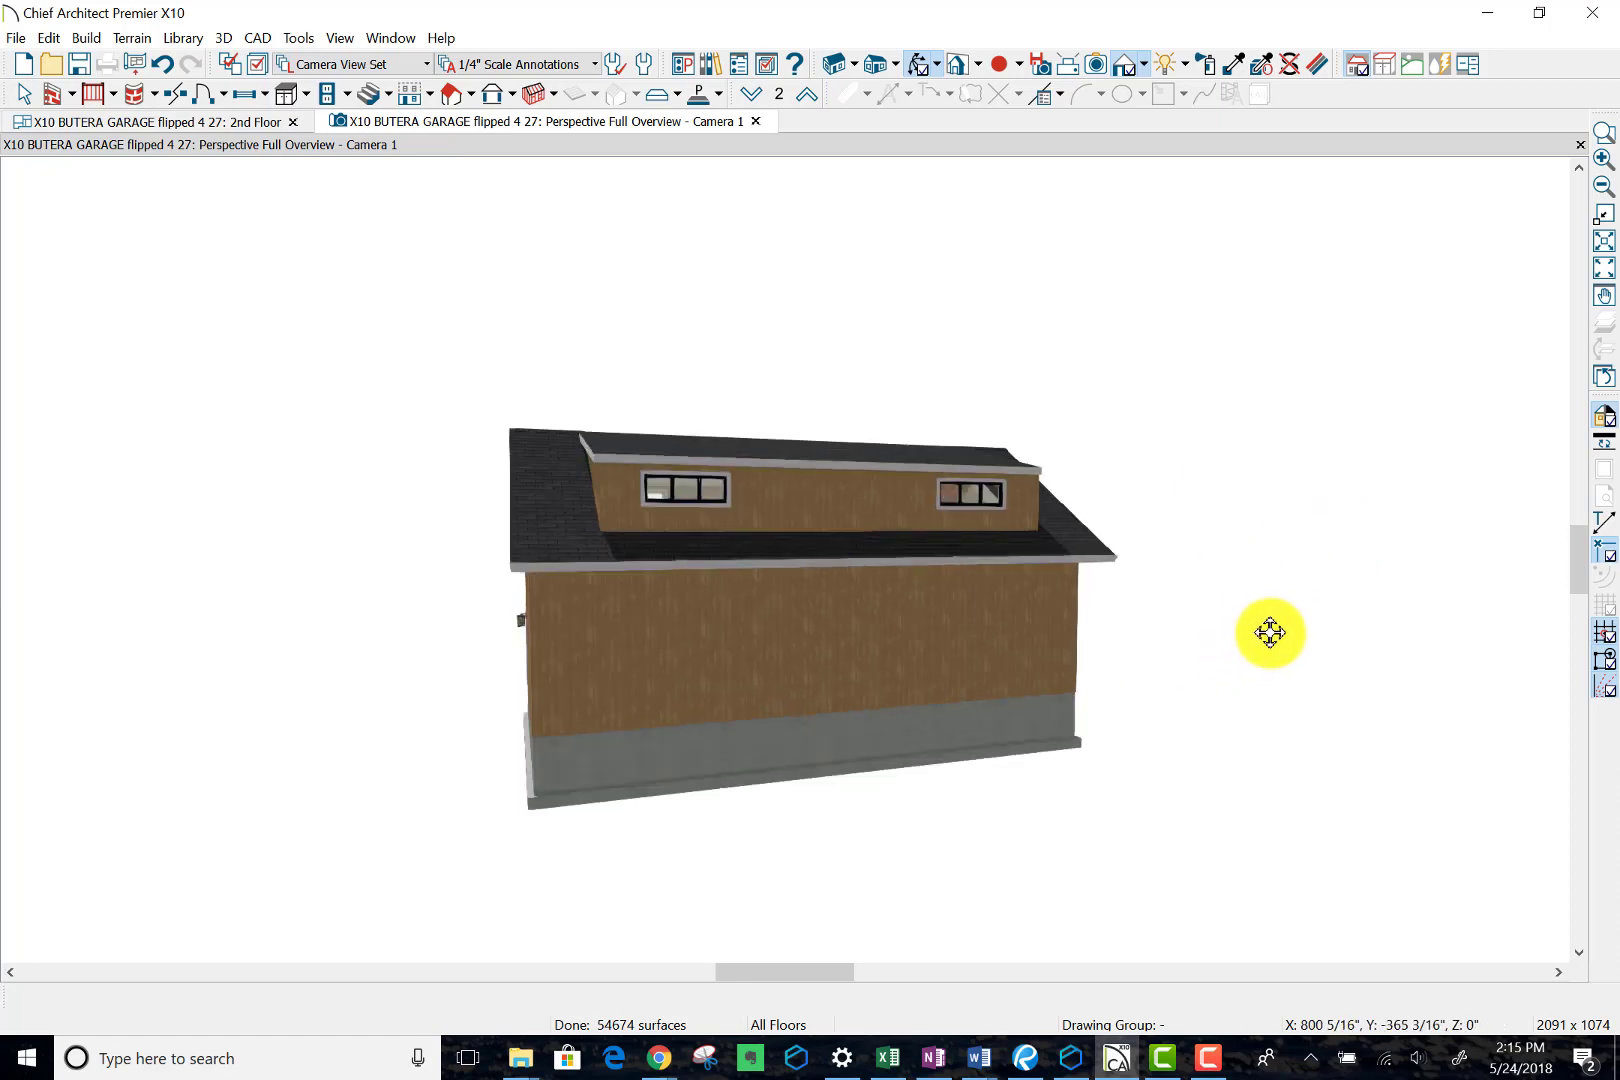
Step: Examine the garage exterior from all sides, including both dormers, their roofs and the gable ends
{"action": "left_click_drag", "start_coordinate": [1016, 676], "coordinate": [662, 659]}
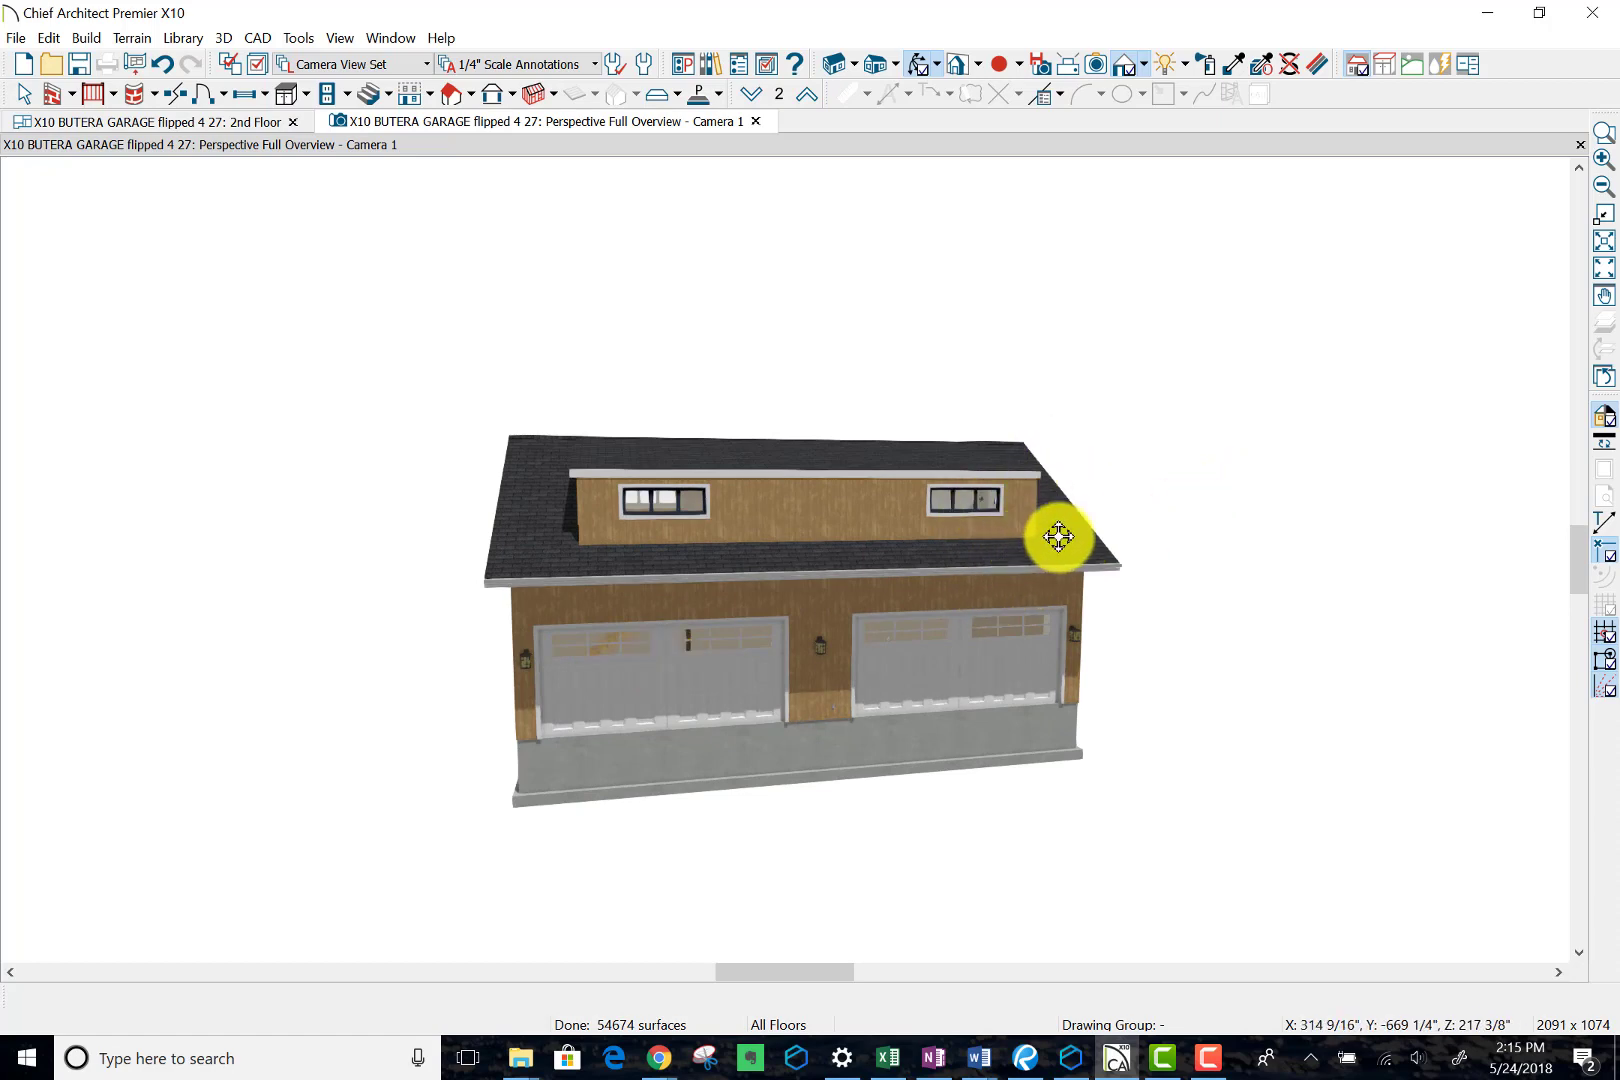
{"action": "left_click_drag", "start_coordinate": [1058, 537], "coordinate": [950, 563]}
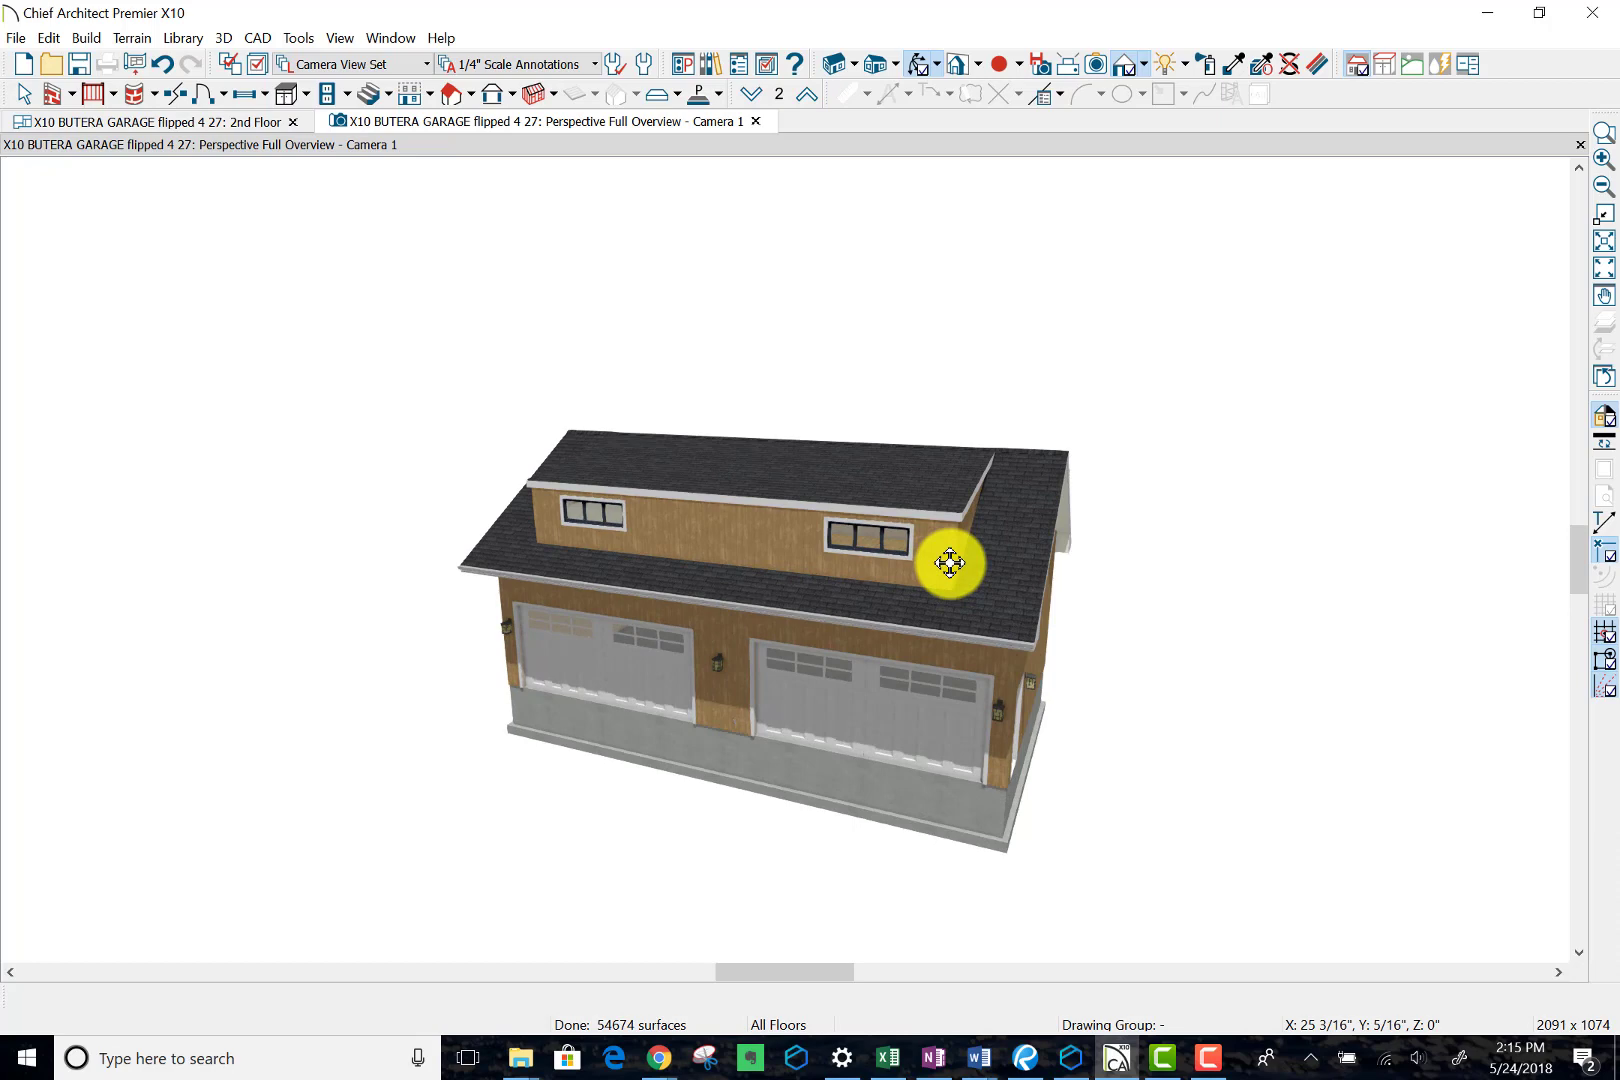
{"action": "left_click_drag", "start_coordinate": [981, 562], "coordinate": [995, 560]}
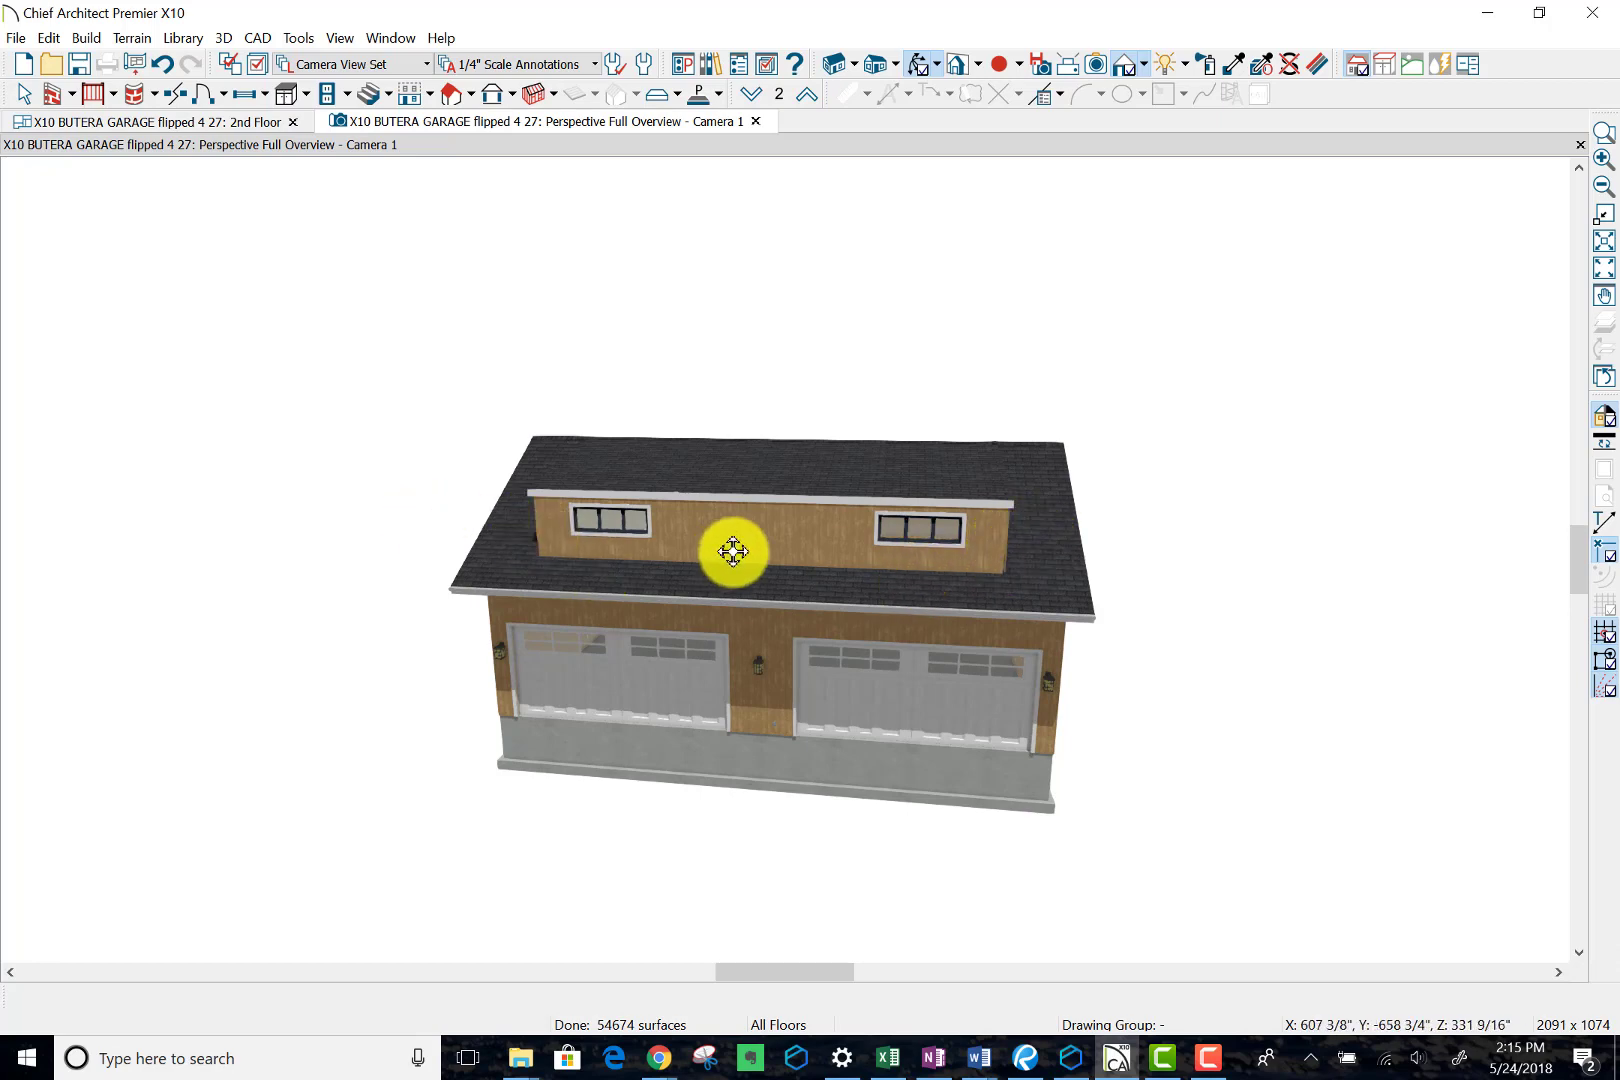
{"action": "left_click_drag", "start_coordinate": [941, 402], "coordinate": [821, 325]}
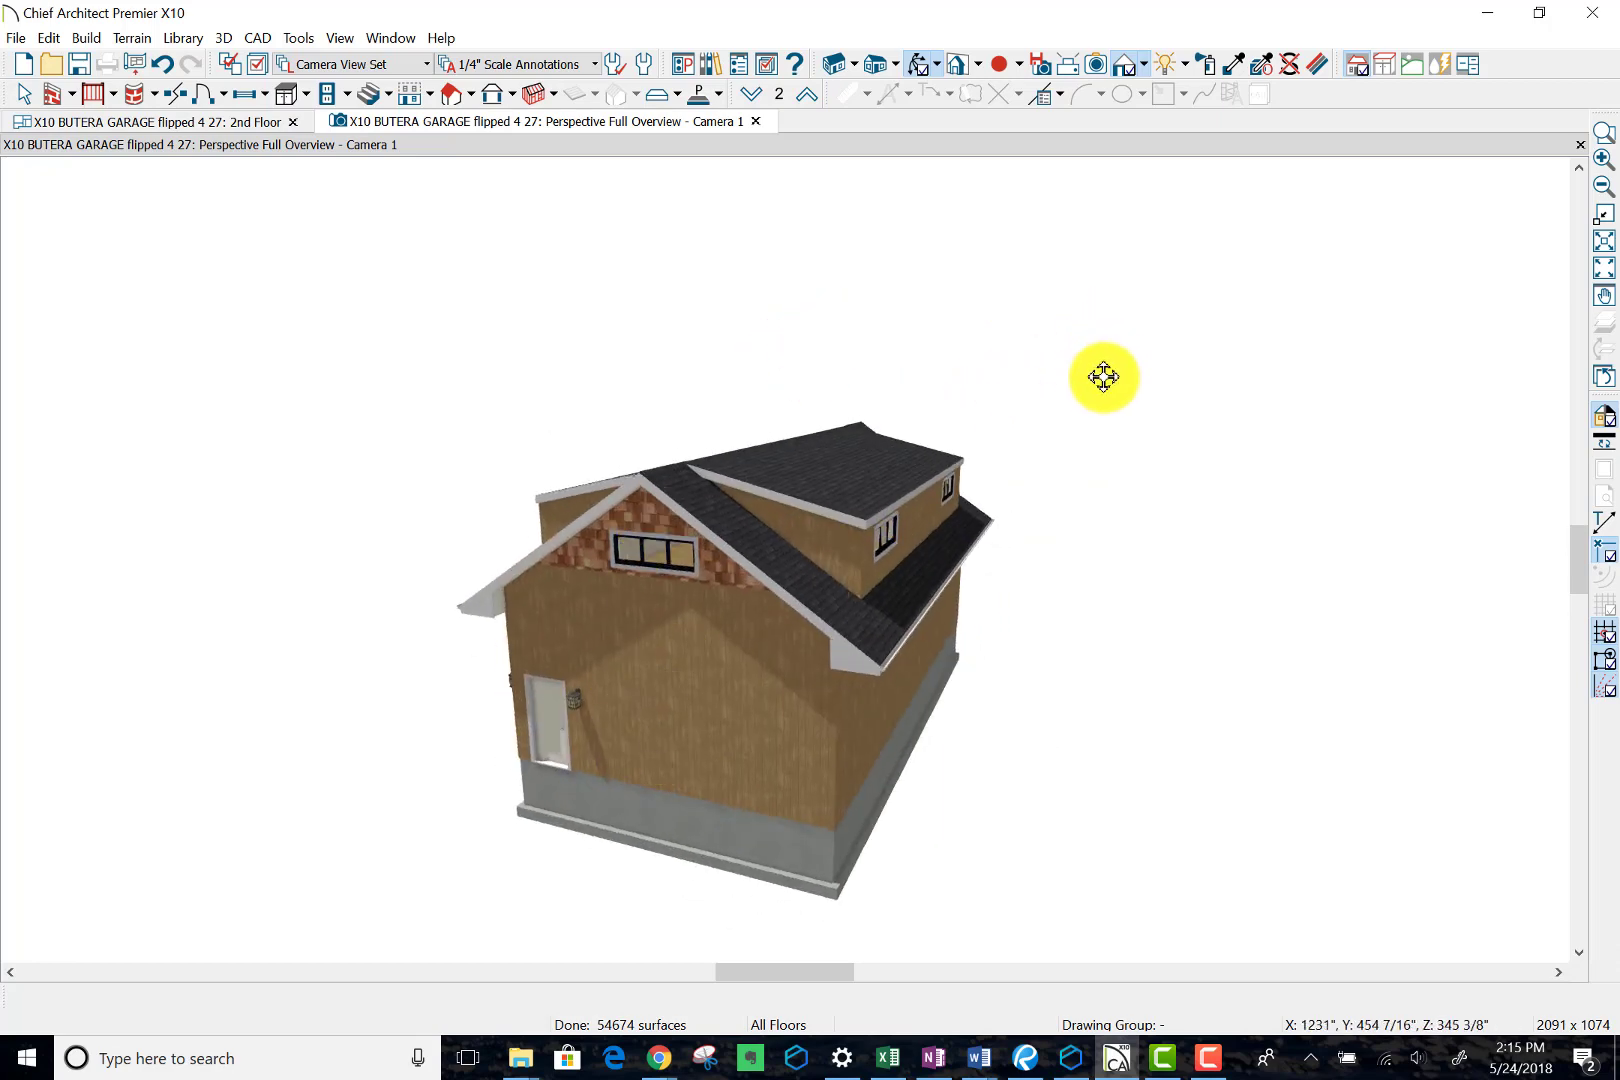
{"action": "left_click_drag", "start_coordinate": [1010, 417], "coordinate": [1137, 411]}
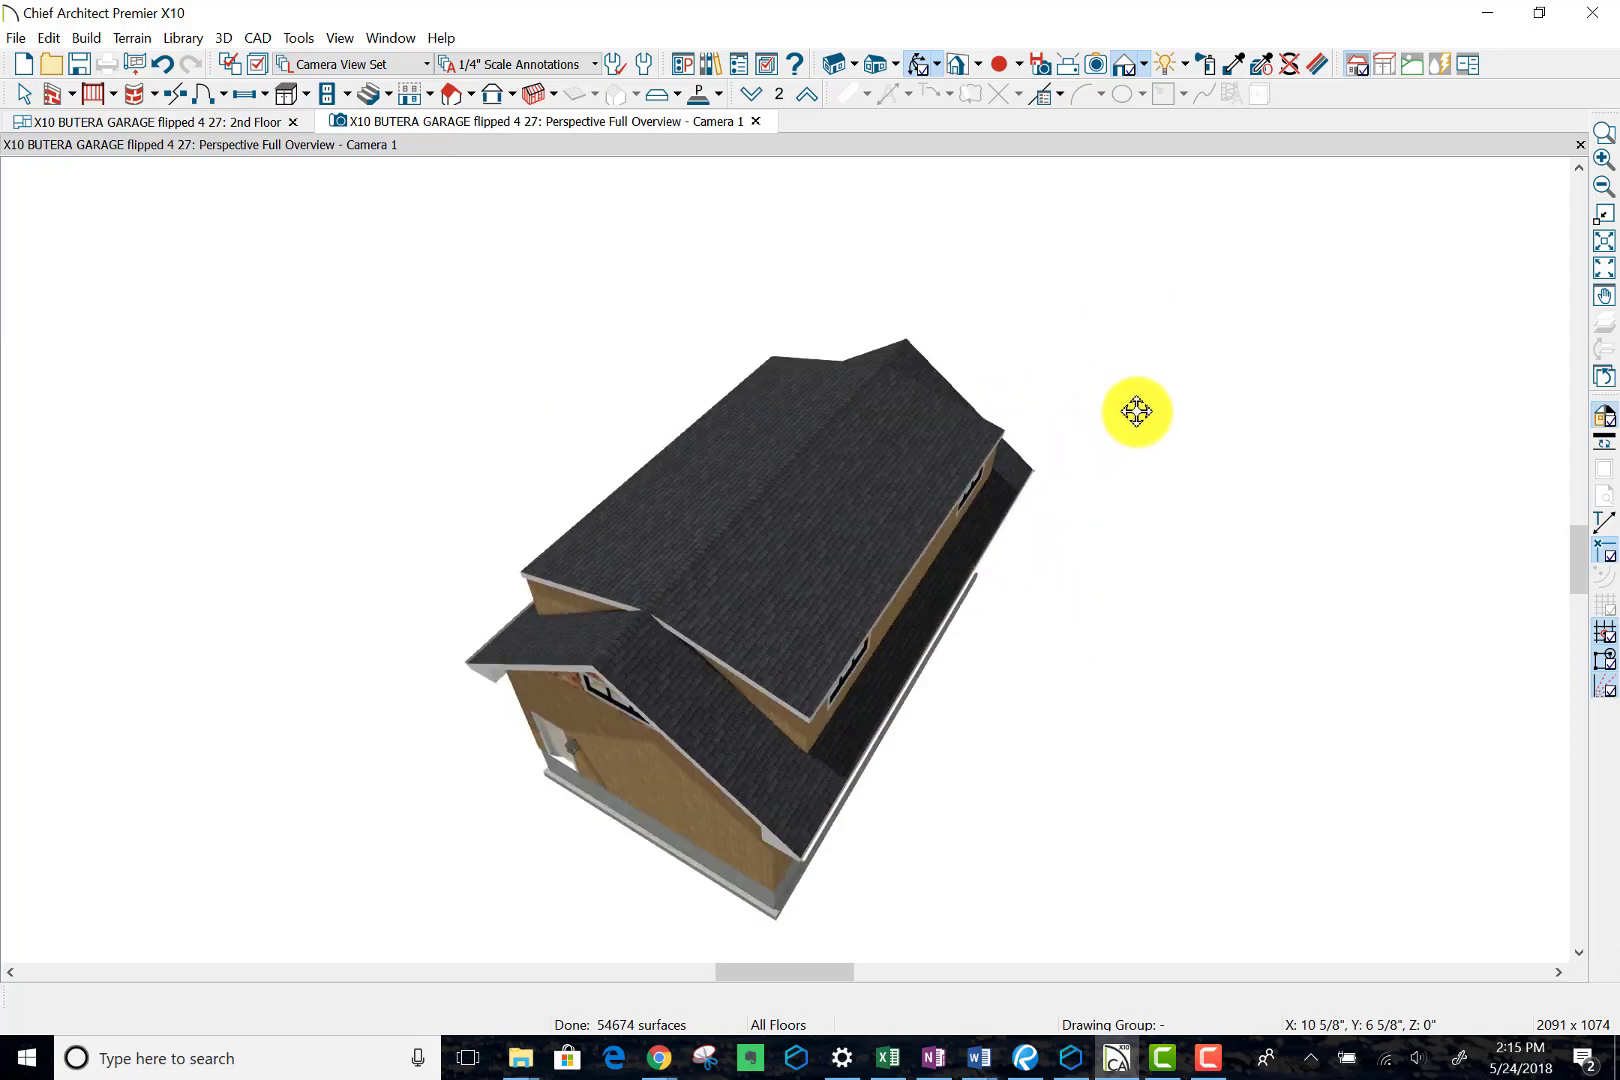
{"action": "left_click_drag", "start_coordinate": [1311, 301], "coordinate": [1031, 535]}
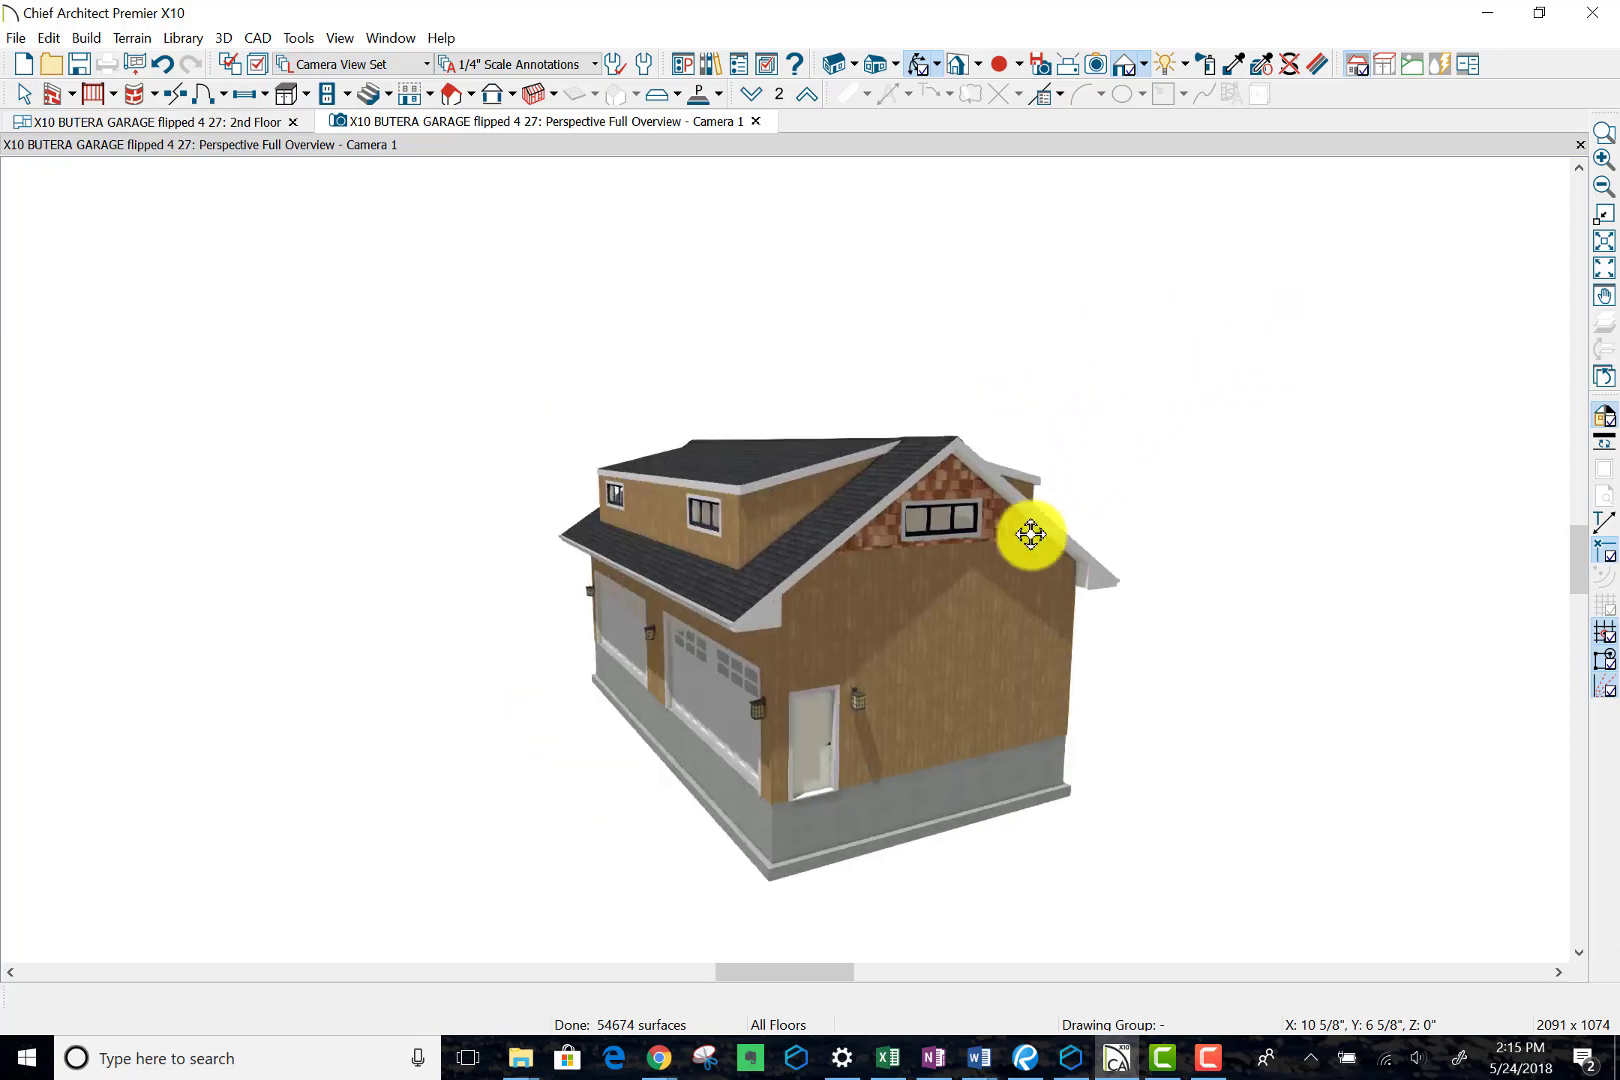
{"action": "left_click_drag", "start_coordinate": [915, 614], "coordinate": [615, 636]}
{"action": "left_click_drag", "start_coordinate": [926, 672], "coordinate": [1200, 603]}
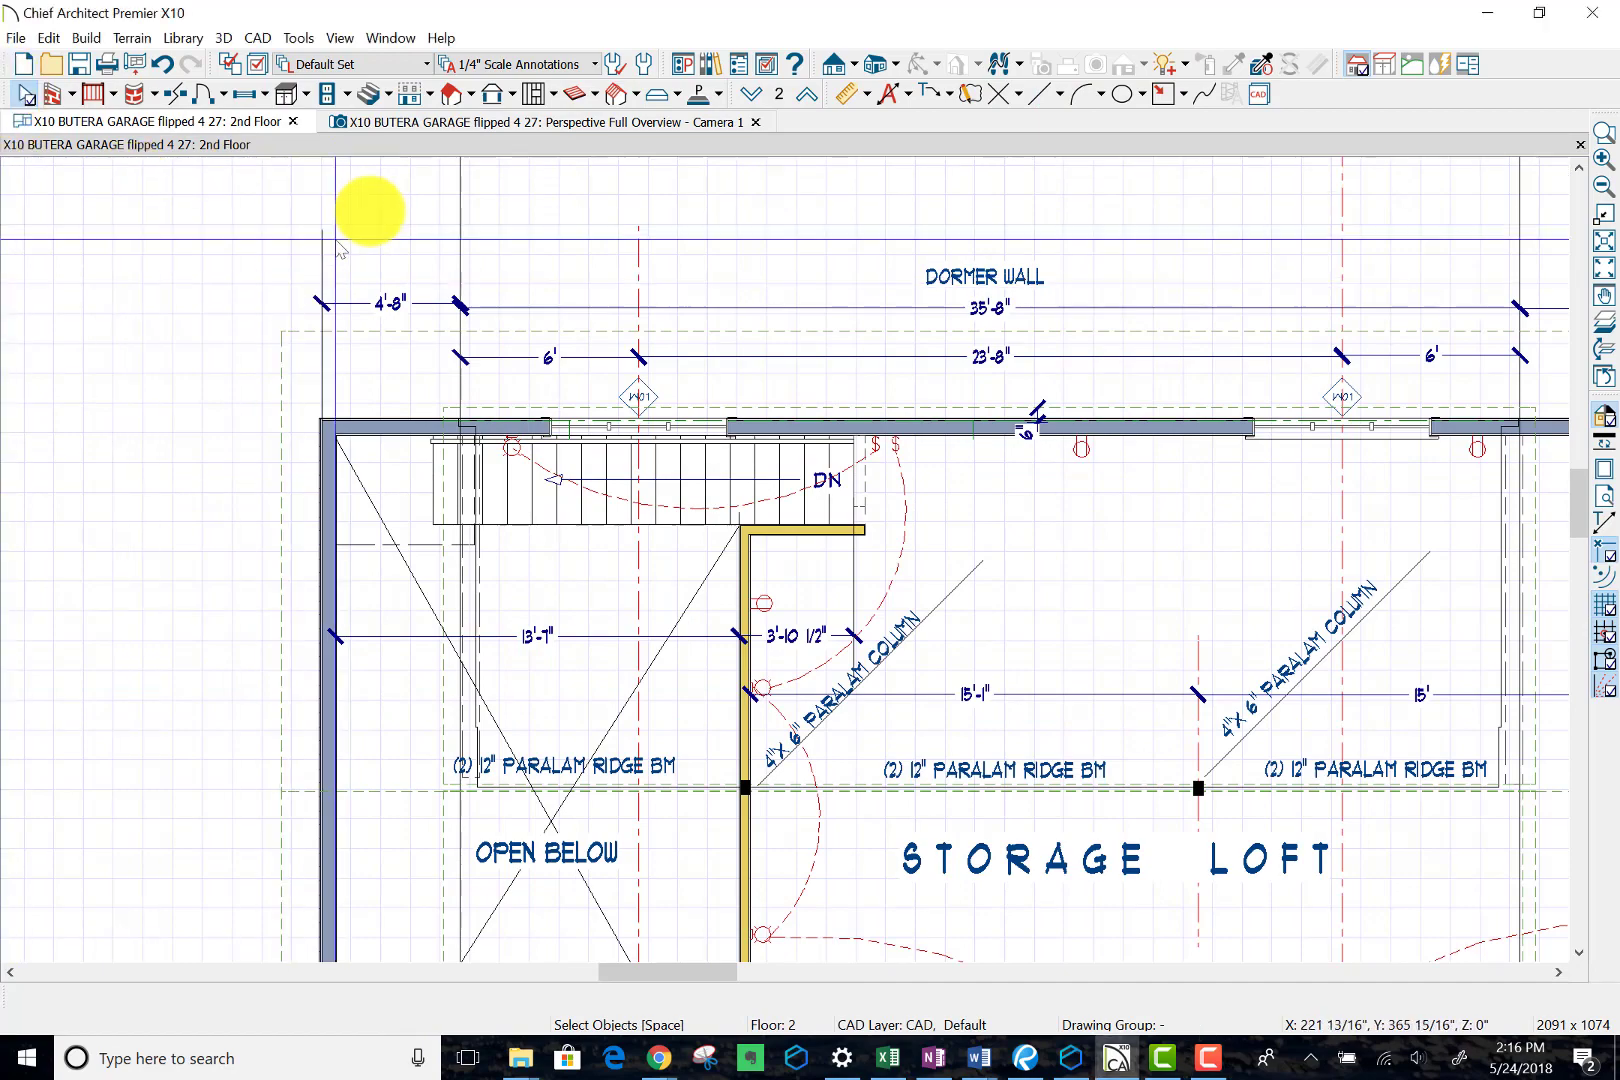
Step: Move the CAD reference line marking the dormer's stair-side end to 2'-8" from the building's outer wall
{"action": "scroll", "coordinate": [336, 445], "scroll_direction": "down", "scroll_amount": 3}
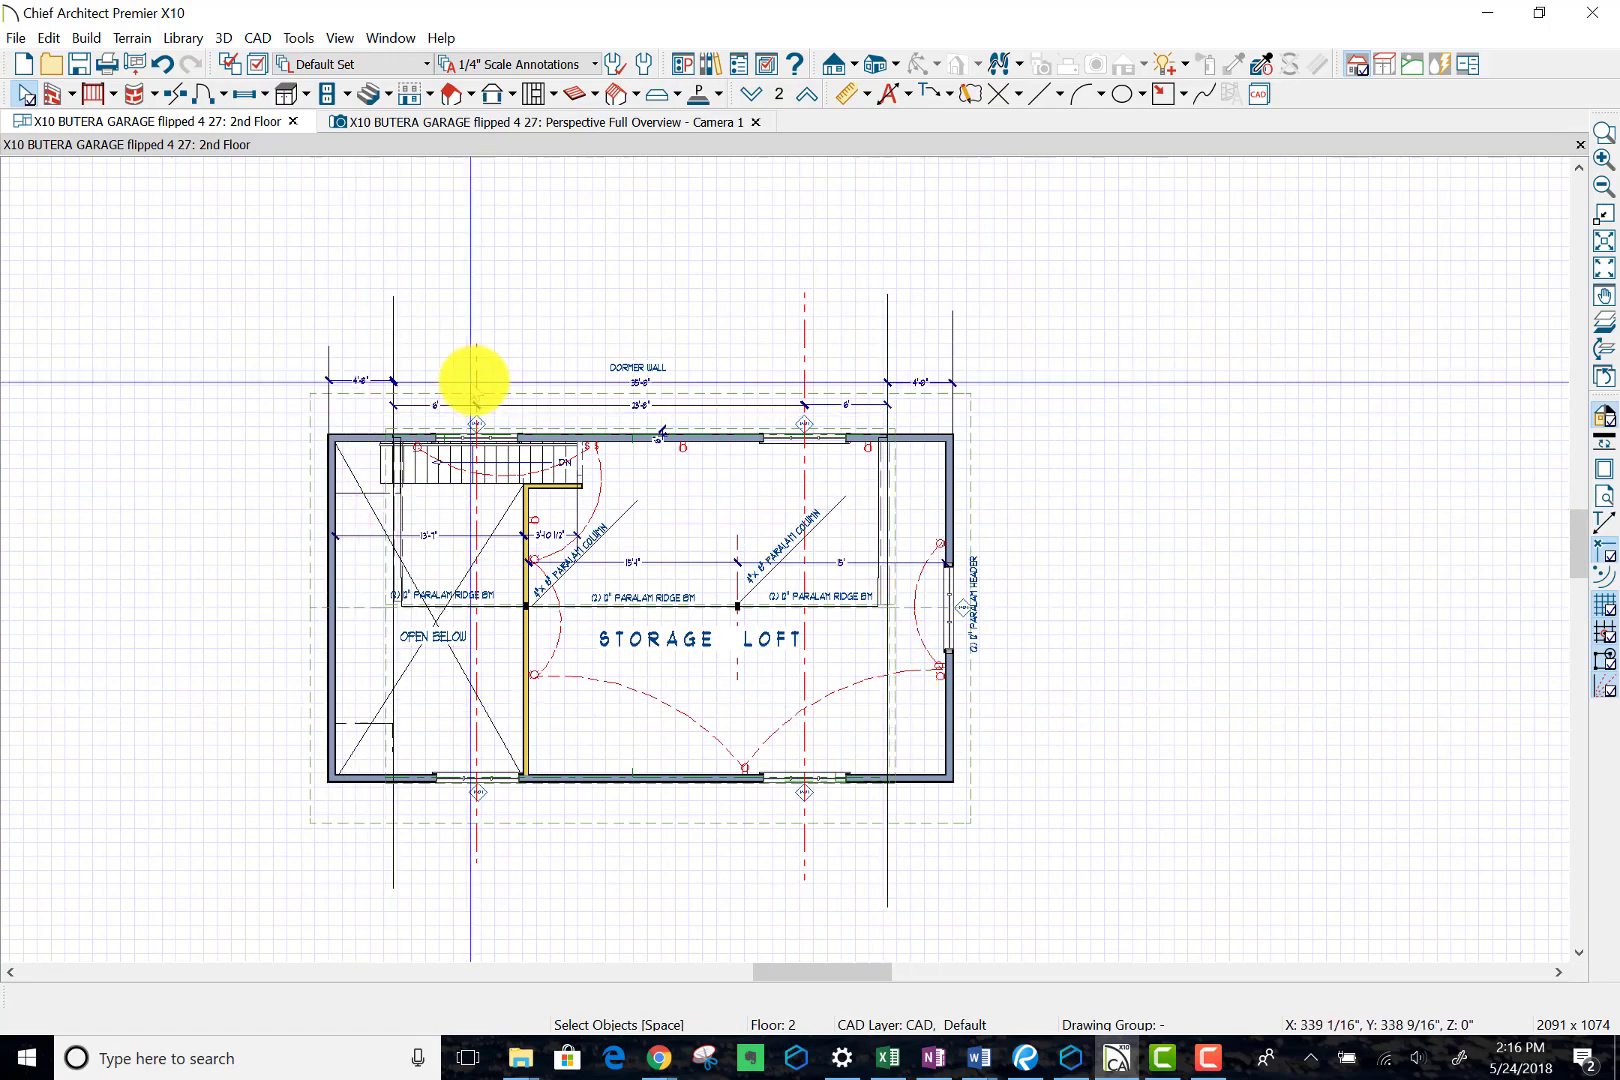
{"action": "scroll", "coordinate": [350, 355], "scroll_direction": "up", "scroll_amount": 5}
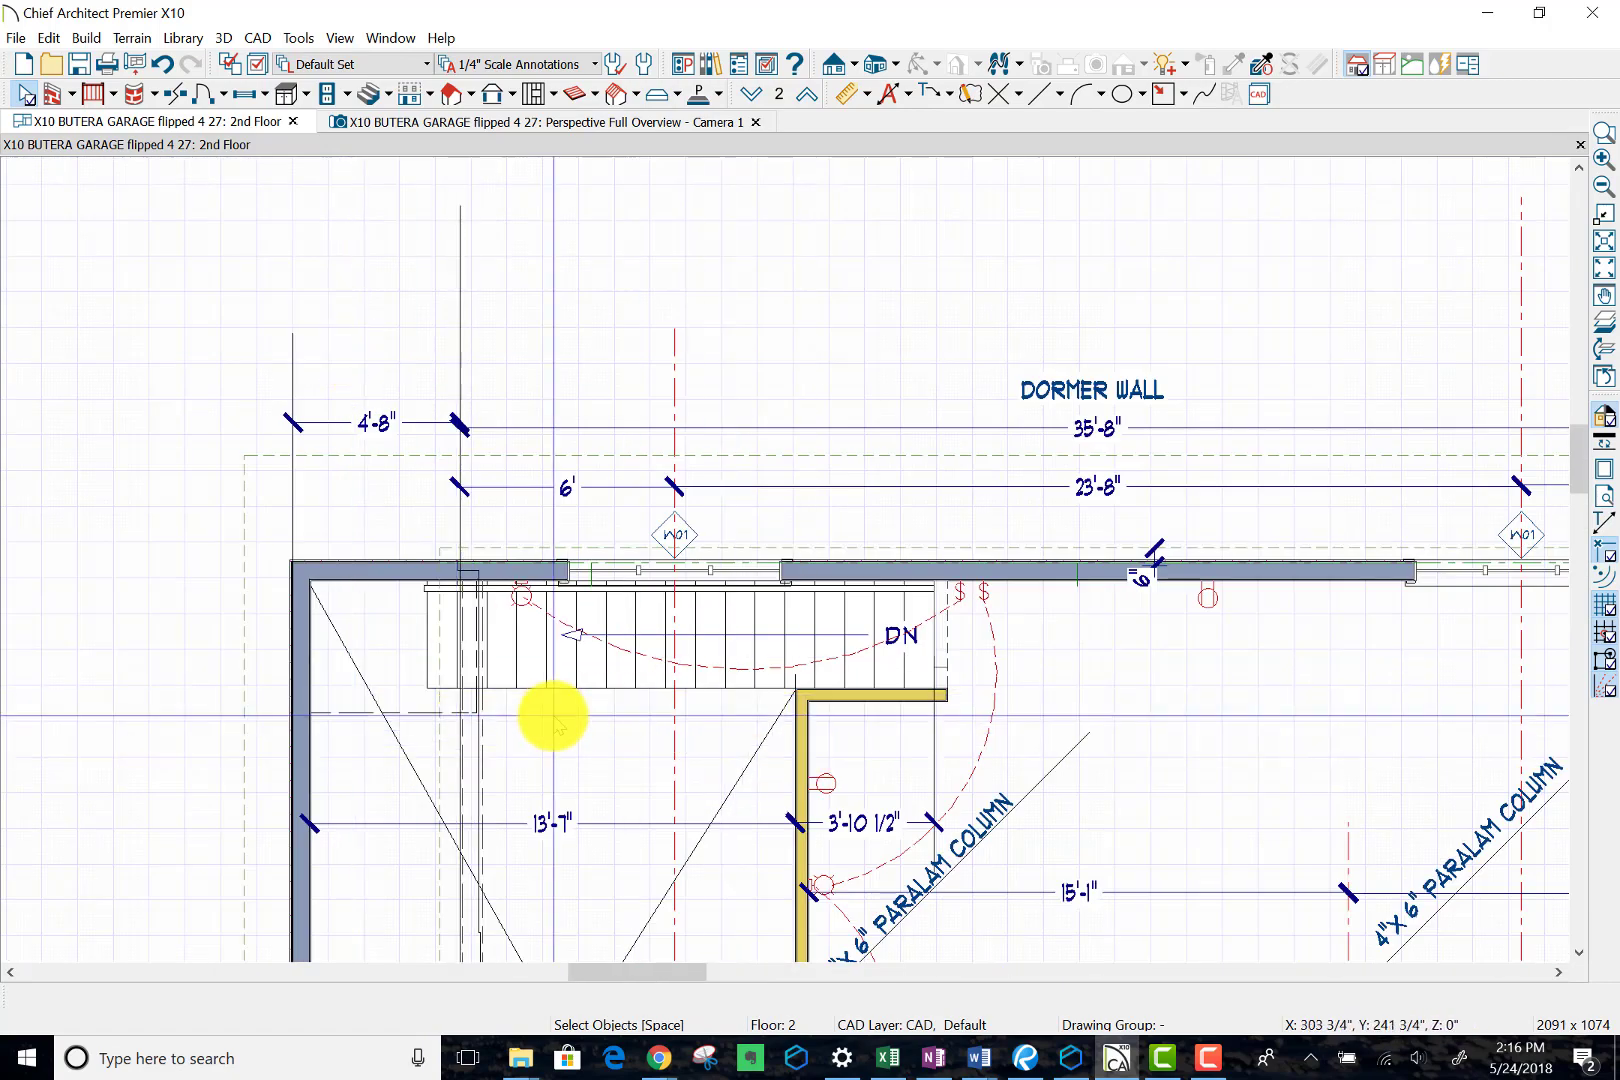
{"action": "scroll", "coordinate": [476, 580], "scroll_direction": "up", "scroll_amount": 2}
{"action": "scroll", "coordinate": [476, 580], "scroll_direction": "up", "scroll_amount": 2}
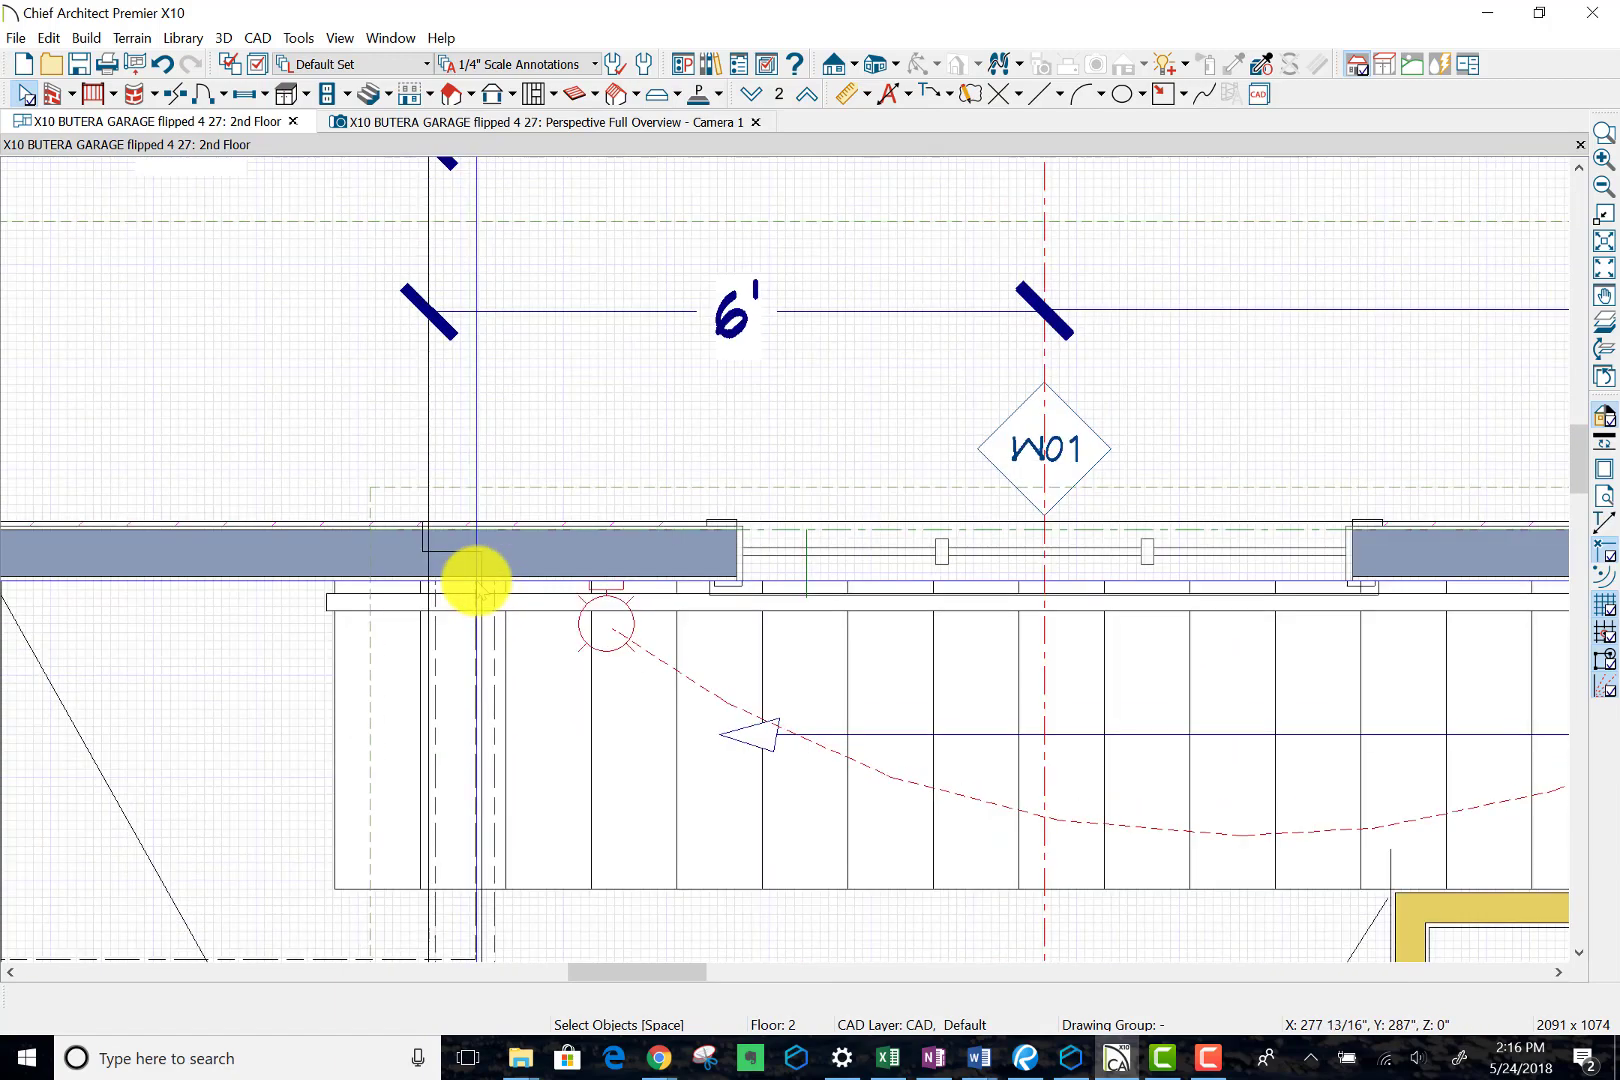
{"action": "scroll", "coordinate": [436, 579], "scroll_direction": "down", "scroll_amount": 4}
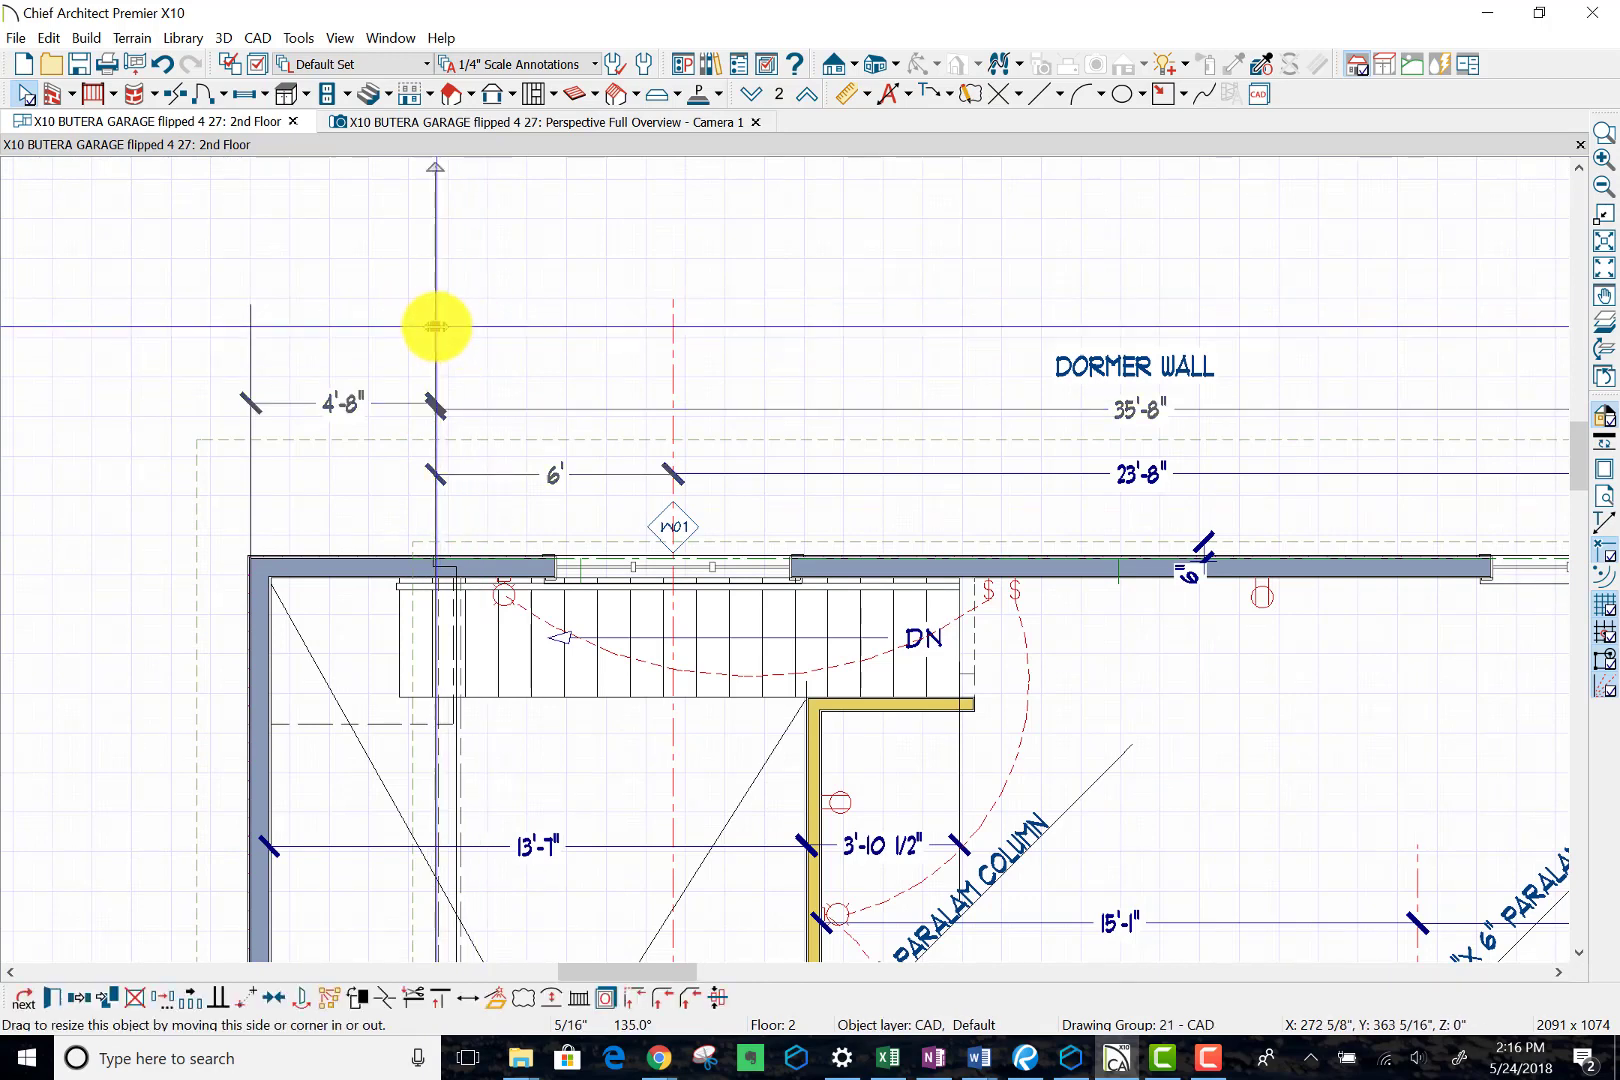
{"action": "left_click", "coordinate": [435, 326]}
{"action": "left_click", "coordinate": [340, 405]}
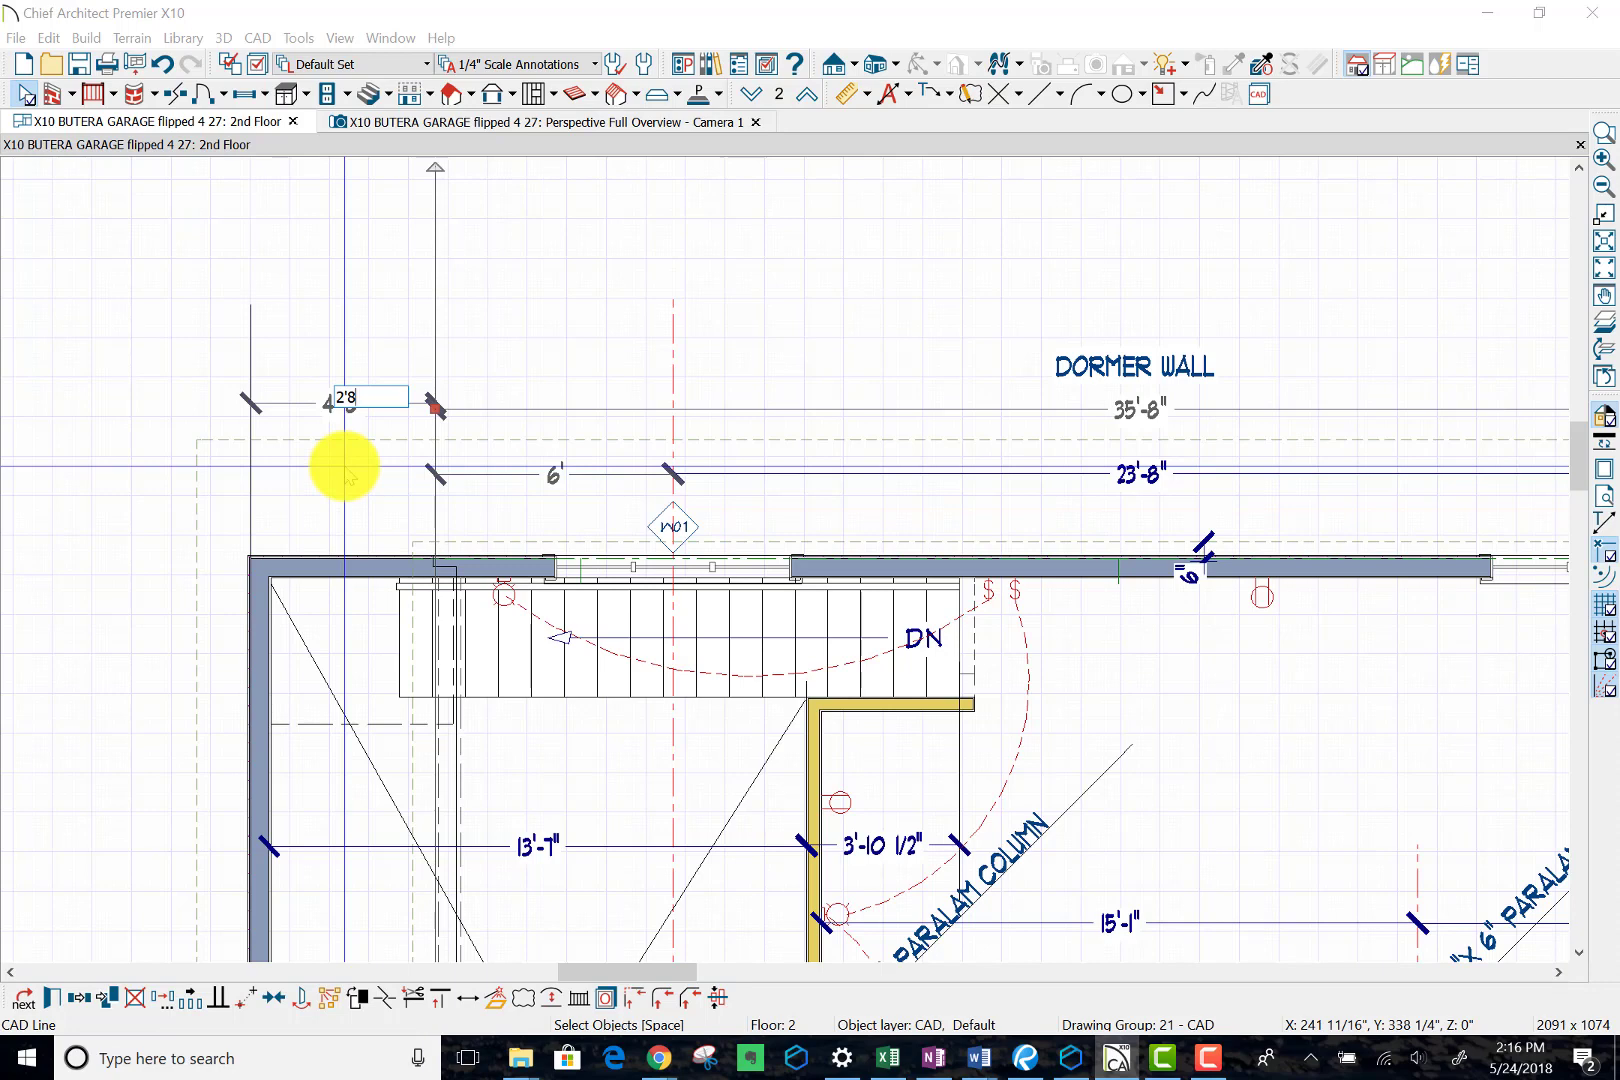
{"action": "key", "text": "Return"}
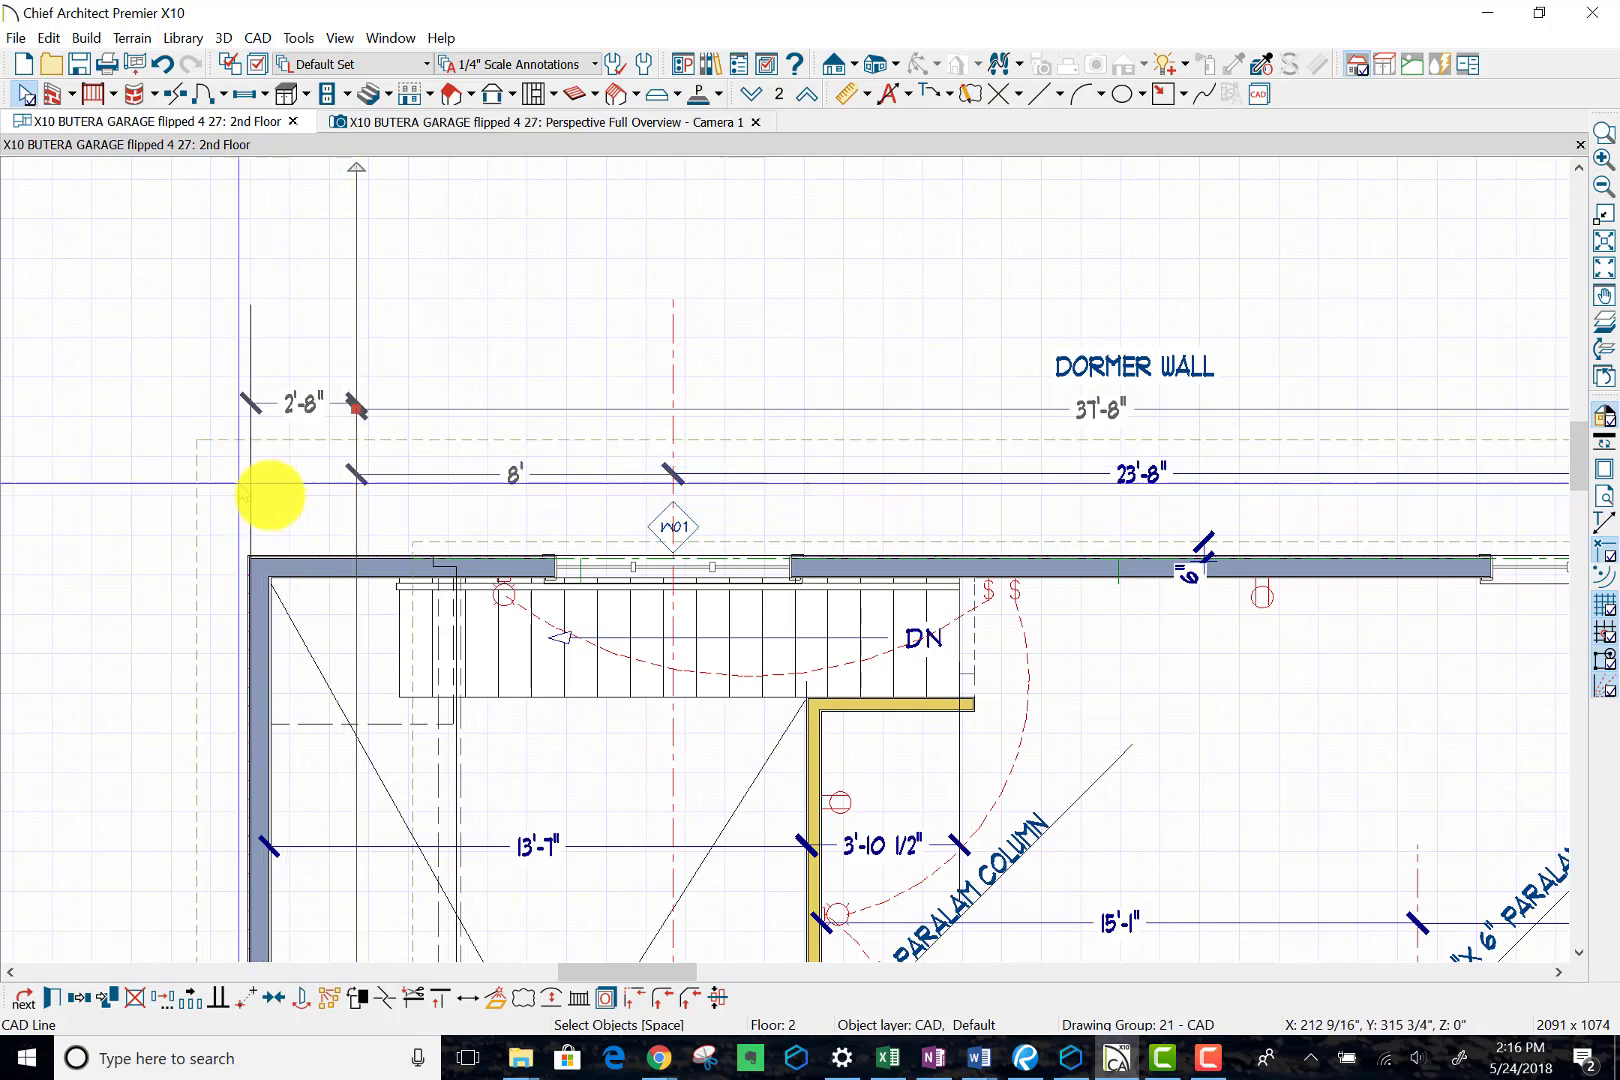
Step: Move the dormer side wall next to the stairs outward to the repositioned CAD reference line
{"action": "scroll", "coordinate": [484, 197], "scroll_direction": "down", "scroll_amount": 1}
{"action": "scroll", "coordinate": [482, 195], "scroll_direction": "down", "scroll_amount": 3}
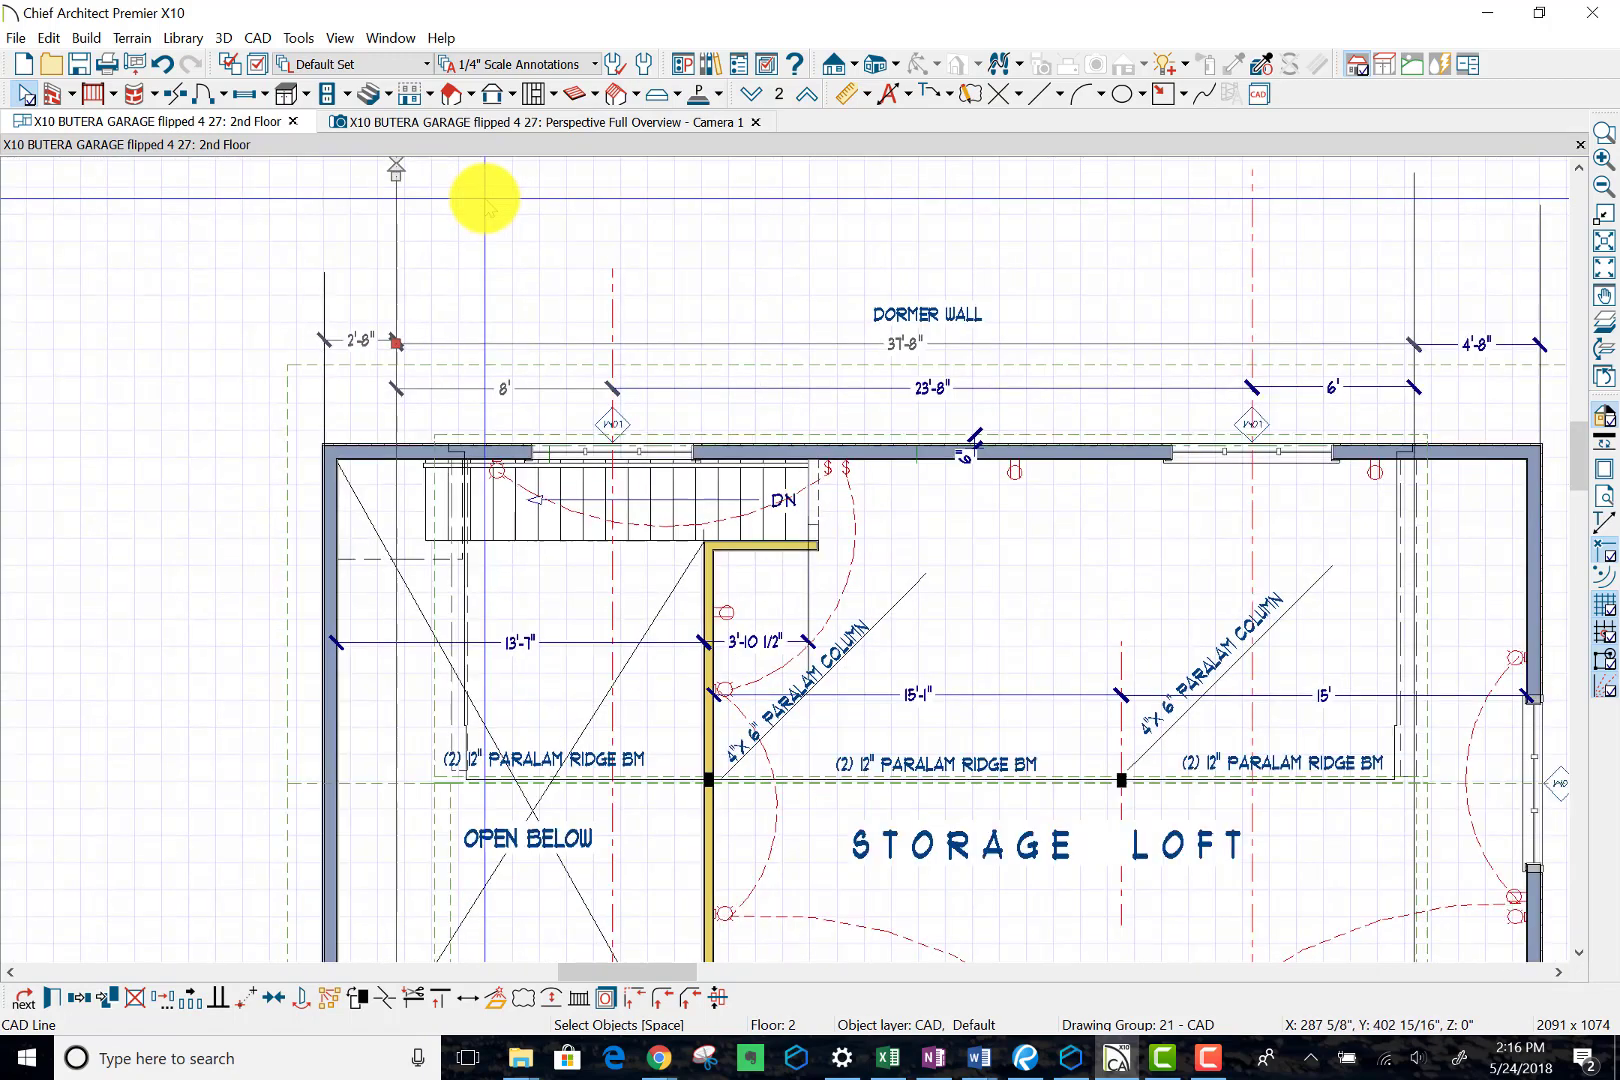
{"action": "scroll", "coordinate": [400, 622], "scroll_direction": "up", "scroll_amount": 2}
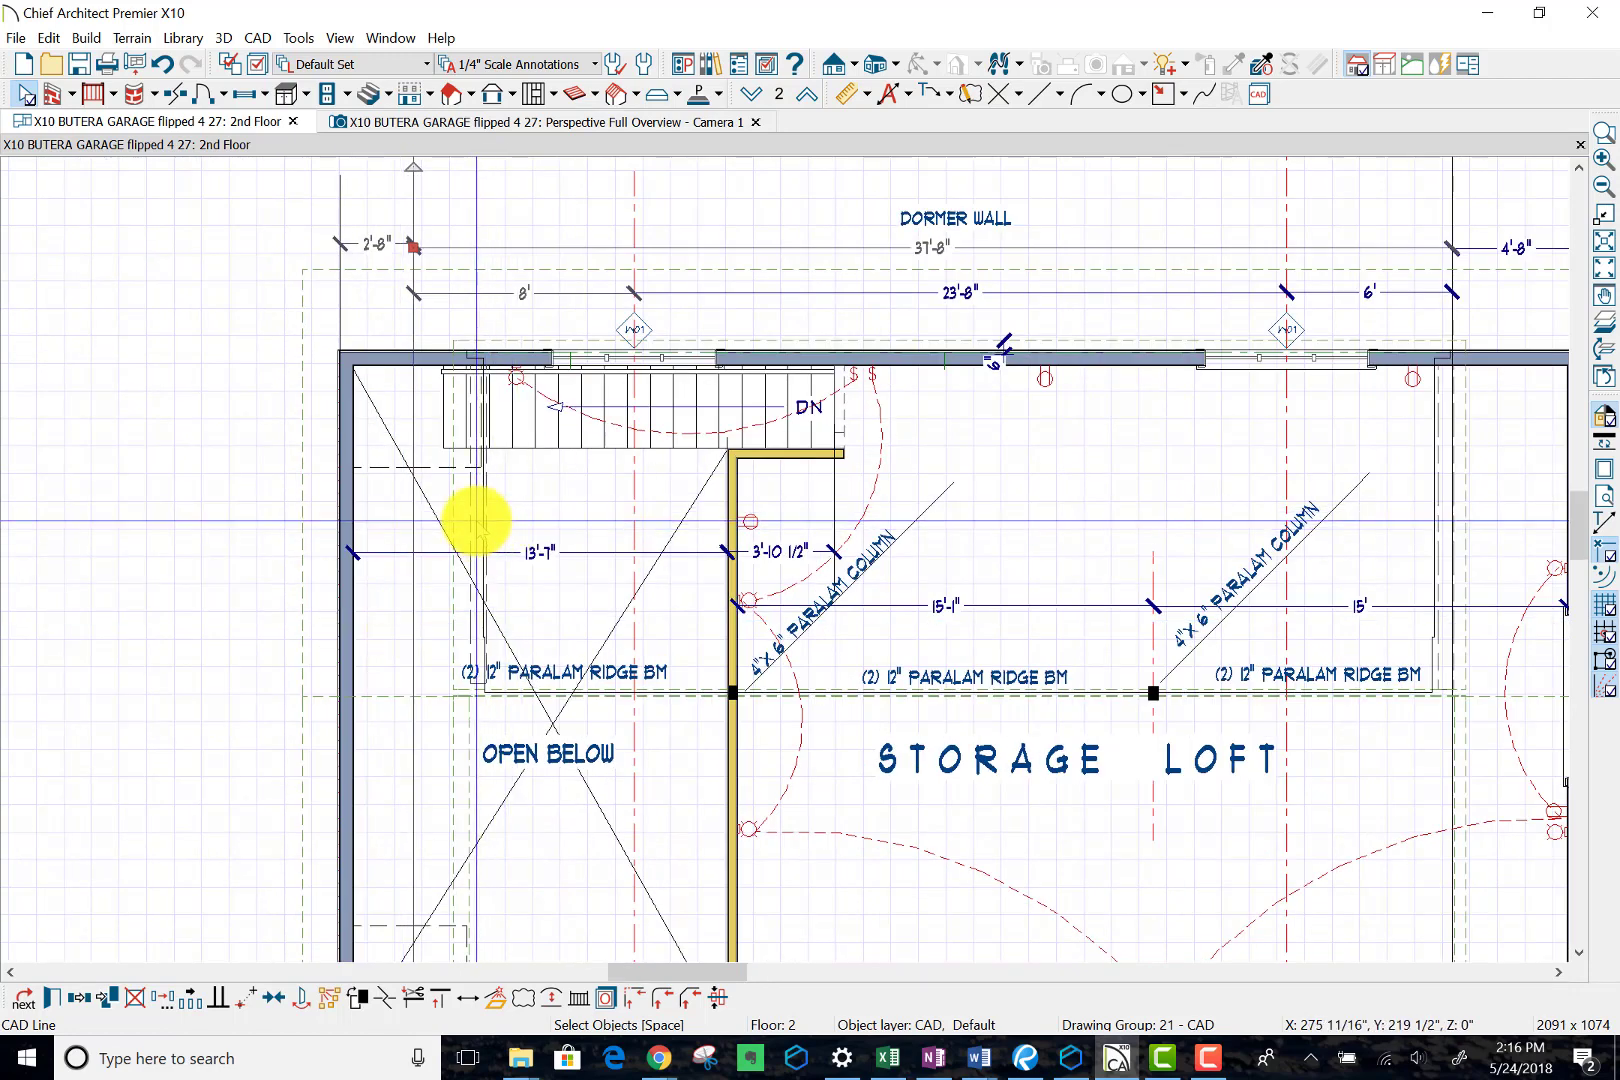
{"action": "left_click", "coordinate": [478, 524]}
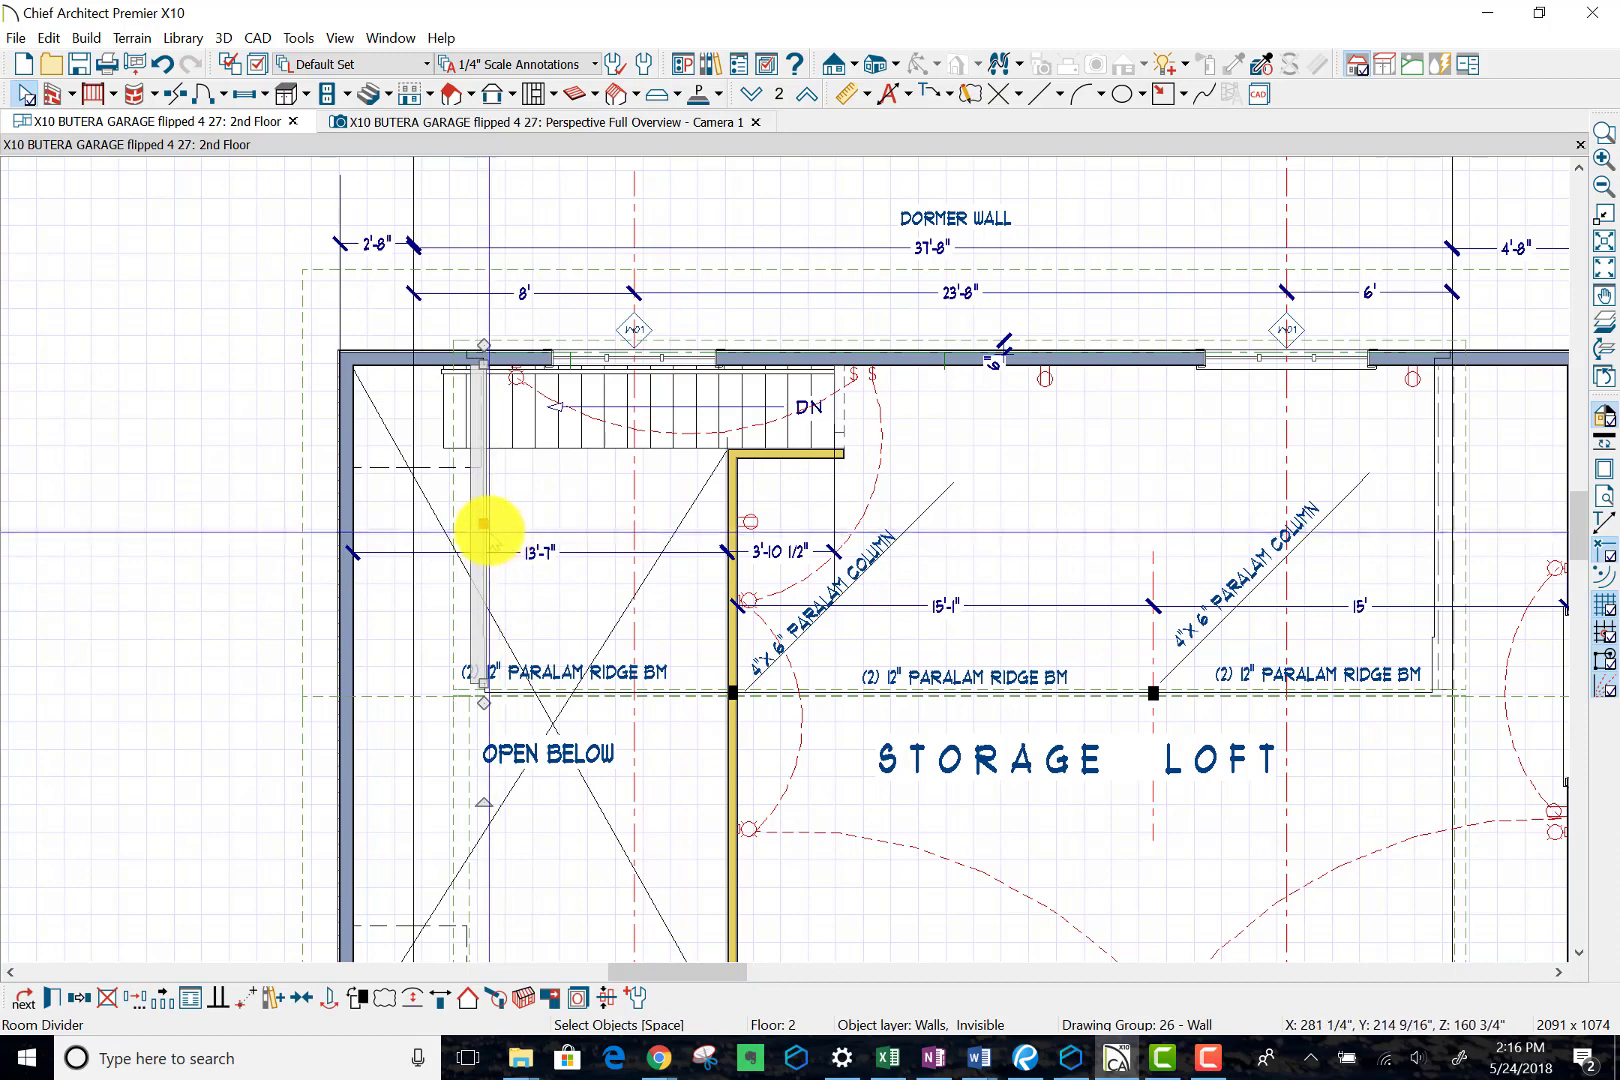
{"action": "left_click_drag", "start_coordinate": [481, 524], "coordinate": [425, 524]}
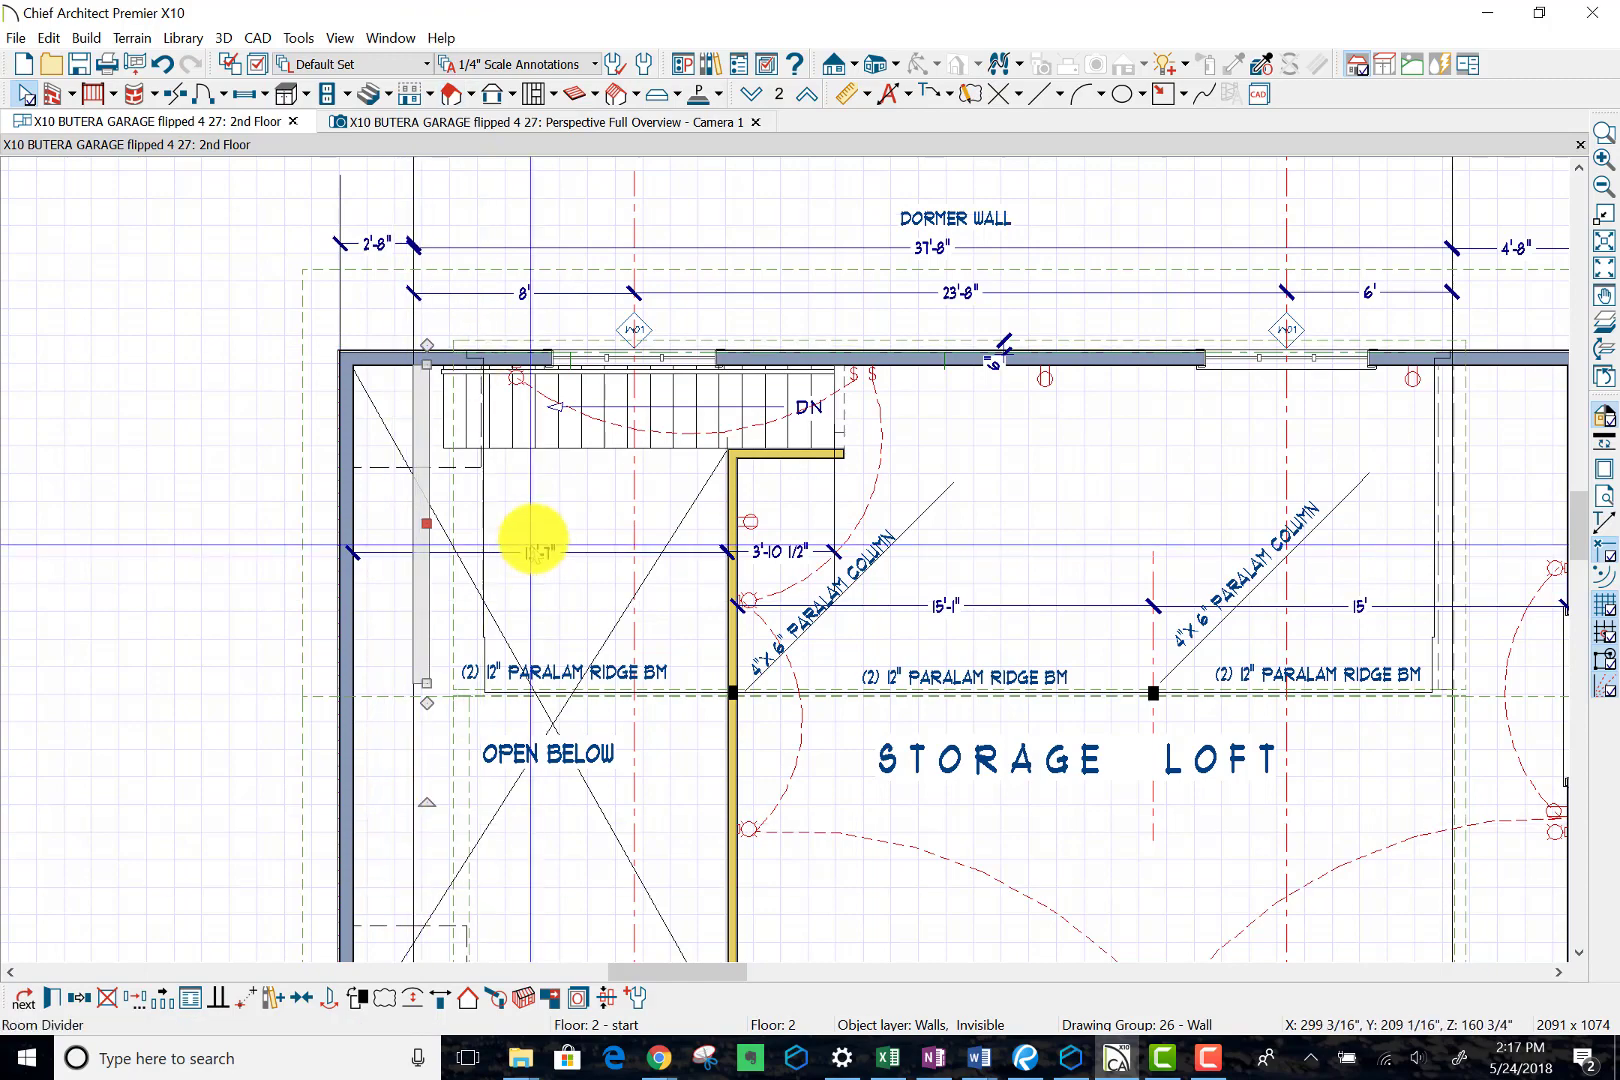
Step: Extend the opening in the roof plane opposite the stairs by moving its Open Below side edge out to the CAD reference line
{"action": "scroll", "coordinate": [532, 542], "scroll_direction": "down", "scroll_amount": 2}
{"action": "scroll", "coordinate": [490, 745], "scroll_direction": "up", "scroll_amount": 2}
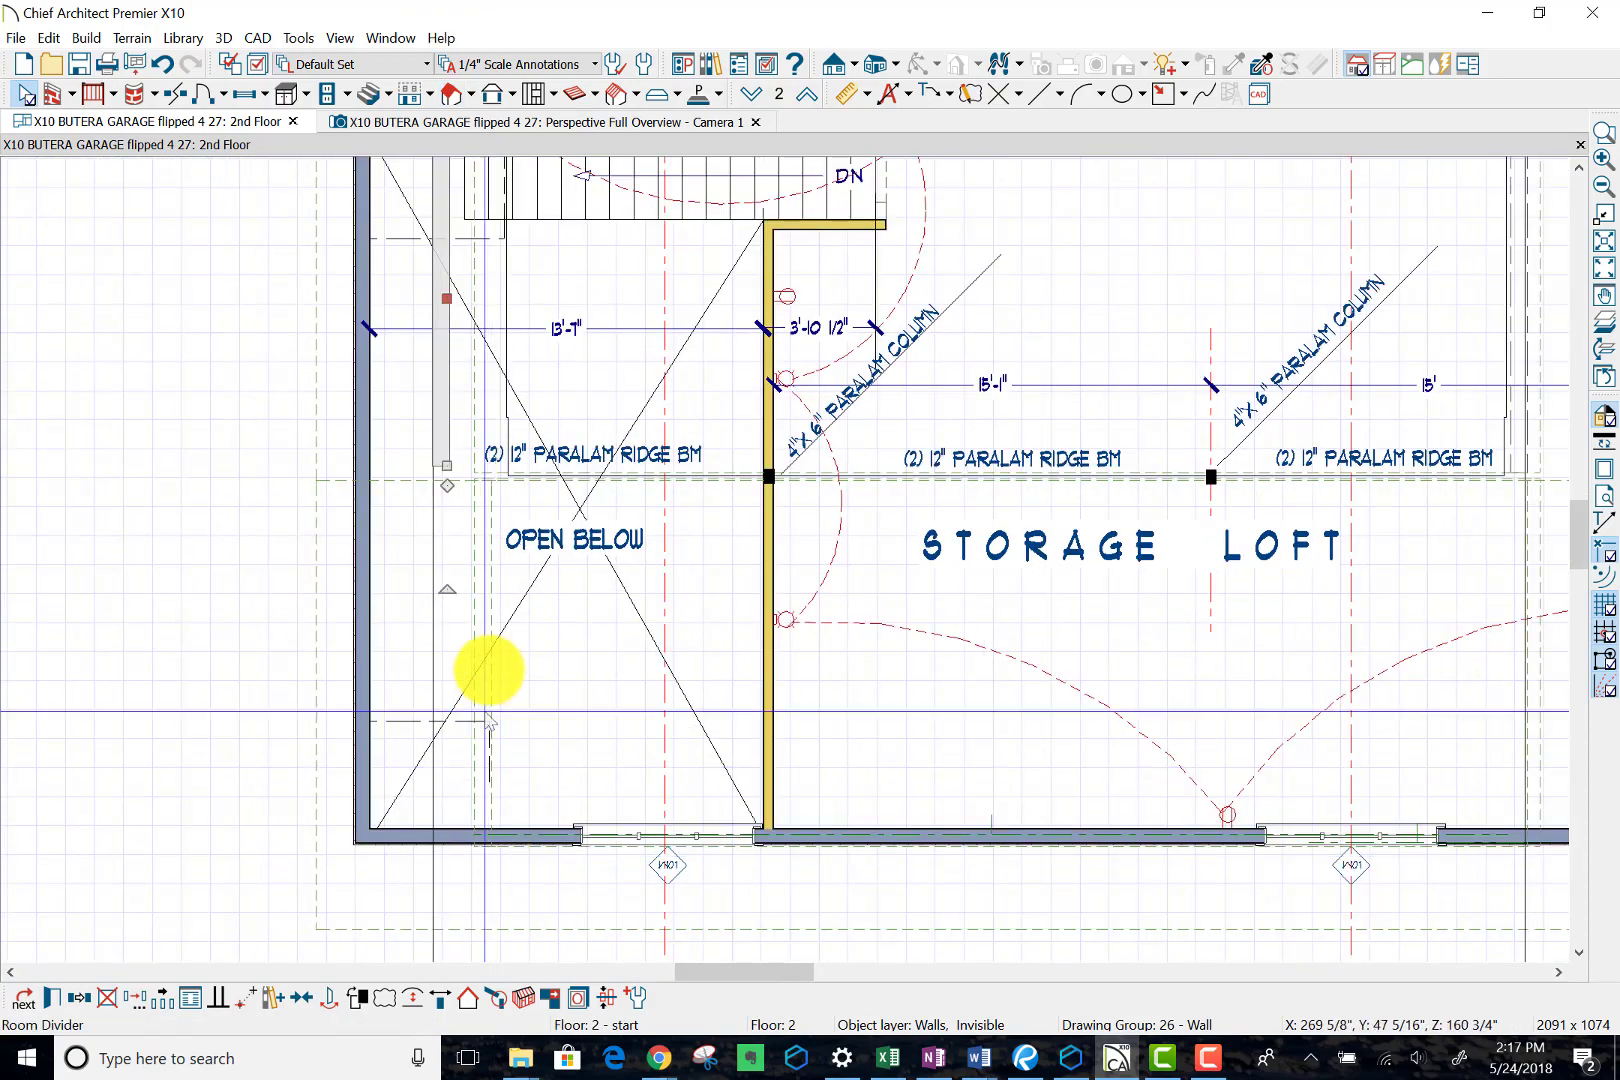
{"action": "left_click", "coordinate": [488, 630]}
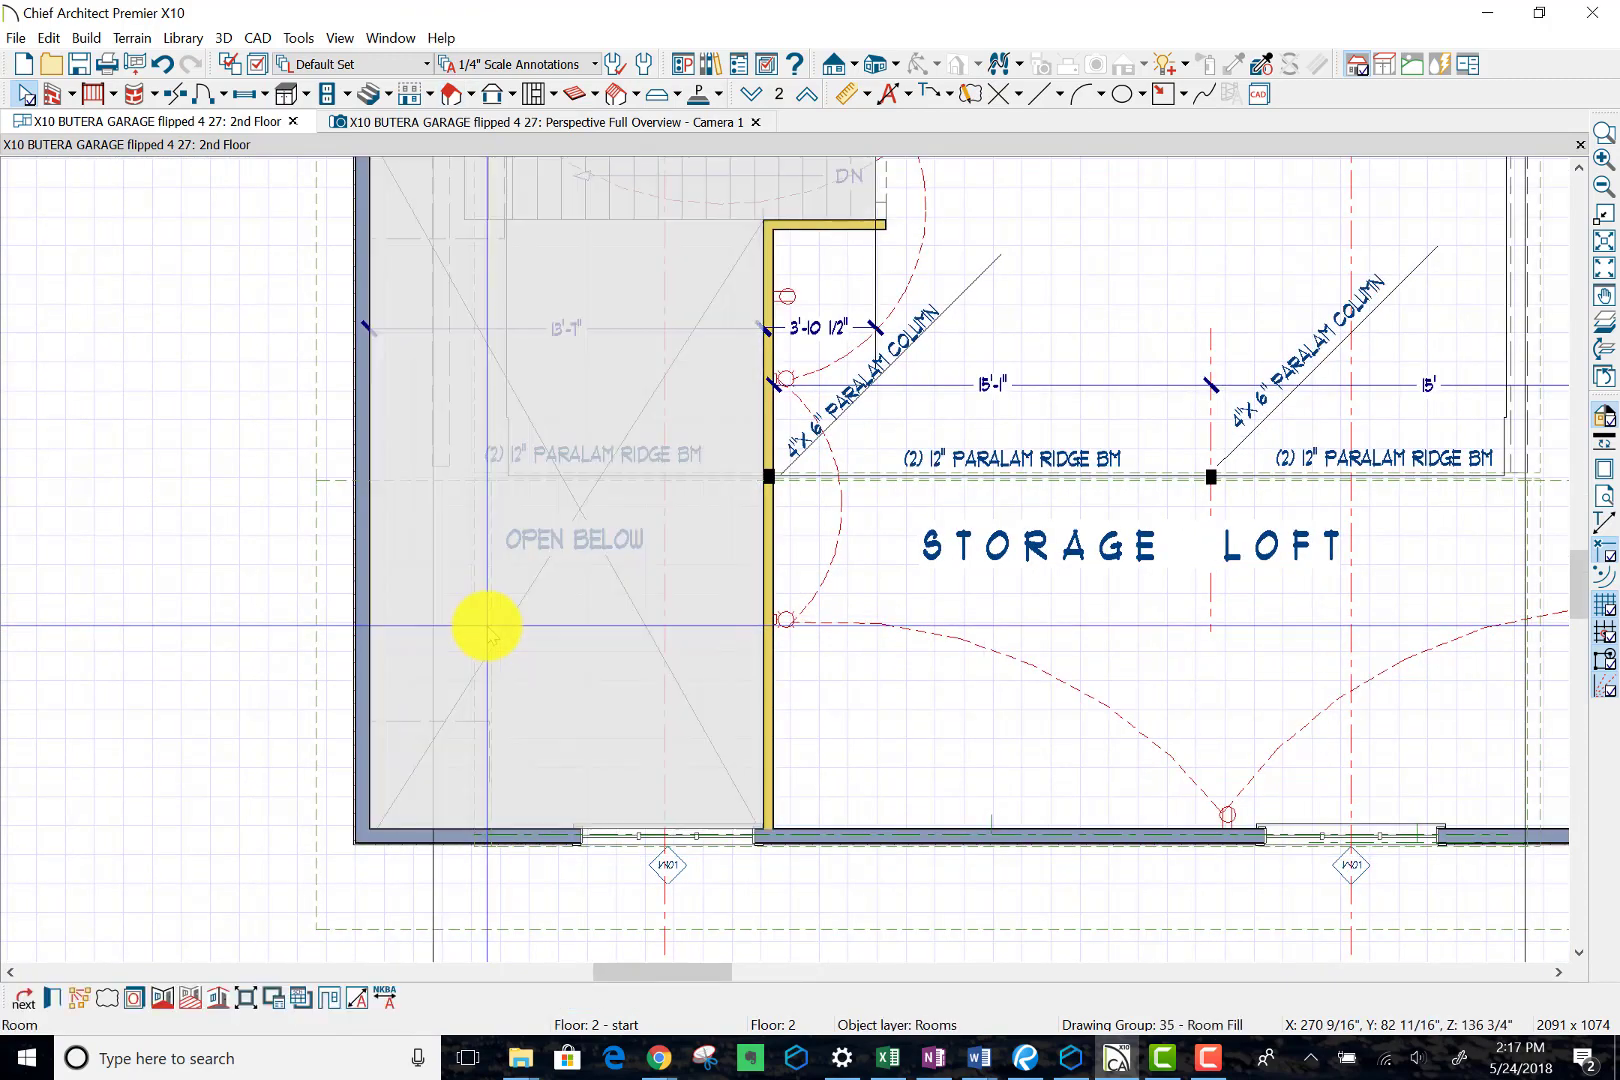
{"action": "key", "text": "Escape"}
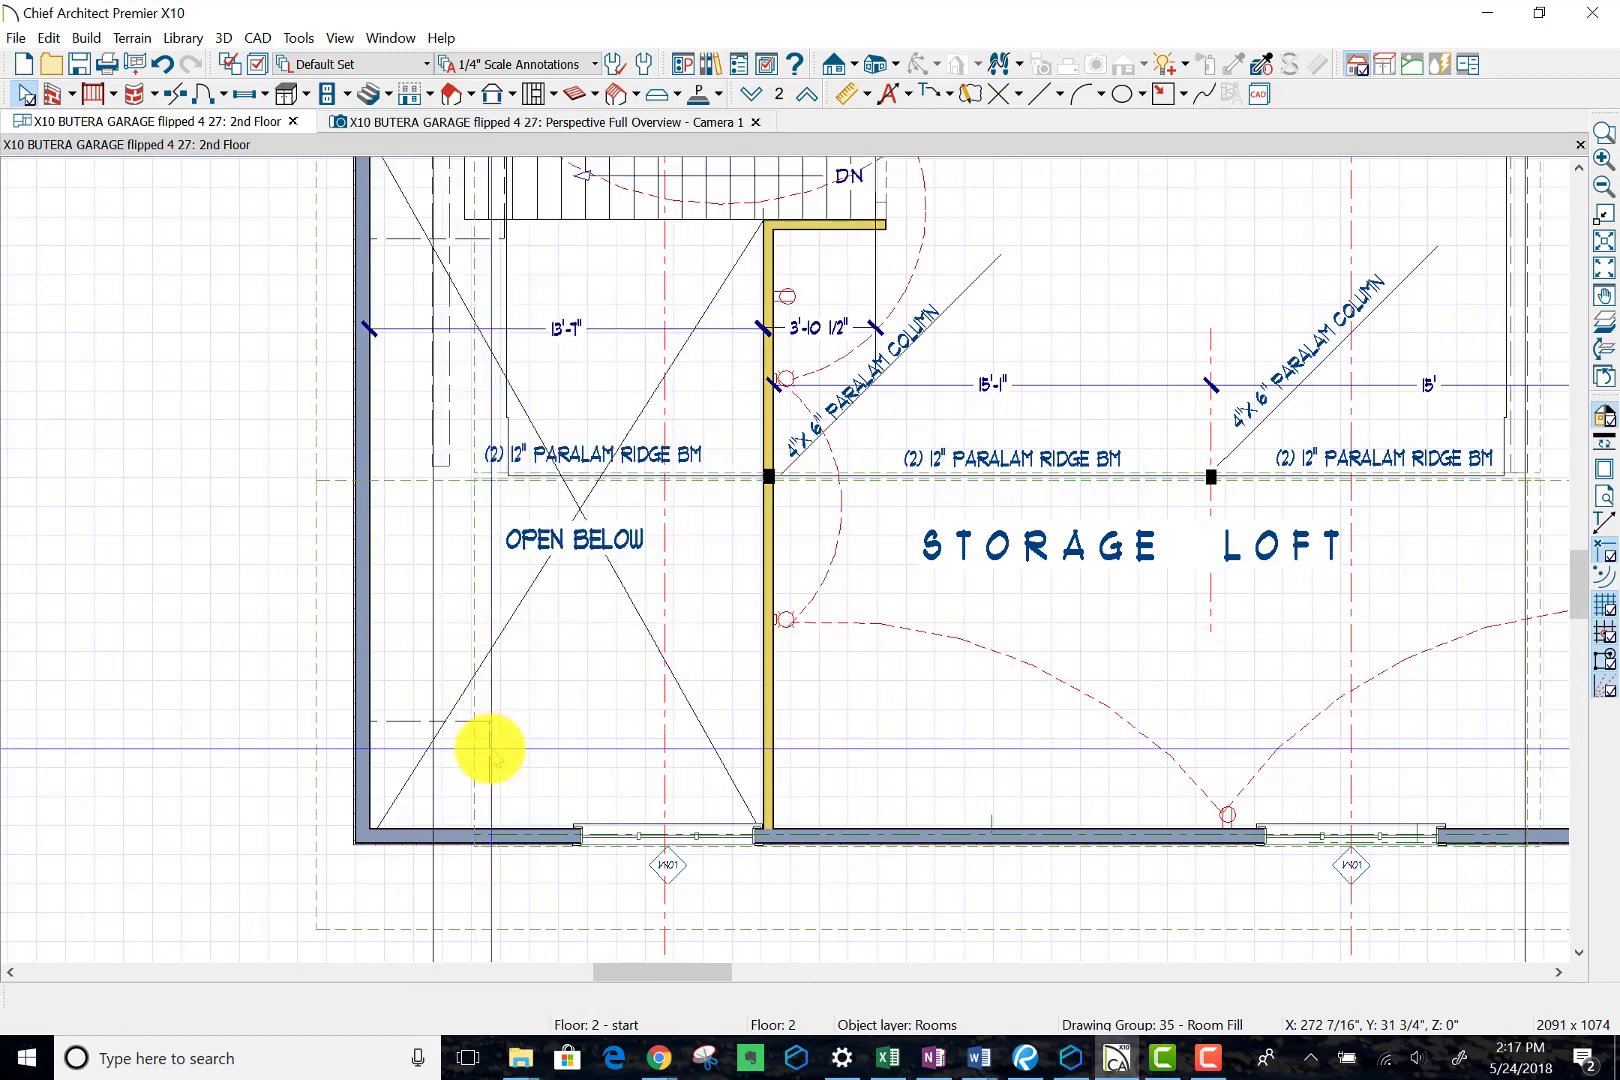
{"action": "left_click", "coordinate": [490, 748]}
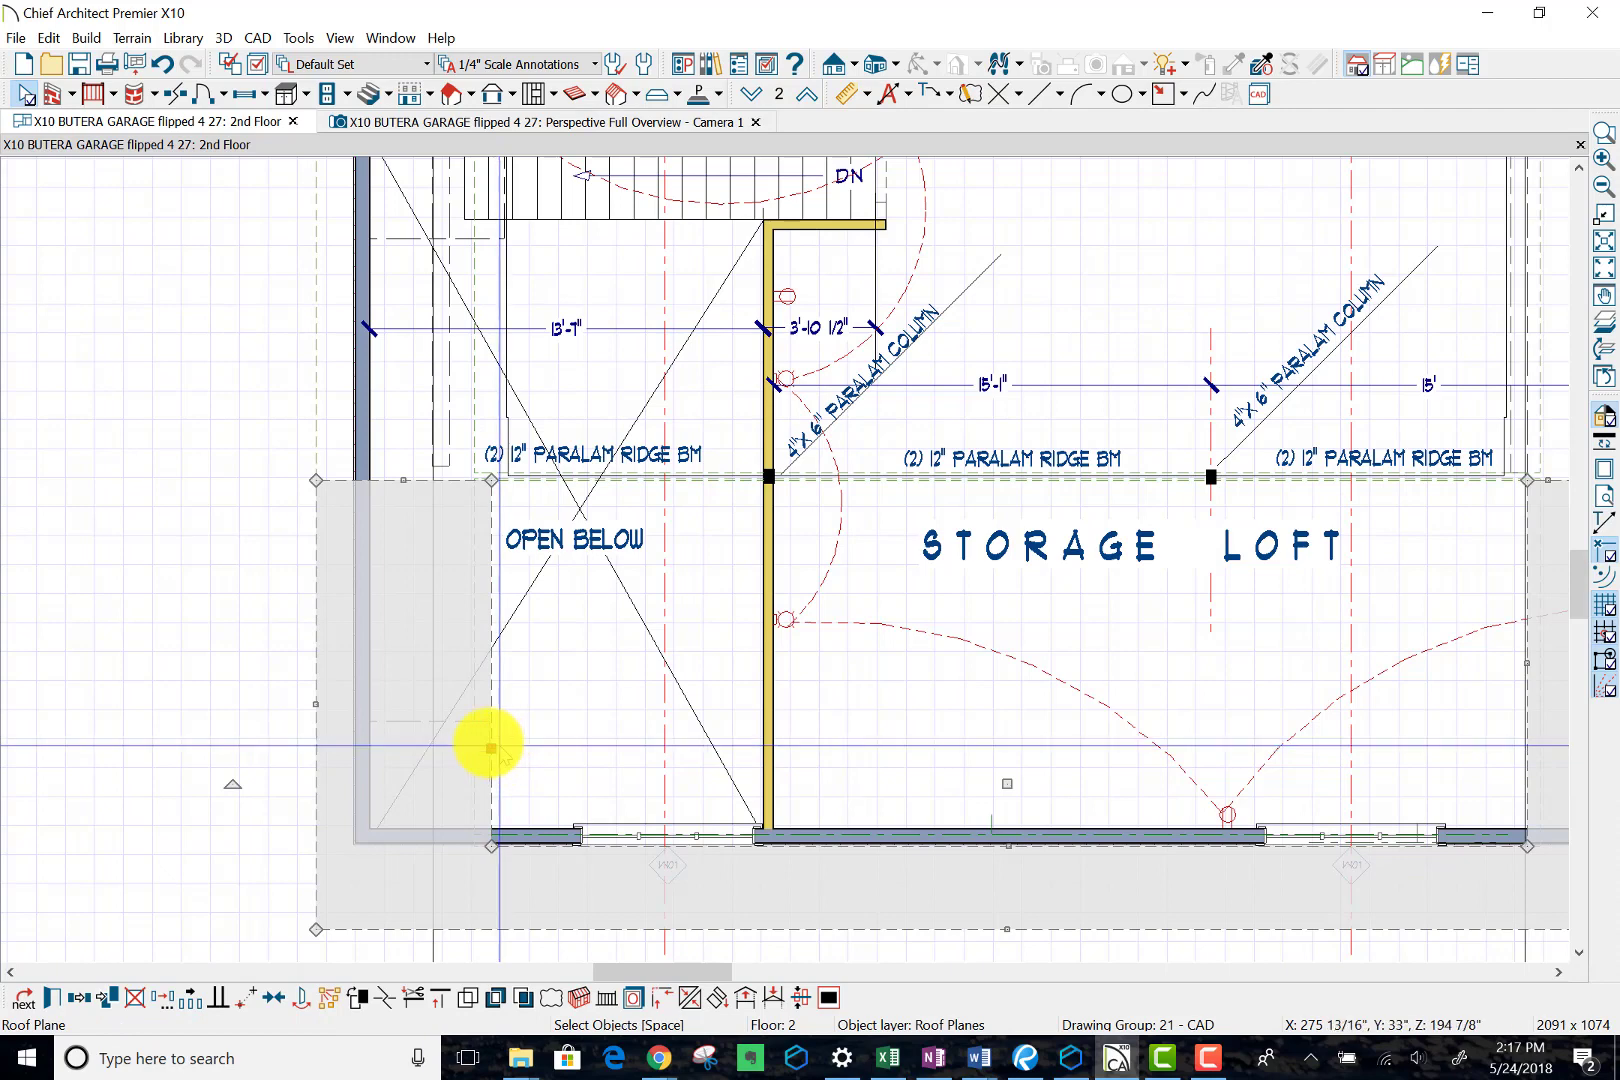
{"action": "left_click_drag", "start_coordinate": [491, 745], "coordinate": [432, 742]}
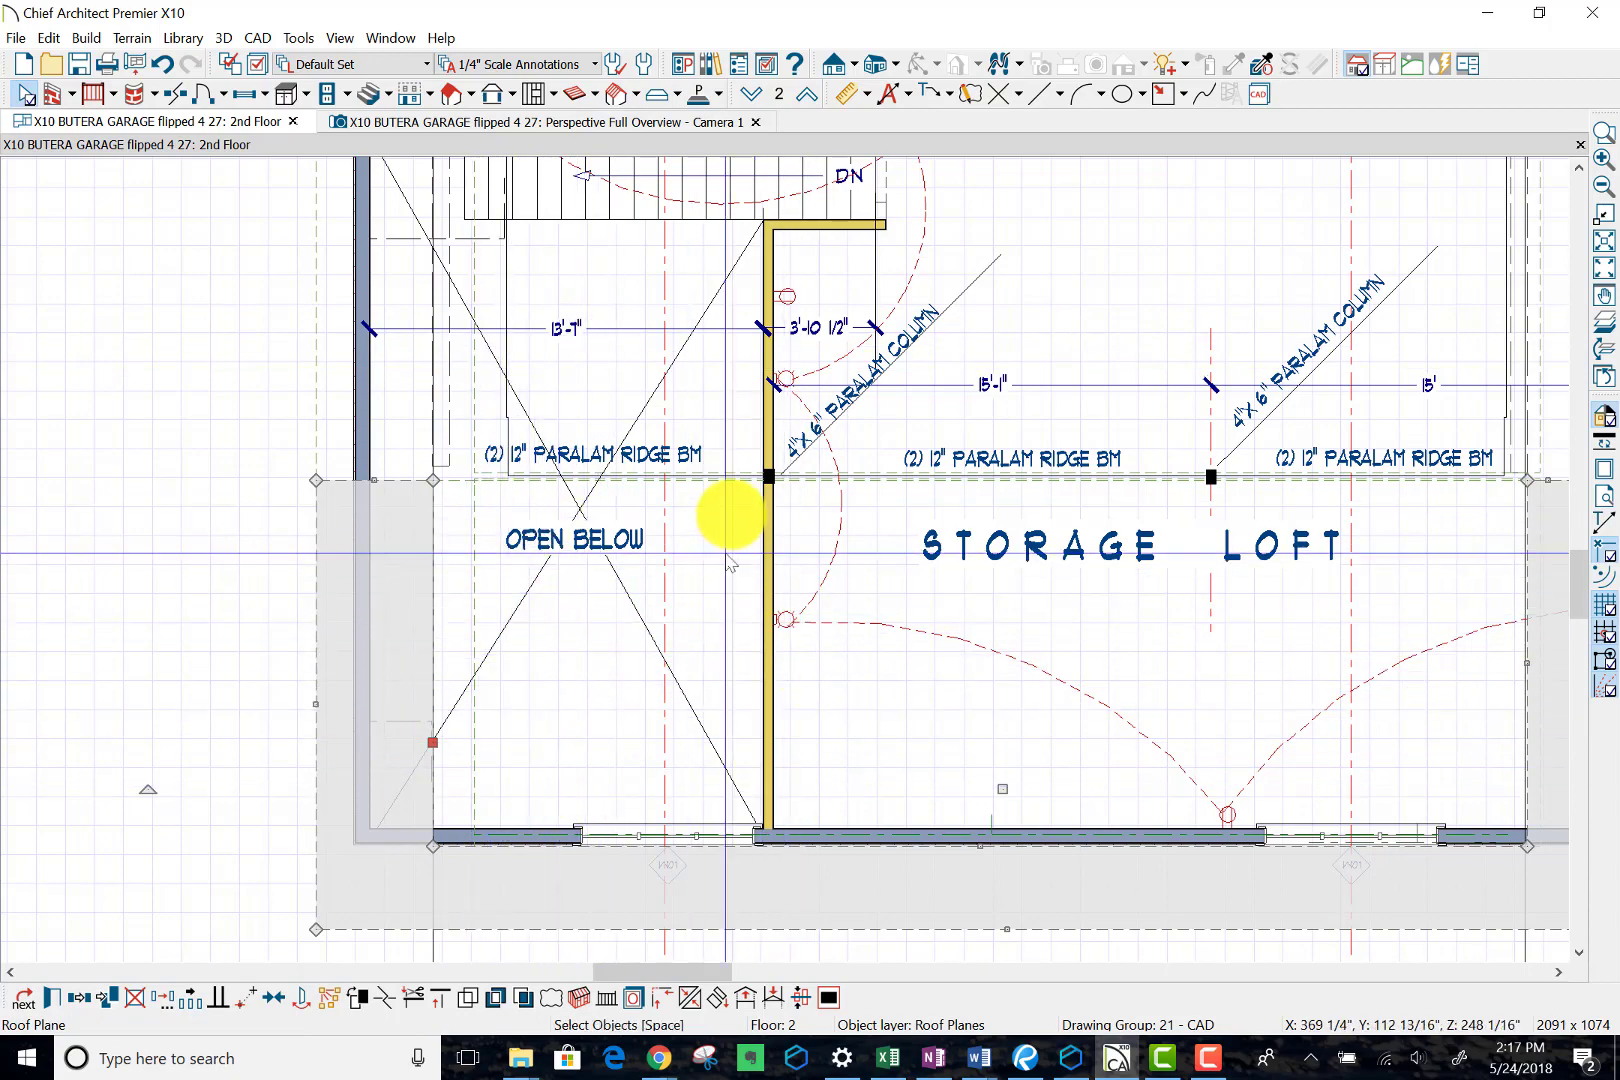
Step: Copy the relocated dormer side wall to a spot outside the building and rotate the copy 180 degrees
{"action": "scroll", "coordinate": [731, 512], "scroll_direction": "down", "scroll_amount": 2}
{"action": "scroll", "coordinate": [731, 512], "scroll_direction": "up", "scroll_amount": 1}
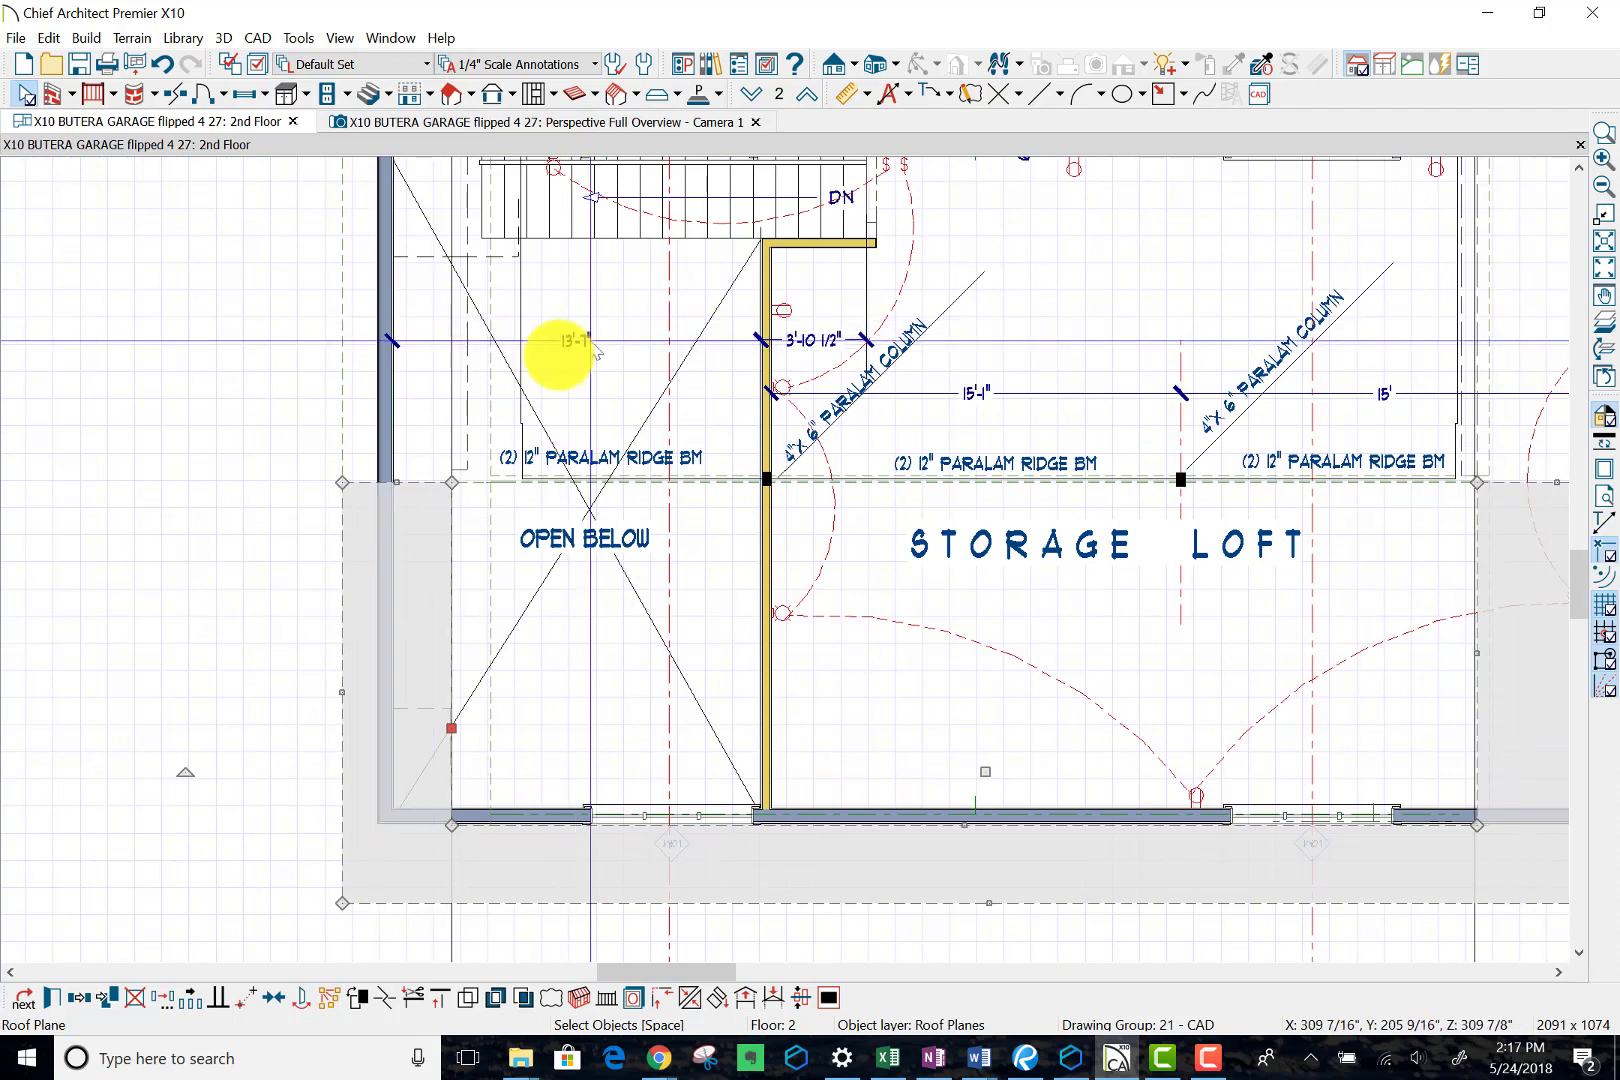
{"action": "left_click", "coordinate": [464, 392]}
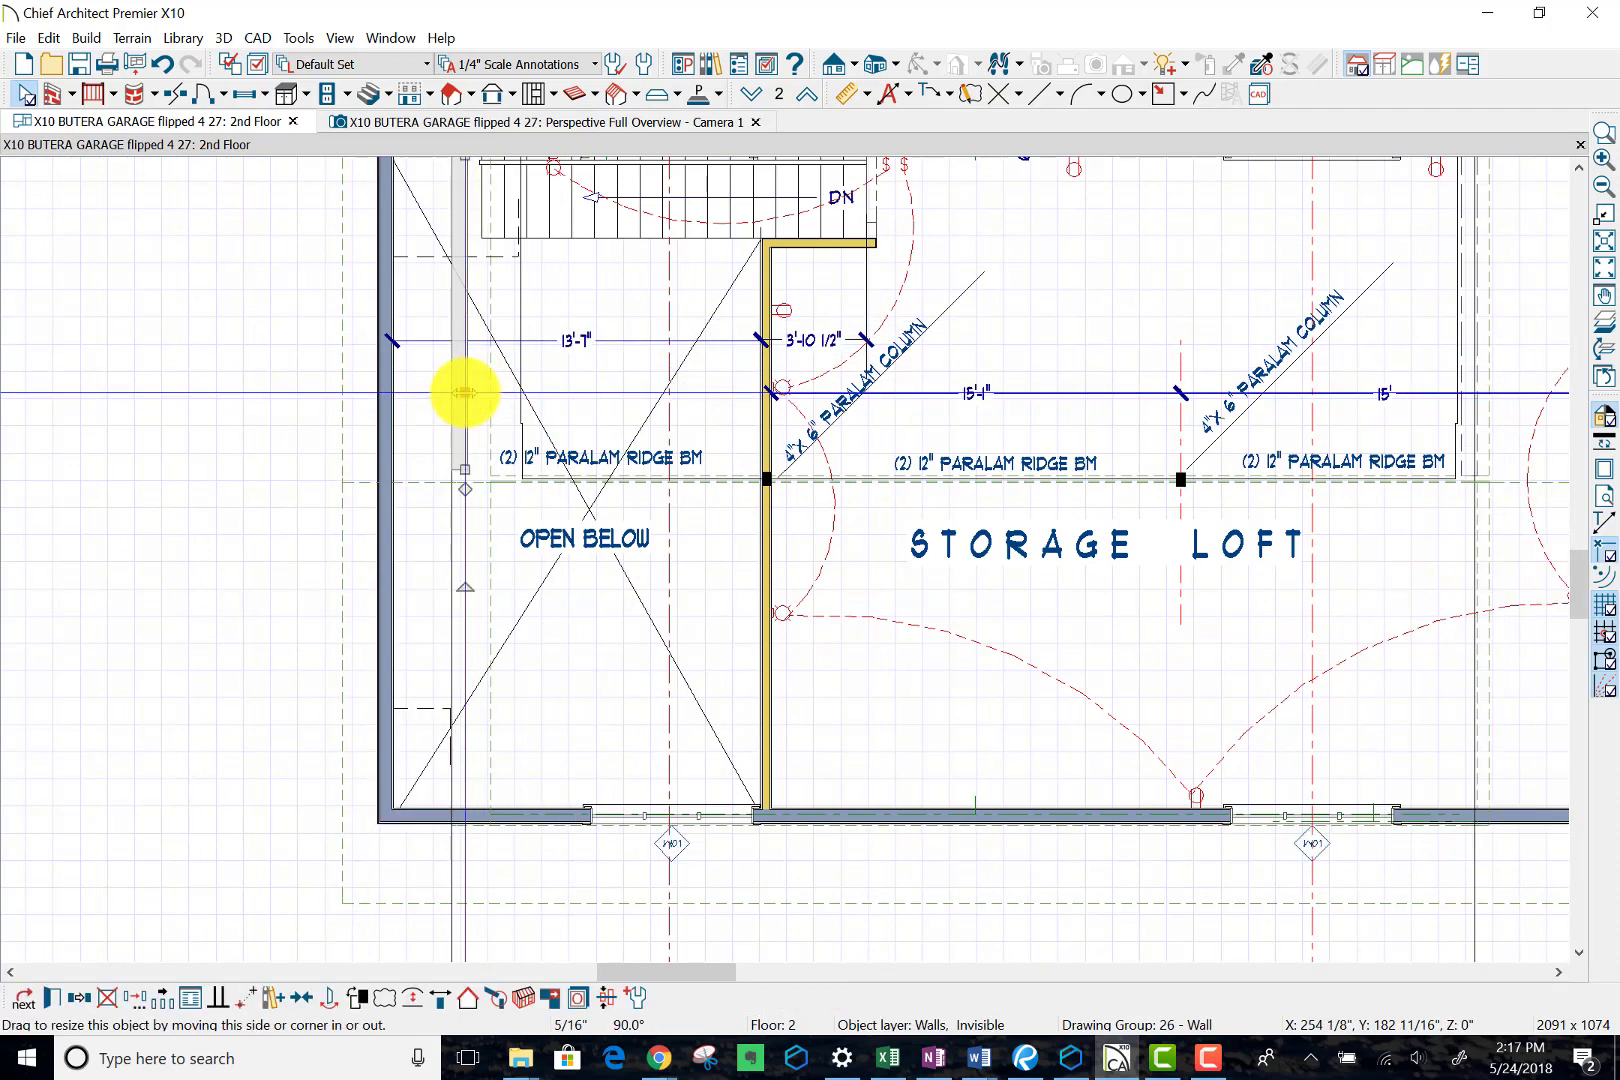
{"action": "left_click_drag", "start_coordinate": [464, 392], "coordinate": [220, 578]}
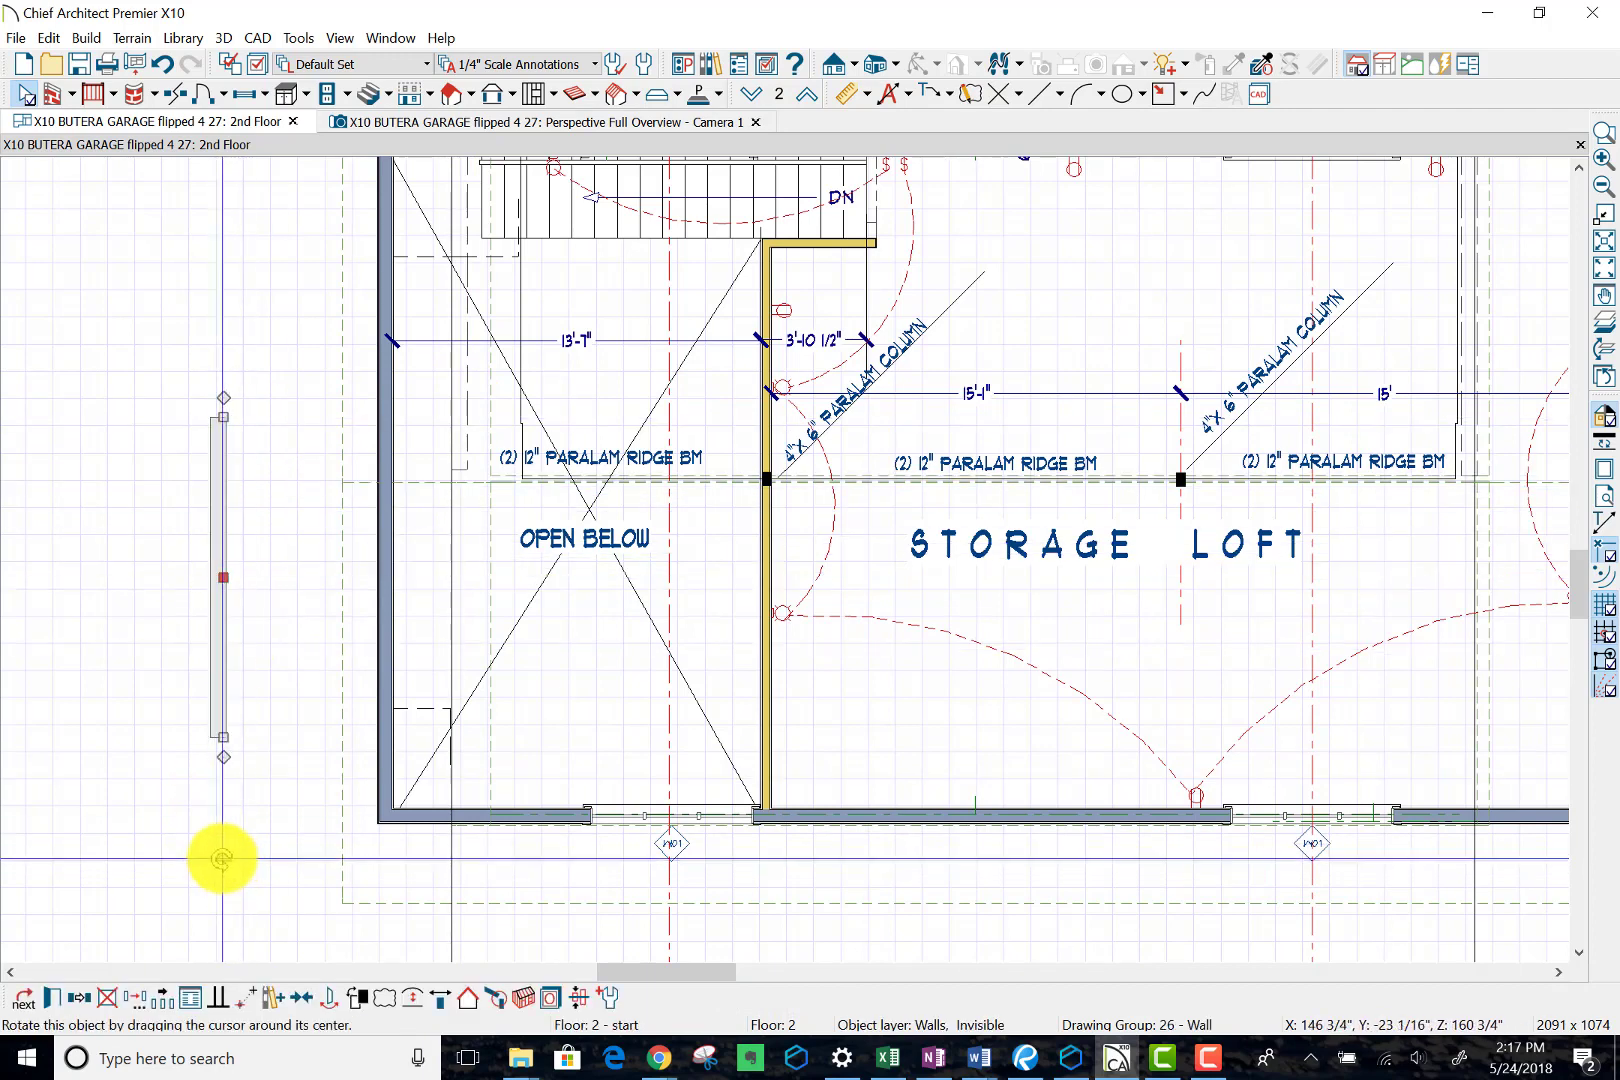
{"action": "left_click_drag", "start_coordinate": [222, 858], "coordinate": [237, 425]}
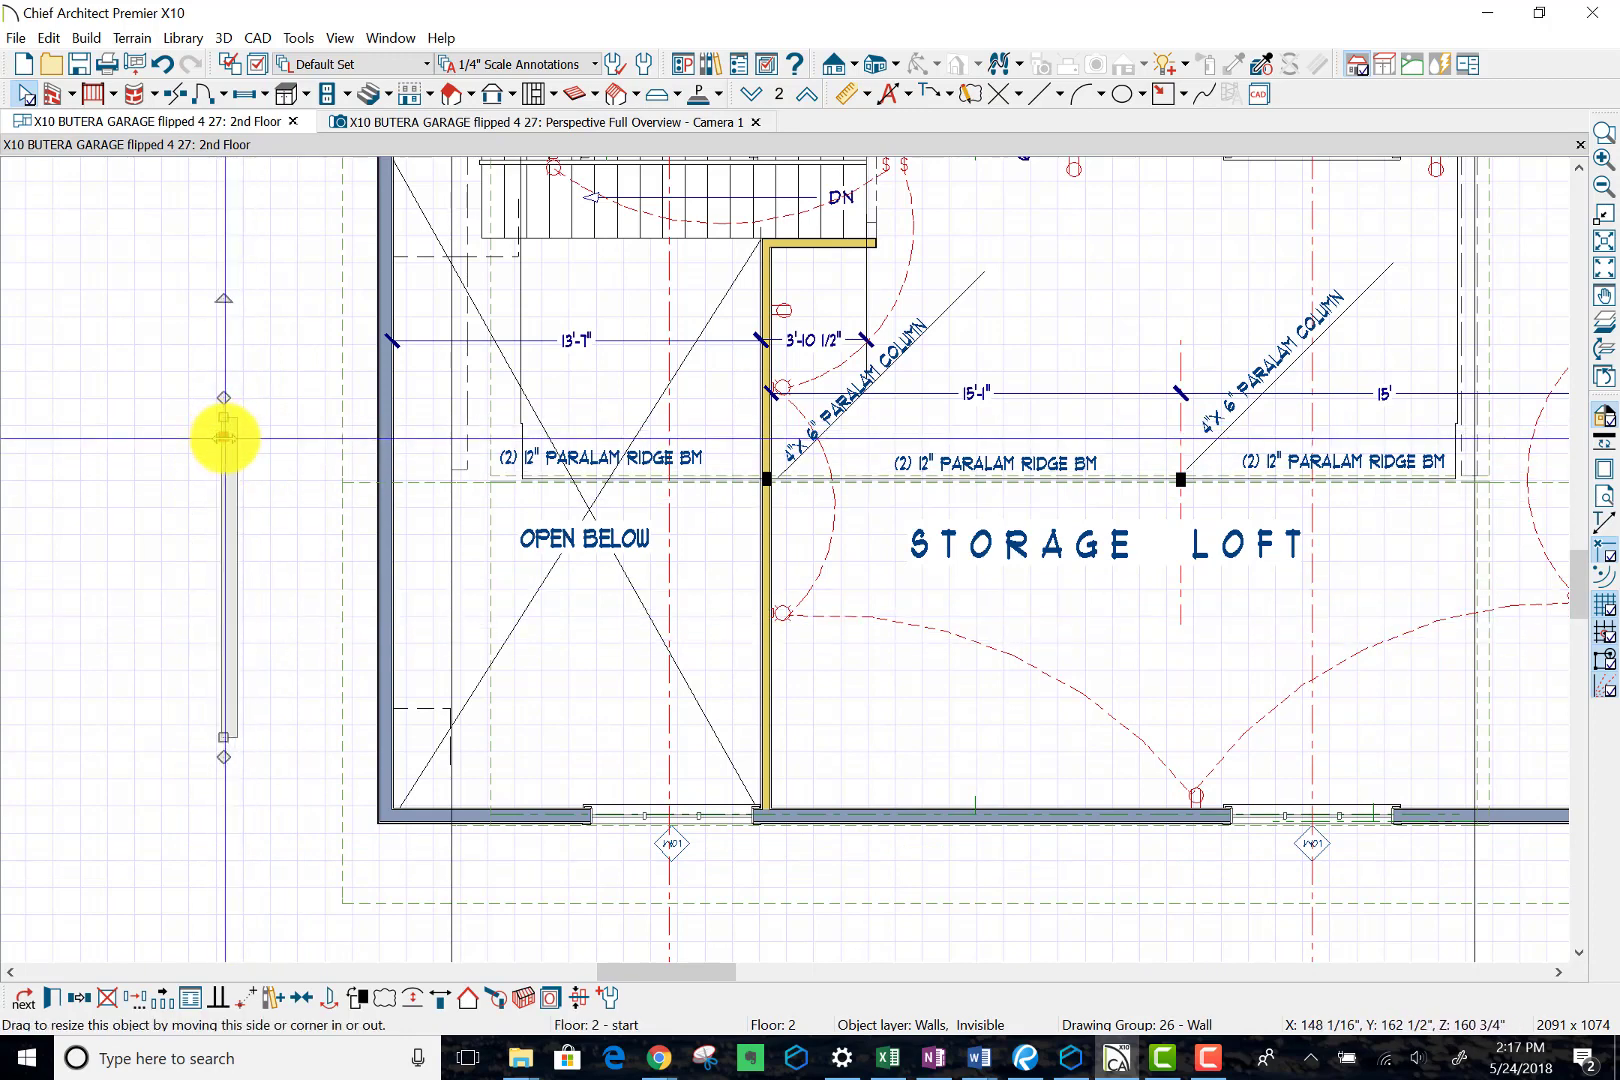
Step: Place the rotated wall copy between the ridge and the wall opposite the stairs, aligning its outer face with the CAD reference line
{"action": "left_click_drag", "start_coordinate": [224, 438], "coordinate": [474, 542]}
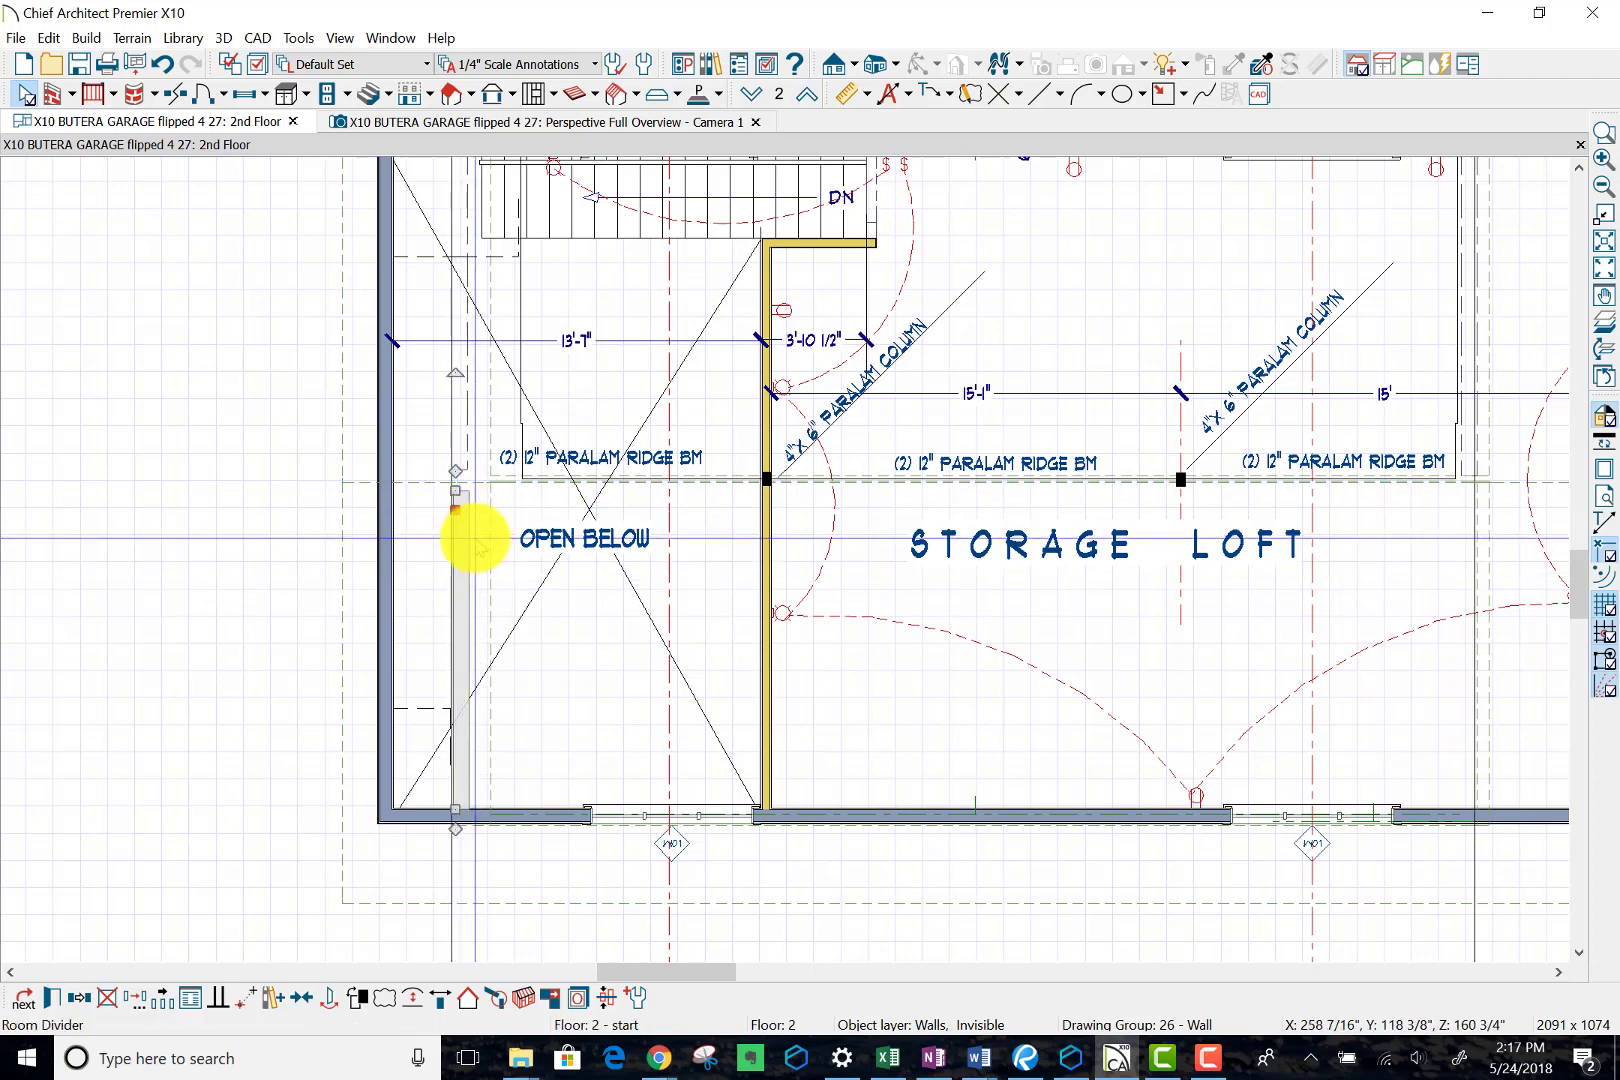
{"action": "scroll", "coordinate": [447, 516], "scroll_direction": "up", "scroll_amount": 1}
{"action": "scroll", "coordinate": [450, 512], "scroll_direction": "up", "scroll_amount": 1}
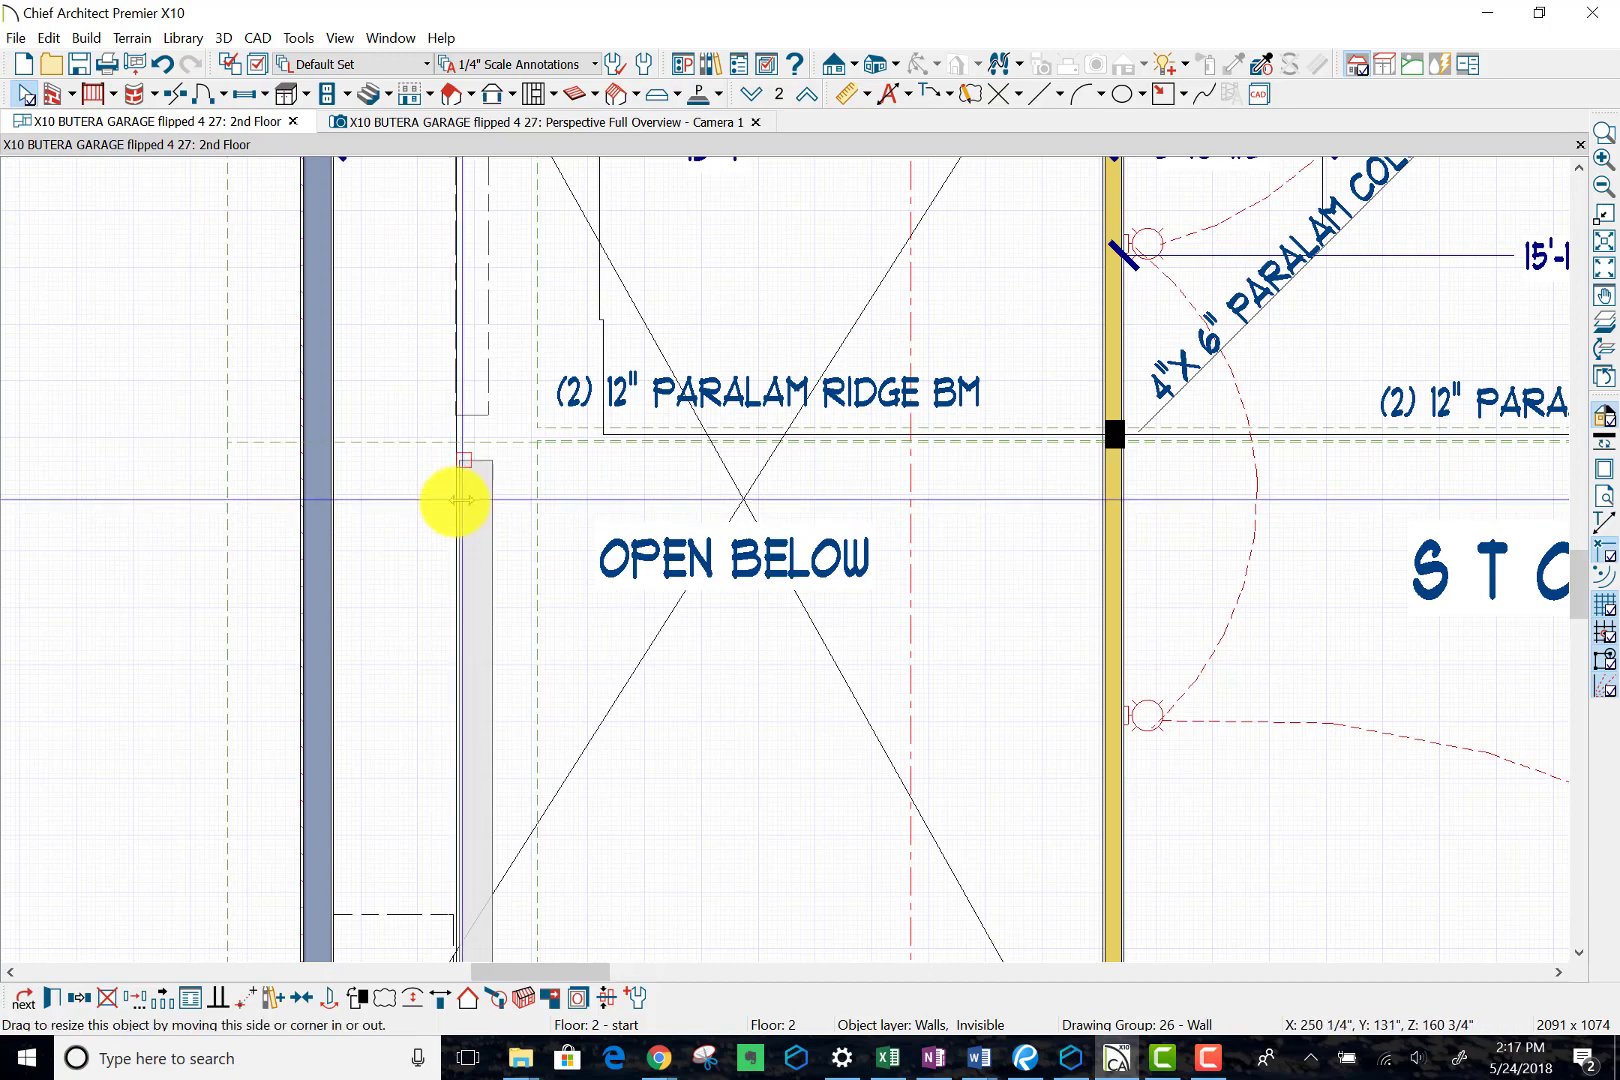
{"action": "left_click_drag", "start_coordinate": [460, 500], "coordinate": [452, 499]}
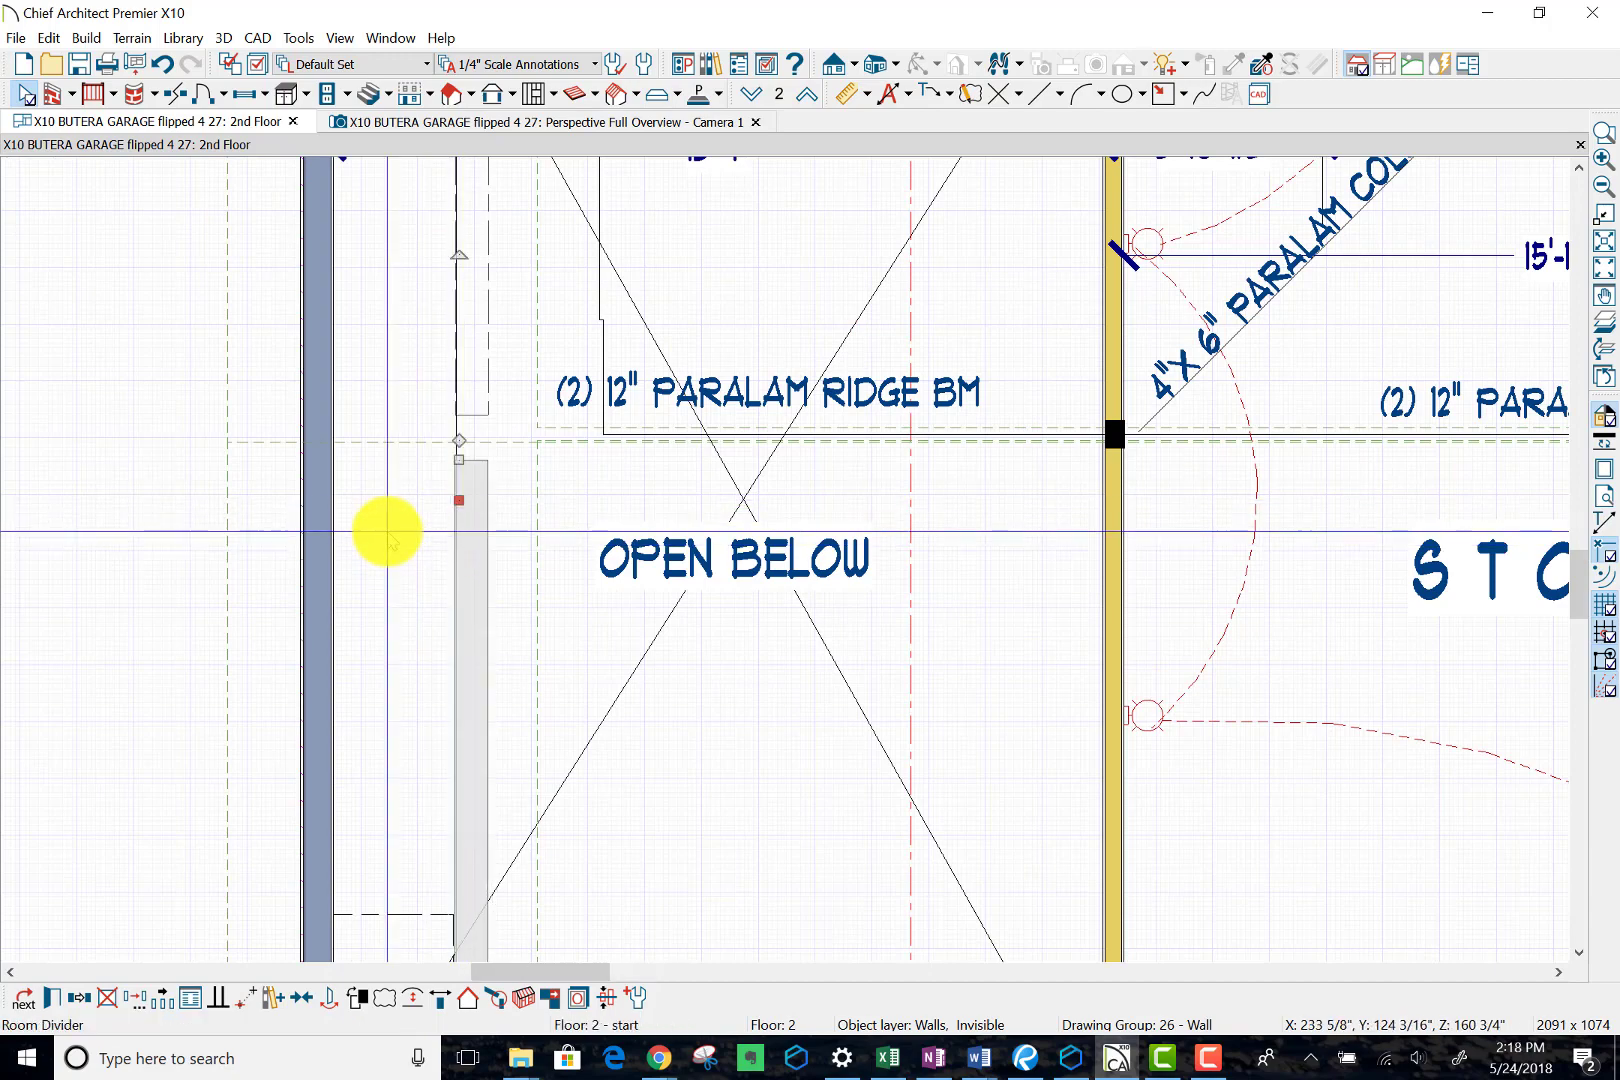
{"action": "scroll", "coordinate": [388, 532], "scroll_direction": "down", "scroll_amount": 2}
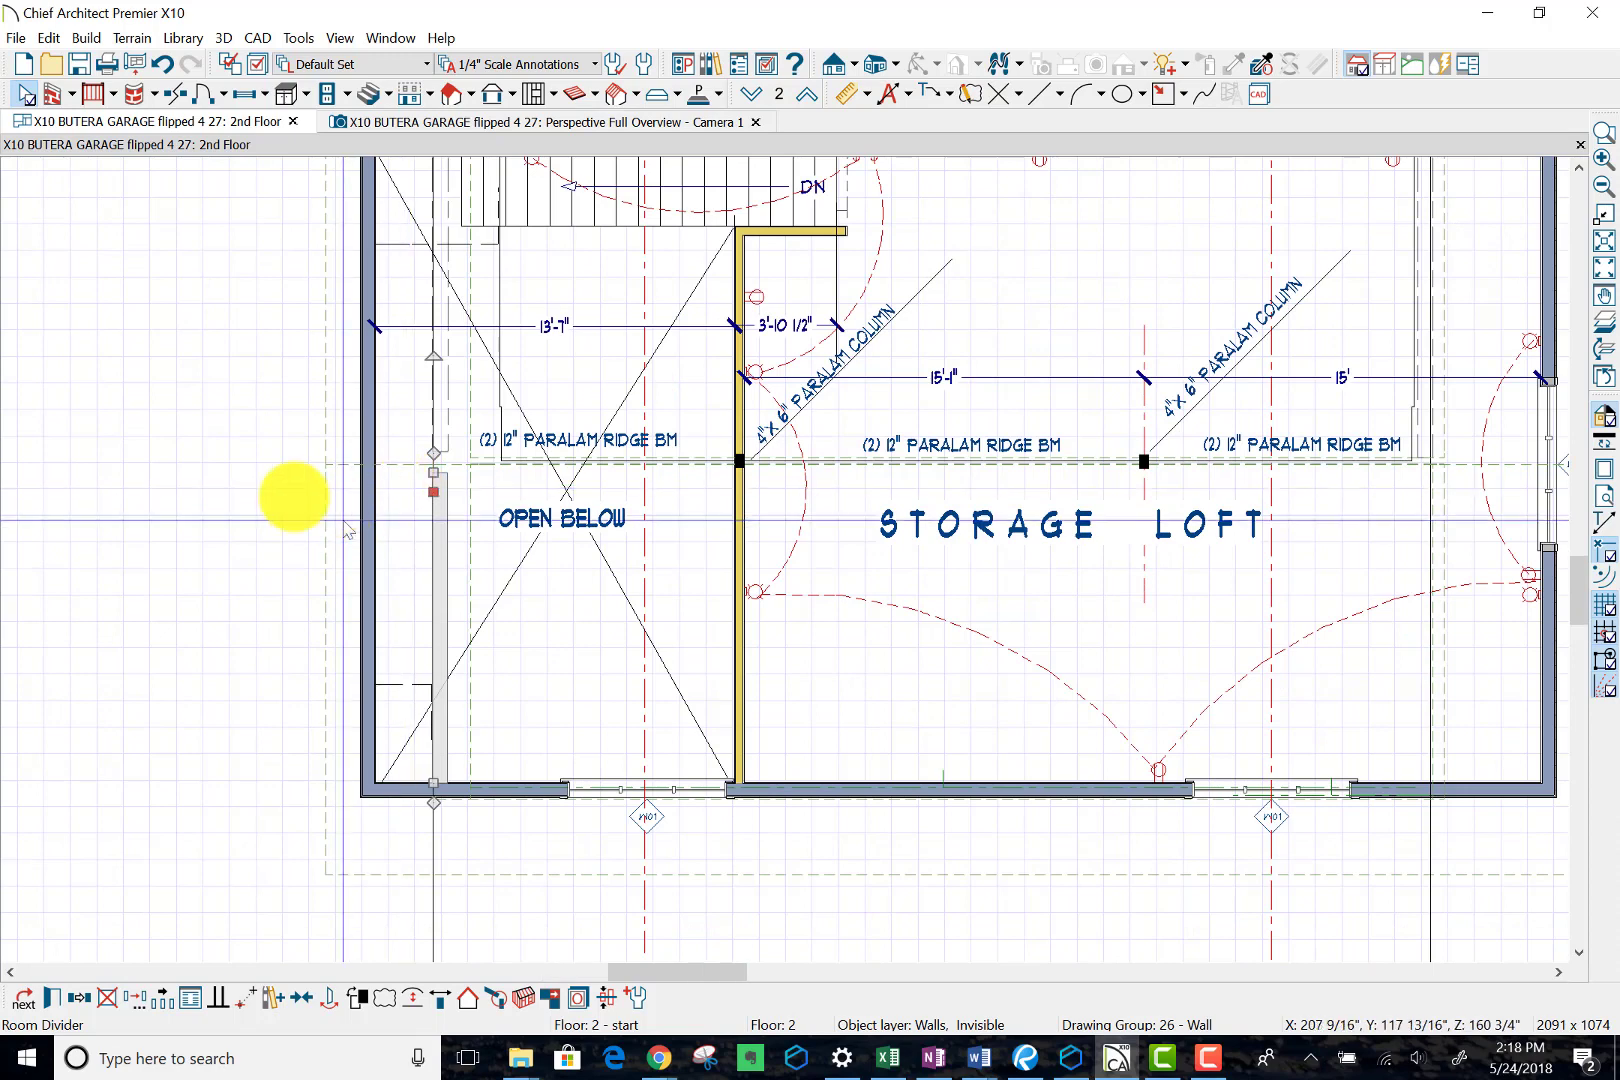
{"action": "left_click", "coordinate": [213, 485]}
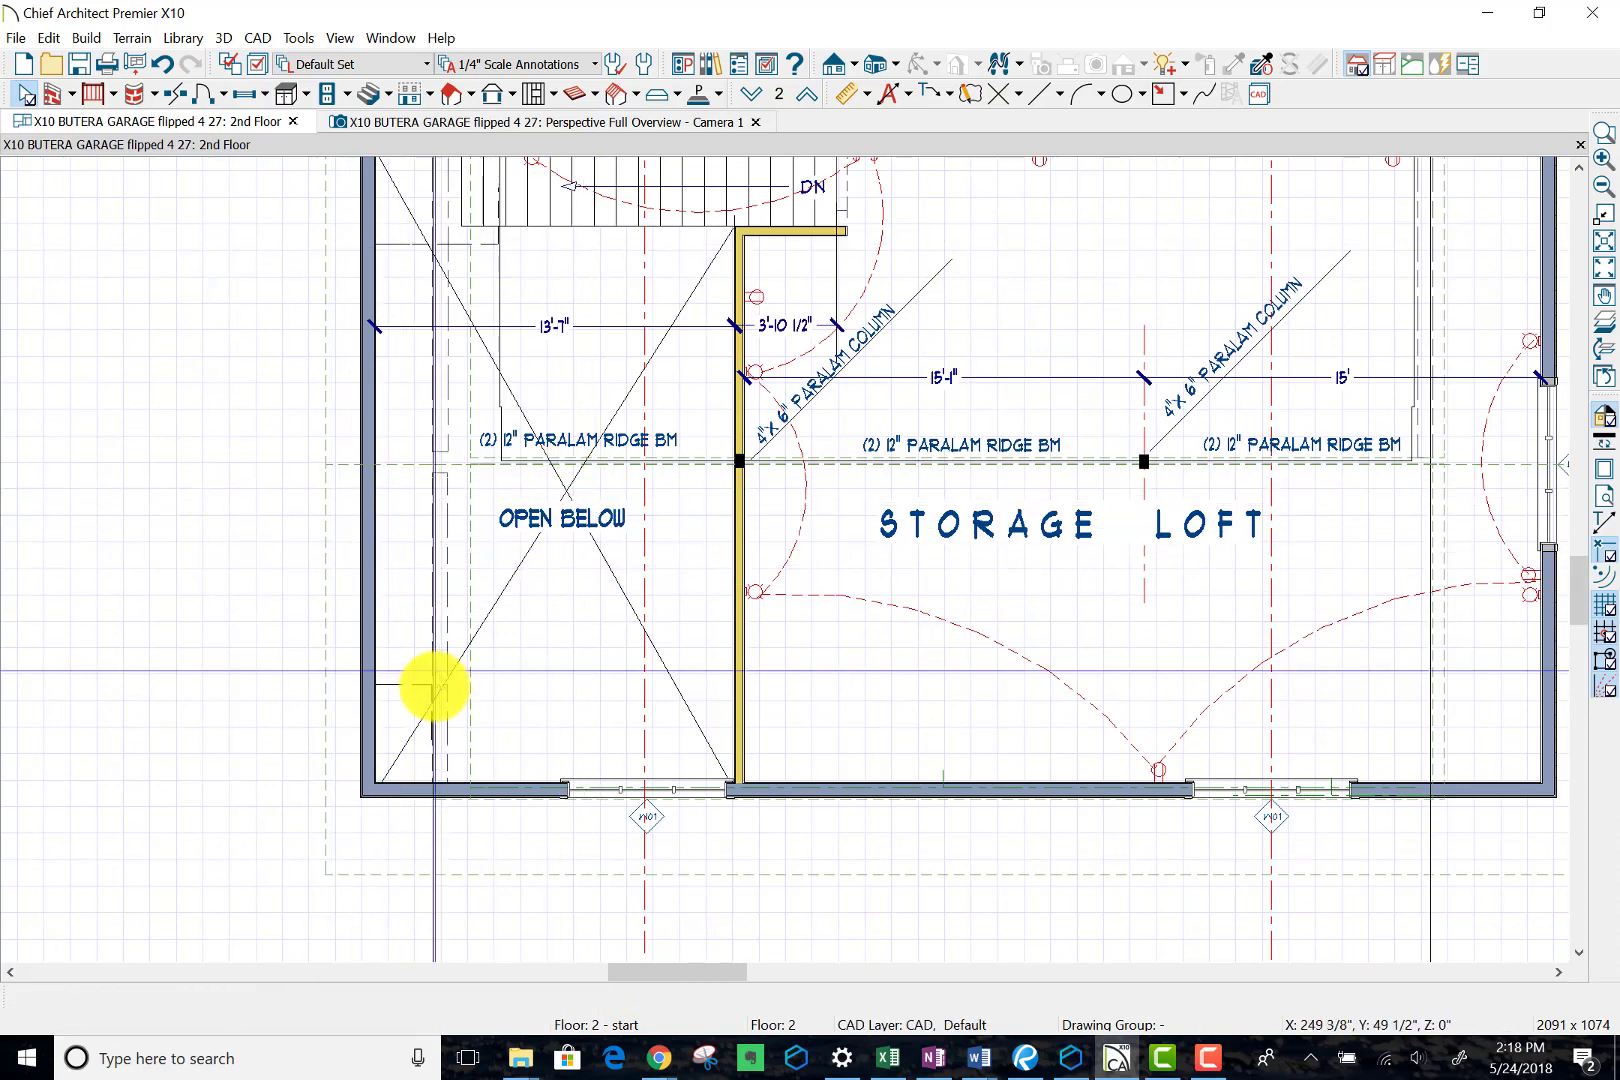
Step: Inspect the widened dormer's end in the perspective overview, inside and out, and return to the 2nd floor plan
{"action": "left_click", "coordinate": [632, 124]}
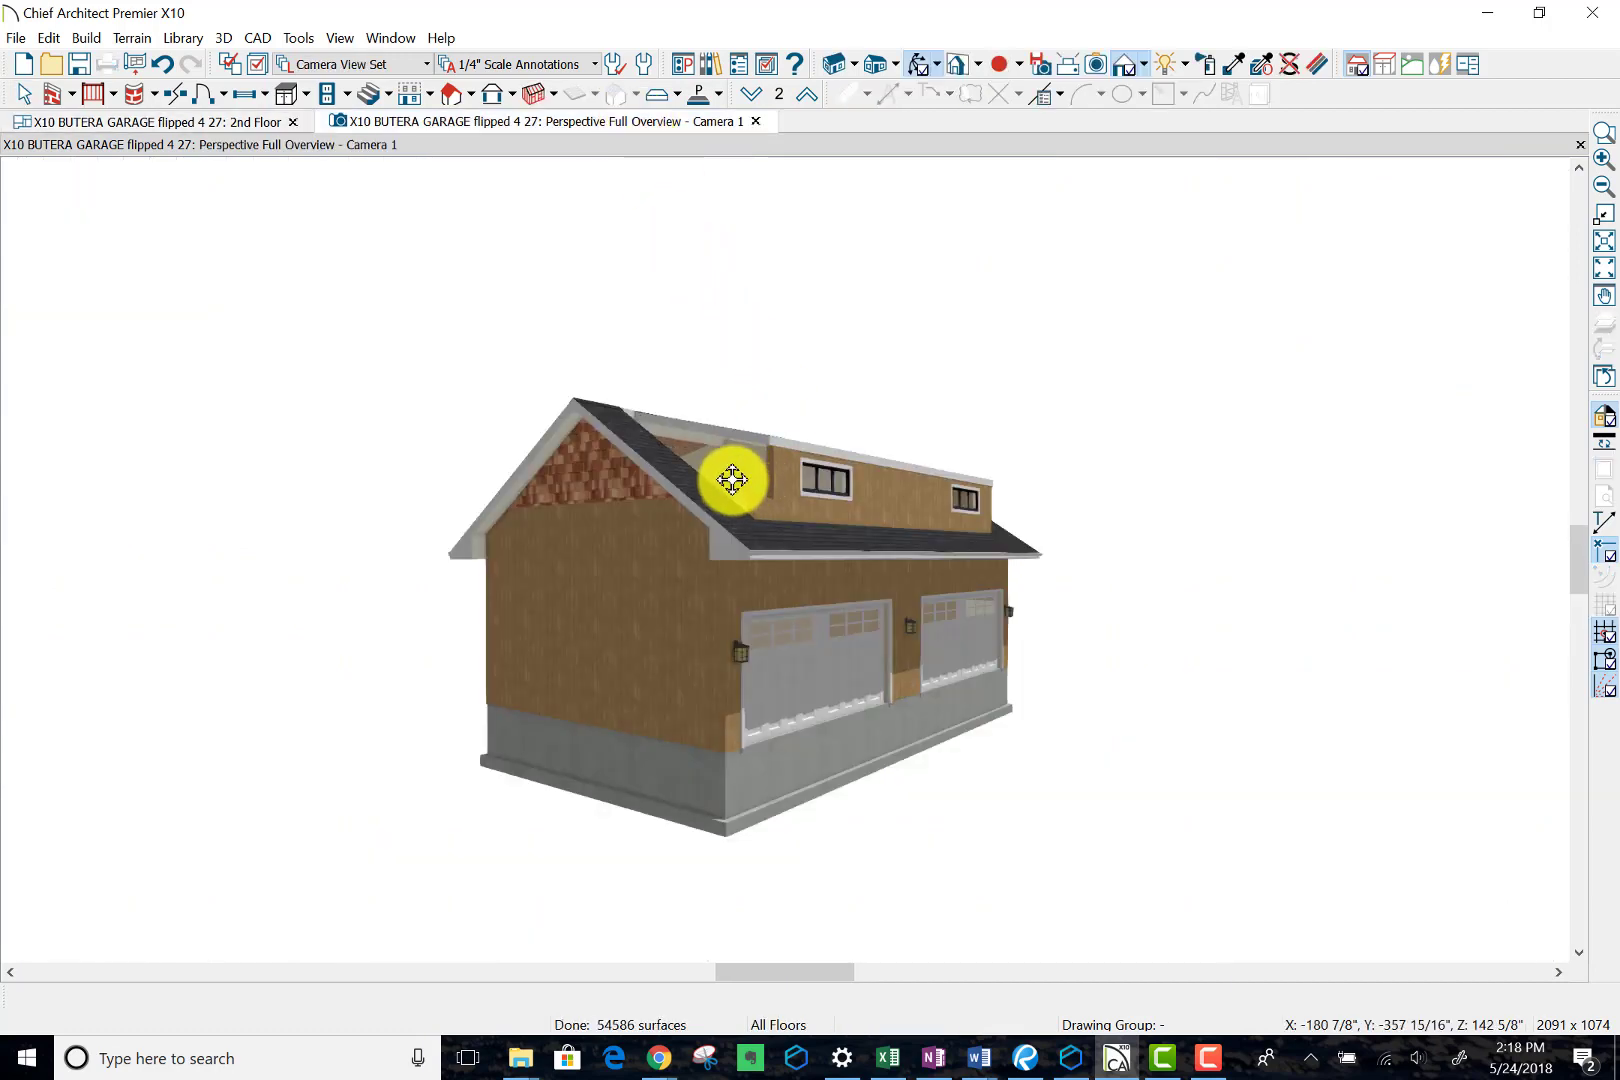
{"action": "scroll", "coordinate": [732, 470], "scroll_direction": "up", "scroll_amount": 6}
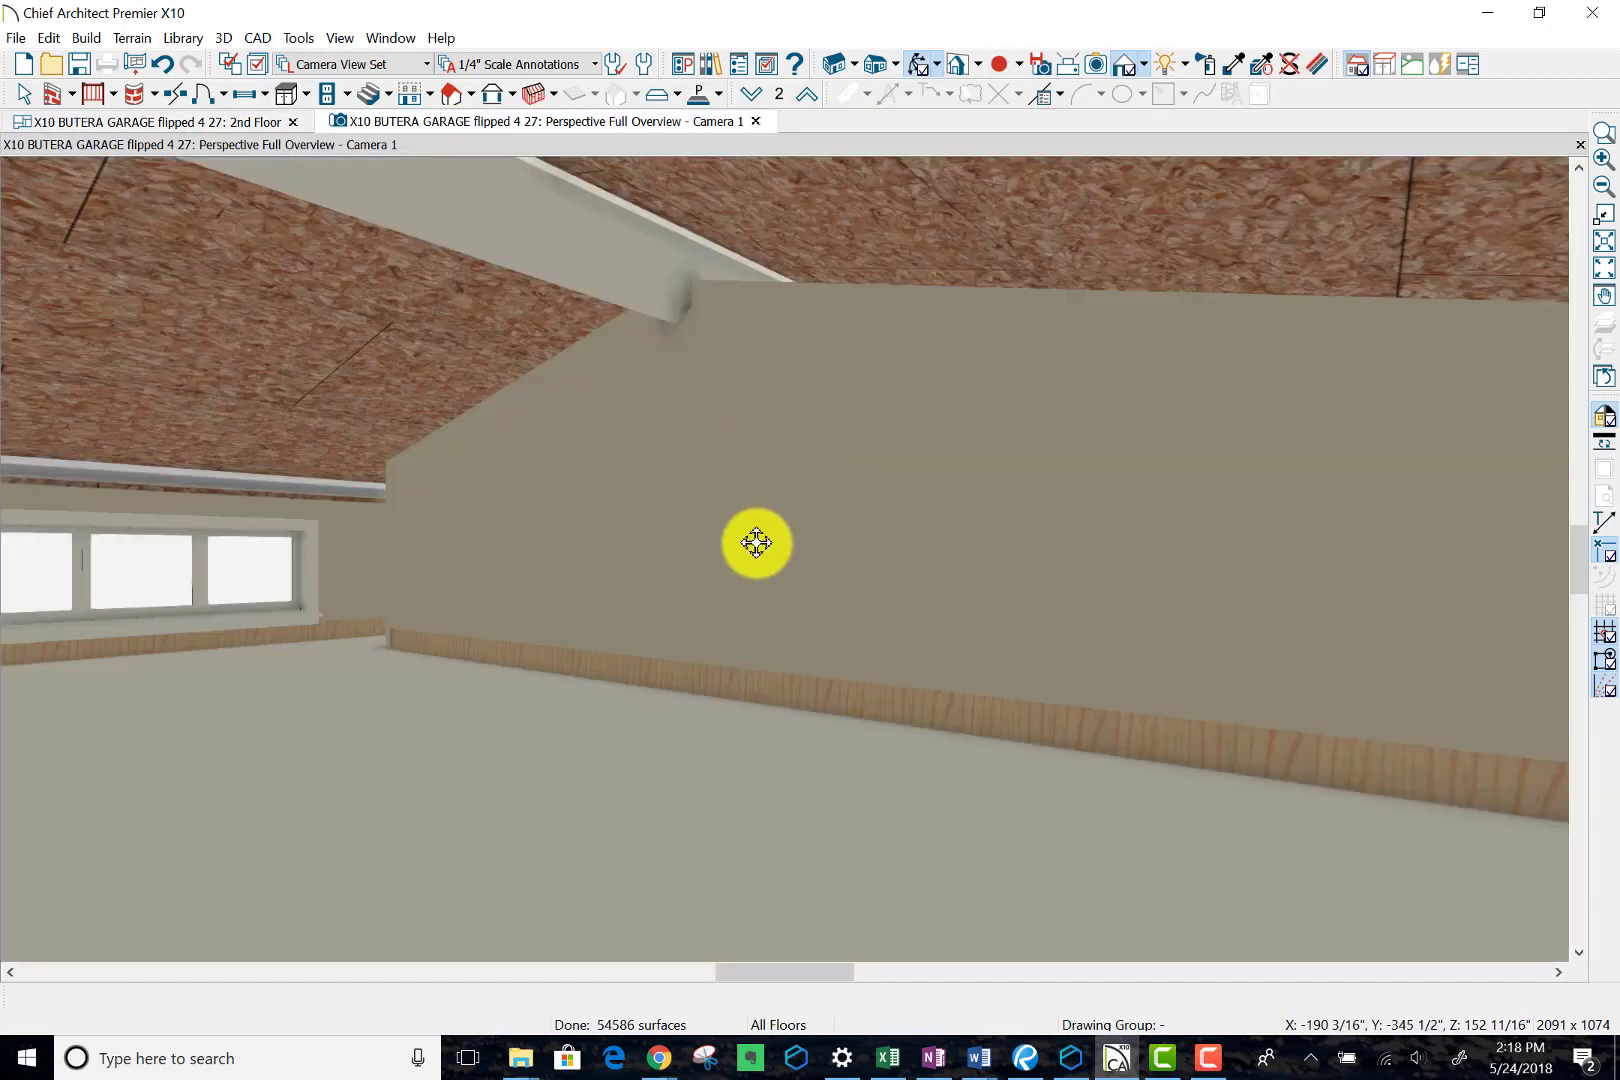
{"action": "scroll", "coordinate": [756, 543], "scroll_direction": "down", "scroll_amount": 6}
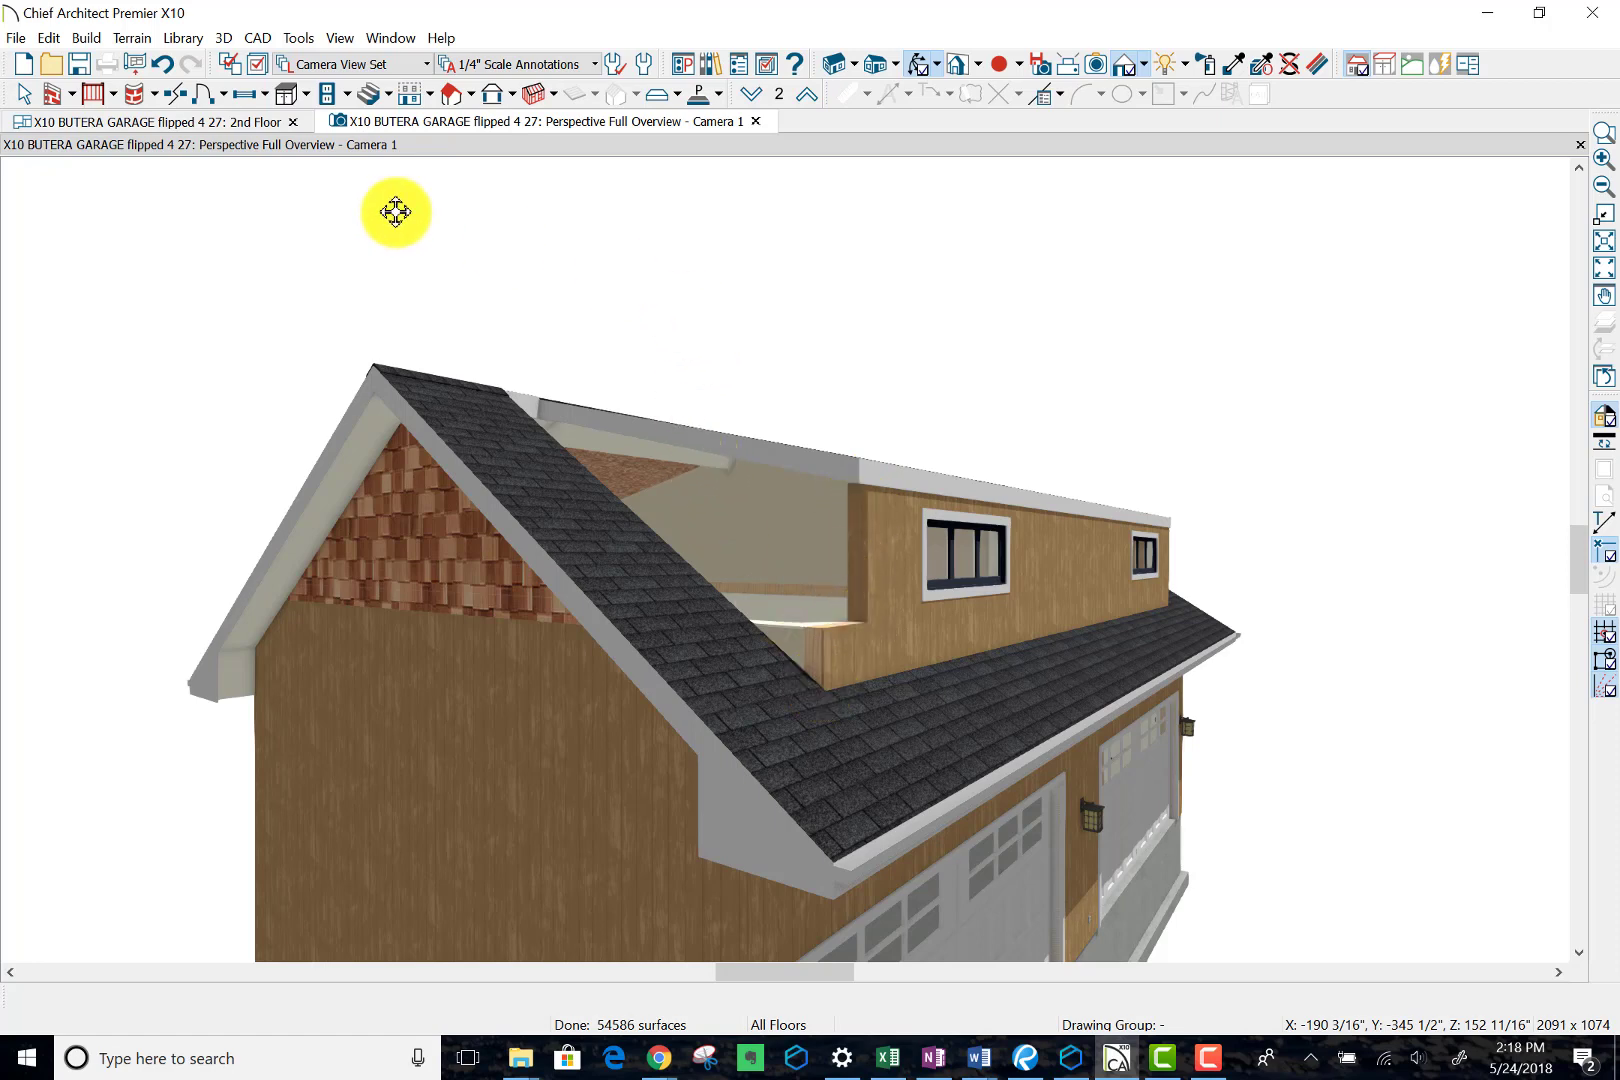
{"action": "left_click", "coordinate": [235, 123]}
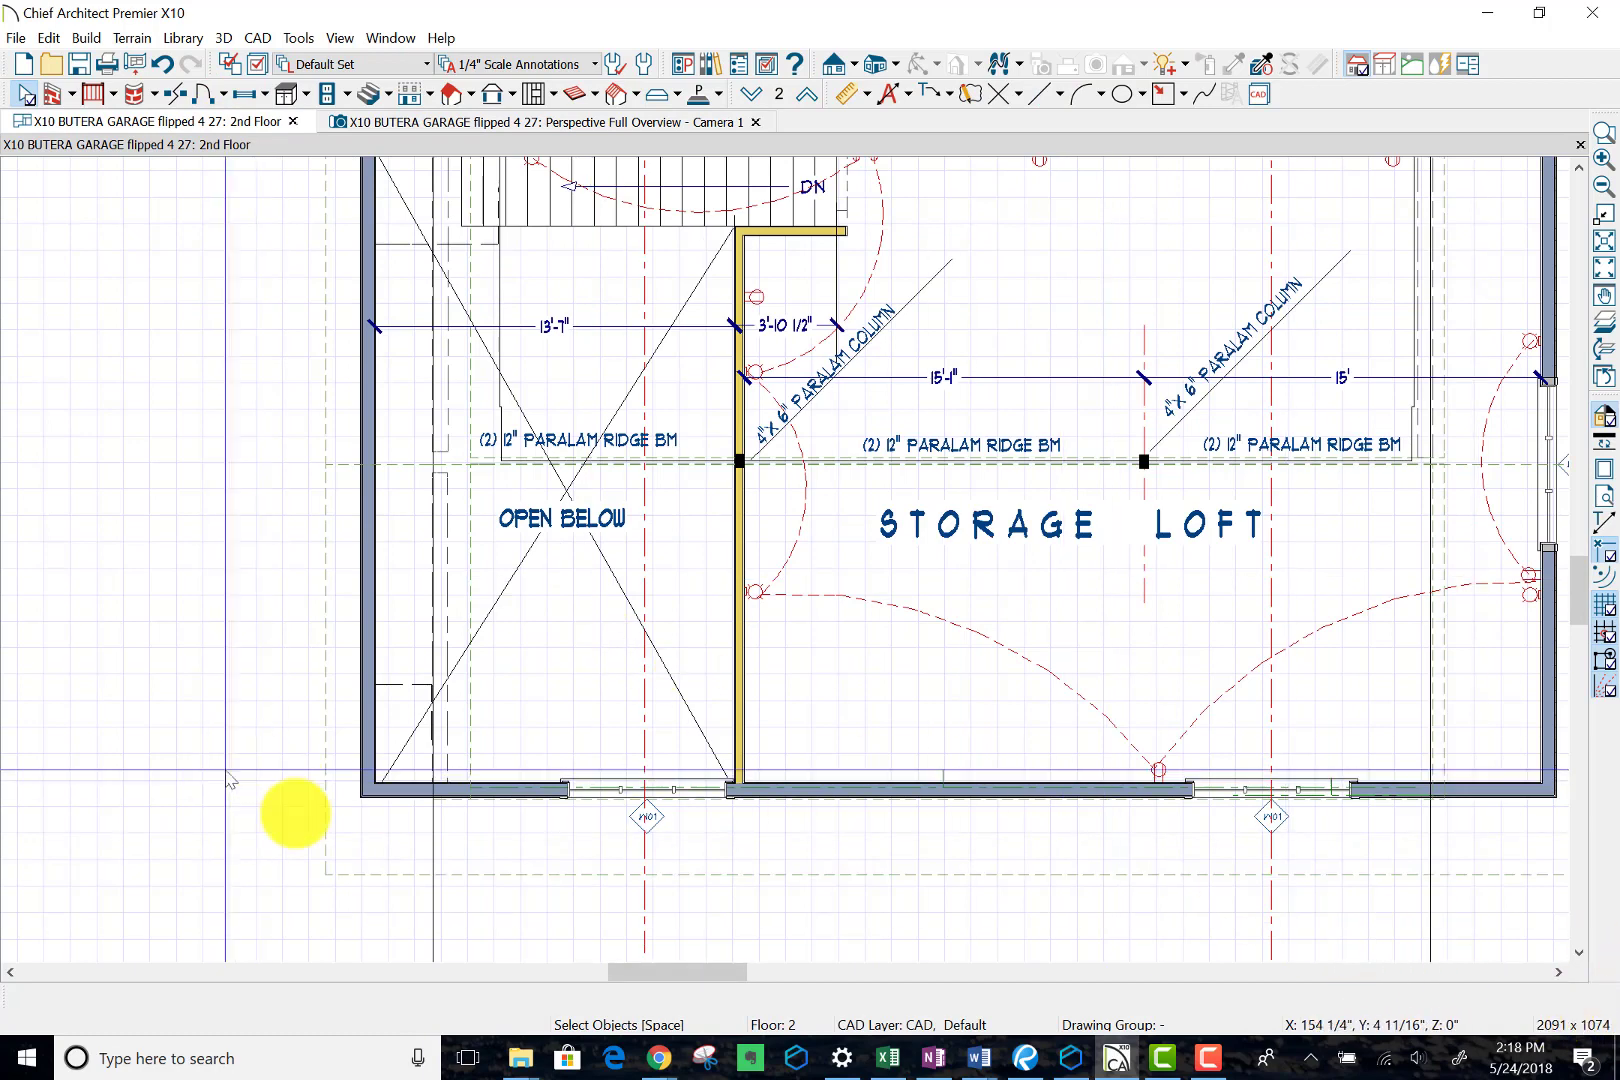
{"action": "left_click", "coordinate": [471, 677]}
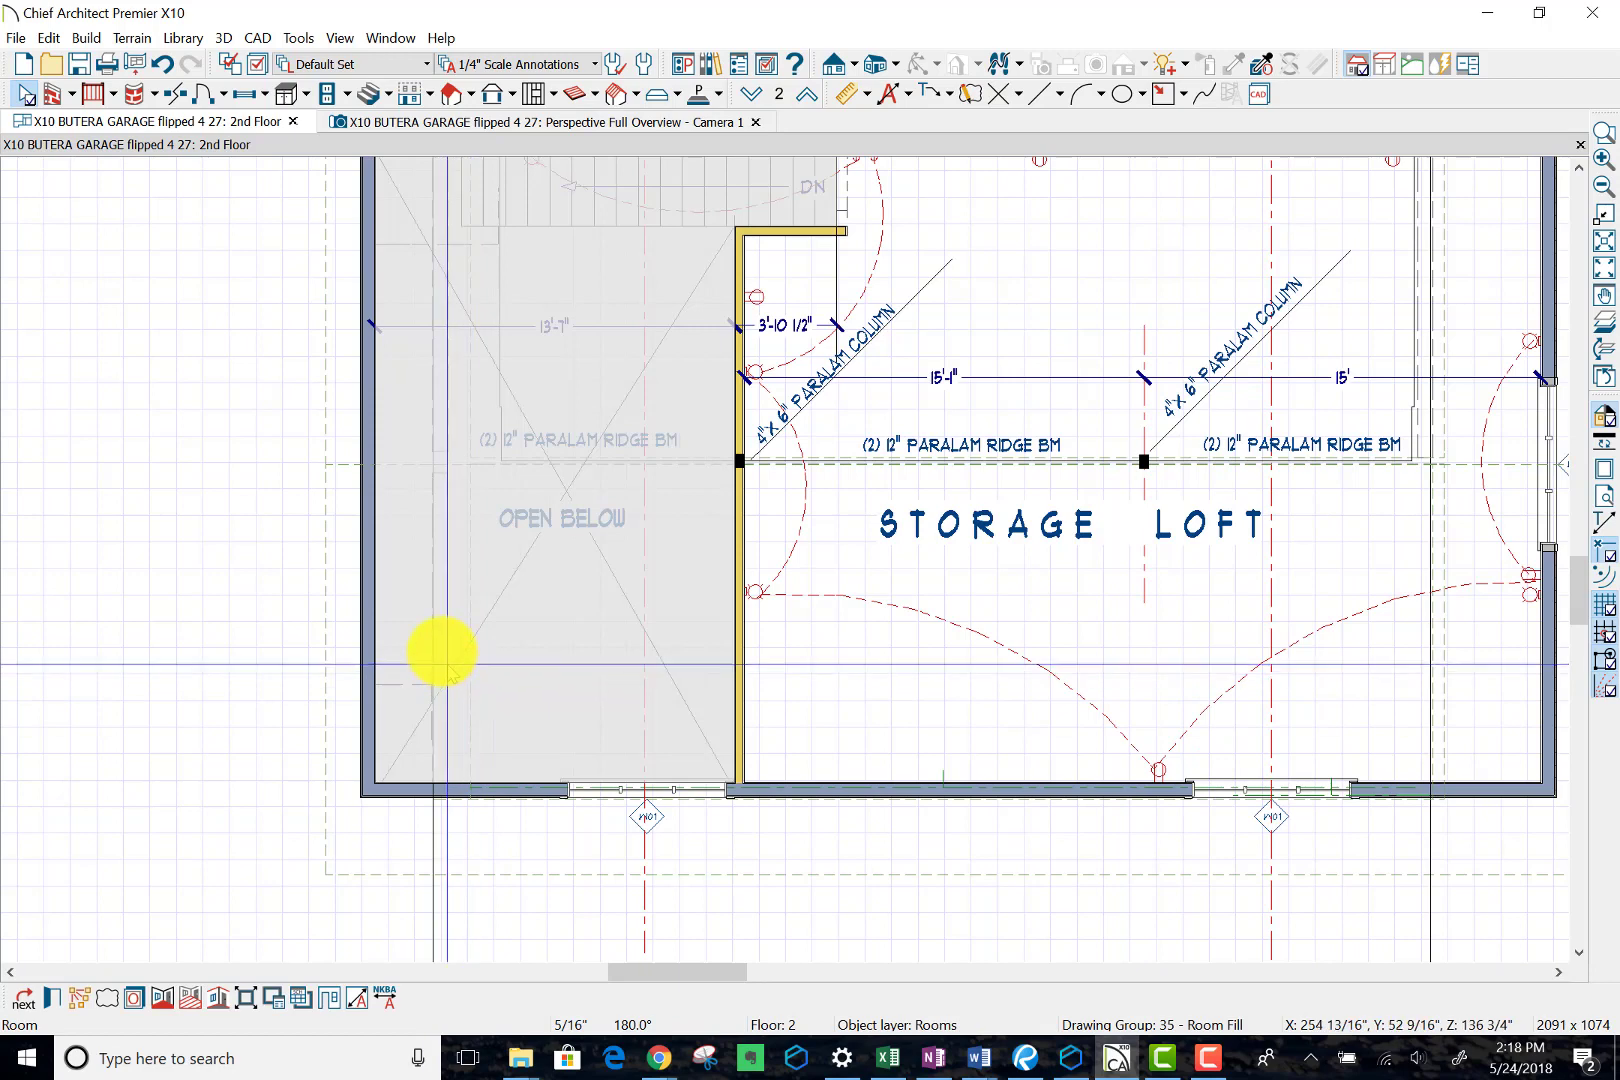
{"action": "left_click", "coordinate": [438, 652]}
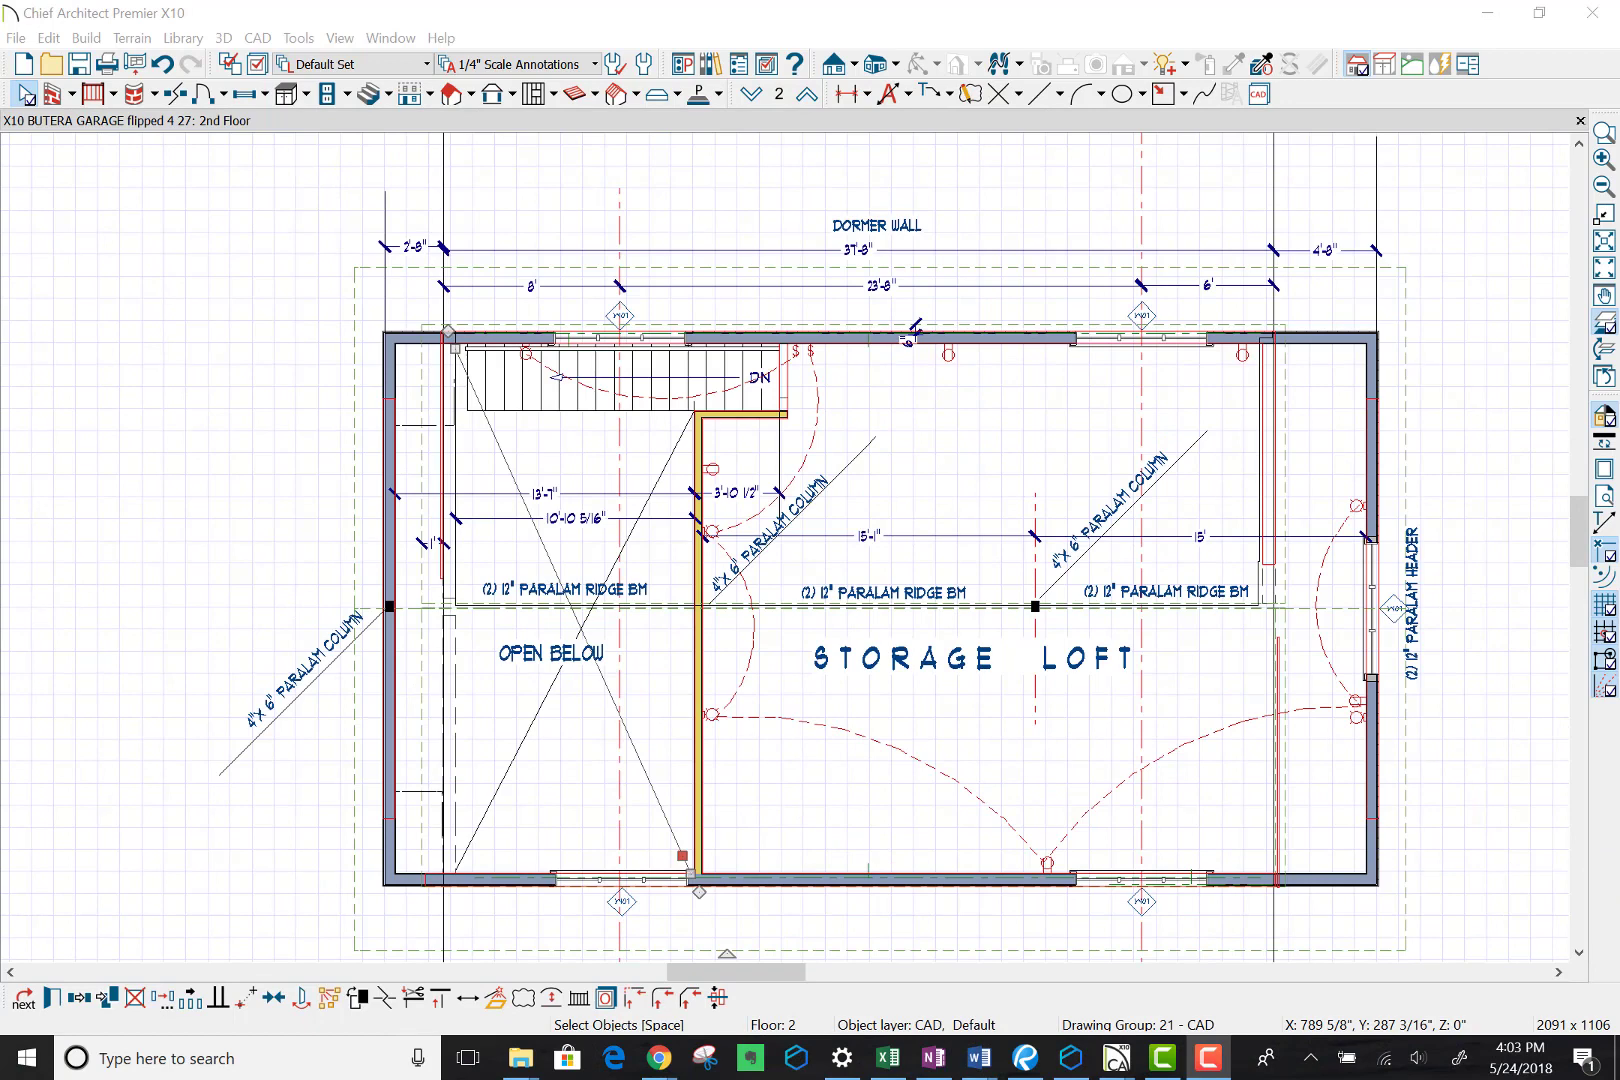
Step: Inspect the shed dormers, their side walls and the roof edges from several sides in the perspective overview
{"action": "left_click_drag", "start_coordinate": [1619, 80], "coordinate": [770, 5]}
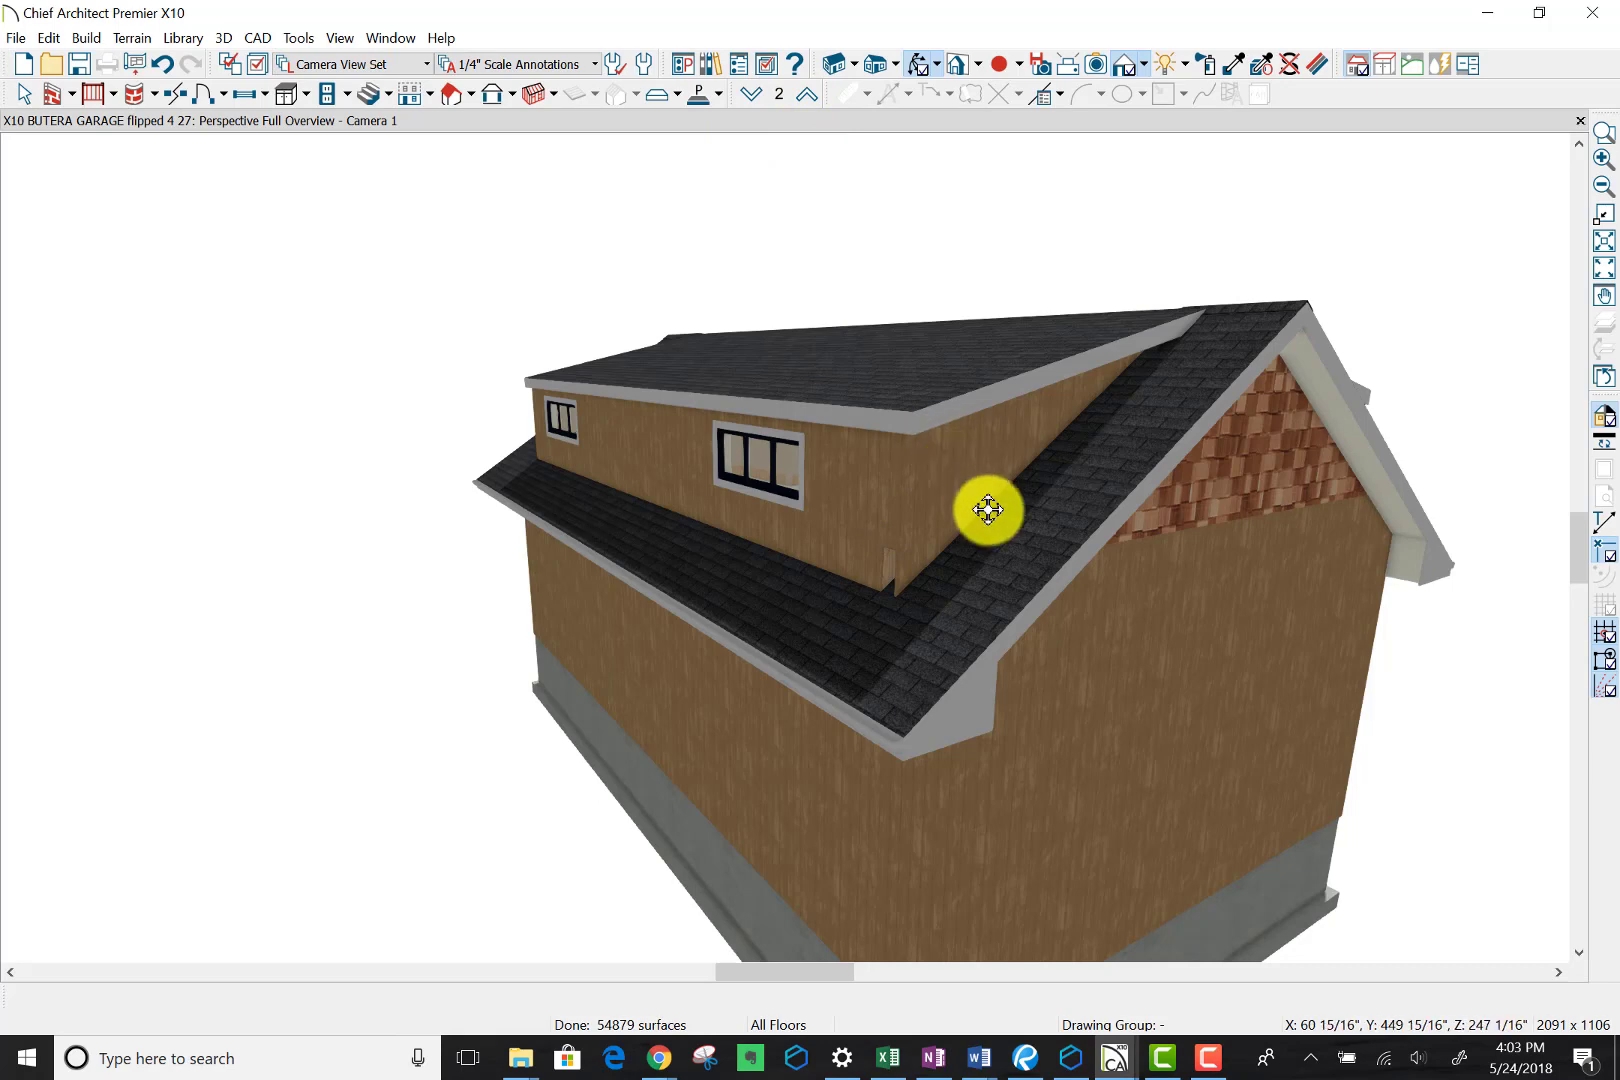
{"action": "left_click_drag", "start_coordinate": [935, 536], "coordinate": [828, 586]}
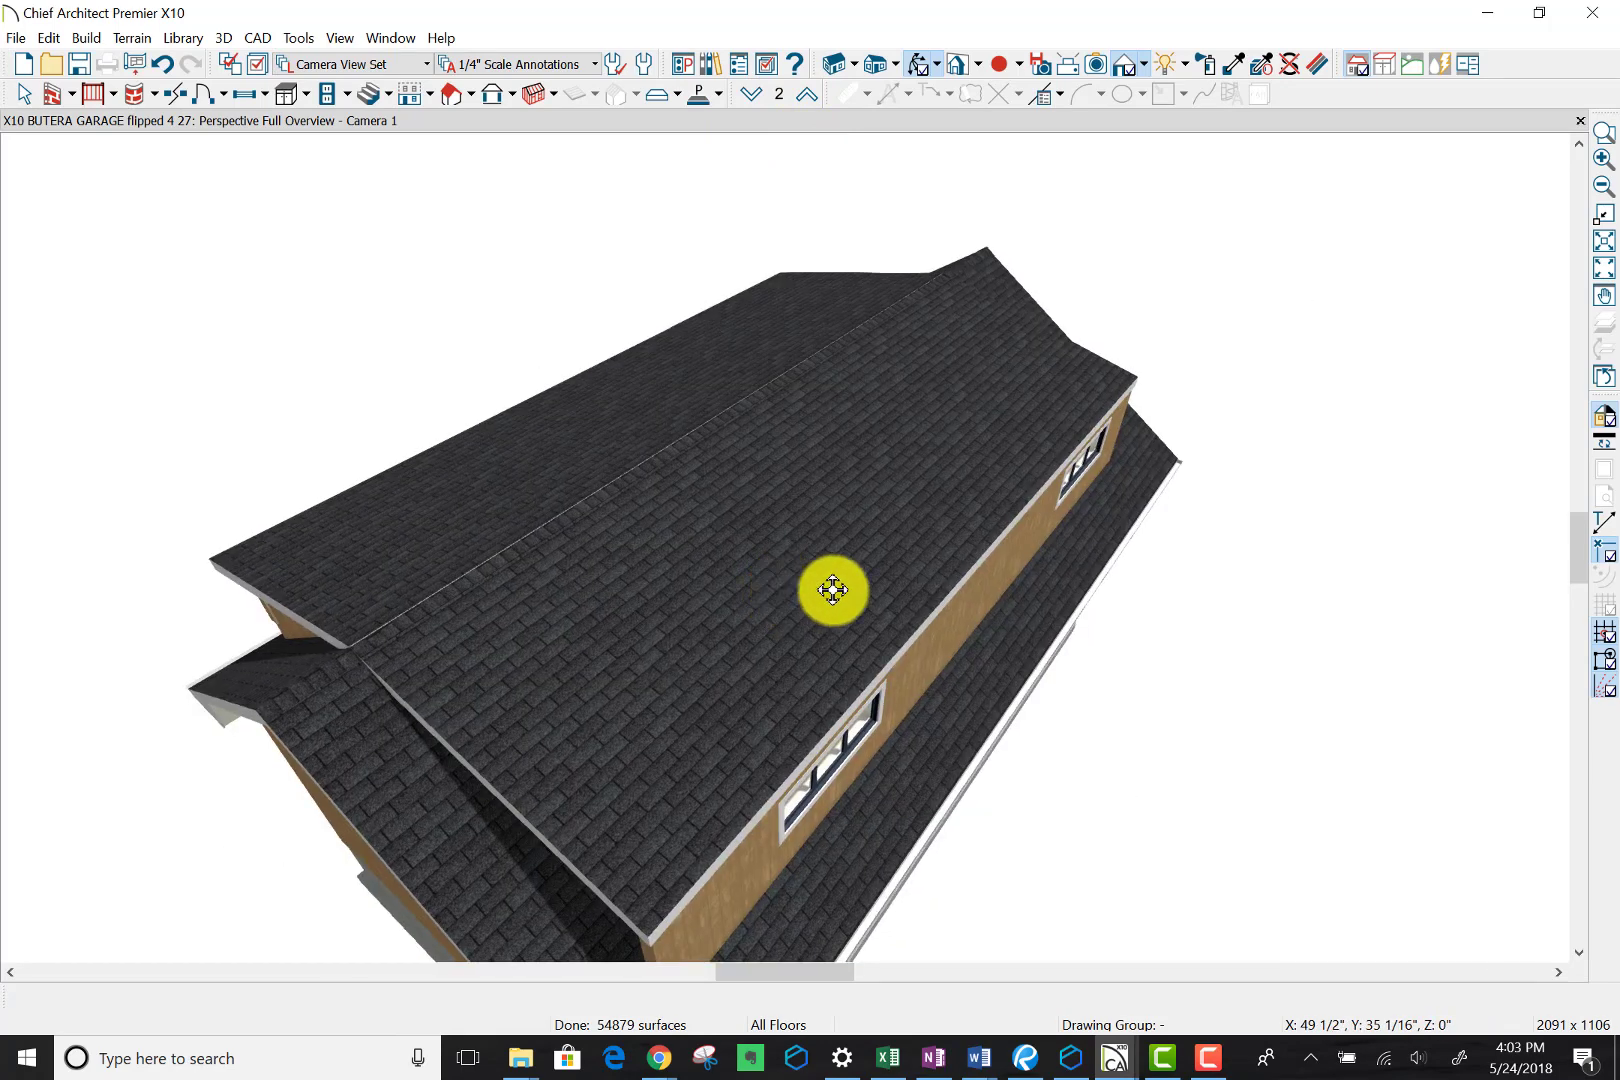
{"action": "left_click_drag", "start_coordinate": [1170, 471], "coordinate": [1185, 469]}
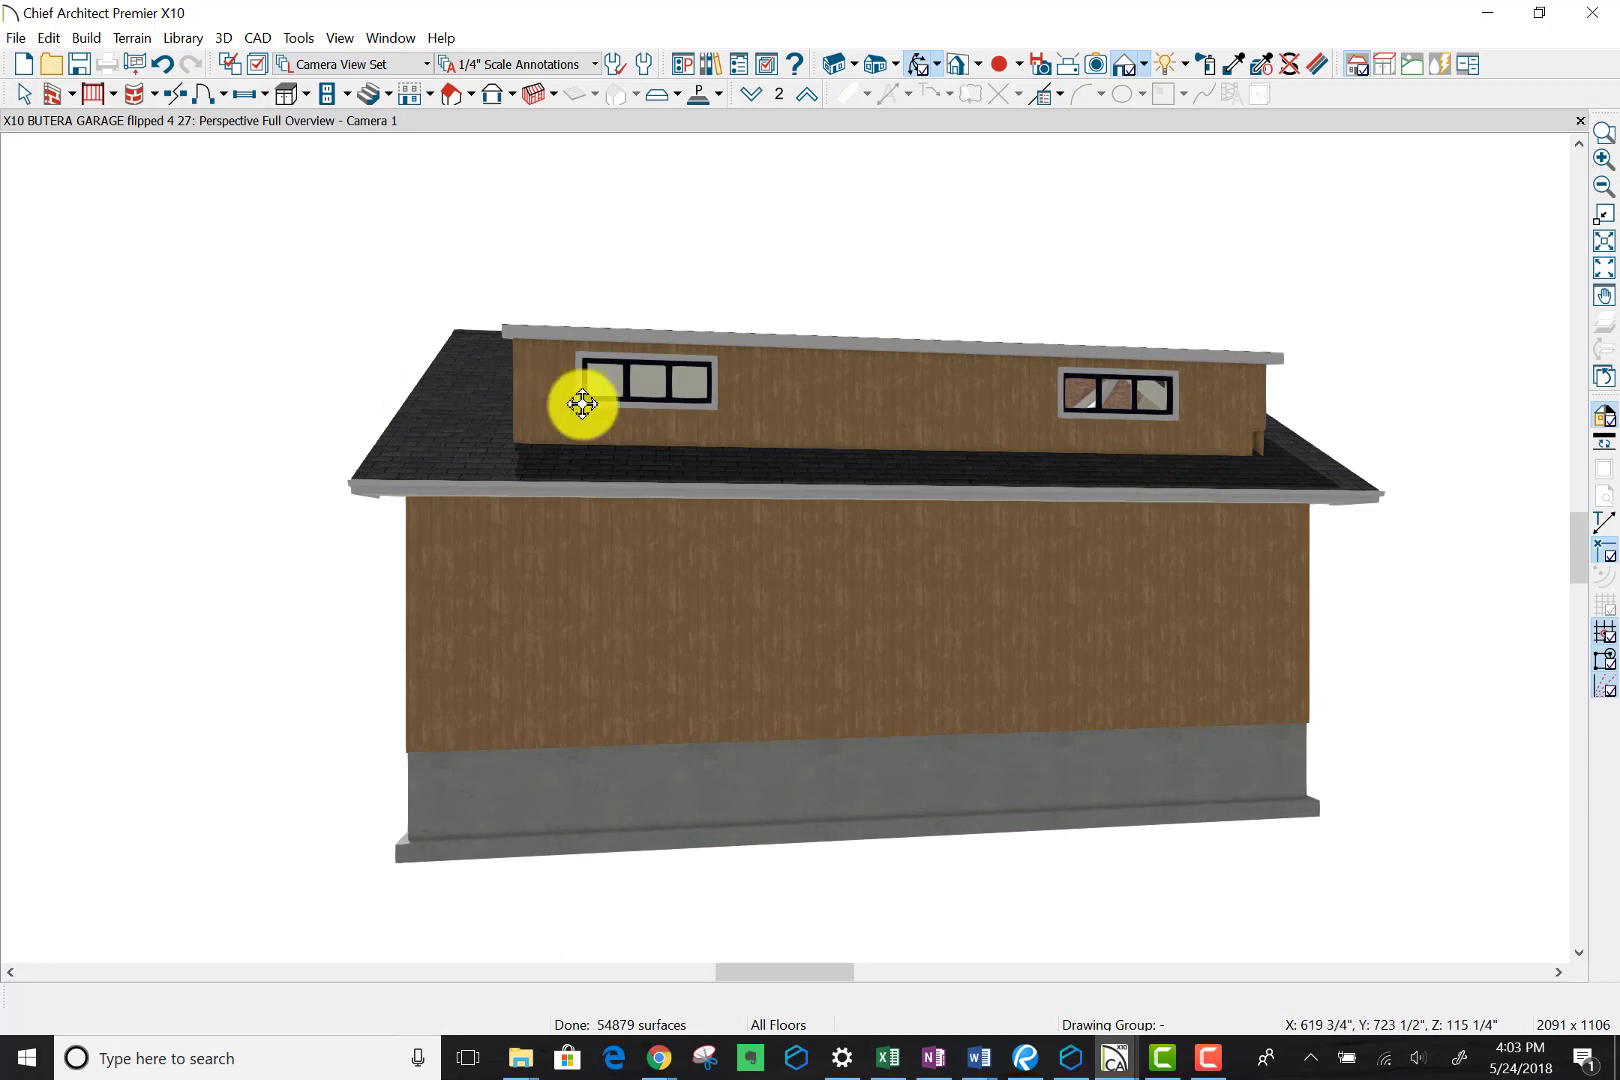
{"action": "left_click_drag", "start_coordinate": [1056, 441], "coordinate": [1071, 525]}
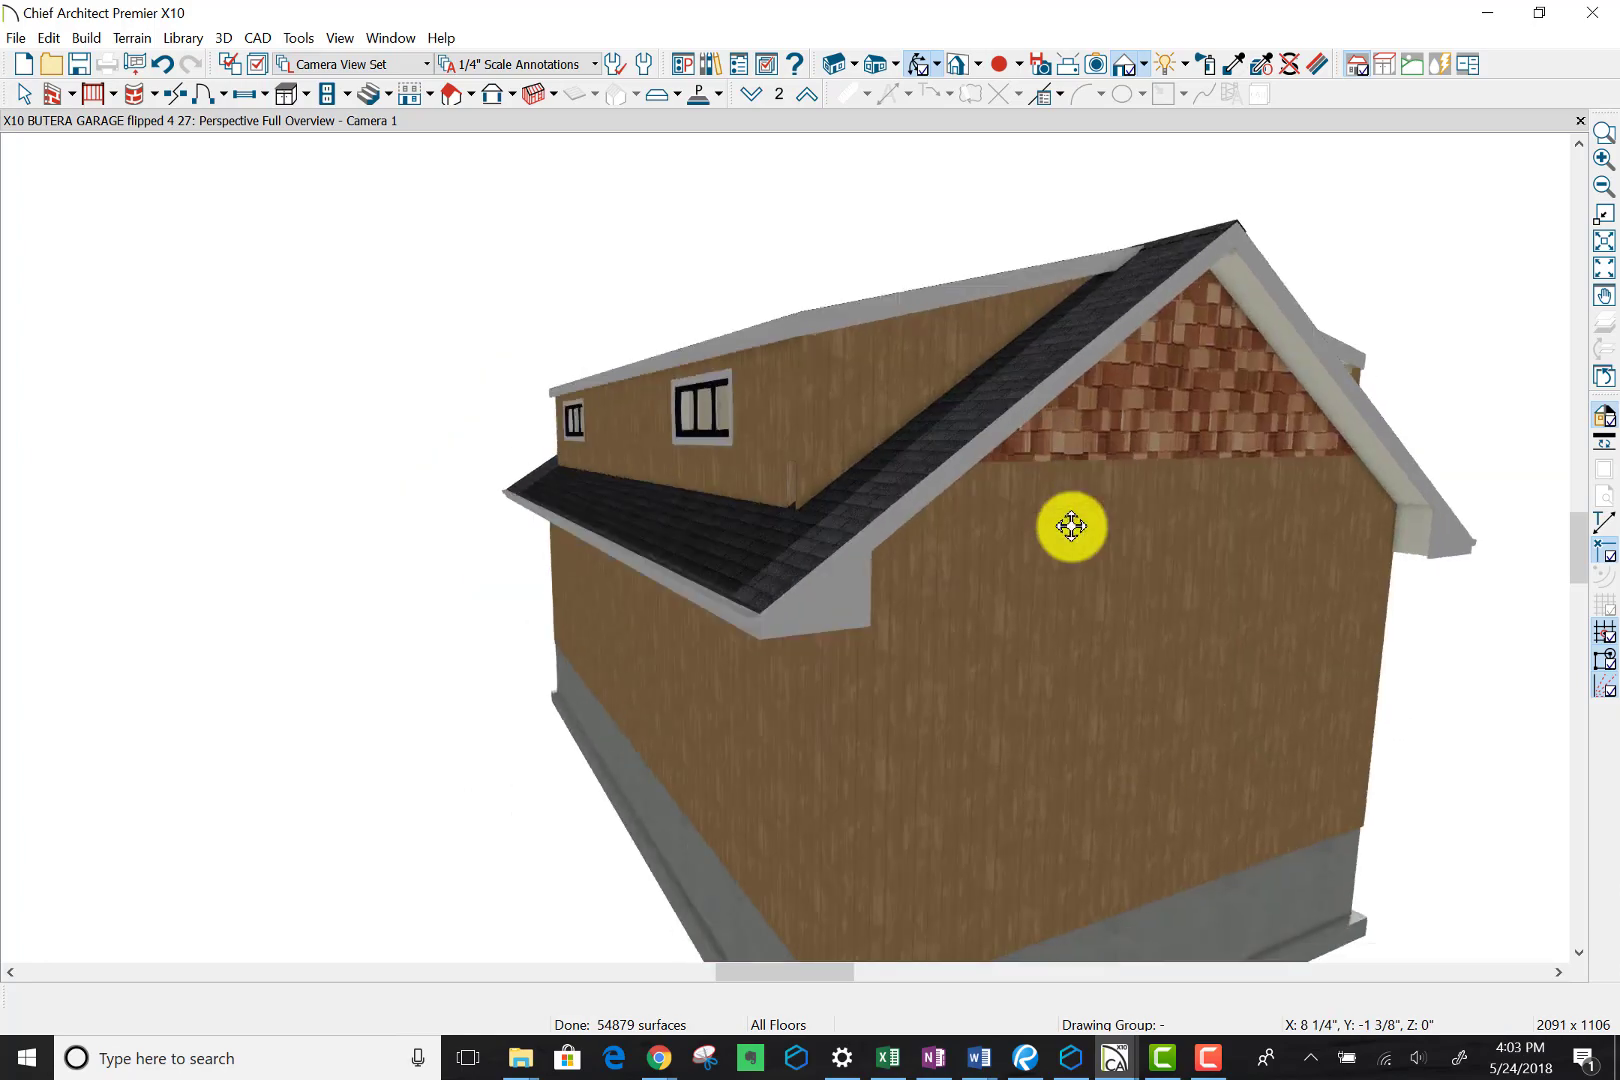
{"action": "left_click_drag", "start_coordinate": [1071, 525], "coordinate": [1128, 574]}
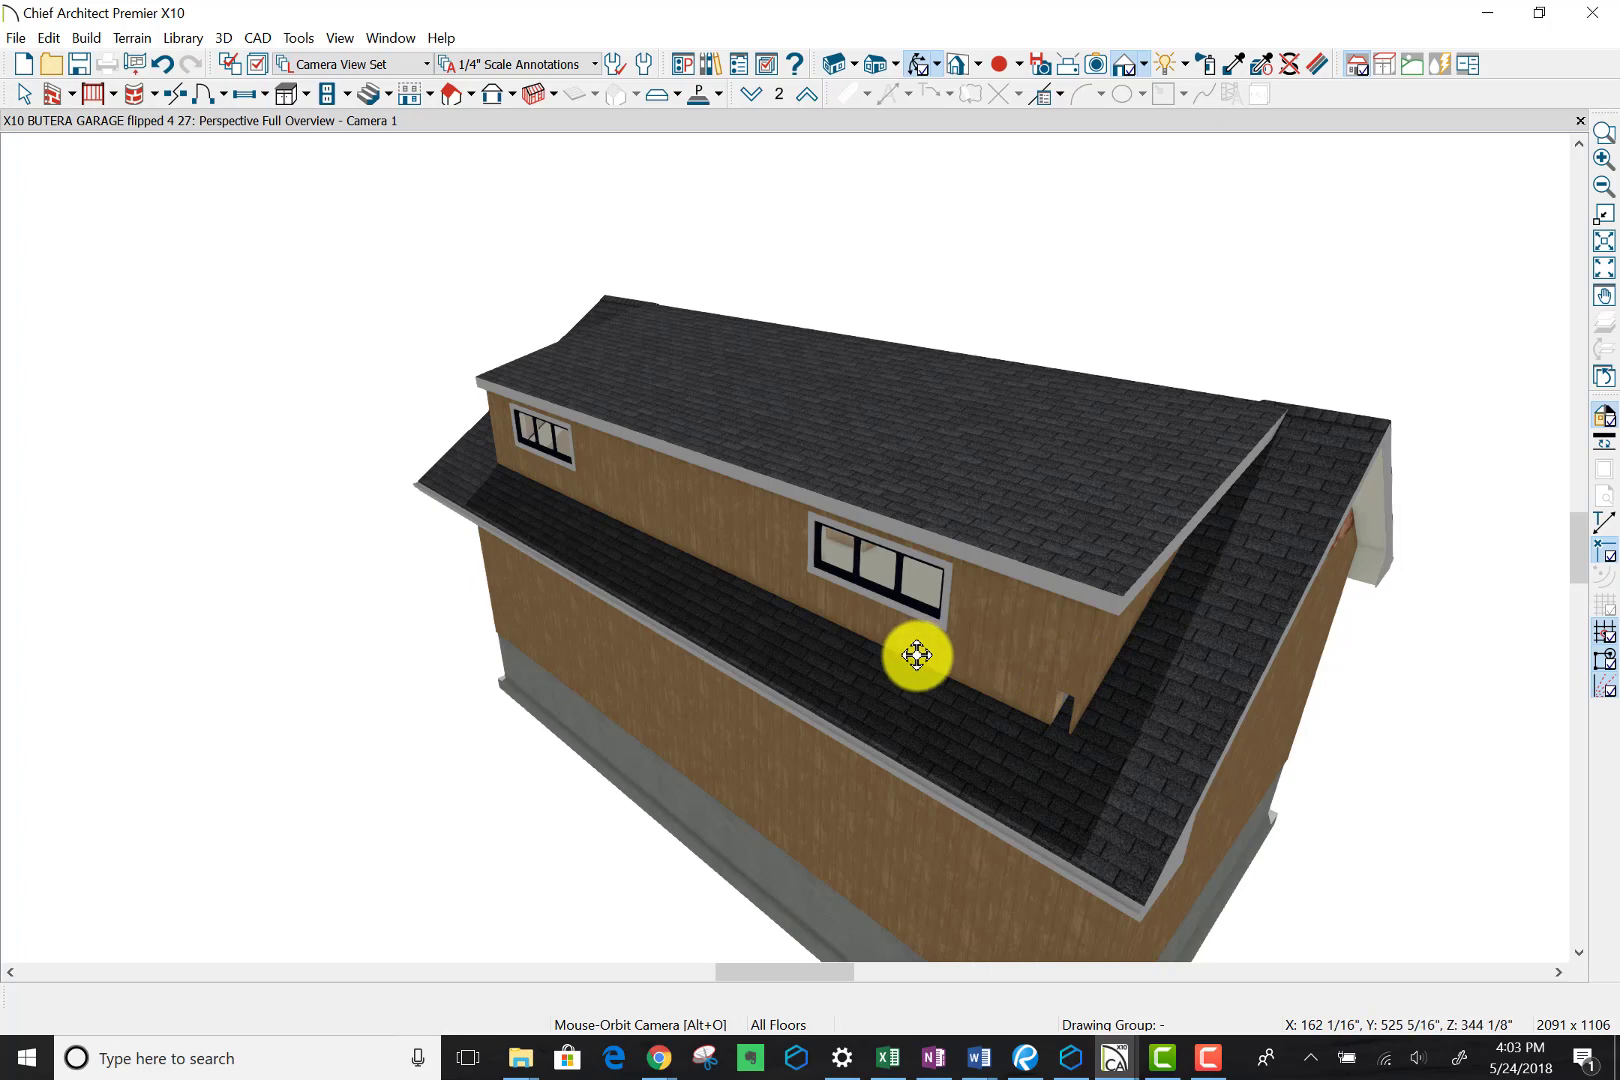
{"action": "left_click_drag", "start_coordinate": [1038, 629], "coordinate": [886, 604]}
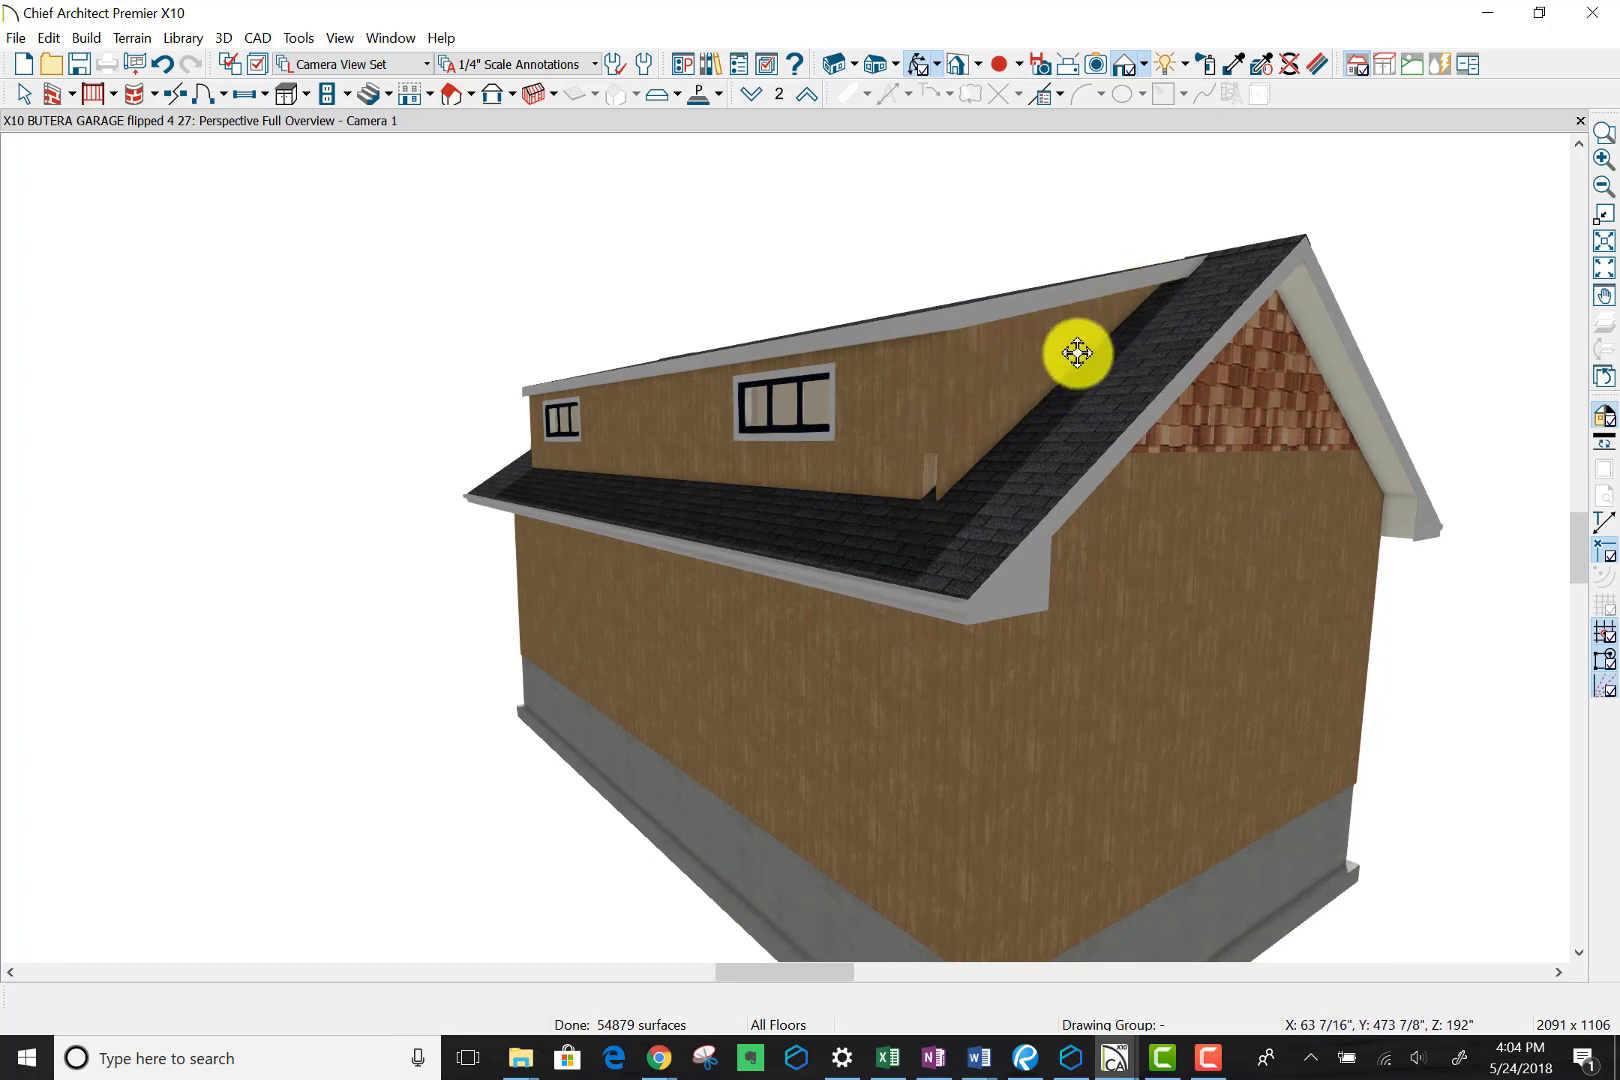
Step: Check the thickness and material of the near dormer side wall in its polyline solid specification
{"action": "left_click", "coordinate": [22, 95]}
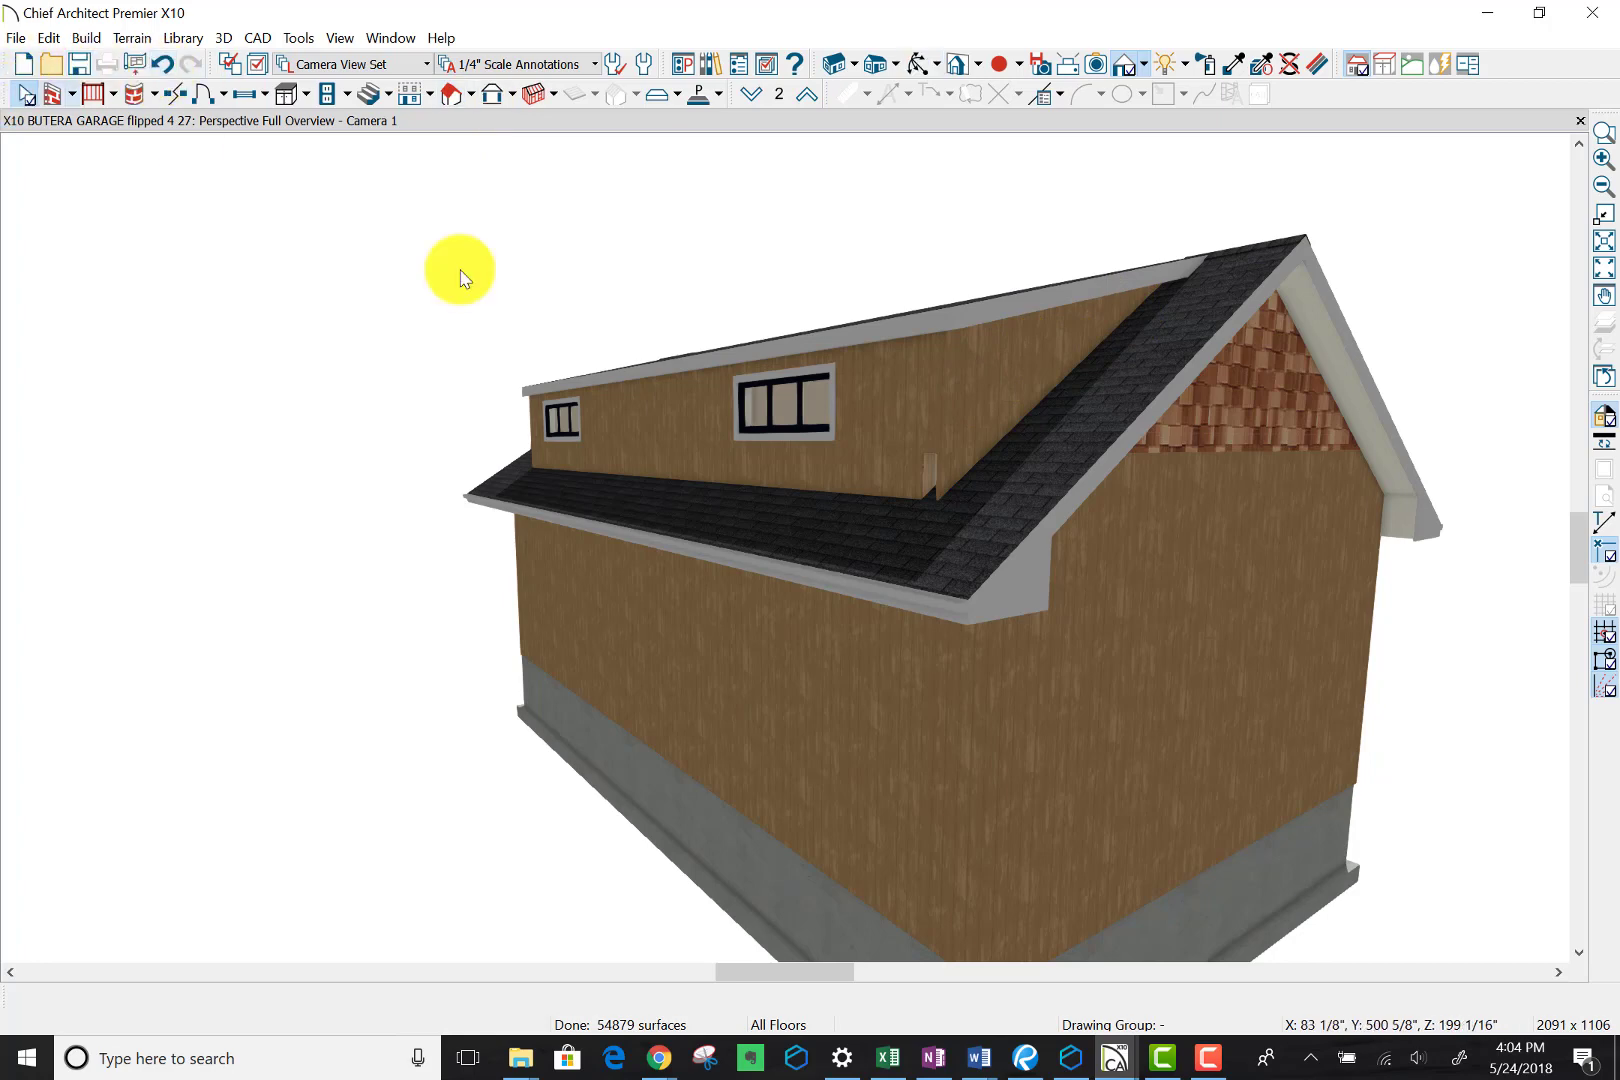
{"action": "left_click", "coordinate": [995, 400]}
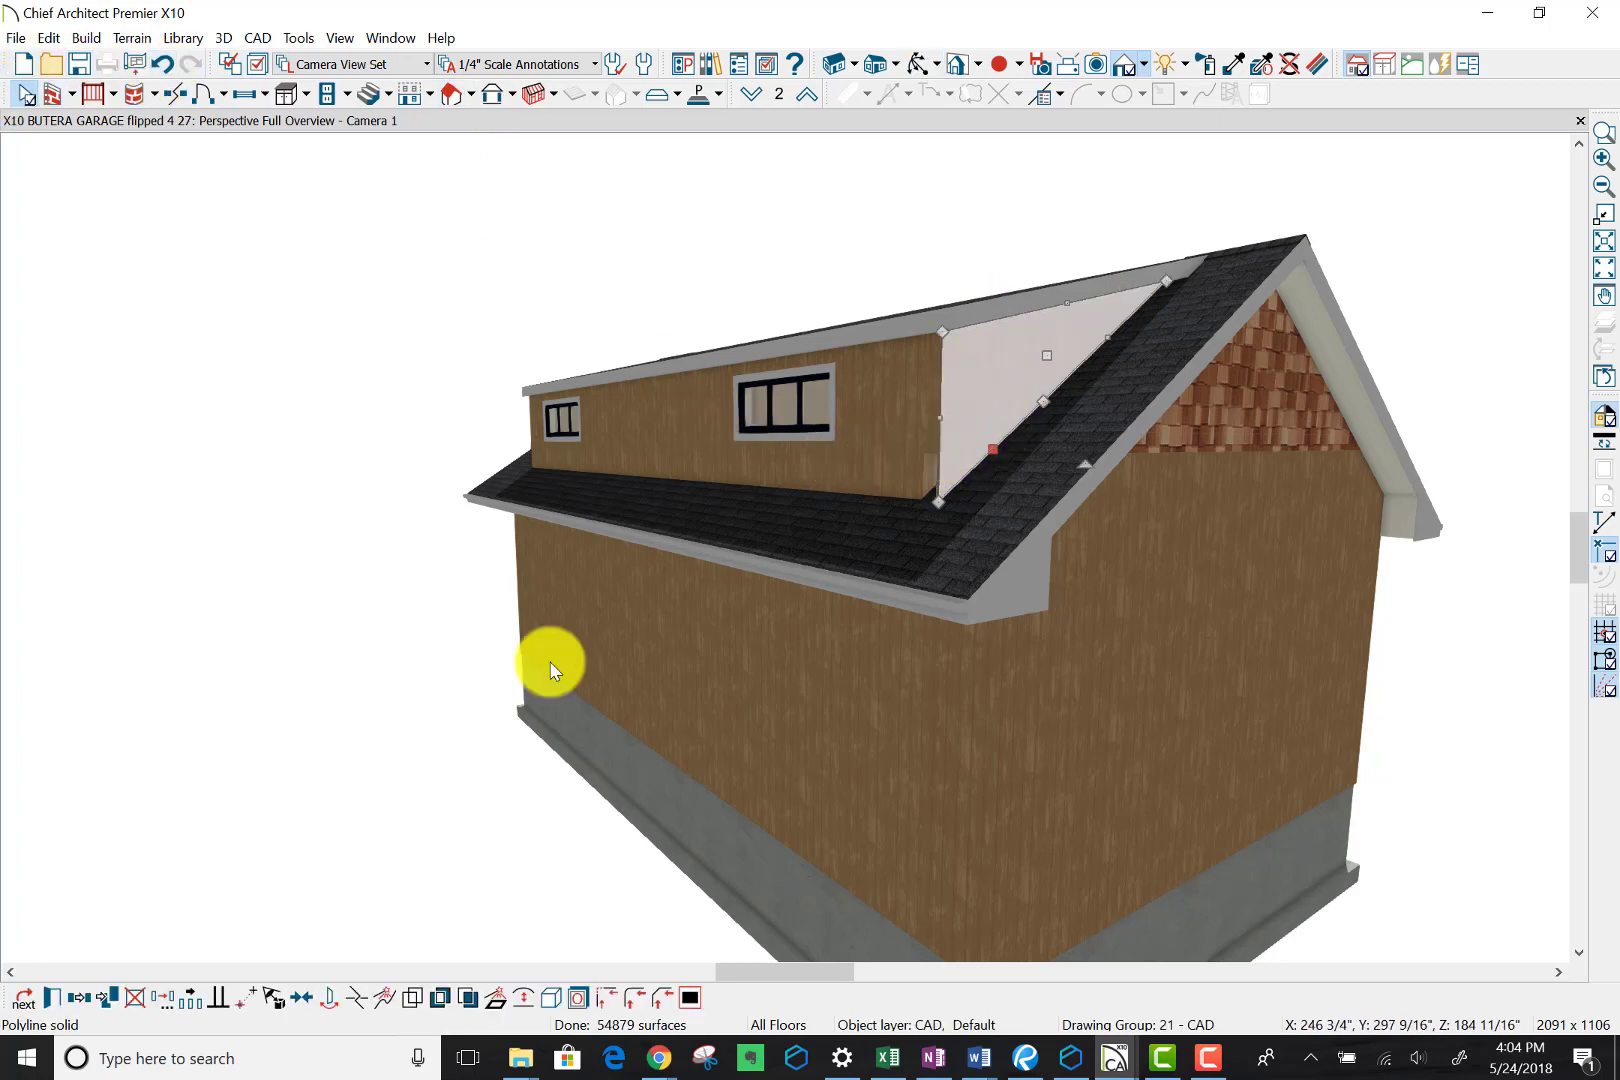
{"action": "left_click", "coordinate": [53, 998]}
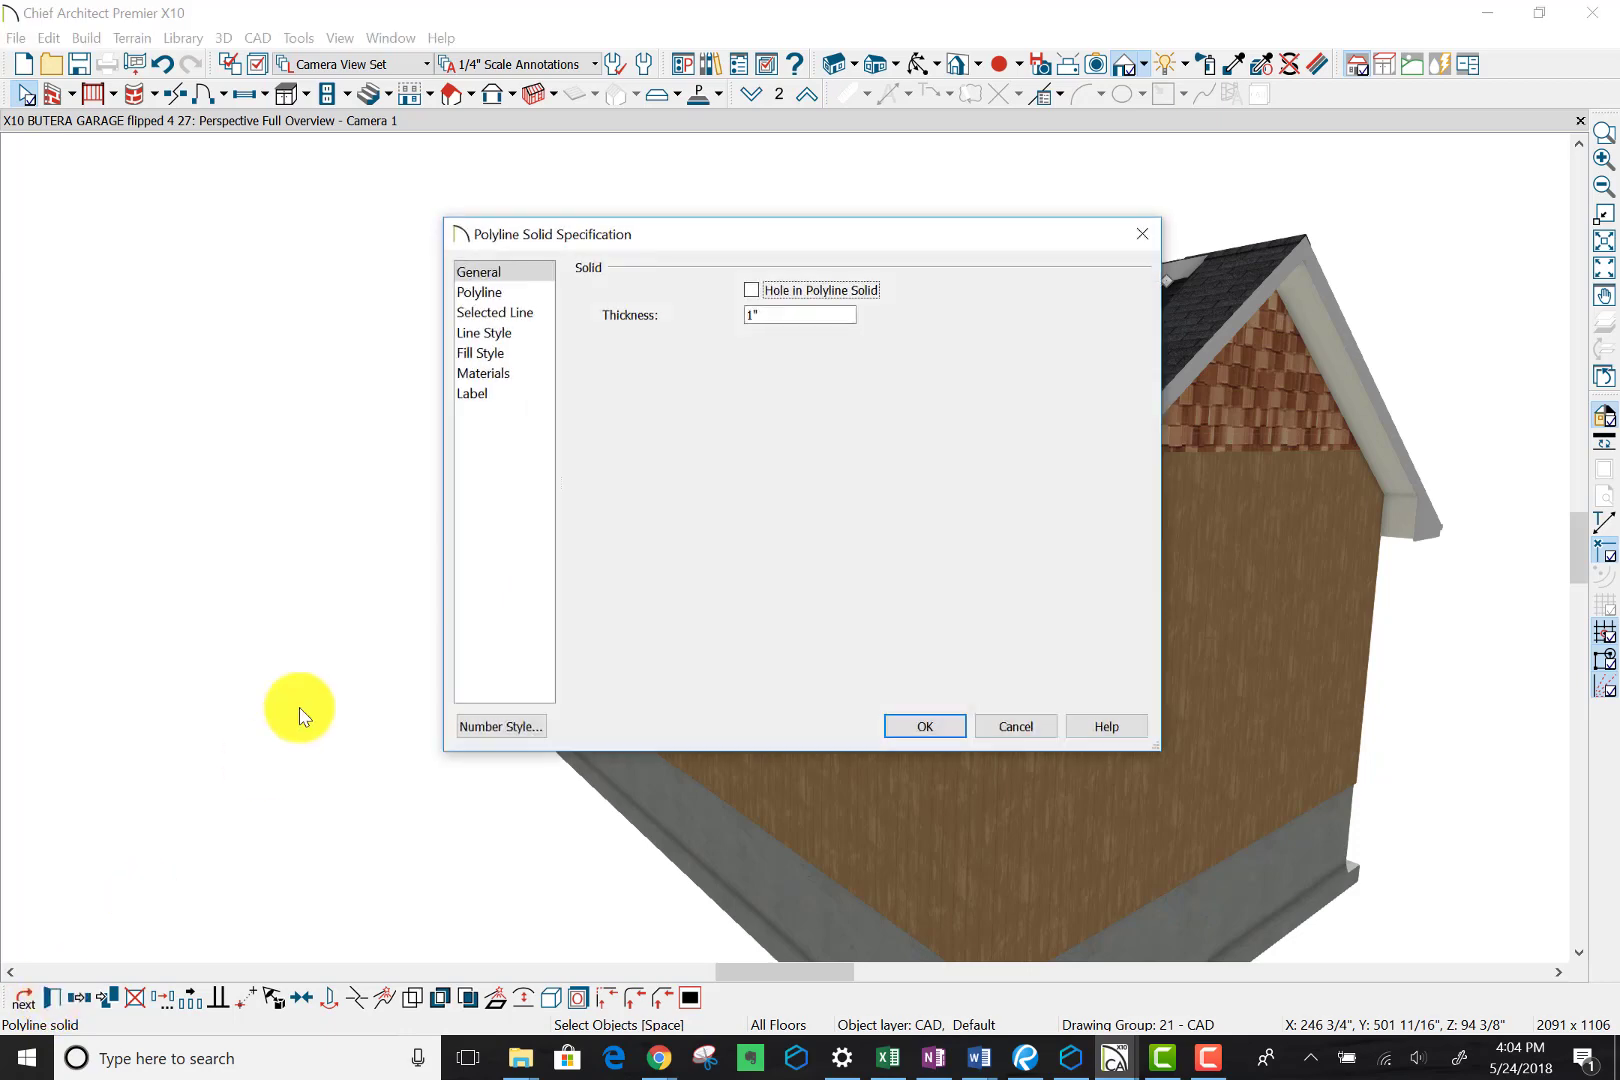
{"action": "left_click", "coordinate": [500, 374]}
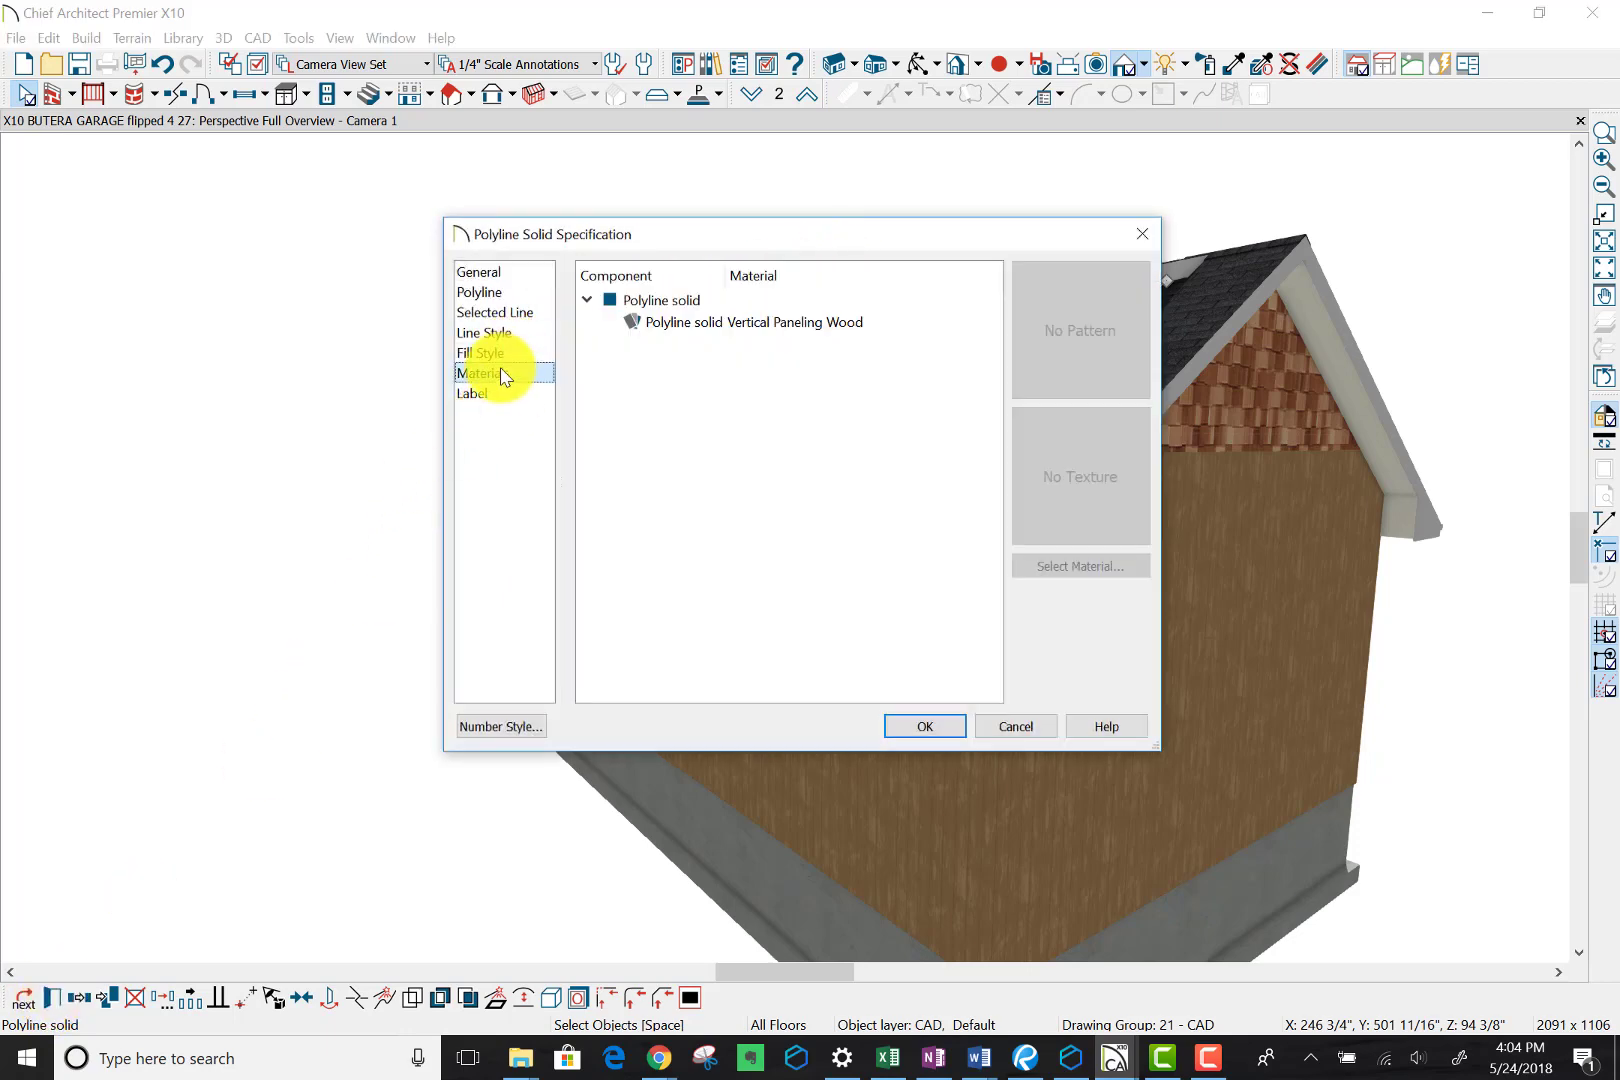
{"action": "left_click", "coordinate": [918, 724]}
{"action": "left_click", "coordinate": [1263, 404]}
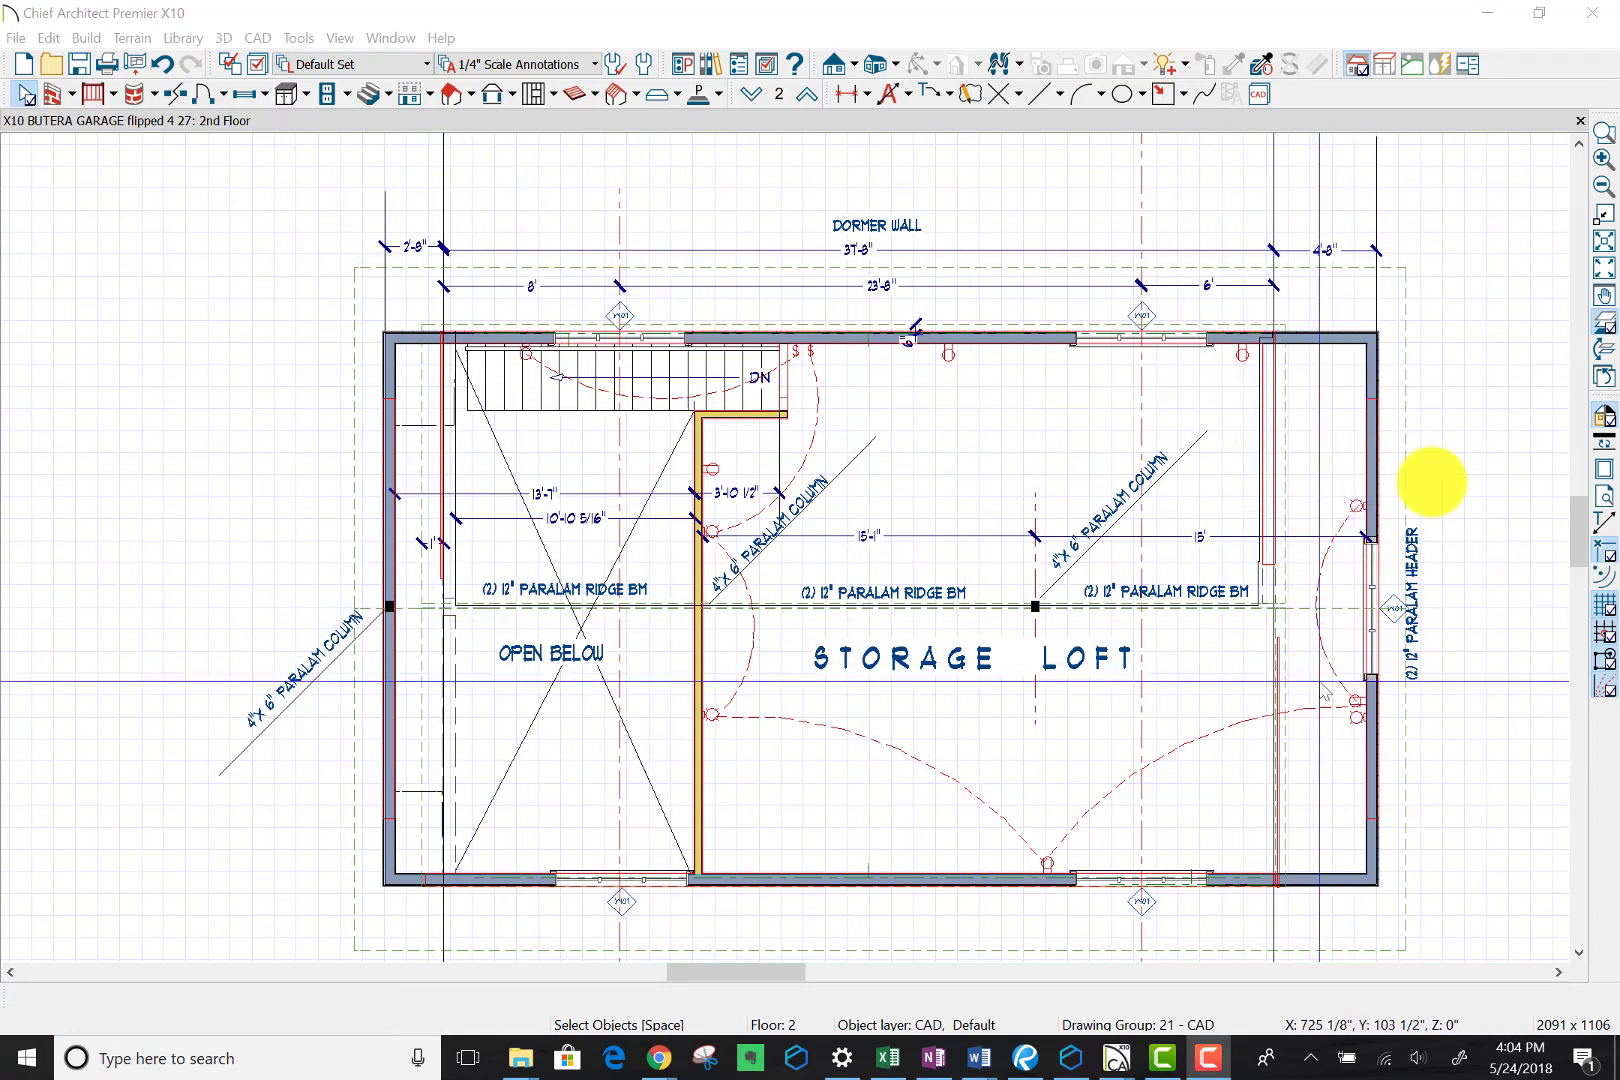
Step: On the 2nd floor plan, move the storage loft end's CAD reference line to 2'-8" from the building's outer wall
{"action": "left_click", "coordinate": [1273, 183]}
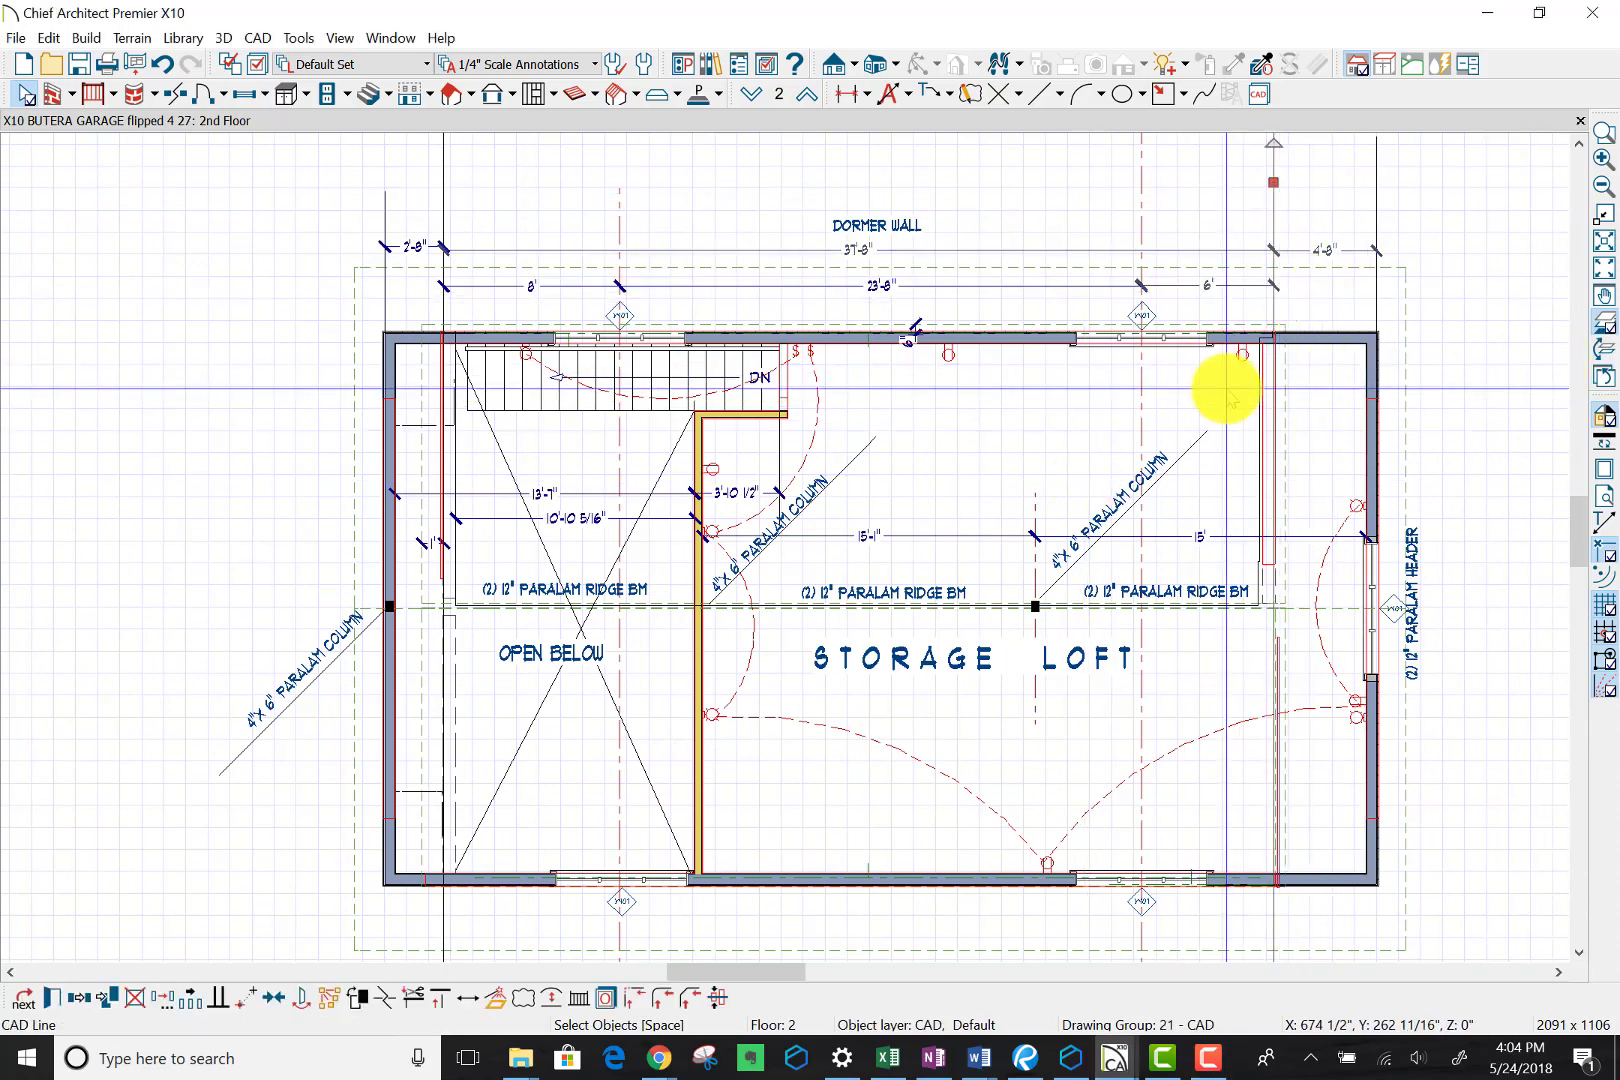
{"action": "left_click", "coordinate": [1319, 252]}
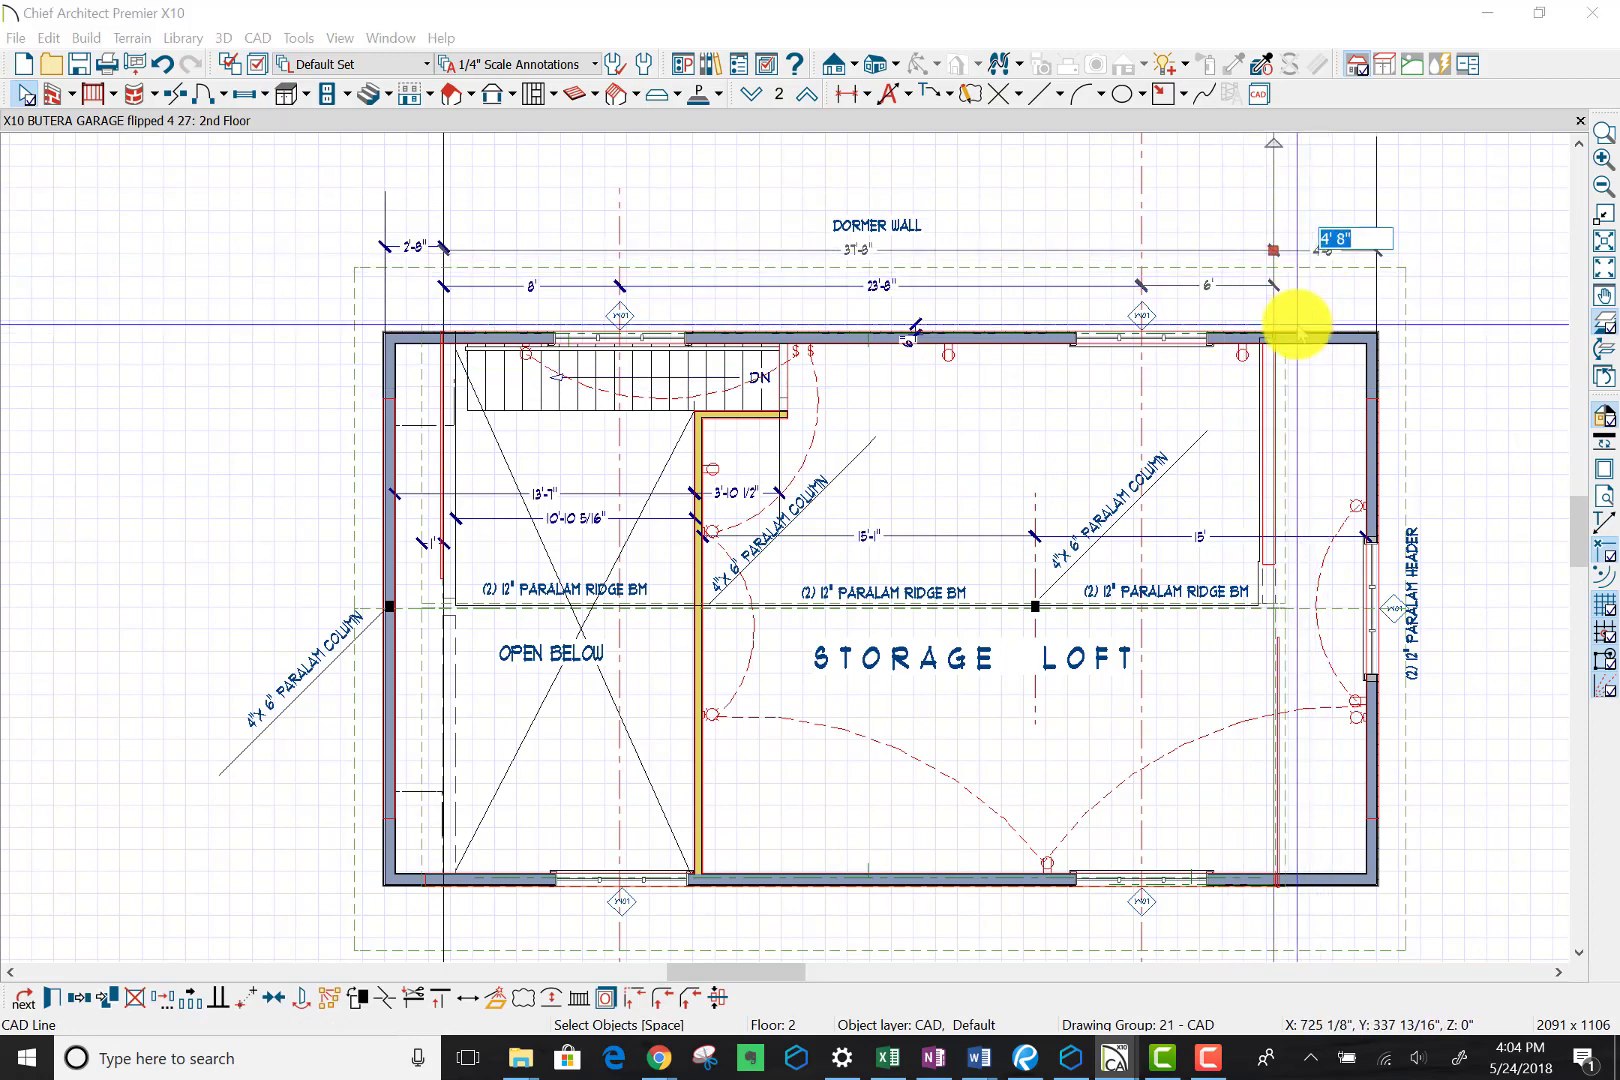
{"action": "type", "text": "2'8"}
{"action": "key", "text": "Return"}
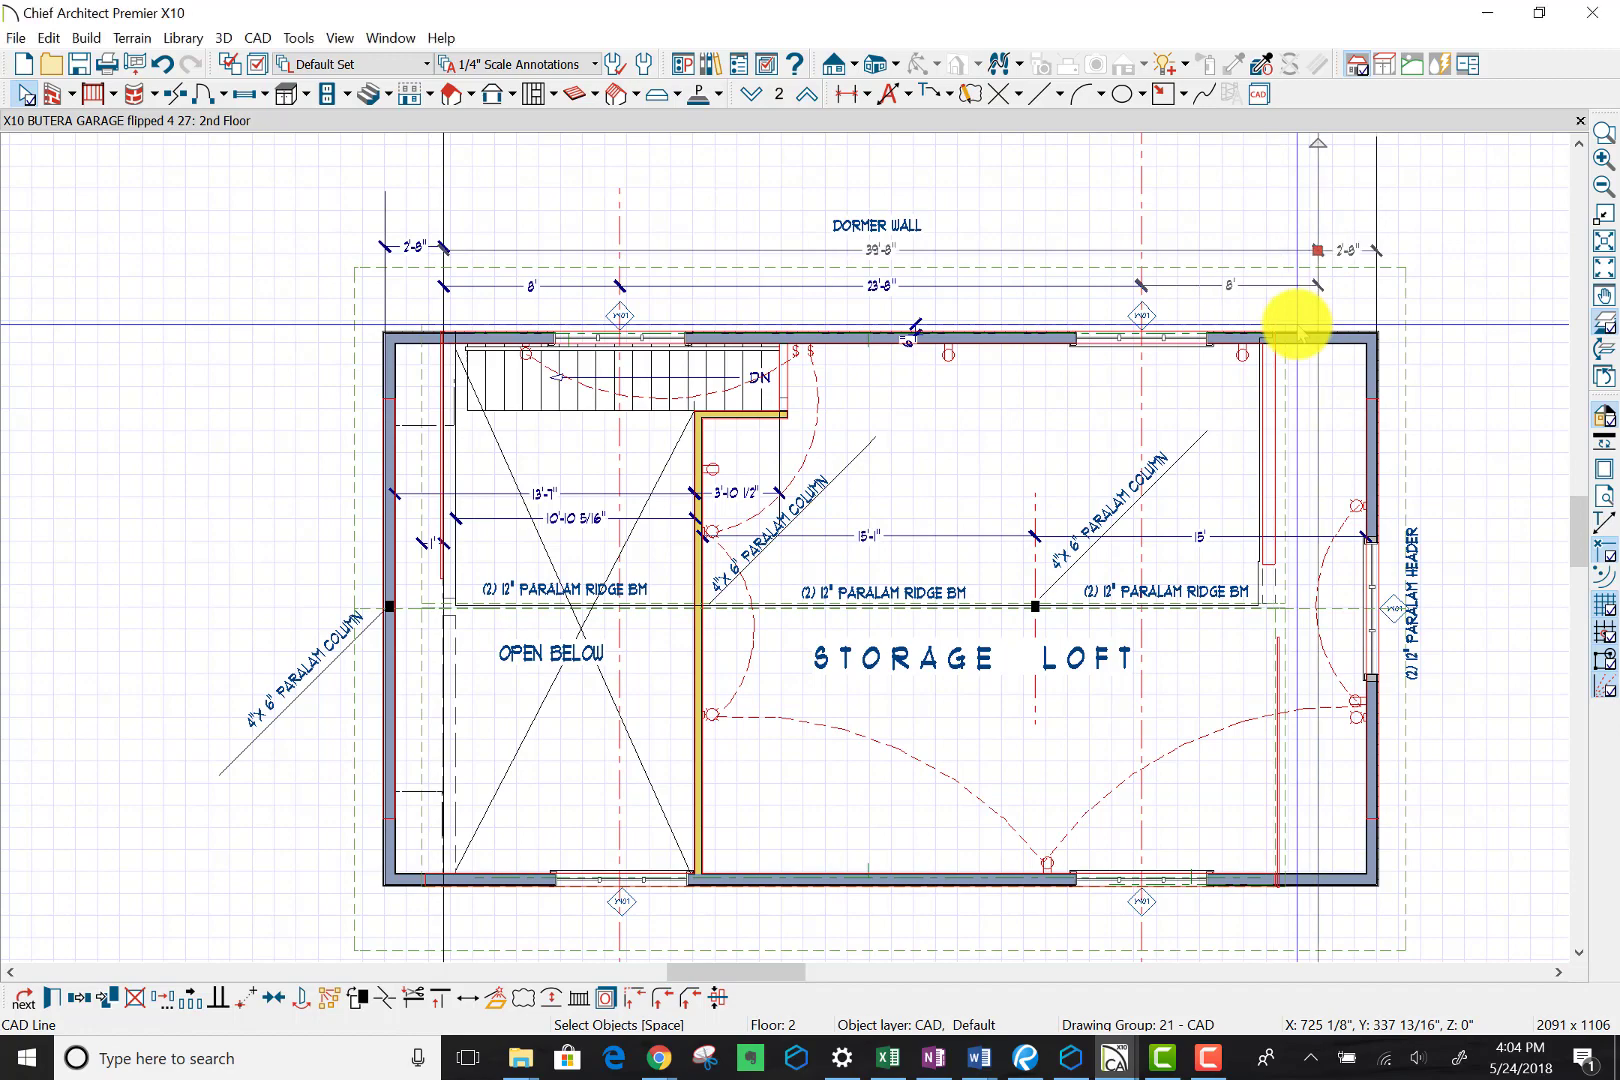
Step: Examine the dormer side walls and roof edges beside the relocated reference line at the storage loft end of the plan
{"action": "scroll", "coordinate": [1328, 462], "scroll_direction": "up", "scroll_amount": 1}
{"action": "scroll", "coordinate": [1324, 458], "scroll_direction": "up", "scroll_amount": 1}
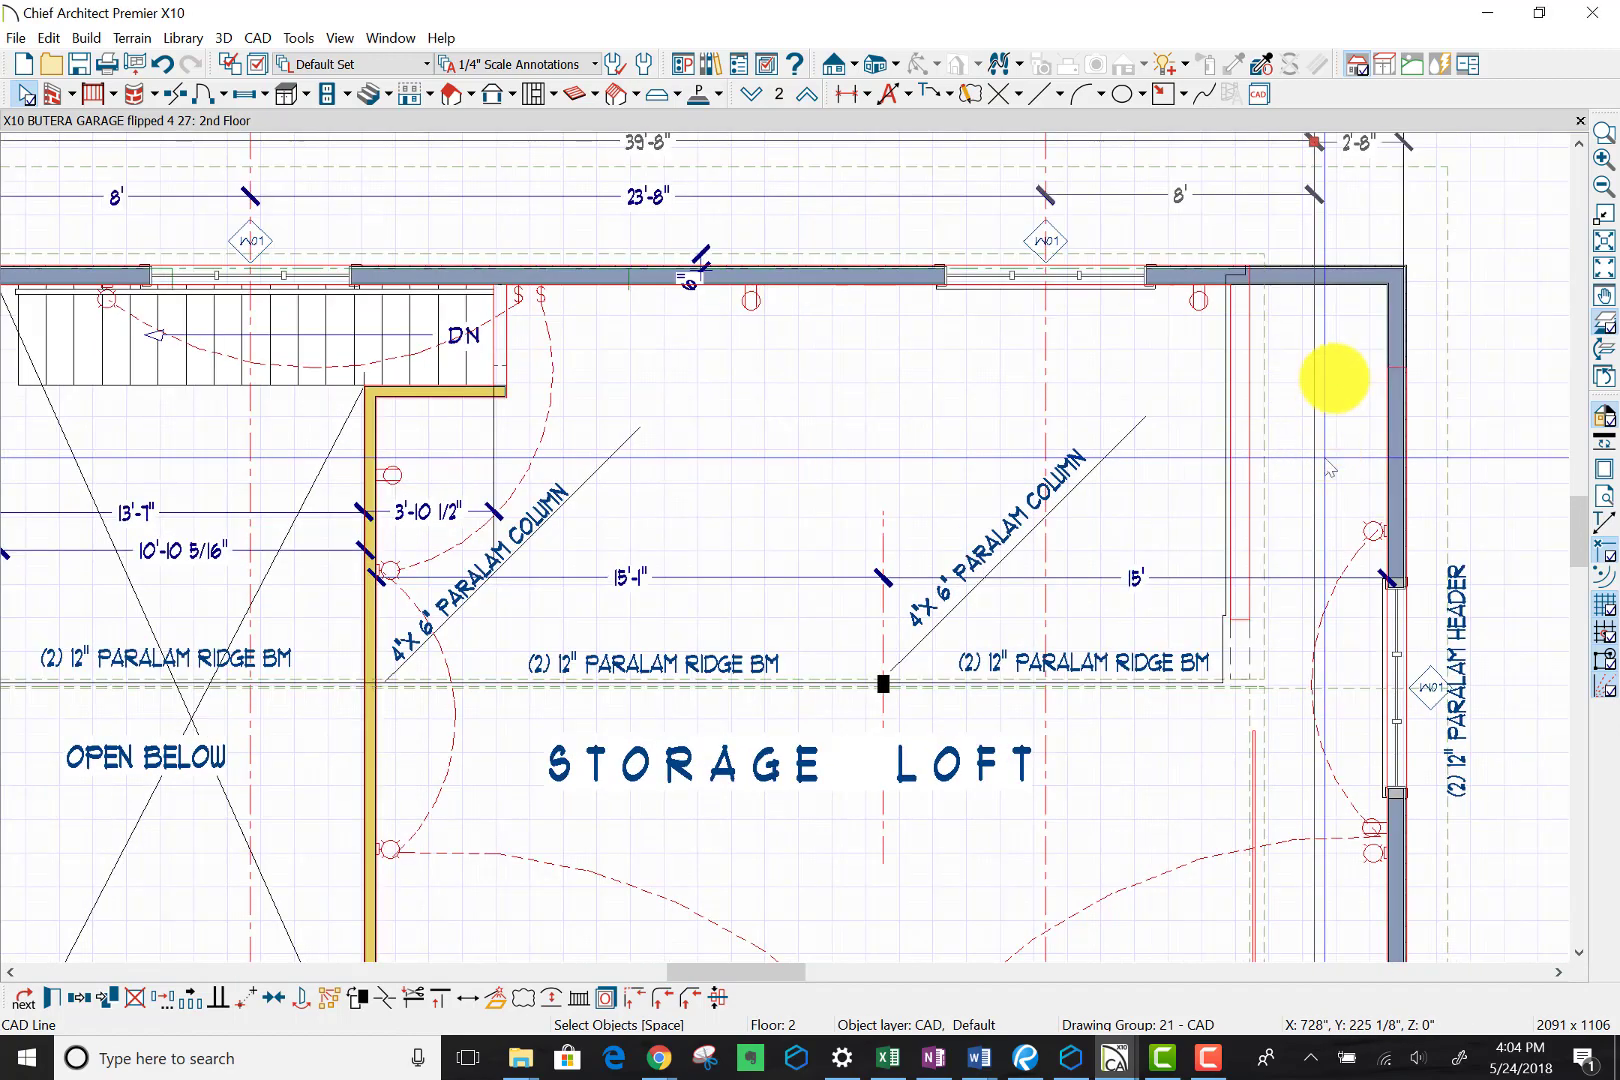
{"action": "scroll", "coordinate": [1313, 268], "scroll_direction": "down", "scroll_amount": 1}
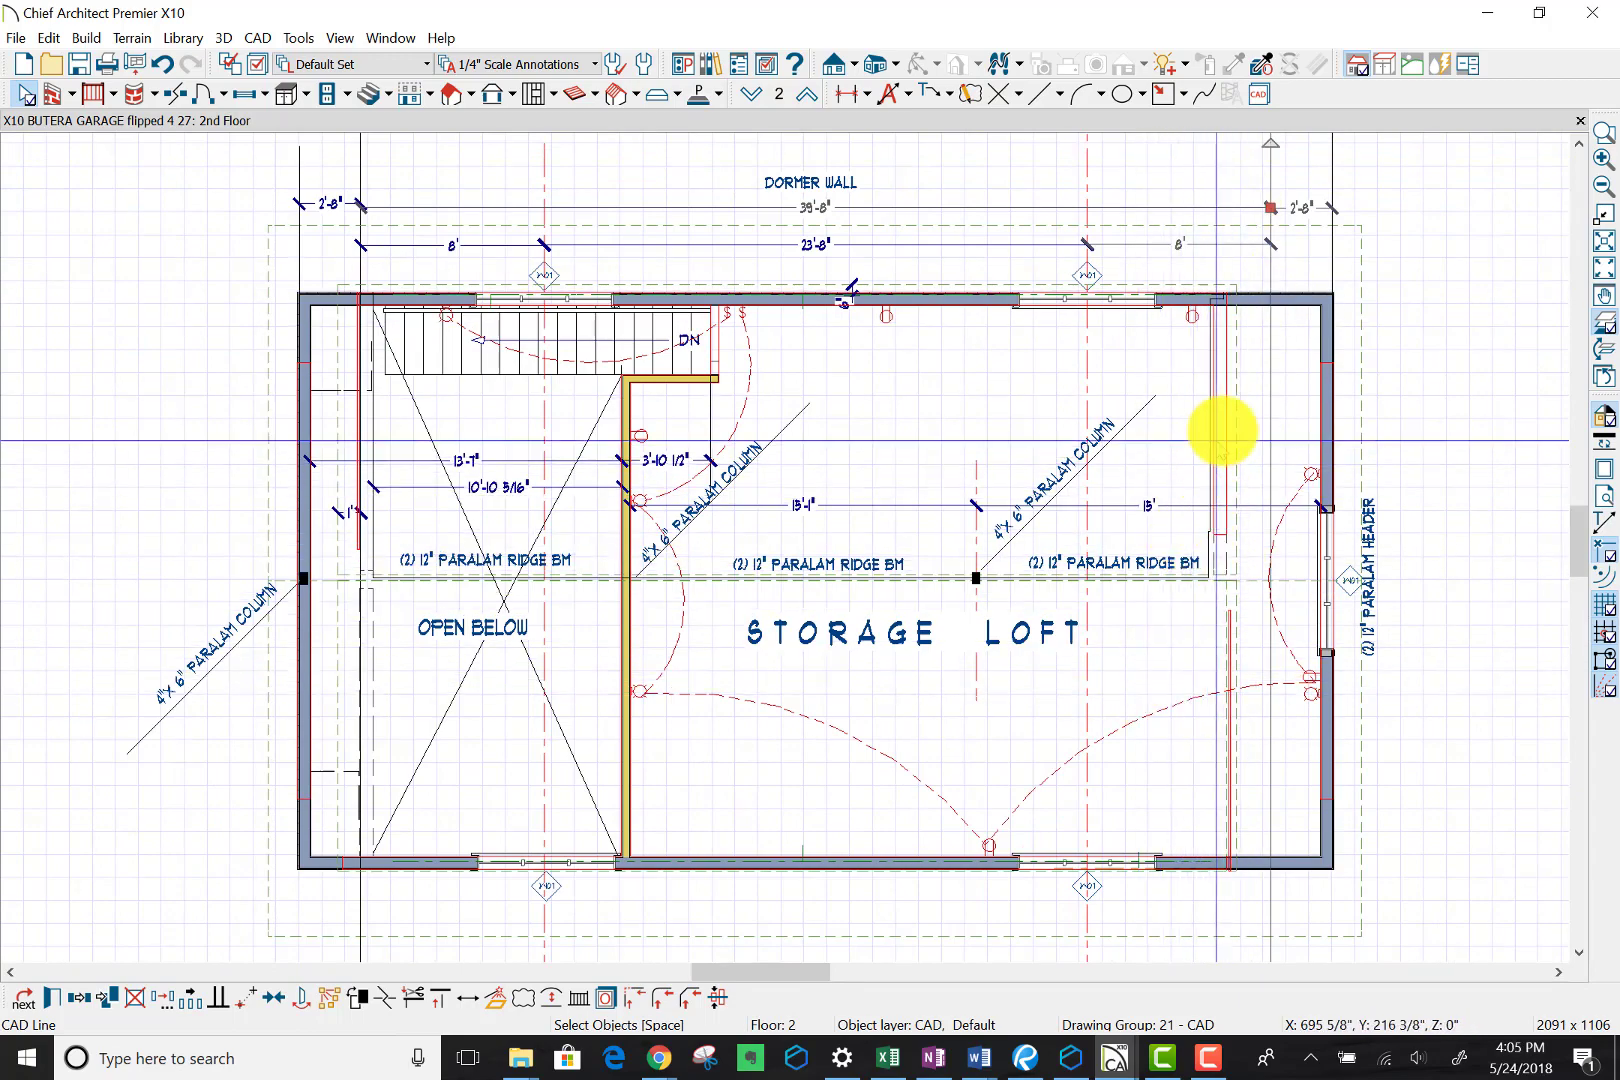
{"action": "scroll", "coordinate": [1222, 433], "scroll_direction": "up", "scroll_amount": 2}
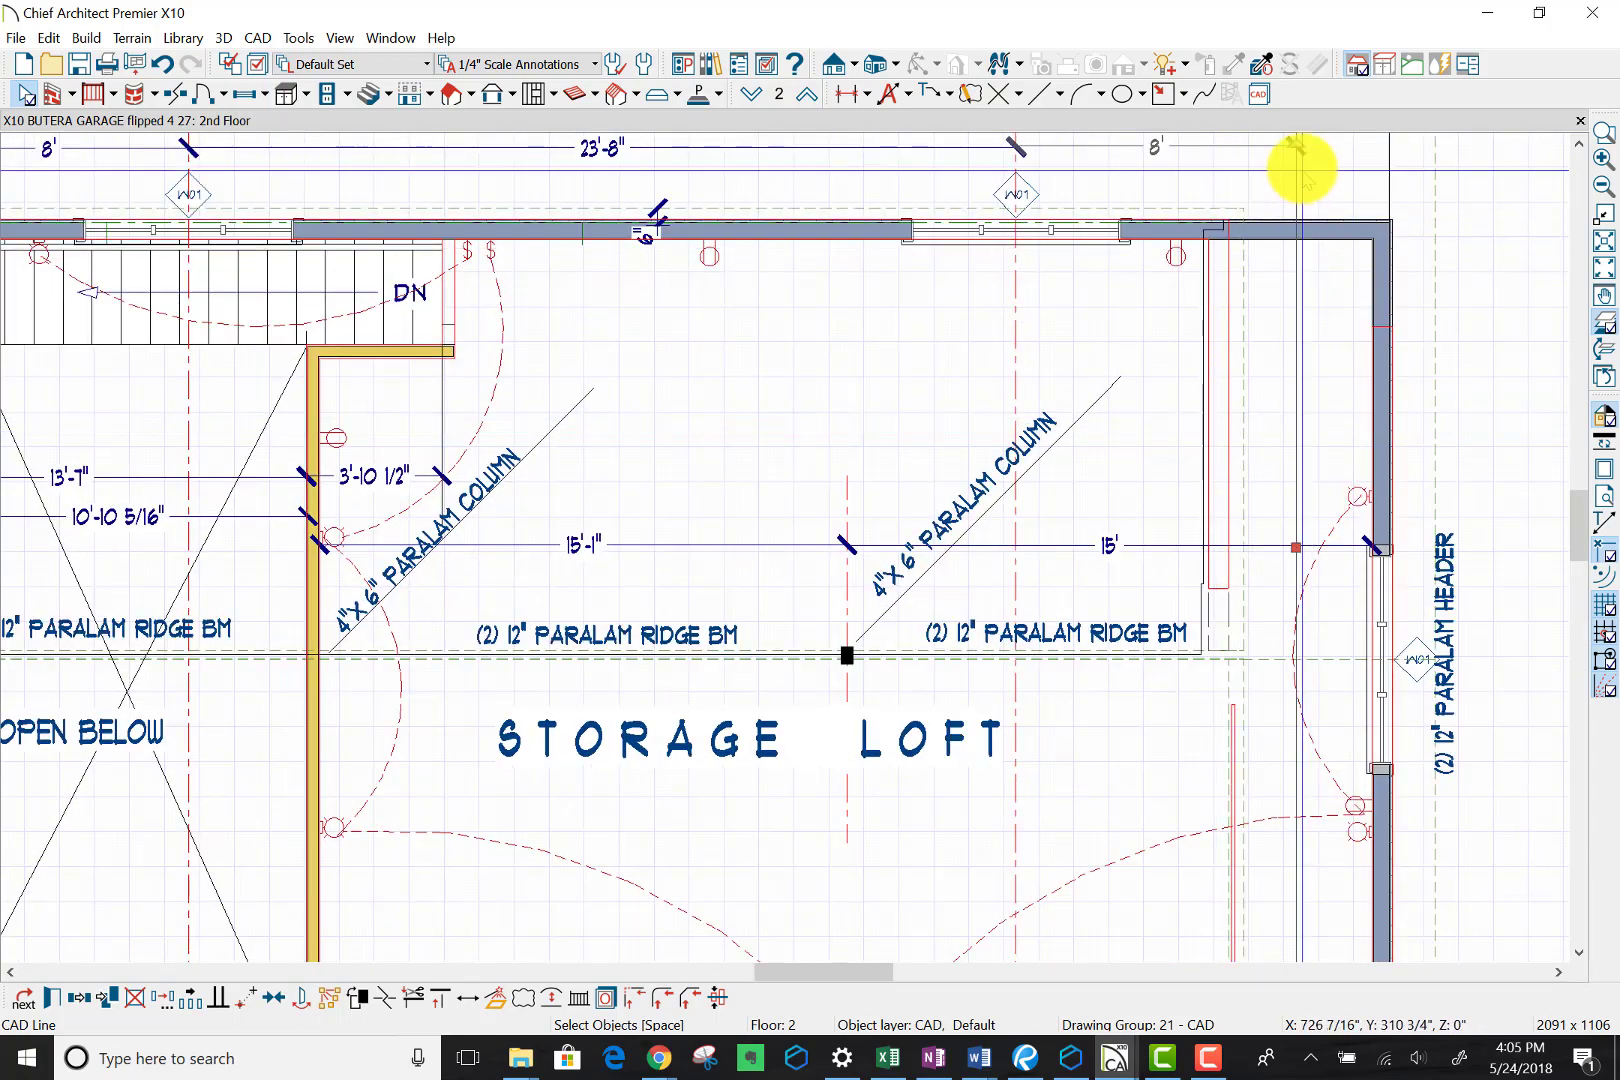
{"action": "left_click", "coordinate": [1233, 451]}
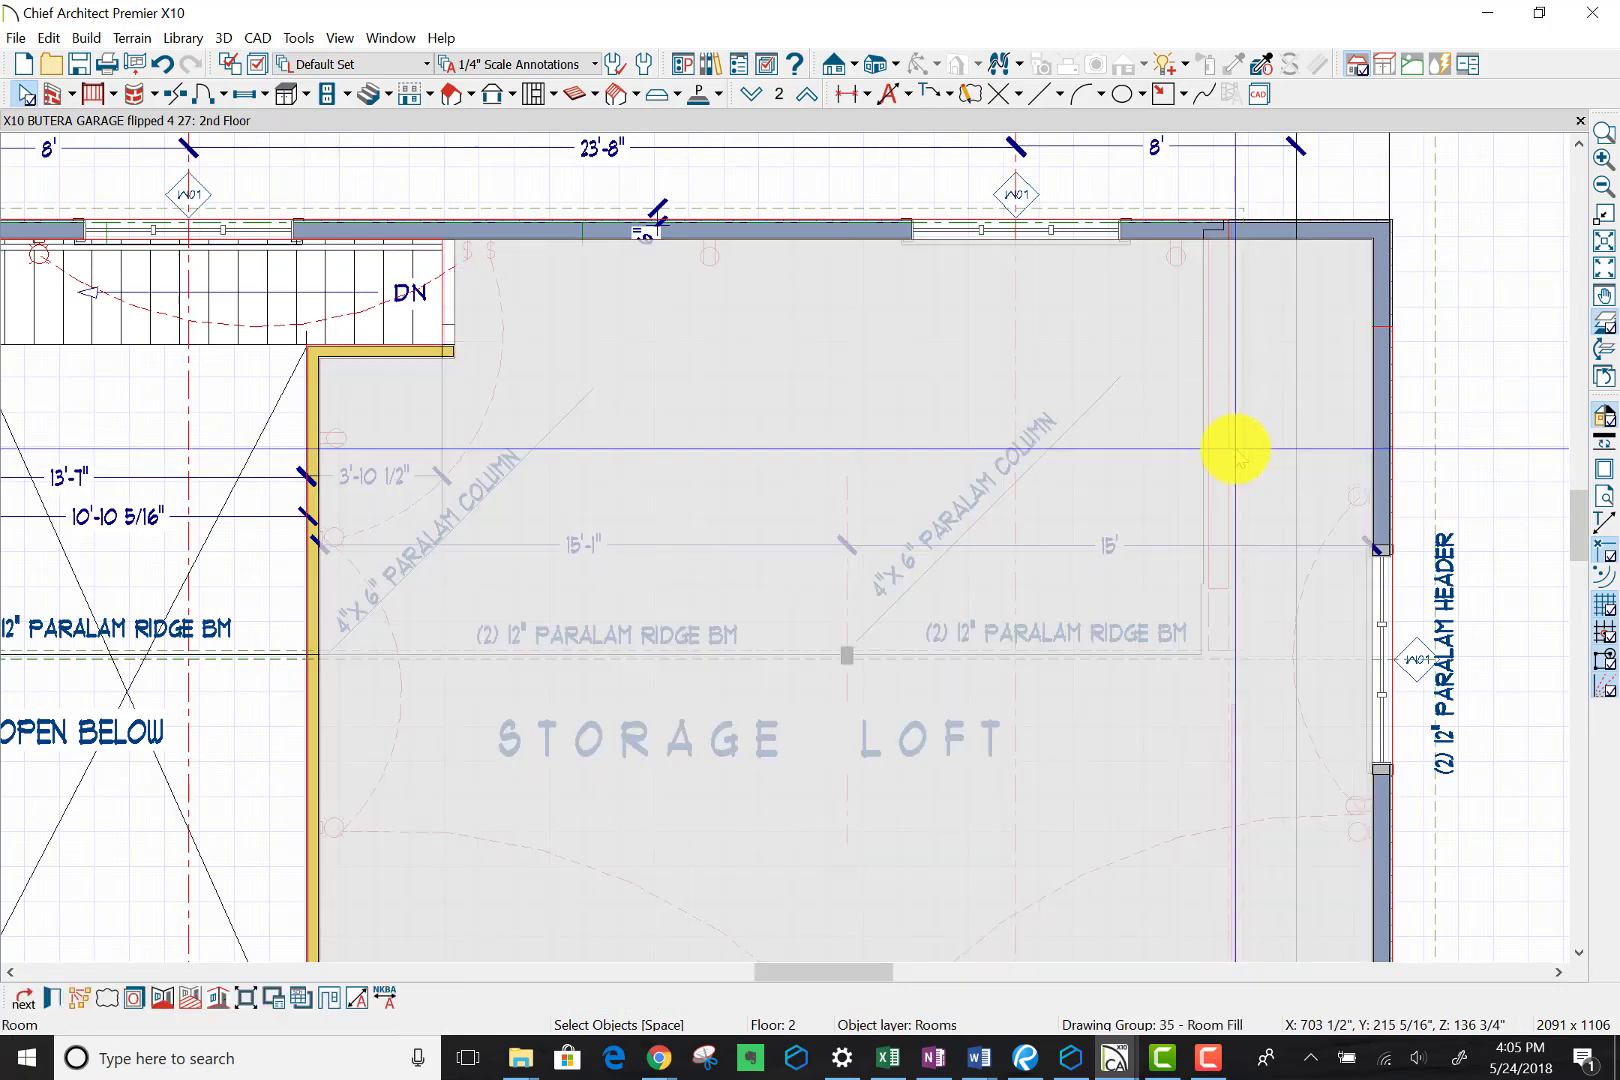
{"action": "left_click", "coordinate": [1239, 485]}
{"action": "left_click", "coordinate": [1233, 640]}
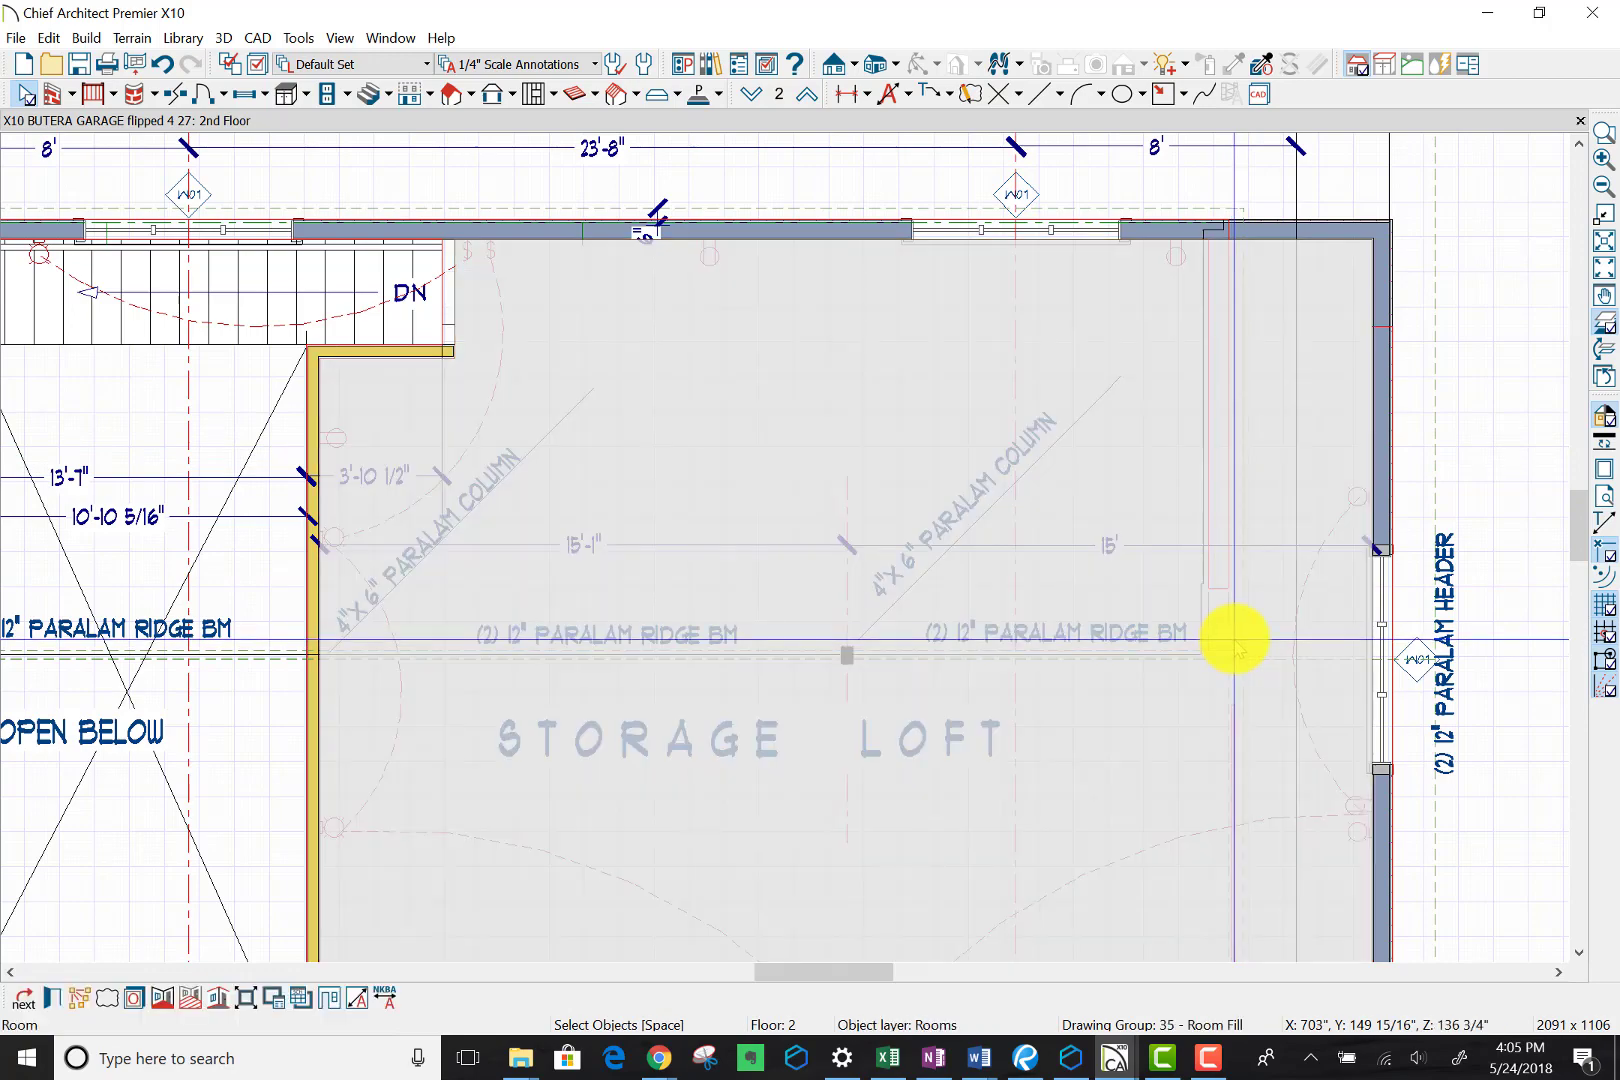
{"action": "left_click", "coordinate": [1238, 636]}
{"action": "left_click", "coordinate": [1238, 636]}
{"action": "left_click", "coordinate": [1238, 636]}
{"action": "left_click", "coordinate": [1238, 636]}
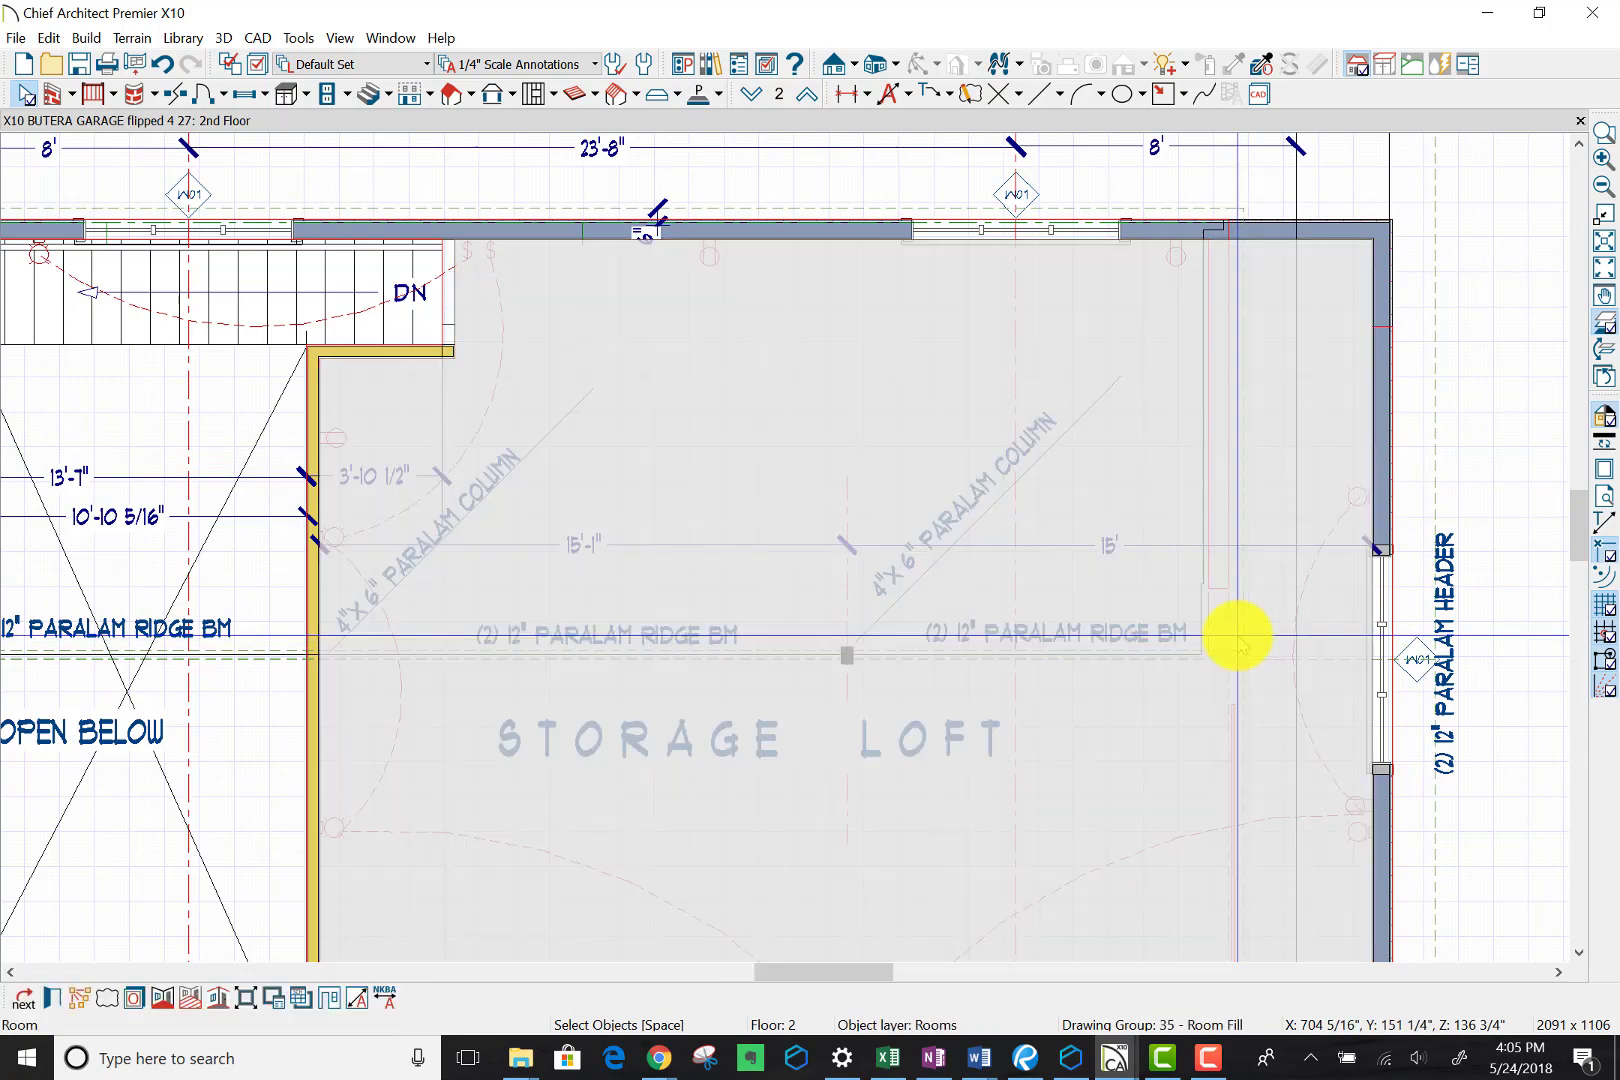
{"action": "left_click", "coordinate": [1238, 636]}
{"action": "left_click", "coordinate": [1238, 636]}
{"action": "left_click", "coordinate": [1238, 636]}
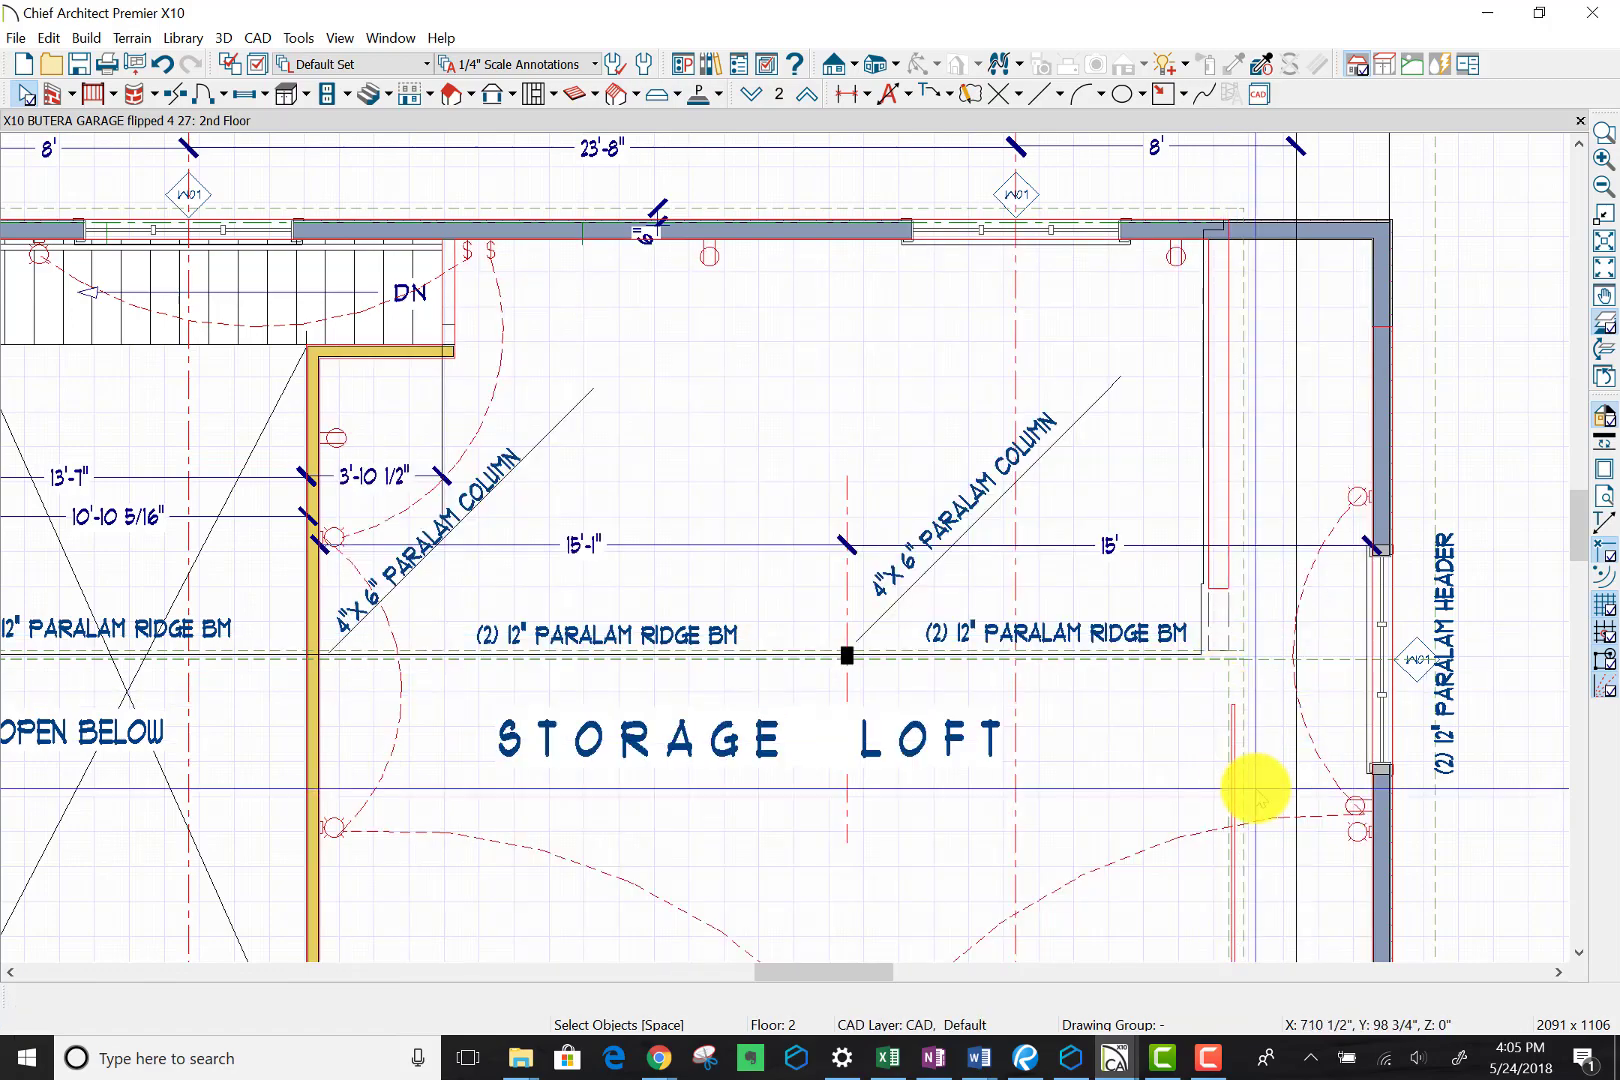
{"action": "scroll", "coordinate": [1242, 770], "scroll_direction": "down", "scroll_amount": 2}
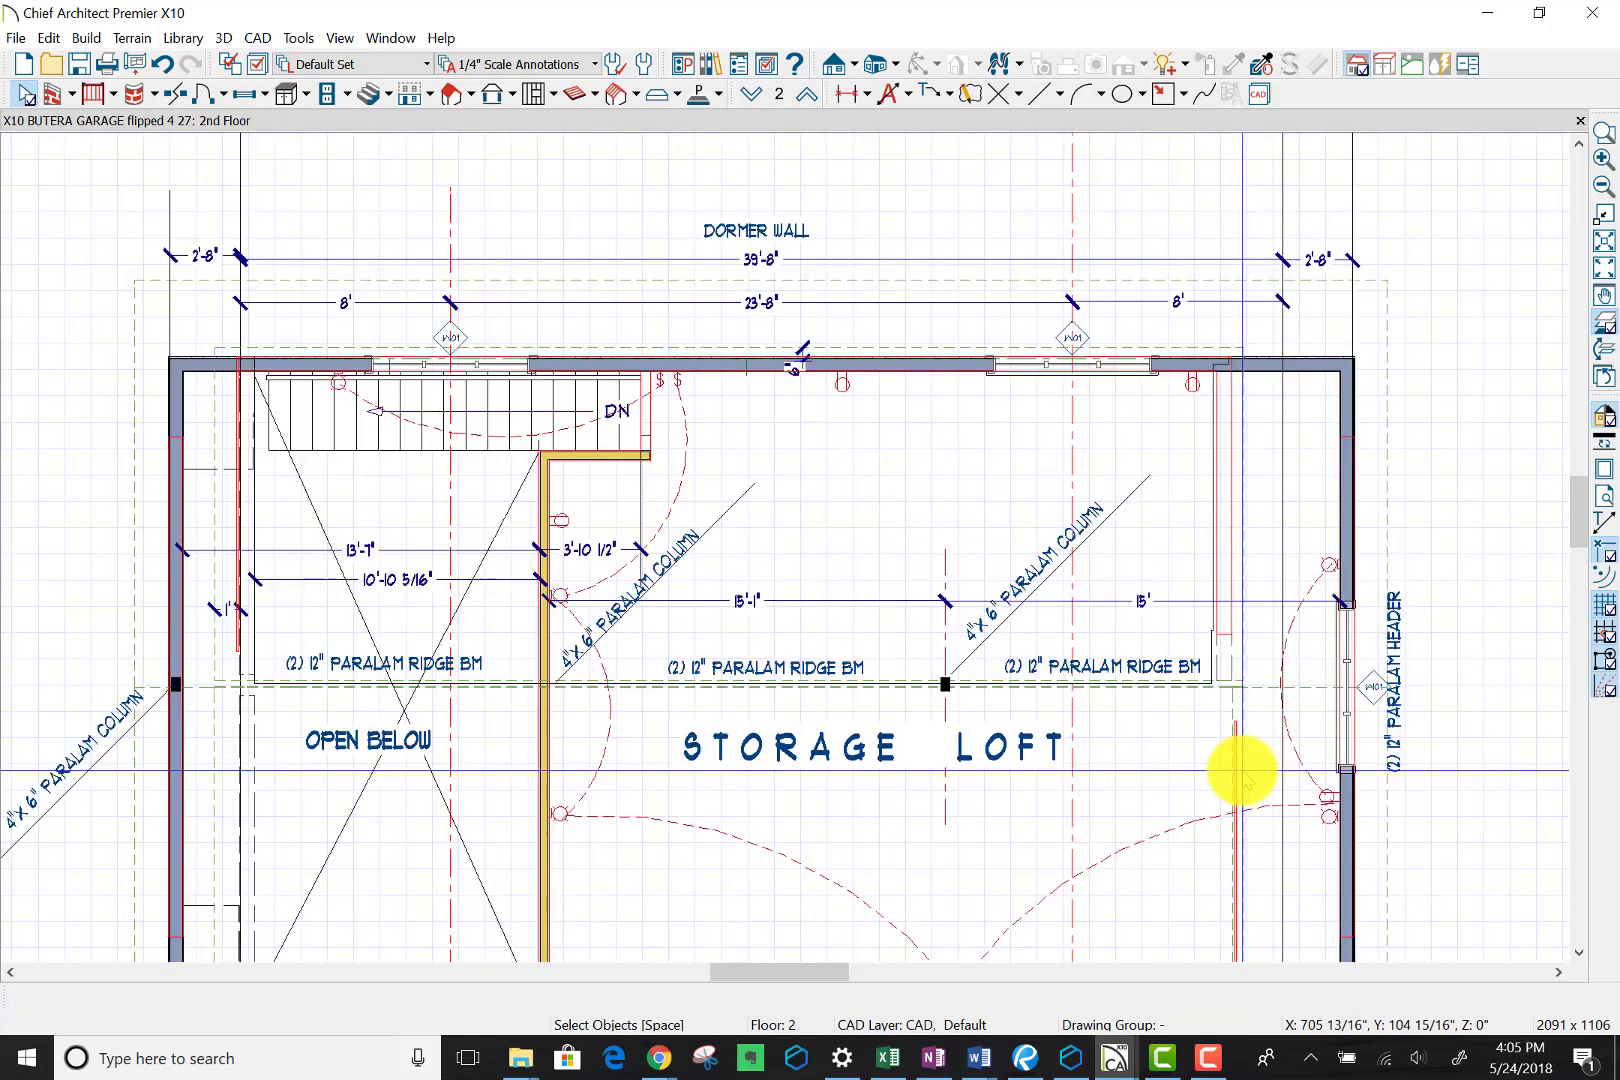
{"action": "scroll", "coordinate": [1242, 770], "scroll_direction": "down", "scroll_amount": 1}
{"action": "scroll", "coordinate": [1242, 811], "scroll_direction": "up", "scroll_amount": 2}
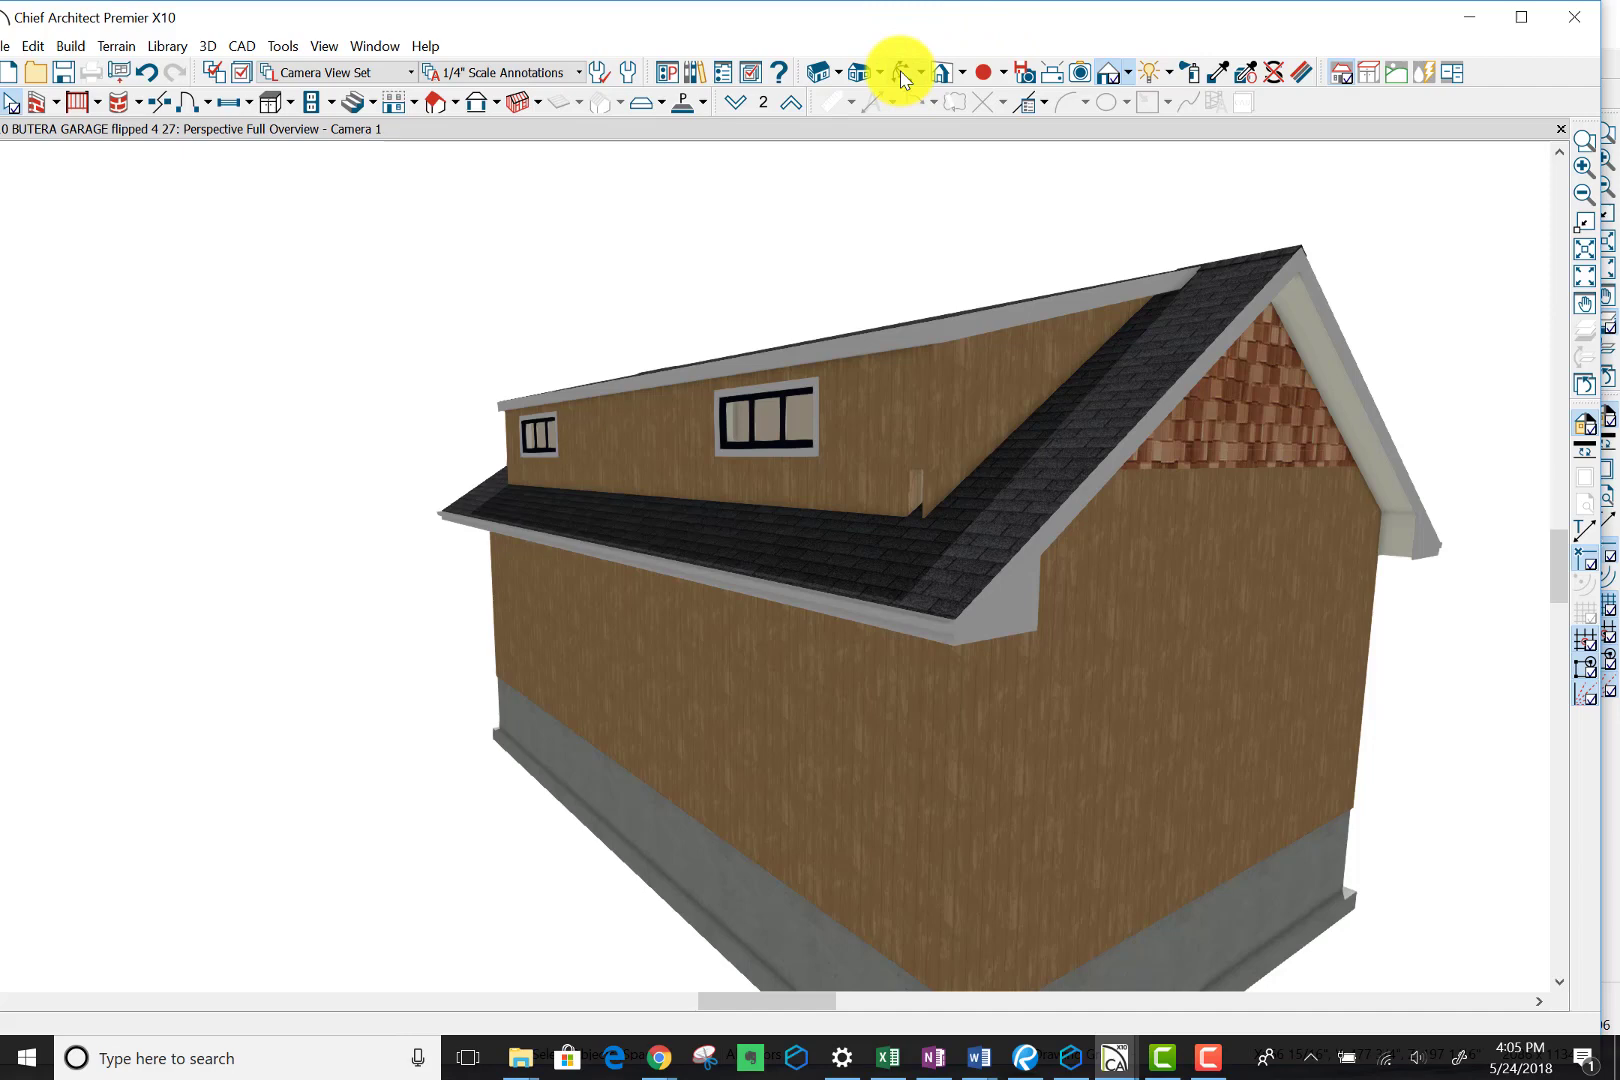
Step: View the gable end with the door in the perspective overview and check its dormer side wall's polyline solid specification
{"action": "left_click", "coordinate": [903, 74]}
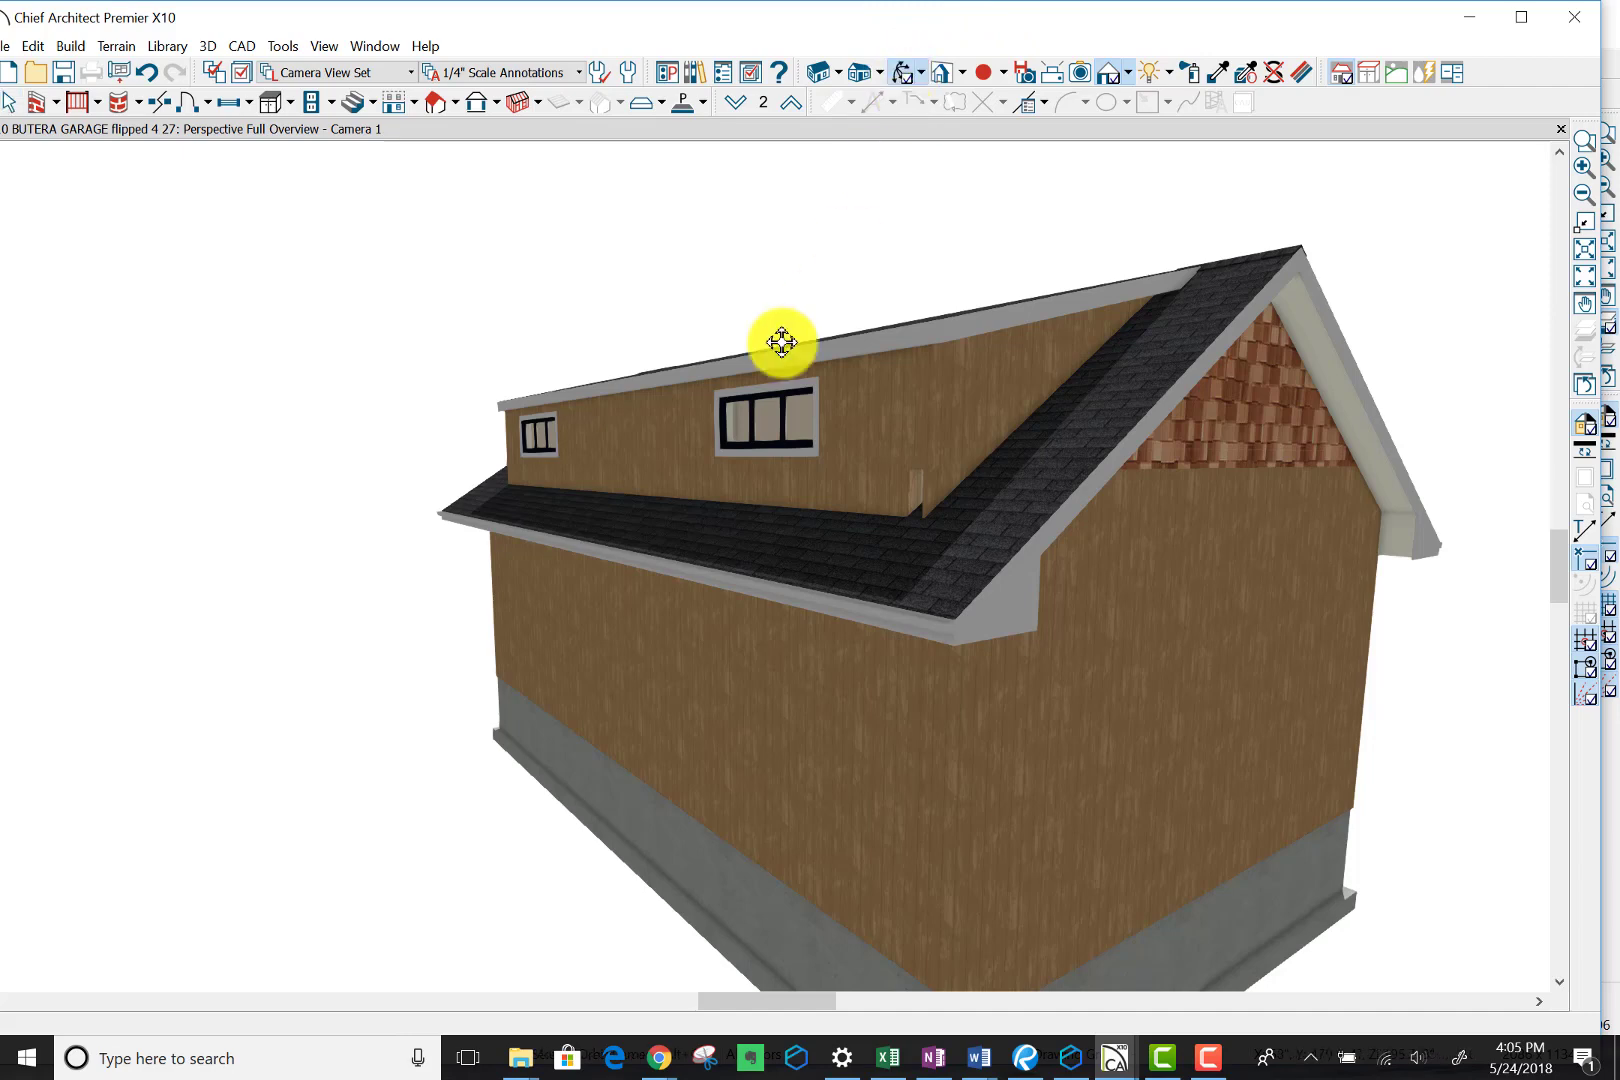
{"action": "left_click_drag", "start_coordinate": [698, 423], "coordinate": [1055, 395]}
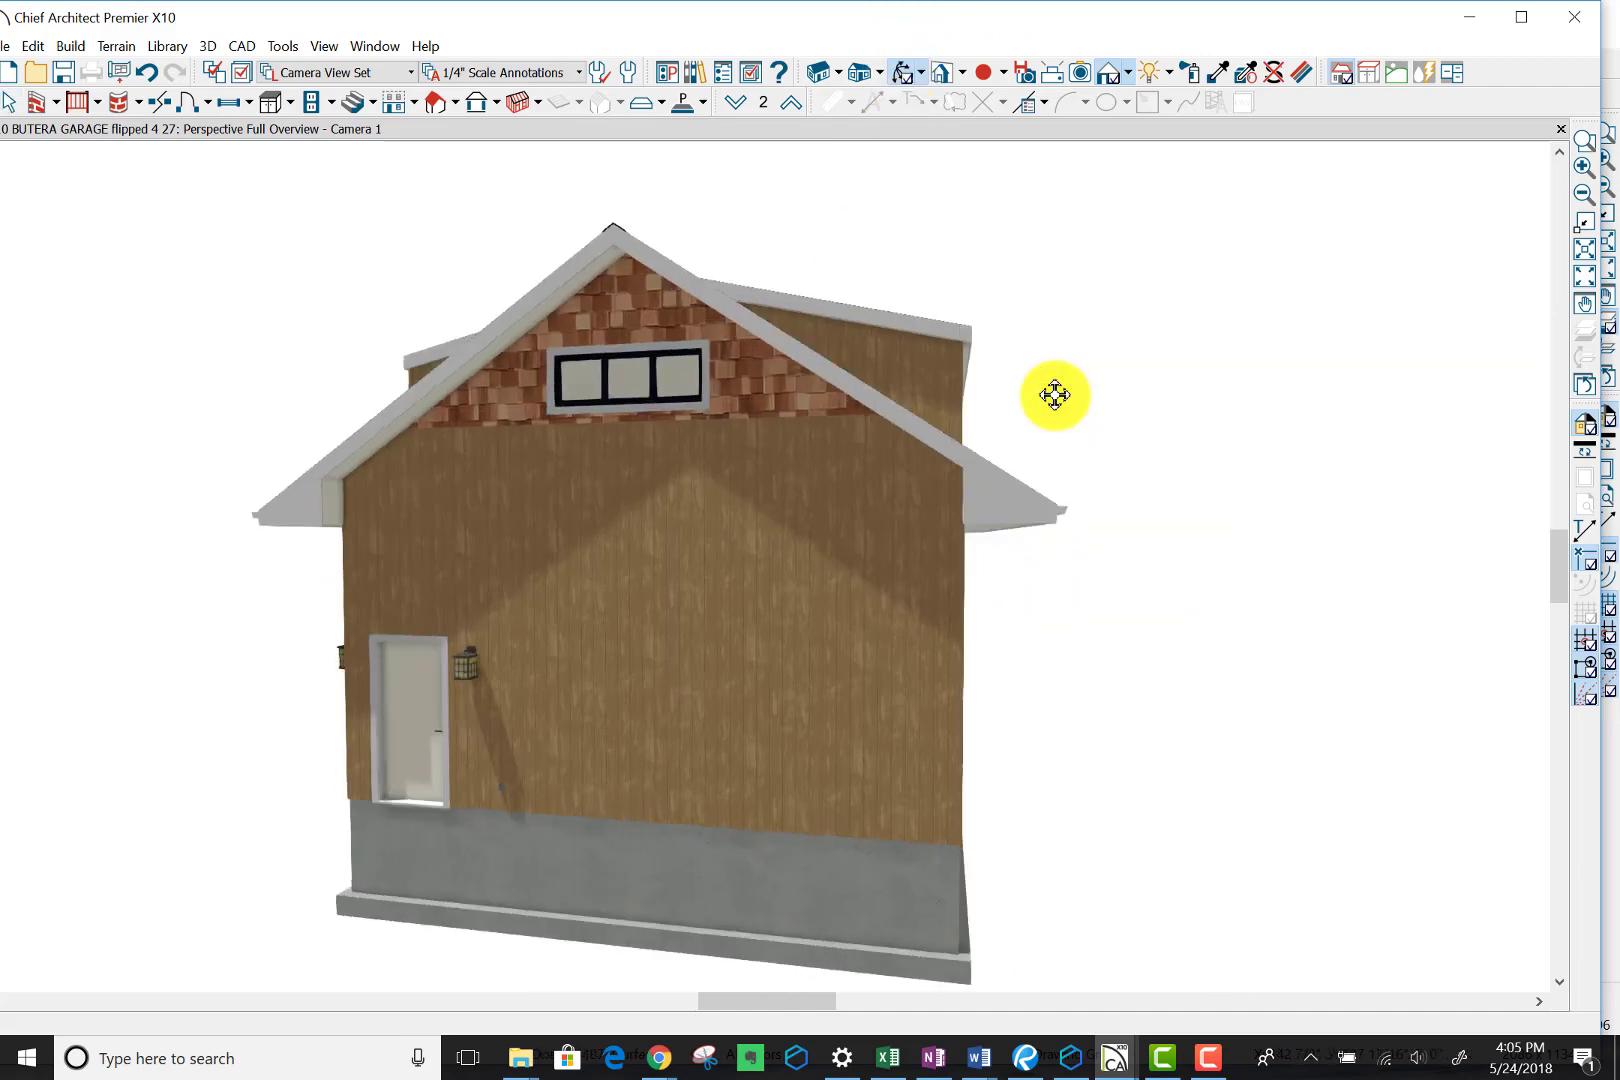
{"action": "left_click_drag", "start_coordinate": [1095, 480], "coordinate": [998, 566]}
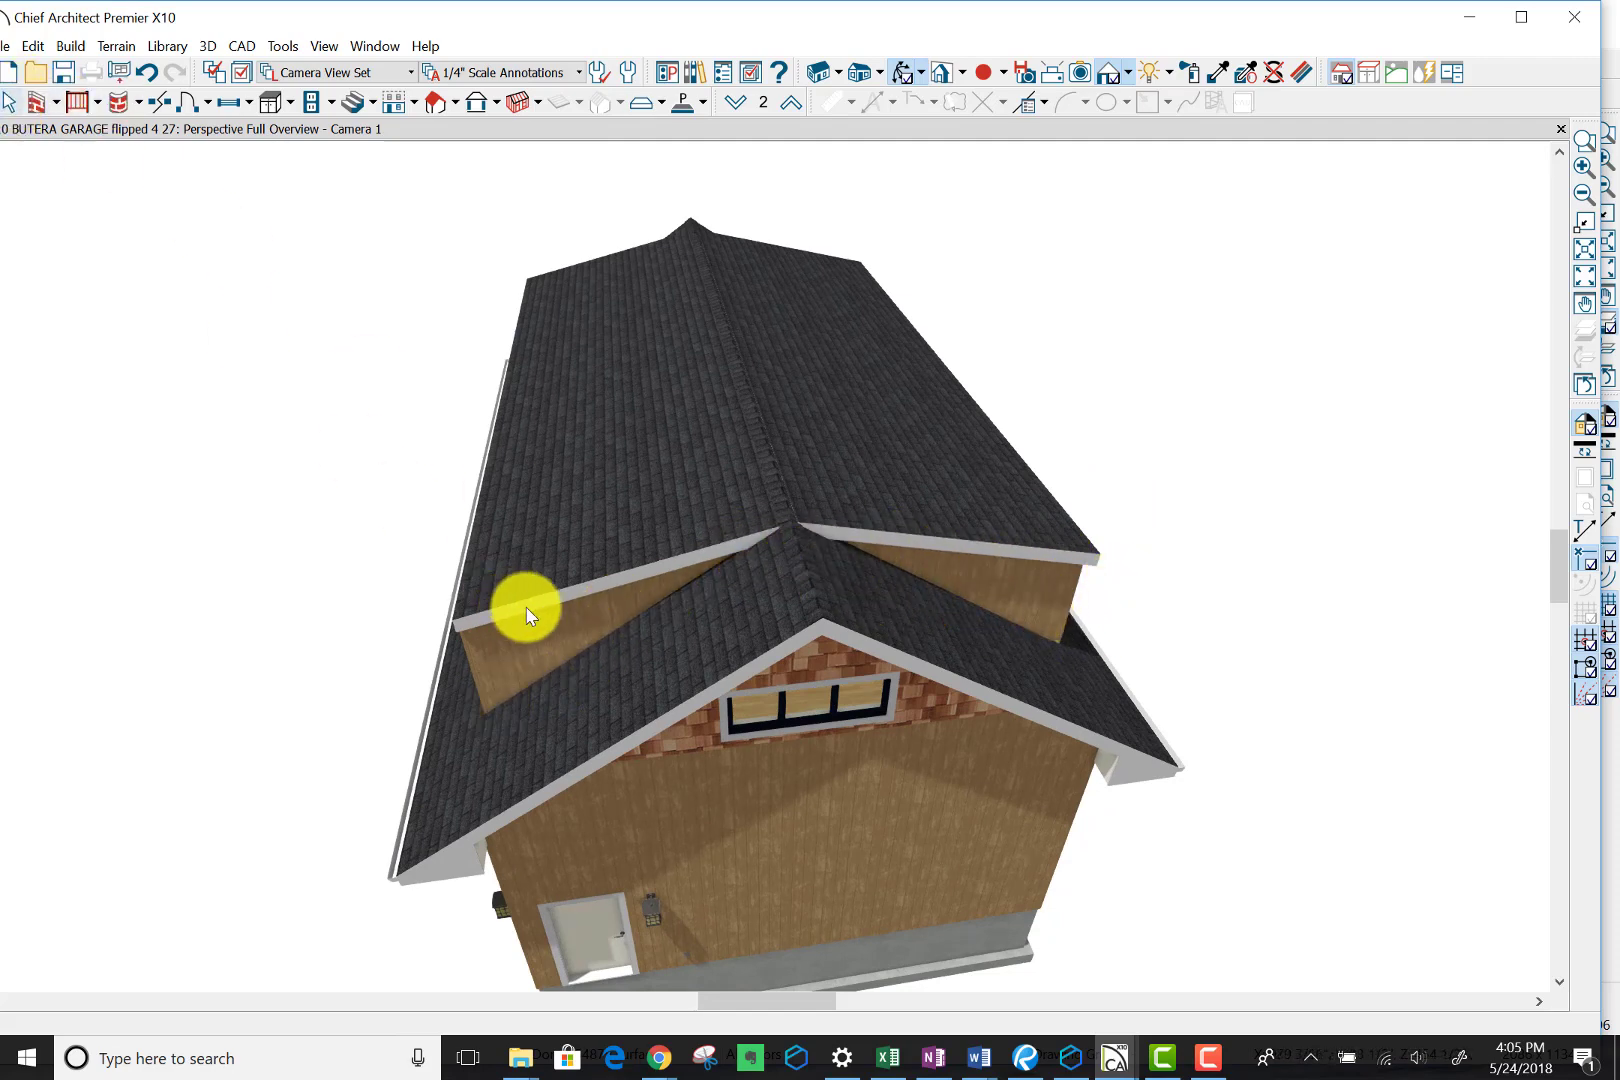
{"action": "left_click", "coordinate": [530, 648]}
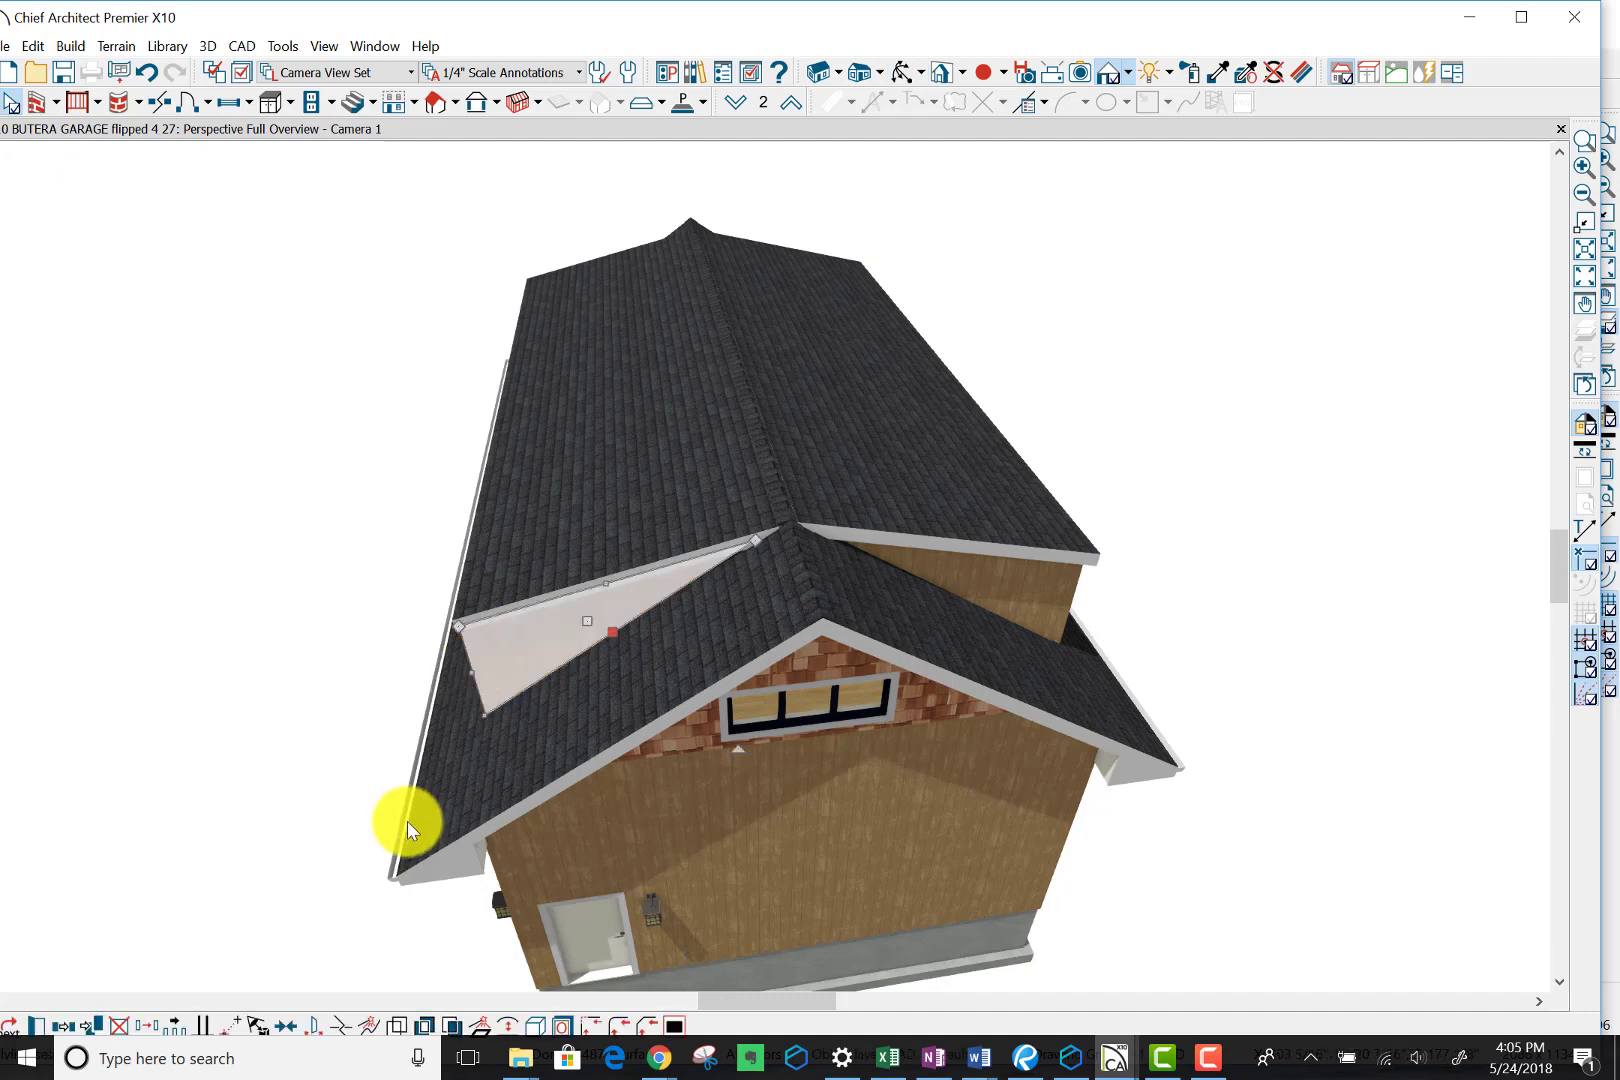
{"action": "left_click", "coordinate": [32, 1027]}
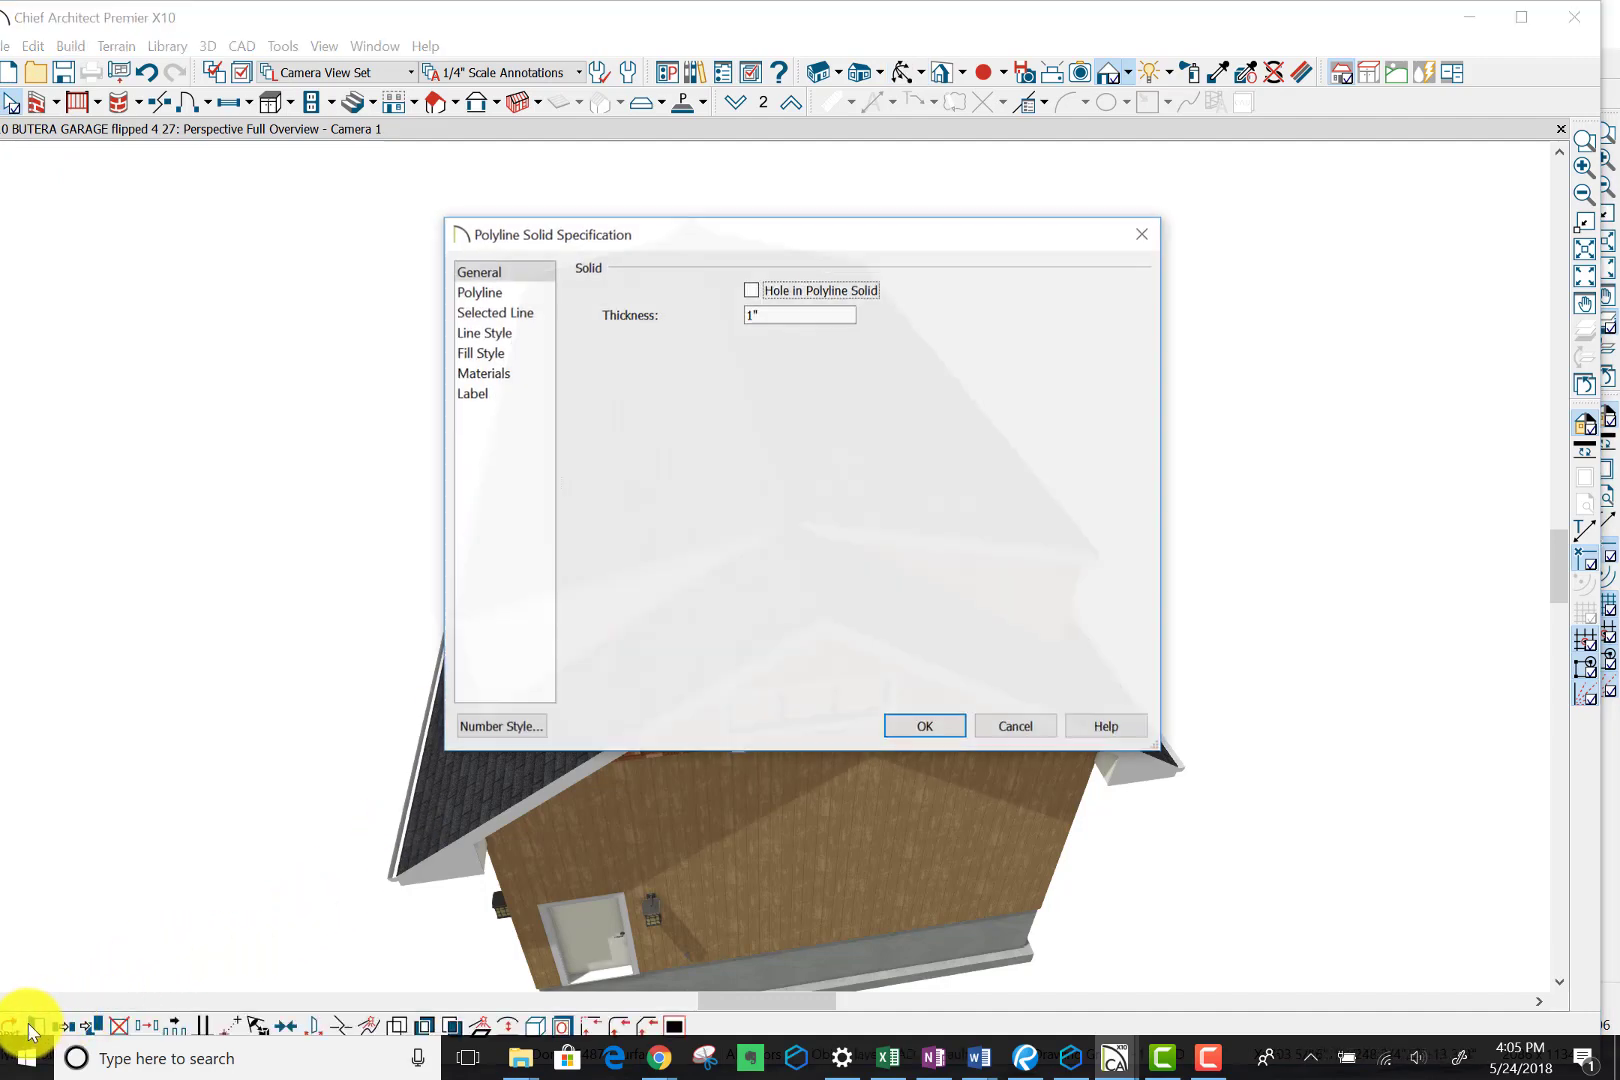
{"action": "left_click", "coordinate": [944, 729]}
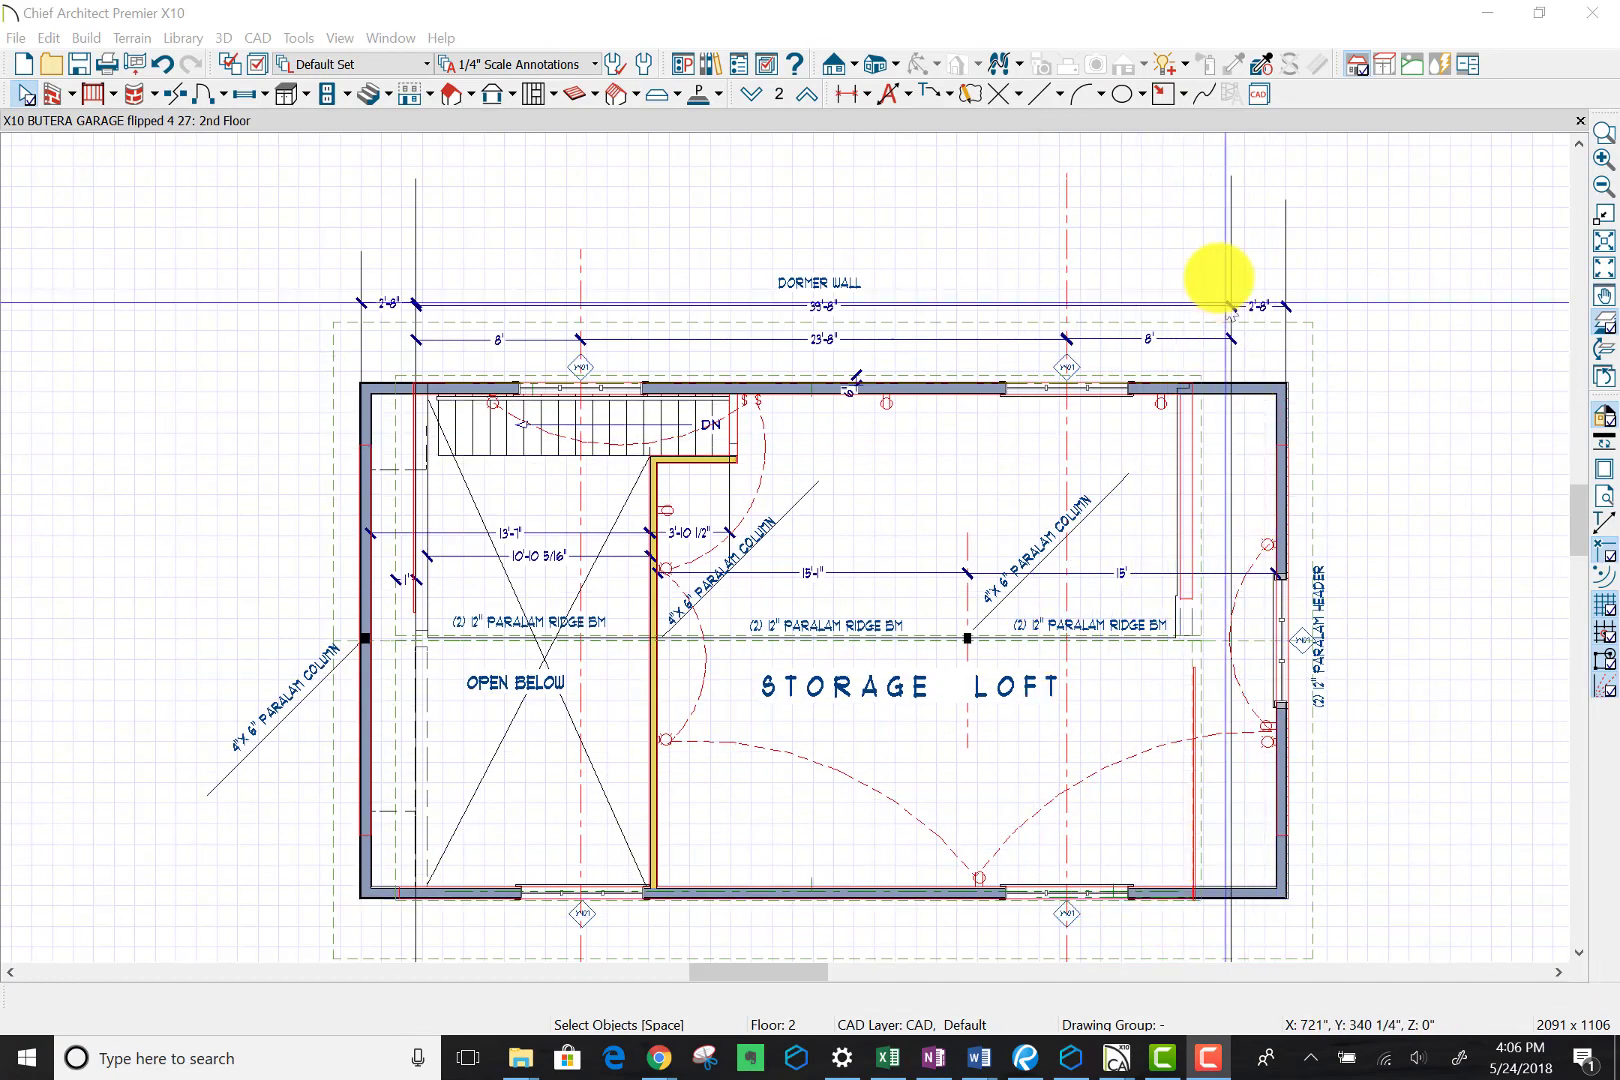
Step: Draw a CAD box about 14" wide and 187" long in the empty area beyond the plan's storage loft end
{"action": "scroll", "coordinate": [1229, 435], "scroll_direction": "up", "scroll_amount": 2}
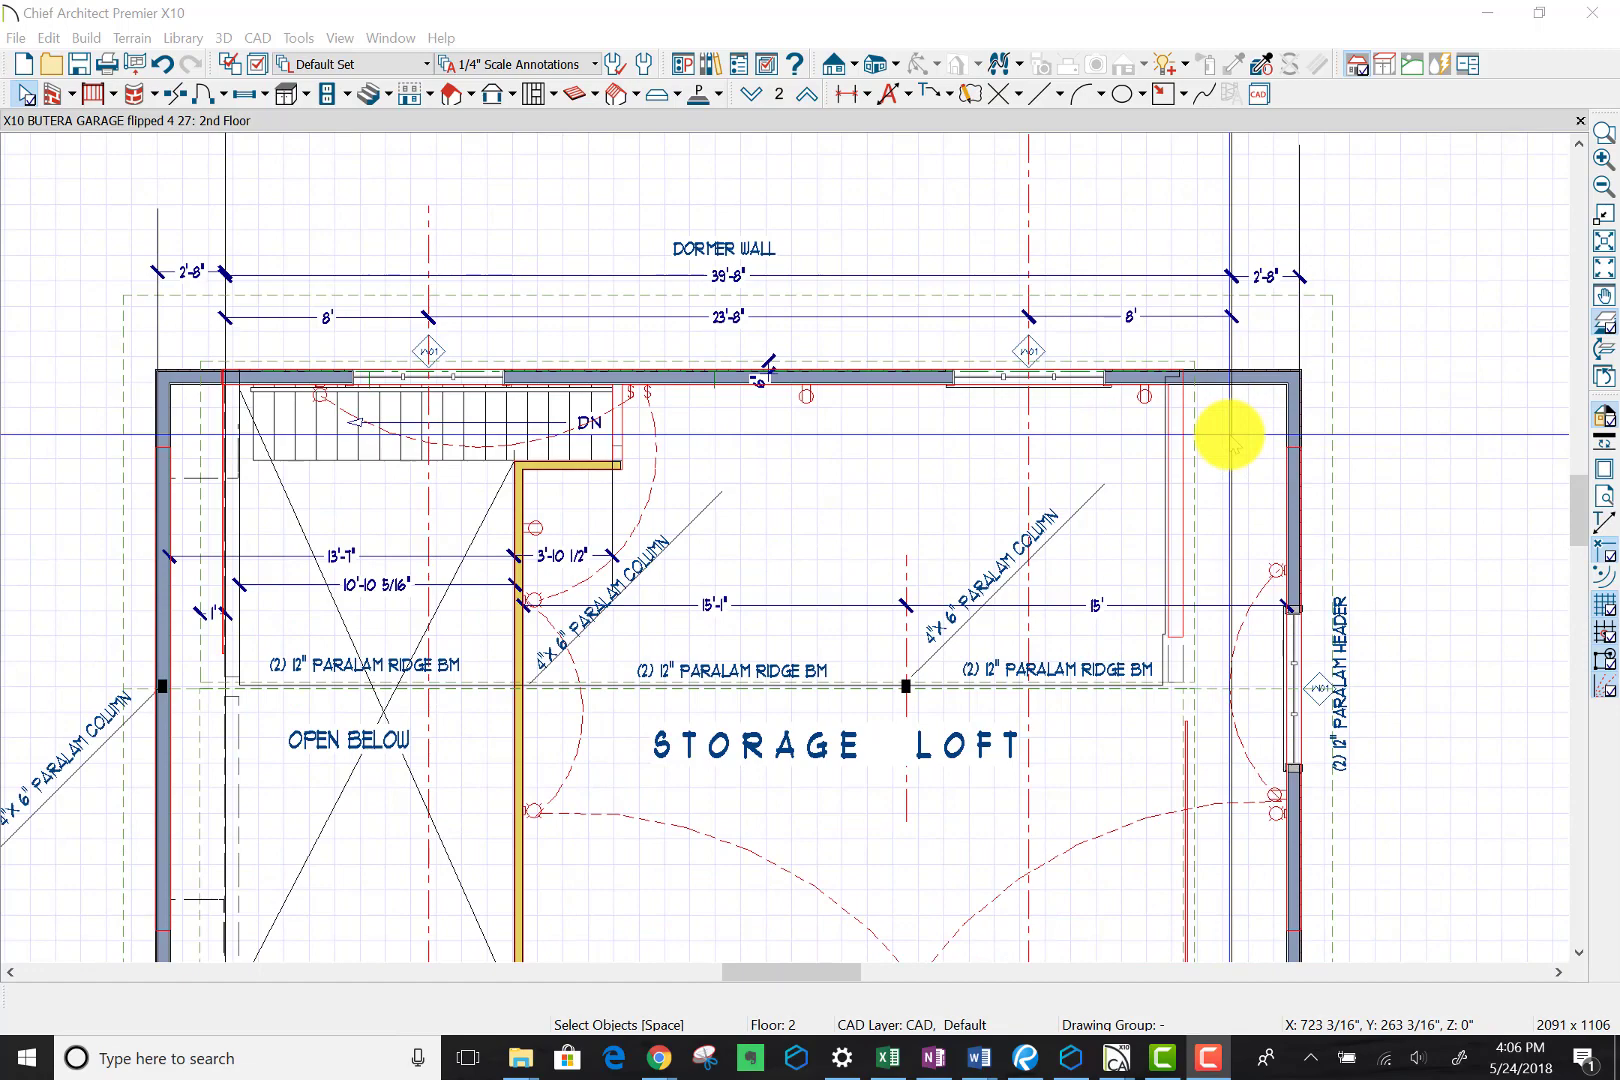
{"action": "scroll", "coordinate": [1248, 767], "scroll_direction": "down", "scroll_amount": 2}
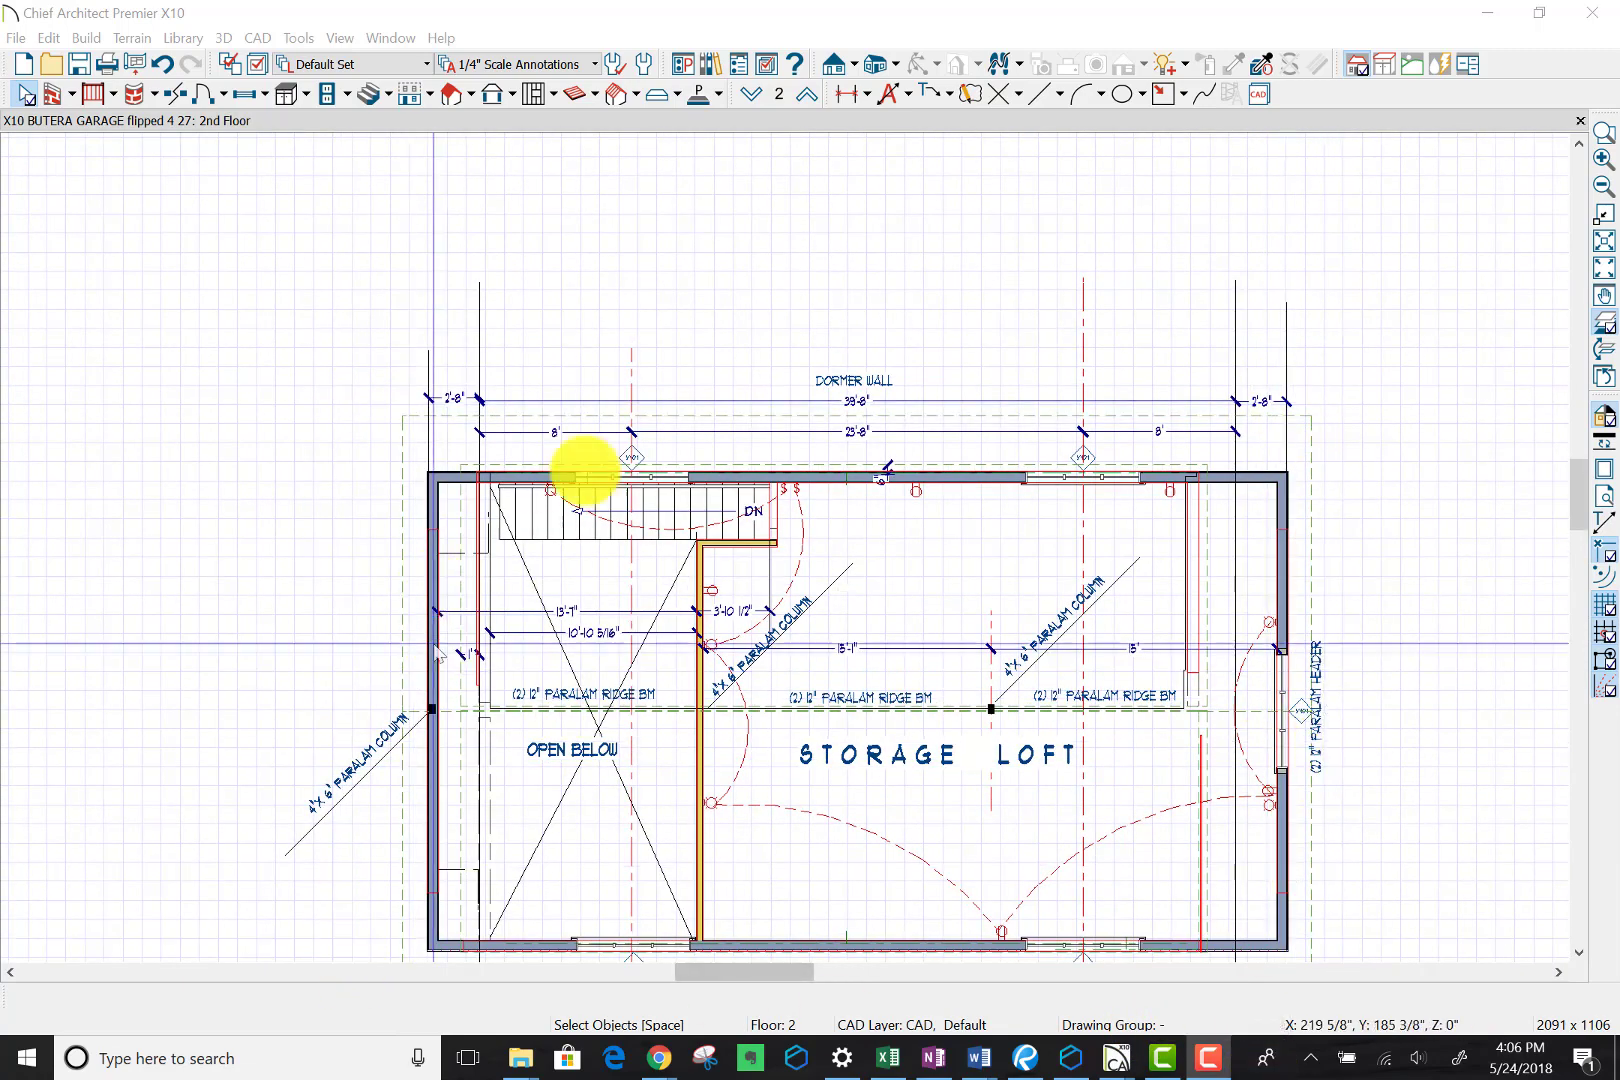
{"action": "left_click", "coordinate": [1184, 95]}
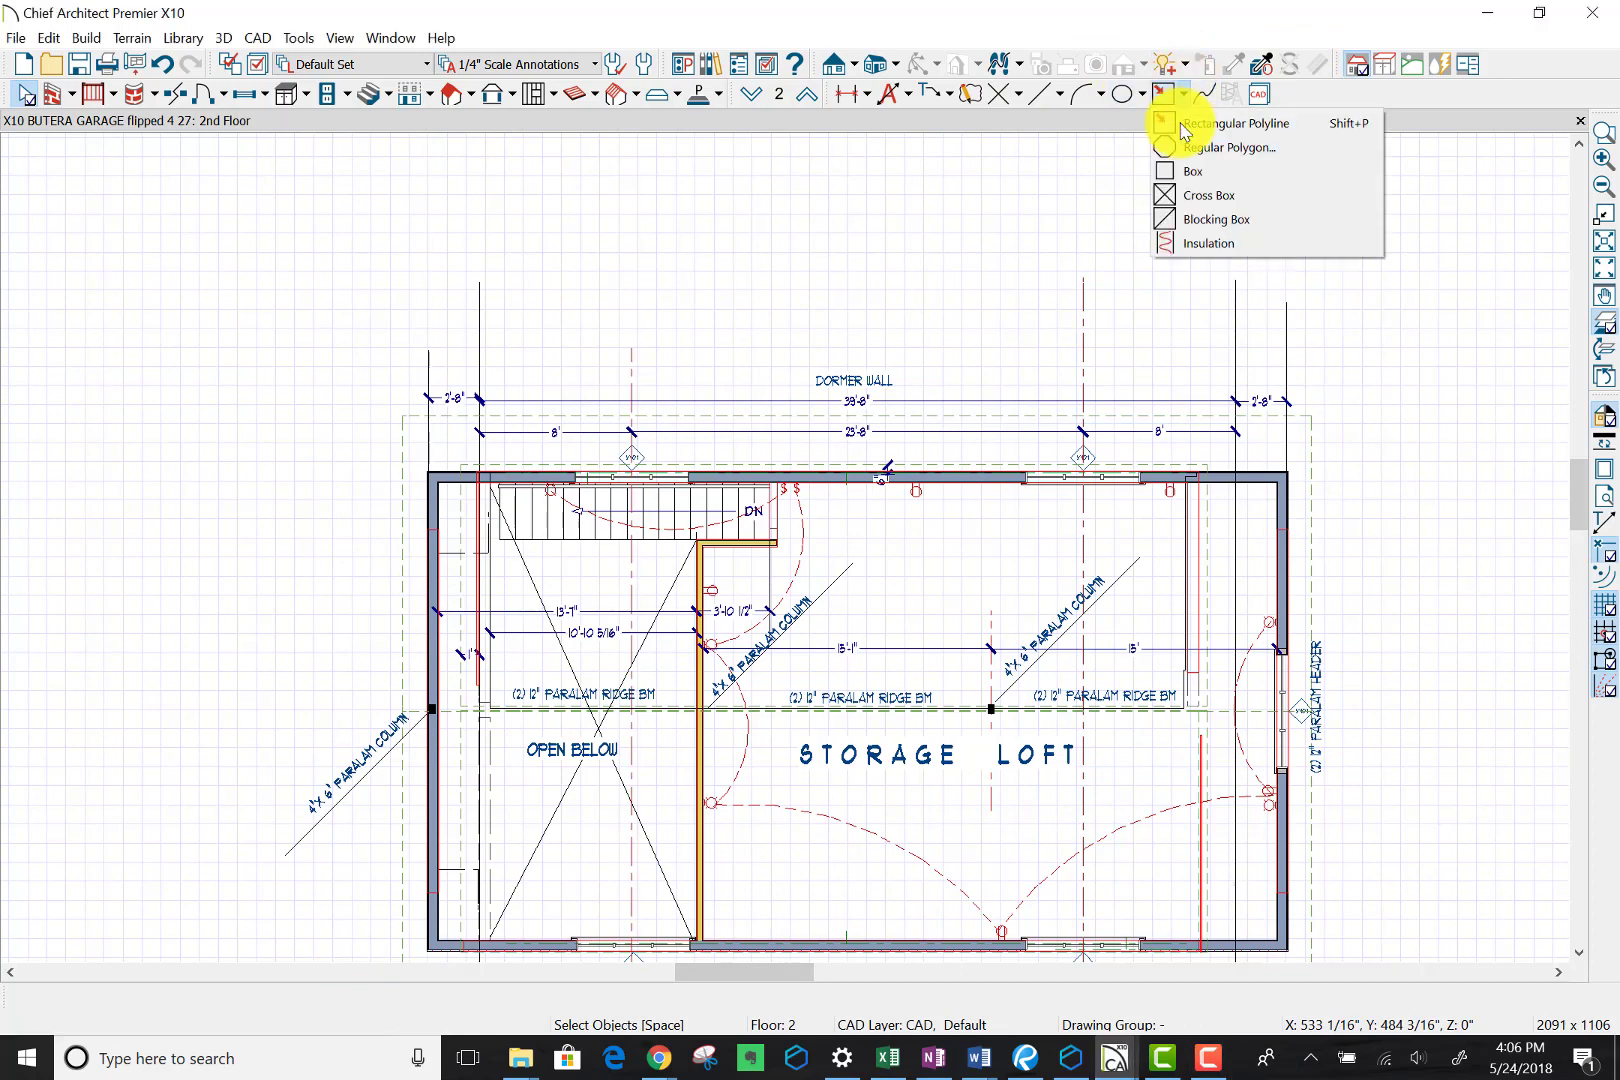
{"action": "left_click", "coordinate": [1190, 174]}
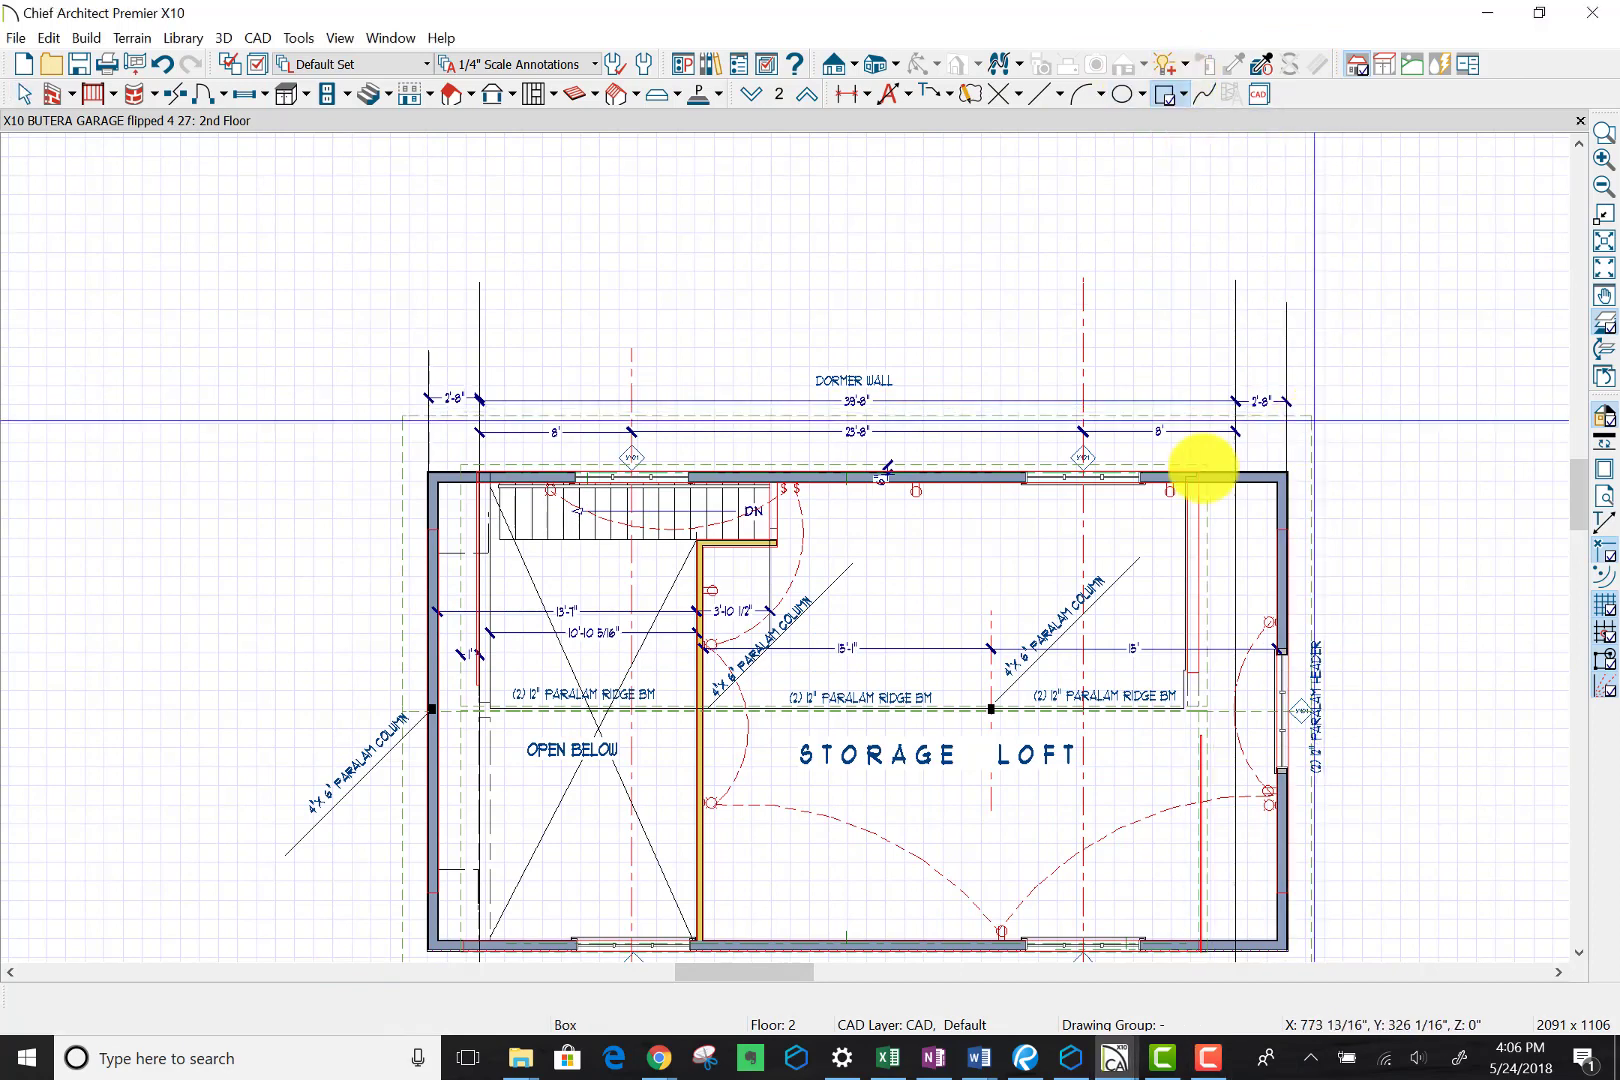
{"action": "left_click_drag", "start_coordinate": [1358, 365], "coordinate": [1383, 661]}
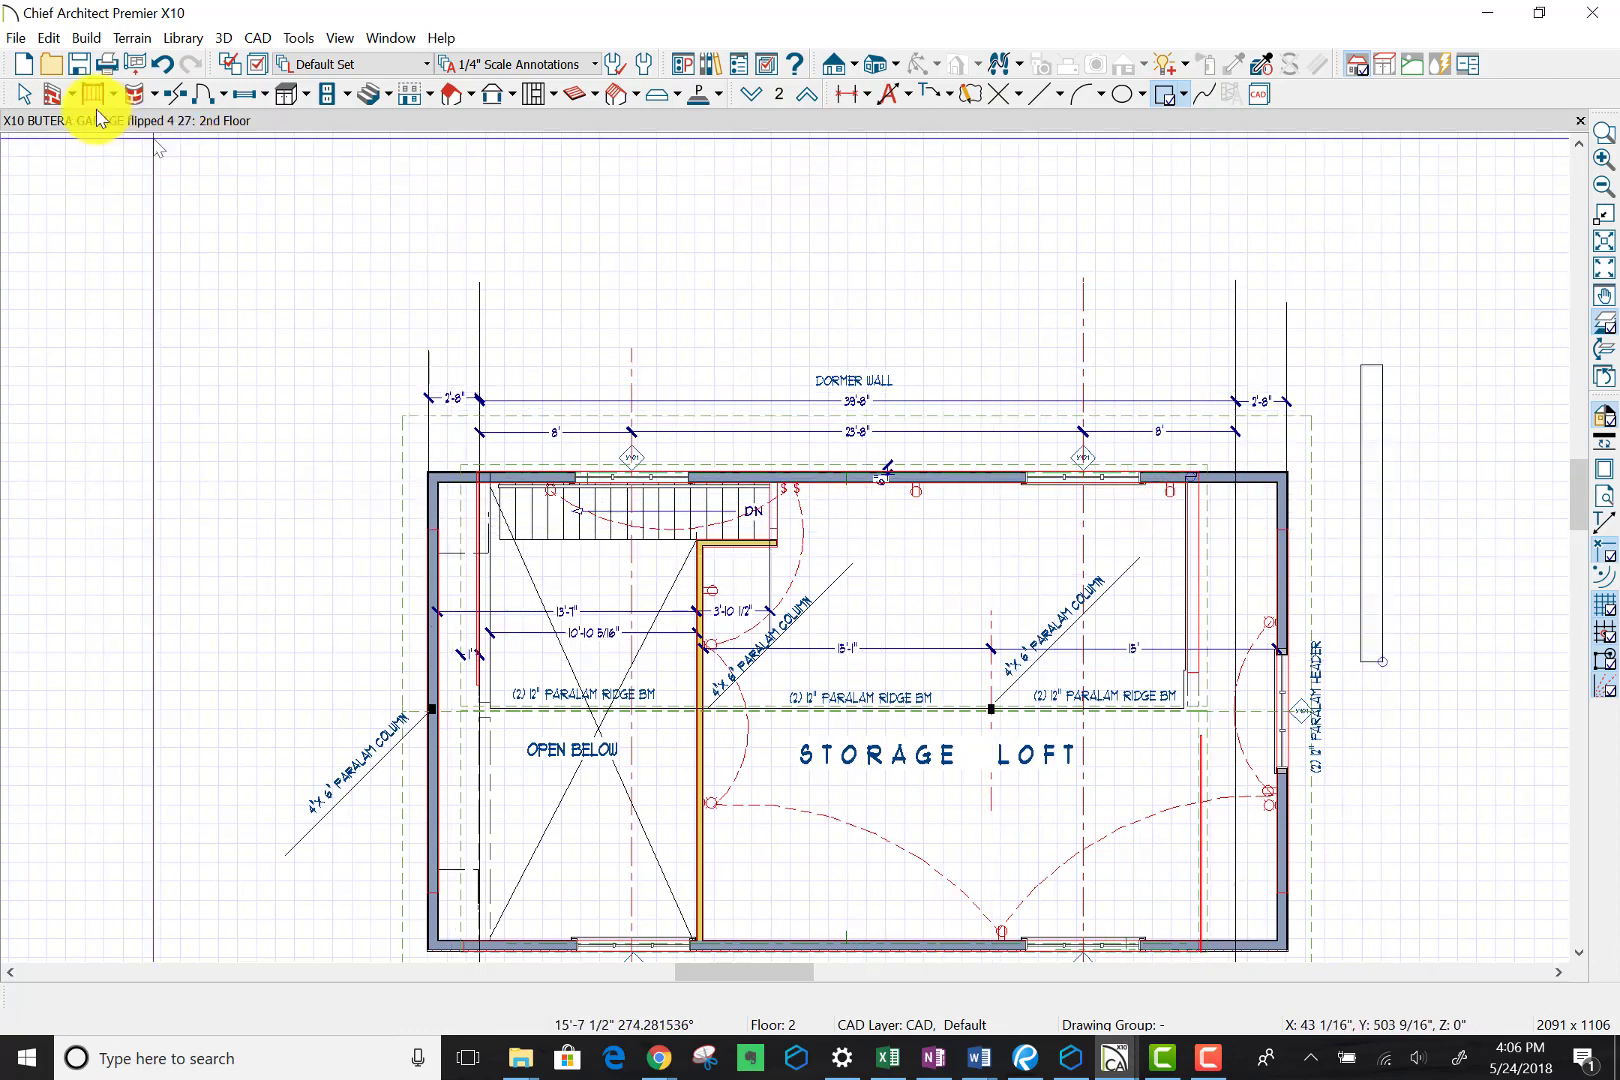
{"action": "left_click", "coordinate": [25, 95]}
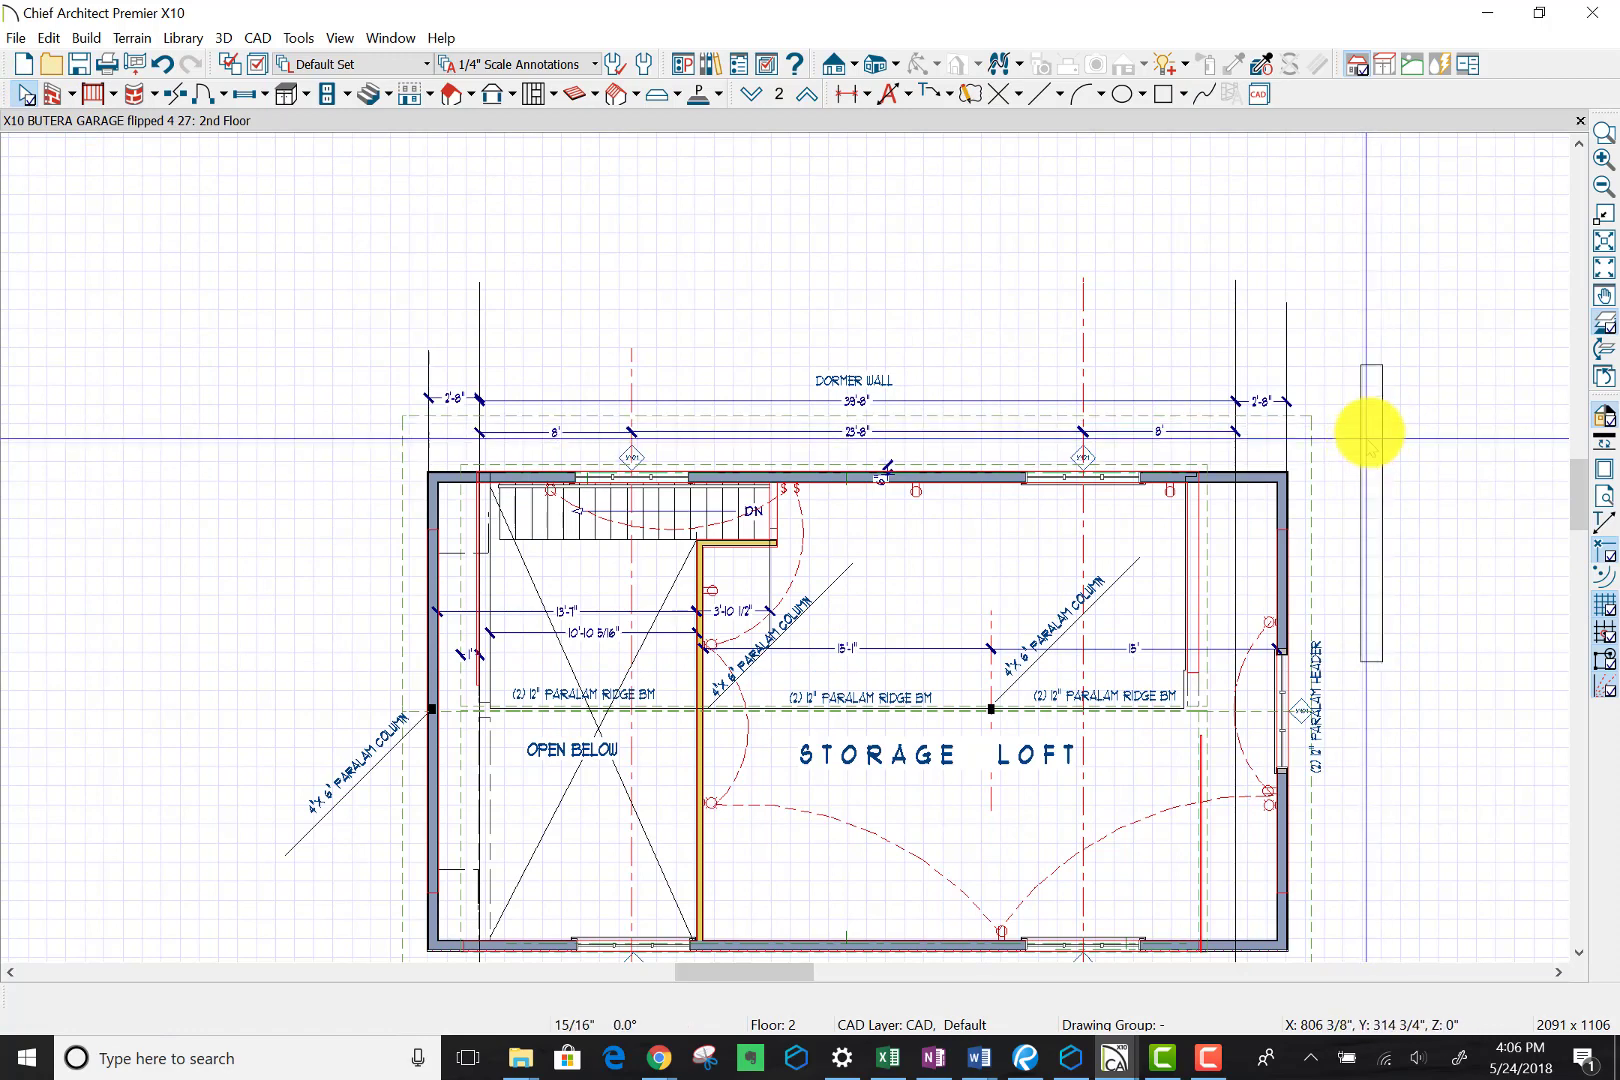
Step: Give the new CAD box a dashed line style with a line weight of 25
{"action": "left_click", "coordinate": [1366, 364]}
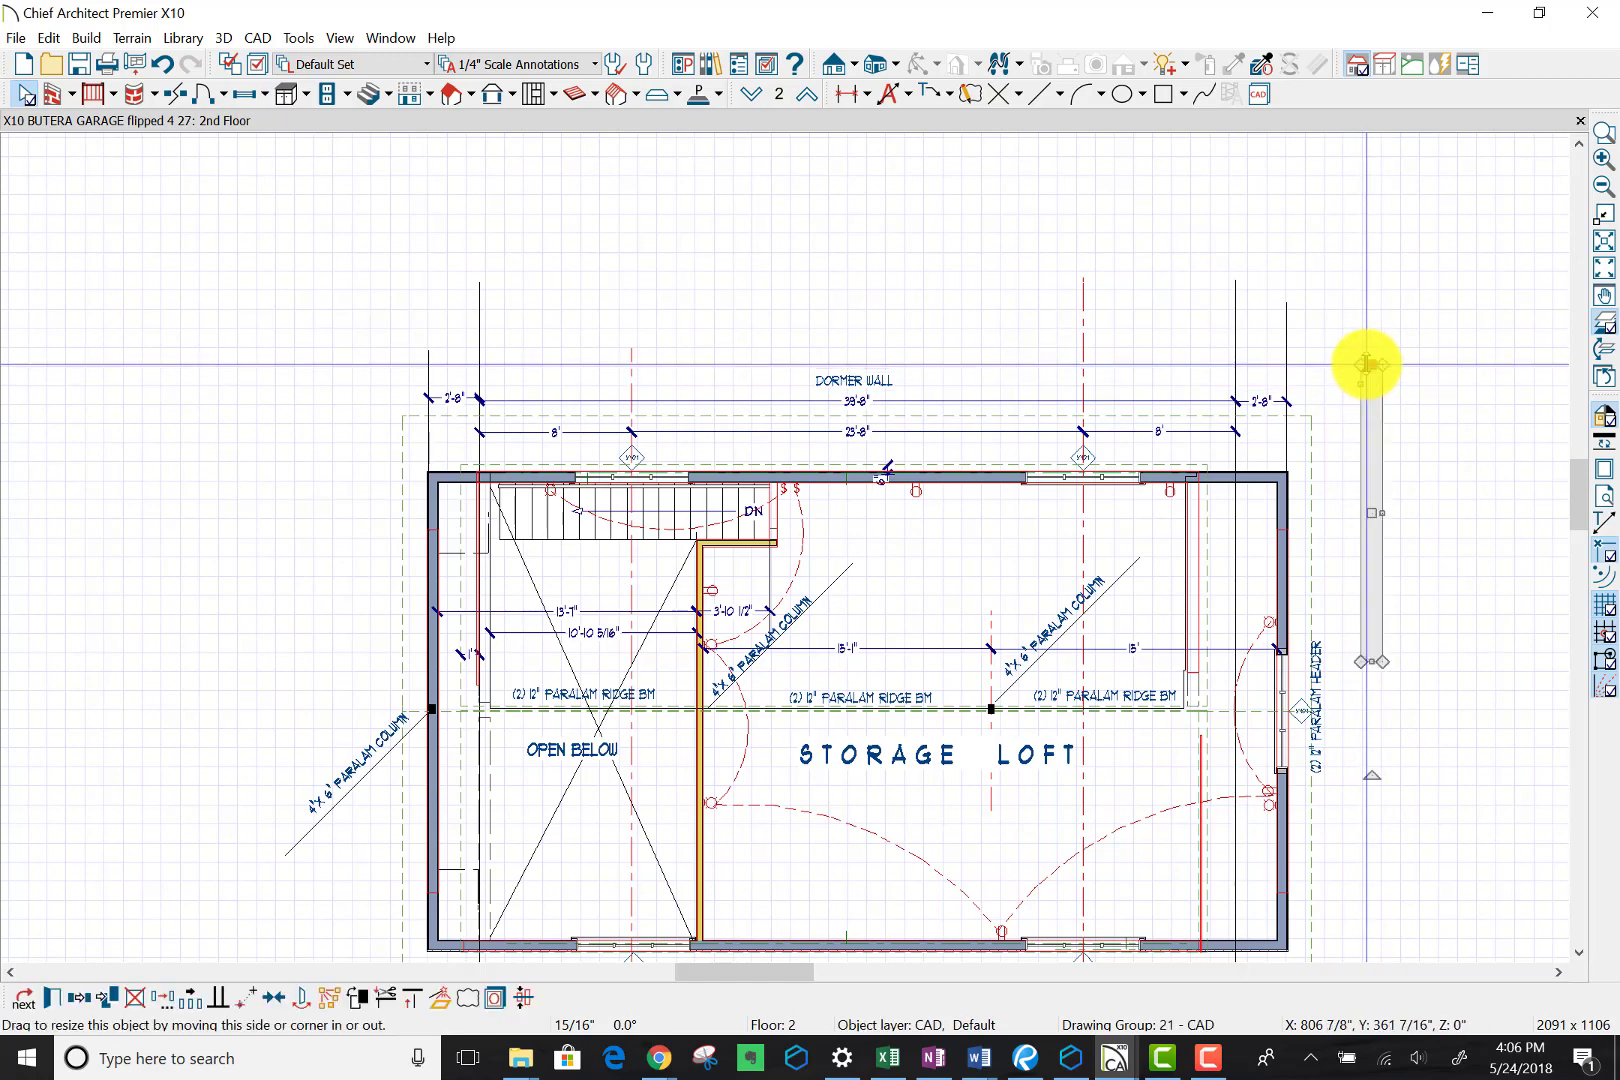
{"action": "left_click", "coordinate": [55, 1000]}
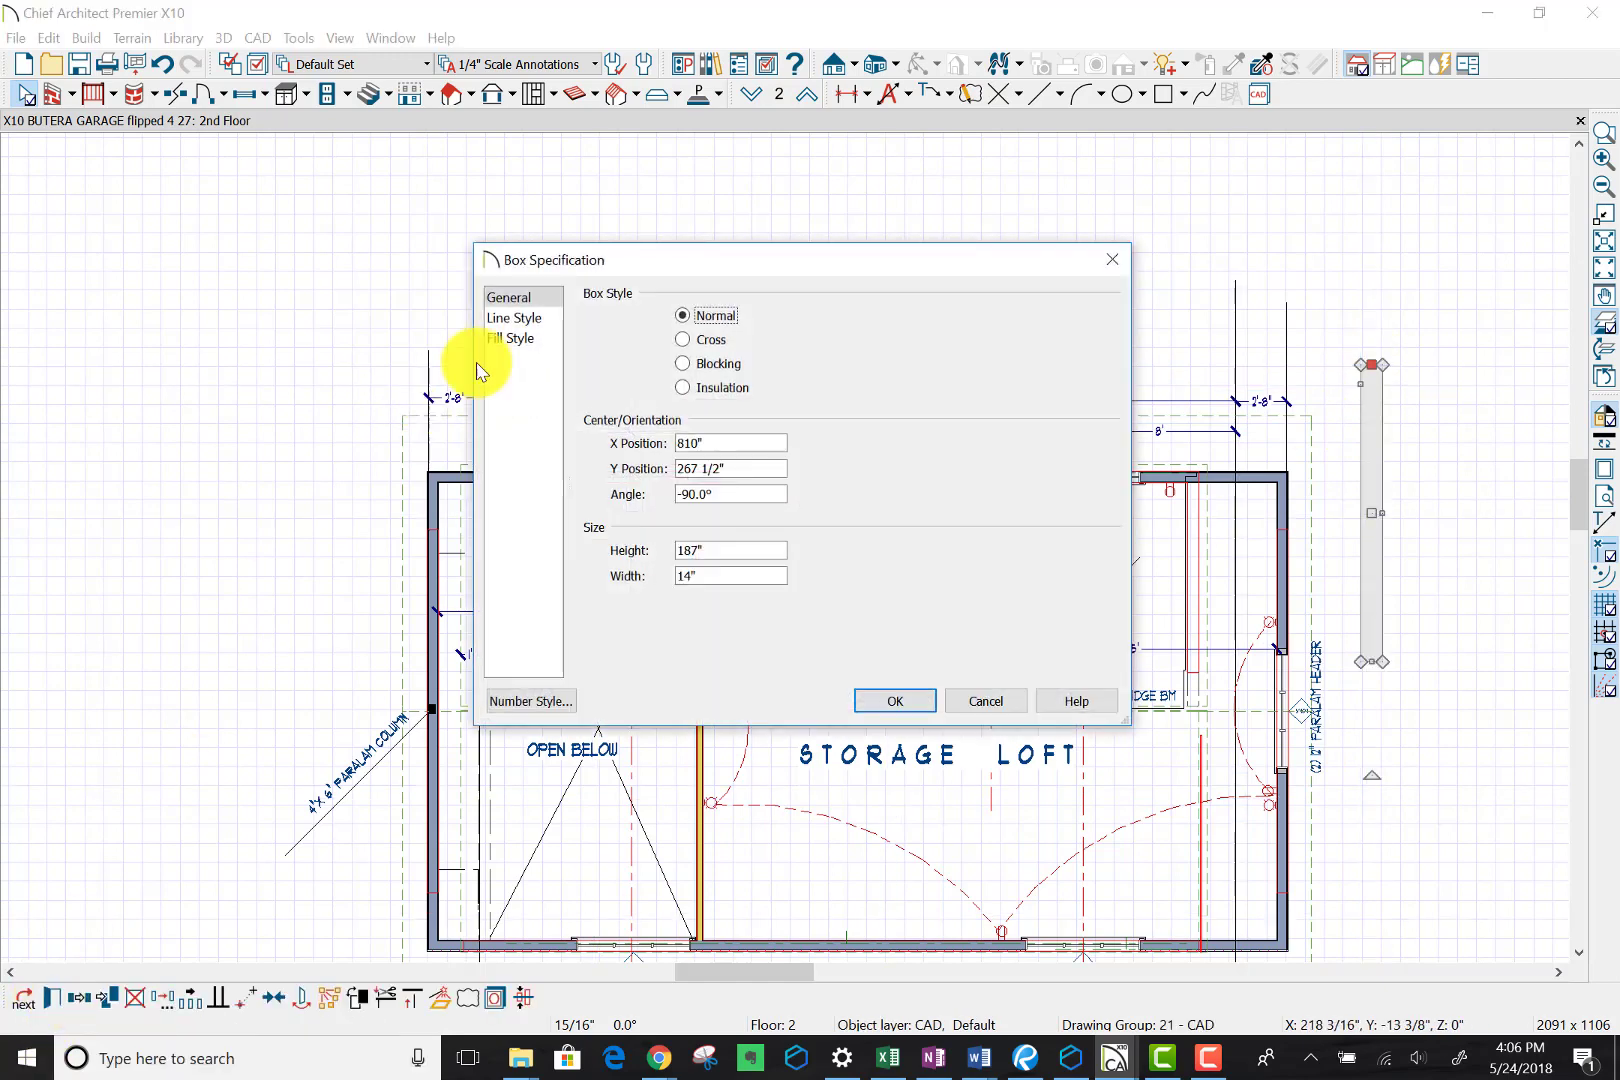
{"action": "left_click", "coordinate": [520, 318]}
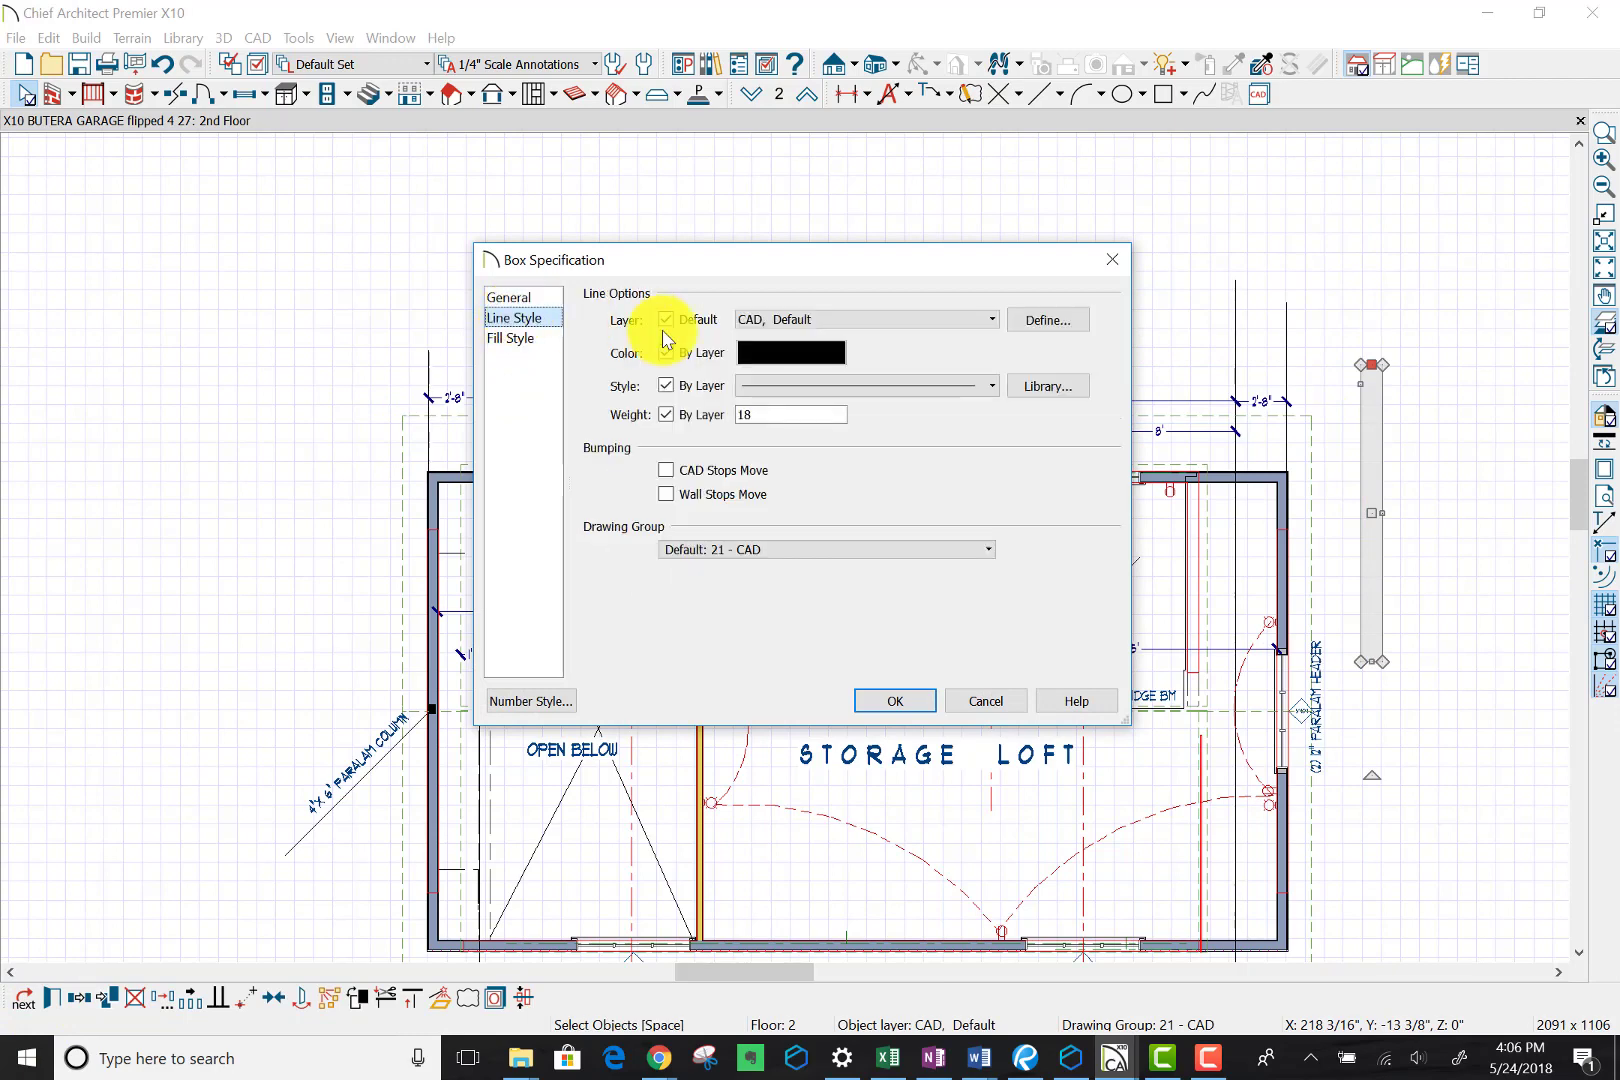
{"action": "left_click", "coordinate": [795, 397]}
{"action": "left_click", "coordinate": [811, 420]}
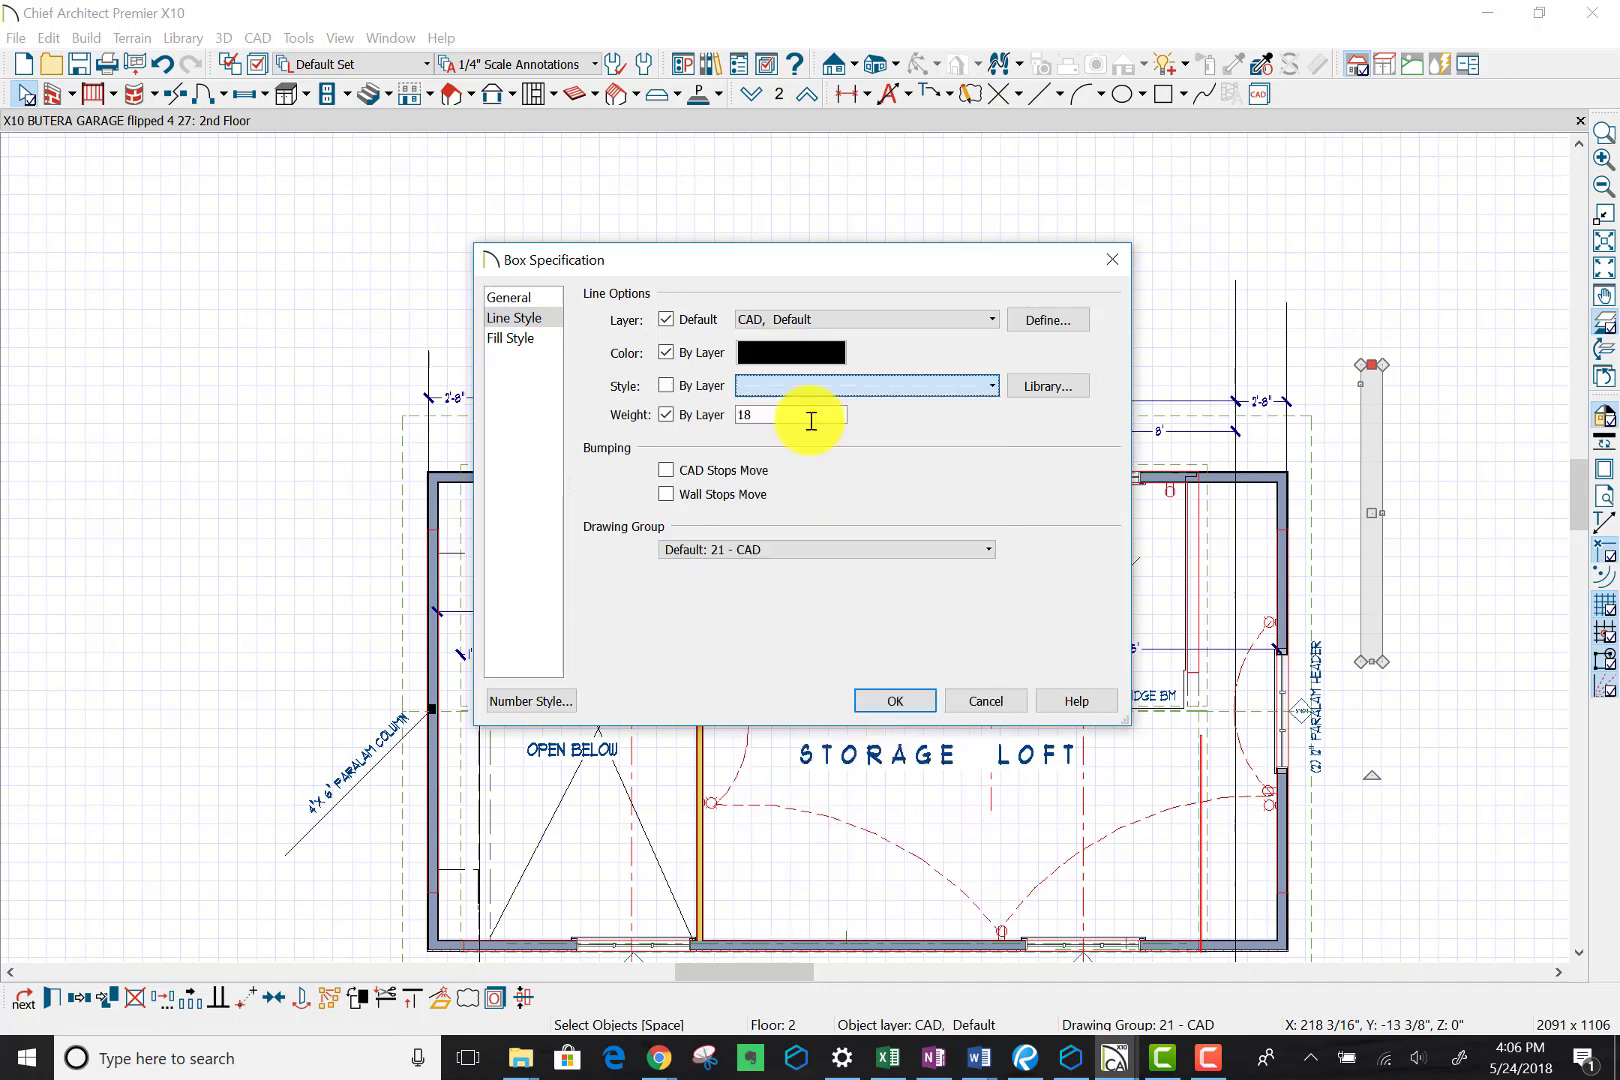
{"action": "left_click", "coordinate": [771, 415]}
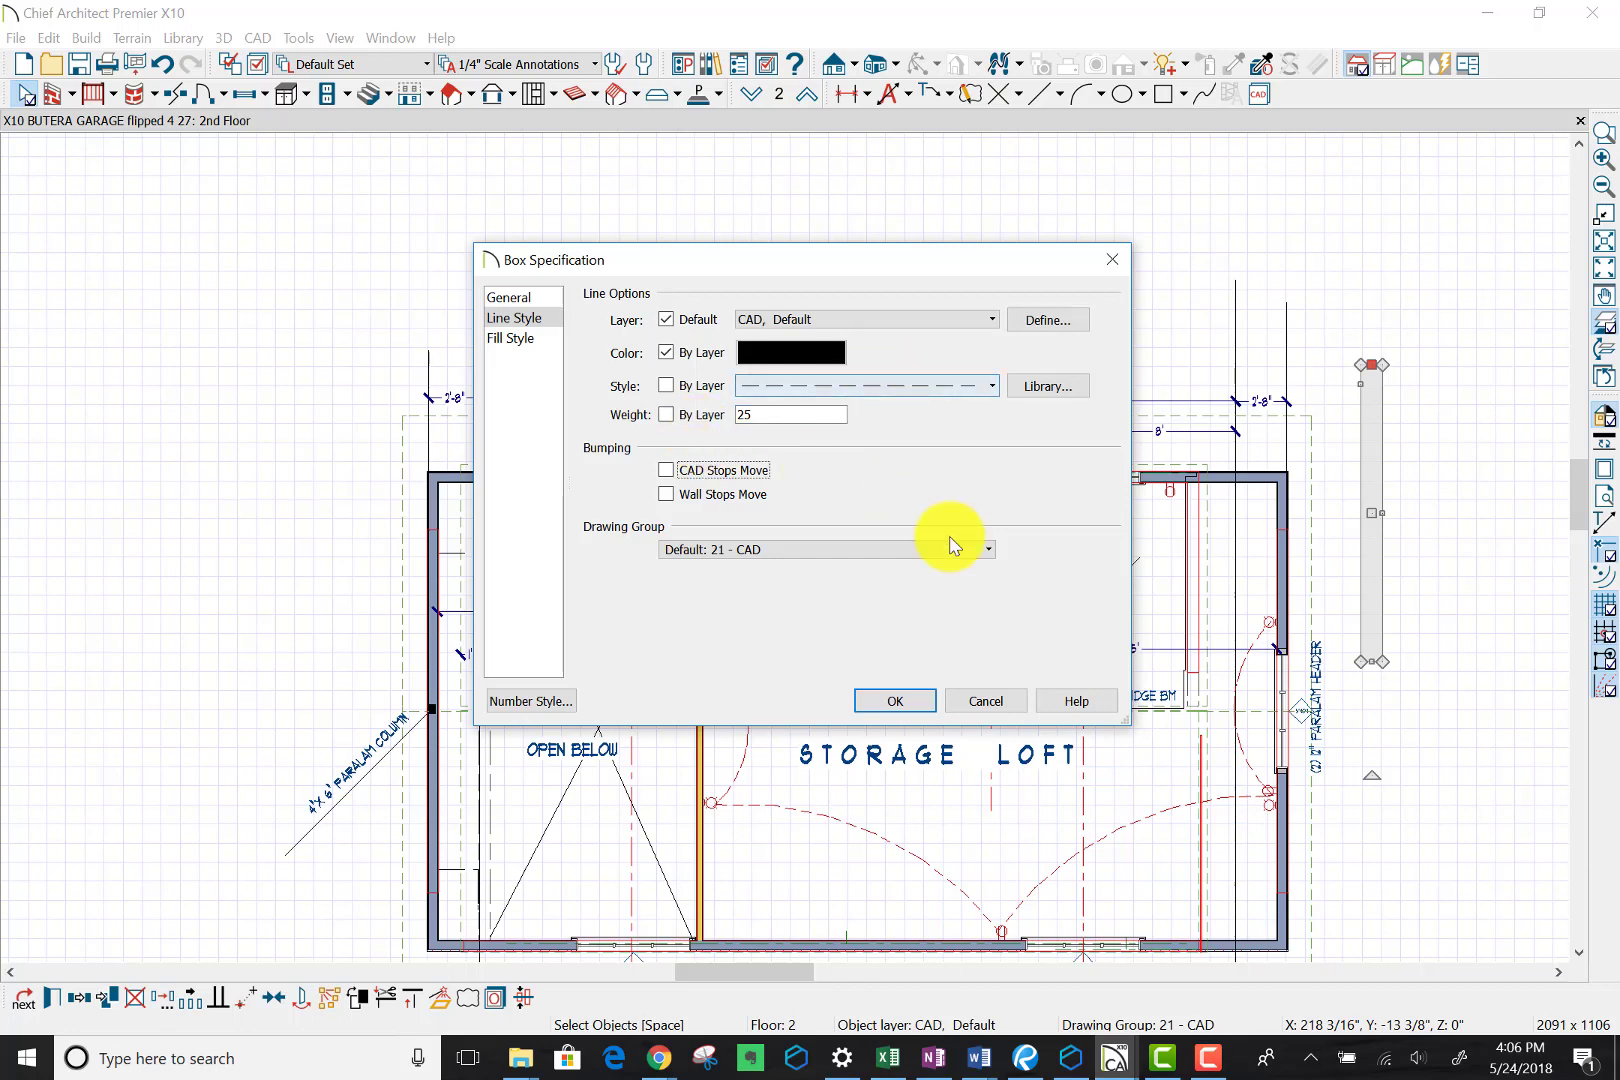
{"action": "left_click", "coordinate": [895, 701]}
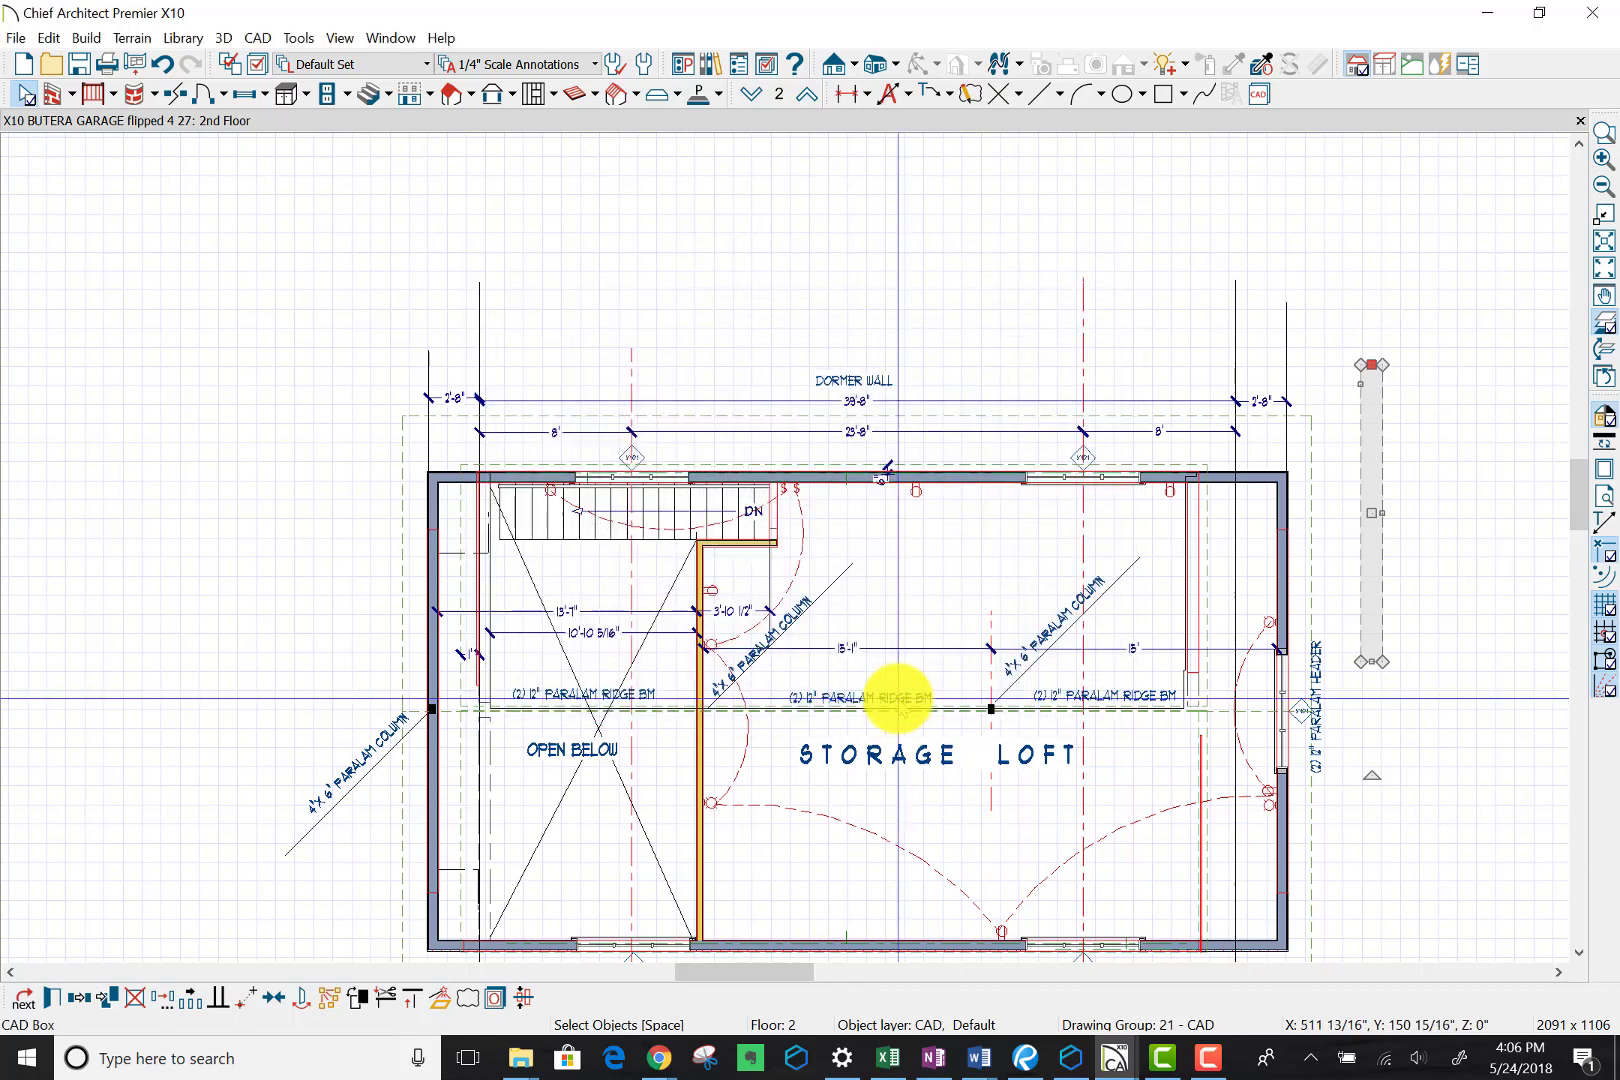
Step: Set the dashed CAD box's width to 5 1/2"
{"action": "left_click", "coordinate": [52, 1001]}
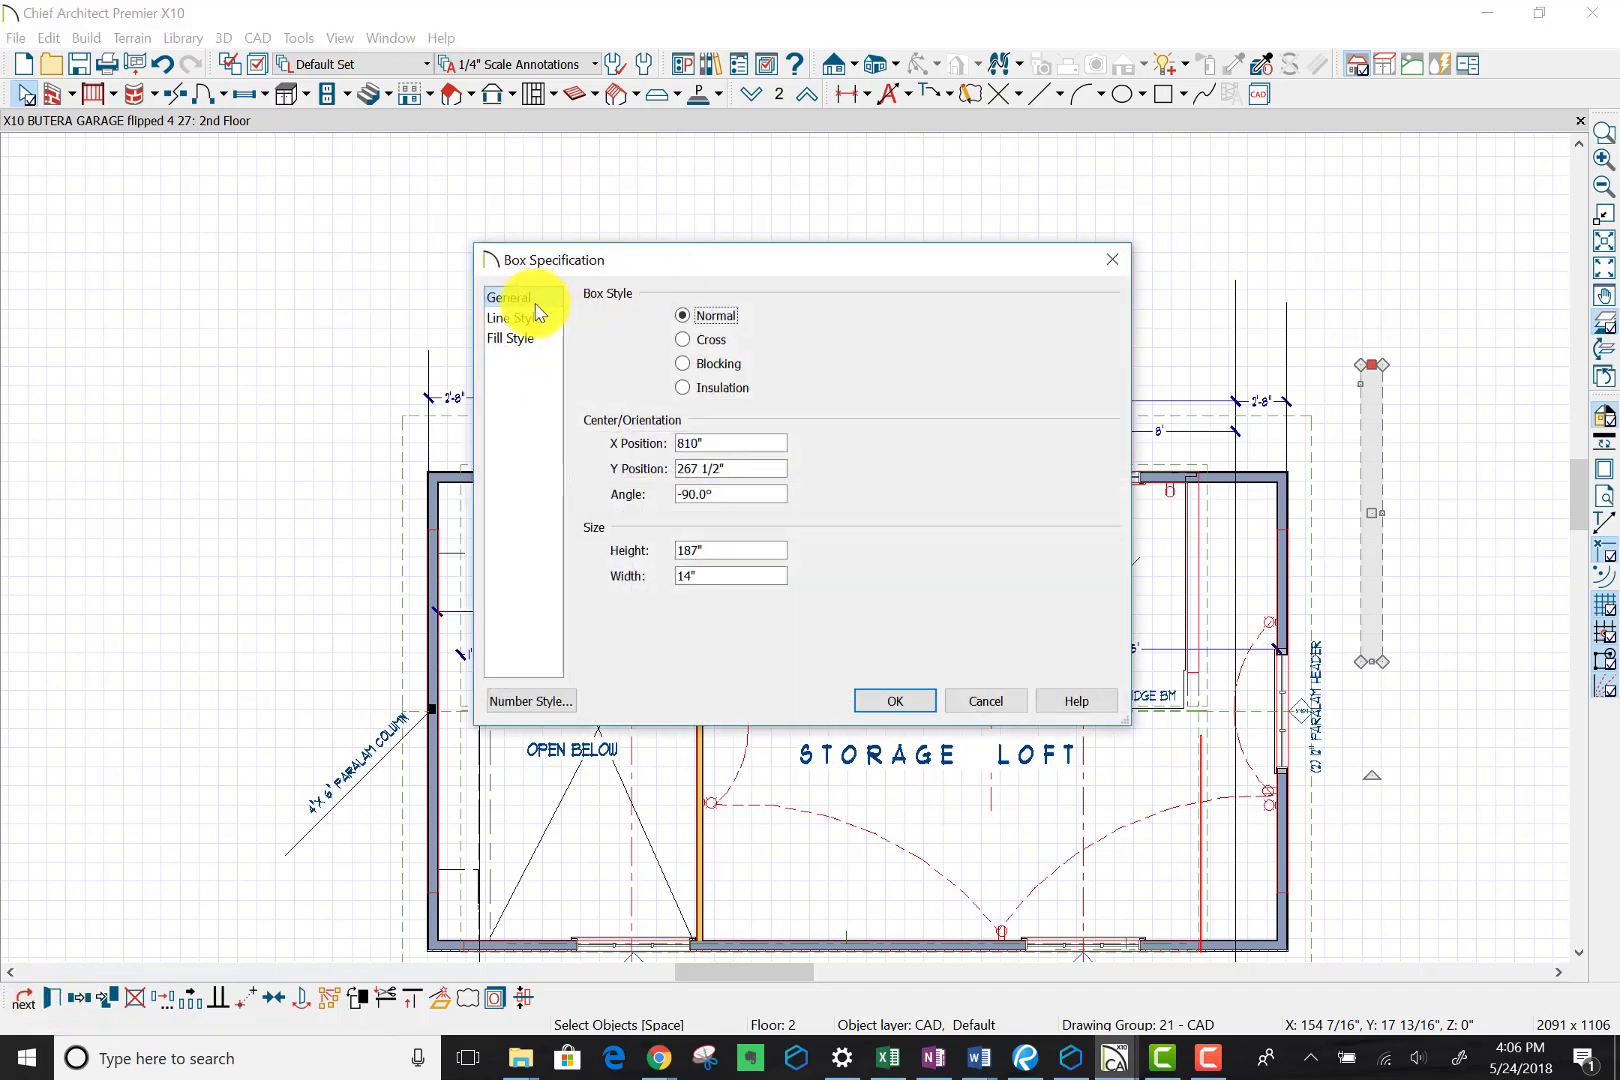
{"action": "left_click", "coordinate": [510, 338]}
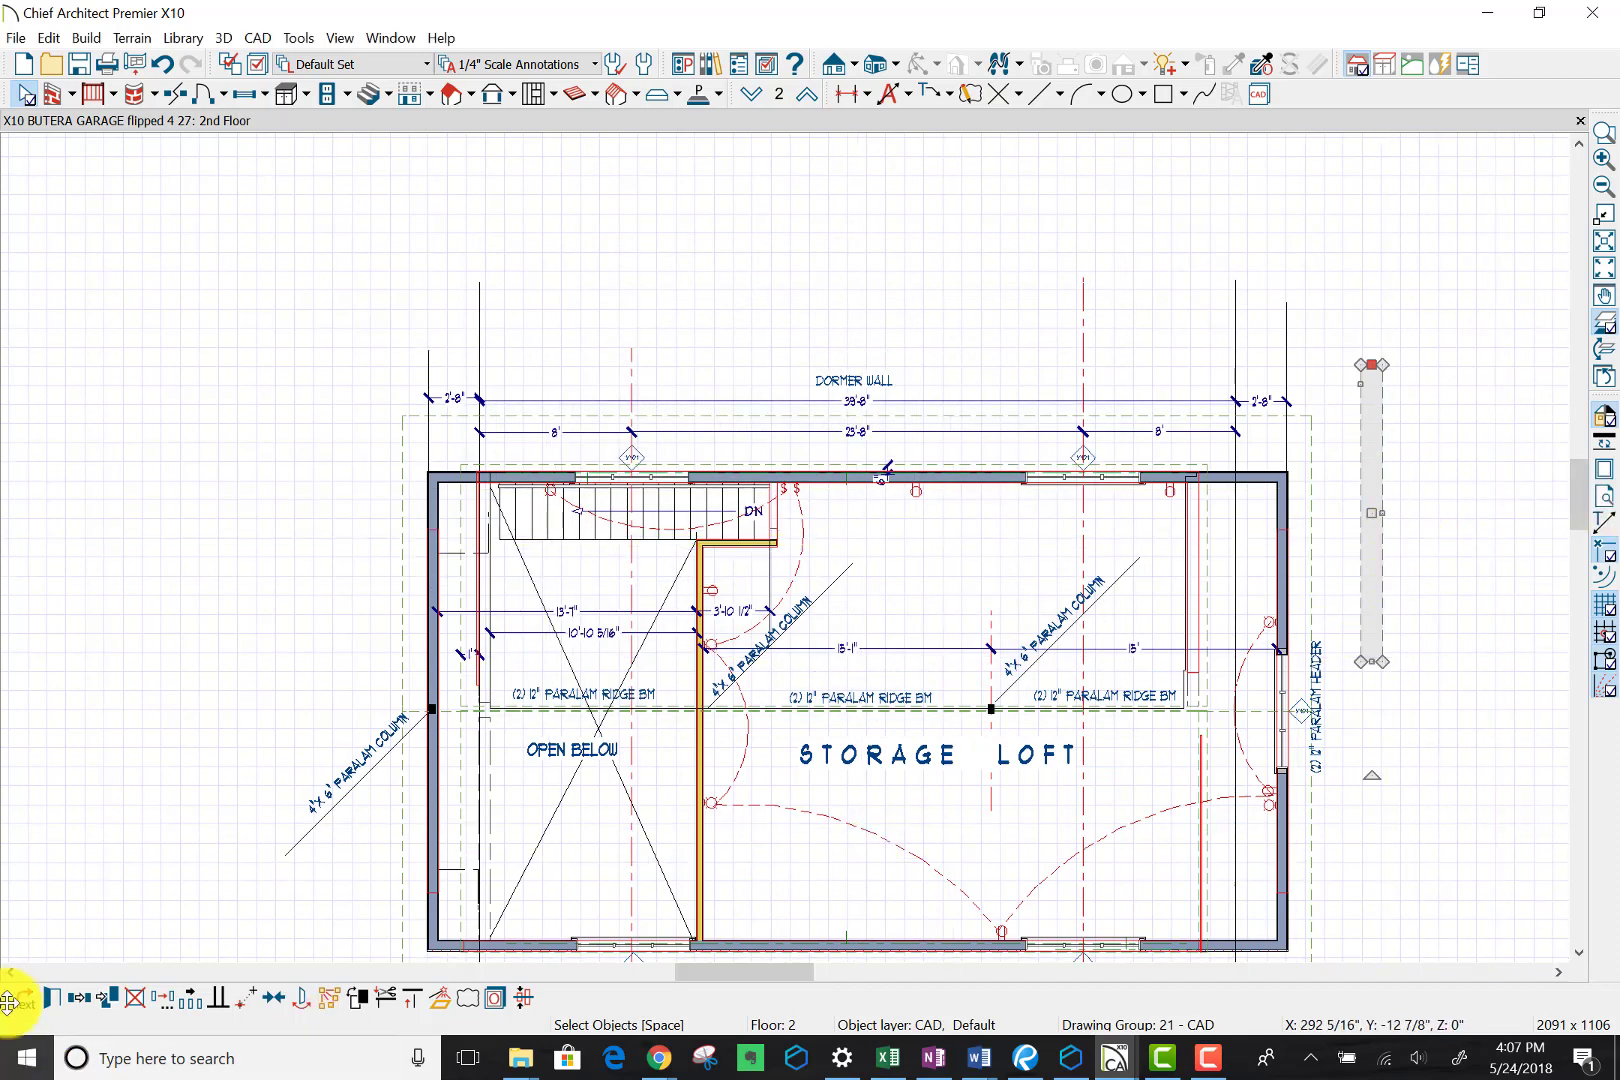
{"action": "left_click", "coordinate": [48, 1005]}
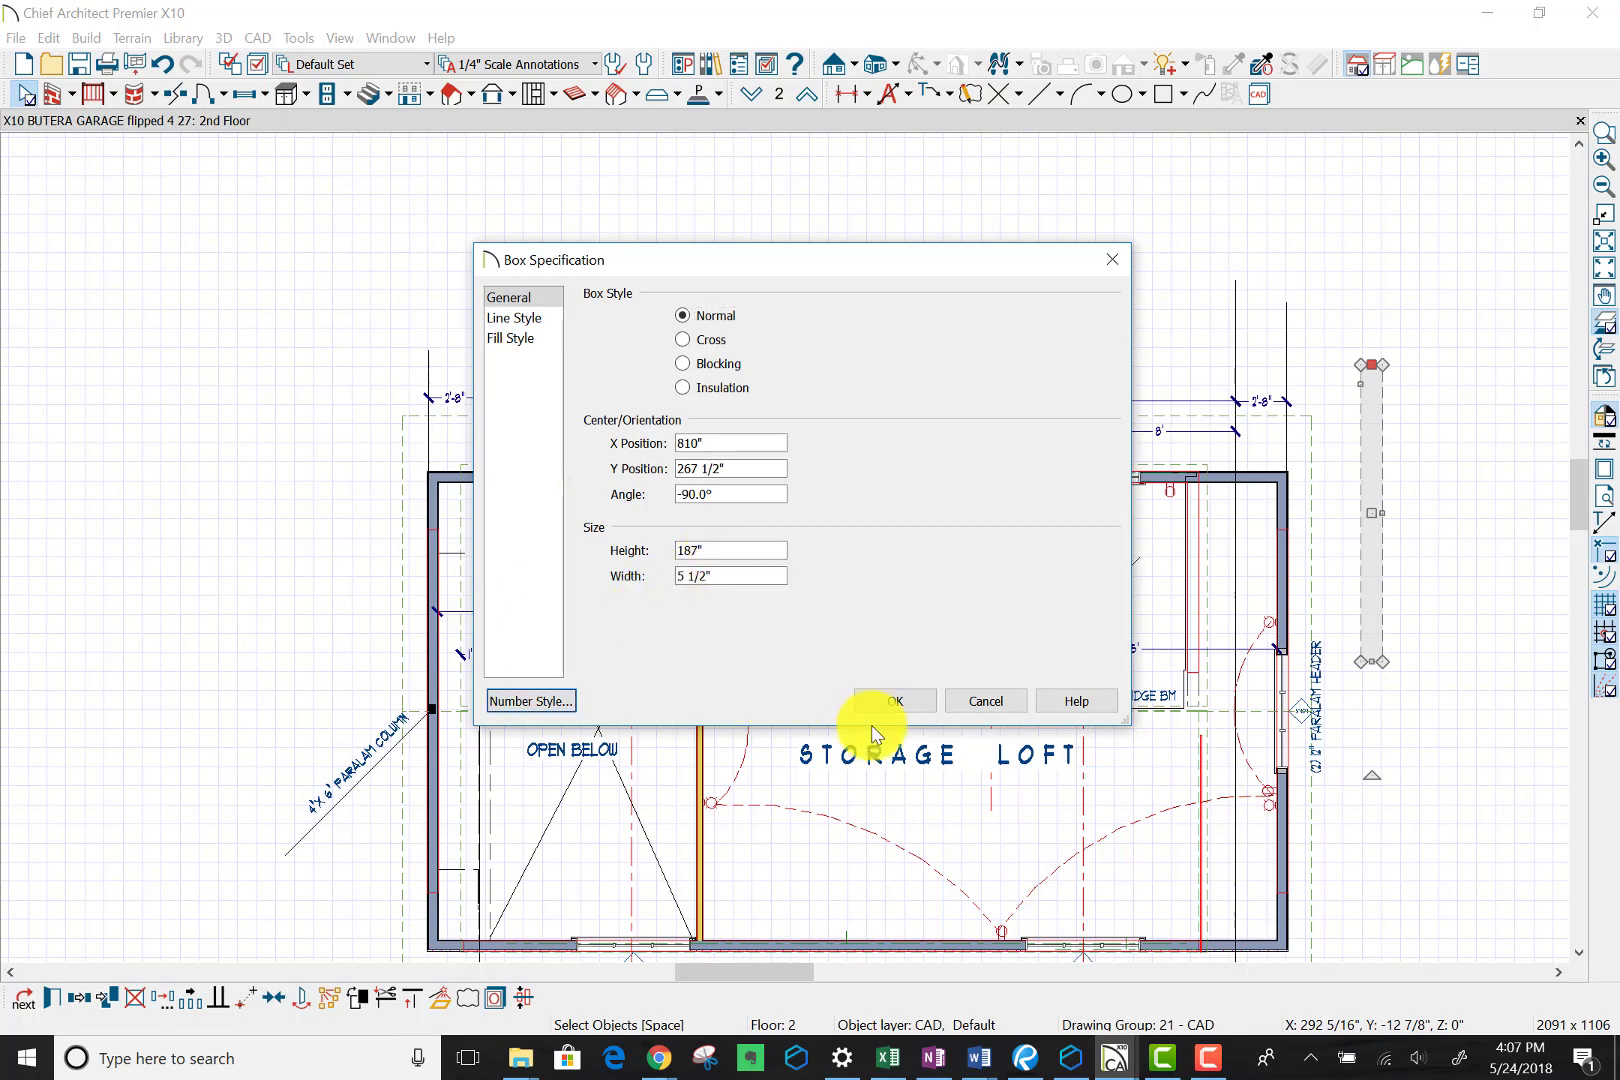
{"action": "left_click", "coordinate": [899, 701]}
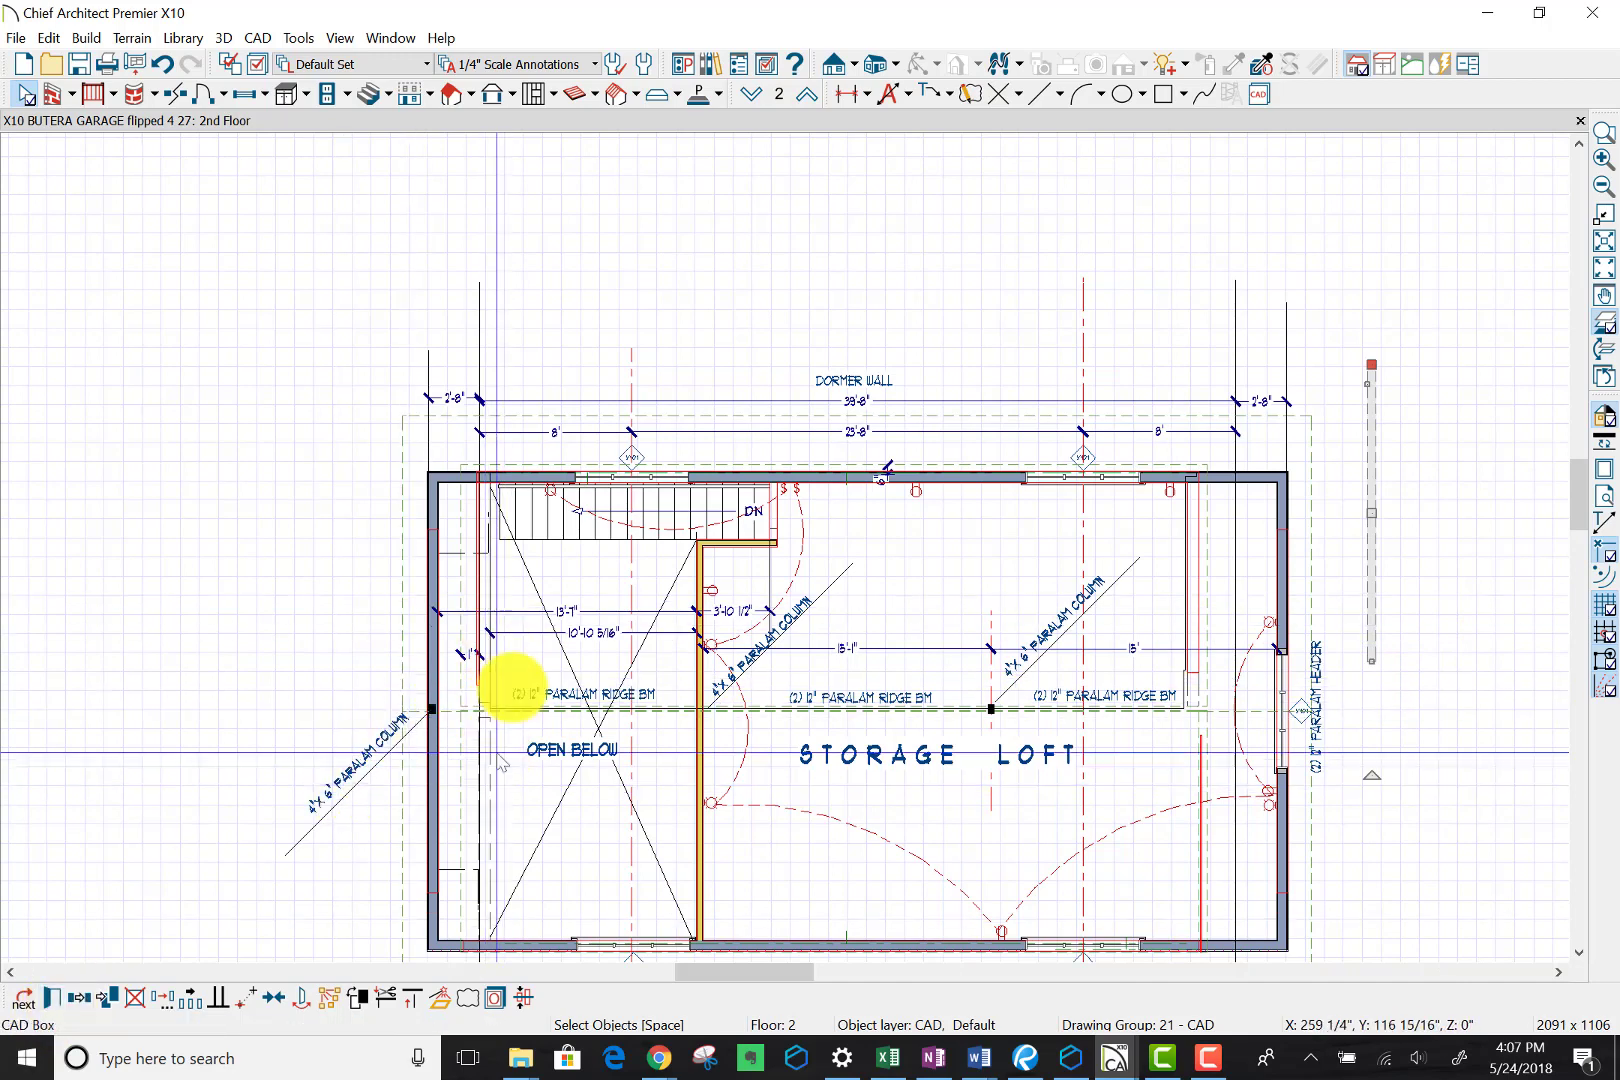
Step: Move the dashed box against the inner side of the storage loft end's reference line and stretch it to the opposite long exterior wall
{"action": "scroll", "coordinate": [1390, 606], "scroll_direction": "up", "scroll_amount": 1}
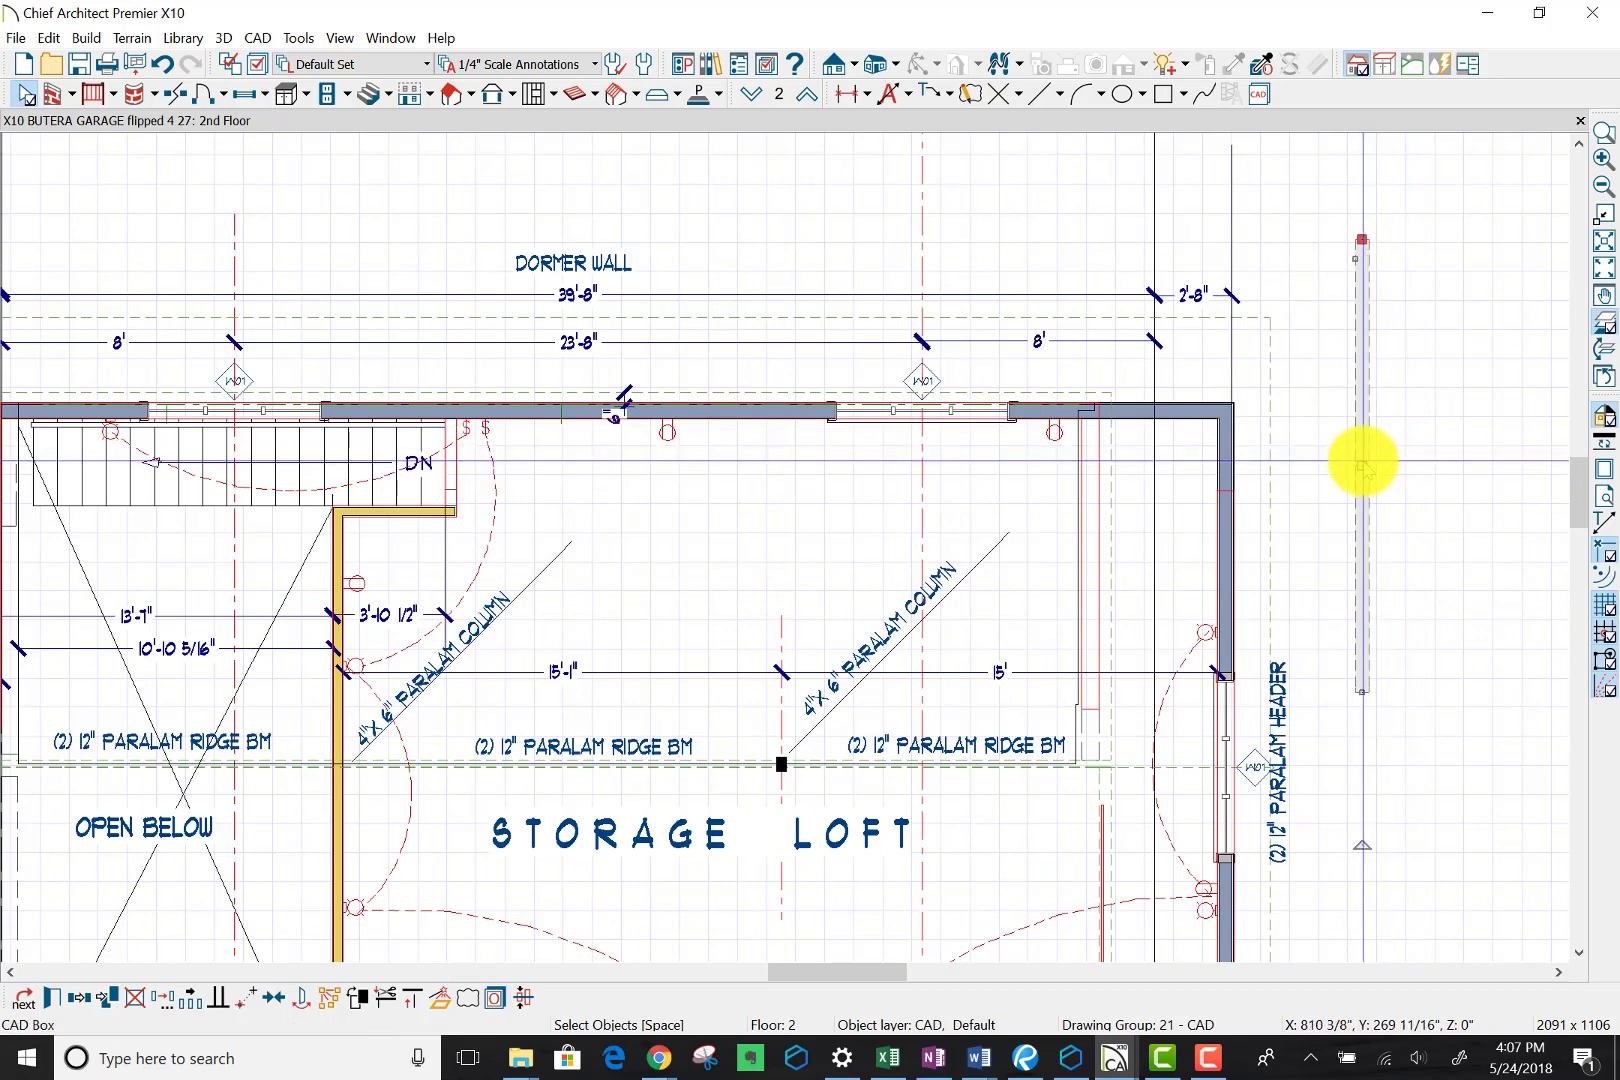
{"action": "left_click_drag", "start_coordinate": [1360, 464], "coordinate": [1144, 641]}
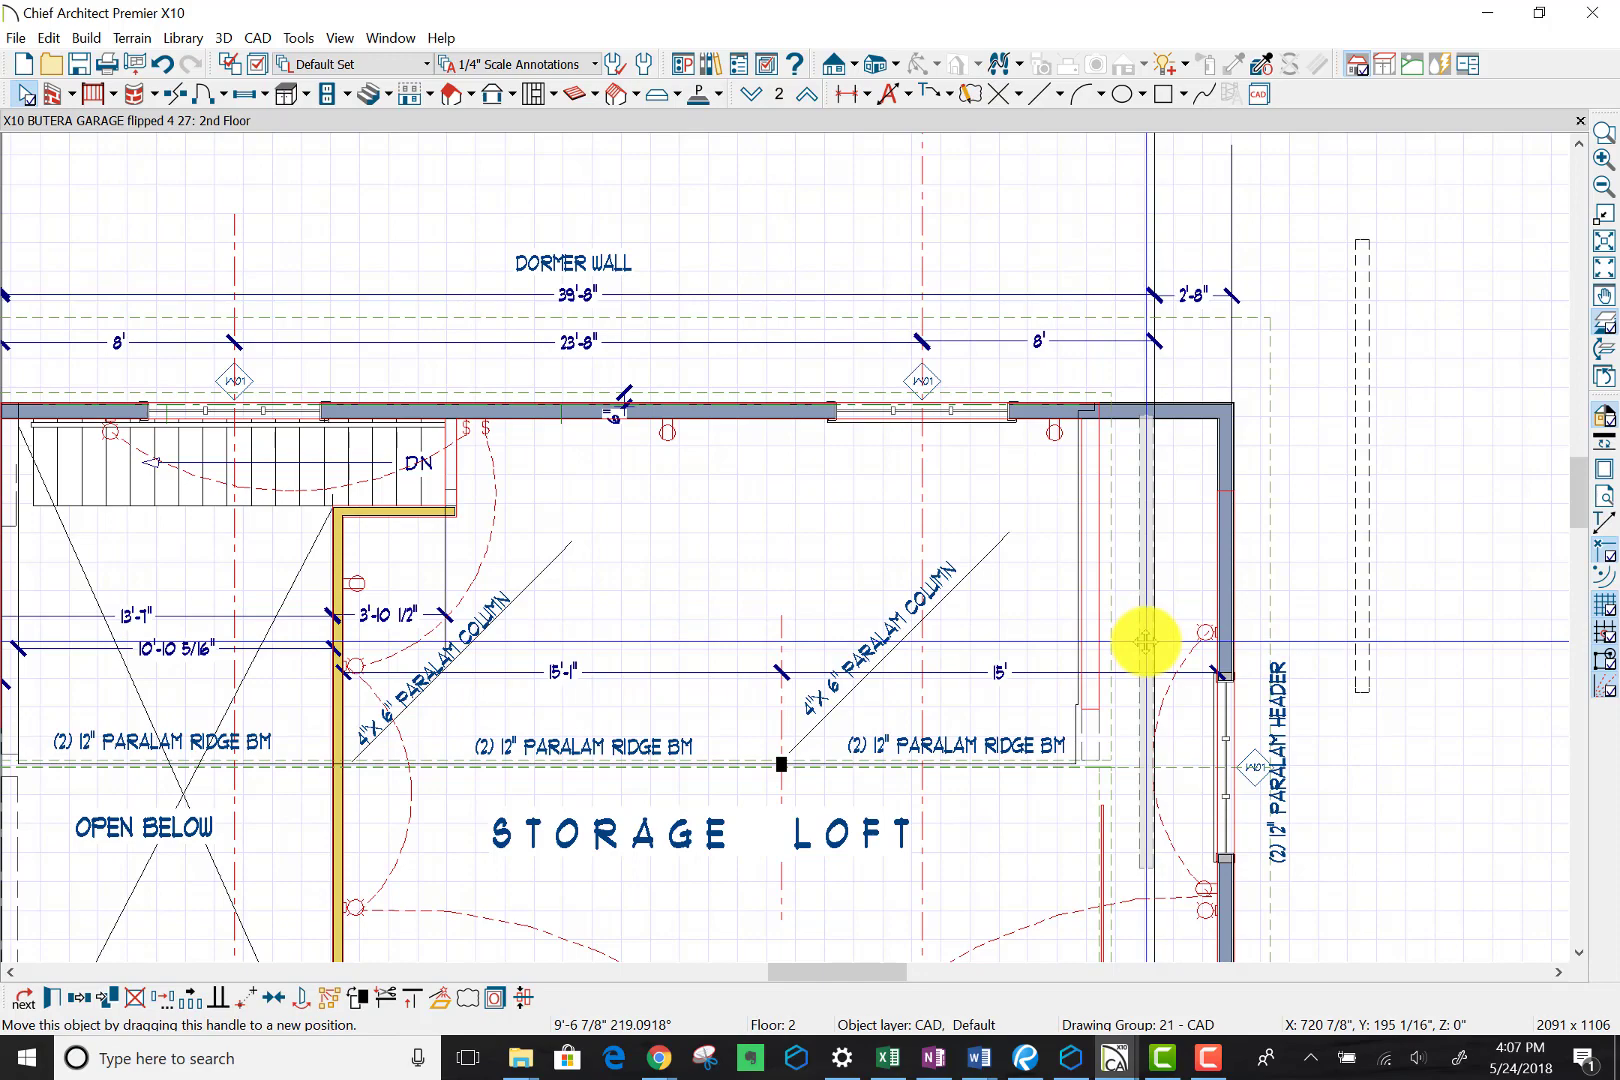
{"action": "scroll", "coordinate": [1439, 438], "scroll_direction": "down", "scroll_amount": 2}
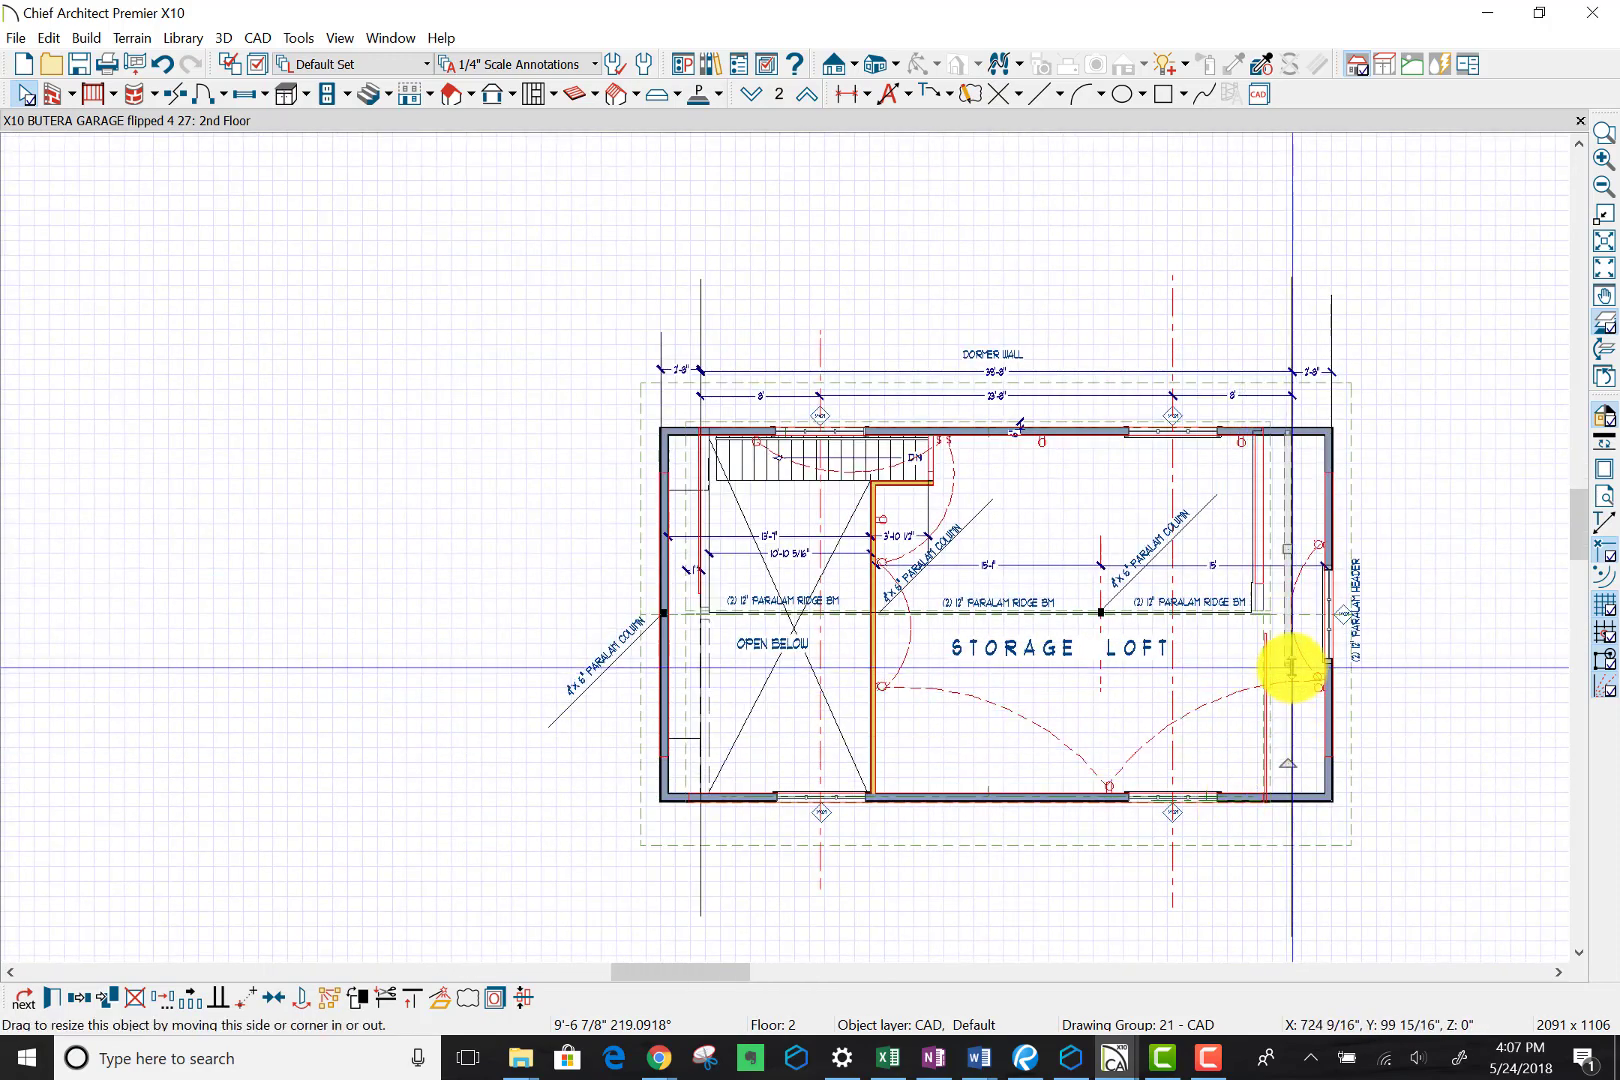
{"action": "left_click_drag", "start_coordinate": [1290, 667], "coordinate": [1291, 785]}
{"action": "left_click", "coordinate": [1425, 565]}
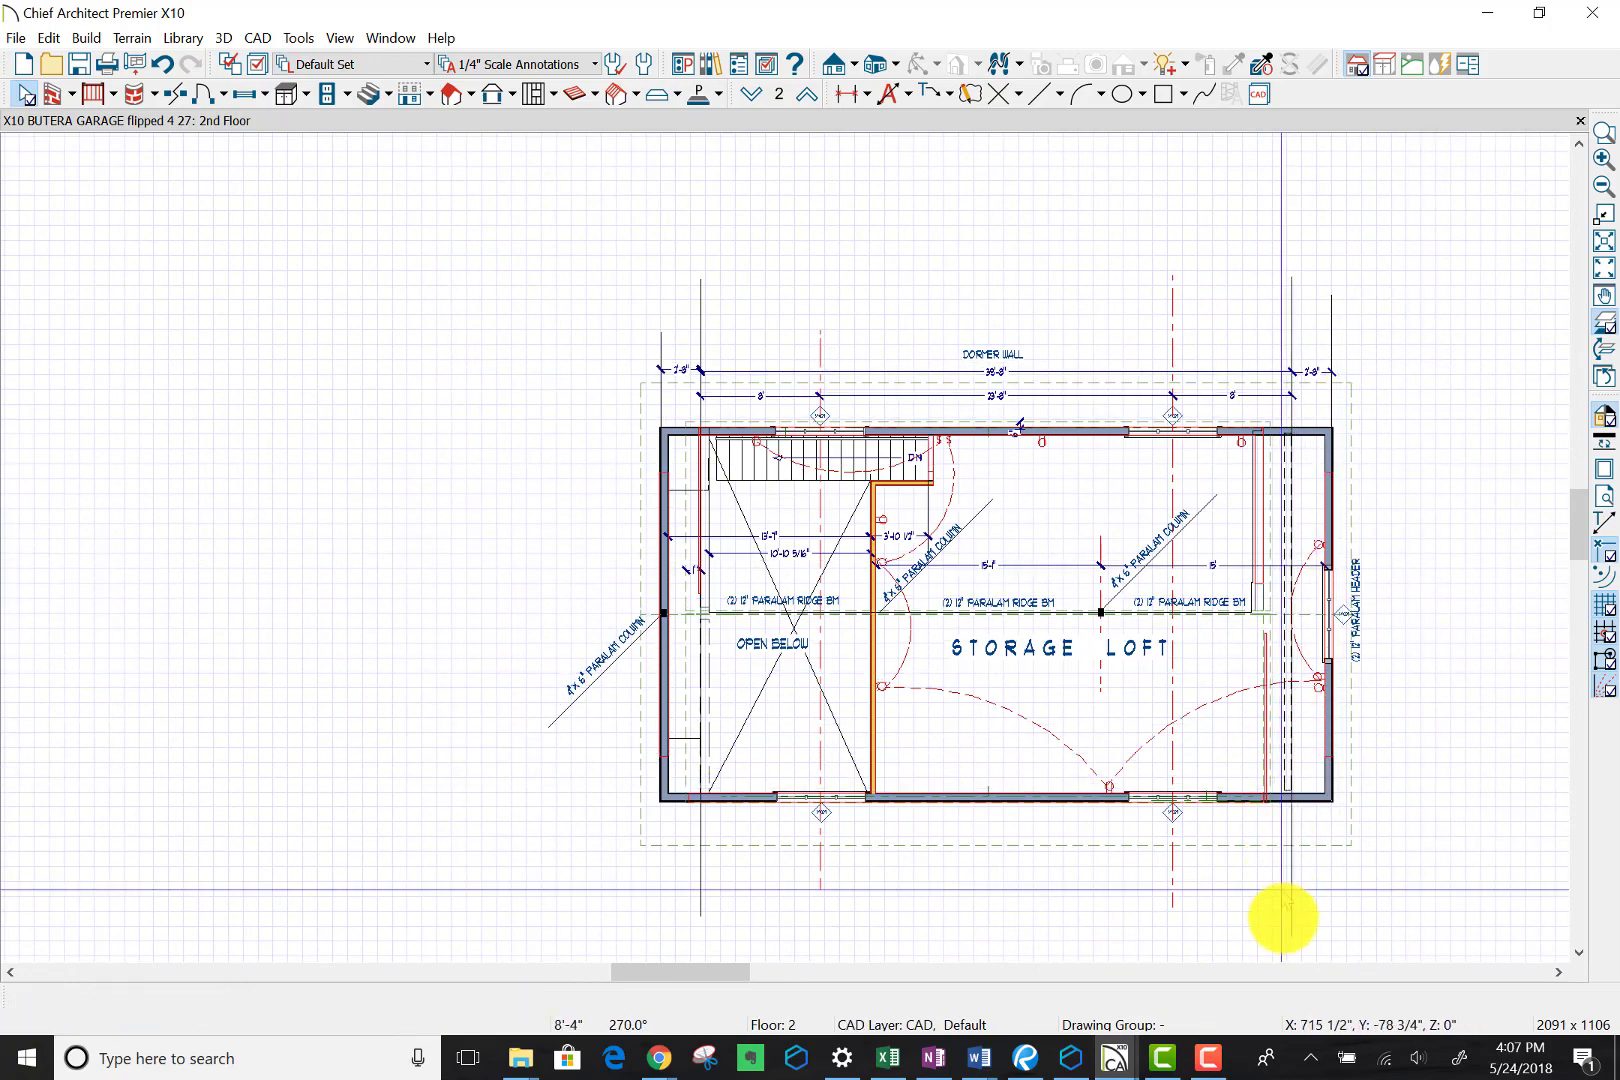
Step: Extend the dormer roof plane over the STORAGE LOFT label past the reference line and dashed wall box at its loft end
{"action": "scroll", "coordinate": [1283, 918], "scroll_direction": "up", "scroll_amount": 2}
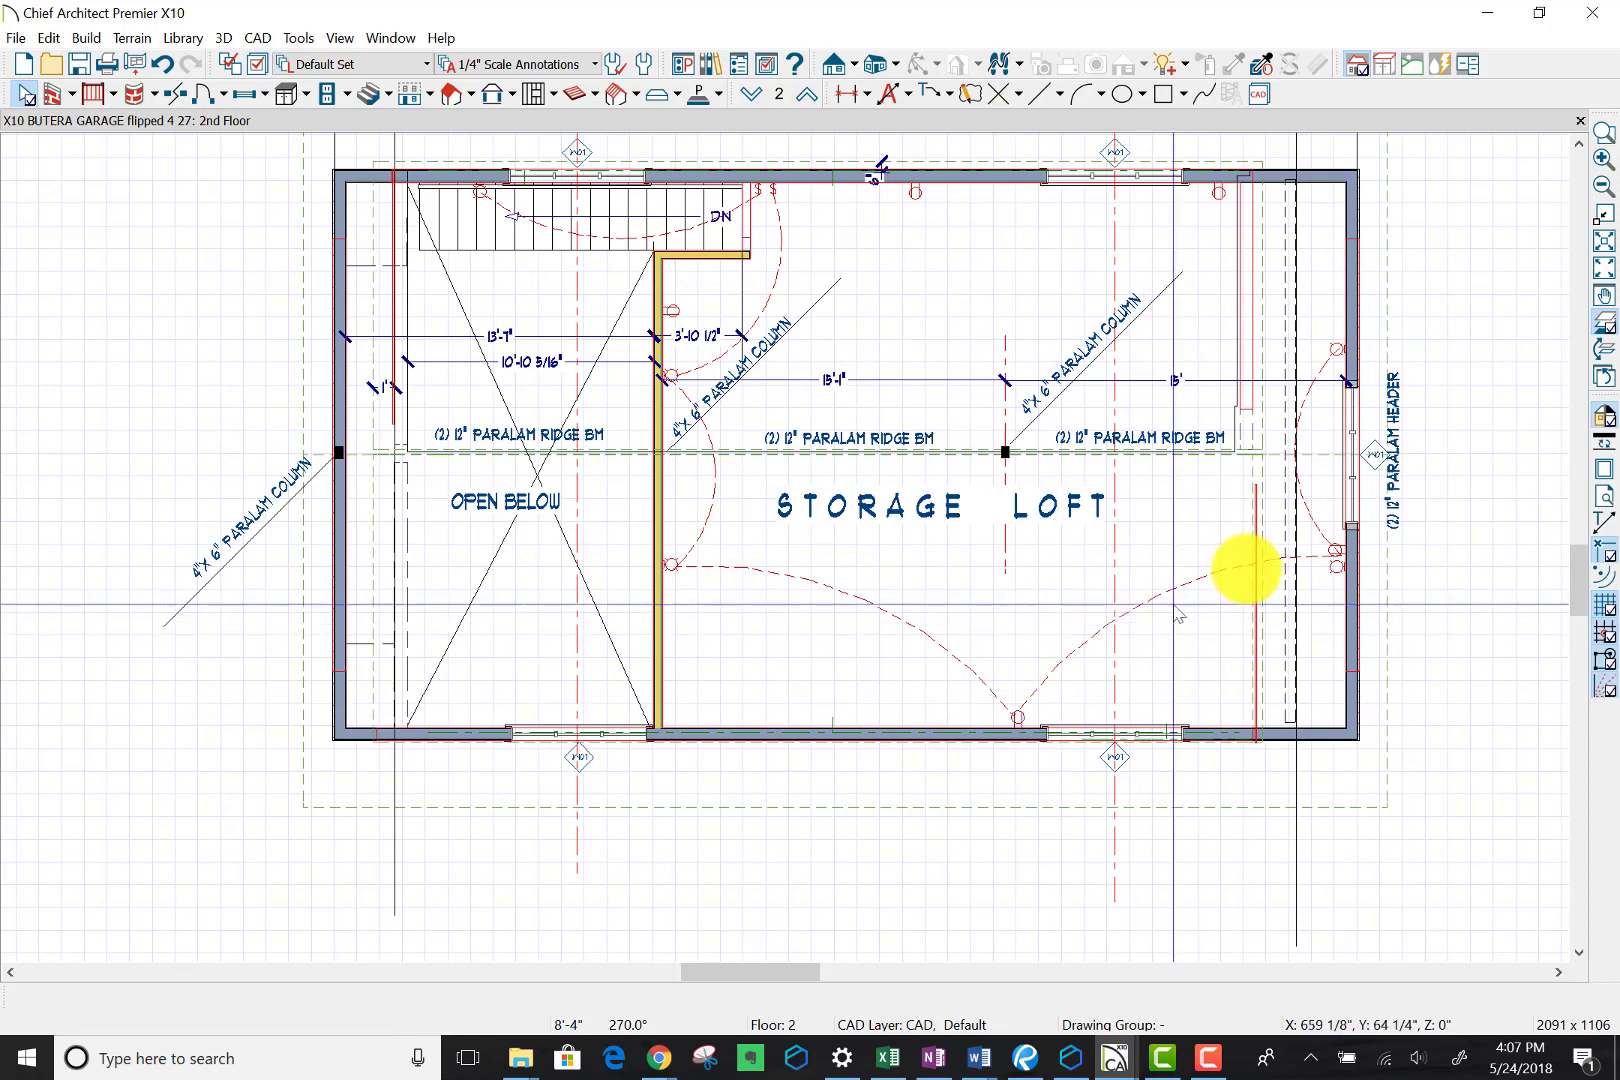
{"action": "left_click", "coordinate": [1262, 548]}
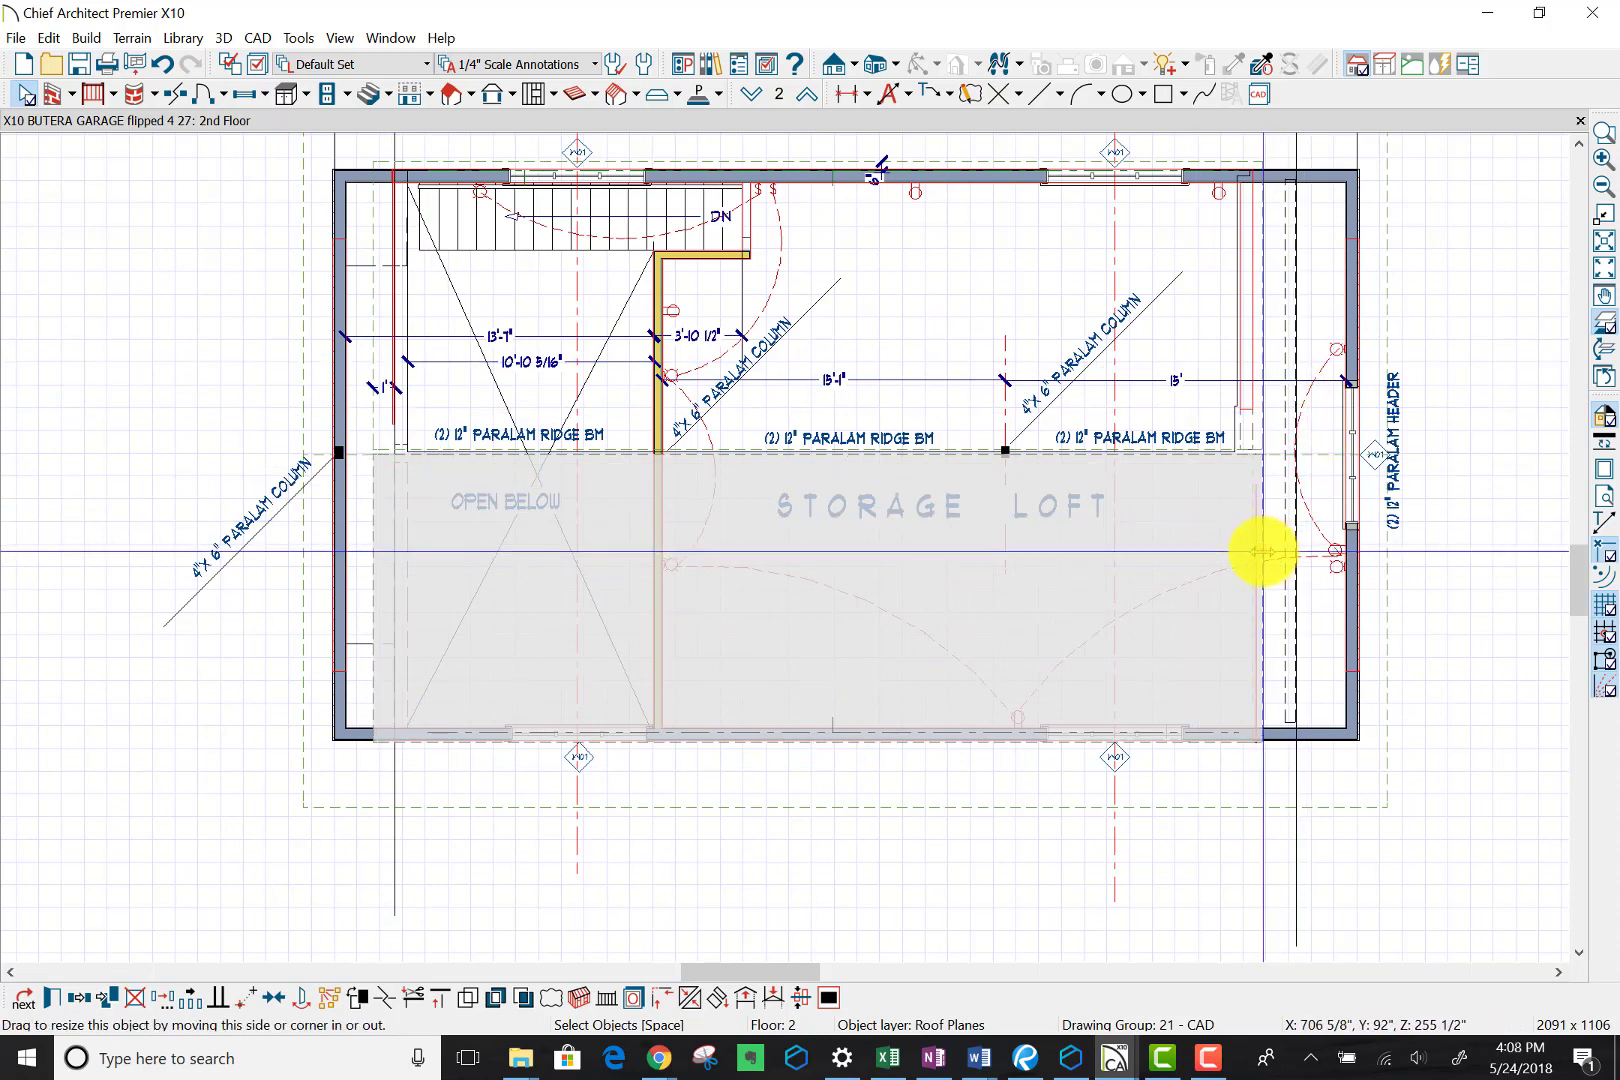
{"action": "left_click_drag", "start_coordinate": [1263, 551], "coordinate": [1321, 543]}
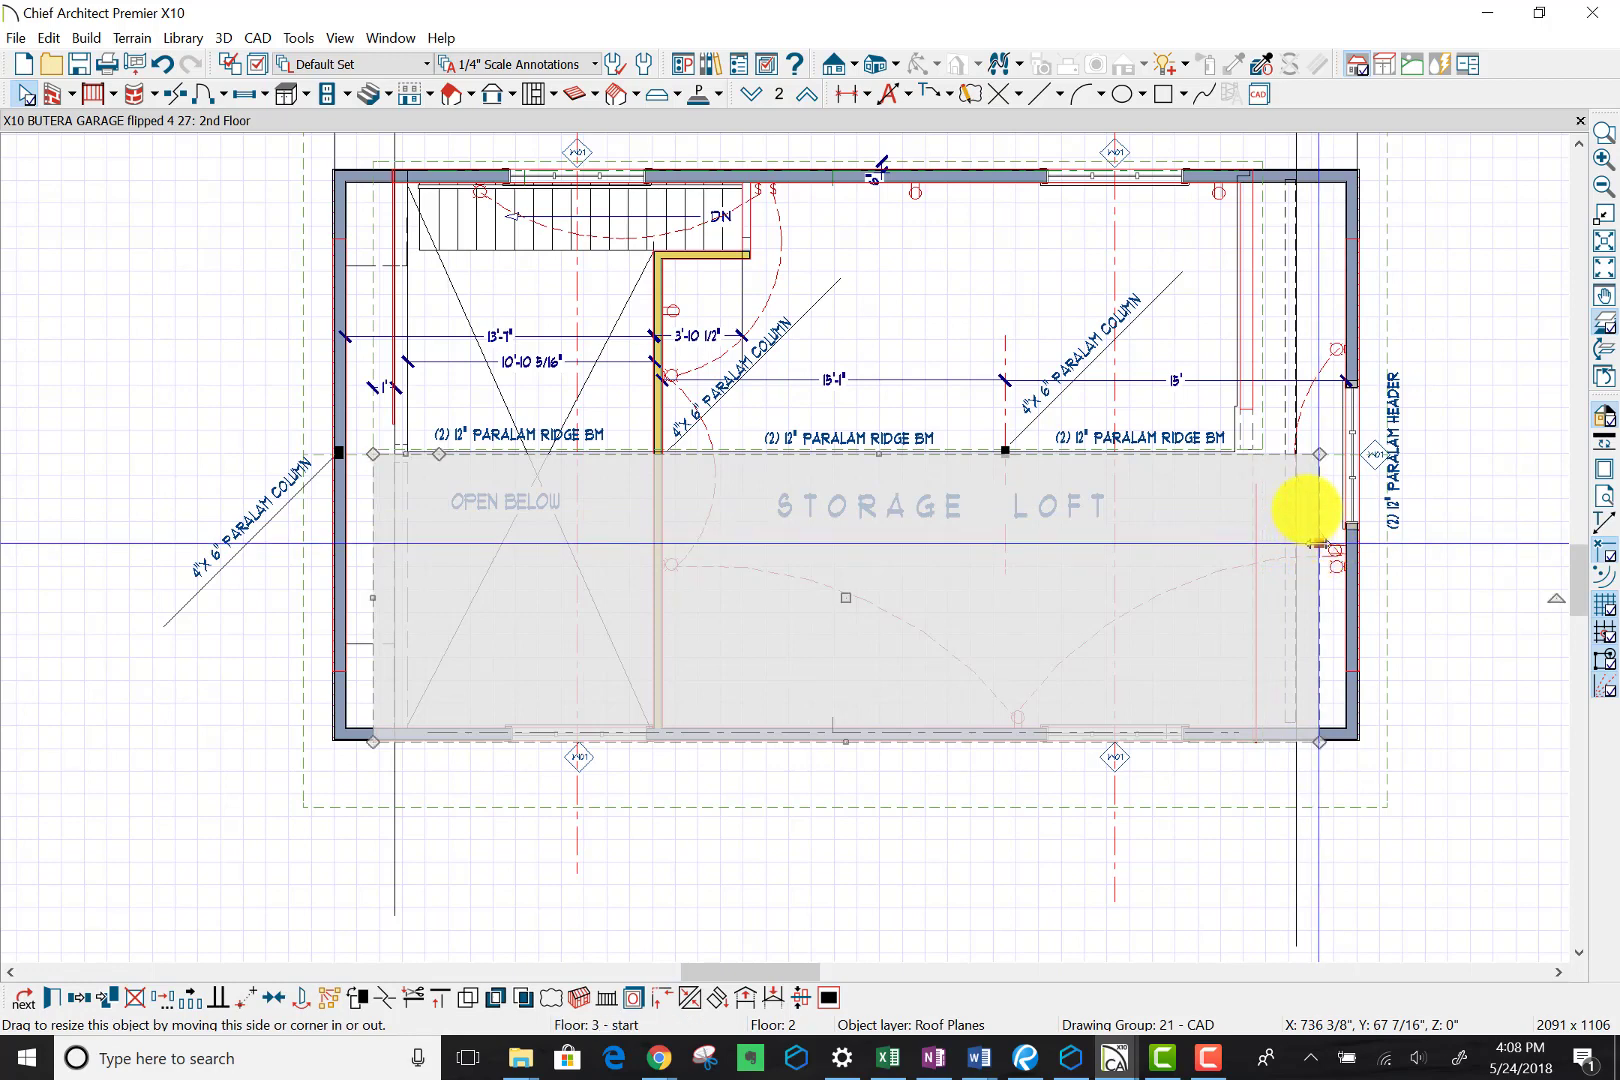
Step: Draw a CAD line about 3'-10" long along the extended roof plane's end edge, crossing the ridge
{"action": "scroll", "coordinate": [1318, 543], "scroll_direction": "up", "scroll_amount": 3}
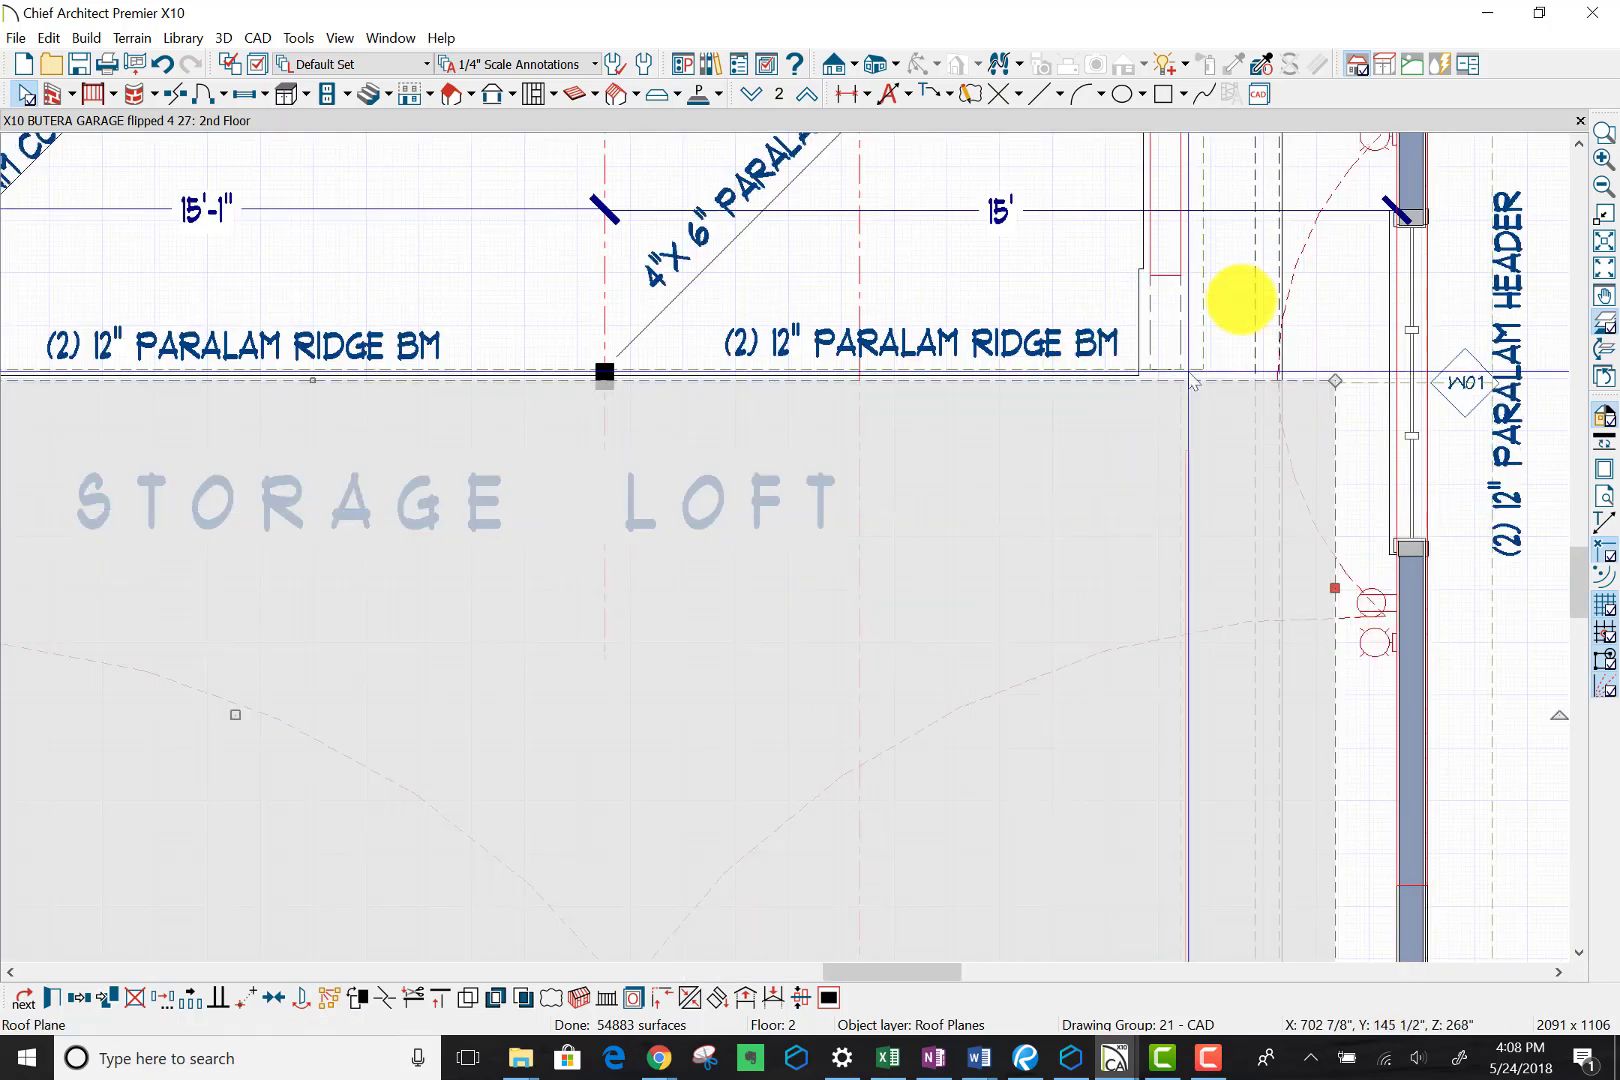
{"action": "mouse_move", "coordinate": [1190, 378]}
{"action": "left_mouse_down"}
{"action": "mouse_move", "coordinate": [1309, 314]}
{"action": "mouse_move", "coordinate": [1320, 283]}
{"action": "left_mouse_up"}
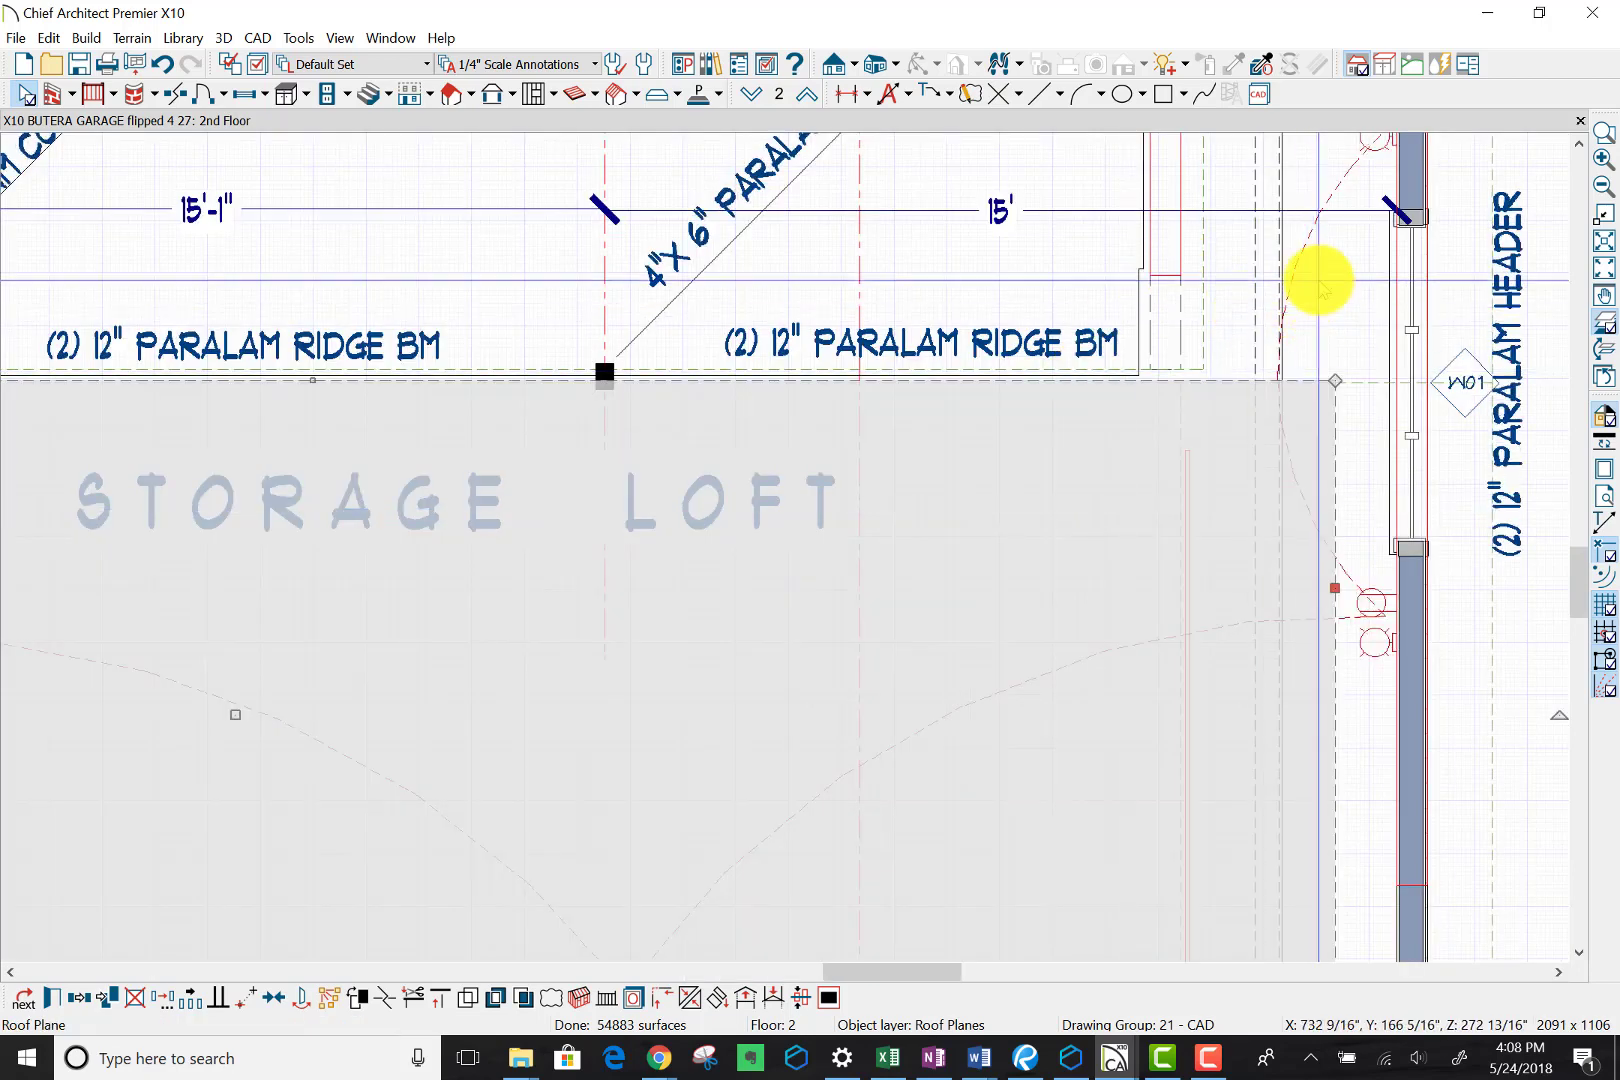
{"action": "left_click", "coordinate": [1050, 102]}
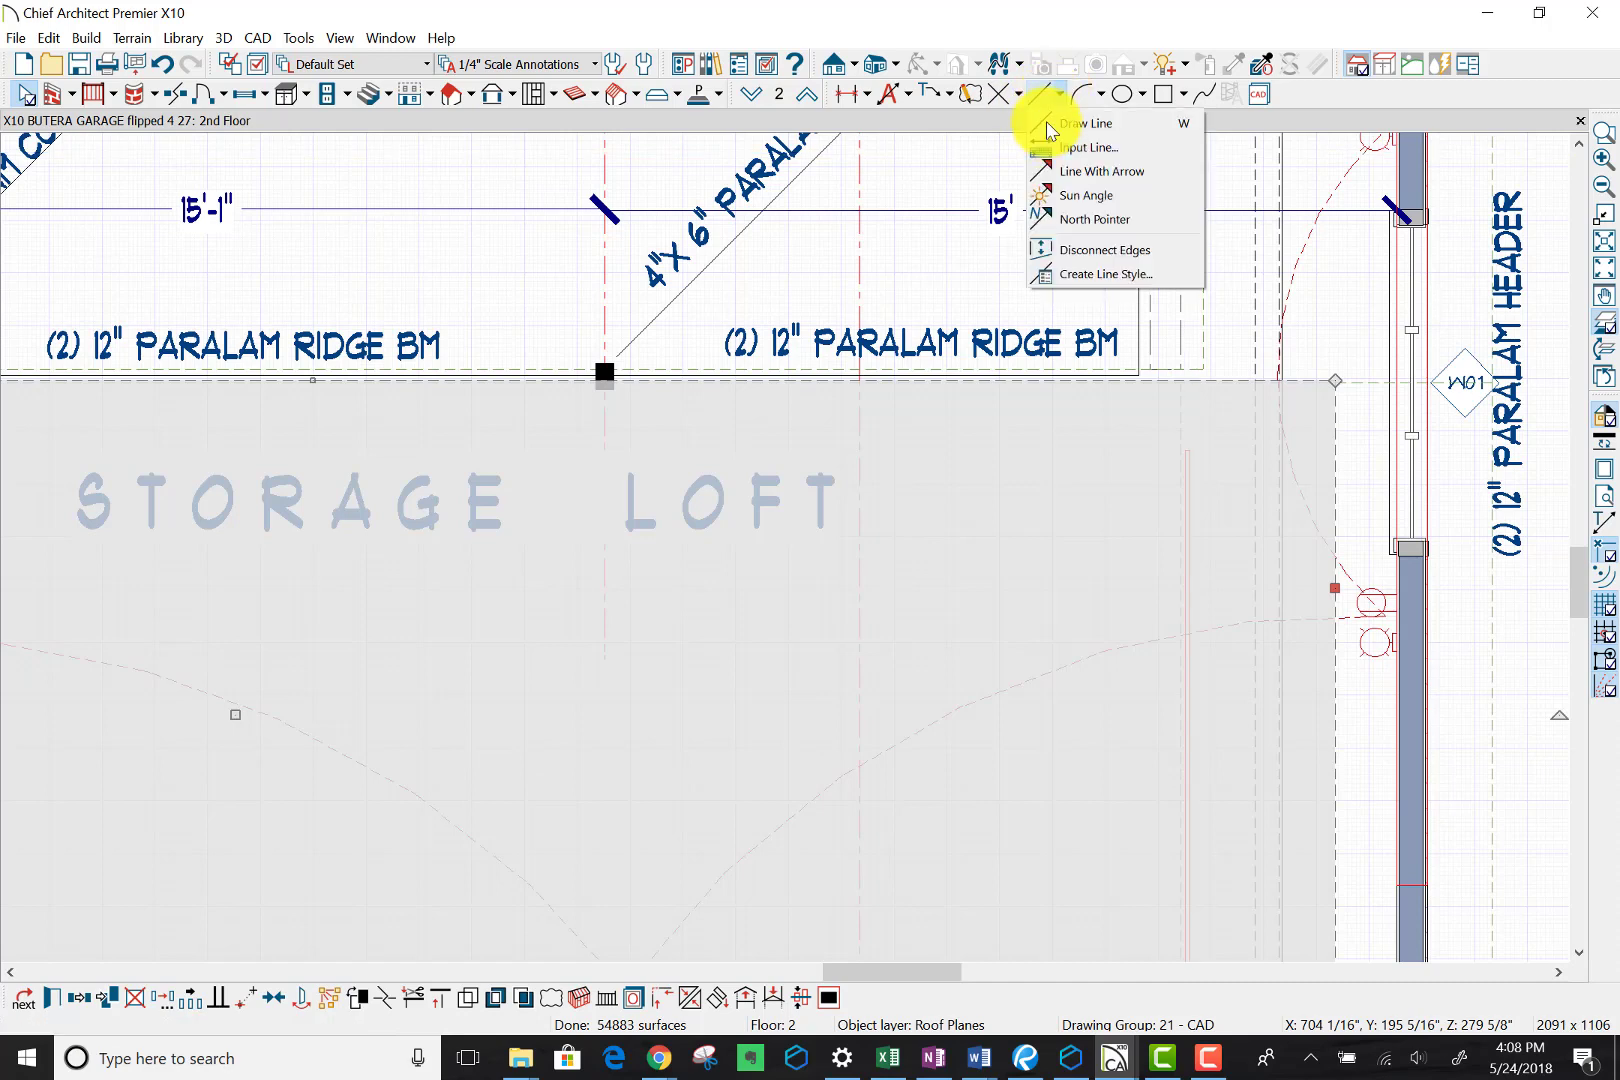
{"action": "left_click", "coordinate": [1132, 206]}
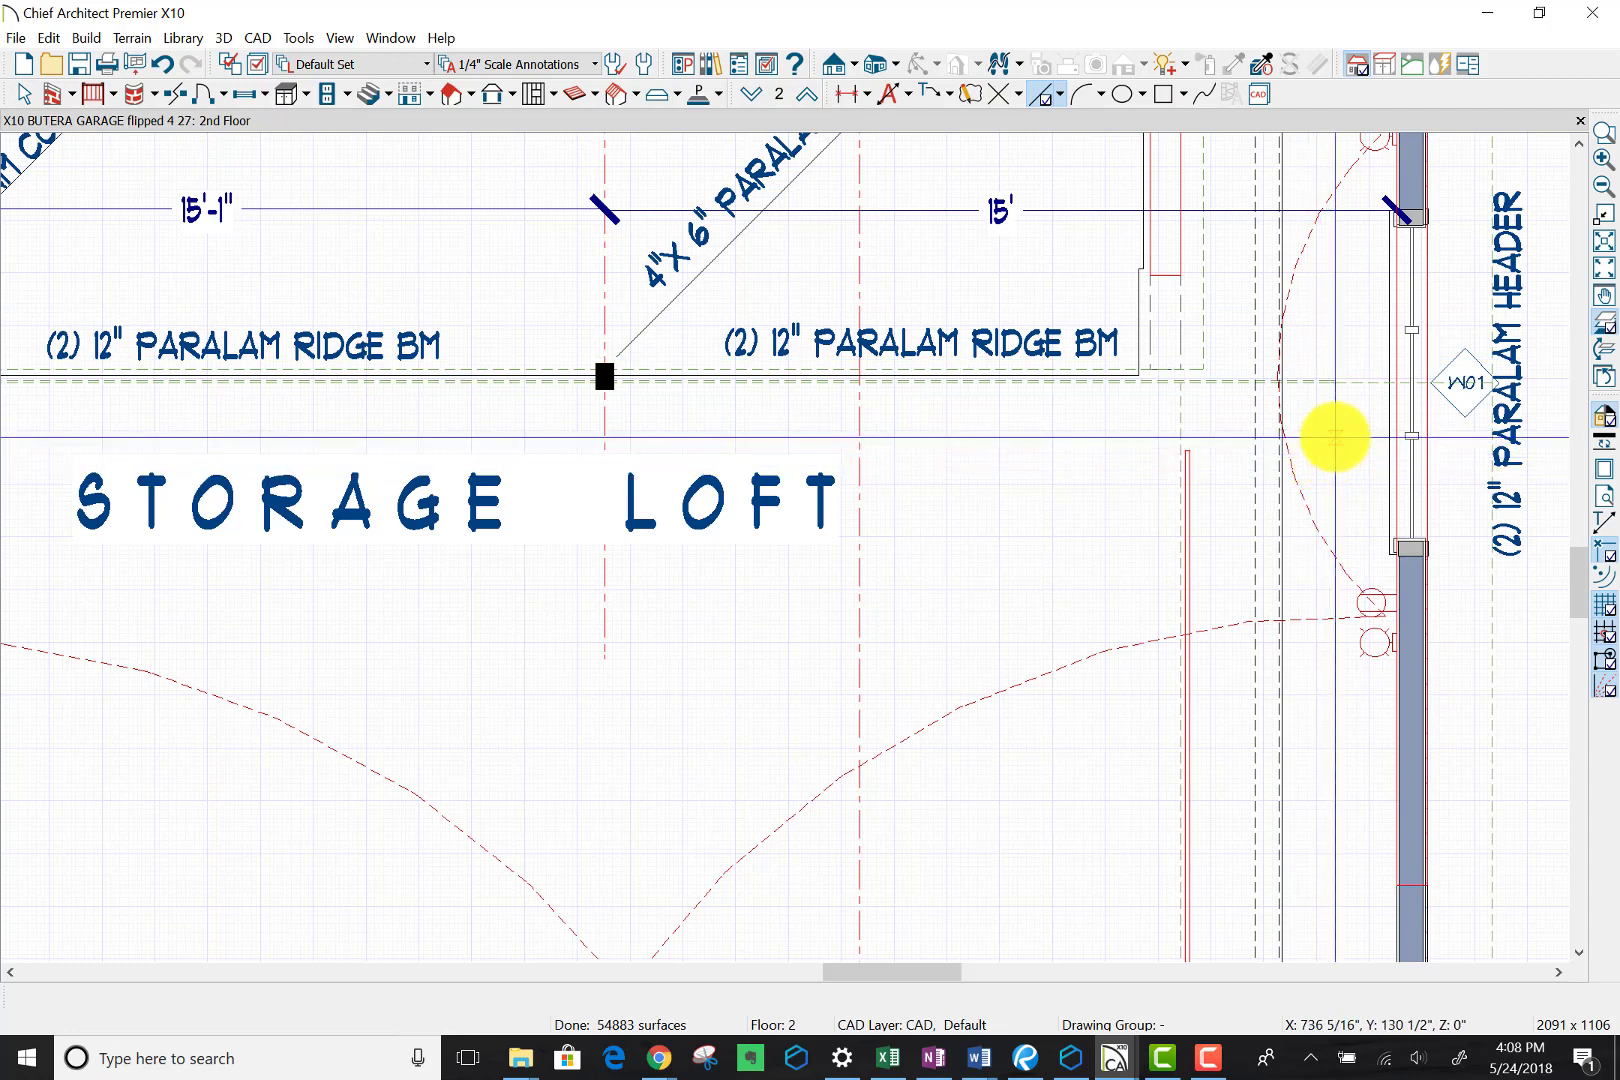
{"action": "left_click_drag", "start_coordinate": [1337, 438], "coordinate": [1338, 235]}
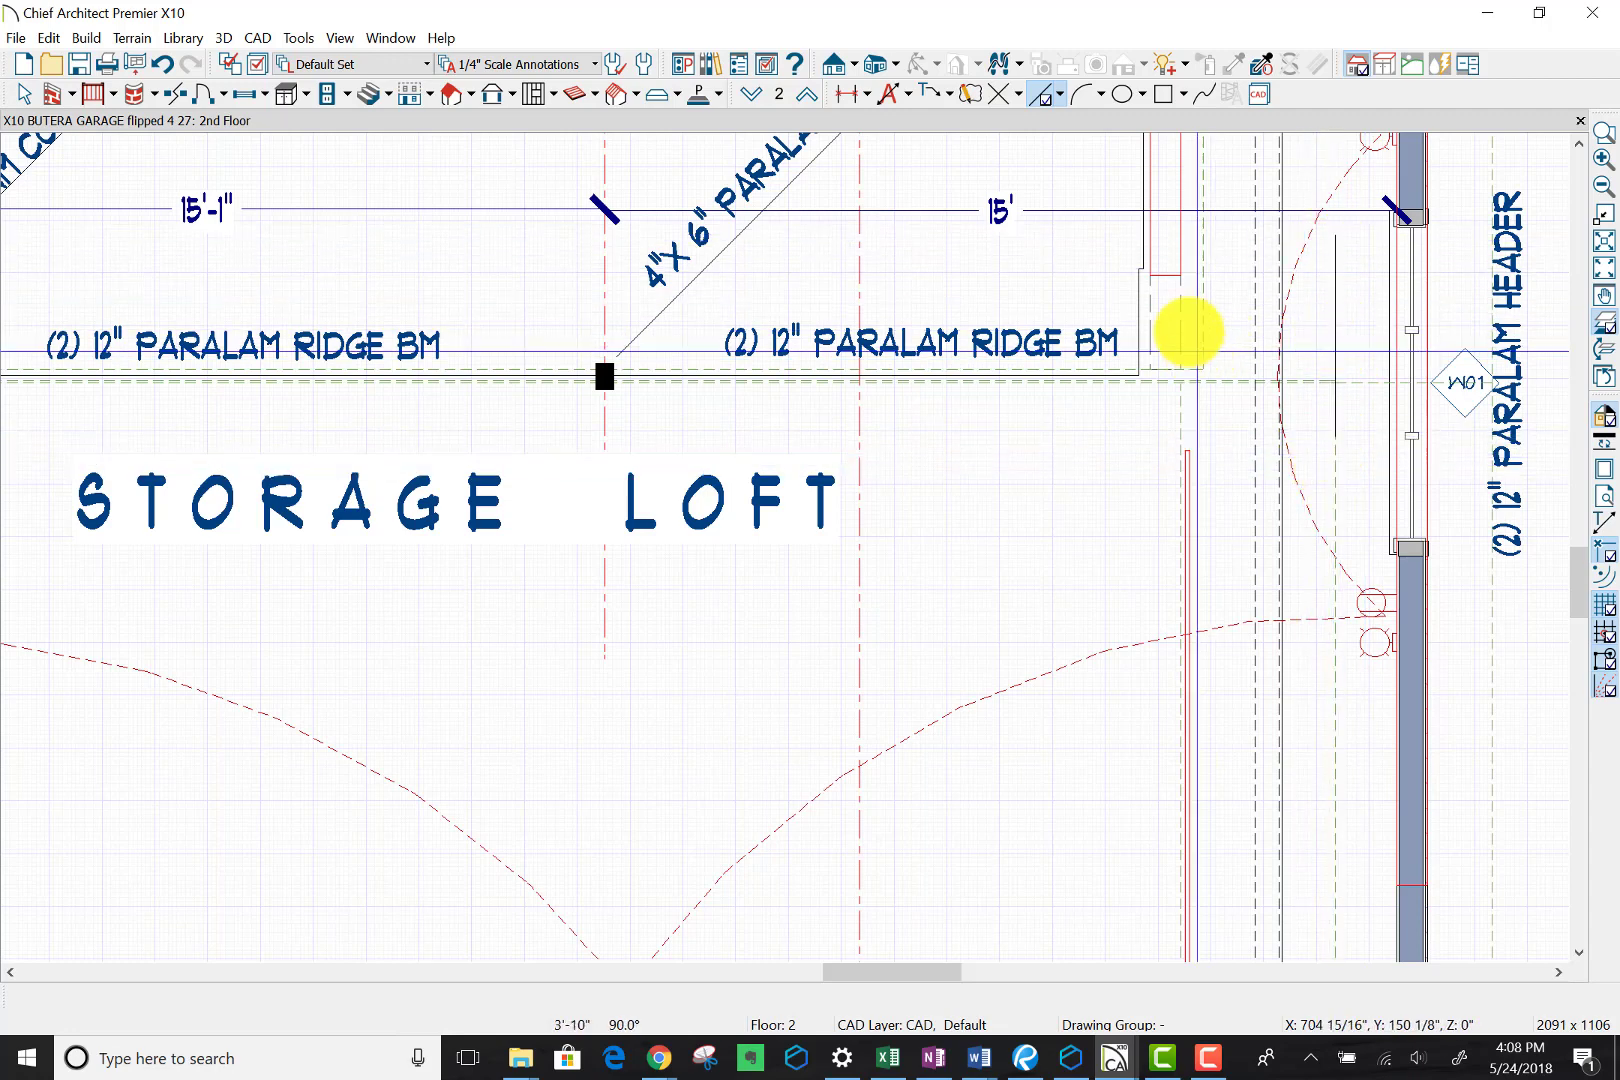
Step: Add an end-to-end dimension from the short CAD line at the roof edge to the storage loft end's reference line
{"action": "left_click", "coordinate": [867, 100]}
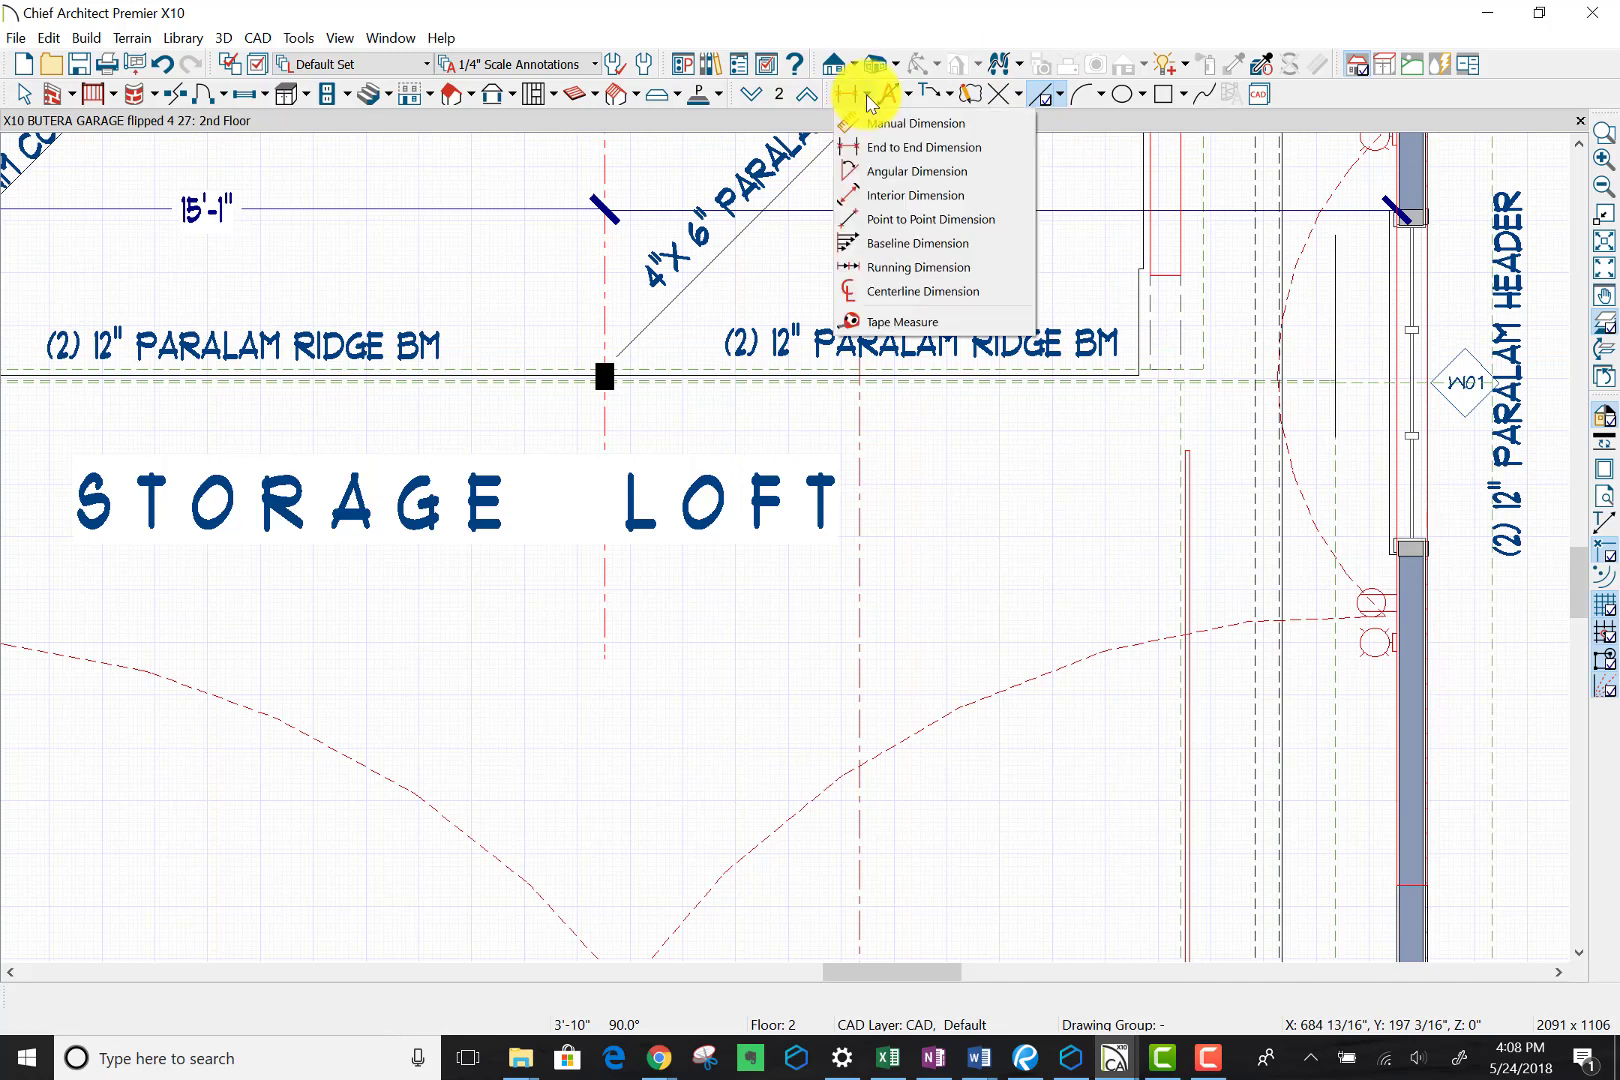
{"action": "left_click", "coordinate": [882, 141]}
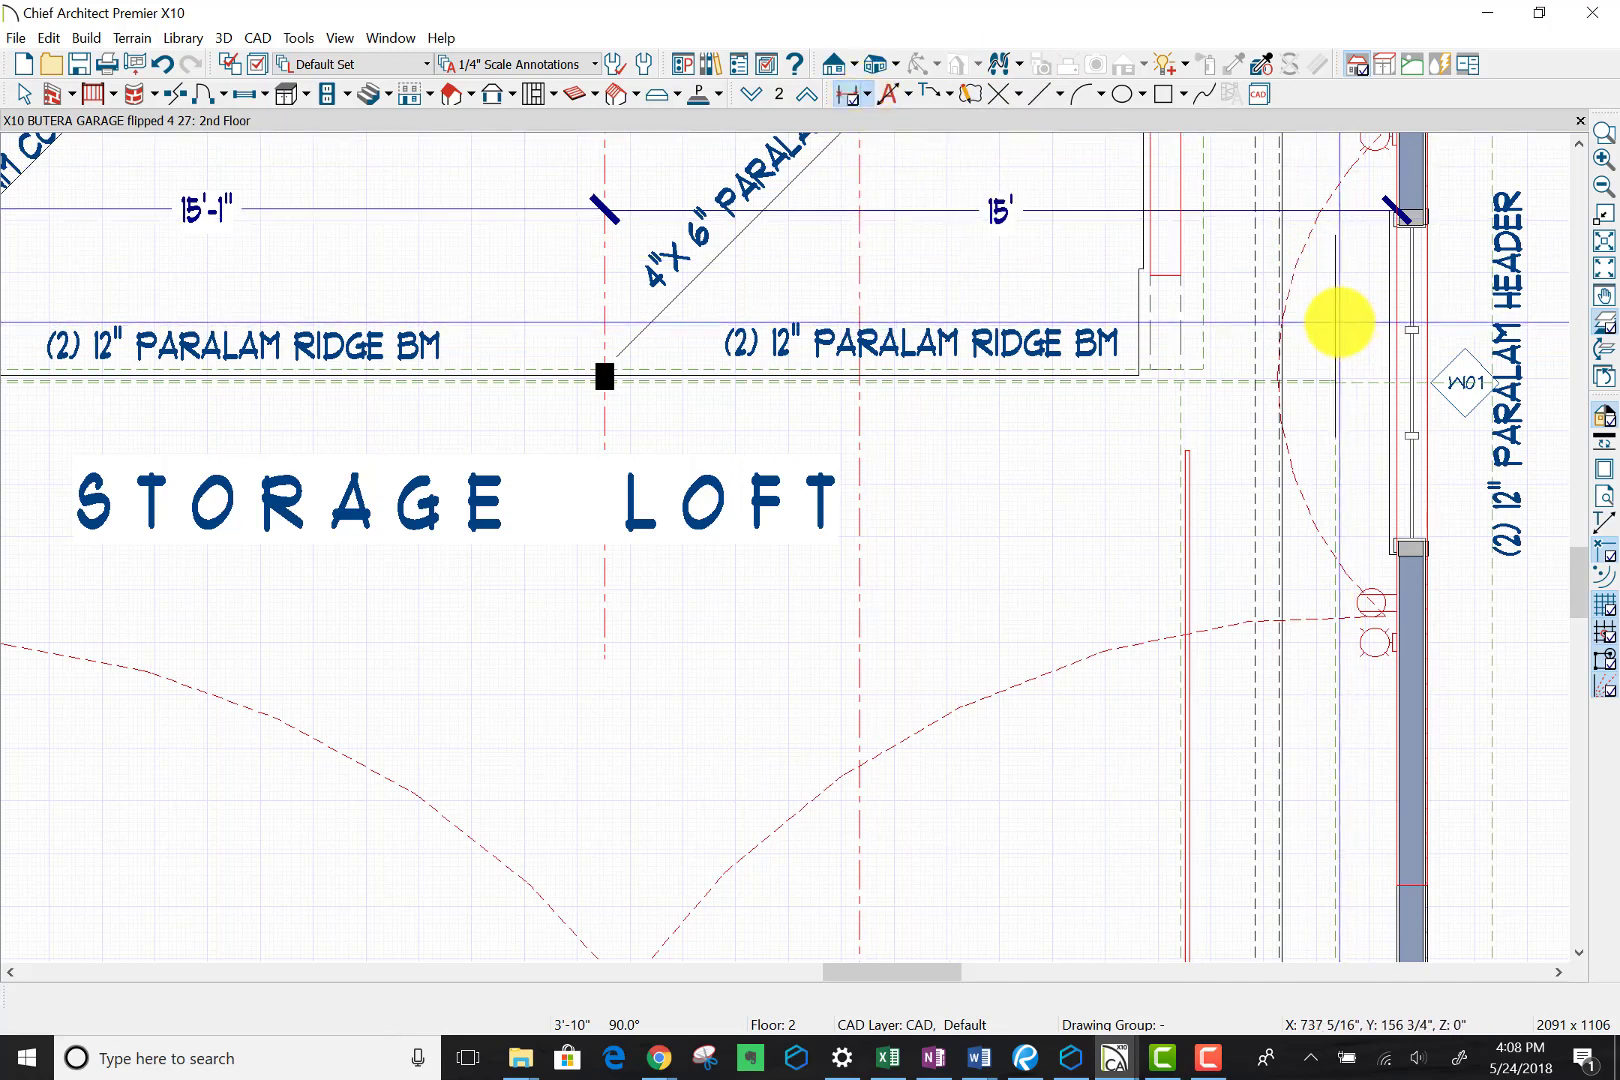
{"action": "left_click_drag", "start_coordinate": [1335, 321], "coordinate": [1278, 318]}
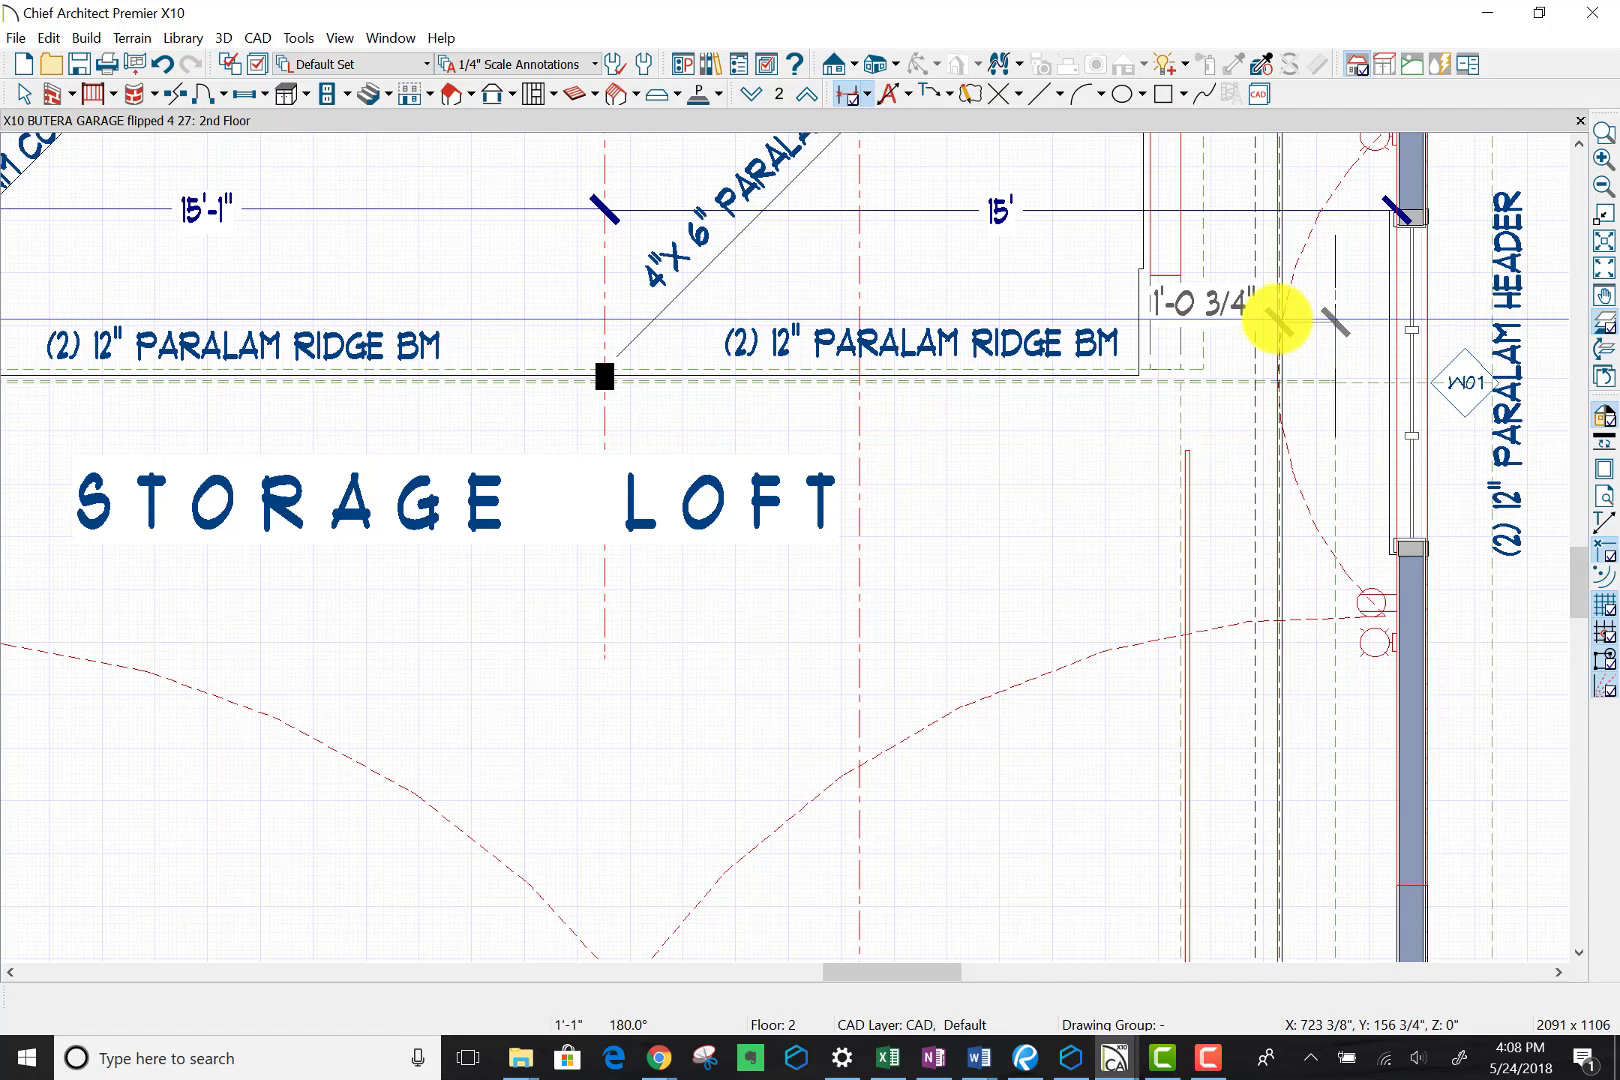
{"action": "left_click_drag", "start_coordinate": [1278, 318], "coordinate": [1280, 320]}
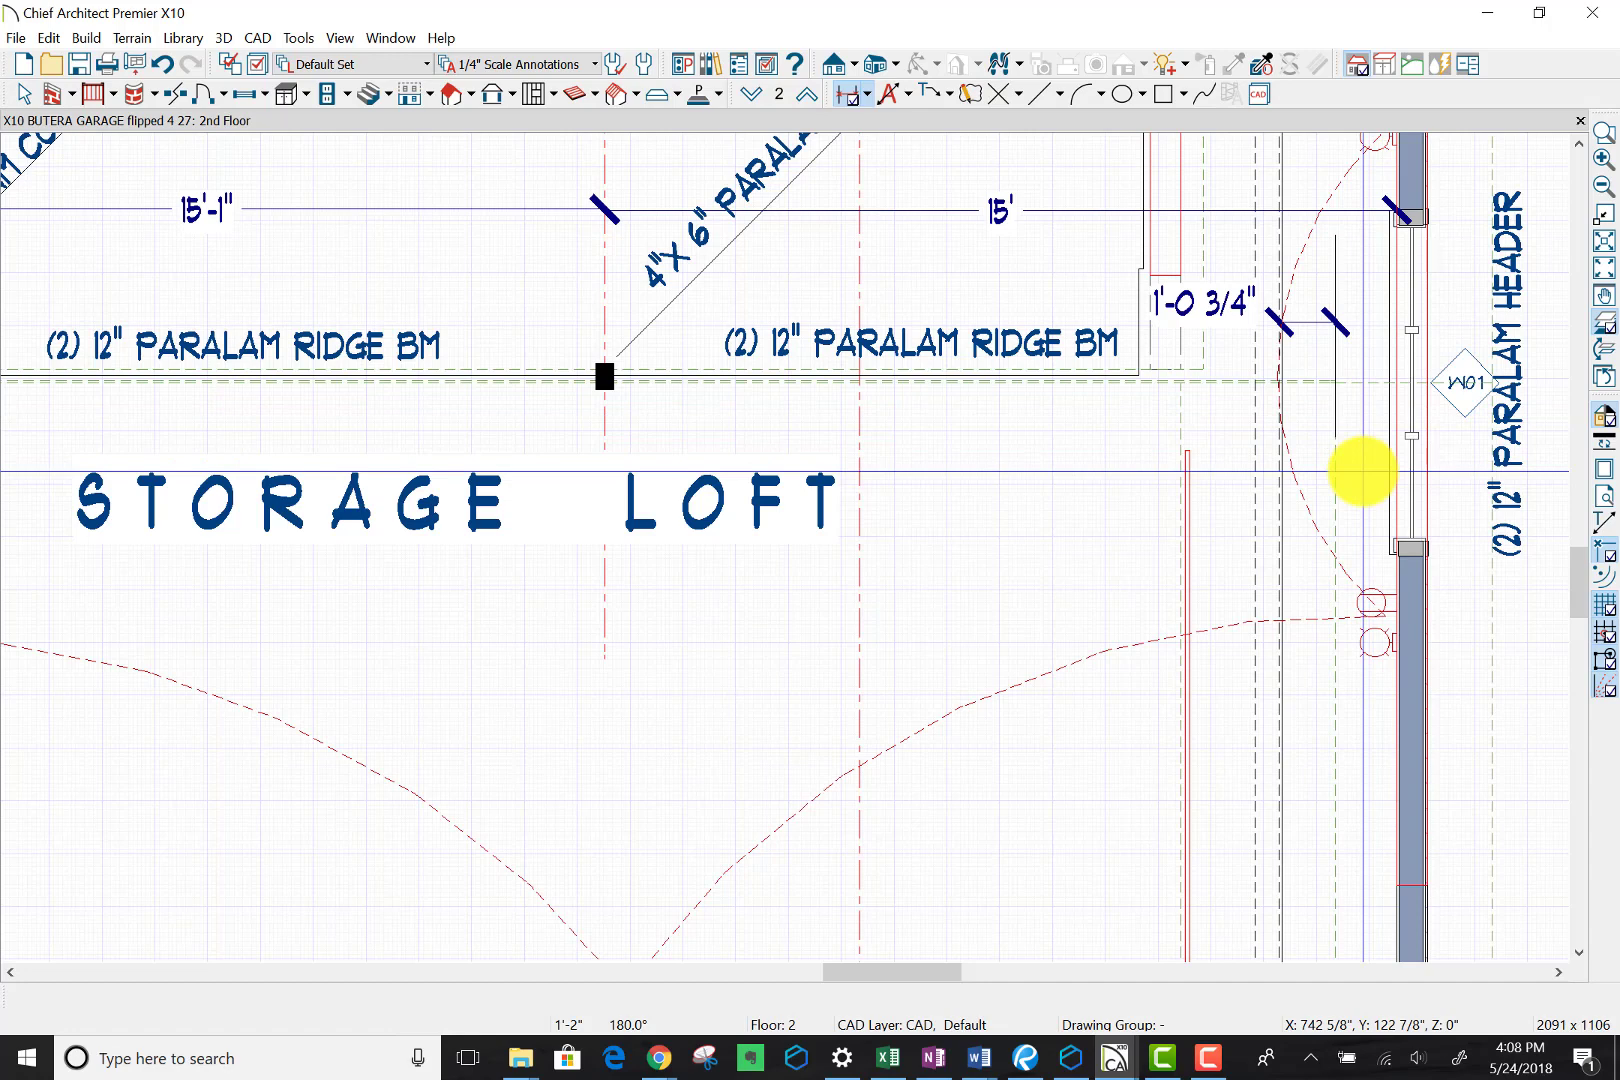
Step: Move the short CAD line at the roof edge by setting its dimension to the reference line to 1'
{"action": "left_click", "coordinate": [25, 96]}
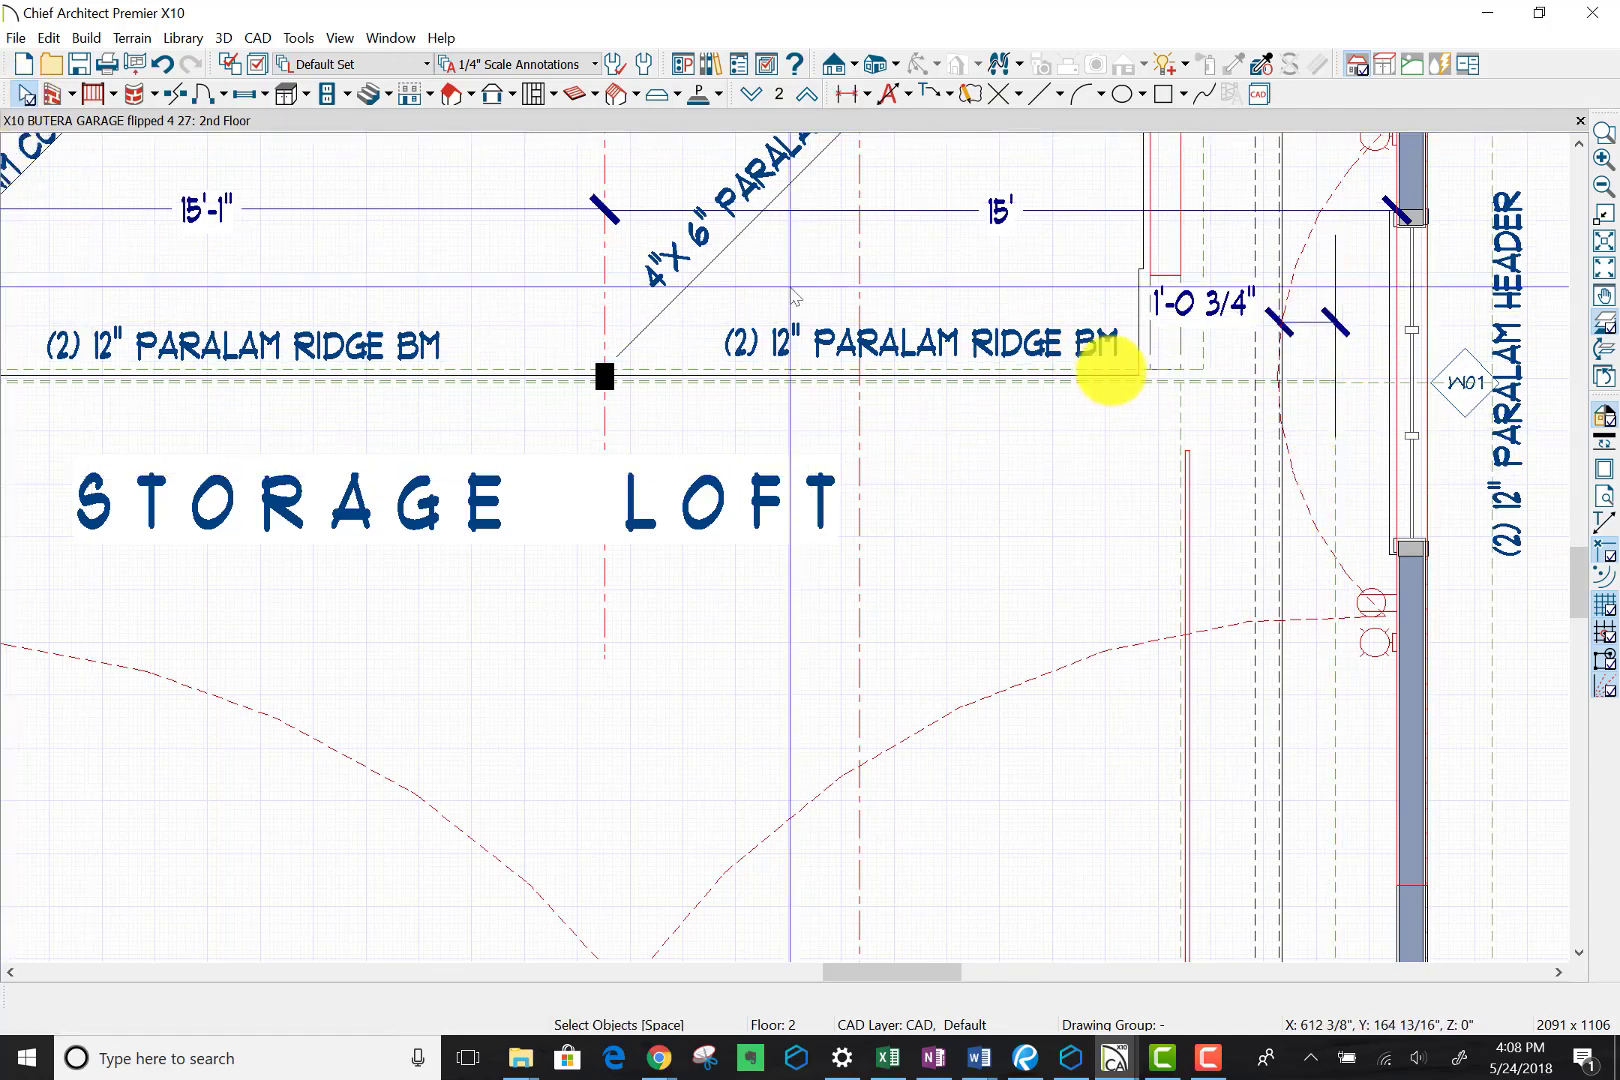
{"action": "left_click", "coordinate": [1333, 270]}
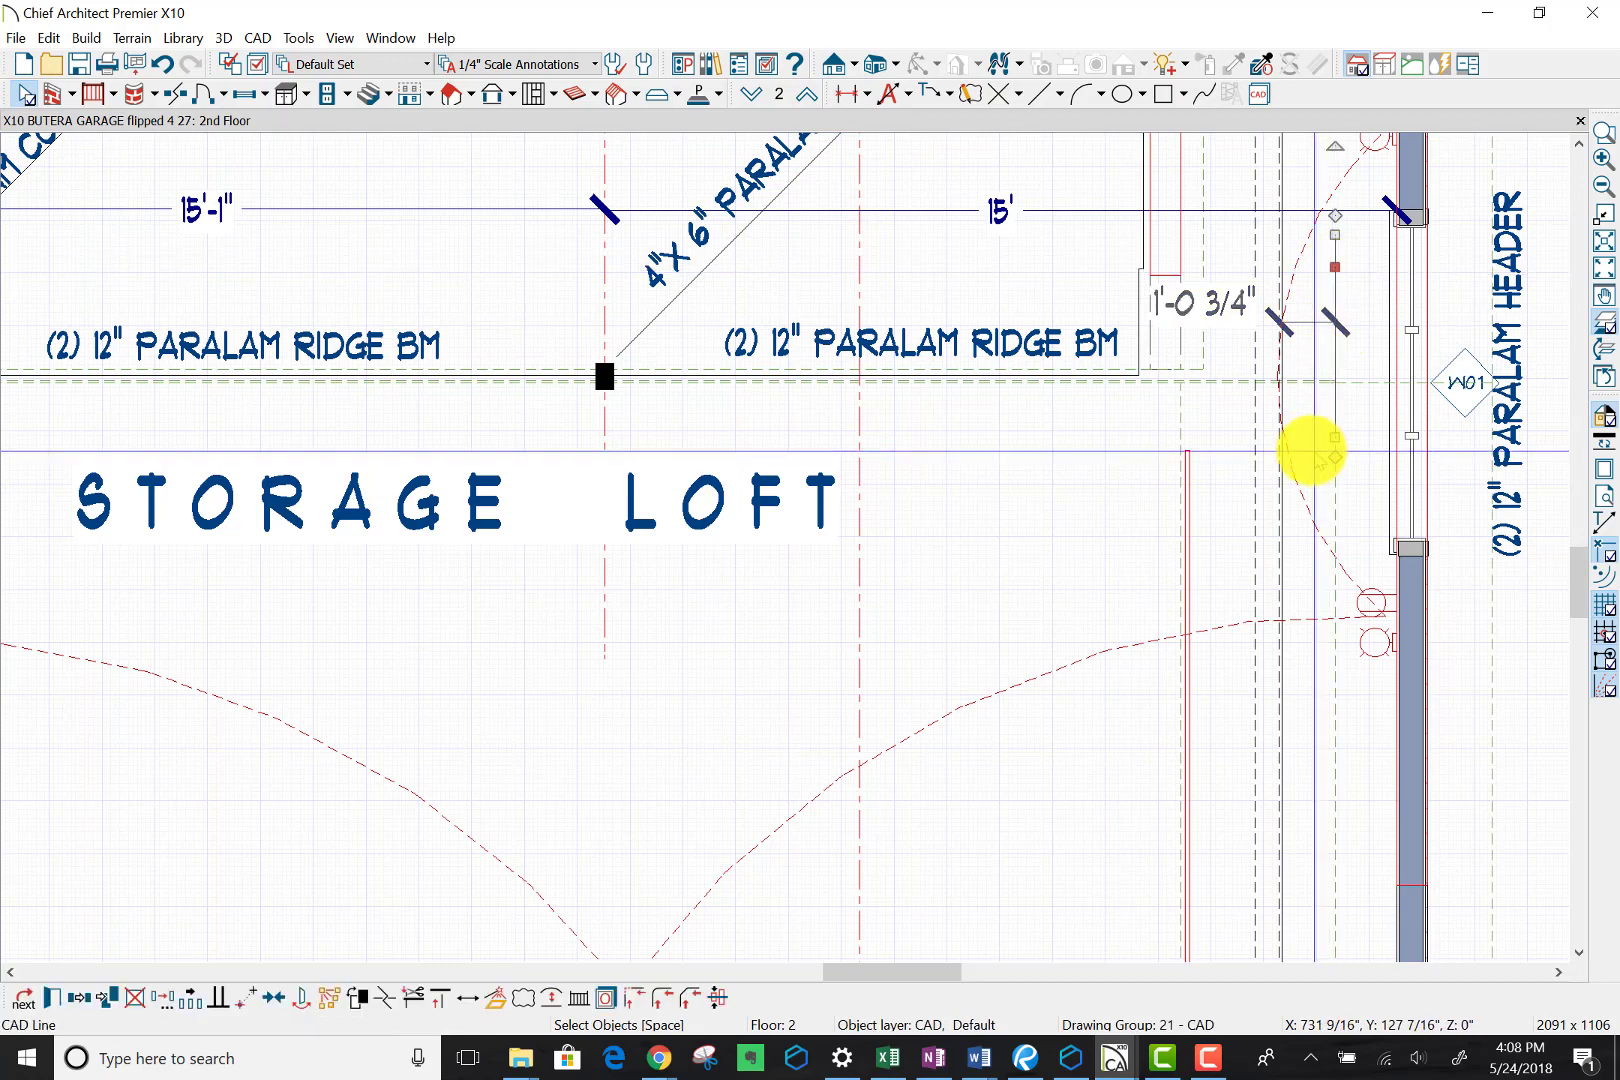
{"action": "left_click", "coordinate": [1223, 311]}
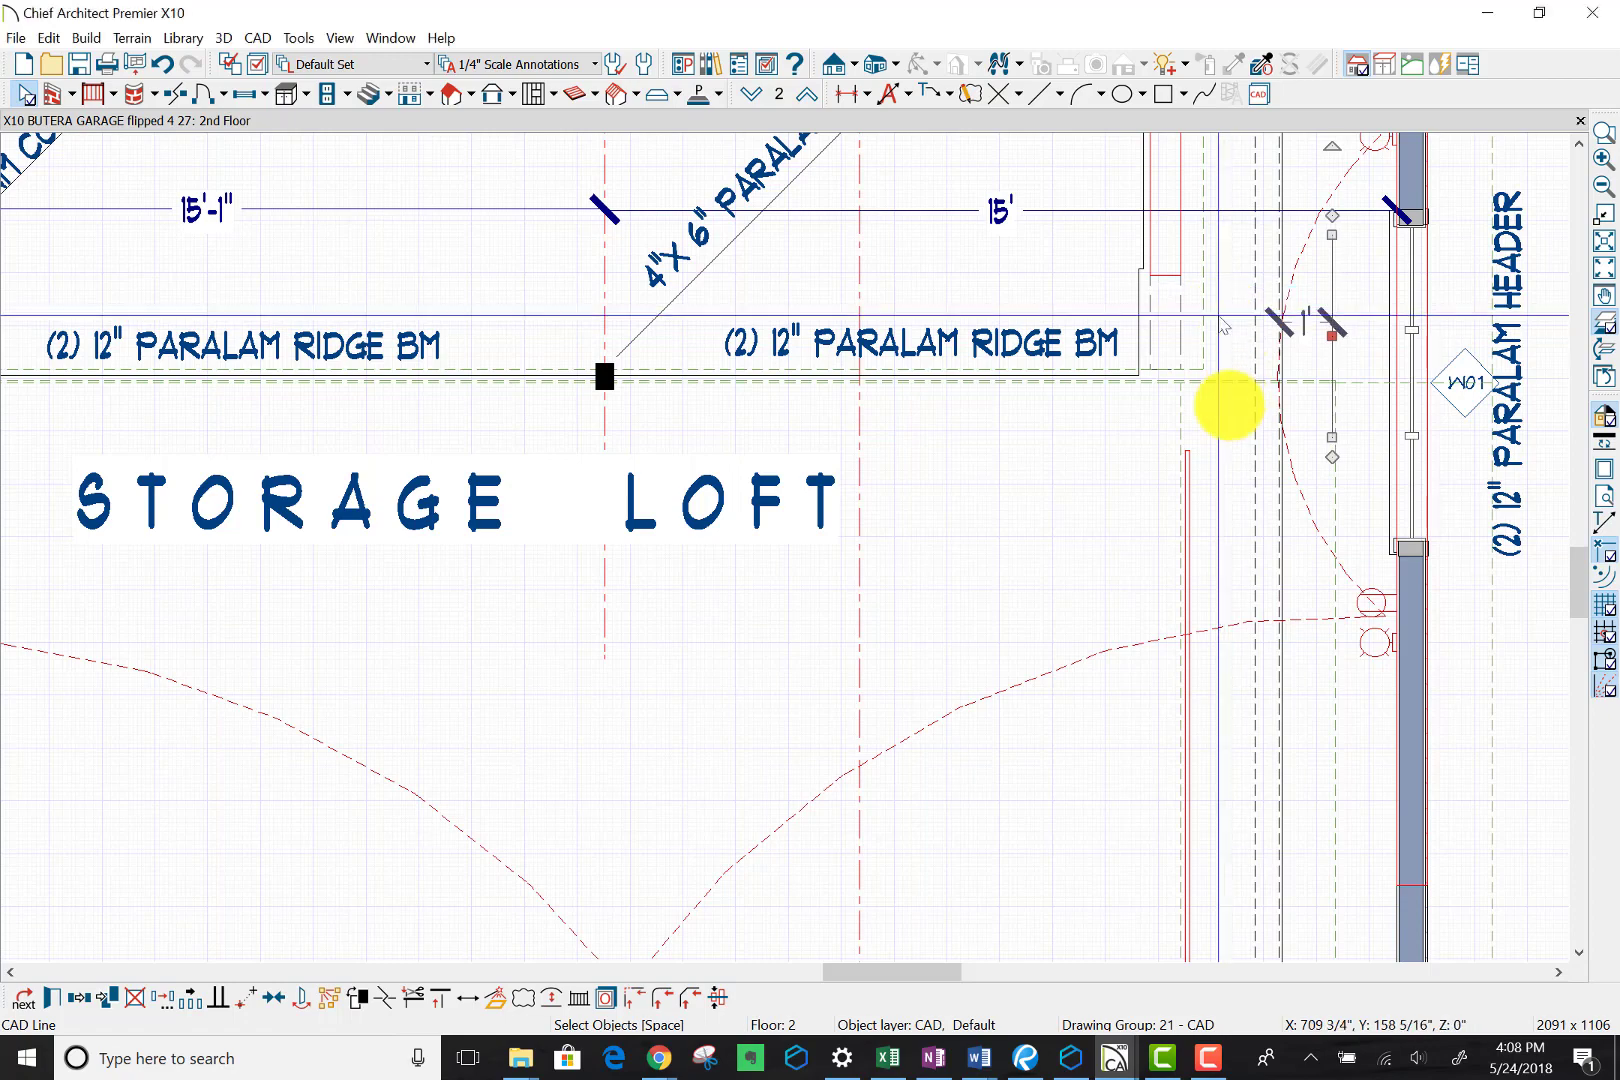
Step: Check the extended dormer roof plane in the 3D perspective camera view and return to the floor plan
{"action": "scroll", "coordinate": [1295, 383], "scroll_direction": "down", "scroll_amount": 4}
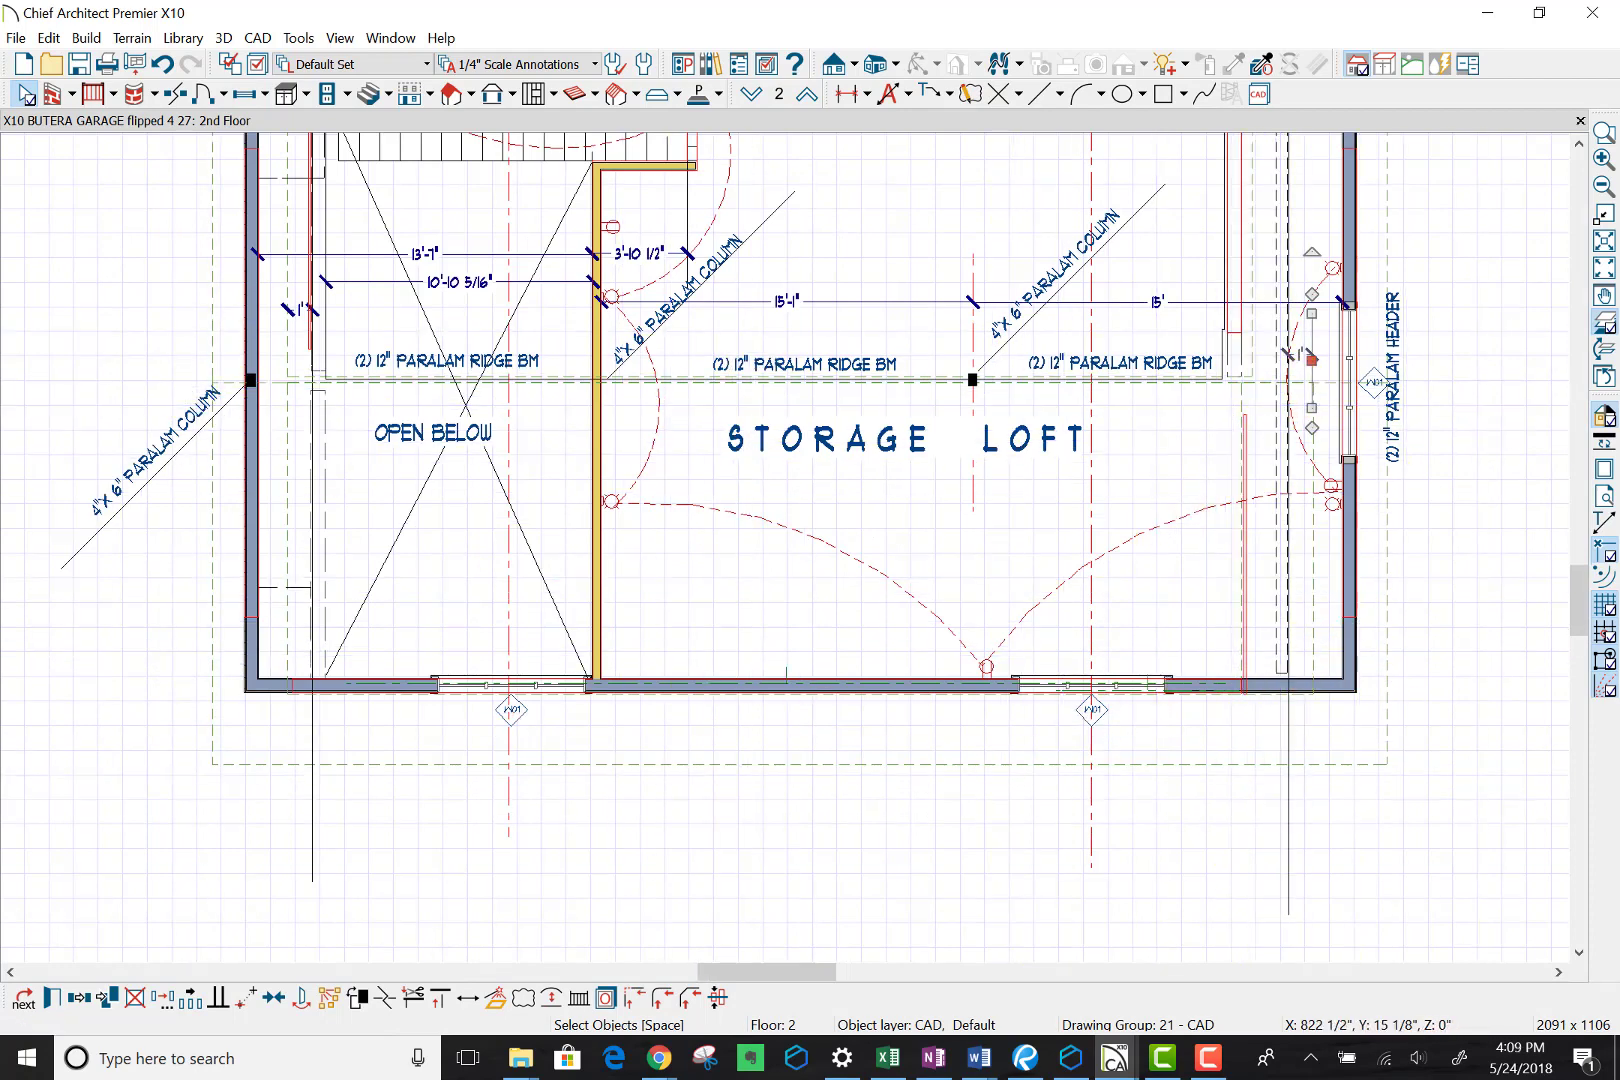
{"action": "left_click_drag", "start_coordinate": [1619, 205], "coordinate": [760, 147]}
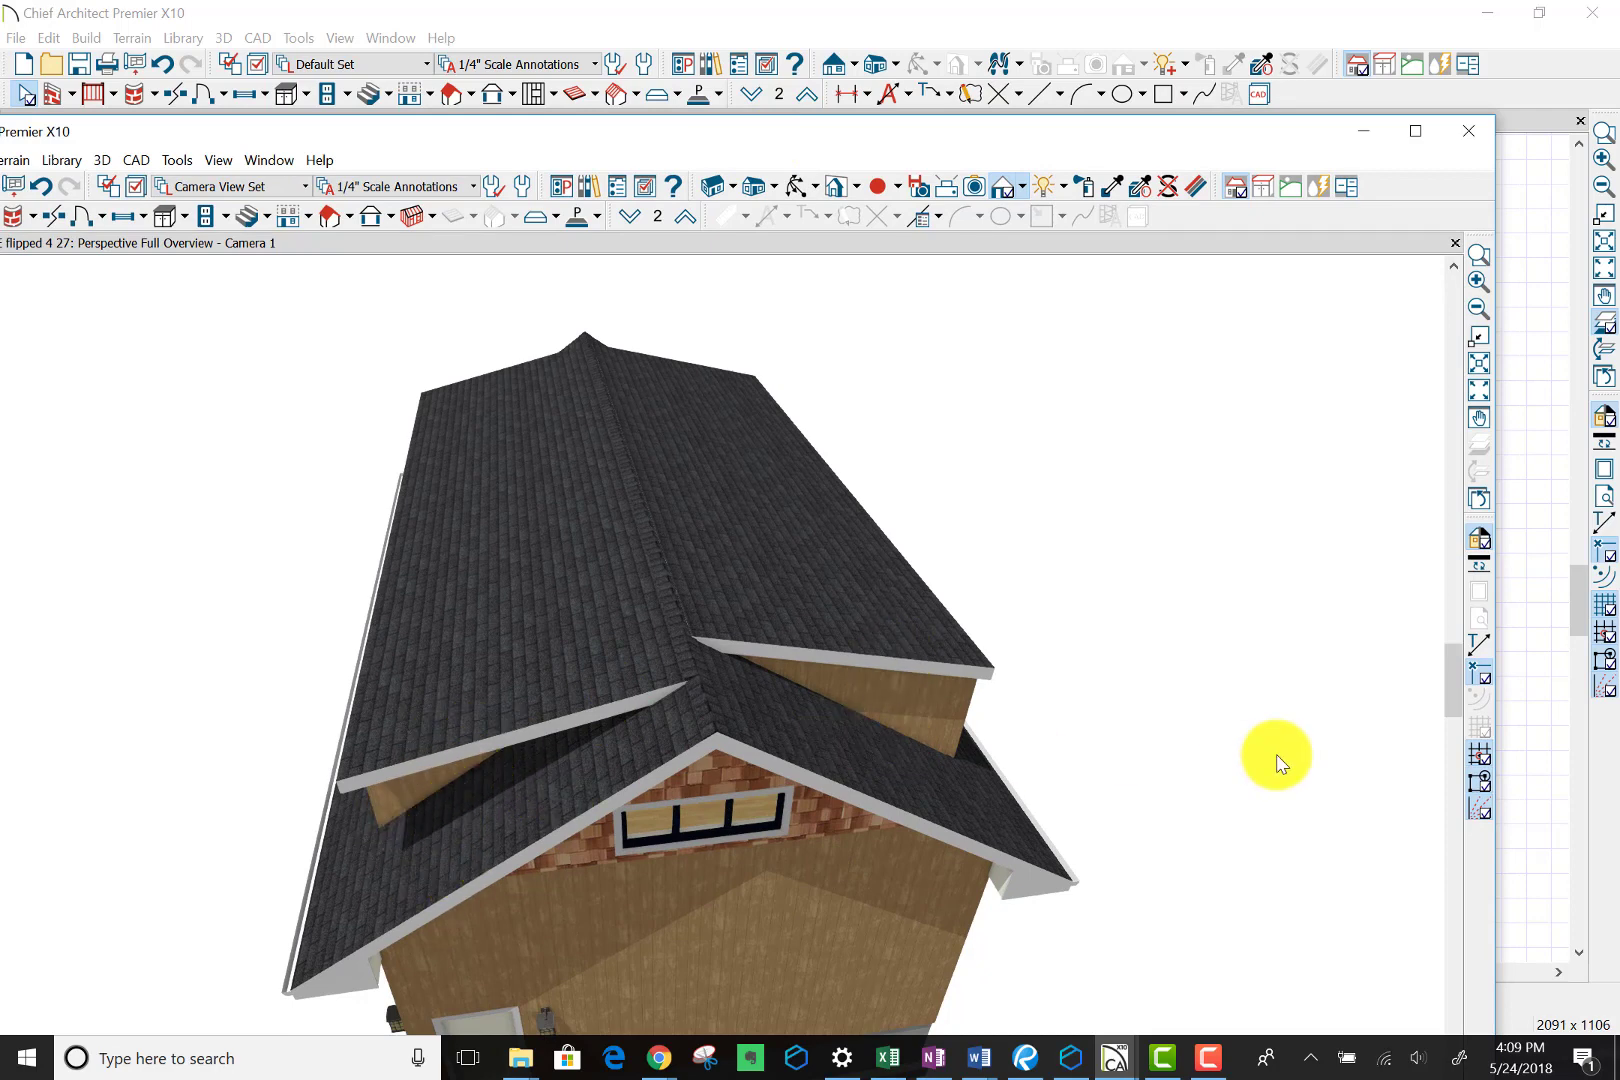
{"action": "left_click", "coordinate": [407, 32]}
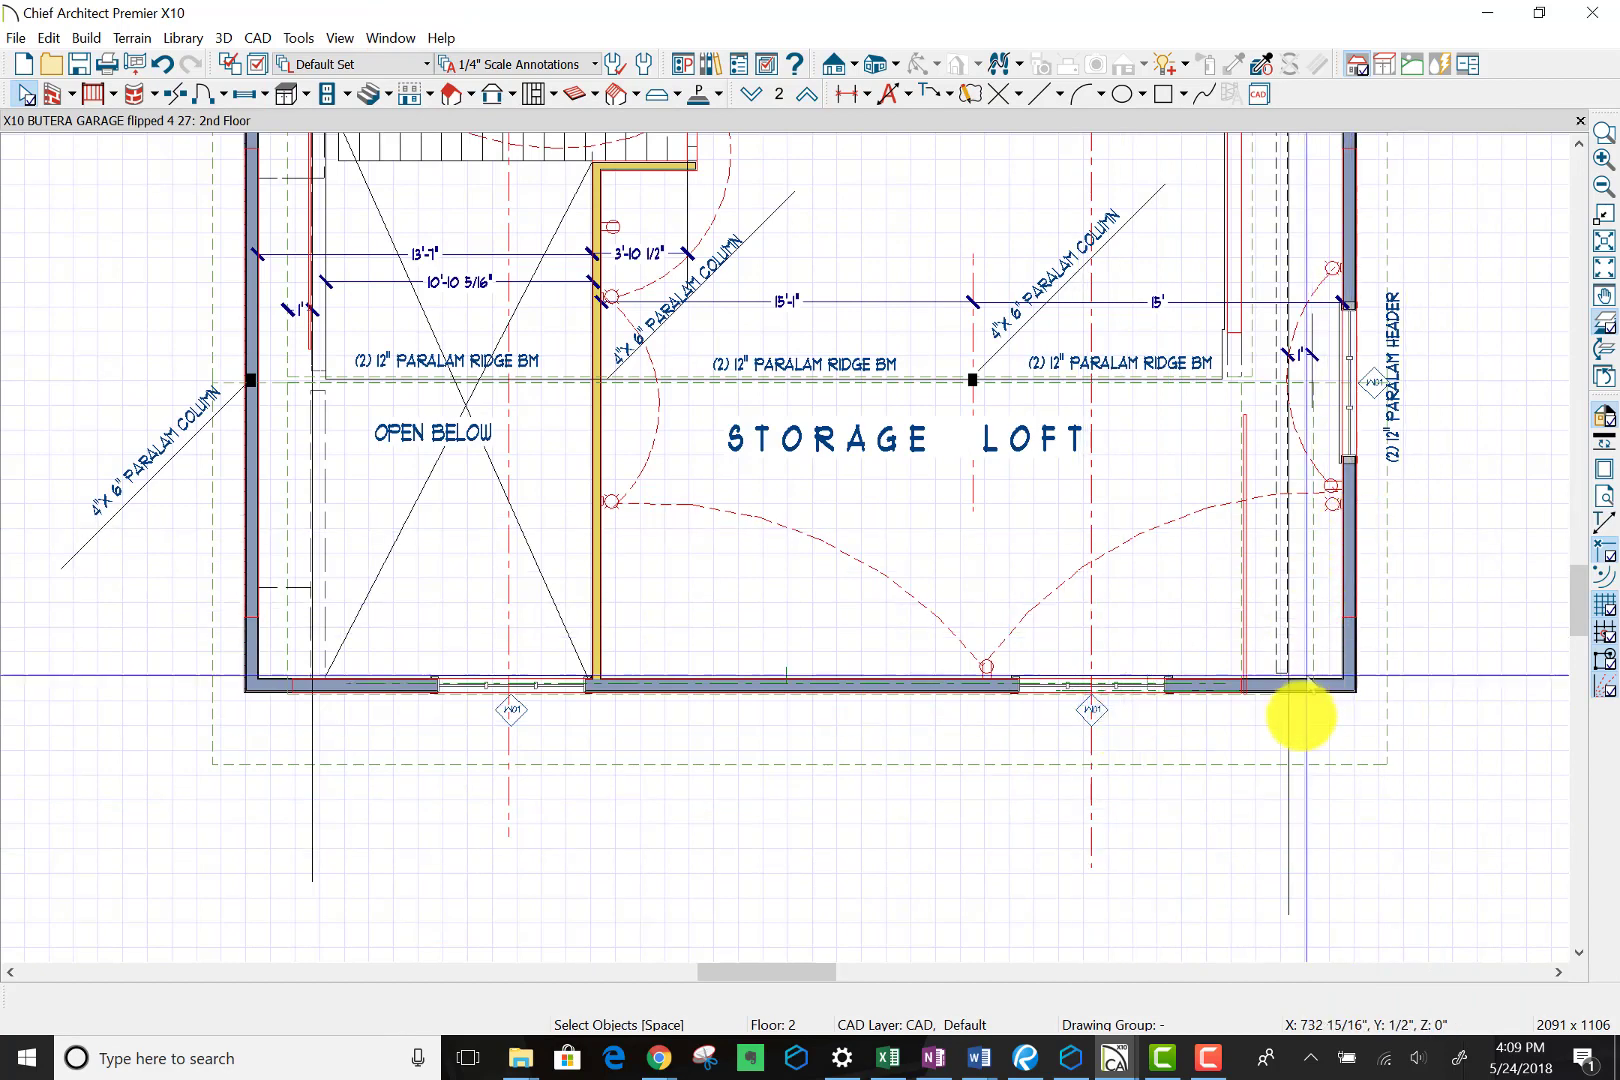
{"action": "left_click", "coordinate": [942, 692]}
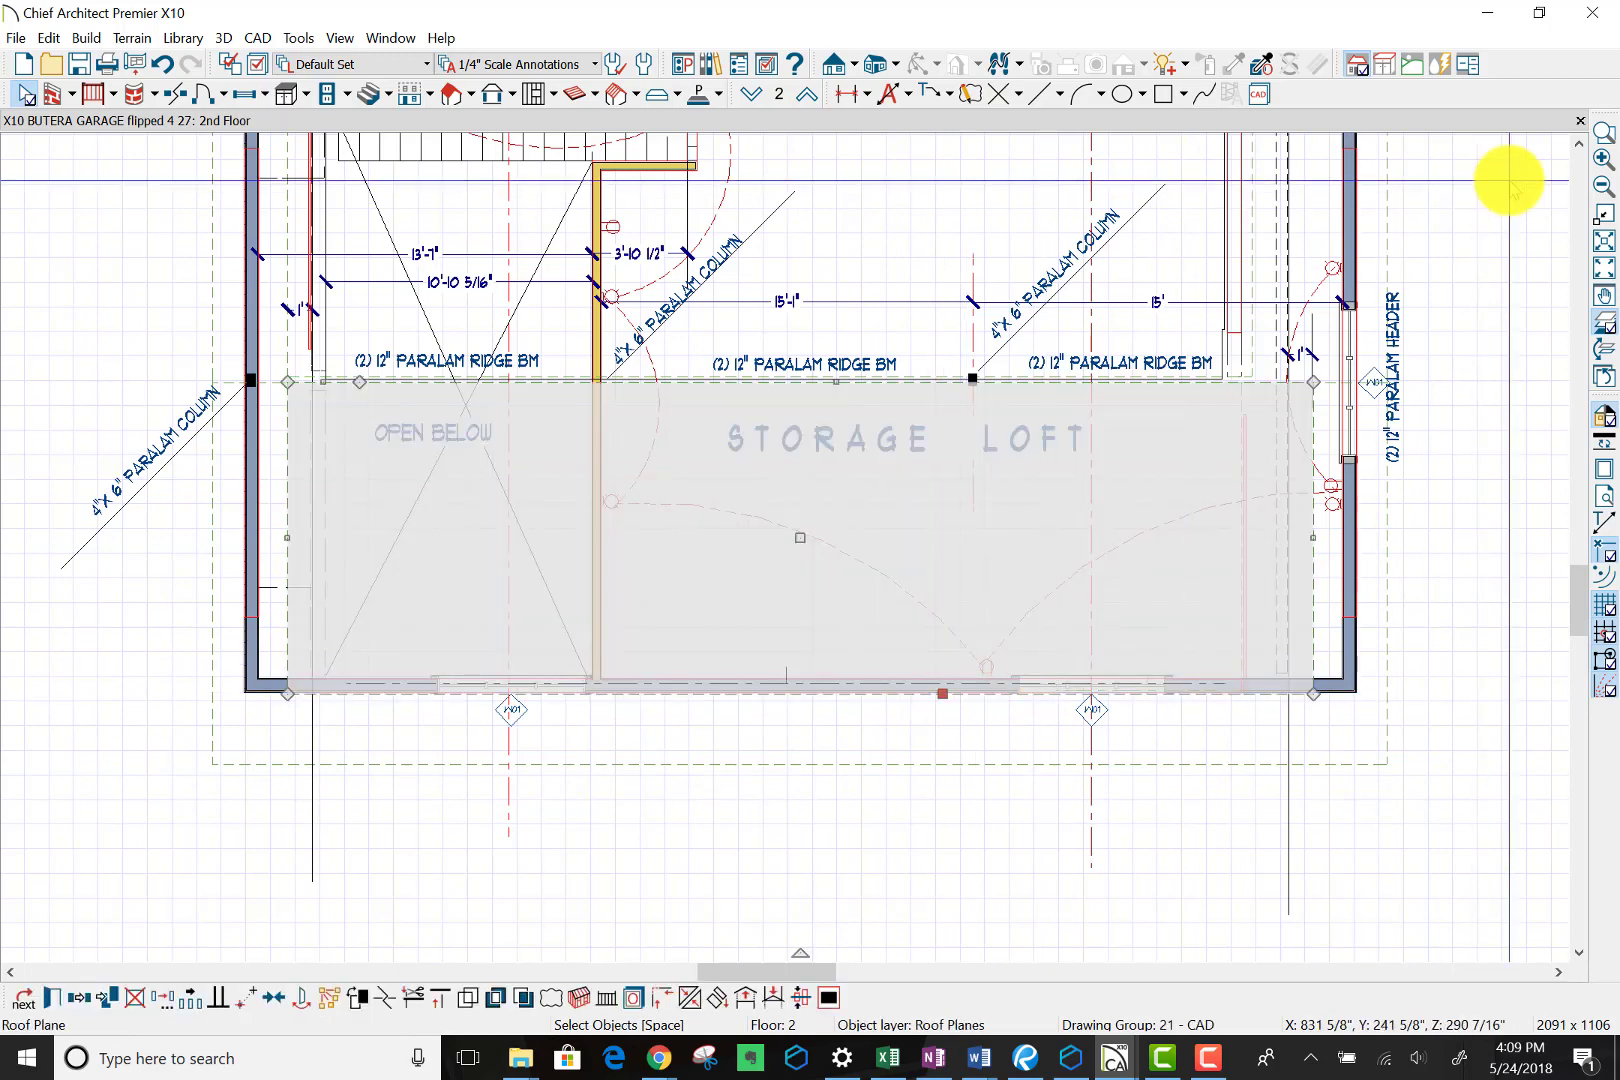
{"action": "left_click", "coordinate": [1287, 208]}
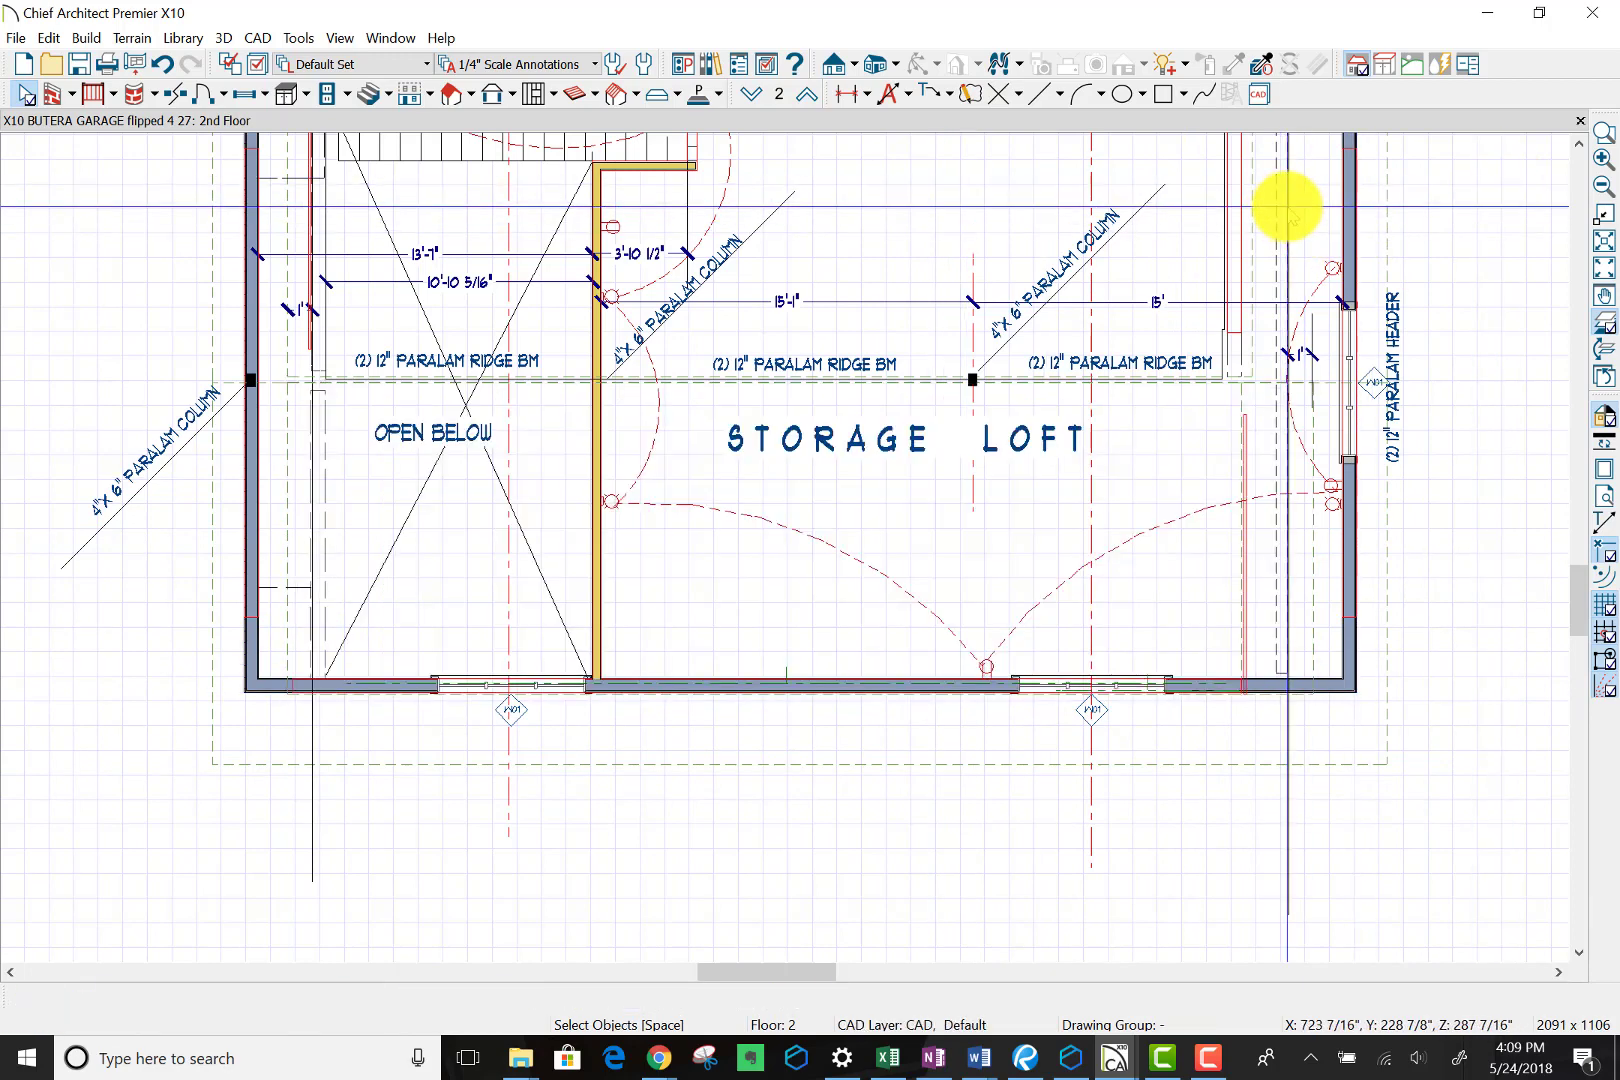
{"action": "key", "text": "Tab"}
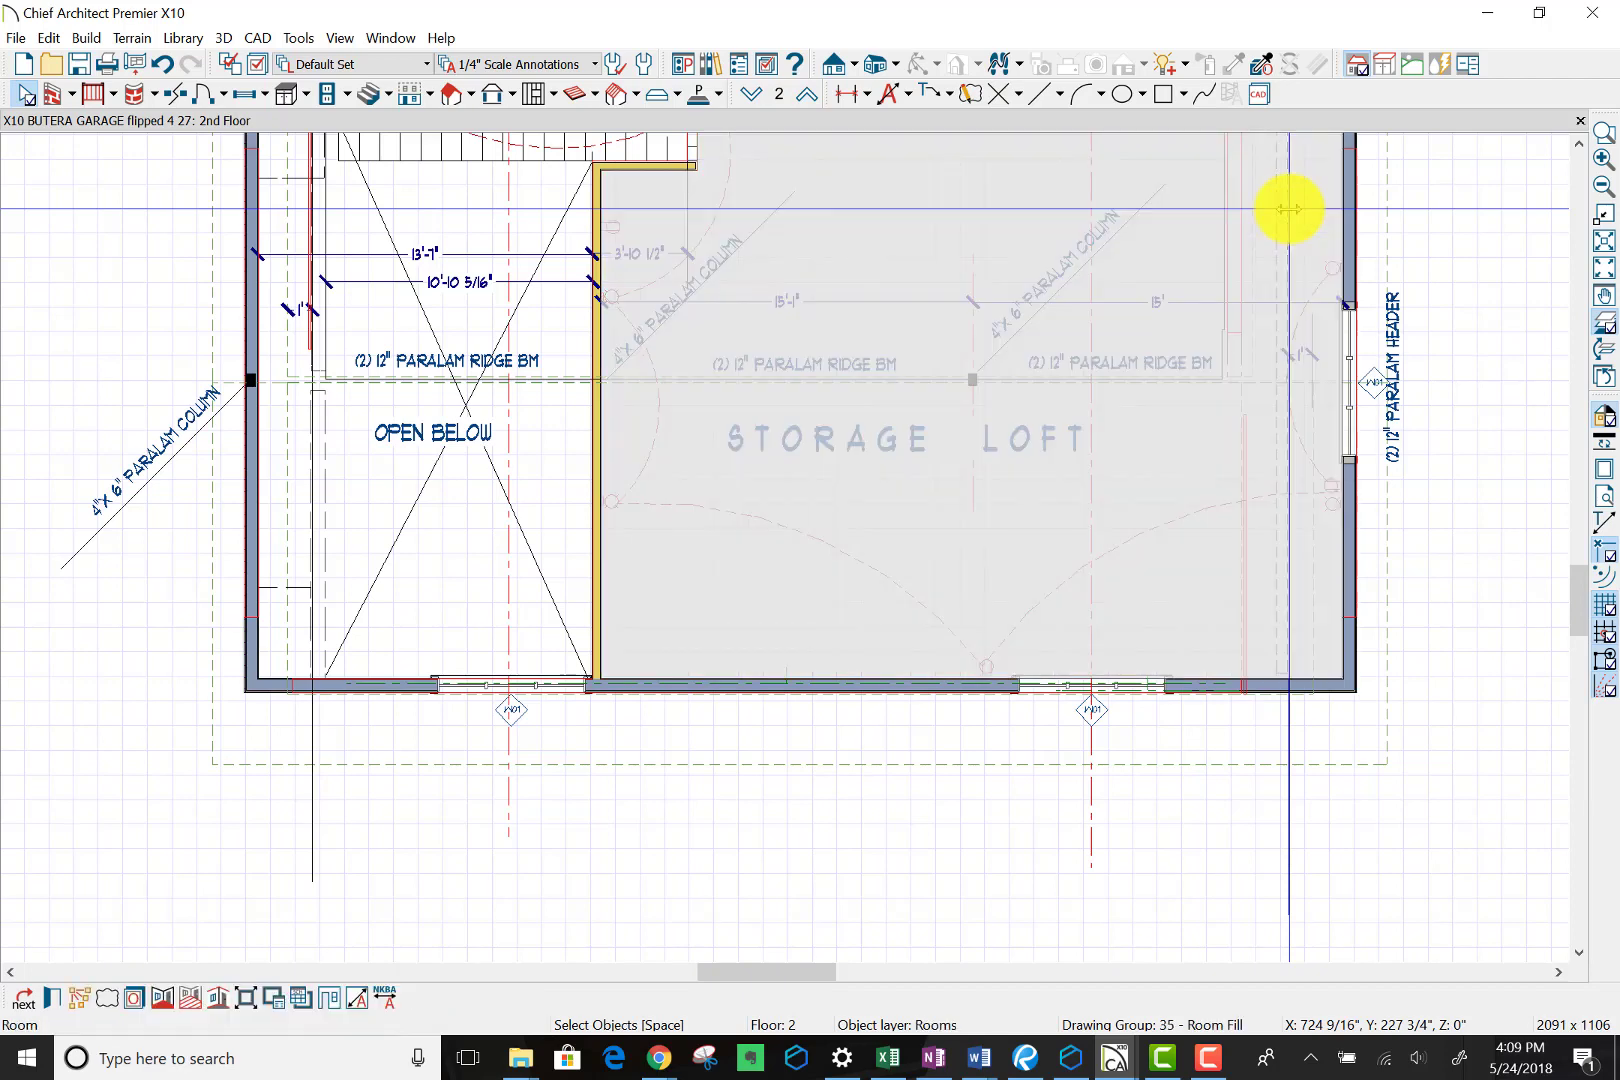
{"action": "key", "text": "Tab"}
{"action": "key", "text": "Tab"}
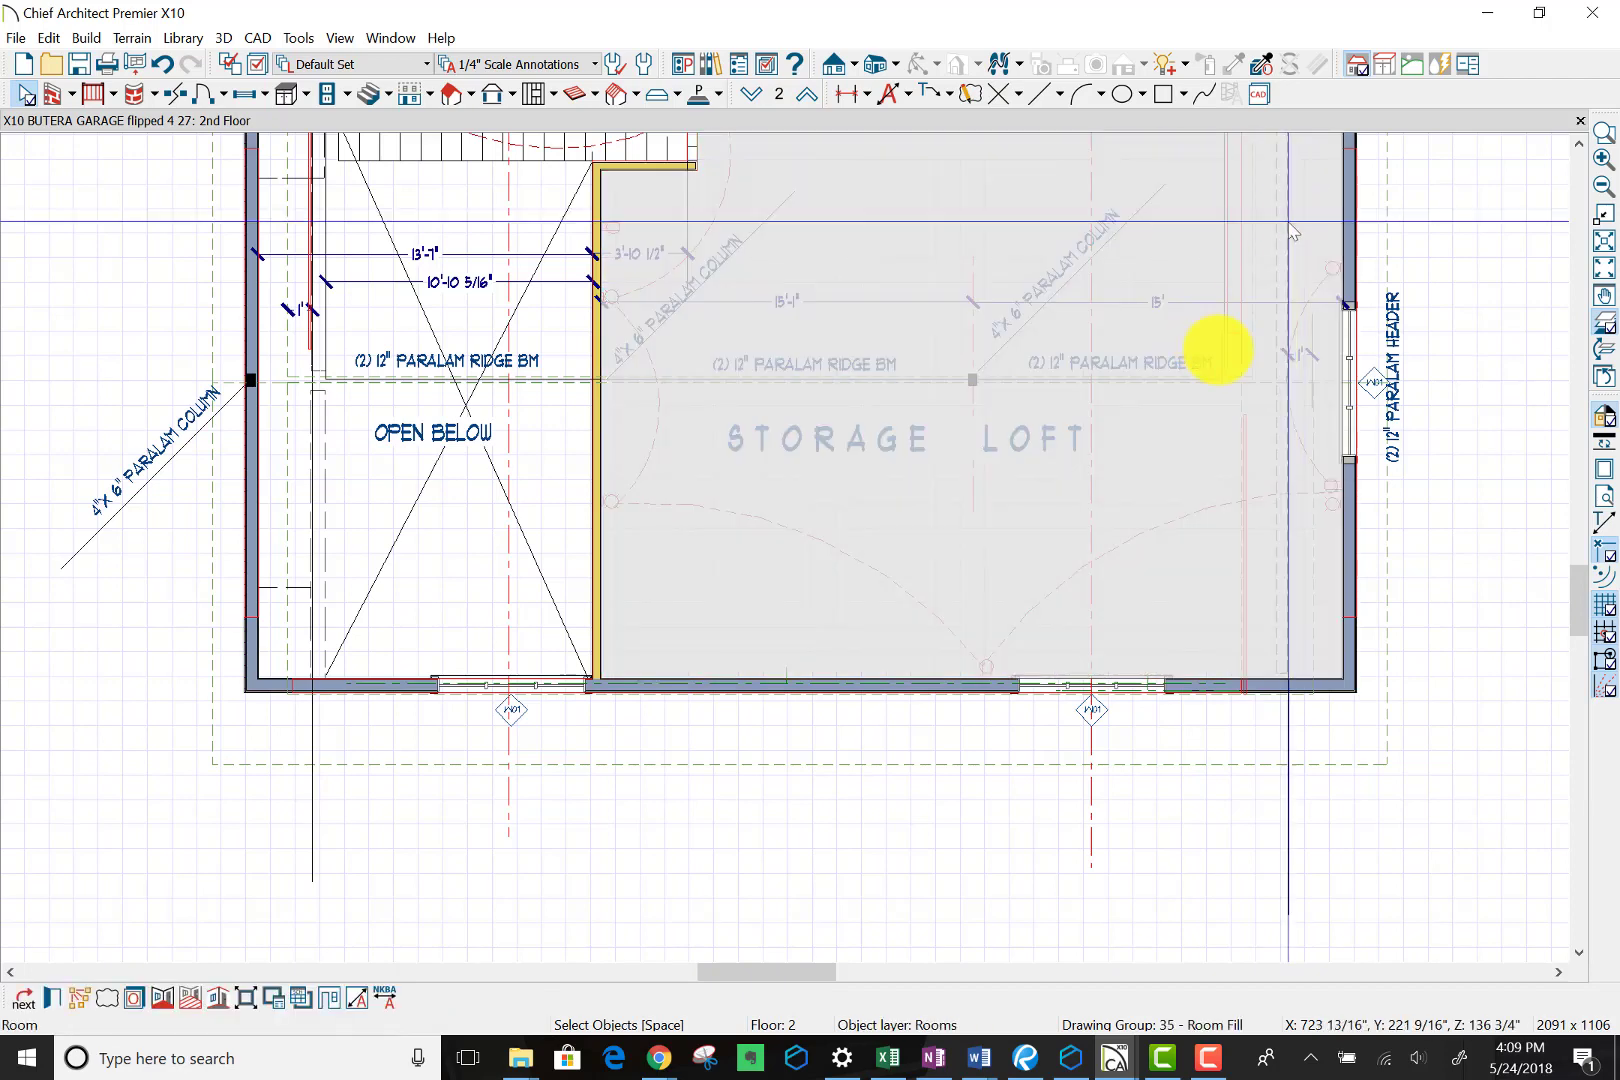
{"action": "scroll", "coordinate": [1226, 473], "scroll_direction": "down", "scroll_amount": 1}
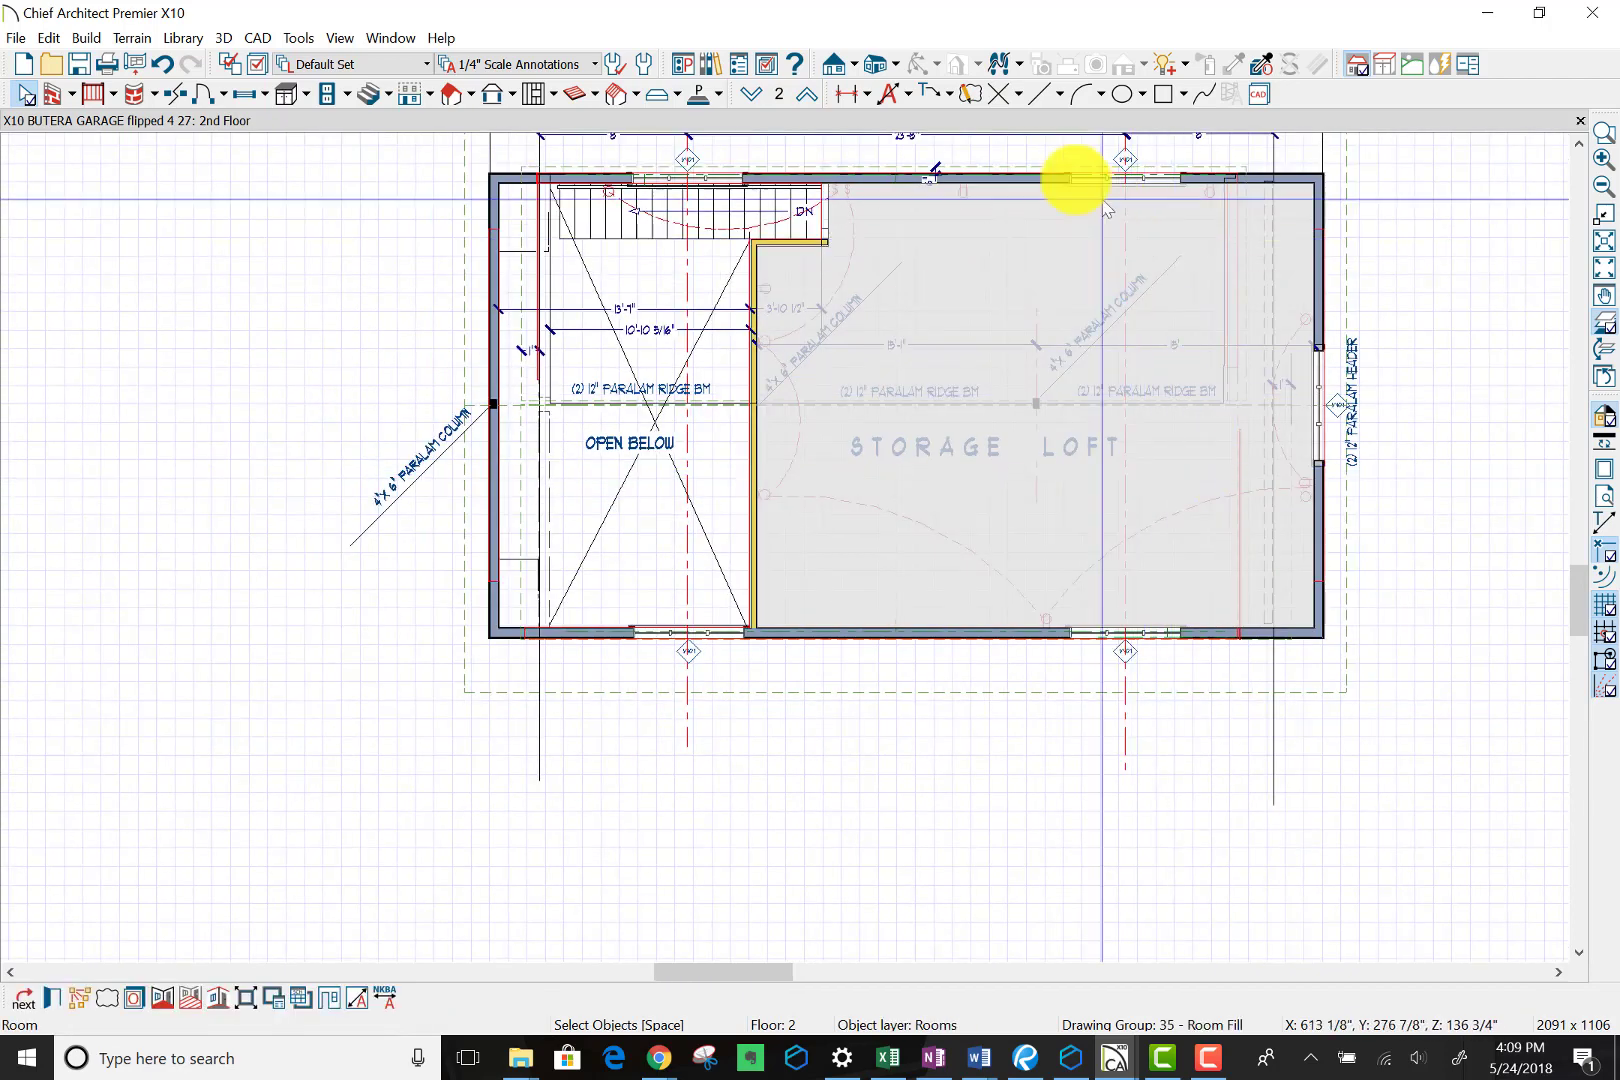
{"action": "key", "text": "Escape"}
Step: Extend the stair-side dormer roof plane at the loft end to the short CAD line 1' beyond the reference line
{"action": "left_click", "coordinate": [1052, 168]}
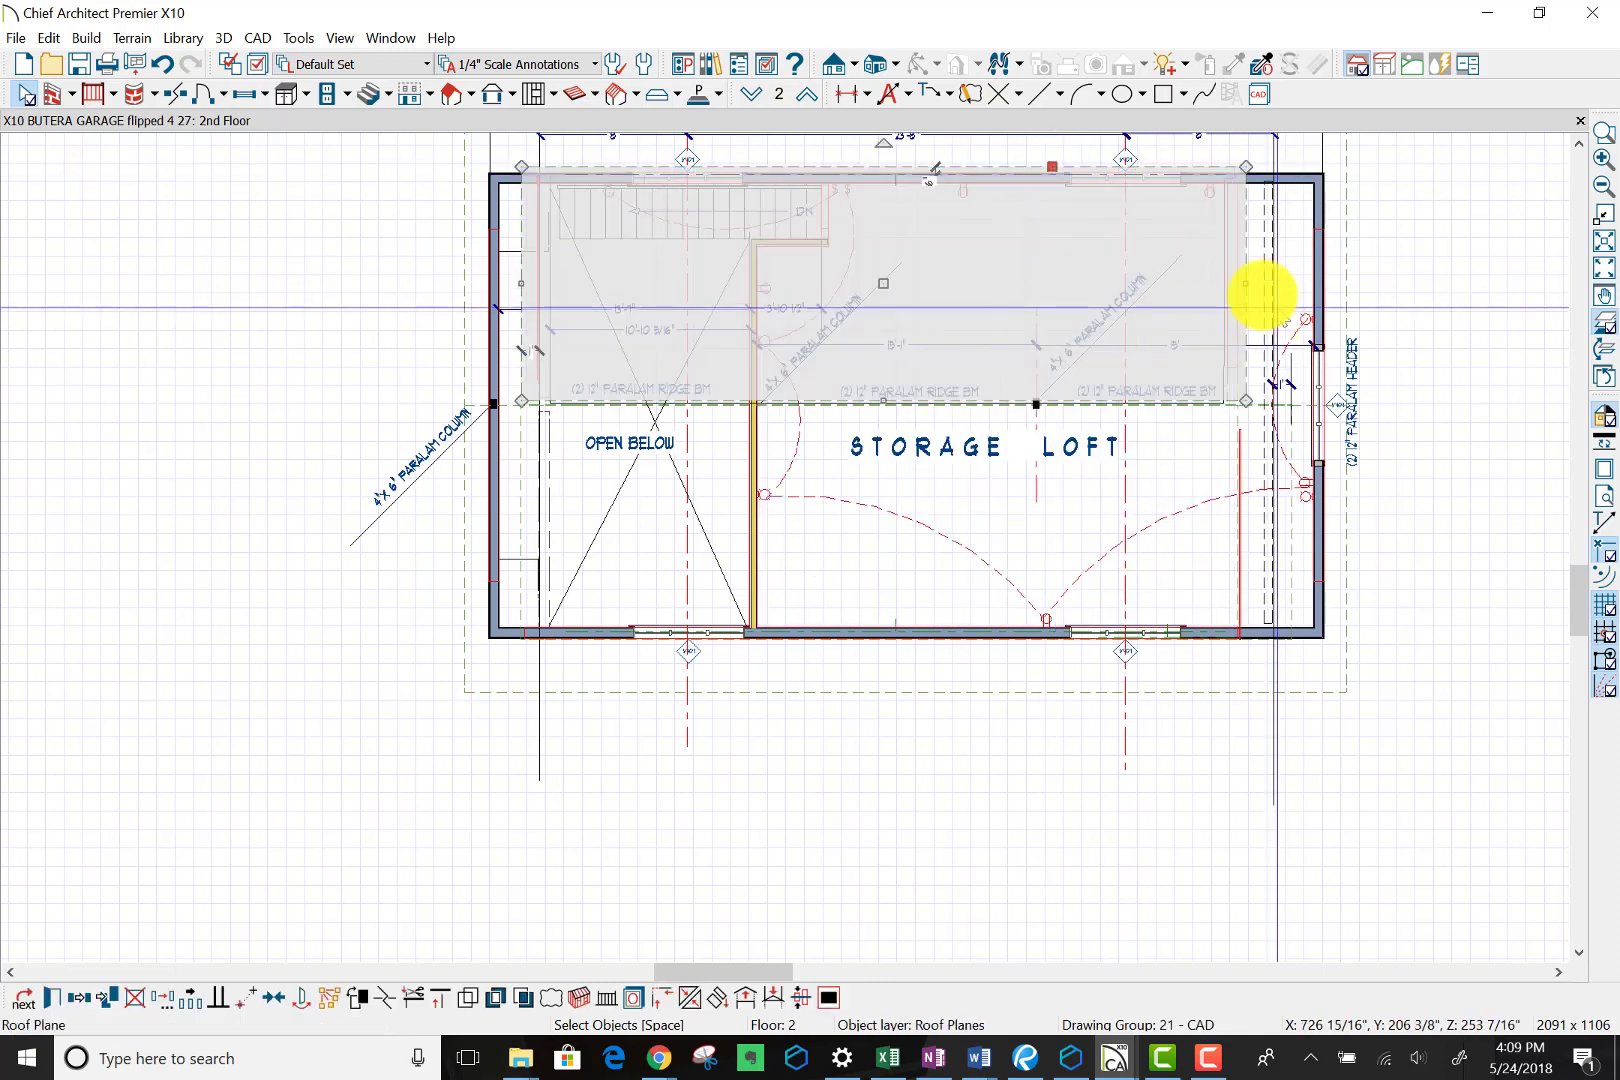
{"action": "scroll", "coordinate": [1250, 294], "scroll_direction": "up", "scroll_amount": 1}
{"action": "scroll", "coordinate": [1256, 292], "scroll_direction": "up", "scroll_amount": 1}
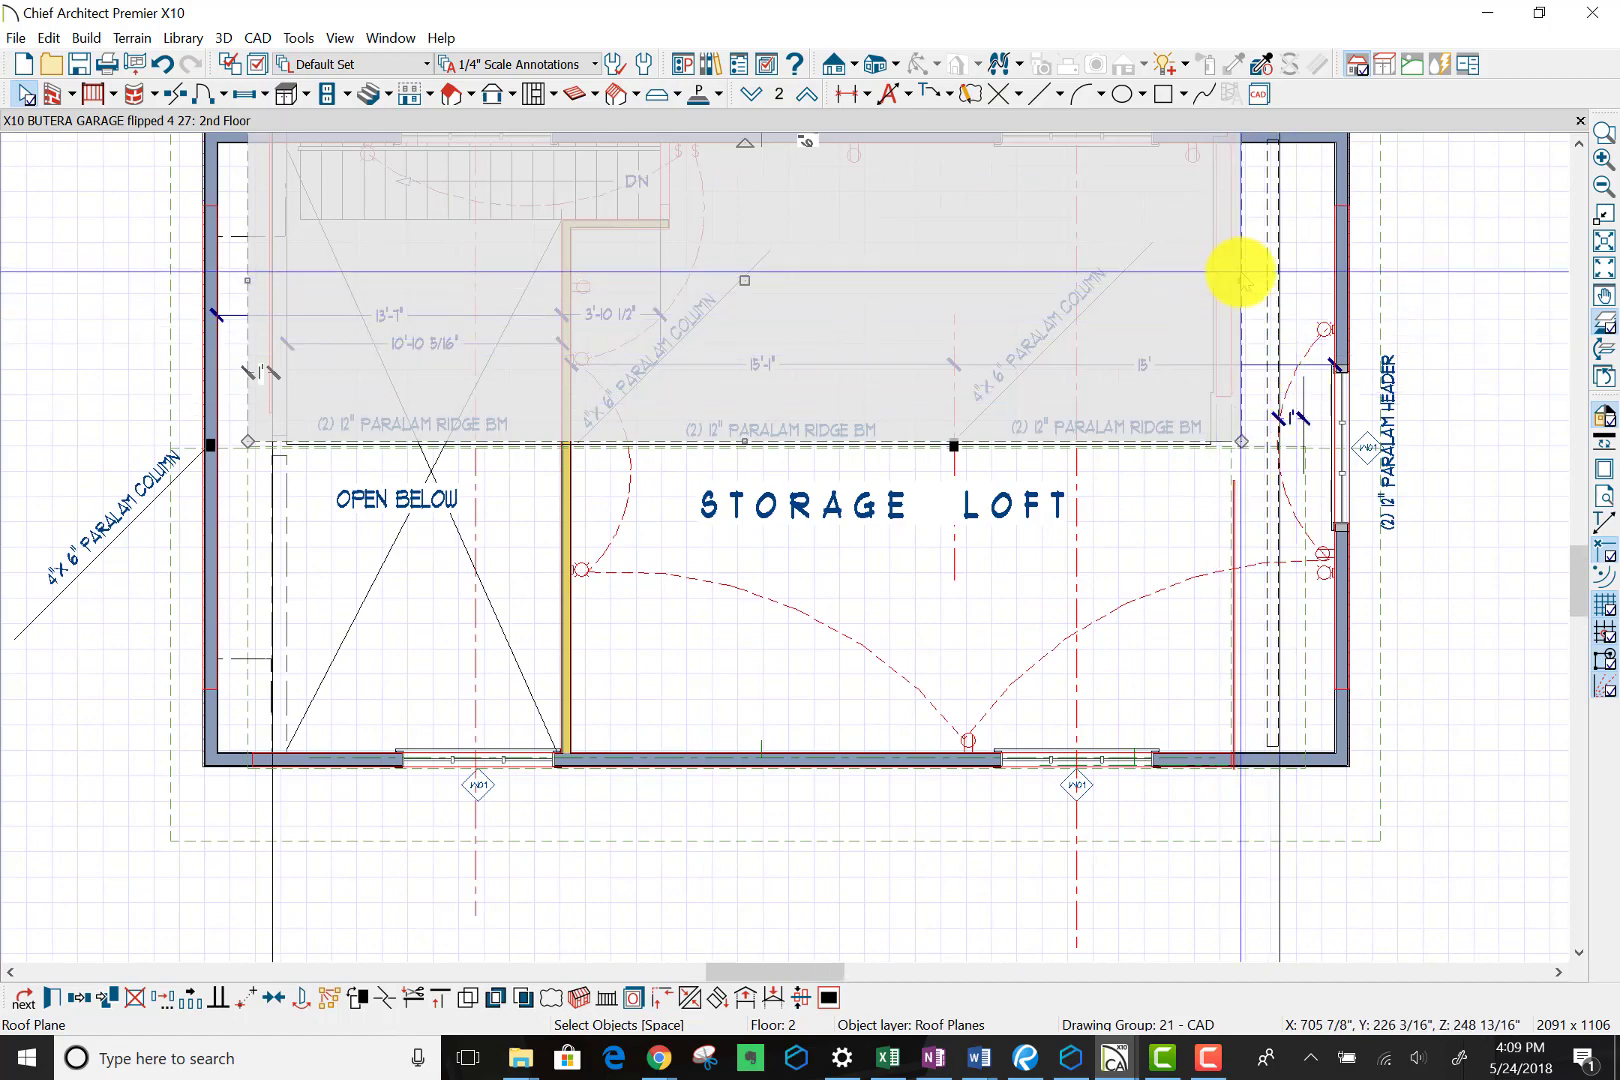
{"action": "scroll", "coordinate": [1237, 437], "scroll_direction": "up", "scroll_amount": 1}
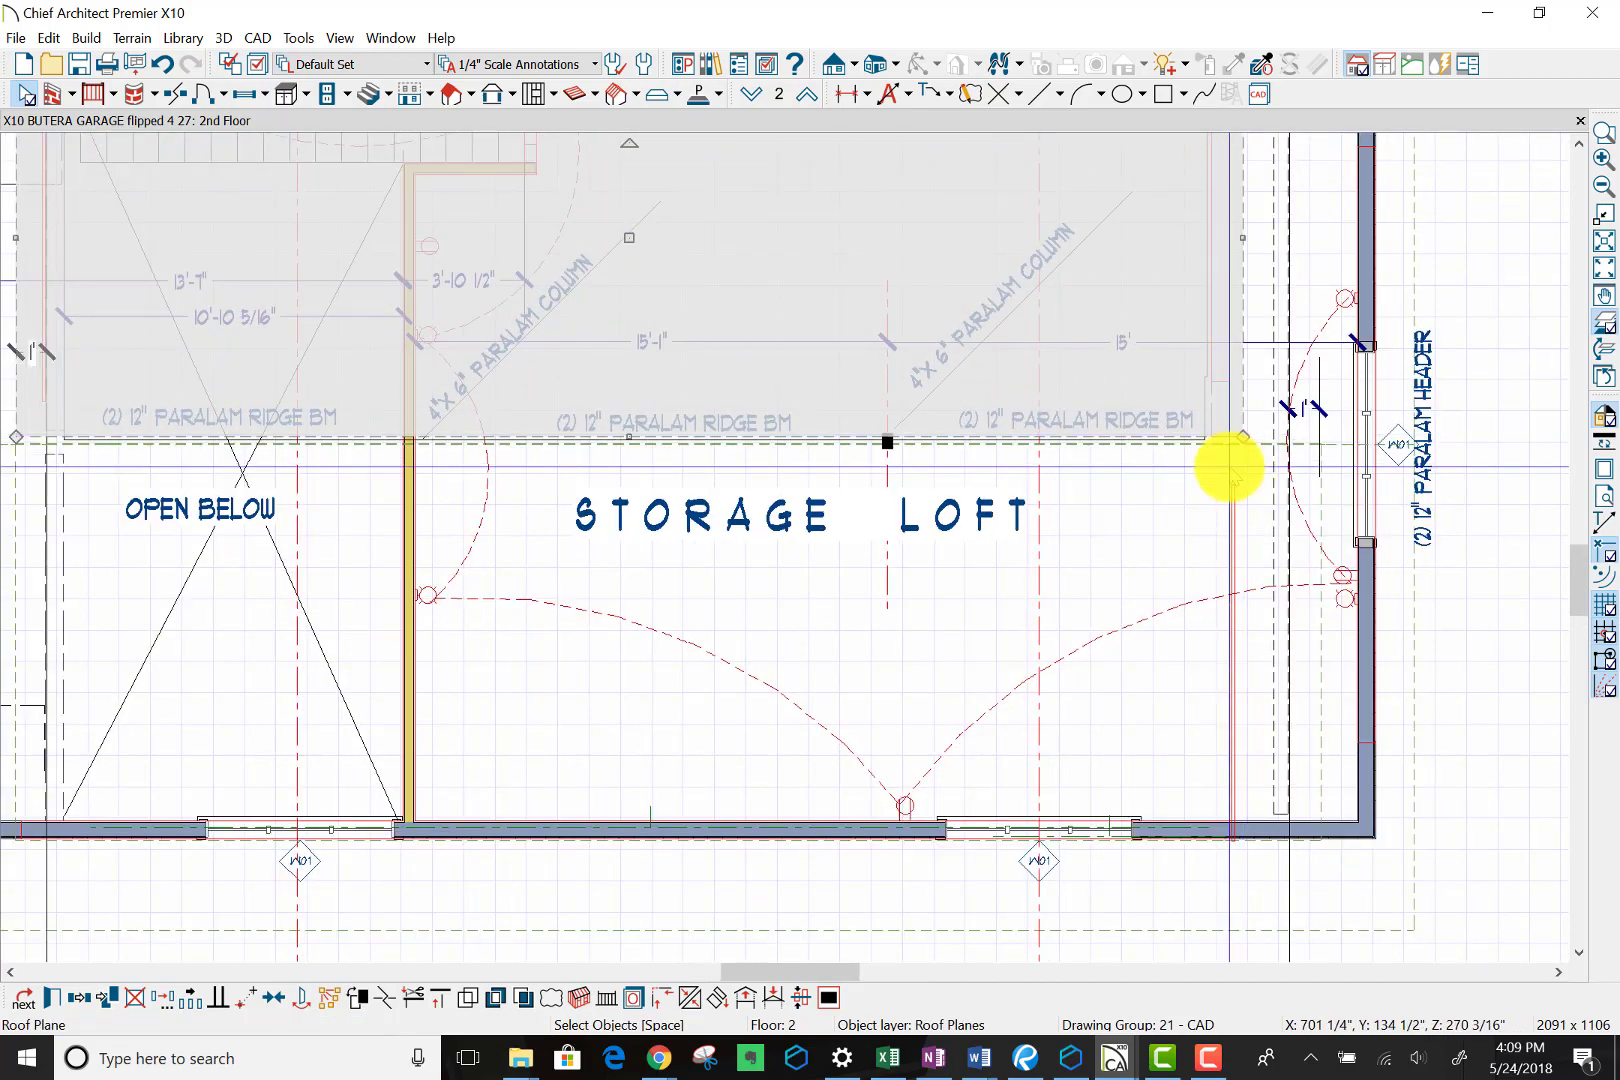
{"action": "scroll", "coordinate": [1229, 463], "scroll_direction": "up", "scroll_amount": 1}
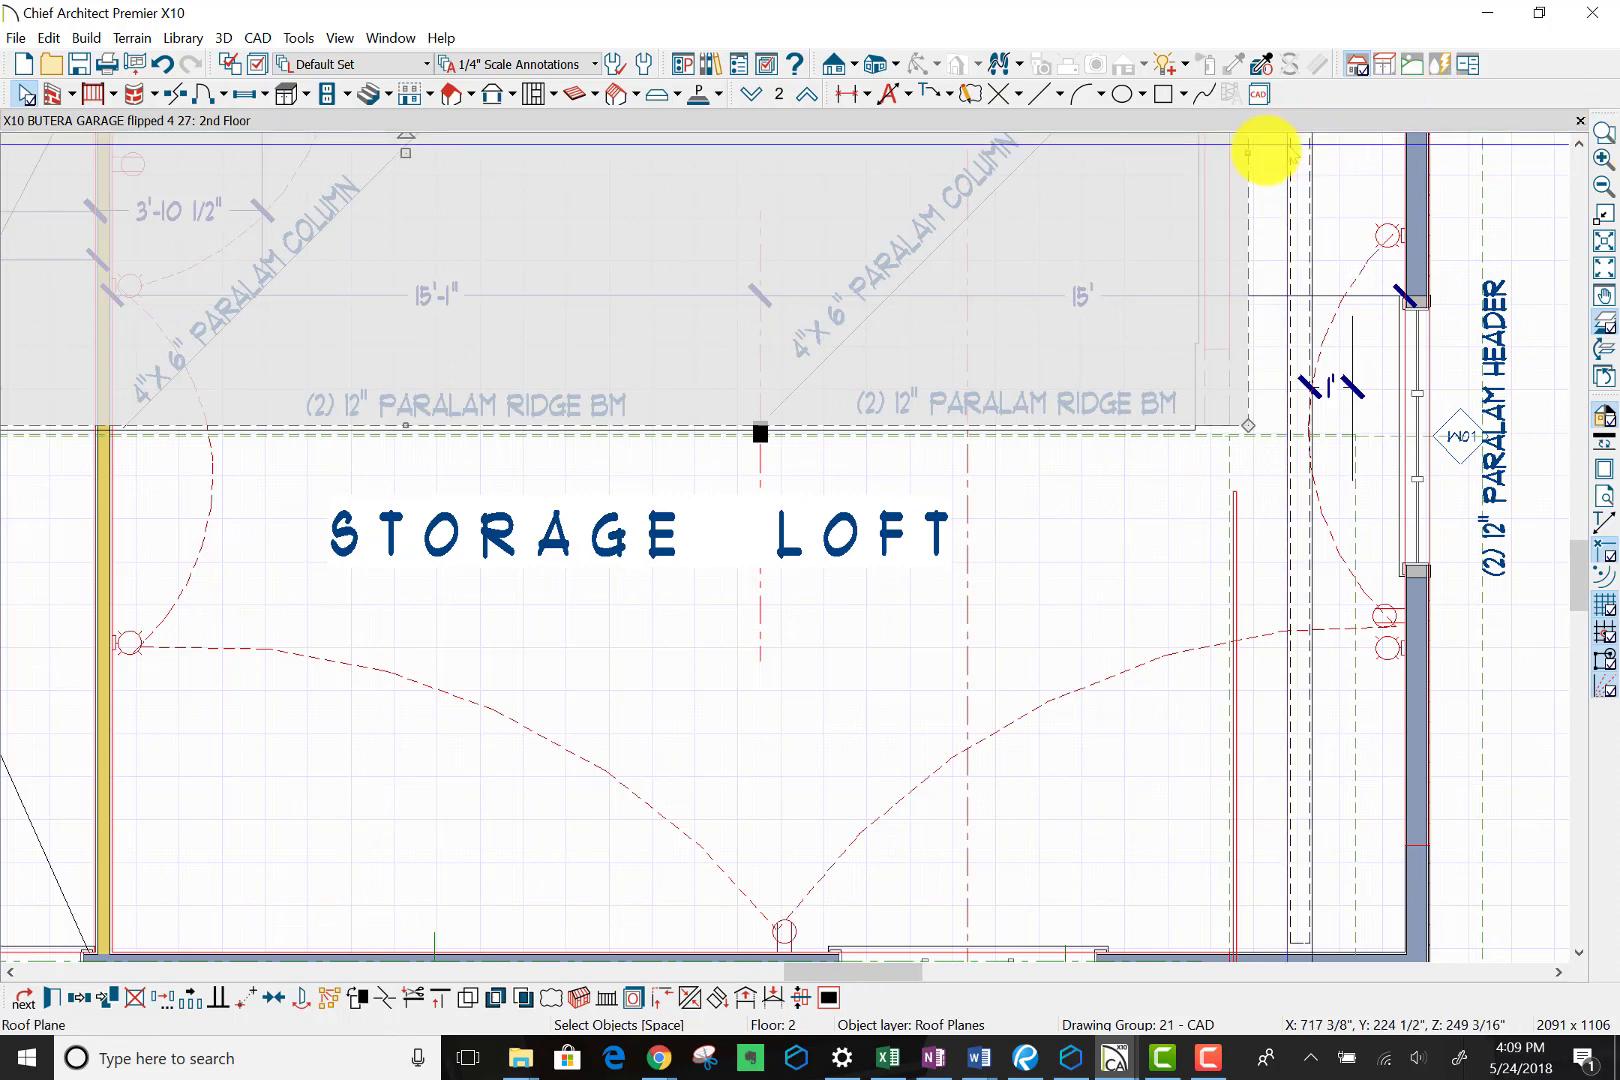
{"action": "left_click_drag", "start_coordinate": [1247, 150], "coordinate": [1347, 150]}
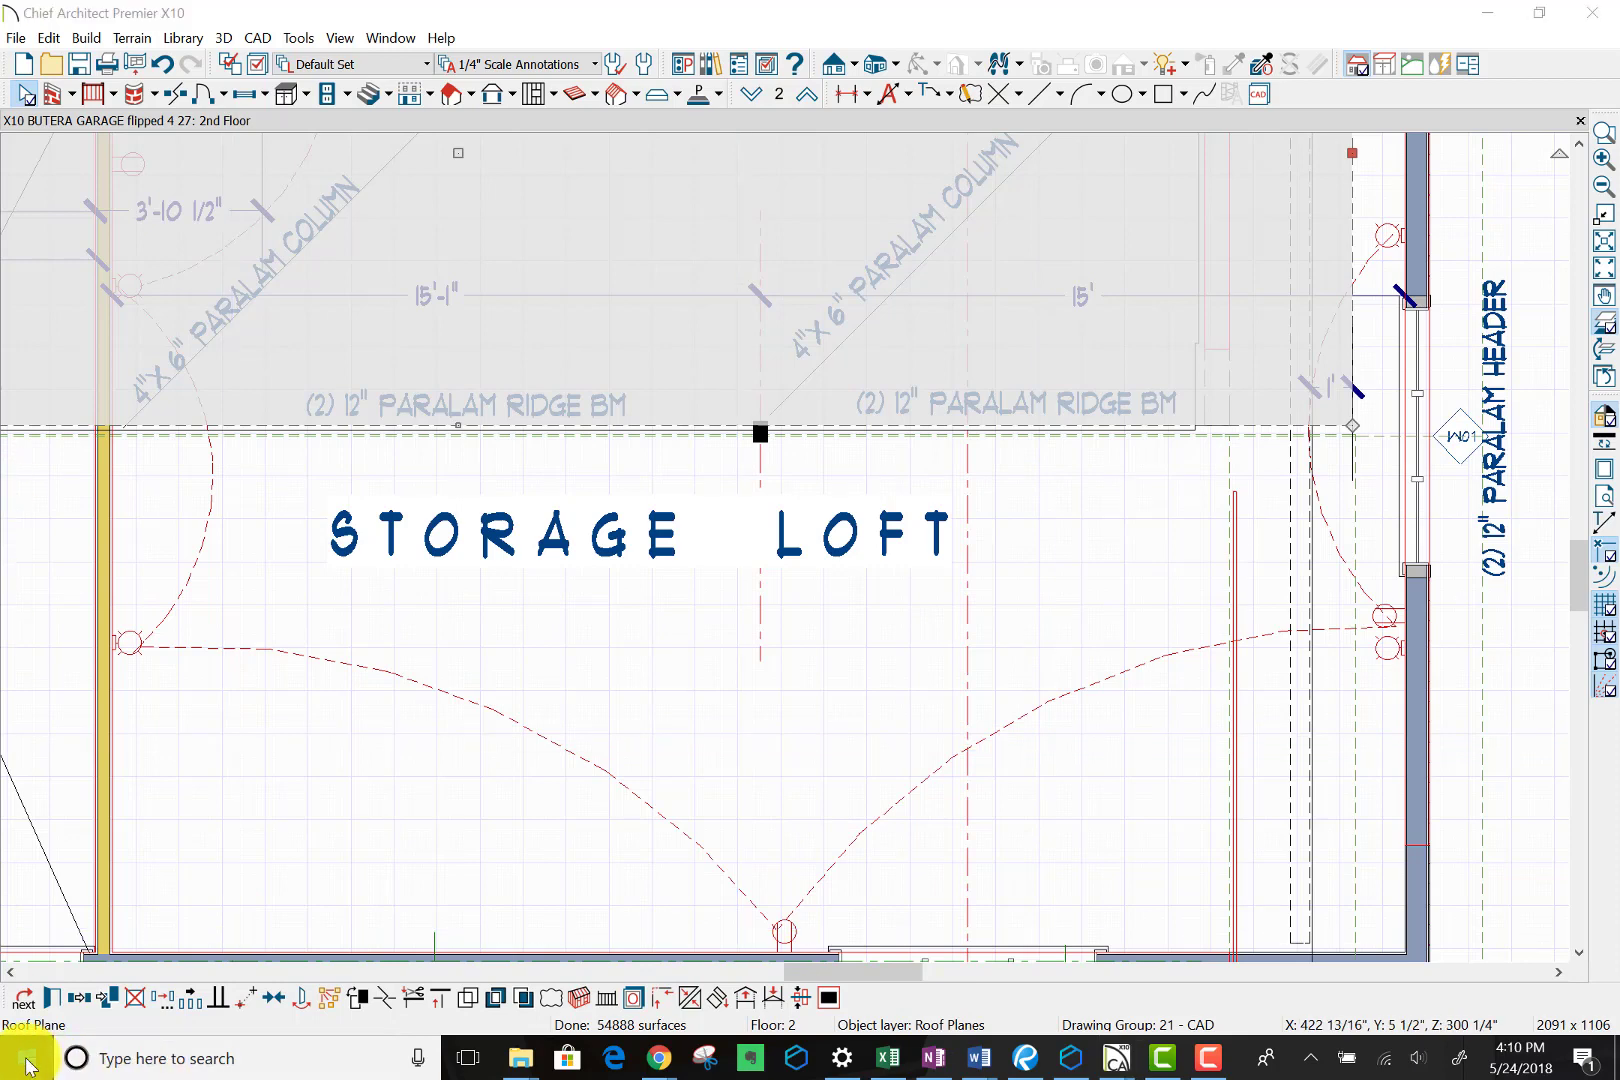
Step: Examine both extended dormer roof planes in the 3D perspective camera view, orbiting around to the long side of the garage
{"action": "left_click", "coordinate": [27, 1060]}
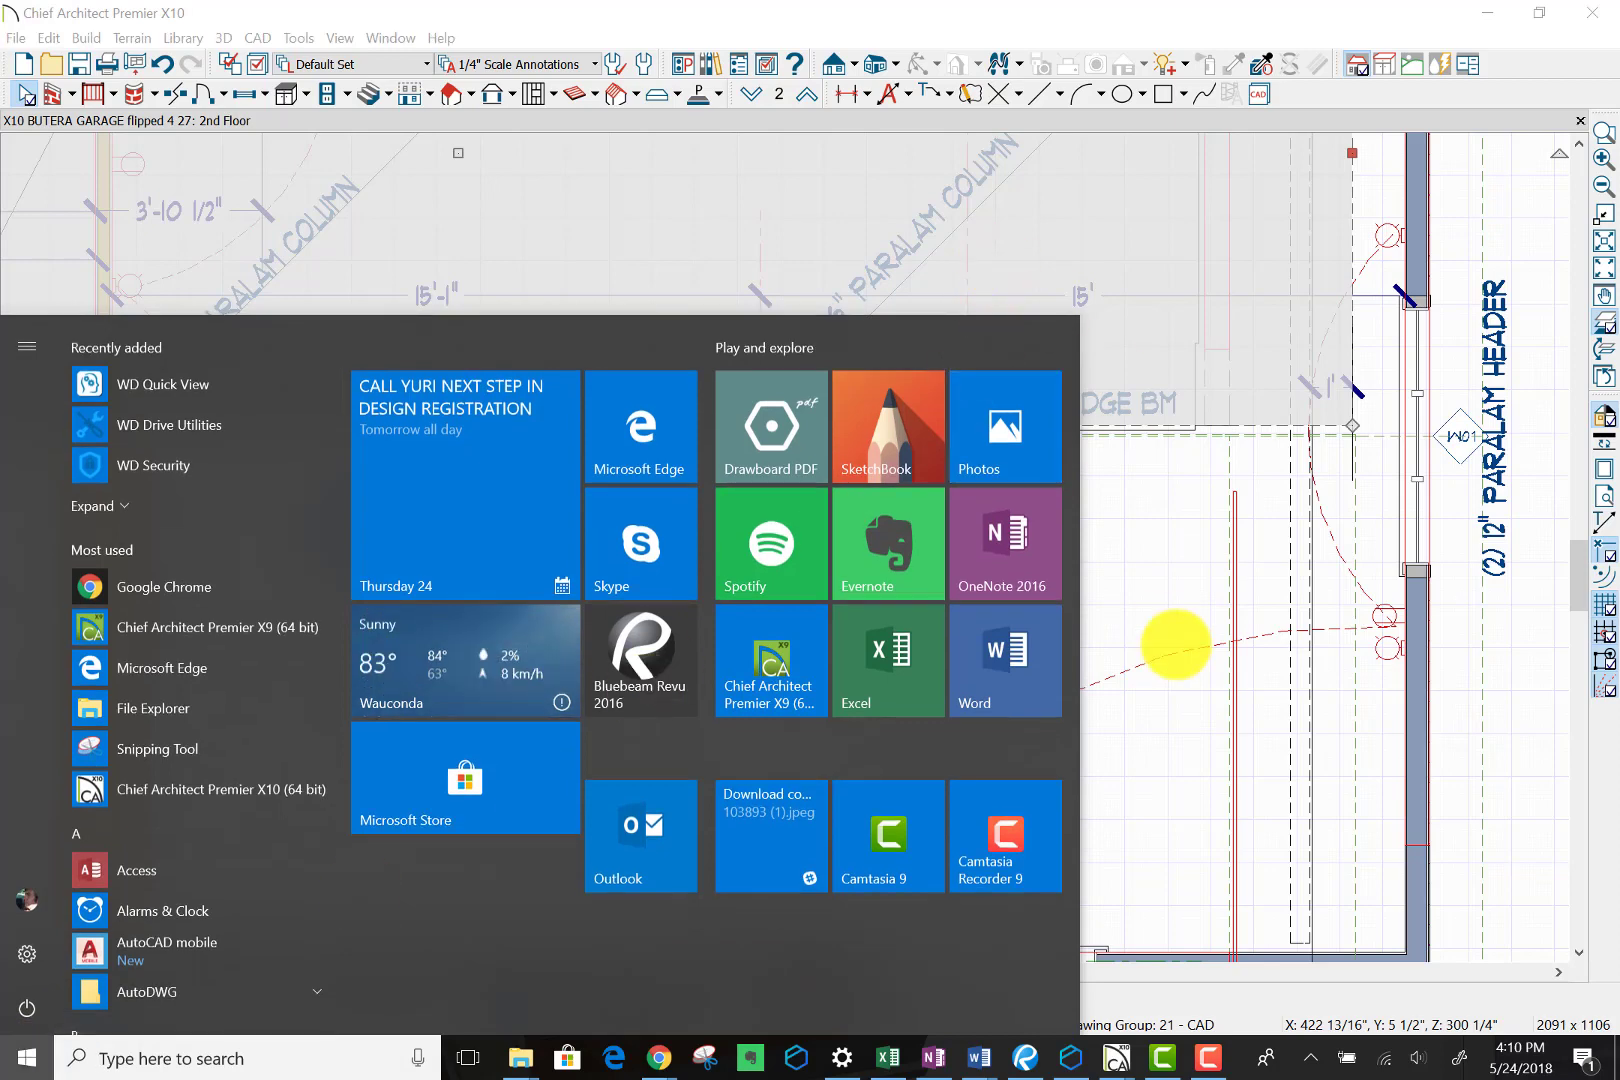
{"action": "left_click", "coordinate": [1145, 598]}
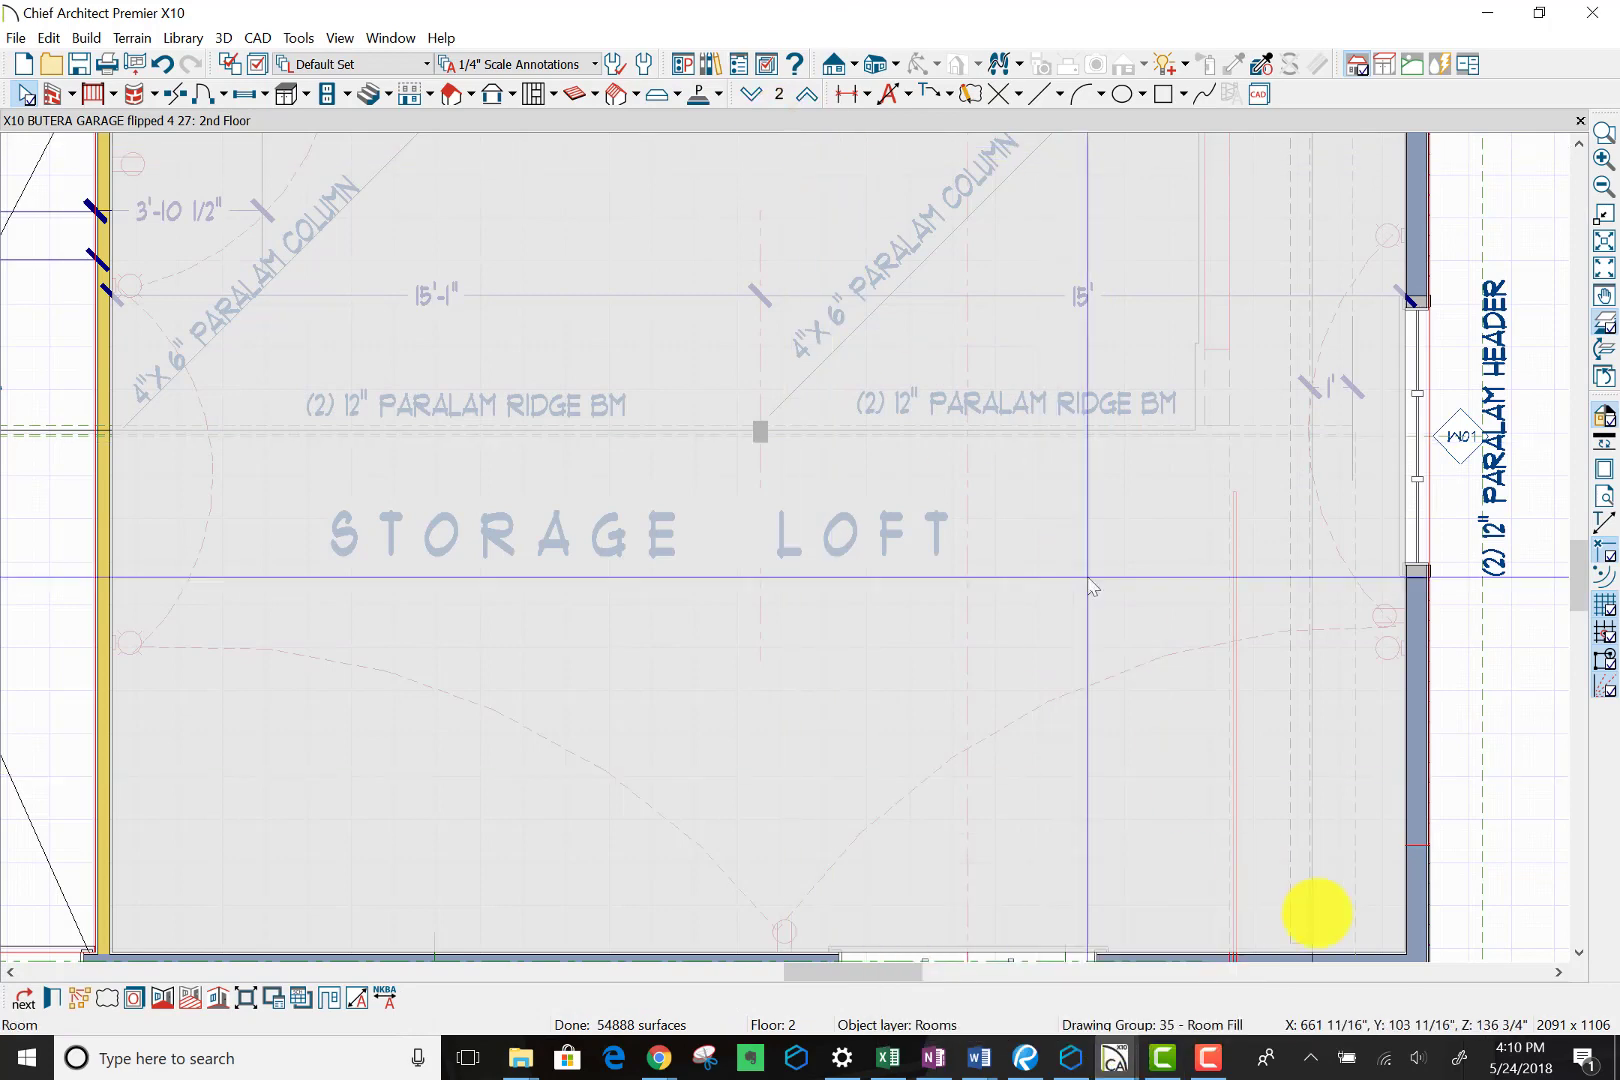
{"action": "mouse_move", "coordinate": [1120, 1060]}
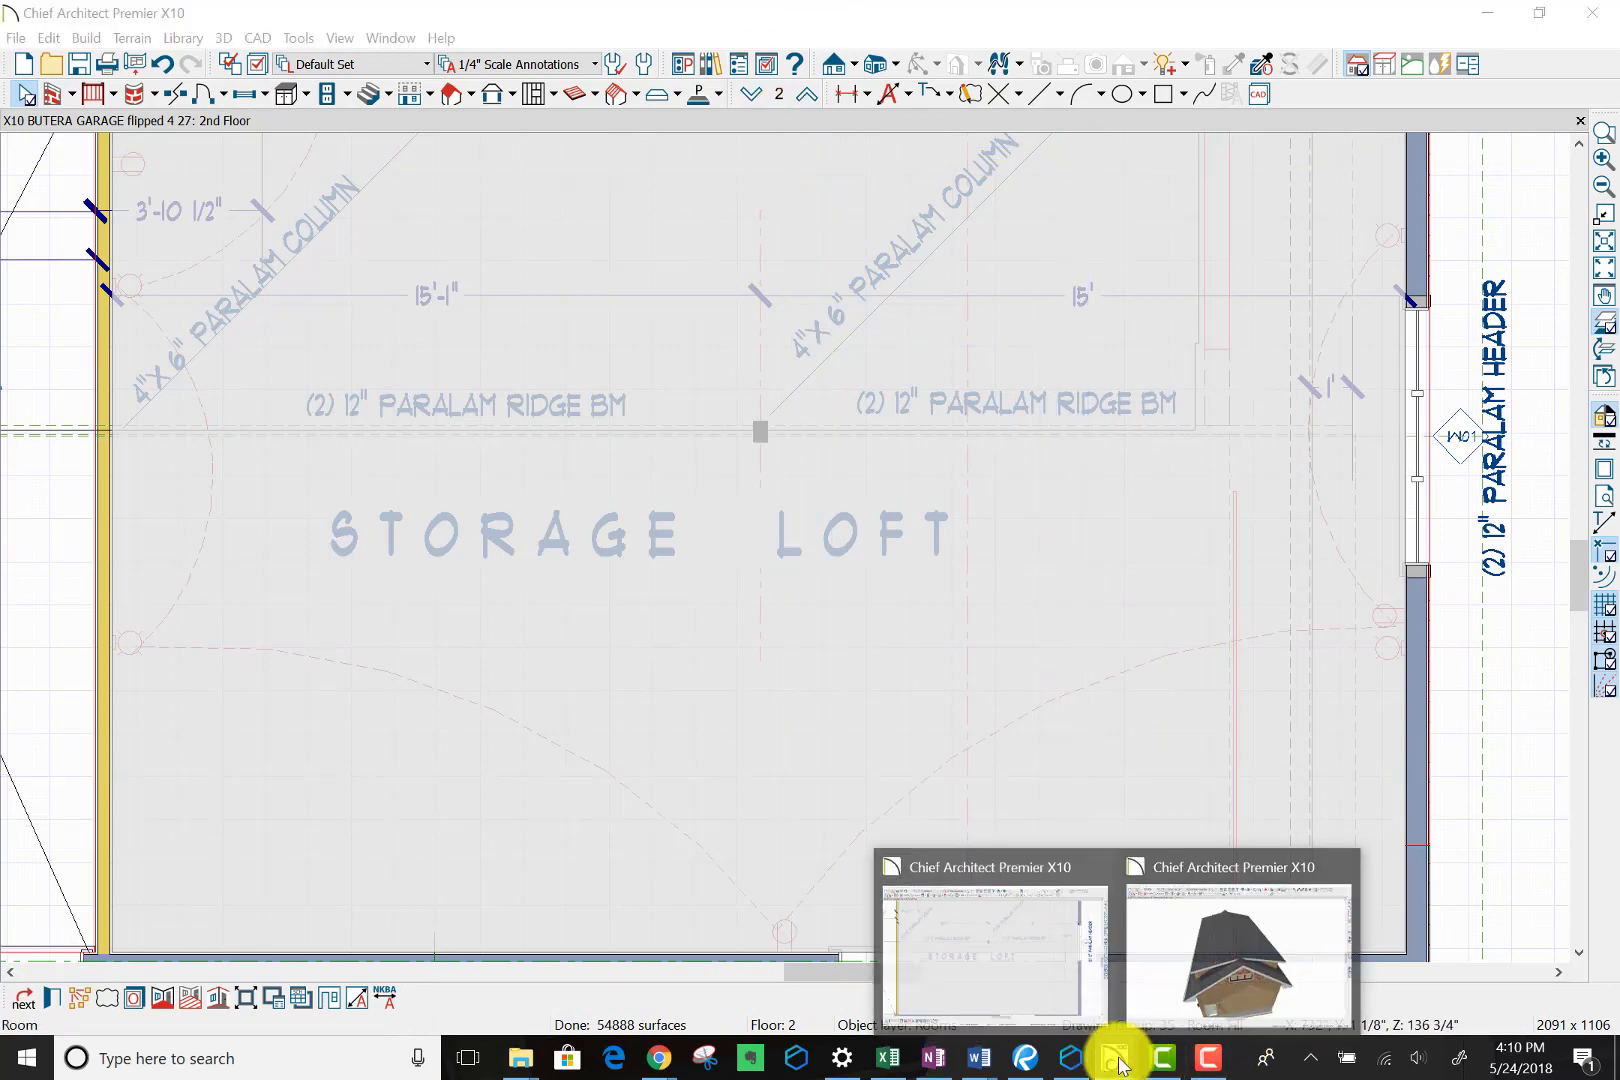
{"action": "left_click", "coordinate": [1188, 932]}
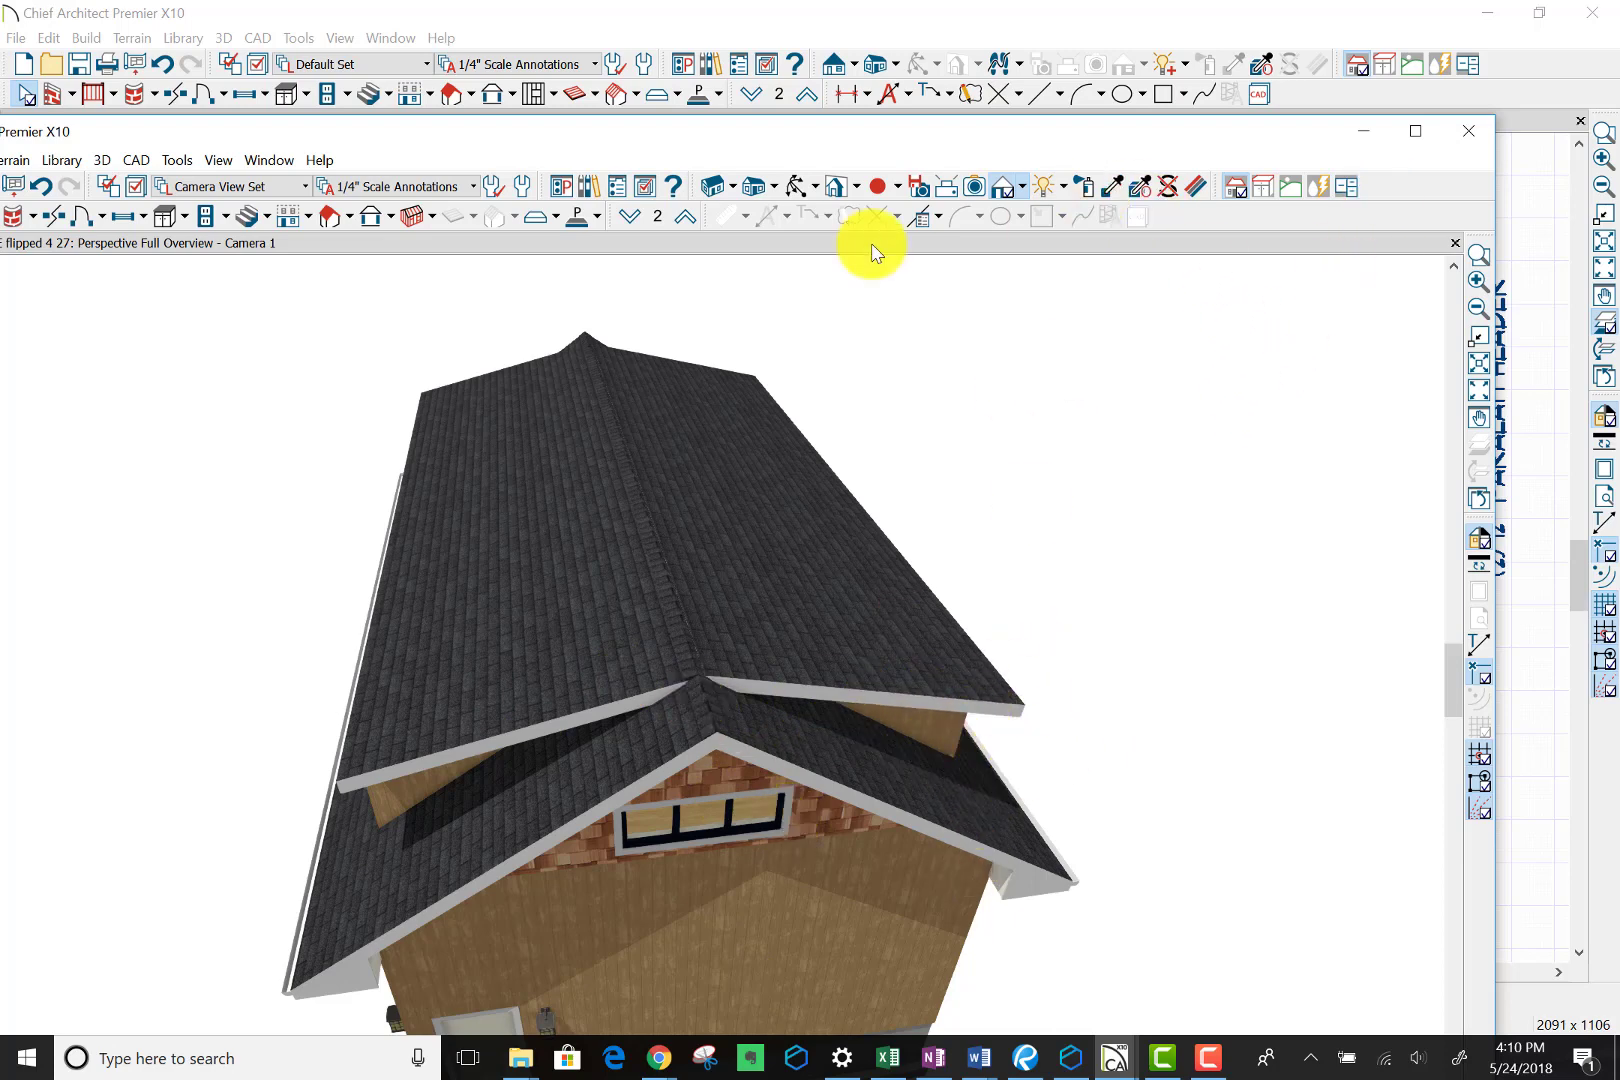
{"action": "left_click", "coordinate": [808, 189]}
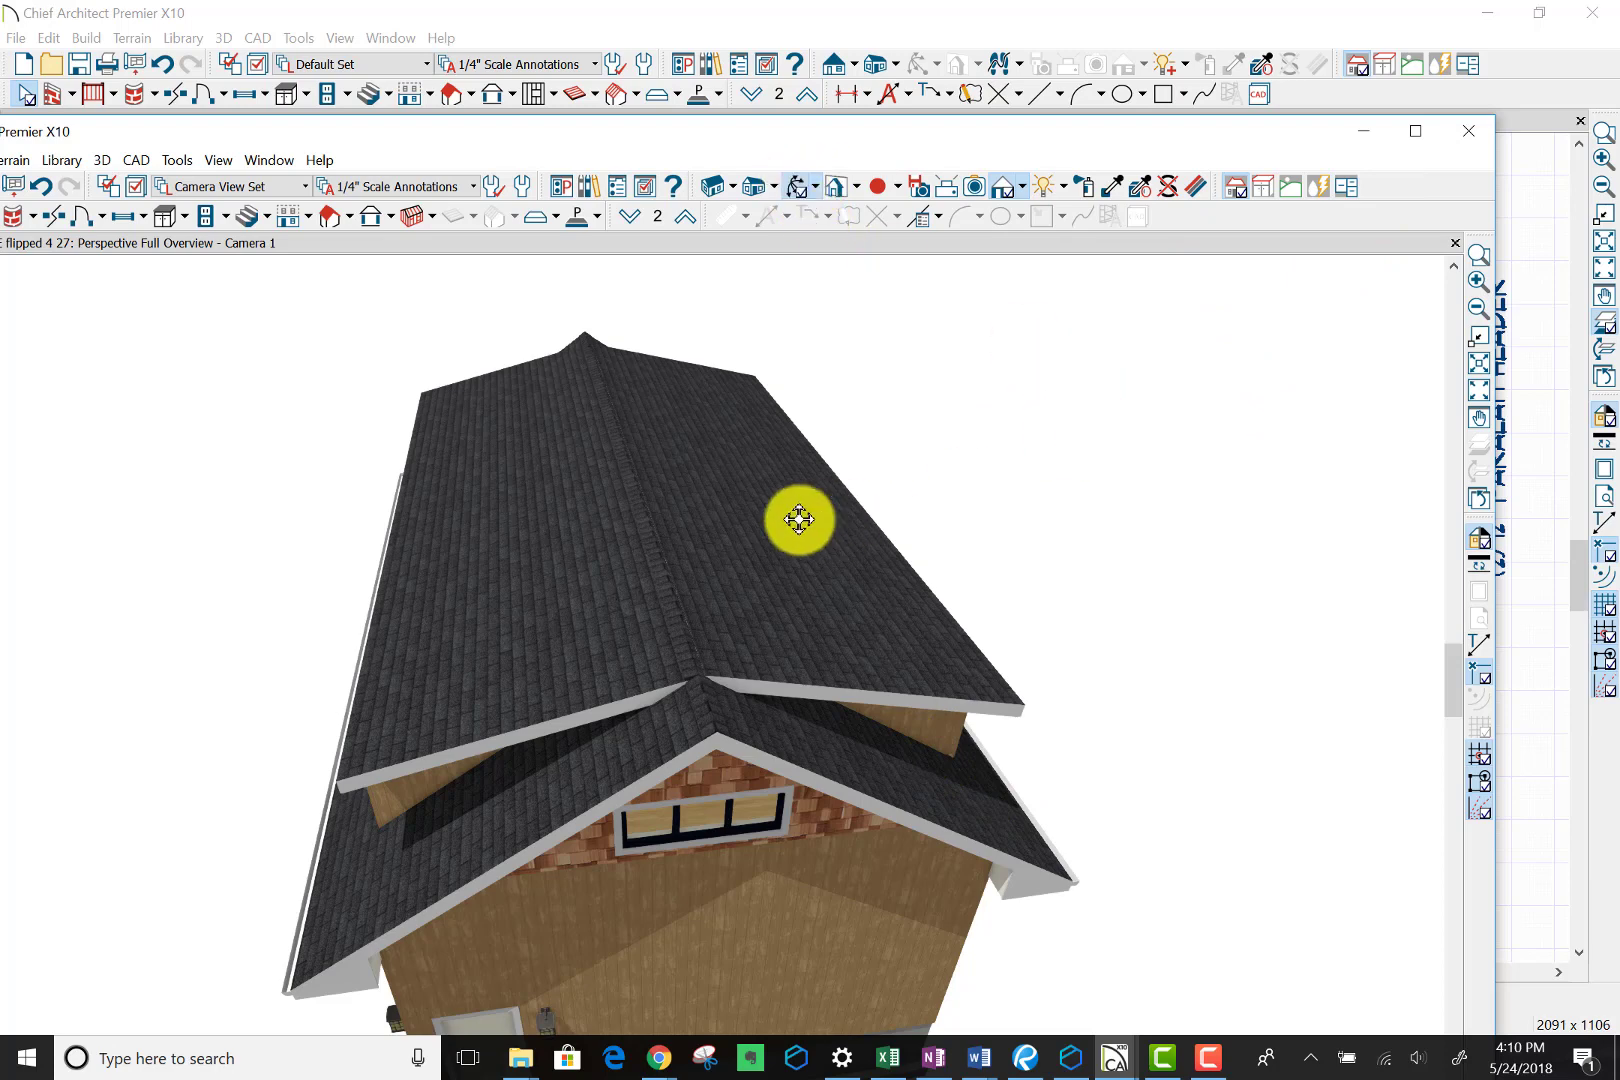
{"action": "left_click_drag", "start_coordinate": [796, 517], "coordinate": [853, 340]}
{"action": "scroll", "coordinate": [727, 450], "scroll_direction": "up", "scroll_amount": 3}
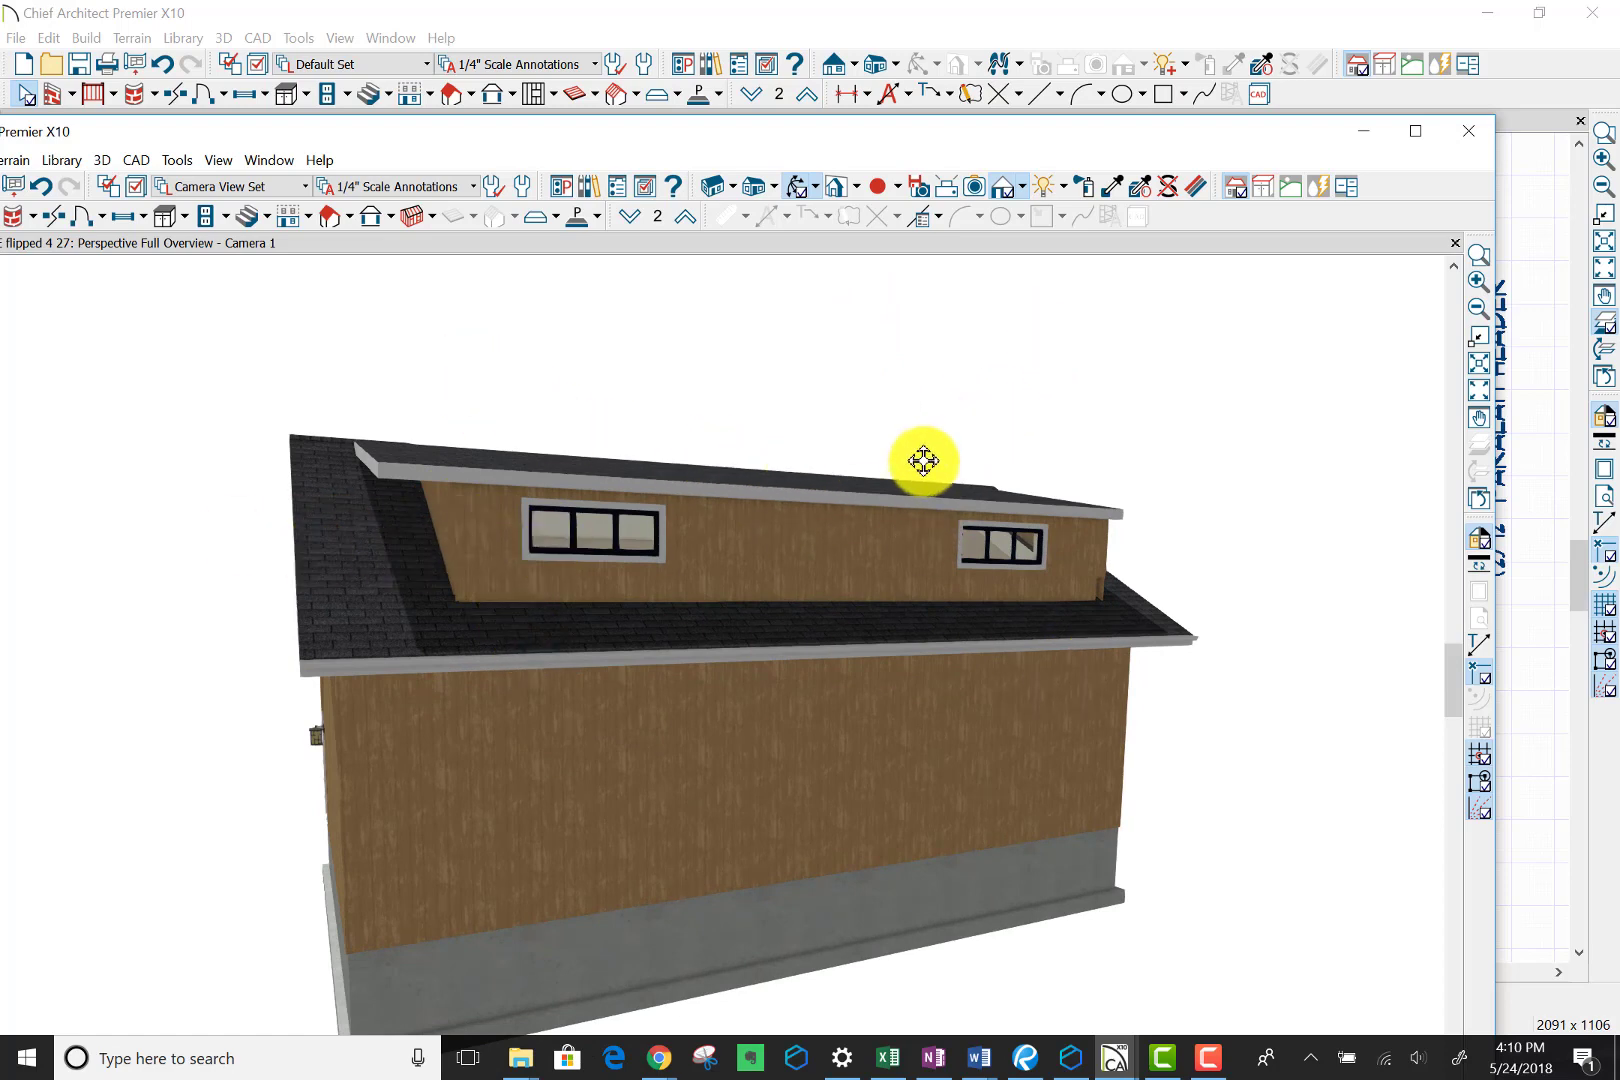
{"action": "left_click_drag", "start_coordinate": [923, 460], "coordinate": [401, 622]}
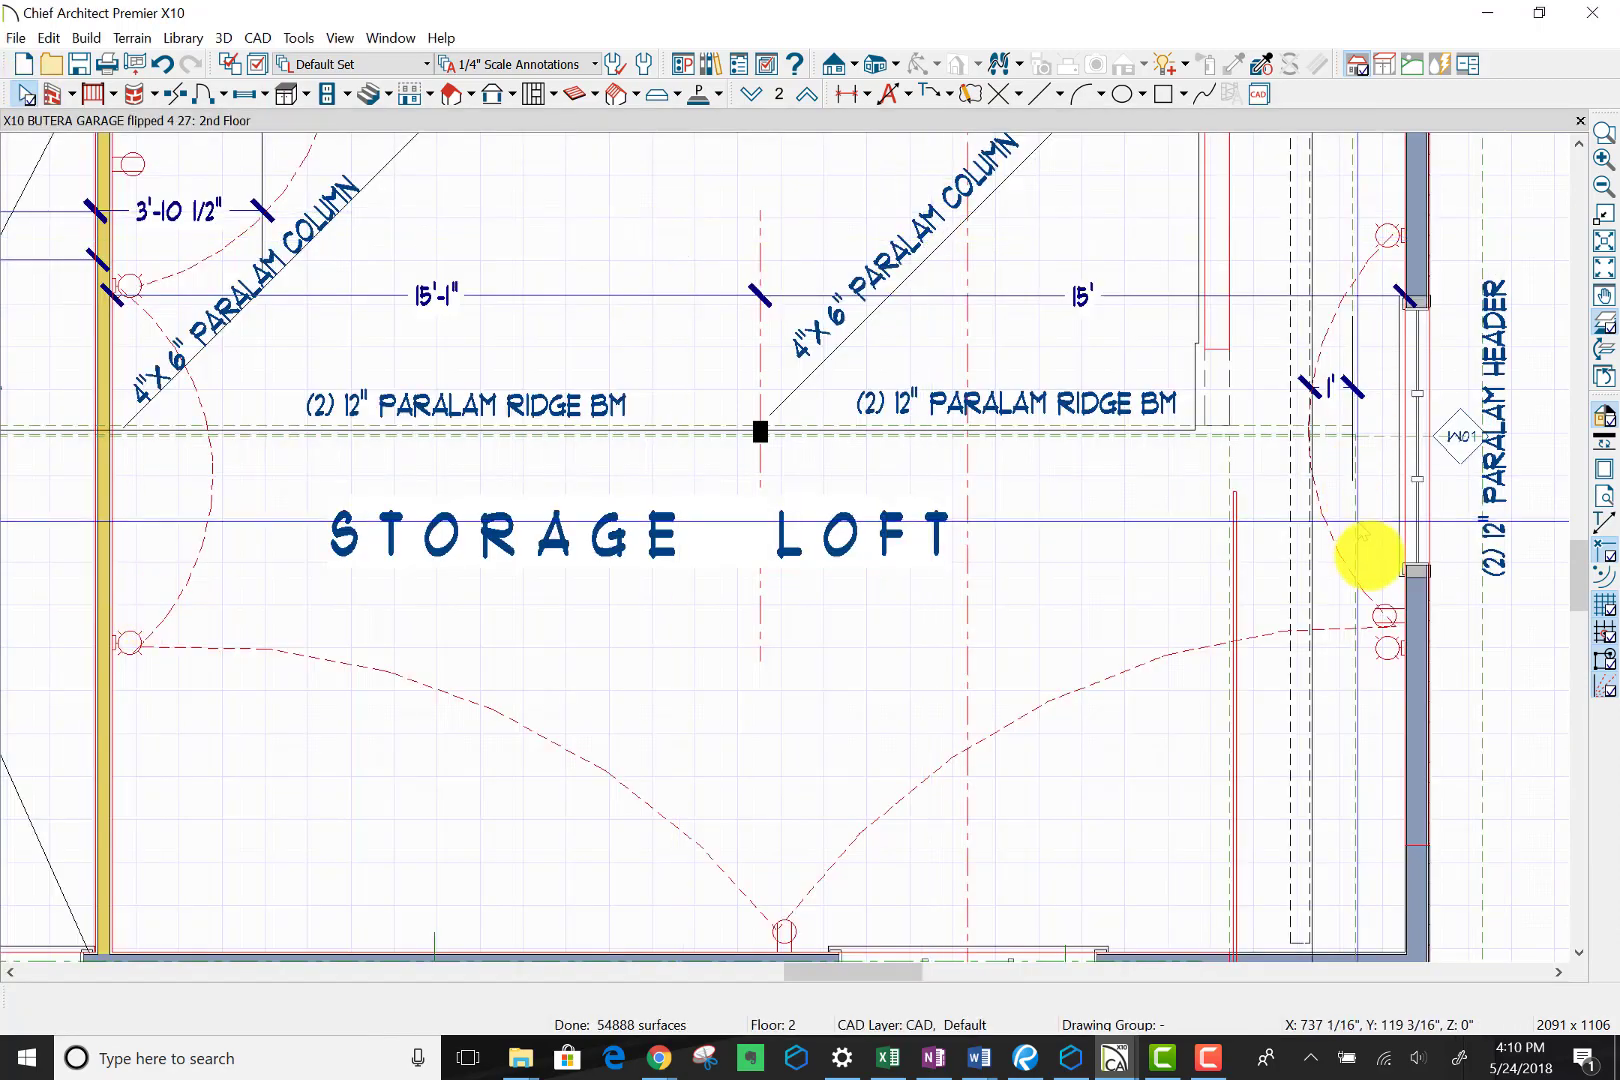
Step: On the attic floor, move the stair-side dormer's side wall at the loft end out to the reference line
{"action": "scroll", "coordinate": [1367, 557], "scroll_direction": "down", "scroll_amount": 1}
{"action": "scroll", "coordinate": [1367, 557], "scroll_direction": "down", "scroll_amount": 2}
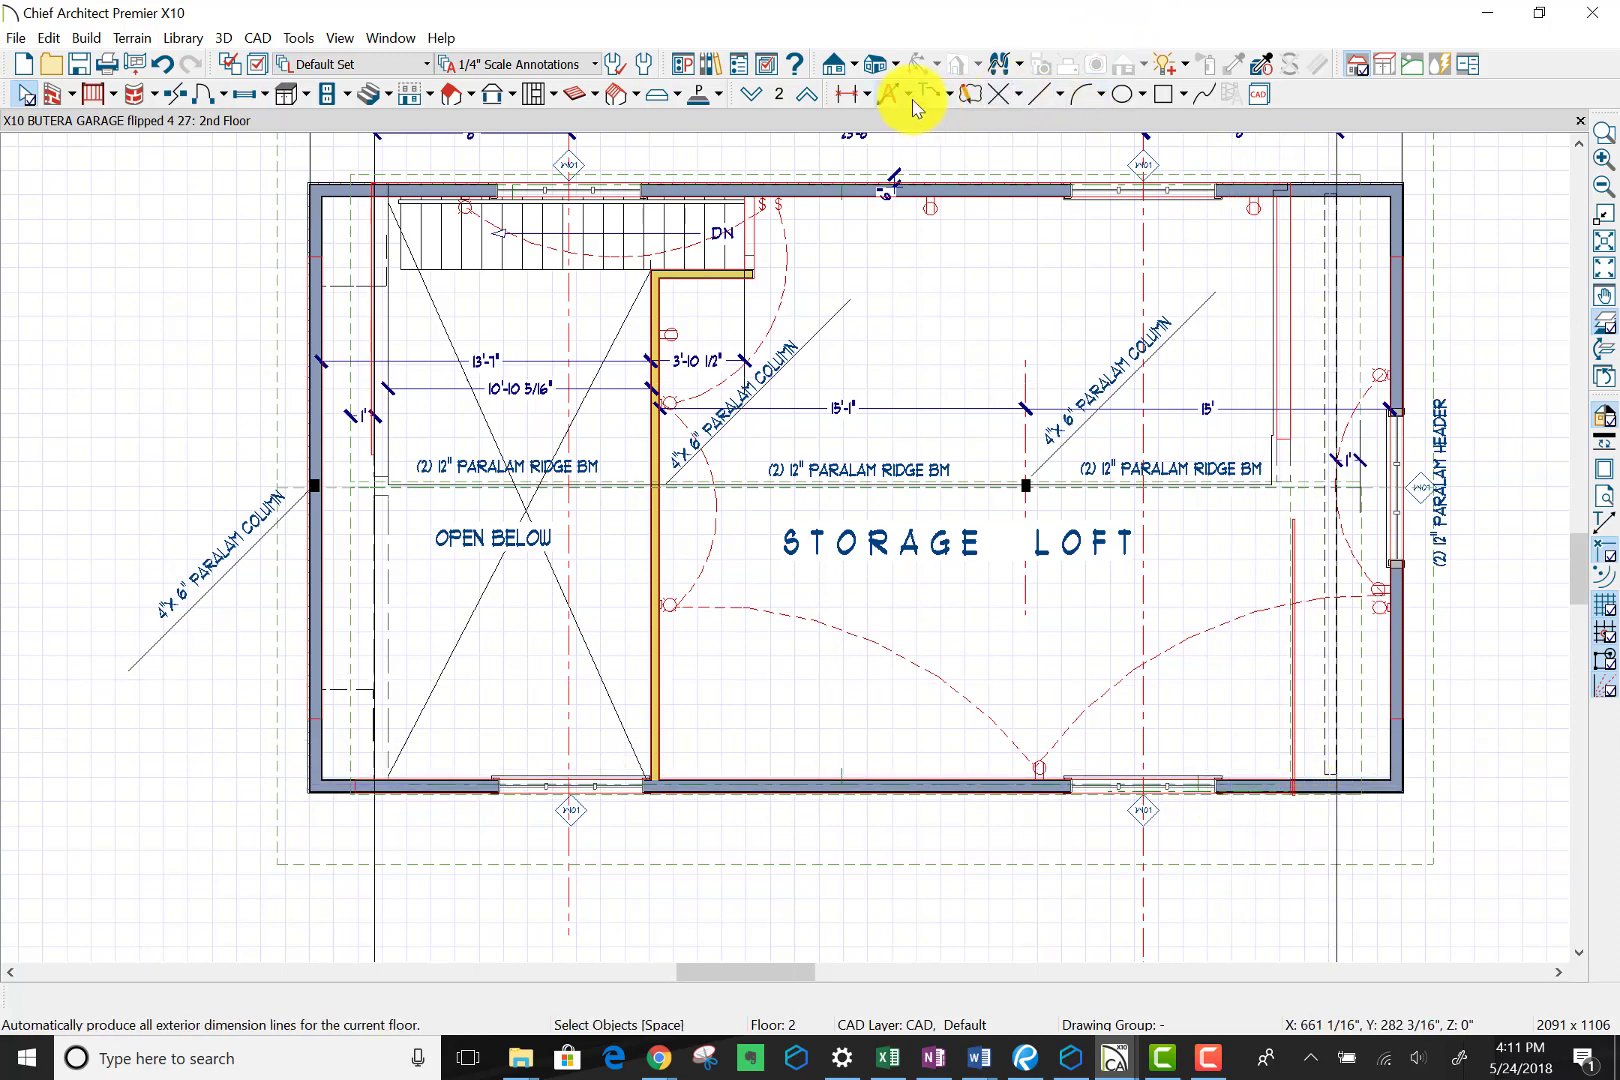
{"action": "left_click", "coordinate": [807, 95]}
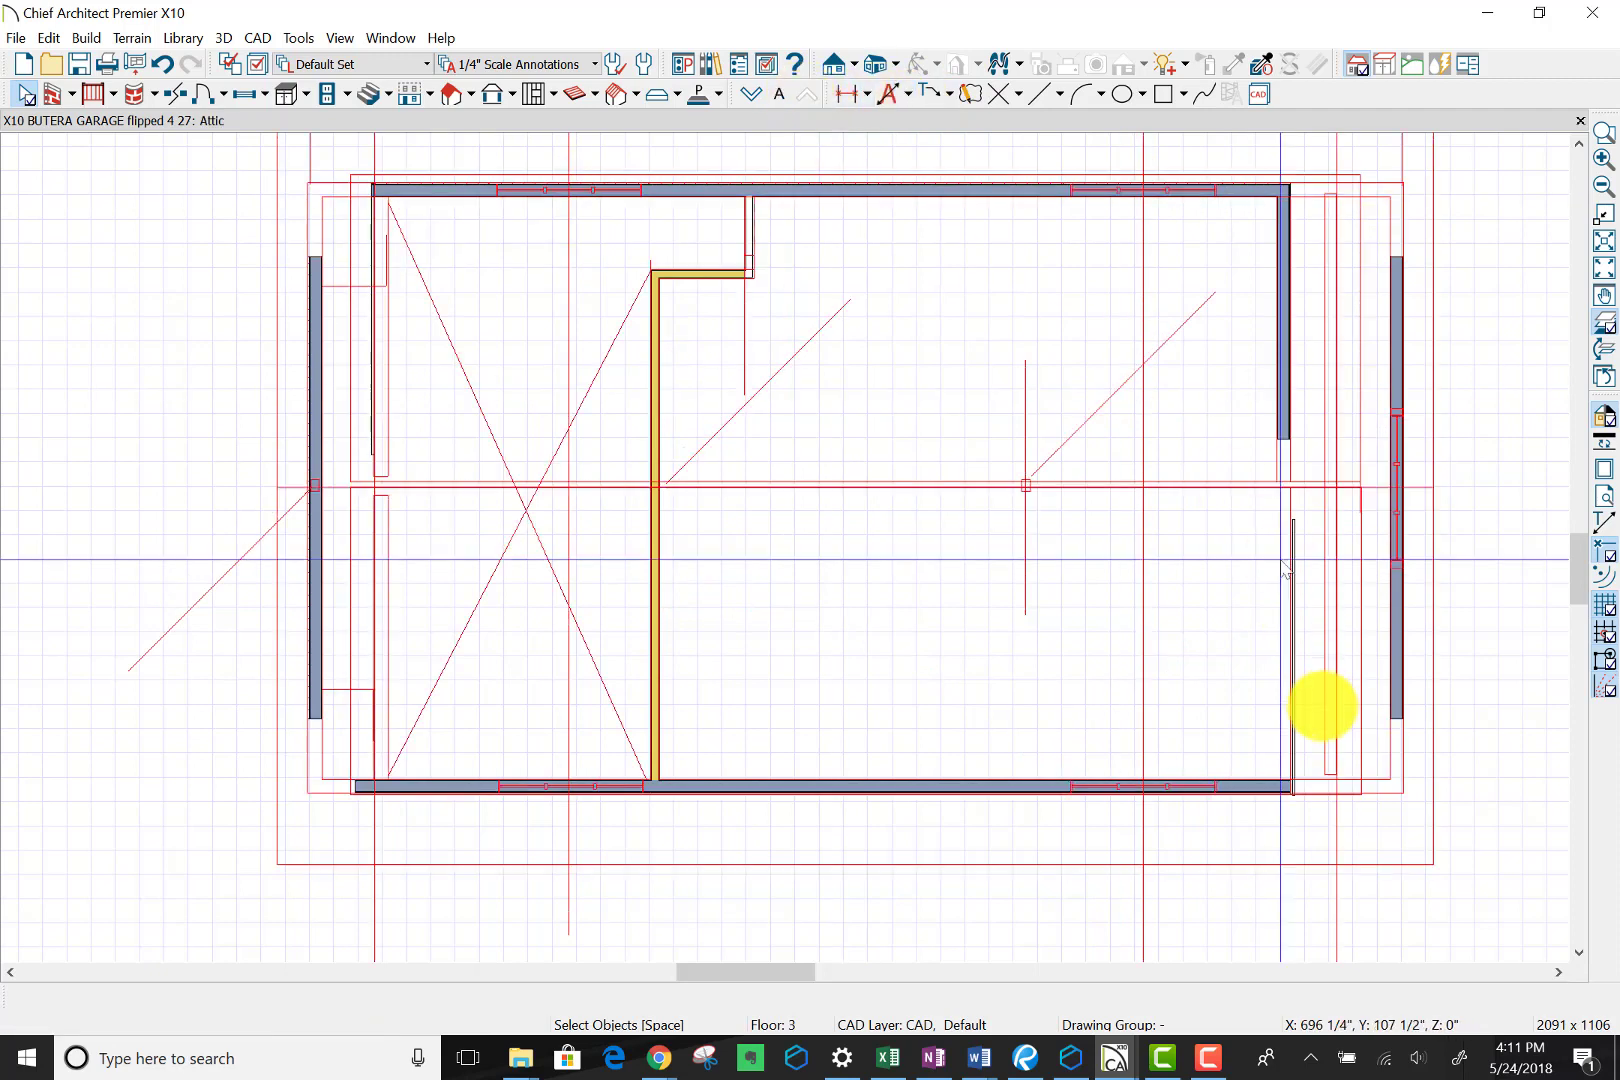
{"action": "left_click", "coordinate": [1288, 338]}
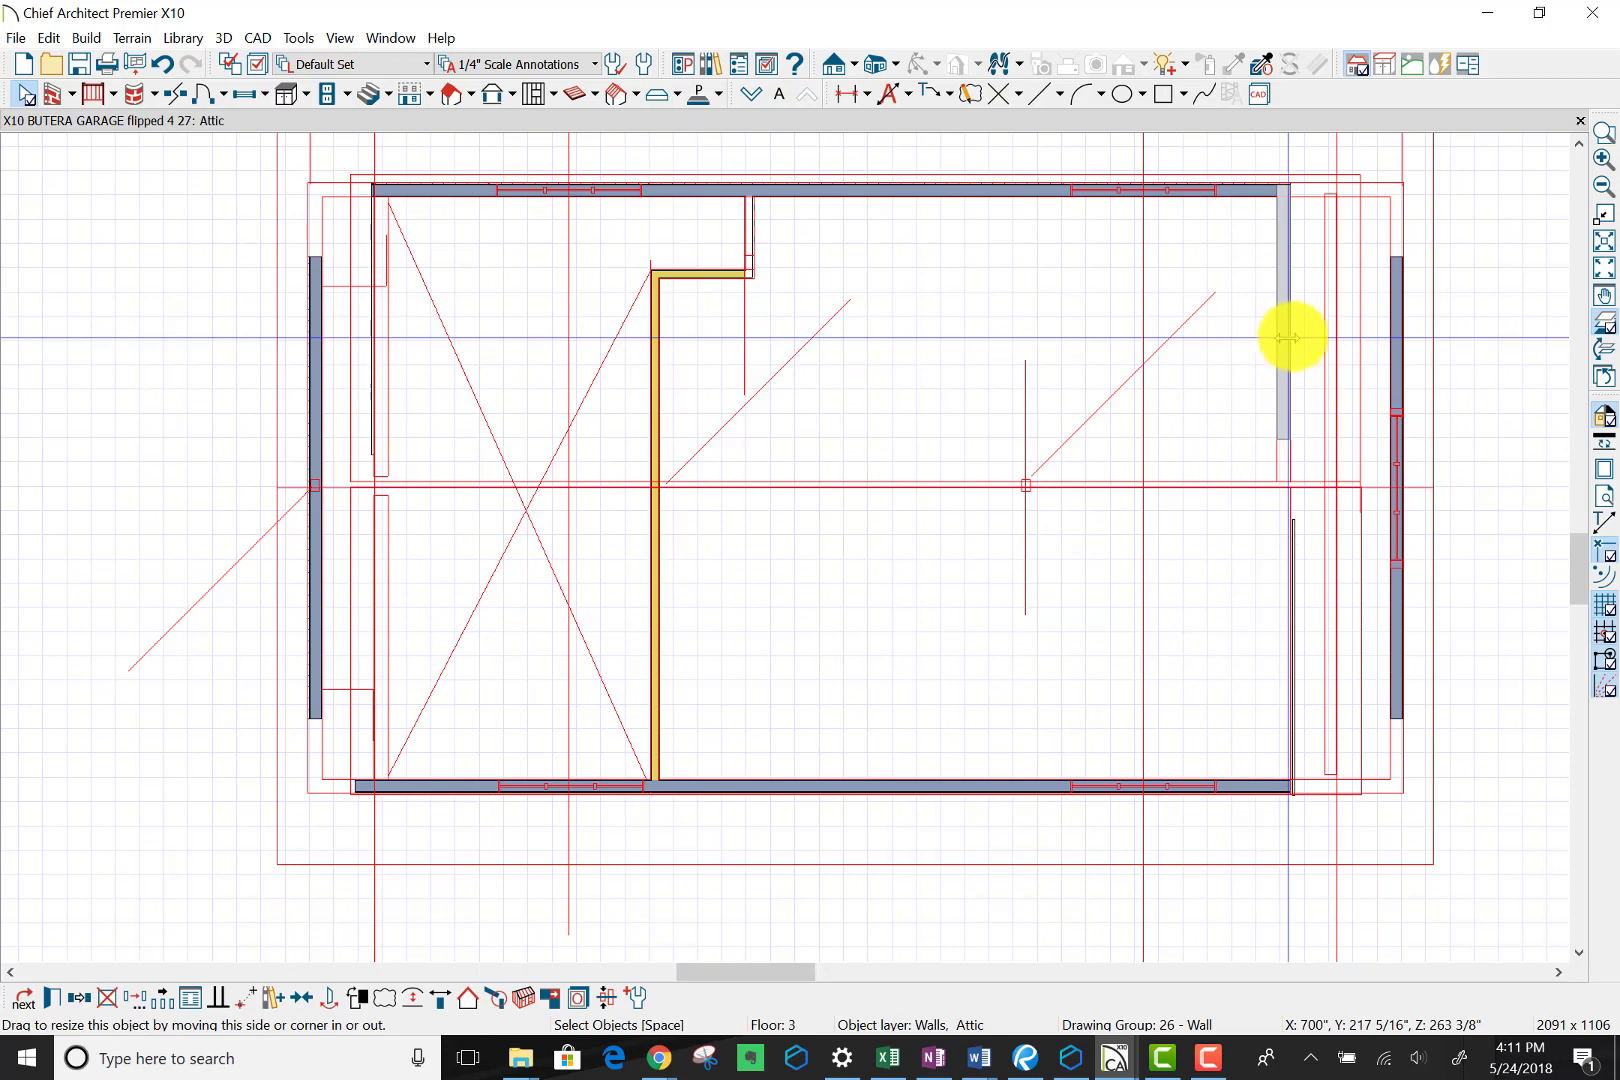
{"action": "left_click_drag", "start_coordinate": [1288, 338], "coordinate": [1336, 330]}
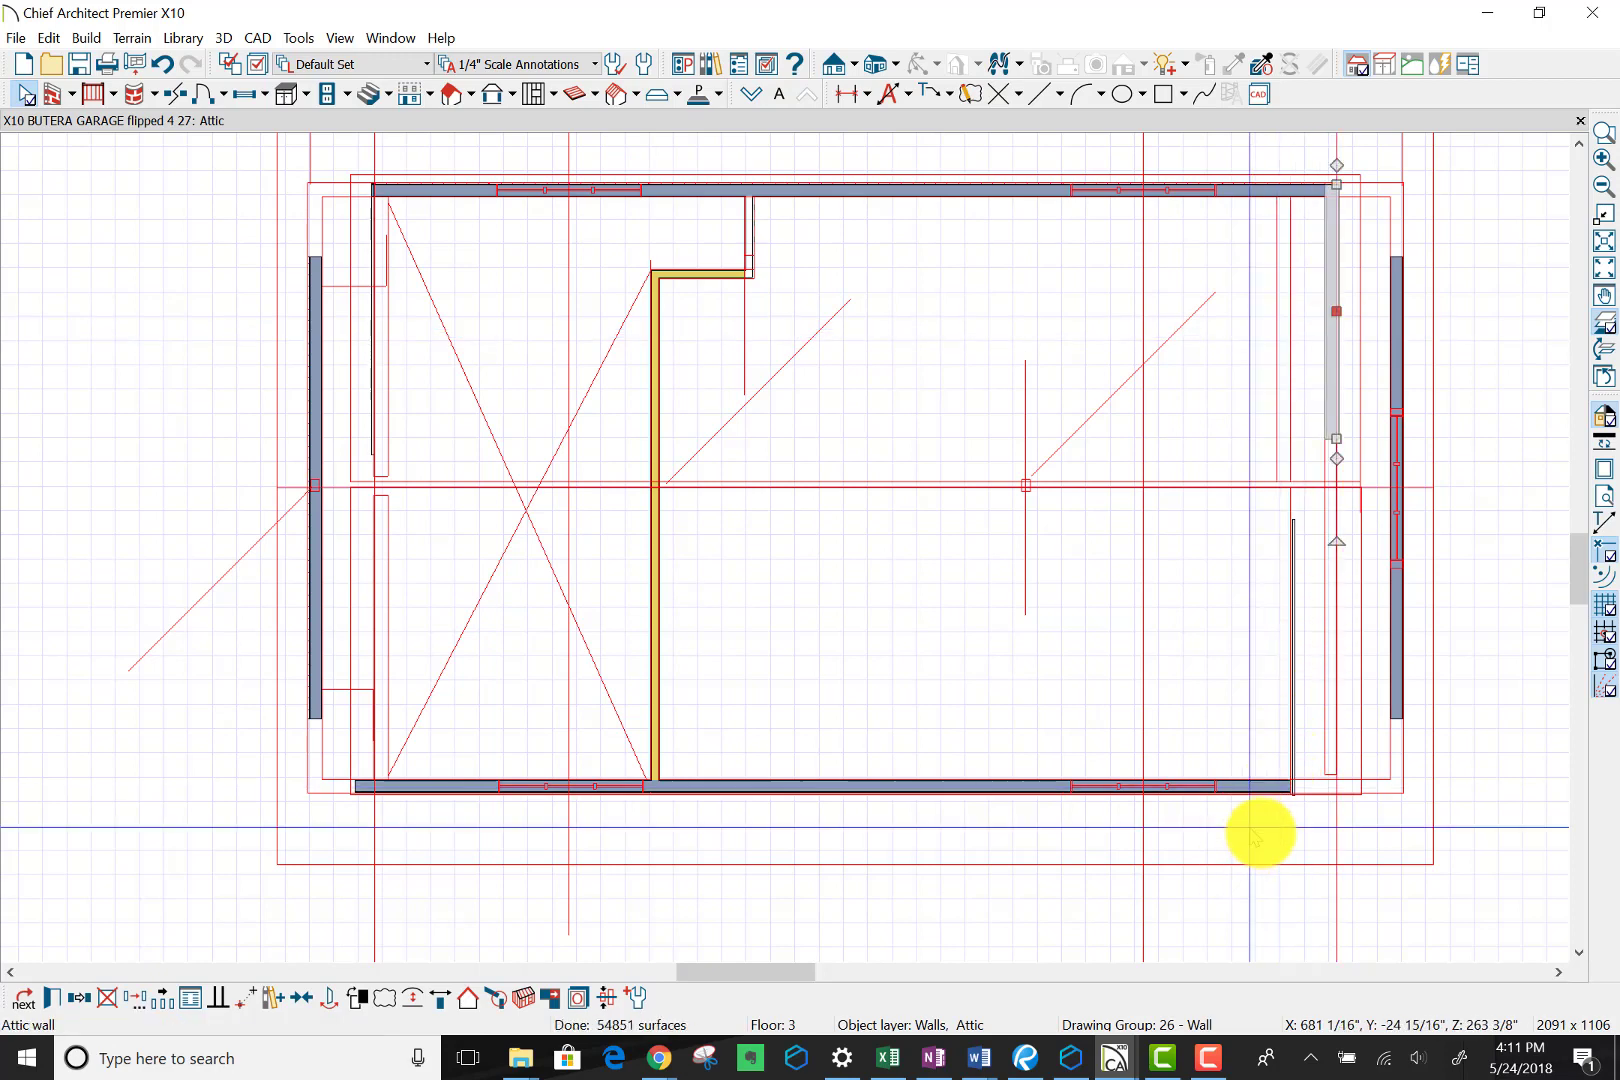
Step: Move the thin polyline solid at the opposite dormer's loft end out to the reference line
{"action": "left_click", "coordinate": [1295, 662]}
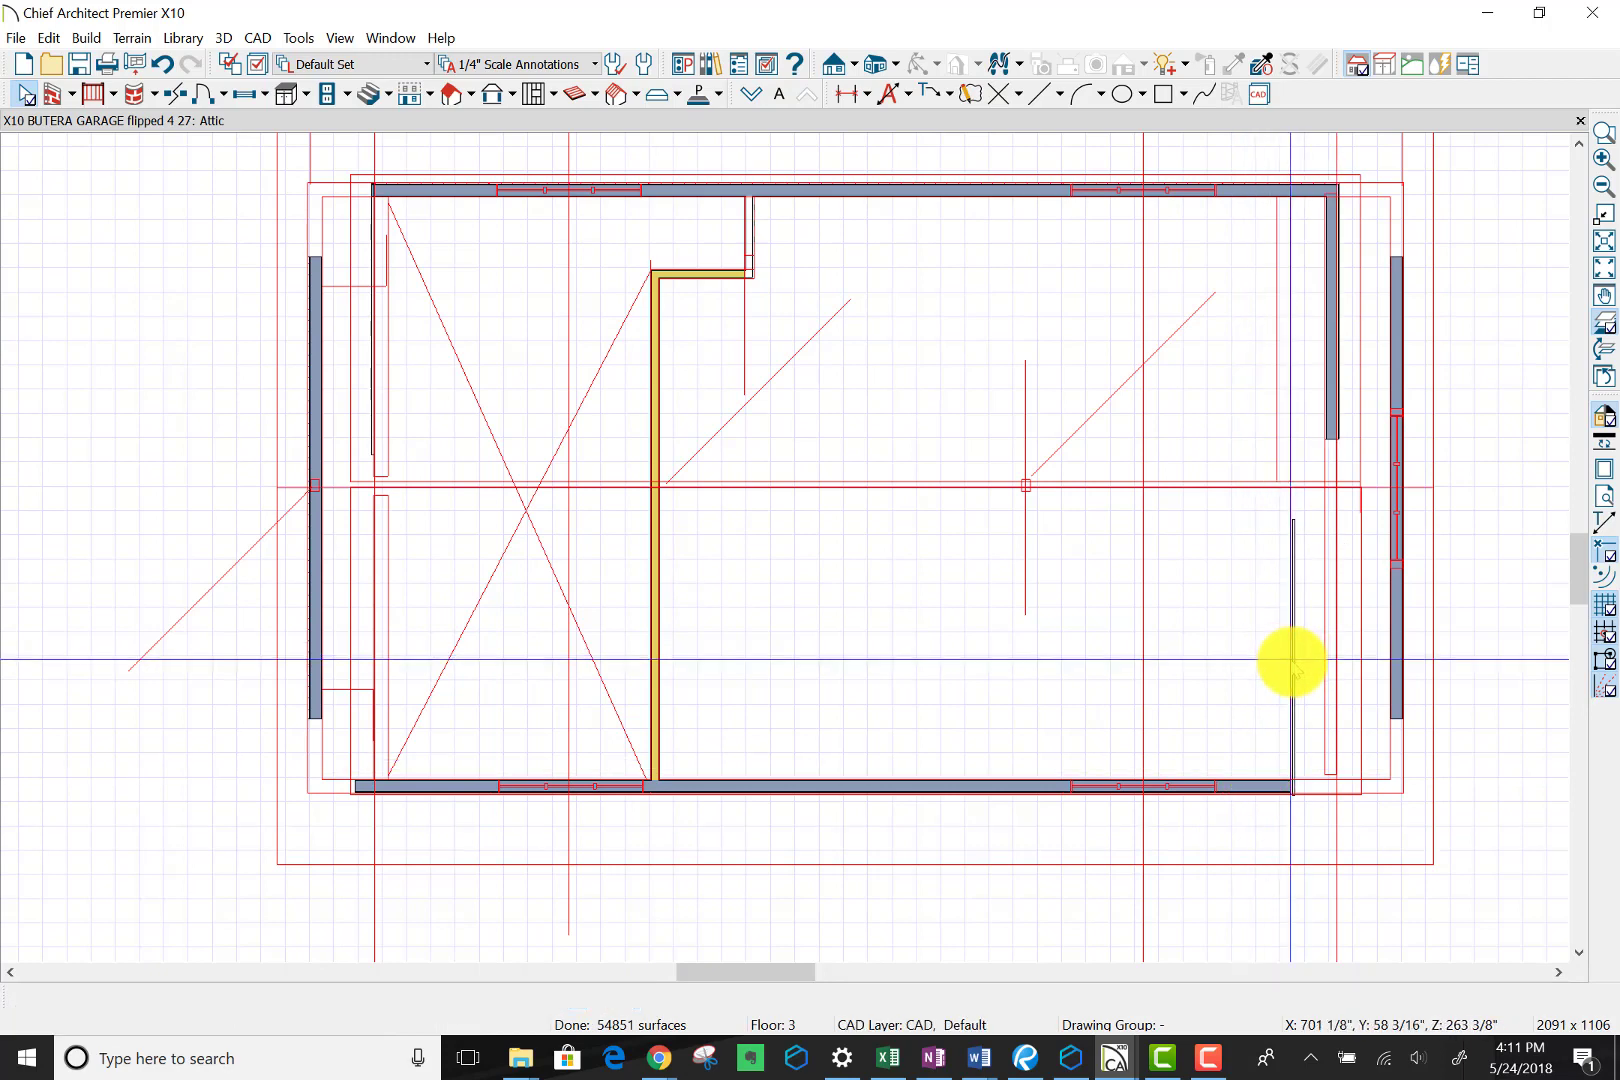
{"action": "left_click", "coordinate": [1296, 678]}
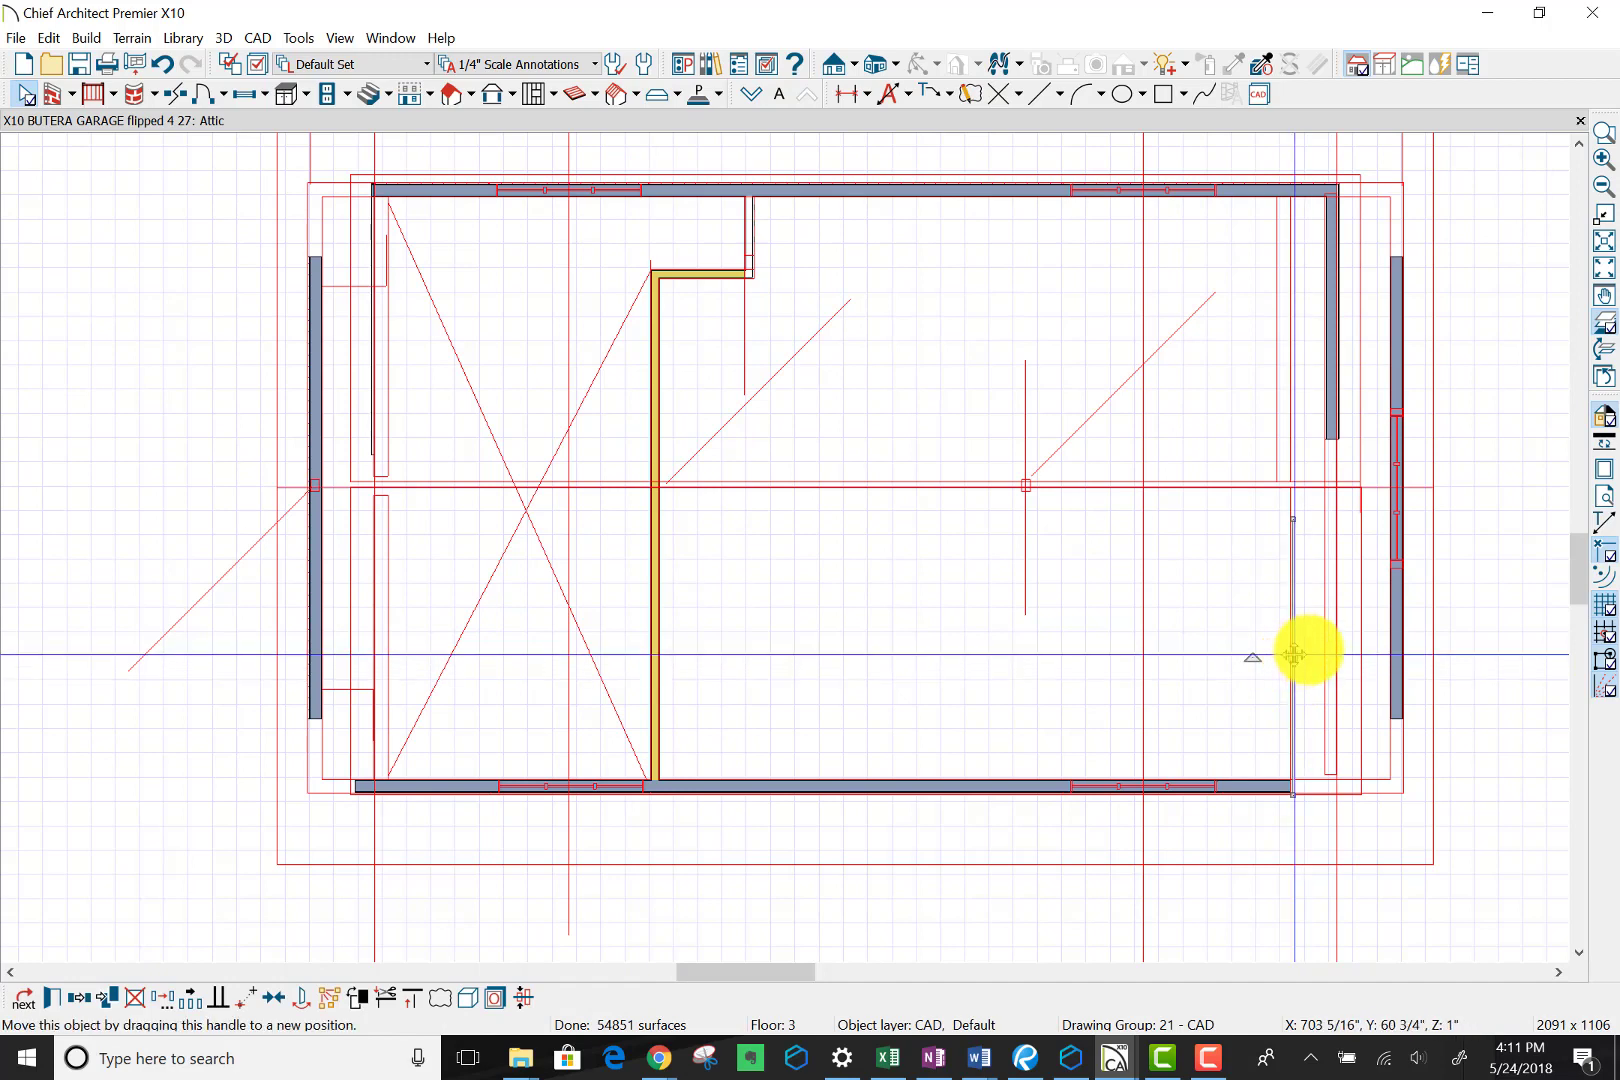
{"action": "left_click_drag", "start_coordinate": [1299, 652], "coordinate": [1338, 647]}
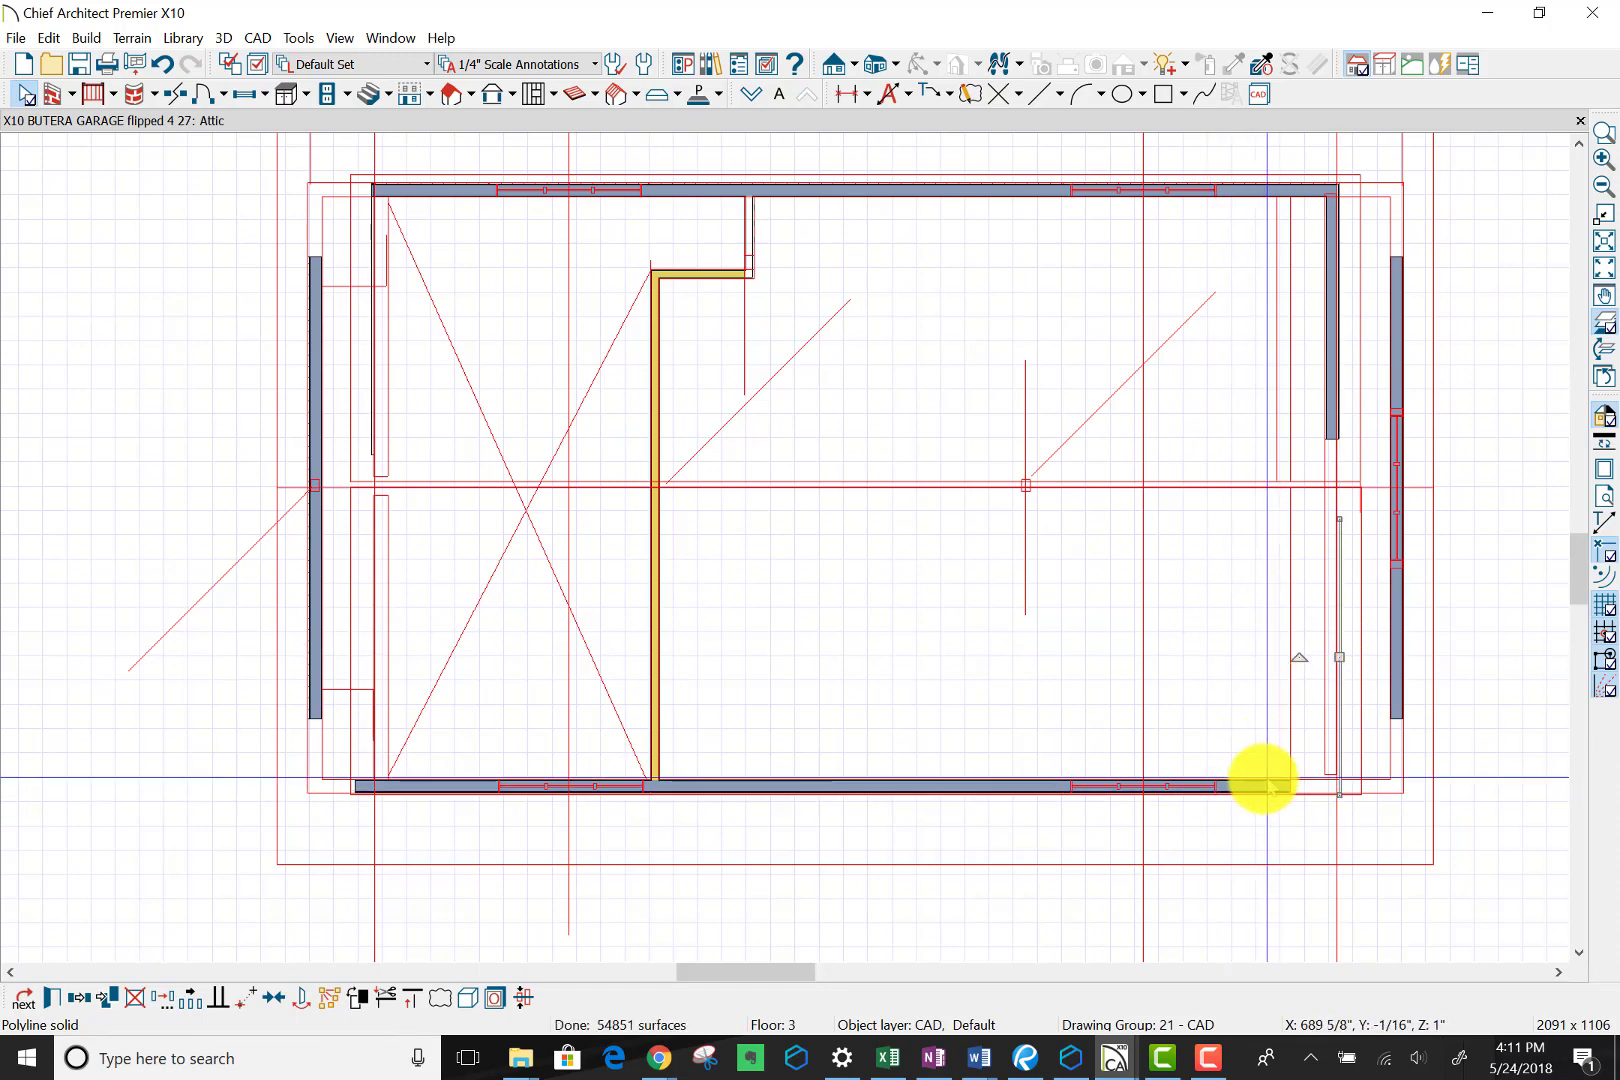
{"action": "key", "text": "Escape"}
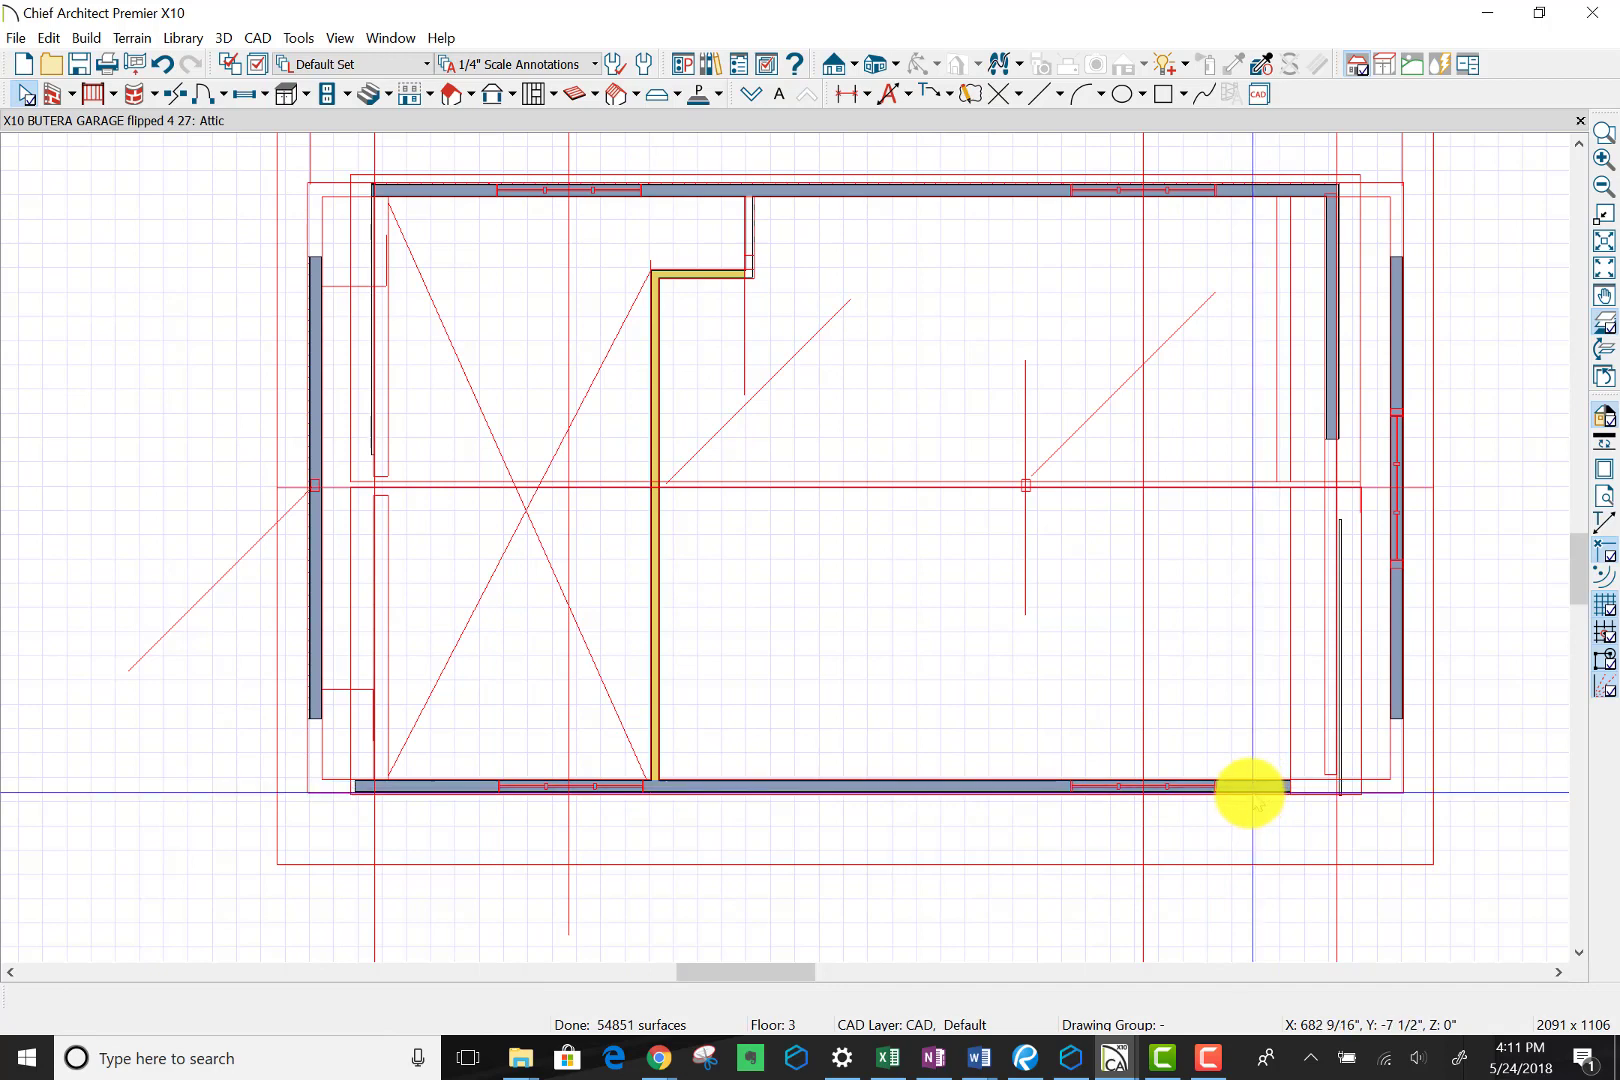
Step: Extend the long attic wall opposite the stairs to the loft-end reference line and delete the short wall segment at its open-below end
{"action": "left_click", "coordinate": [1250, 787]}
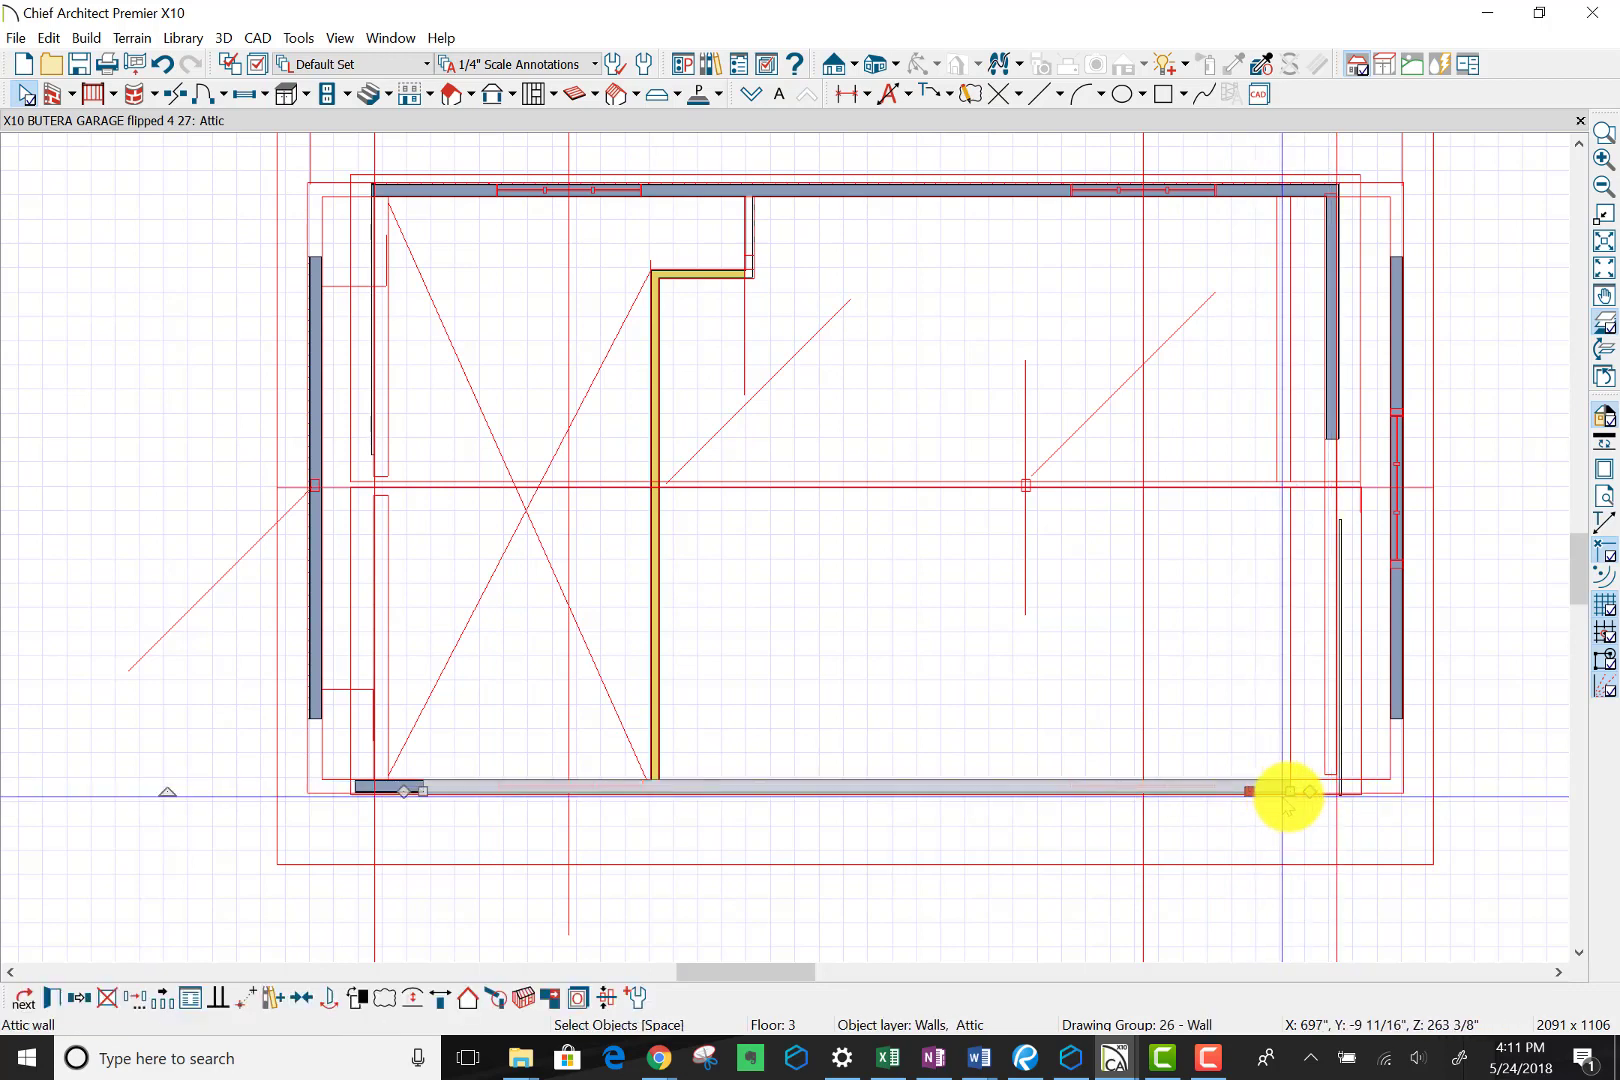
{"action": "left_click_drag", "start_coordinate": [1288, 795], "coordinate": [1334, 798]}
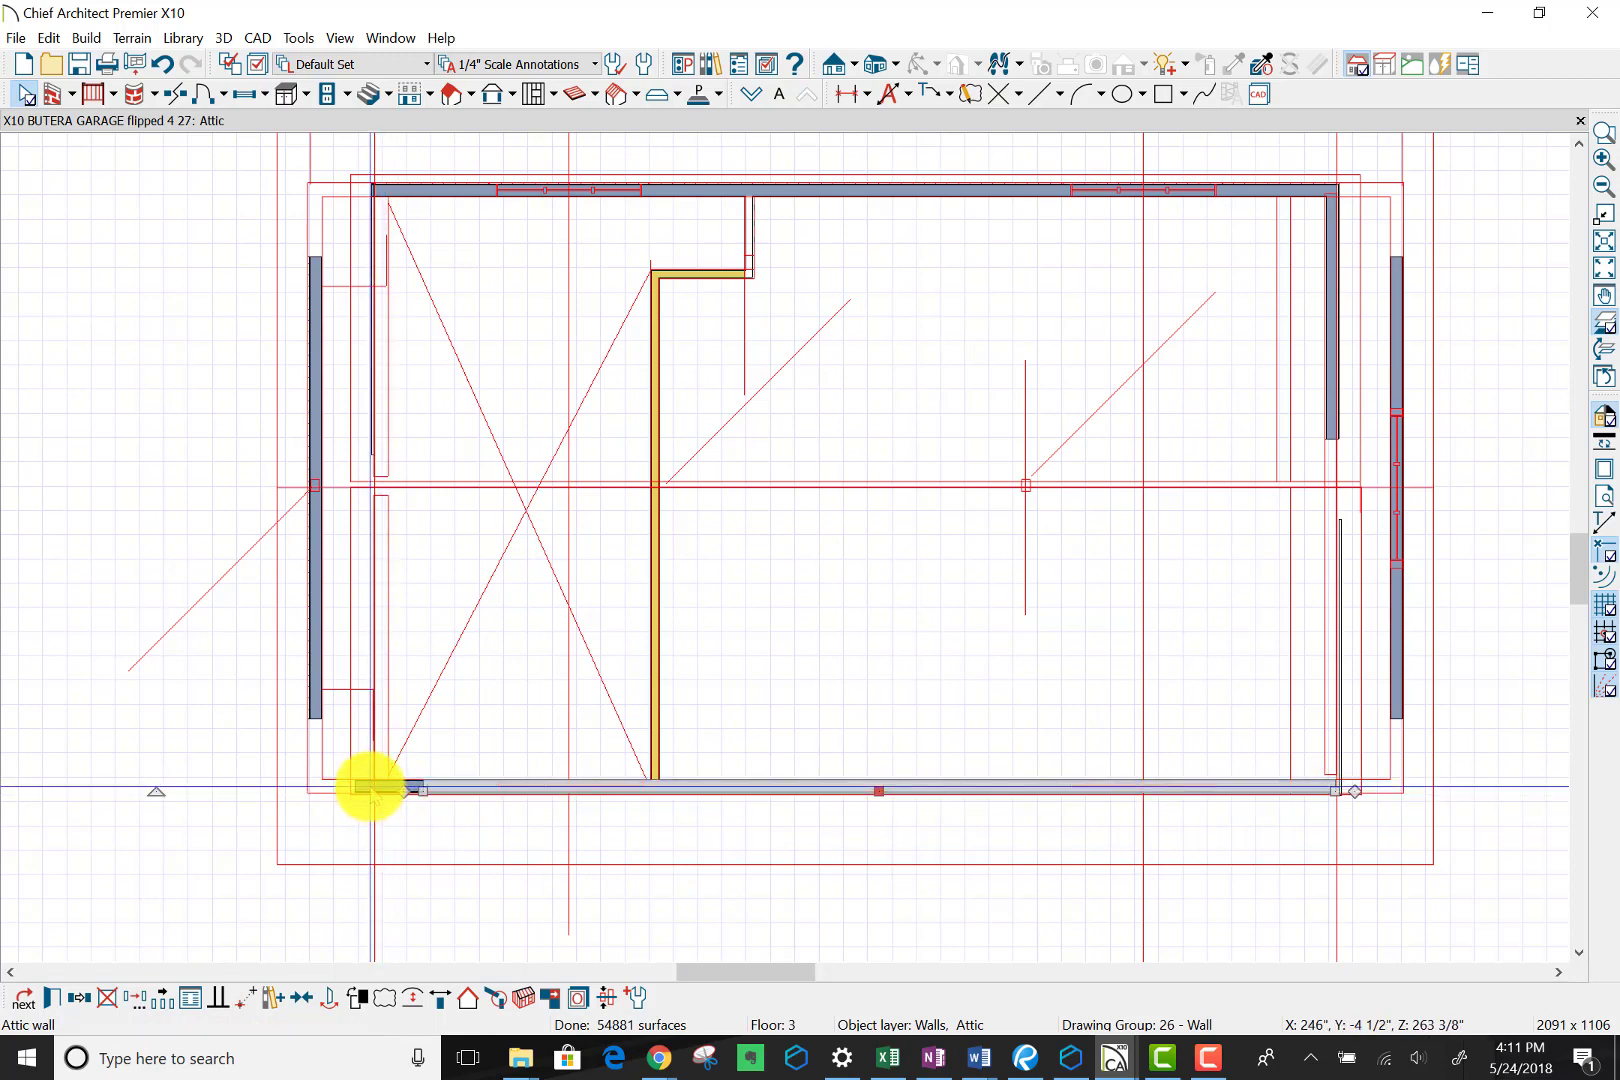
{"action": "left_click", "coordinate": [370, 788]}
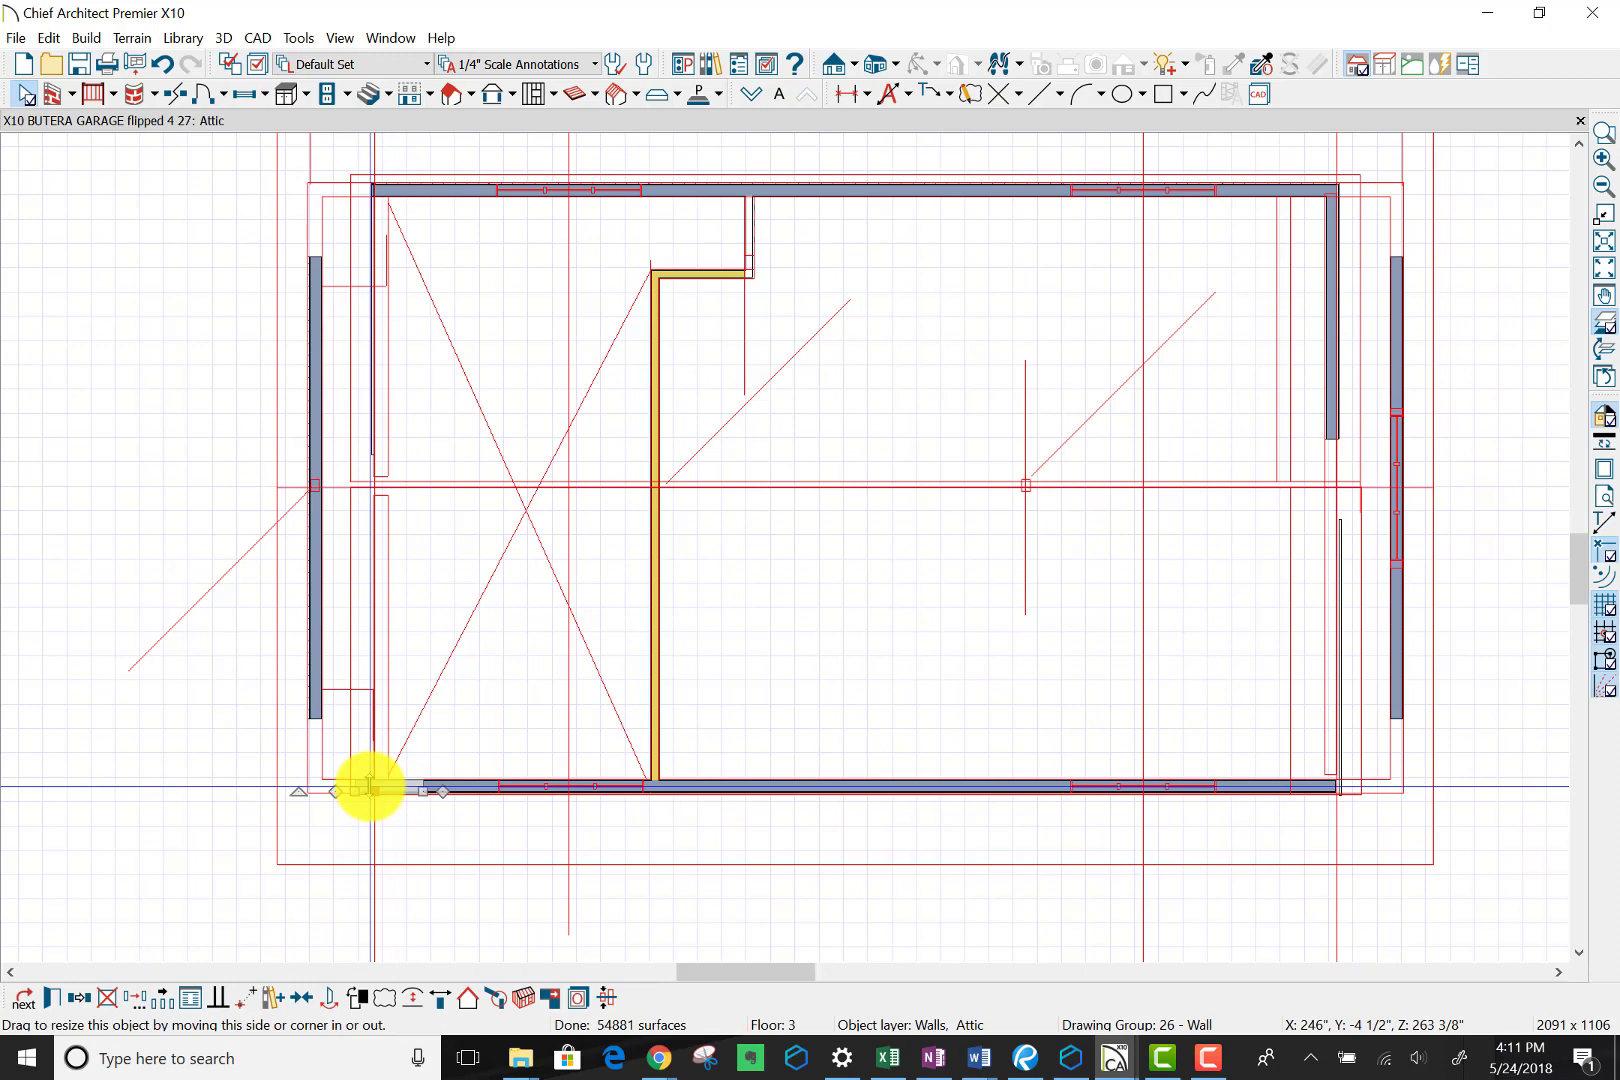
{"action": "left_click_drag", "start_coordinate": [370, 788], "coordinate": [370, 786]}
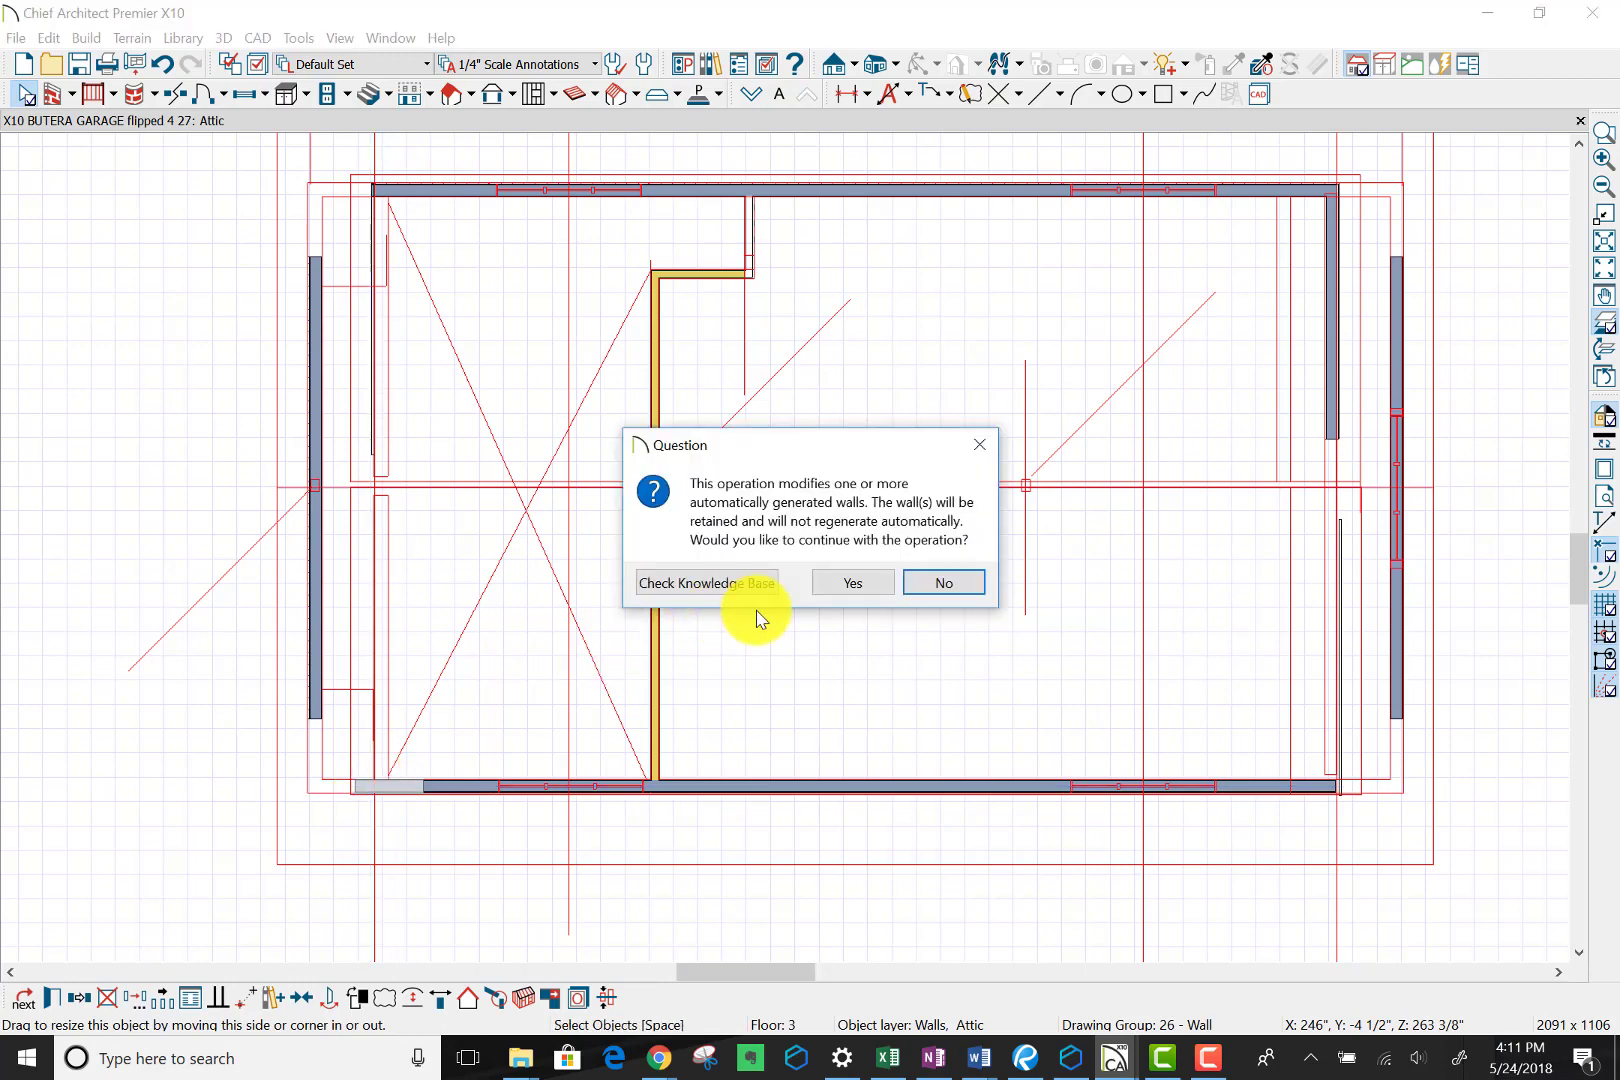
{"action": "left_click", "coordinate": [822, 588]}
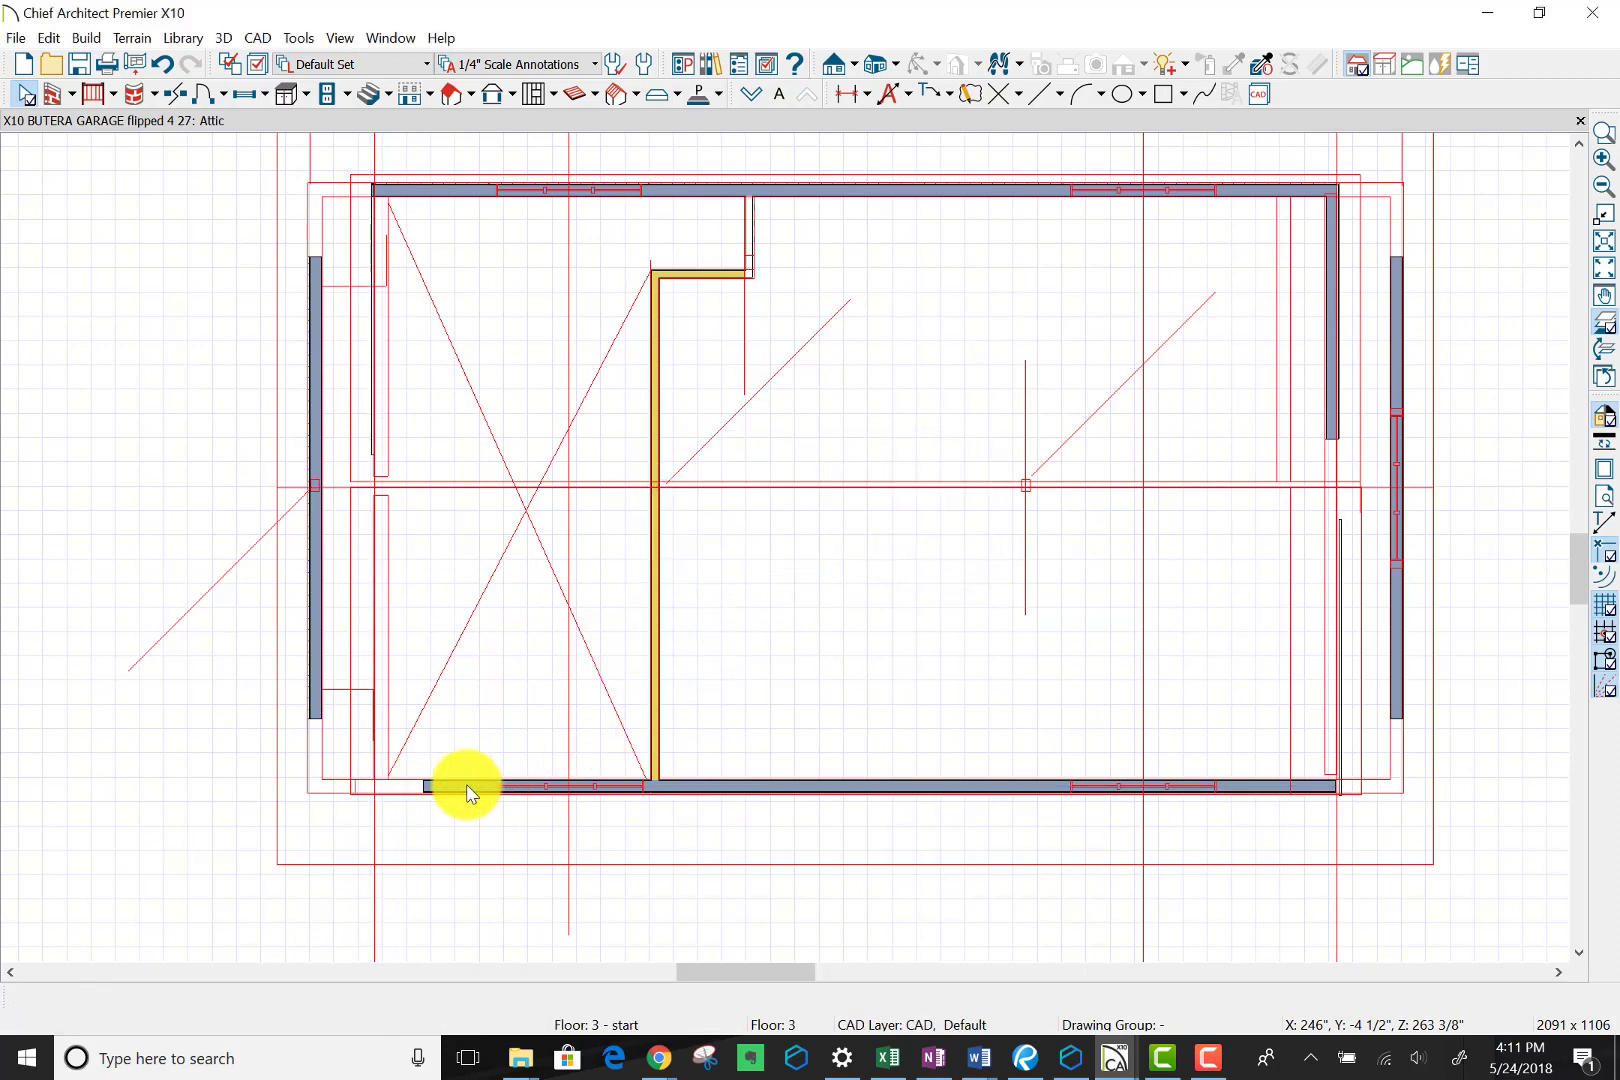
Step: Extend the long attic wall opposite the stairs out to the reference line at the open-below end
{"action": "left_click", "coordinate": [466, 783]}
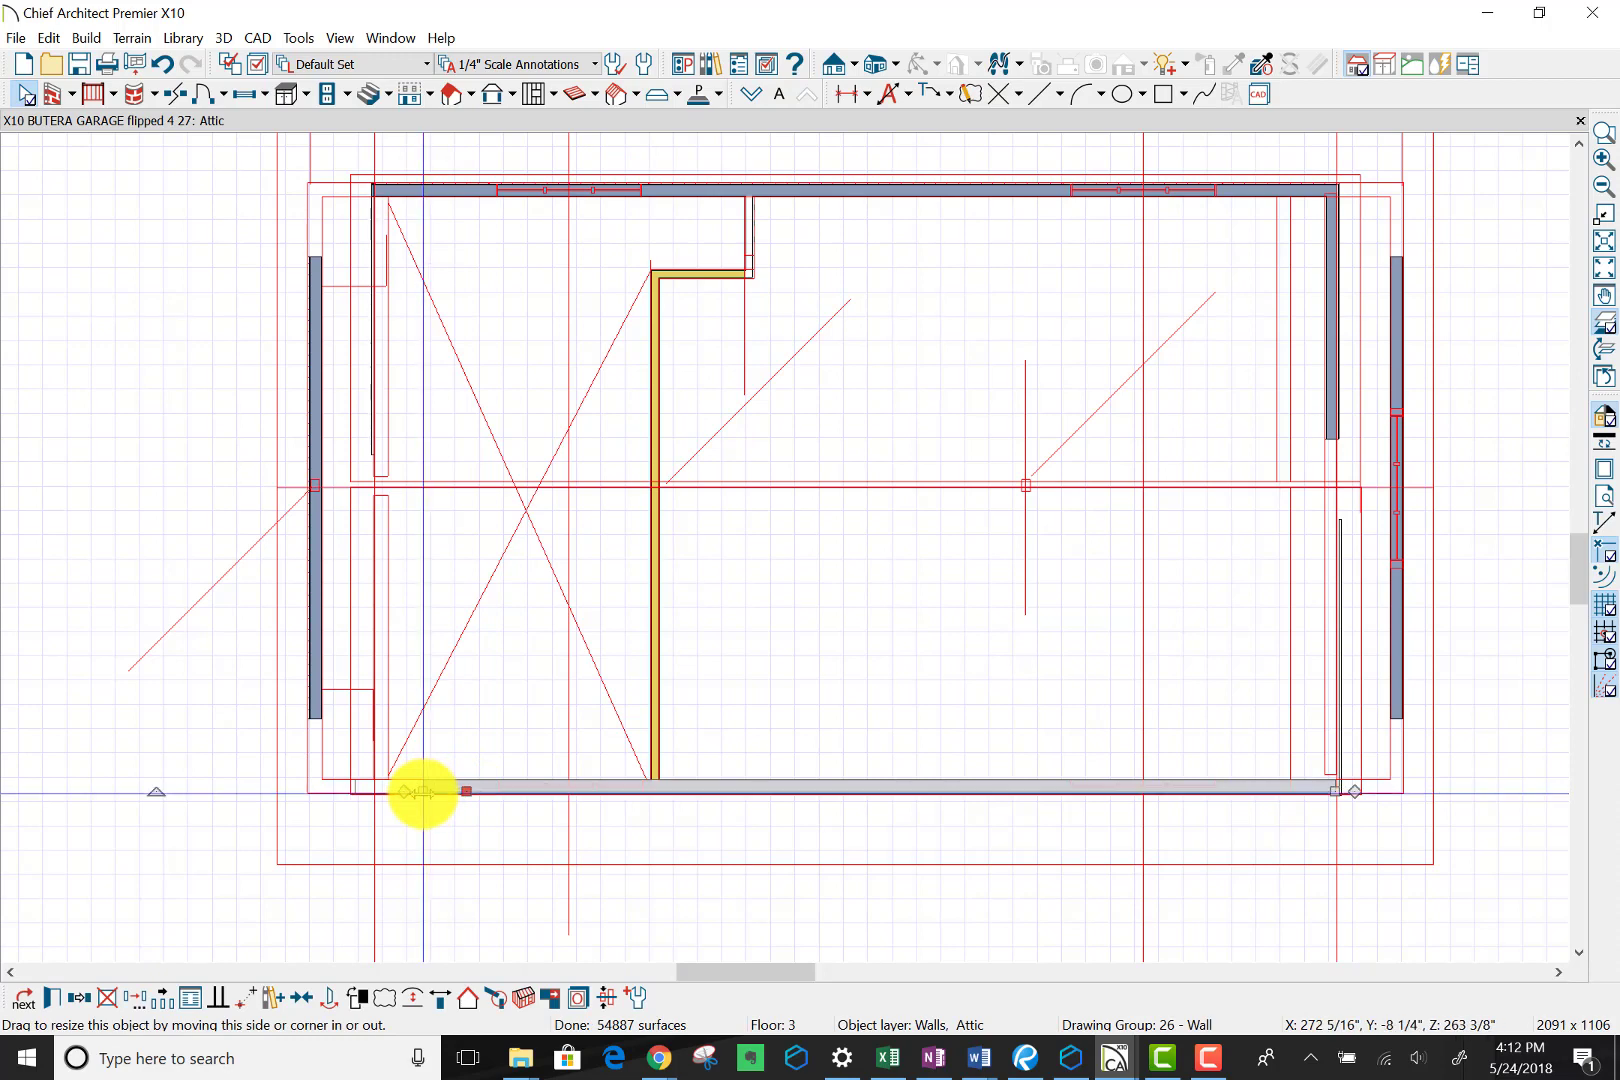
{"action": "left_click_drag", "start_coordinate": [416, 794], "coordinate": [328, 804]}
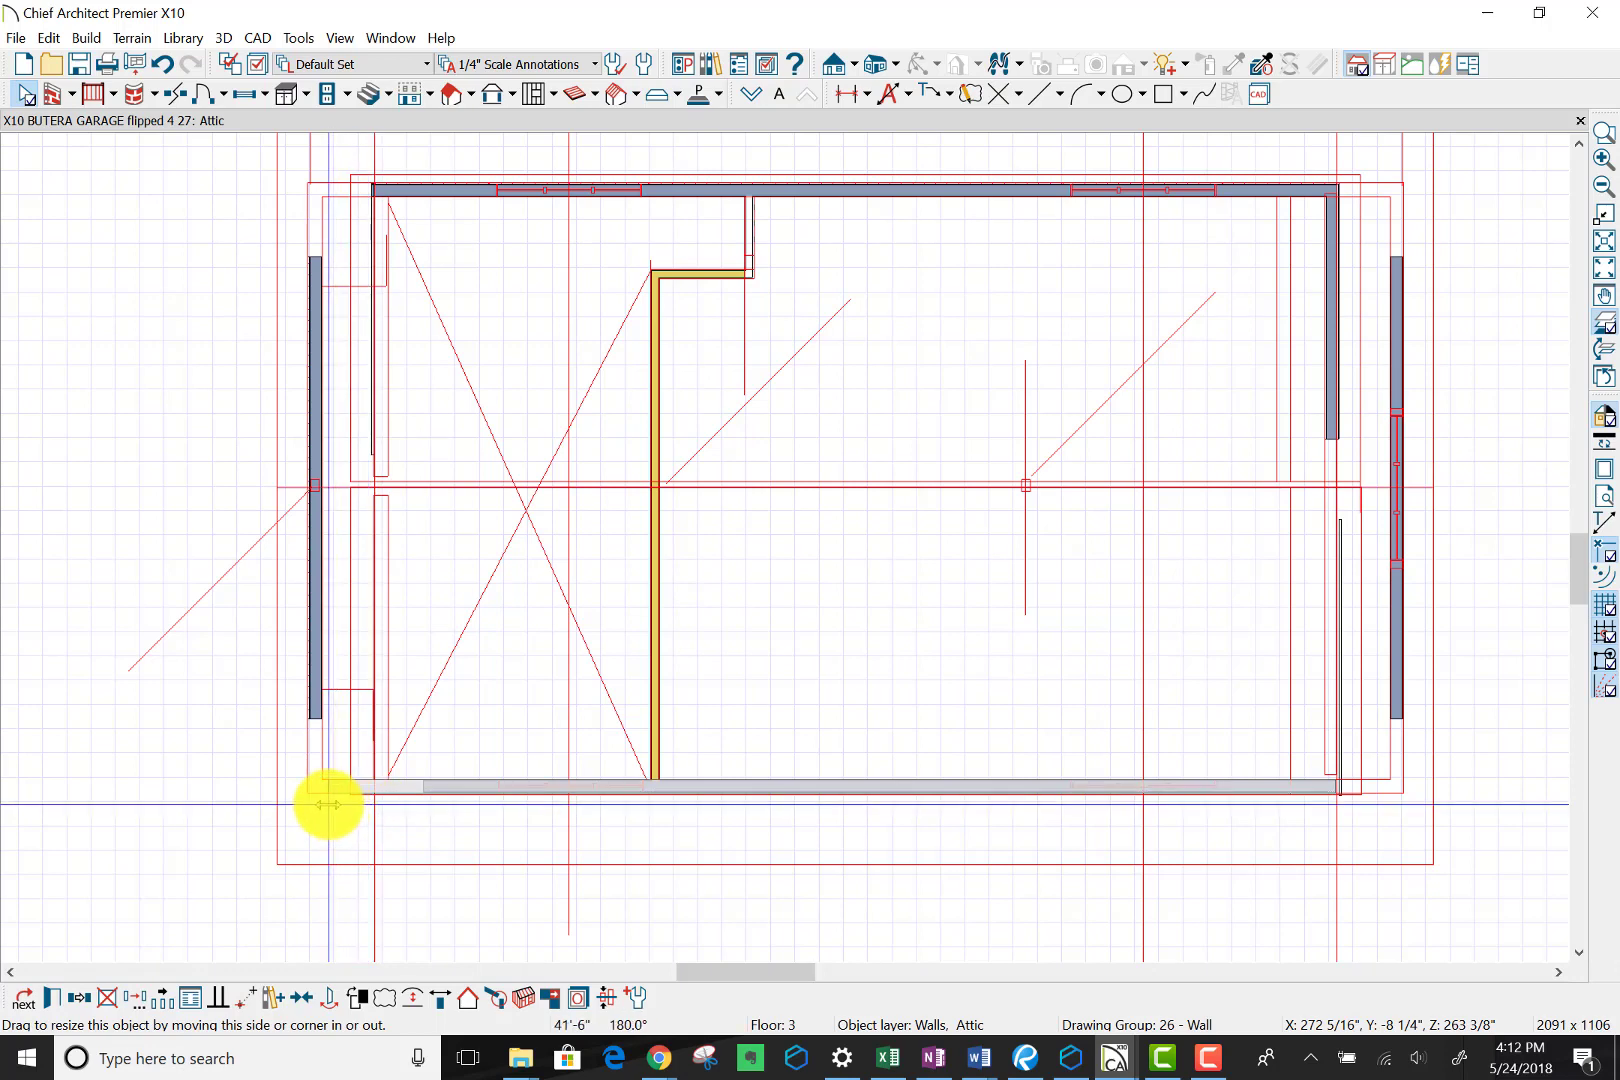
{"action": "left_click_drag", "start_coordinate": [327, 804], "coordinate": [322, 803]}
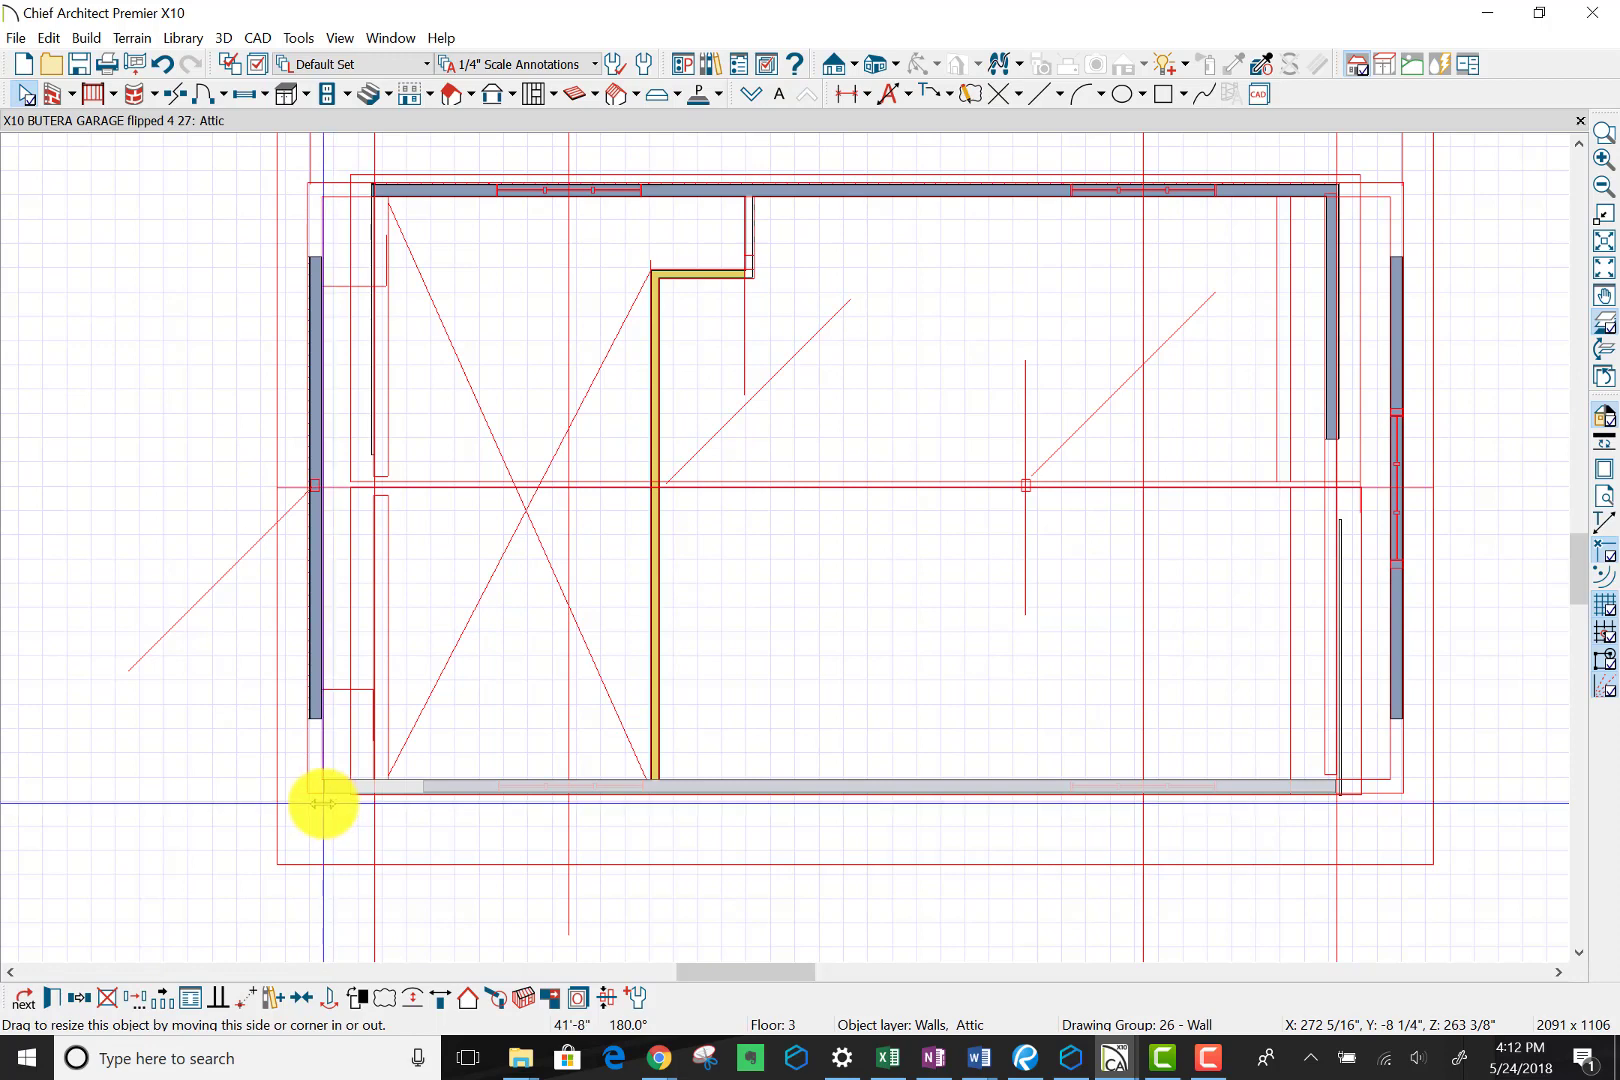
{"action": "left_click_drag", "start_coordinate": [322, 803], "coordinate": [372, 803]}
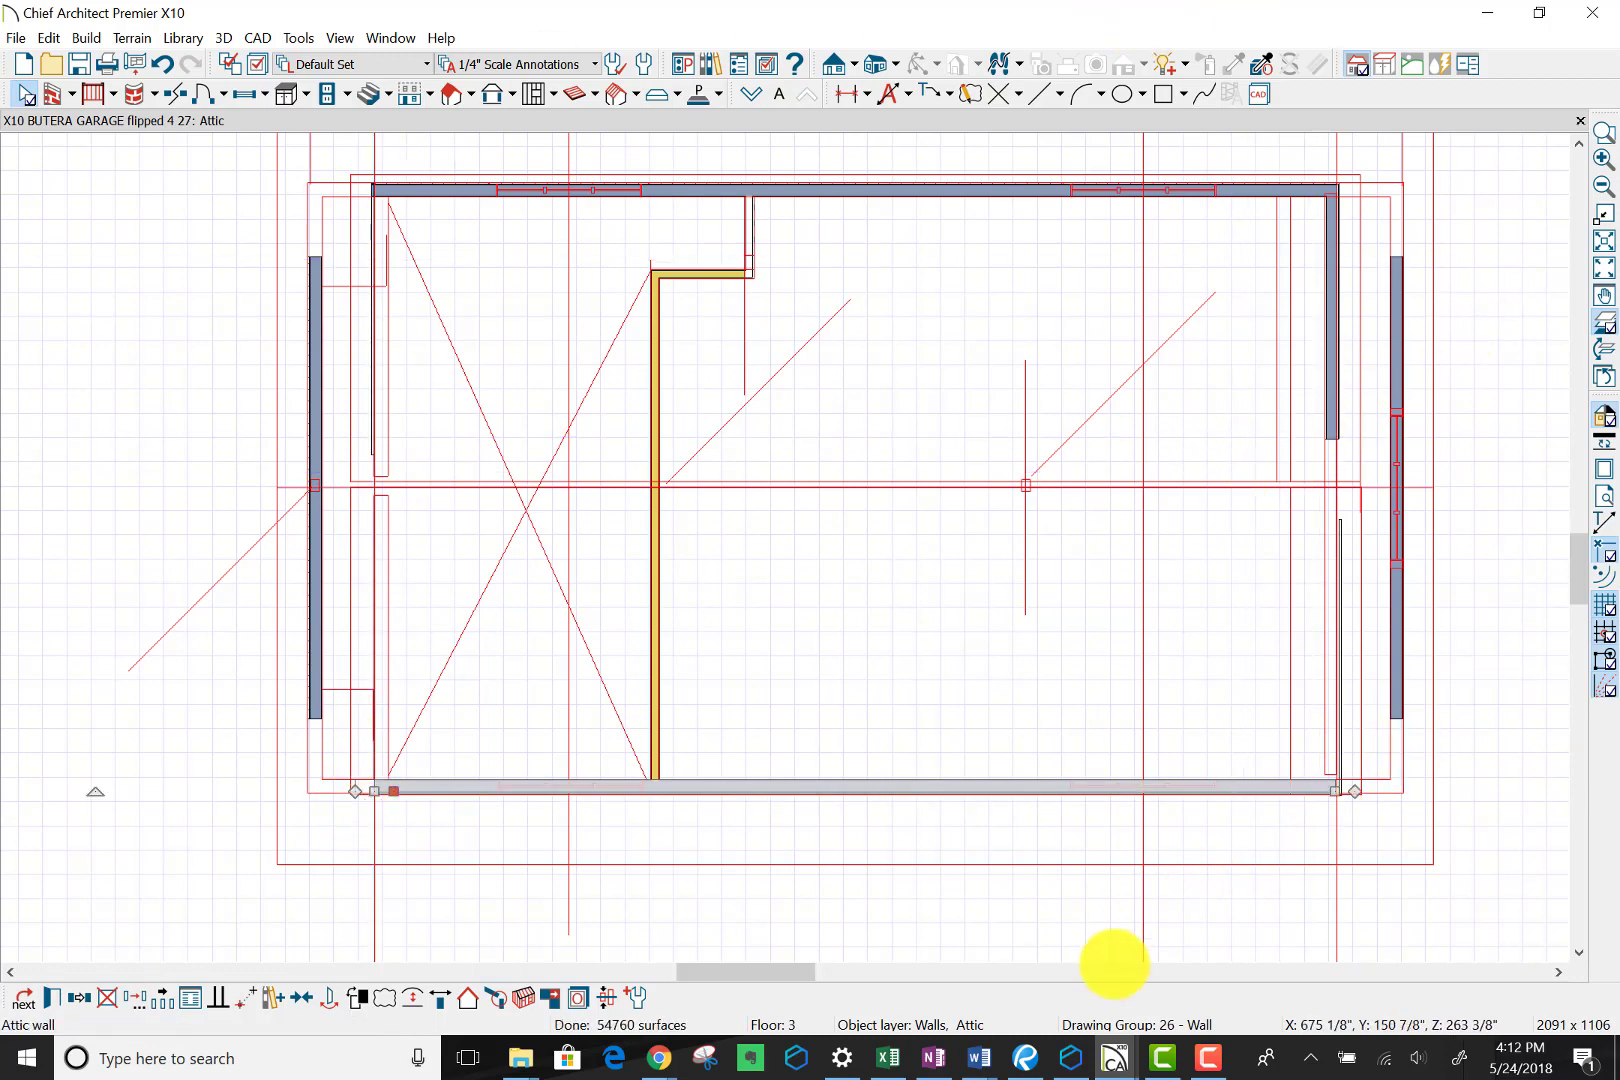
Step: Check the dormer's long wall in the 3D camera view and move that window clear of the plan
{"action": "left_click", "coordinate": [1117, 1062]}
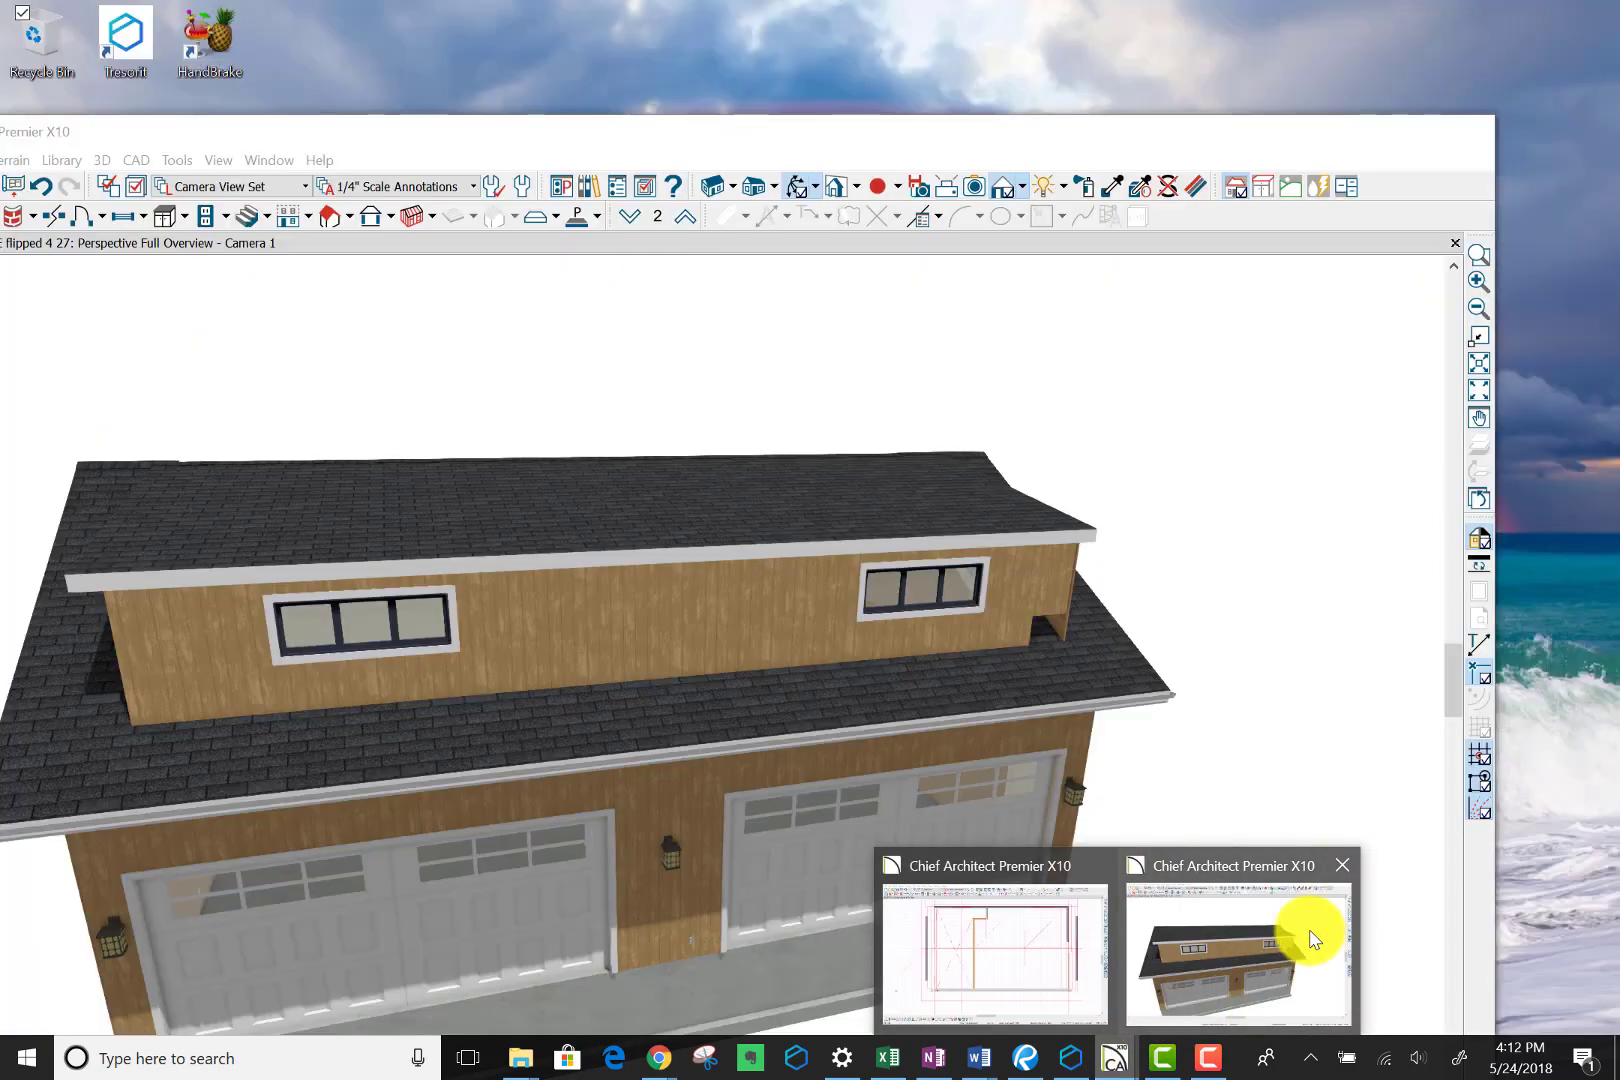
{"action": "left_click", "coordinate": [1309, 940]}
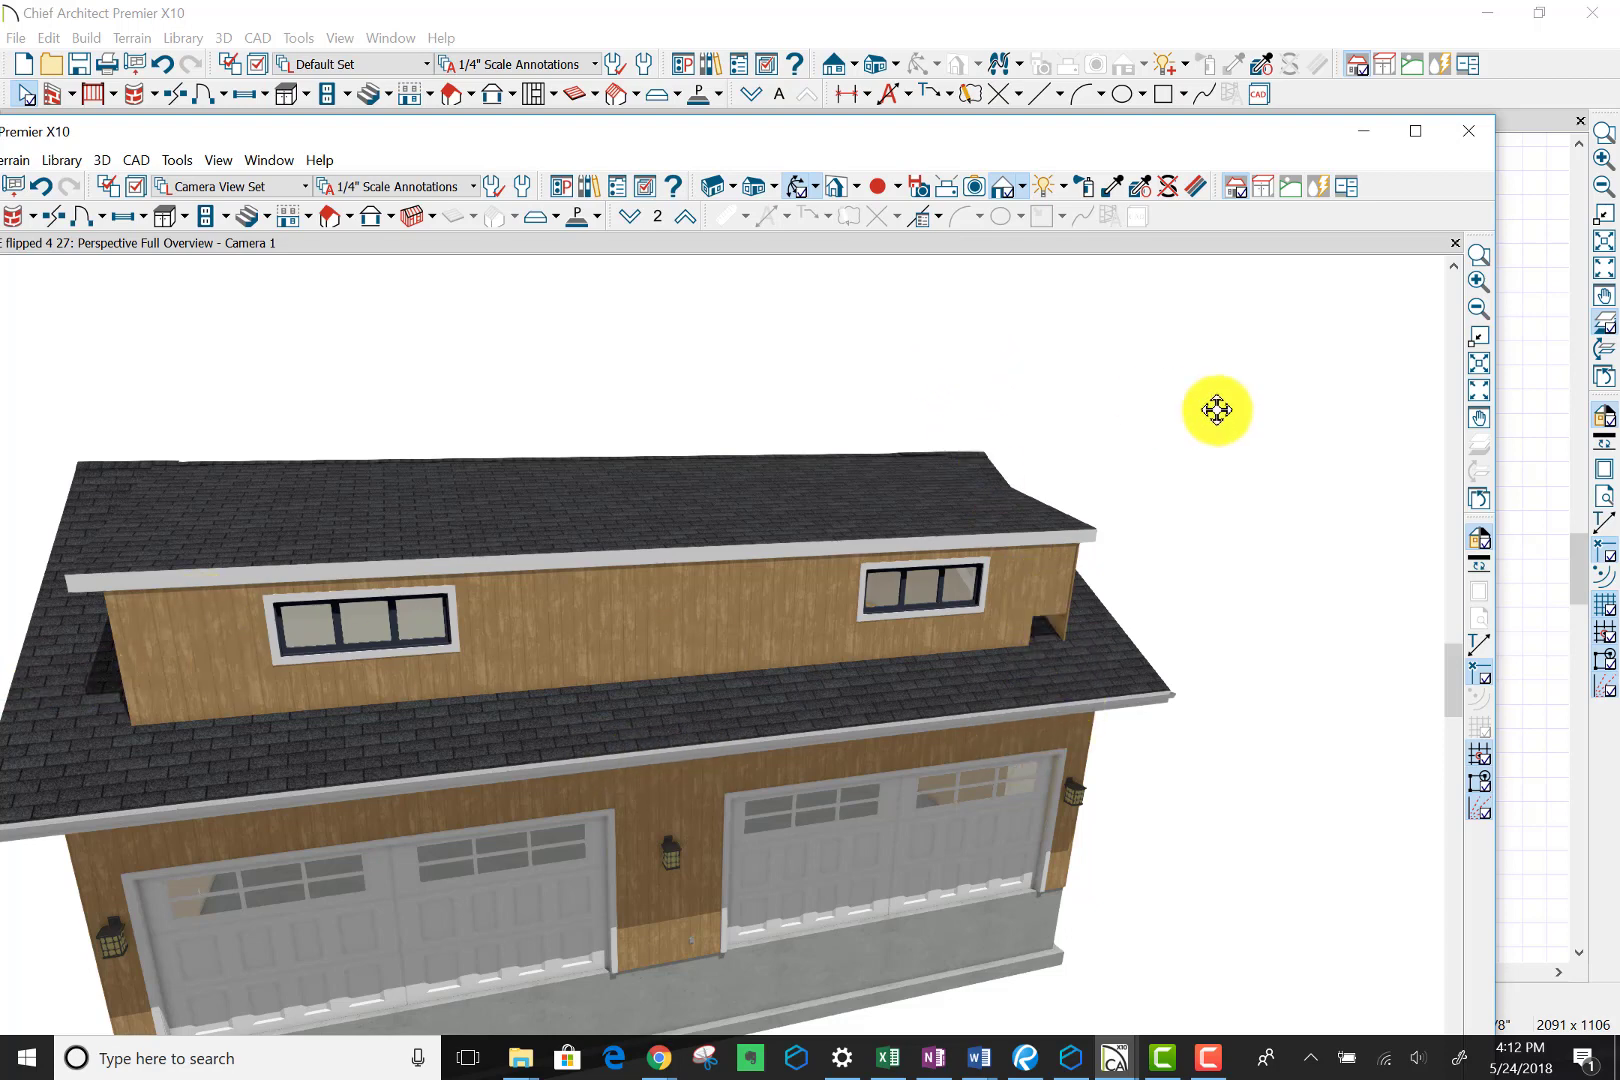
{"action": "left_click_drag", "start_coordinate": [1121, 133], "coordinate": [1619, 167]}
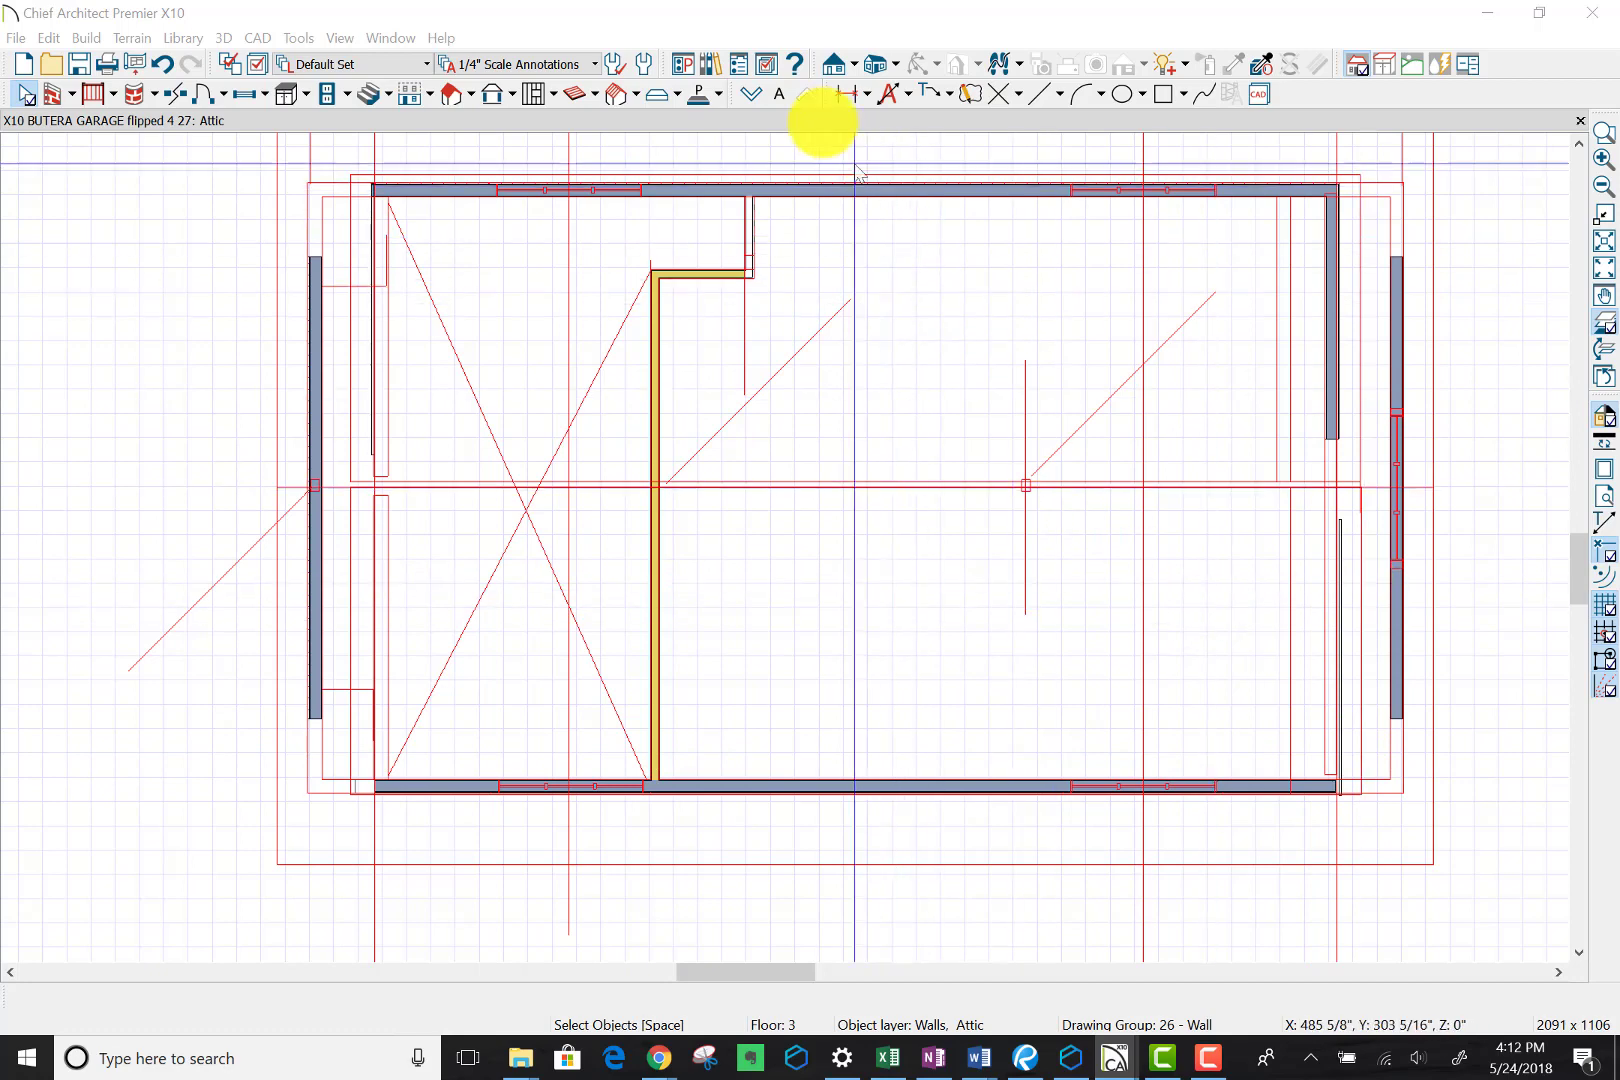
Step: On the 2nd floor, move the invisible wall at the stair-side dormer's loft end out to the reference line
{"action": "left_click", "coordinate": [752, 96]}
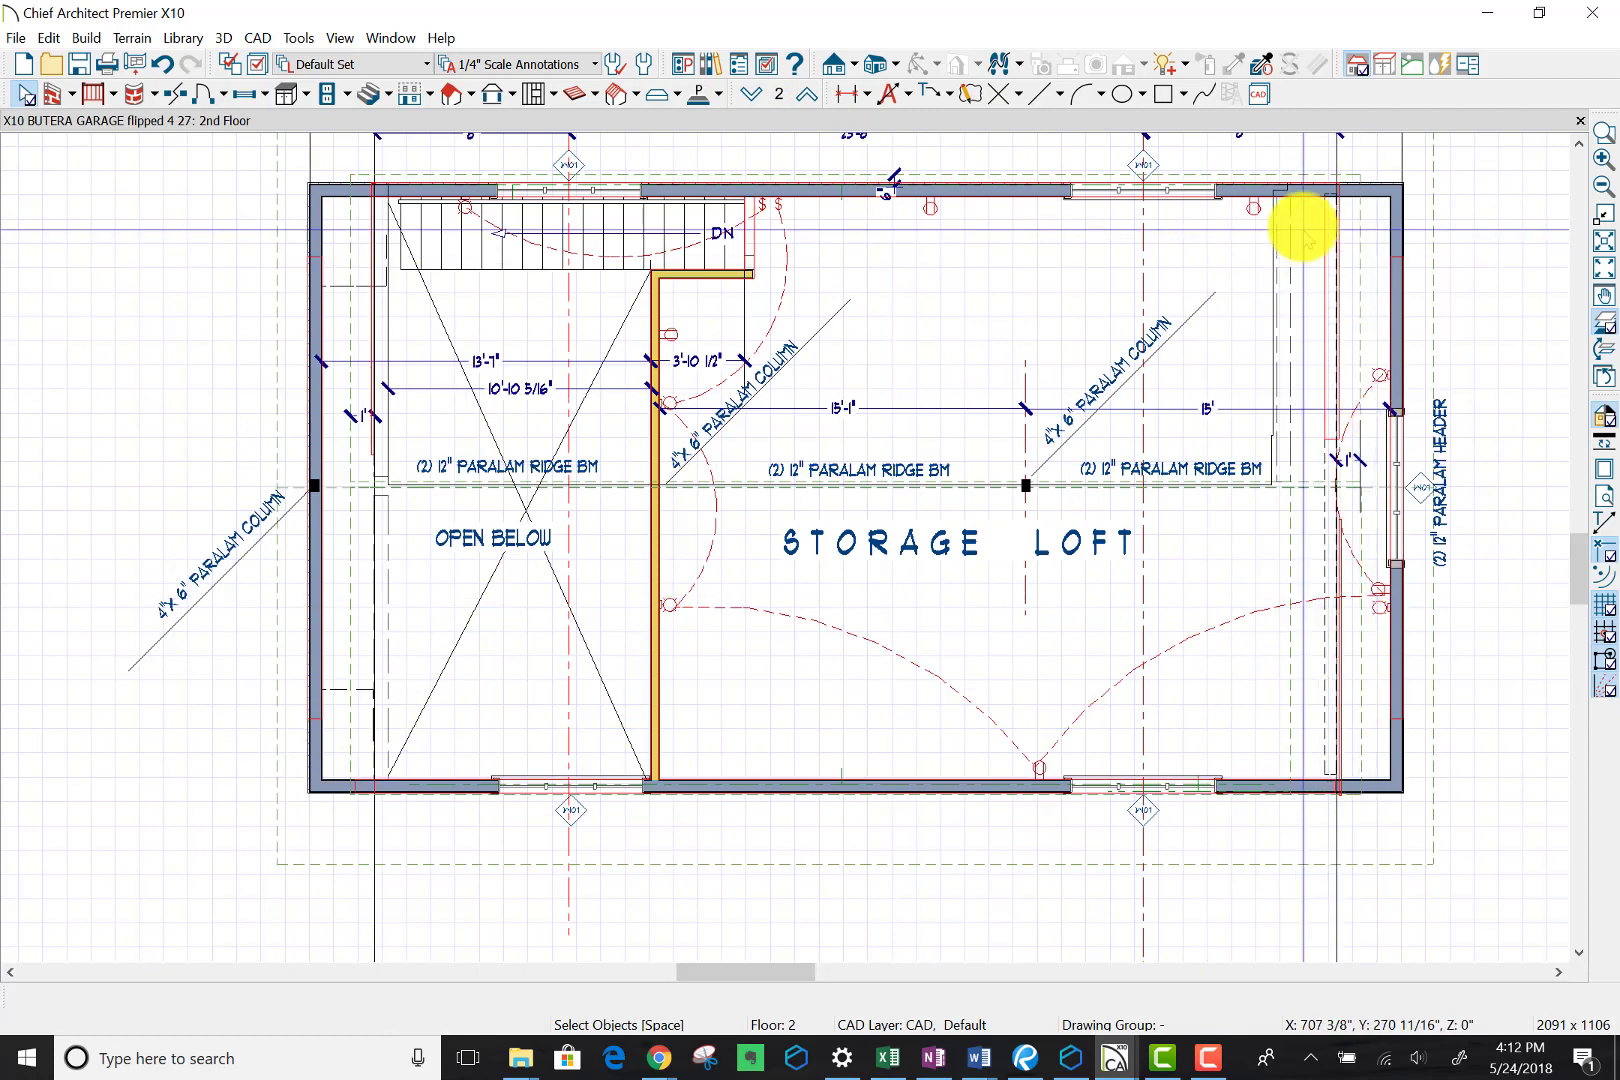
{"action": "left_click", "coordinate": [1288, 360]}
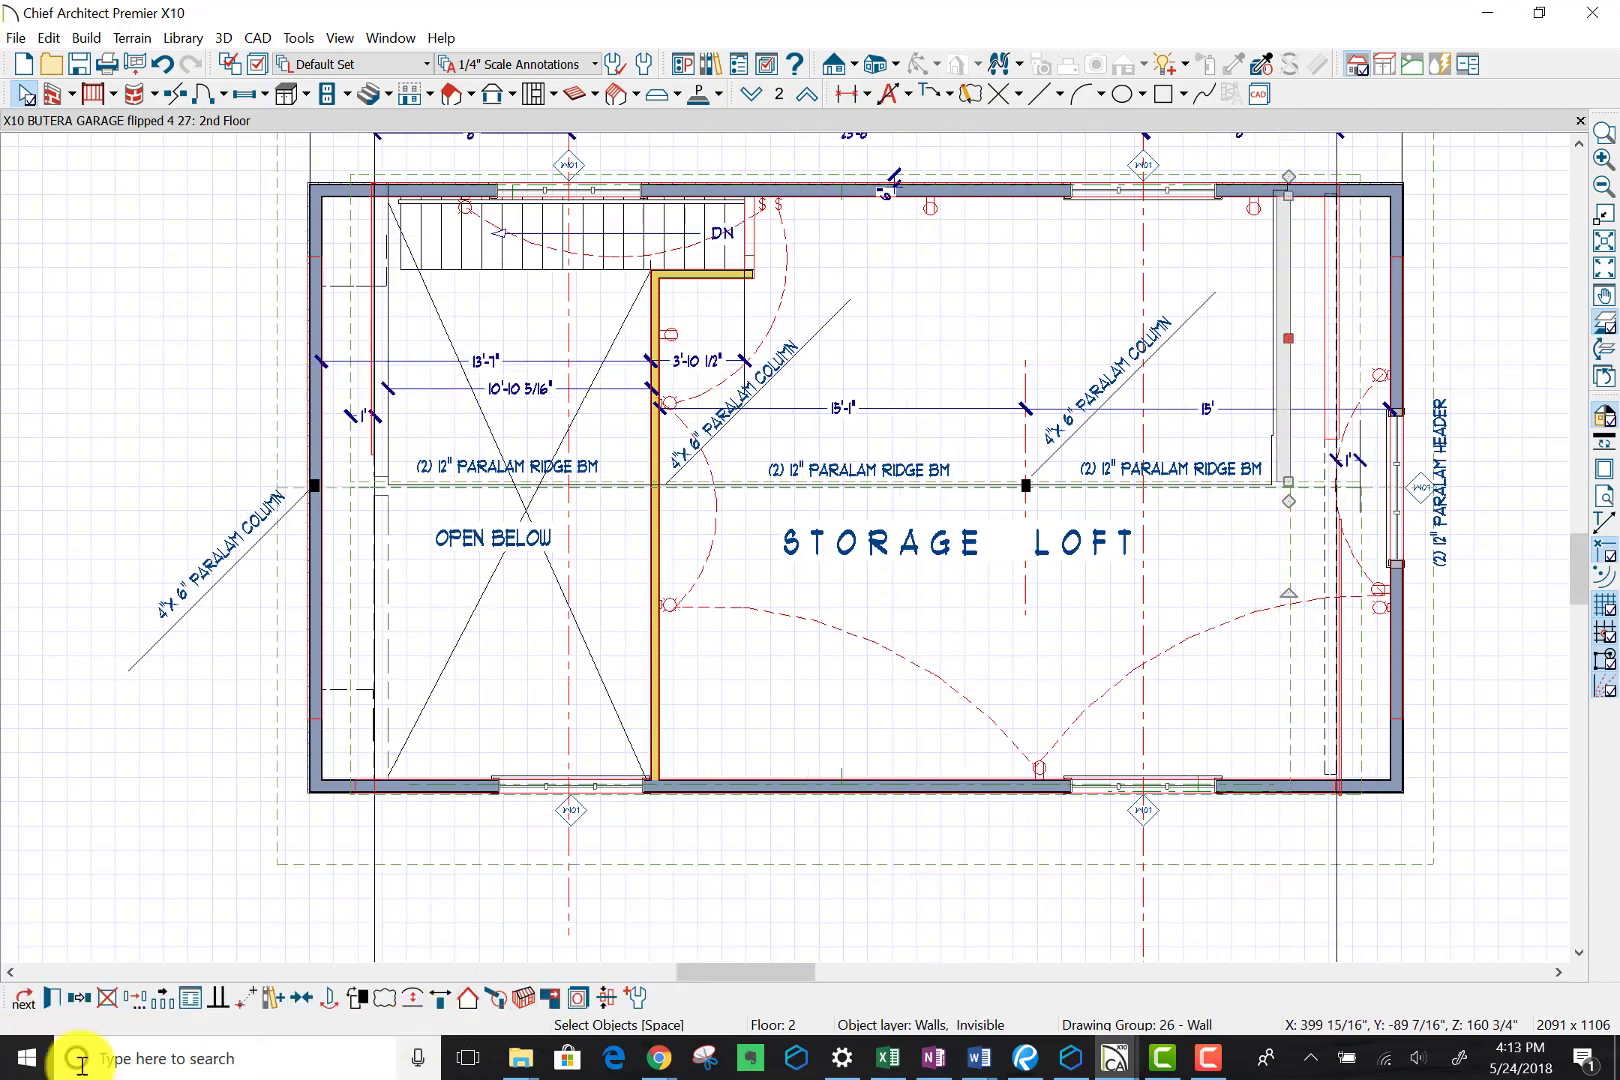
{"action": "left_click", "coordinate": [45, 1005]}
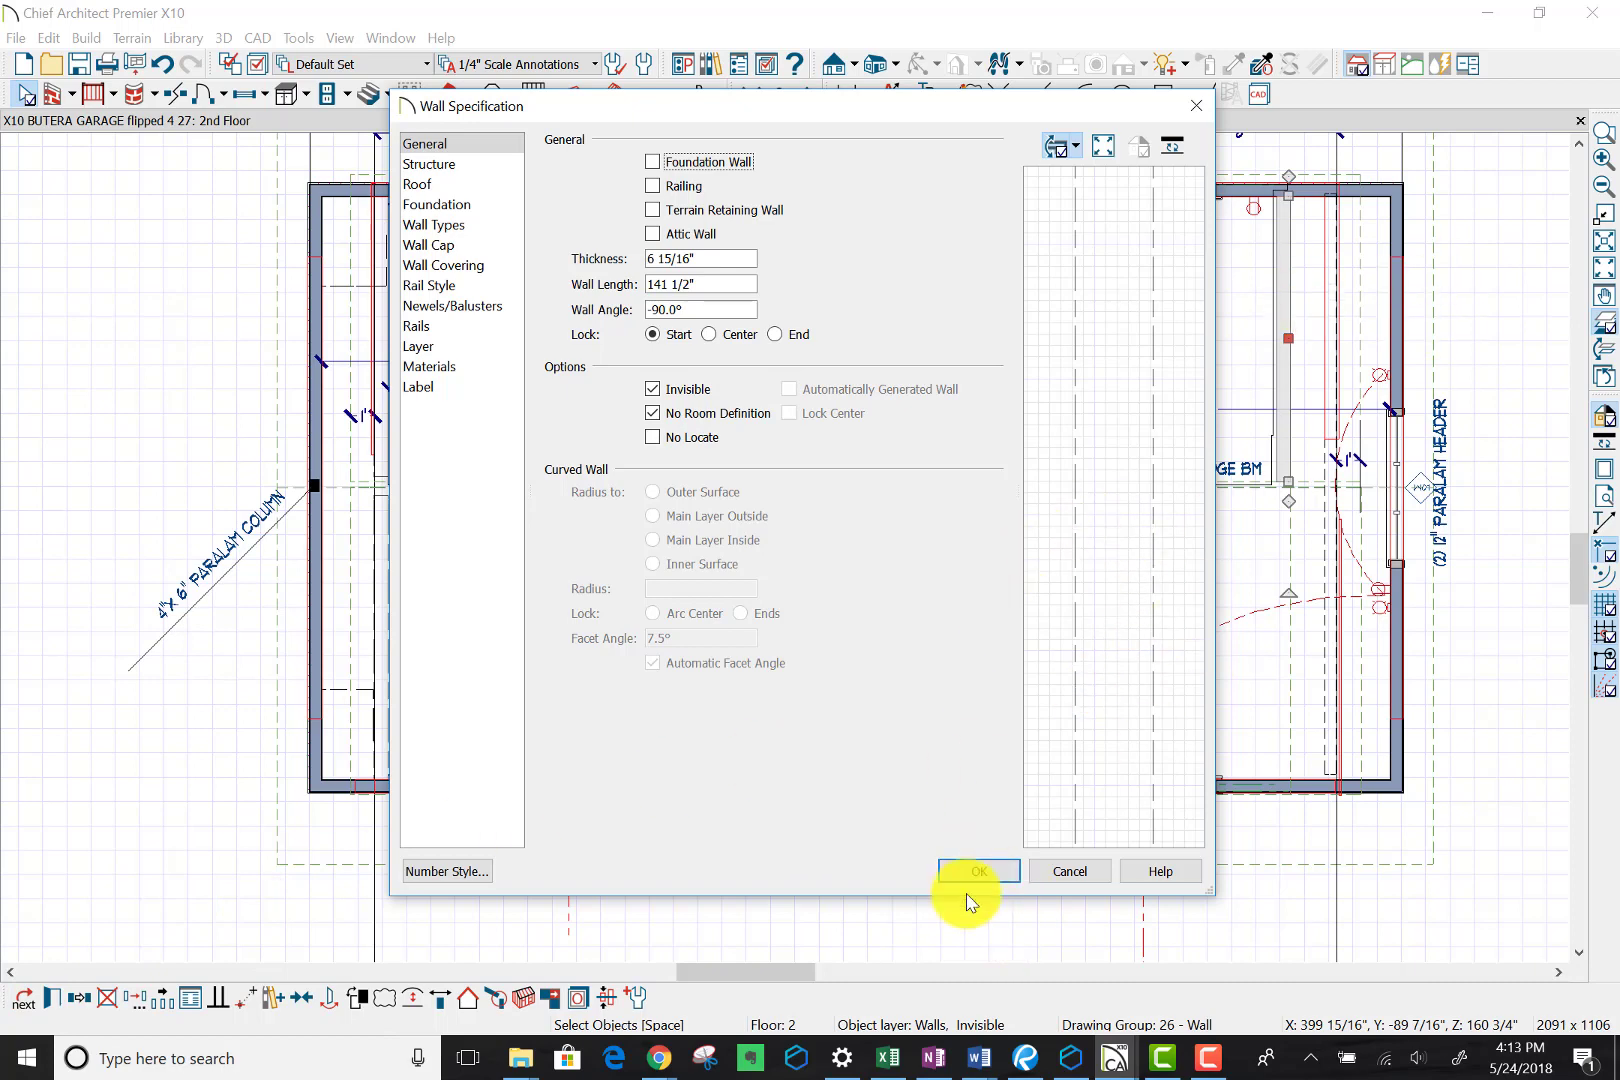
{"action": "left_click", "coordinate": [993, 872]}
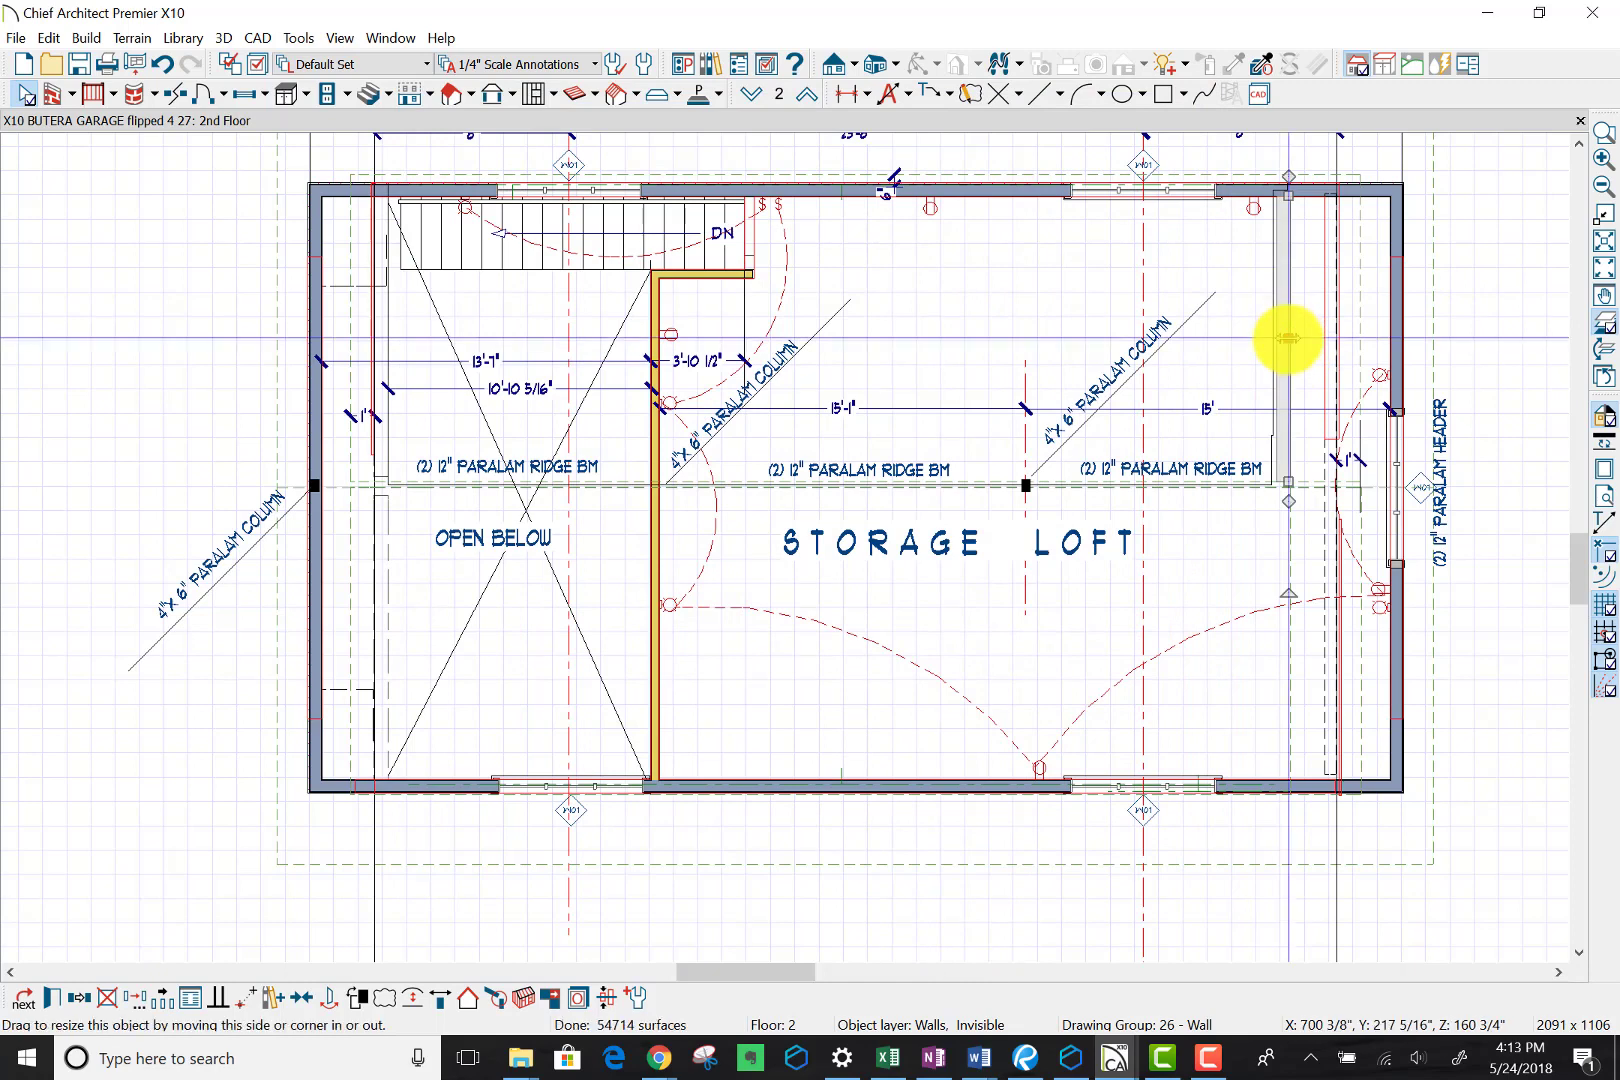
{"action": "left_click_drag", "start_coordinate": [1288, 338], "coordinate": [1337, 337]}
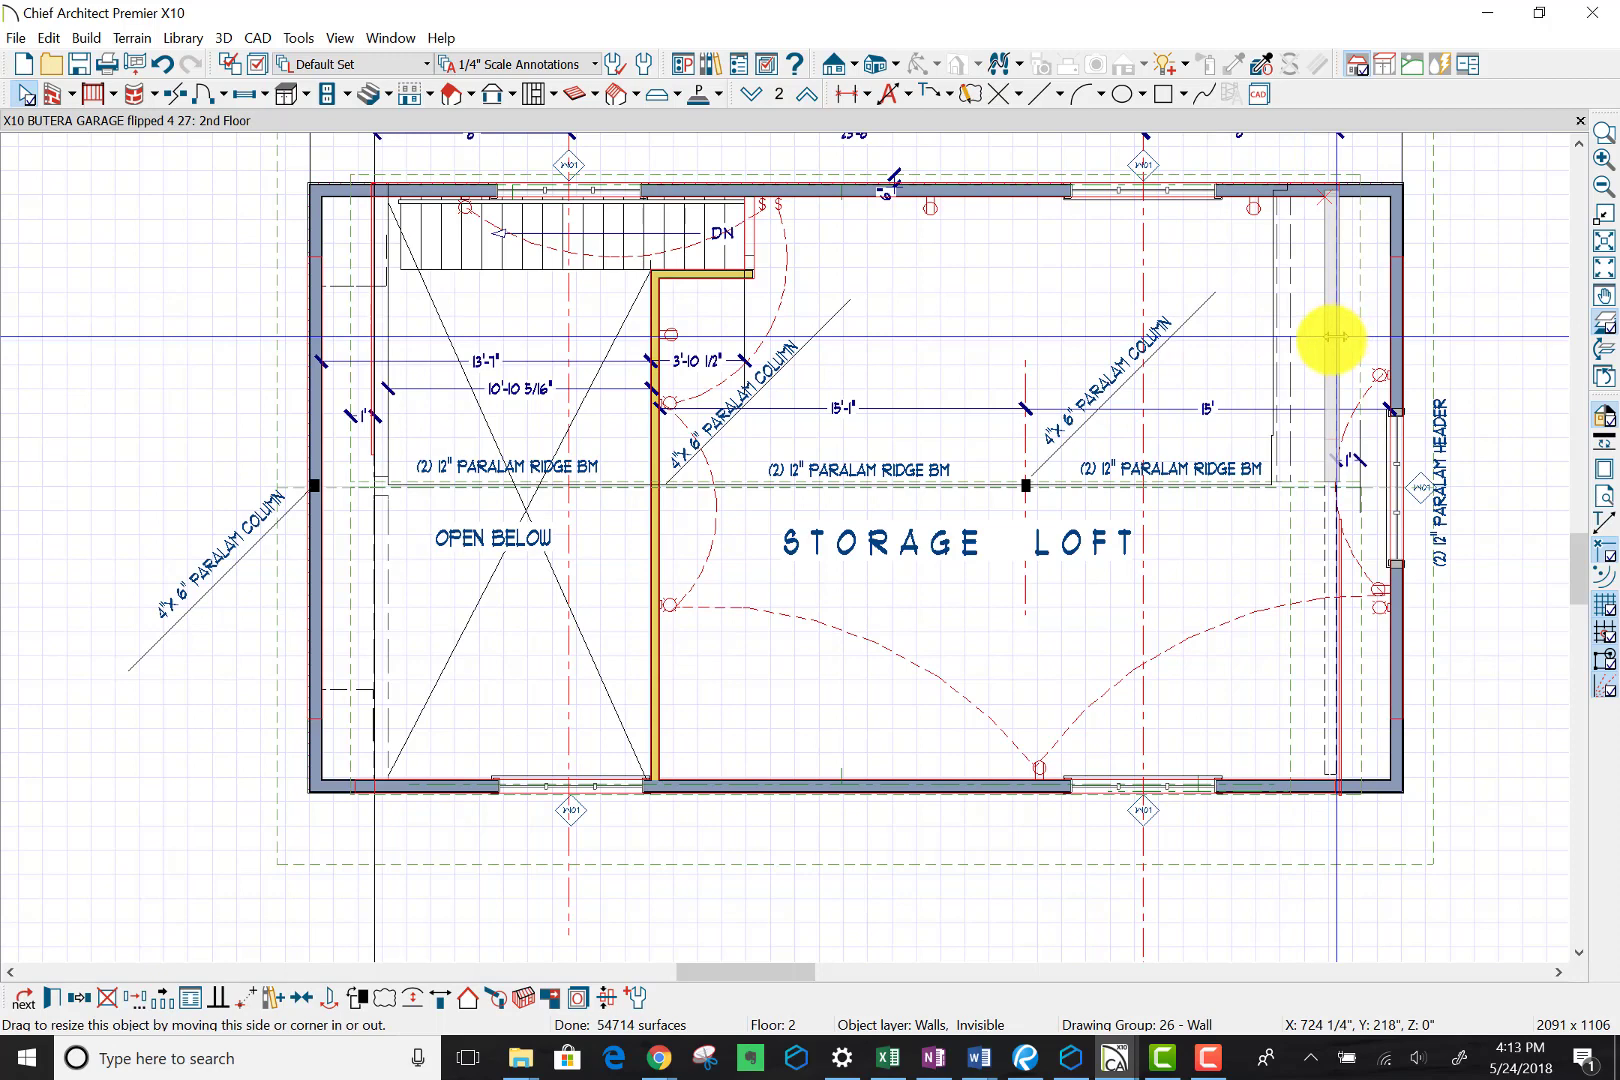
{"action": "left_click_drag", "start_coordinate": [1340, 337], "coordinate": [1338, 338]}
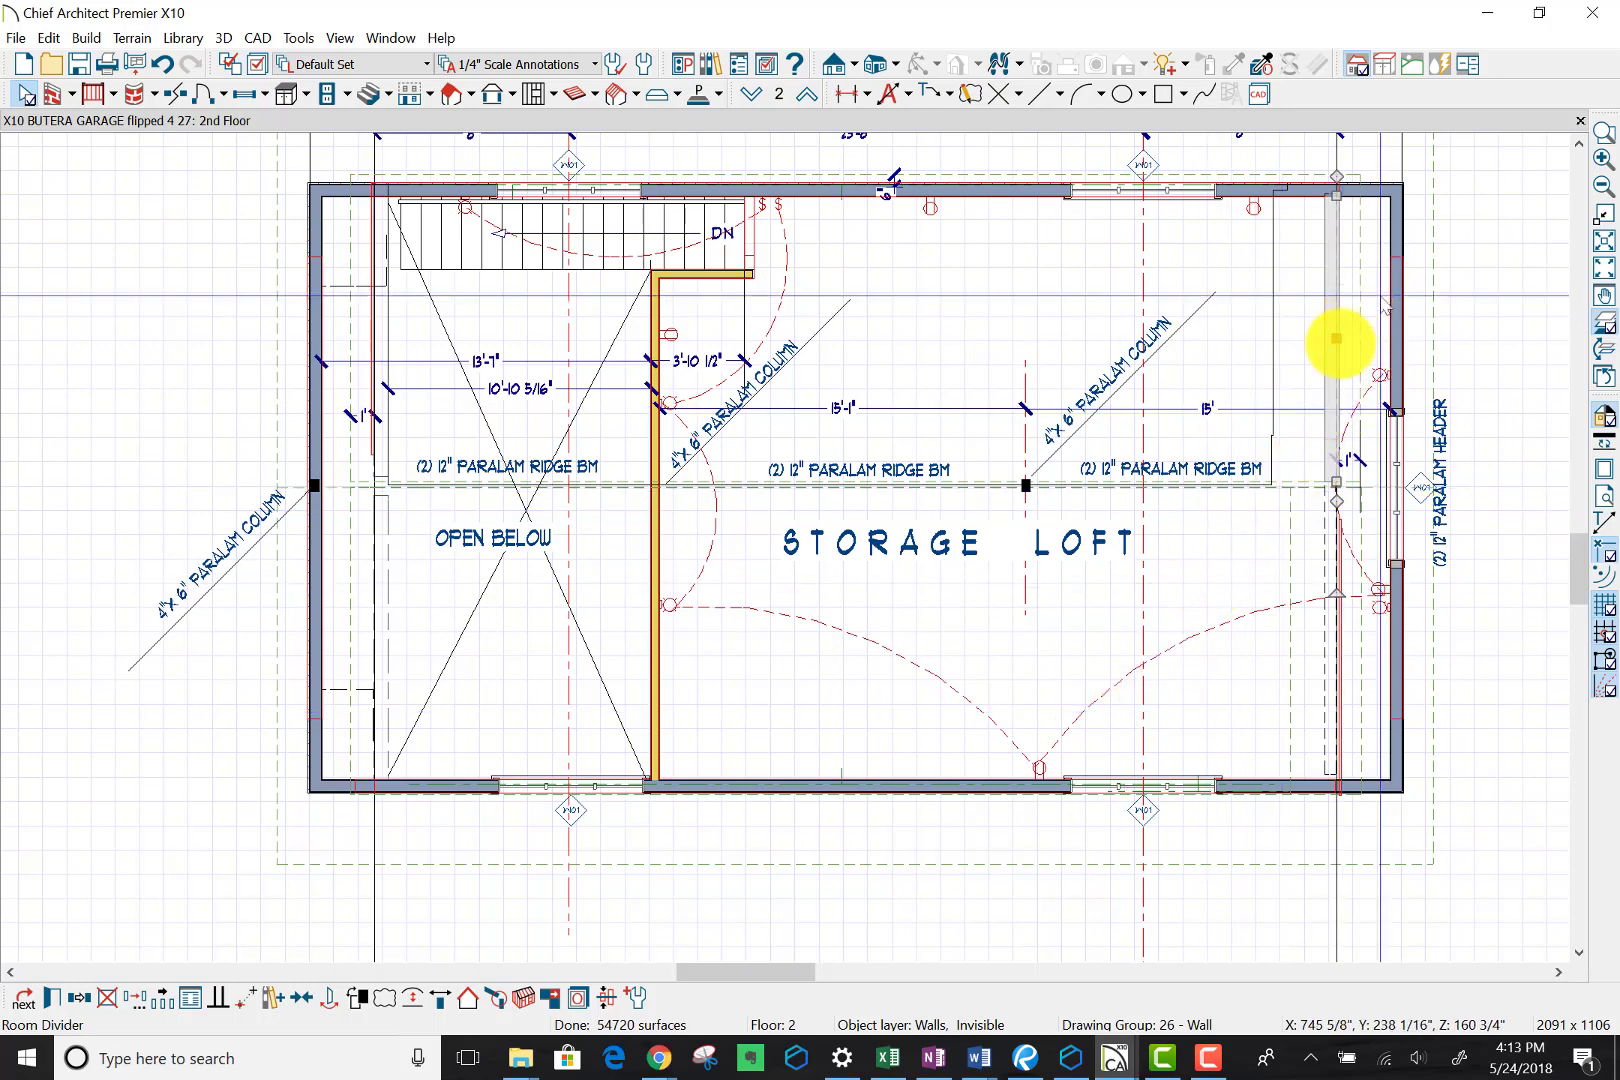
Step: Extend the loft-end edge of the stair-side roof hole to the dormer side wall's inner face, including the short segment near the ridge
{"action": "left_click", "coordinate": [1273, 358]}
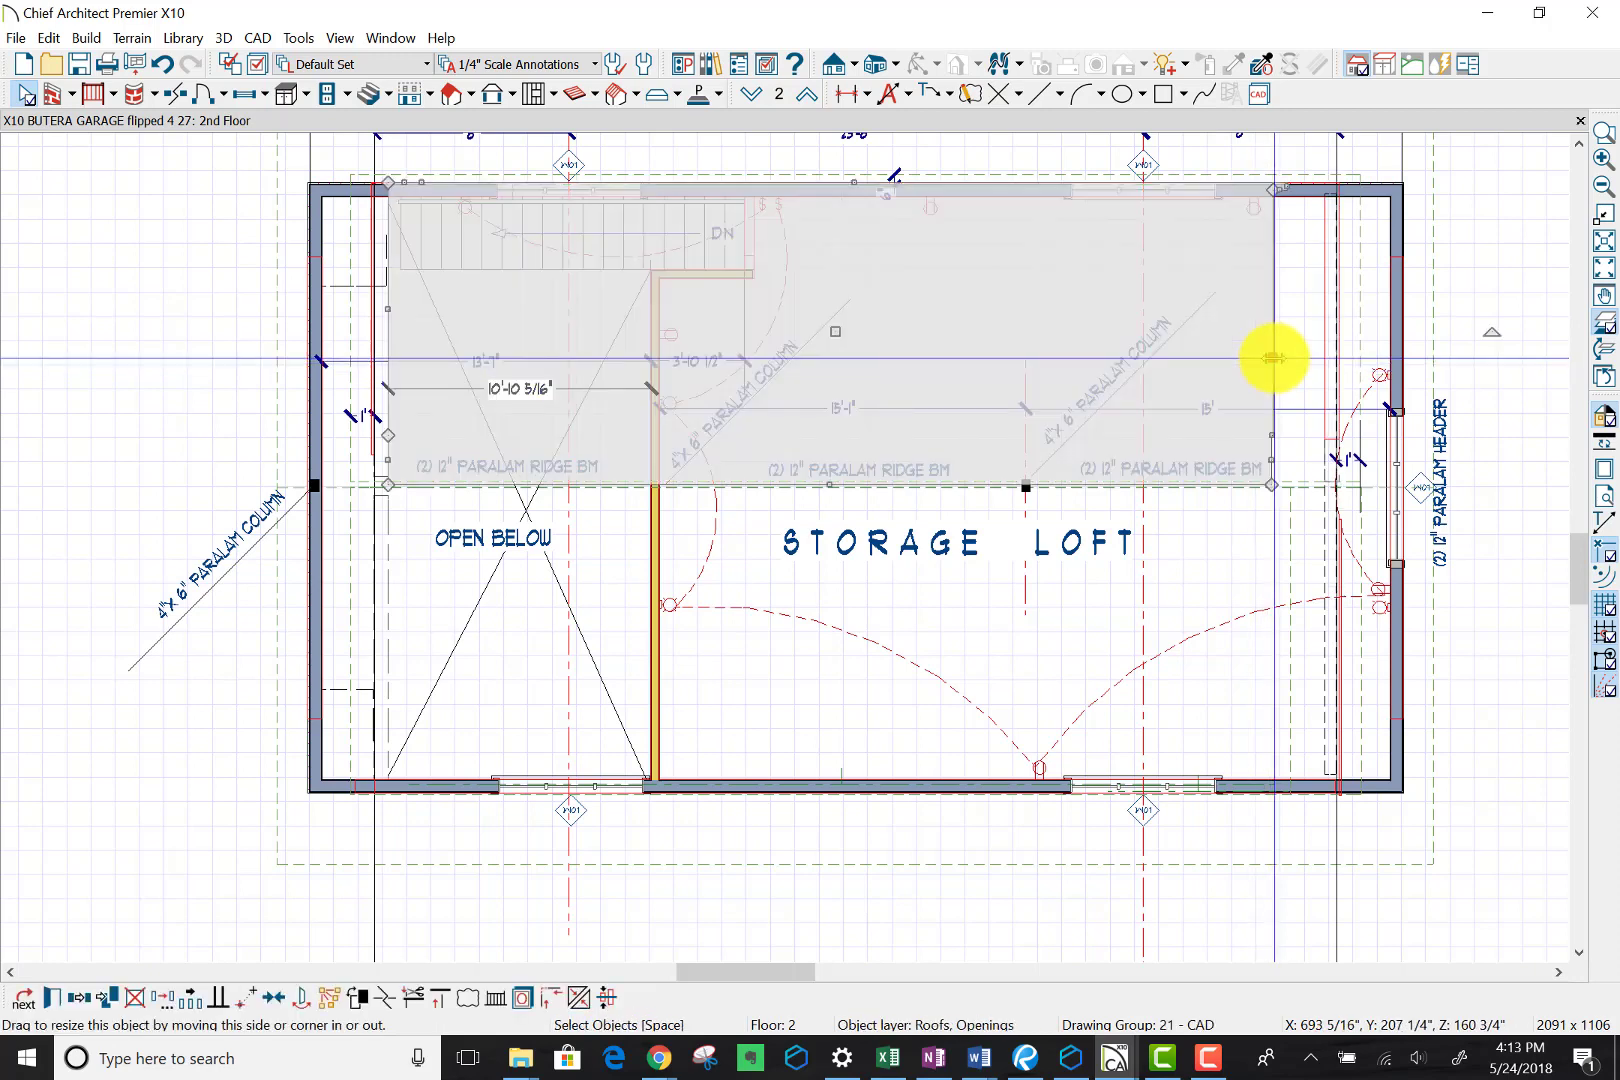
{"action": "left_click_drag", "start_coordinate": [1273, 358], "coordinate": [1313, 358]}
{"action": "left_click_drag", "start_coordinate": [1314, 358], "coordinate": [1324, 358]}
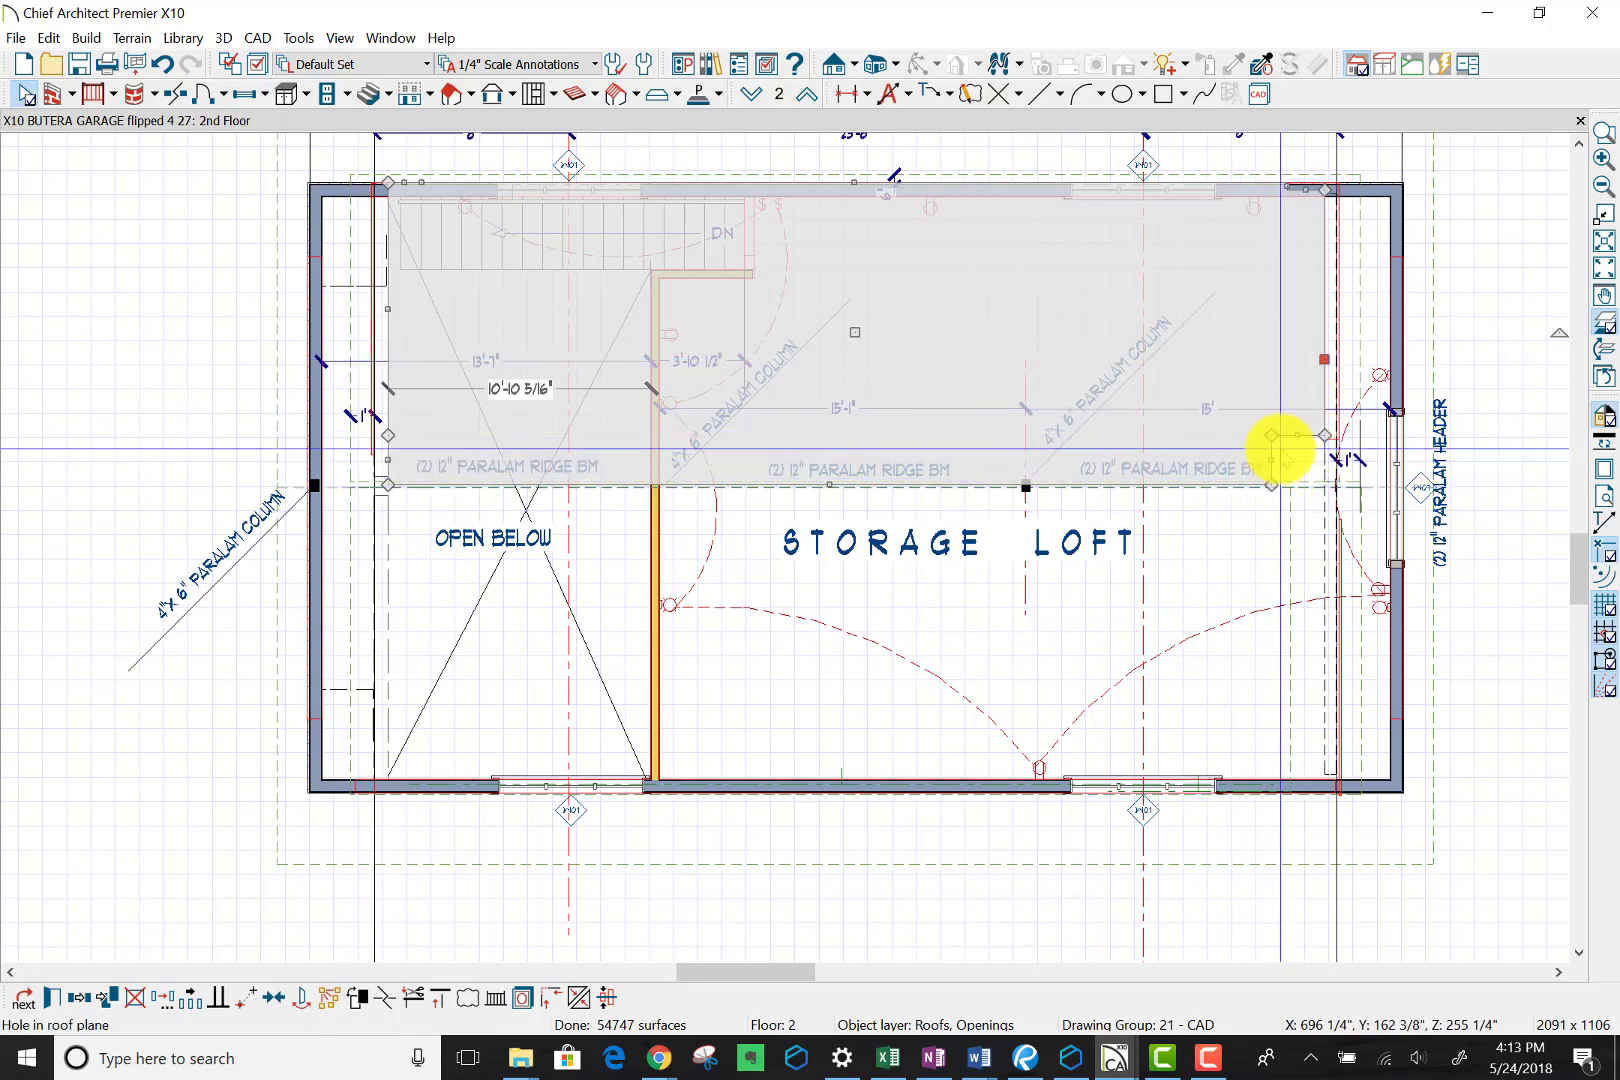
{"action": "left_click", "coordinate": [1262, 460]}
{"action": "left_click", "coordinate": [1258, 473]}
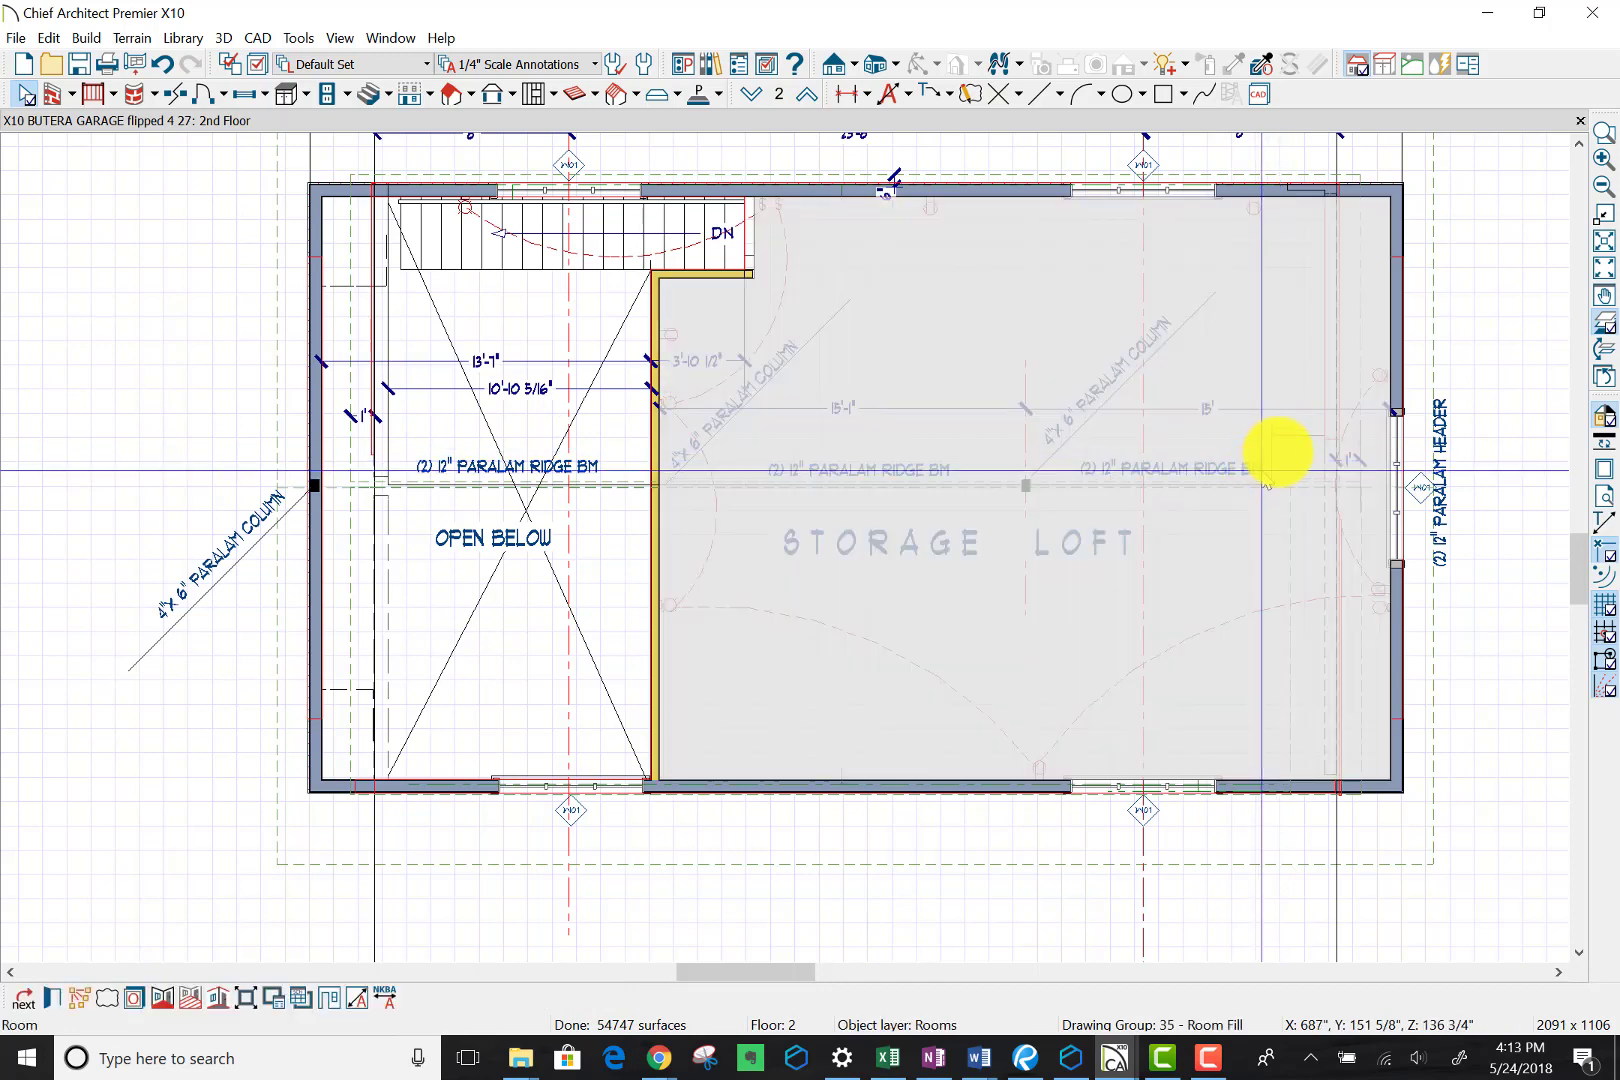
{"action": "left_click", "coordinate": [1272, 457]}
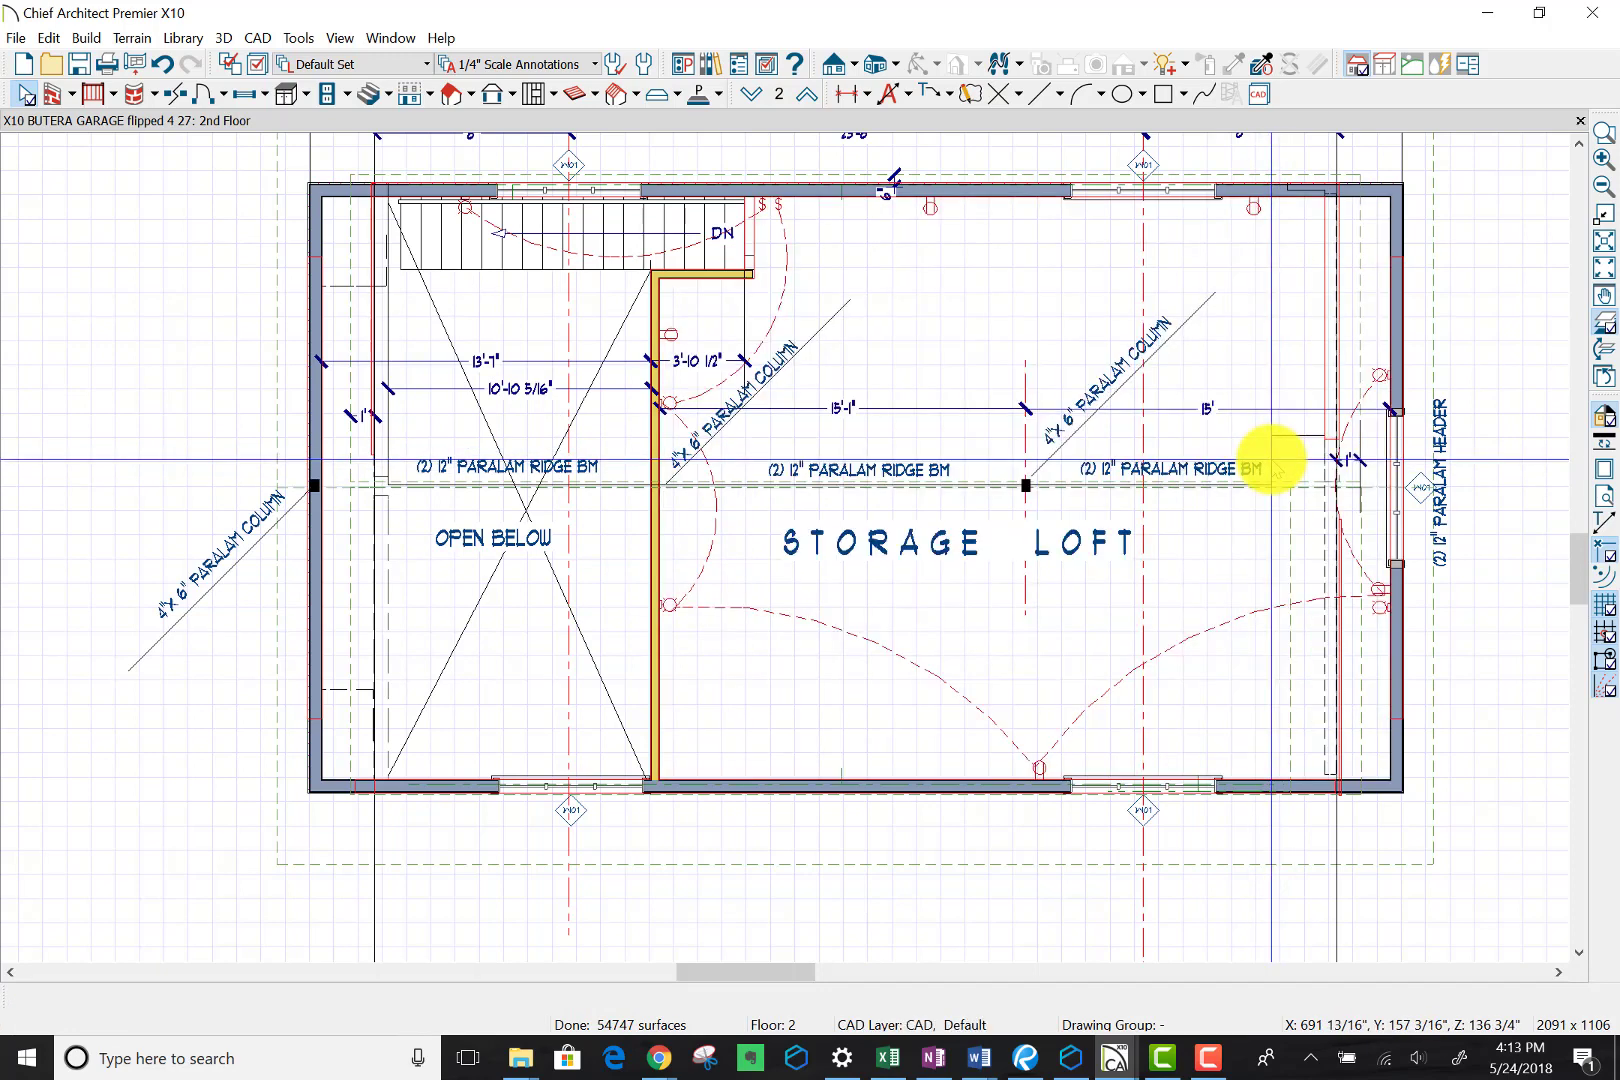
{"action": "left_click", "coordinate": [1270, 458]}
{"action": "left_click_drag", "start_coordinate": [1330, 455], "coordinate": [1322, 457]}
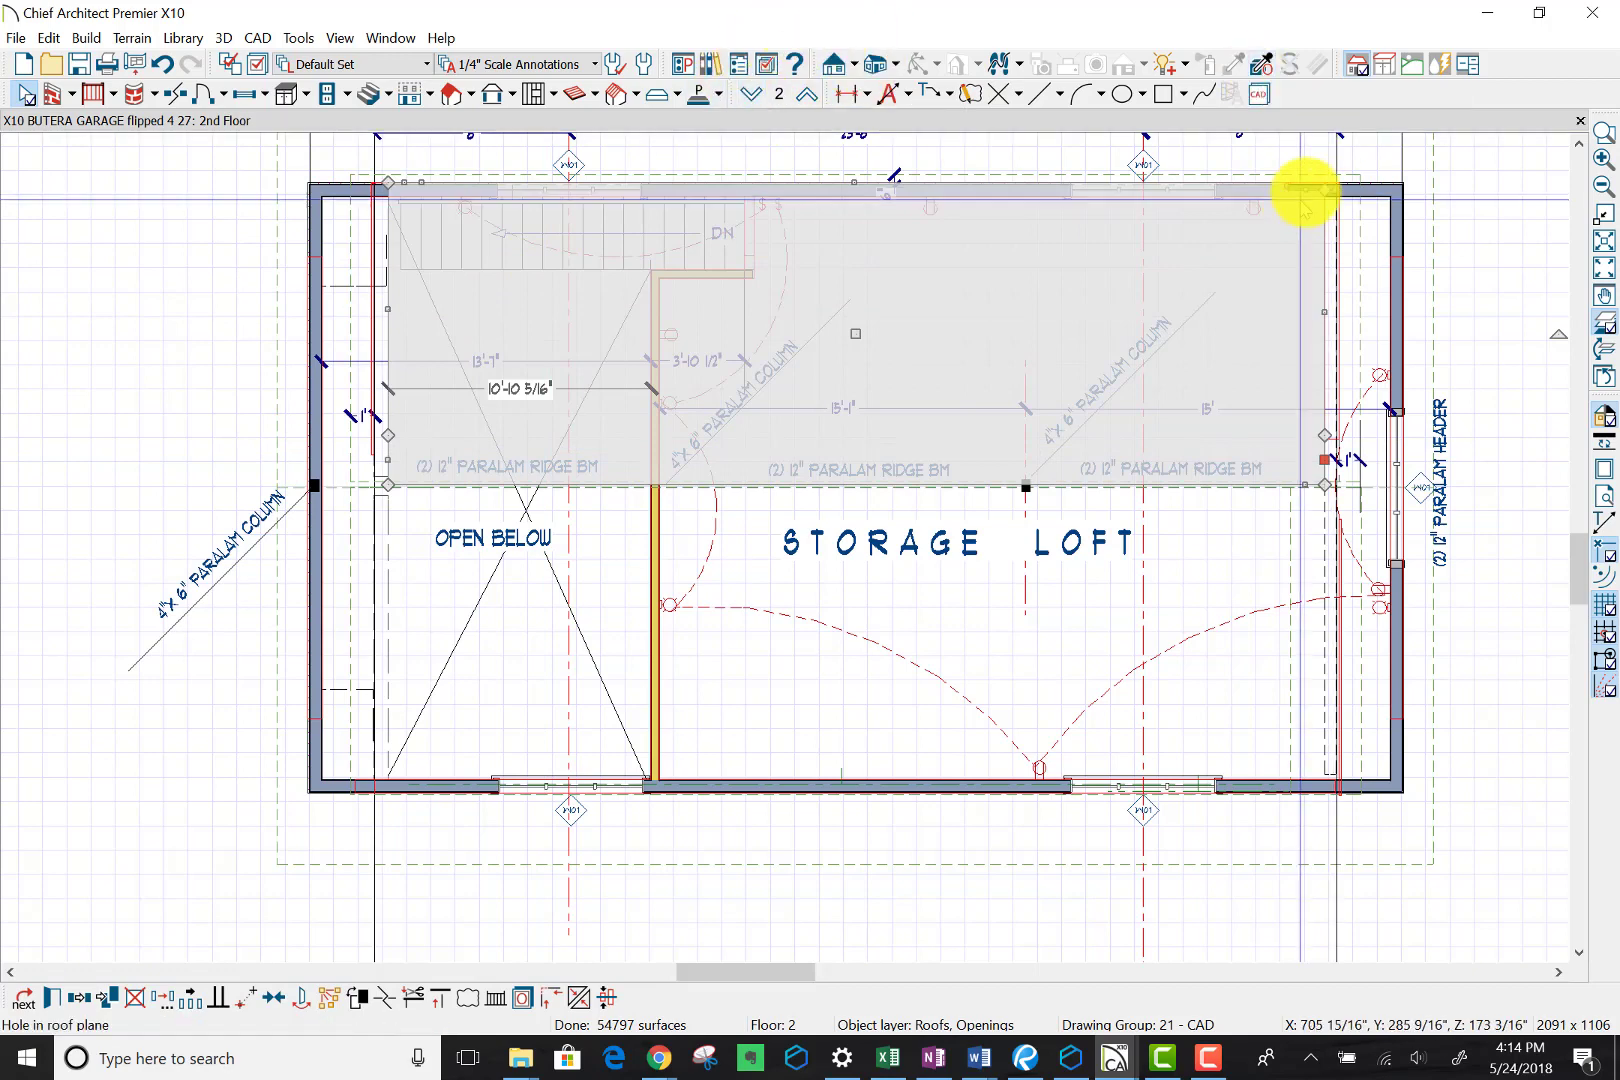
Step: Straighten the small jog in the stair-side roof hole's outer edge at the loft end, aligning it with the rest of the edge
{"action": "scroll", "coordinate": [1305, 190], "scroll_direction": "up", "scroll_amount": 1}
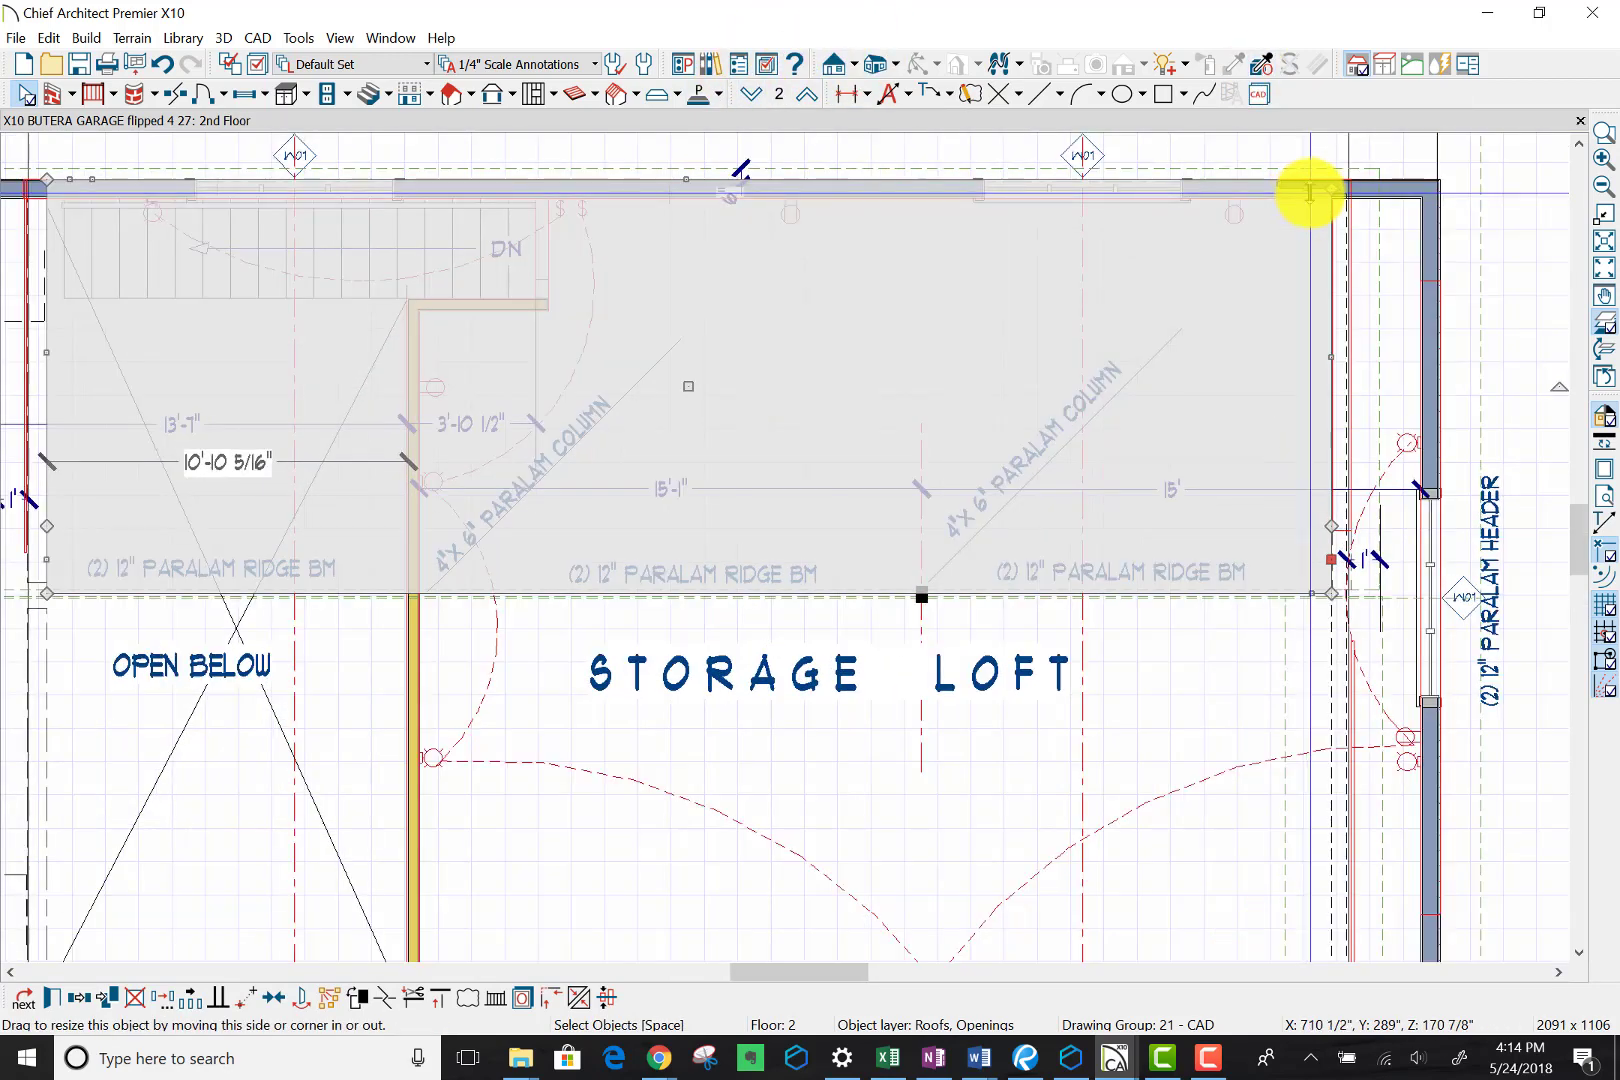
{"action": "left_click_drag", "start_coordinate": [1305, 190], "coordinate": [1308, 182]}
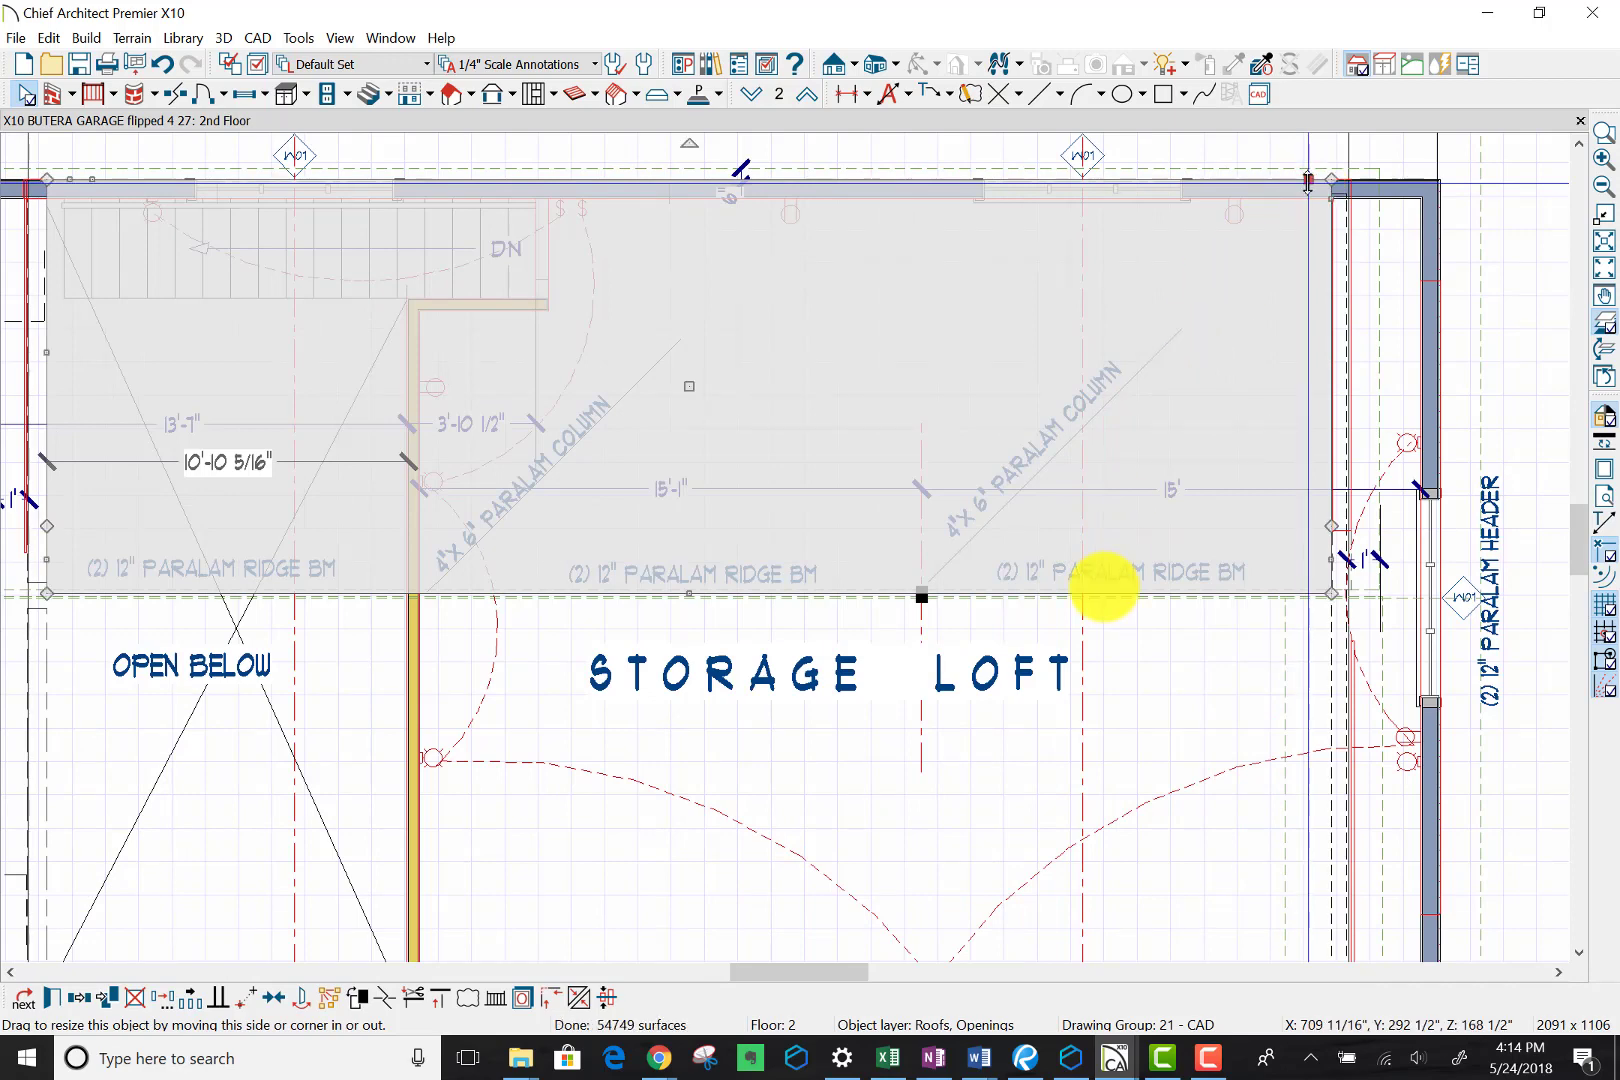
{"action": "scroll", "coordinate": [1103, 587], "scroll_direction": "down", "scroll_amount": 1}
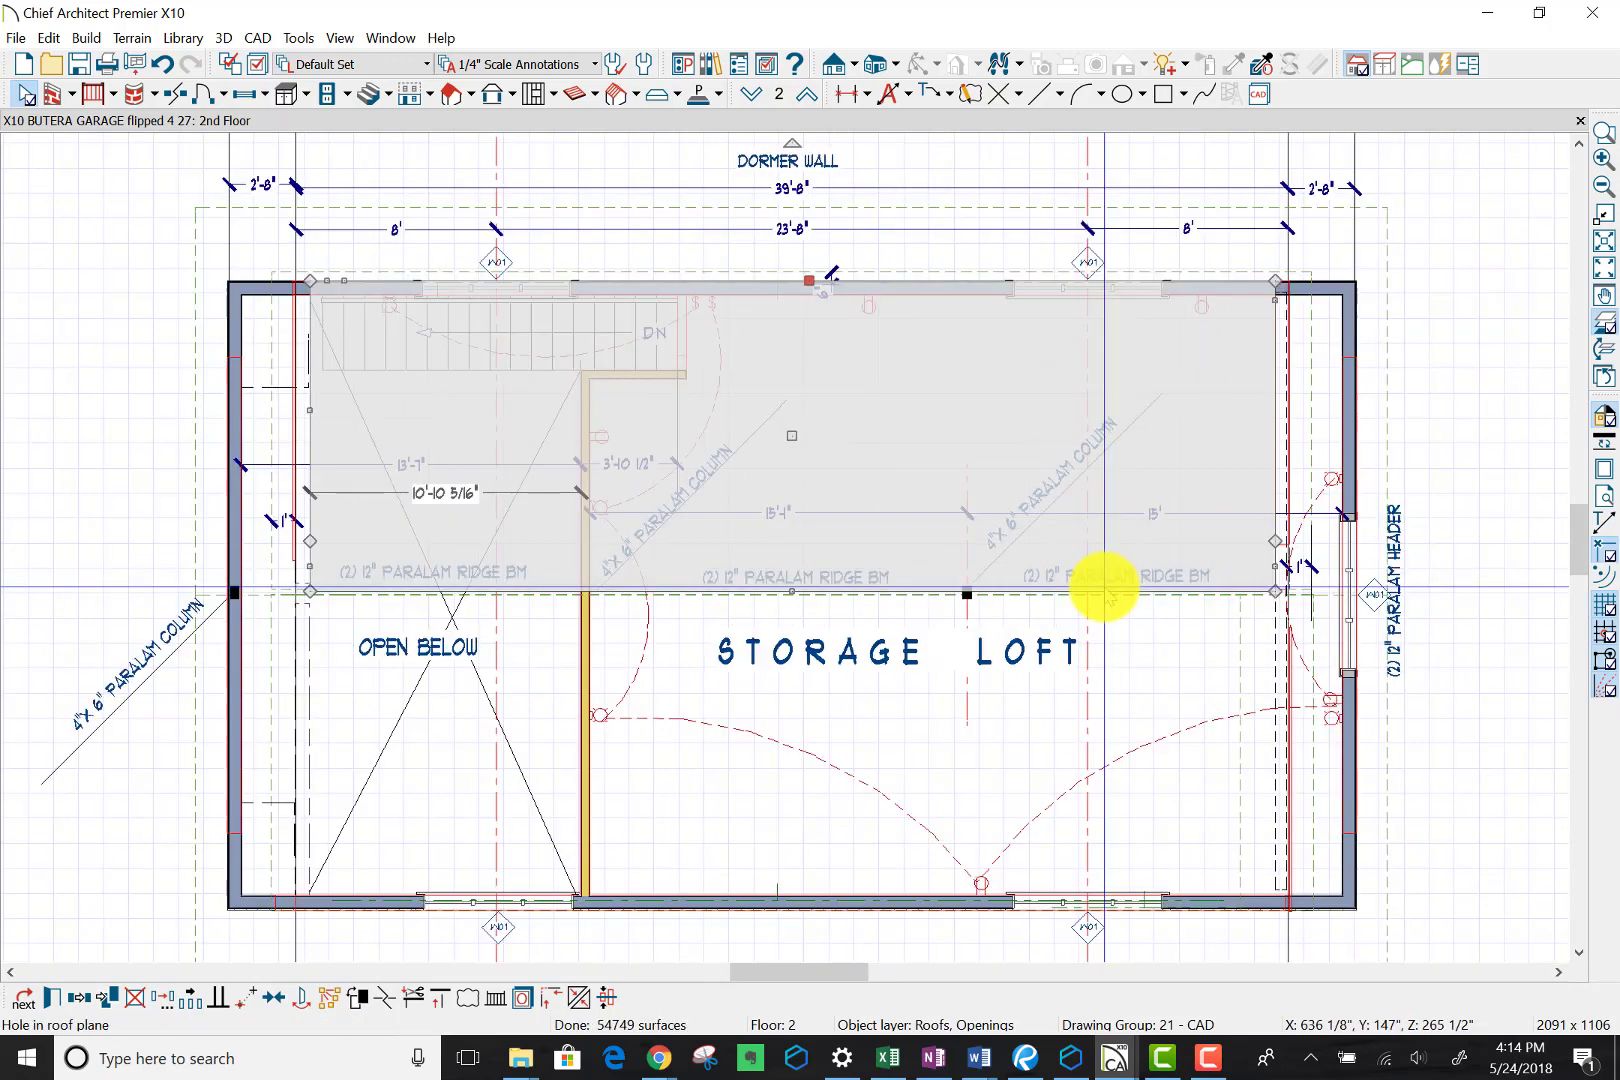
{"action": "scroll", "coordinate": [1105, 587], "scroll_direction": "down", "scroll_amount": 1}
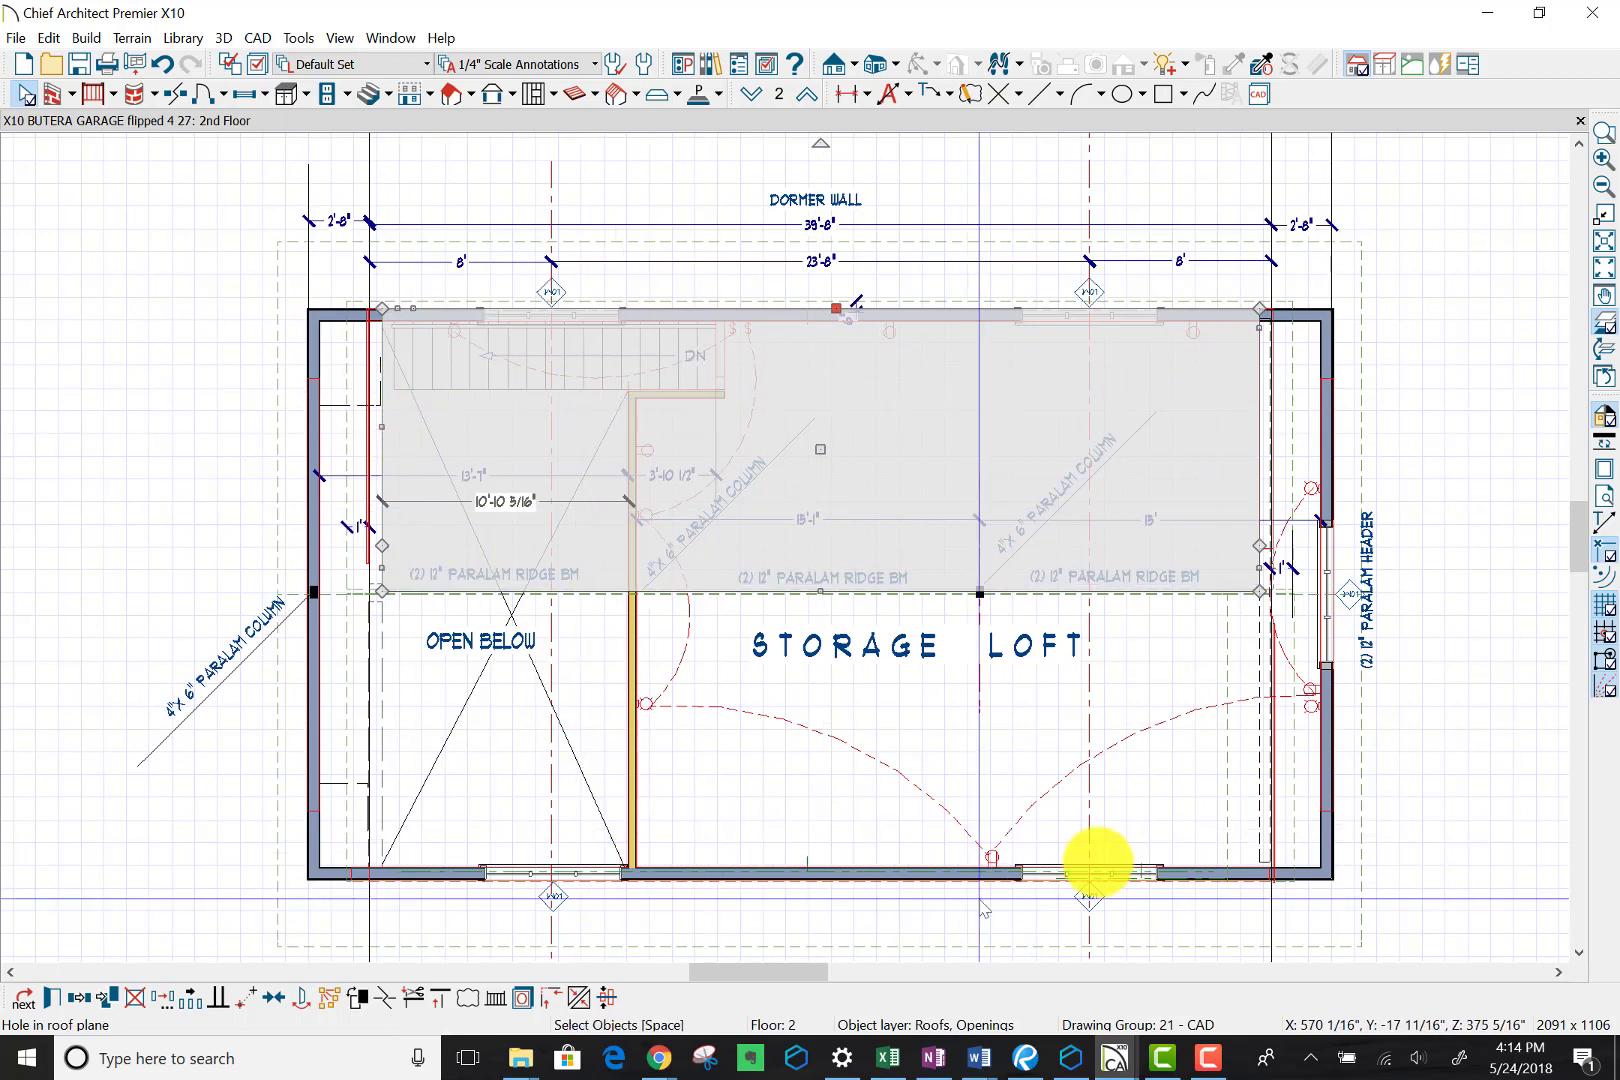
Step: Move the loft-end edge of the dormer cutout in the opposite main roof plane out to the reference line
{"action": "left_click", "coordinate": [1226, 747]}
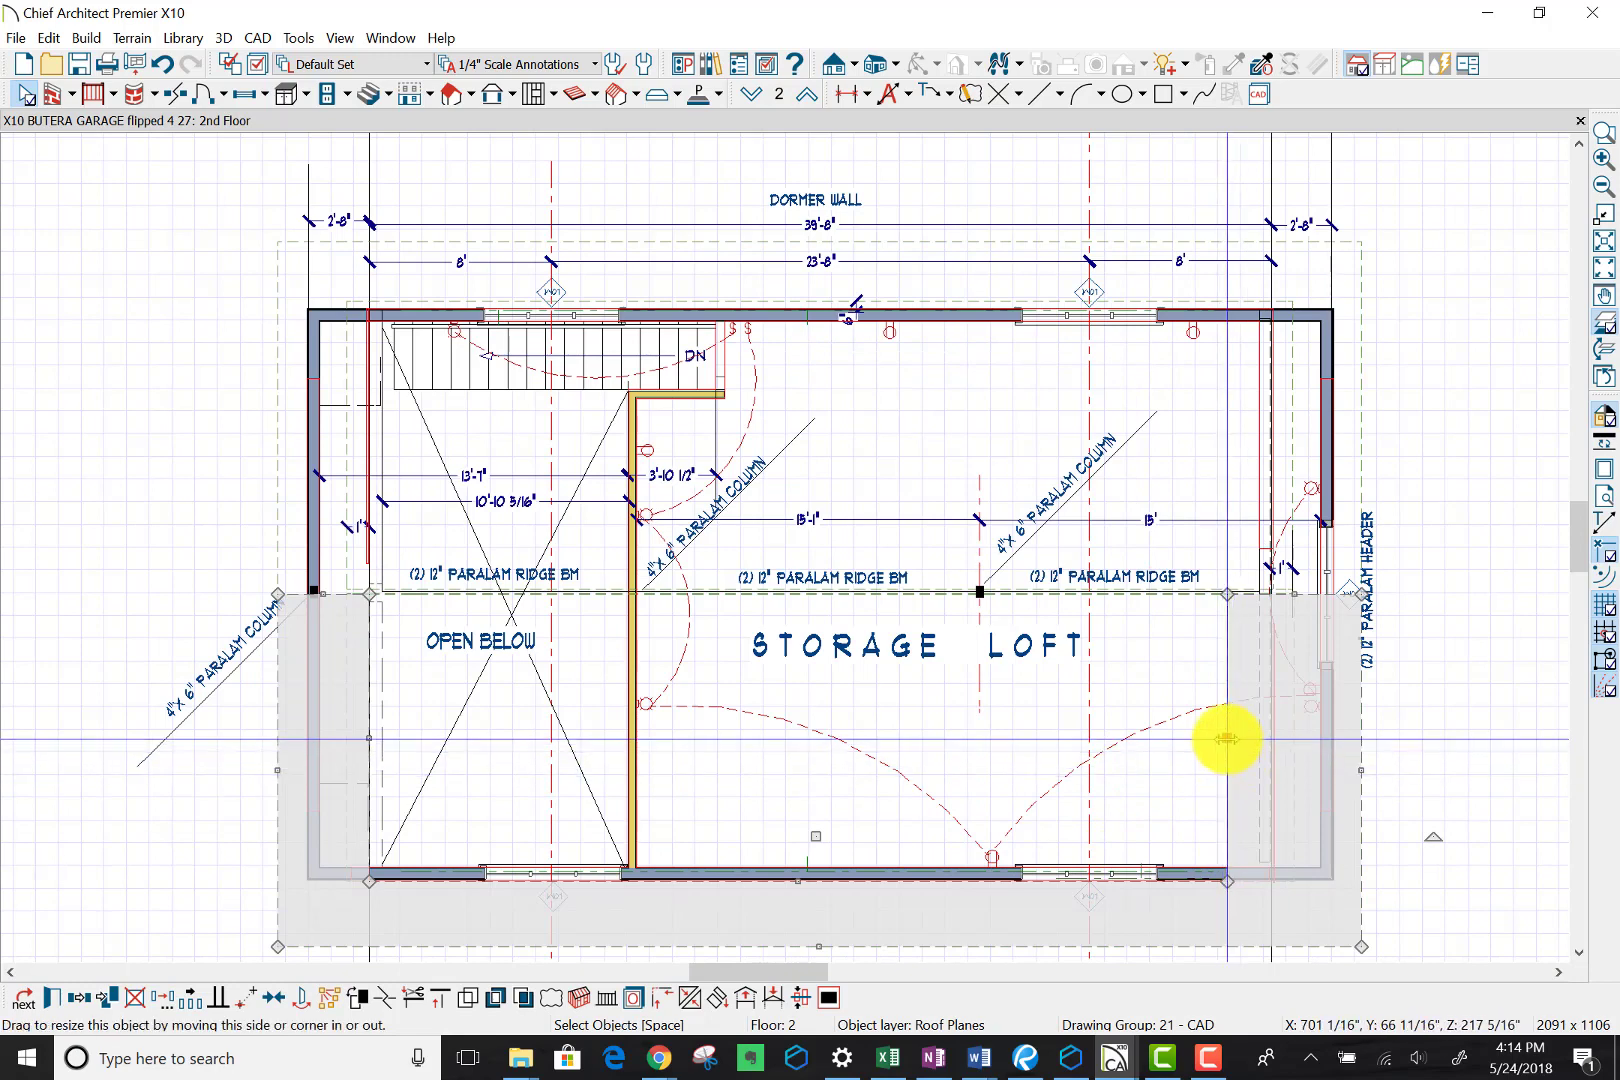
{"action": "left_click_drag", "start_coordinate": [1226, 739], "coordinate": [1272, 735]}
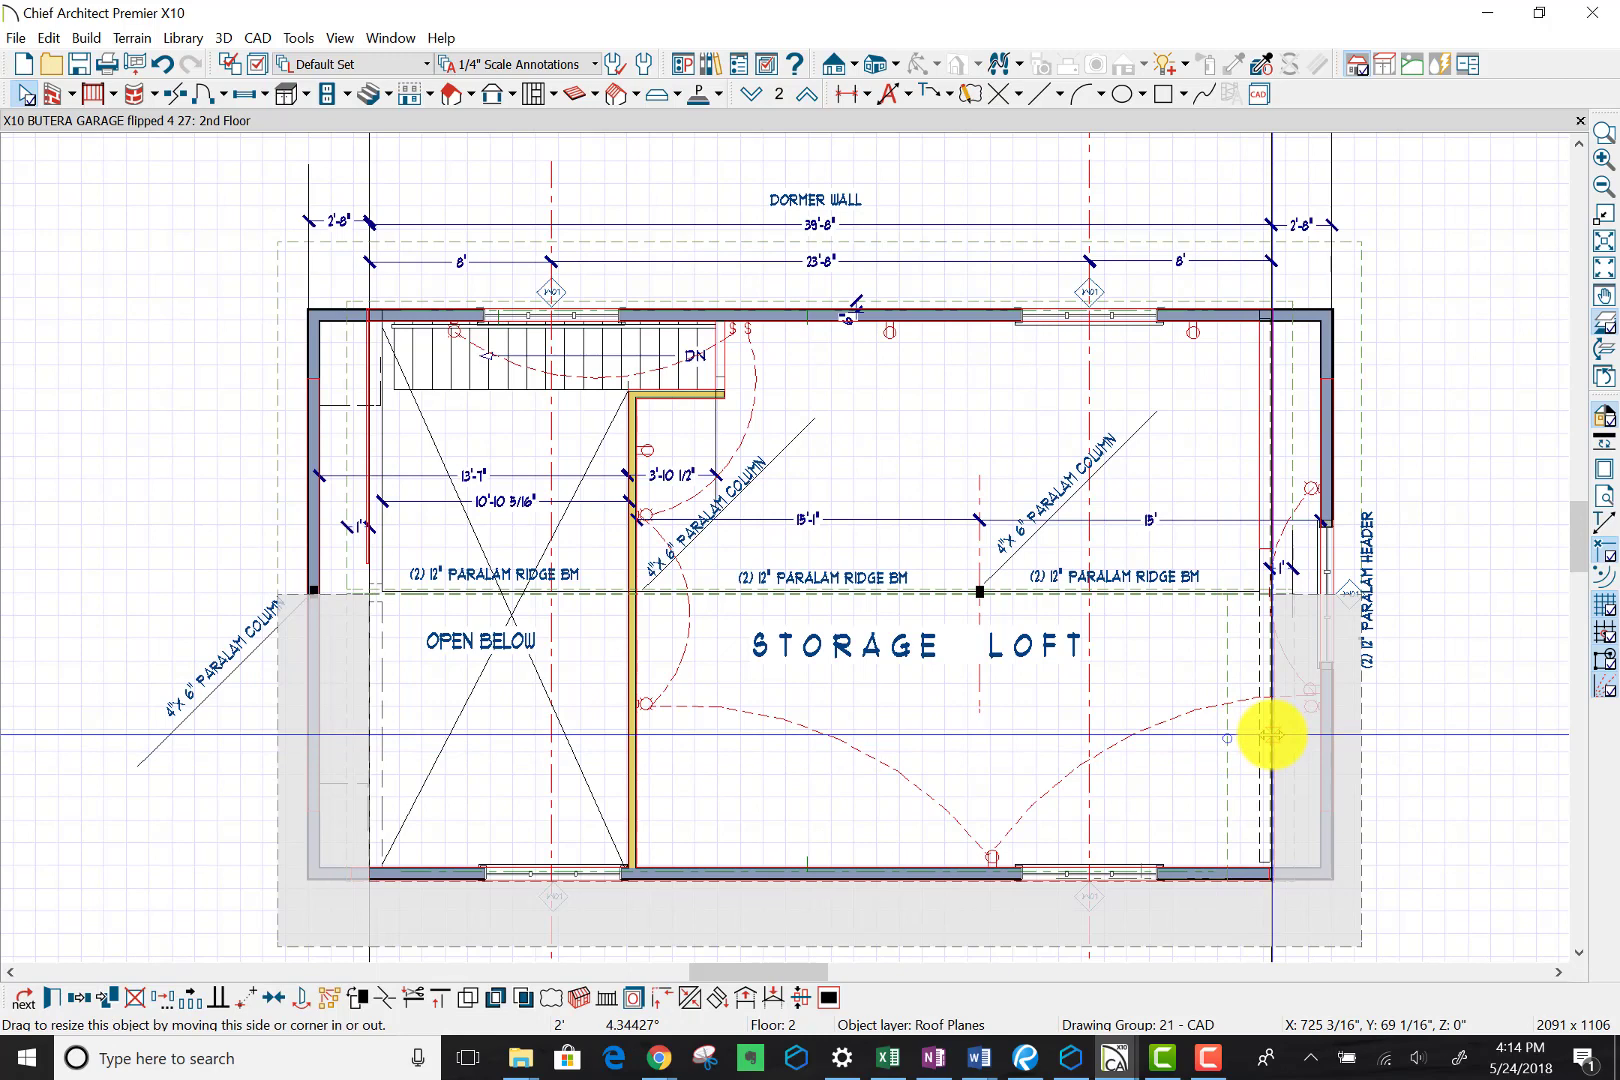
{"action": "left_click_drag", "start_coordinate": [1272, 735], "coordinate": [1270, 736]}
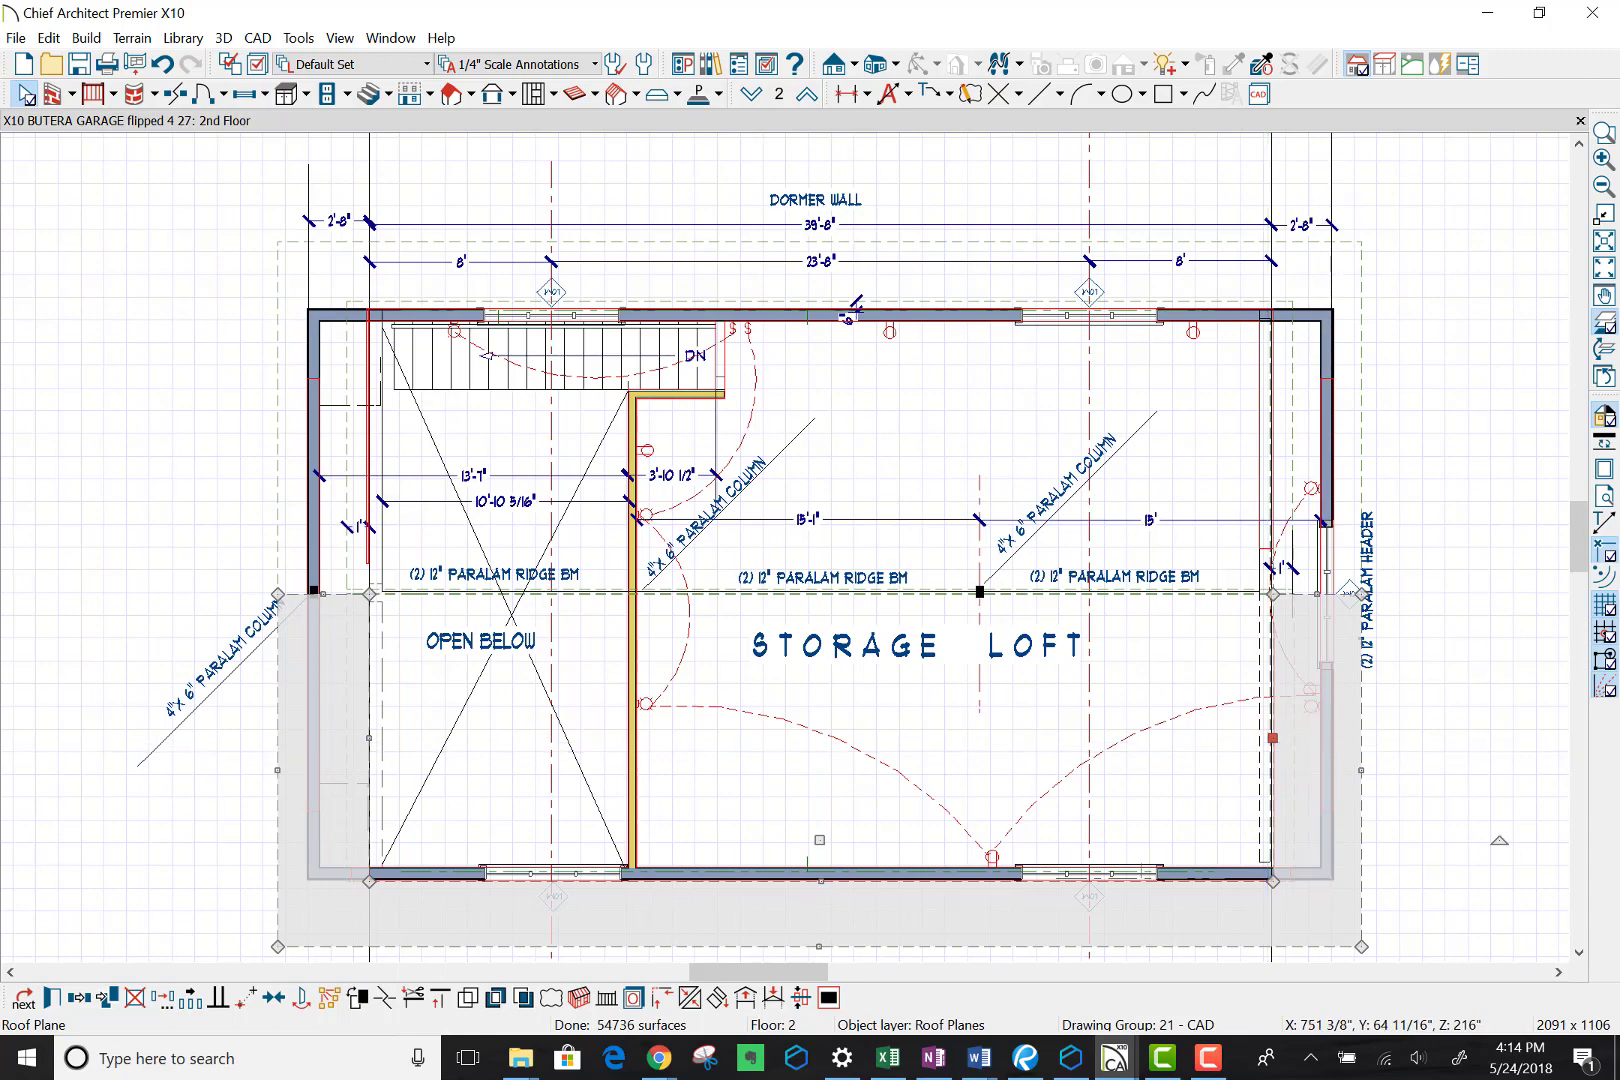
Step: In the 3D camera view, delete the leftover attic wall piece at the front dormer's loft-end corner, accepting the change to automatically generated walls
{"action": "left_click", "coordinate": [1125, 64]}
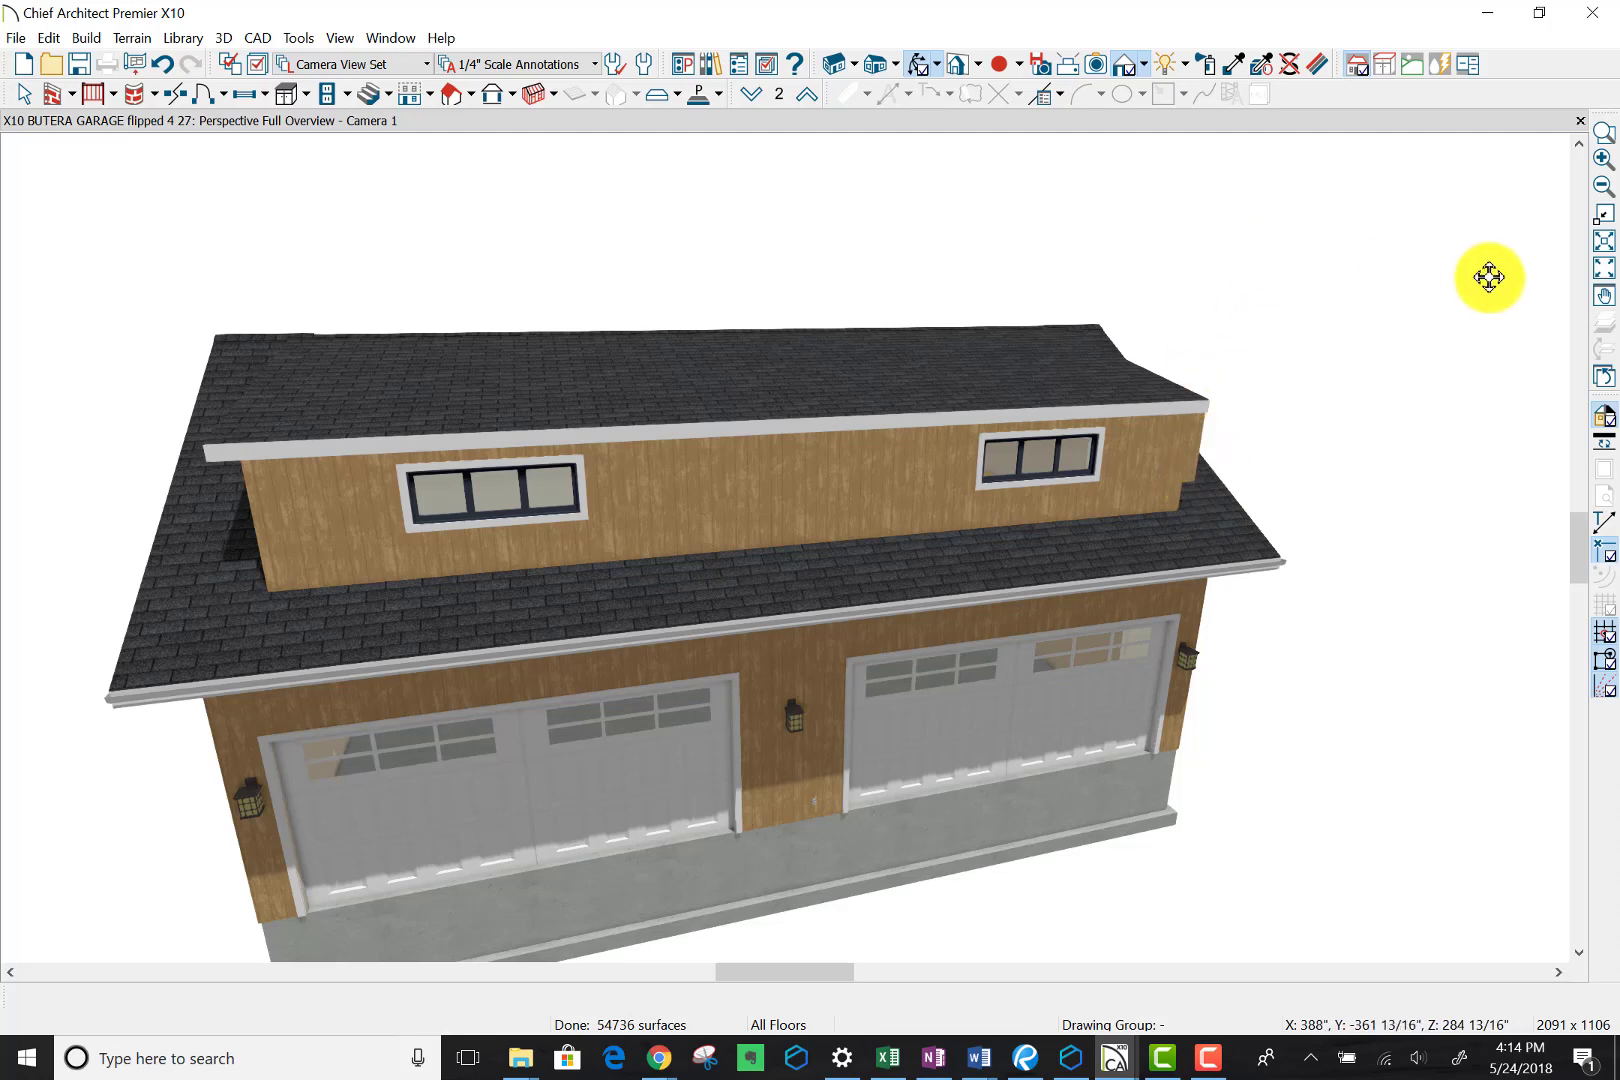
{"action": "left_click_drag", "start_coordinate": [1103, 391], "coordinate": [1261, 285]}
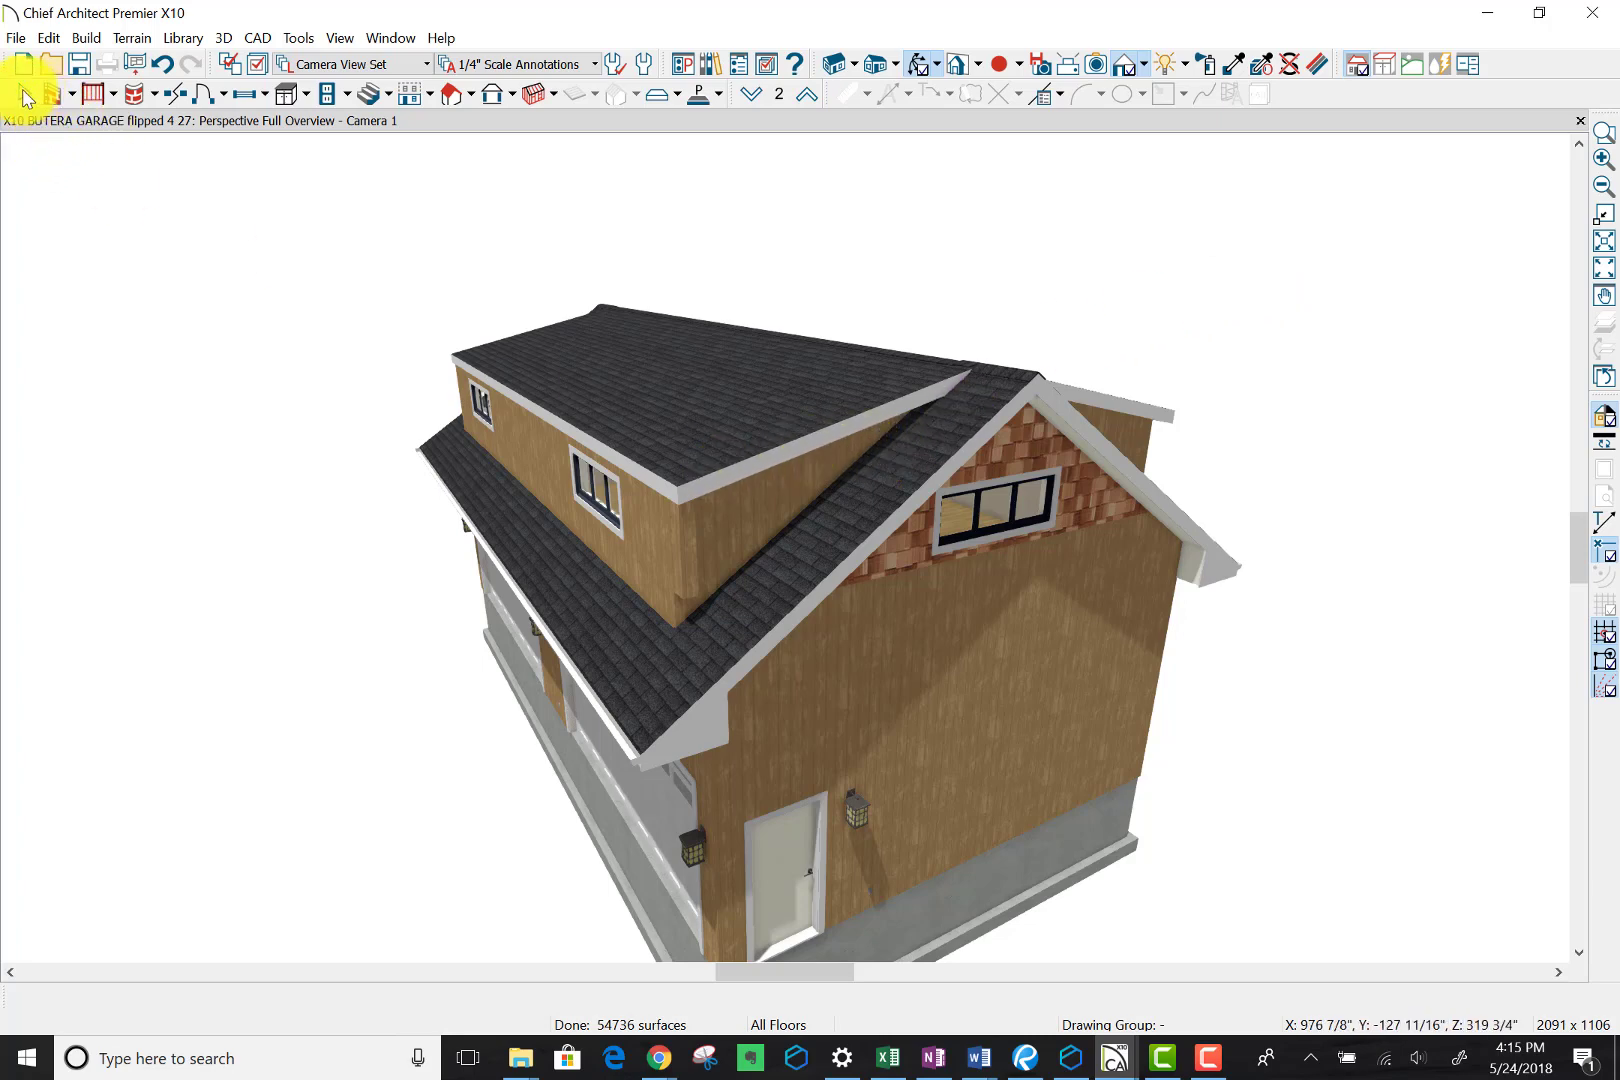
{"action": "left_click", "coordinate": [26, 95]}
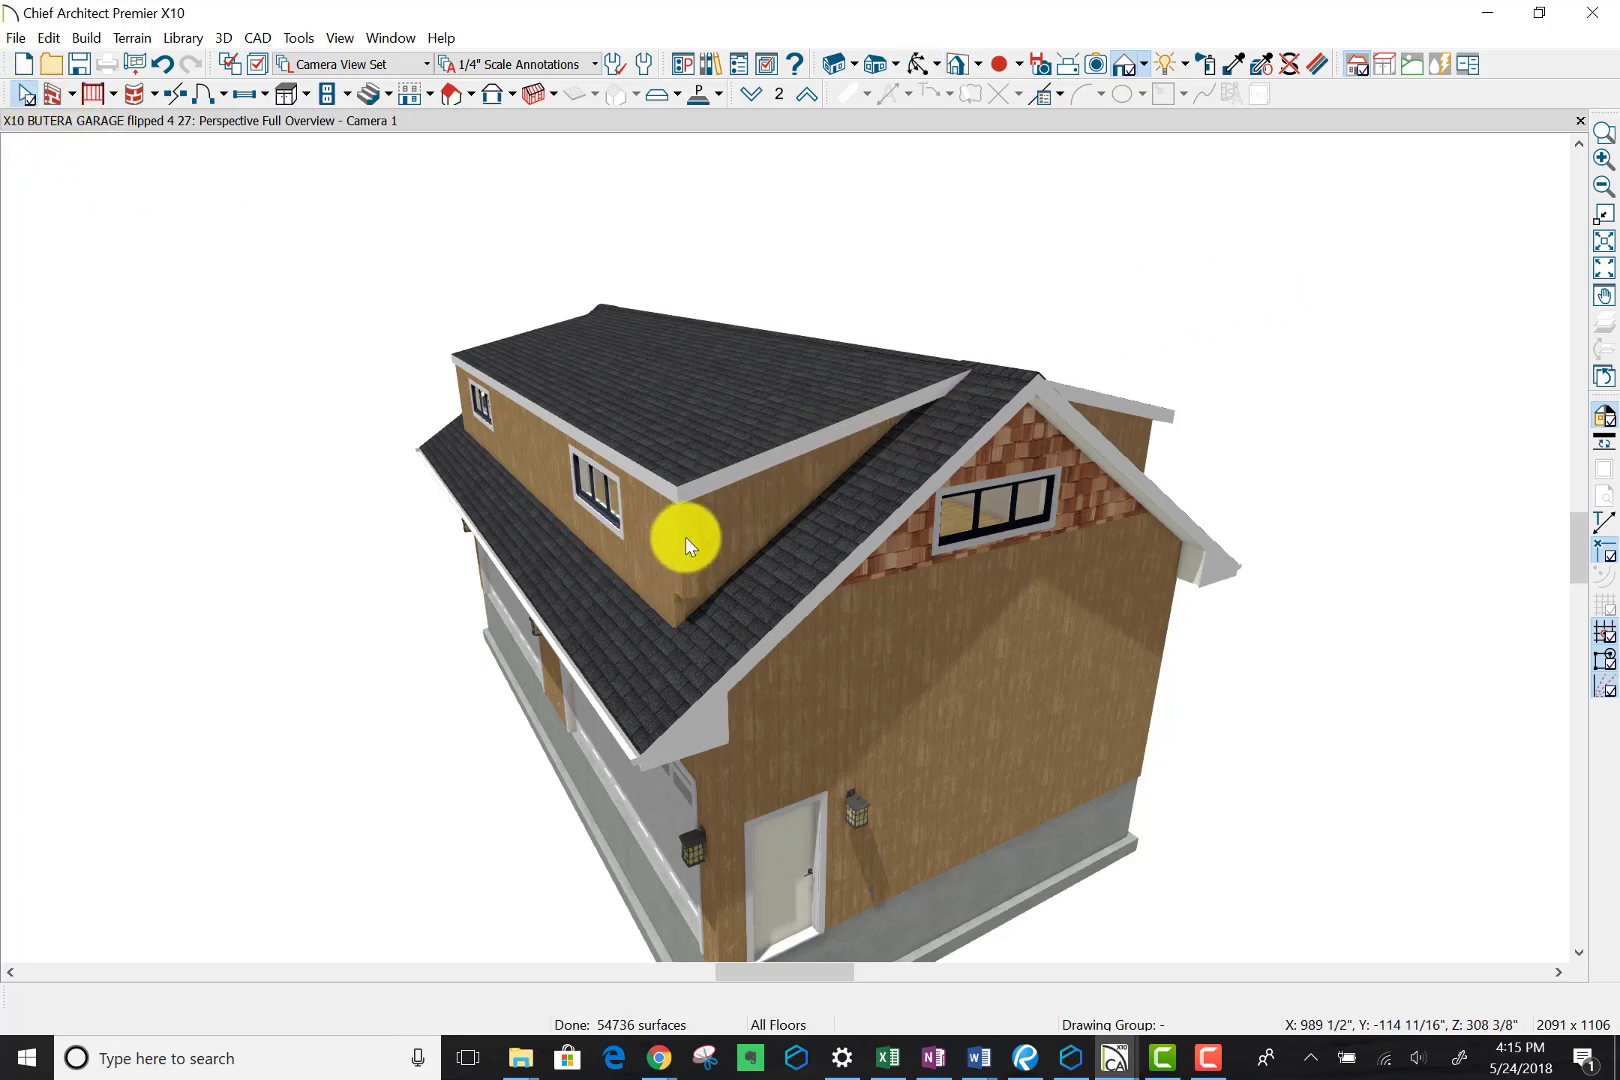
{"action": "left_click", "coordinate": [685, 537]}
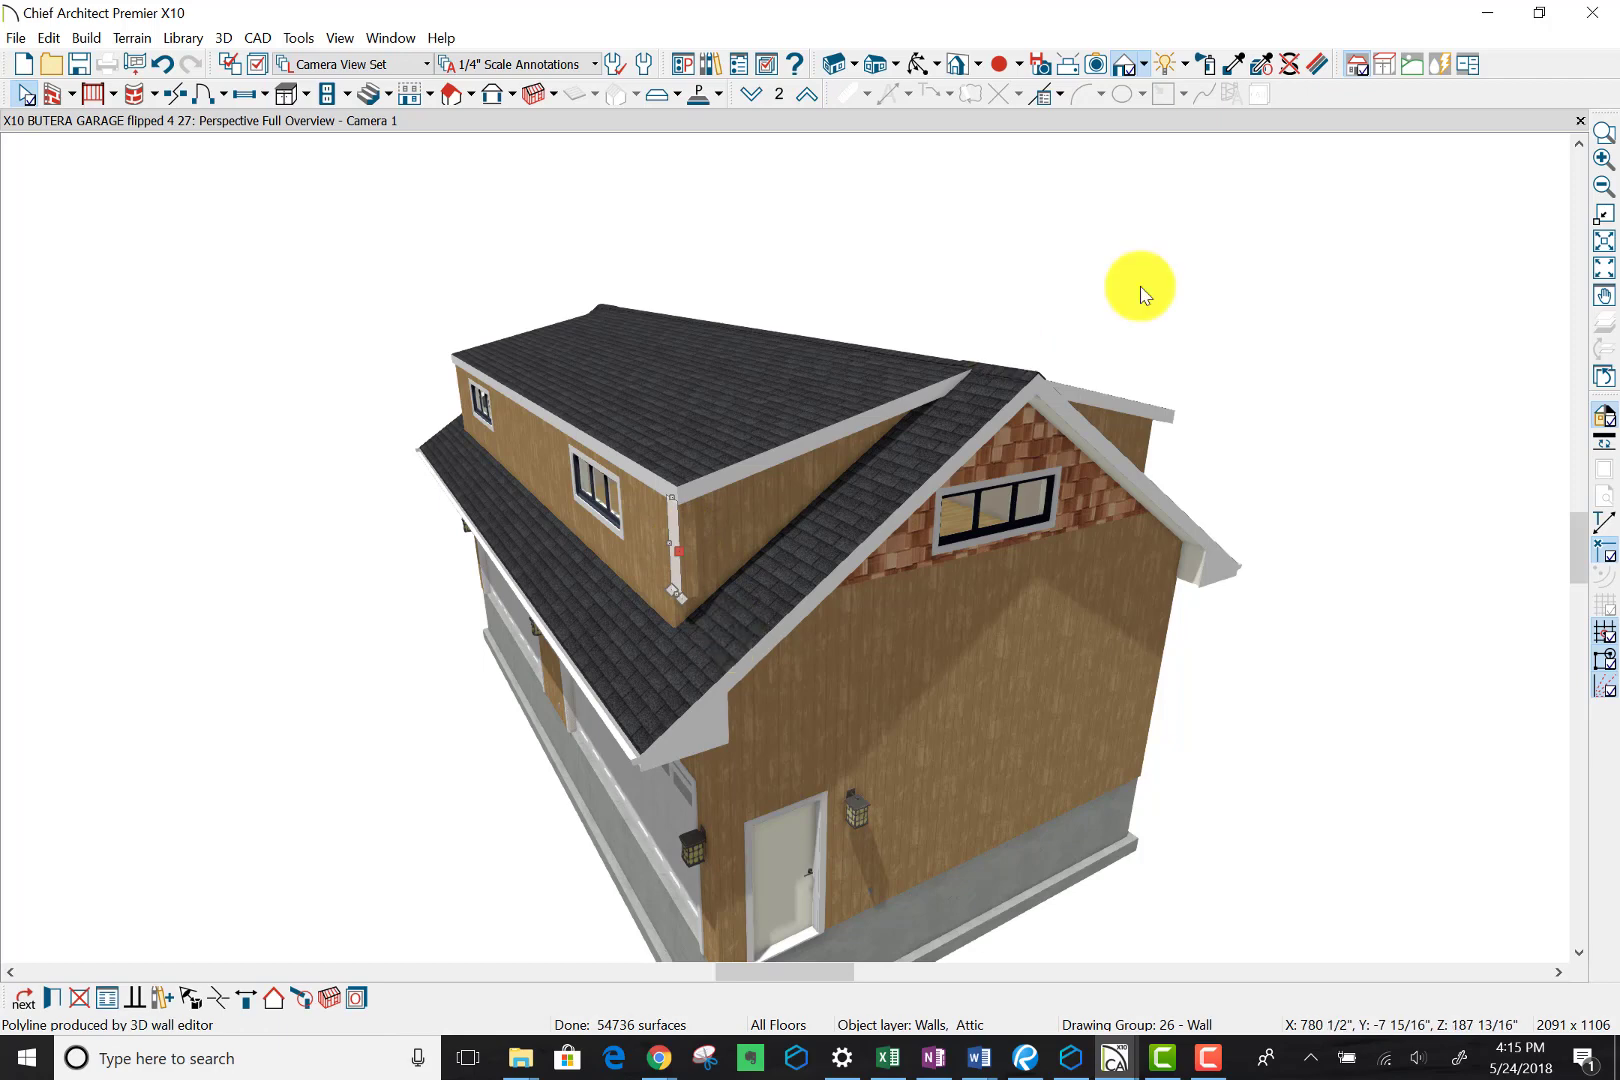
{"action": "key", "text": "Delete"}
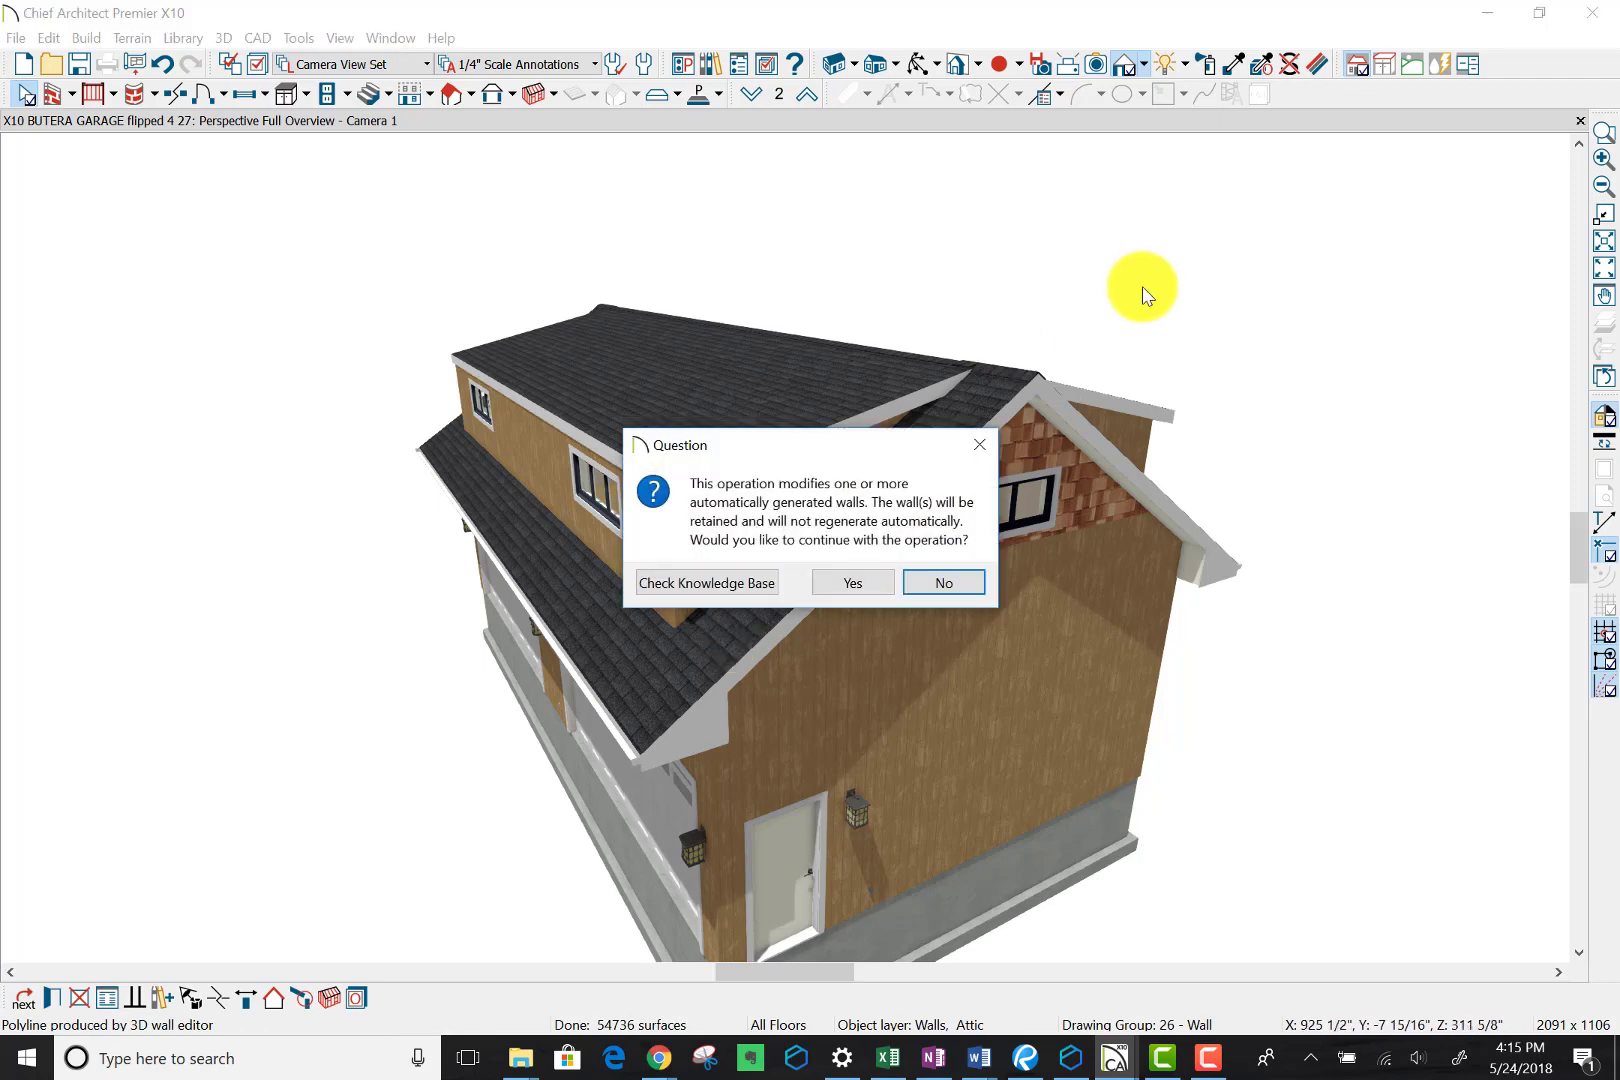
{"action": "left_click", "coordinate": [858, 583]}
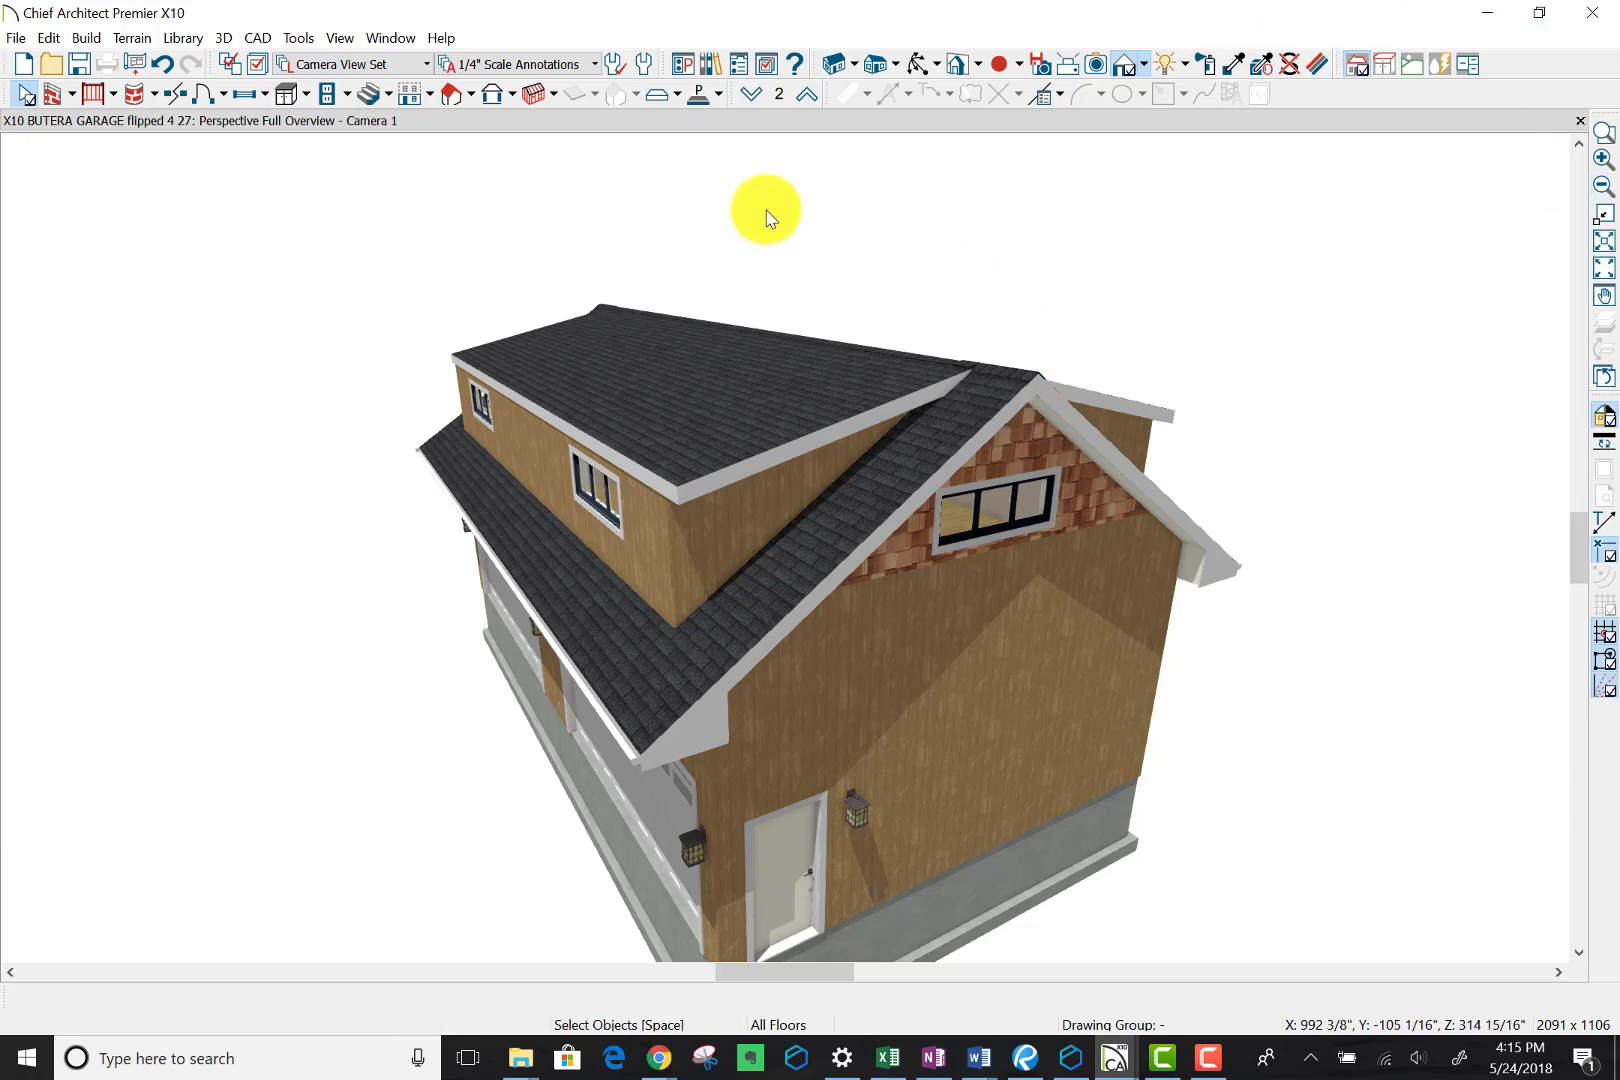
Step: Examine the widened dormer in 3D from the gable end with the entry door and from the garage door side
{"action": "left_click", "coordinate": [916, 66]}
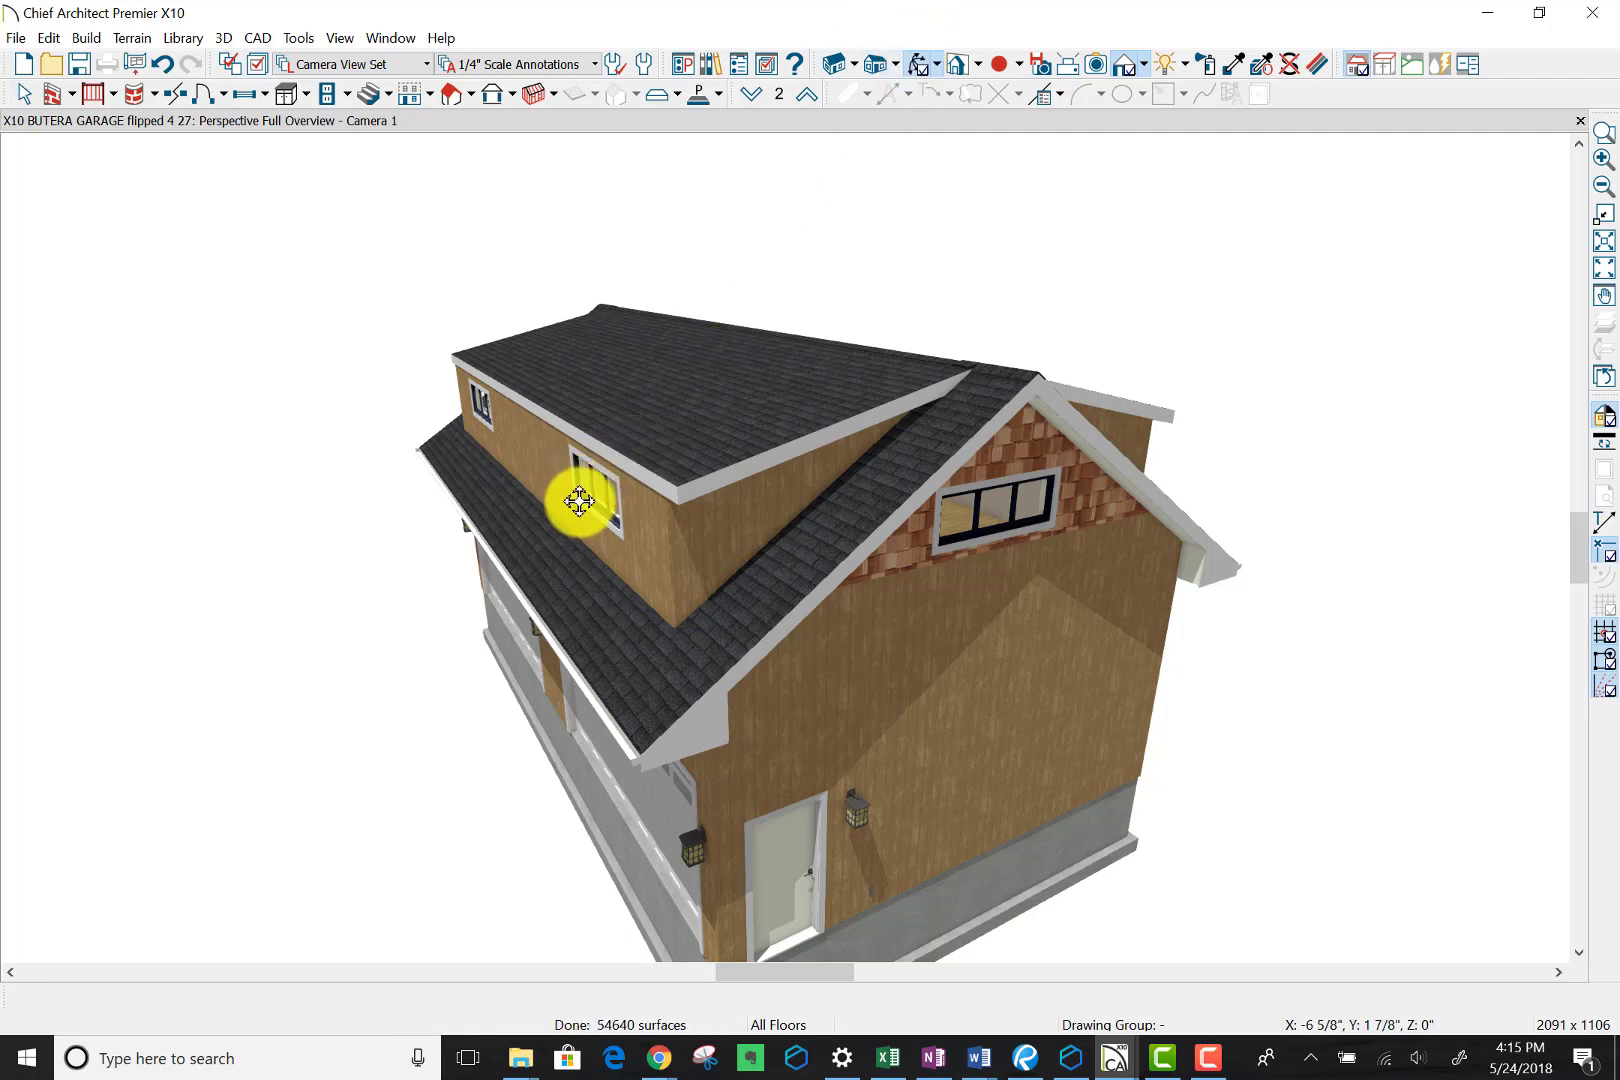
{"action": "left_click_drag", "start_coordinate": [579, 495], "coordinate": [553, 457]}
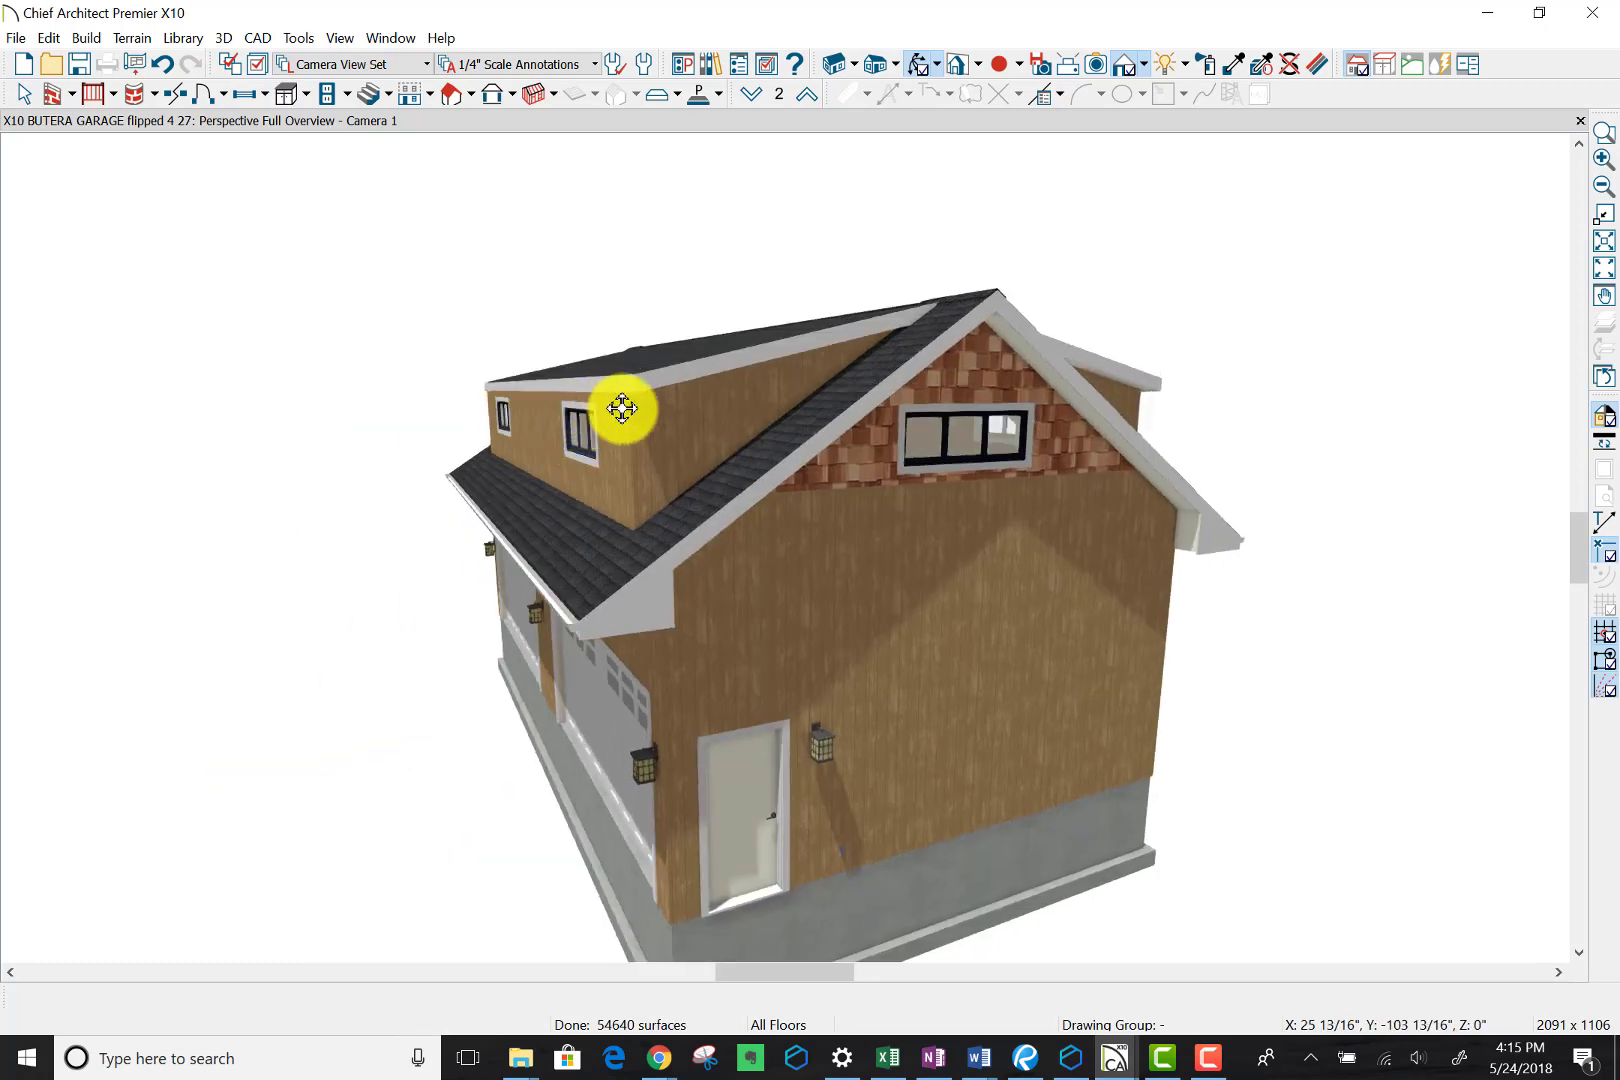
{"action": "left_click_drag", "start_coordinate": [622, 408], "coordinate": [661, 437]}
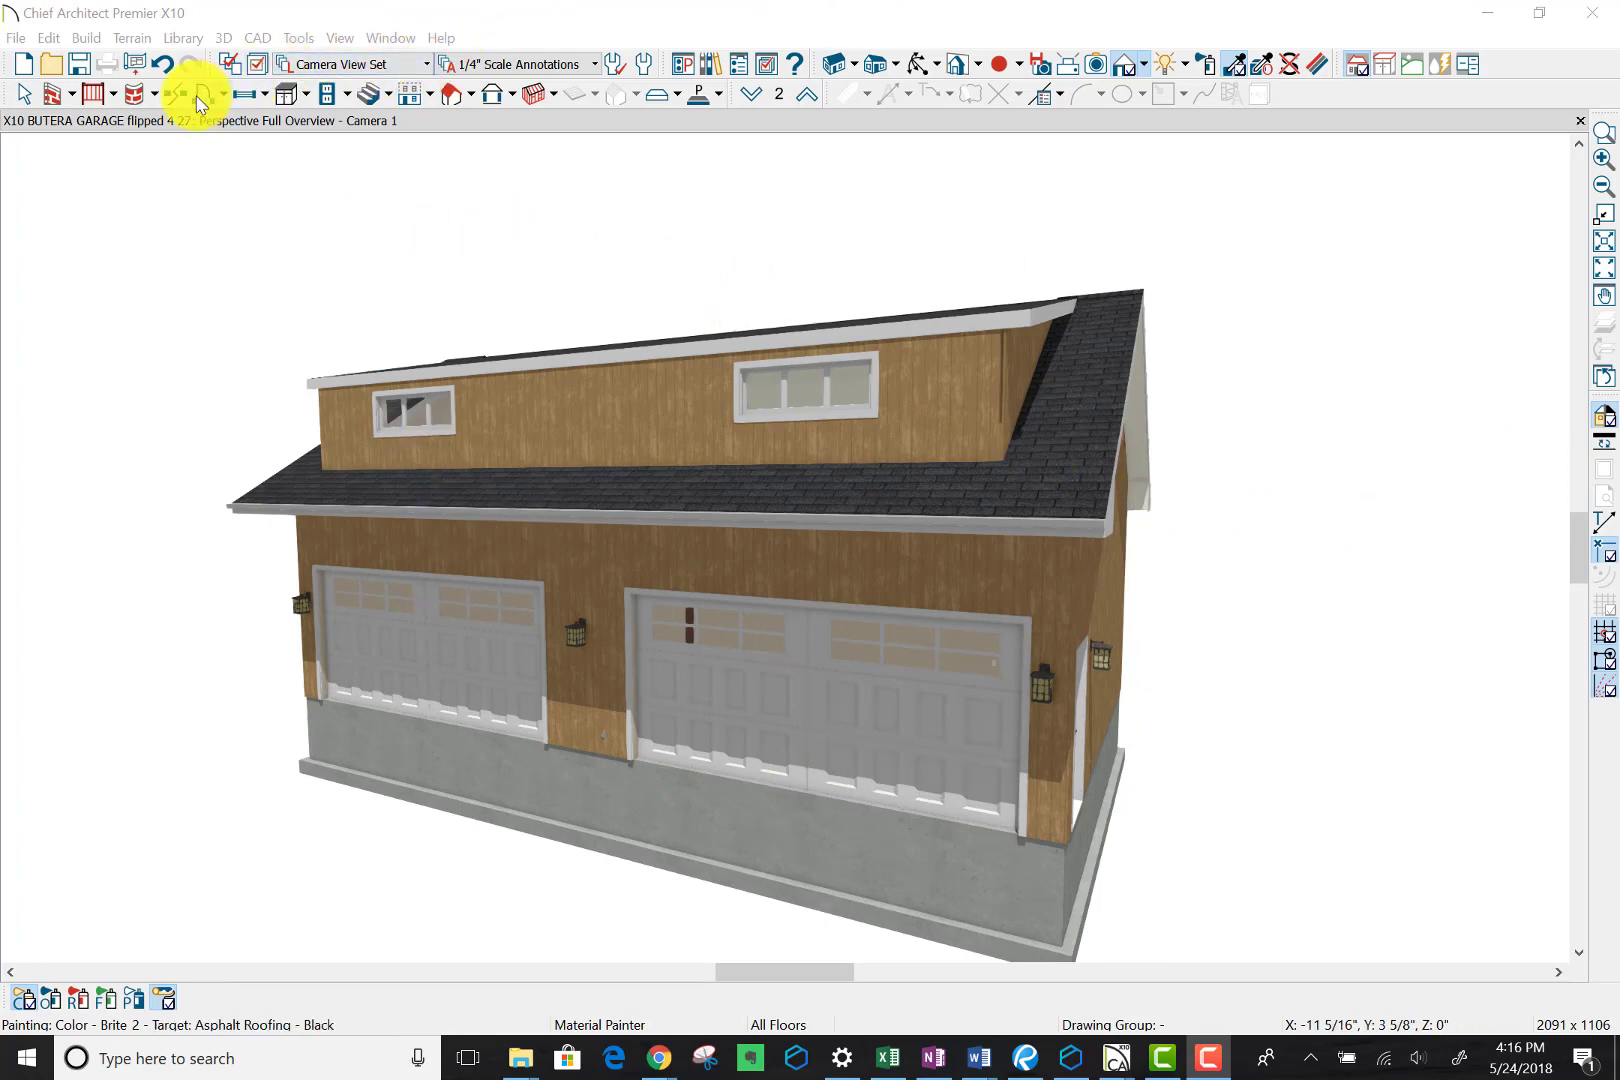
{"action": "left_click", "coordinate": [922, 60]}
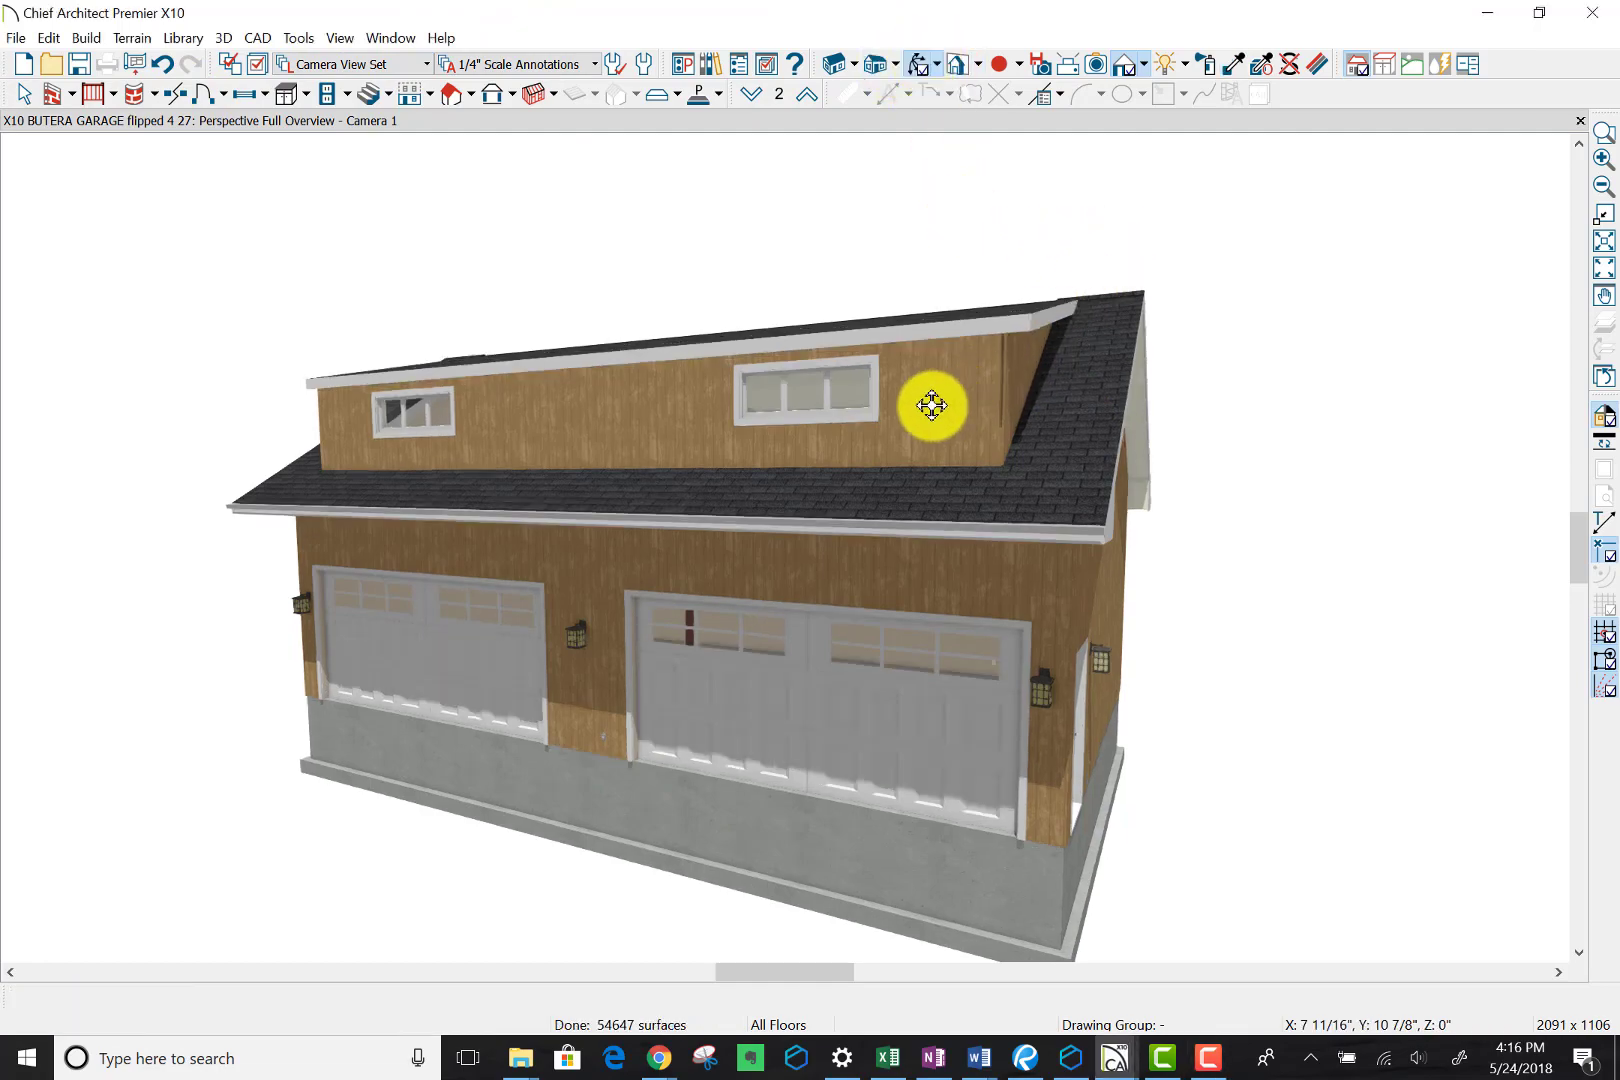
Step: Examine the widened dormers in 3D by orbiting to the windowless gable end and the garage's rear side
{"action": "left_click_drag", "start_coordinate": [929, 405], "coordinate": [476, 279]}
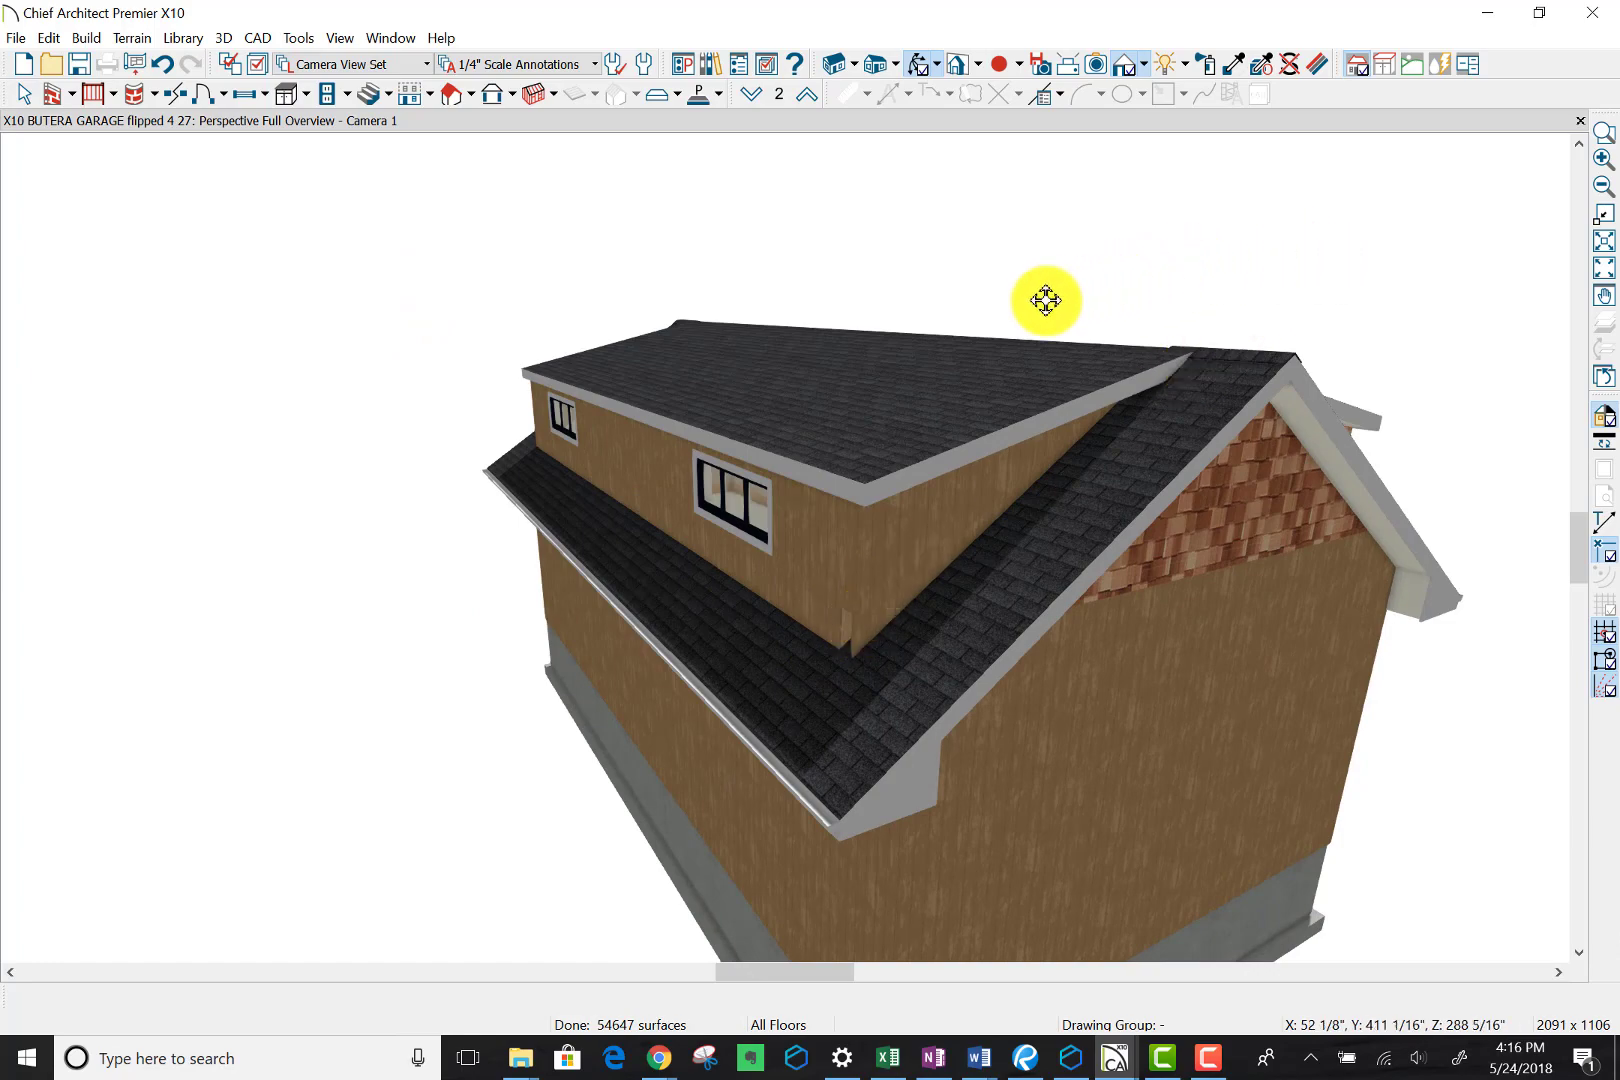
{"action": "left_click_drag", "start_coordinate": [1046, 301], "coordinate": [1114, 258]}
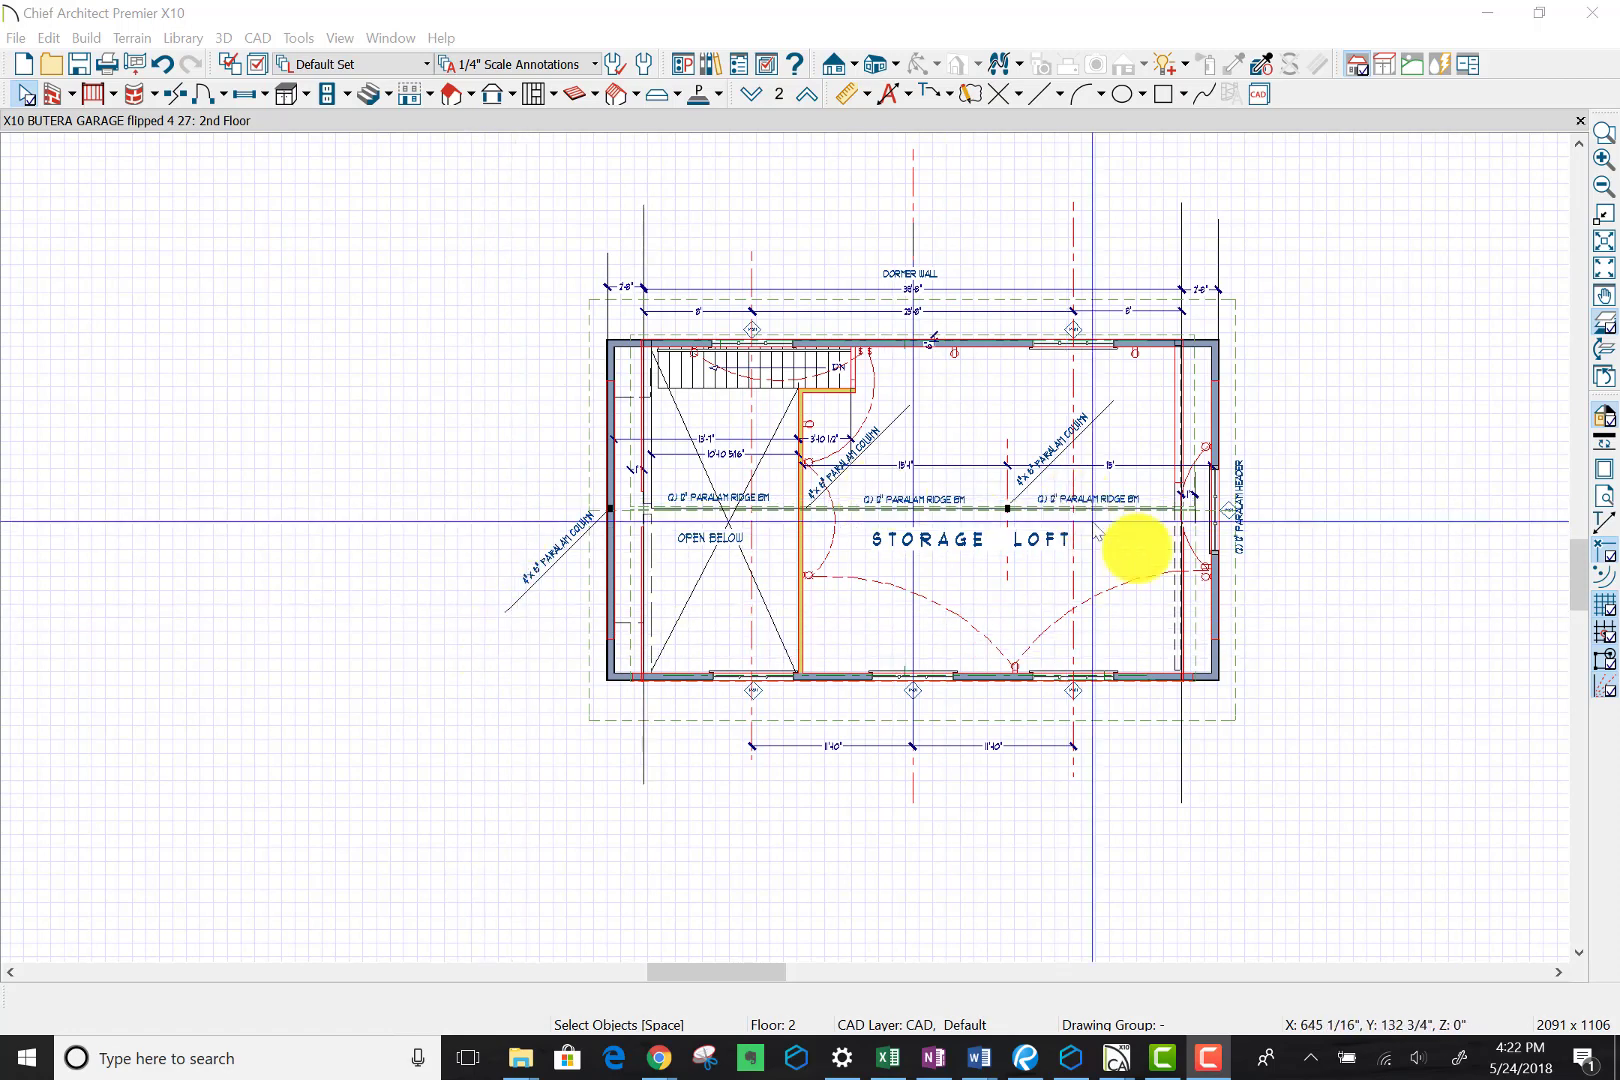
Step: Set the height of the triple casement window in the storage loft's gable-end wall to 36" in the second-floor plan
{"action": "left_click", "coordinate": [1216, 500]}
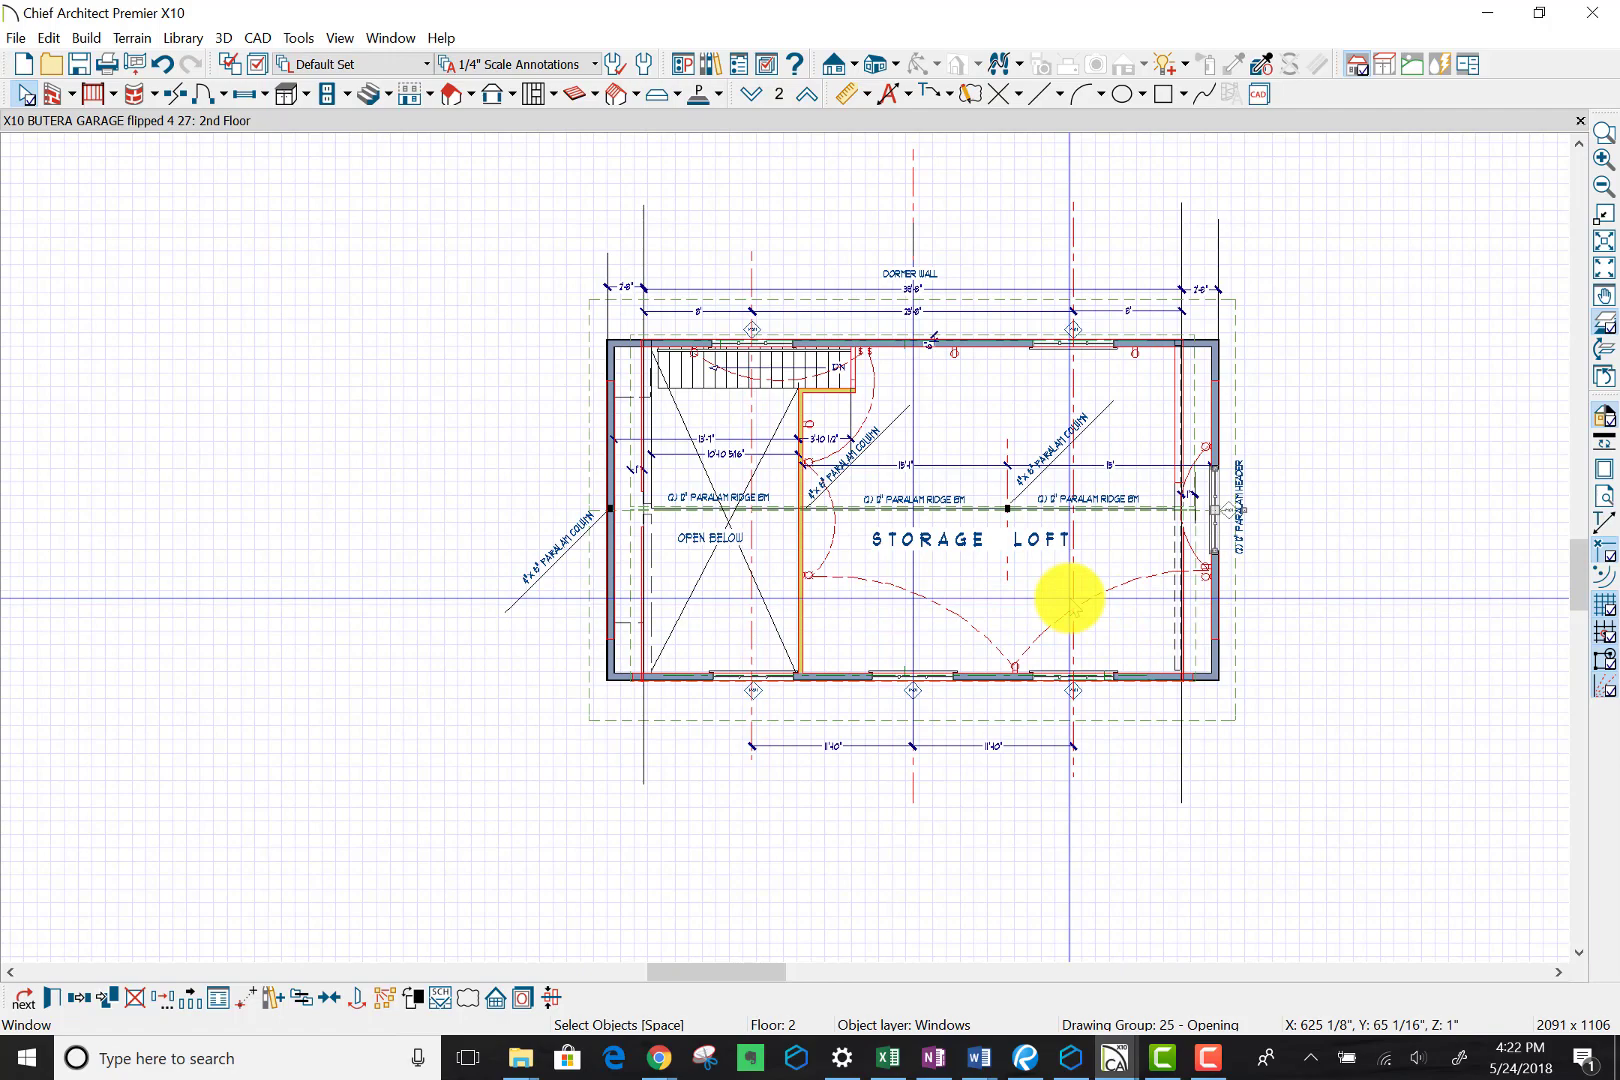
{"action": "scroll", "coordinate": [1185, 520], "scroll_direction": "up", "scroll_amount": 2}
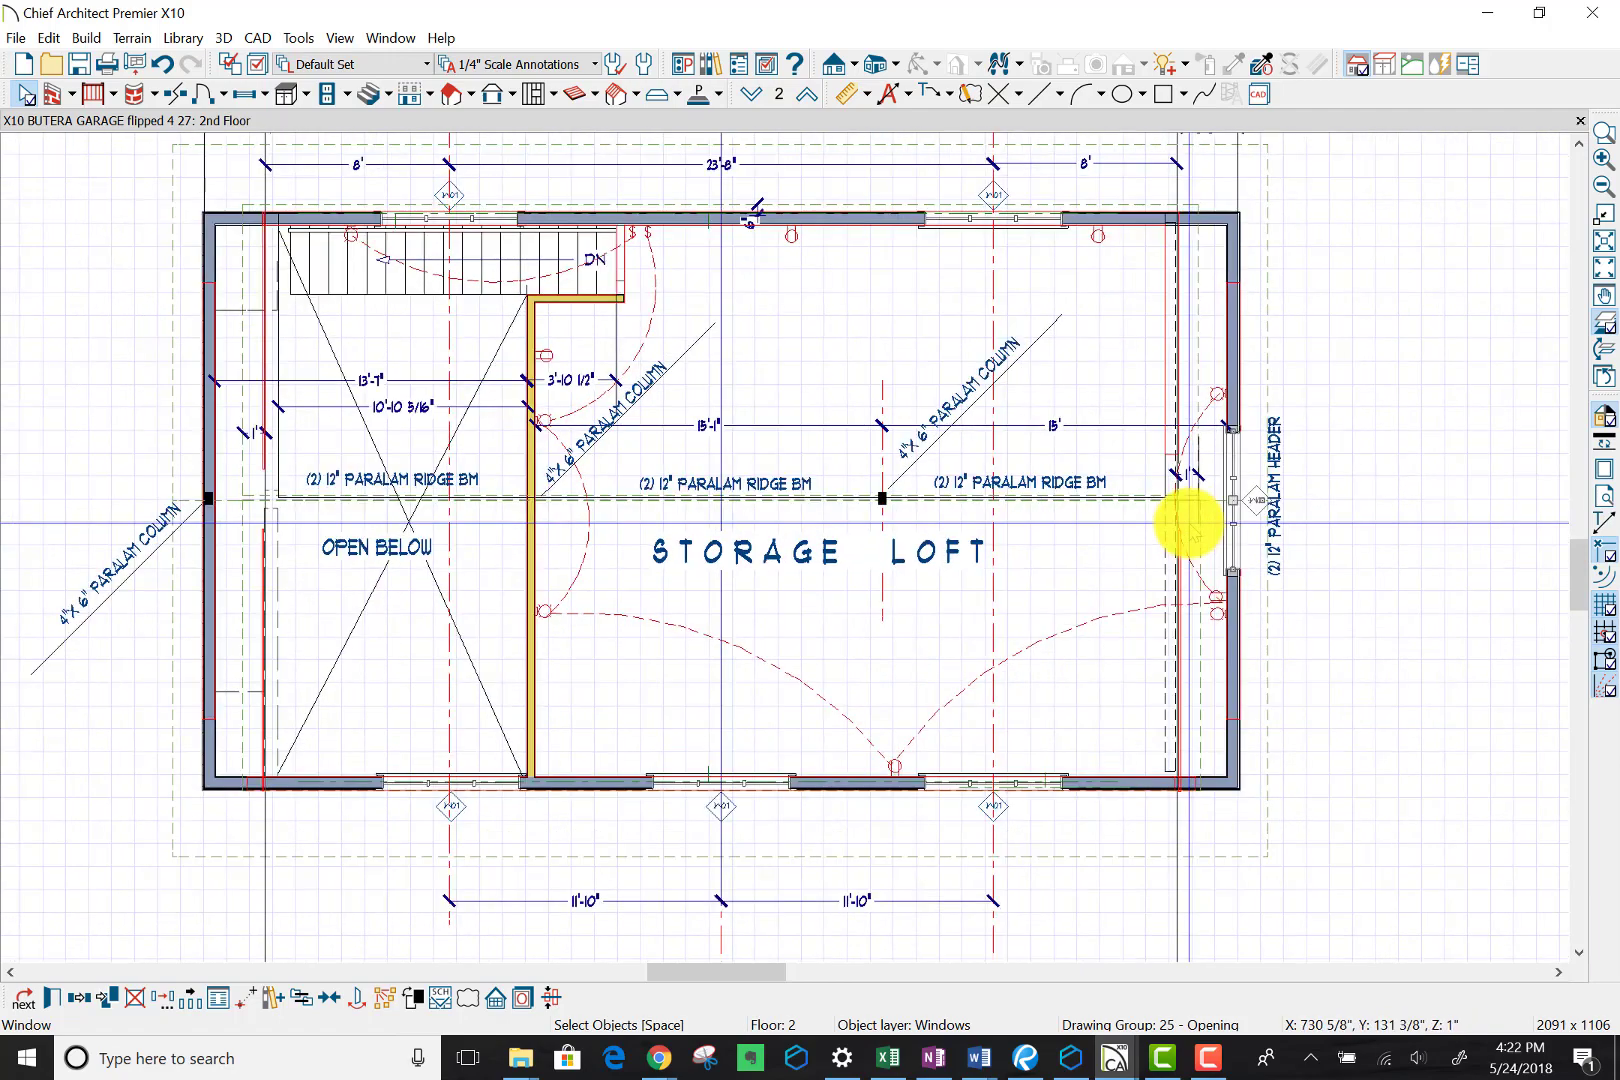
{"action": "scroll", "coordinate": [1185, 520], "scroll_direction": "up", "scroll_amount": 2}
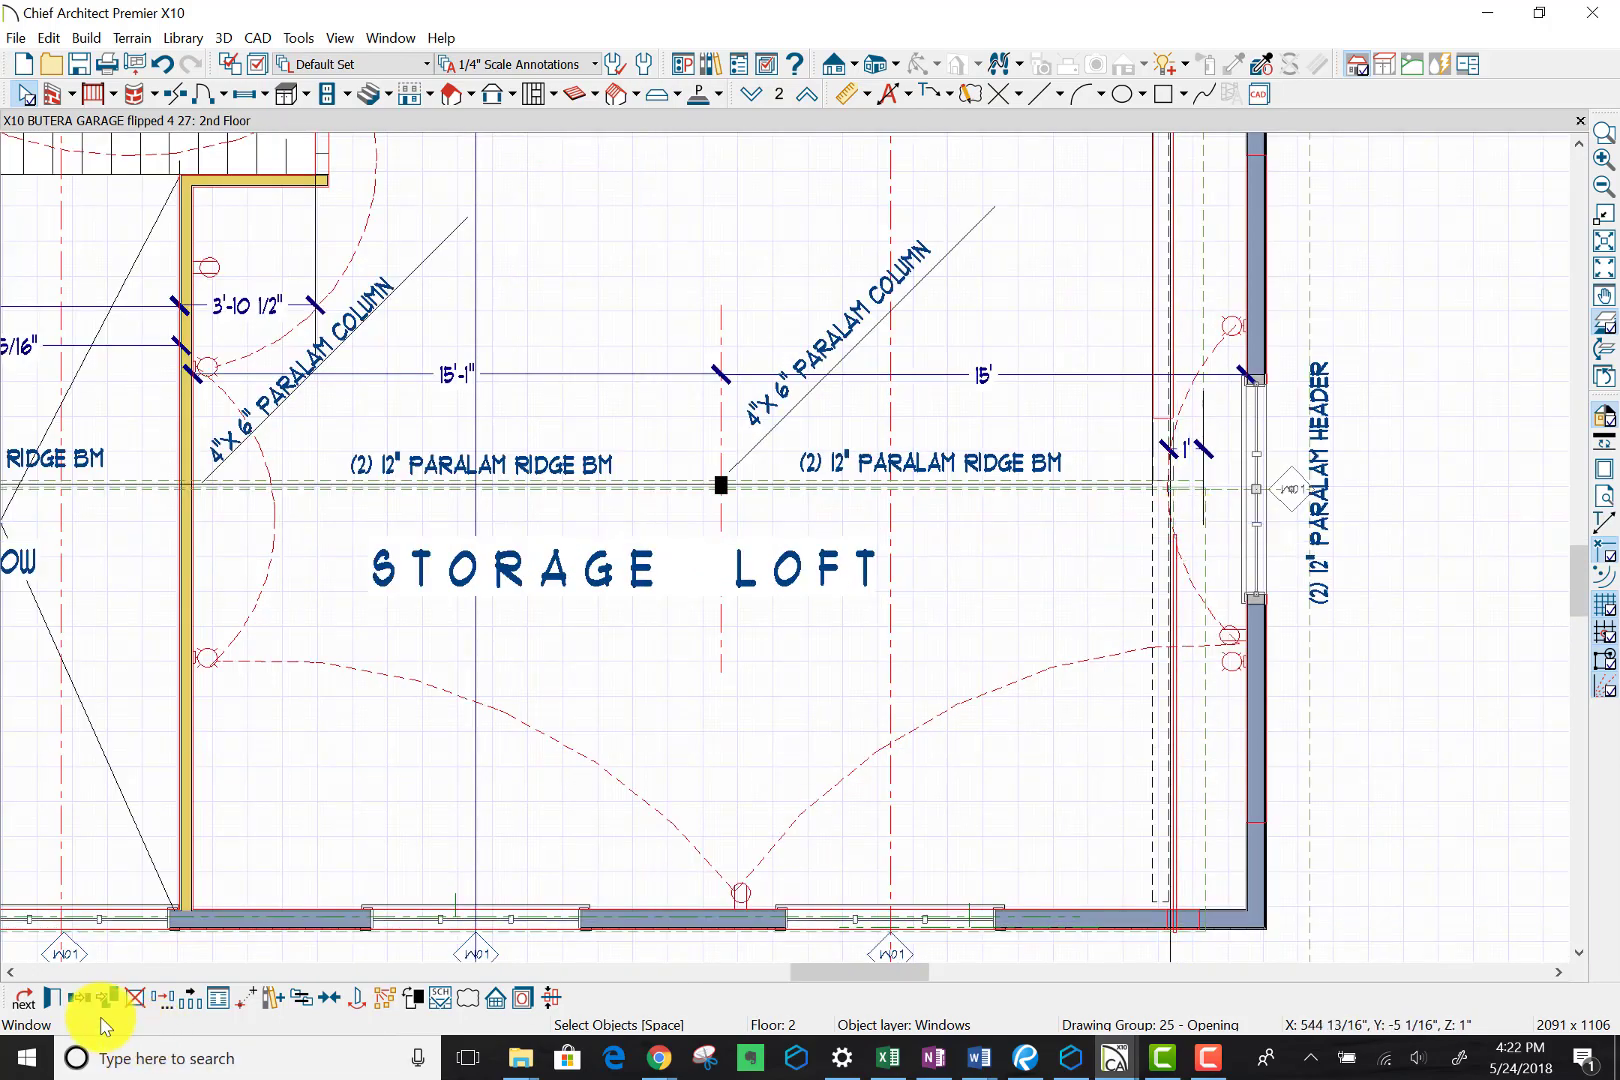
{"action": "left_click", "coordinate": [62, 998]}
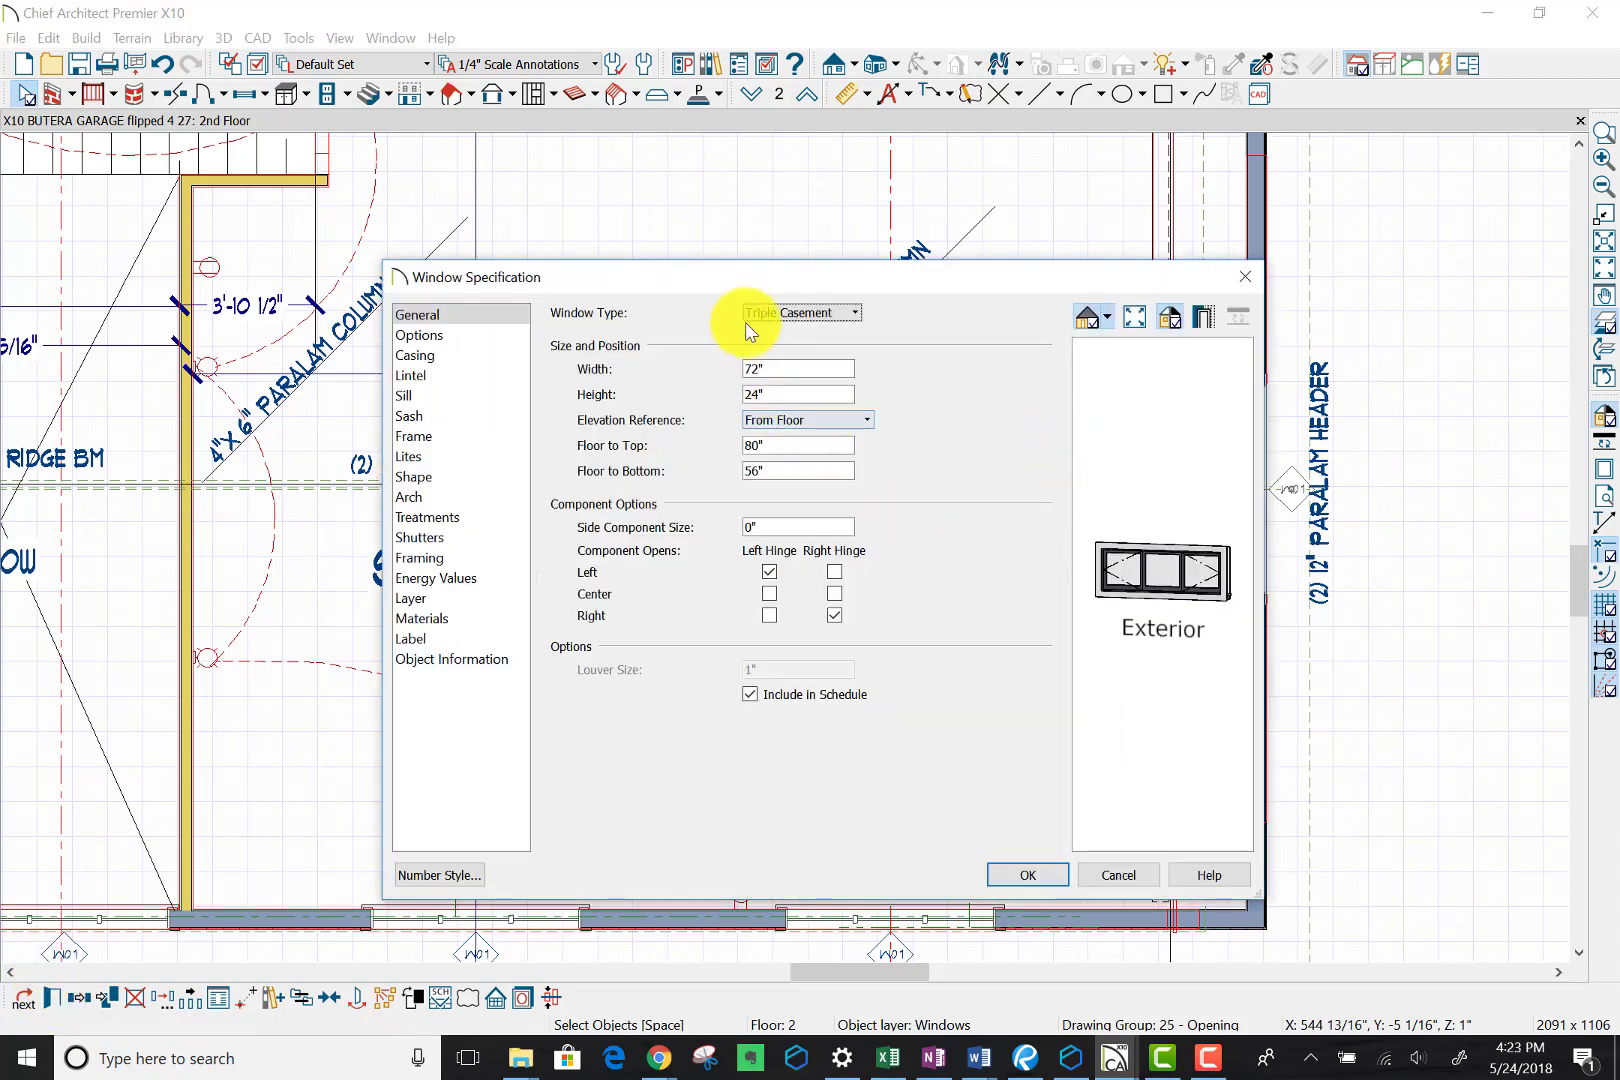
{"action": "double_click", "coordinate": [781, 393]}
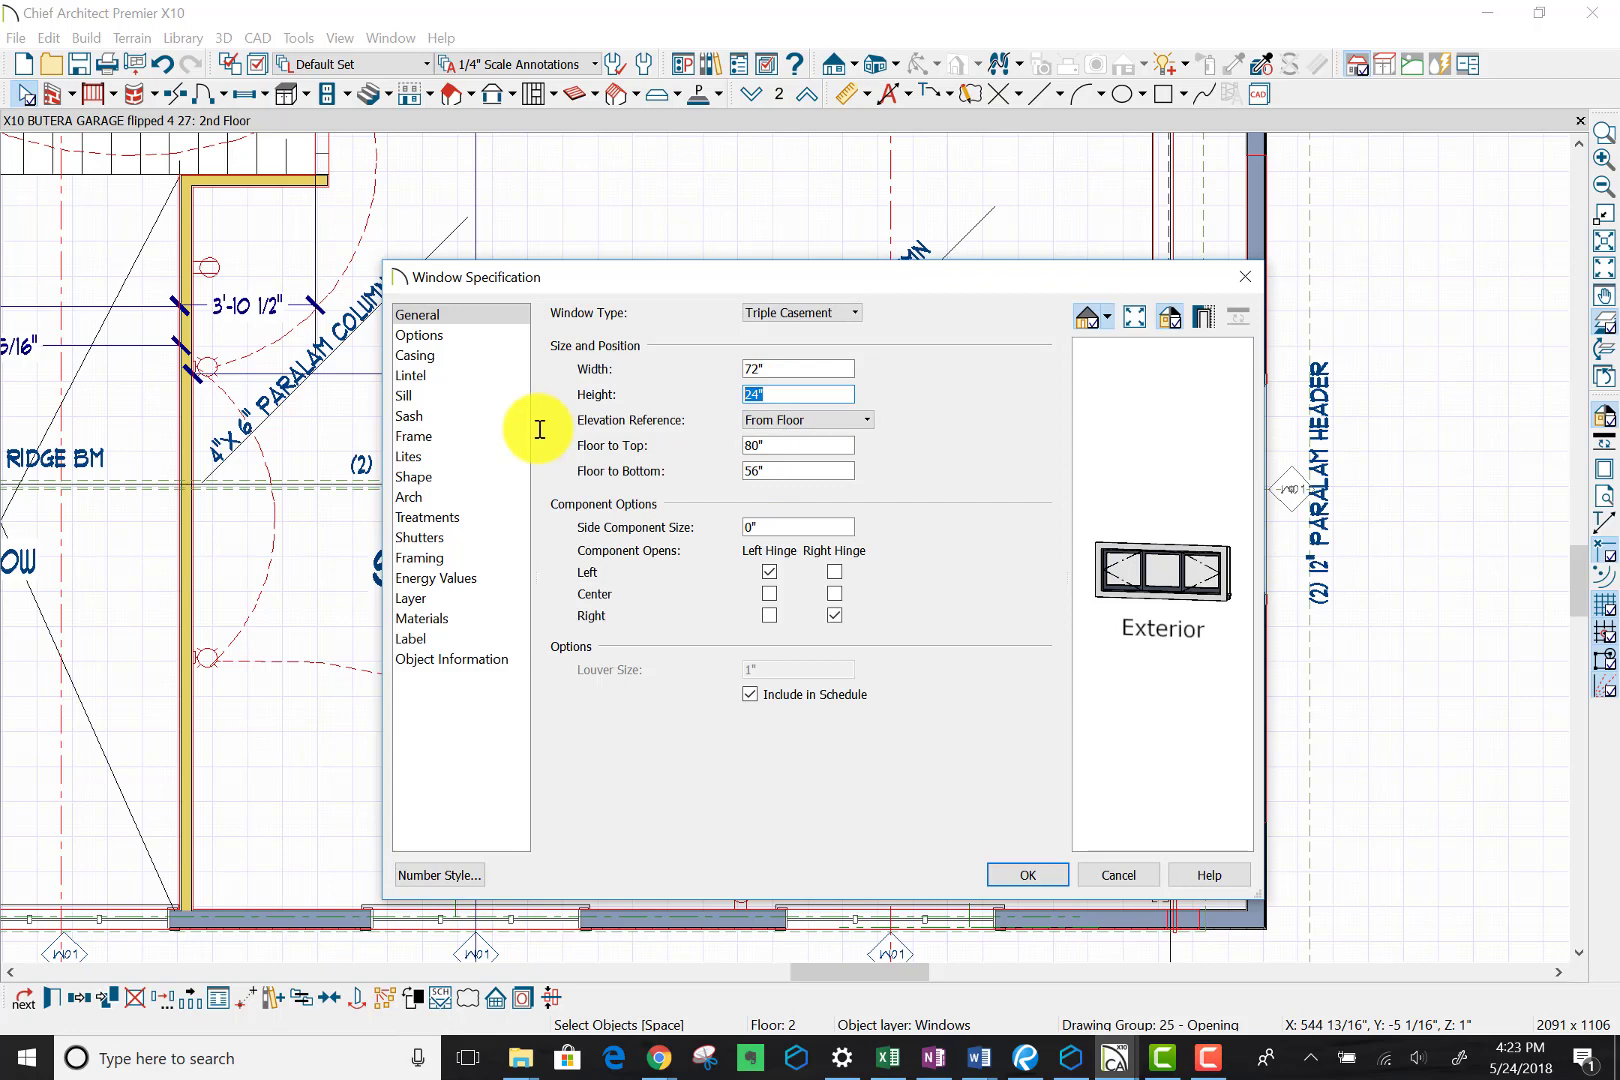
{"action": "key", "text": "Tab"}
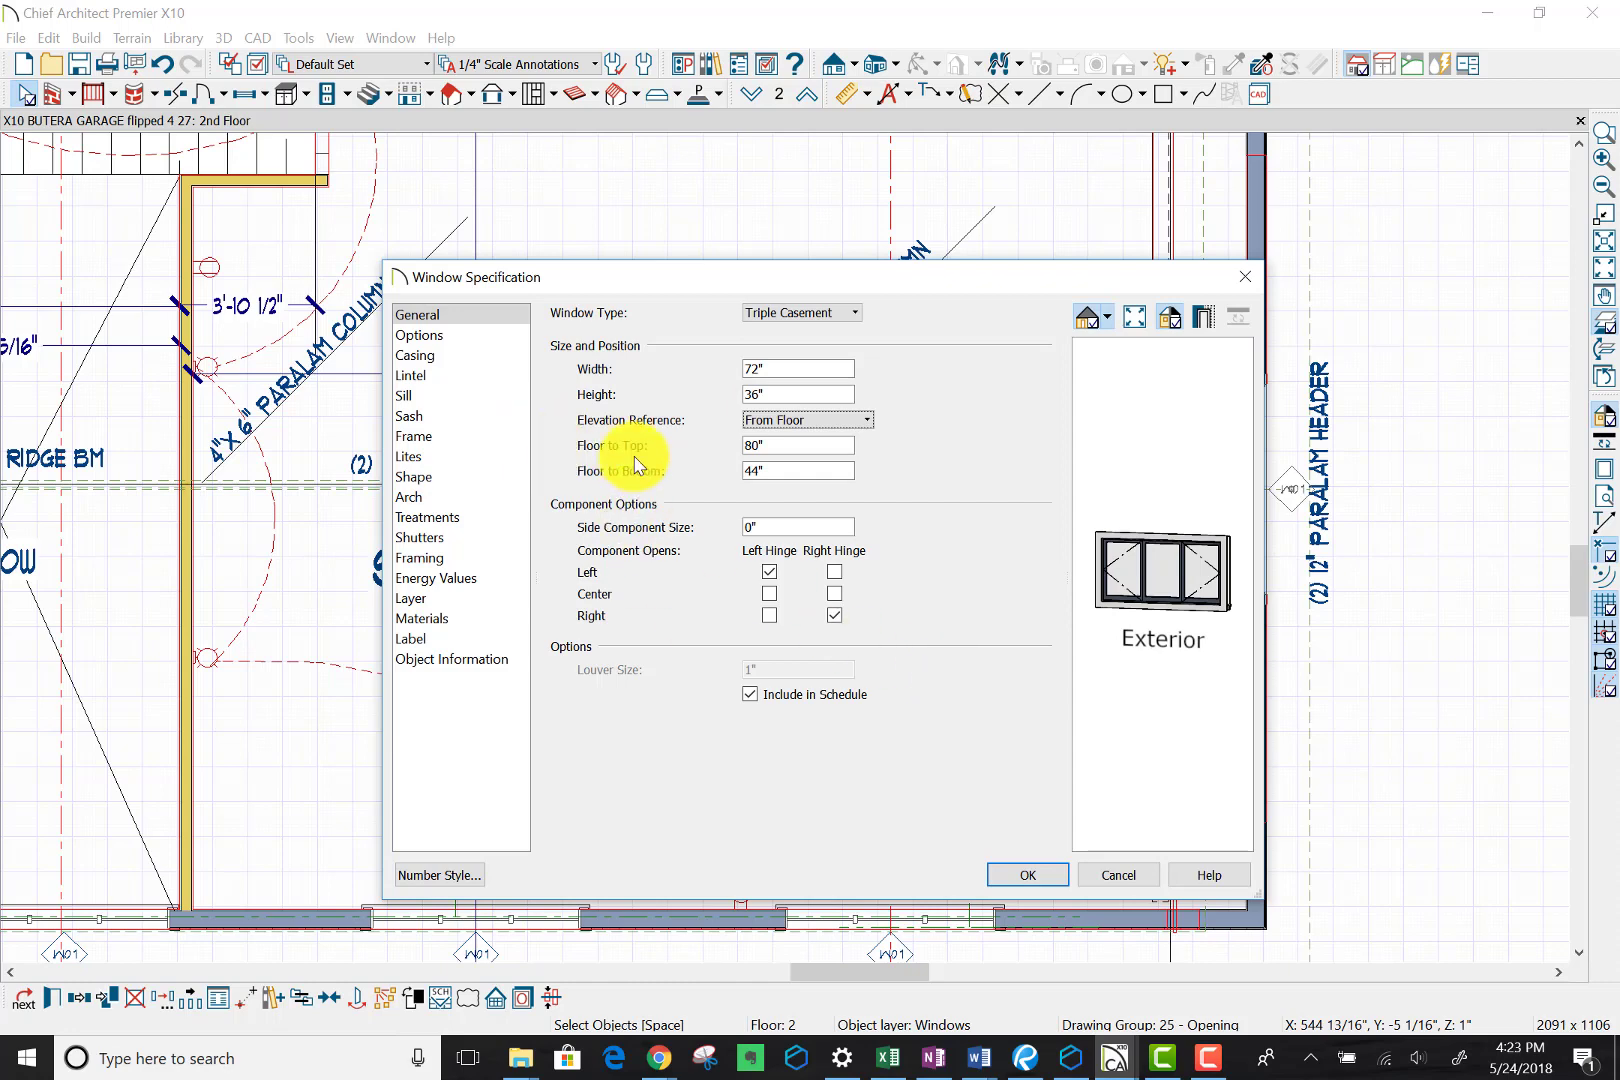
{"action": "left_click", "coordinate": [1012, 875]}
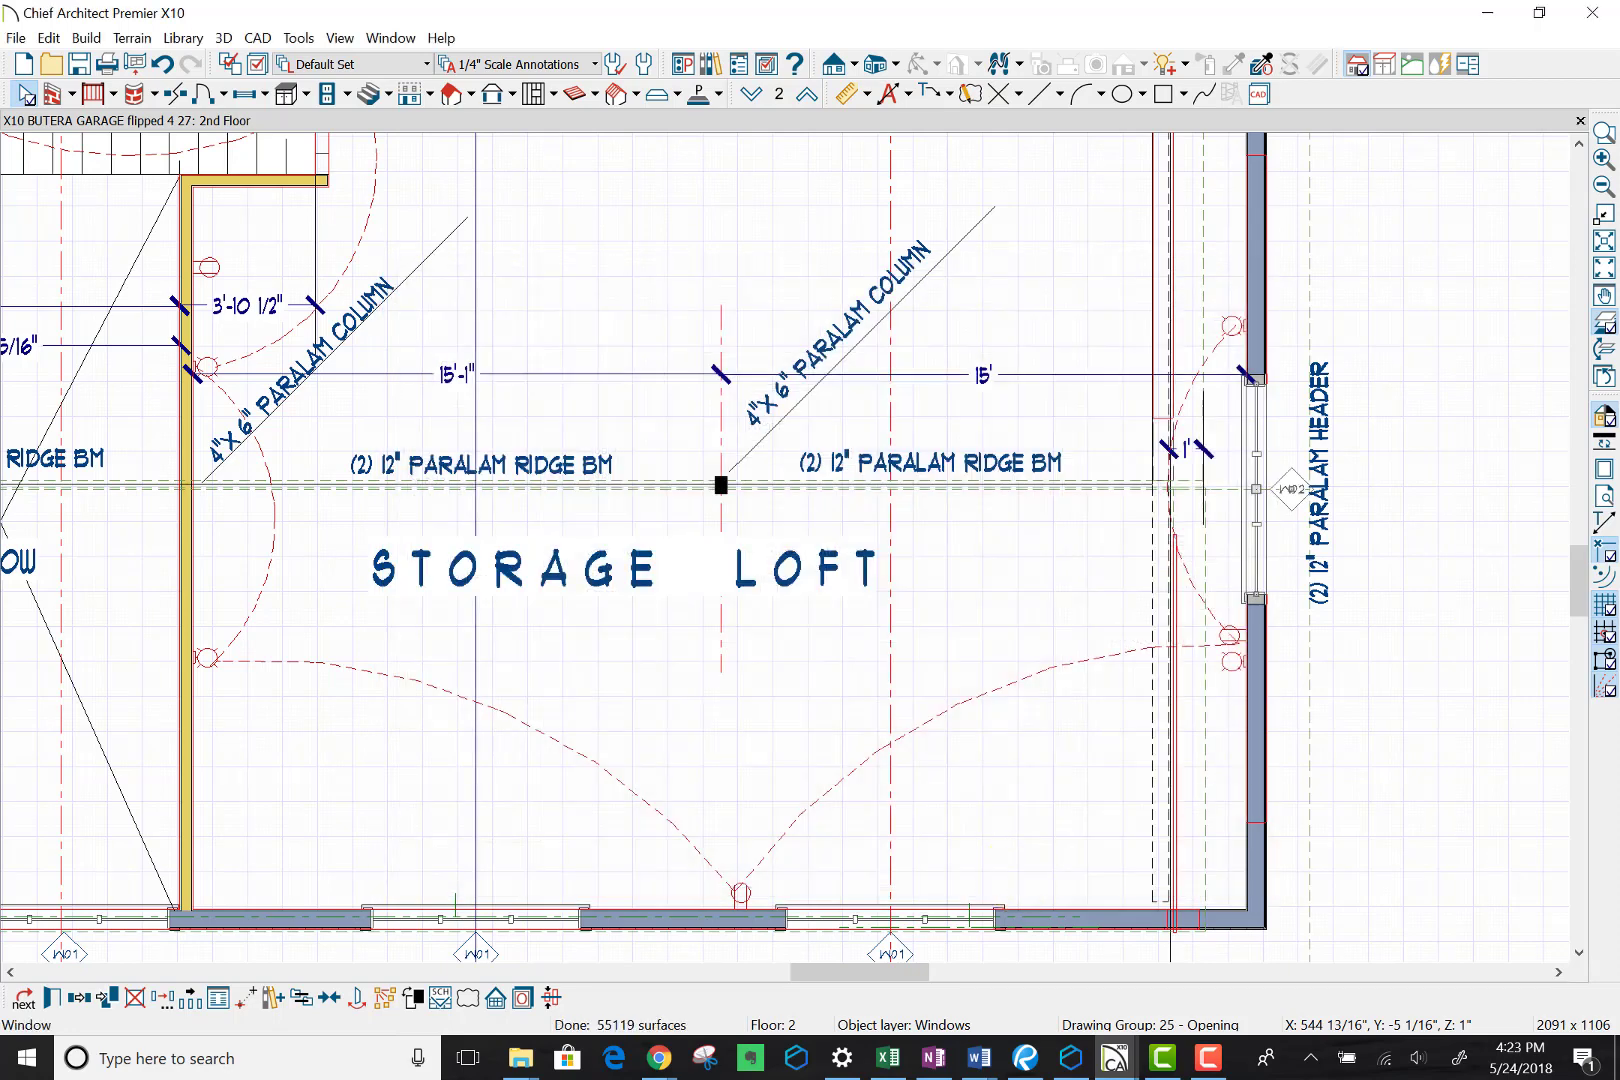
Step: Check the enlarged window in the 3D camera view from the gable end with the entry door, returning to the plan
{"action": "left_click_drag", "start_coordinate": [653, 36], "coordinate": [625, 16]}
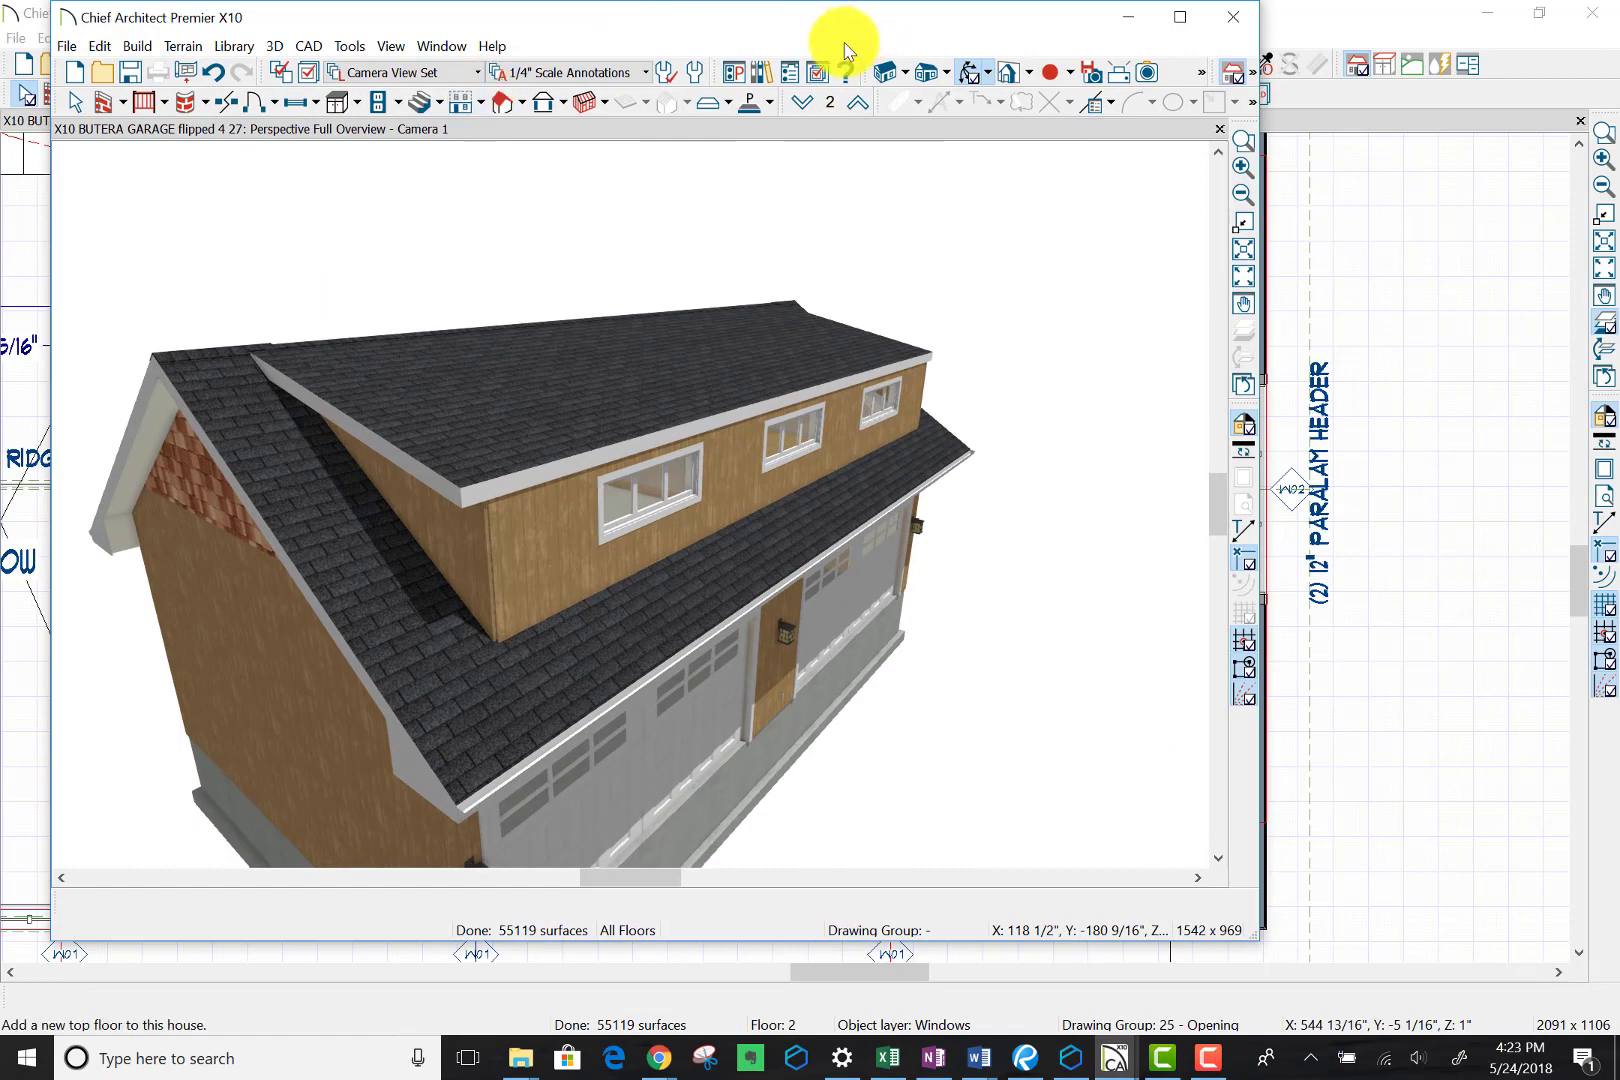
{"action": "left_click", "coordinate": [970, 76]}
{"action": "left_click_drag", "start_coordinate": [975, 268], "coordinate": [583, 270]}
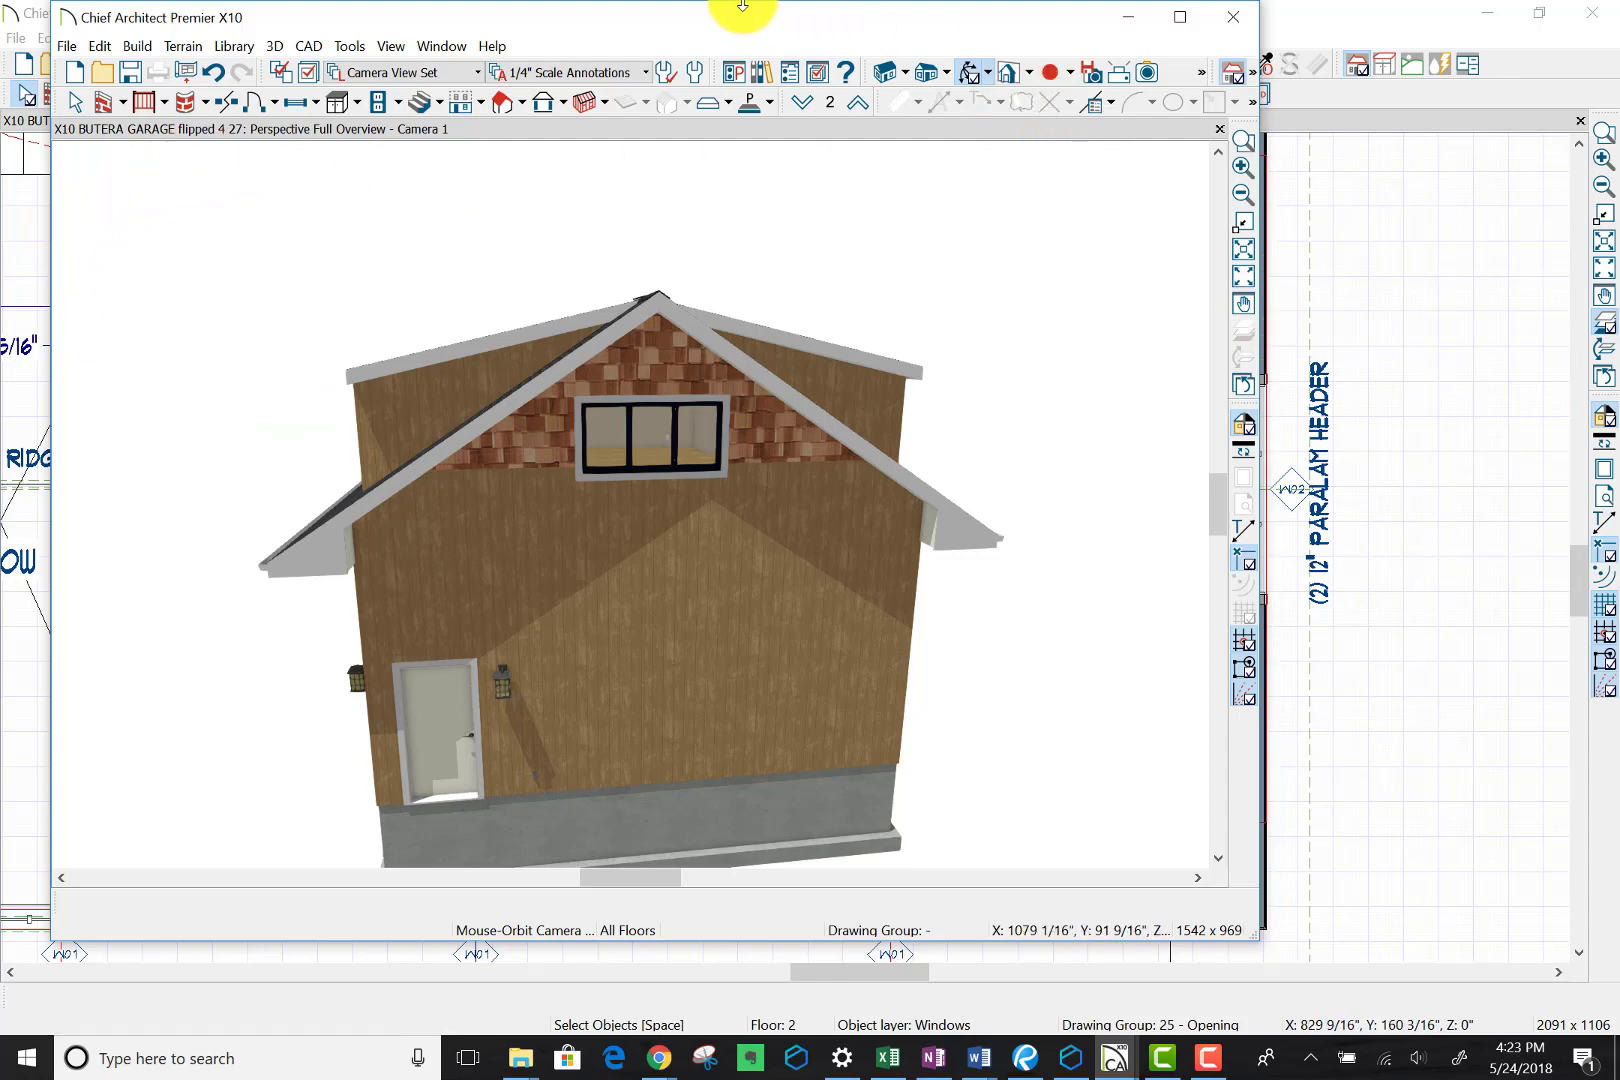
{"action": "left_click", "coordinate": [1504, 49]}
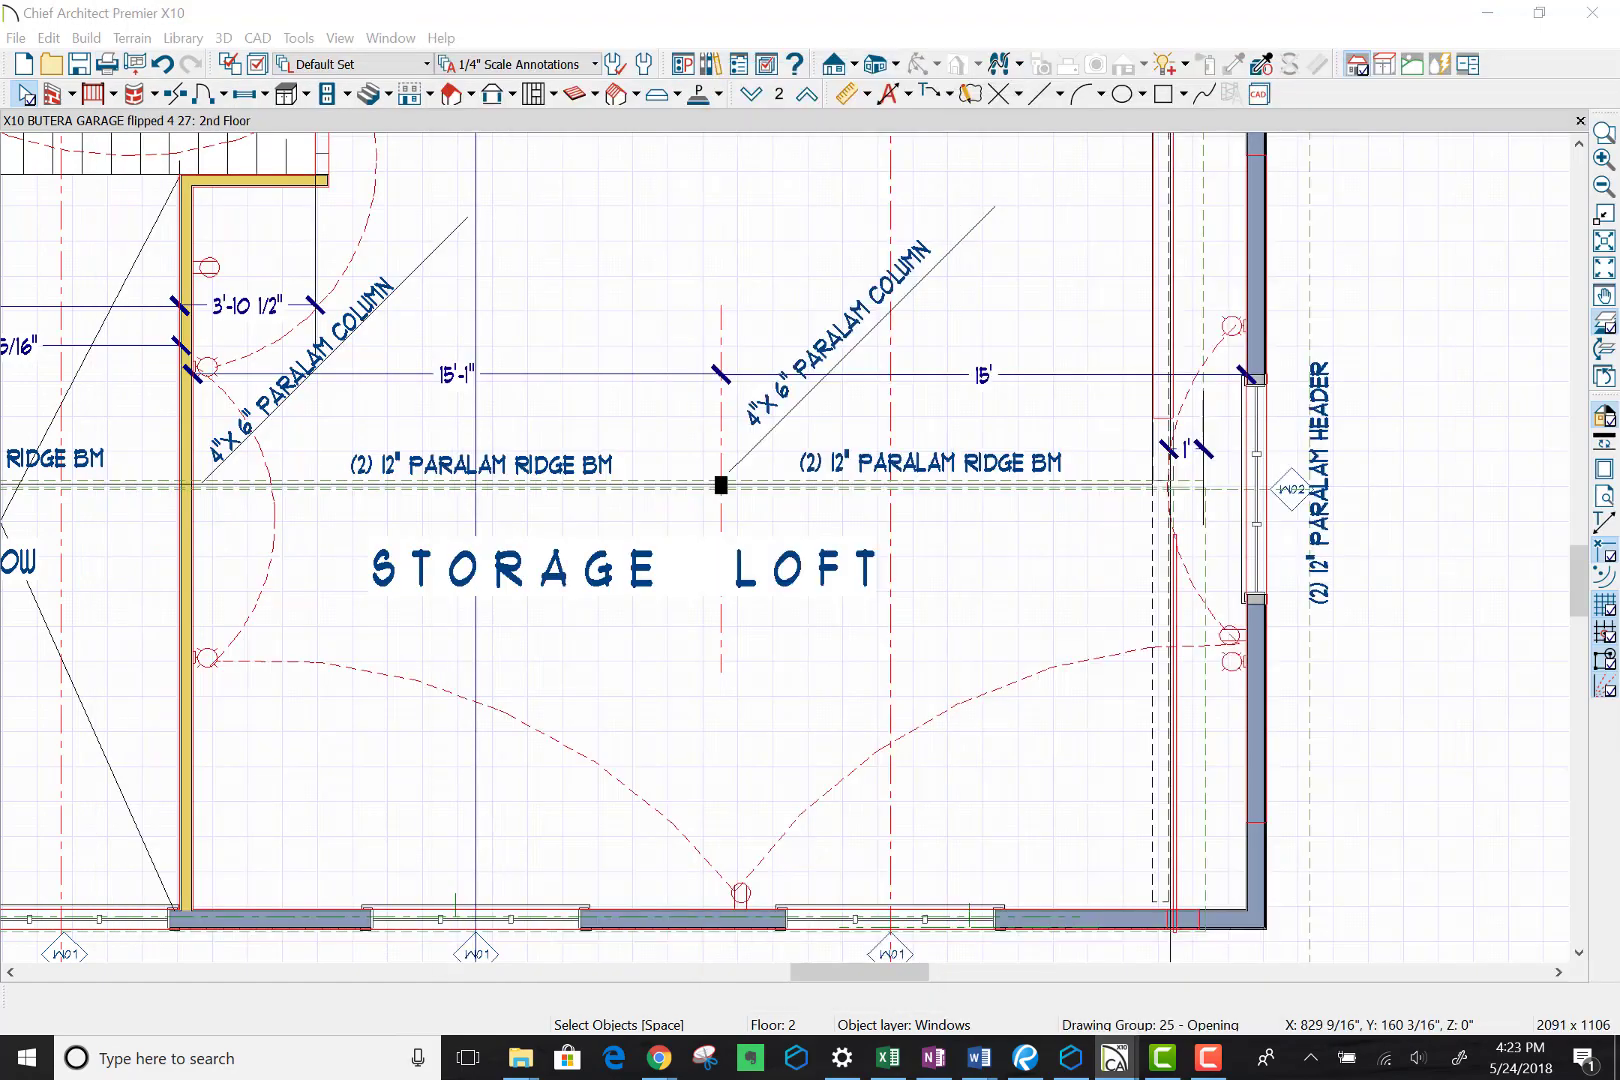
Step: Go to the first floor, activate the Section View Set, and open the Elevation 4 view of the entry-door gable end
{"action": "scroll", "coordinate": [915, 587], "scroll_direction": "down", "scroll_amount": 2}
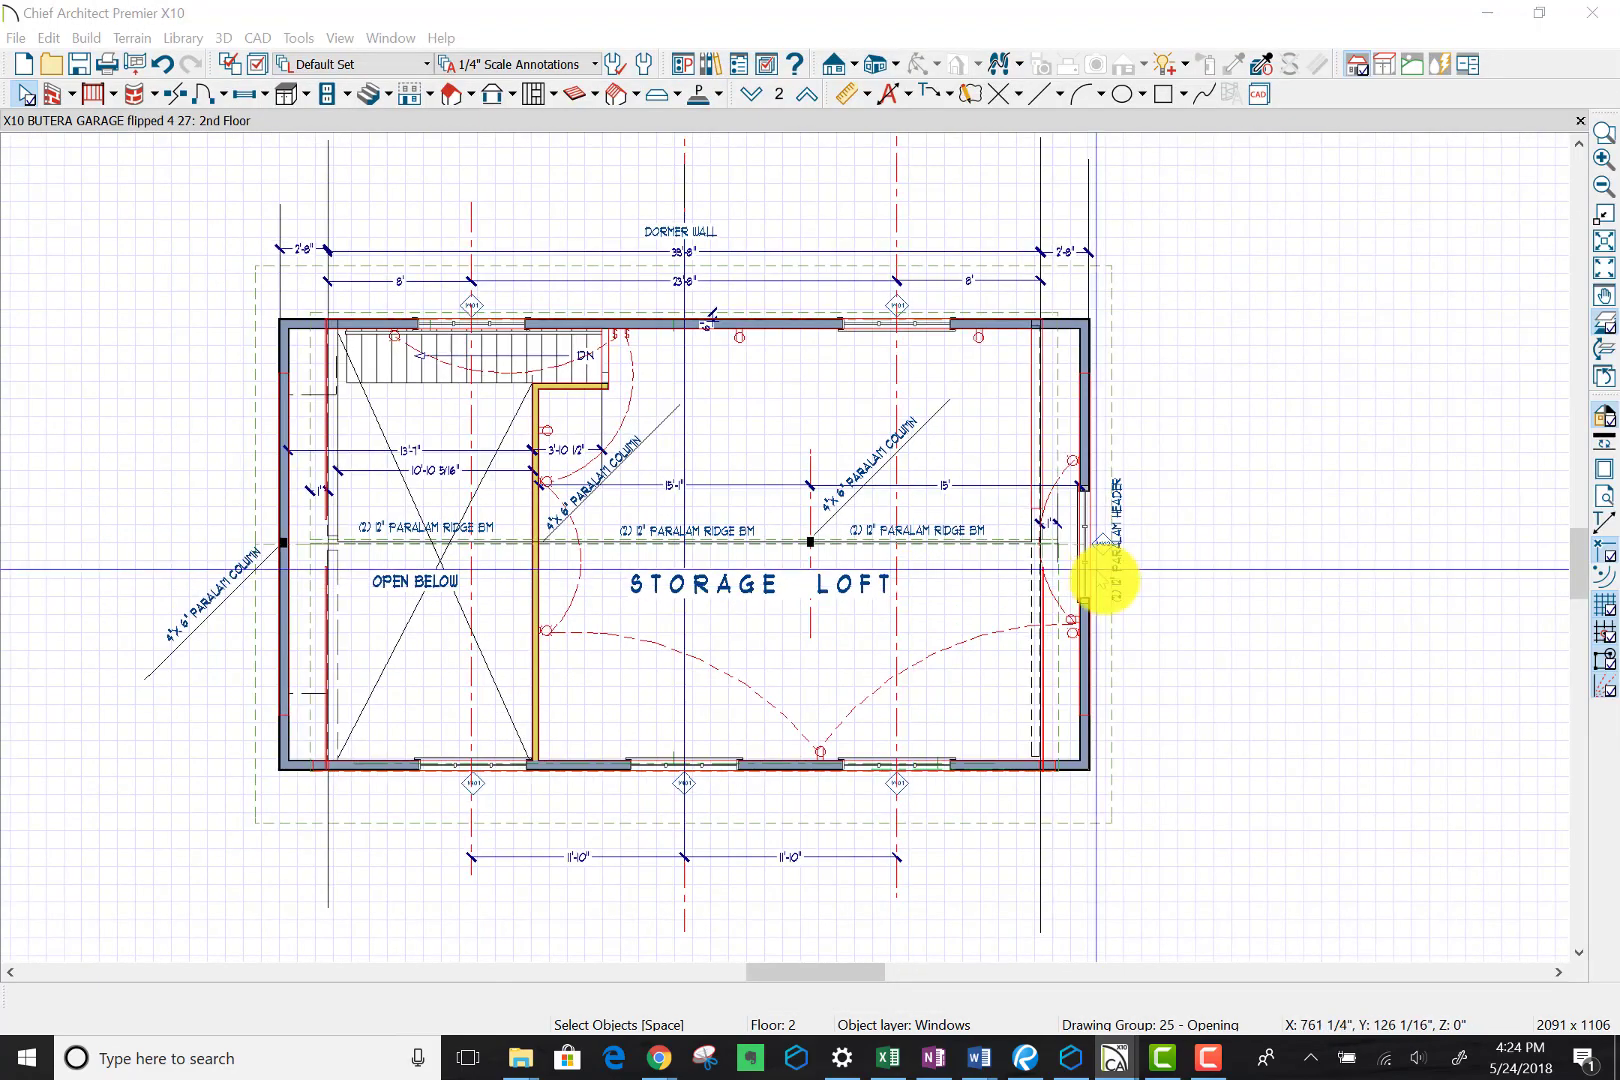
{"action": "left_click", "coordinate": [753, 94]}
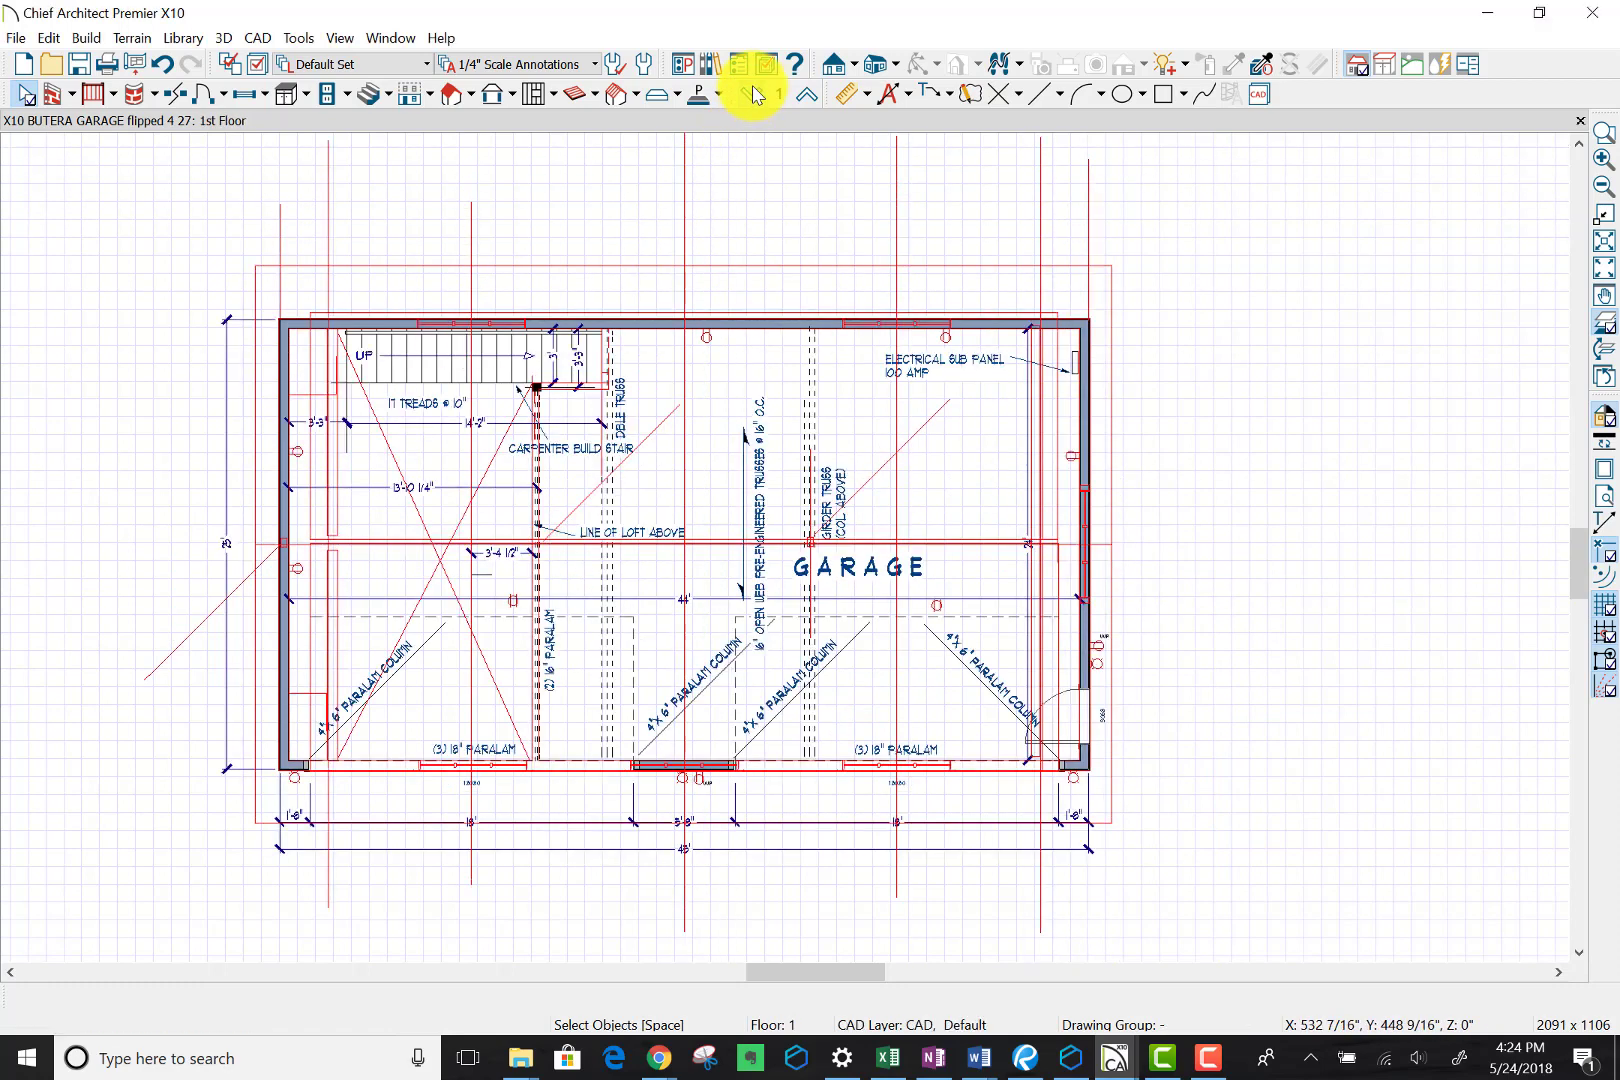
{"action": "left_click", "coordinate": [427, 64]}
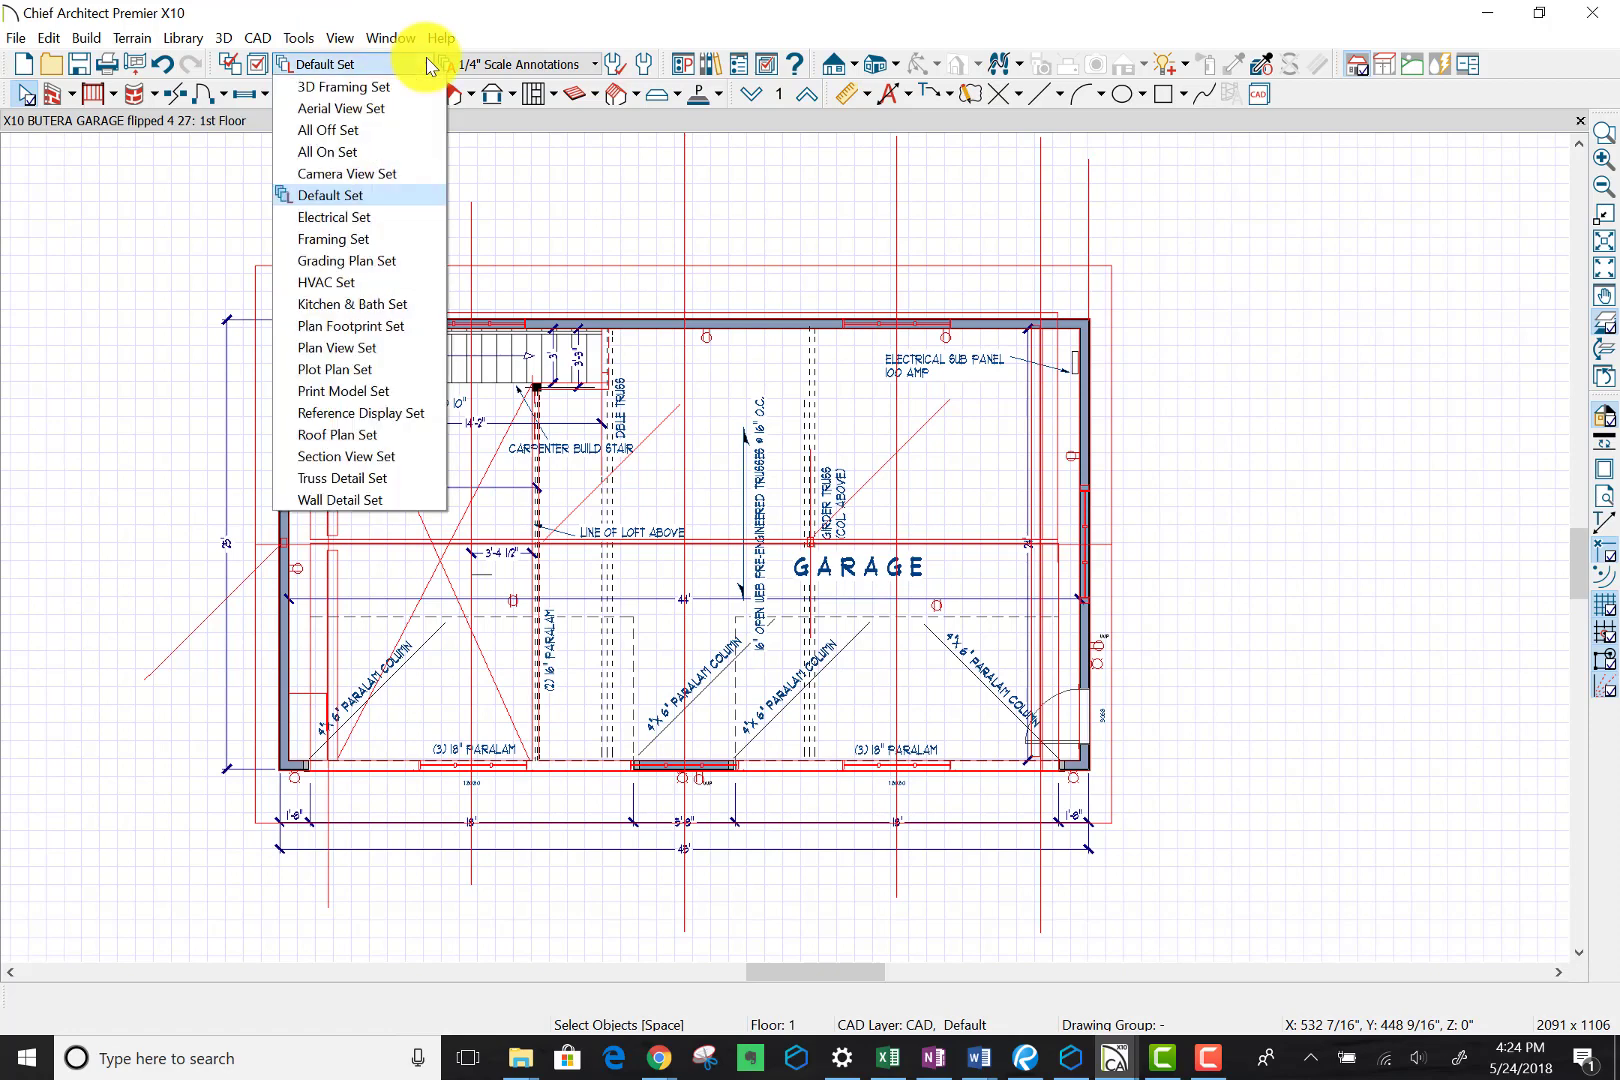
{"action": "left_click", "coordinate": [365, 456]}
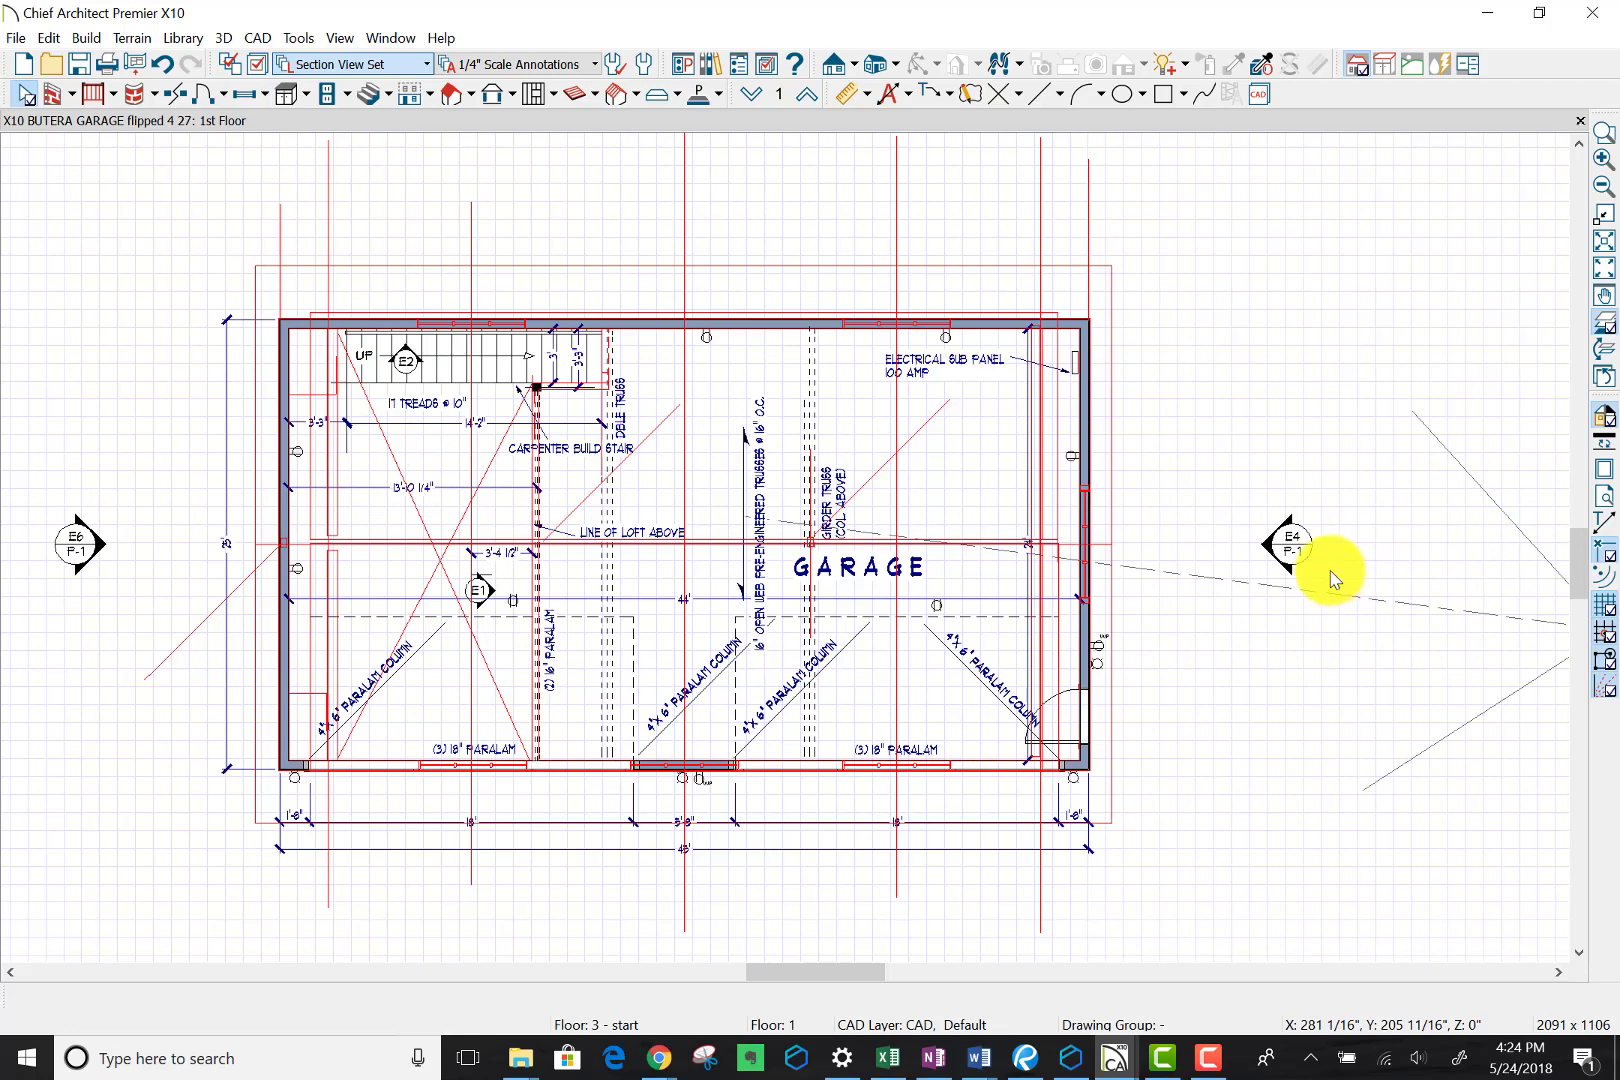
{"action": "left_click", "coordinate": [1292, 545]}
{"action": "left_click", "coordinate": [1292, 545]}
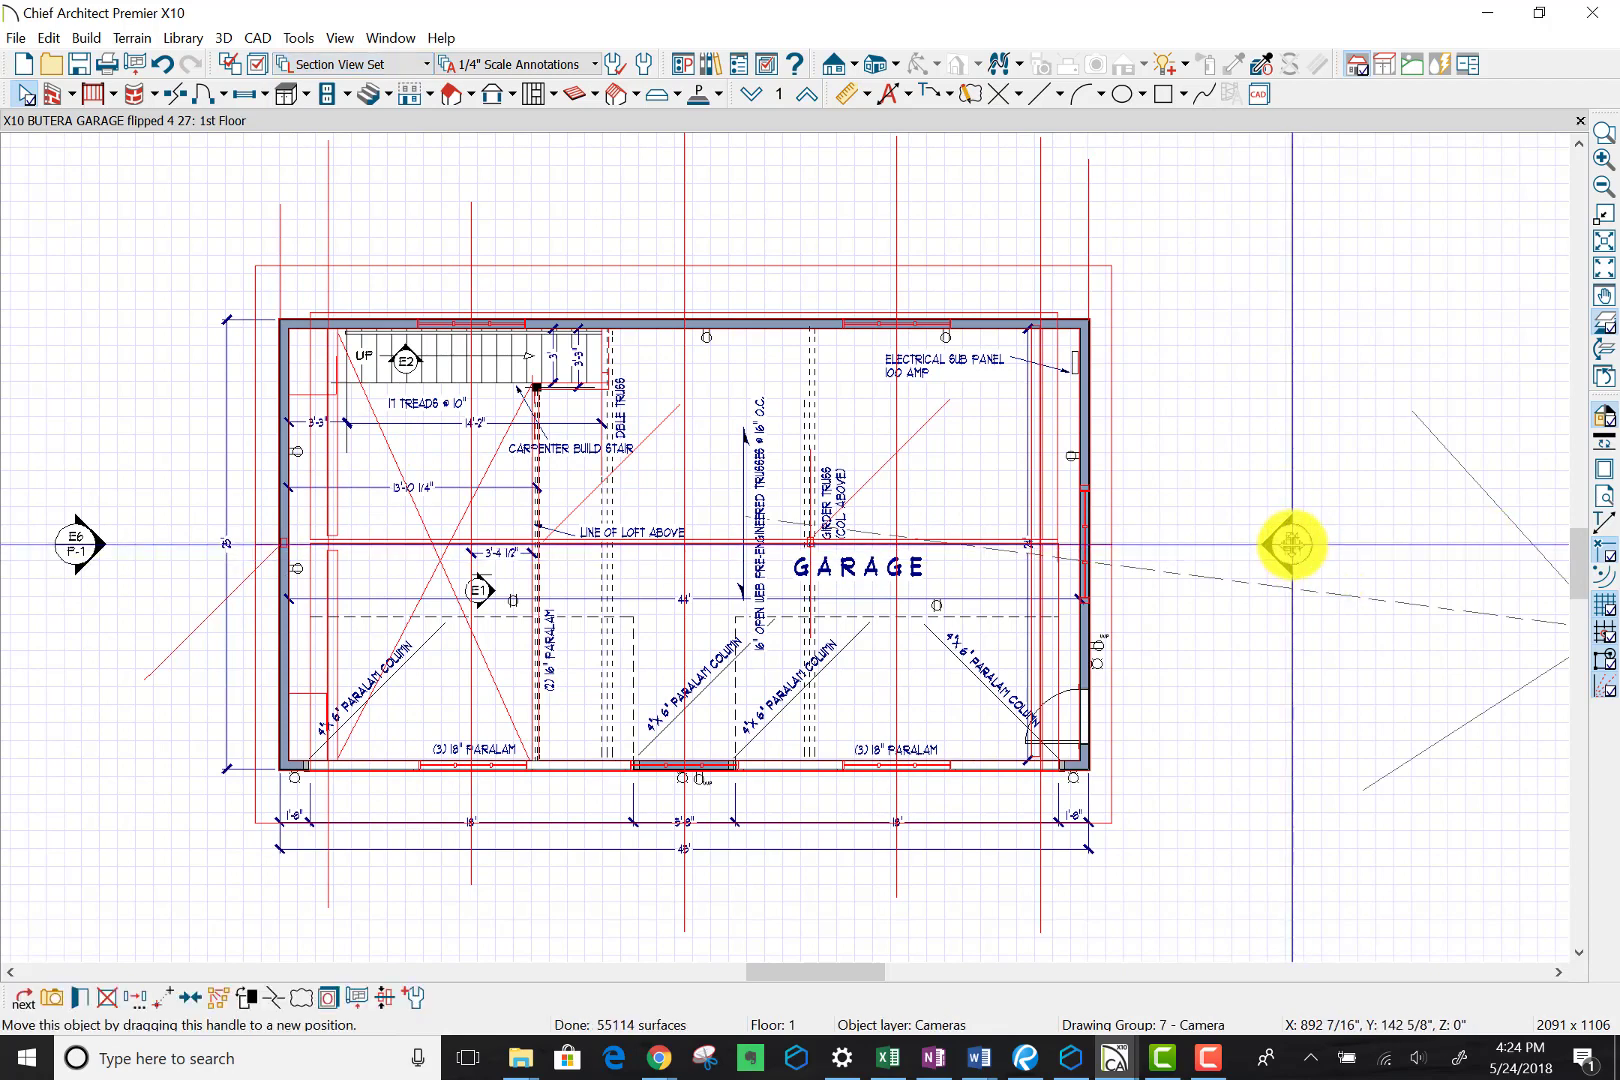
{"action": "double_click", "coordinate": [1292, 545]}
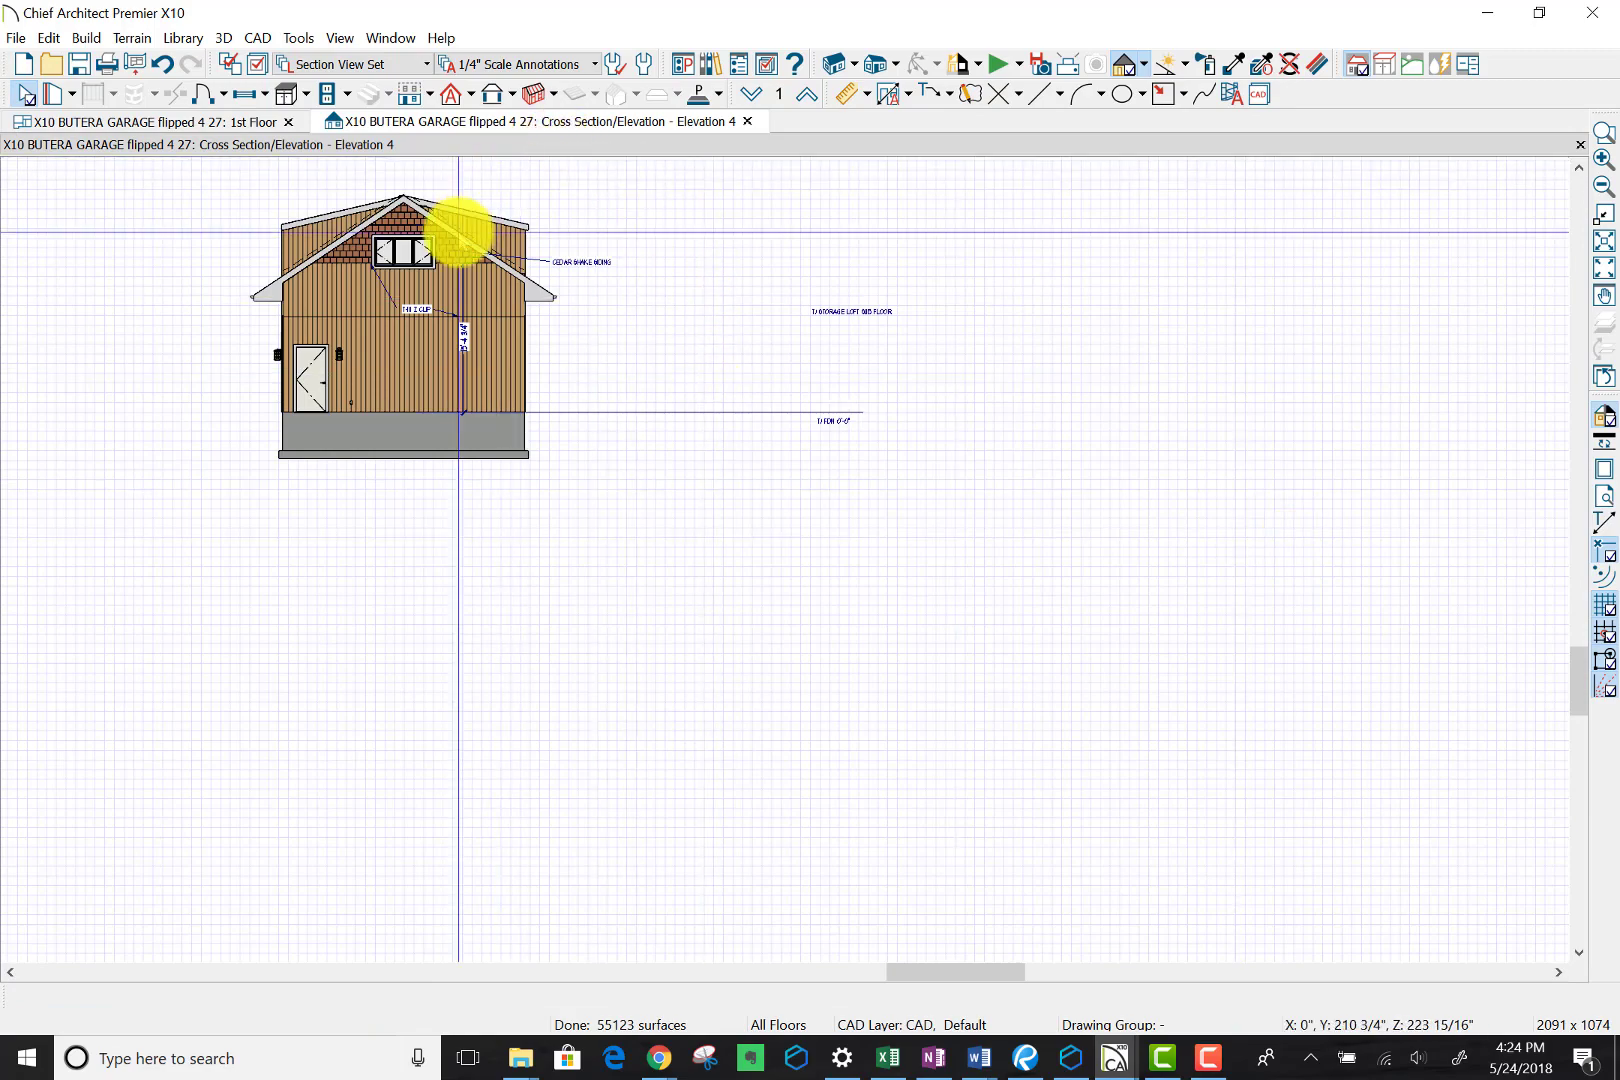
Step: Draw a horizontal CAD line about 11'-11" long beside the building, level with the siding's horizontal joint
{"action": "scroll", "coordinate": [401, 268], "scroll_direction": "up", "scroll_amount": 3}
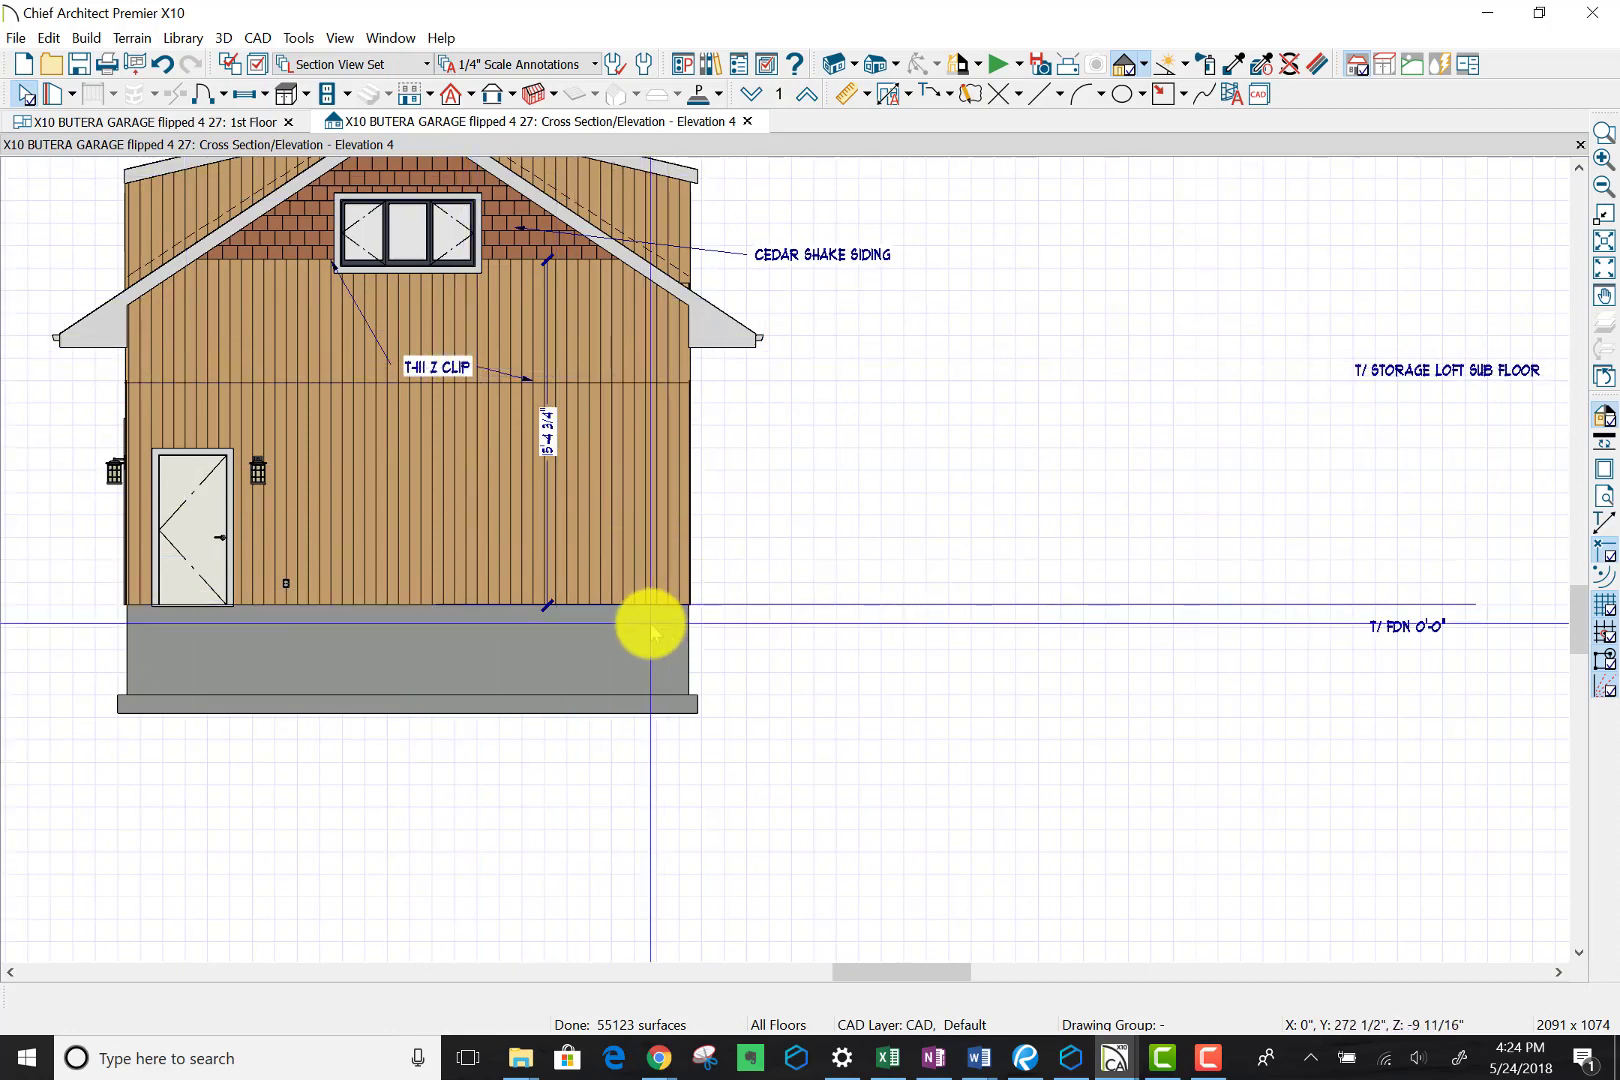
{"action": "scroll", "coordinate": [650, 625], "scroll_direction": "up", "scroll_amount": 1}
{"action": "scroll", "coordinate": [650, 630], "scroll_direction": "up", "scroll_amount": 1}
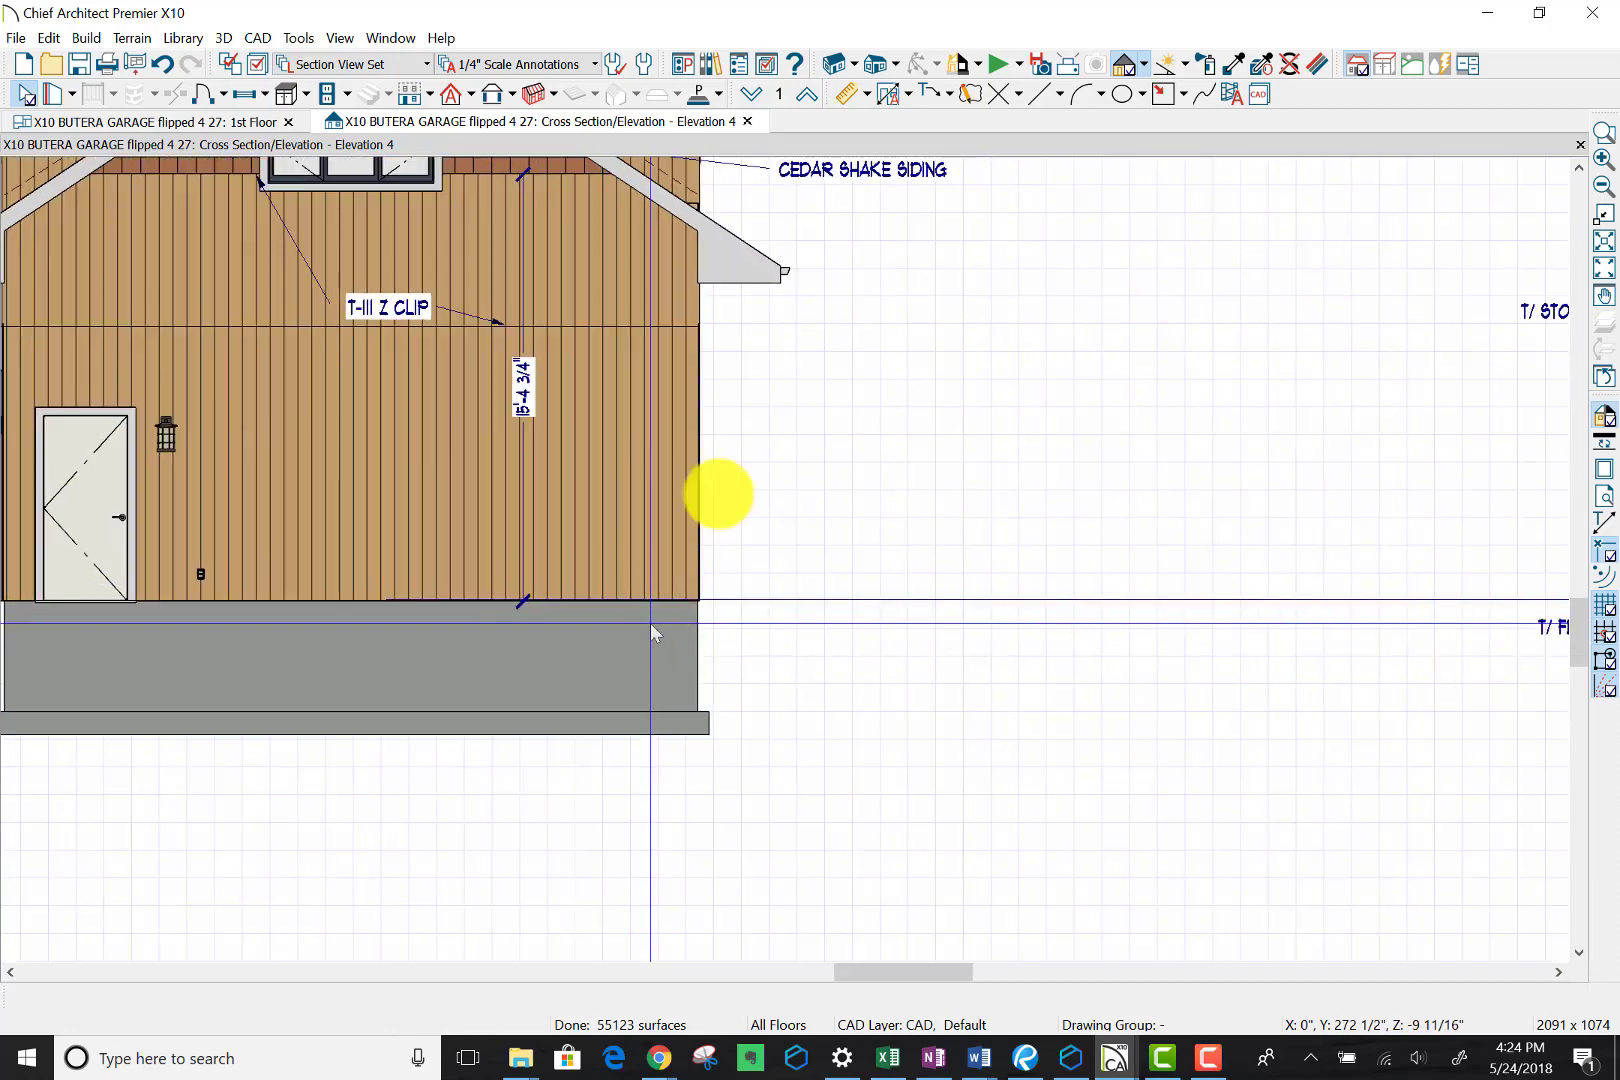
{"action": "left_click", "coordinate": [1058, 97]}
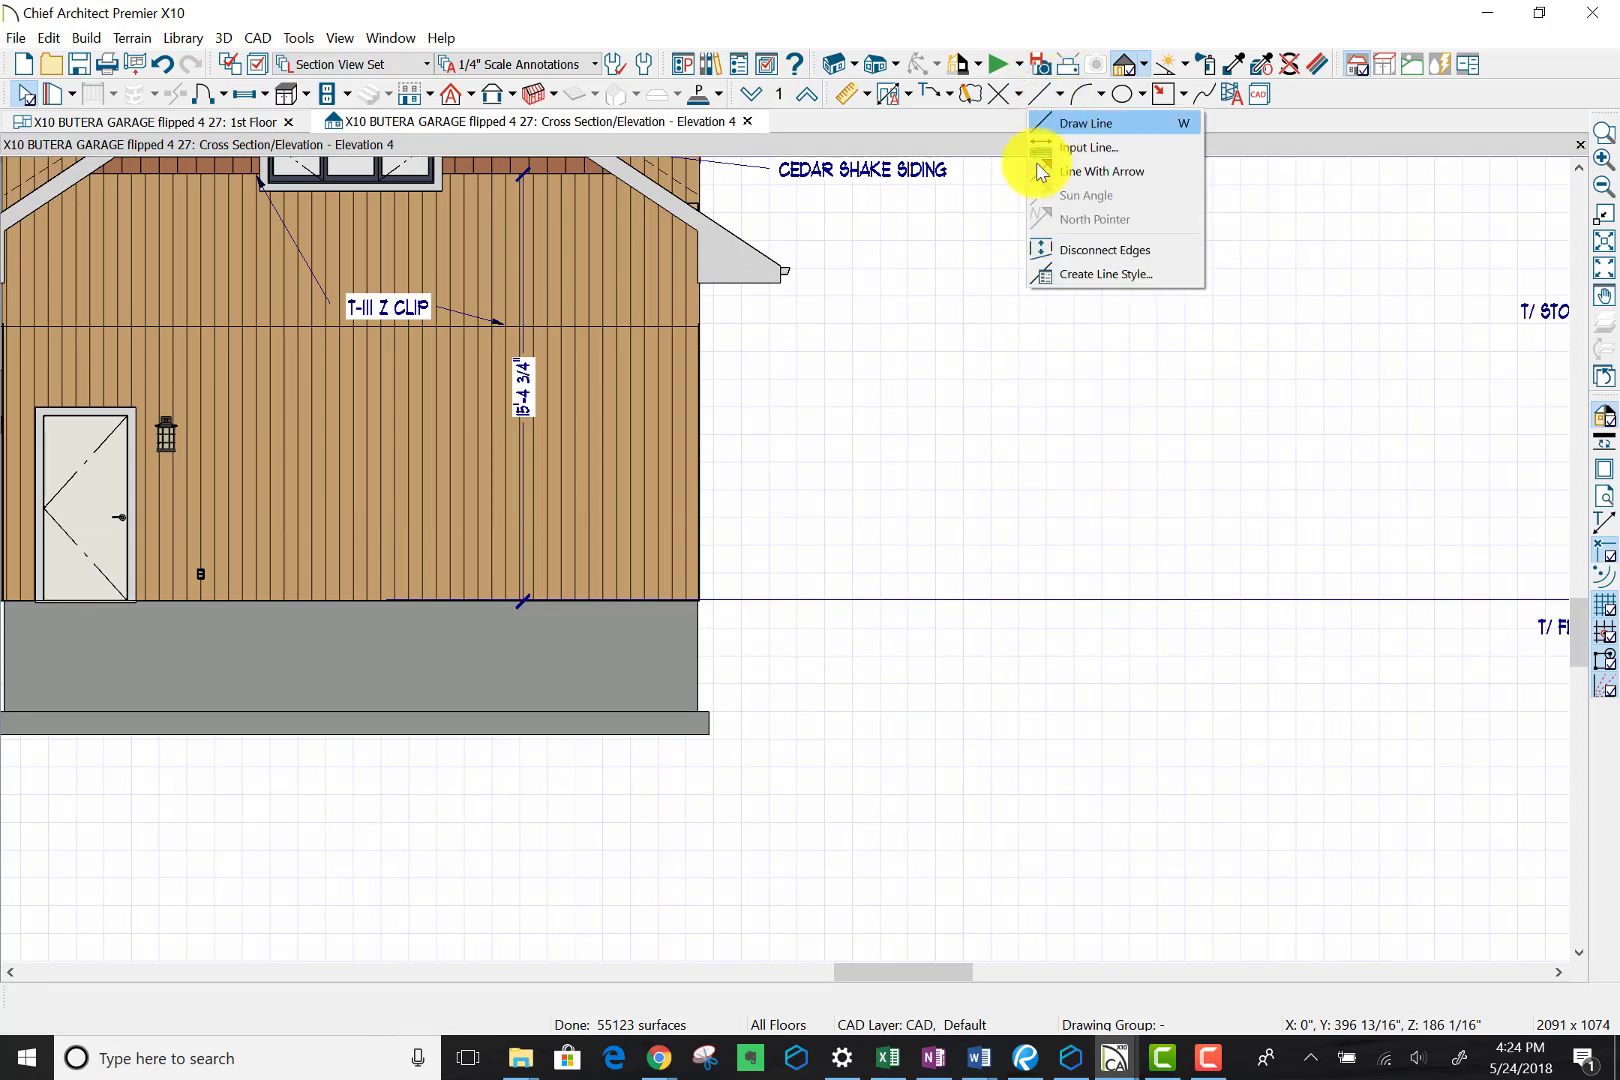
{"action": "left_click", "coordinate": [1060, 125]}
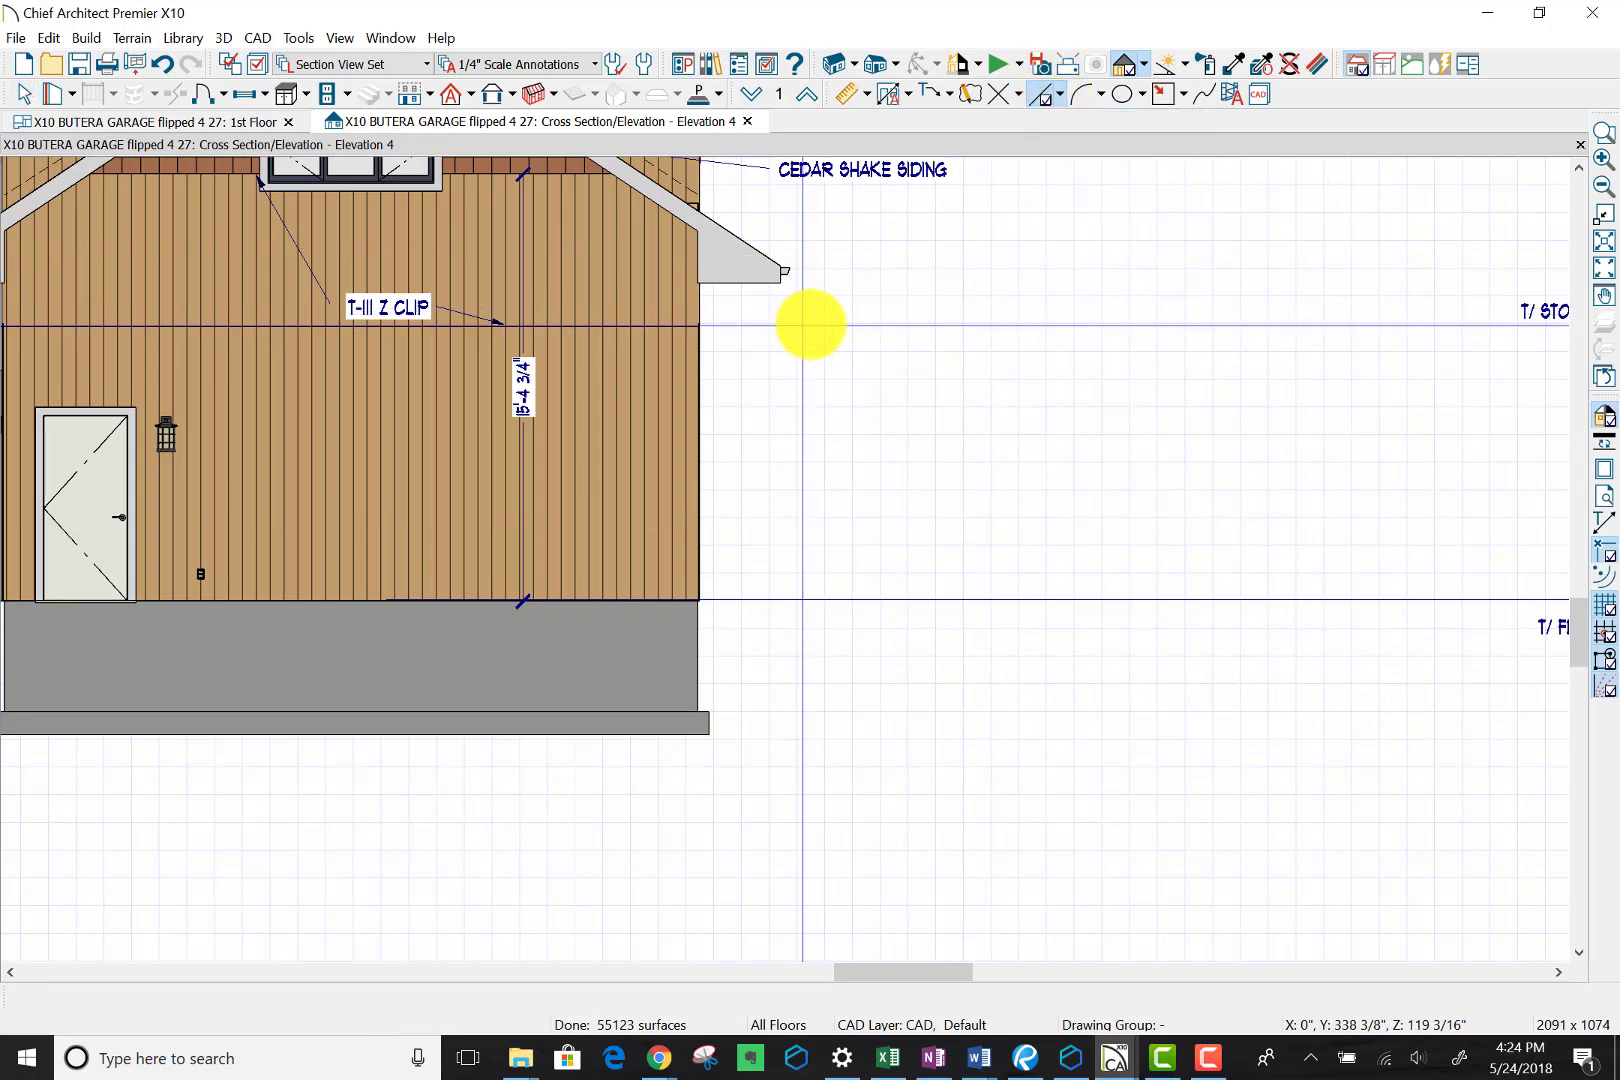
{"action": "left_click_drag", "start_coordinate": [810, 323], "coordinate": [1128, 351]}
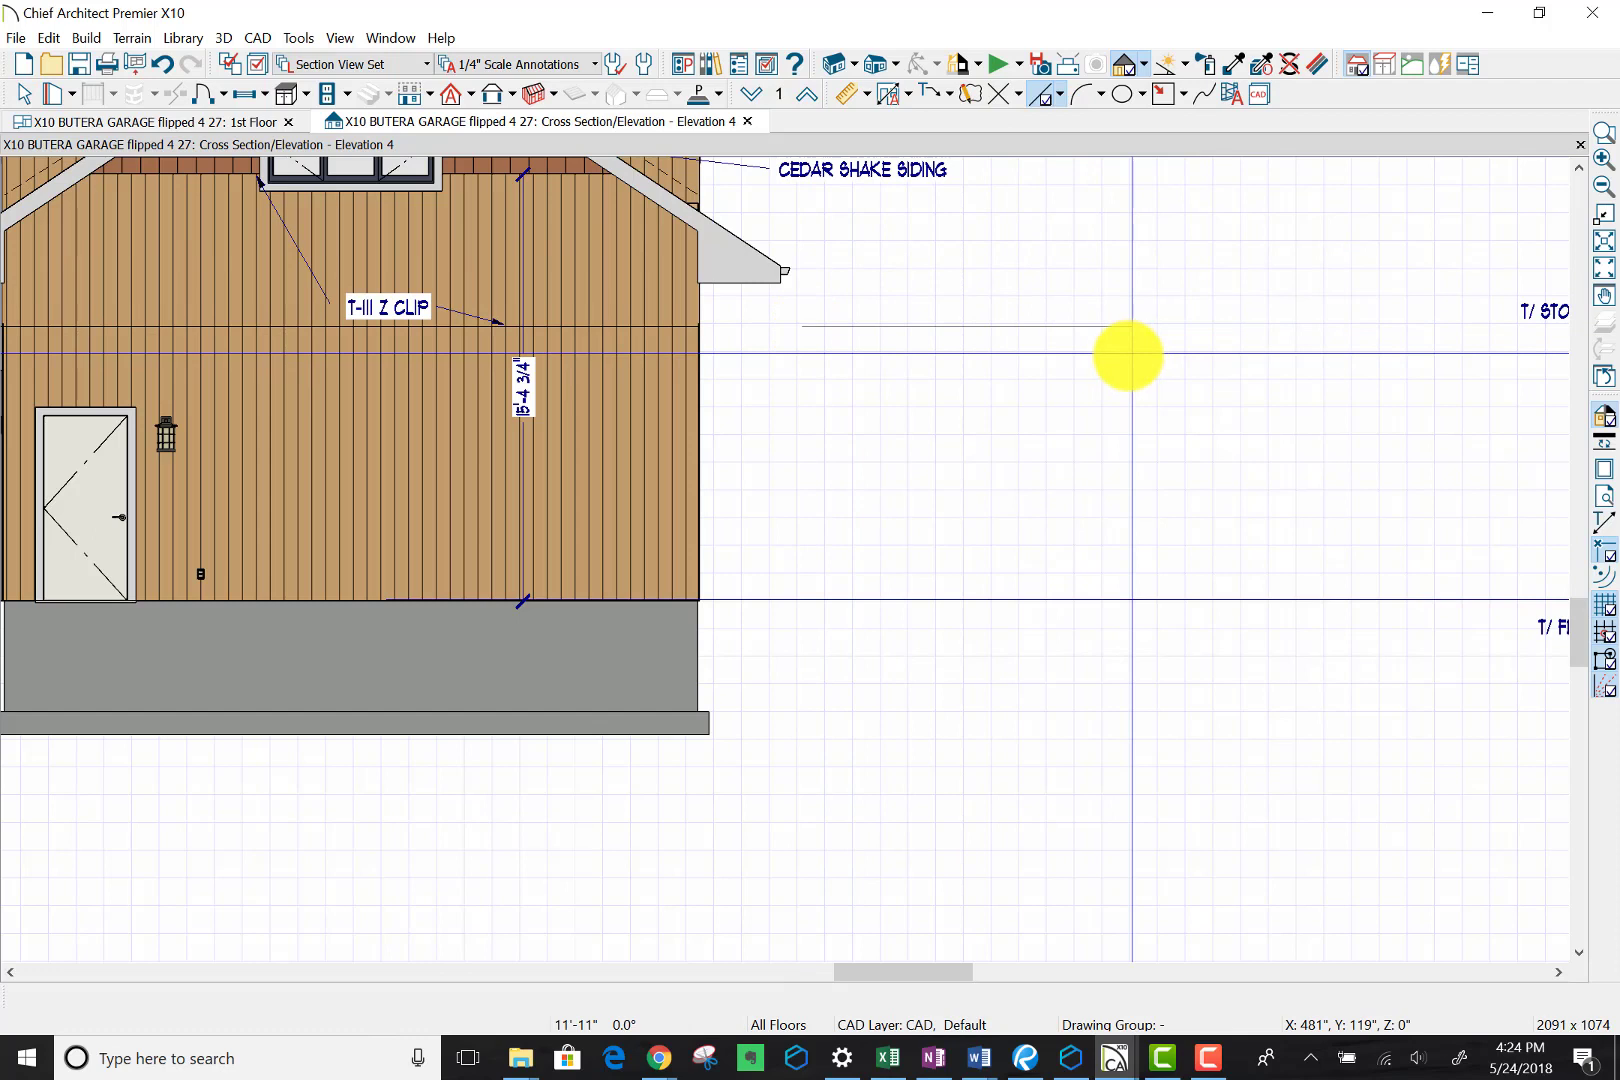
Step: Dimension the vertical distance between the new CAD line and the top-of-foundation line
{"action": "left_click", "coordinate": [866, 100]}
{"action": "left_click", "coordinate": [881, 147]}
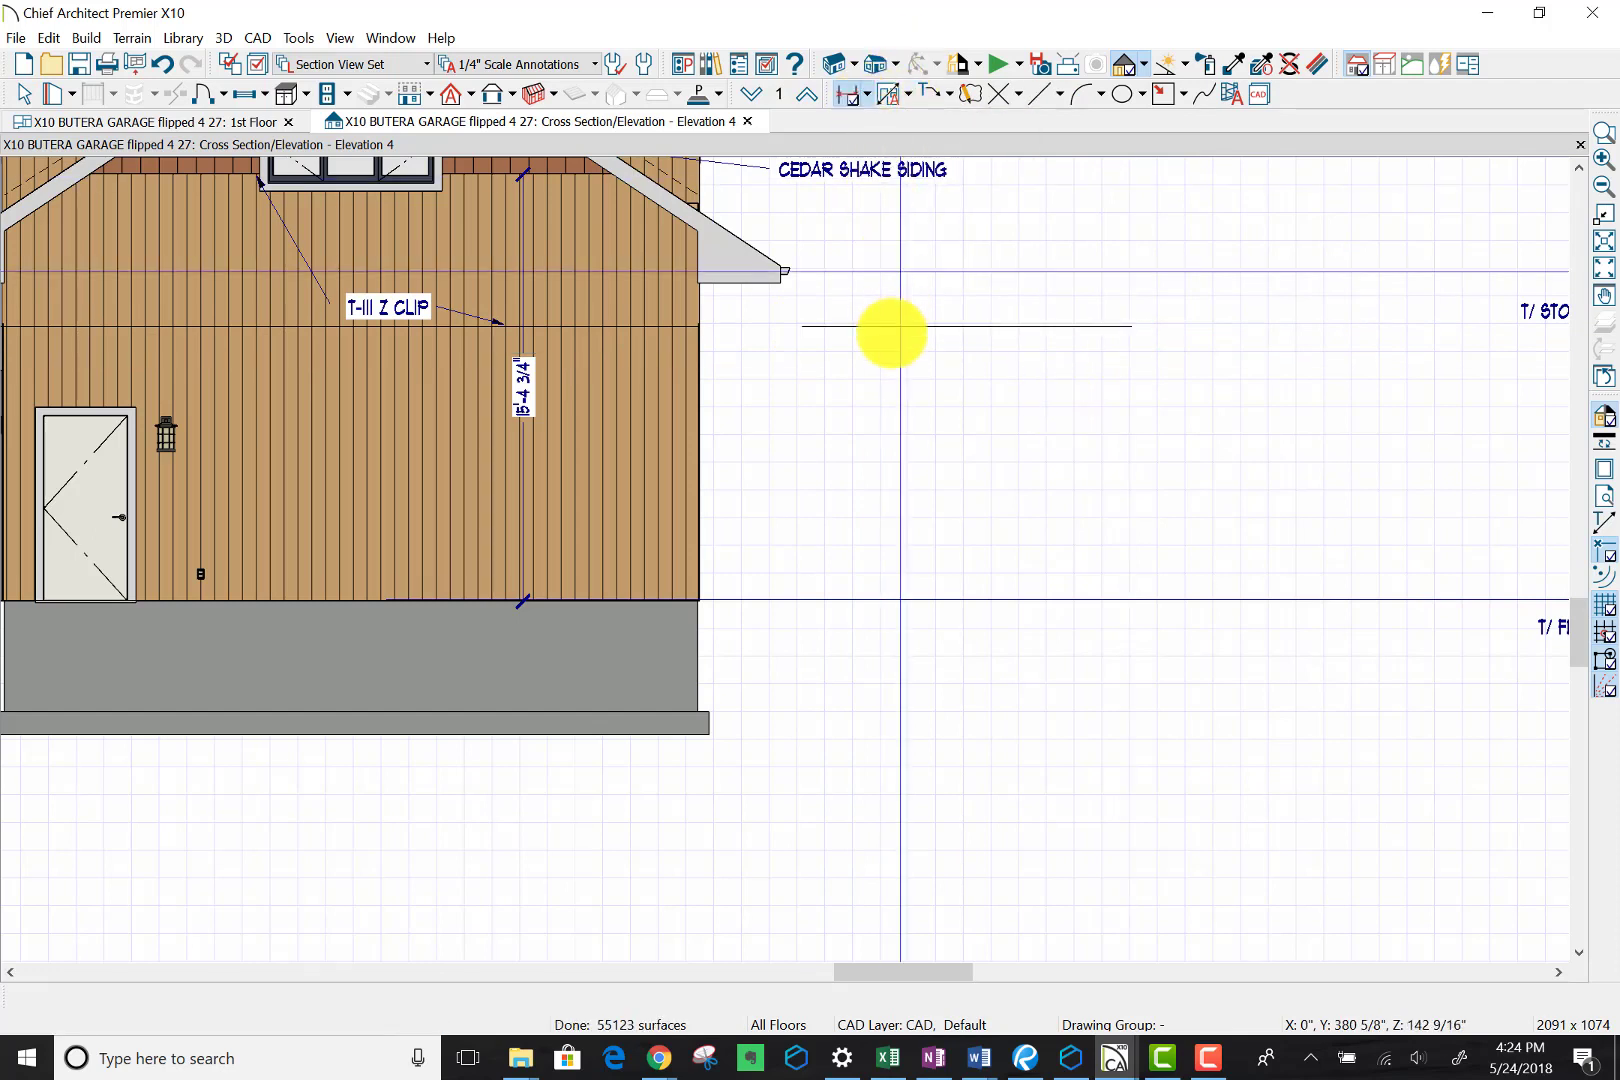
{"action": "left_click_drag", "start_coordinate": [886, 323], "coordinate": [908, 604]}
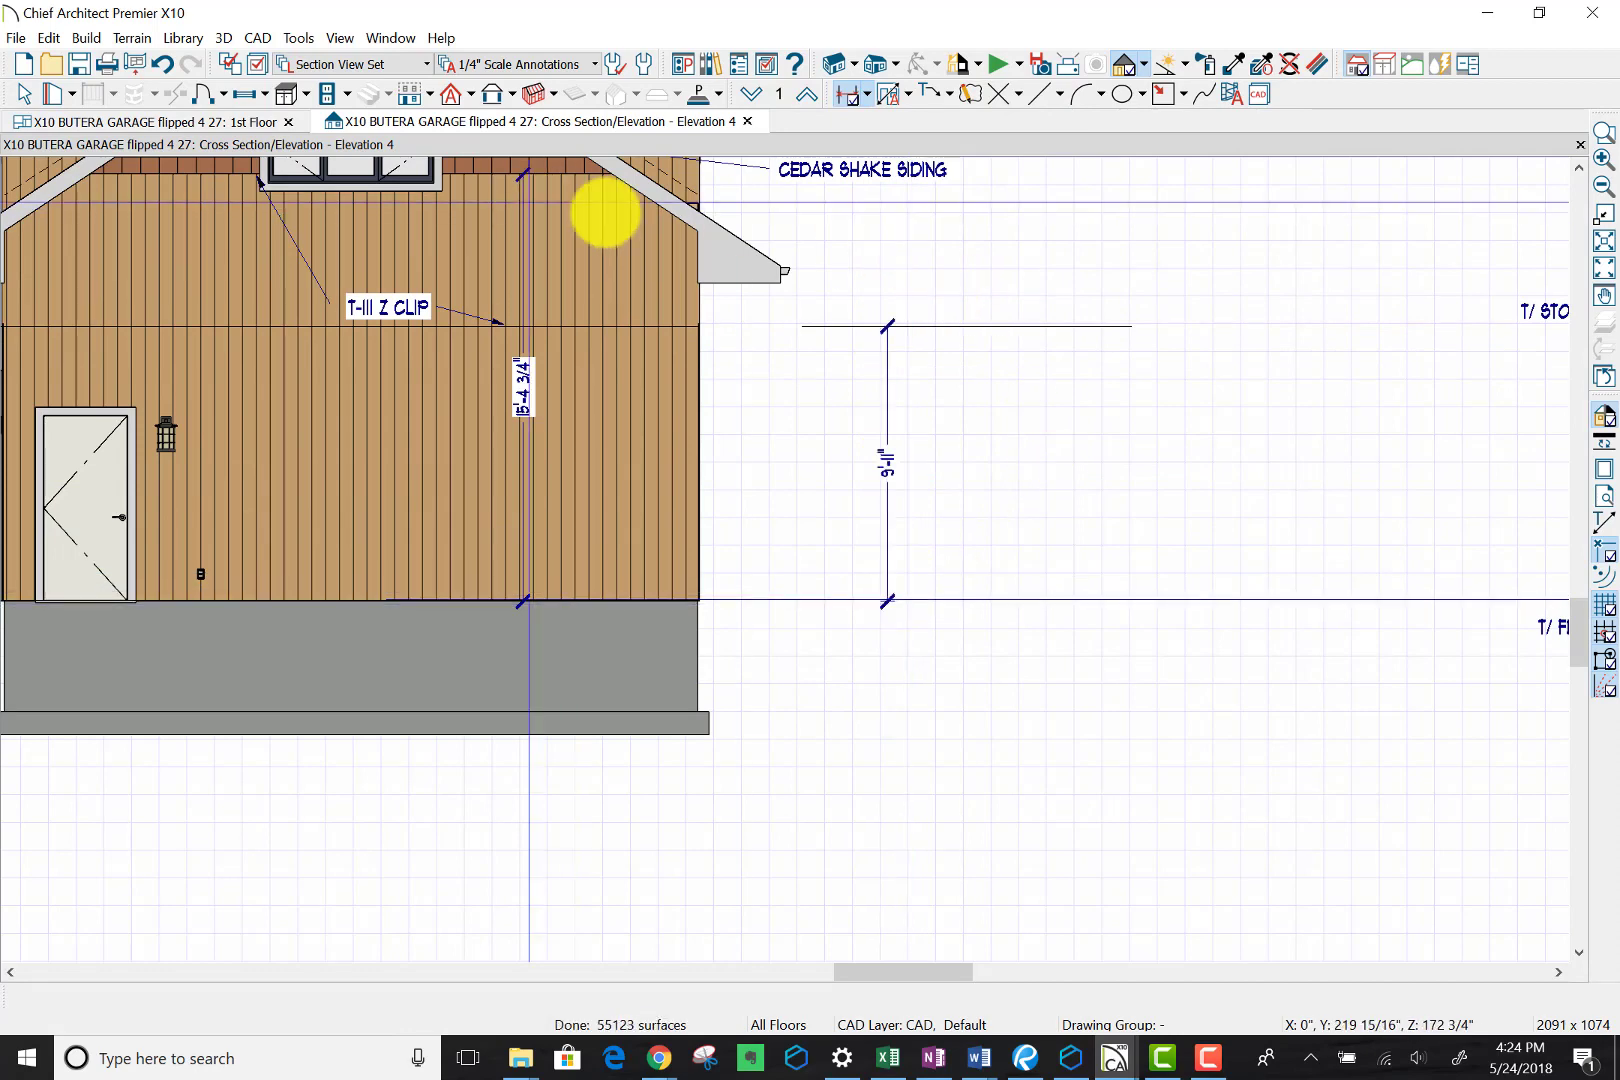
{"action": "left_click", "coordinate": [20, 98]}
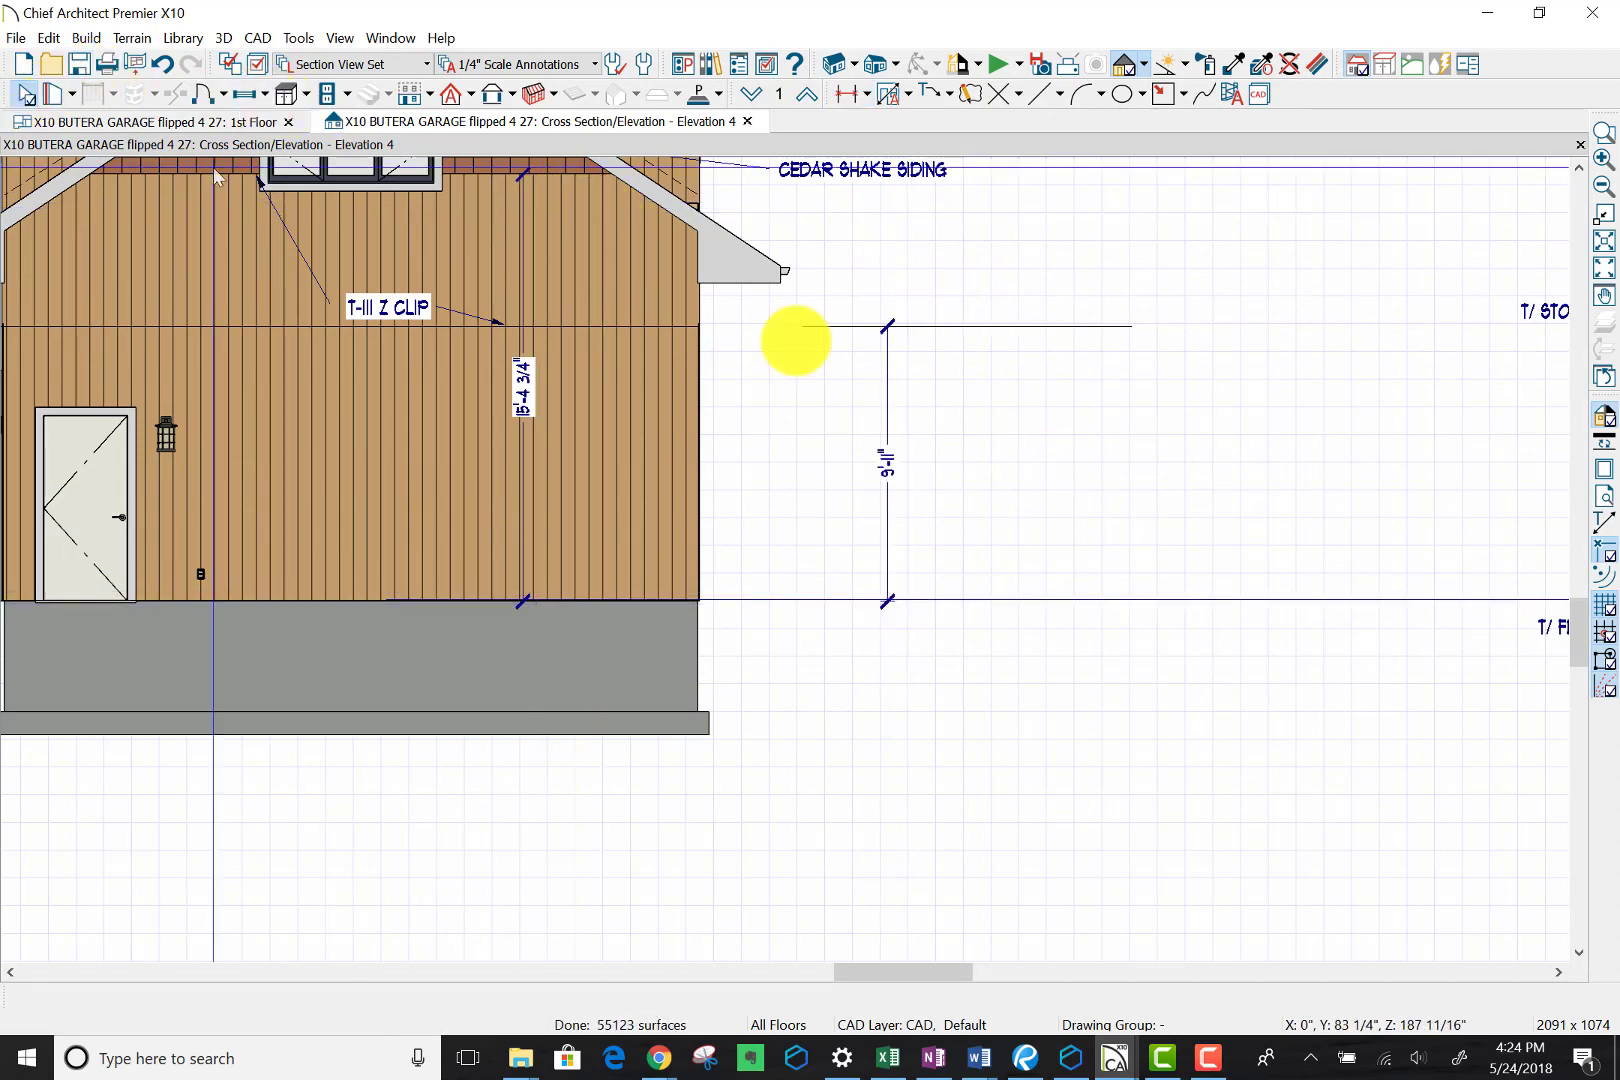
Step: Place the CAD line 10' above the foundation line and extend its near end over the siding, about 18' long overall
{"action": "left_click", "coordinate": [971, 325]}
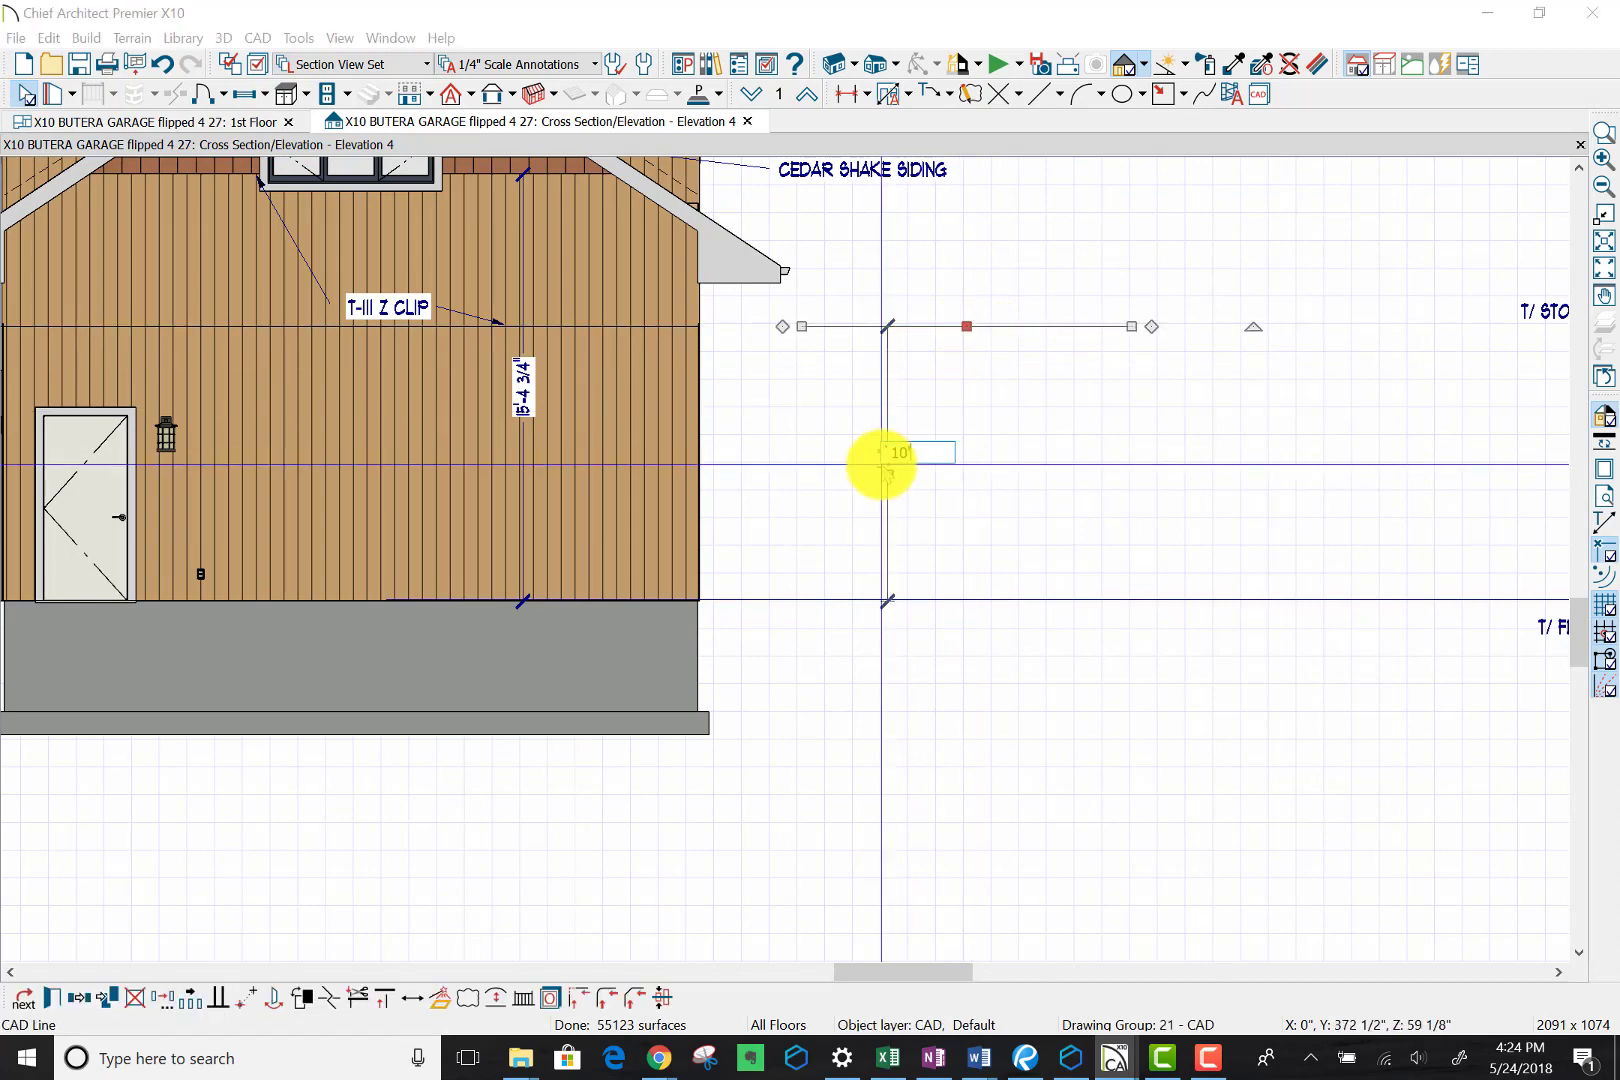
{"action": "key", "text": "Return"}
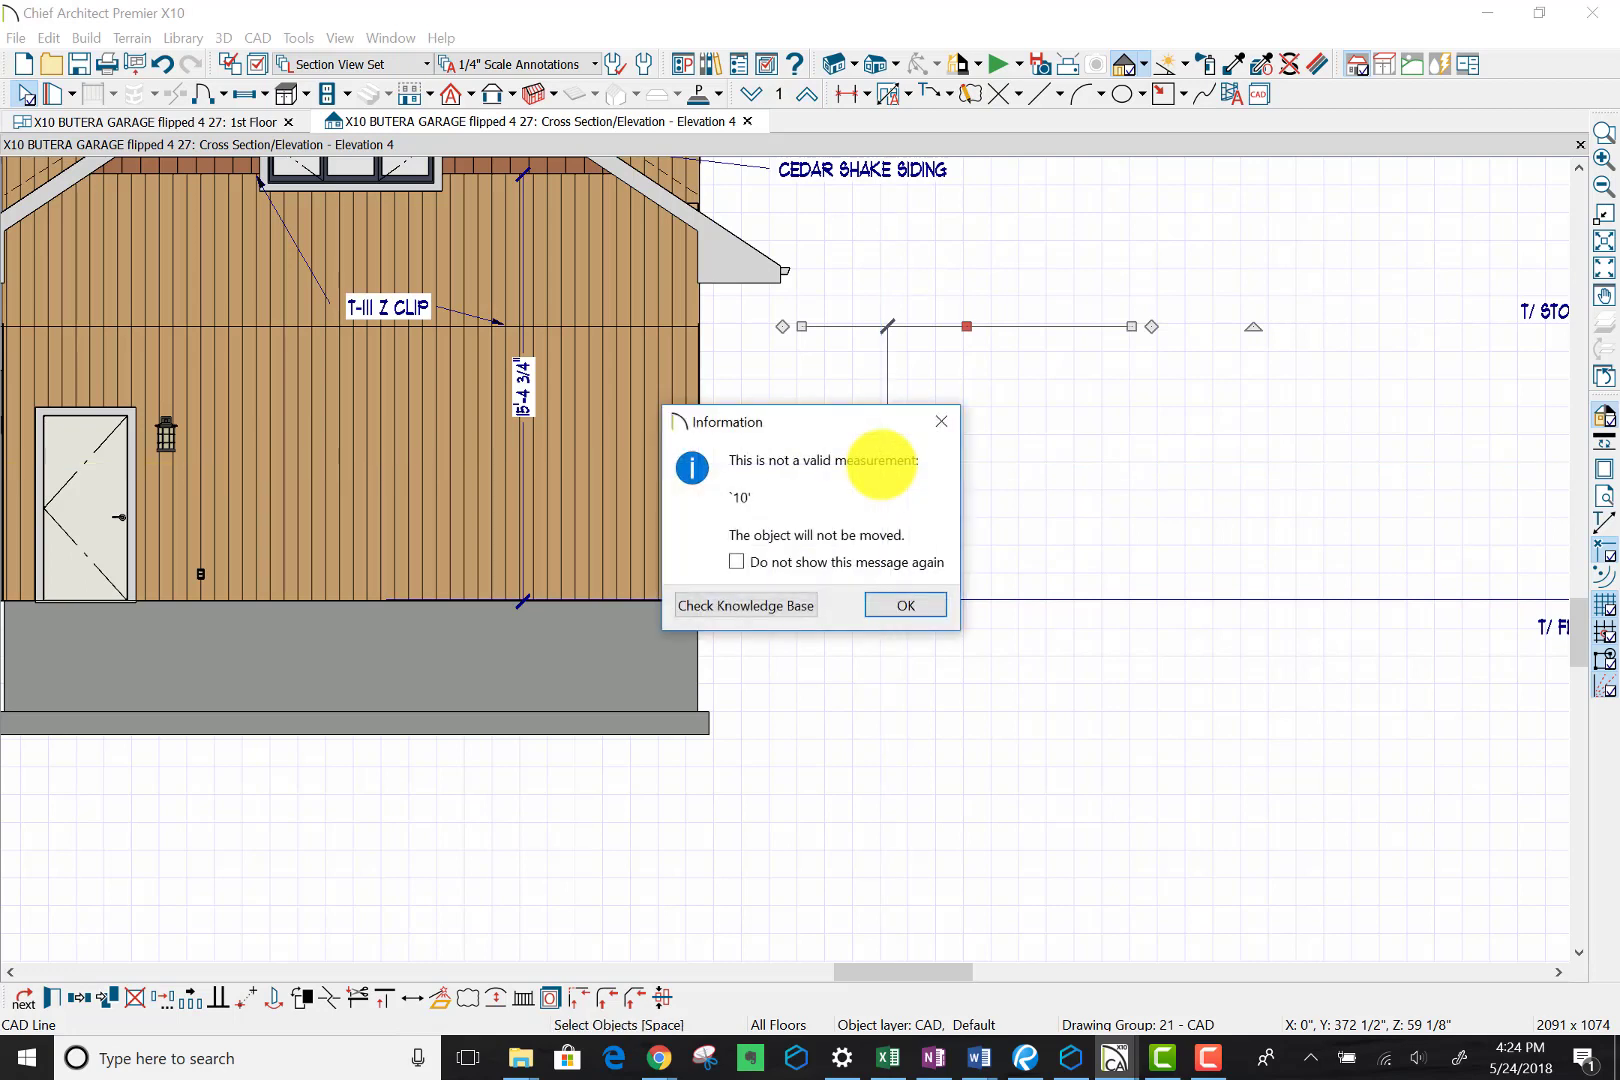
{"action": "key", "text": "Return"}
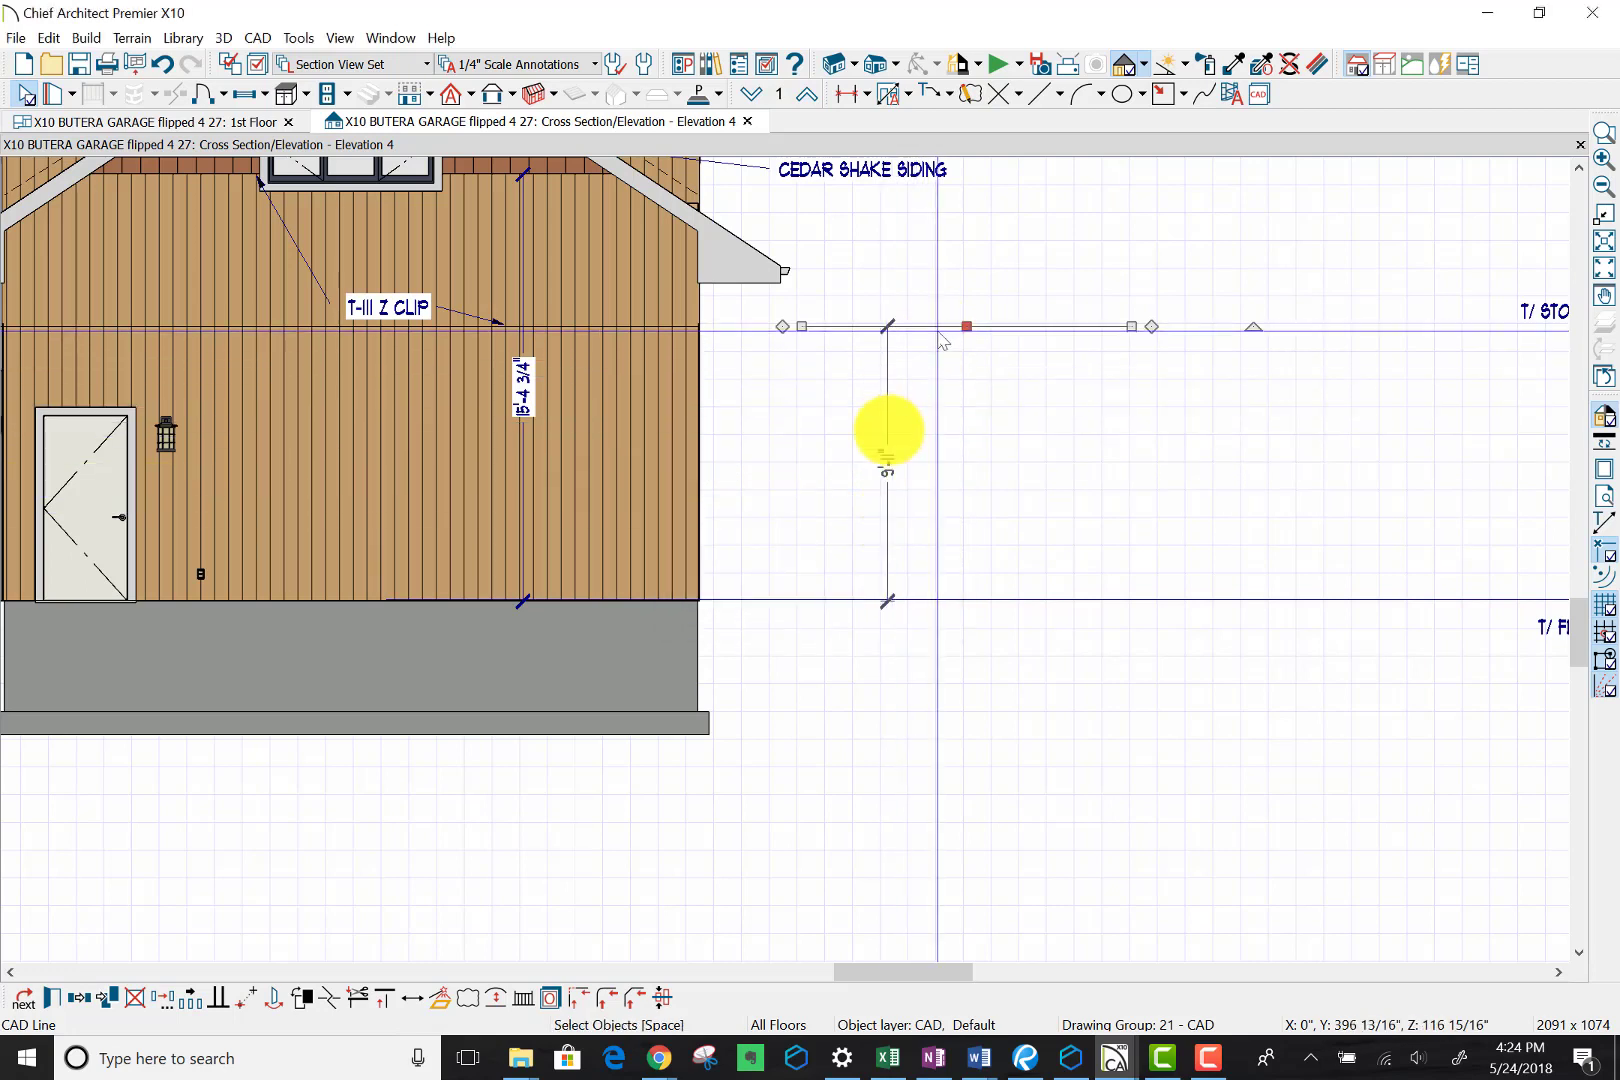
{"action": "left_click", "coordinate": [886, 455]}
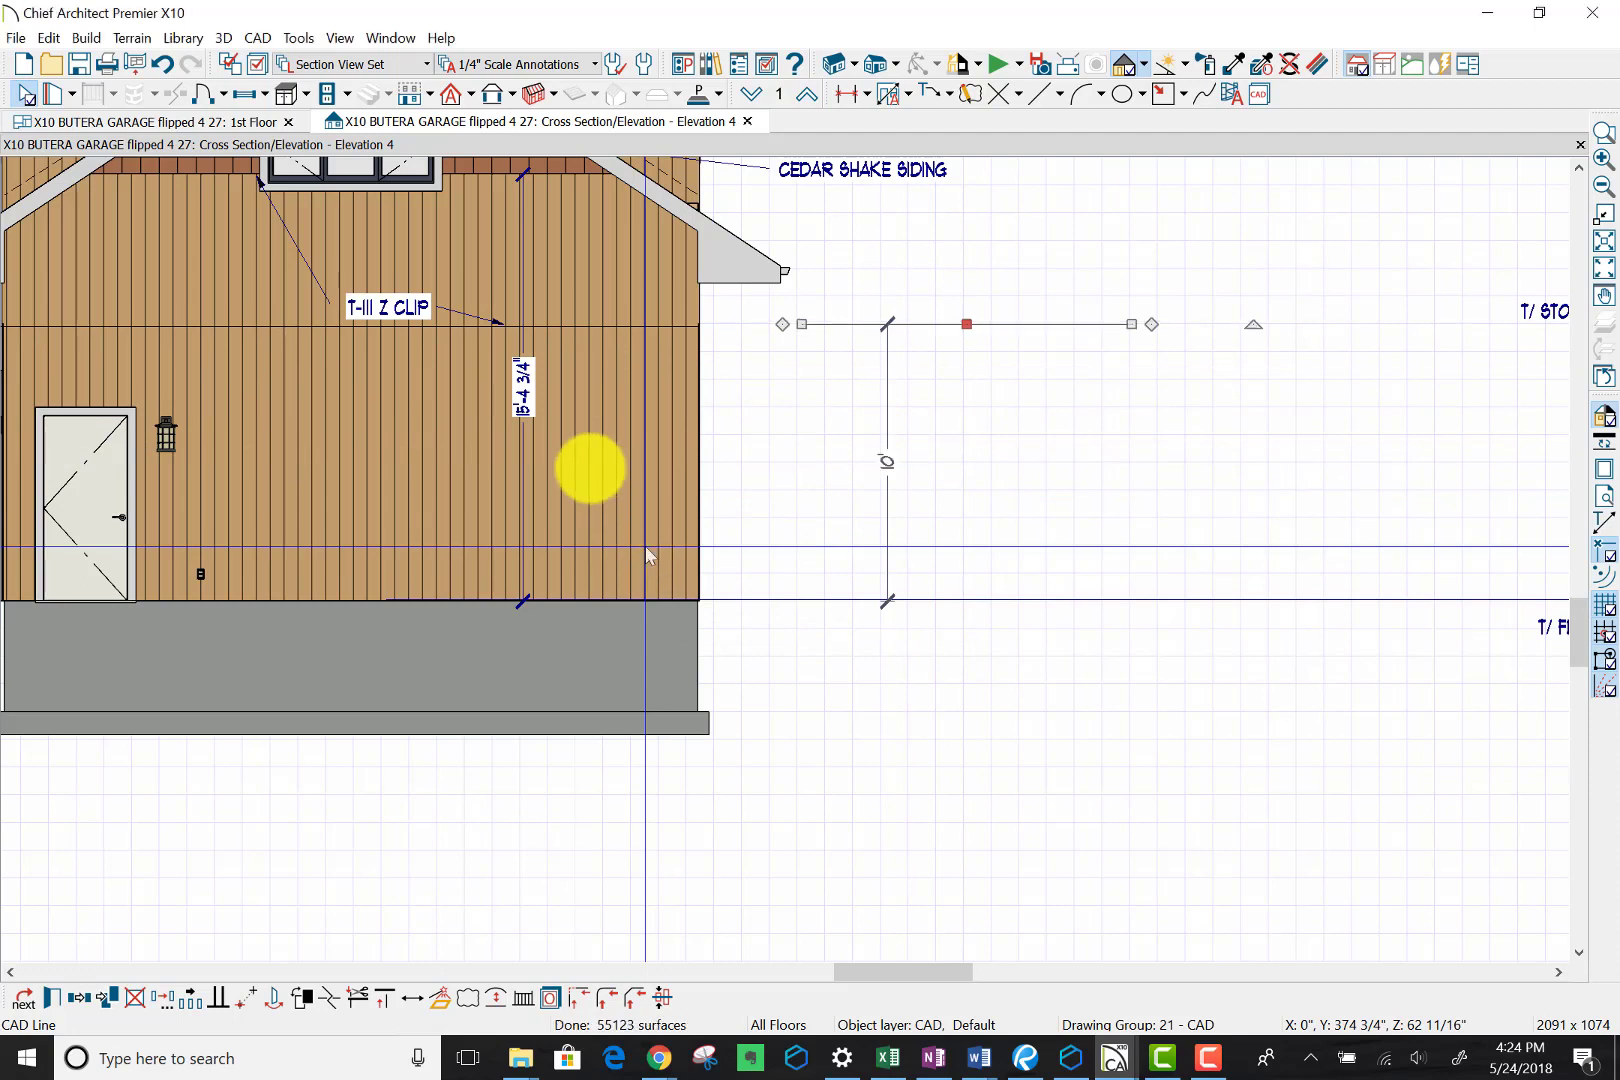
{"action": "left_click_drag", "start_coordinate": [802, 322], "coordinate": [631, 361]}
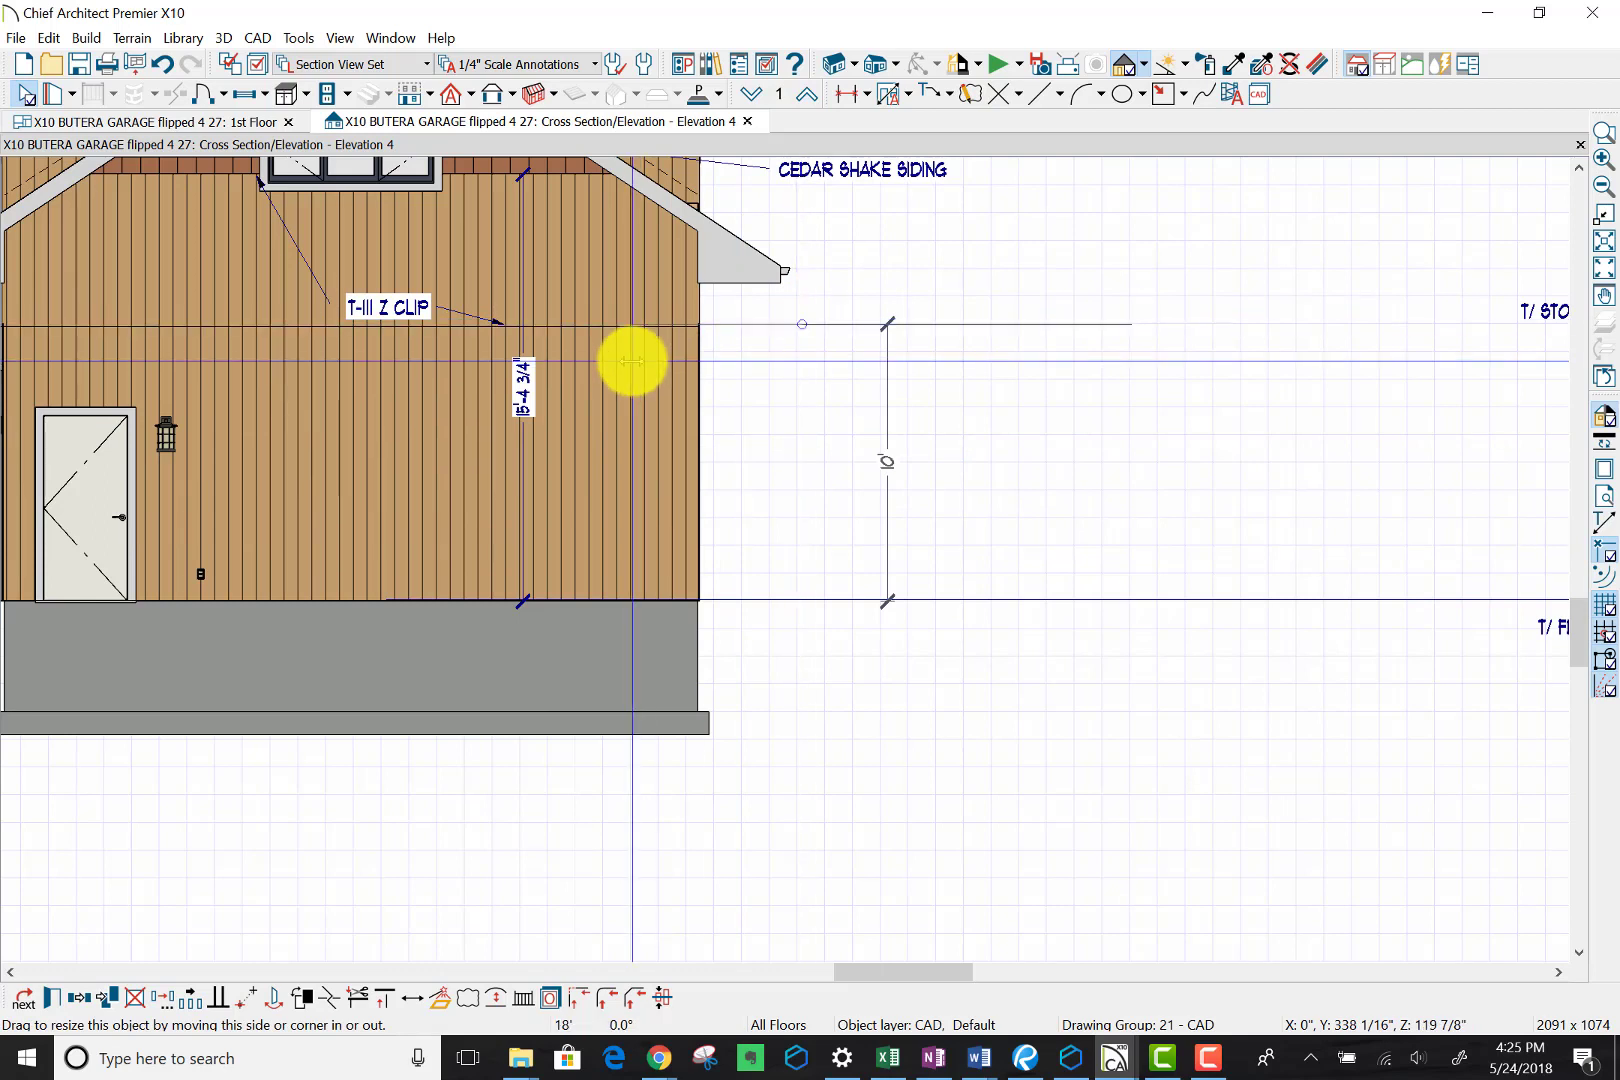
{"action": "left_click_drag", "start_coordinate": [631, 361], "coordinate": [633, 361]}
Step: Draw a rectangular polyline solid about 9" high and 10" wide on the CAD line, against the near corner of the gable wall
{"action": "scroll", "coordinate": [678, 335], "scroll_direction": "down", "scroll_amount": 2}
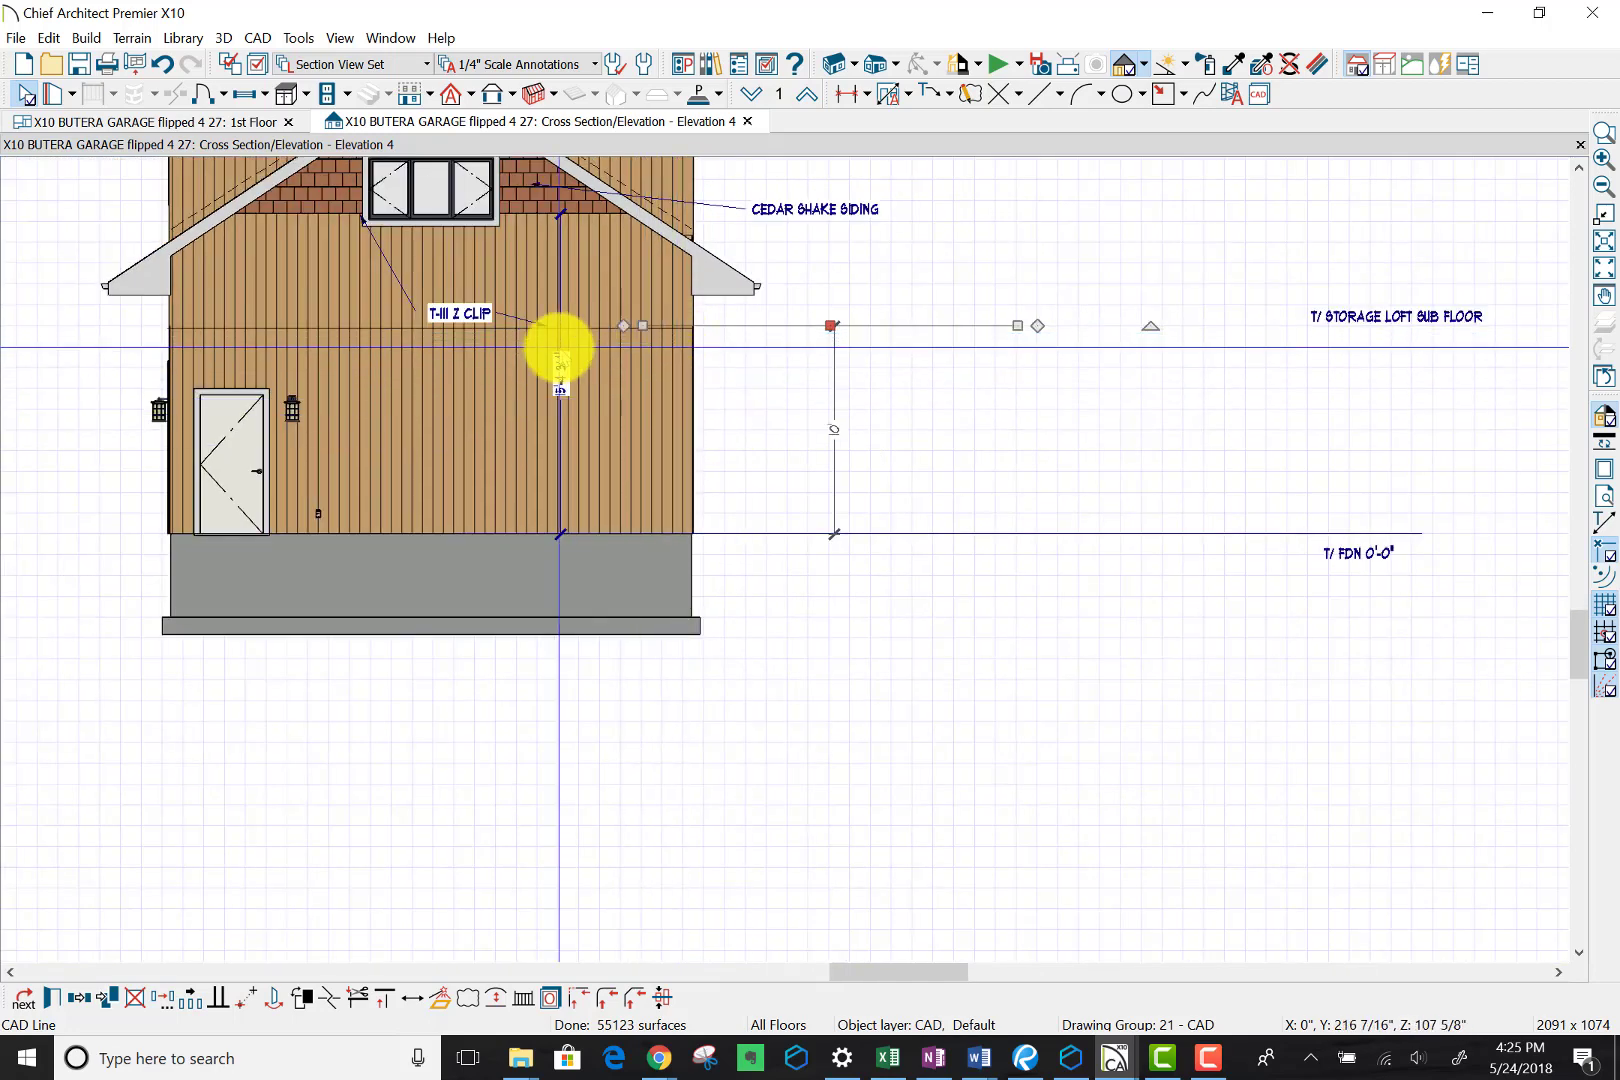
{"action": "scroll", "coordinate": [560, 347], "scroll_direction": "up", "scroll_amount": 1}
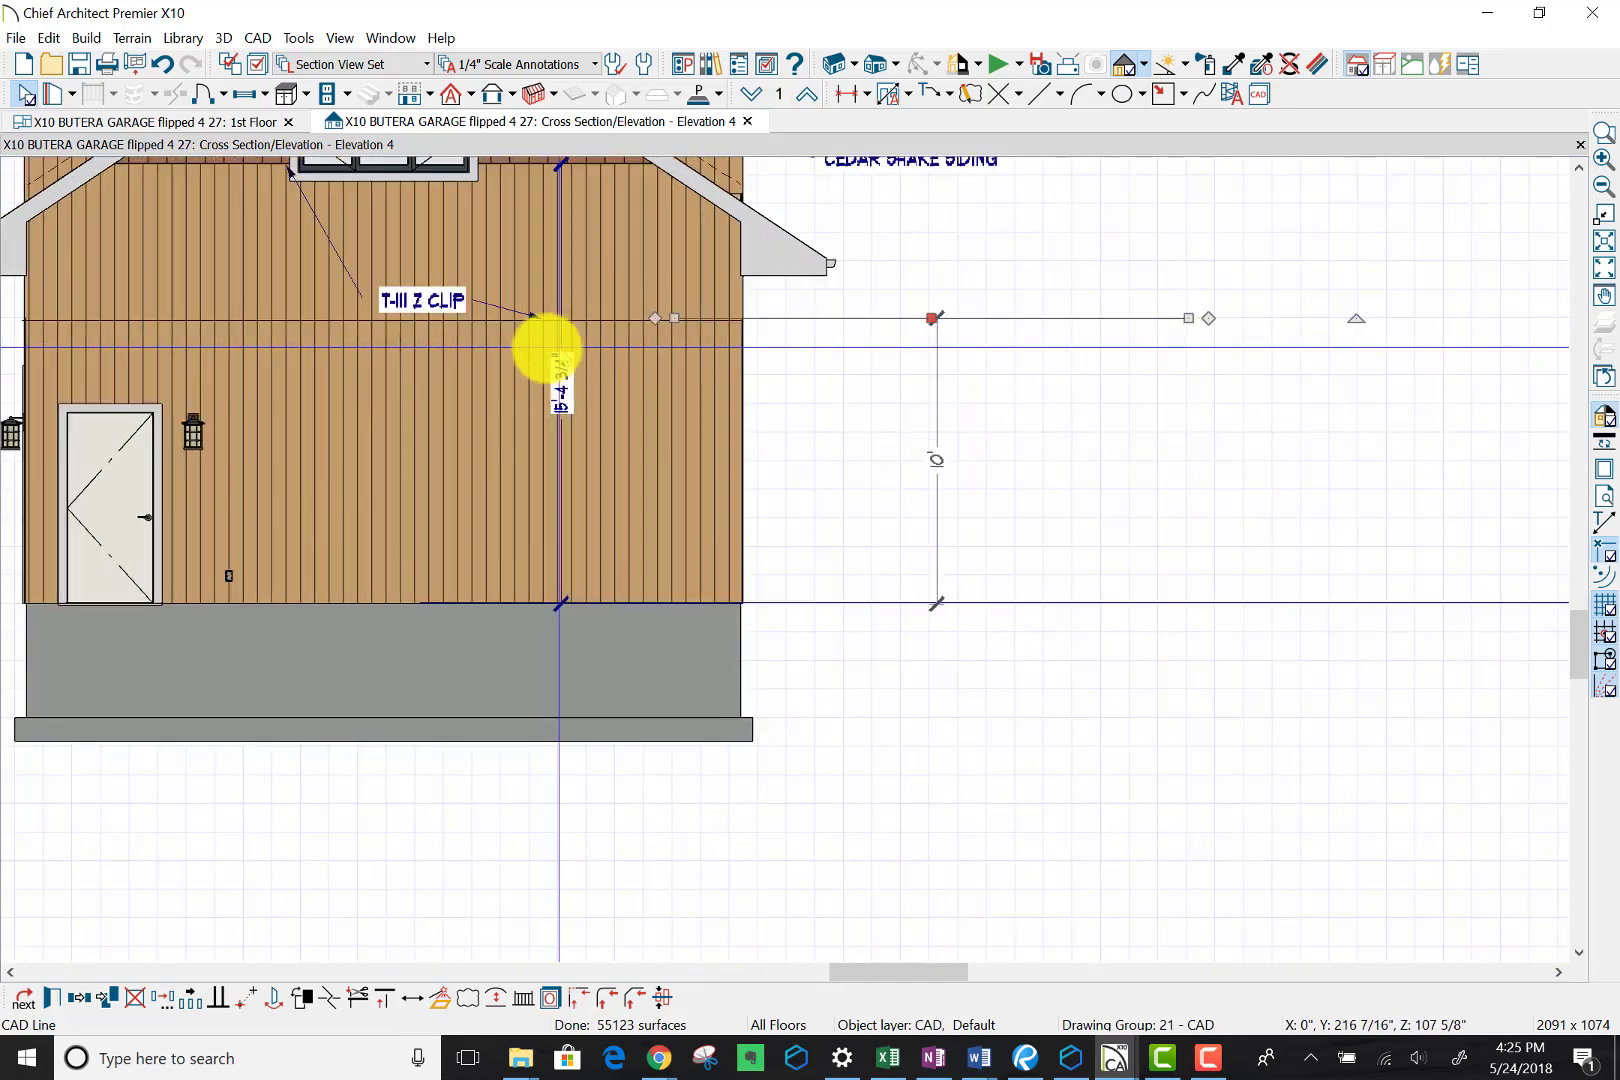
{"action": "left_click", "coordinate": [85, 40]}
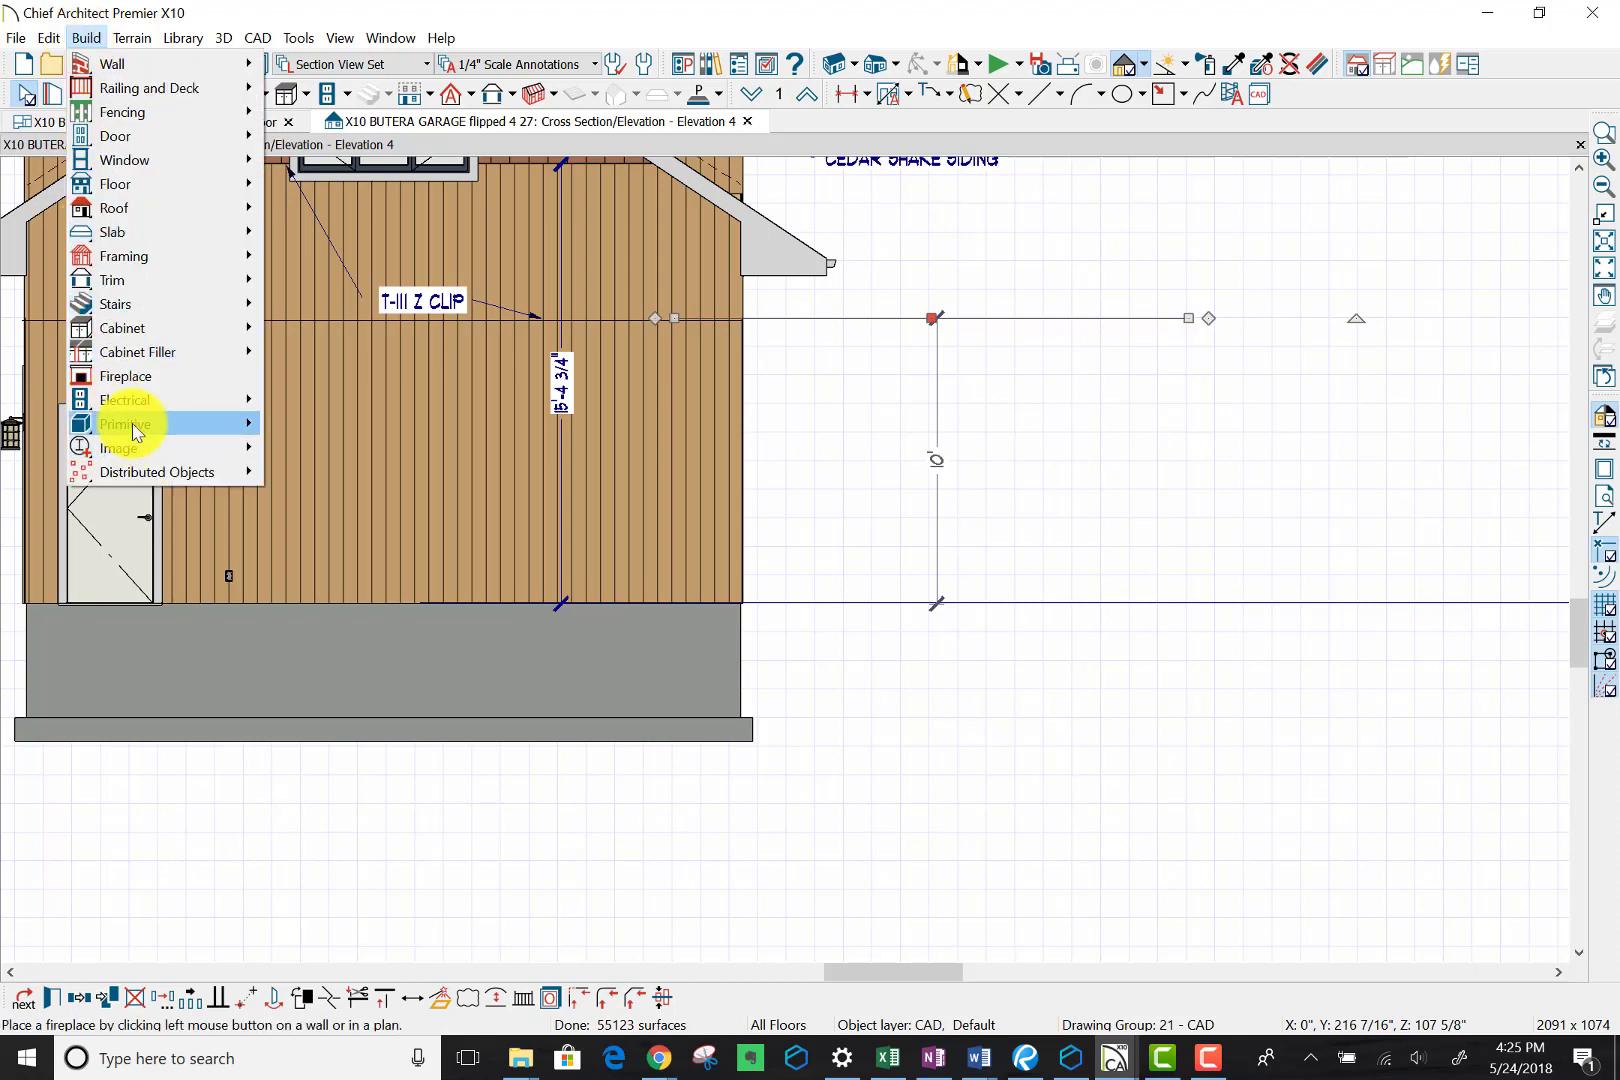
{"action": "mouse_move", "coordinate": [134, 430]}
{"action": "left_click", "coordinate": [325, 427]}
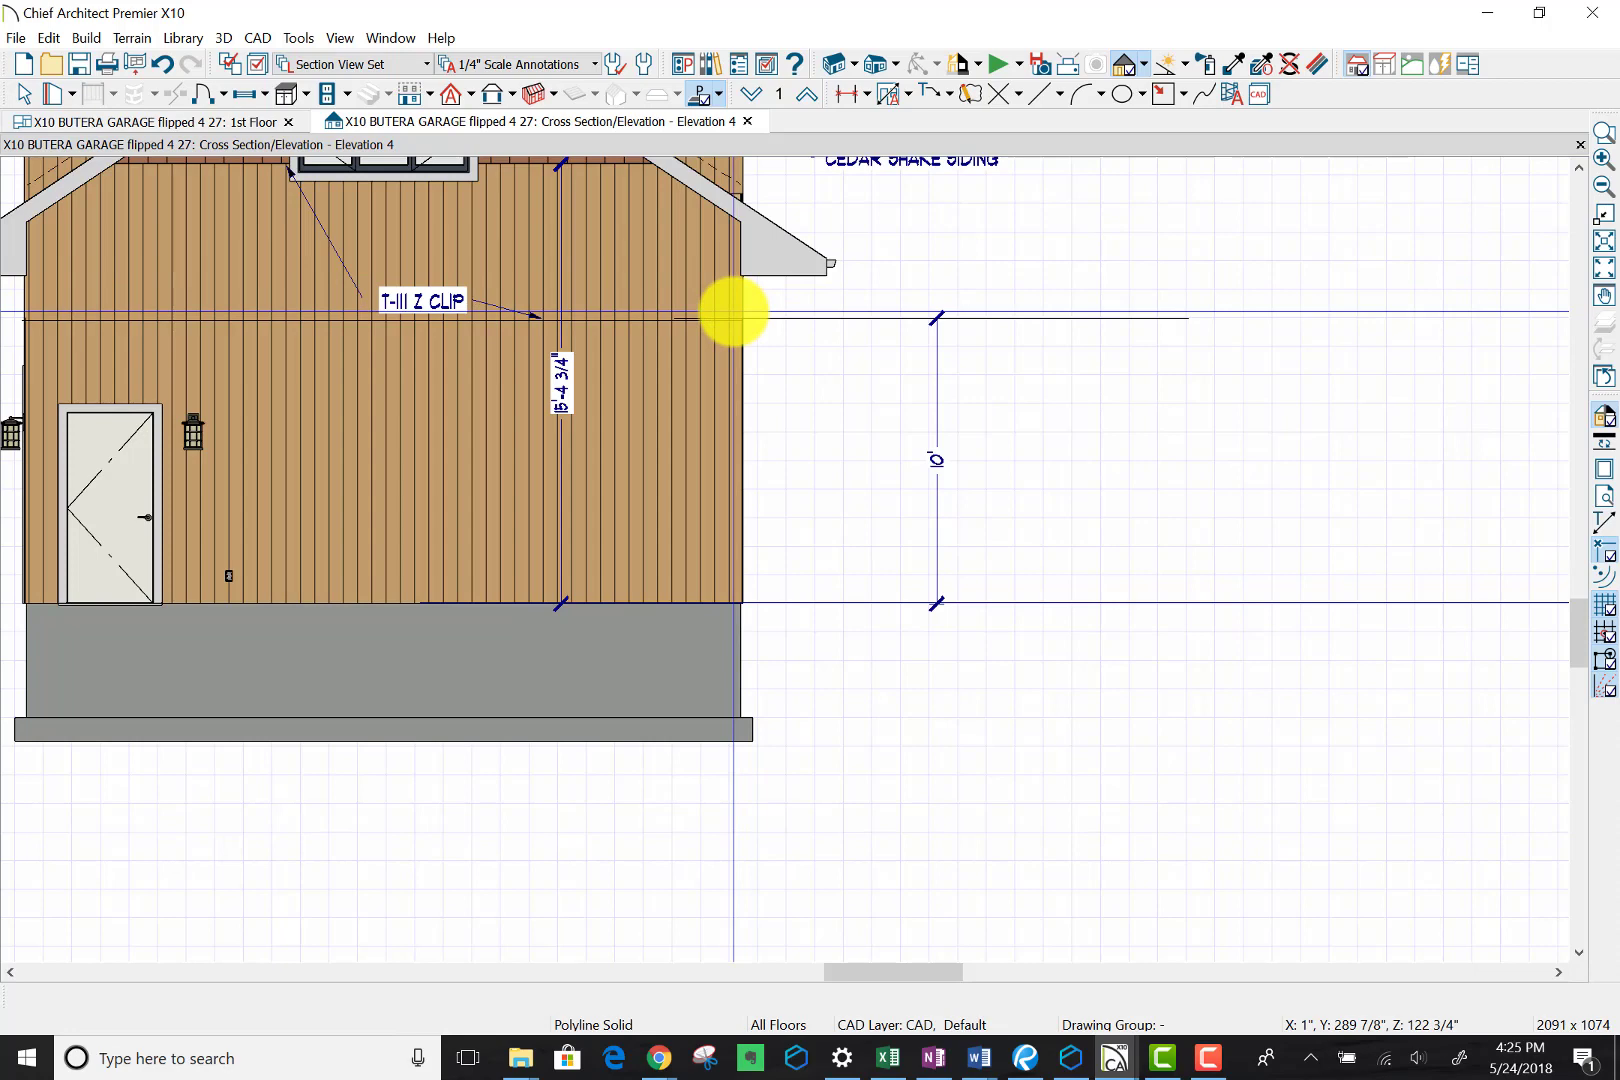
{"action": "scroll", "coordinate": [733, 311], "scroll_direction": "up", "scroll_amount": 3}
{"action": "scroll", "coordinate": [733, 311], "scroll_direction": "up", "scroll_amount": 1}
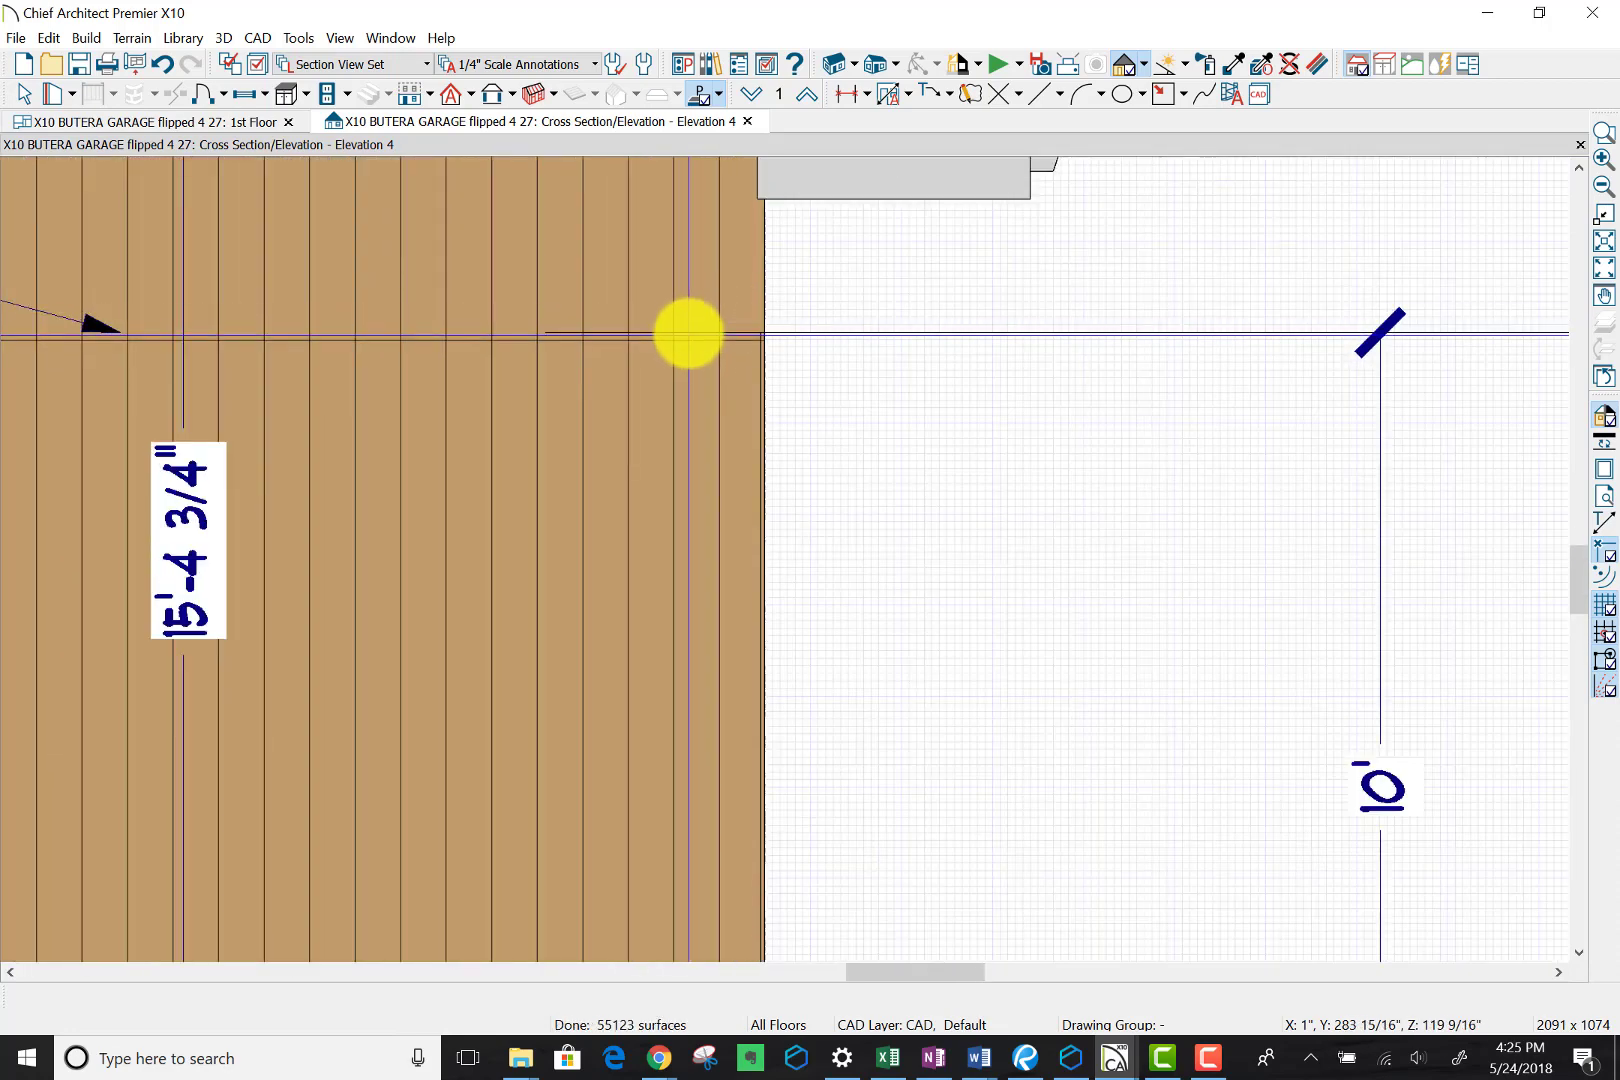
{"action": "mouse_move", "coordinate": [689, 330]}
{"action": "left_mouse_down"}
{"action": "mouse_move", "coordinate": [709, 289]}
{"action": "mouse_move", "coordinate": [765, 265]}
{"action": "left_mouse_up"}
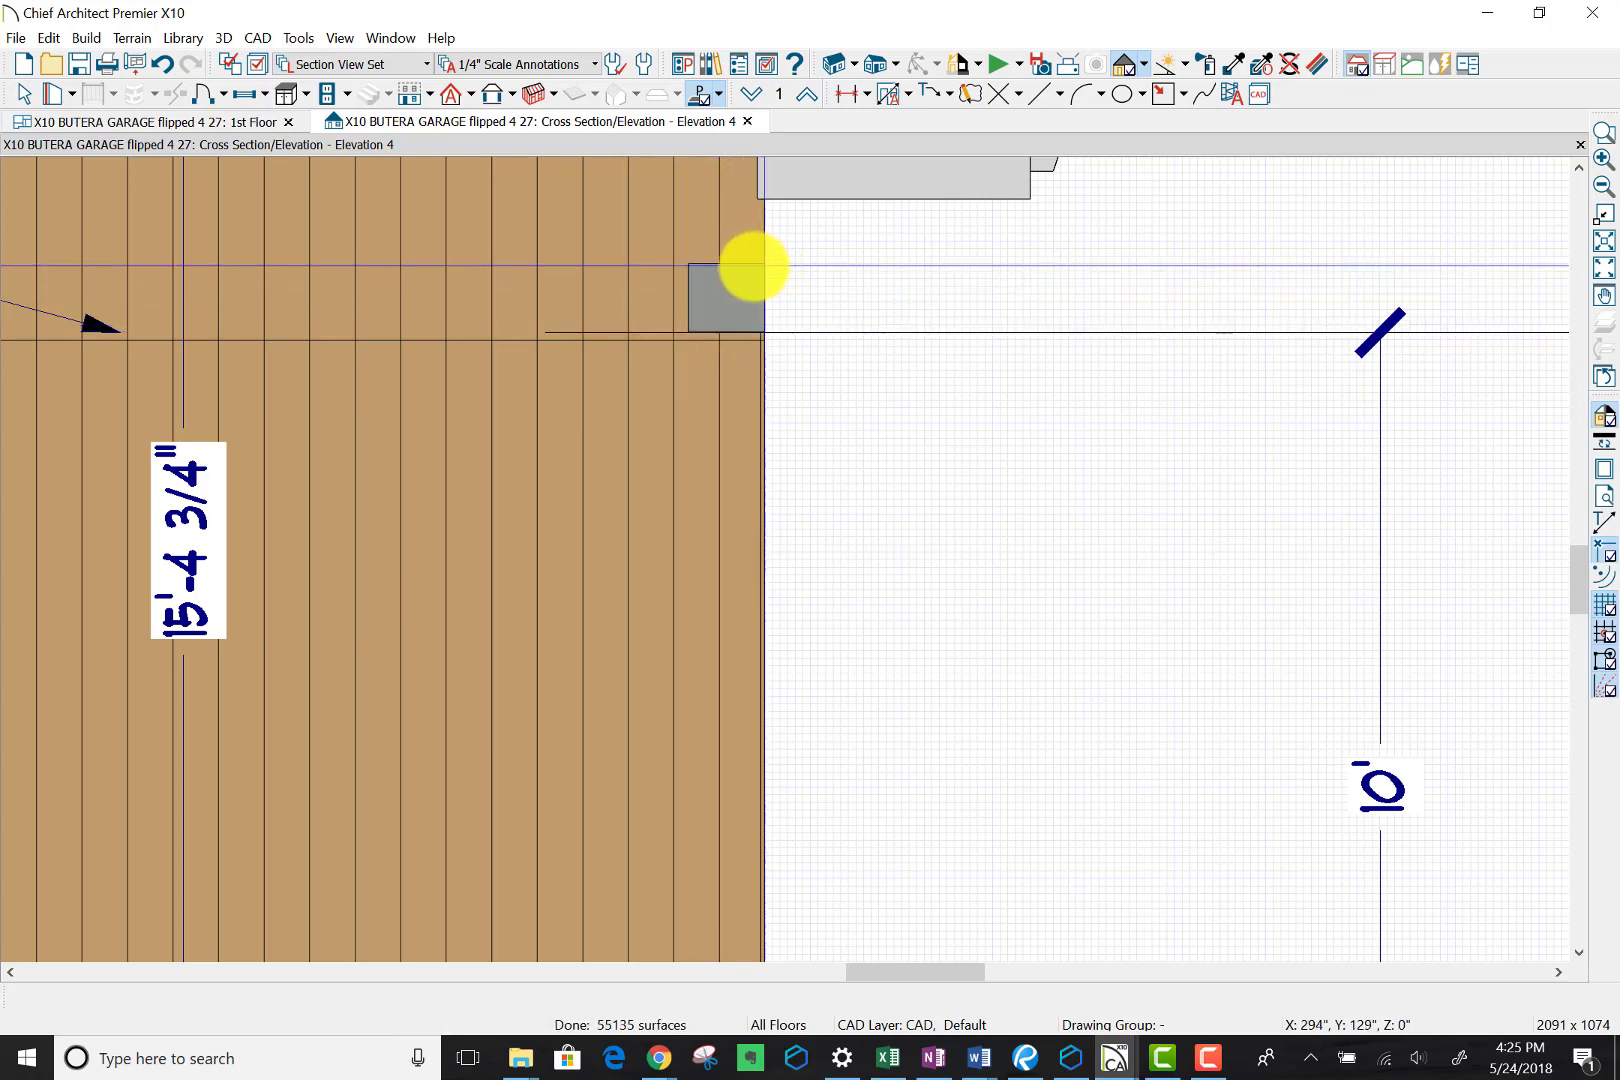
Step: Add an end-to-end dimension for the height of the new polyline solid
{"action": "left_click", "coordinate": [865, 95]}
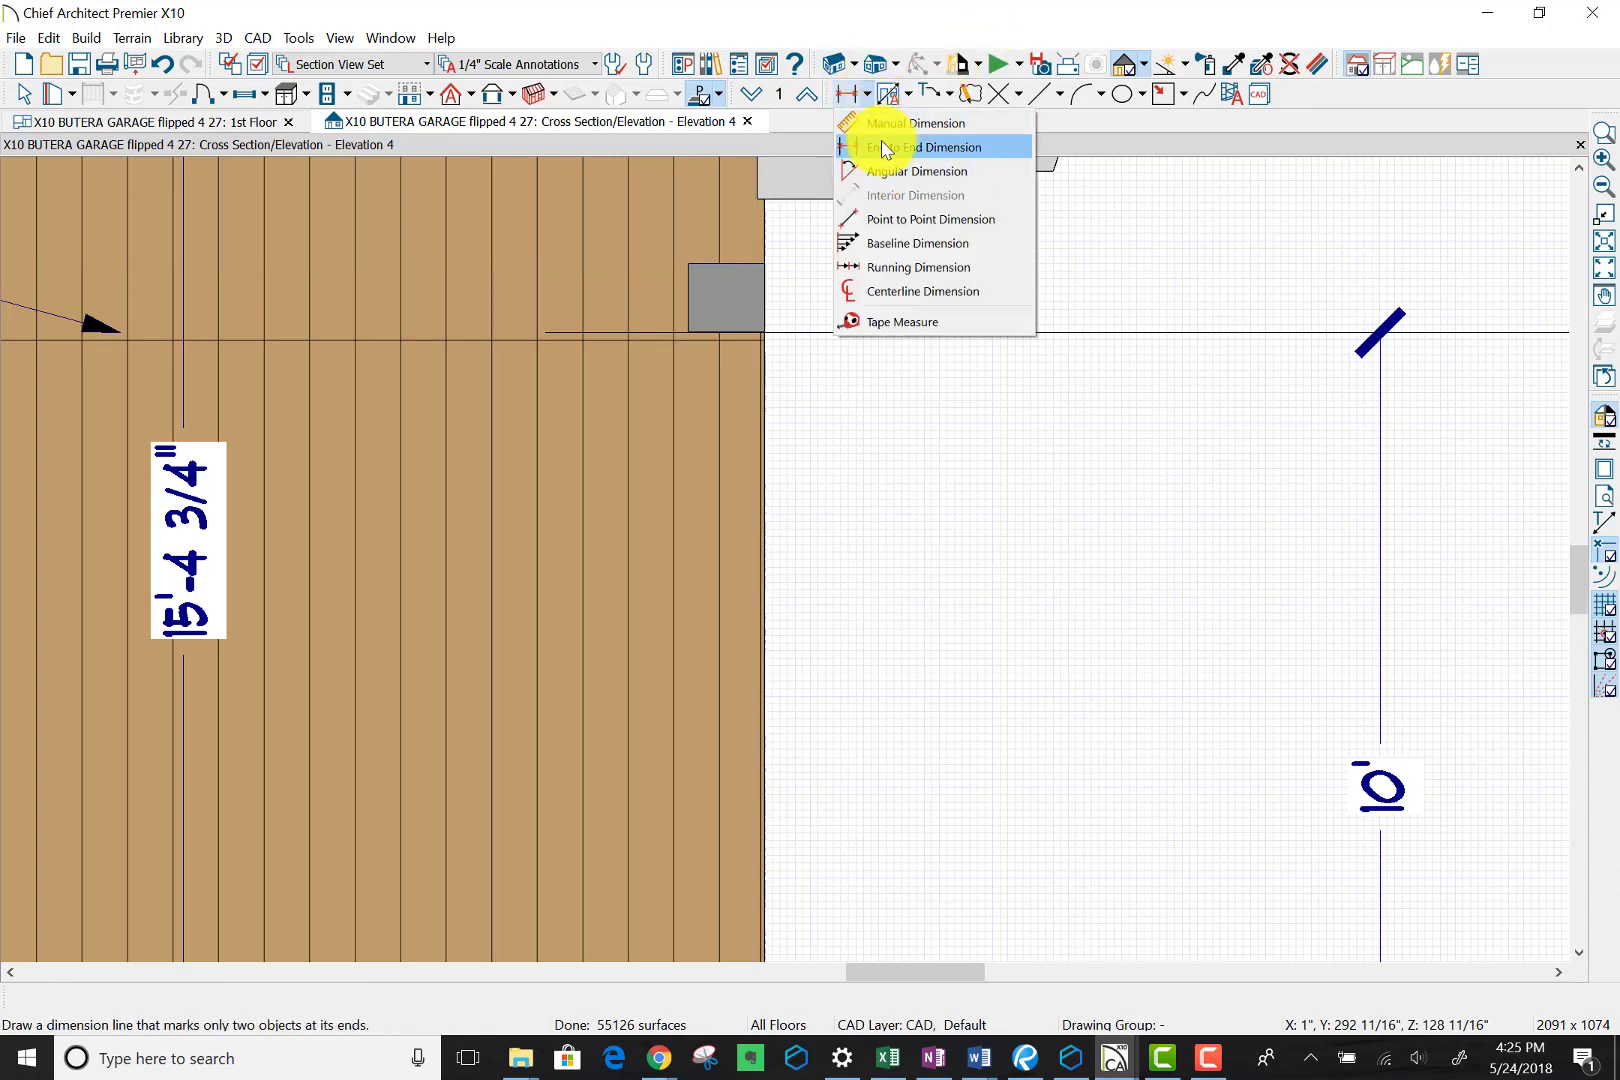
{"action": "left_click", "coordinate": [881, 147]}
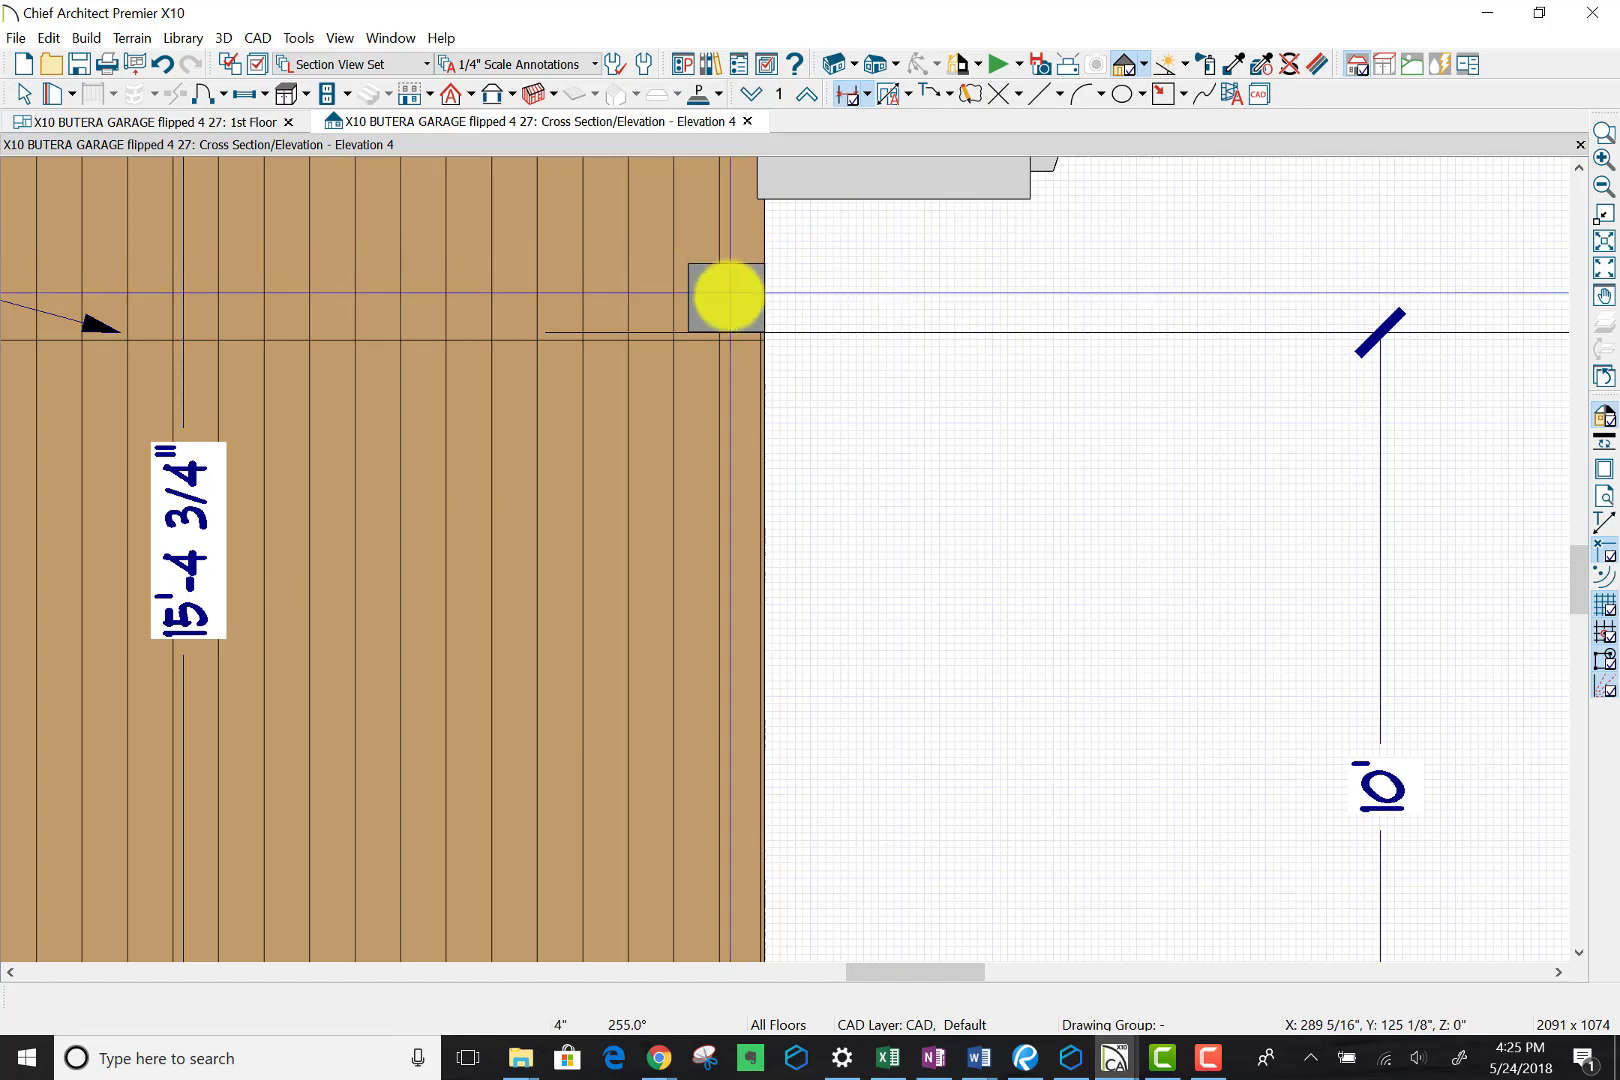
{"action": "left_click_drag", "start_coordinate": [730, 311], "coordinate": [738, 322]}
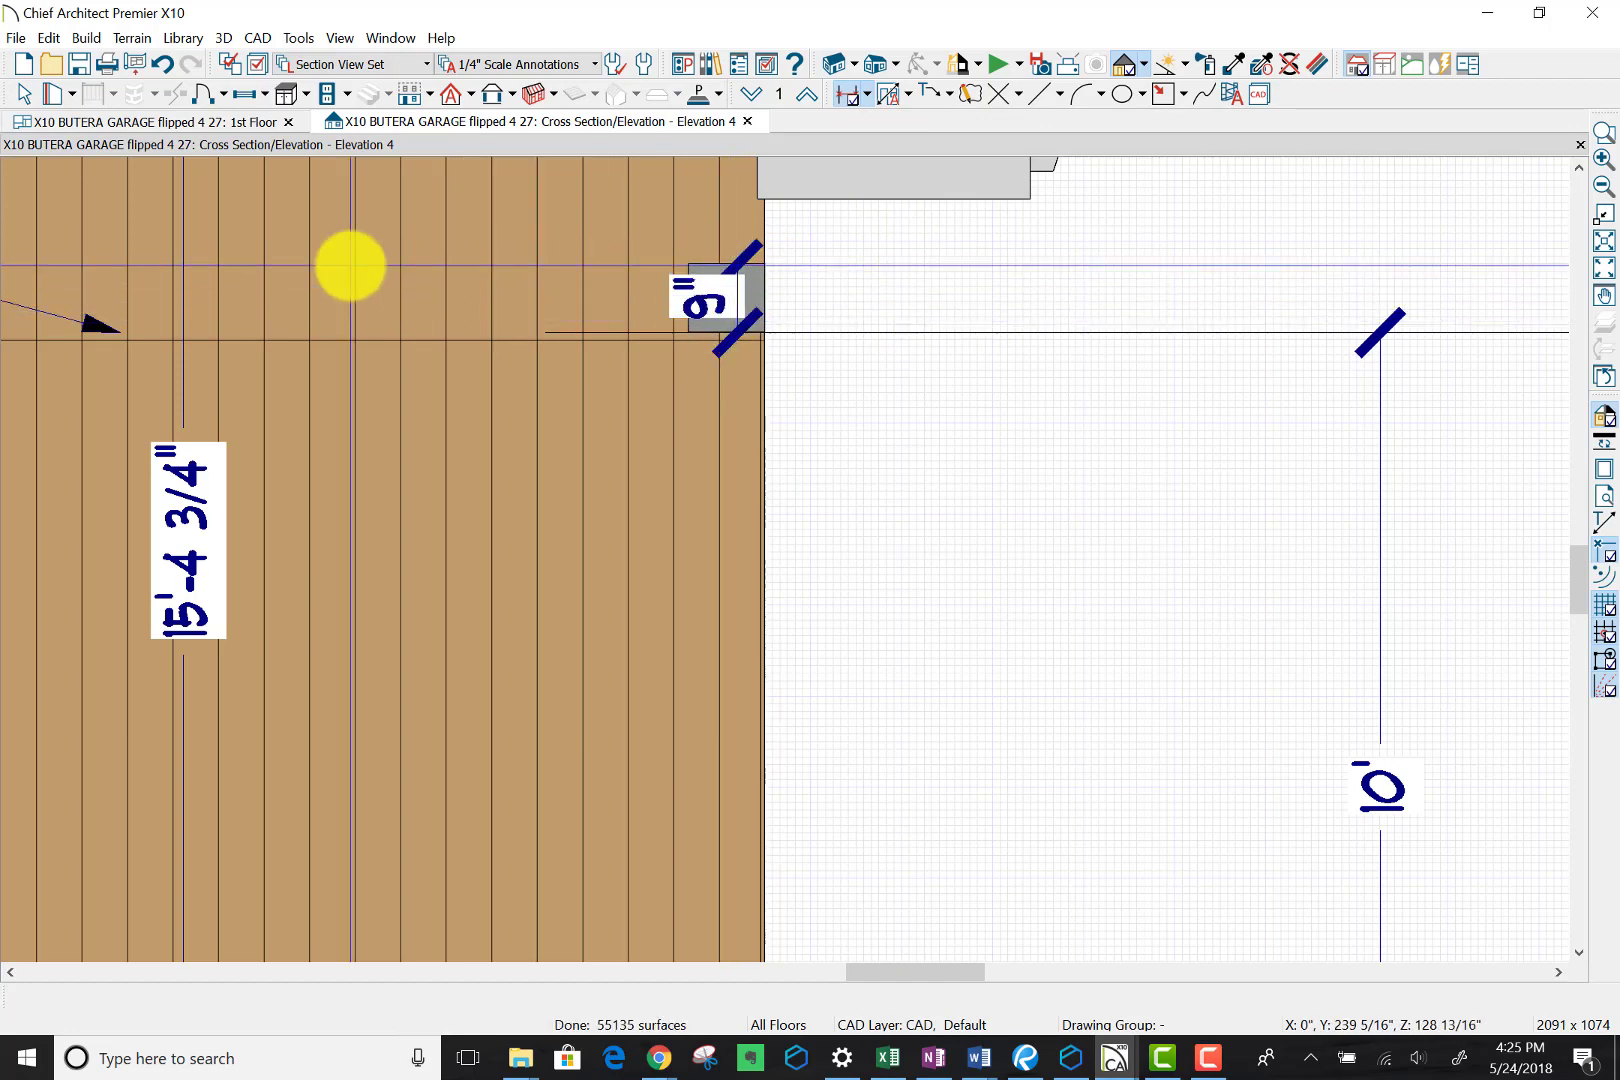
Step: Raise the polyline solid's upper edge so the solid is 9 1/4" high
{"action": "left_click", "coordinate": [26, 96]}
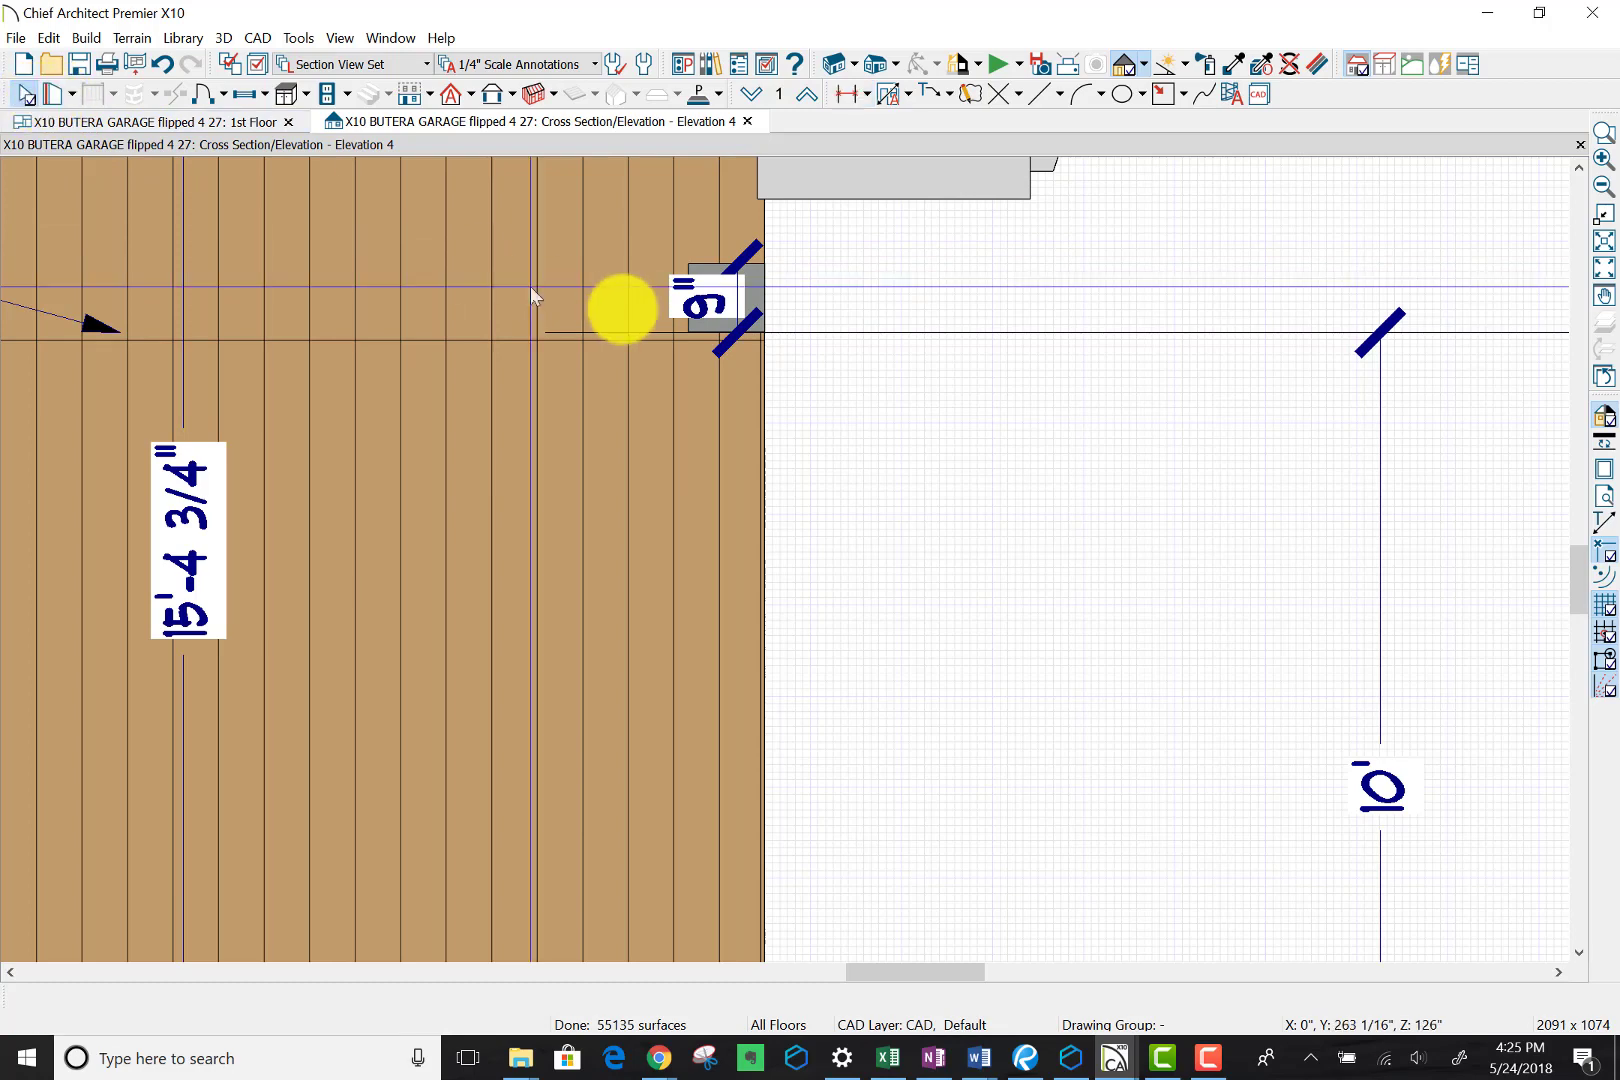
{"action": "left_click", "coordinate": [758, 284]}
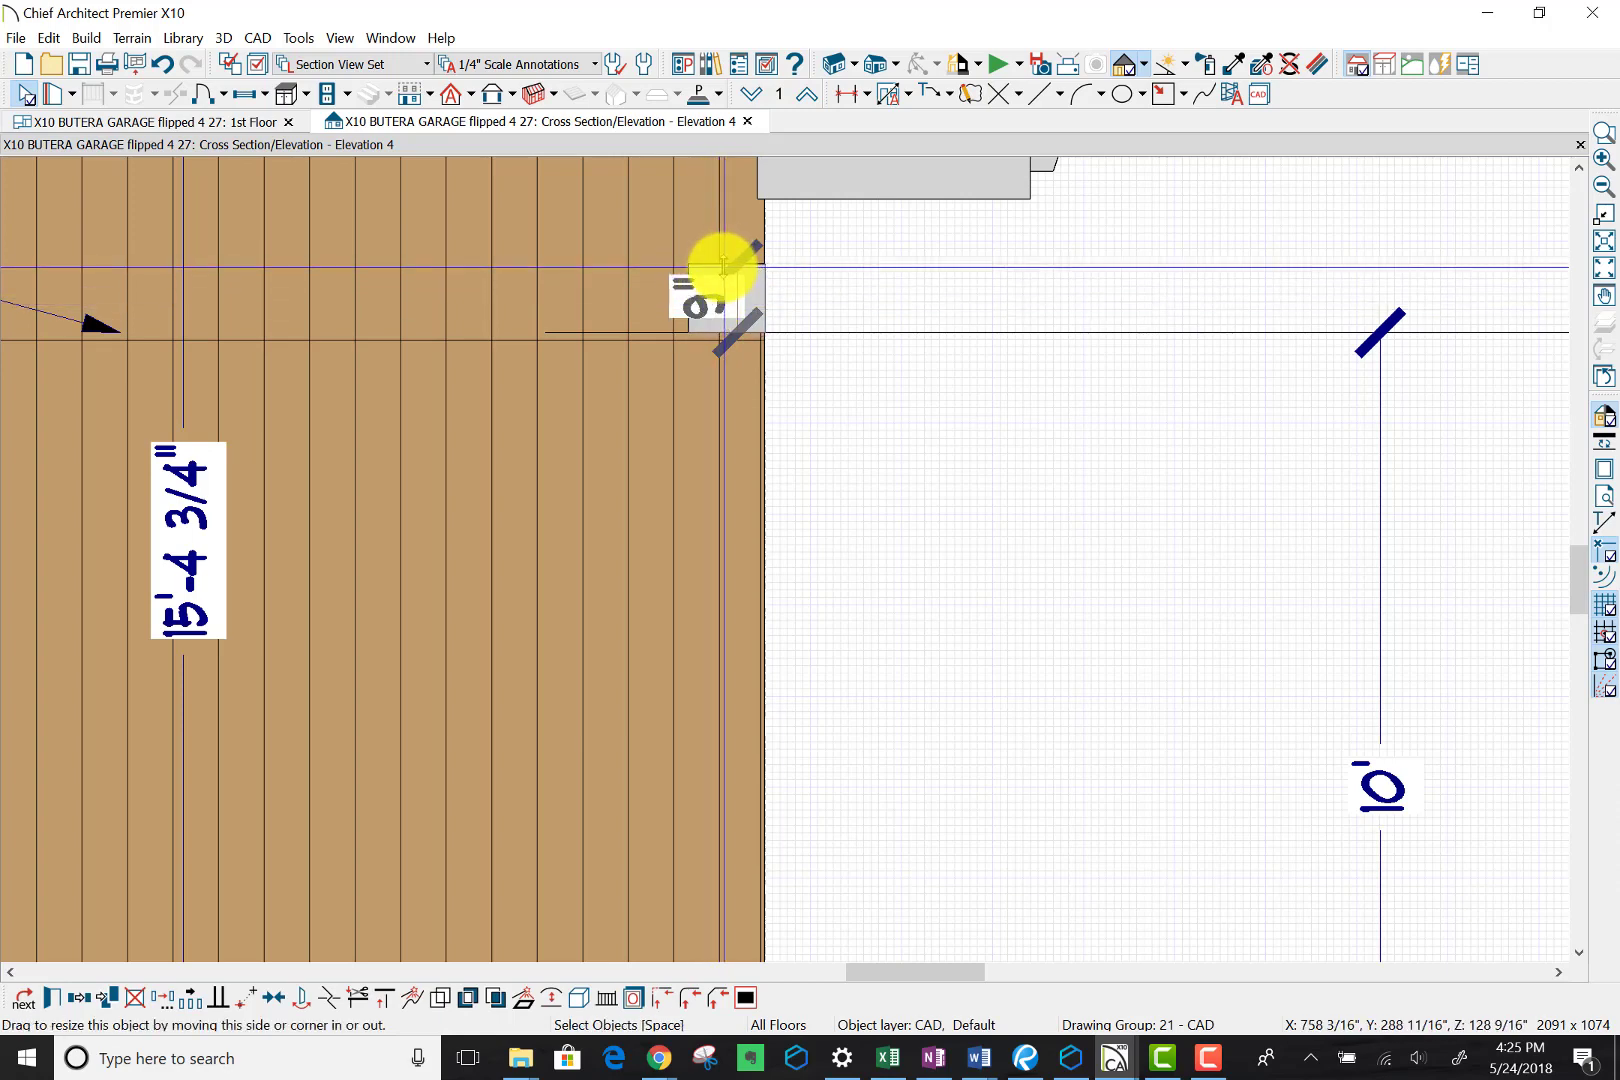
{"action": "left_click_drag", "start_coordinate": [722, 264], "coordinate": [724, 257]}
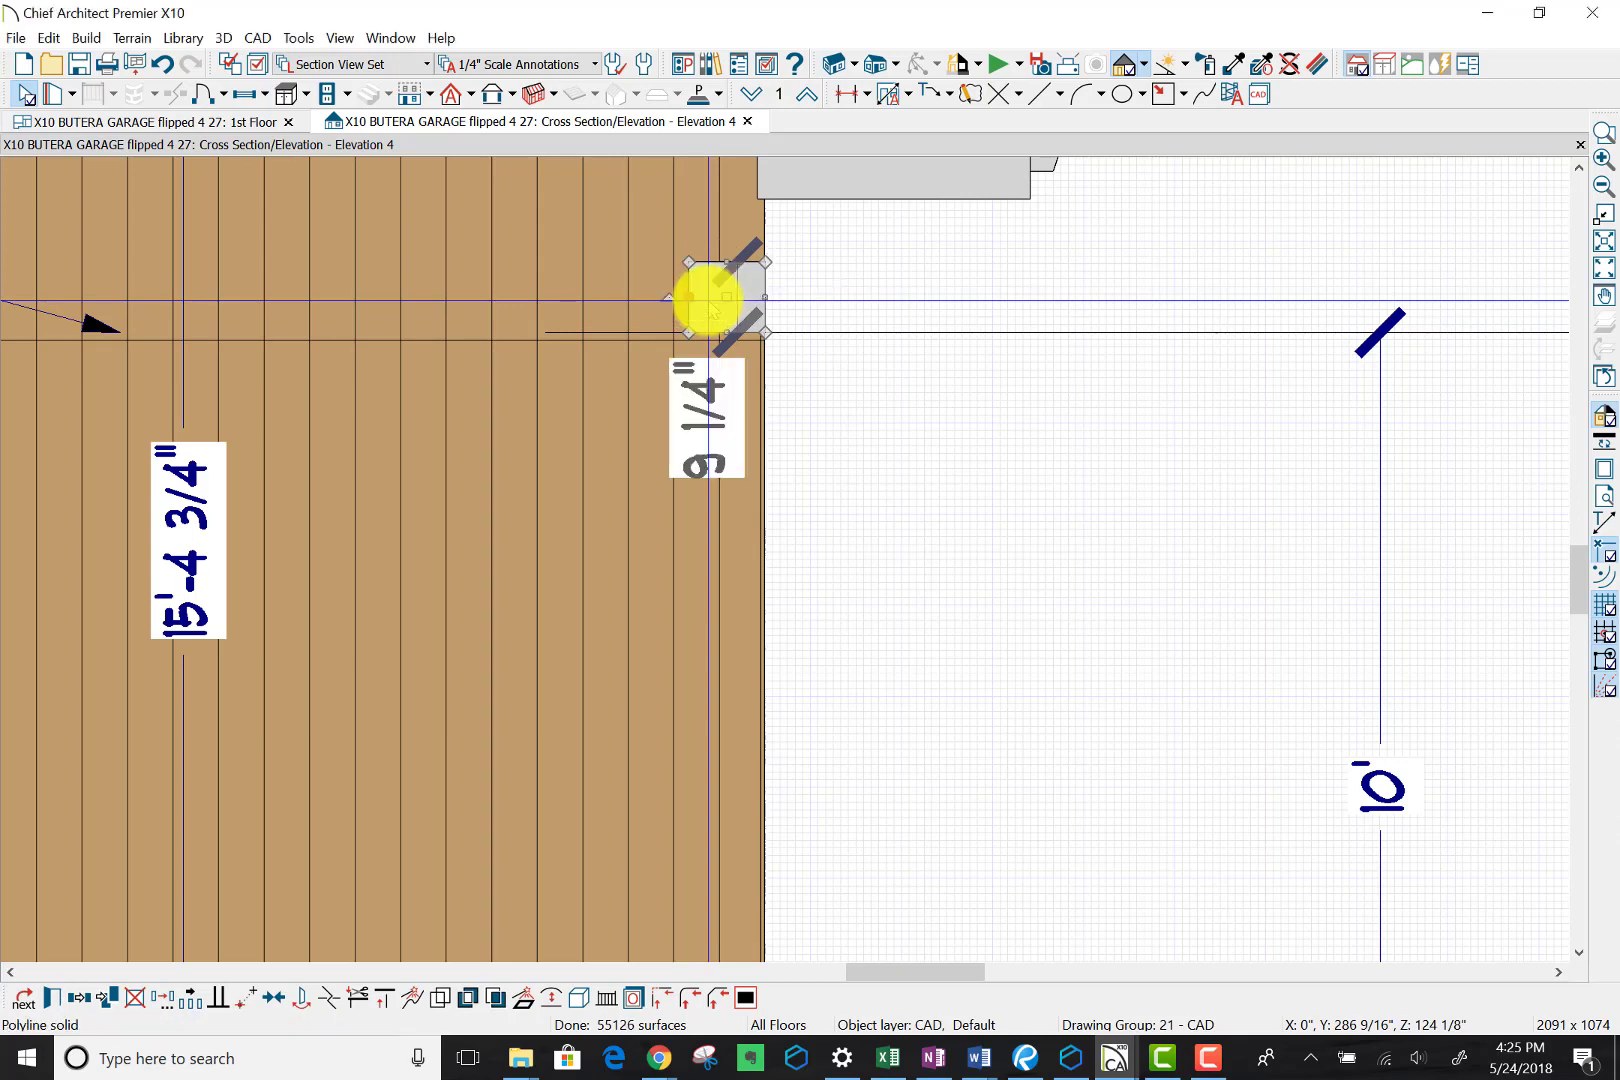
Step: Stretch the polyline solid across the whole gable wall, ending slightly past the far corner, to form a horizontal band
{"action": "scroll", "coordinate": [712, 300], "scroll_direction": "down", "scroll_amount": 1}
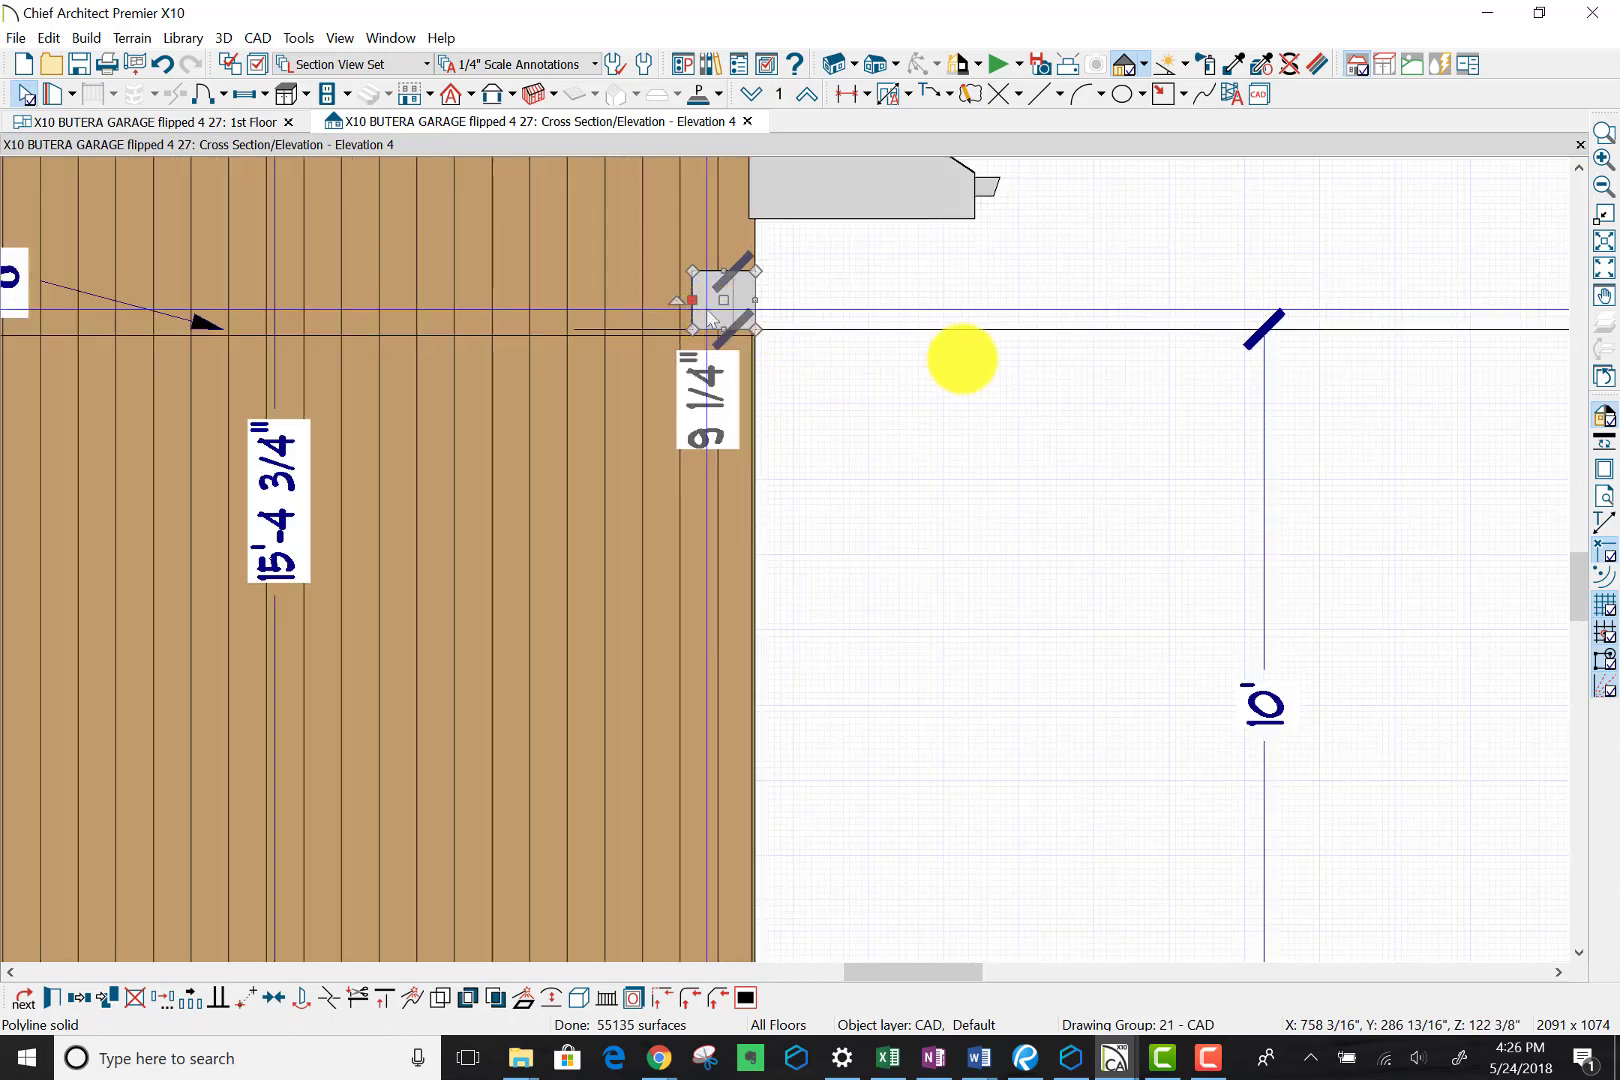
{"action": "scroll", "coordinate": [930, 370], "scroll_direction": "down", "scroll_amount": 1}
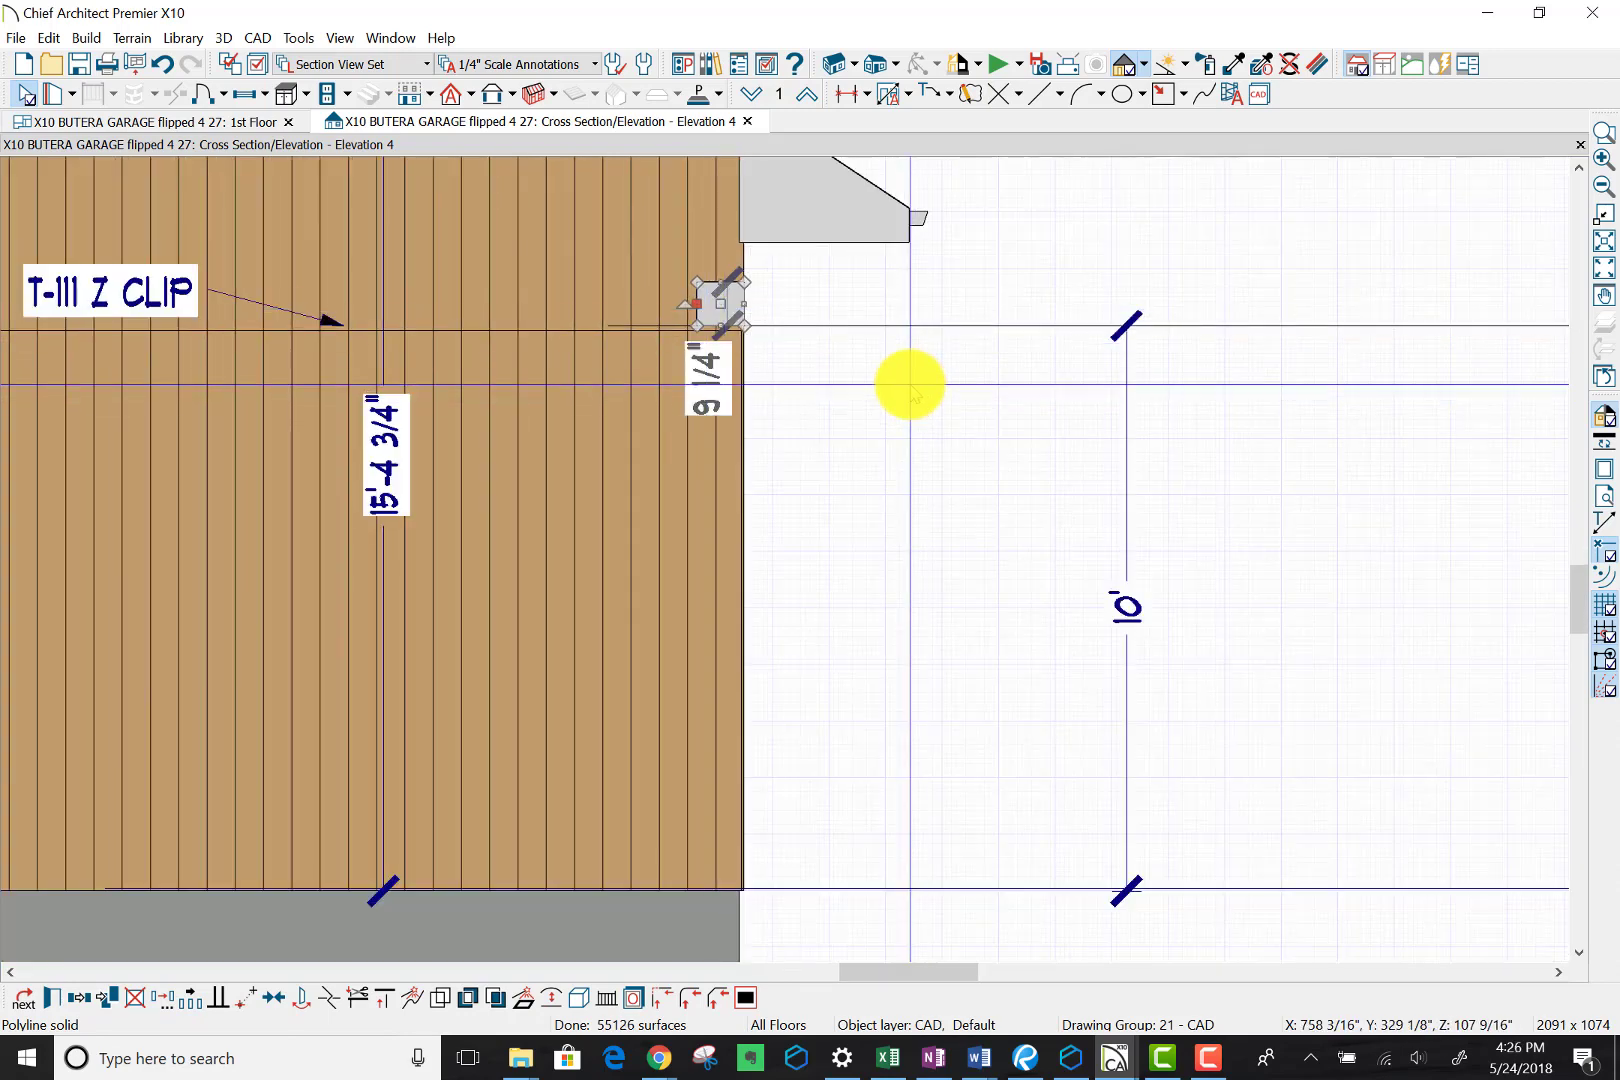
{"action": "scroll", "coordinate": [912, 390], "scroll_direction": "down", "scroll_amount": 1}
{"action": "scroll", "coordinate": [910, 385], "scroll_direction": "down", "scroll_amount": 3}
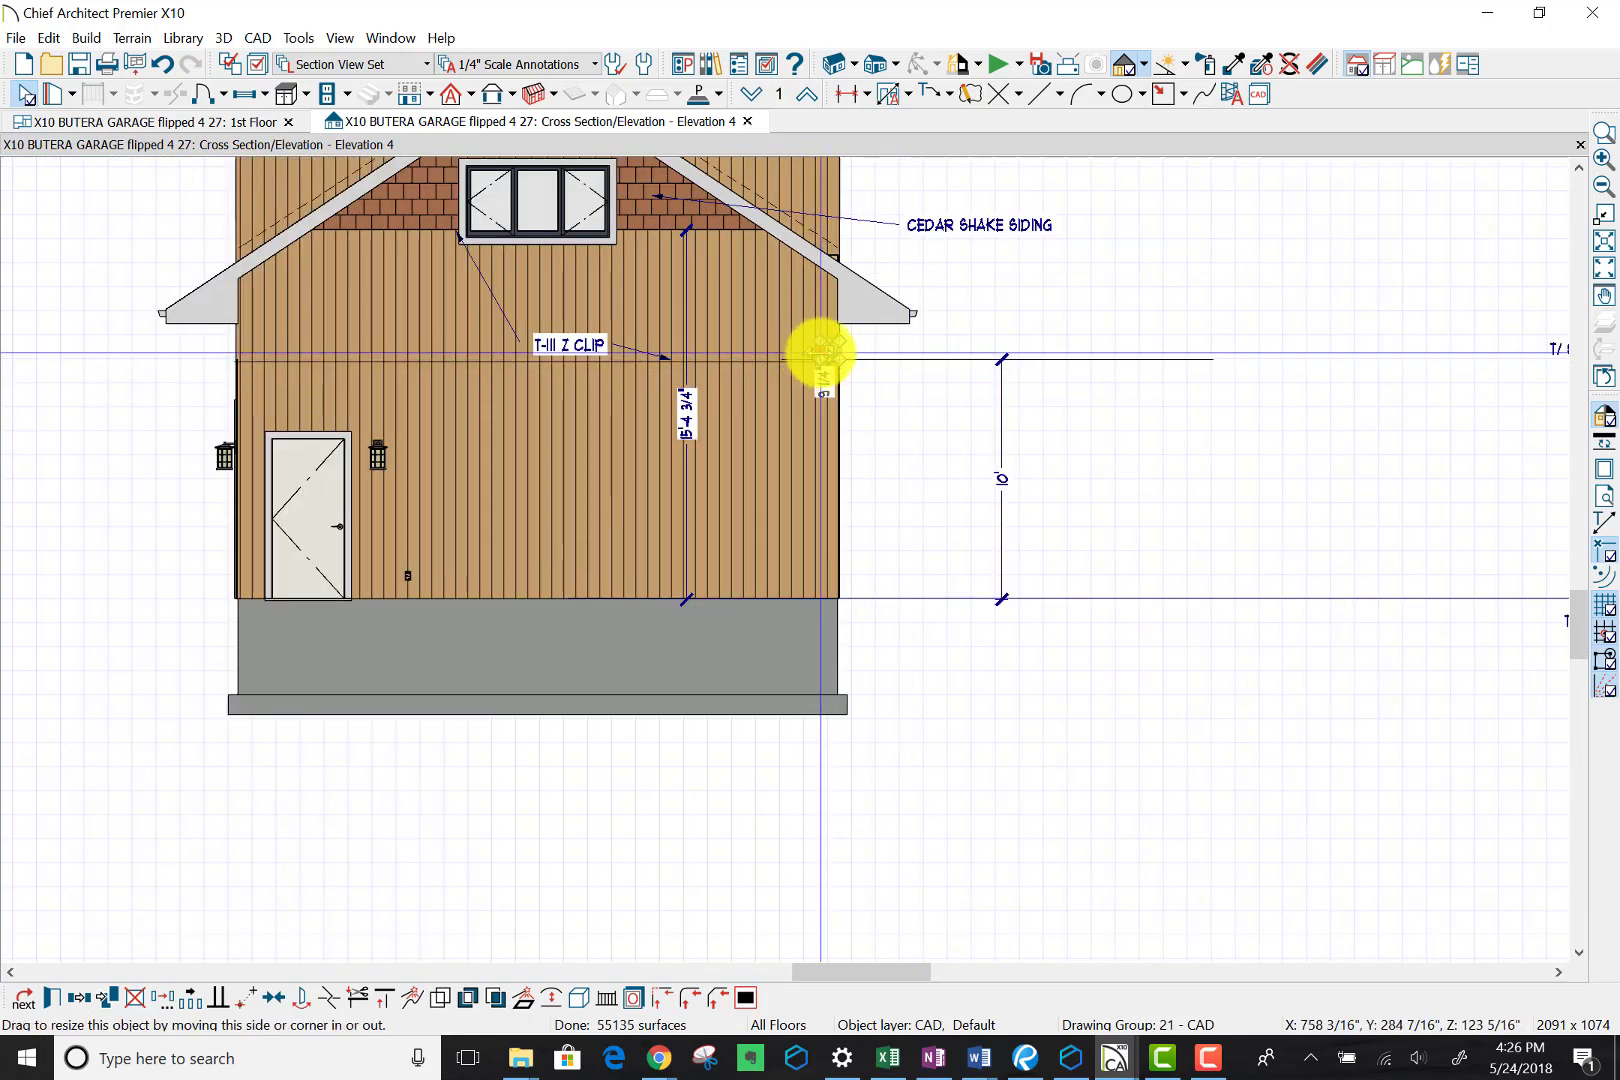
{"action": "left_click_drag", "start_coordinate": [820, 352], "coordinate": [235, 411]}
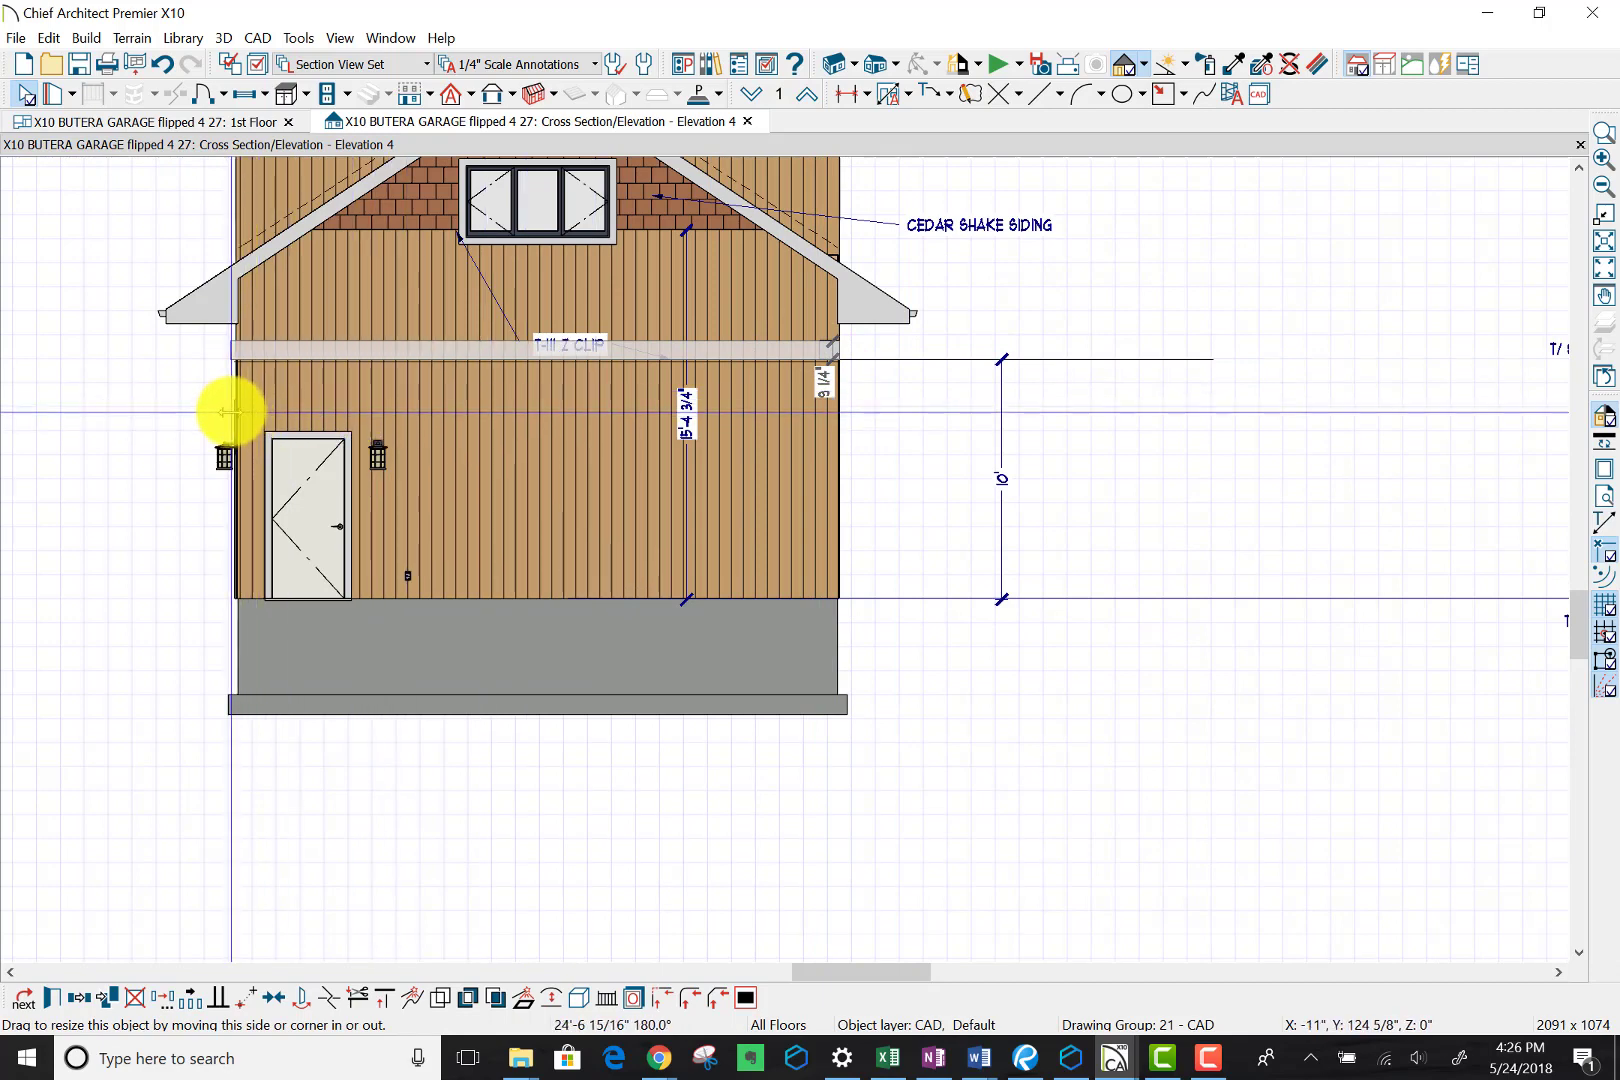
{"action": "left_click_drag", "start_coordinate": [231, 411], "coordinate": [229, 408]}
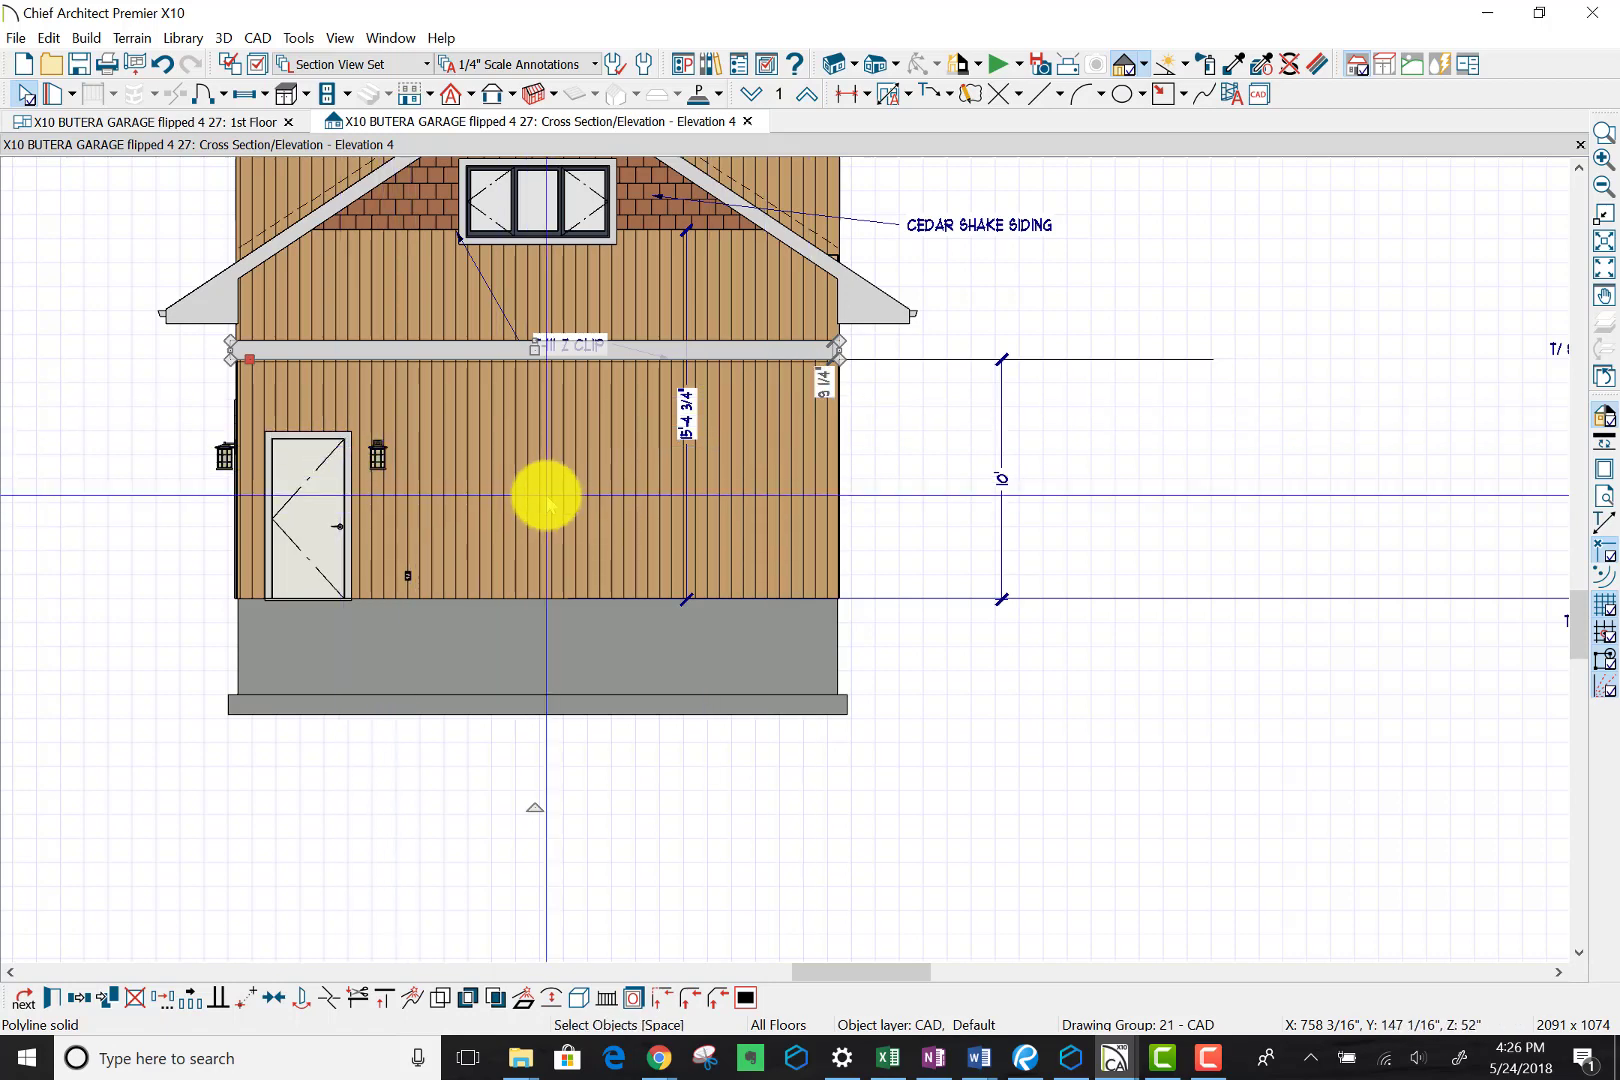
Step: Pick up the Shake - Natural material from the gable peak and apply it to the vertical siding above the band
{"action": "left_click", "coordinate": [411, 300]}
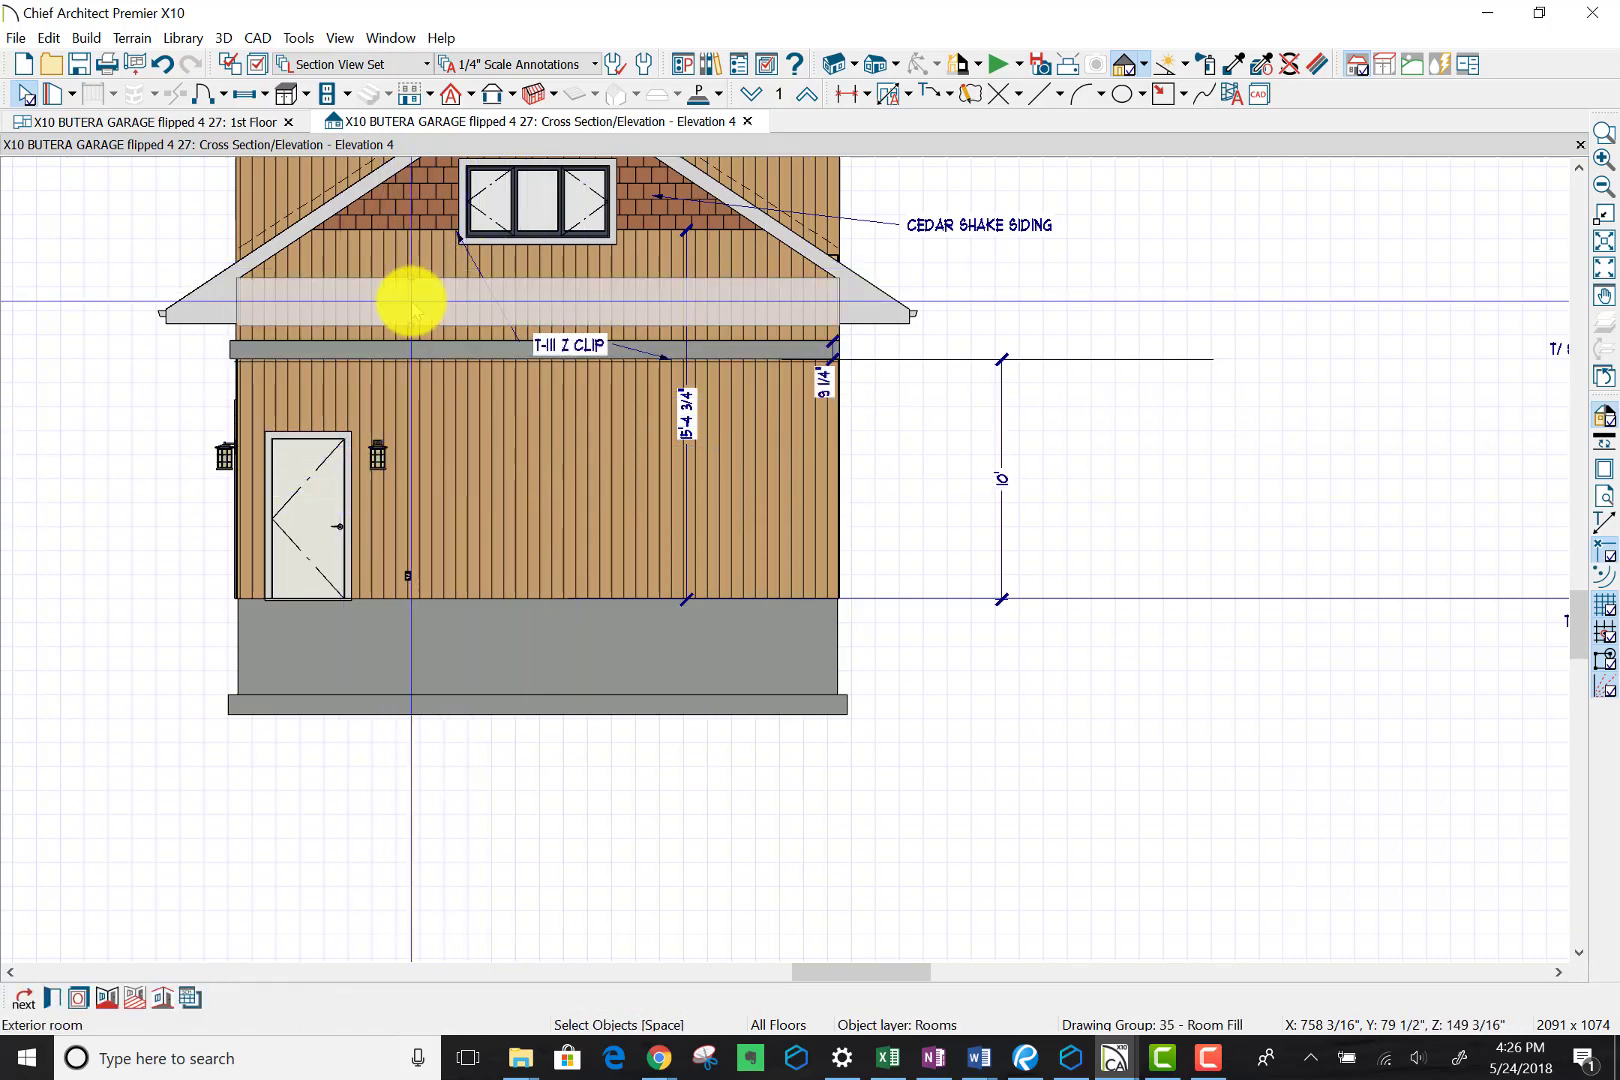
{"action": "left_click", "coordinate": [668, 204]}
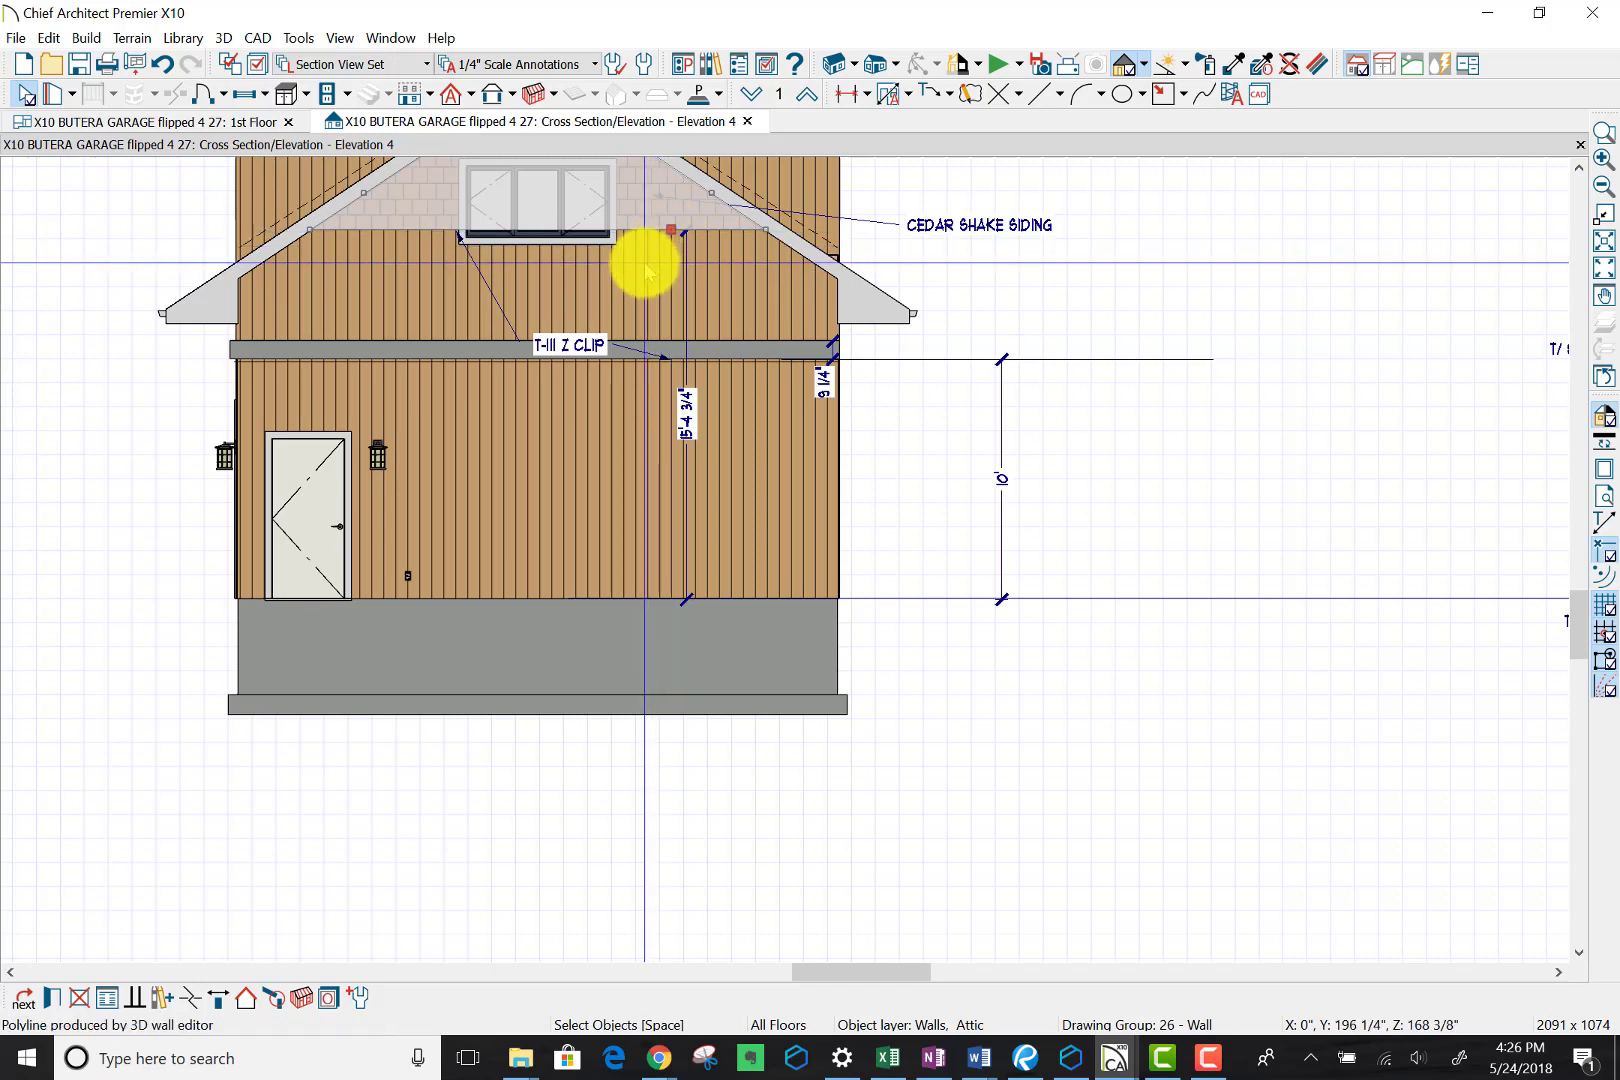
{"action": "left_click", "coordinate": [638, 298]}
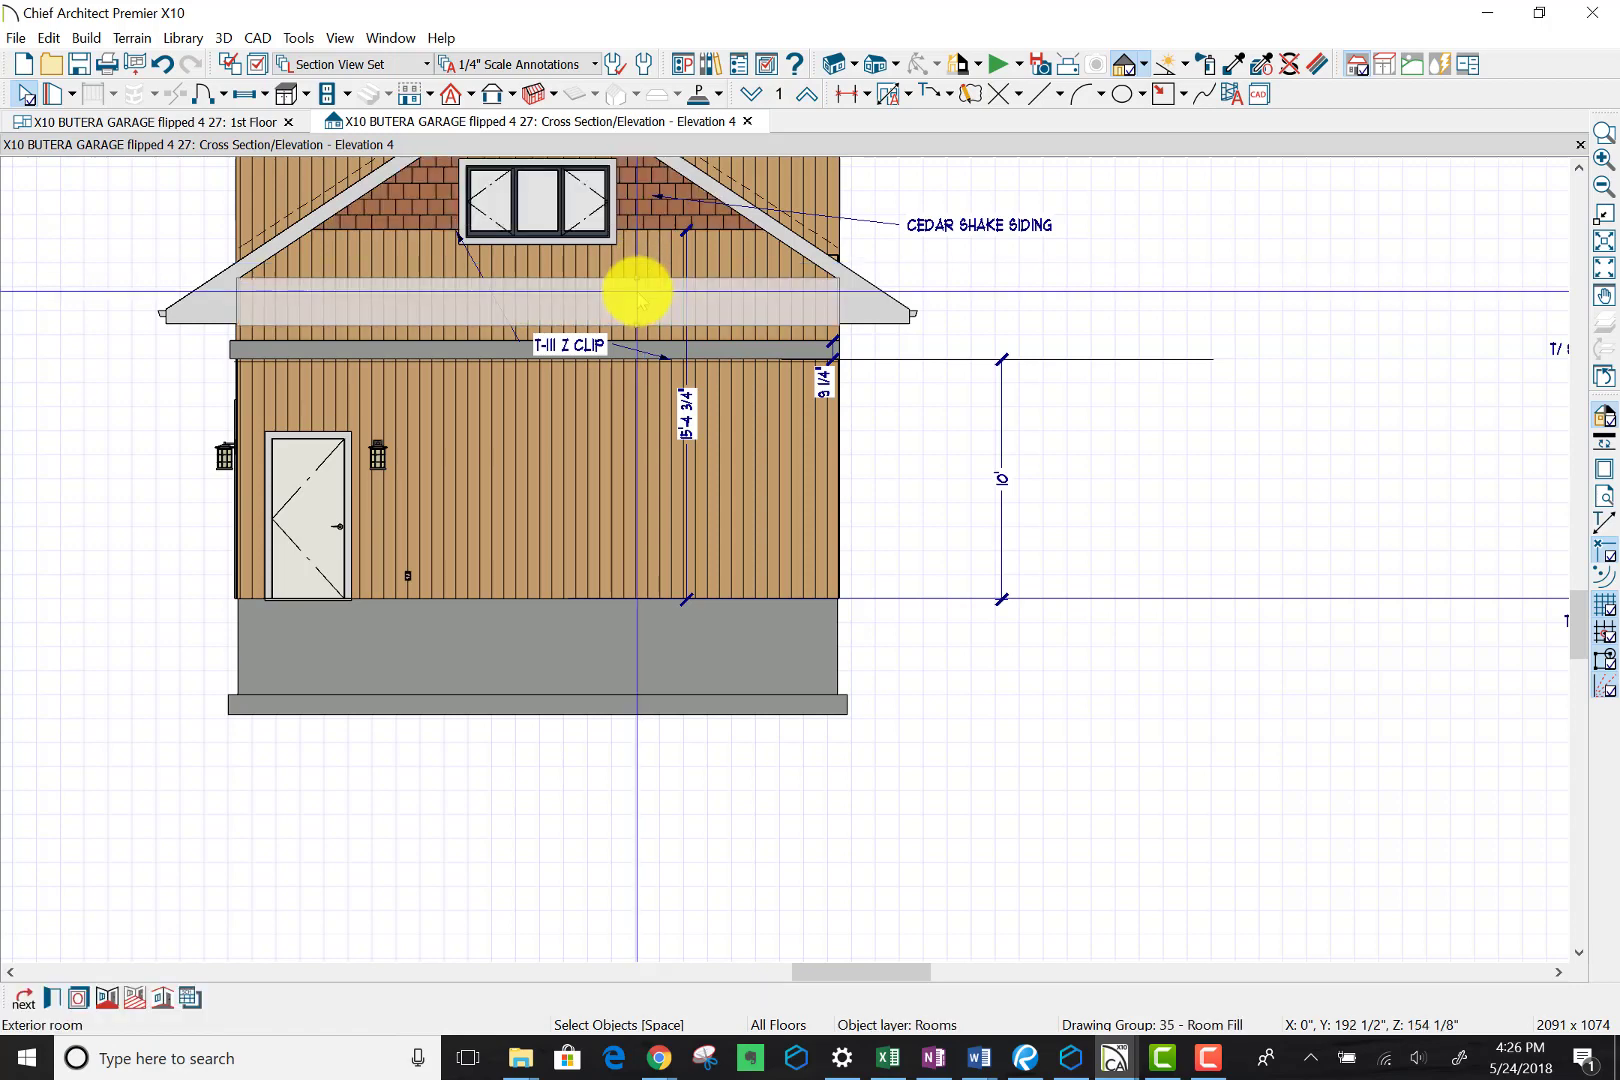
{"action": "left_click", "coordinate": [1236, 64]}
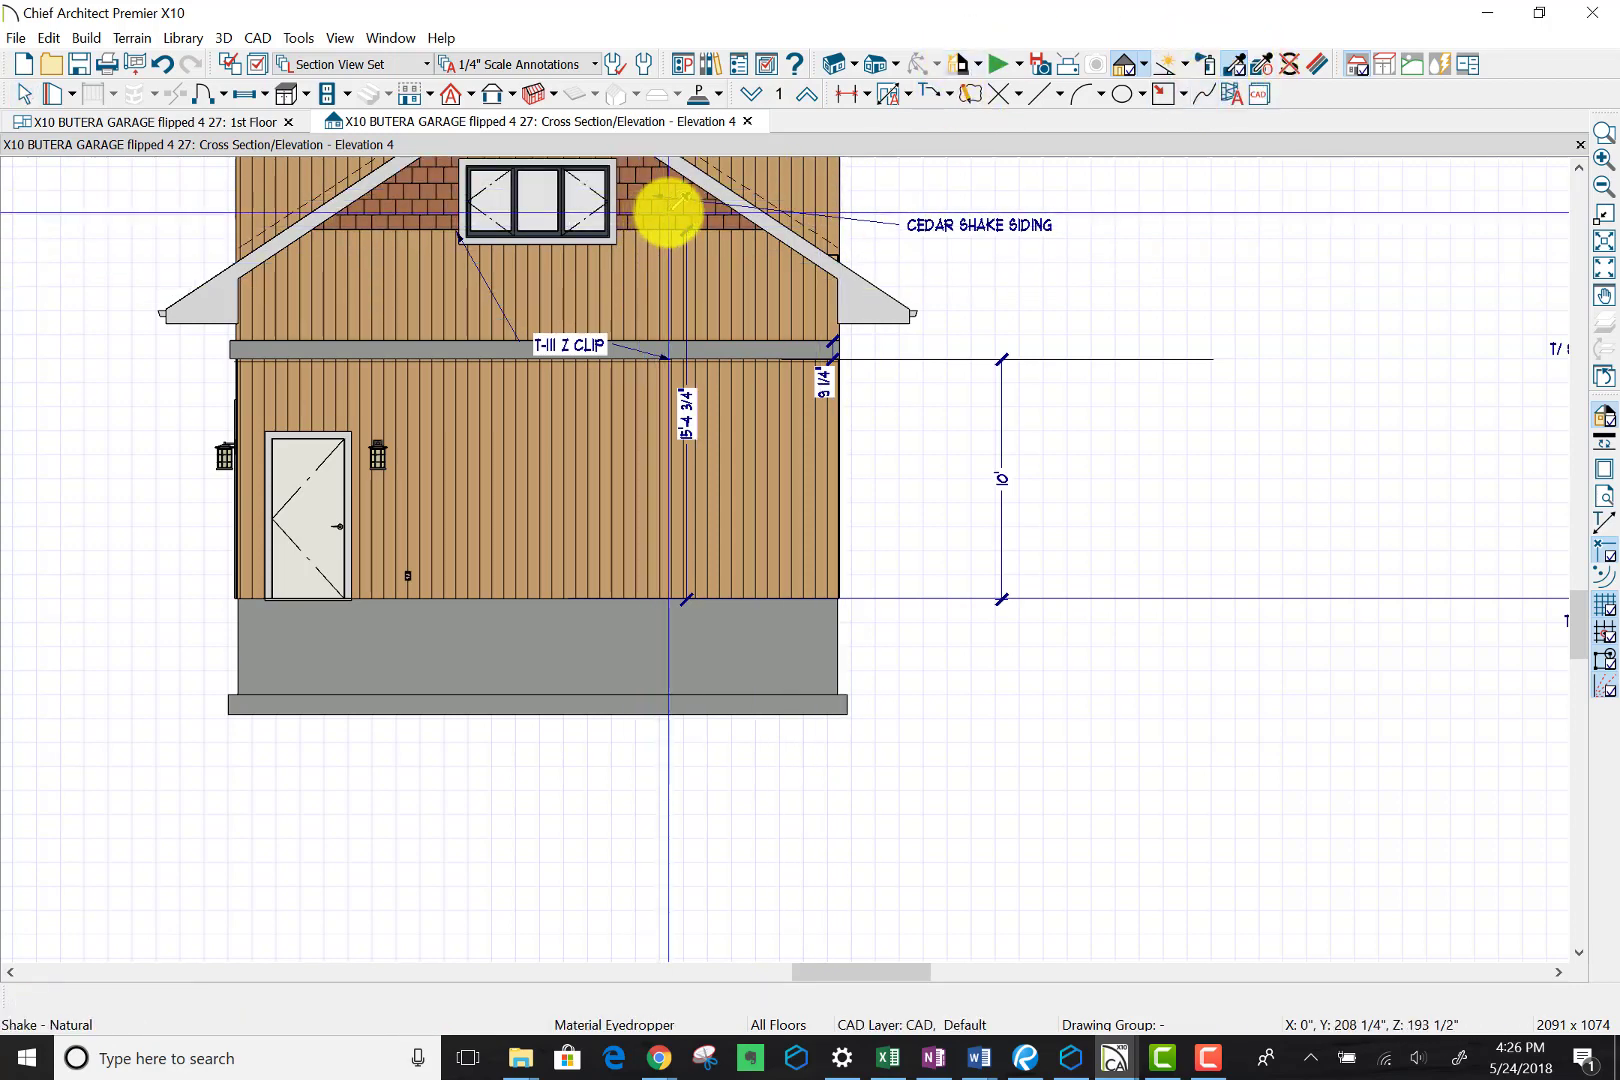
{"action": "left_click", "coordinate": [668, 210]}
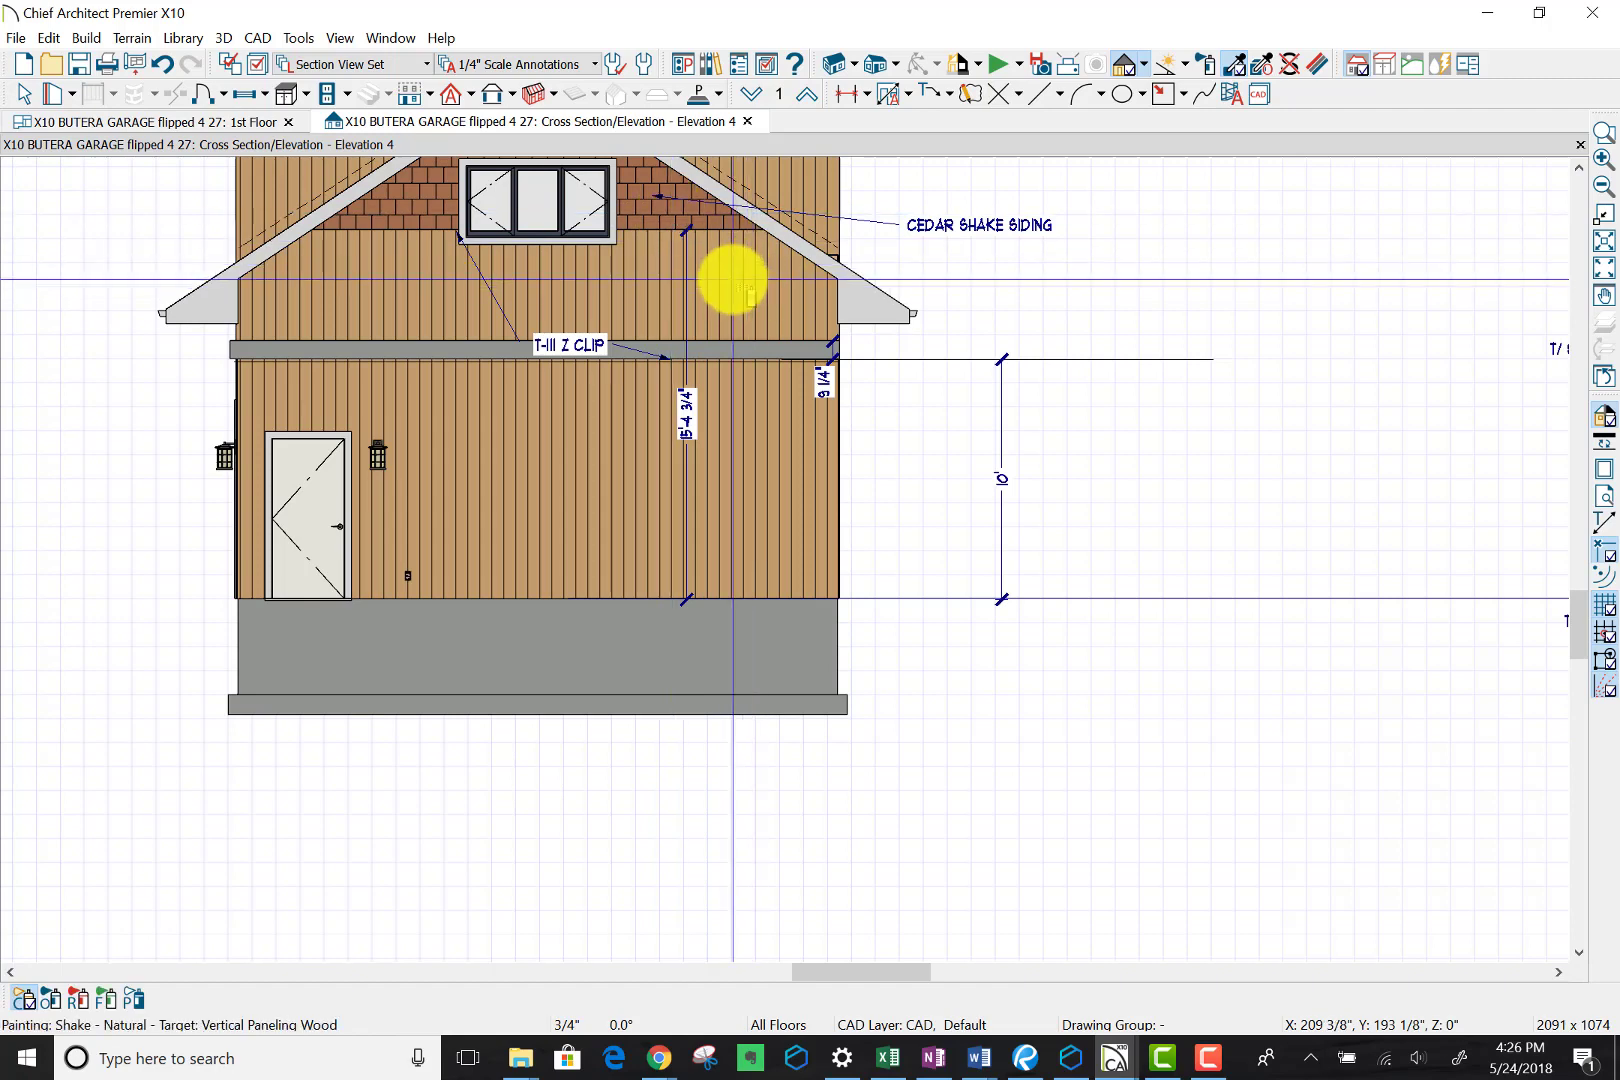
{"action": "left_click", "coordinate": [749, 292]}
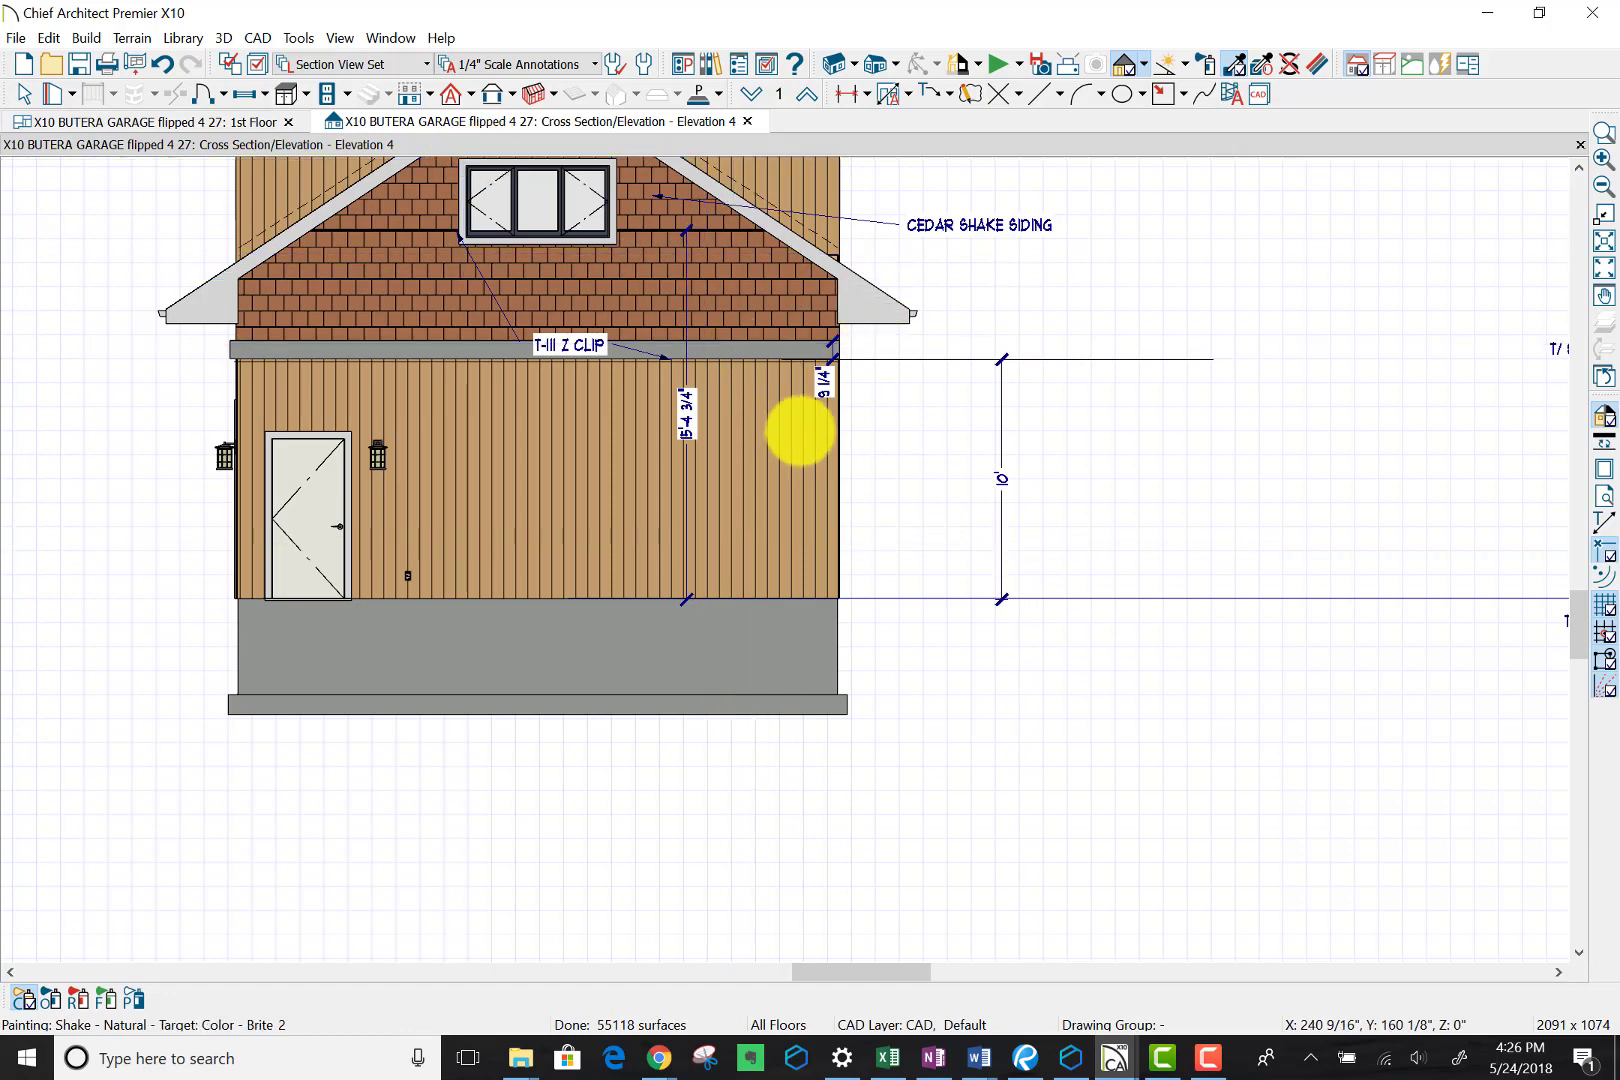
Step: Delete the 15'-4 3/4" dimension on the gable wall and the band's 9 1/4" height dimension
{"action": "scroll", "coordinate": [797, 400], "scroll_direction": "down", "scroll_amount": 2}
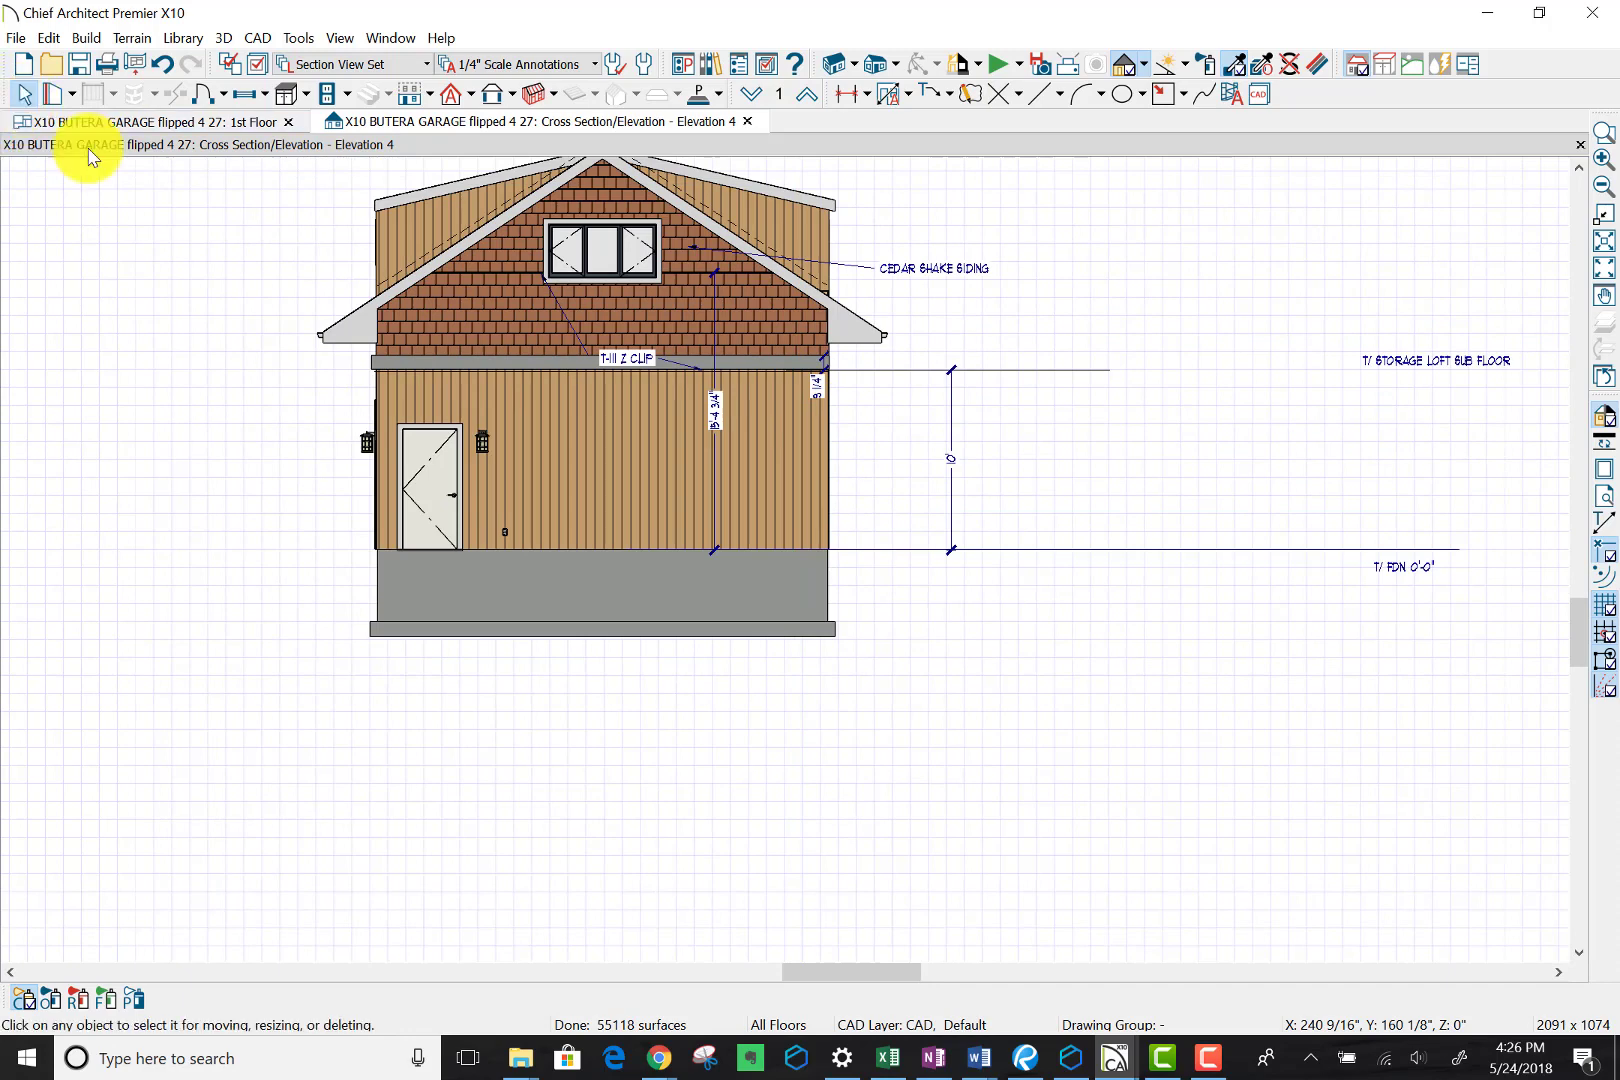
{"action": "left_click", "coordinate": [716, 422]}
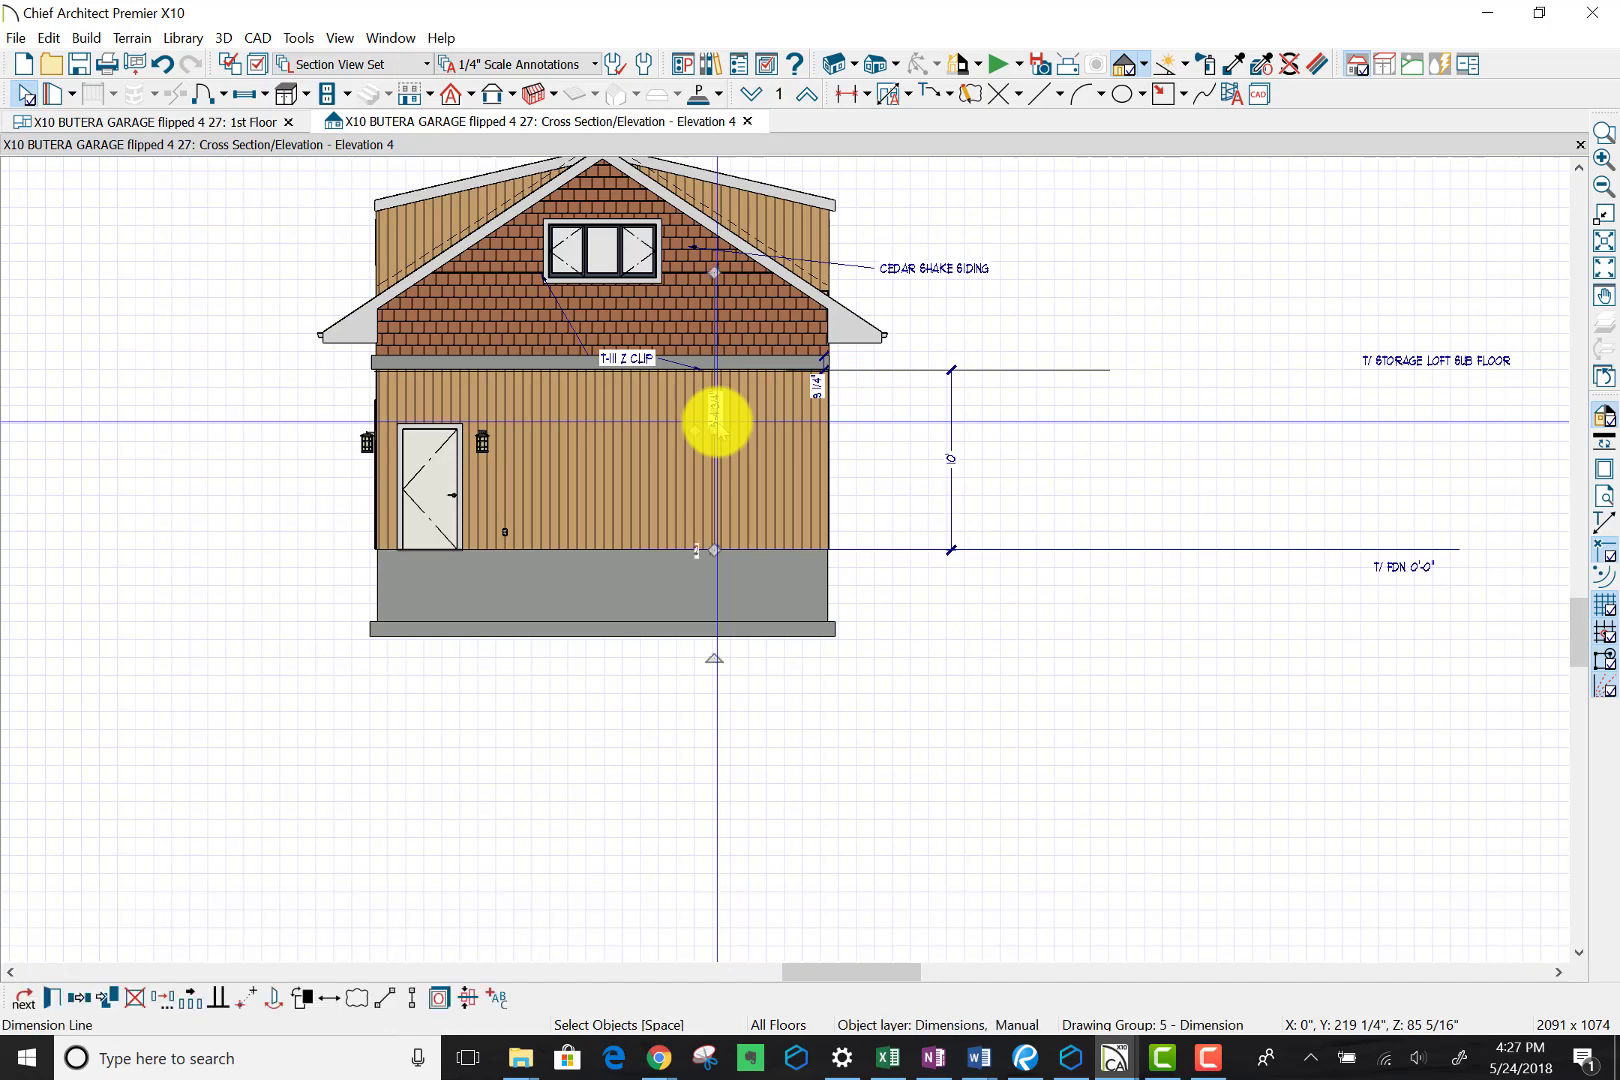
{"action": "key", "text": "Delete"}
{"action": "left_click", "coordinate": [699, 272]}
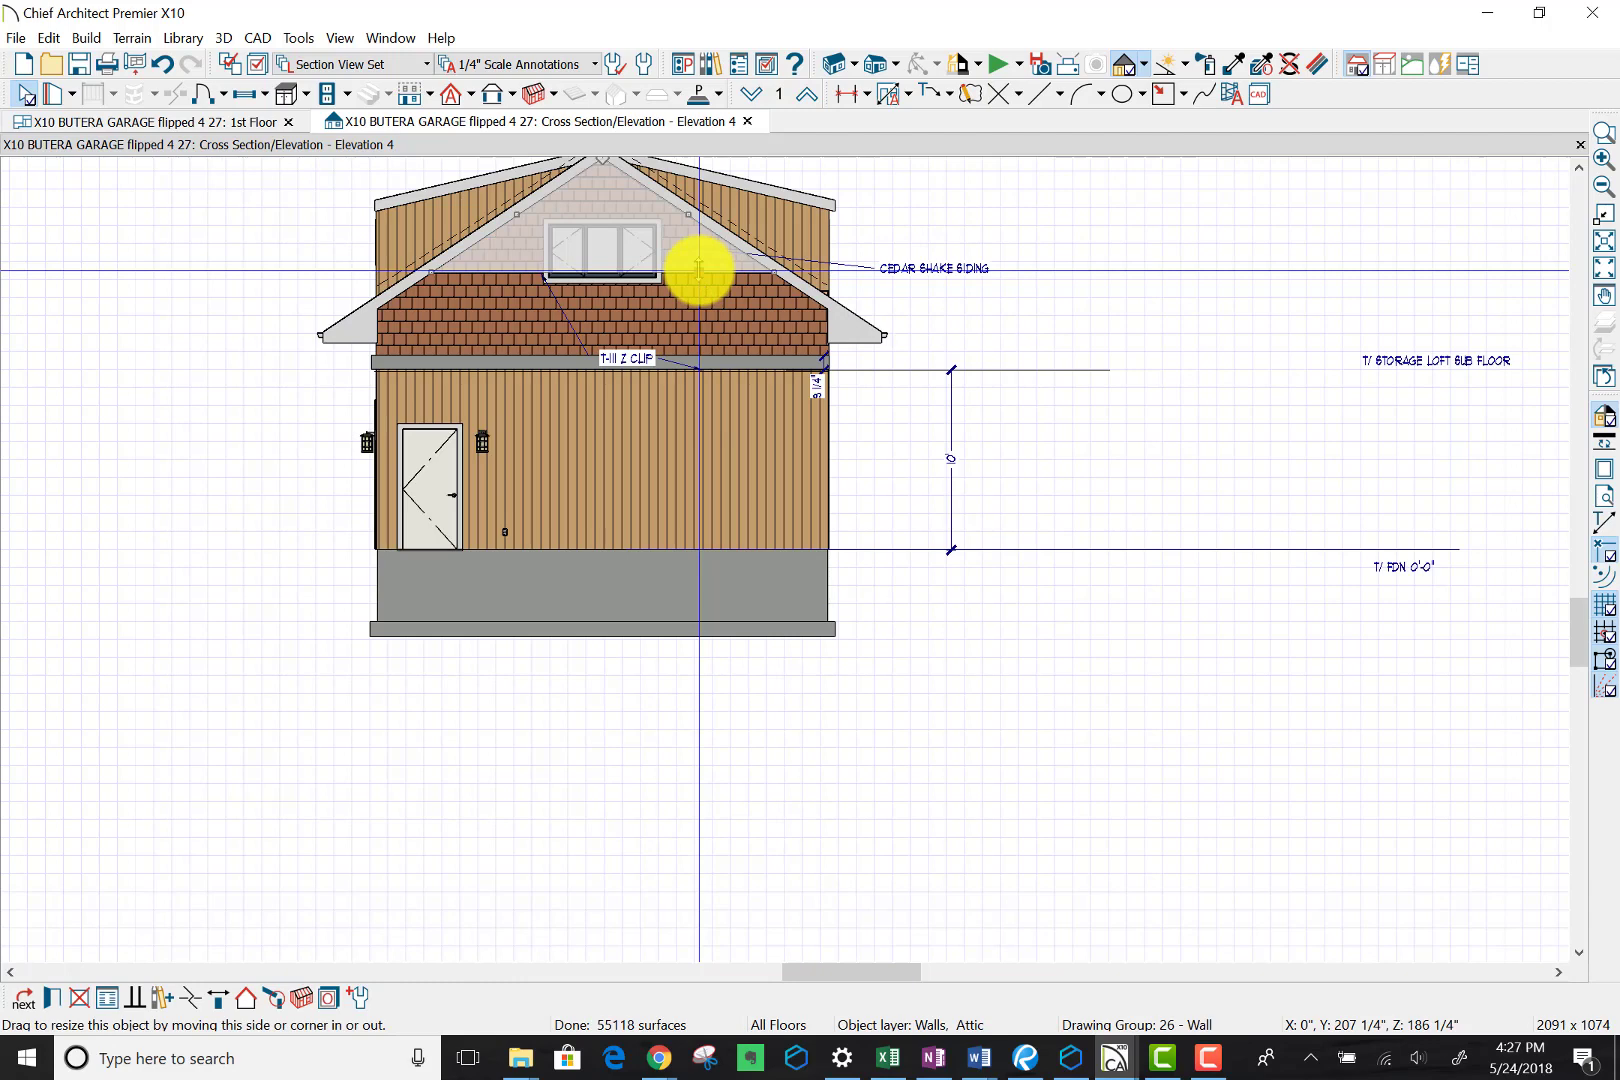
{"action": "key", "text": "Escape"}
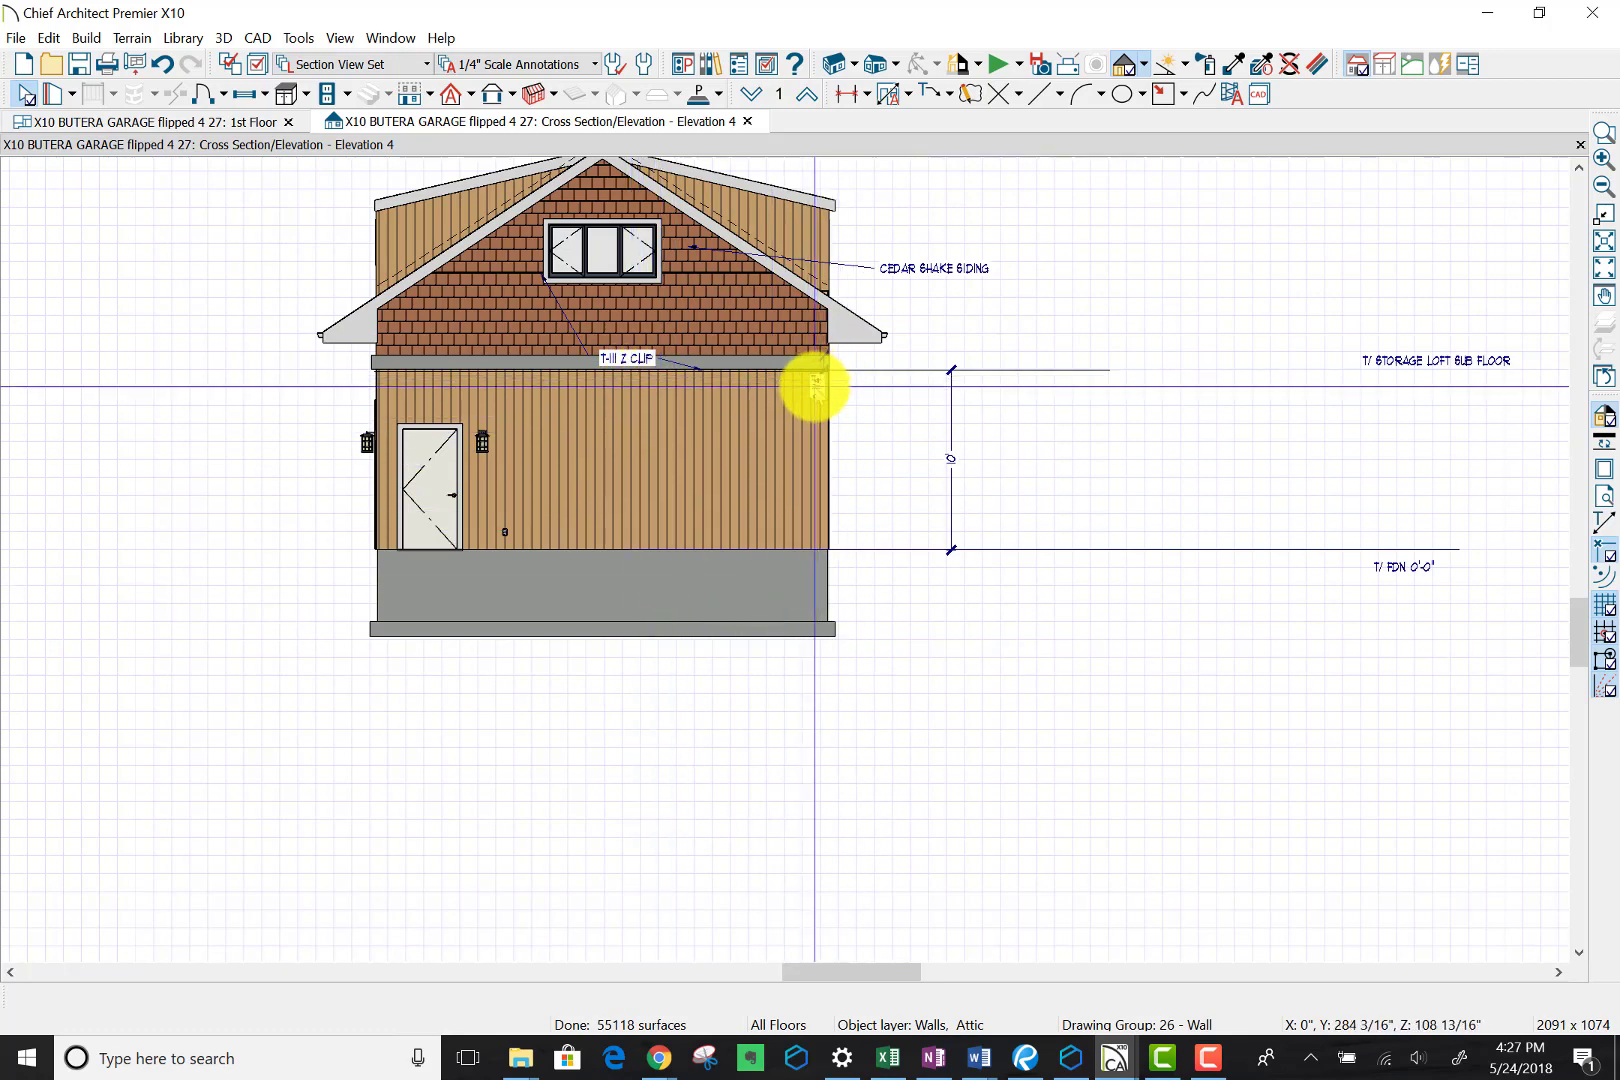
{"action": "left_click", "coordinate": [815, 385]}
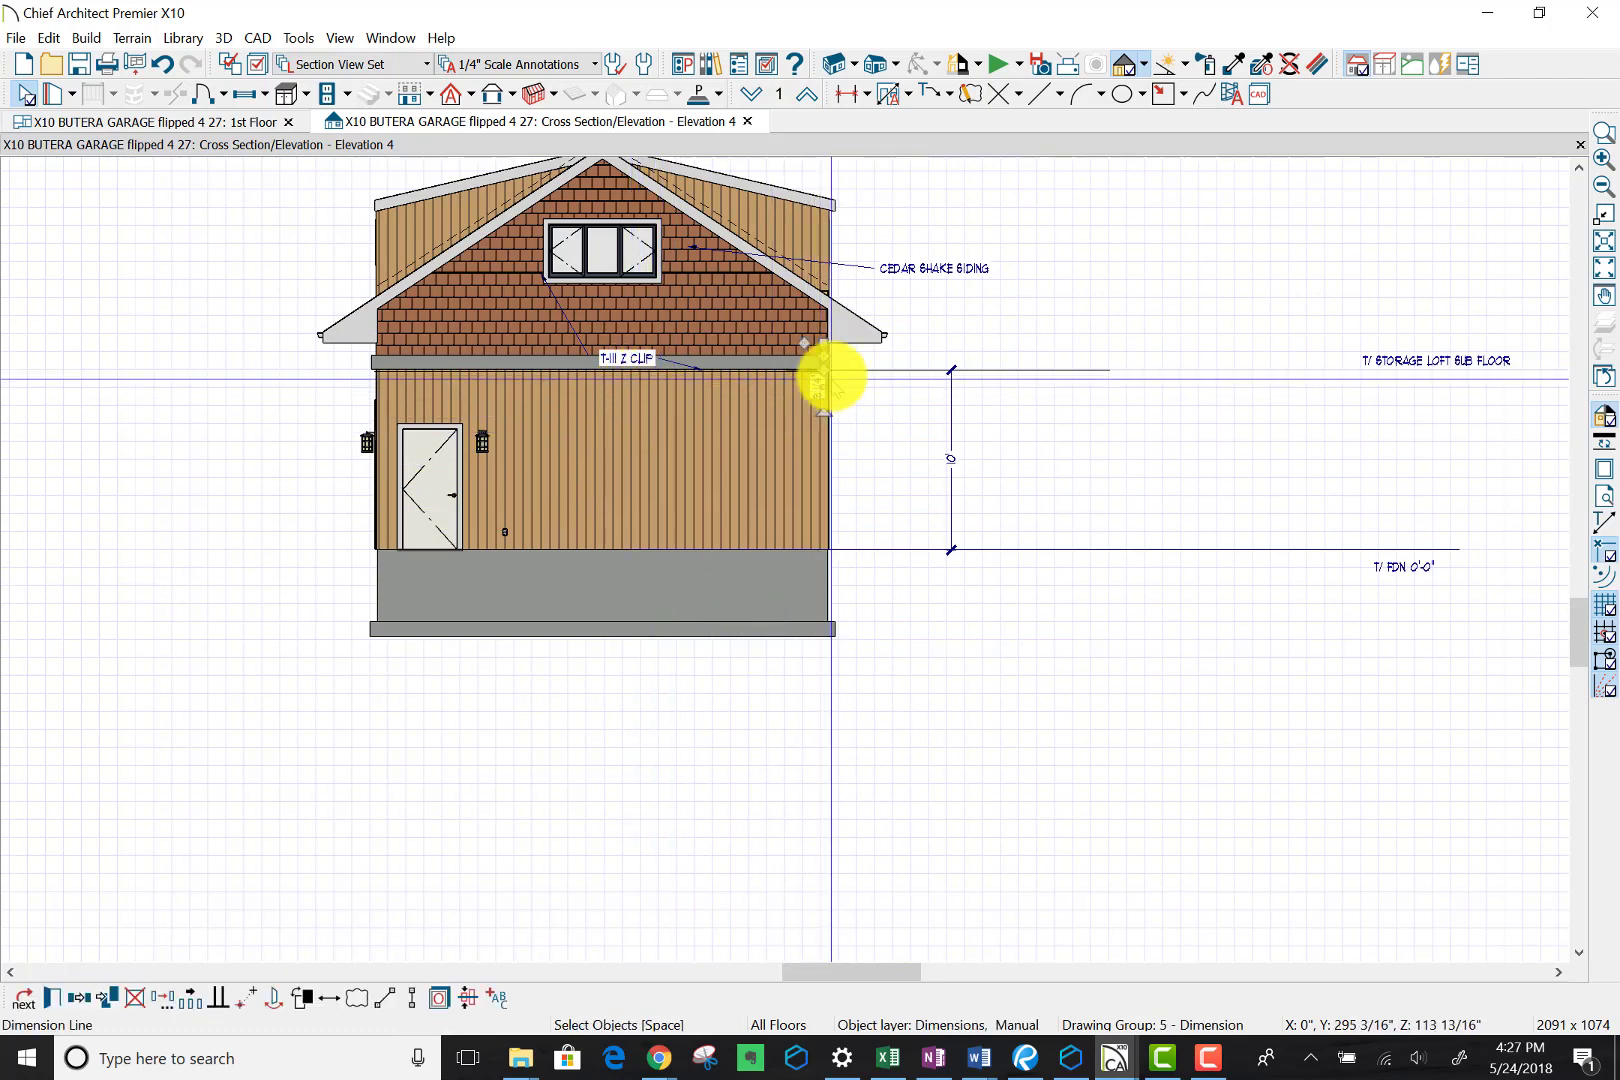
{"action": "scroll", "coordinate": [820, 382], "scroll_direction": "up", "scroll_amount": 1}
{"action": "scroll", "coordinate": [830, 377], "scroll_direction": "up", "scroll_amount": 5}
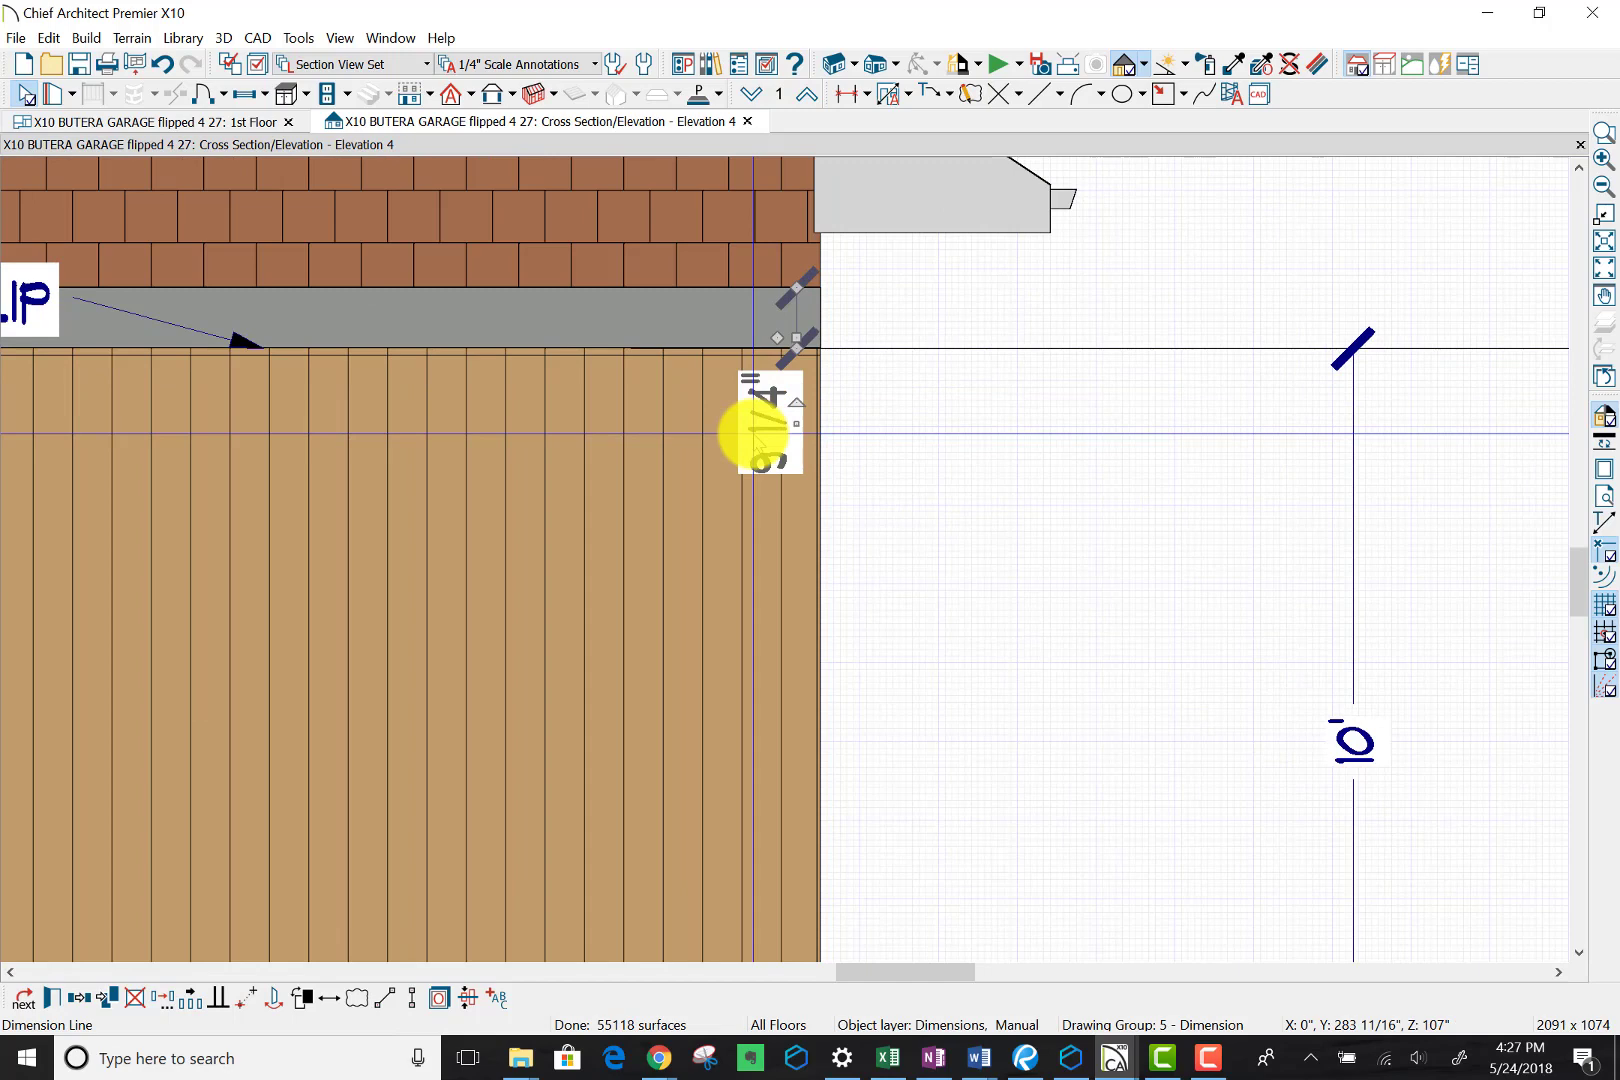
{"action": "key", "text": "Escape"}
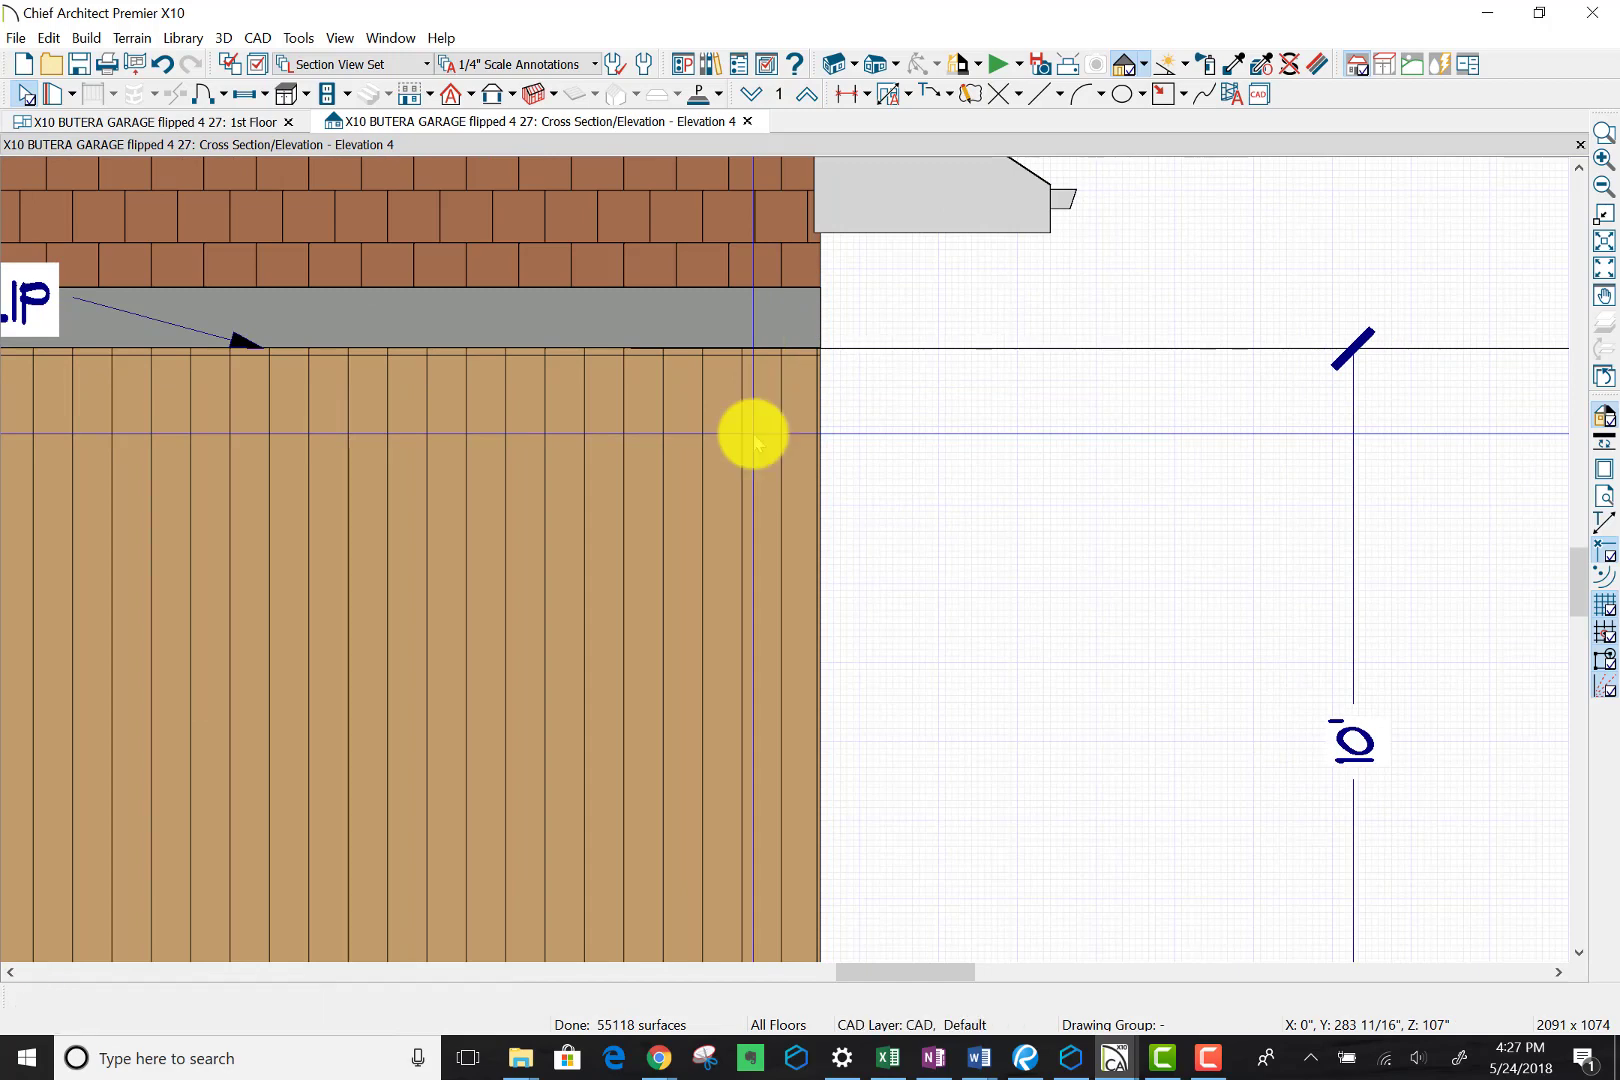
{"action": "scroll", "coordinate": [775, 422], "scroll_direction": "down", "scroll_amount": 2}
{"action": "scroll", "coordinate": [778, 422], "scroll_direction": "down", "scroll_amount": 1}
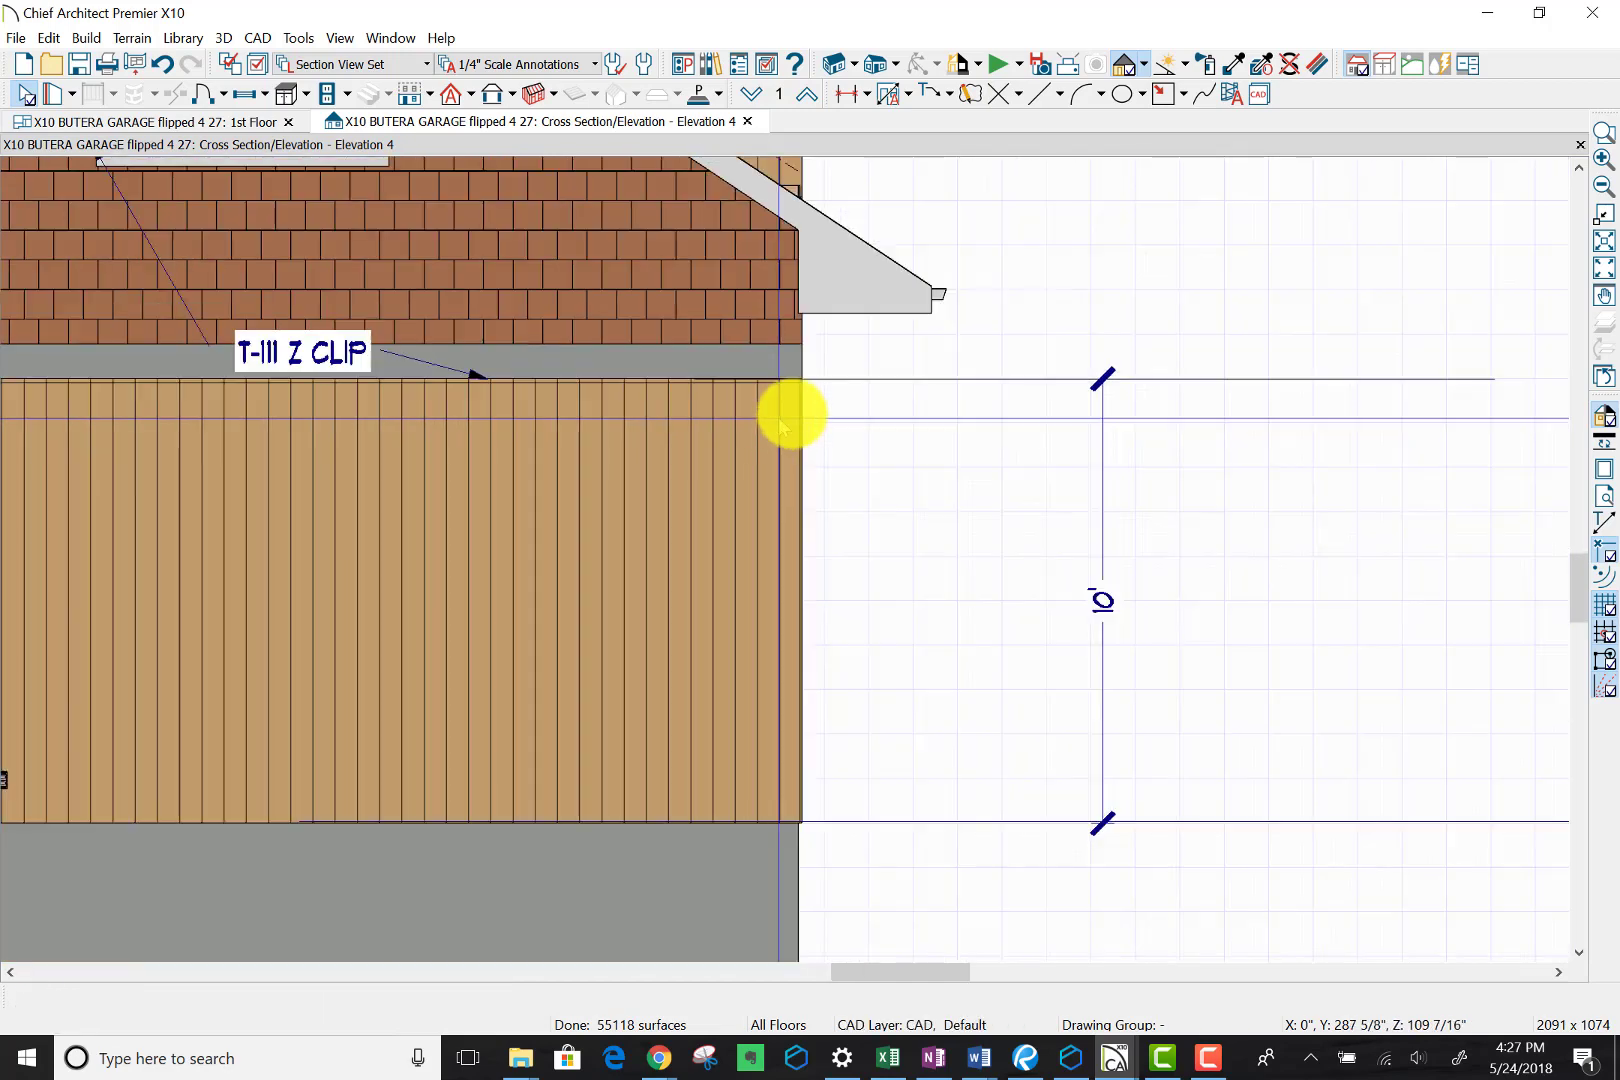
{"action": "scroll", "coordinate": [633, 420], "scroll_direction": "up", "scroll_amount": 1}
{"action": "left_click", "coordinate": [633, 418]}
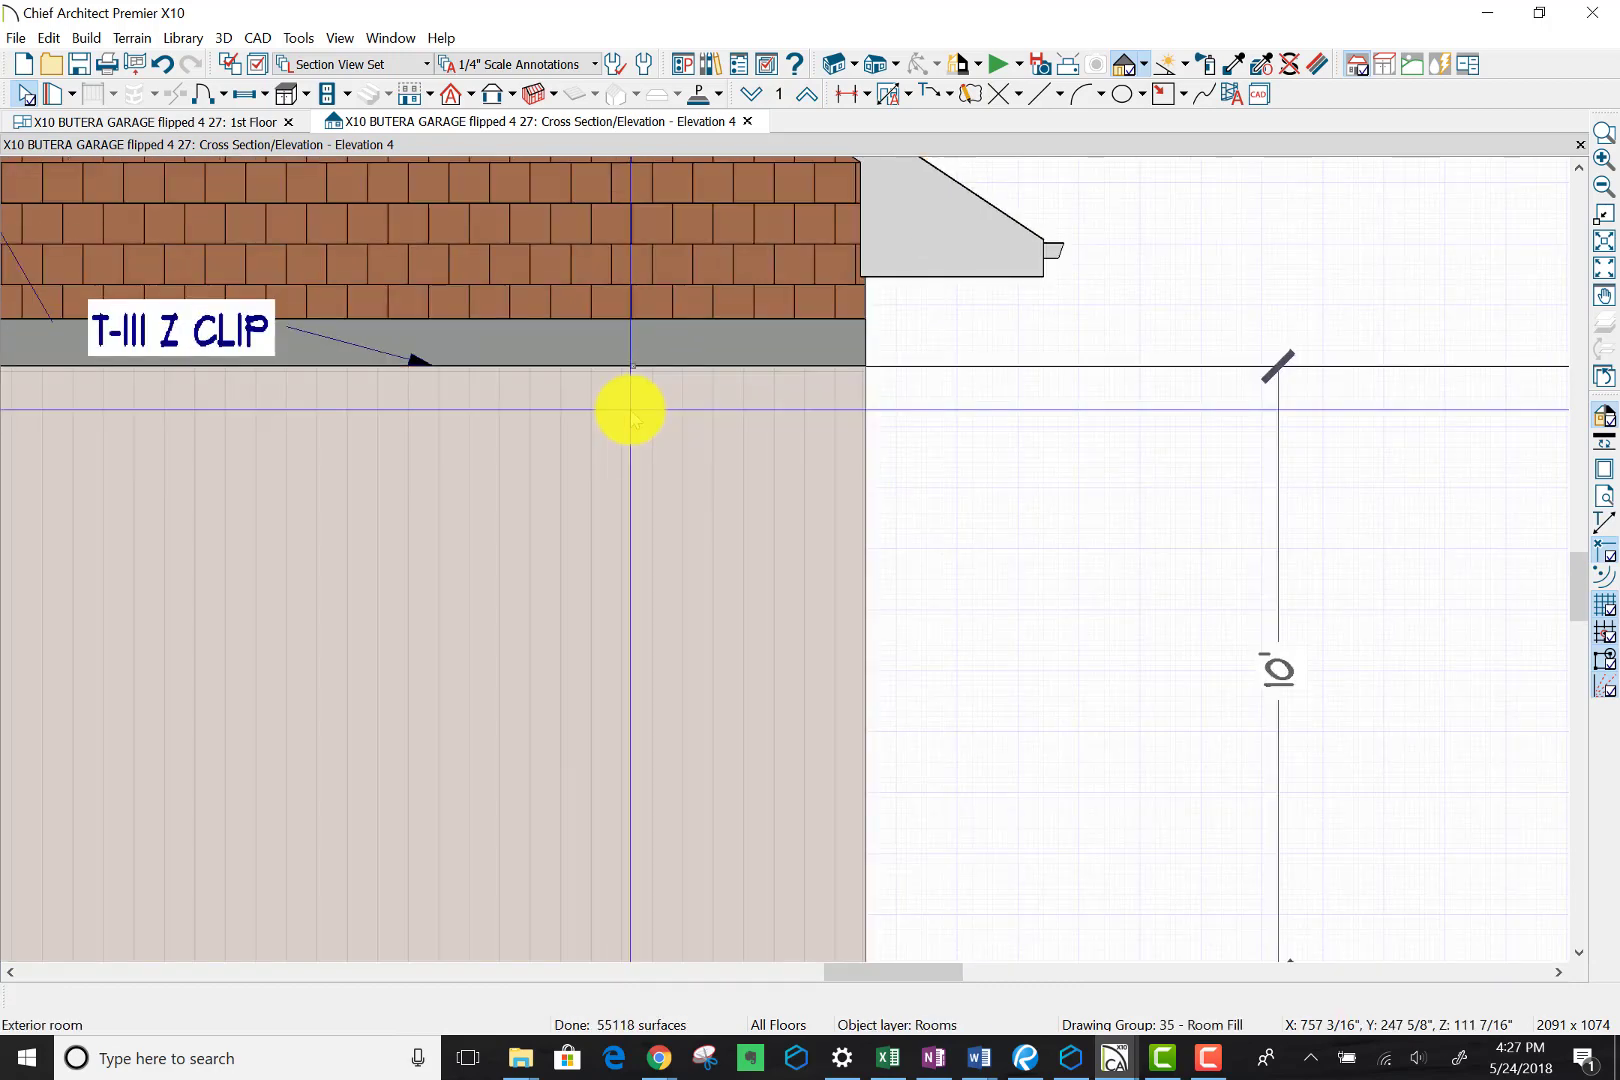
{"action": "scroll", "coordinate": [630, 410], "scroll_direction": "up", "scroll_amount": 1}
{"action": "double_click", "coordinate": [630, 410]}
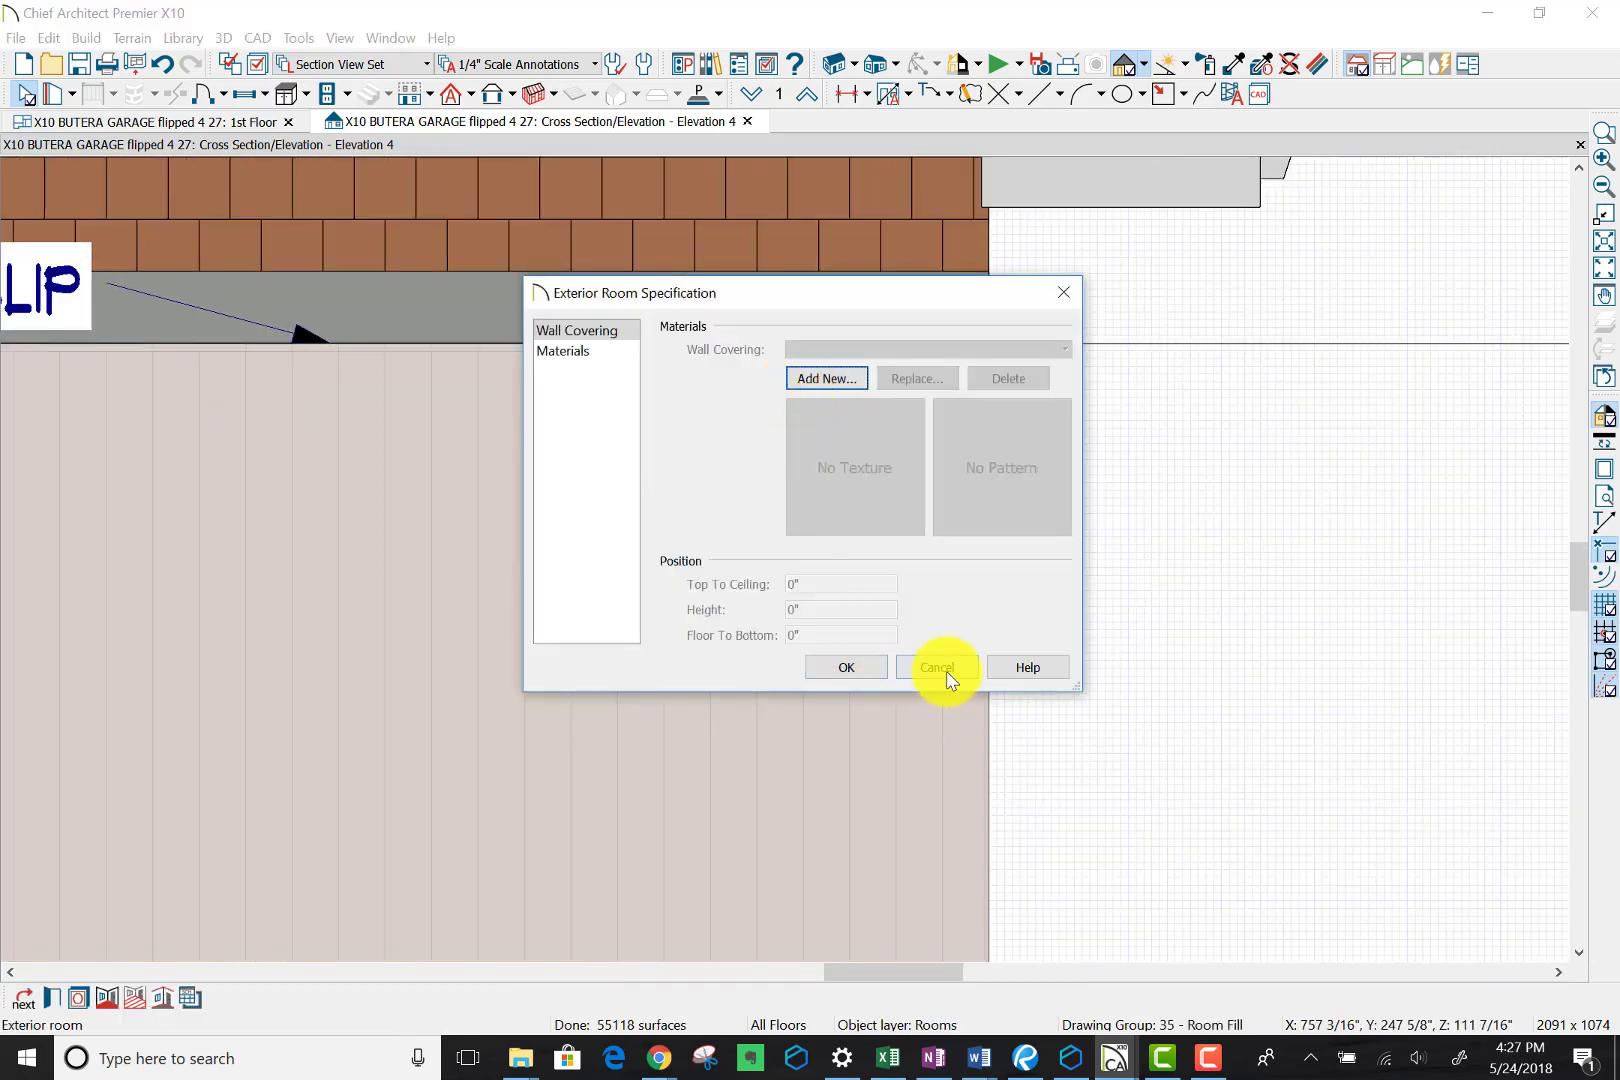
{"action": "left_click", "coordinate": [940, 668]}
{"action": "key", "text": "Escape"}
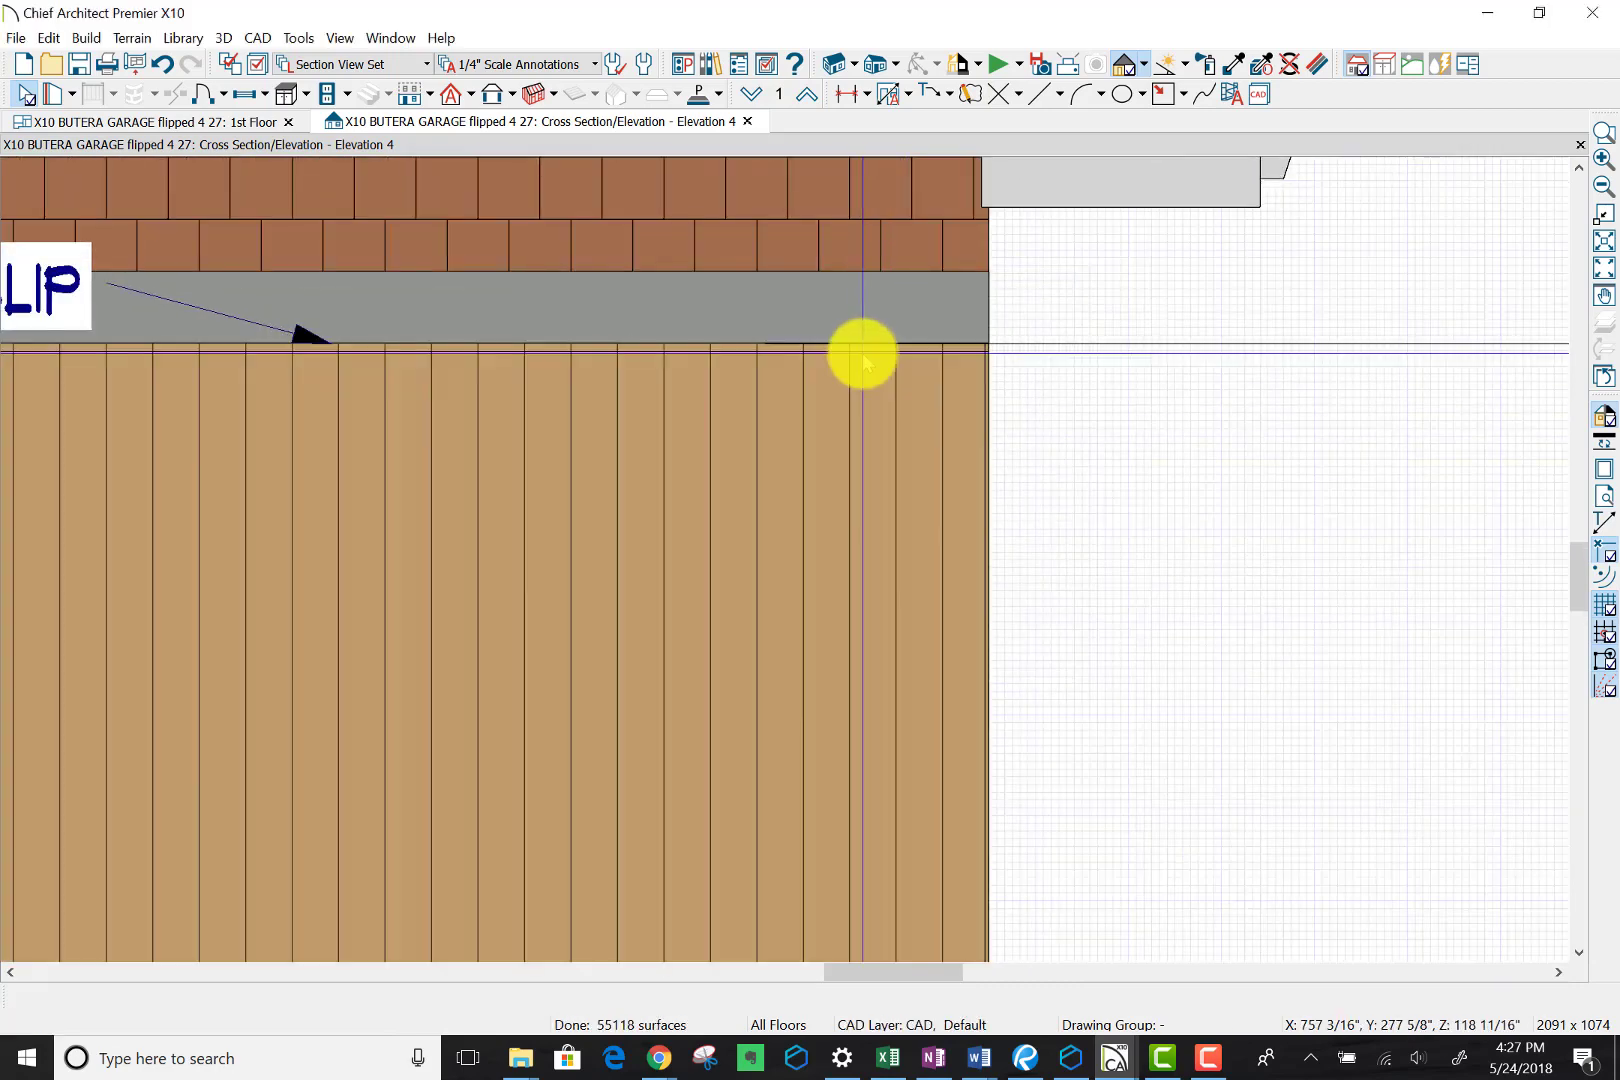
{"action": "left_click", "coordinate": [864, 362]}
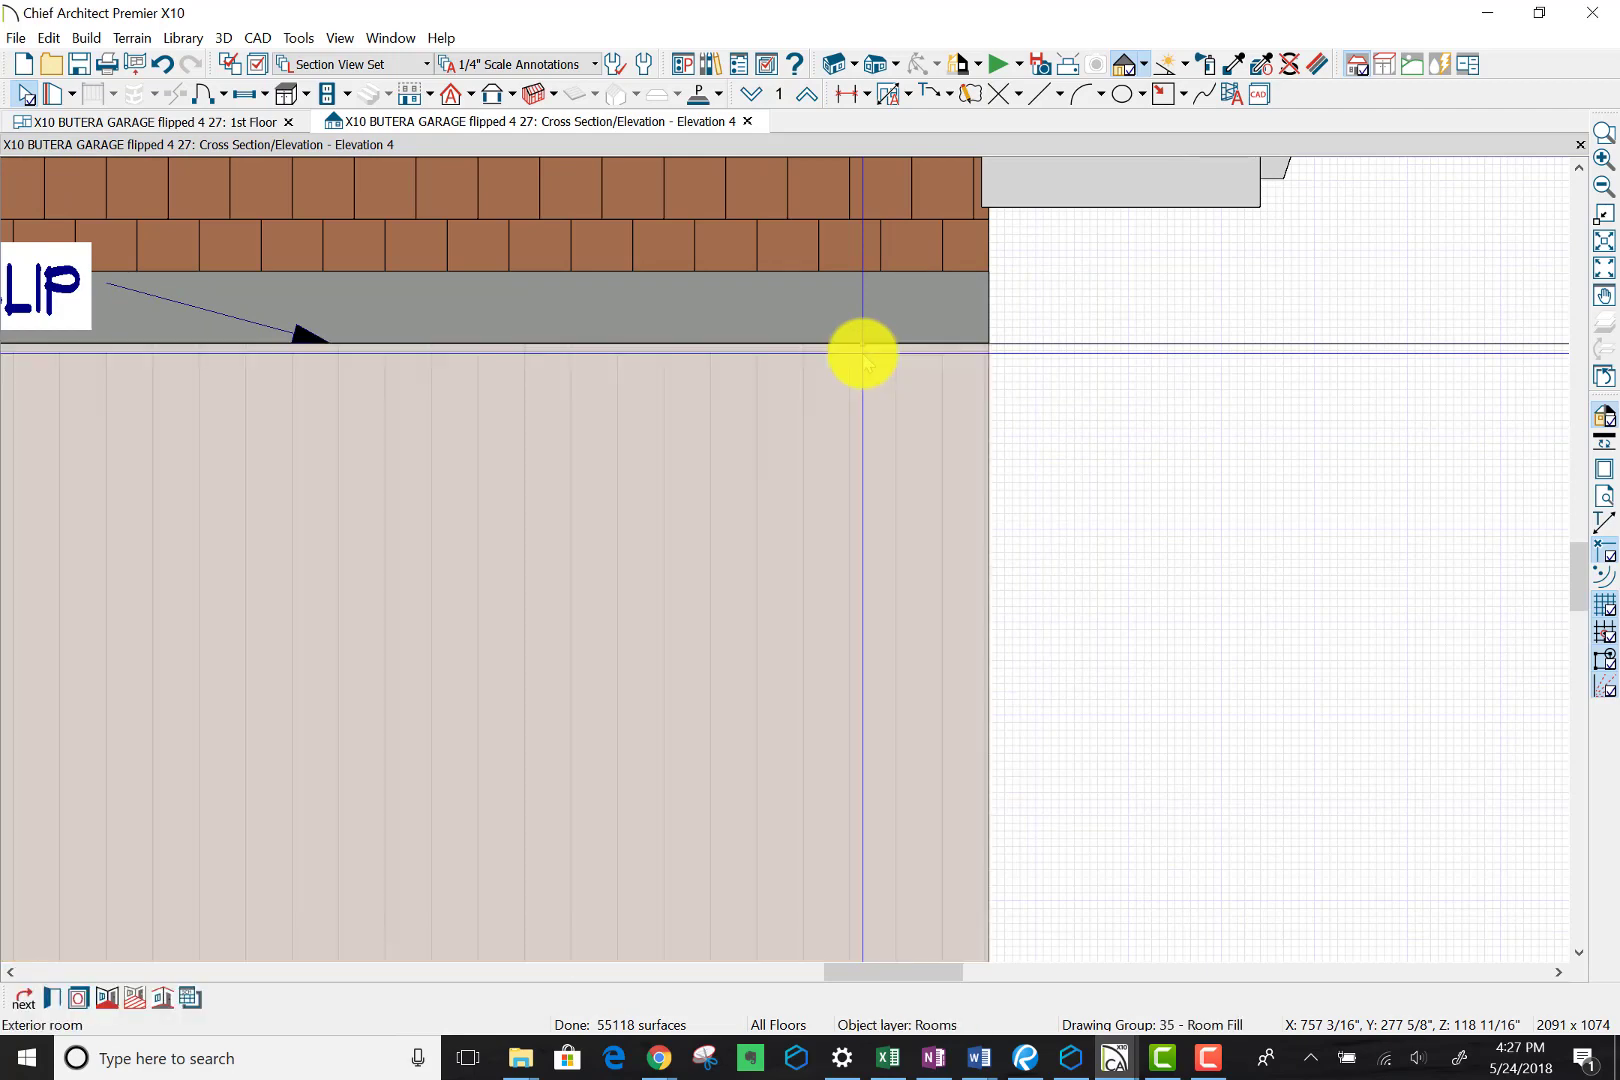
{"action": "key", "text": "Escape"}
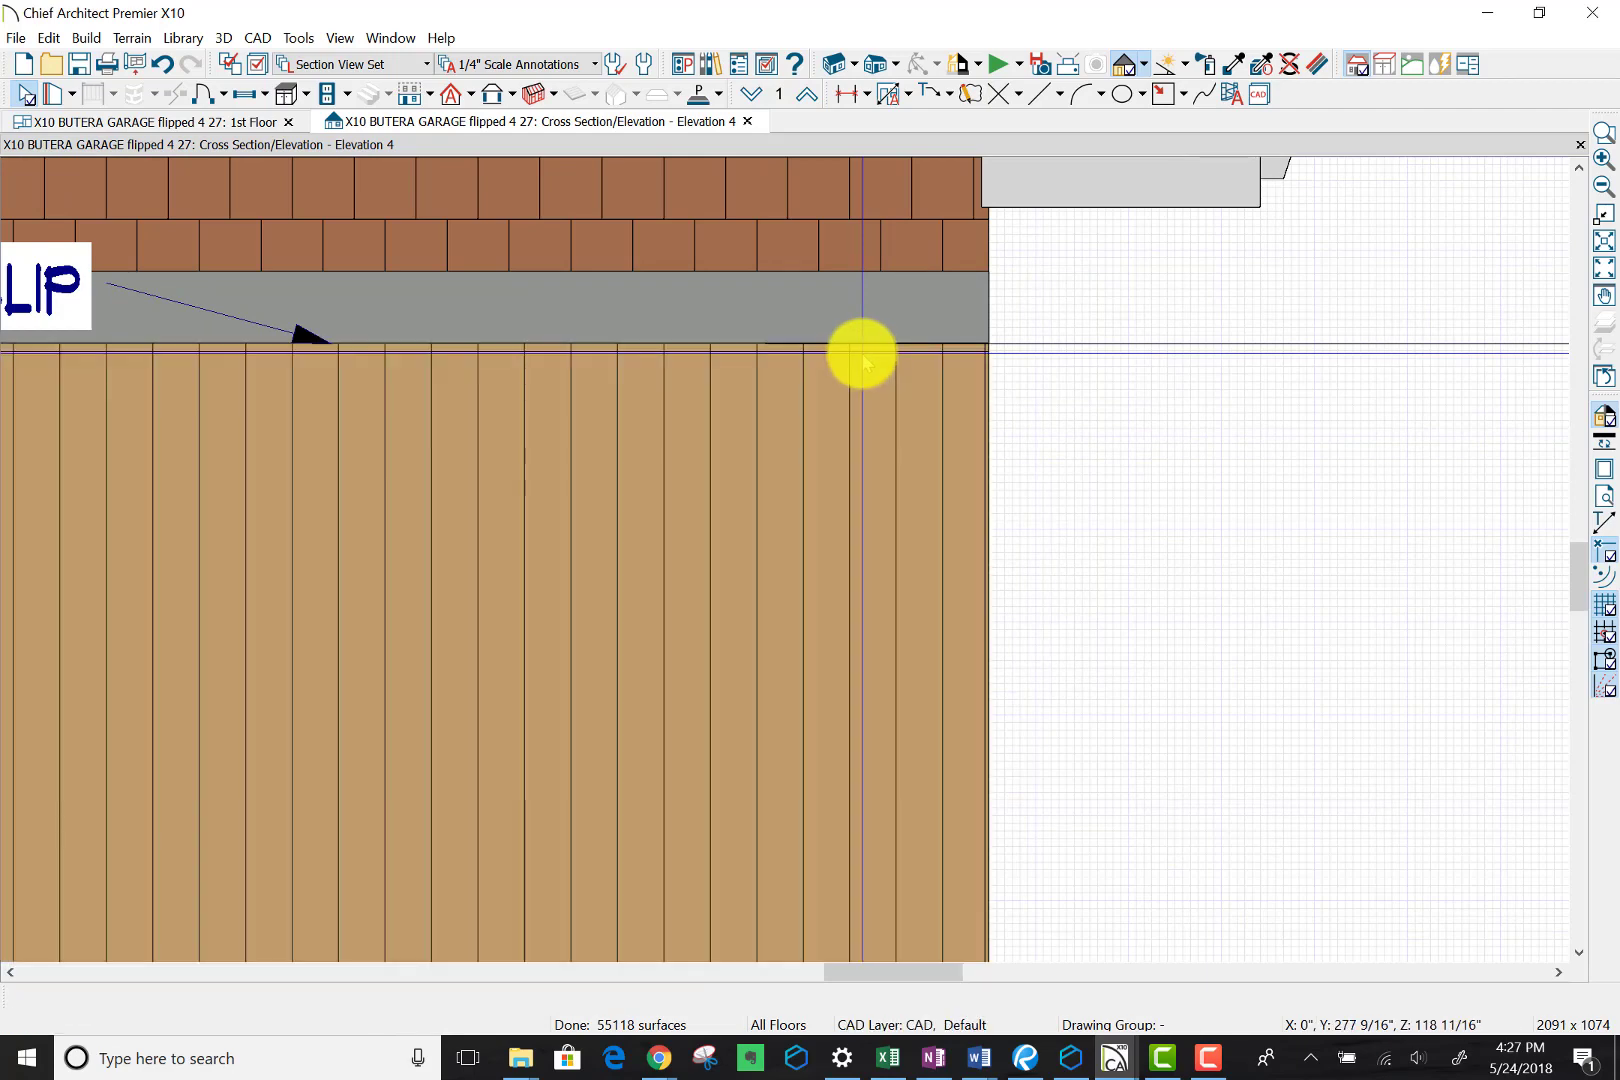
{"action": "left_click", "coordinate": [864, 362]}
{"action": "key", "text": "Tab"}
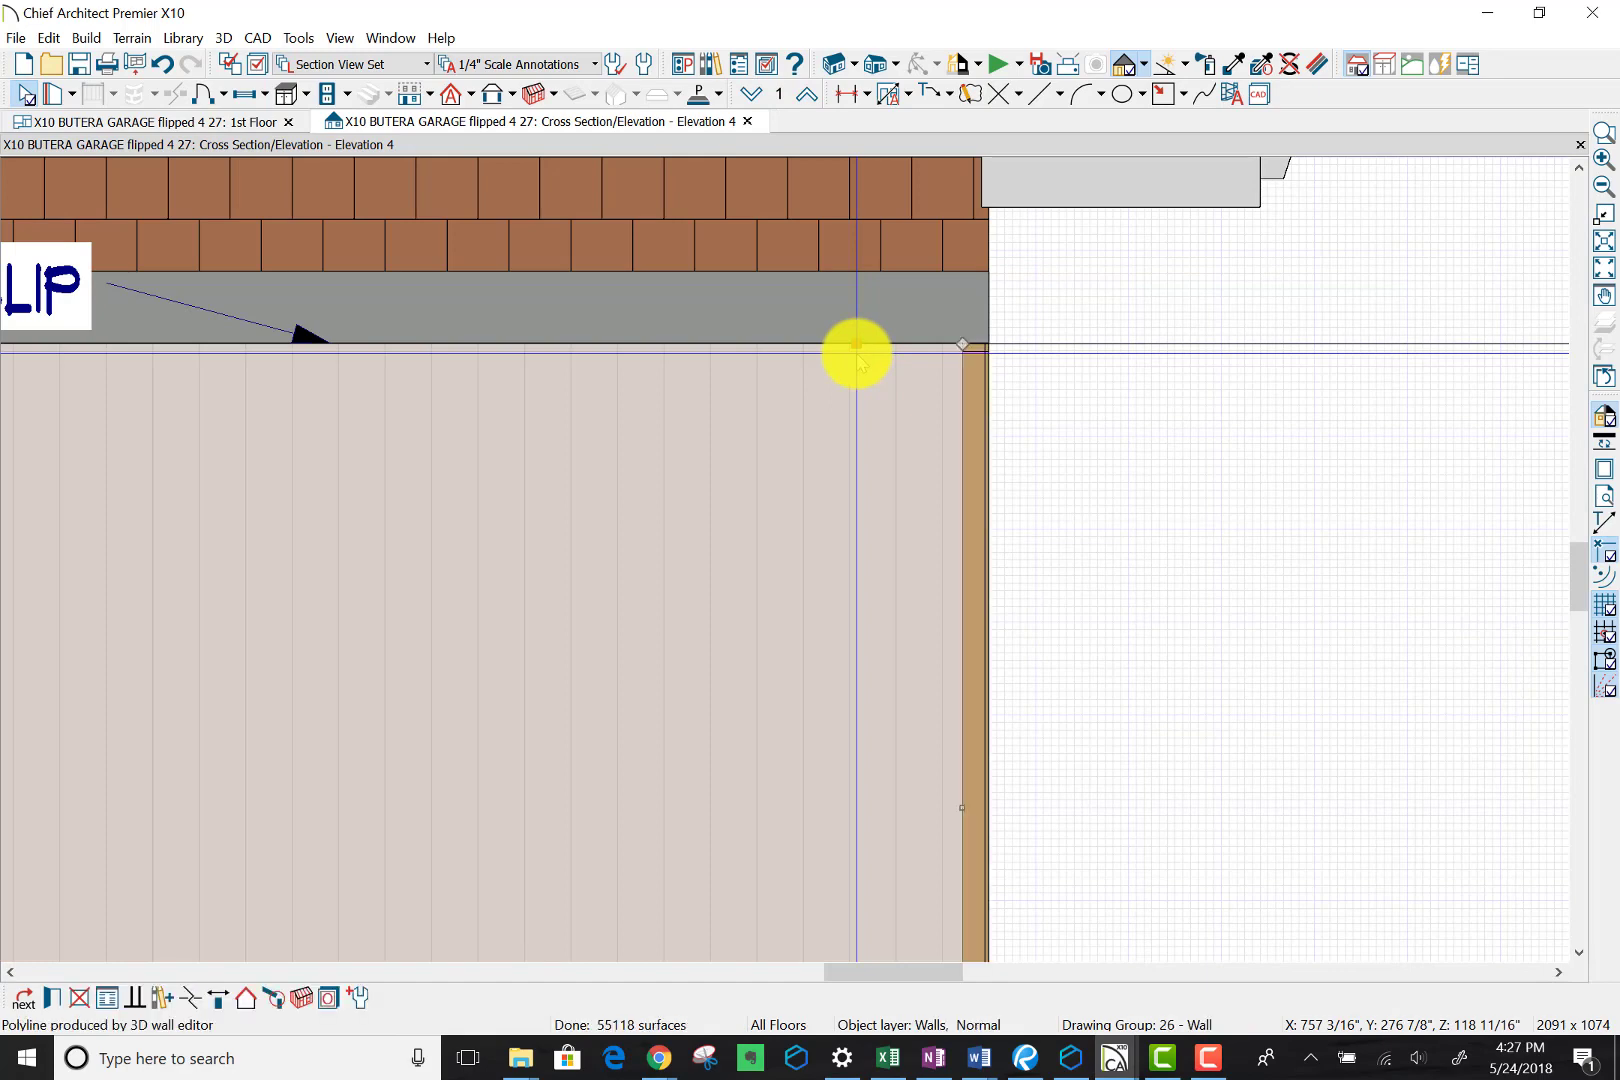
{"action": "key", "text": "Tab"}
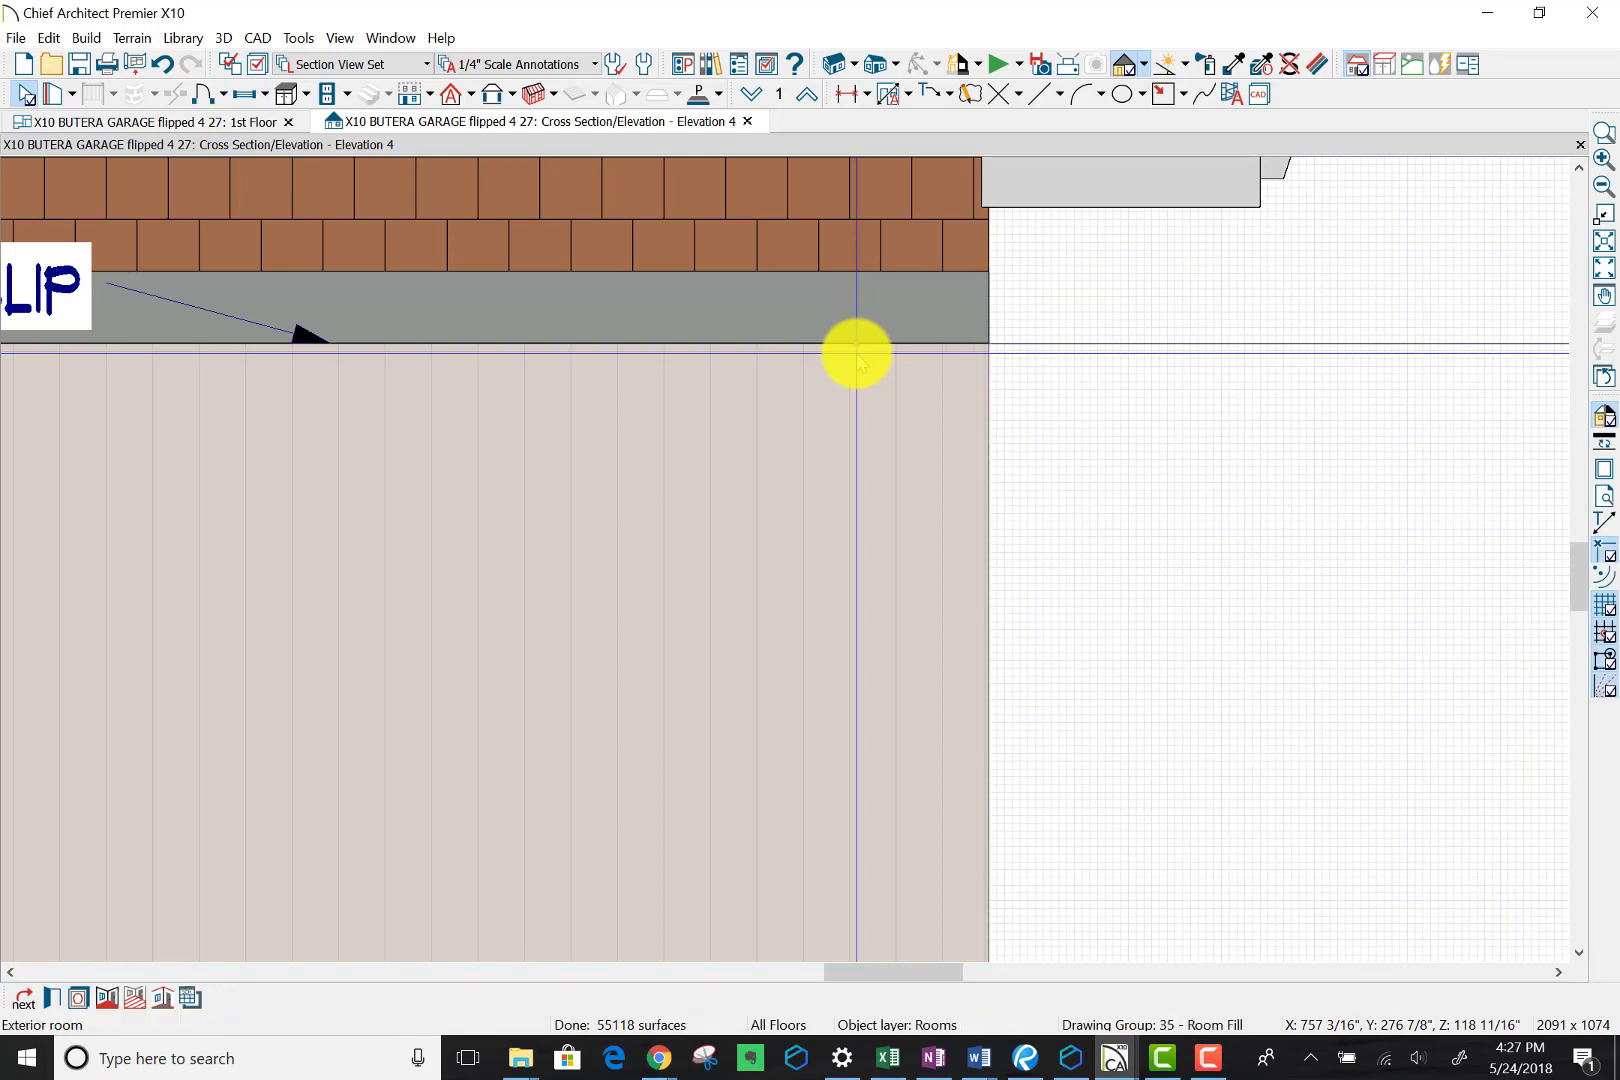
{"action": "key", "text": "Tab"}
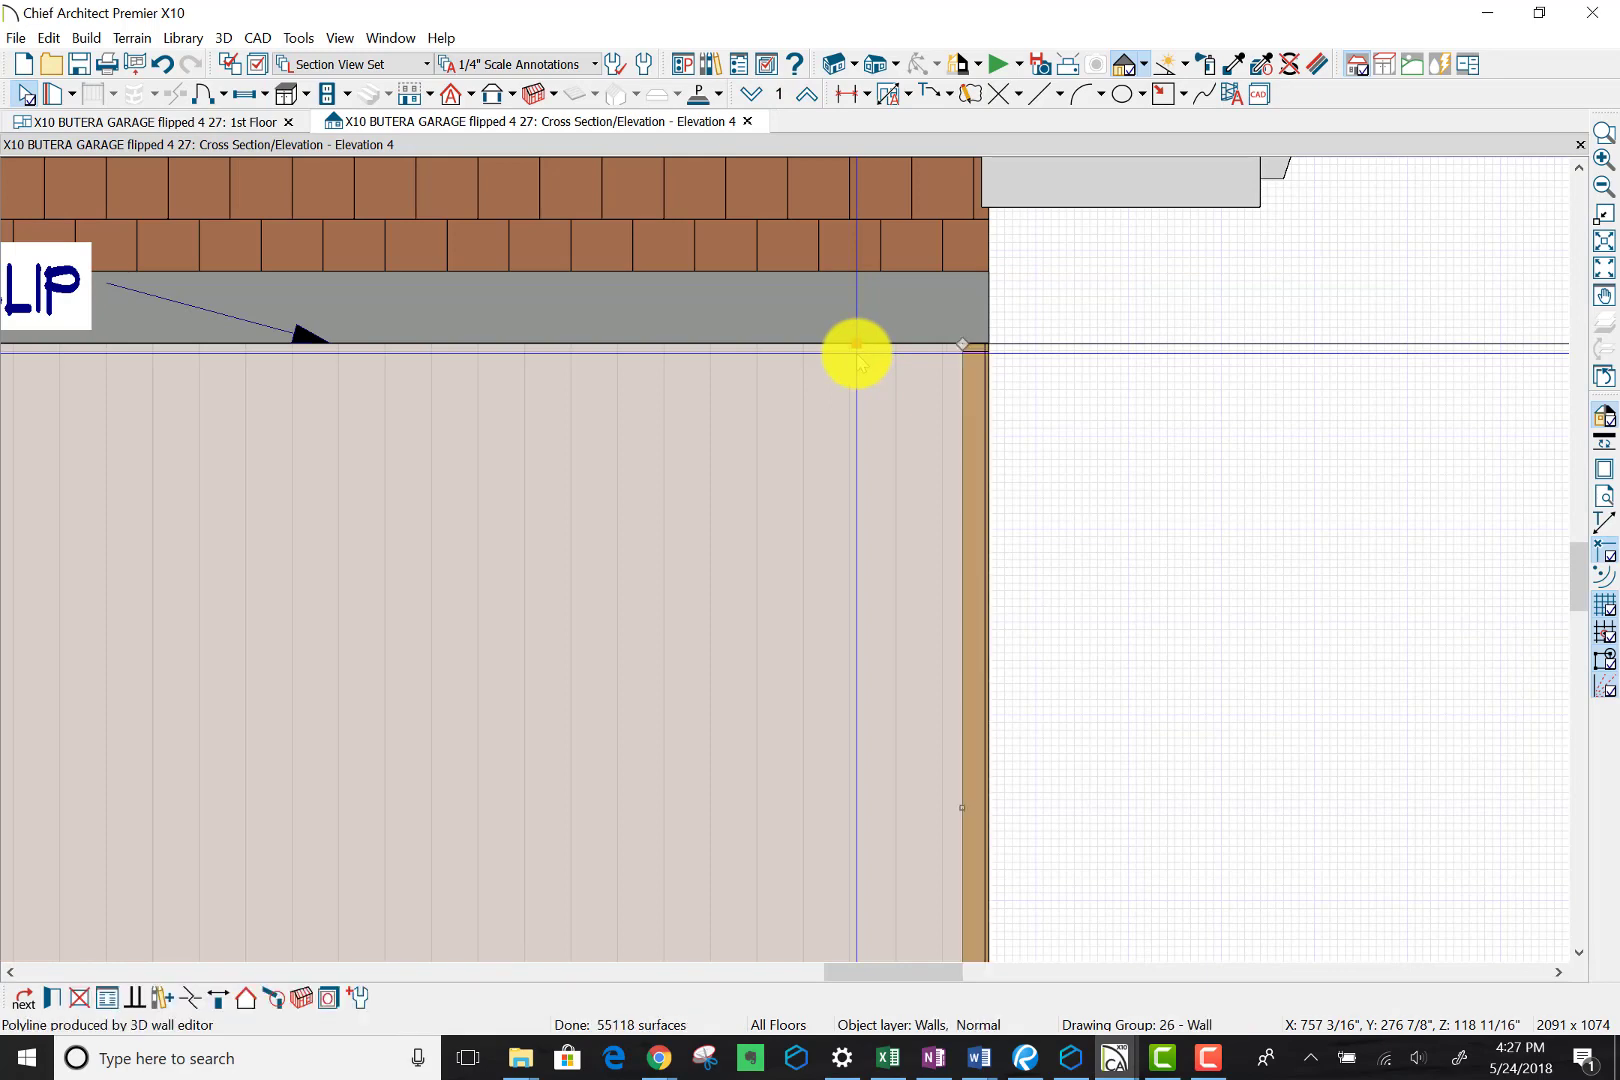
{"action": "key", "text": "Tab"}
{"action": "key", "text": "Tab"}
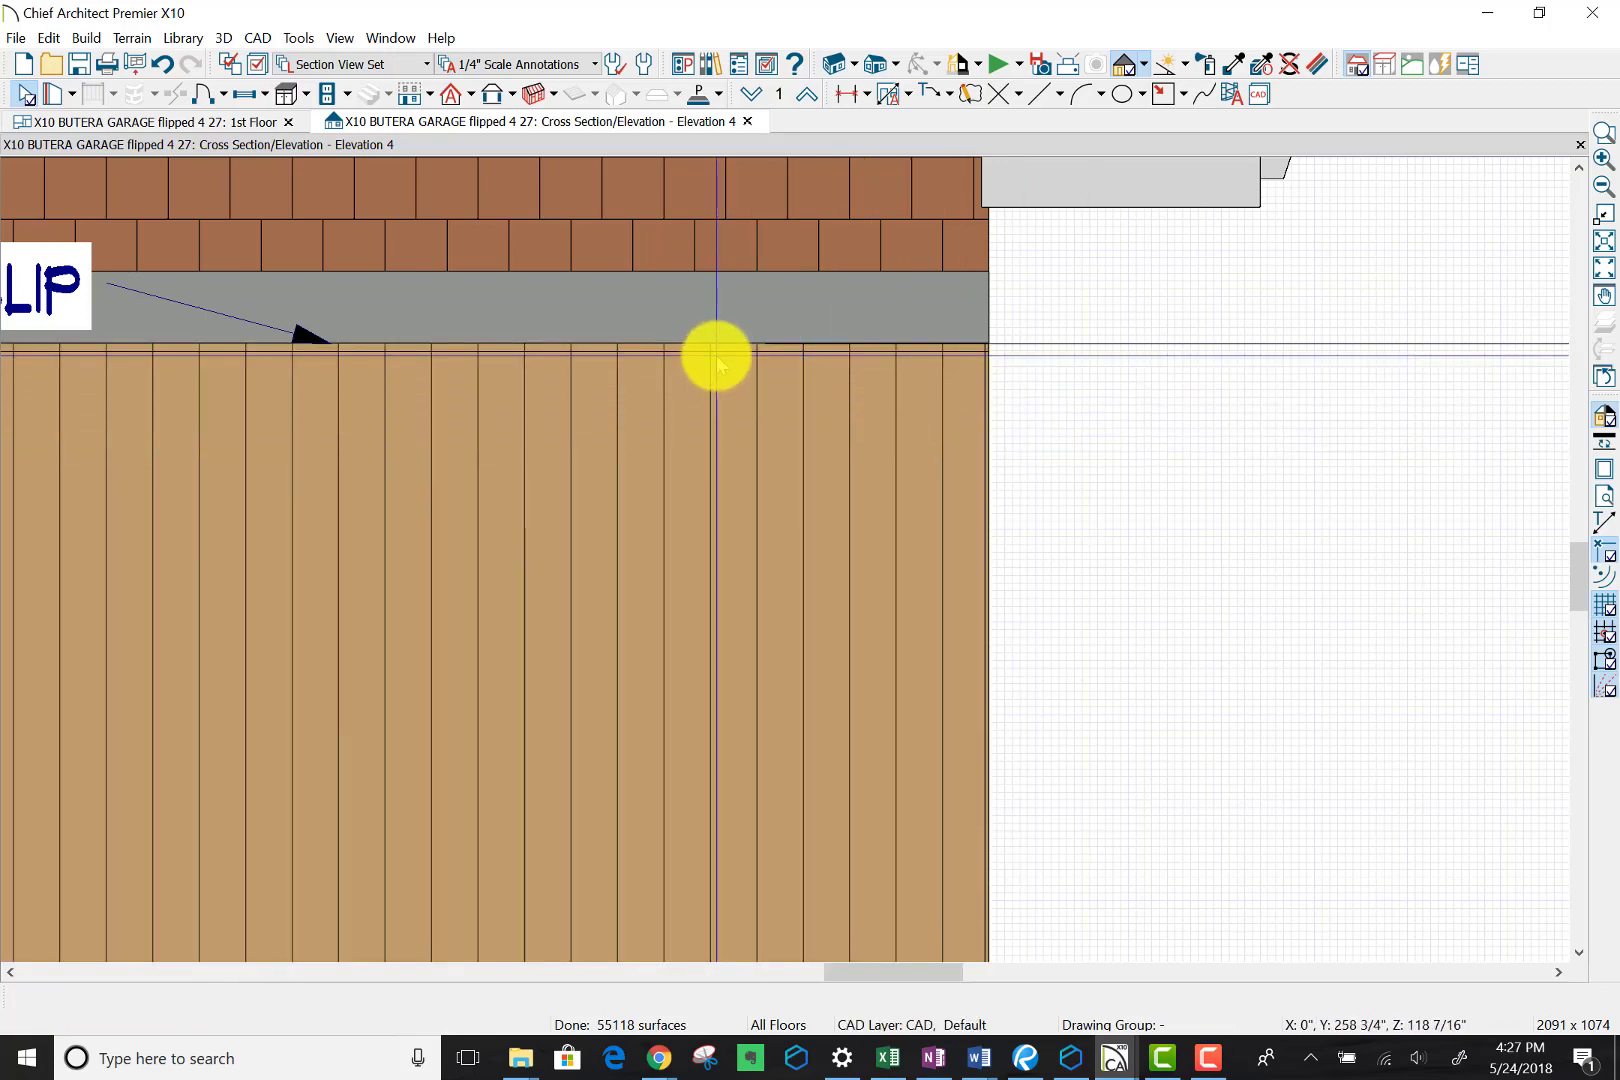
{"action": "key", "text": "Tab"}
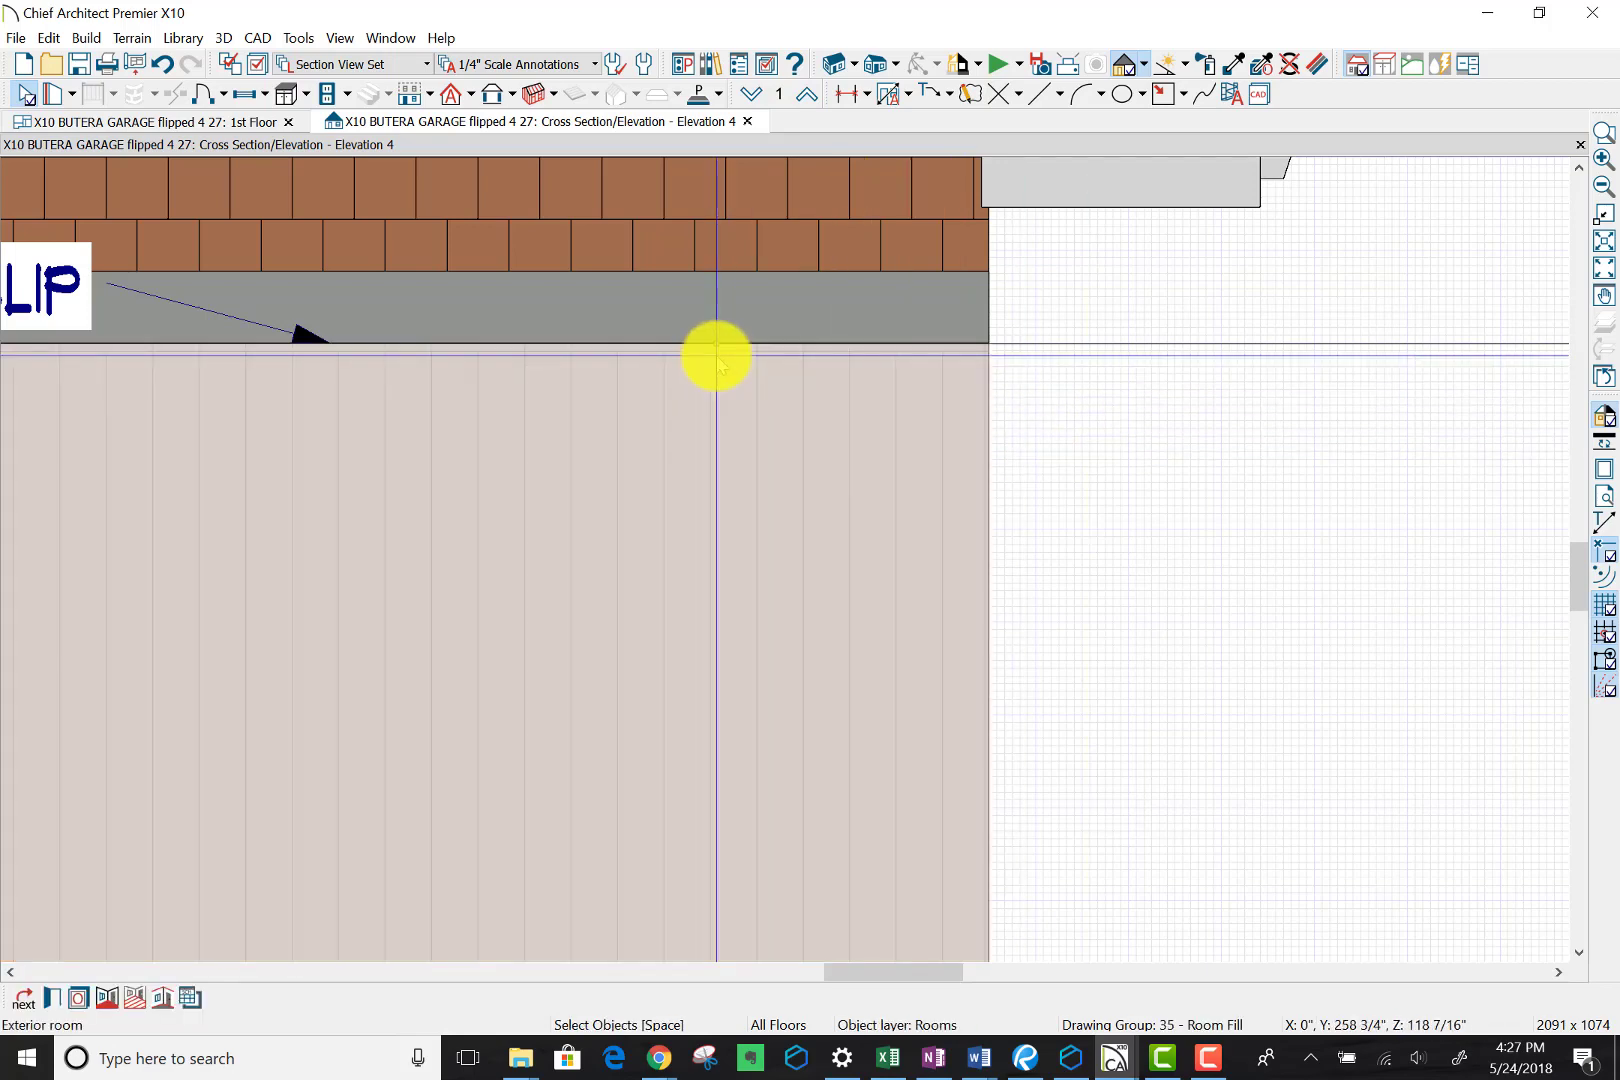
{"action": "key", "text": "Tab"}
{"action": "scroll", "coordinate": [720, 365], "scroll_direction": "down", "scroll_amount": 2}
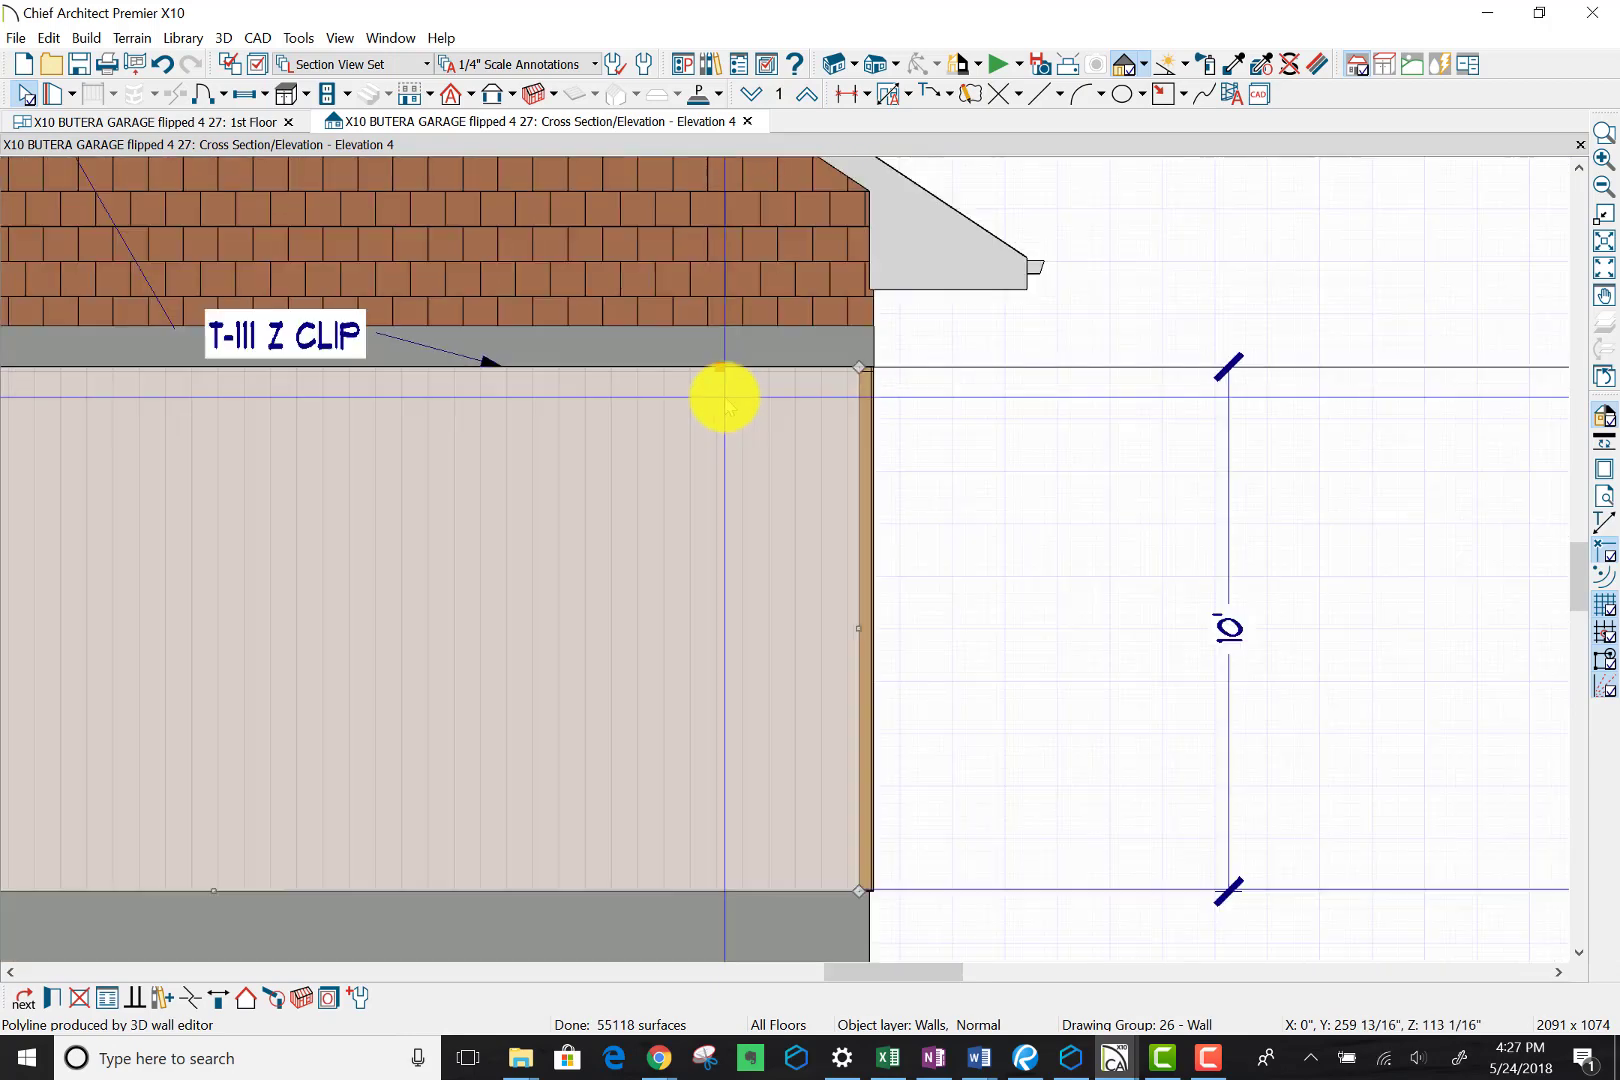
{"action": "scroll", "coordinate": [724, 397], "scroll_direction": "down", "scroll_amount": 4}
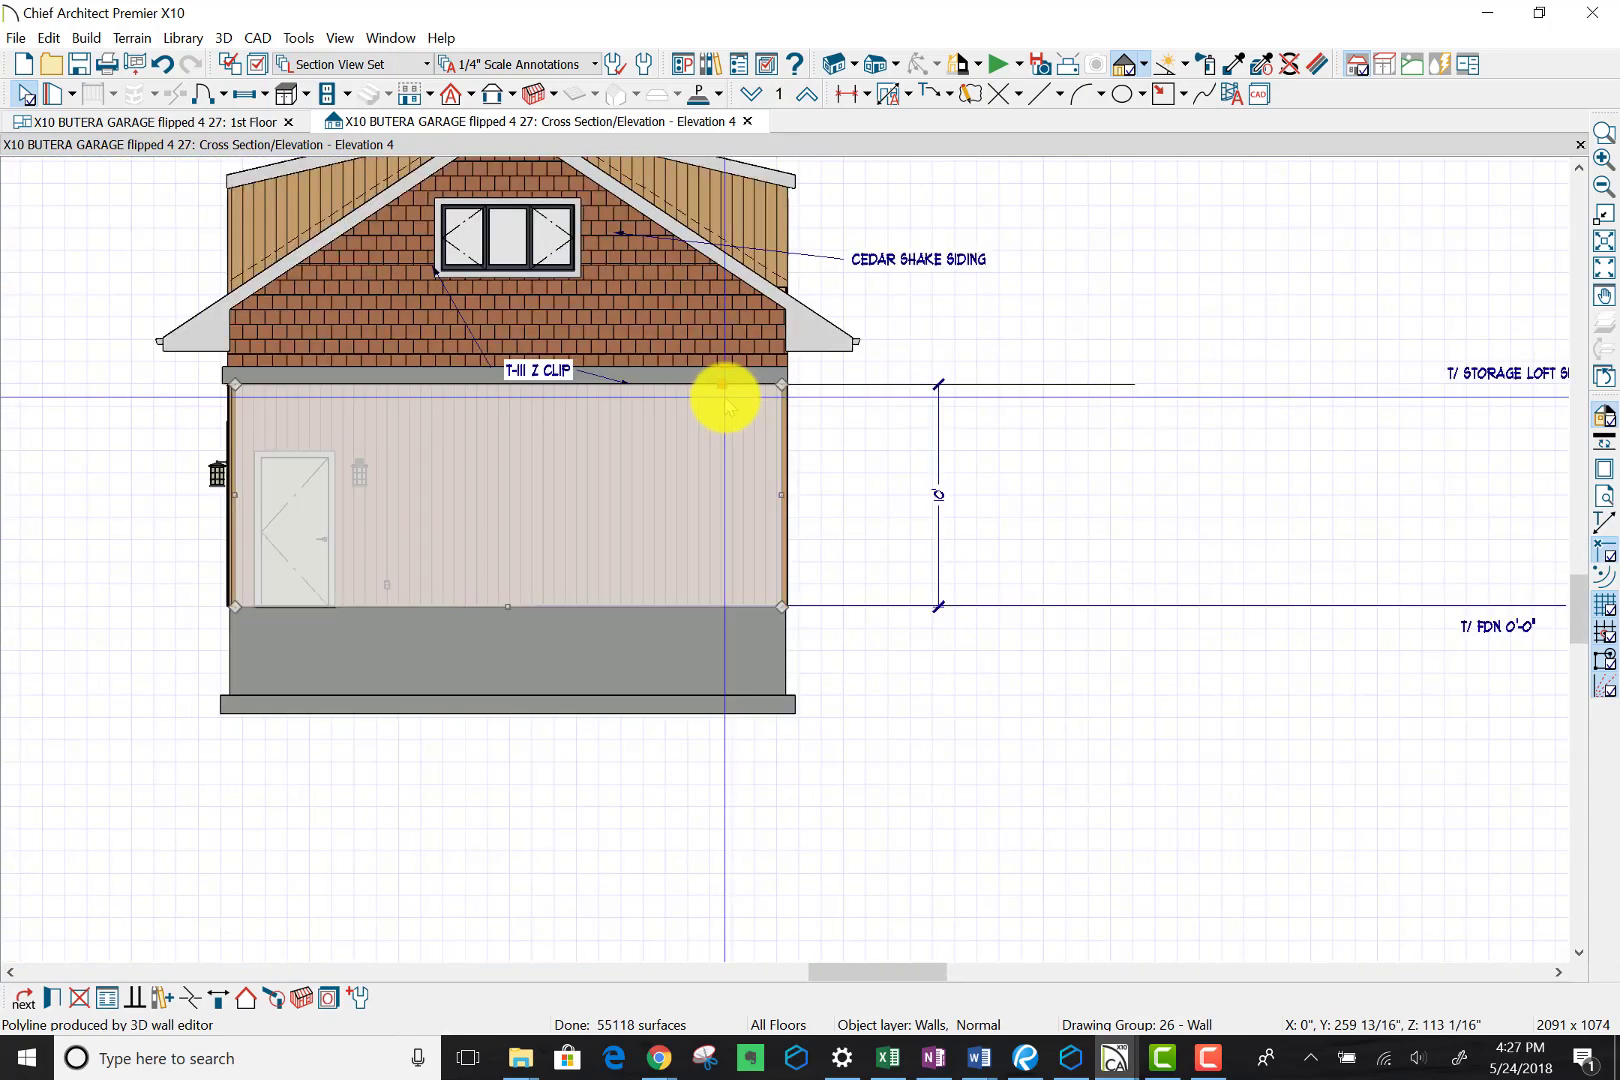
{"action": "left_click", "coordinate": [1195, 247]}
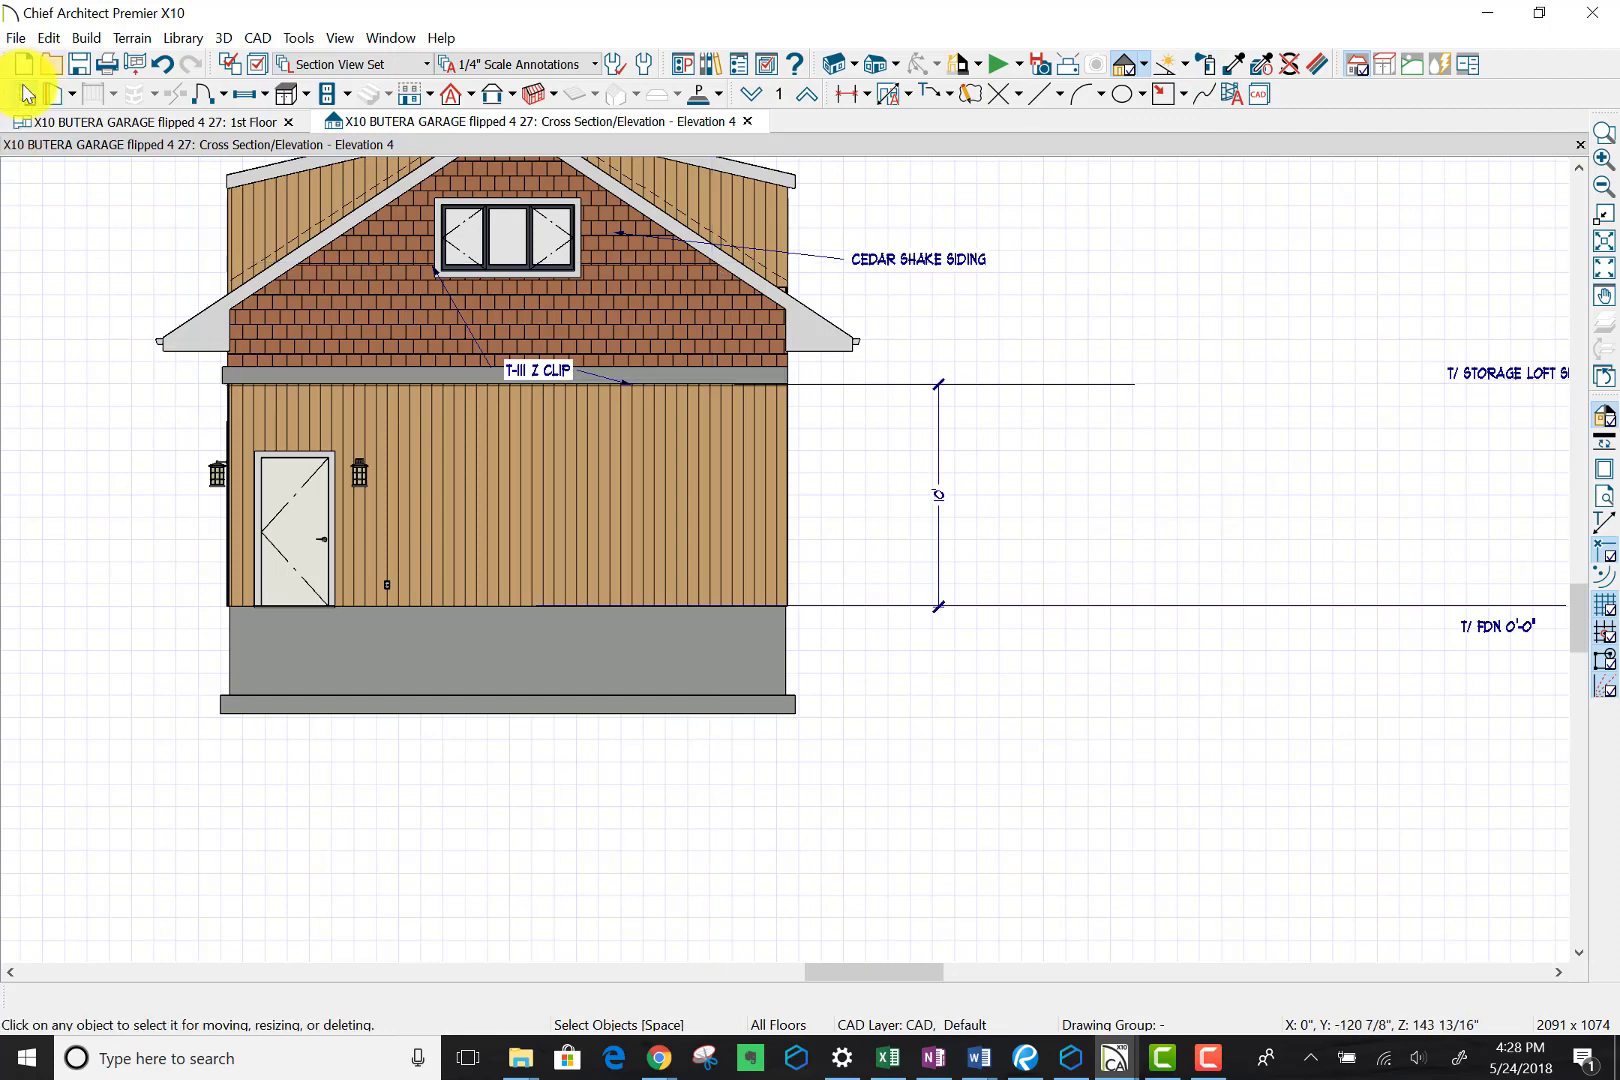
Step: Select the horizontal polyline-solid band below the cedar shakes and check its assigned material
{"action": "left_click", "coordinate": [735, 376]}
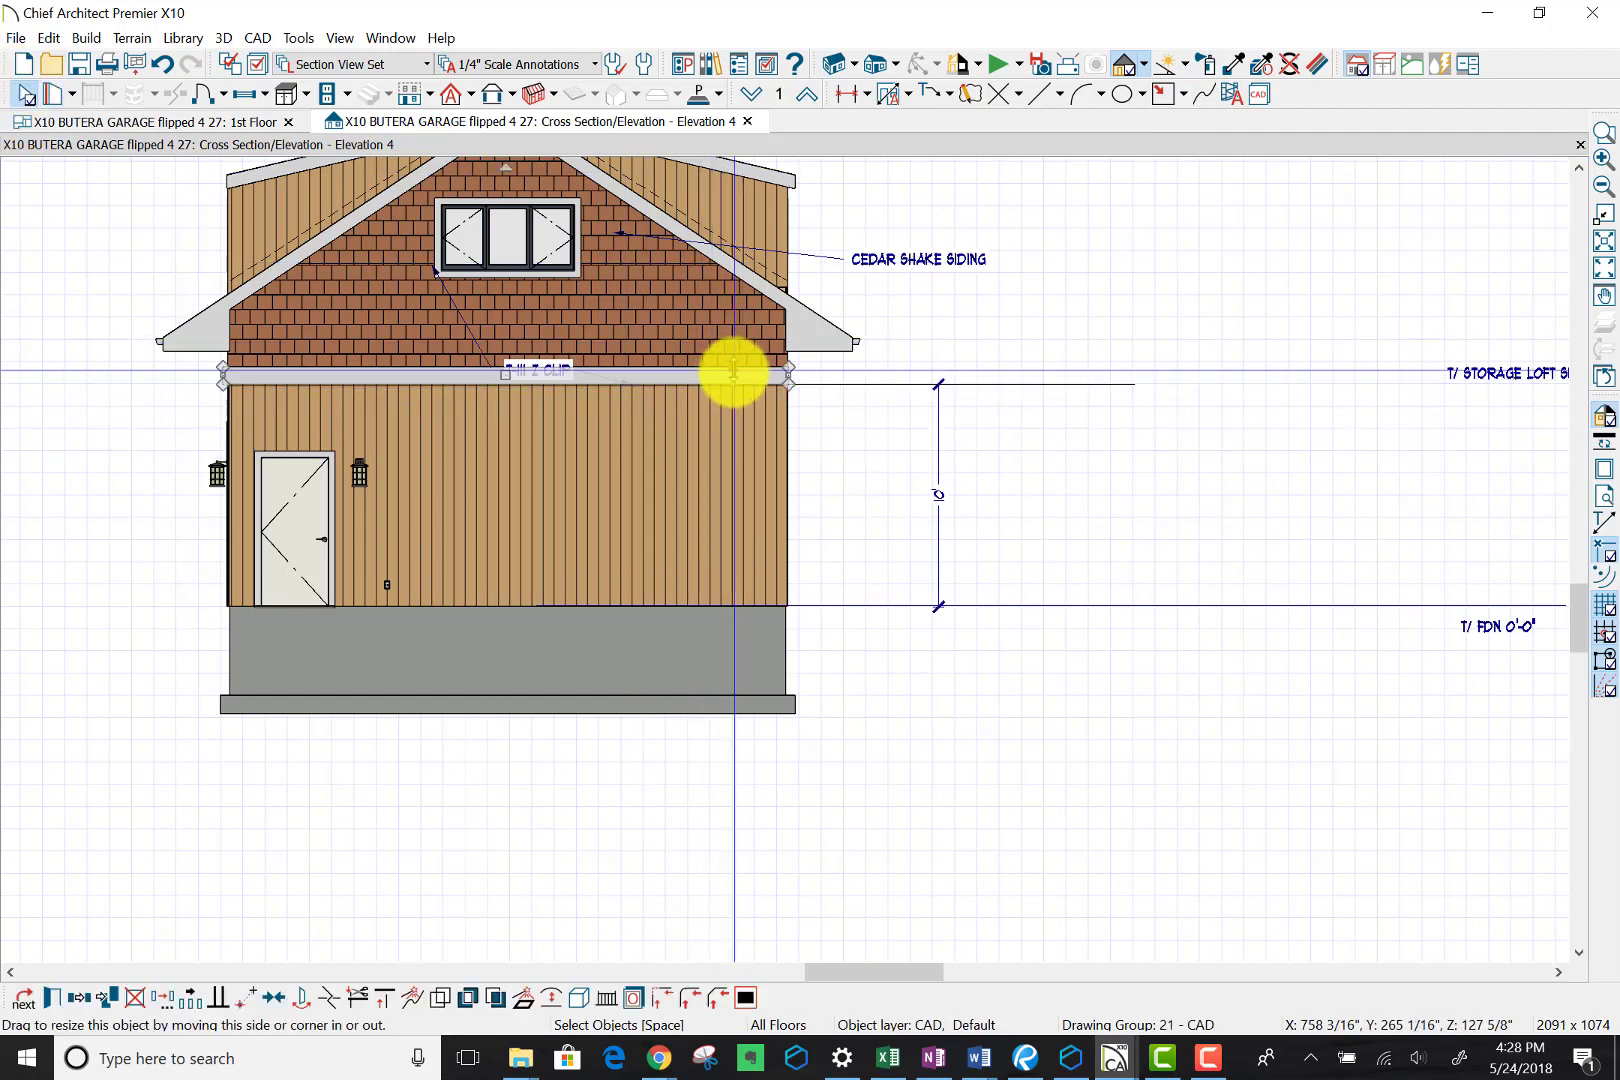
{"action": "left_click", "coordinate": [53, 999]}
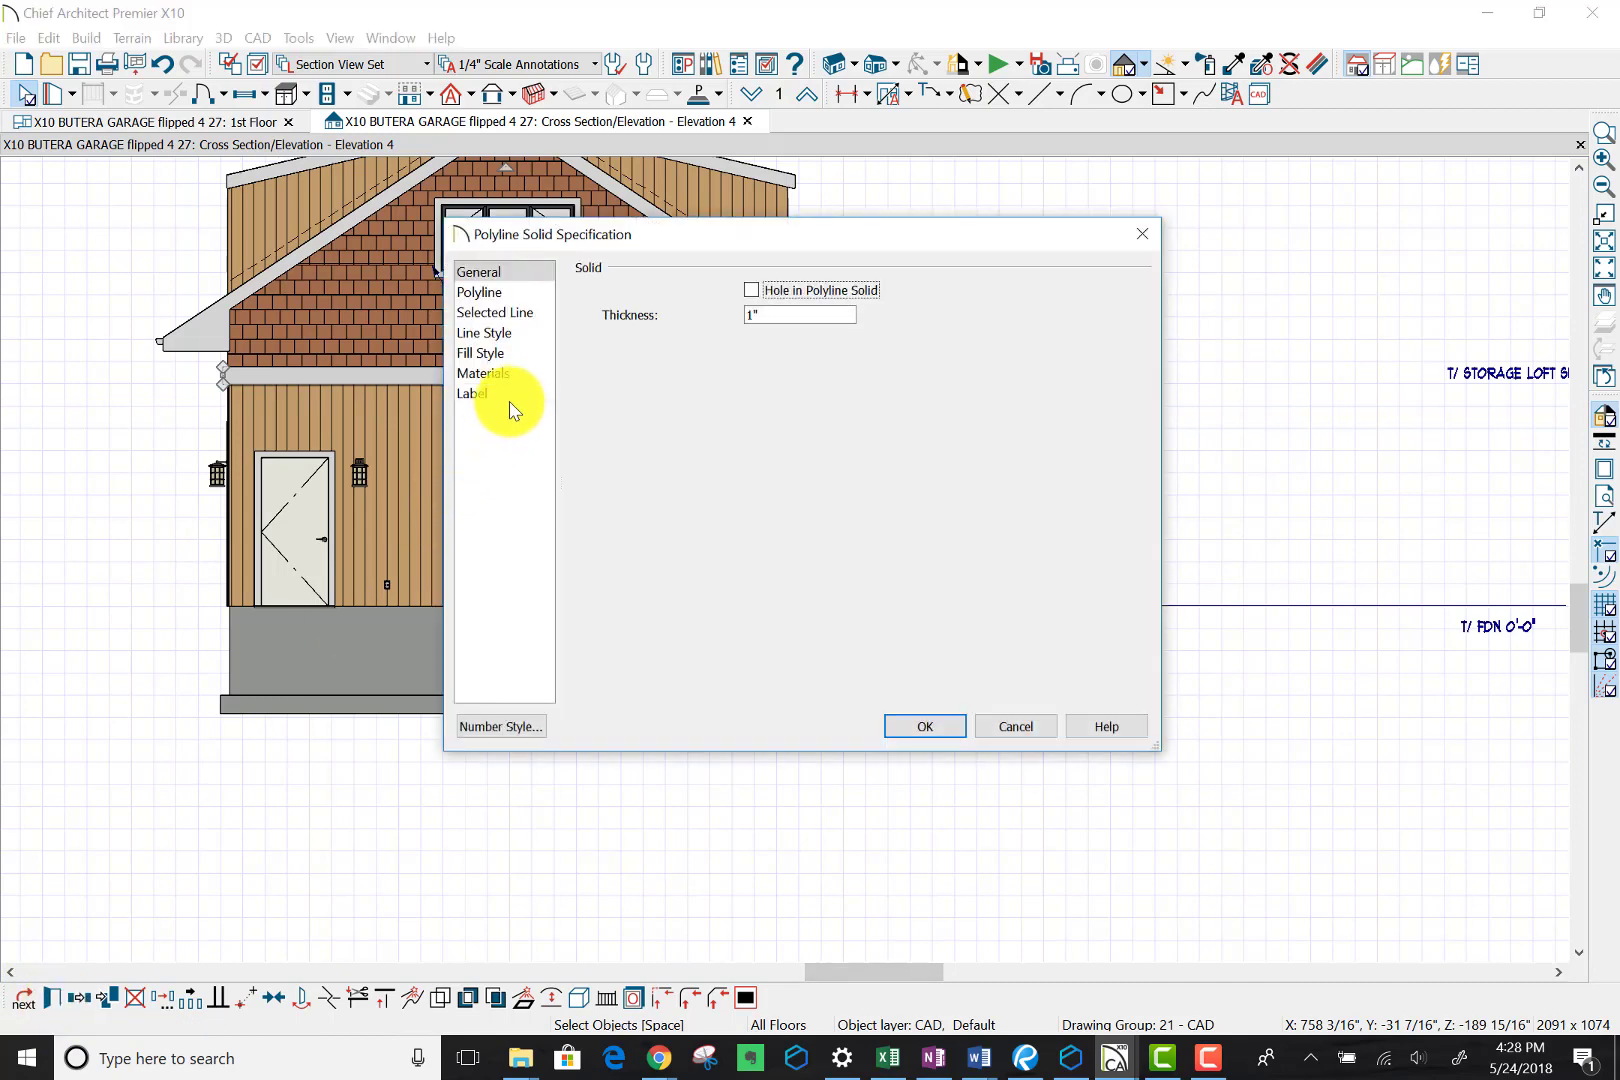
{"action": "left_click", "coordinate": [495, 376]}
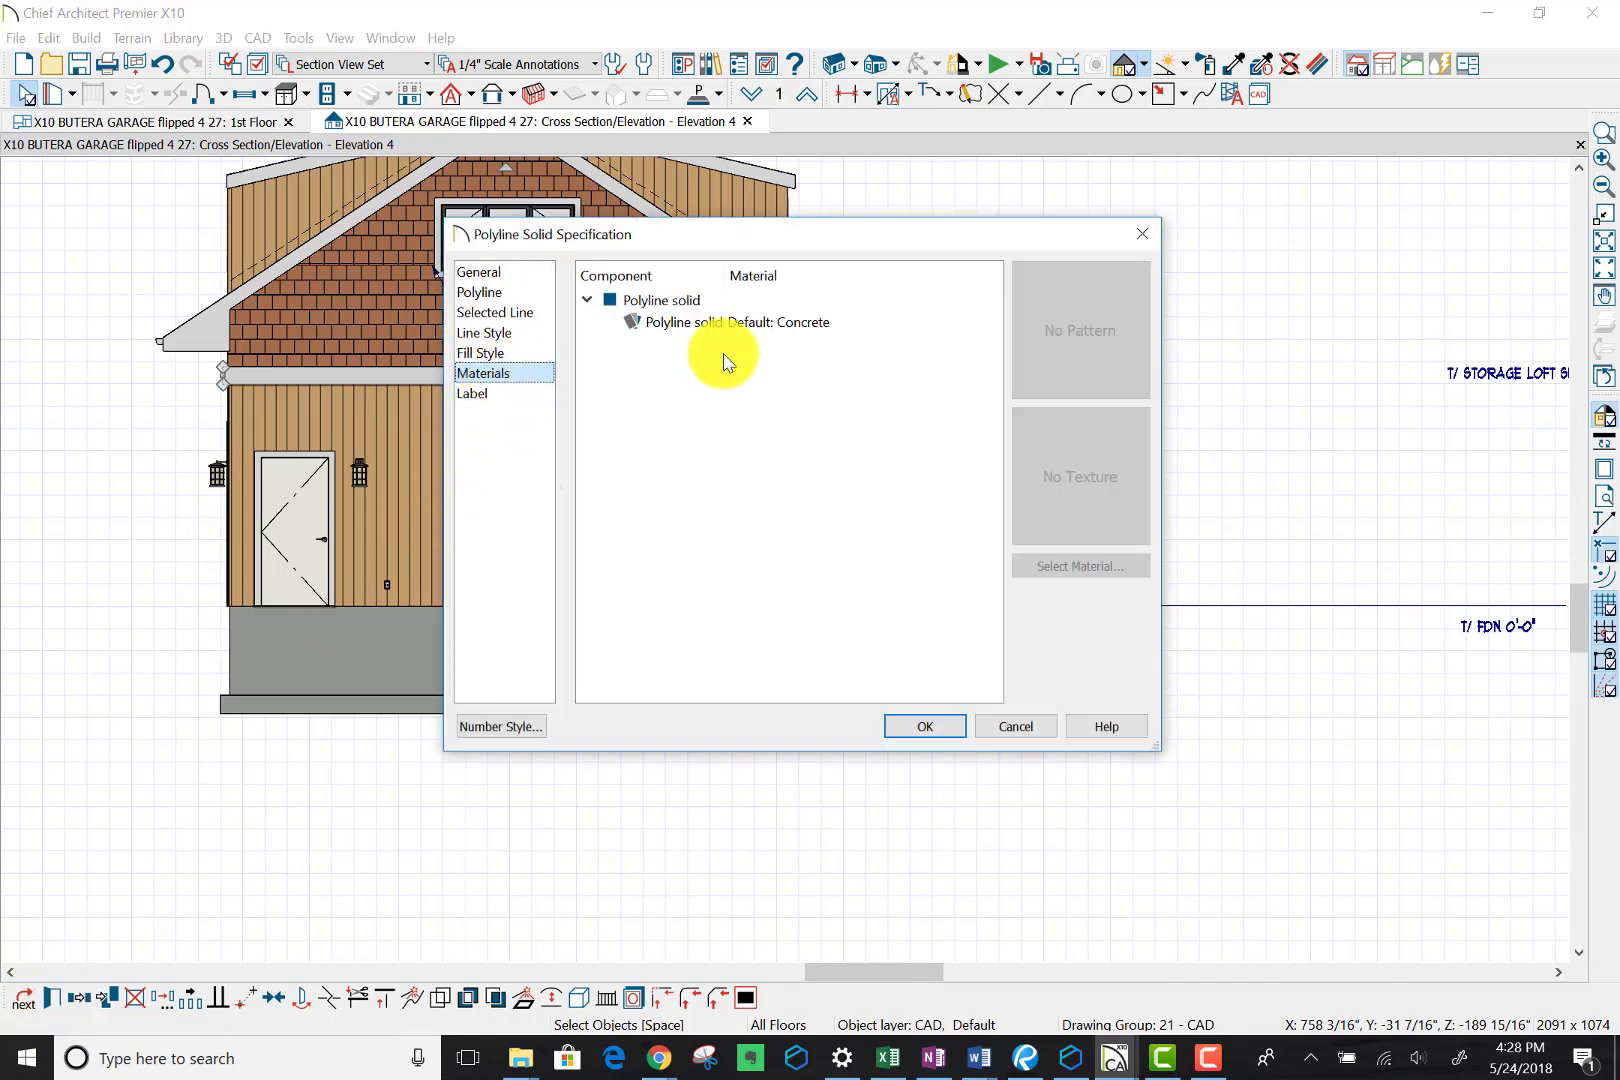
{"action": "left_click", "coordinate": [800, 325]}
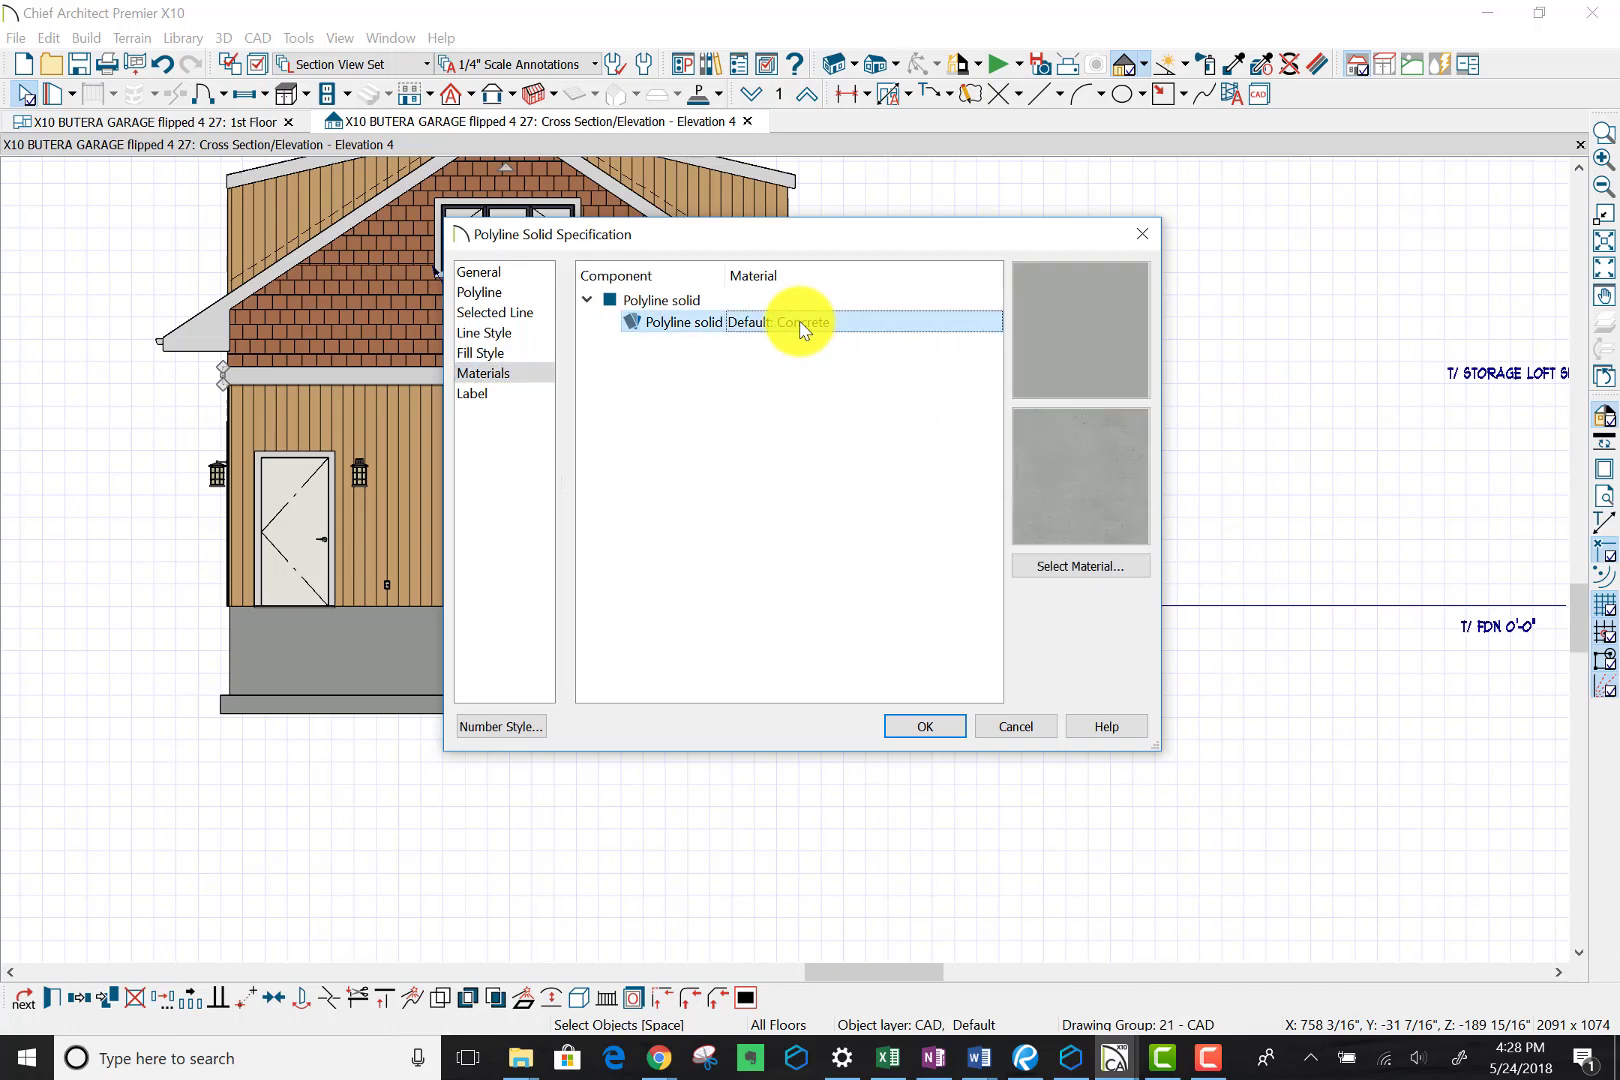
{"action": "left_click", "coordinate": [925, 727]}
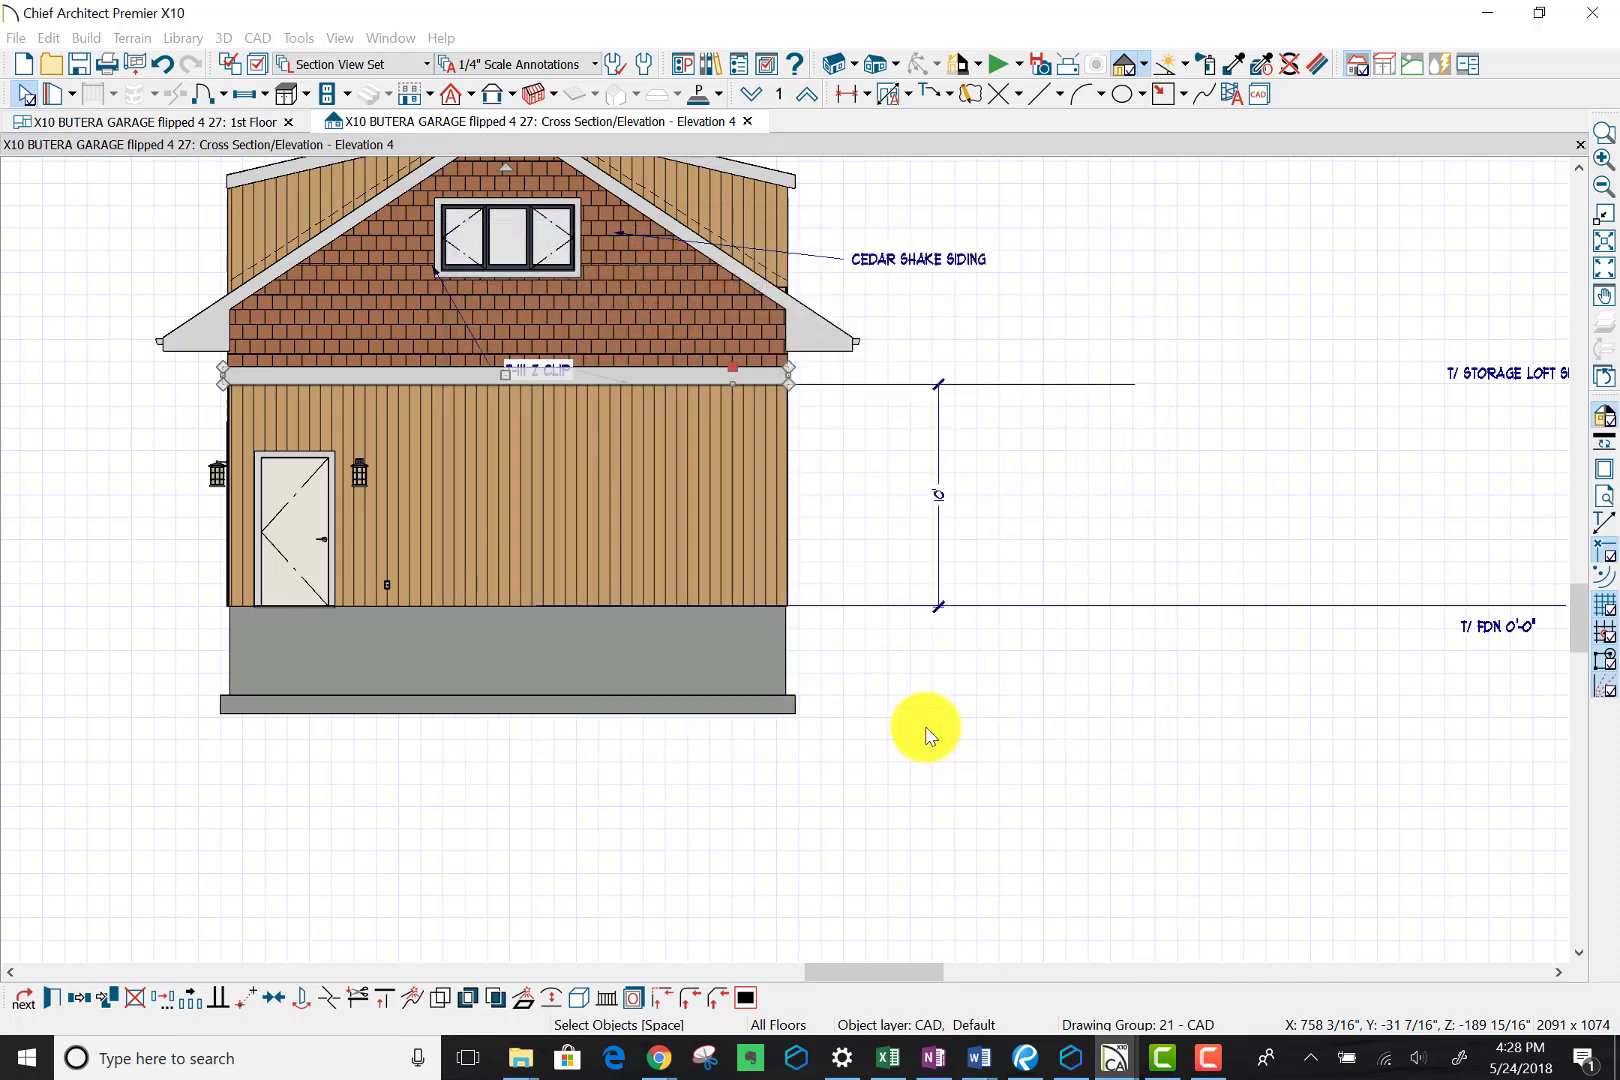
Step: Open the plan materials list for the polyline-solid component of the horizontal band
{"action": "left_click", "coordinate": [50, 1000]}
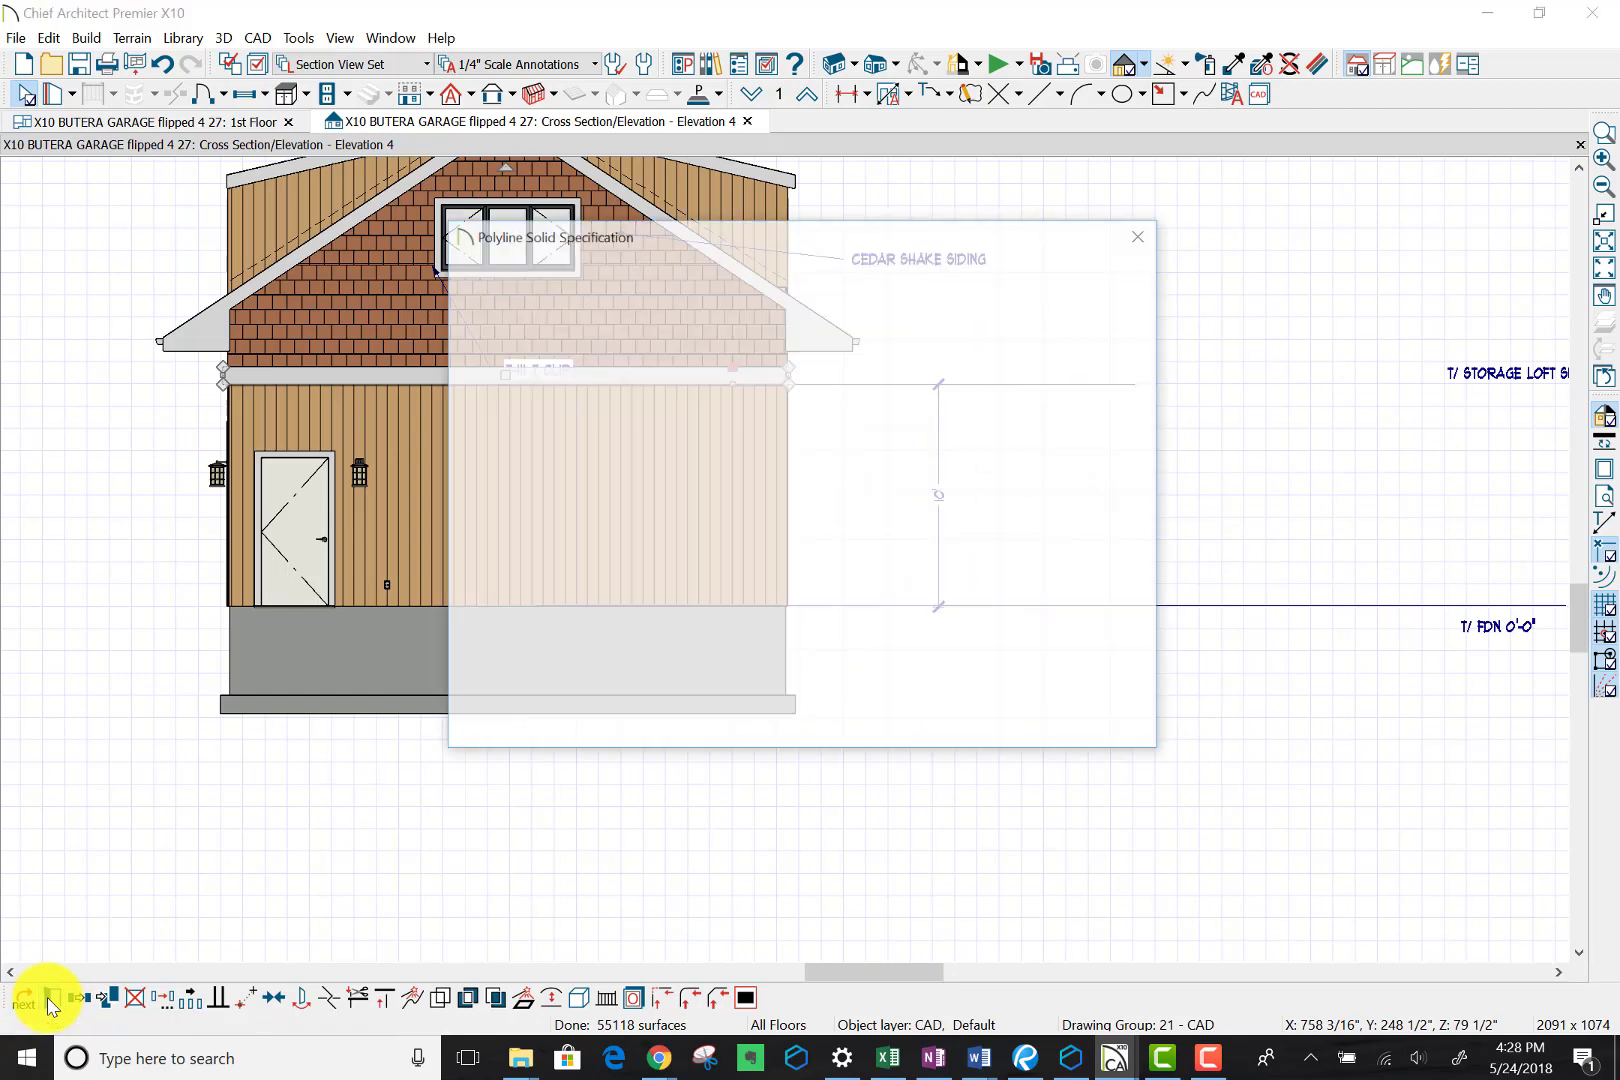
{"action": "left_click", "coordinate": [519, 376]}
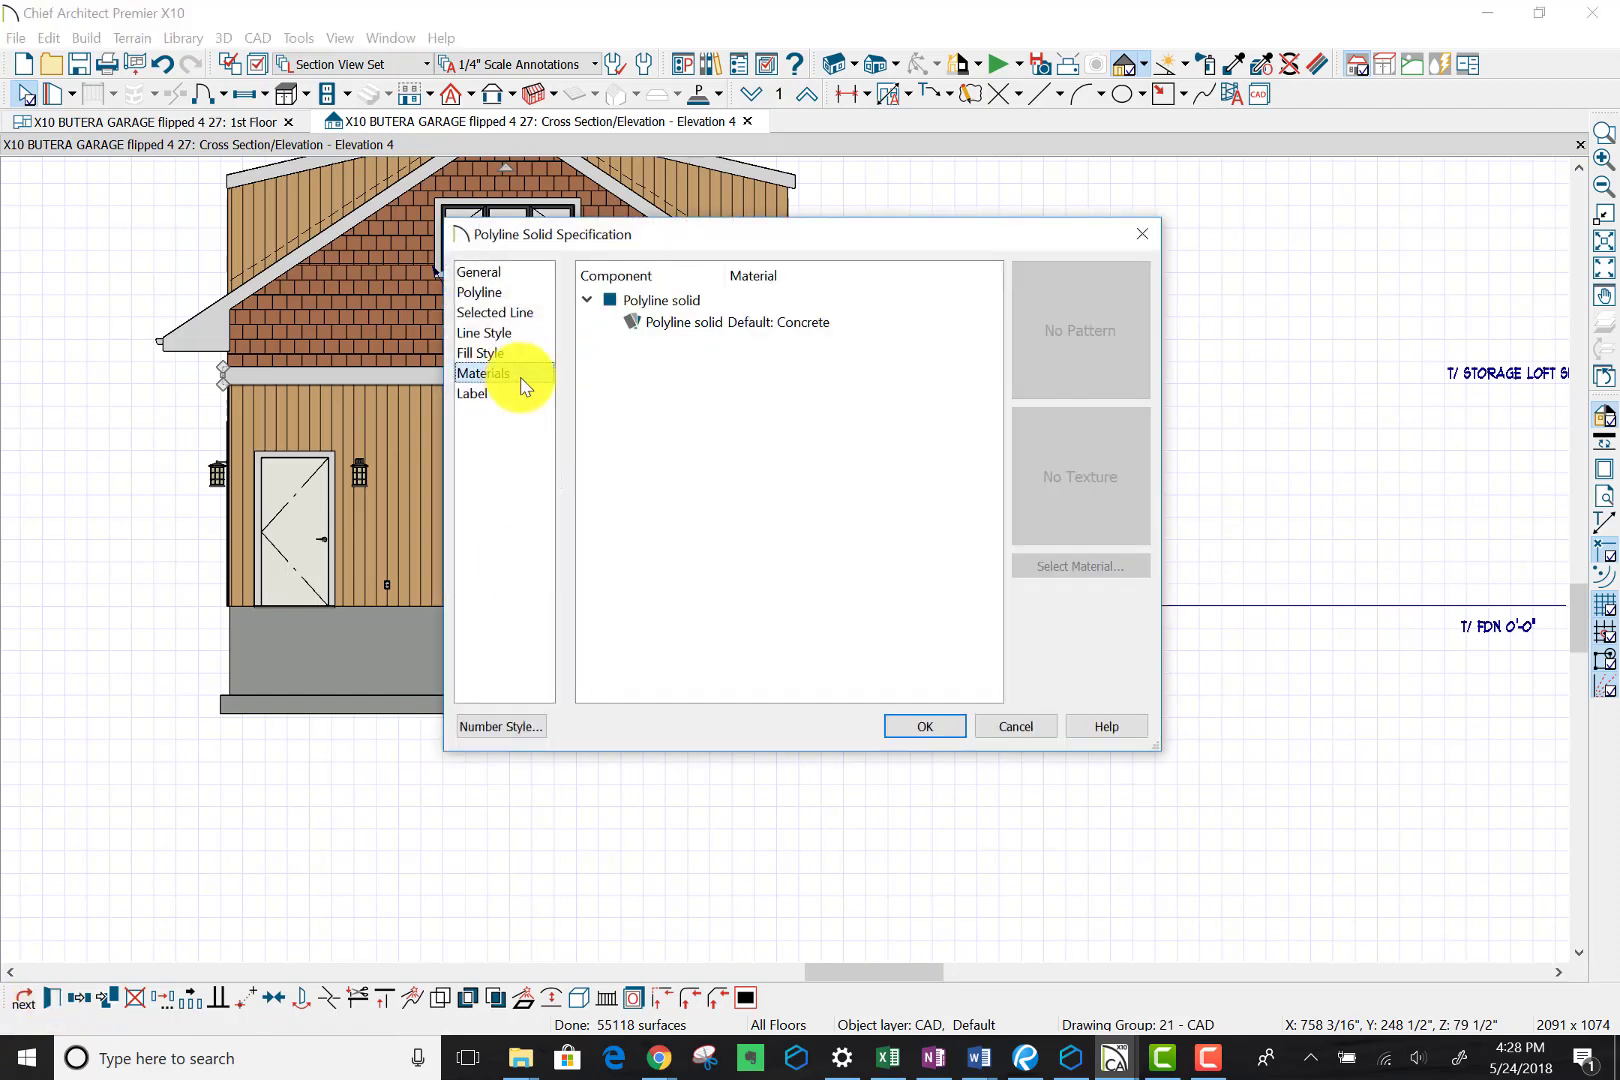
{"action": "left_click", "coordinate": [770, 322]}
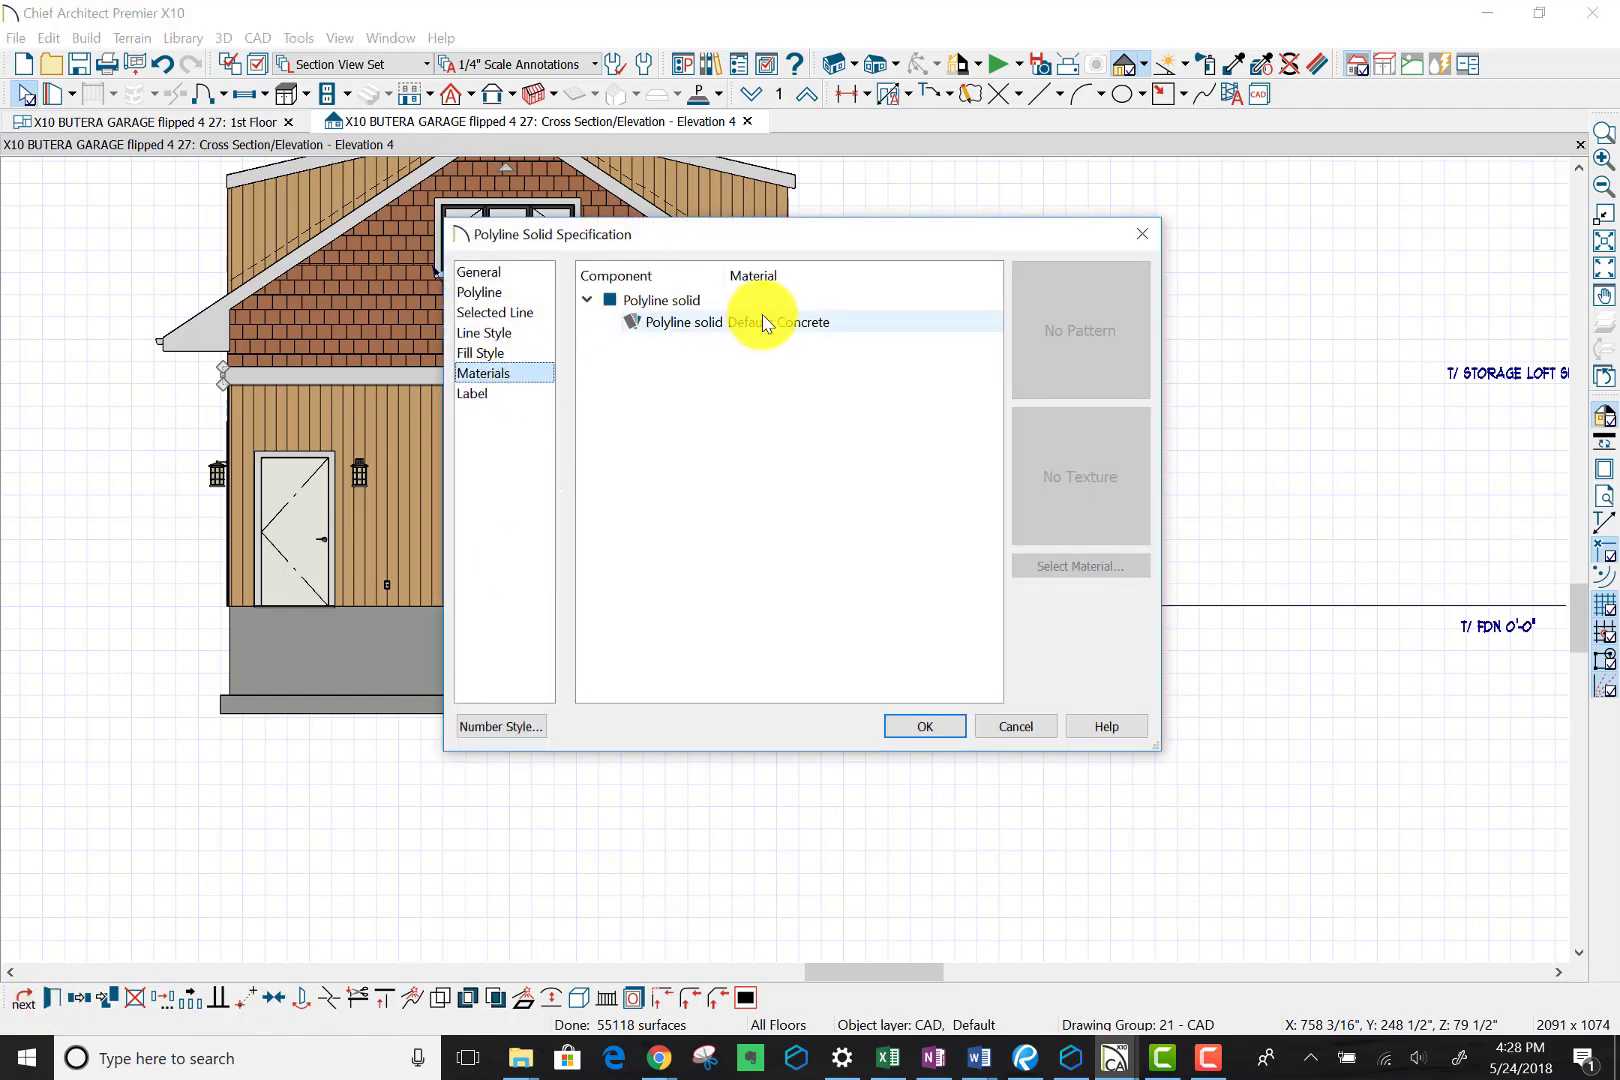
{"action": "left_click", "coordinate": [1081, 566]}
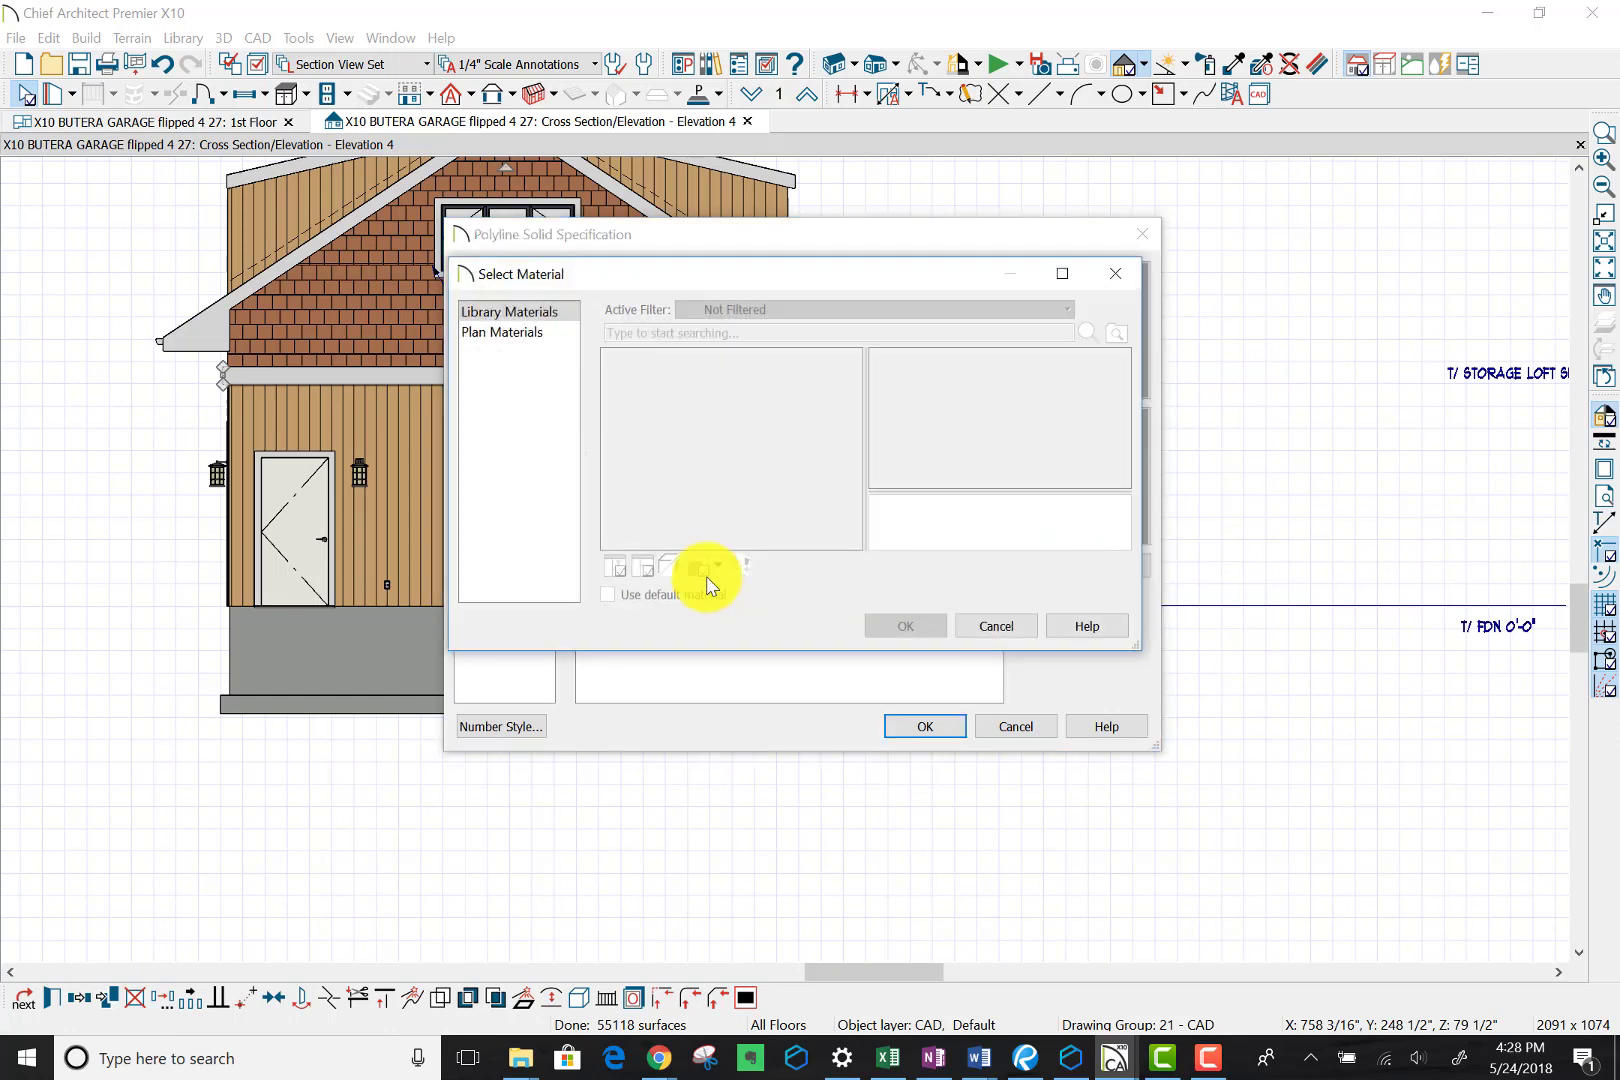
{"action": "left_click", "coordinate": [510, 340]}
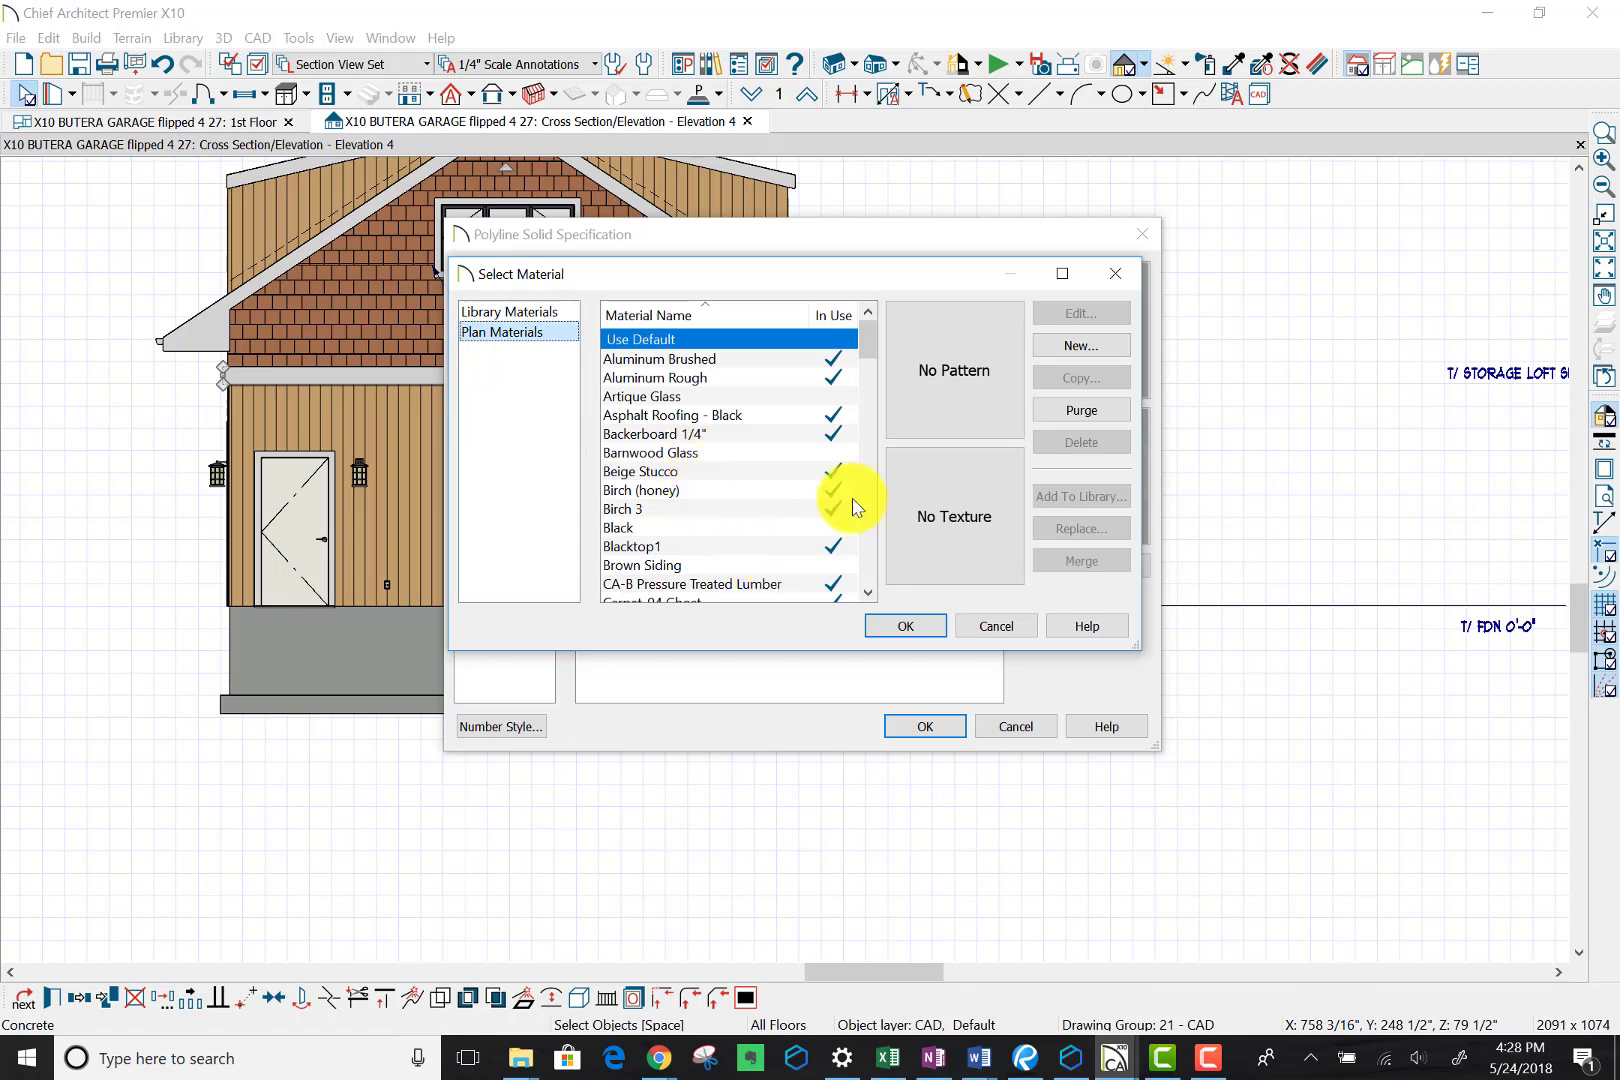
Step: Assign the plan material Color - Brite to the horizontal band's polyline solid
{"action": "scroll", "coordinate": [872, 347], "scroll_direction": "down", "scroll_amount": 3}
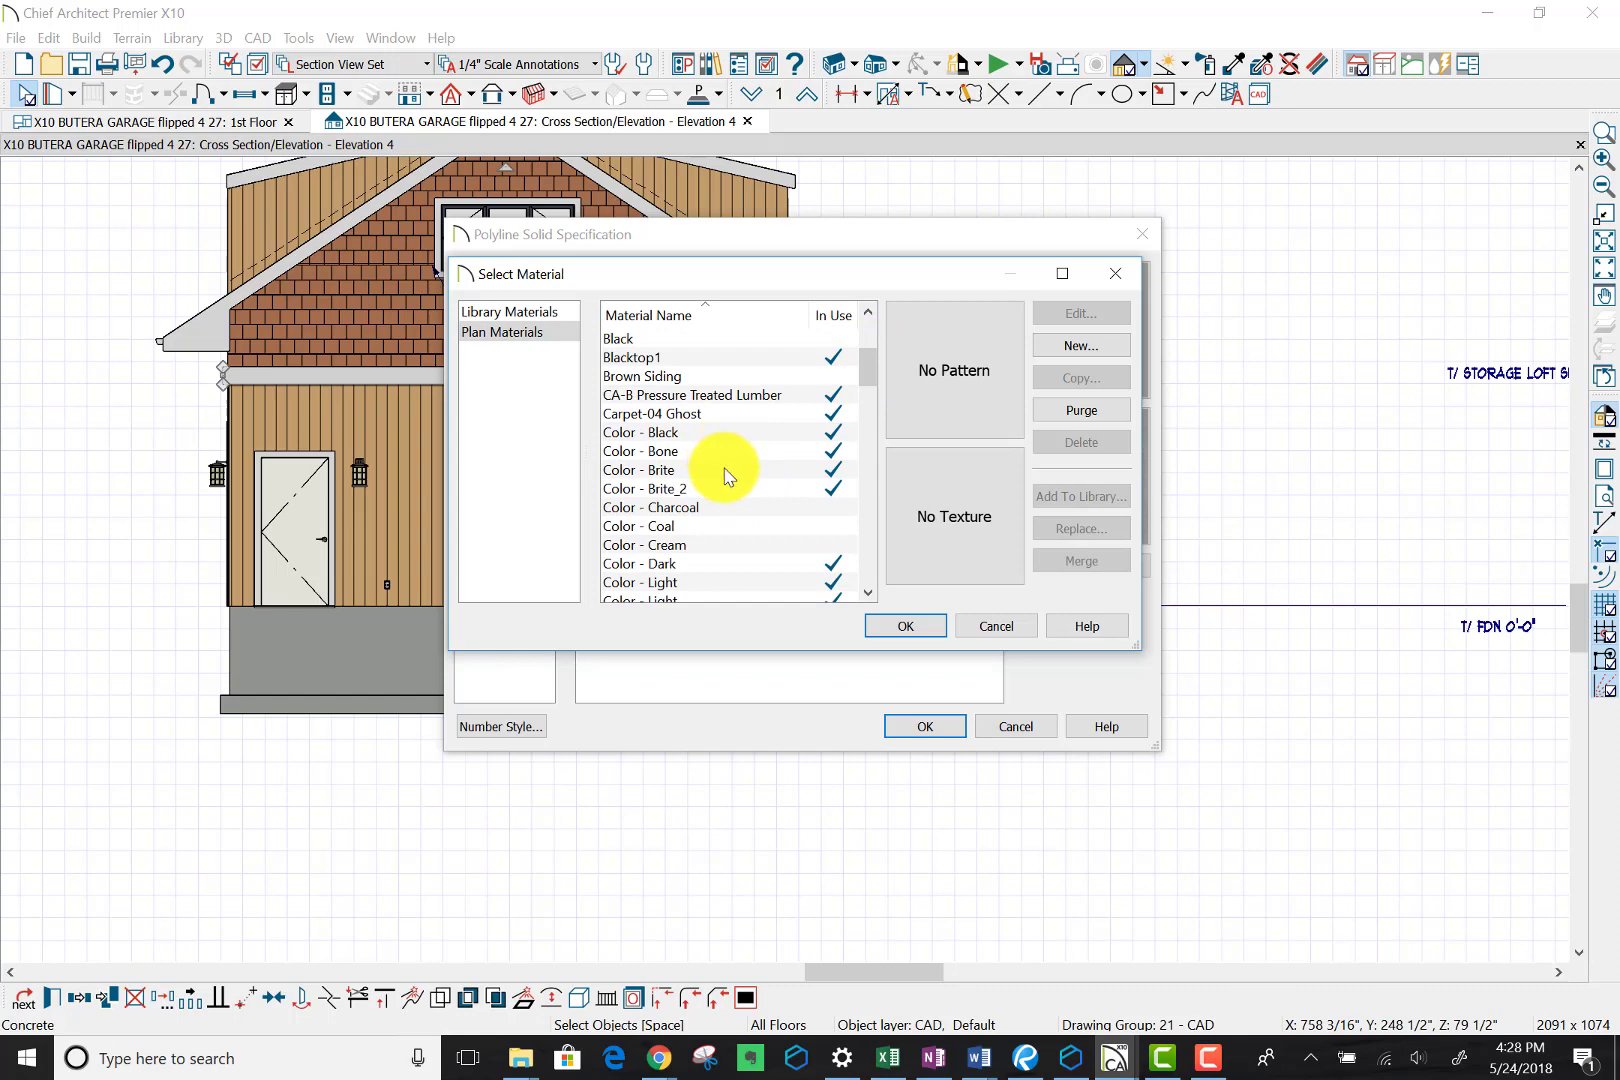
{"action": "left_click", "coordinate": [727, 471]}
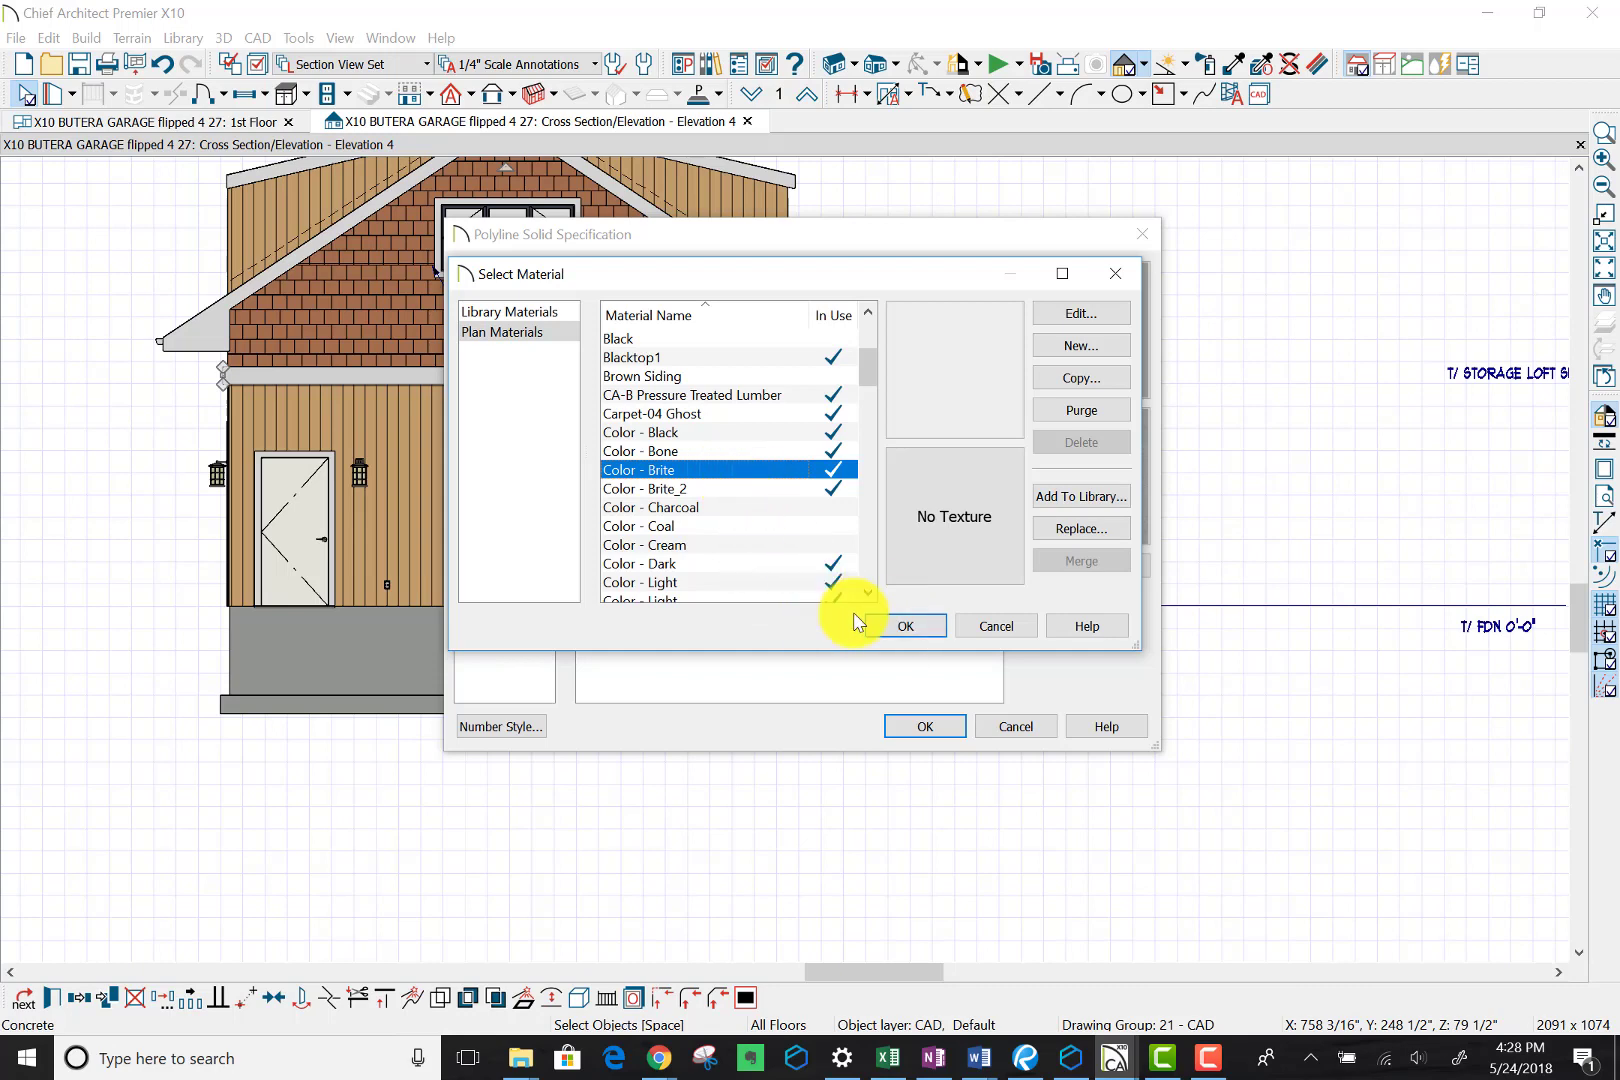
{"action": "left_click", "coordinate": [902, 627]}
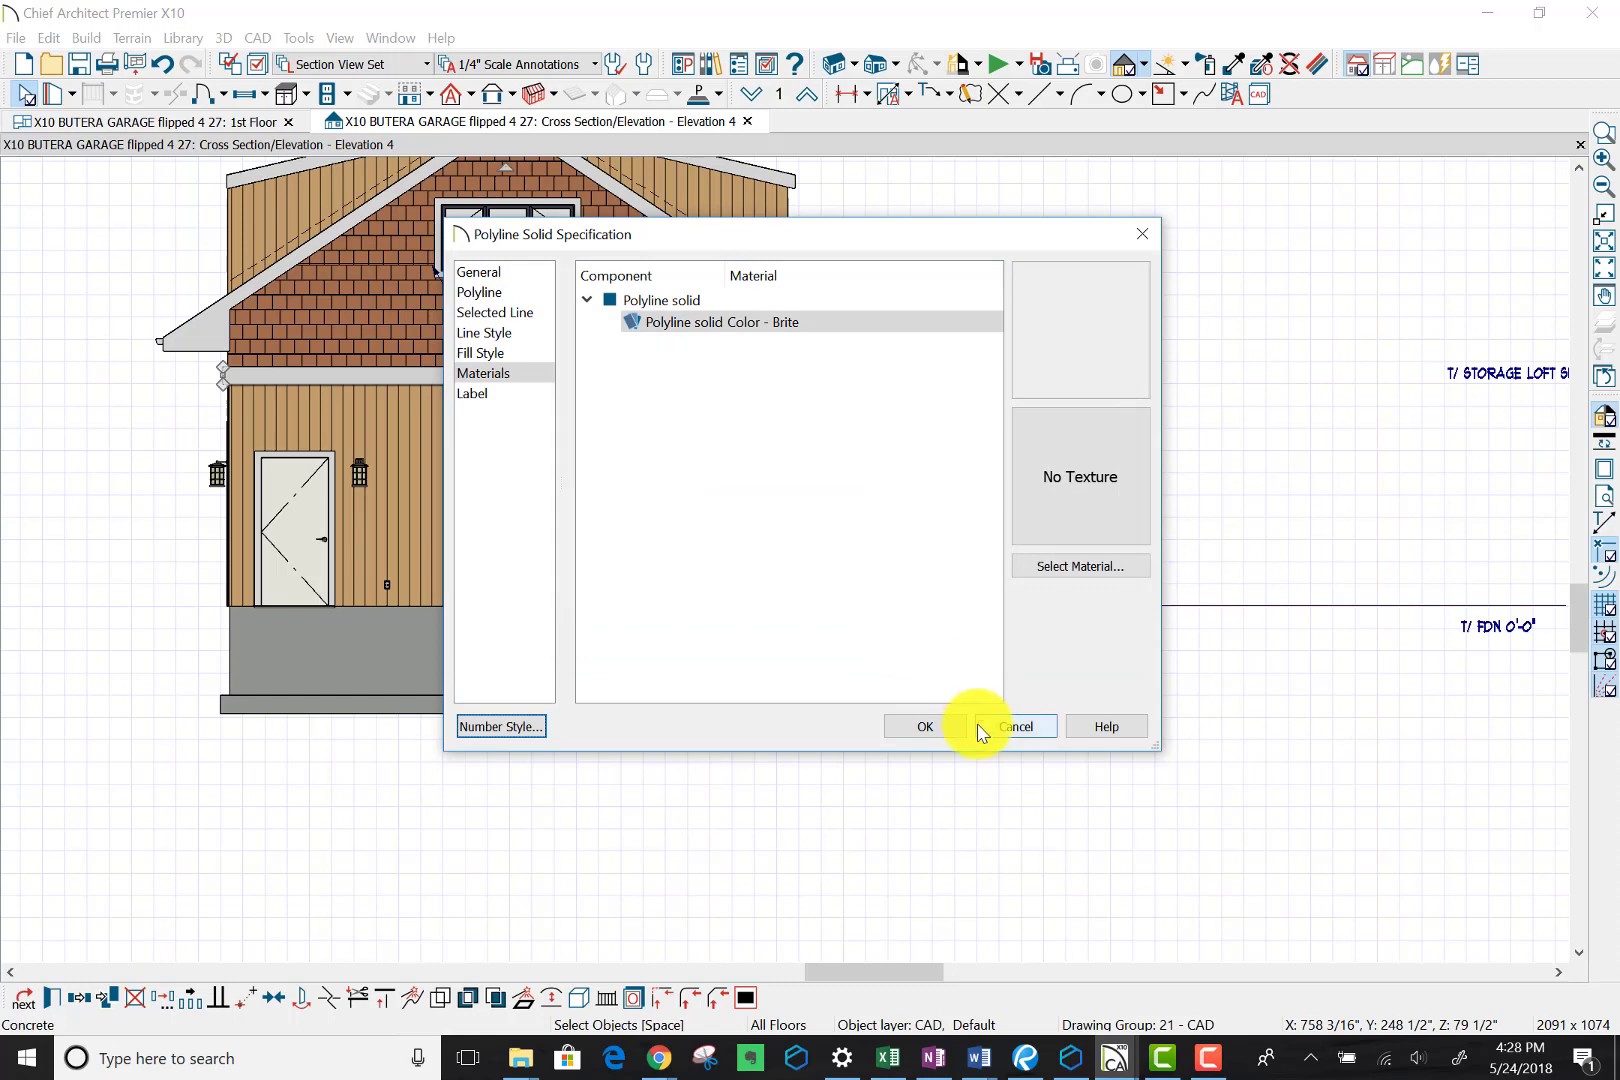
{"action": "left_click", "coordinate": [925, 727]}
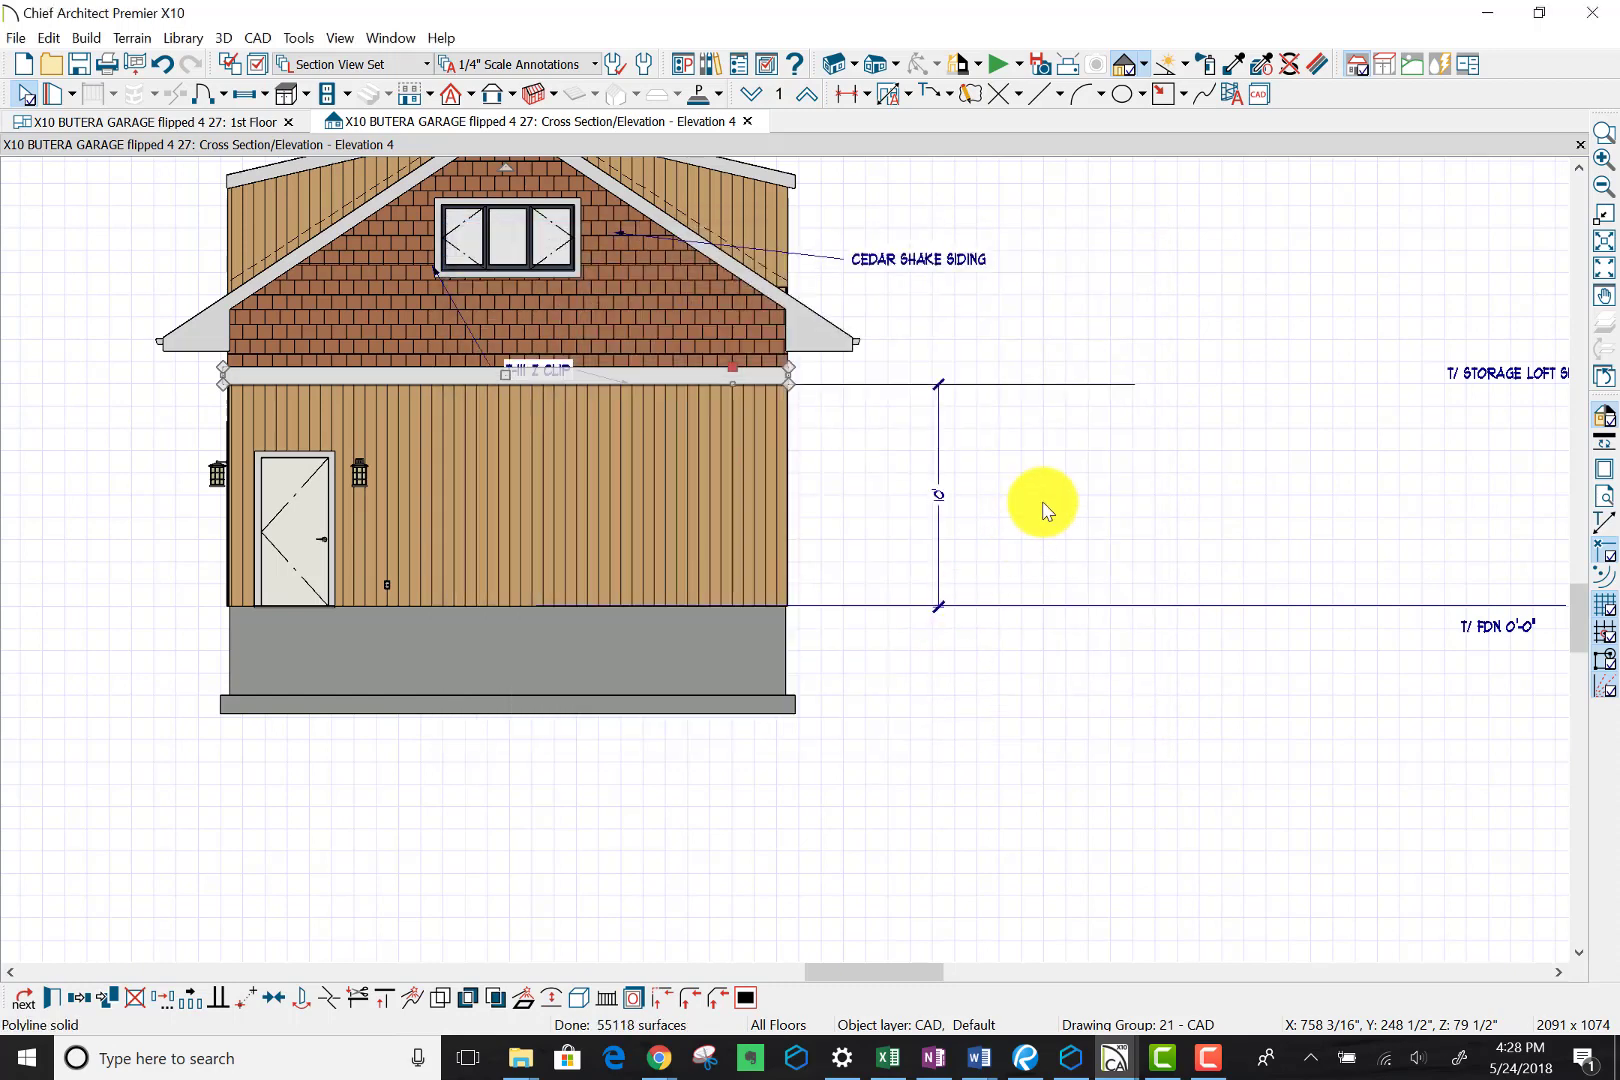
{"action": "left_click", "coordinate": [806, 400]}
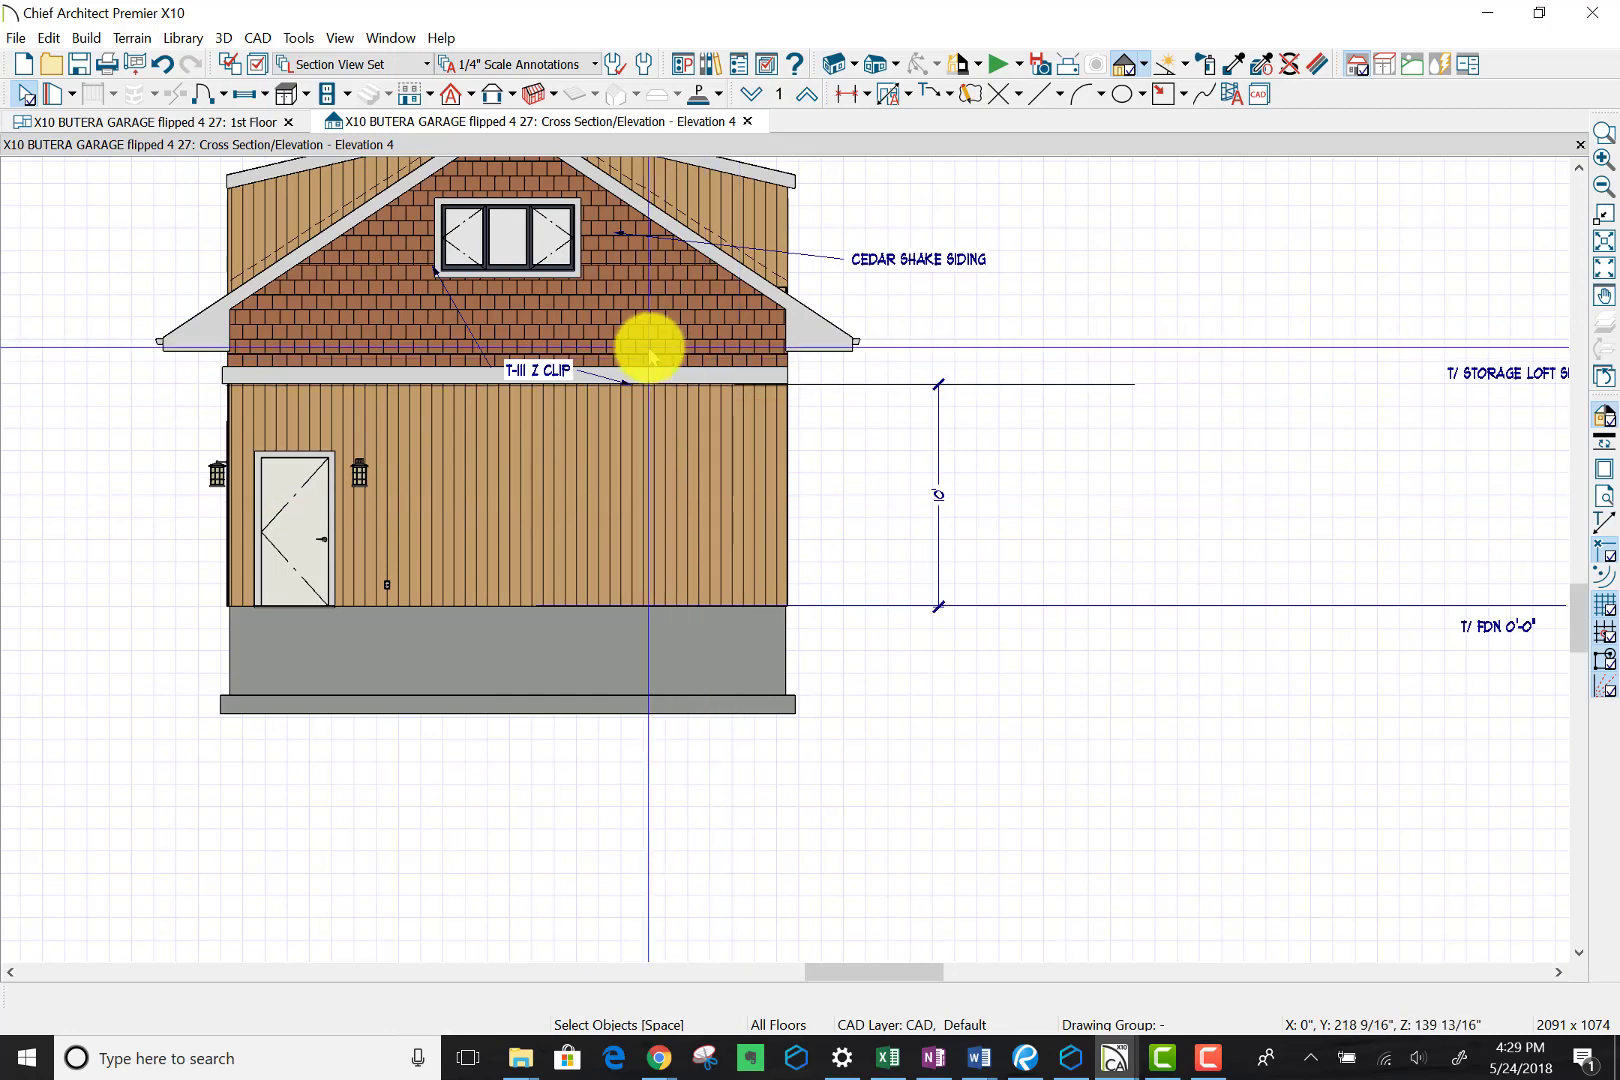
Step: Stretch the upper edge of the horizontal trim band upward over the cedar shake siding
{"action": "scroll", "coordinate": [650, 350], "scroll_direction": "up", "scroll_amount": 1}
{"action": "scroll", "coordinate": [650, 350], "scroll_direction": "up", "scroll_amount": 2}
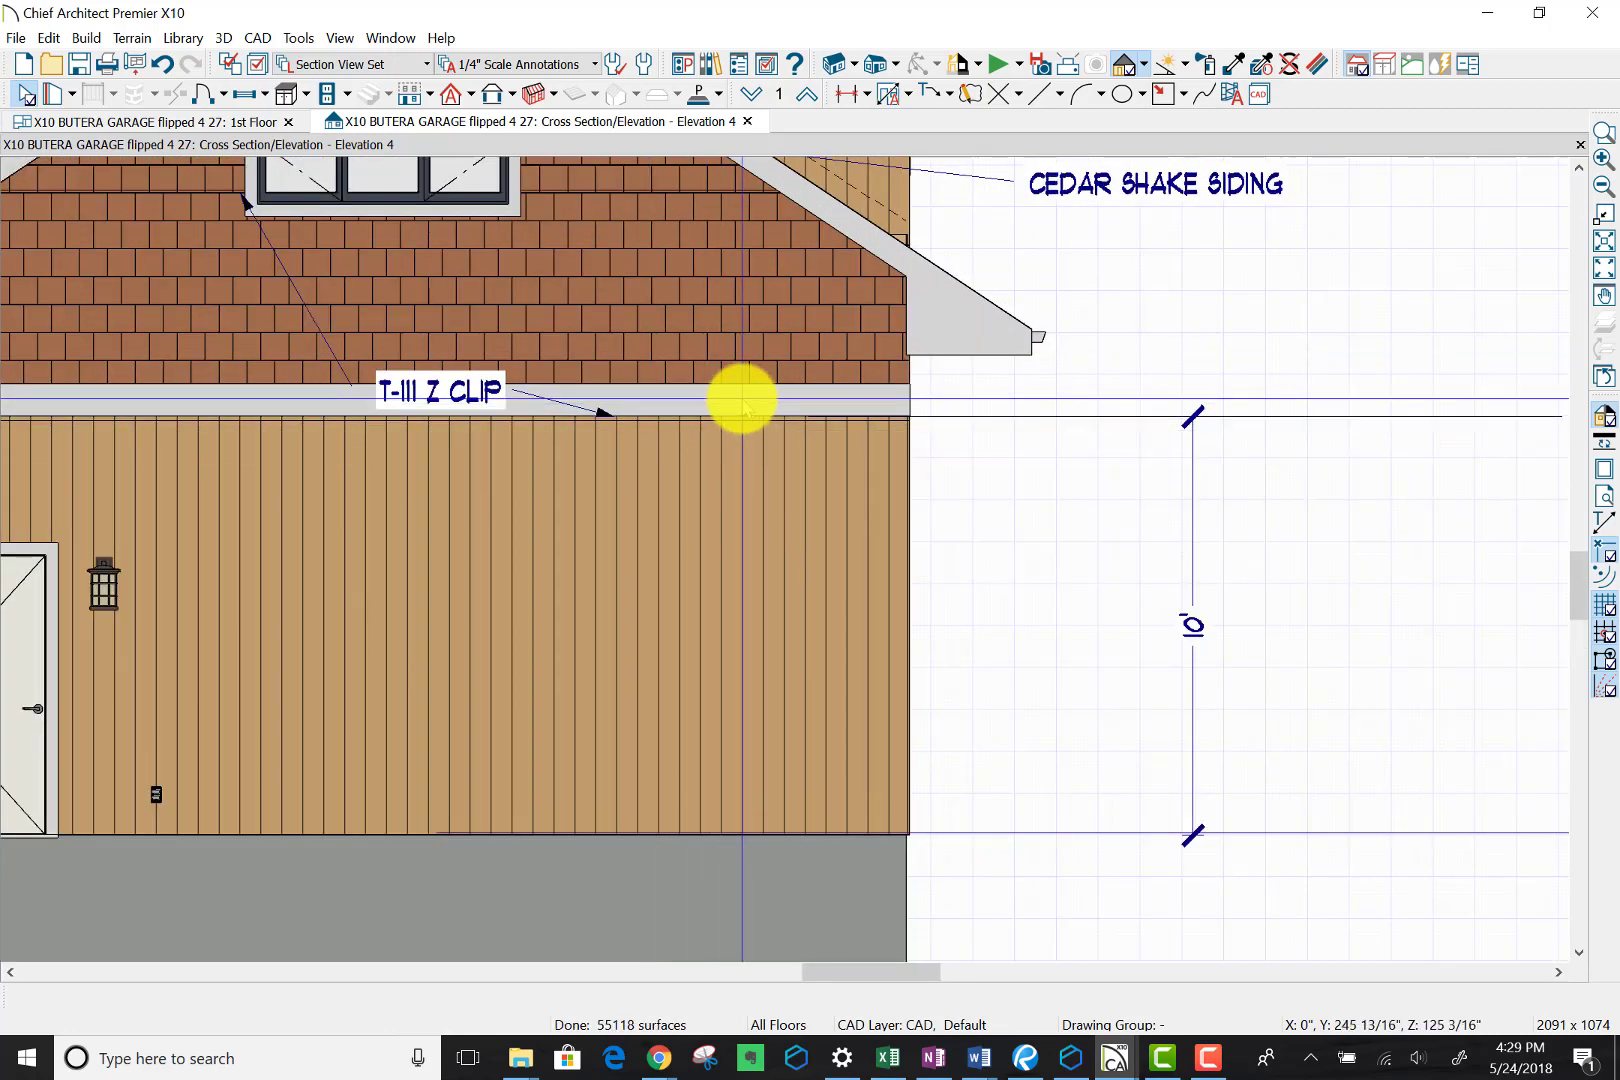
{"action": "left_click", "coordinate": [745, 401]}
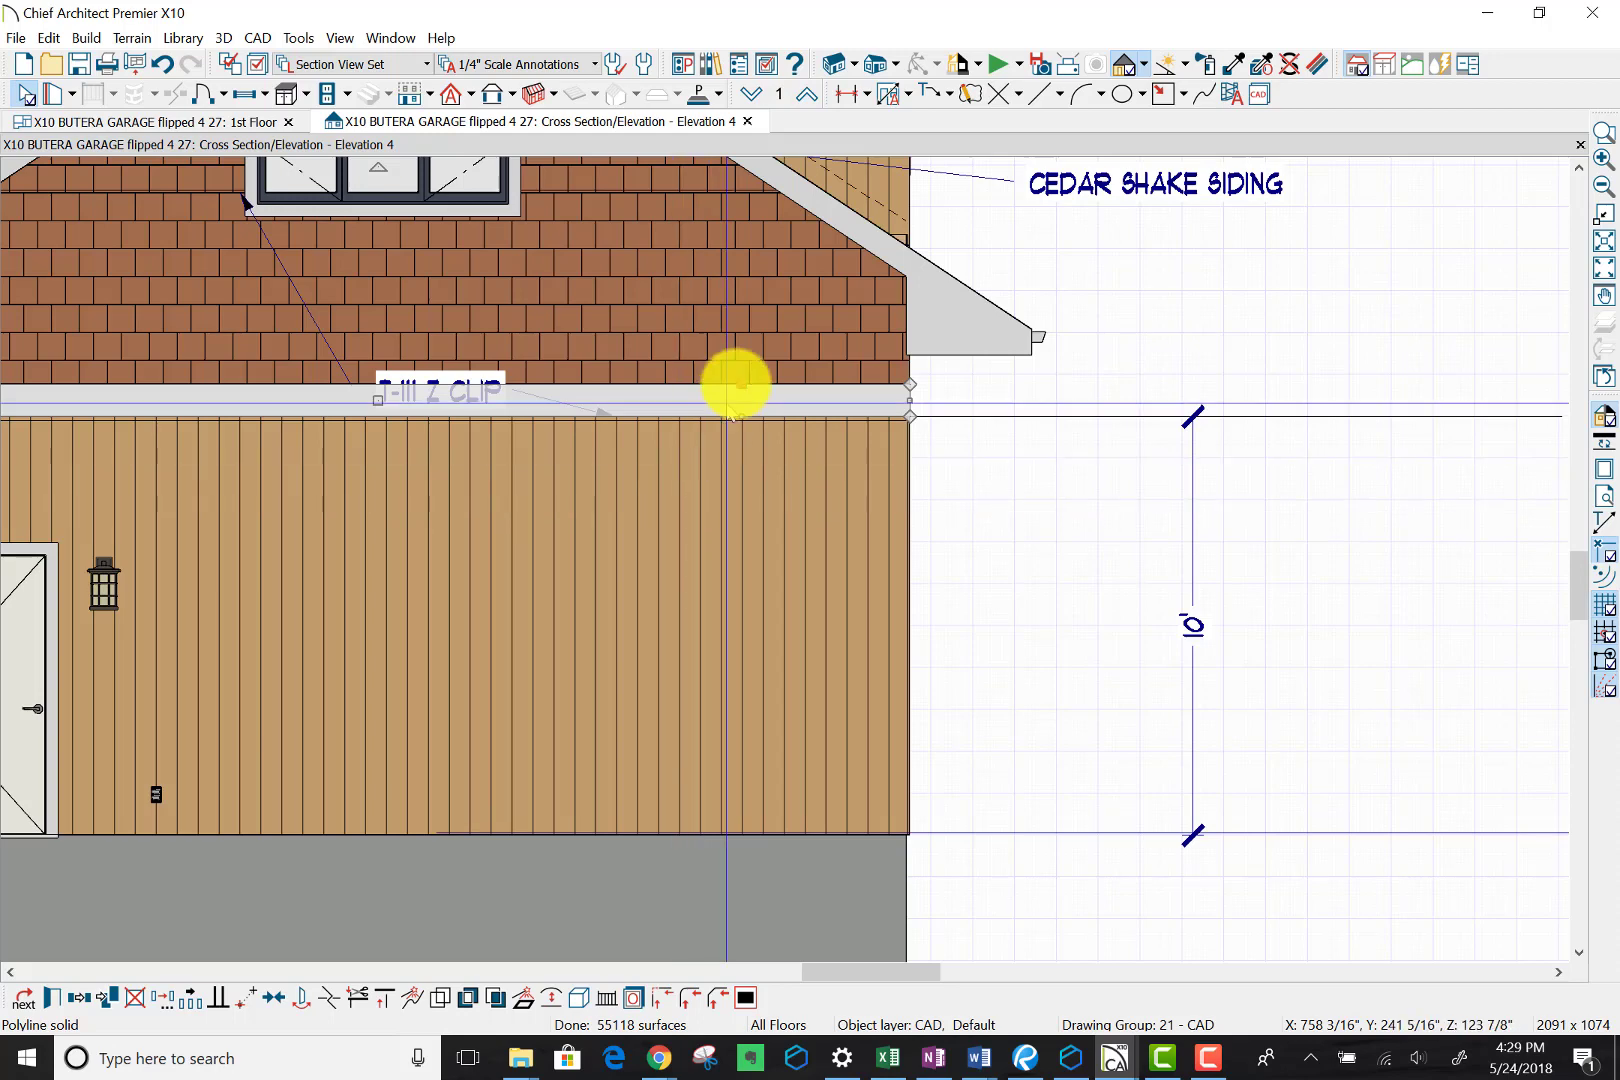
{"action": "key", "text": "Escape"}
{"action": "scroll", "coordinate": [737, 384], "scroll_direction": "up", "scroll_amount": 2}
{"action": "left_click", "coordinate": [737, 384]}
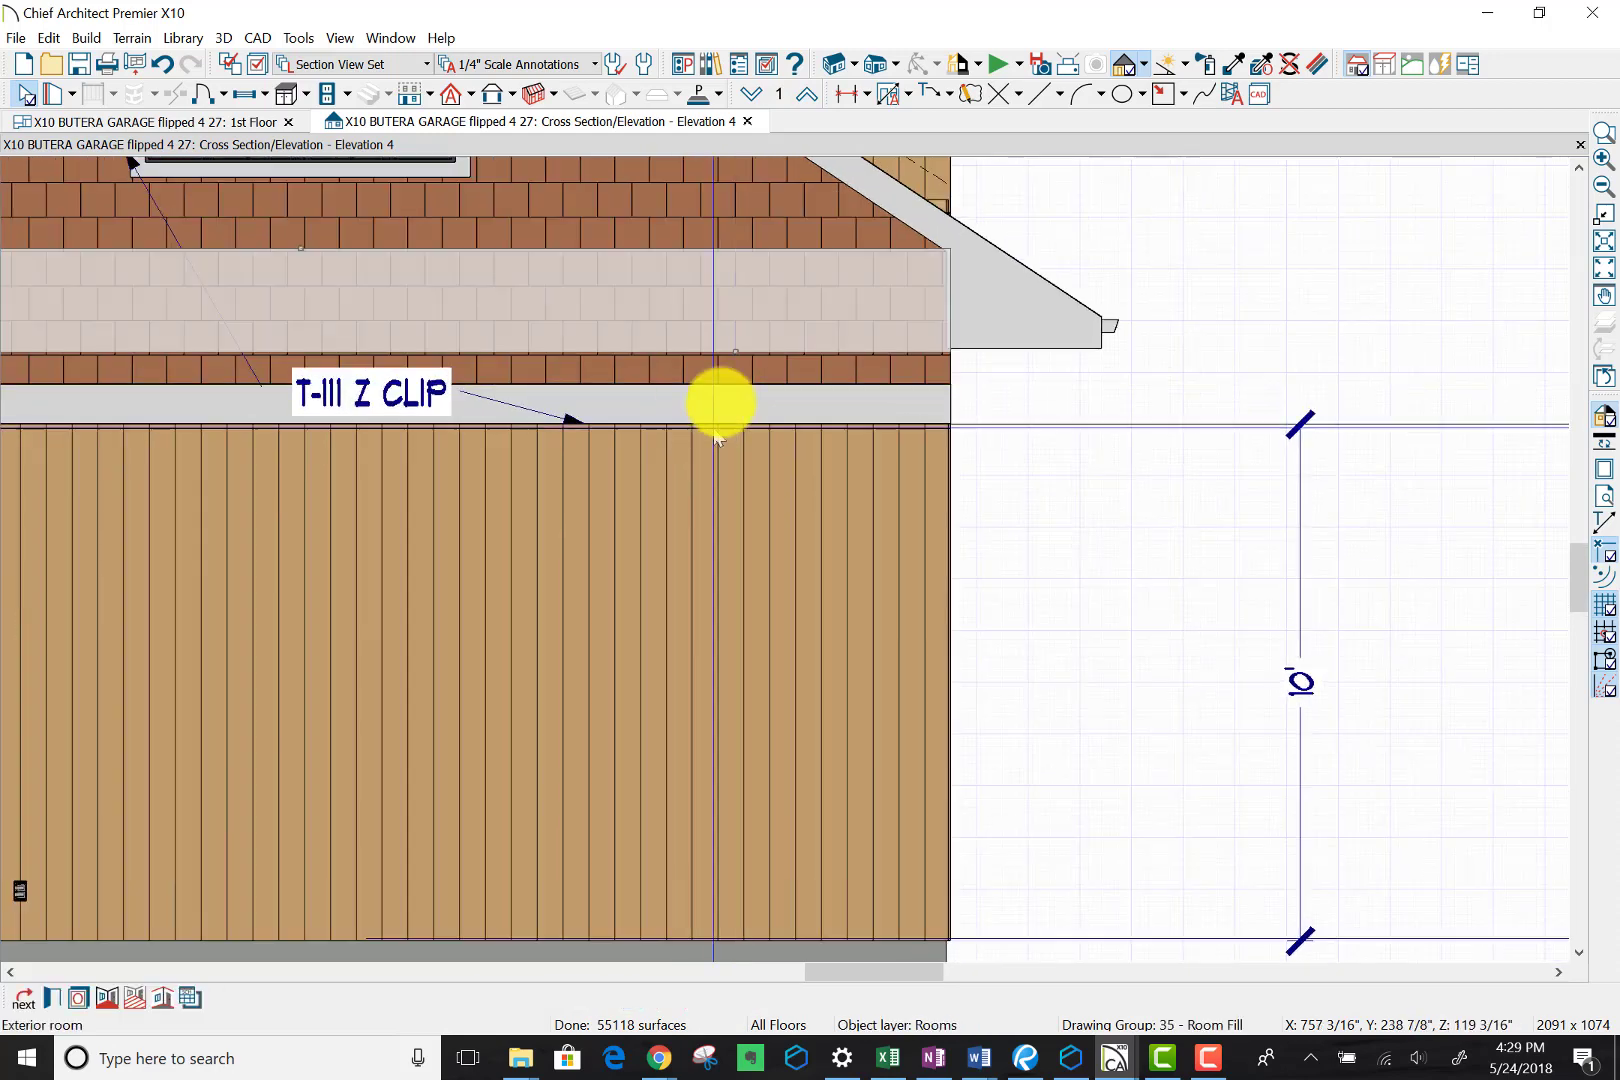
{"action": "left_click", "coordinate": [720, 399]}
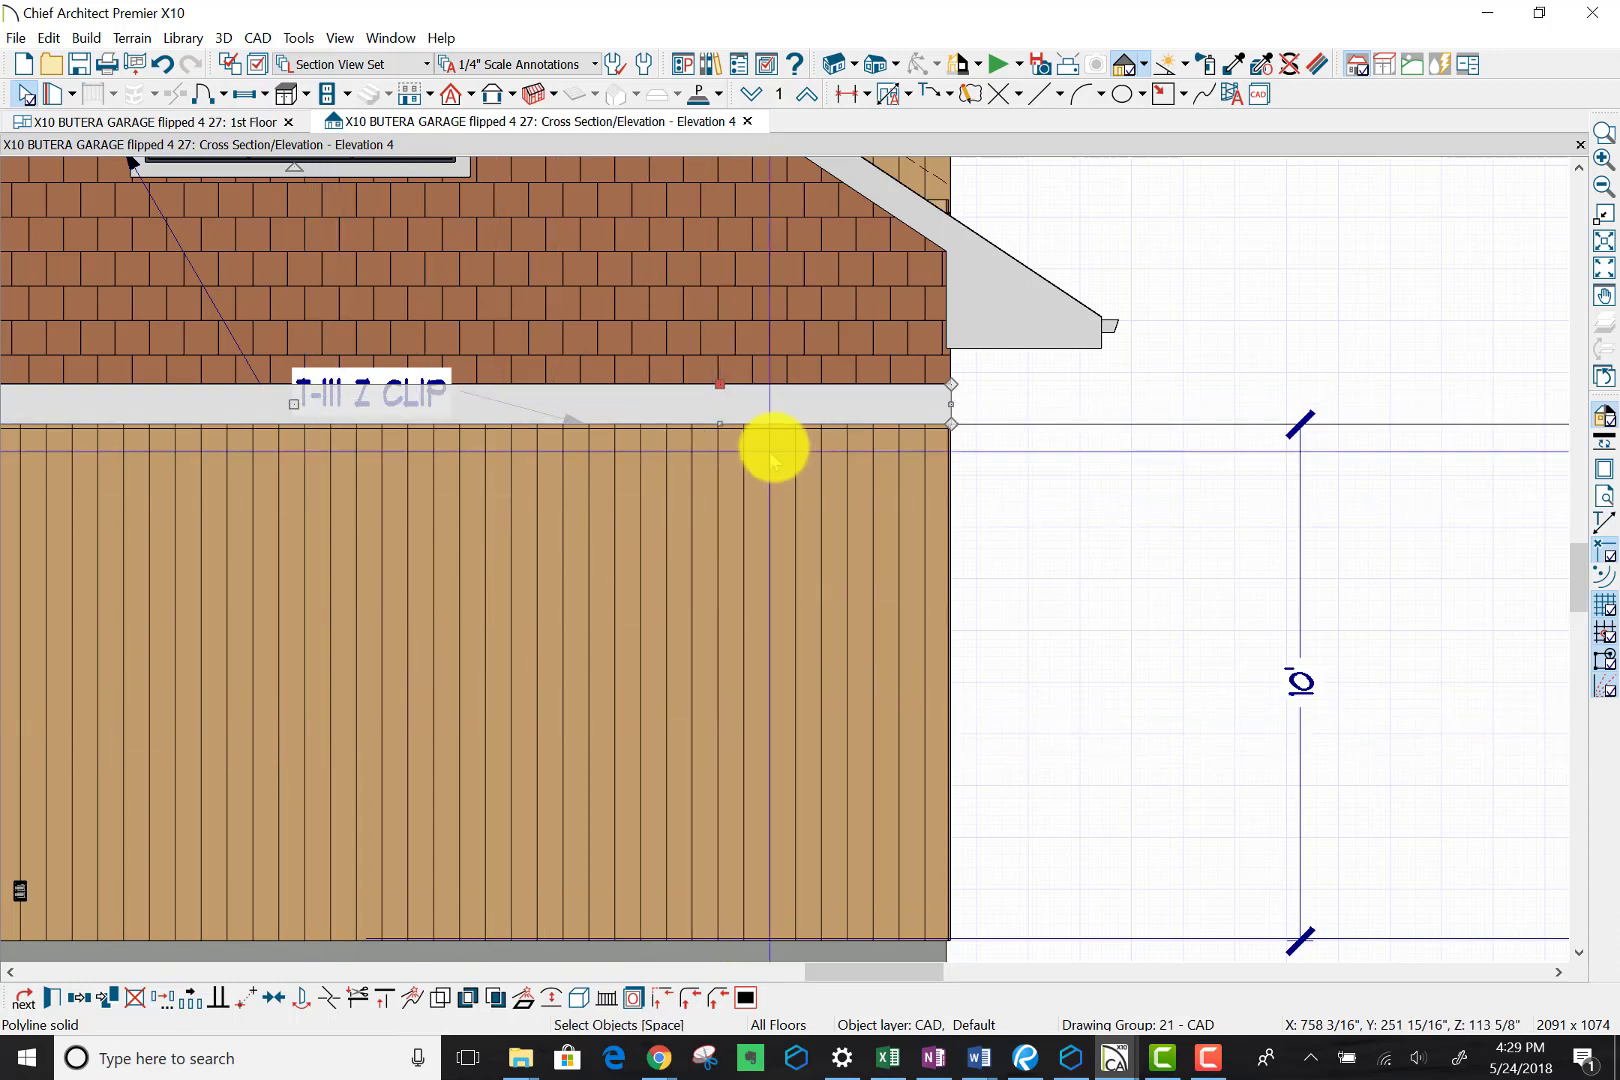
{"action": "scroll", "coordinate": [772, 450], "scroll_direction": "up", "scroll_amount": 2}
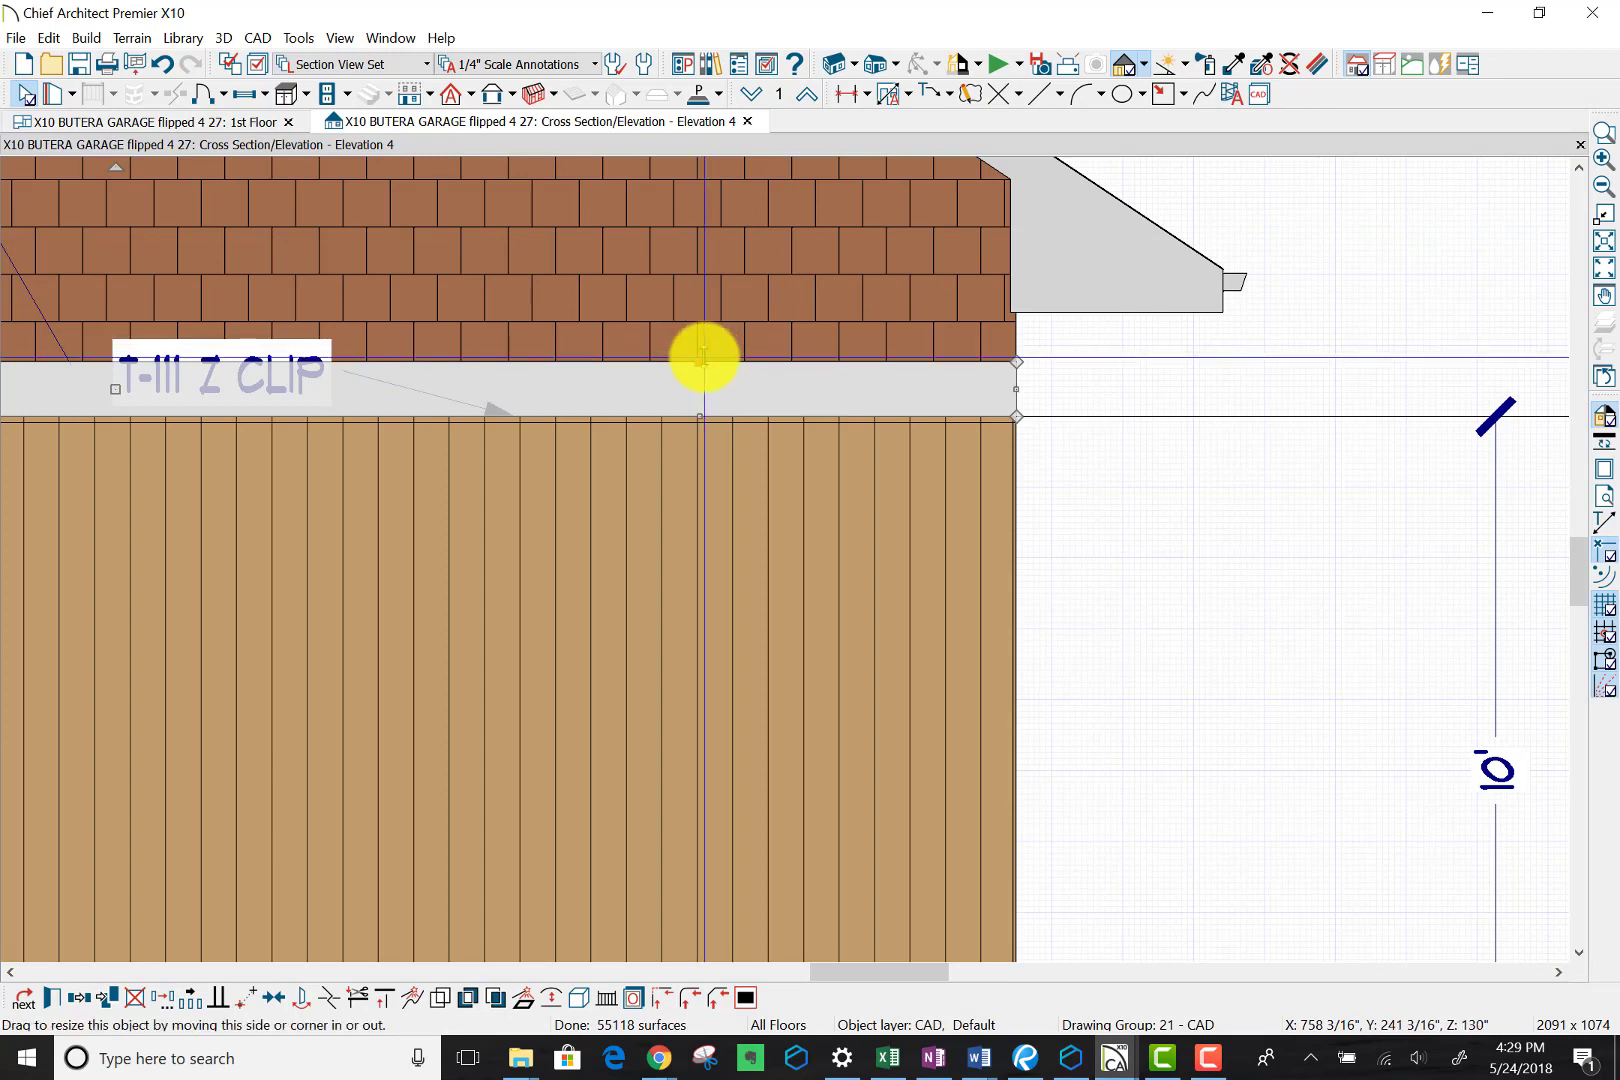
{"action": "left_click_drag", "start_coordinate": [703, 355], "coordinate": [707, 345]}
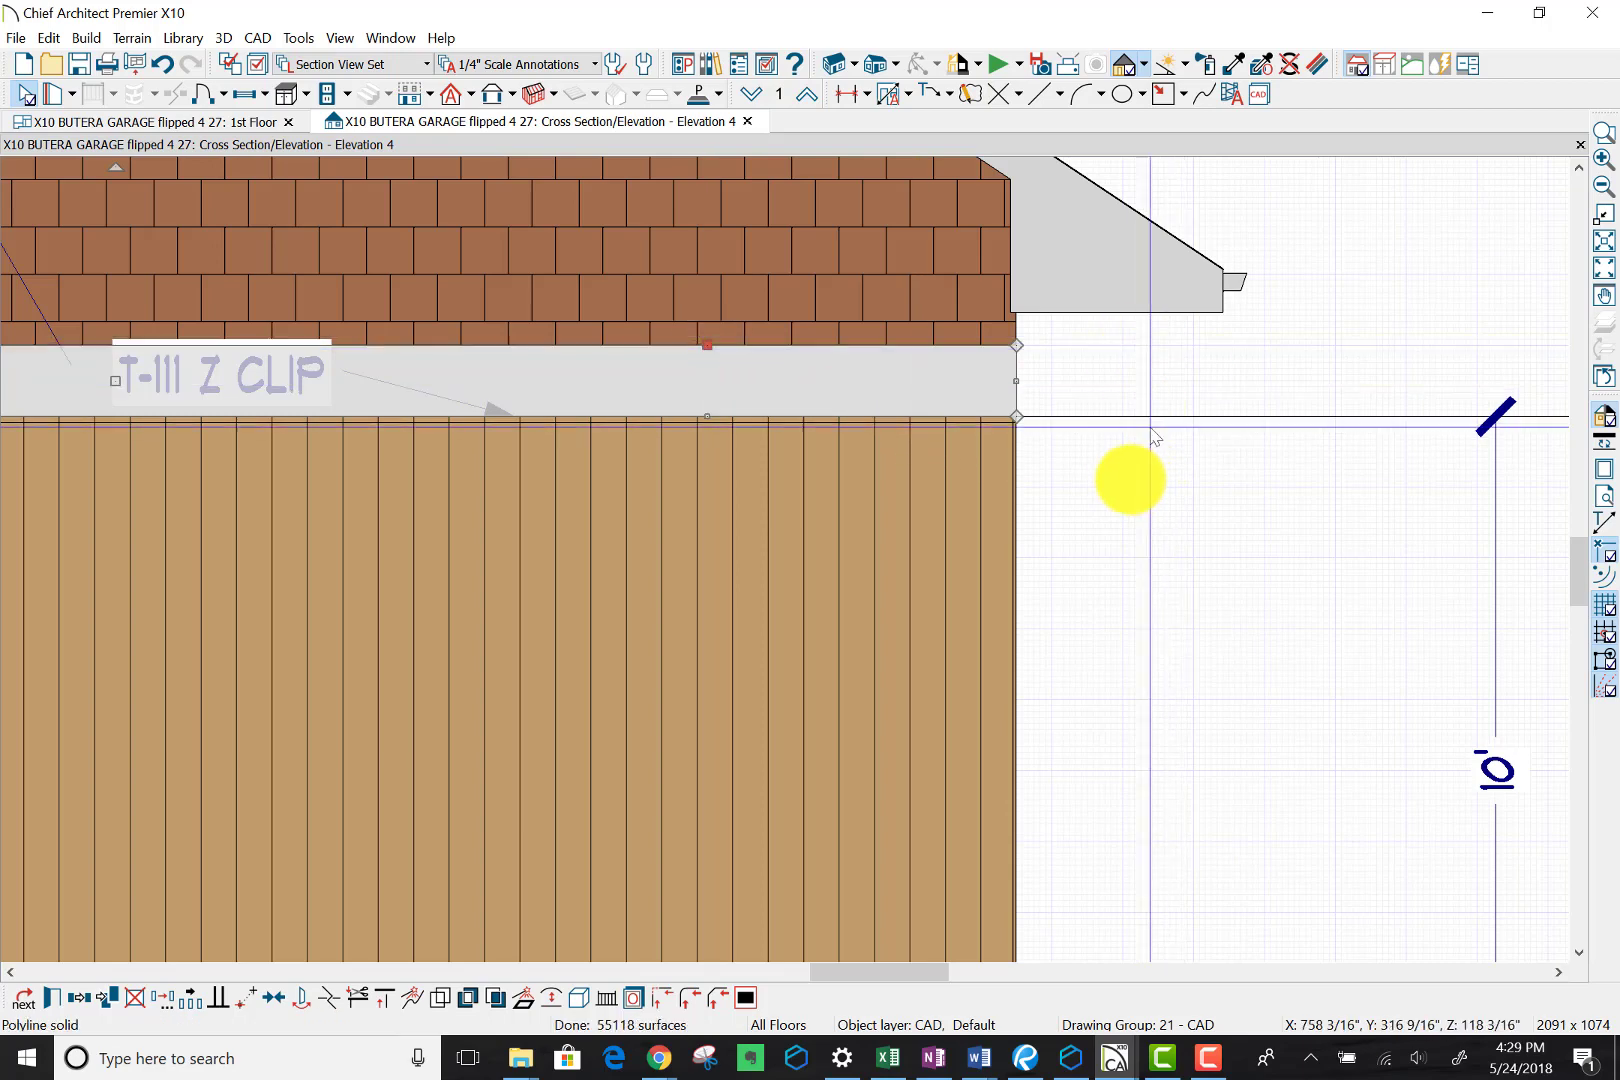
Step: Lower the trim band's upper edge slightly to fine-tune its height, and deselect the band
{"action": "scroll", "coordinate": [1036, 428], "scroll_direction": "up", "scroll_amount": 4}
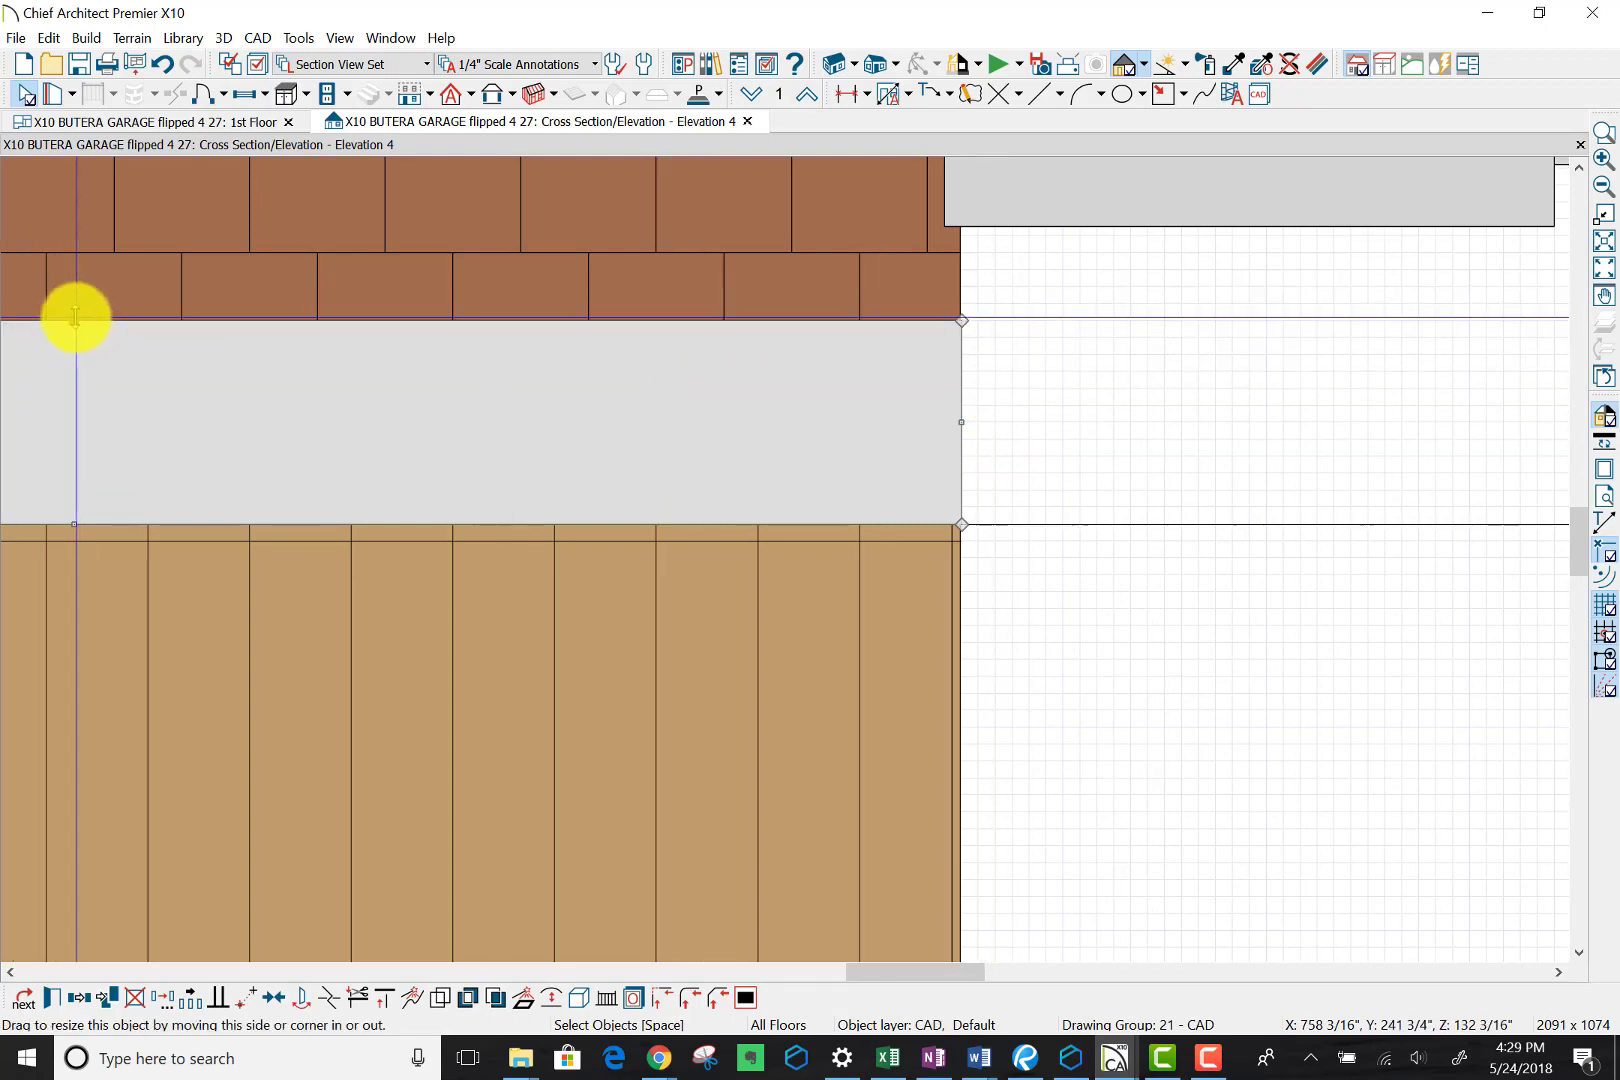
{"action": "left_click_drag", "start_coordinate": [78, 320], "coordinate": [75, 333]}
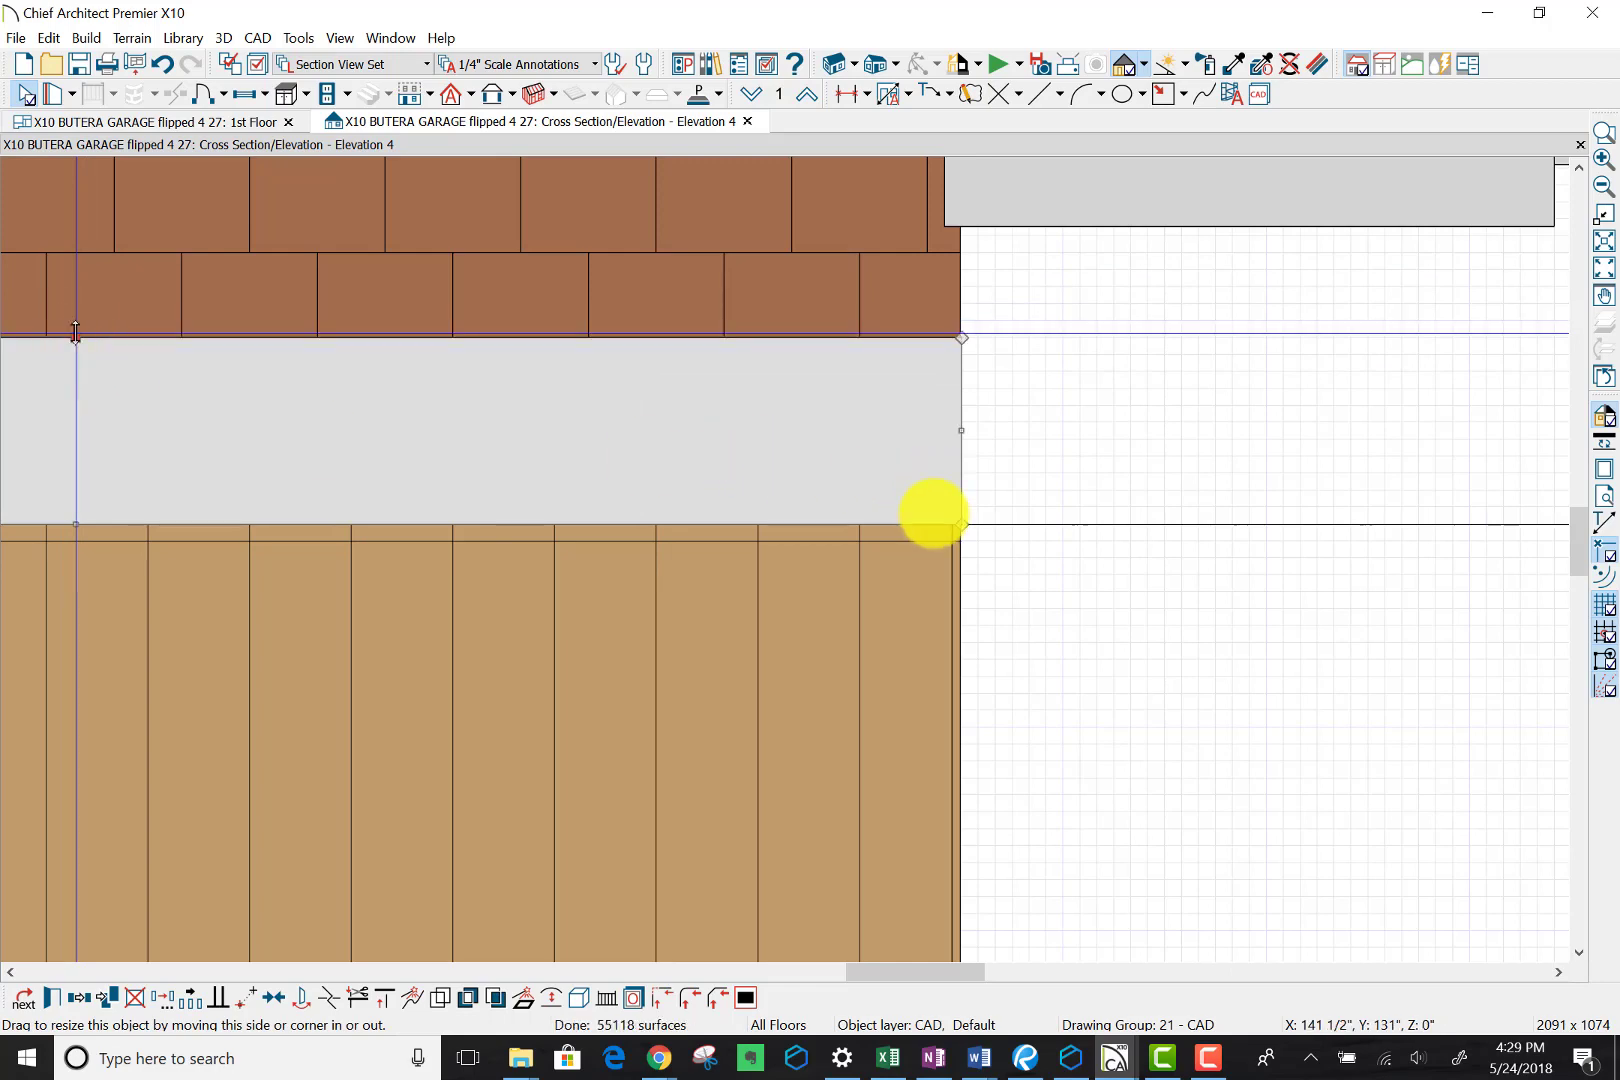
{"action": "scroll", "coordinate": [952, 488], "scroll_direction": "down", "scroll_amount": 1}
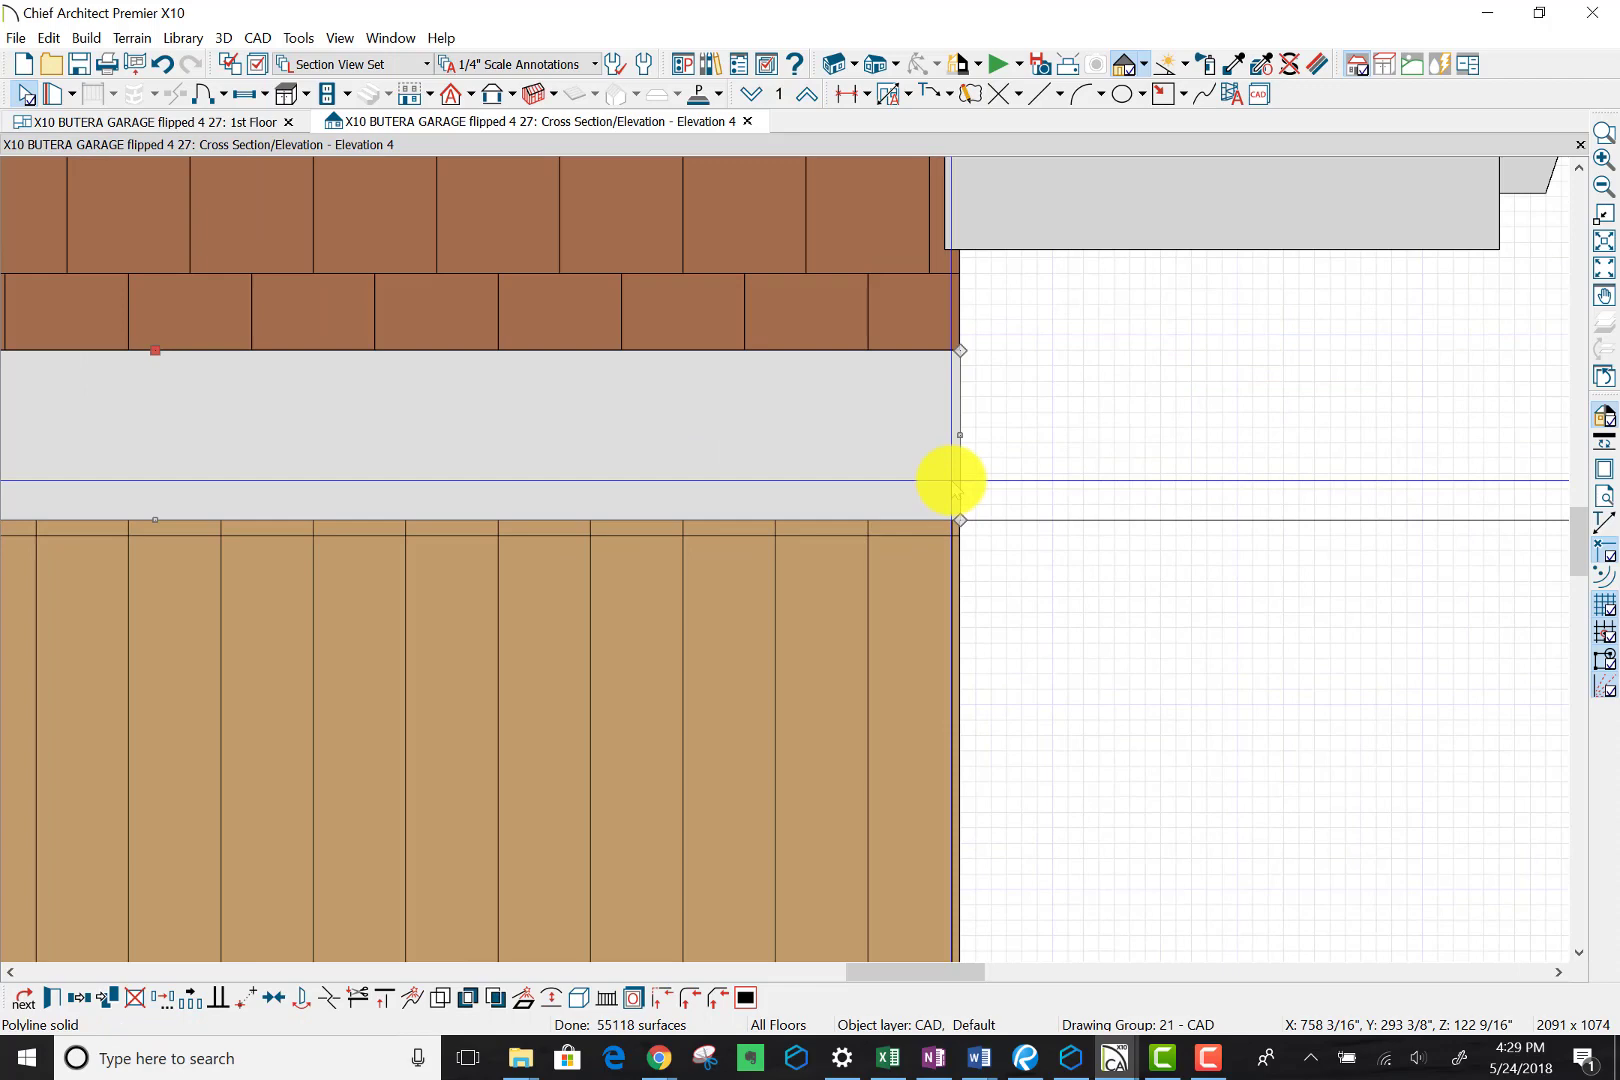
{"action": "scroll", "coordinate": [952, 482], "scroll_direction": "down", "scroll_amount": 2}
{"action": "scroll", "coordinate": [952, 482], "scroll_direction": "down", "scroll_amount": 2}
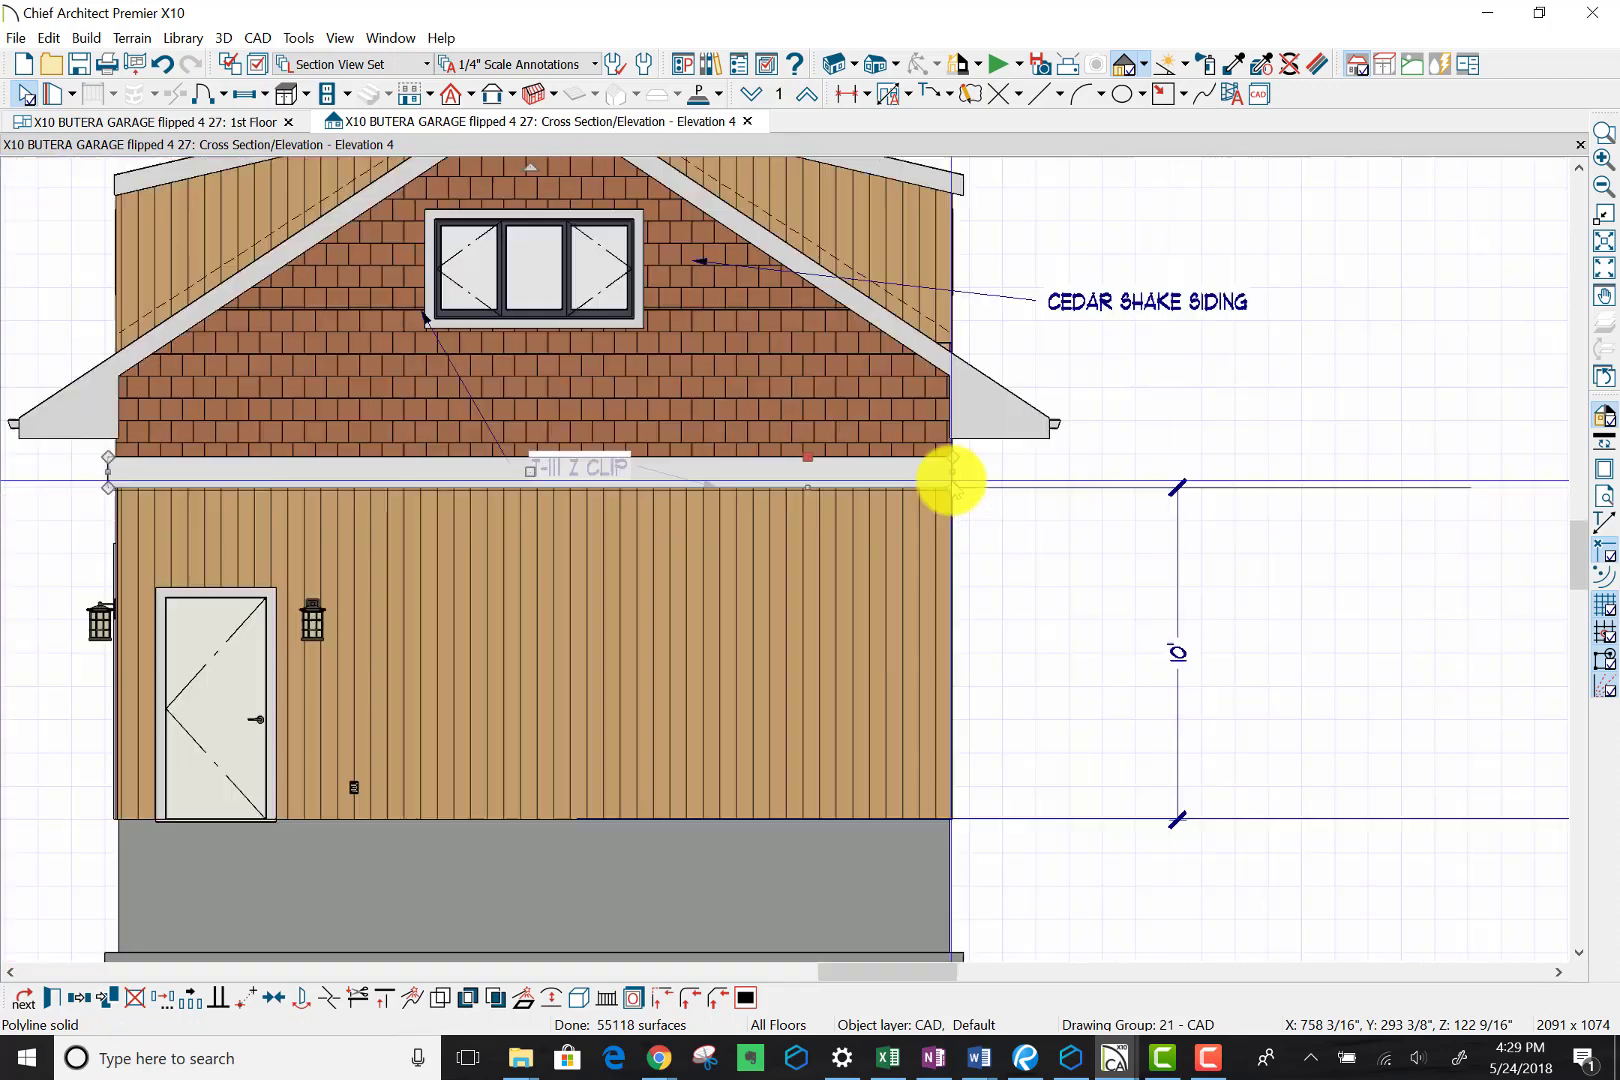
{"action": "scroll", "coordinate": [952, 482], "scroll_direction": "down", "scroll_amount": 2}
{"action": "scroll", "coordinate": [1049, 318], "scroll_direction": "down", "scroll_amount": 1}
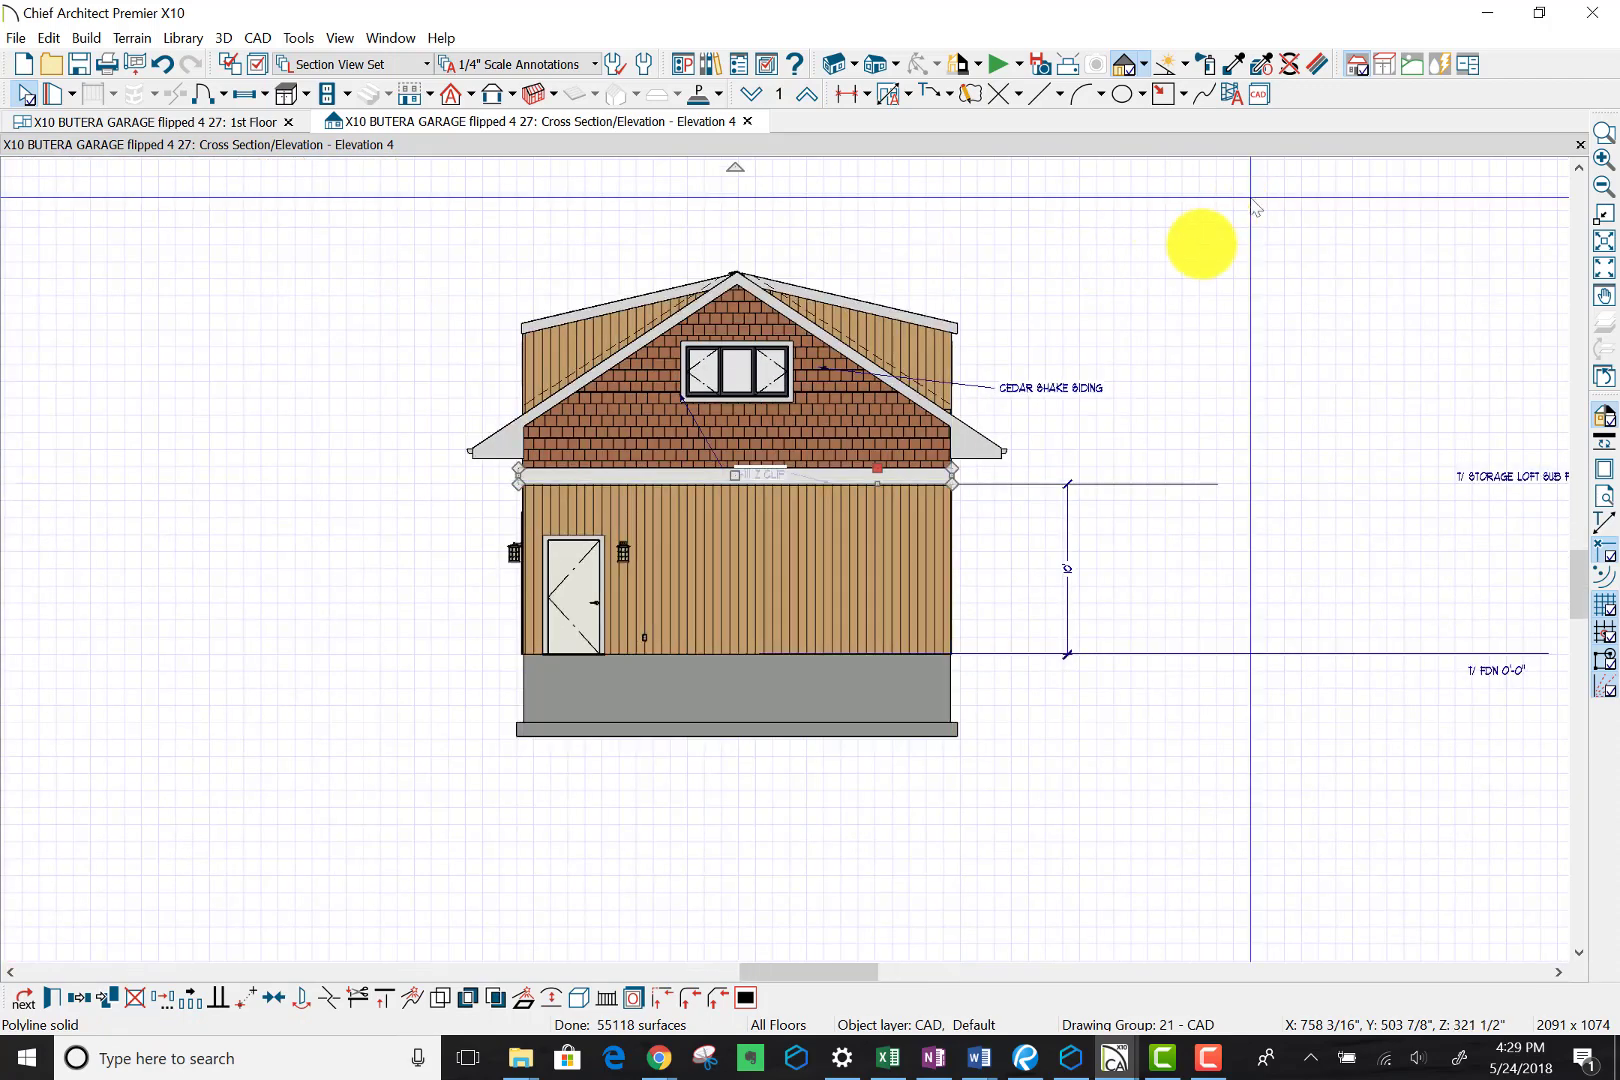
{"action": "left_click", "coordinate": [1200, 248]}
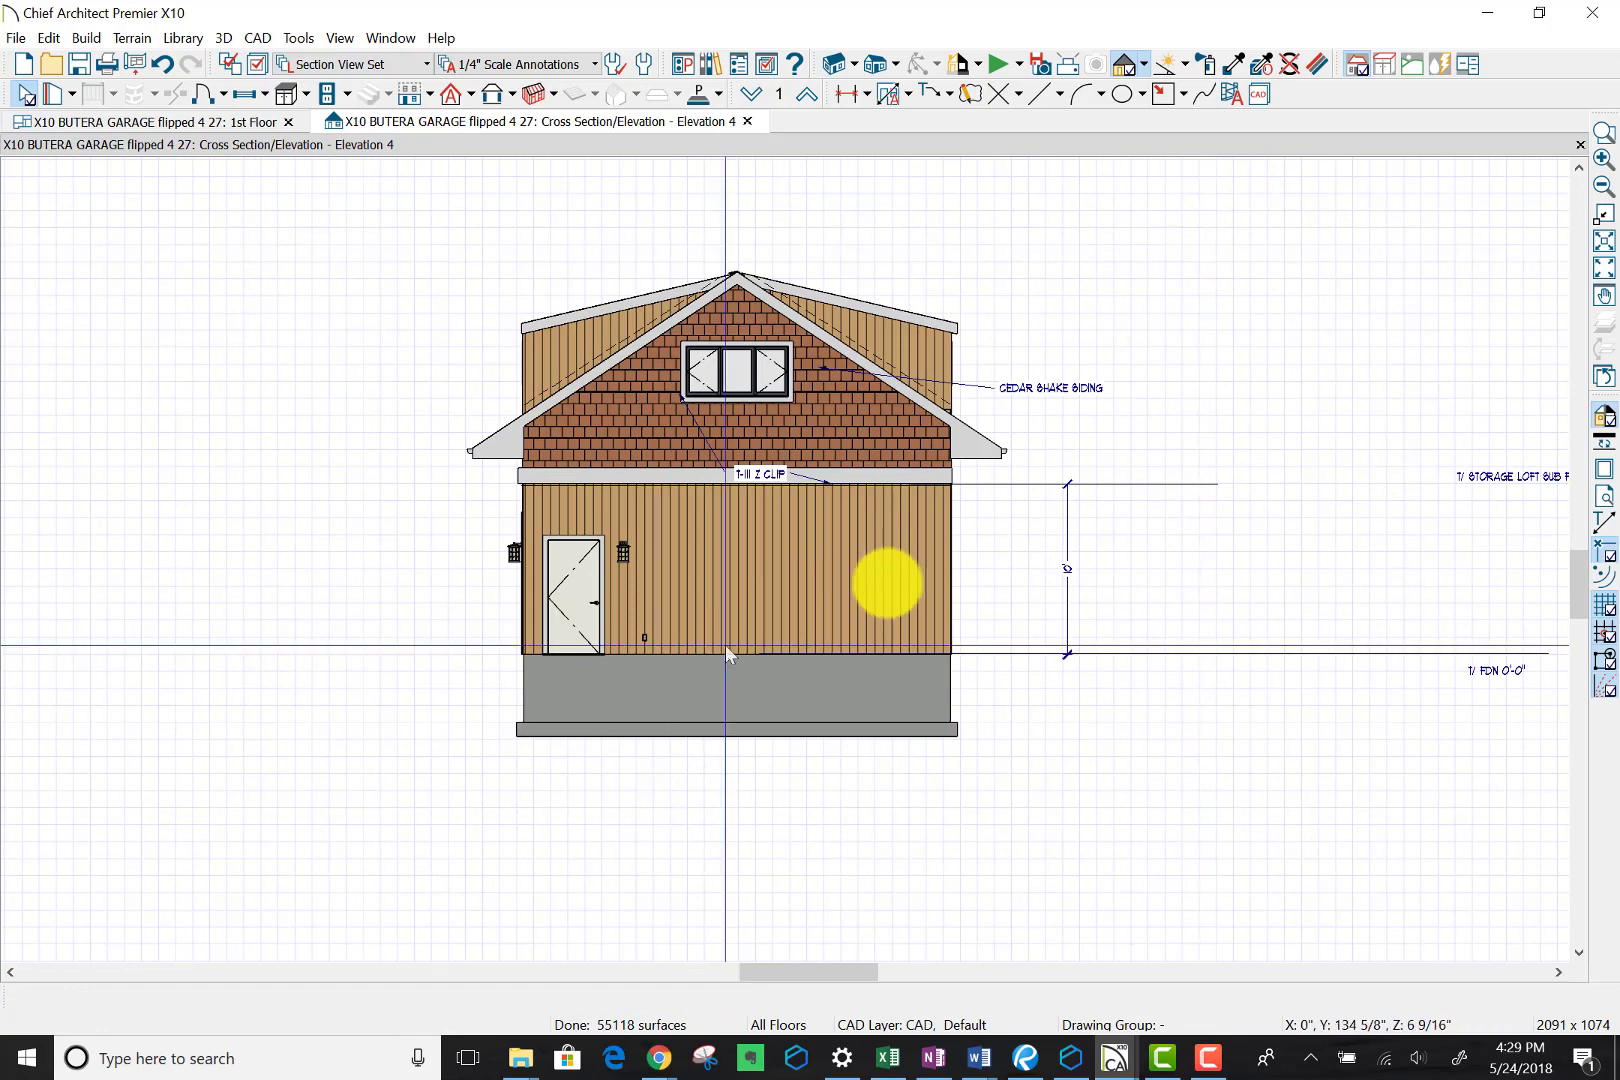
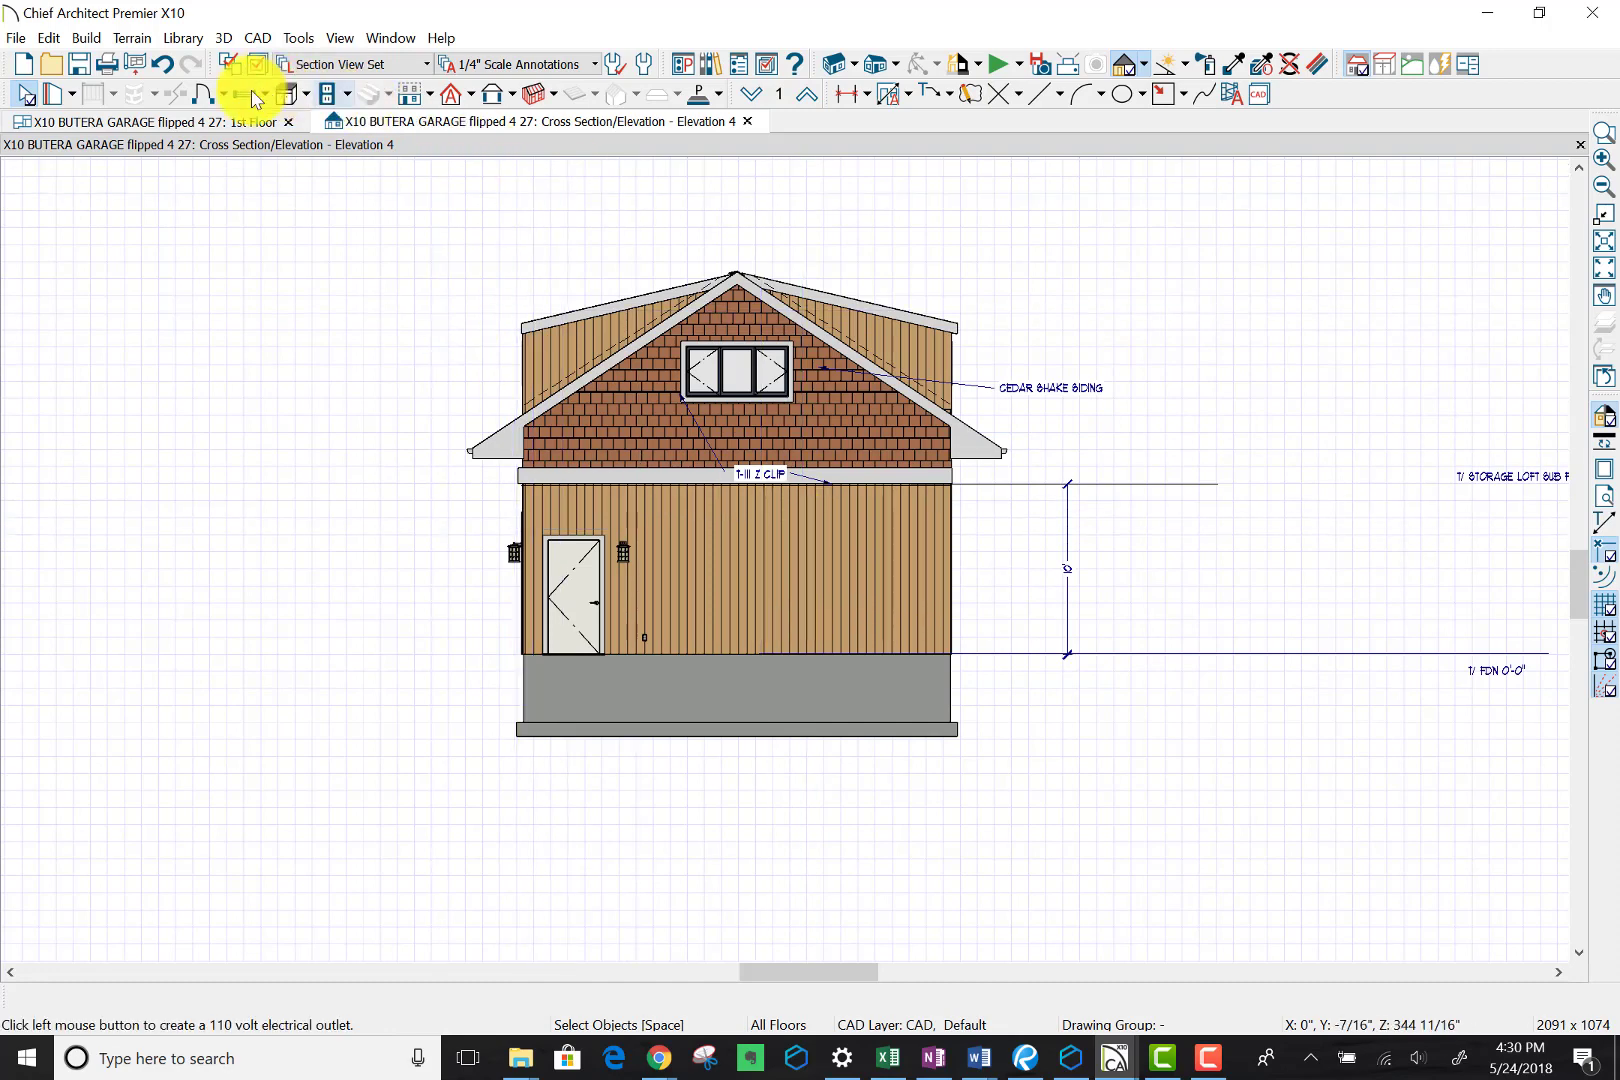
Step: Go to the second-floor plan and make Roof Plan Set the active layer set
{"action": "left_click", "coordinate": [248, 124]}
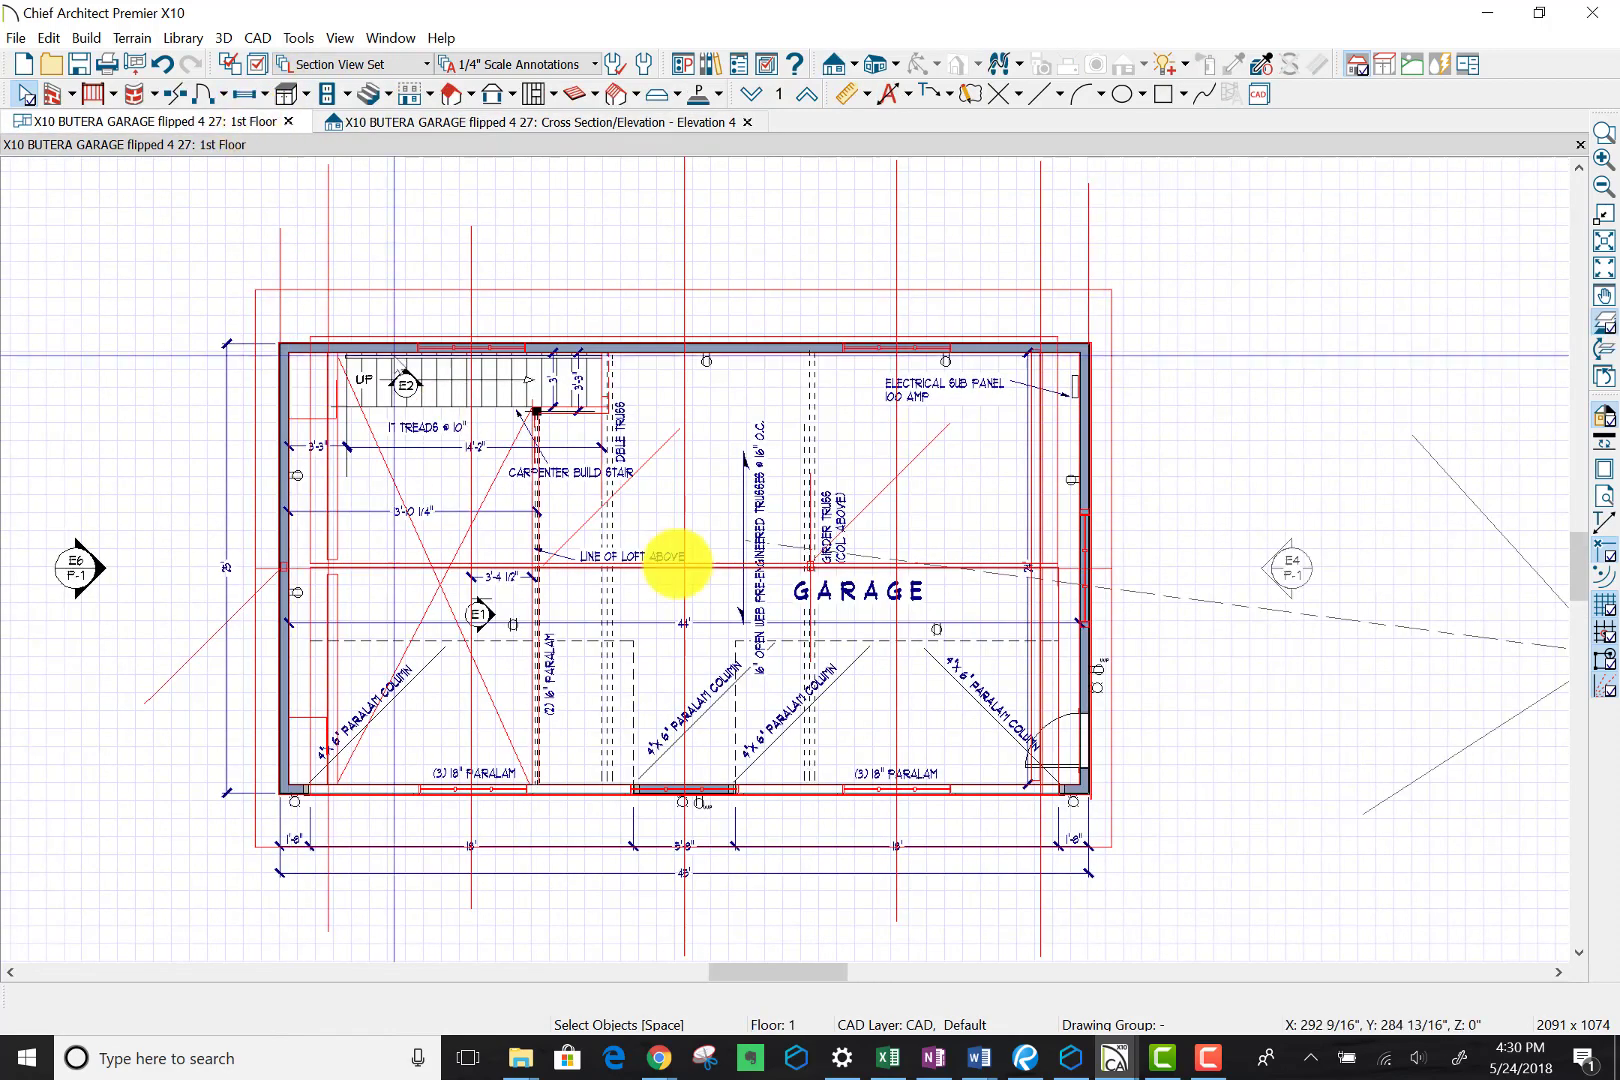
{"action": "left_click", "coordinate": [806, 97]}
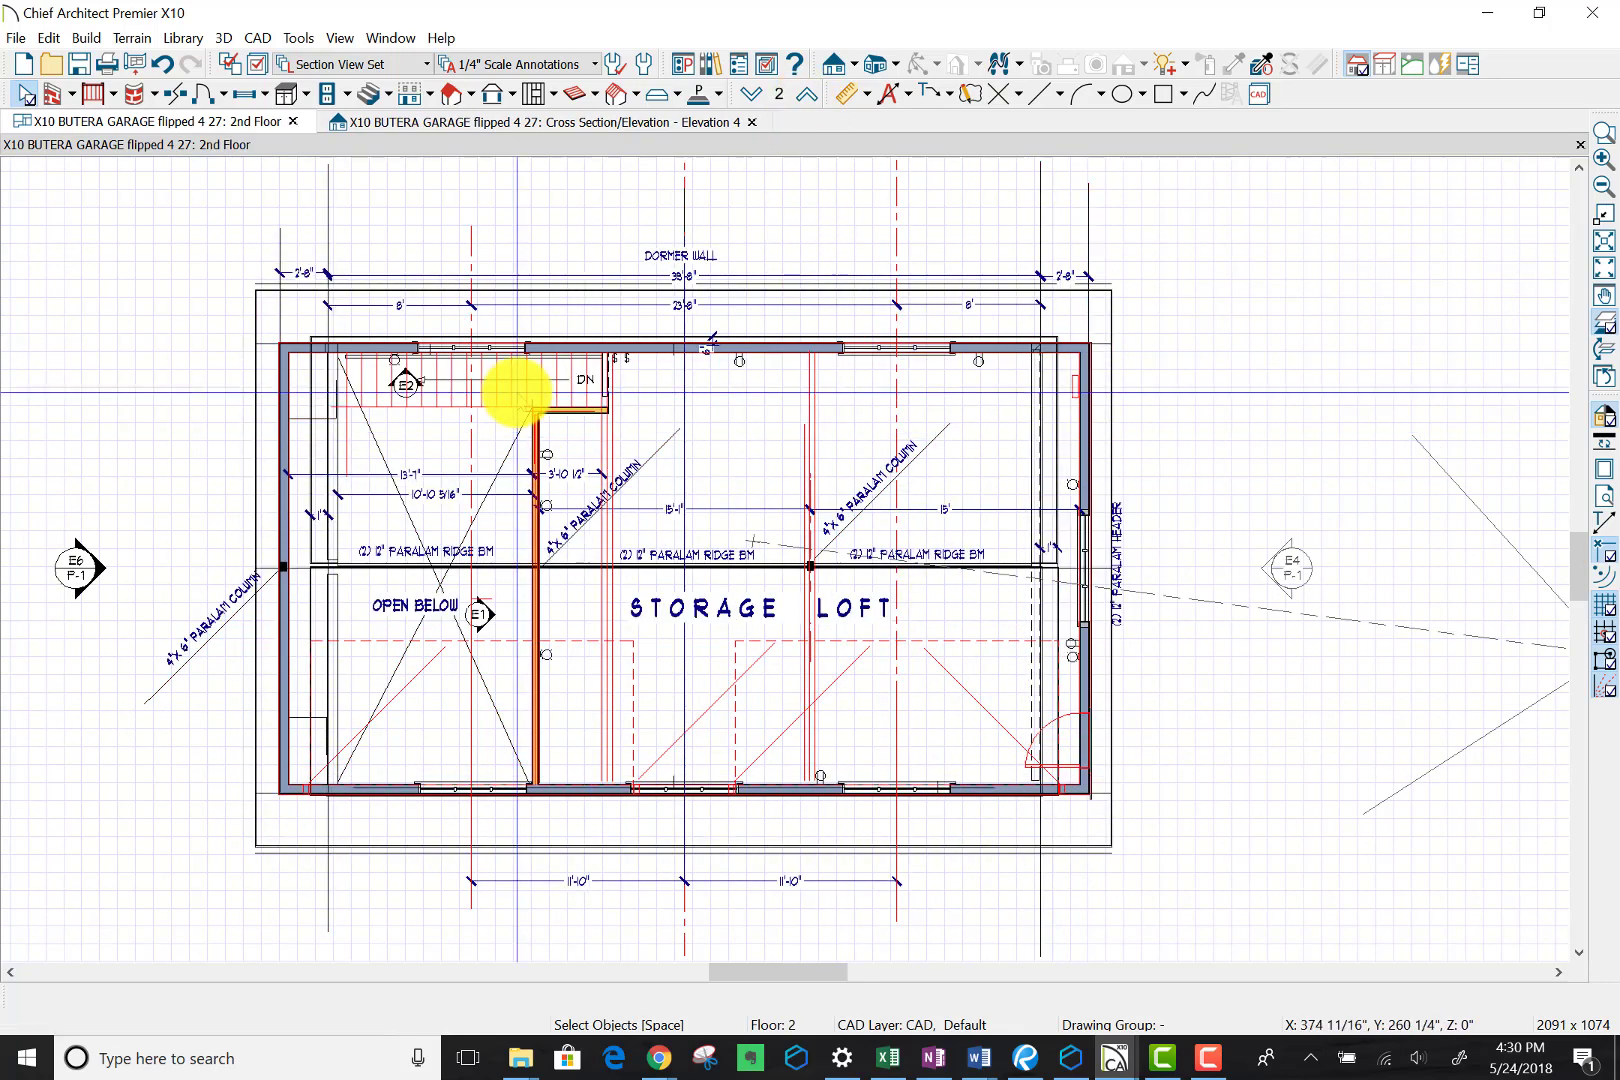
{"action": "left_click", "coordinate": [425, 65]}
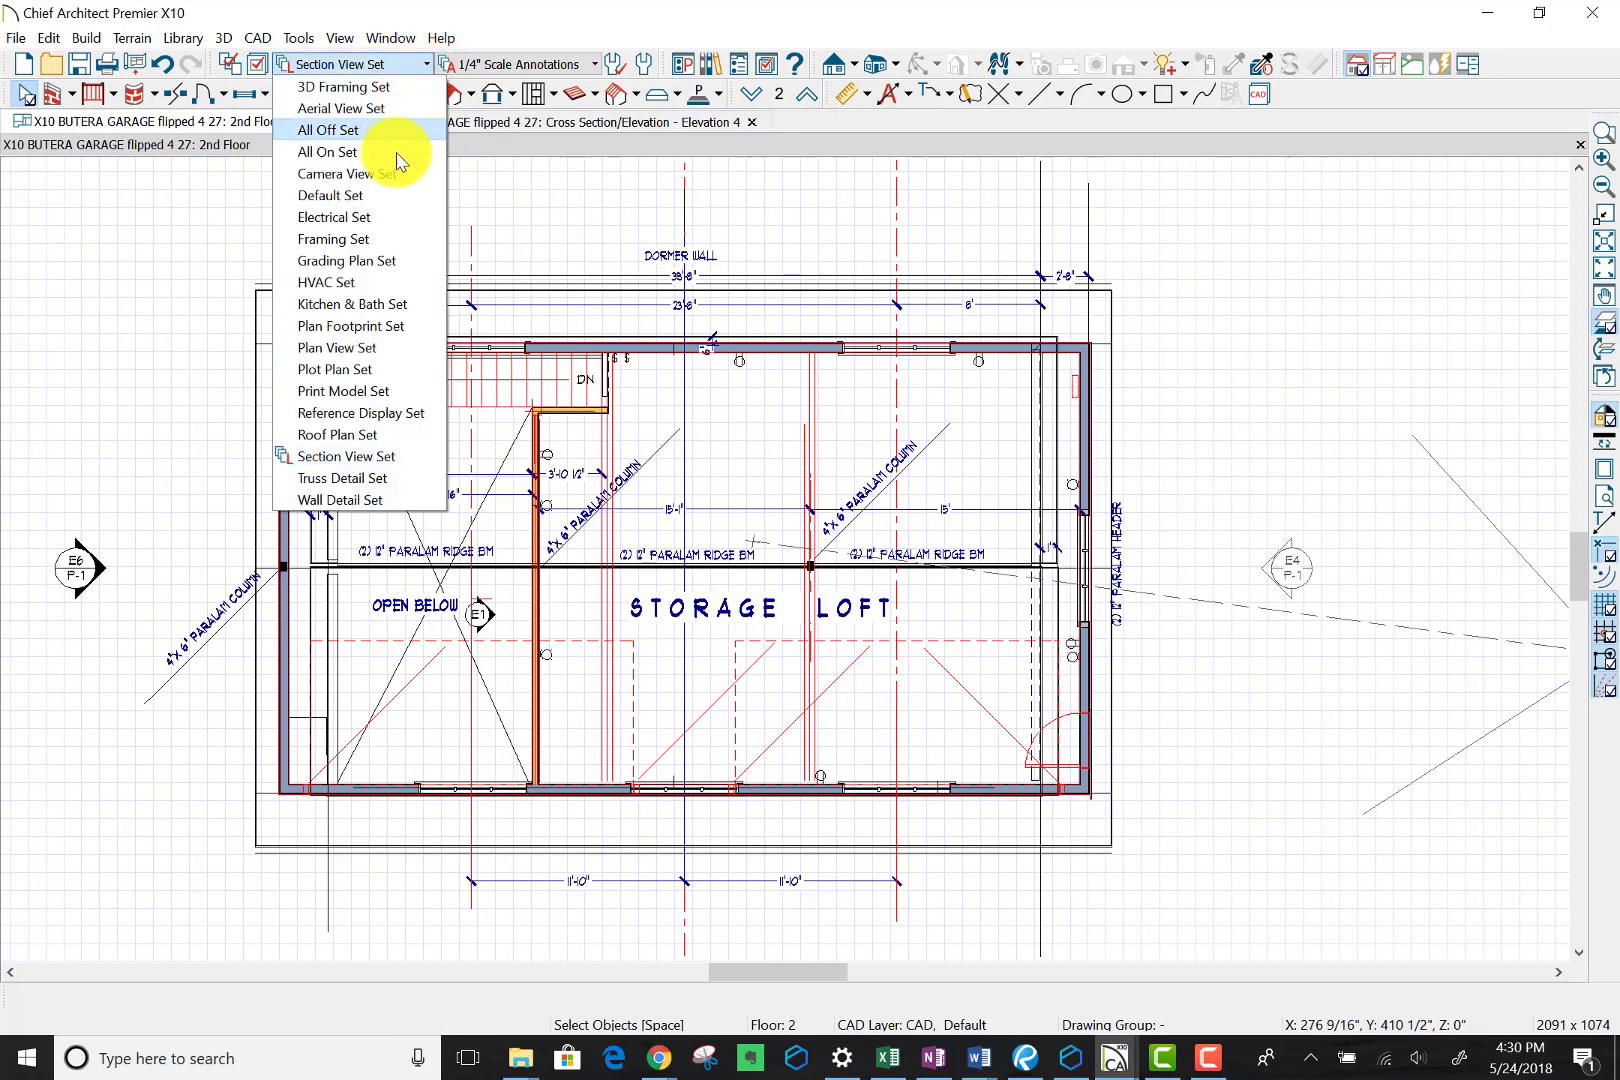
{"action": "left_click", "coordinate": [368, 436]}
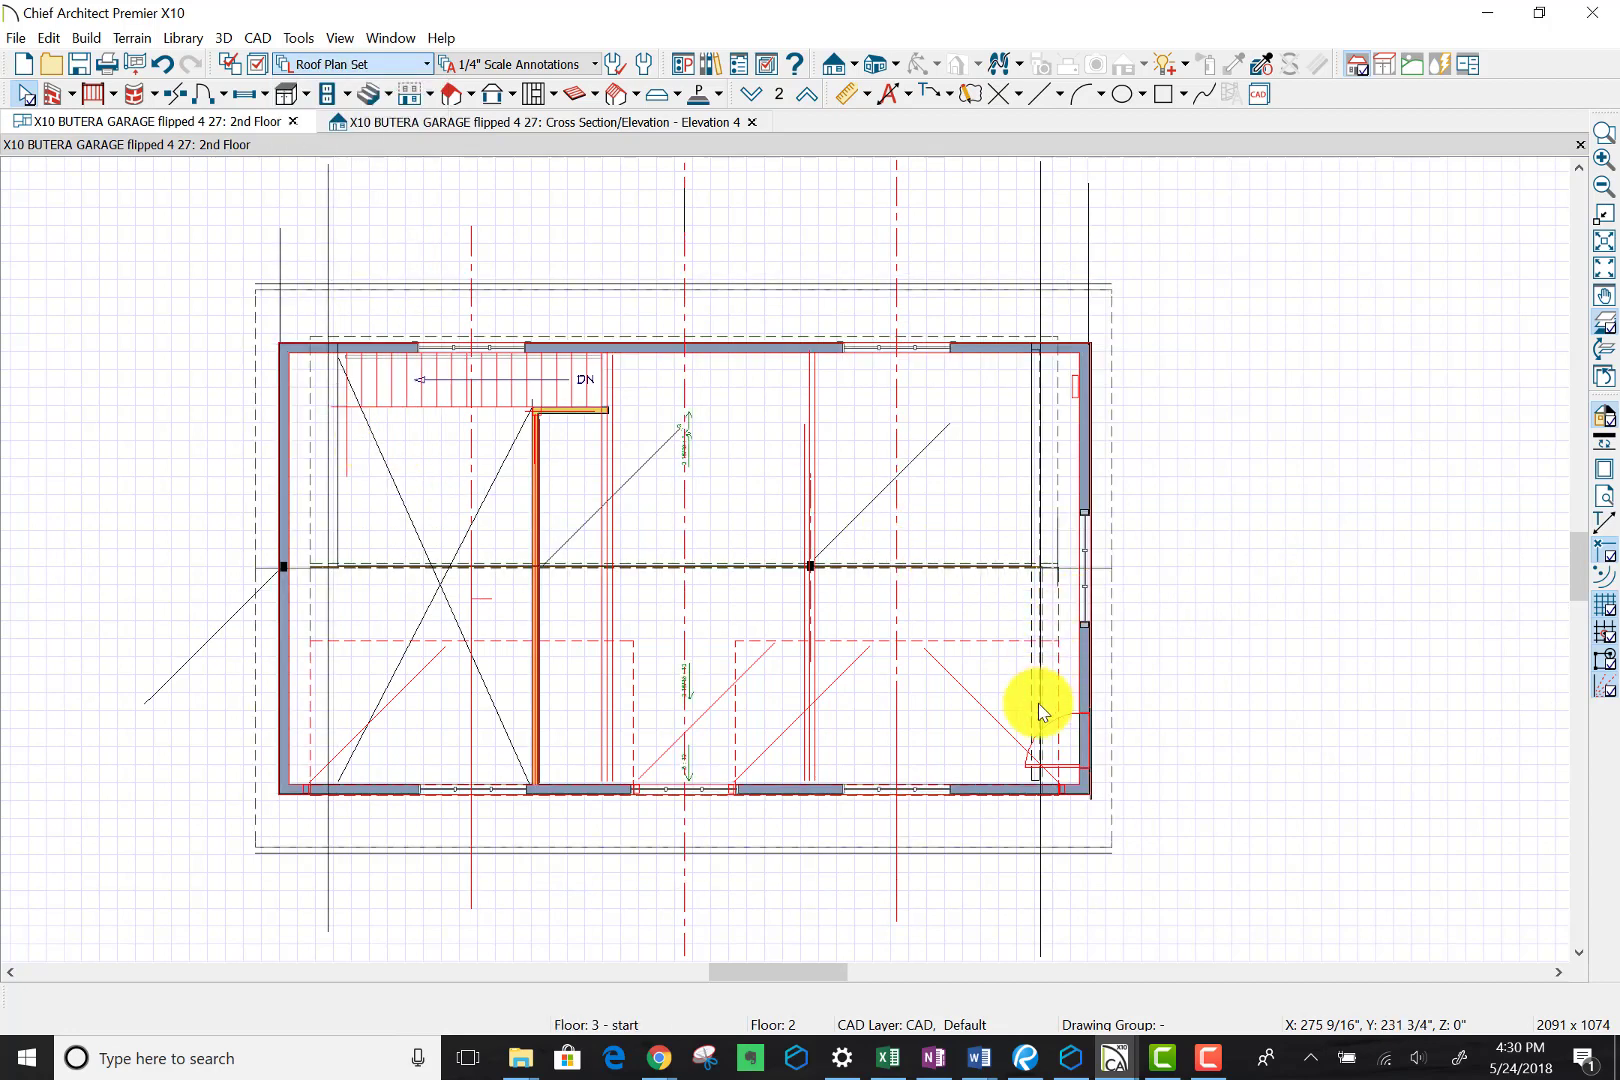
Step: Extend the lower edge of the 2 13/16:12 roof plane outward past the exterior wall
{"action": "scroll", "coordinate": [1033, 800], "scroll_direction": "up", "scroll_amount": 2}
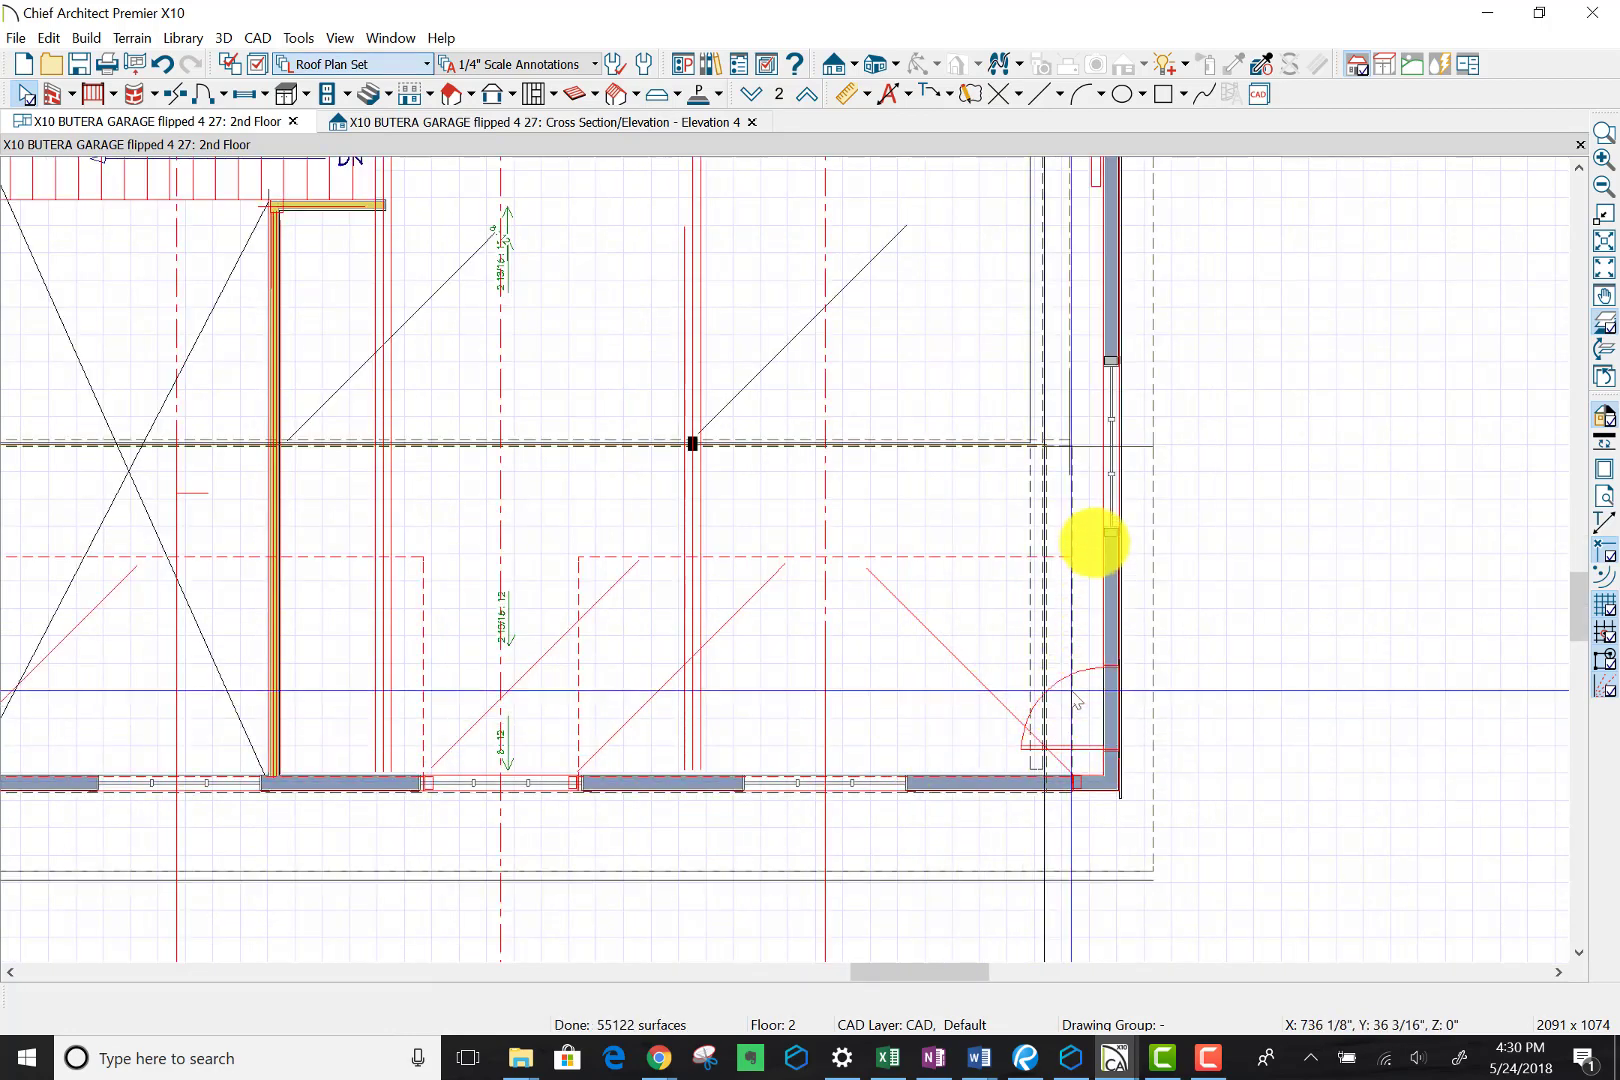
{"action": "left_click", "coordinate": [1077, 502]}
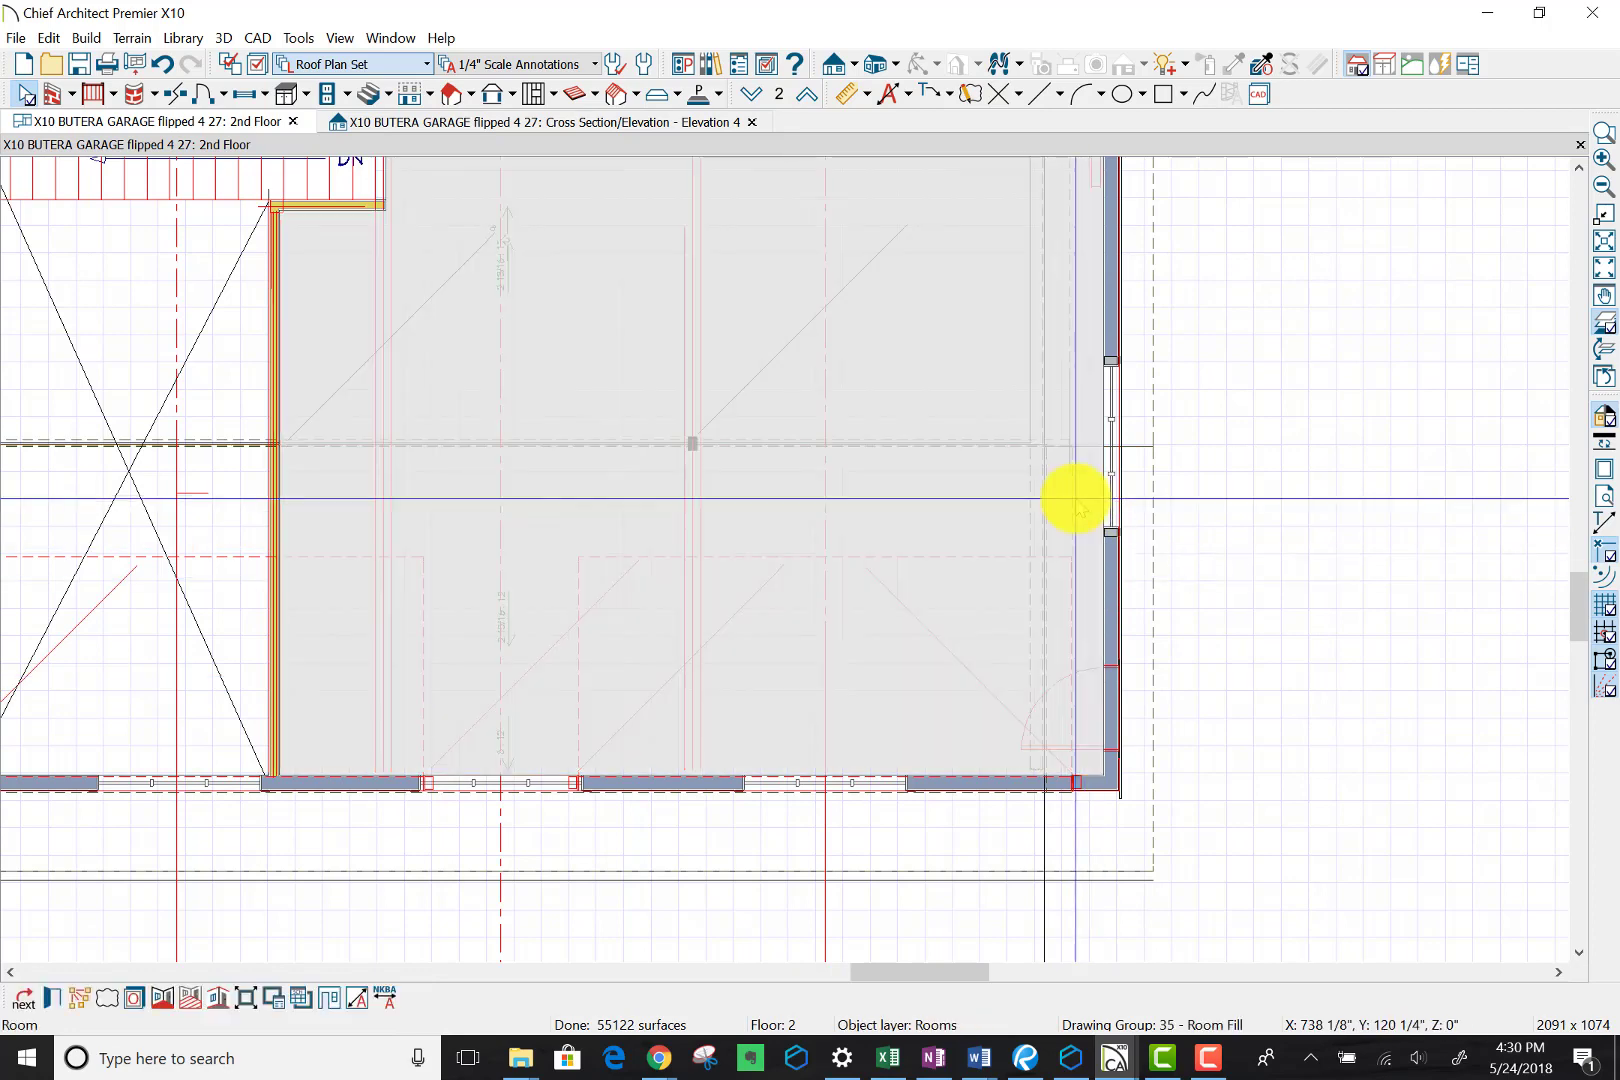
{"action": "left_click", "coordinate": [1077, 502]}
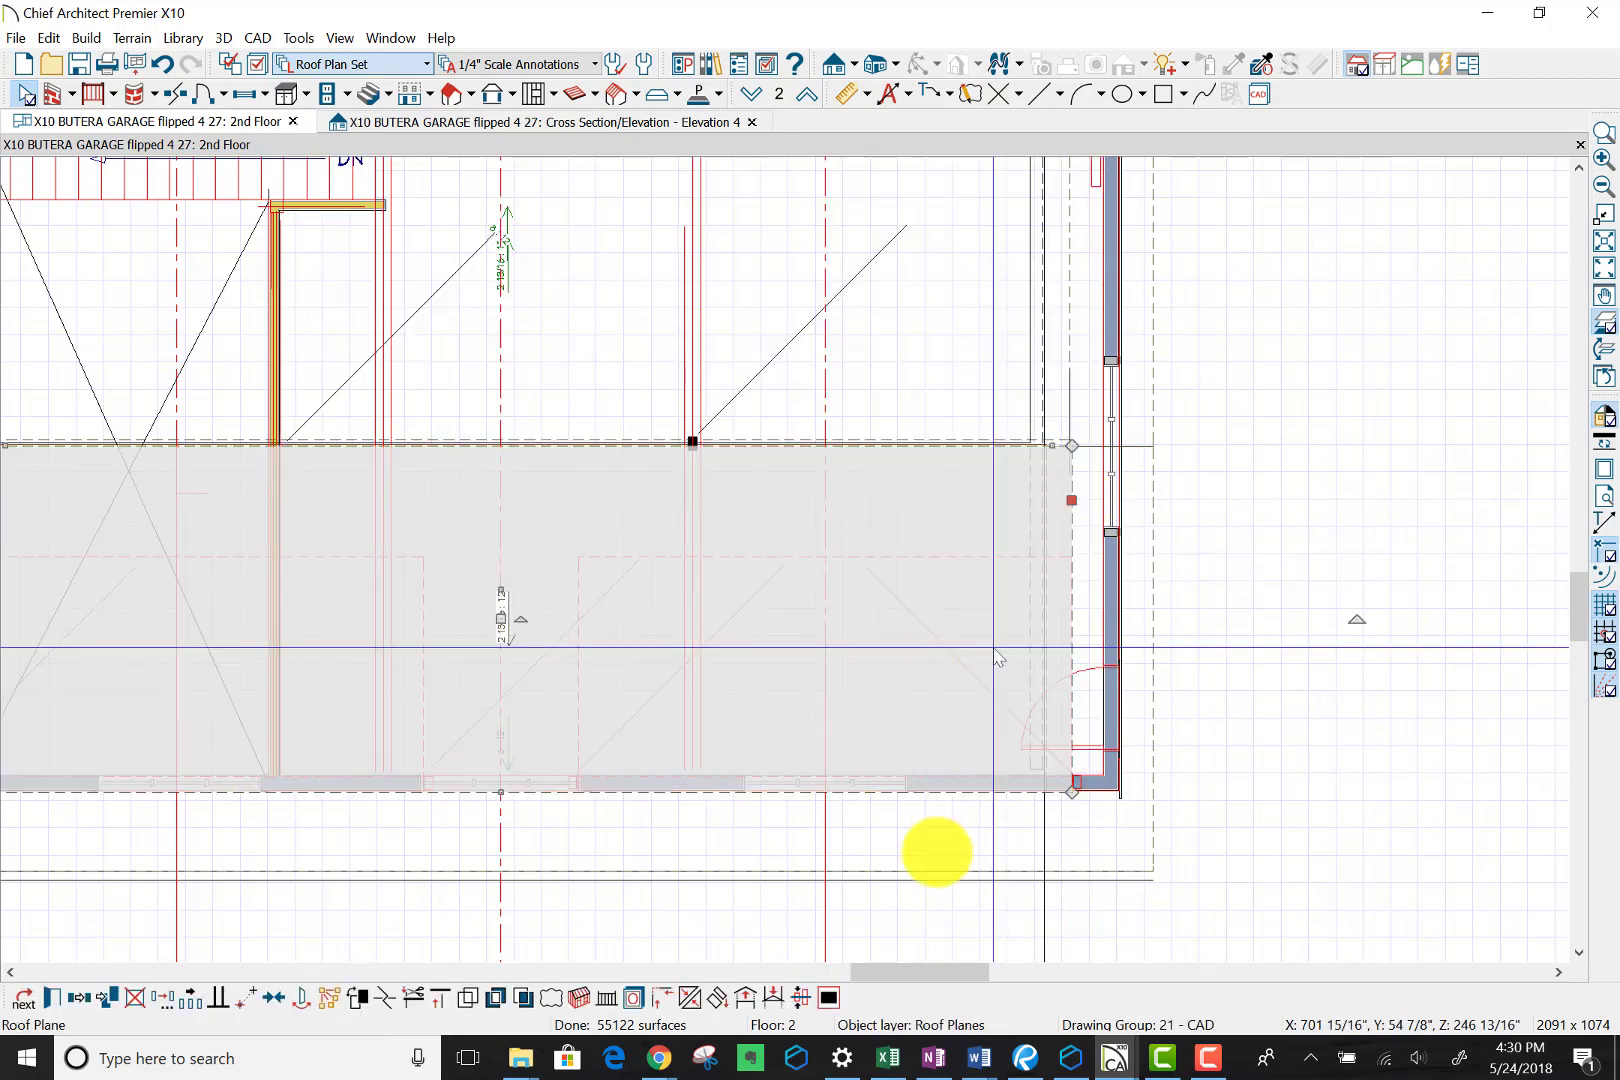
{"action": "scroll", "coordinate": [632, 850], "scroll_direction": "up", "scroll_amount": 2}
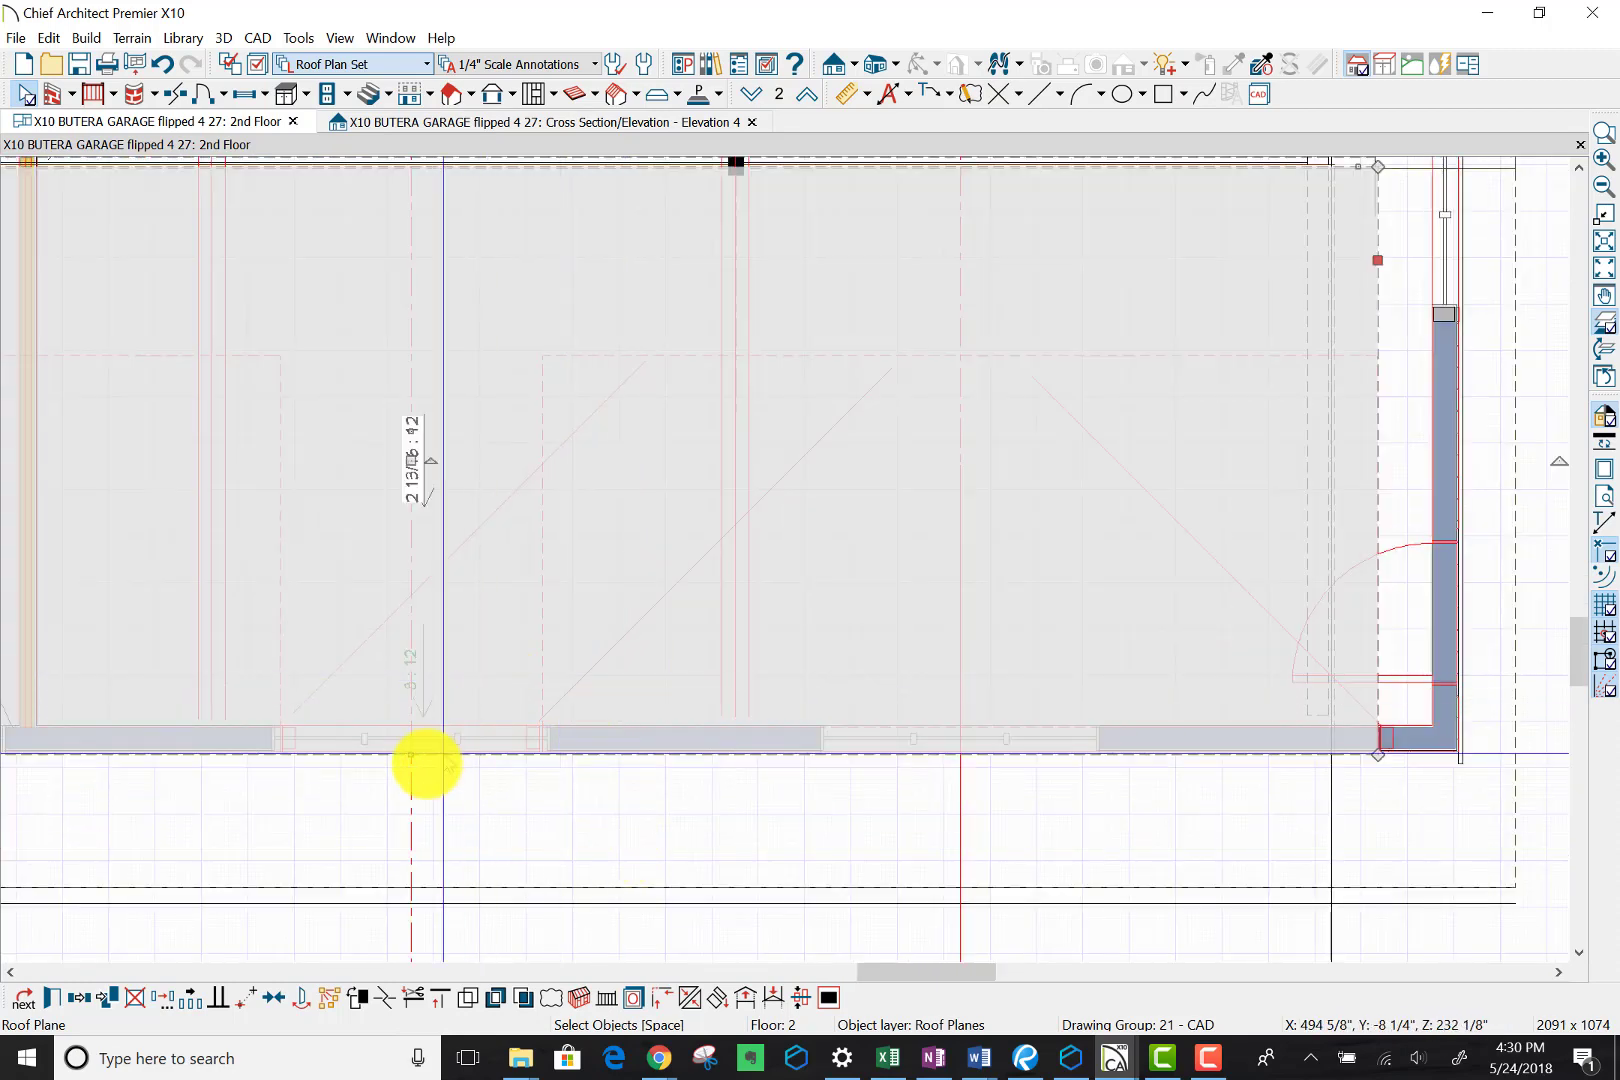
{"action": "left_click_drag", "start_coordinate": [411, 757], "coordinate": [414, 800]}
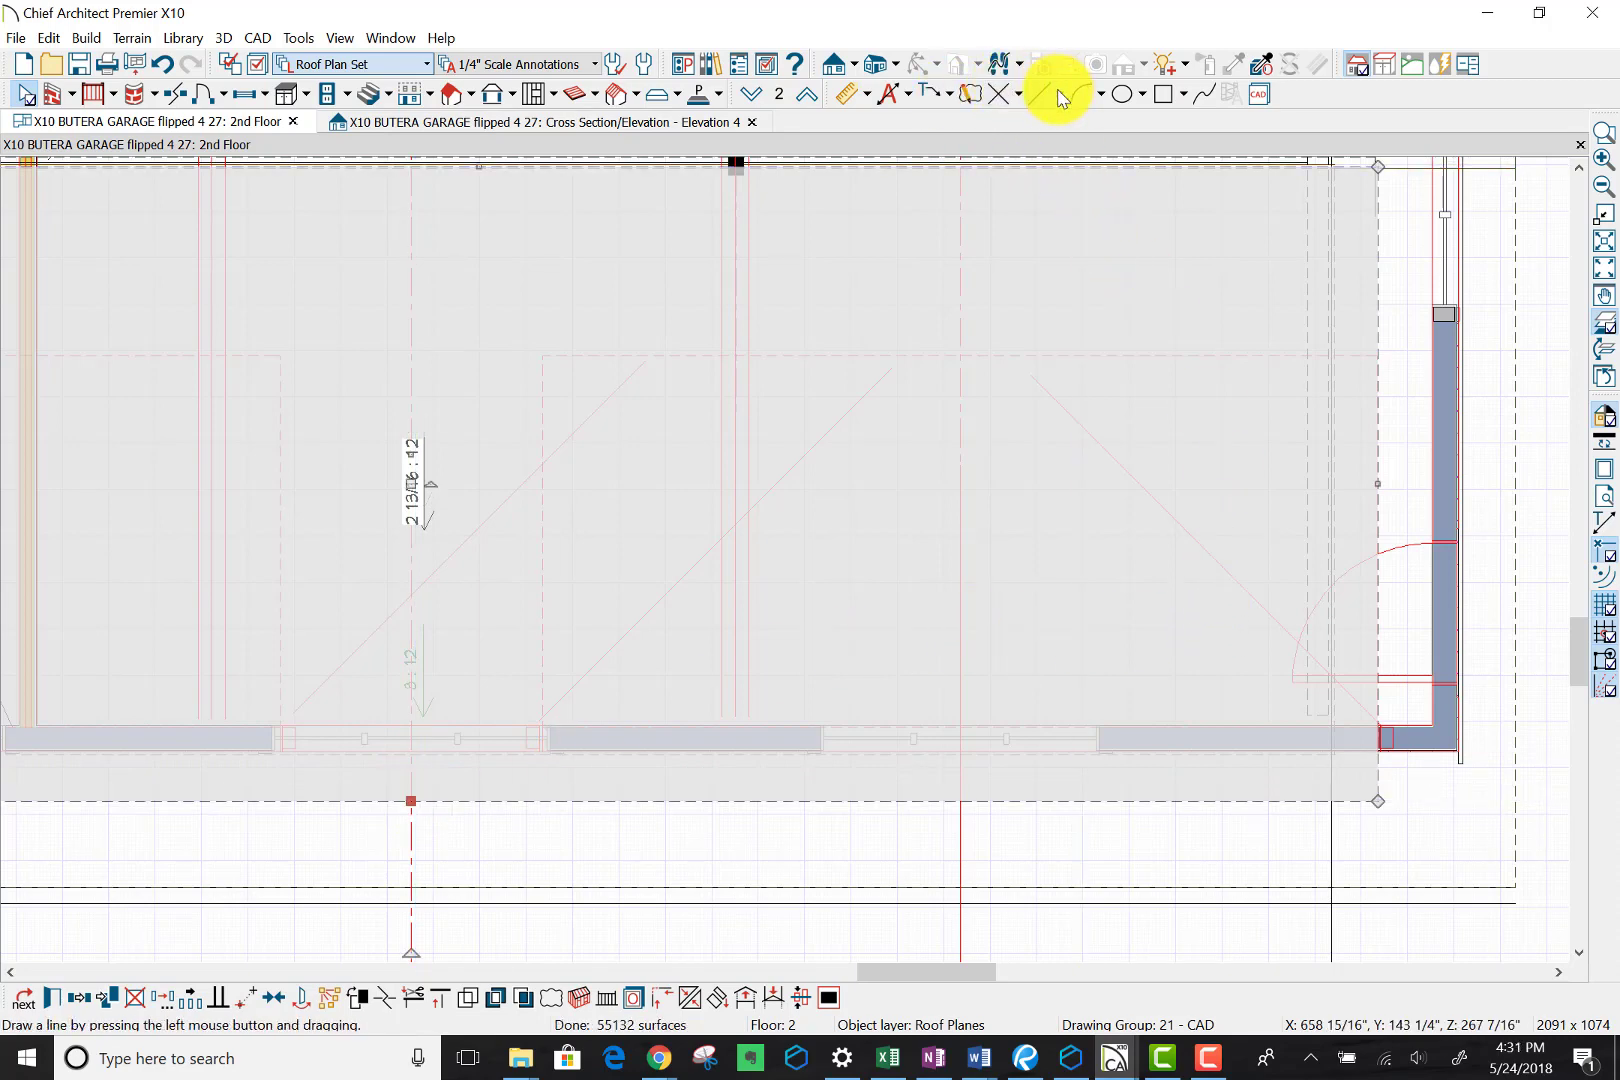
Step: Add an end-to-end dimension from the exterior wall to the roof plane's edge, turning on display of the "Dimensions, Manual" layer
{"action": "left_click", "coordinate": [866, 95]}
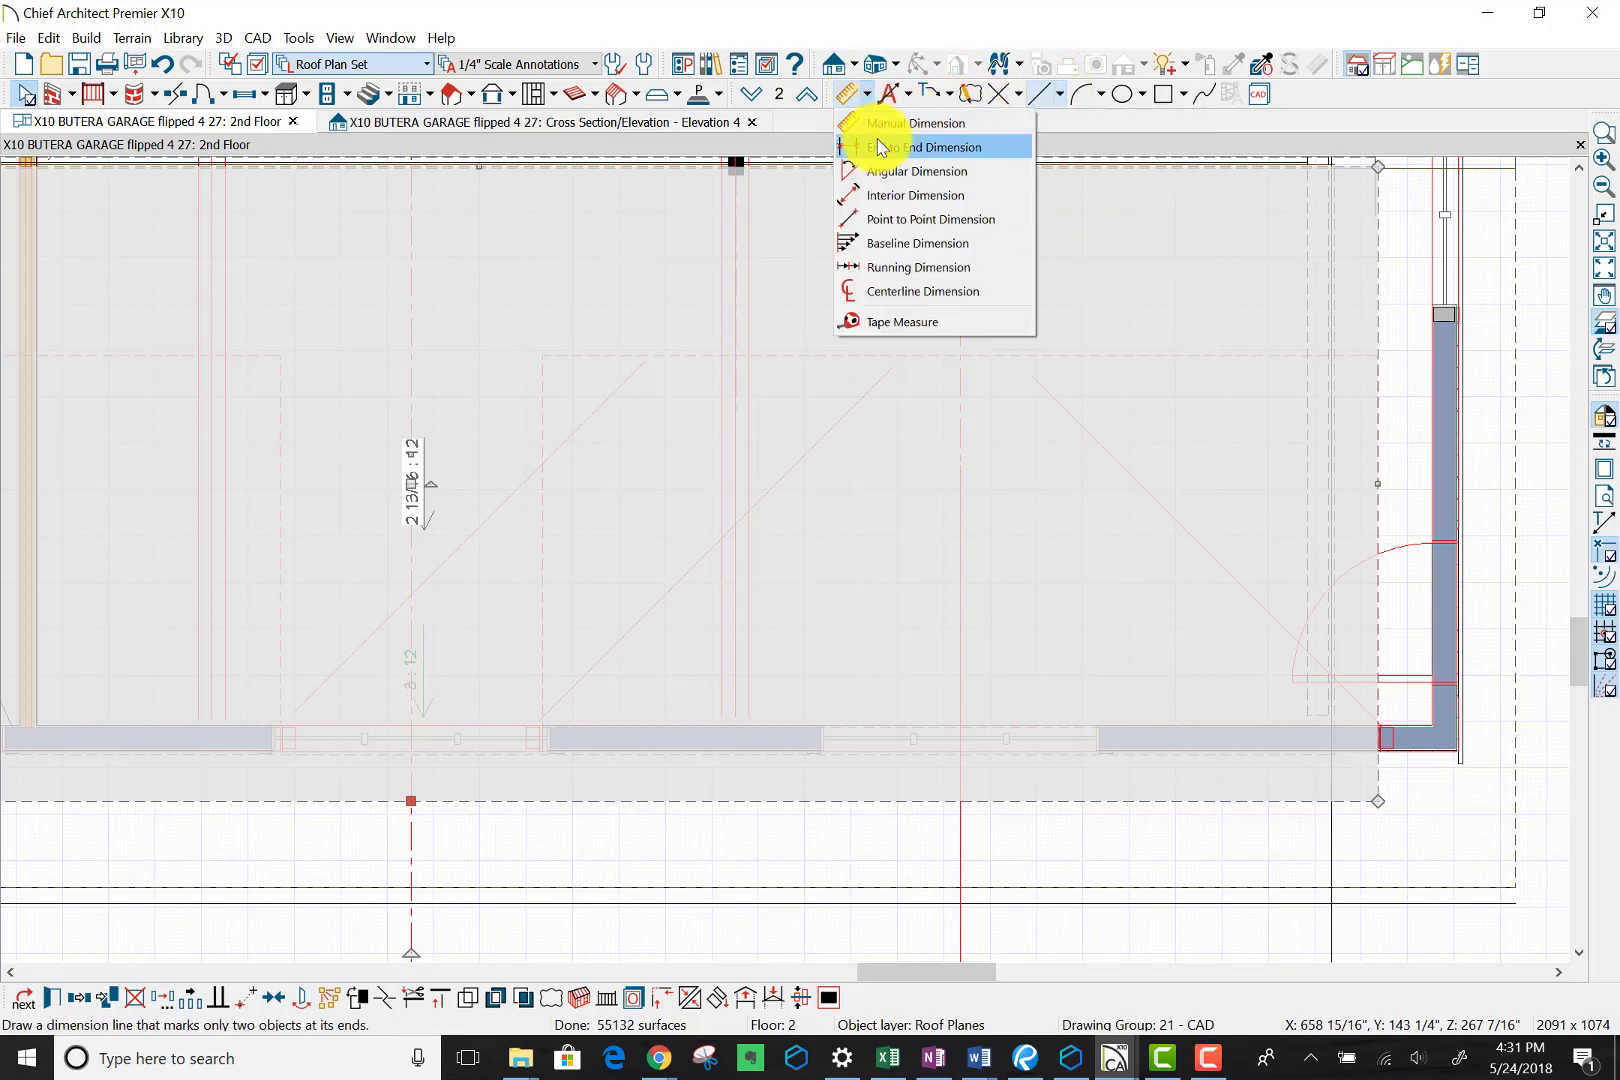
{"action": "left_click", "coordinate": [880, 147]}
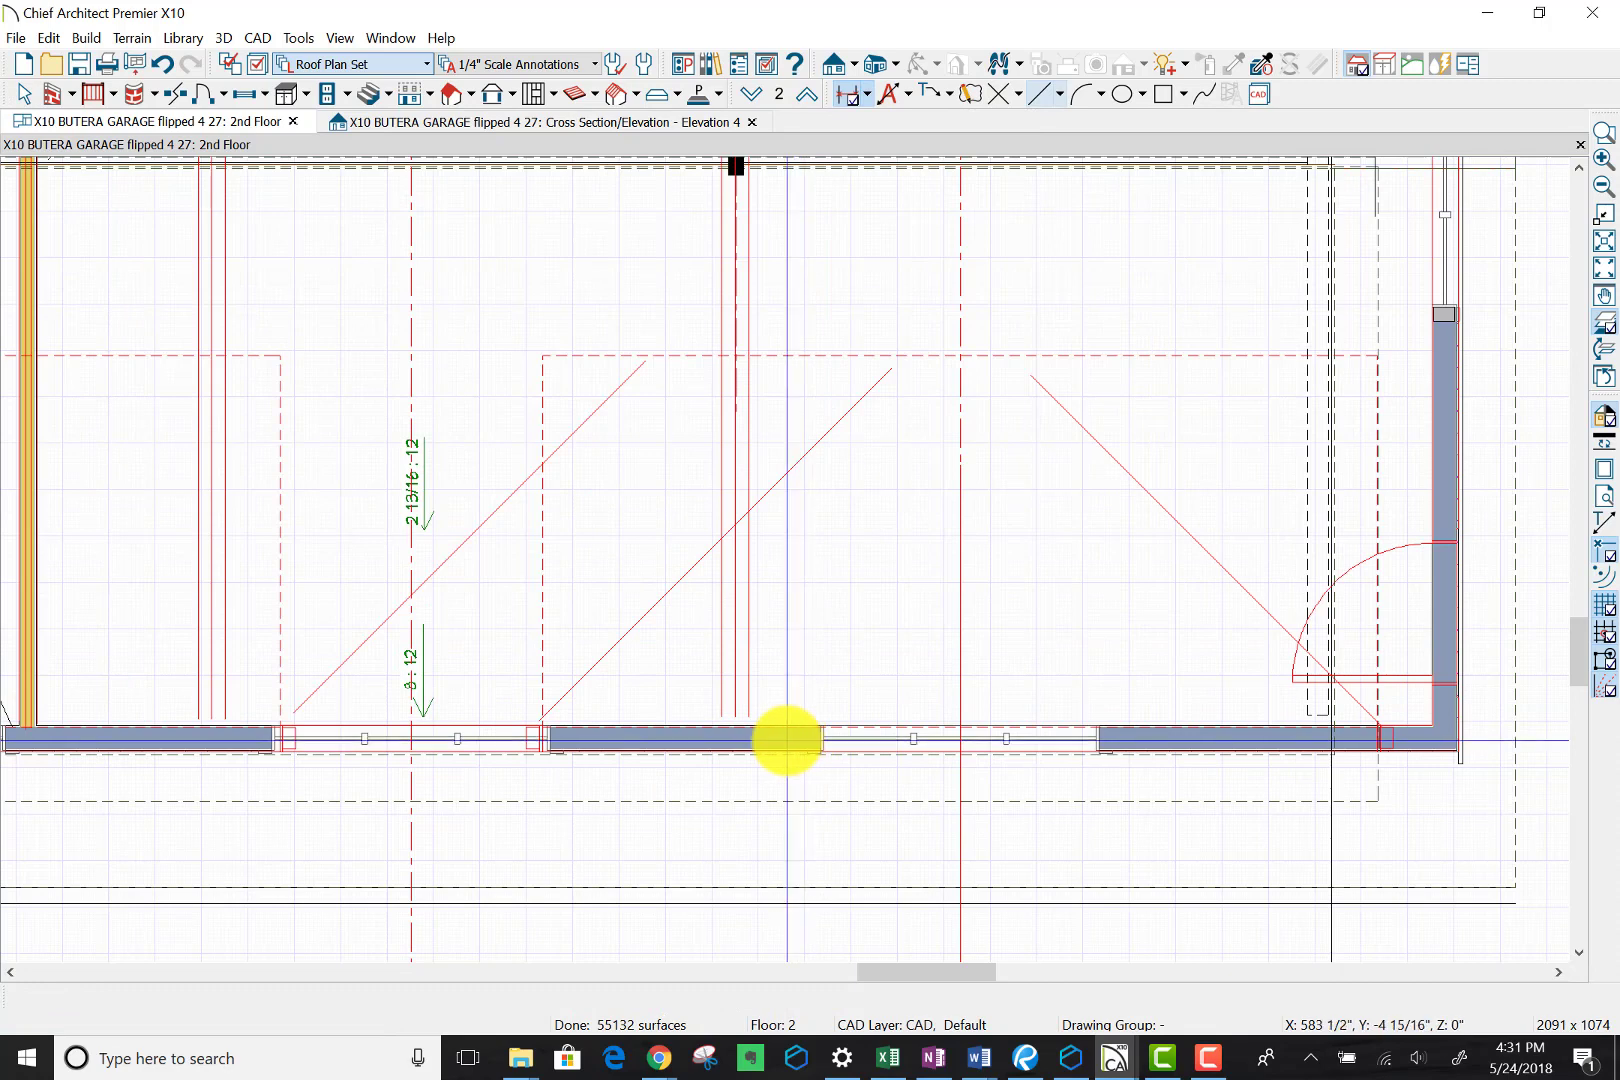
{"action": "left_click_drag", "start_coordinate": [784, 747], "coordinate": [788, 817]}
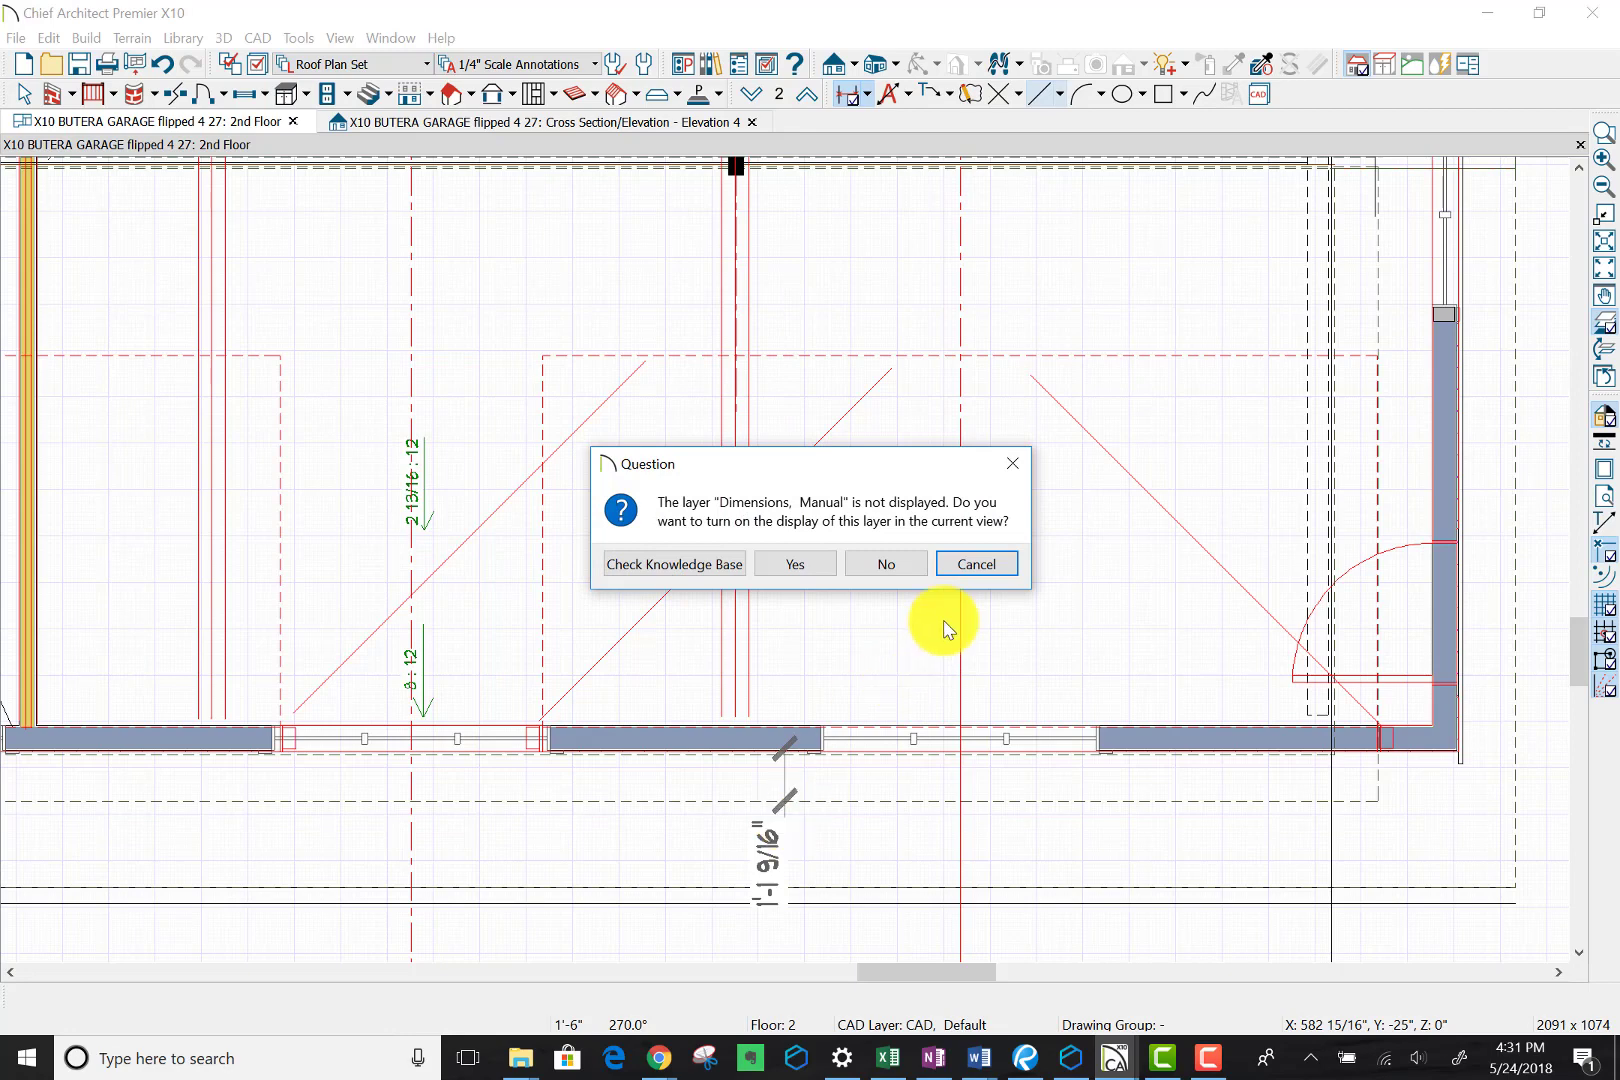
{"action": "left_click", "coordinate": [796, 564]}
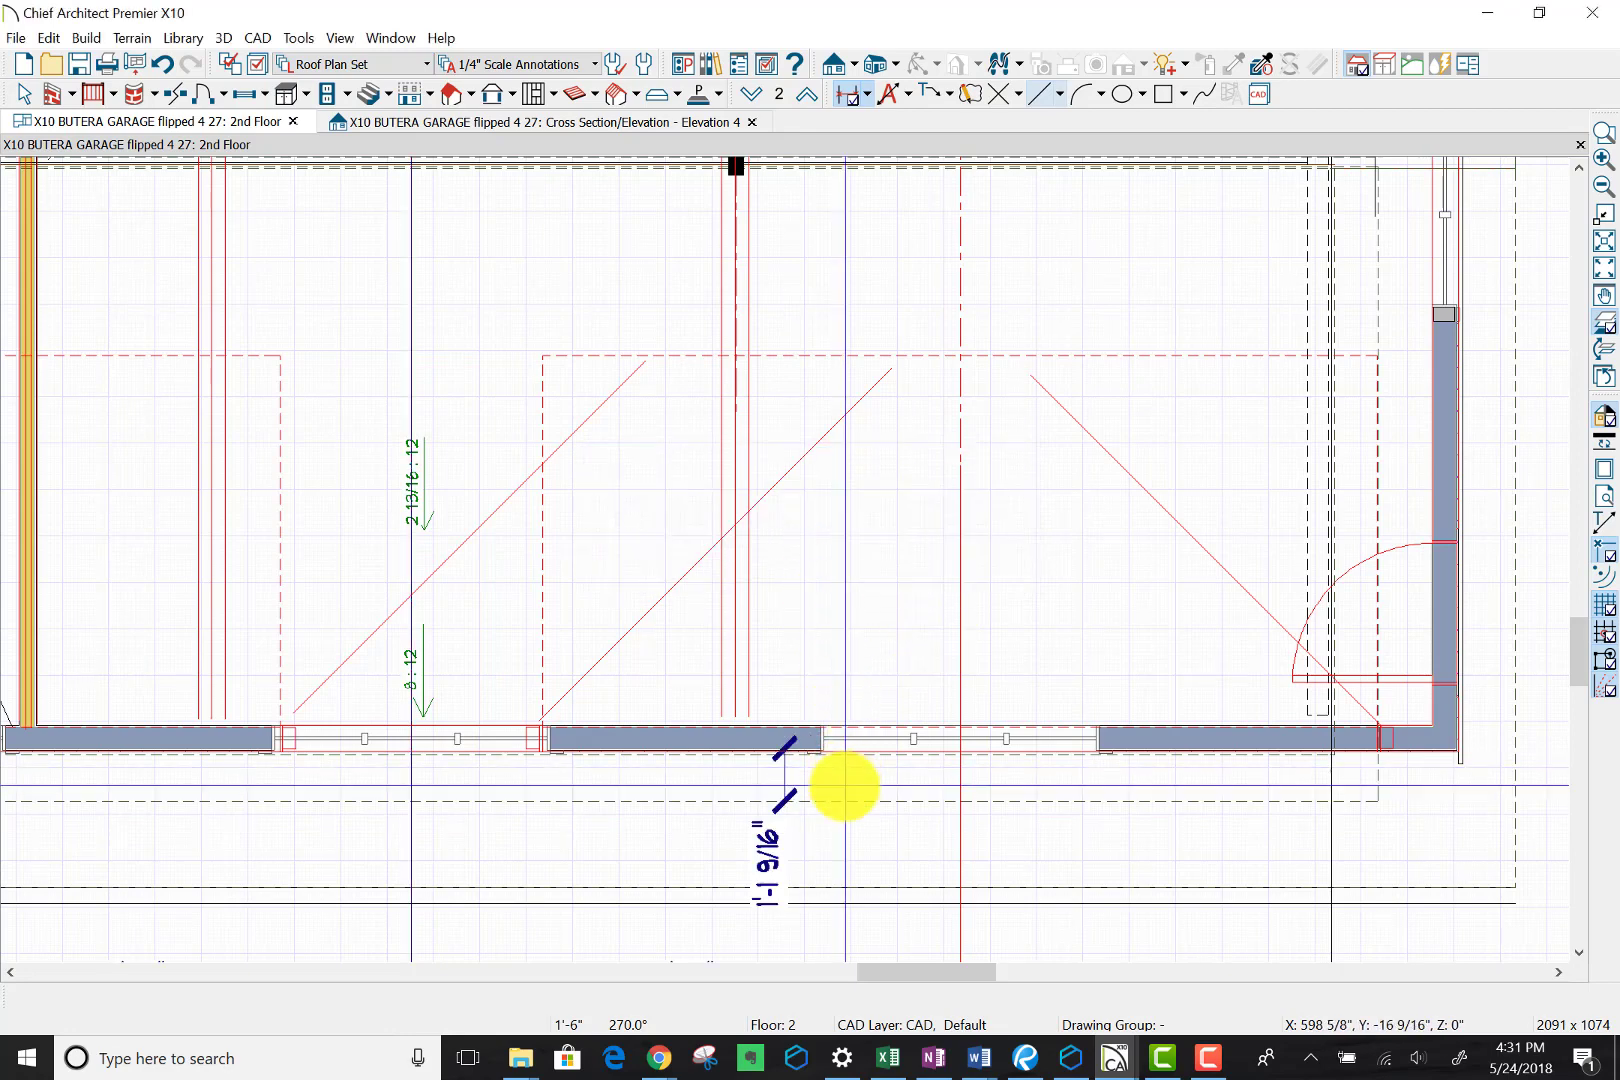
{"action": "left_click", "coordinate": [22, 97]}
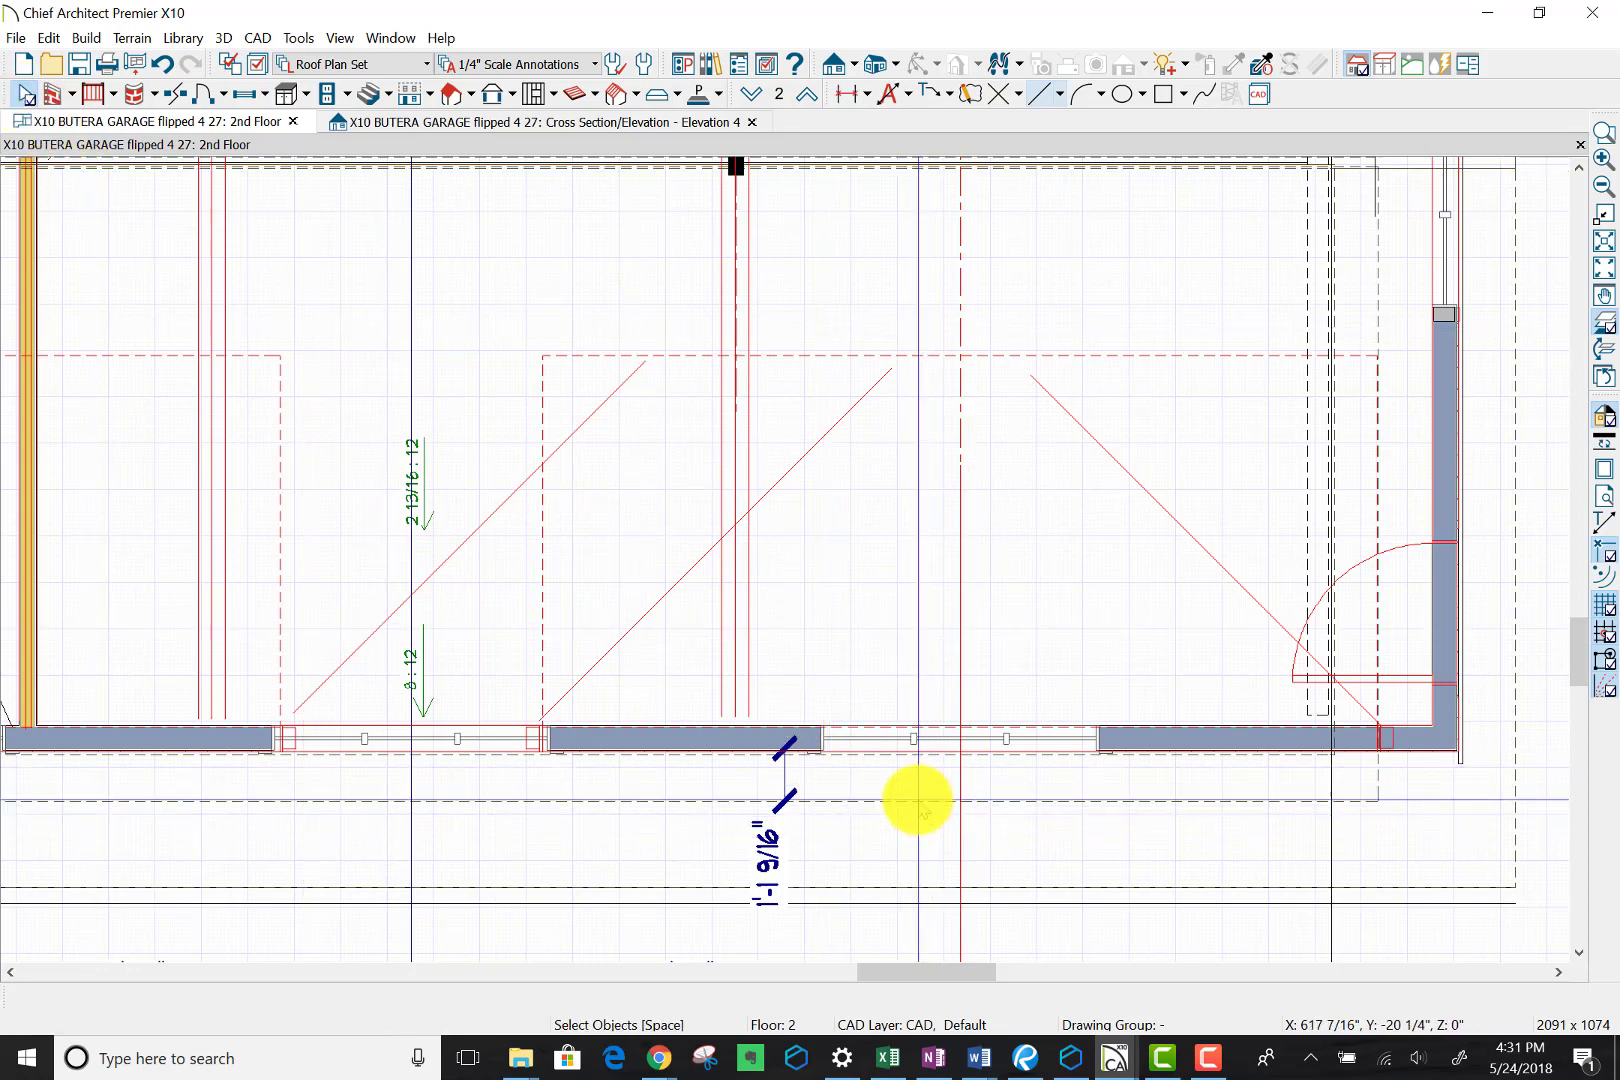
Step: Set the roof plane's overhang beyond the exterior wall to 1' through its dimension
{"action": "left_click", "coordinate": [916, 800]}
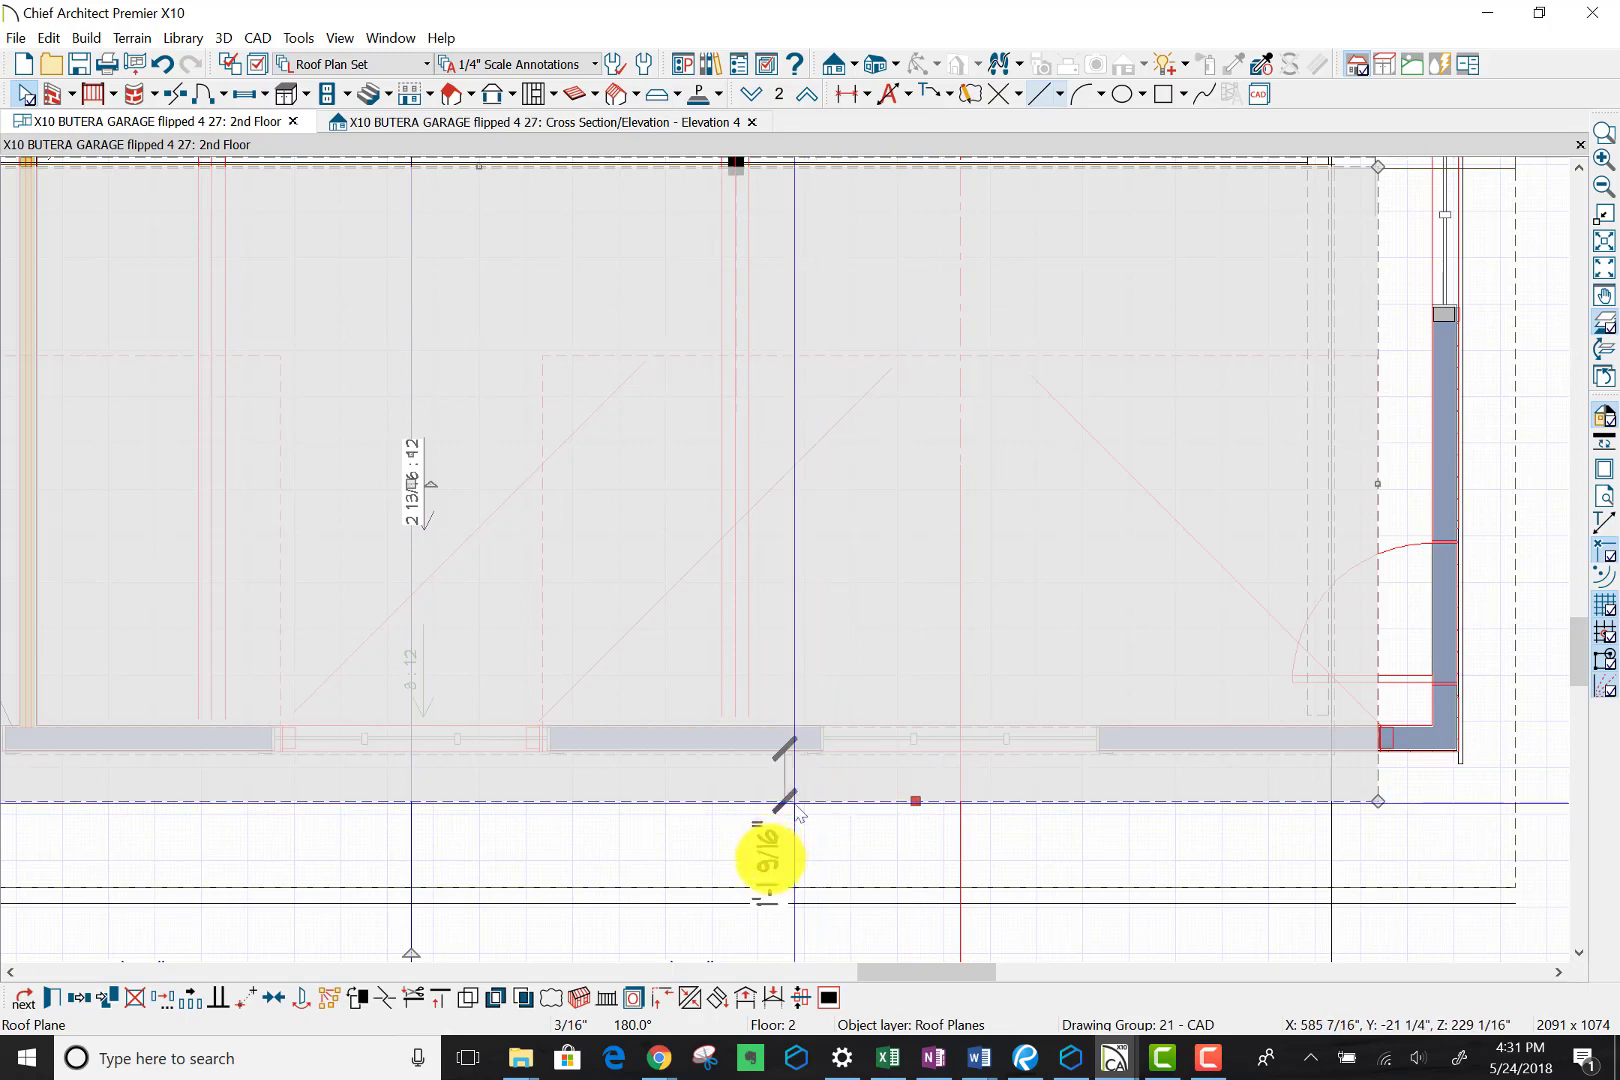
{"action": "left_click", "coordinate": [768, 858]}
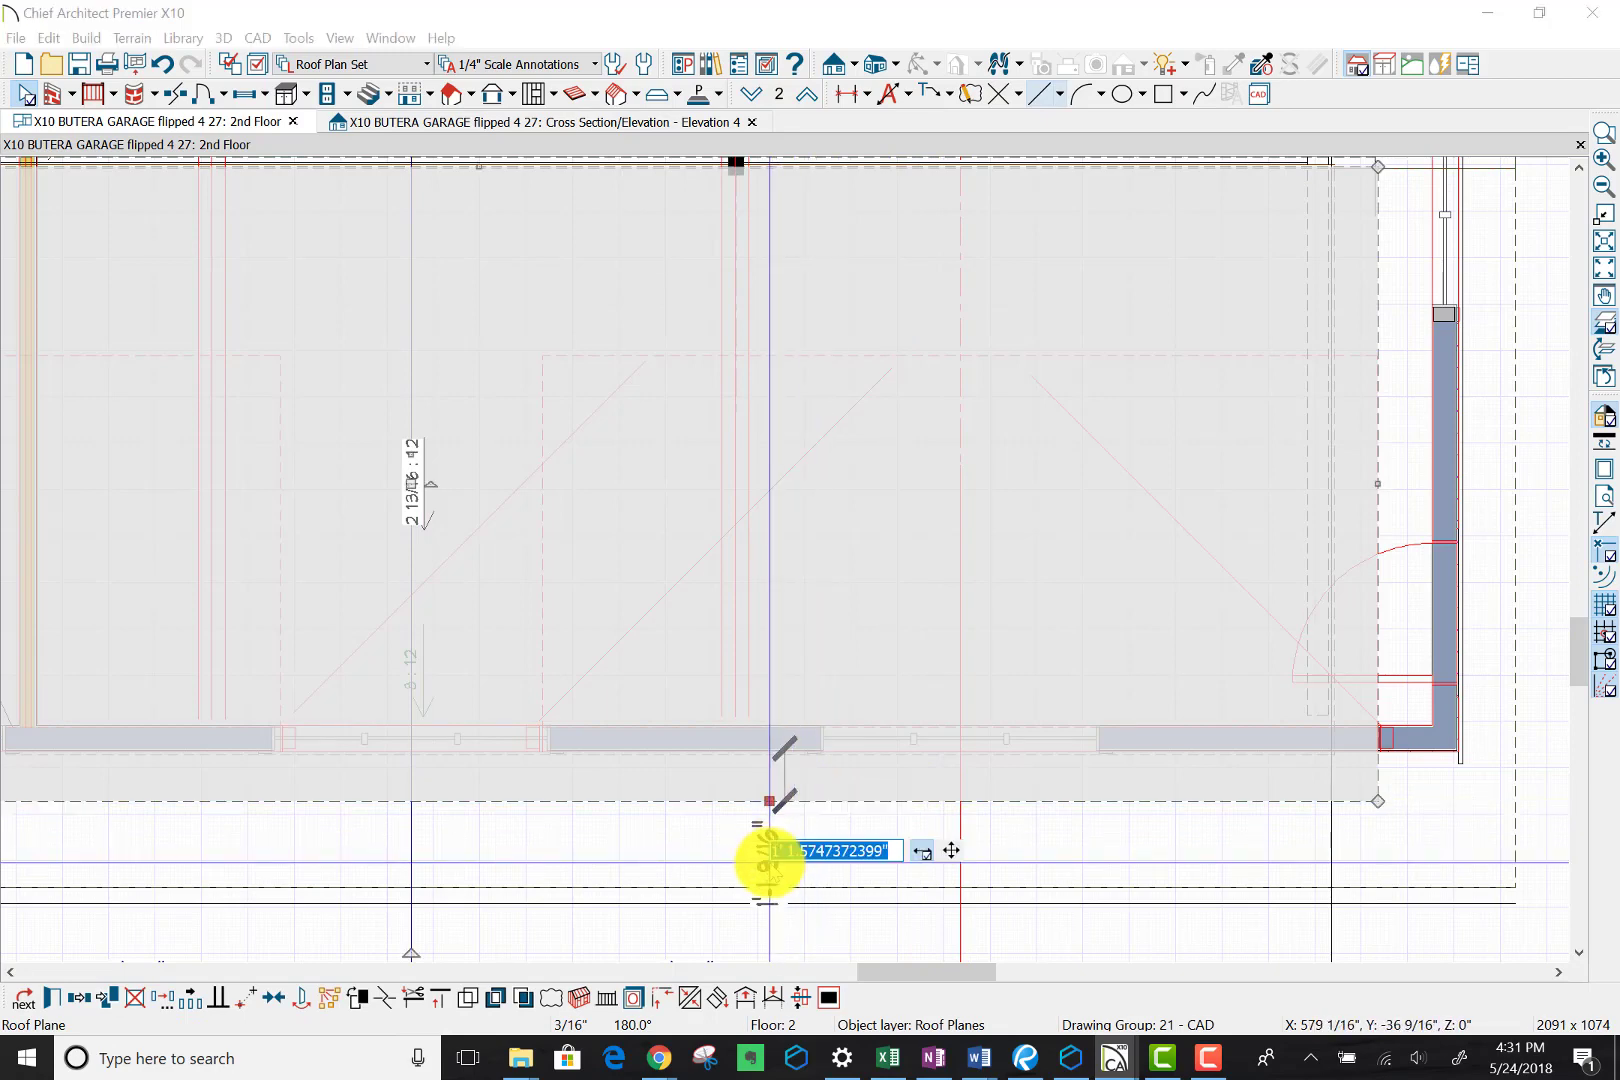
{"action": "type", "text": "1"}
{"action": "key", "text": "Return"}
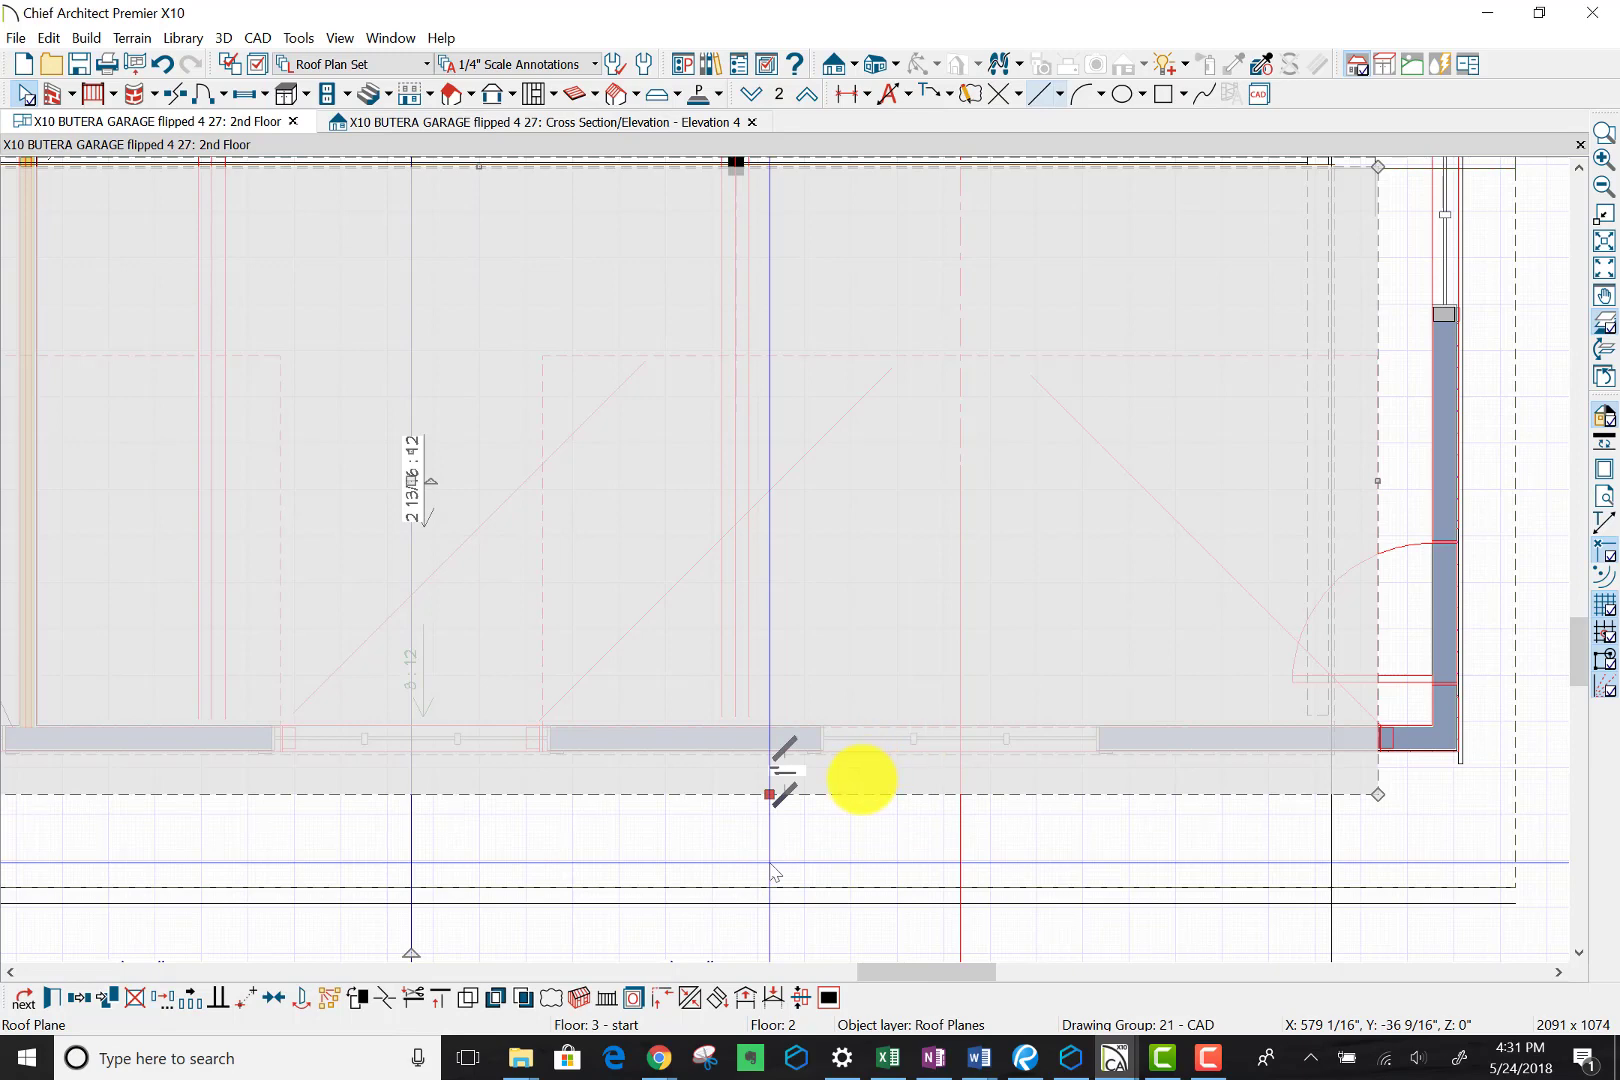
Step: Set the overhang of the opposite 2 13/16:12 roof plane beyond its exterior wall to 12" through its dimension
{"action": "scroll", "coordinate": [773, 872], "scroll_direction": "down", "scroll_amount": 3}
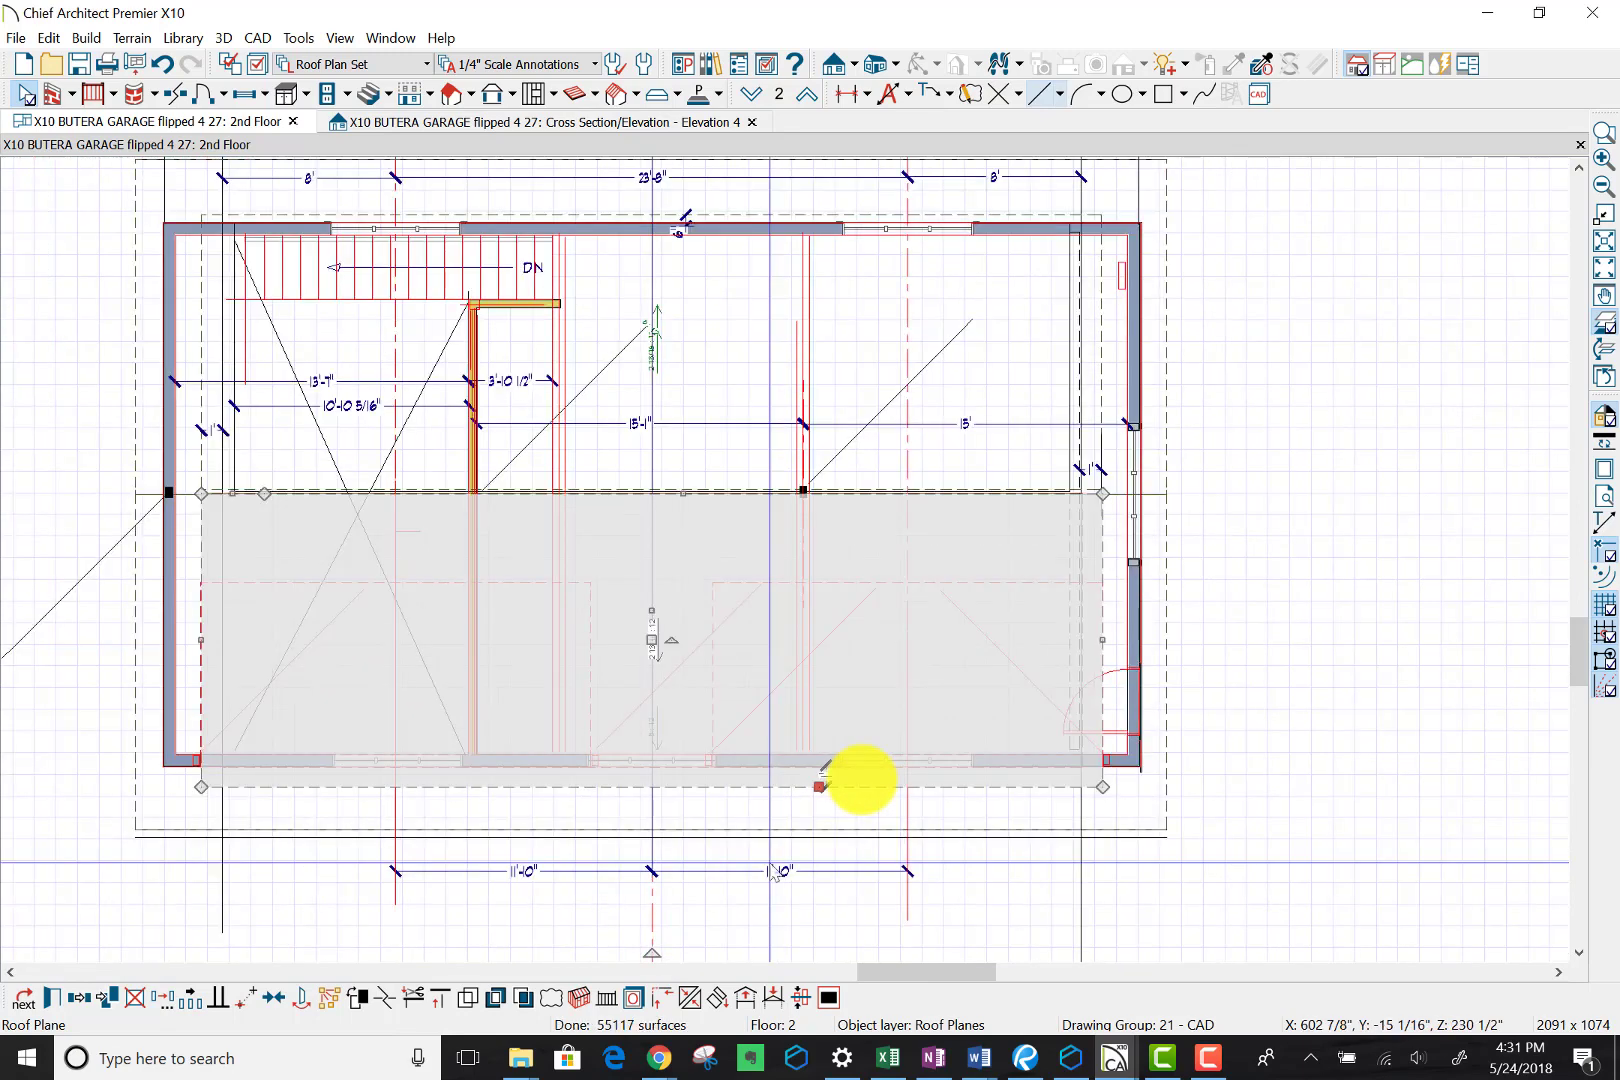
{"action": "scroll", "coordinate": [772, 870], "scroll_direction": "down", "scroll_amount": 2}
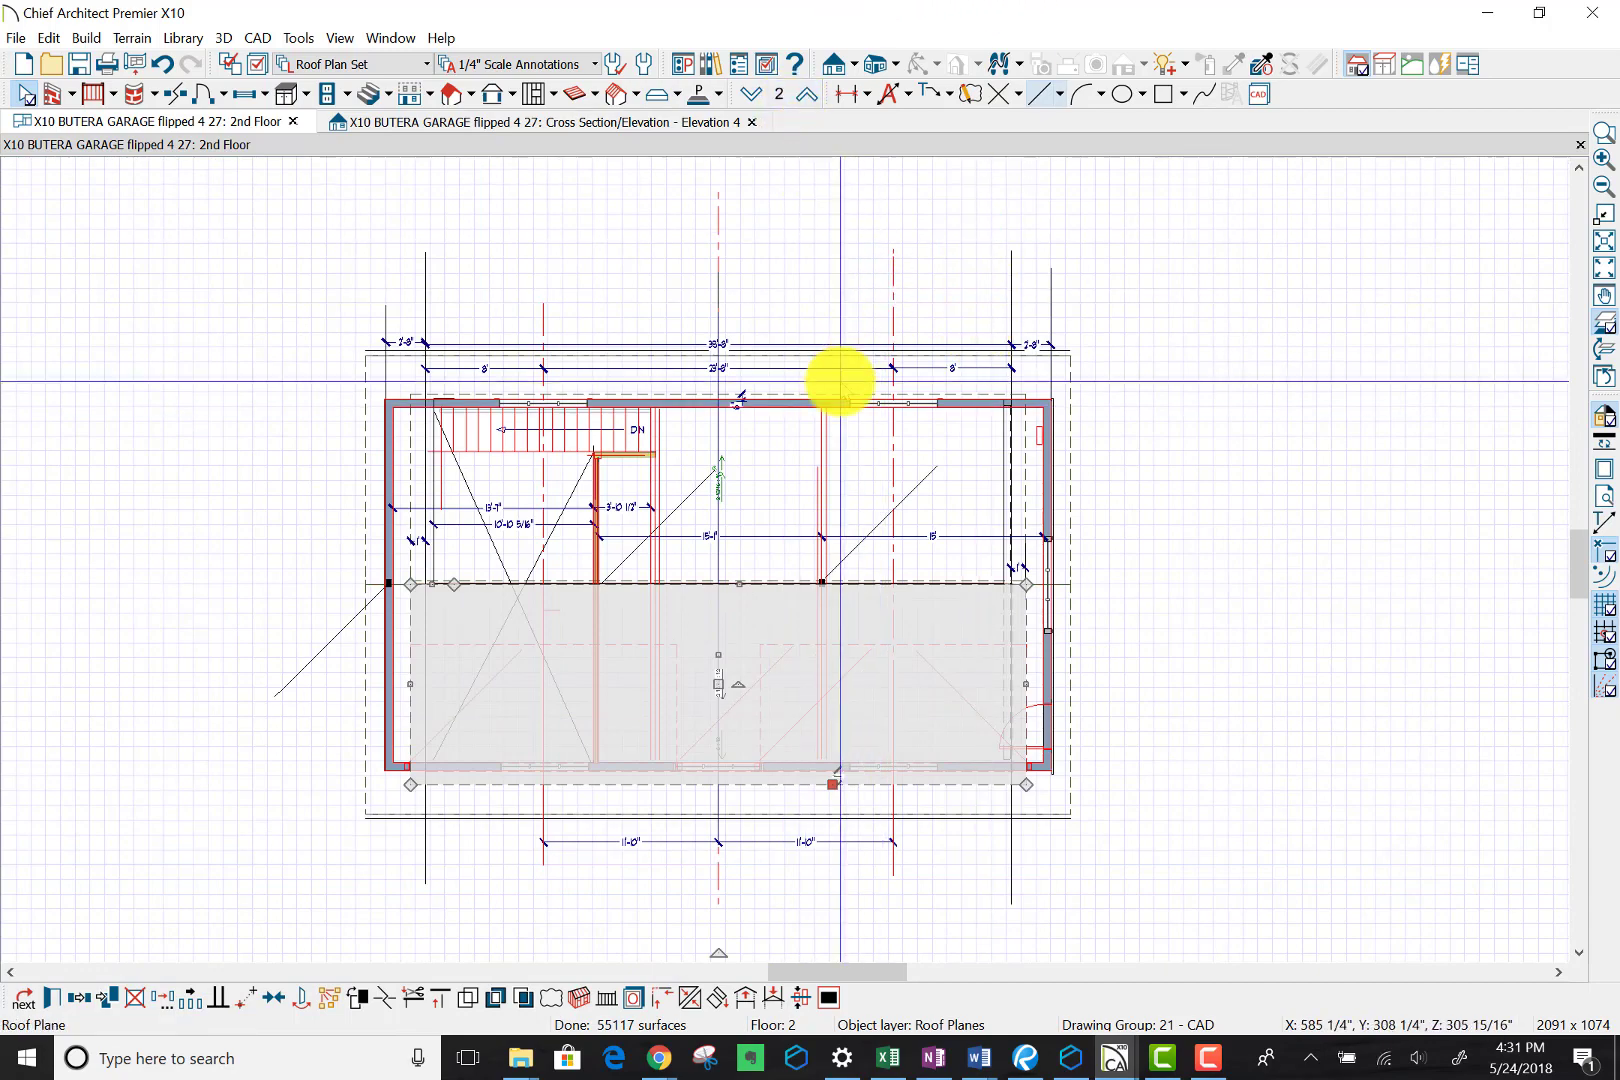
{"action": "scroll", "coordinate": [845, 365], "scroll_direction": "up", "scroll_amount": 5}
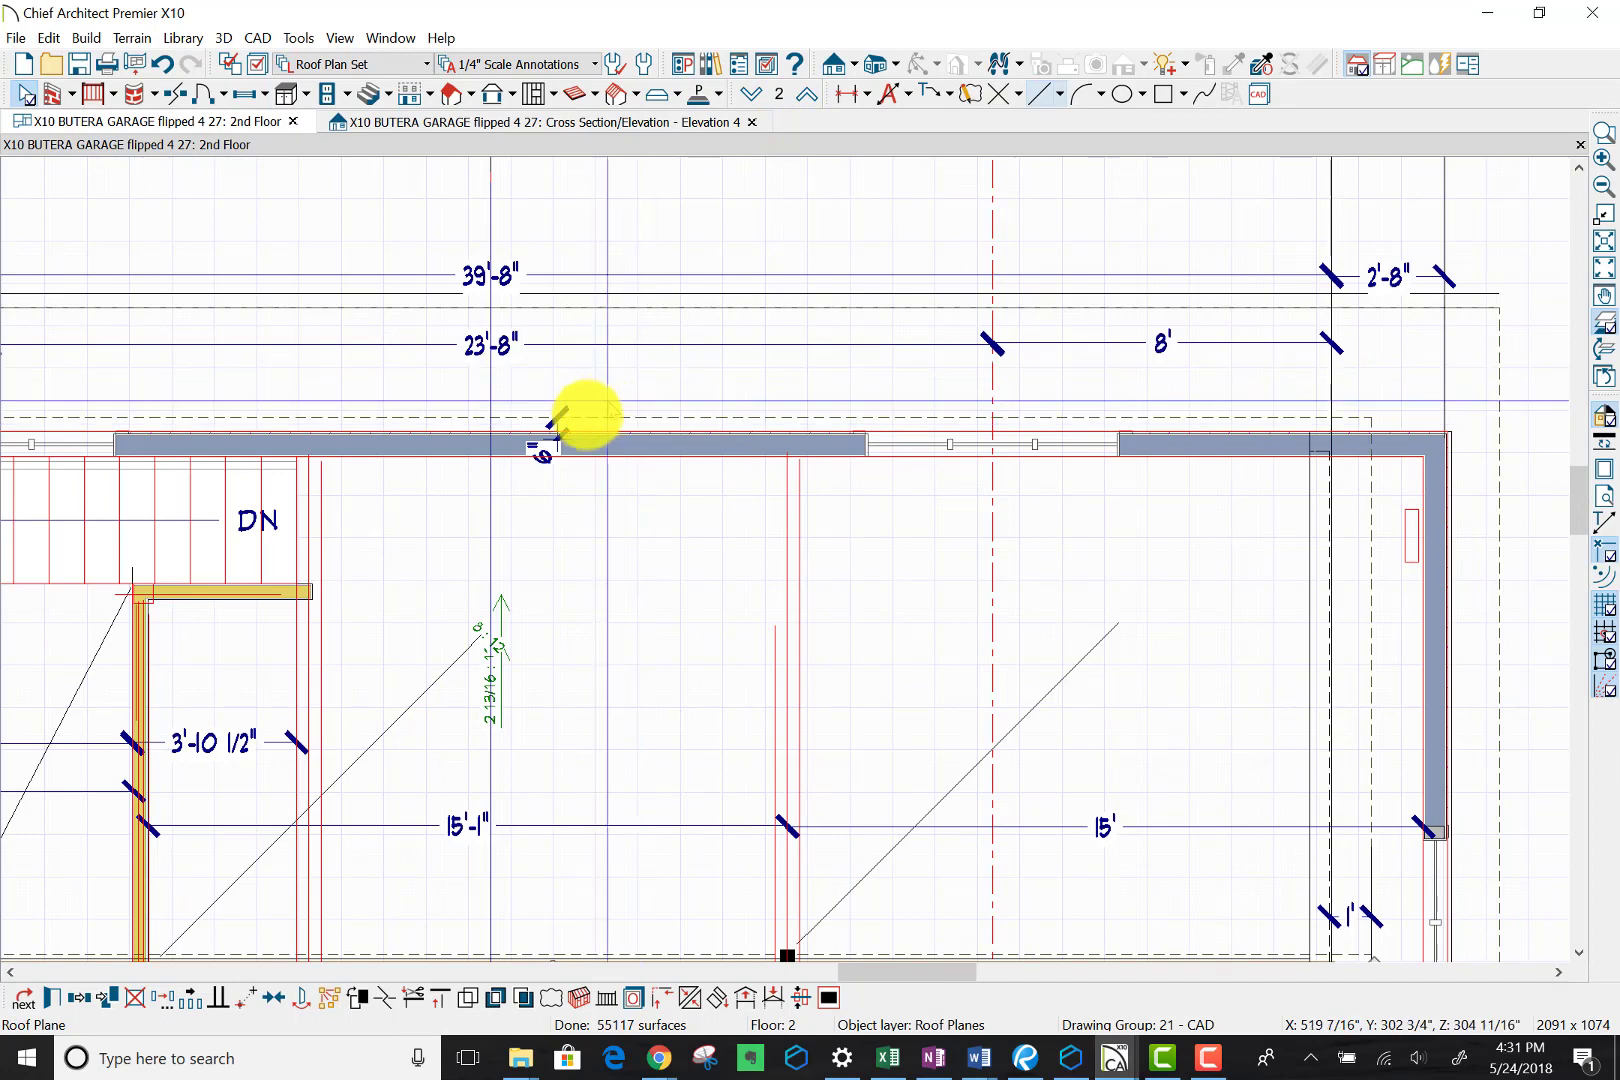
{"action": "left_click", "coordinate": [558, 418]}
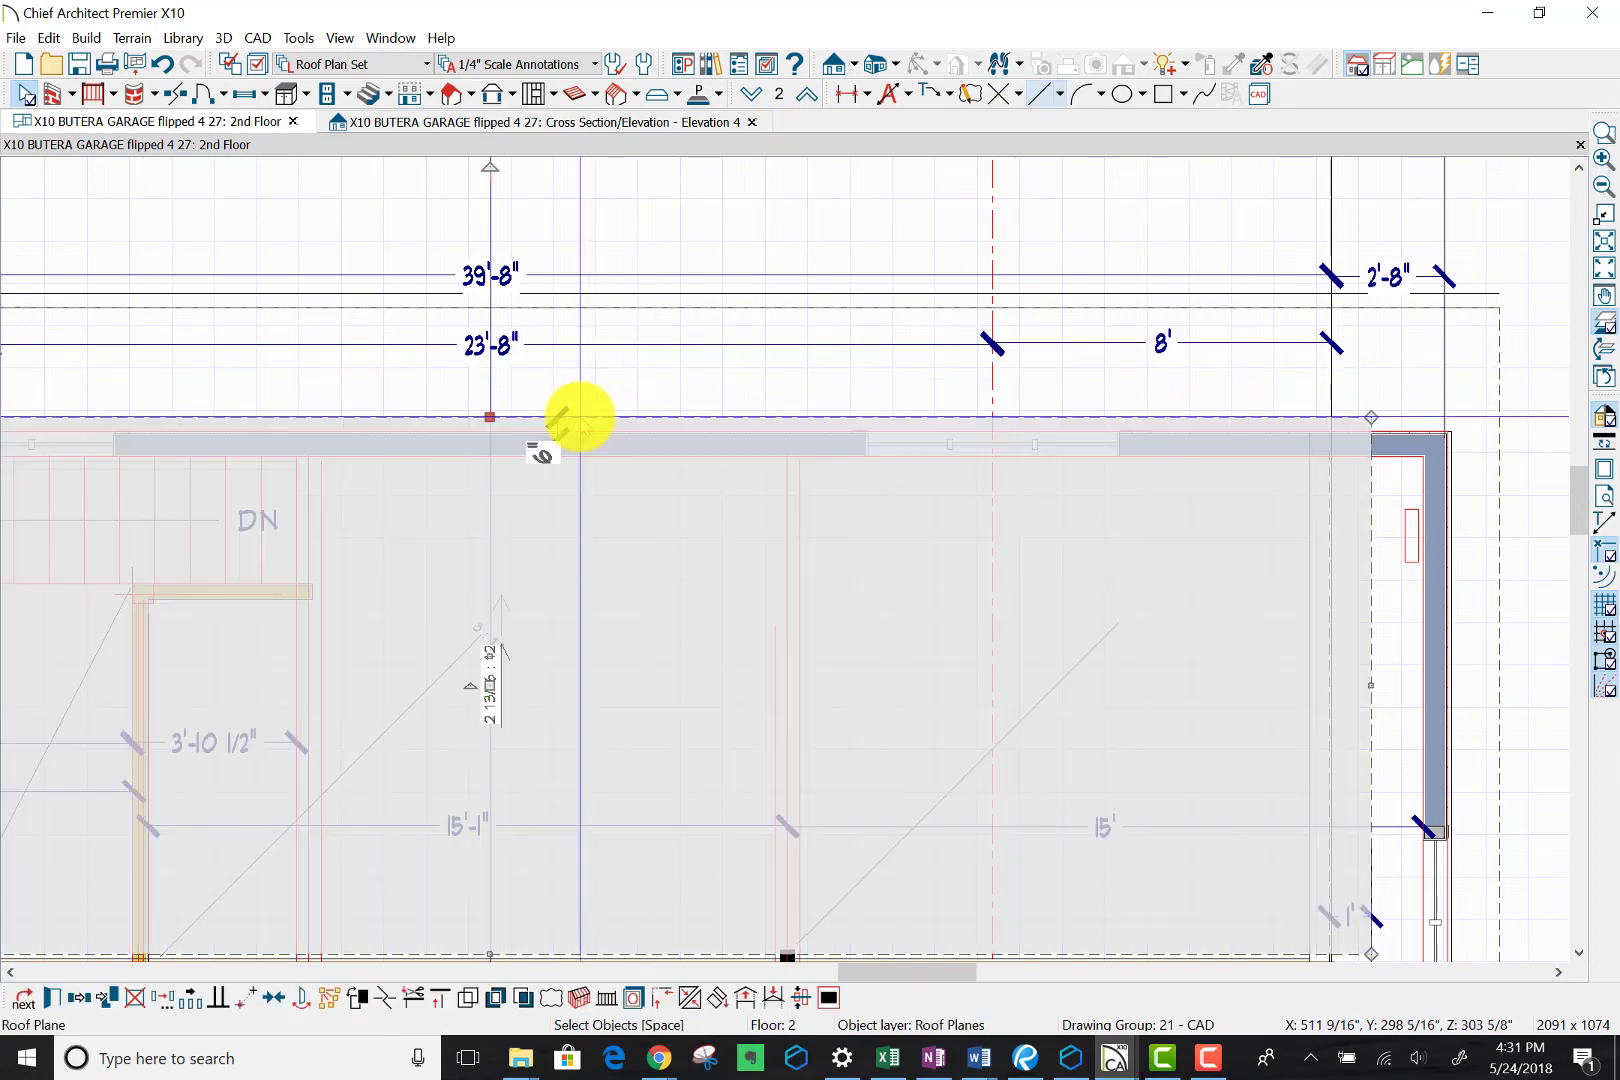
{"action": "left_click_drag", "start_coordinate": [578, 418], "coordinate": [544, 453]}
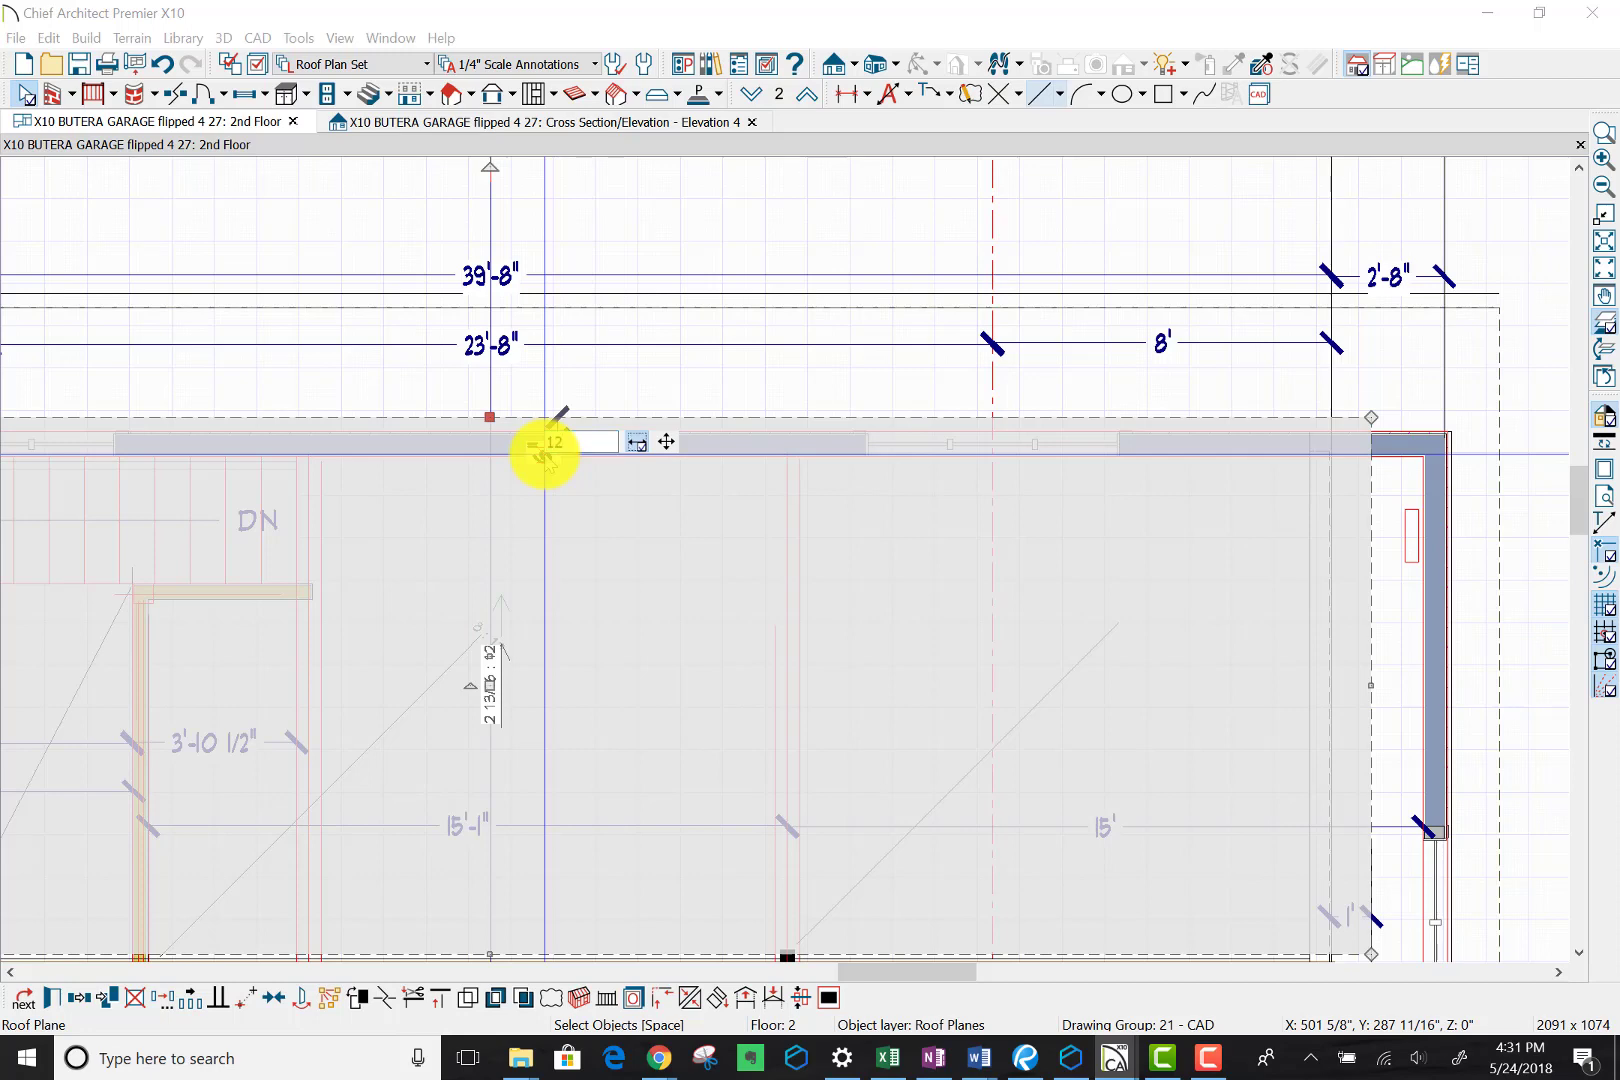
{"action": "type", "text": "12"}
{"action": "key", "text": "Return"}
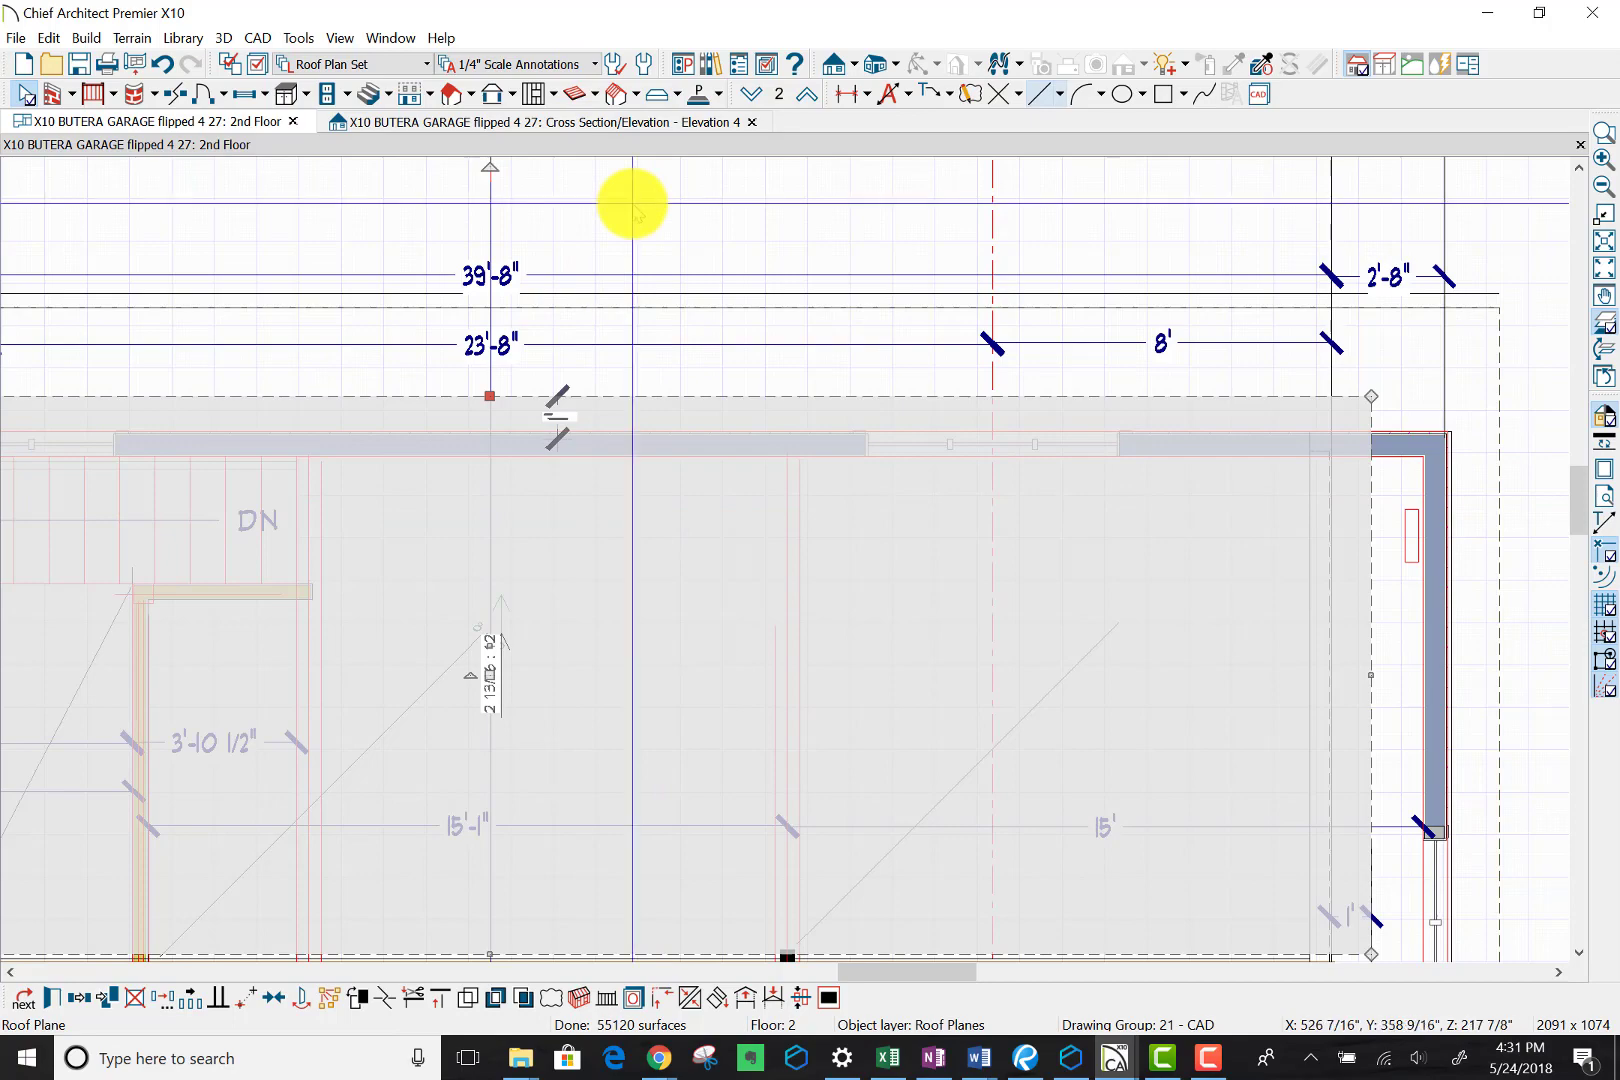
Step: Examine the garage's gable end and its roof overhangs in the perspective camera view, then return to the floor plan
{"action": "scroll", "coordinate": [632, 205], "scroll_direction": "up", "scroll_amount": 4}
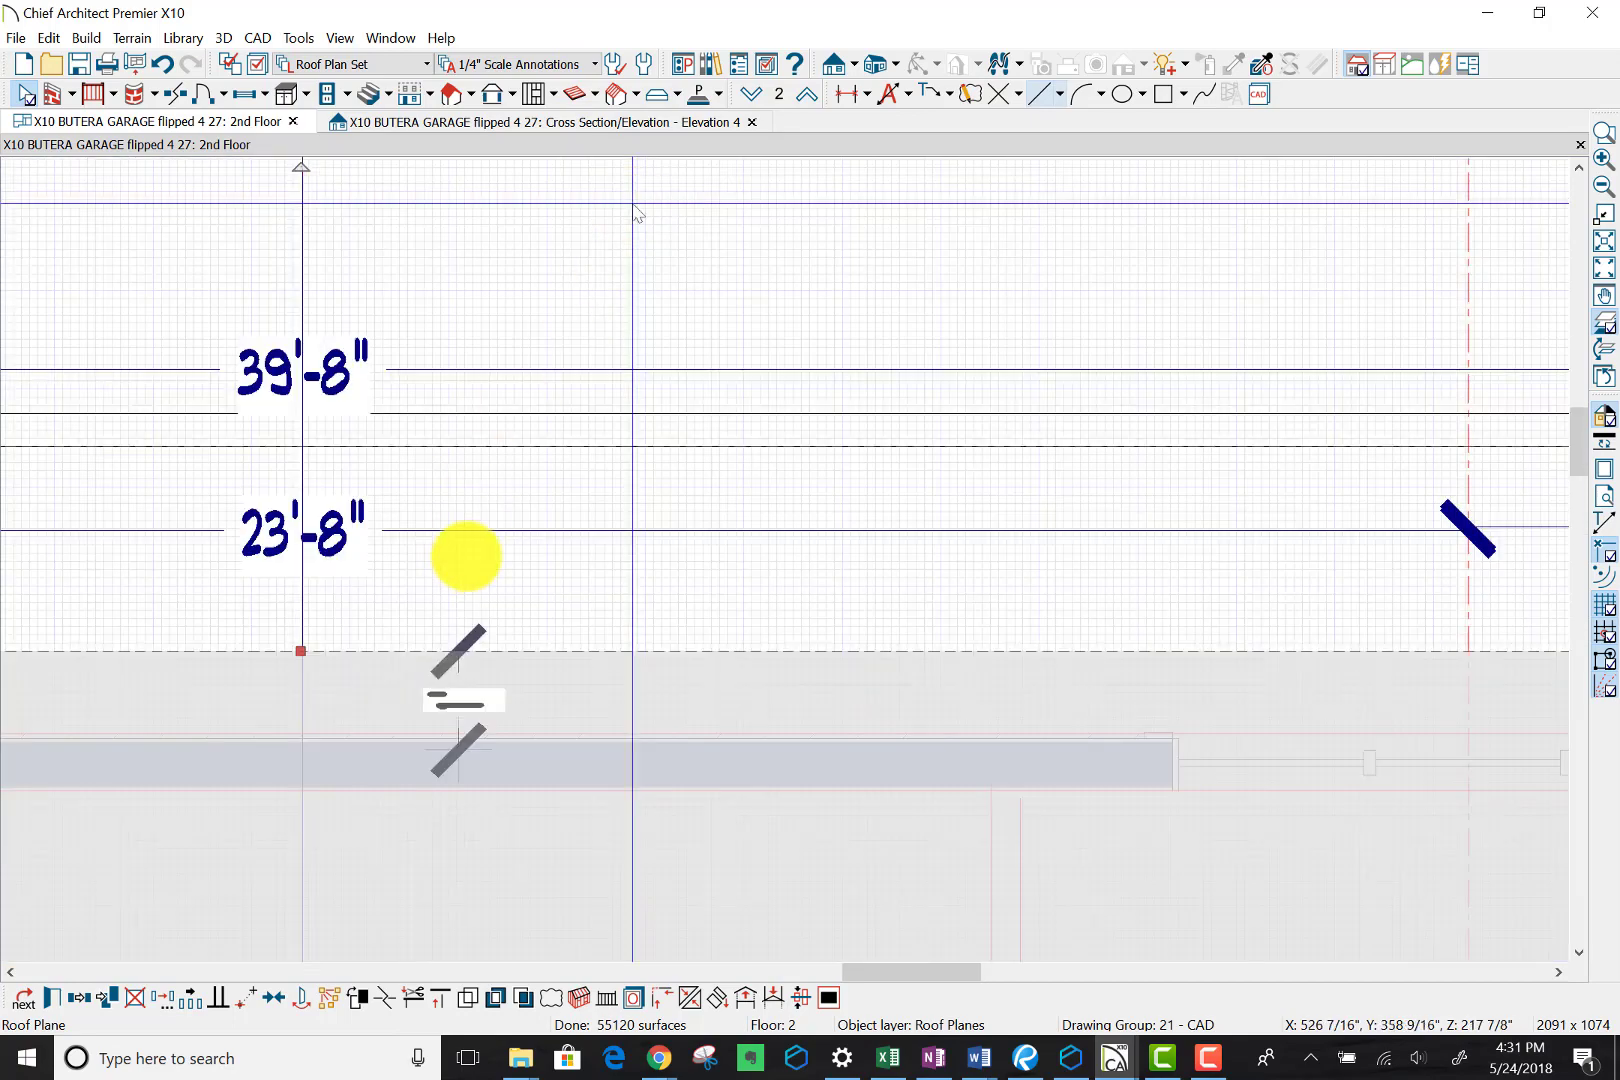
{"action": "scroll", "coordinate": [476, 545], "scroll_direction": "down", "scroll_amount": 2}
{"action": "scroll", "coordinate": [497, 612], "scroll_direction": "down", "scroll_amount": 4}
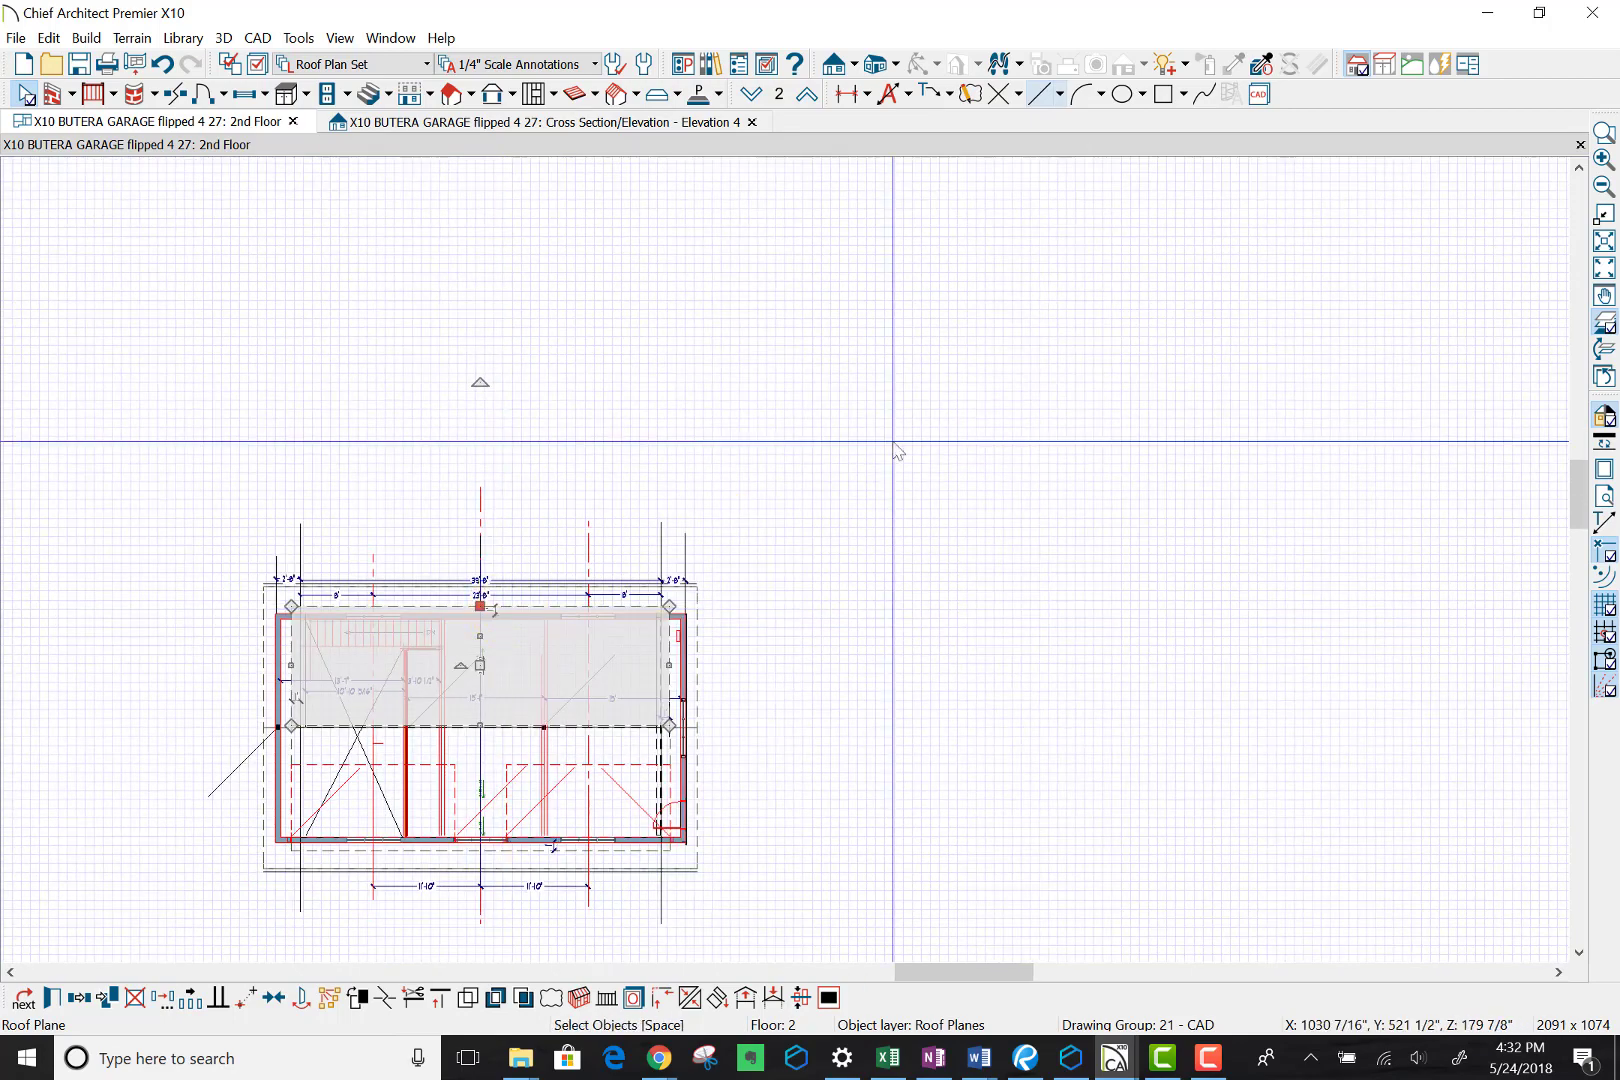
{"action": "left_click_drag", "start_coordinate": [1619, 110], "coordinate": [548, 8]}
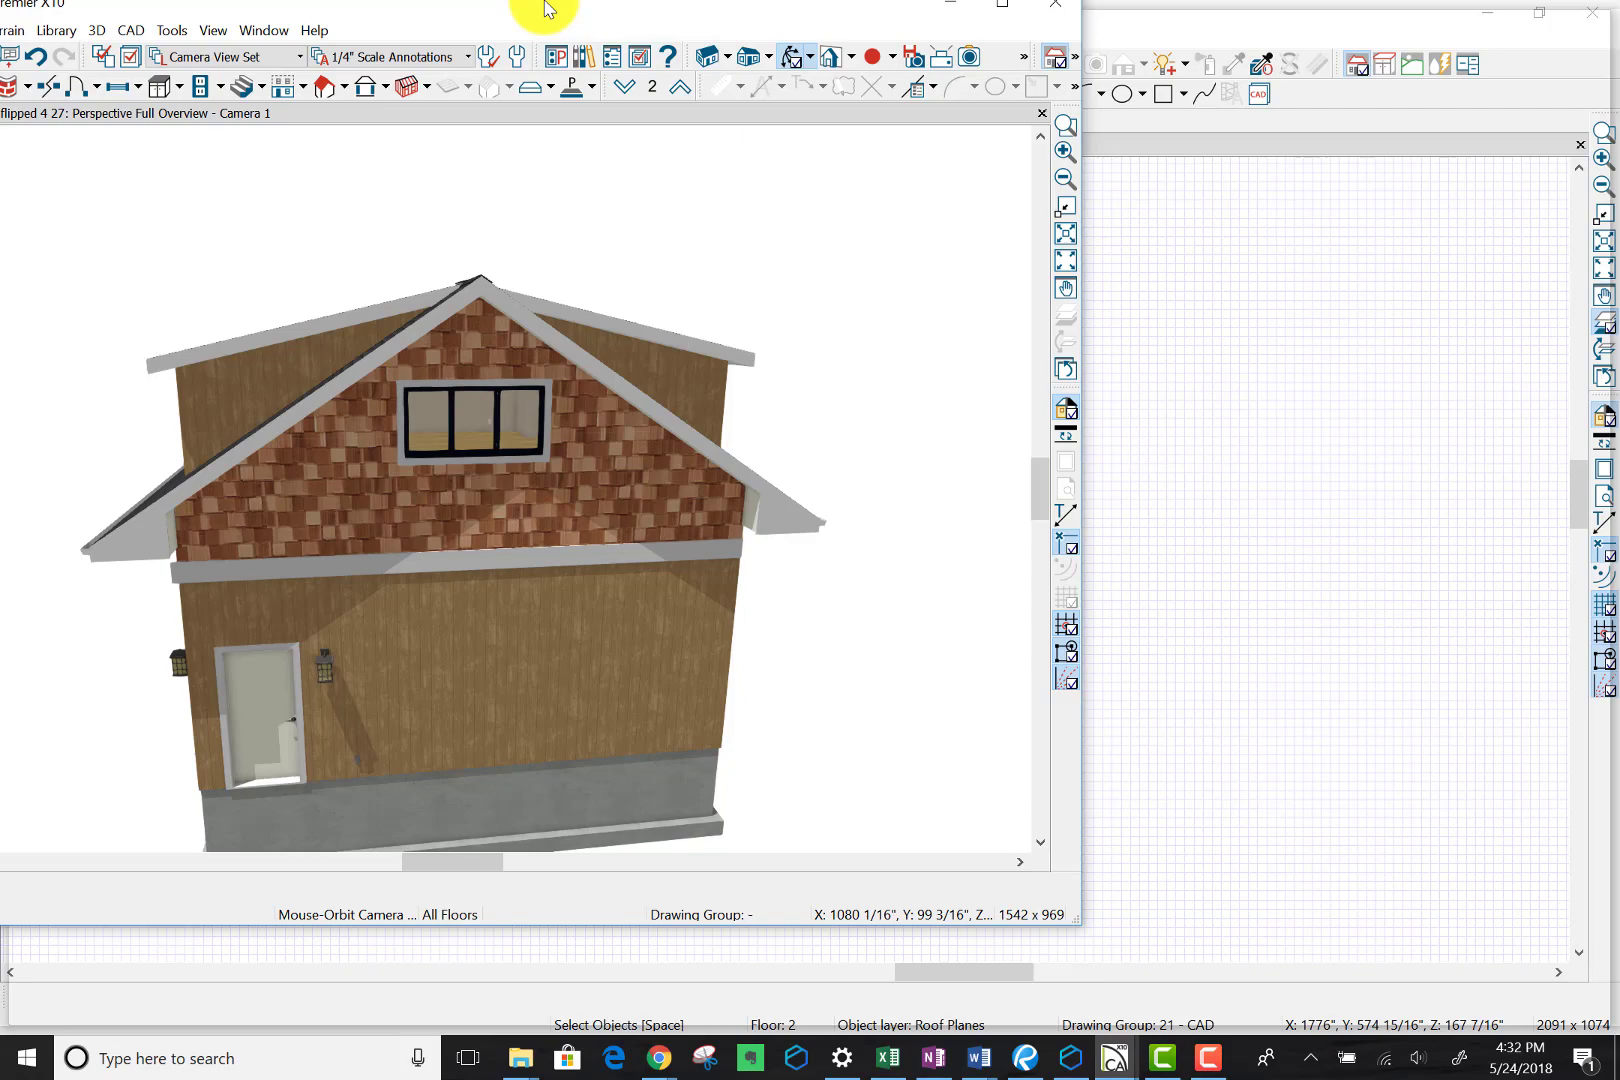
{"action": "left_click_drag", "start_coordinate": [545, 2], "coordinate": [1619, 180]}
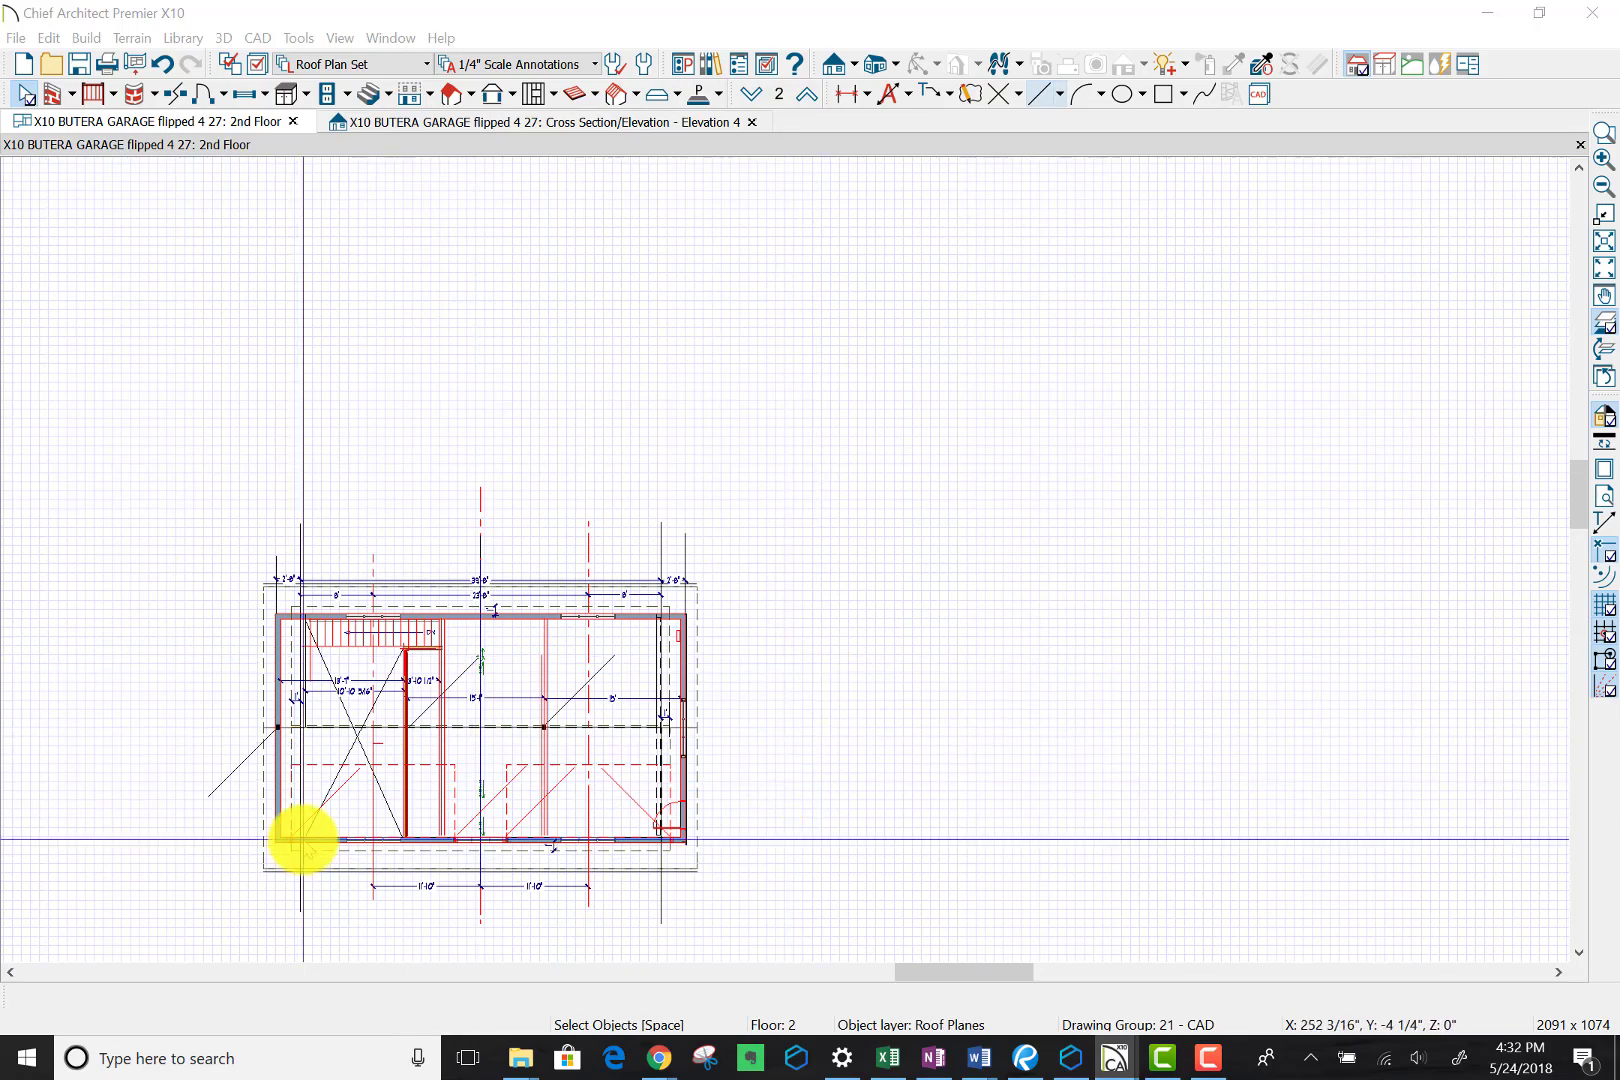
Step: Add a manual dimension from the stair-side gable wall's outer face to the 8:12 roof plane's edge
{"action": "scroll", "coordinate": [253, 772], "scroll_direction": "up", "scroll_amount": 1}
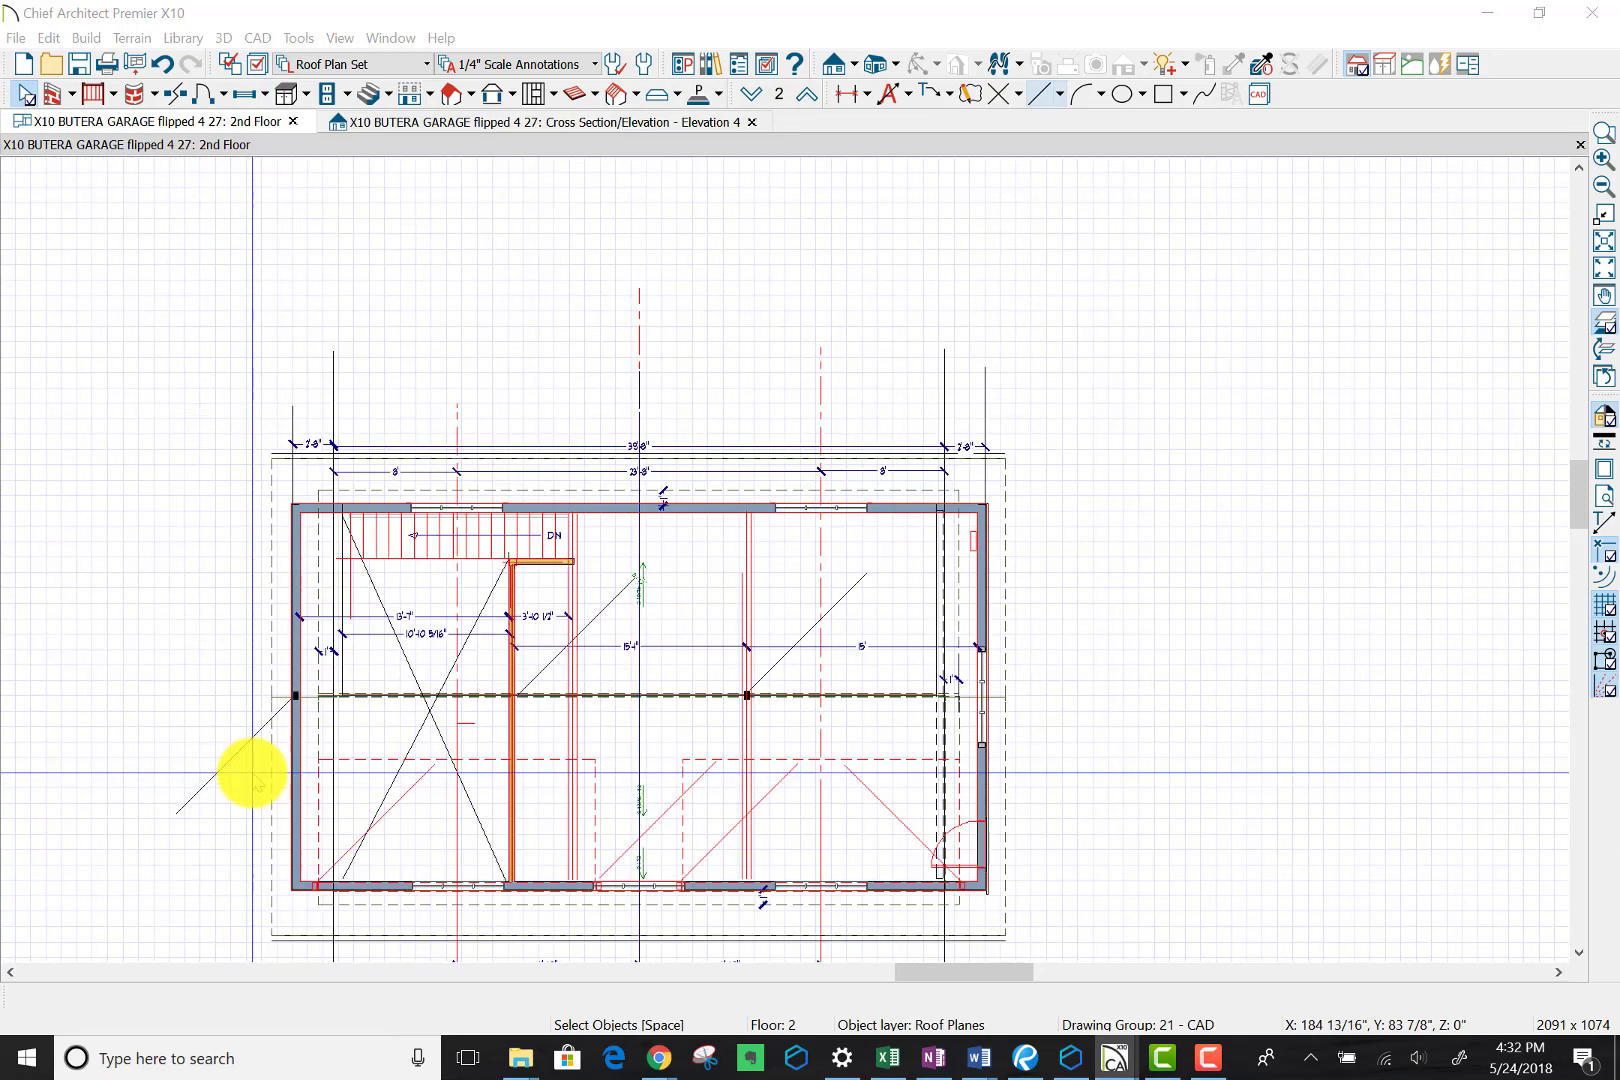
{"action": "scroll", "coordinate": [253, 772], "scroll_direction": "up", "scroll_amount": 3}
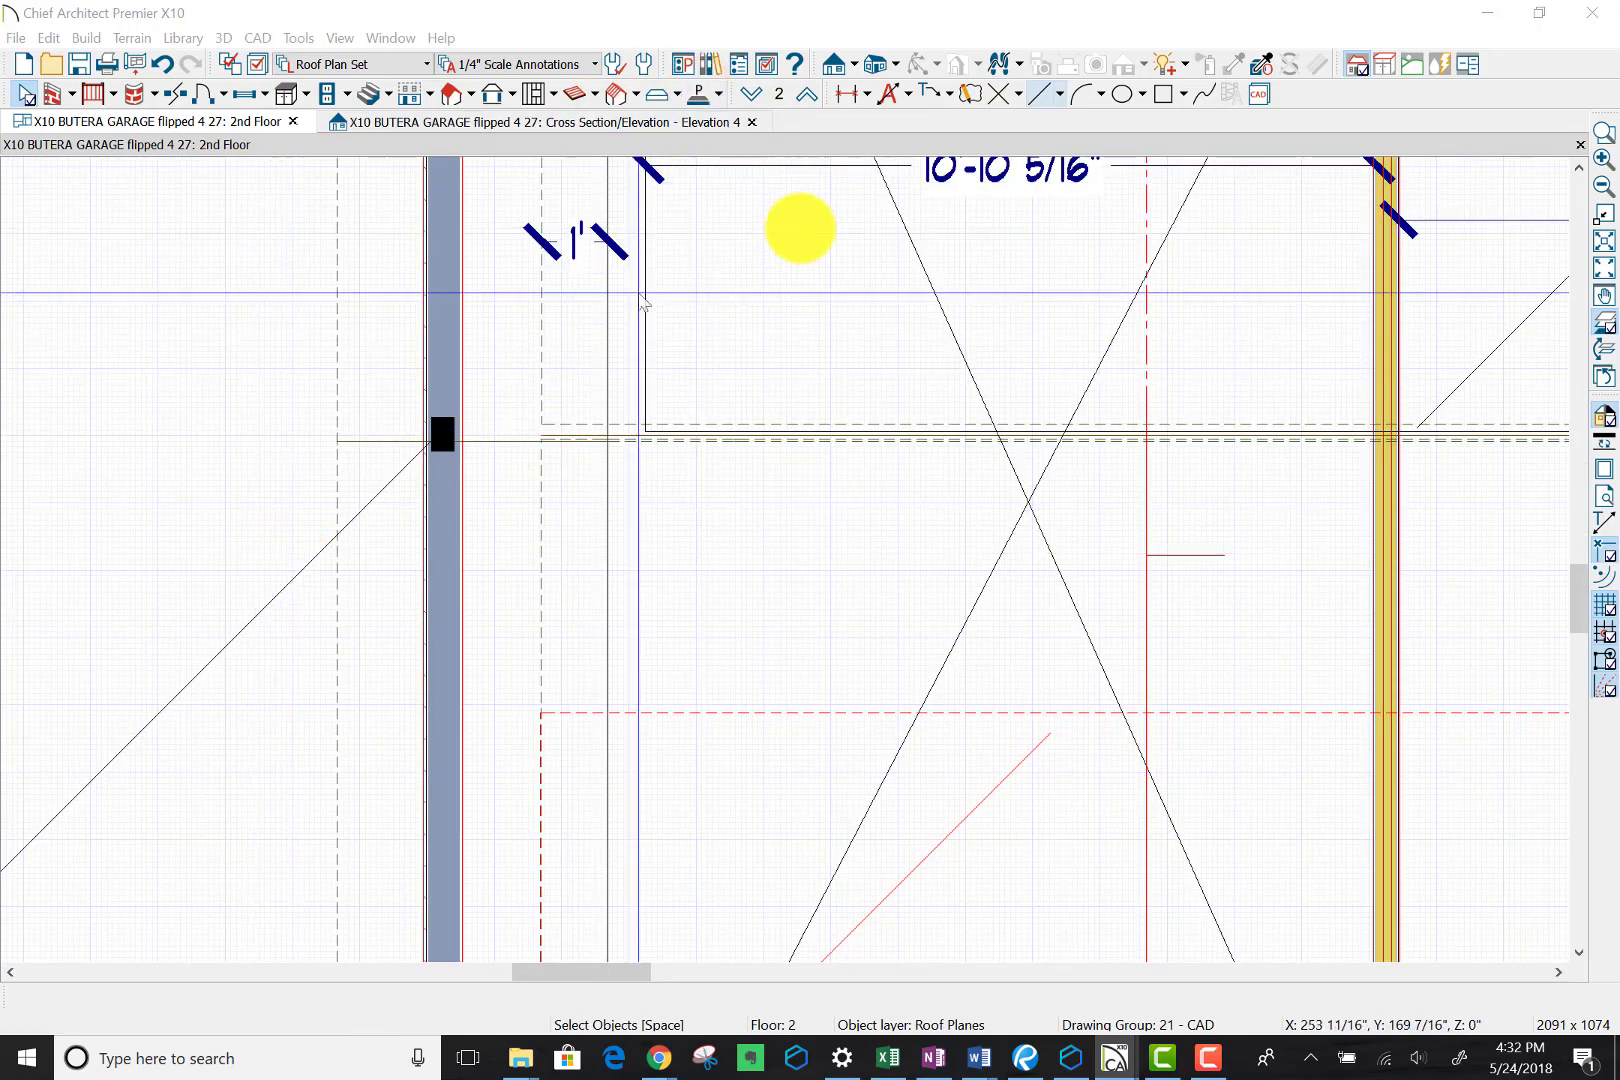
{"action": "left_click", "coordinate": [867, 96]}
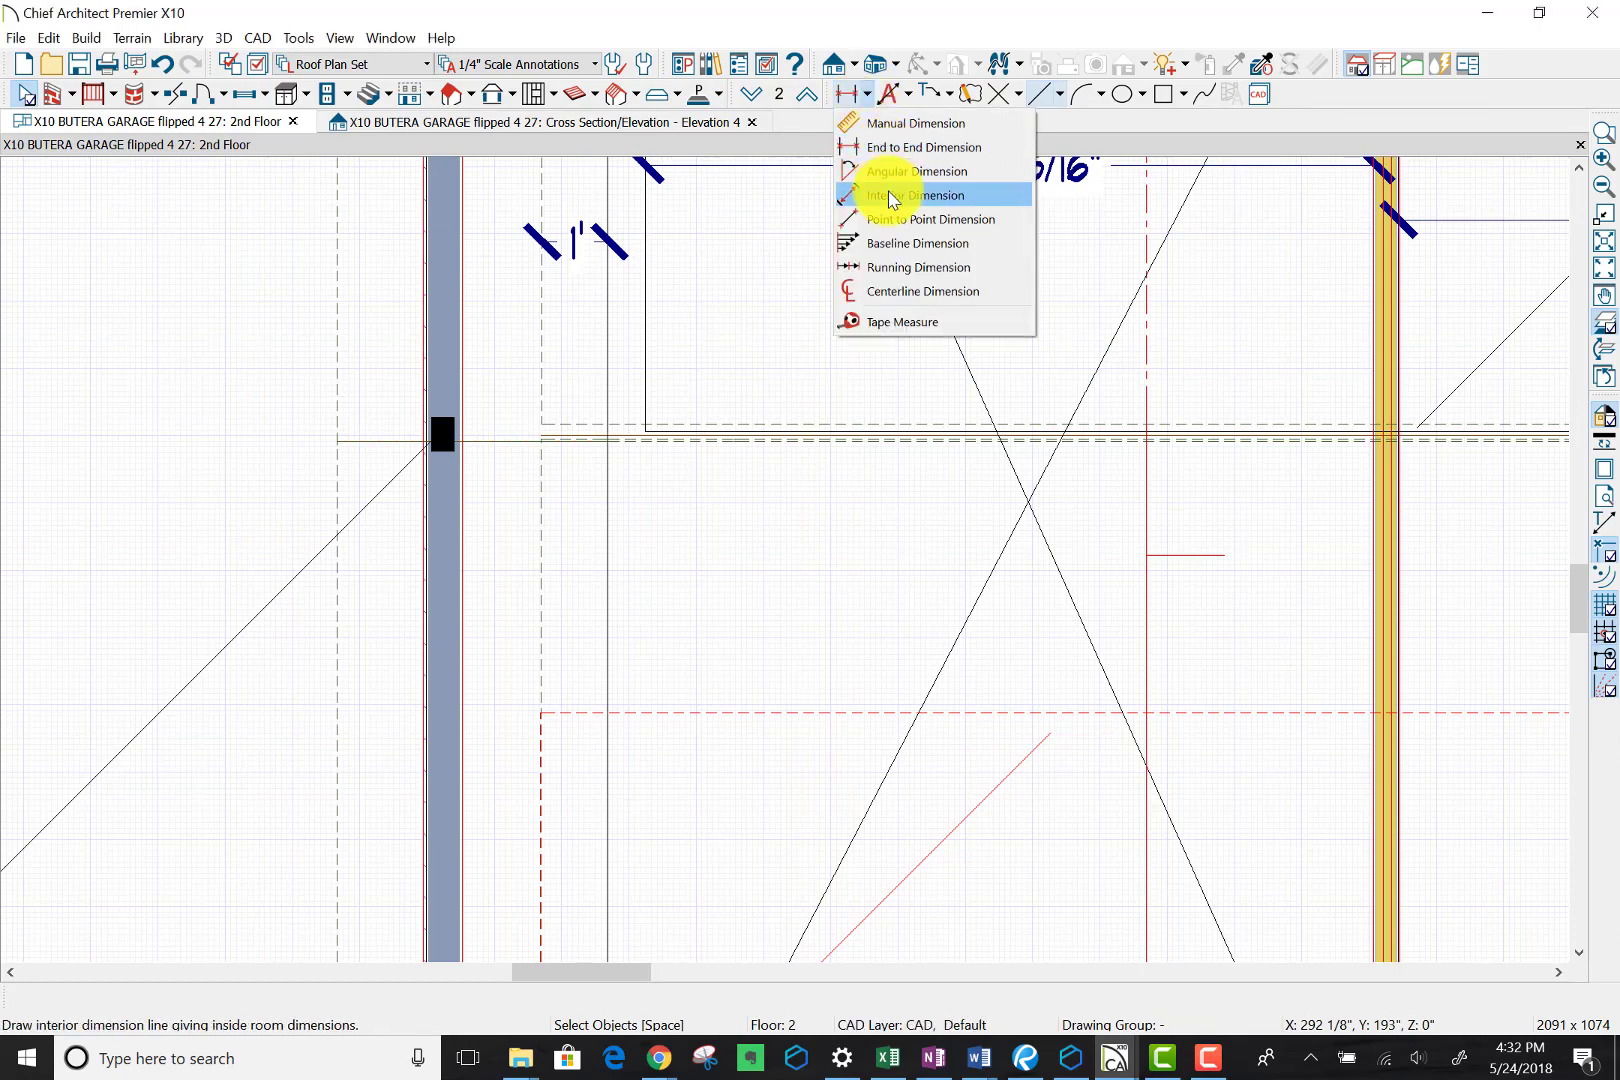
{"action": "left_click", "coordinate": [897, 122]}
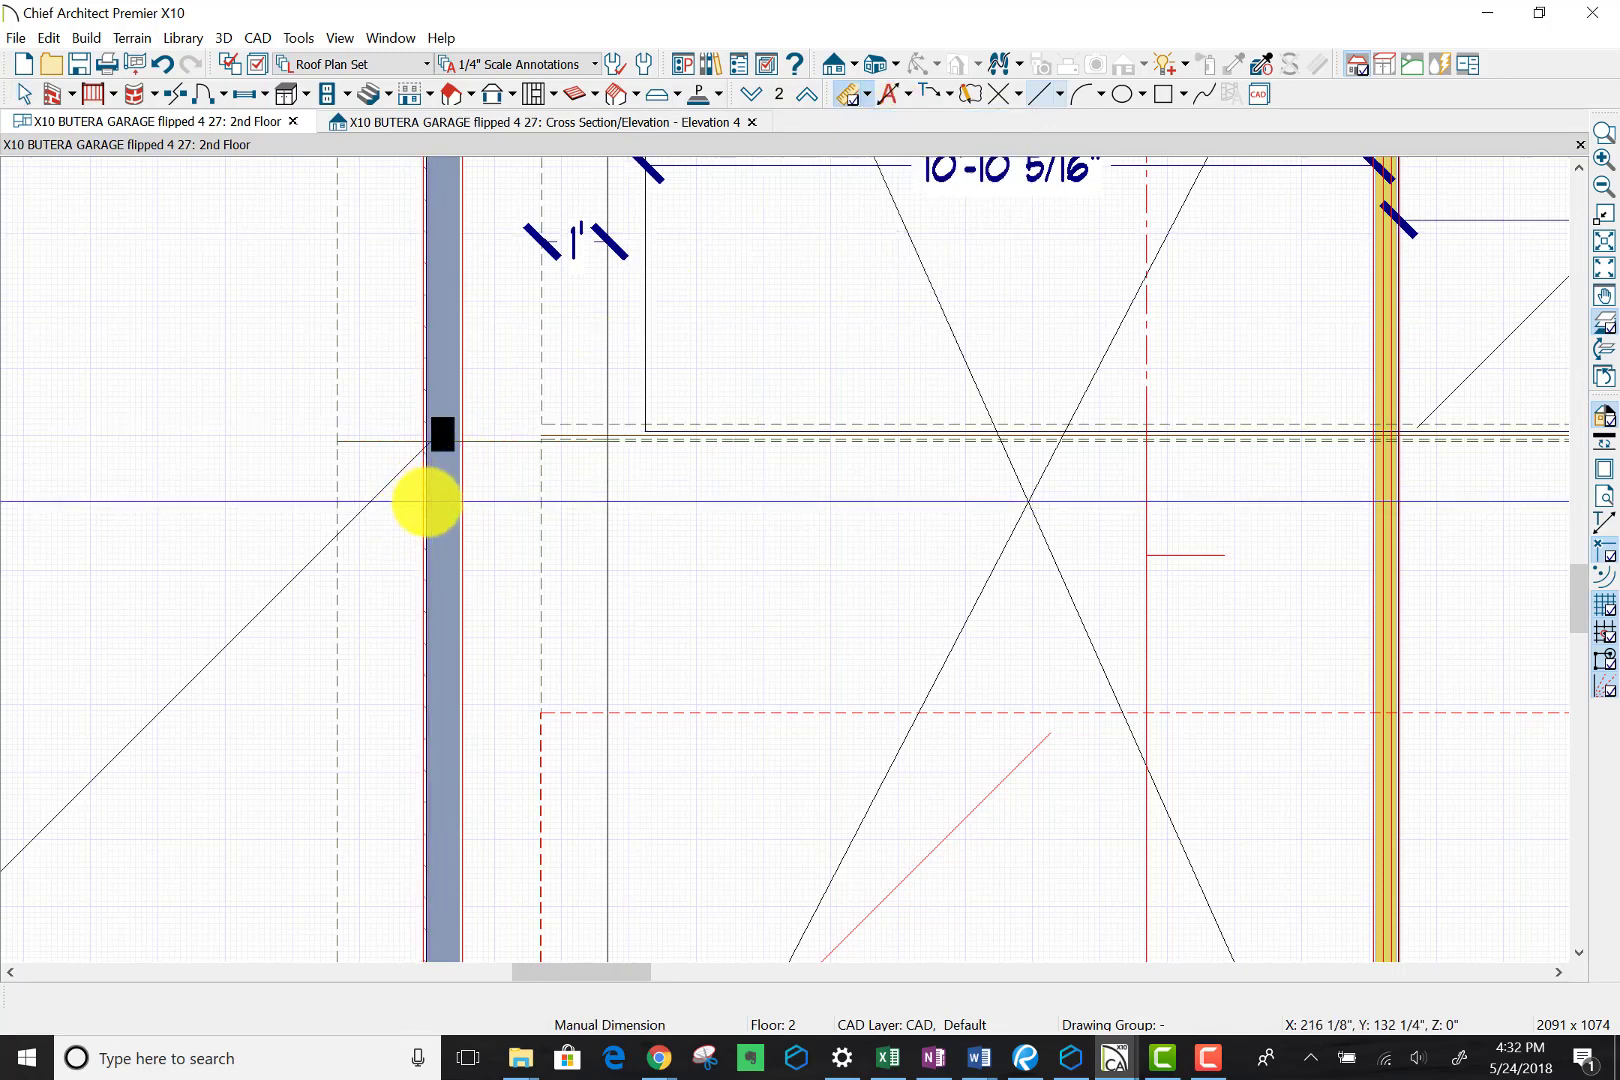
{"action": "left_click_drag", "start_coordinate": [427, 502], "coordinate": [333, 501]}
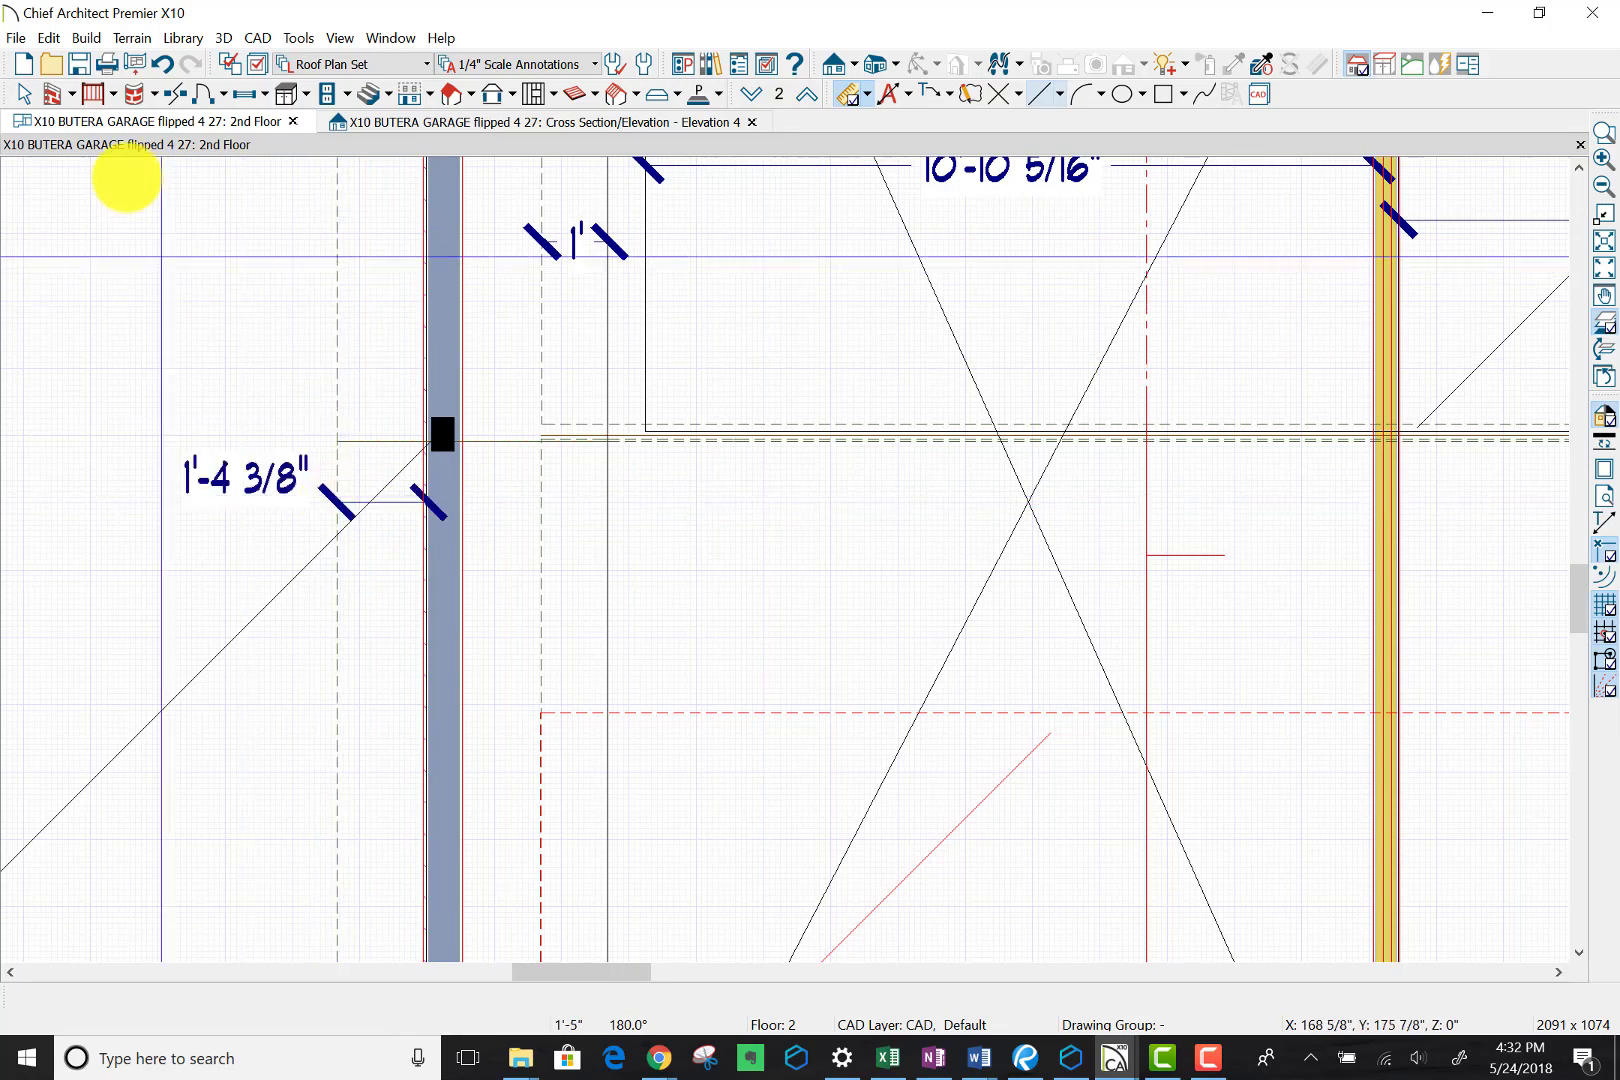
{"action": "left_click", "coordinate": [25, 93]}
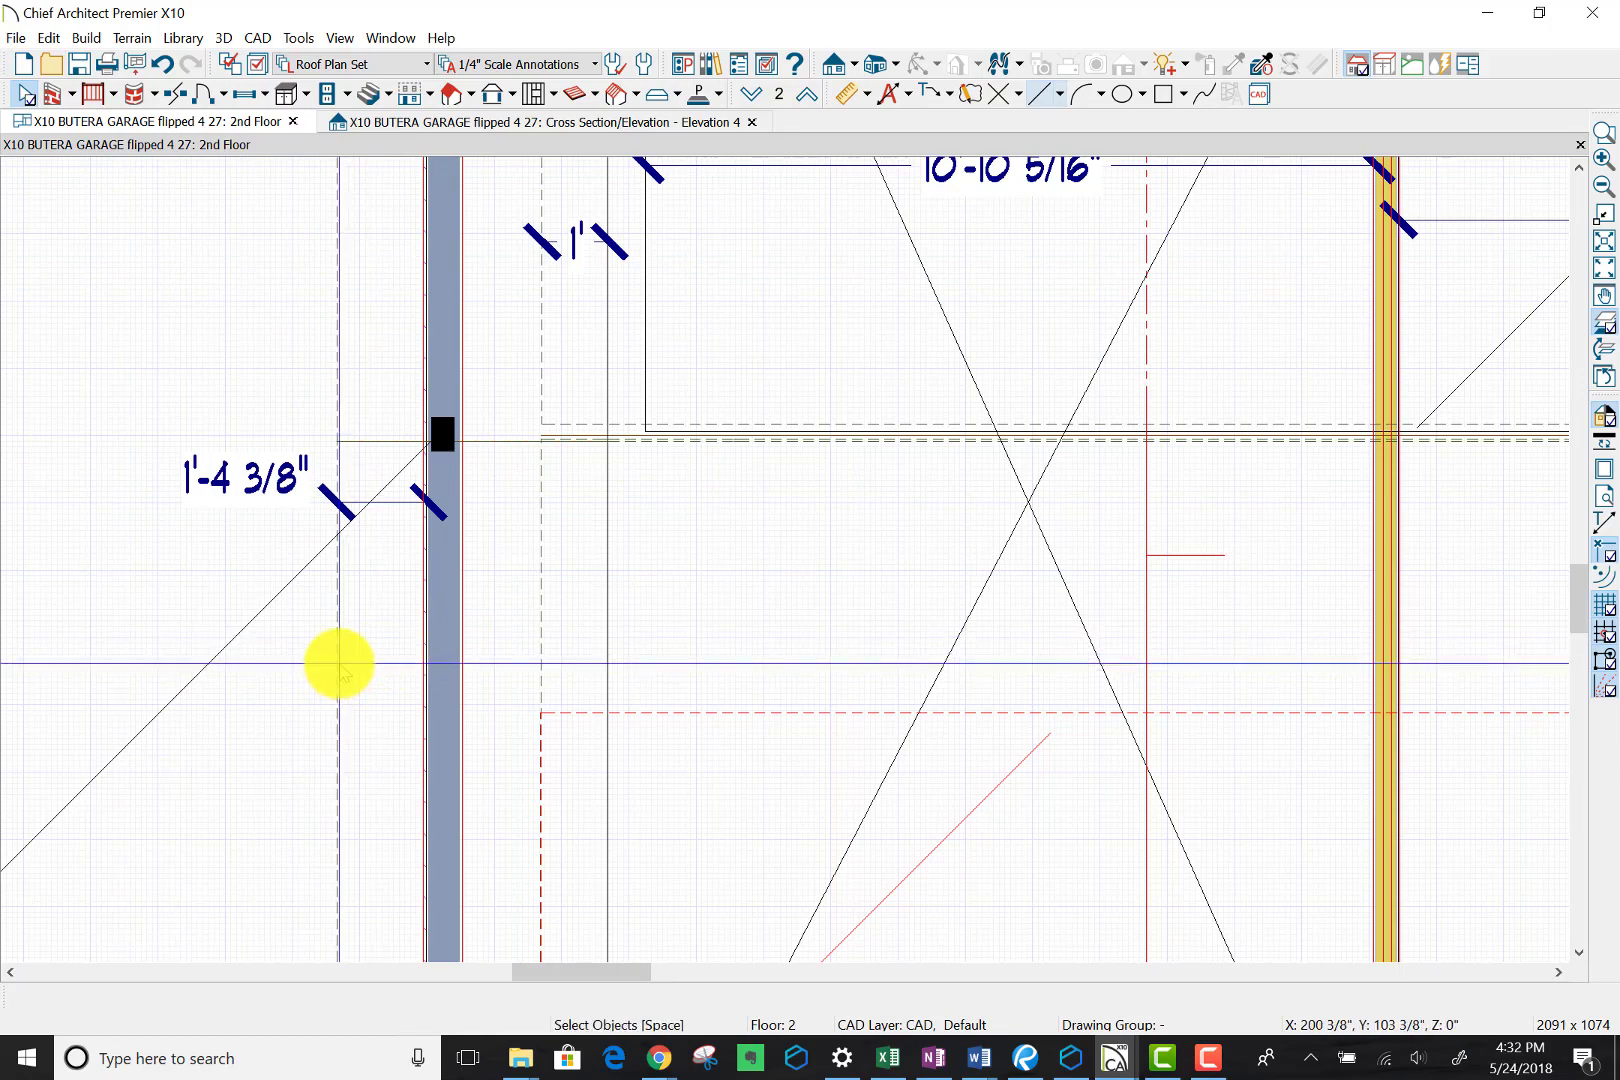
Step: Set the 8:12 roof plane's gable overhang at the stair-side wall to 2'
{"action": "left_click", "coordinate": [336, 610]}
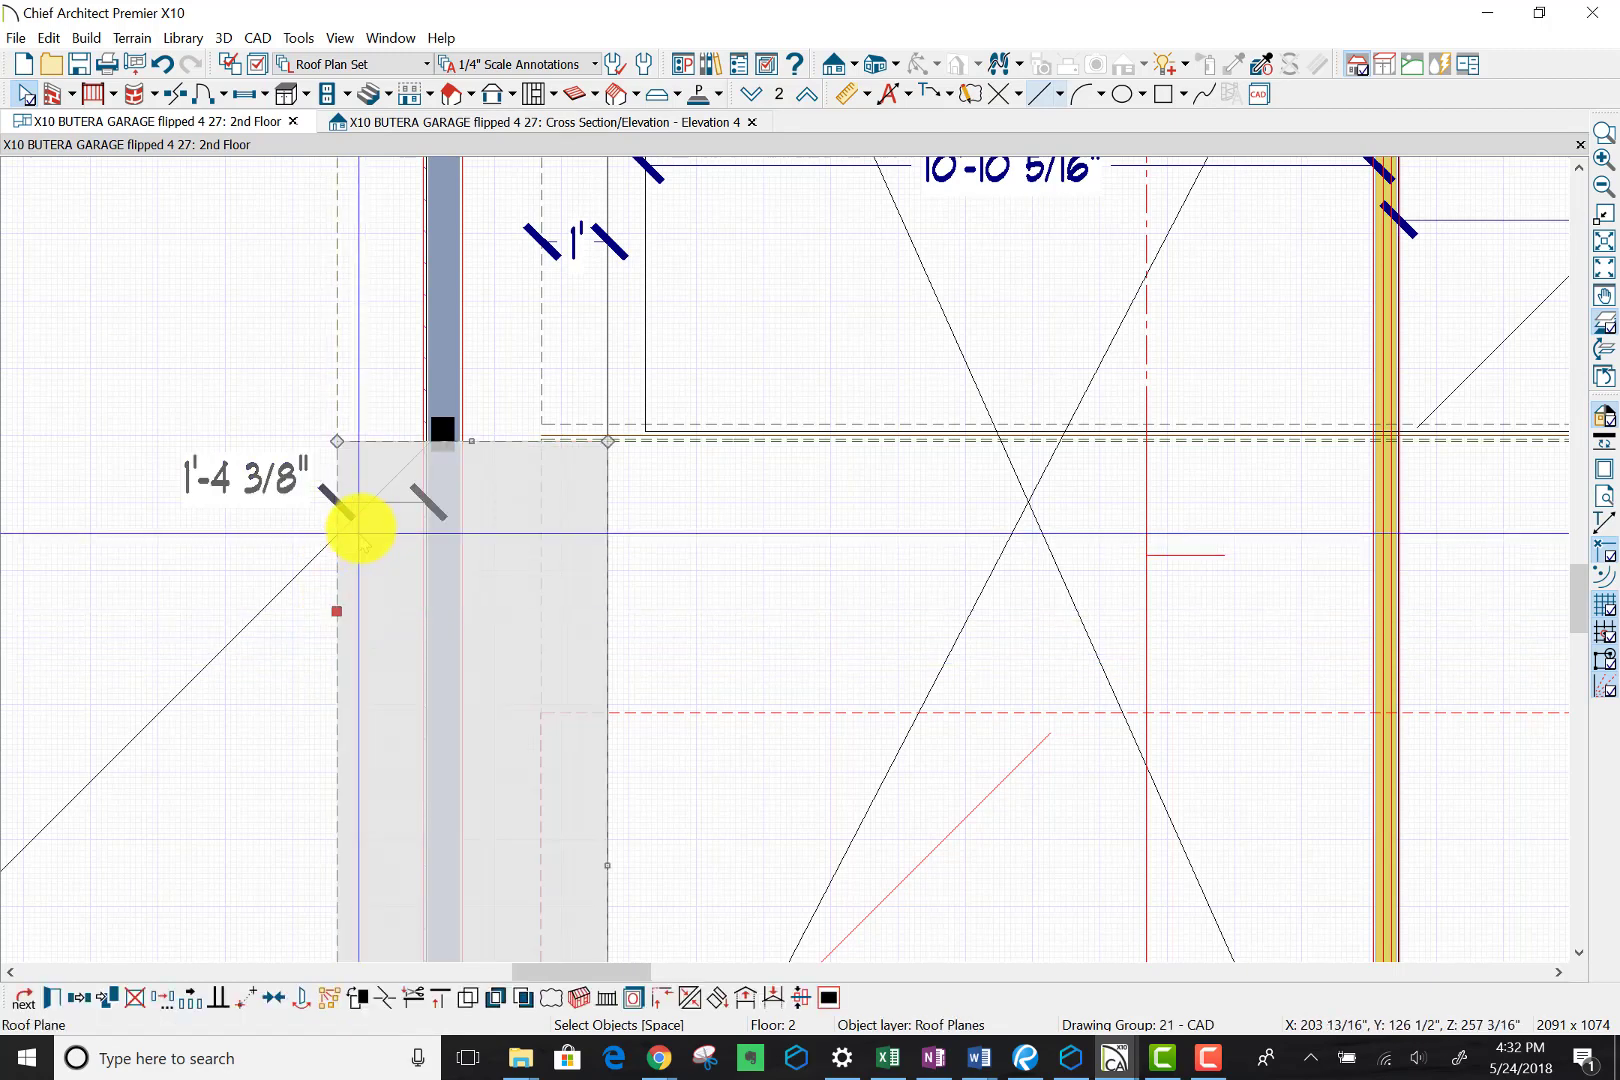
{"action": "left_click", "coordinate": [241, 475]}
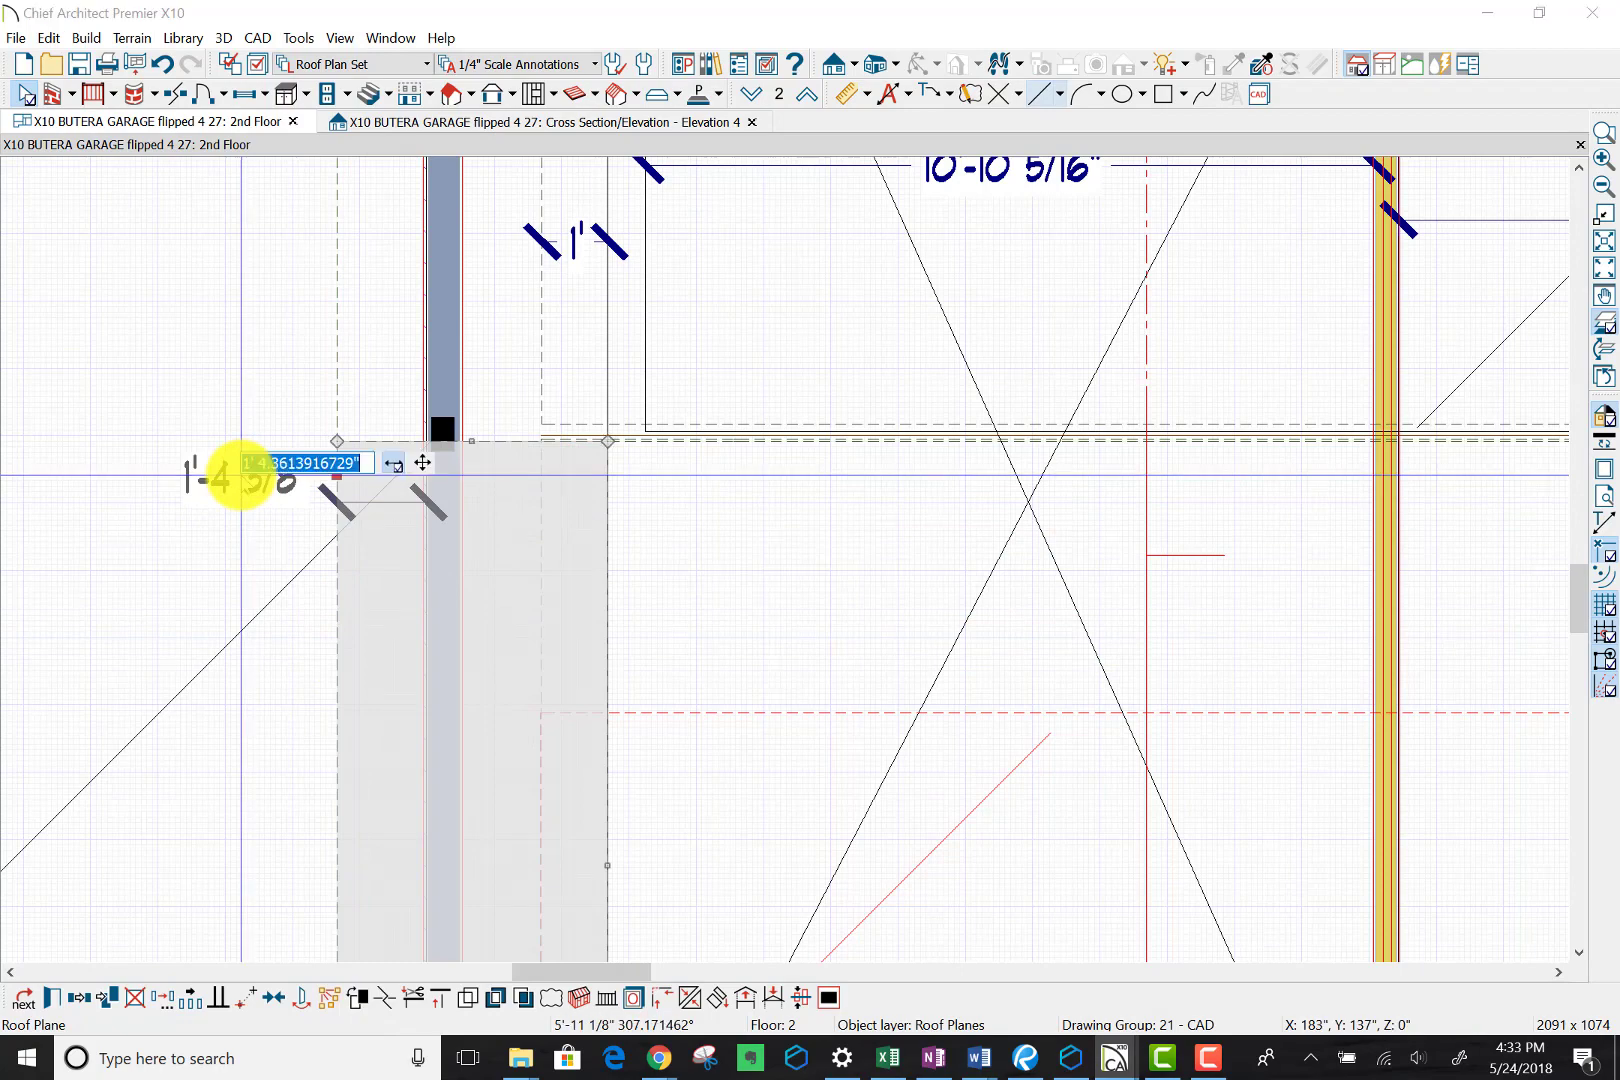
{"action": "type", "text": "12"}
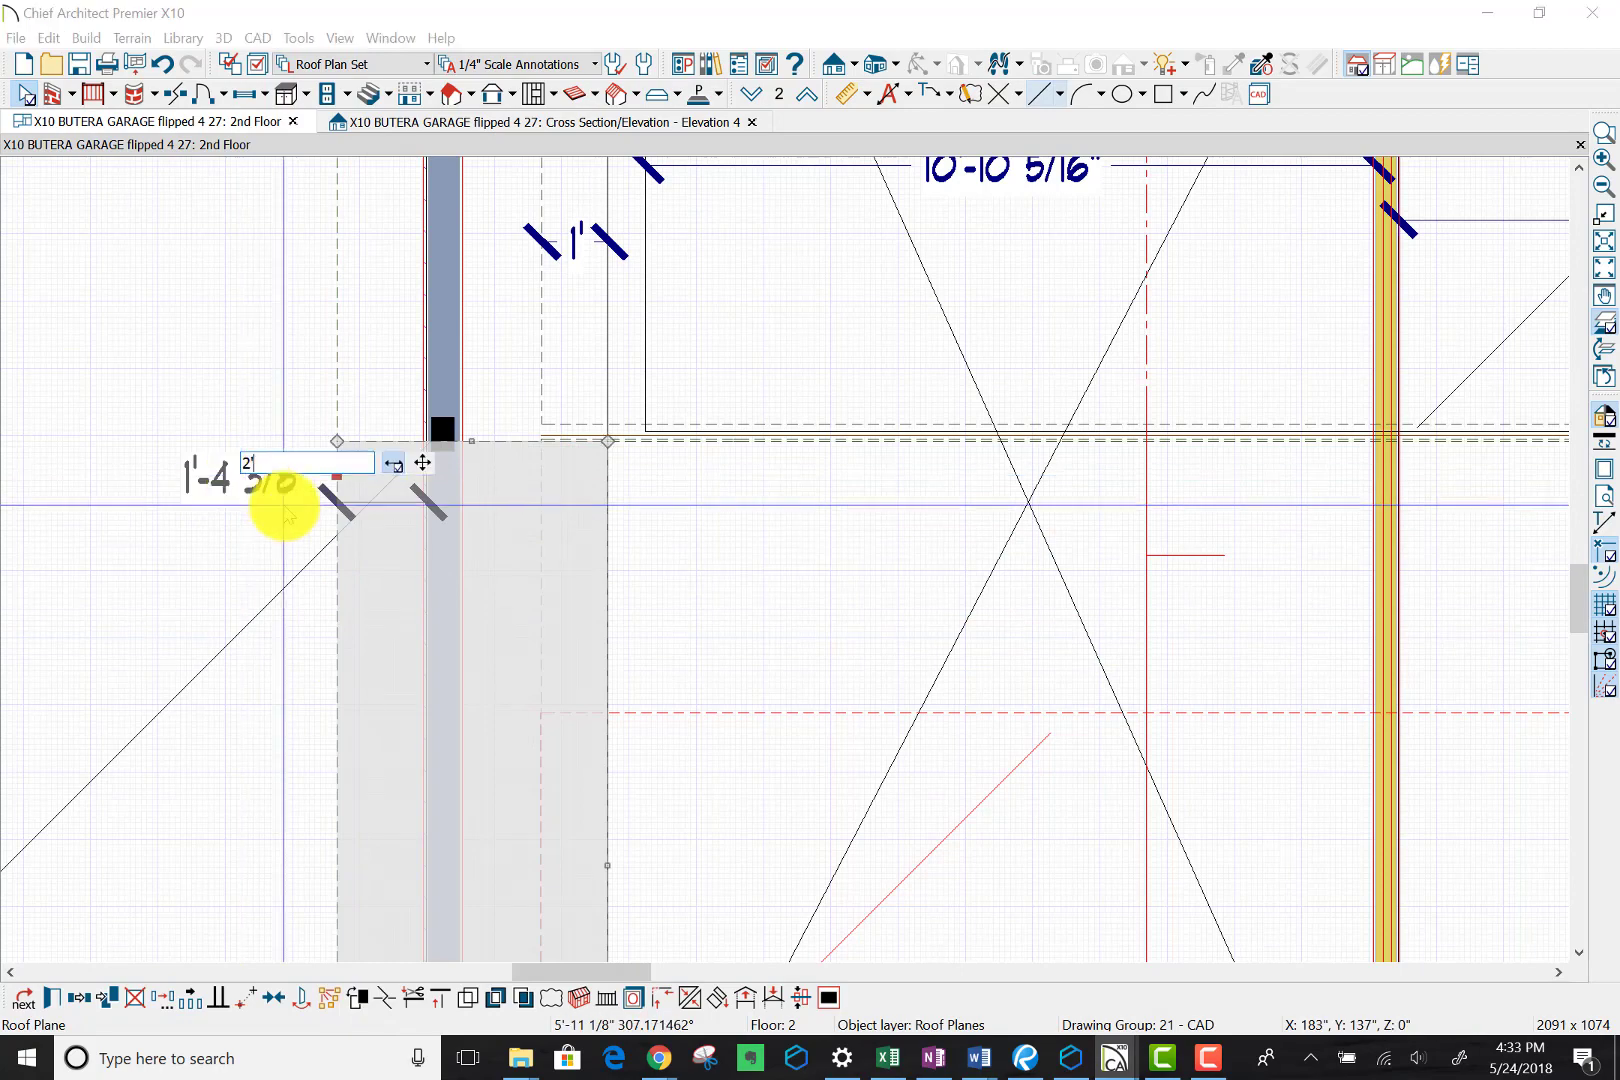
{"action": "key", "text": "Return"}
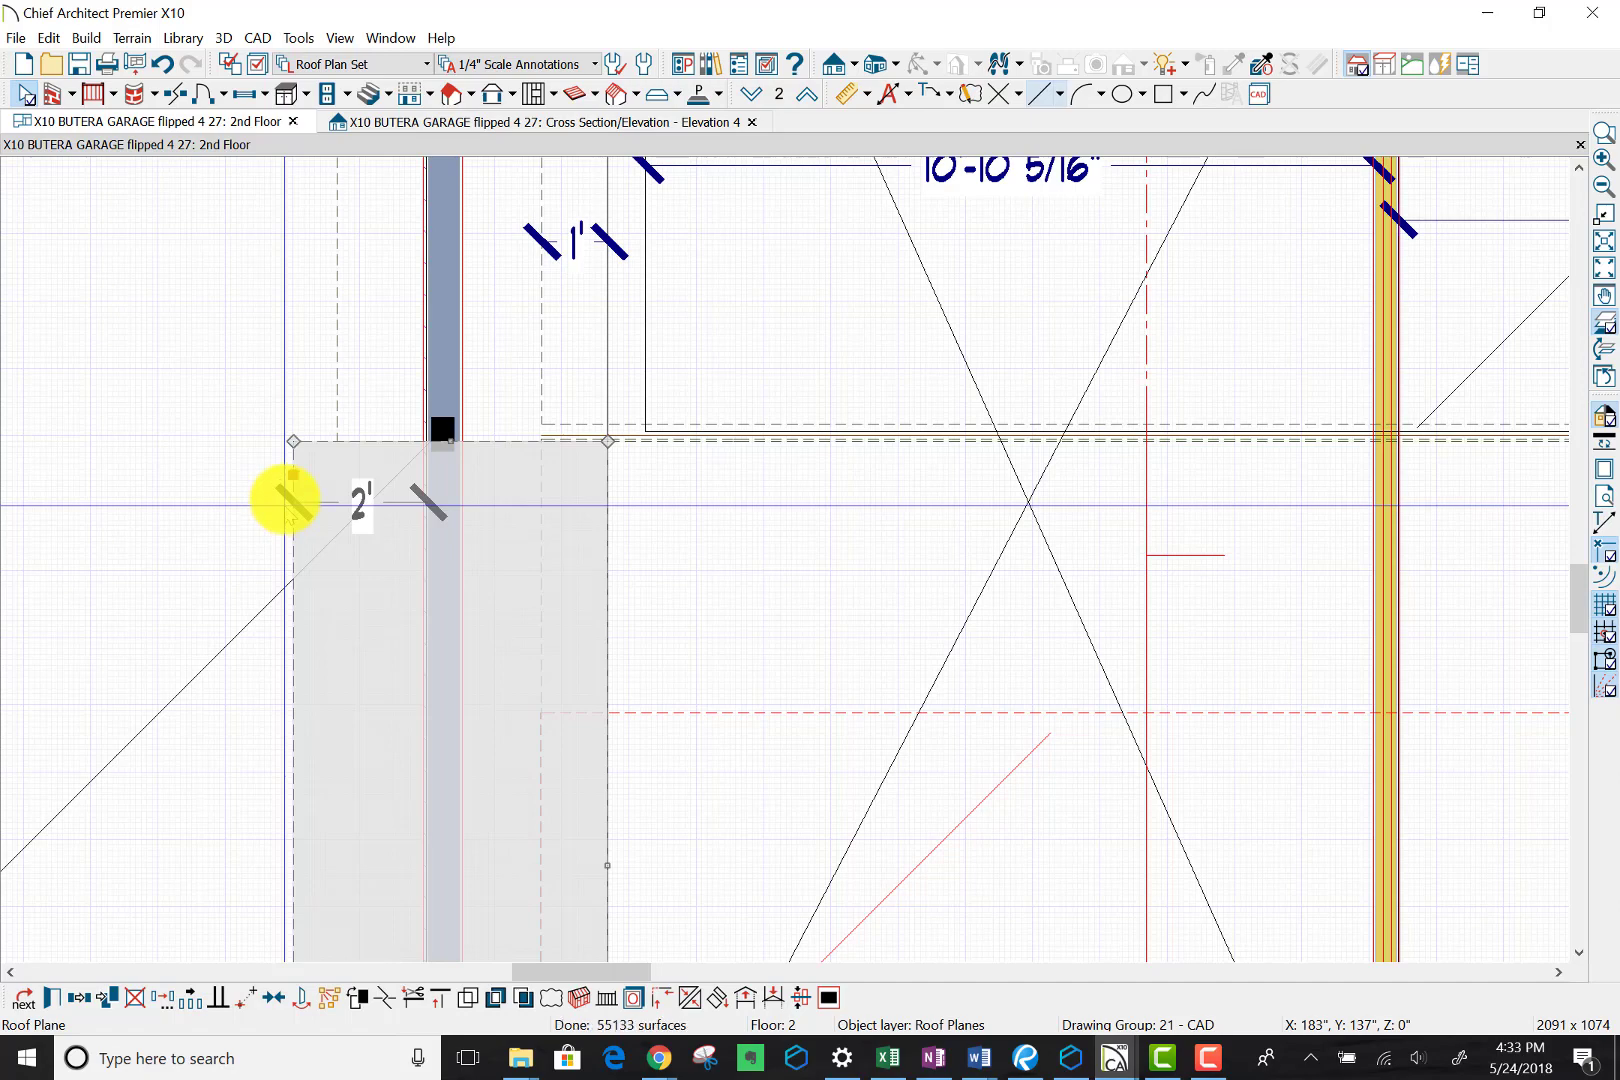
Step: Change the 8:12 roof plane's stair-side gable overhang to 2'-6" through its dimension
{"action": "scroll", "coordinate": [285, 498], "scroll_direction": "down", "scroll_amount": 2}
{"action": "scroll", "coordinate": [285, 498], "scroll_direction": "down", "scroll_amount": 1}
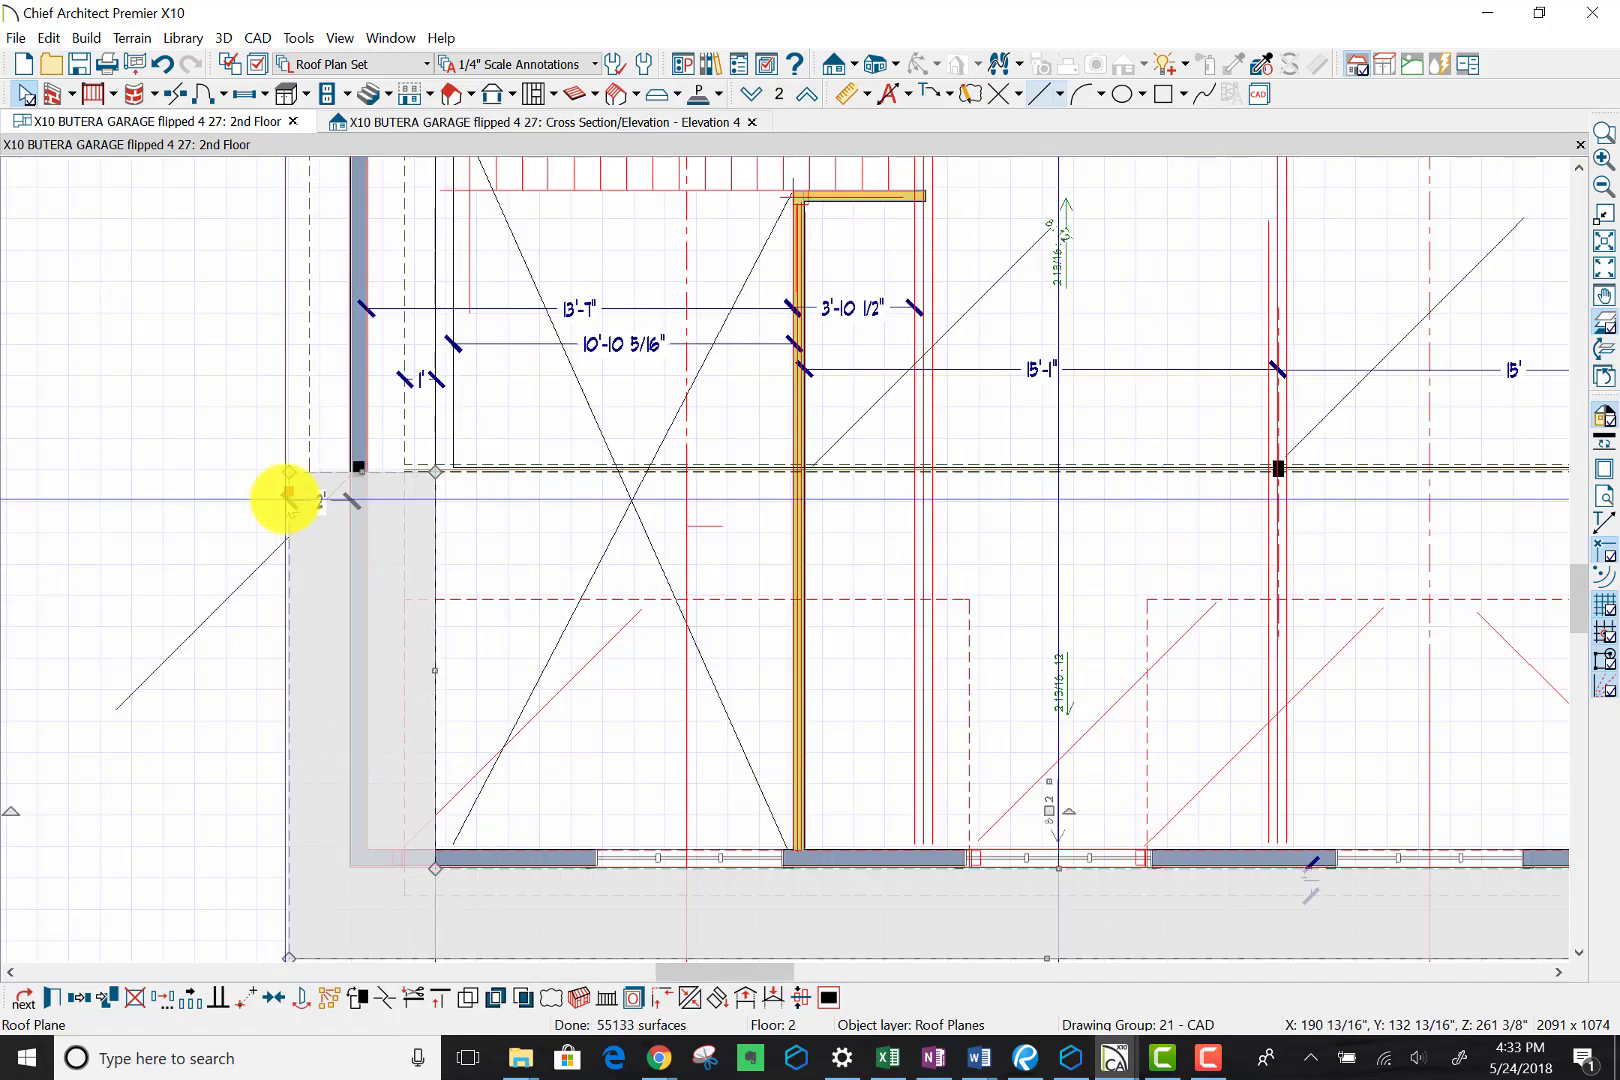
{"action": "scroll", "coordinate": [285, 498], "scroll_direction": "down", "scroll_amount": 1}
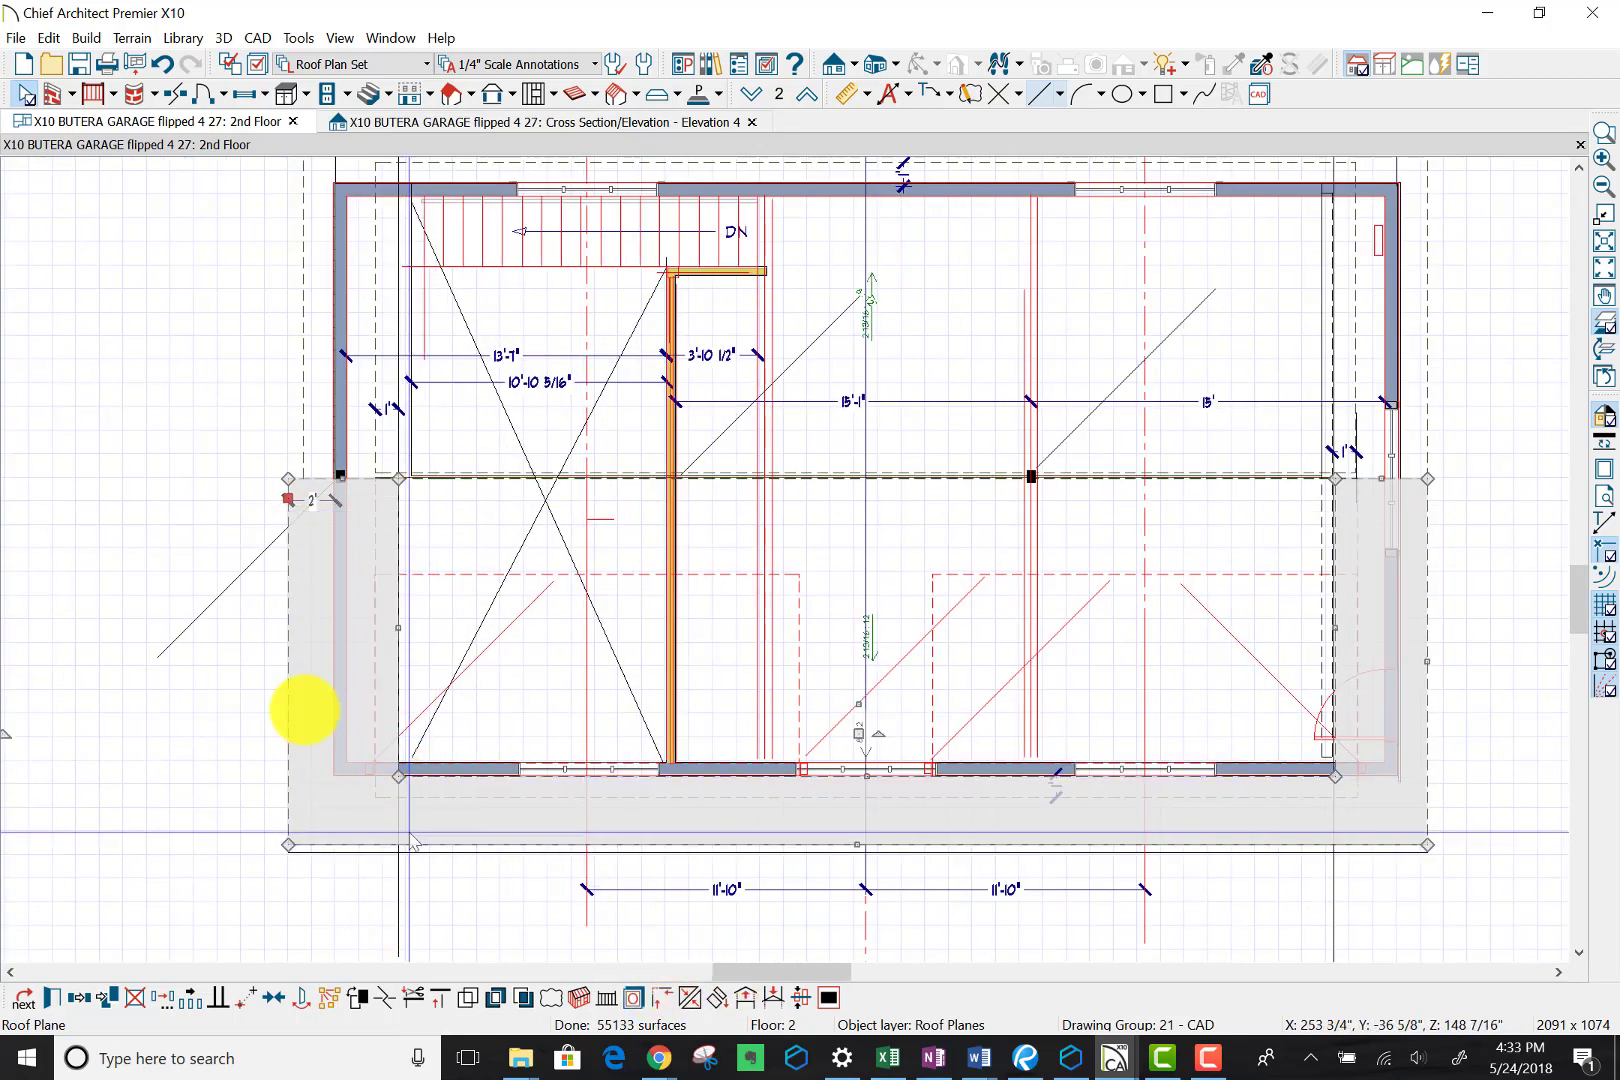
{"action": "scroll", "coordinate": [325, 500], "scroll_direction": "up", "scroll_amount": 1}
{"action": "scroll", "coordinate": [325, 500], "scroll_direction": "up", "scroll_amount": 2}
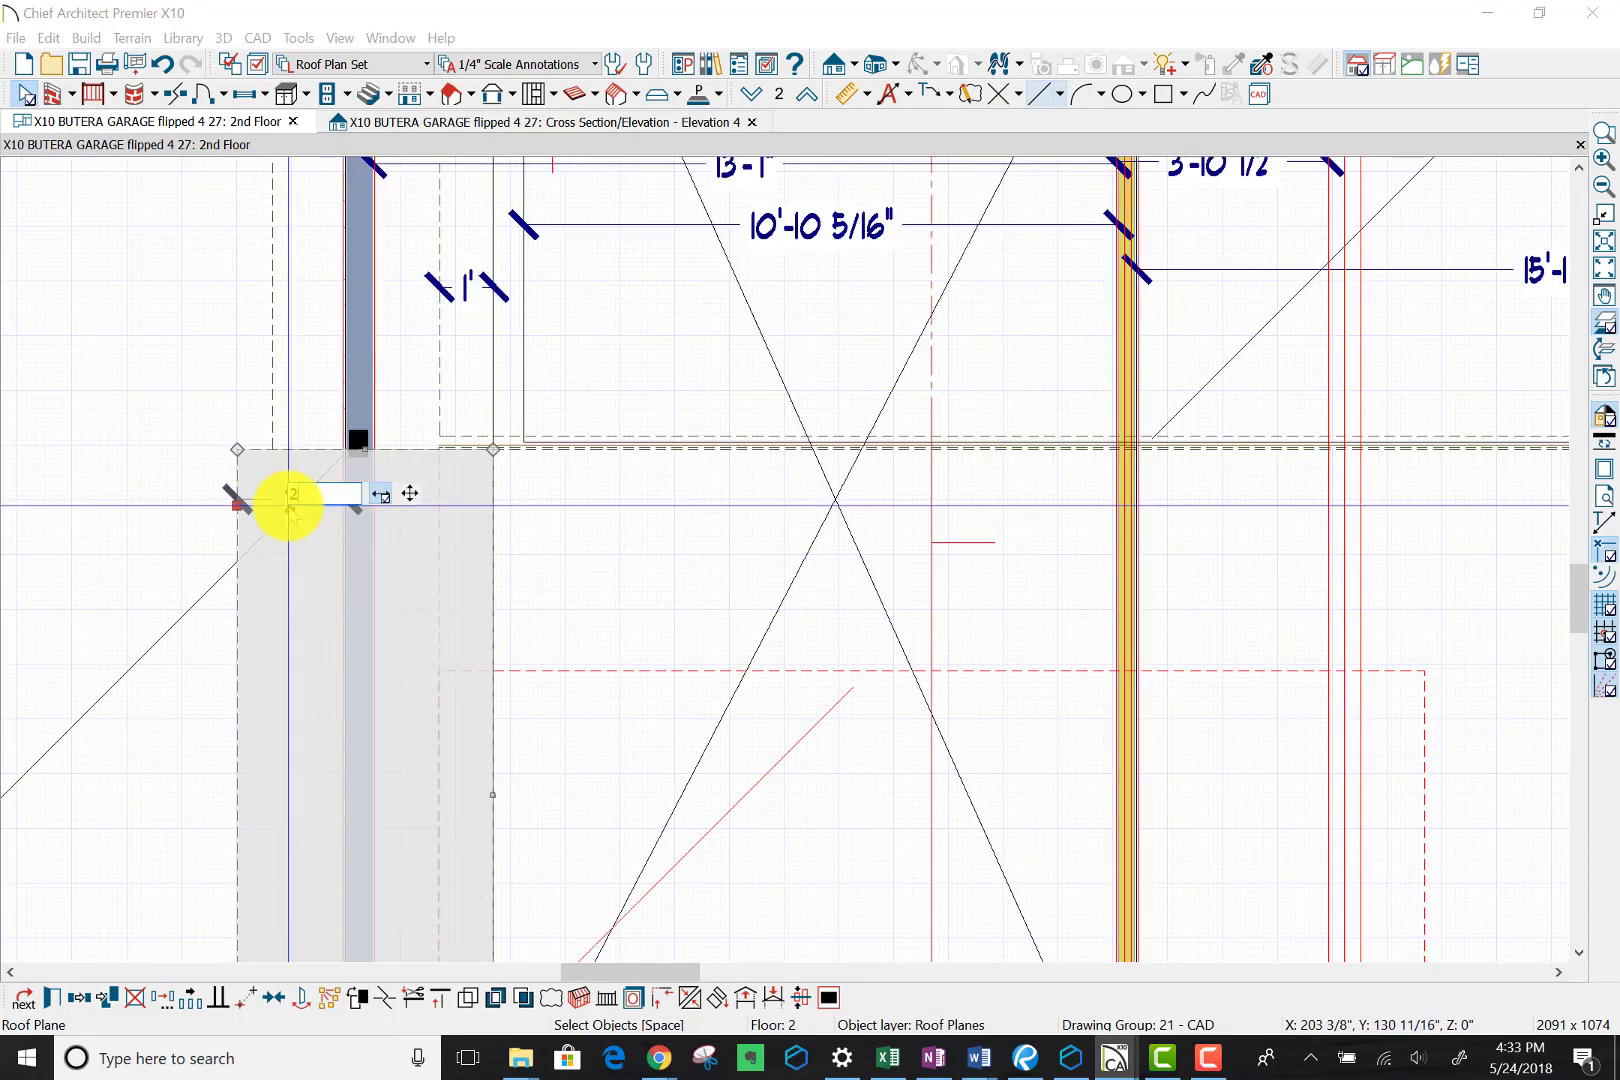
{"action": "key", "text": "Return"}
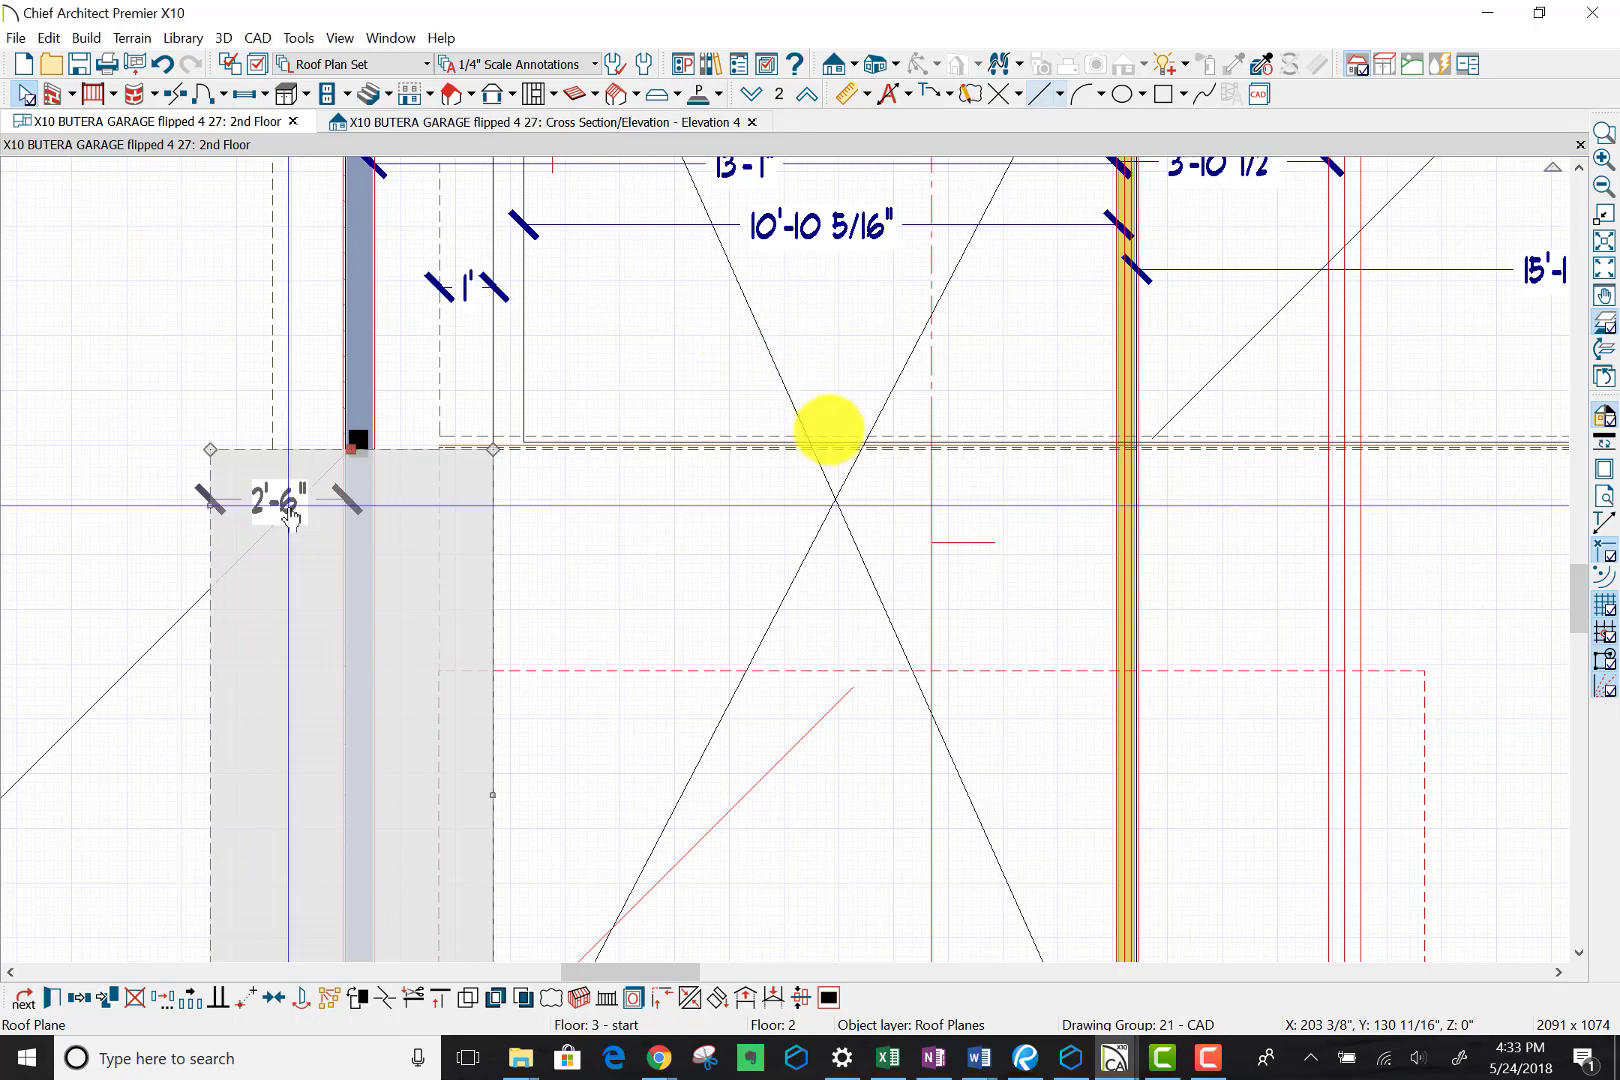
Step: Add an end-to-end dimension from the long exterior wall to the eave edge of the 8:12 roof plane
{"action": "scroll", "coordinate": [829, 430], "scroll_direction": "down", "scroll_amount": 5}
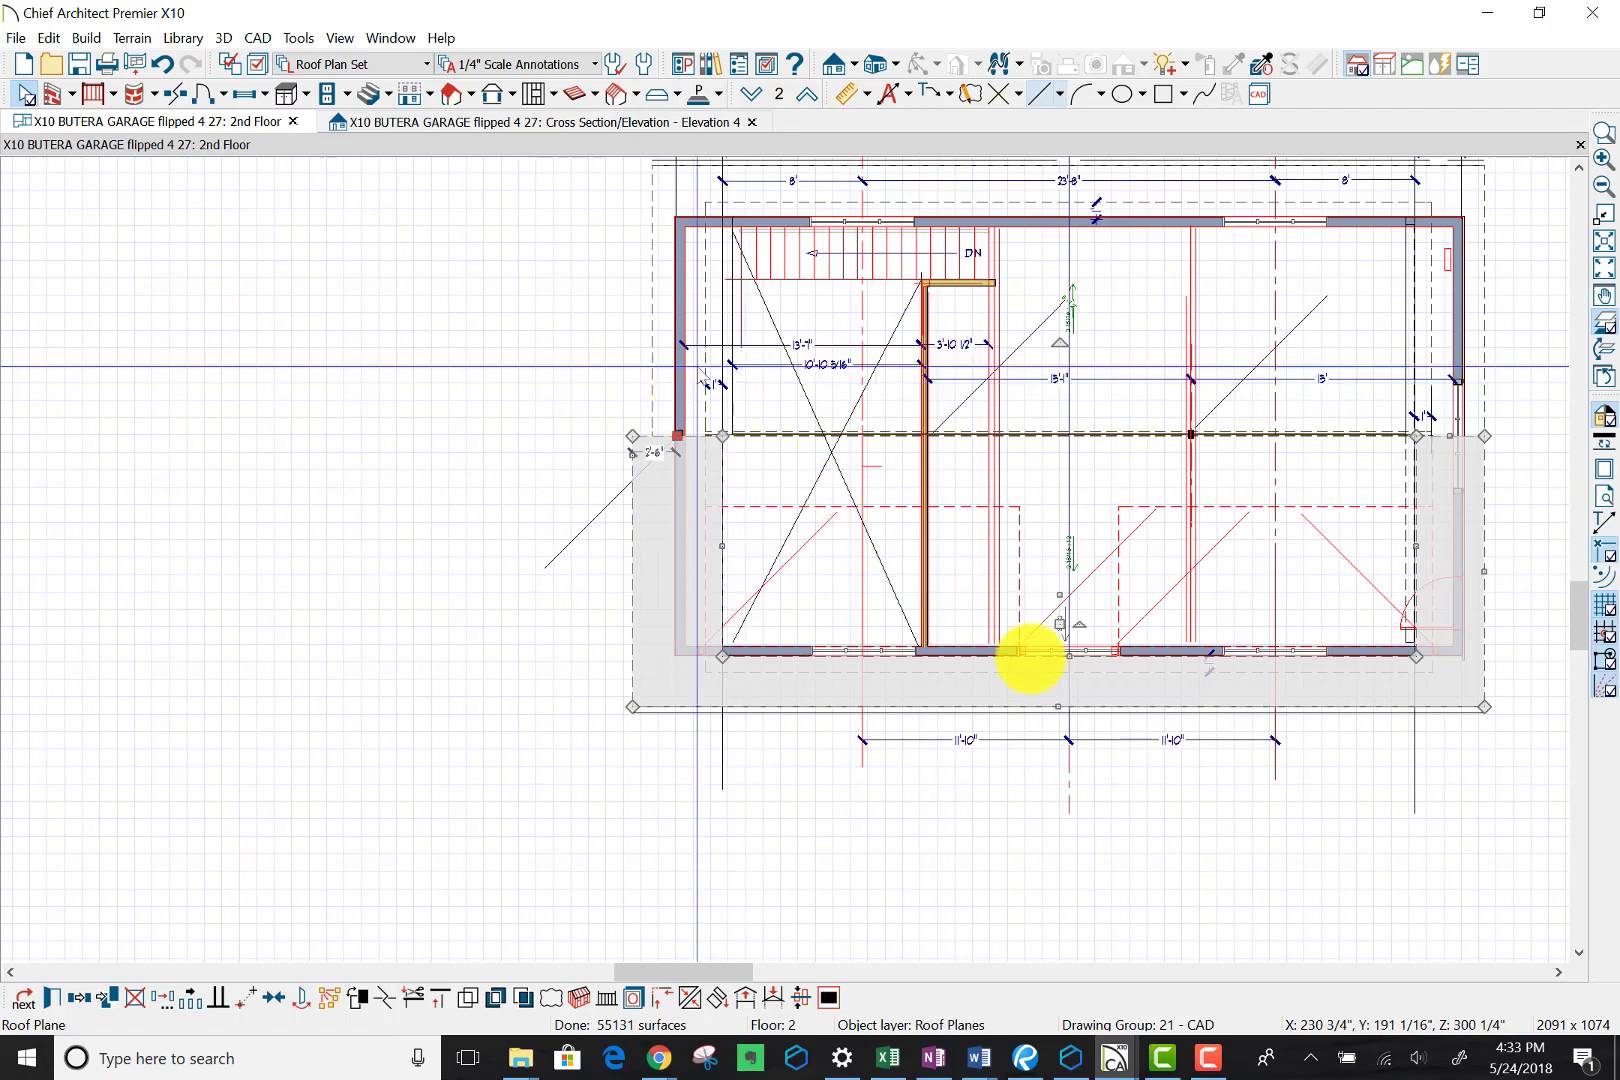
{"action": "scroll", "coordinate": [1073, 733], "scroll_direction": "up", "scroll_amount": 3}
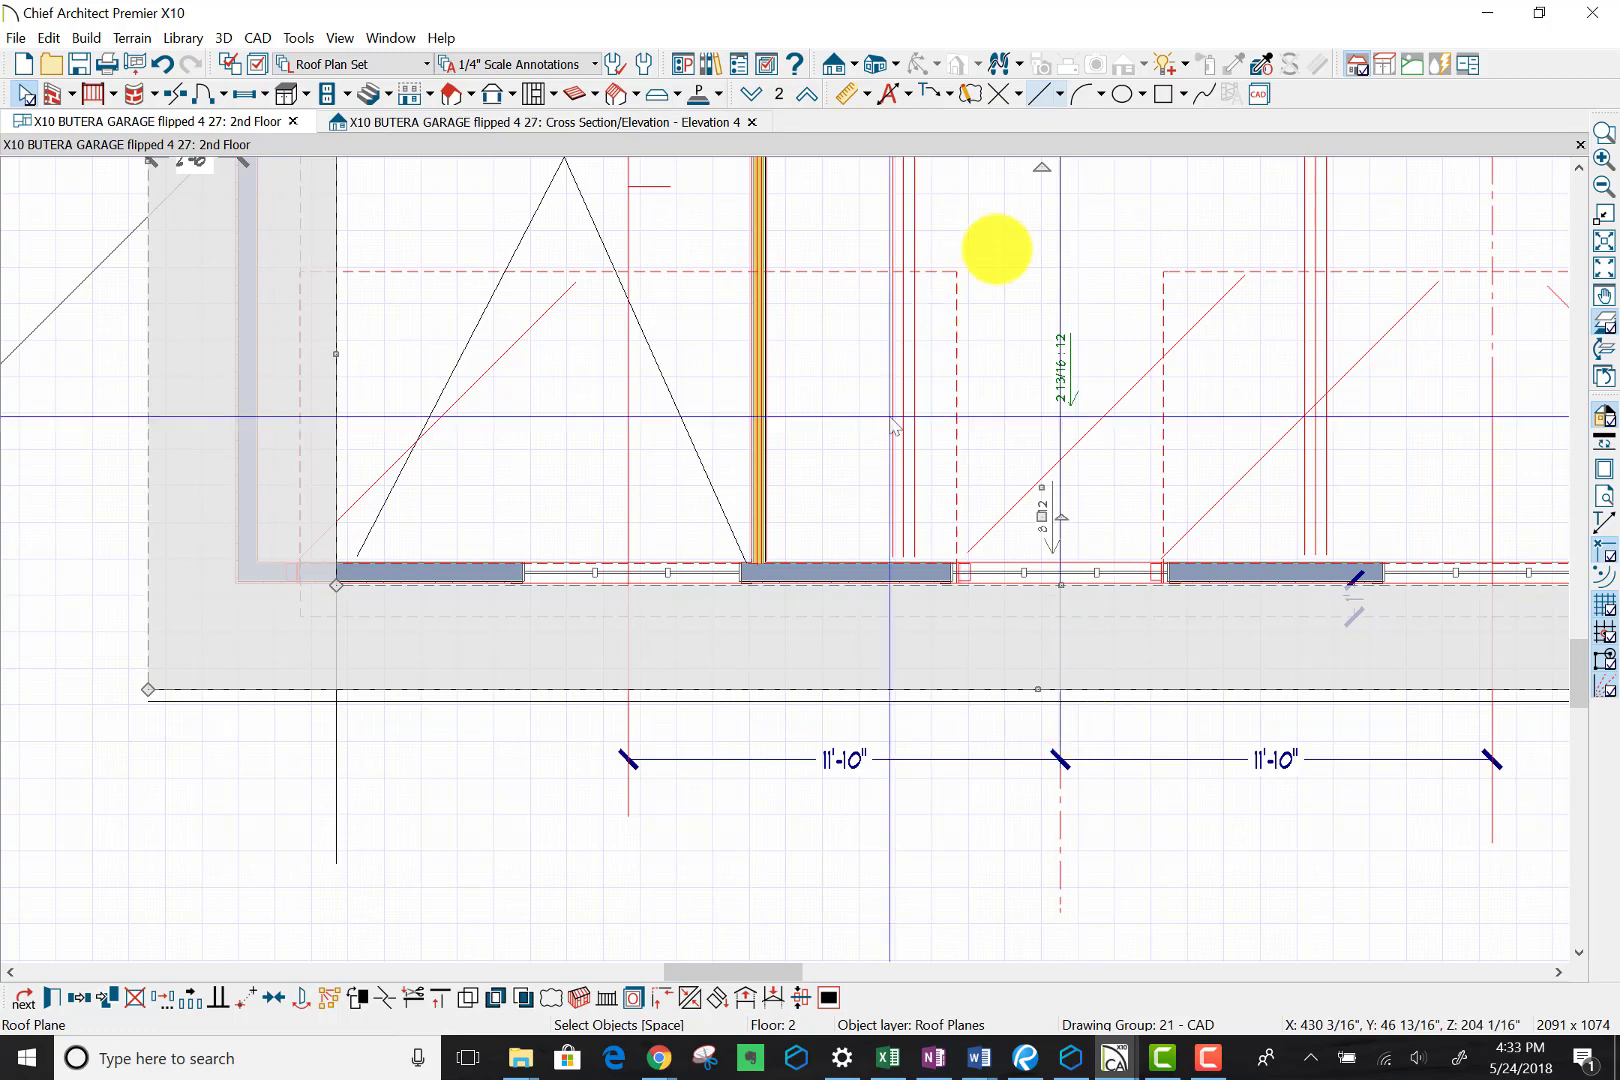
{"action": "left_click", "coordinate": [869, 95]}
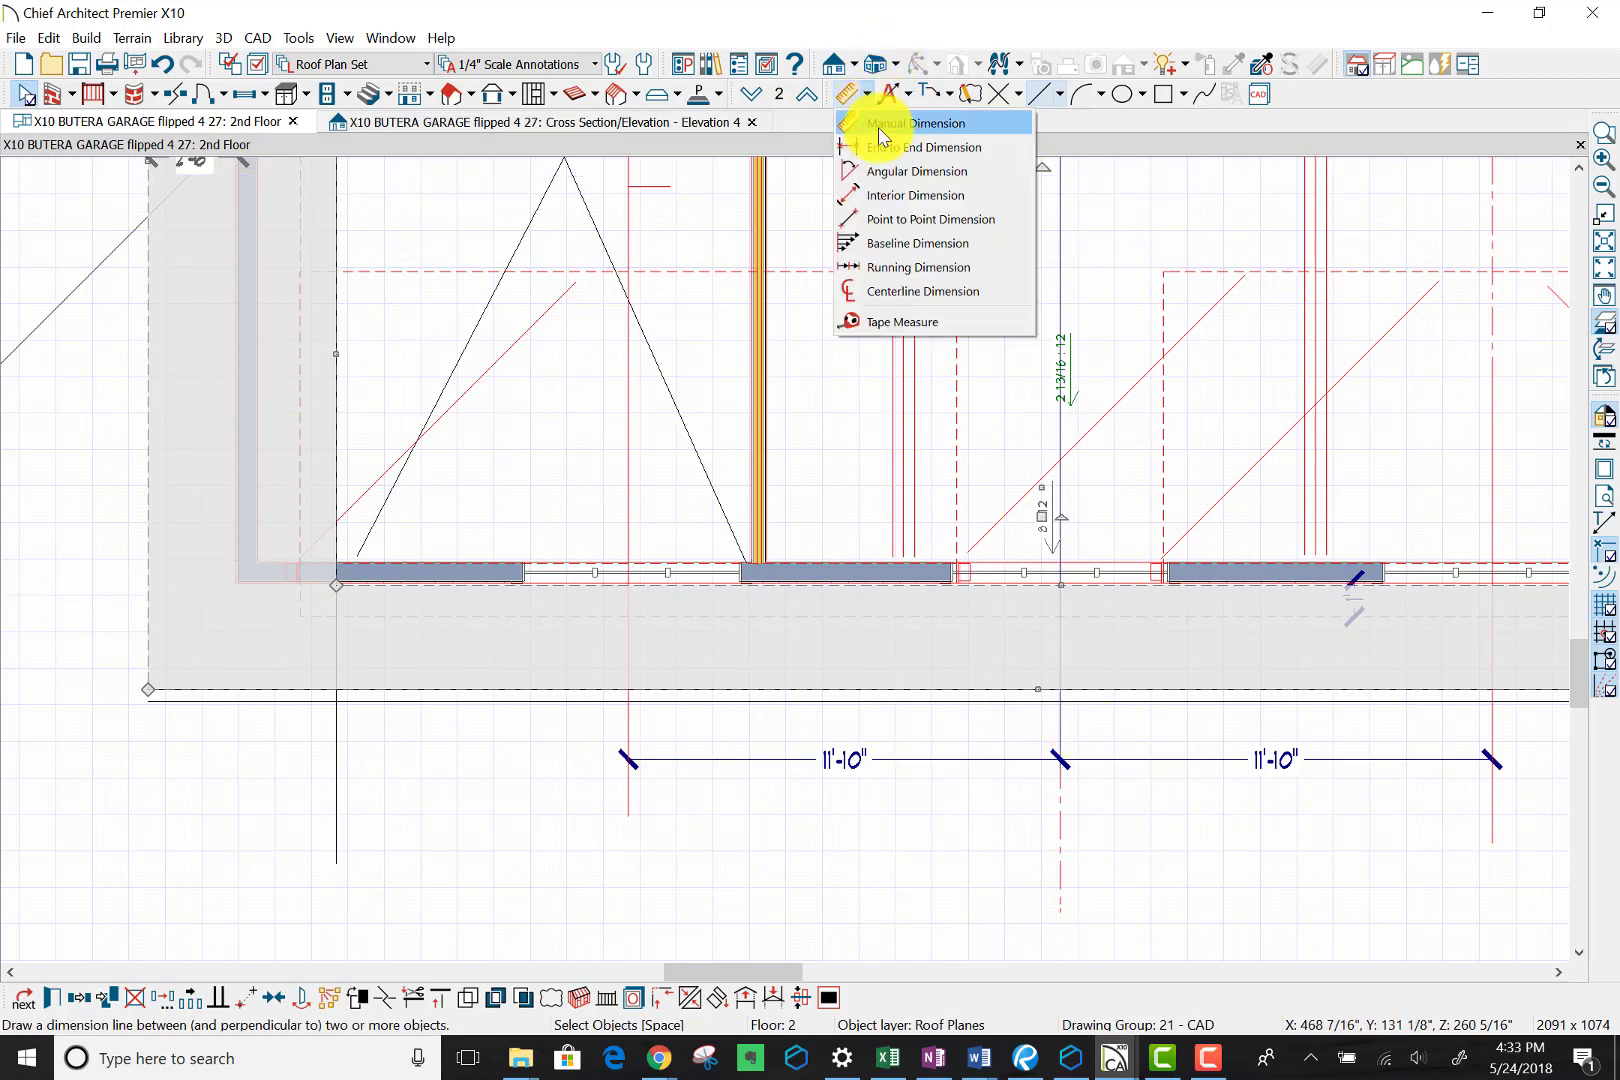
{"action": "left_click", "coordinate": [890, 149]}
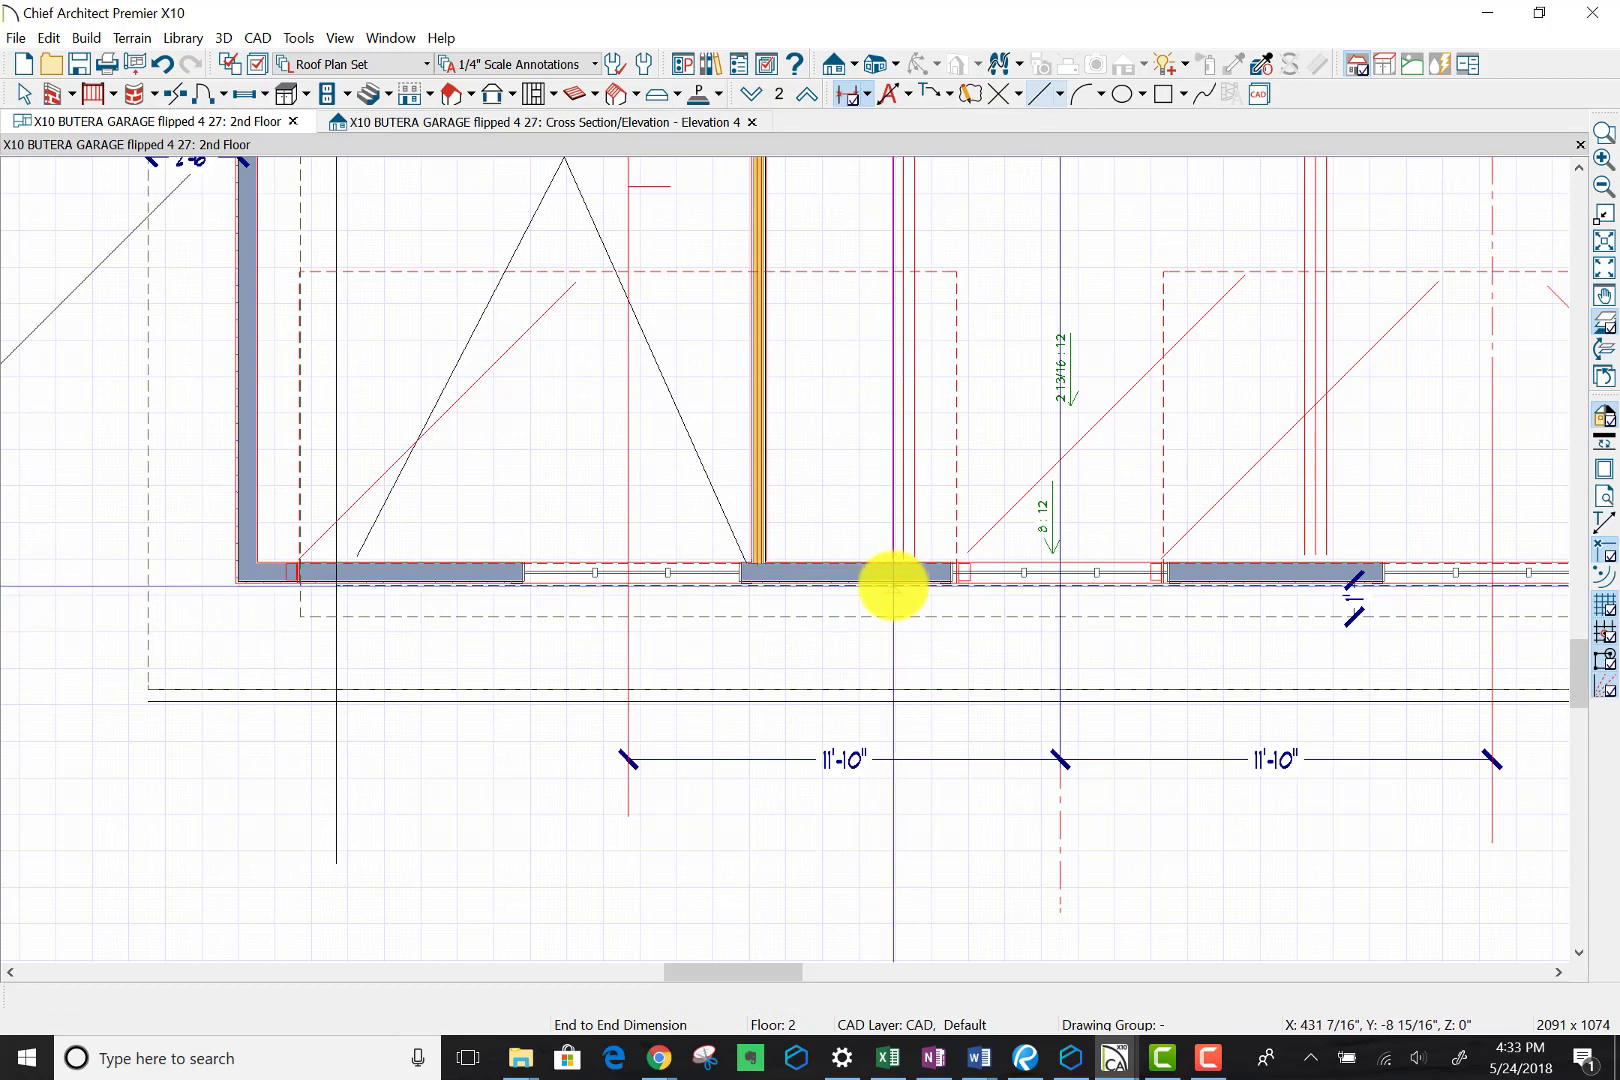
{"action": "left_click_drag", "start_coordinate": [893, 583], "coordinate": [905, 691]}
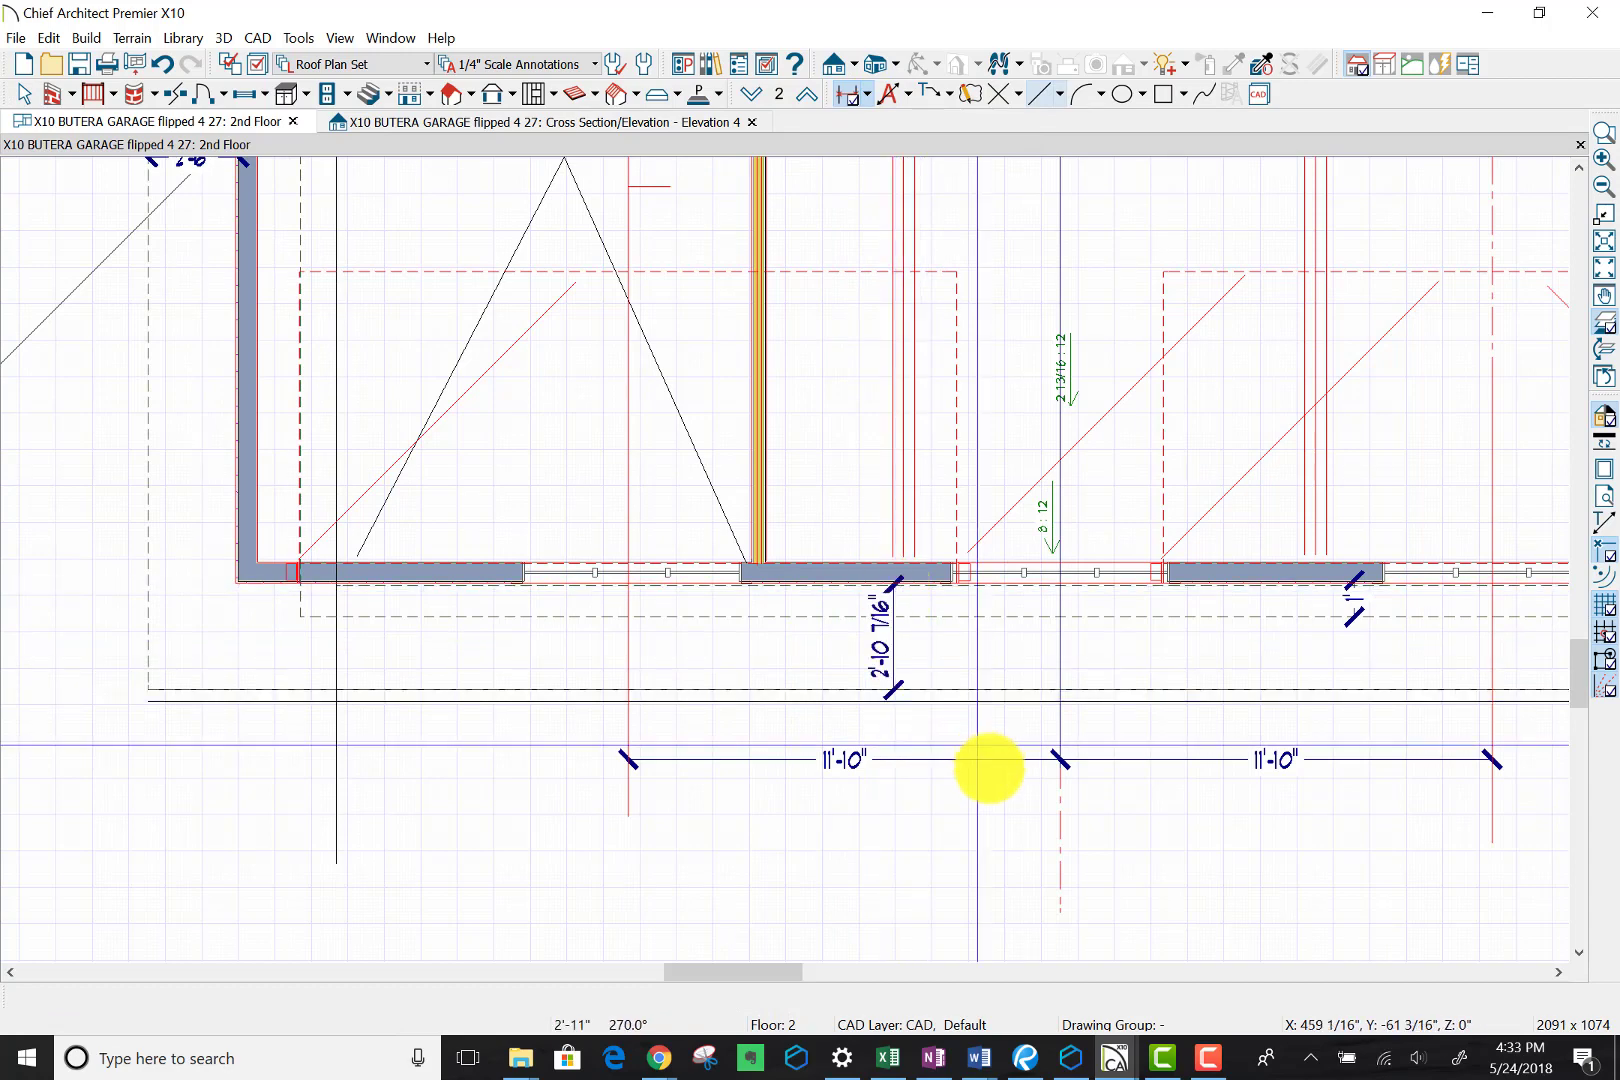
Step: Move the wall end of the eave overhang dimension off the roof plane line and onto the exterior wall
{"action": "scroll", "coordinate": [922, 620], "scroll_direction": "up", "scroll_amount": 1}
{"action": "scroll", "coordinate": [922, 613], "scroll_direction": "up", "scroll_amount": 1}
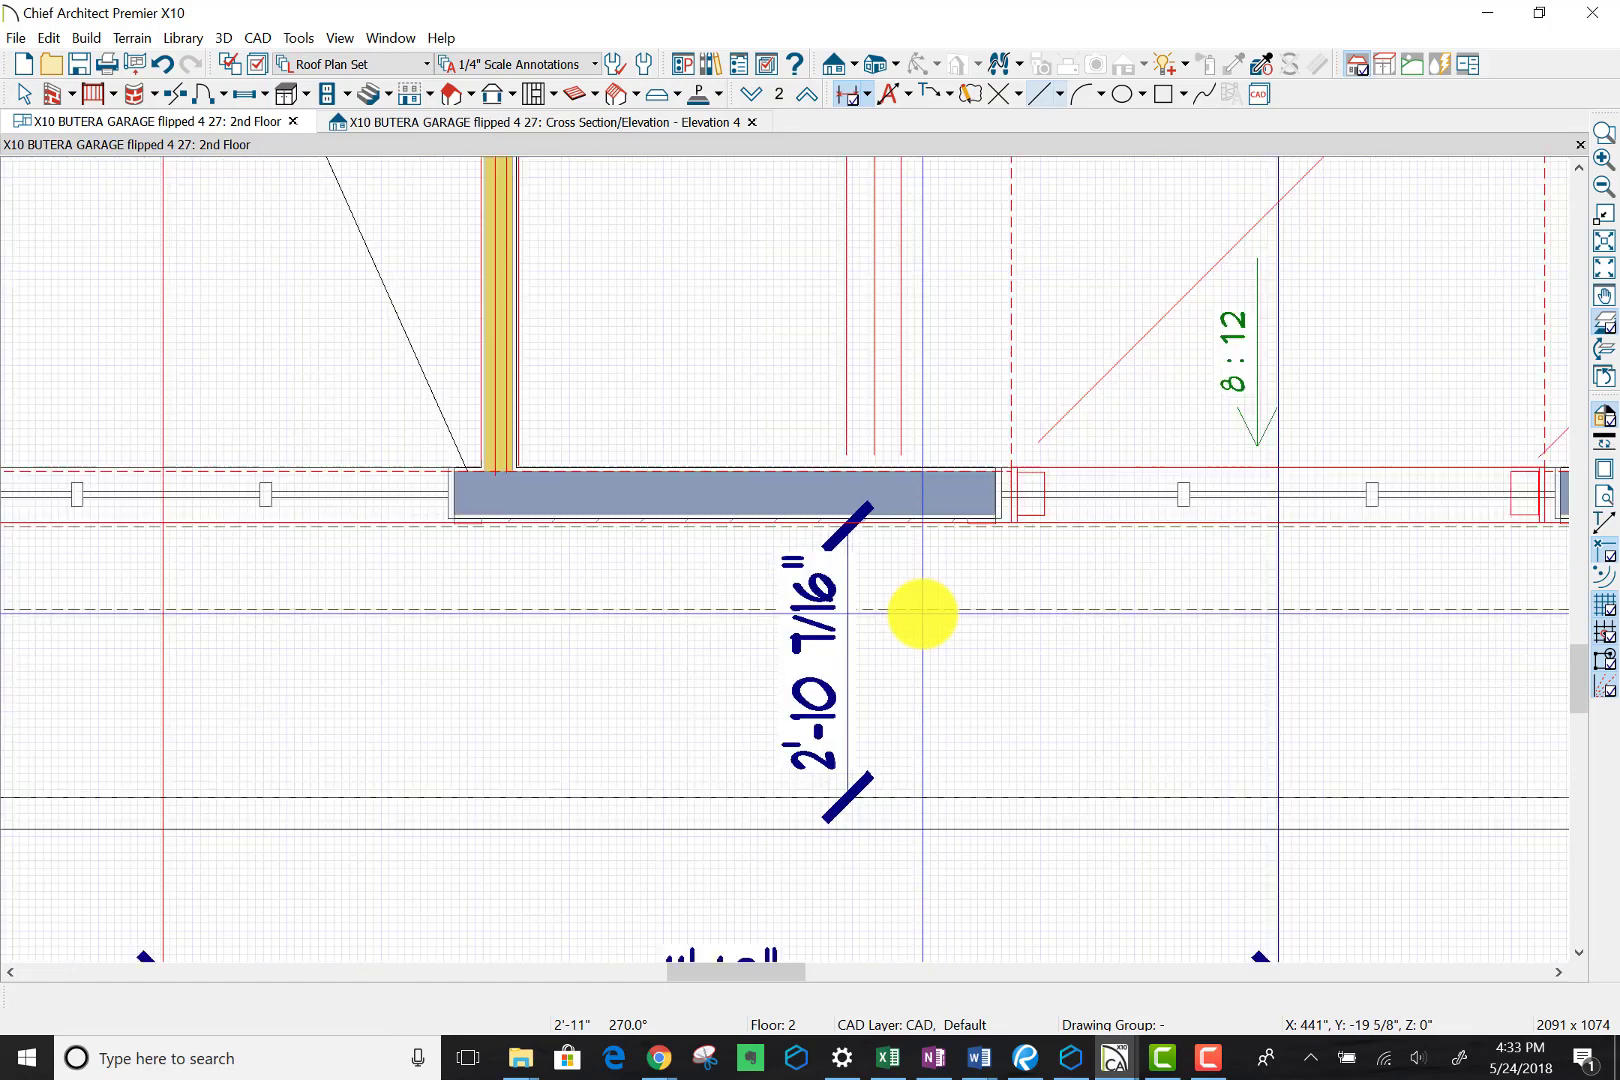
{"action": "scroll", "coordinate": [922, 613], "scroll_direction": "up", "scroll_amount": 1}
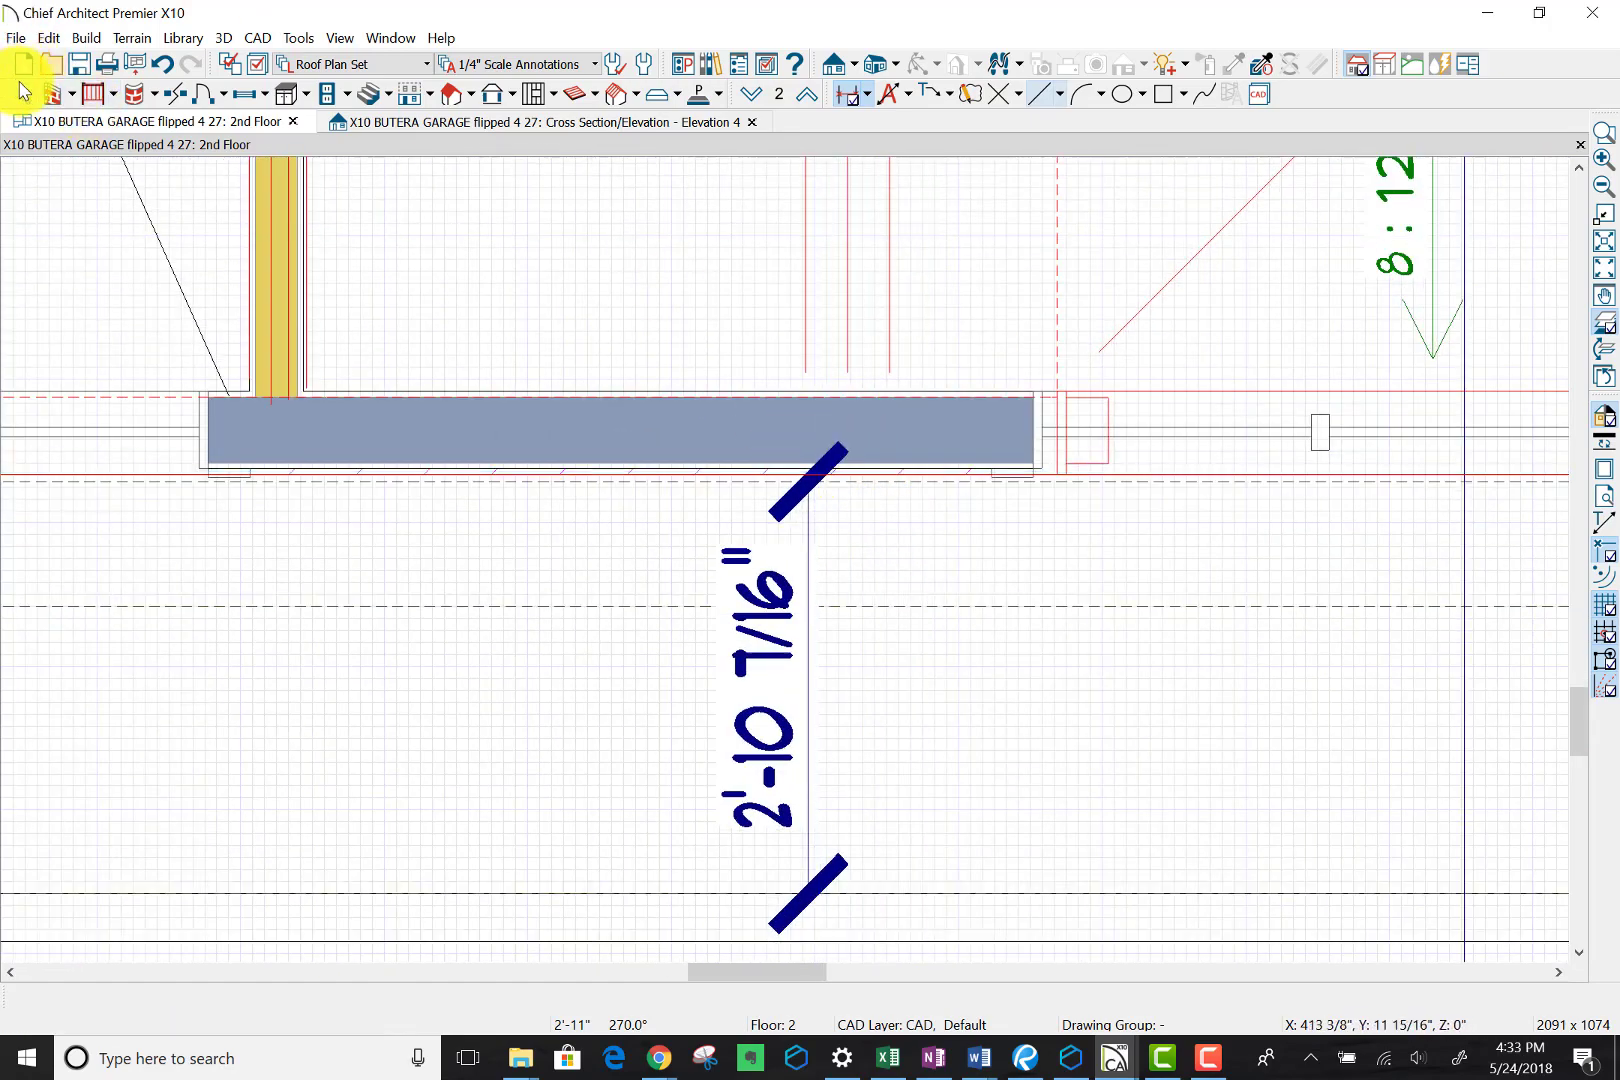
{"action": "left_click", "coordinate": [22, 92]}
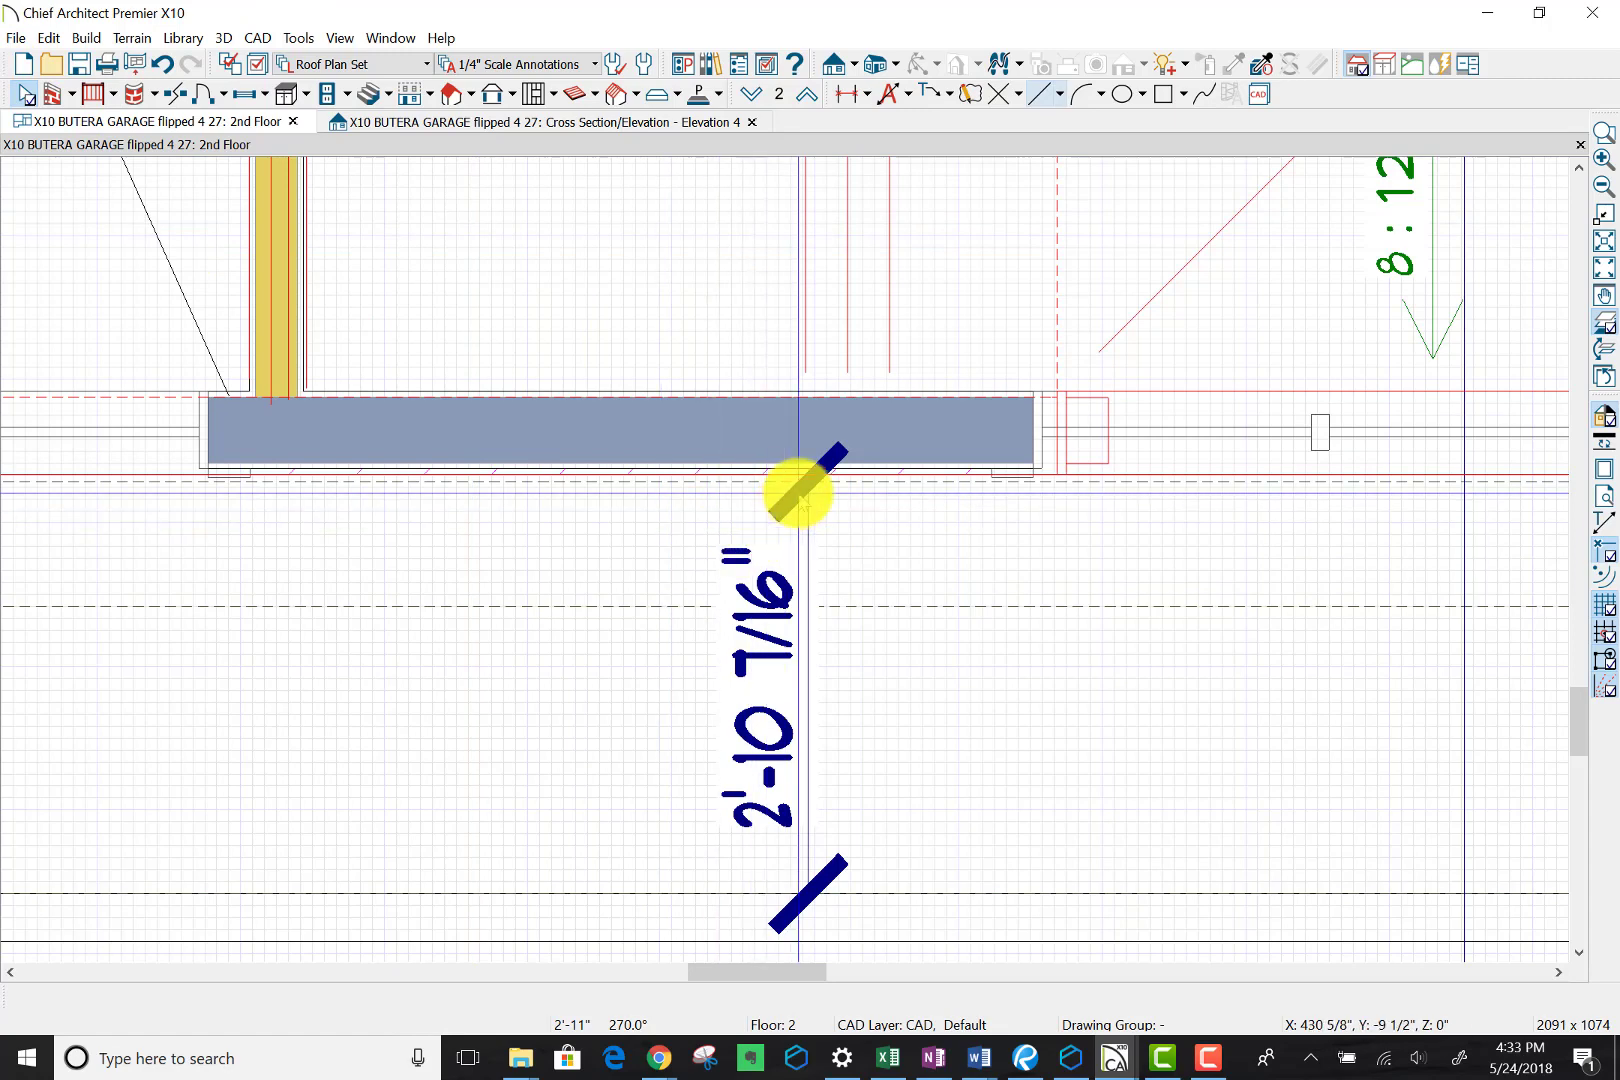
{"action": "left_click", "coordinate": [808, 566]}
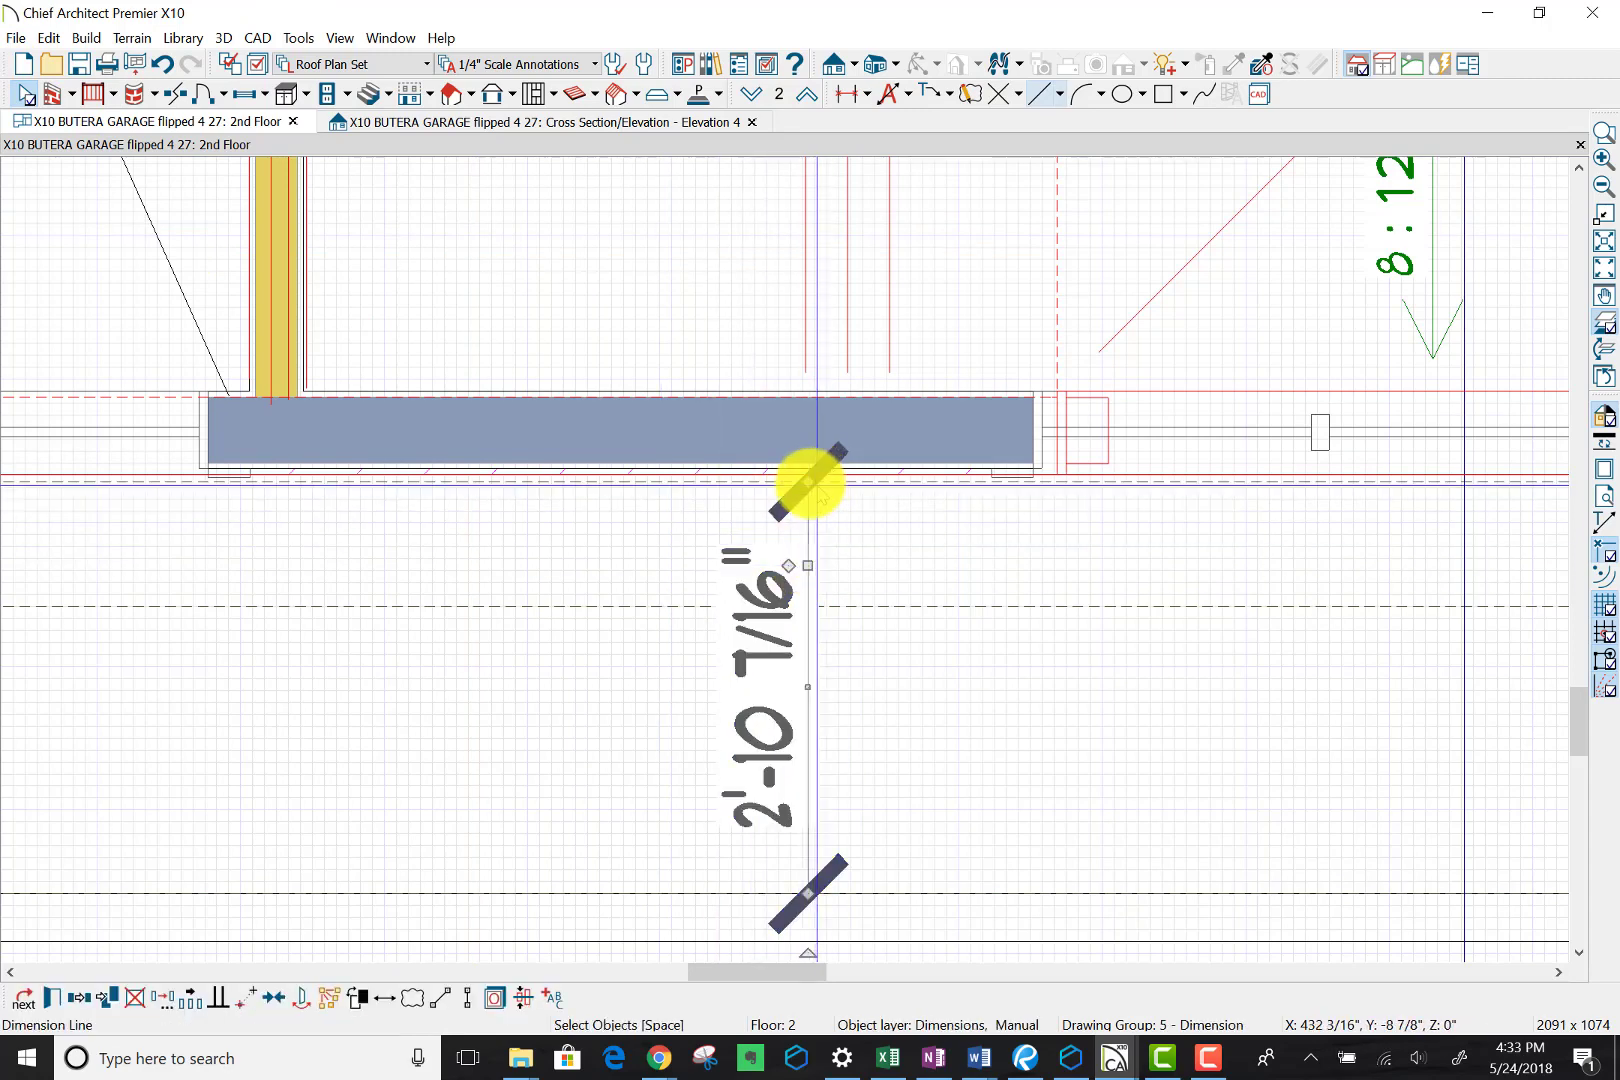
{"action": "left_click_drag", "start_coordinate": [808, 472], "coordinate": [752, 614]}
{"action": "scroll", "coordinate": [755, 610], "scroll_direction": "down", "scroll_amount": 3}
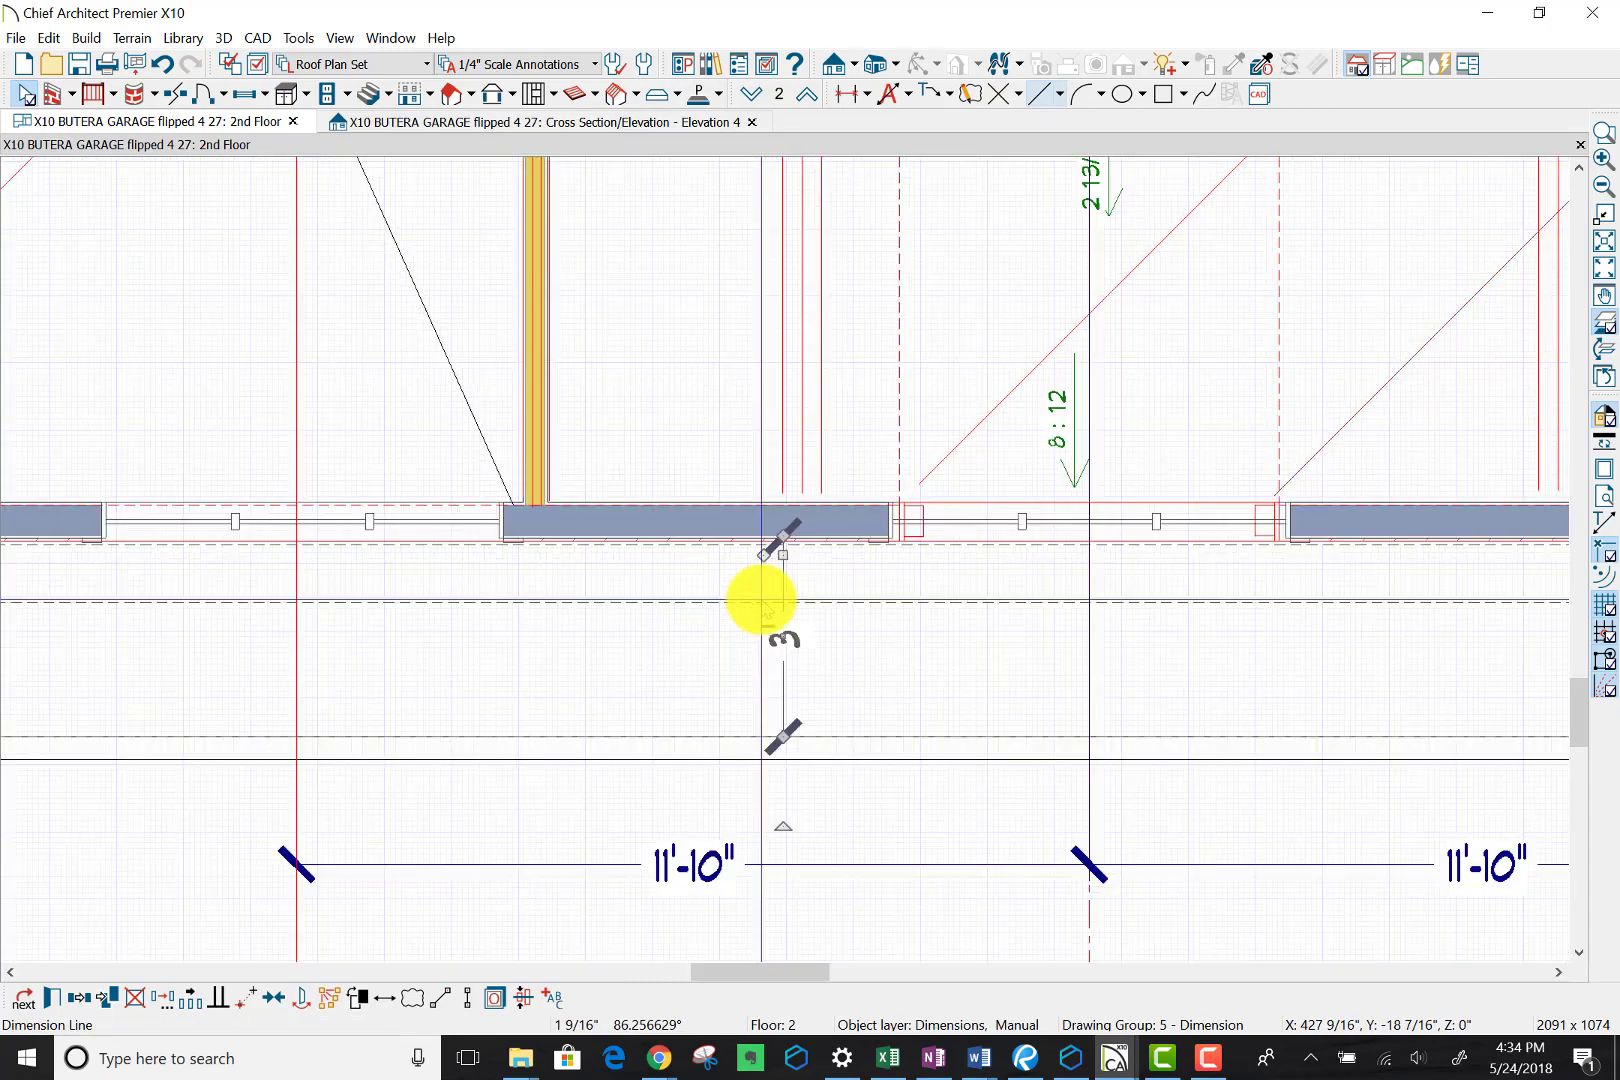
{"action": "scroll", "coordinate": [762, 600], "scroll_direction": "down", "scroll_amount": 5}
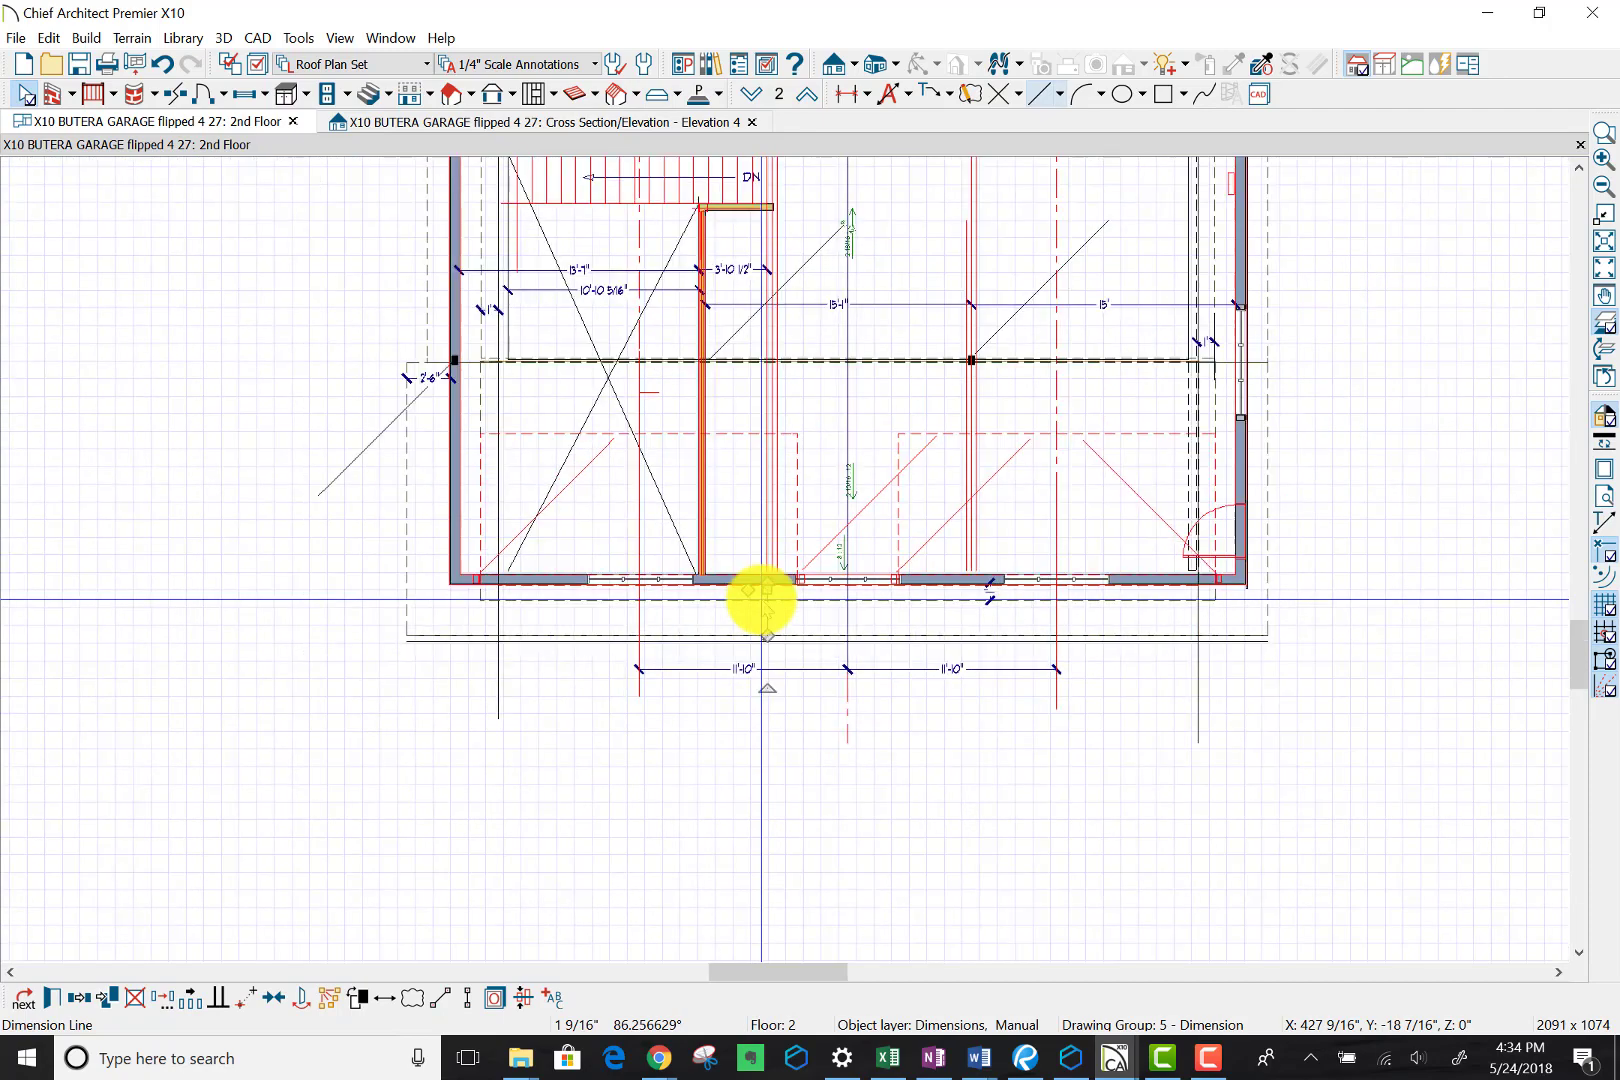
Step: Extend the opposite 8:12 roof plane's gable edge at the stair-side wall to align with the 2'-6" overhang edge
{"action": "scroll", "coordinate": [762, 600], "scroll_direction": "down", "scroll_amount": 4}
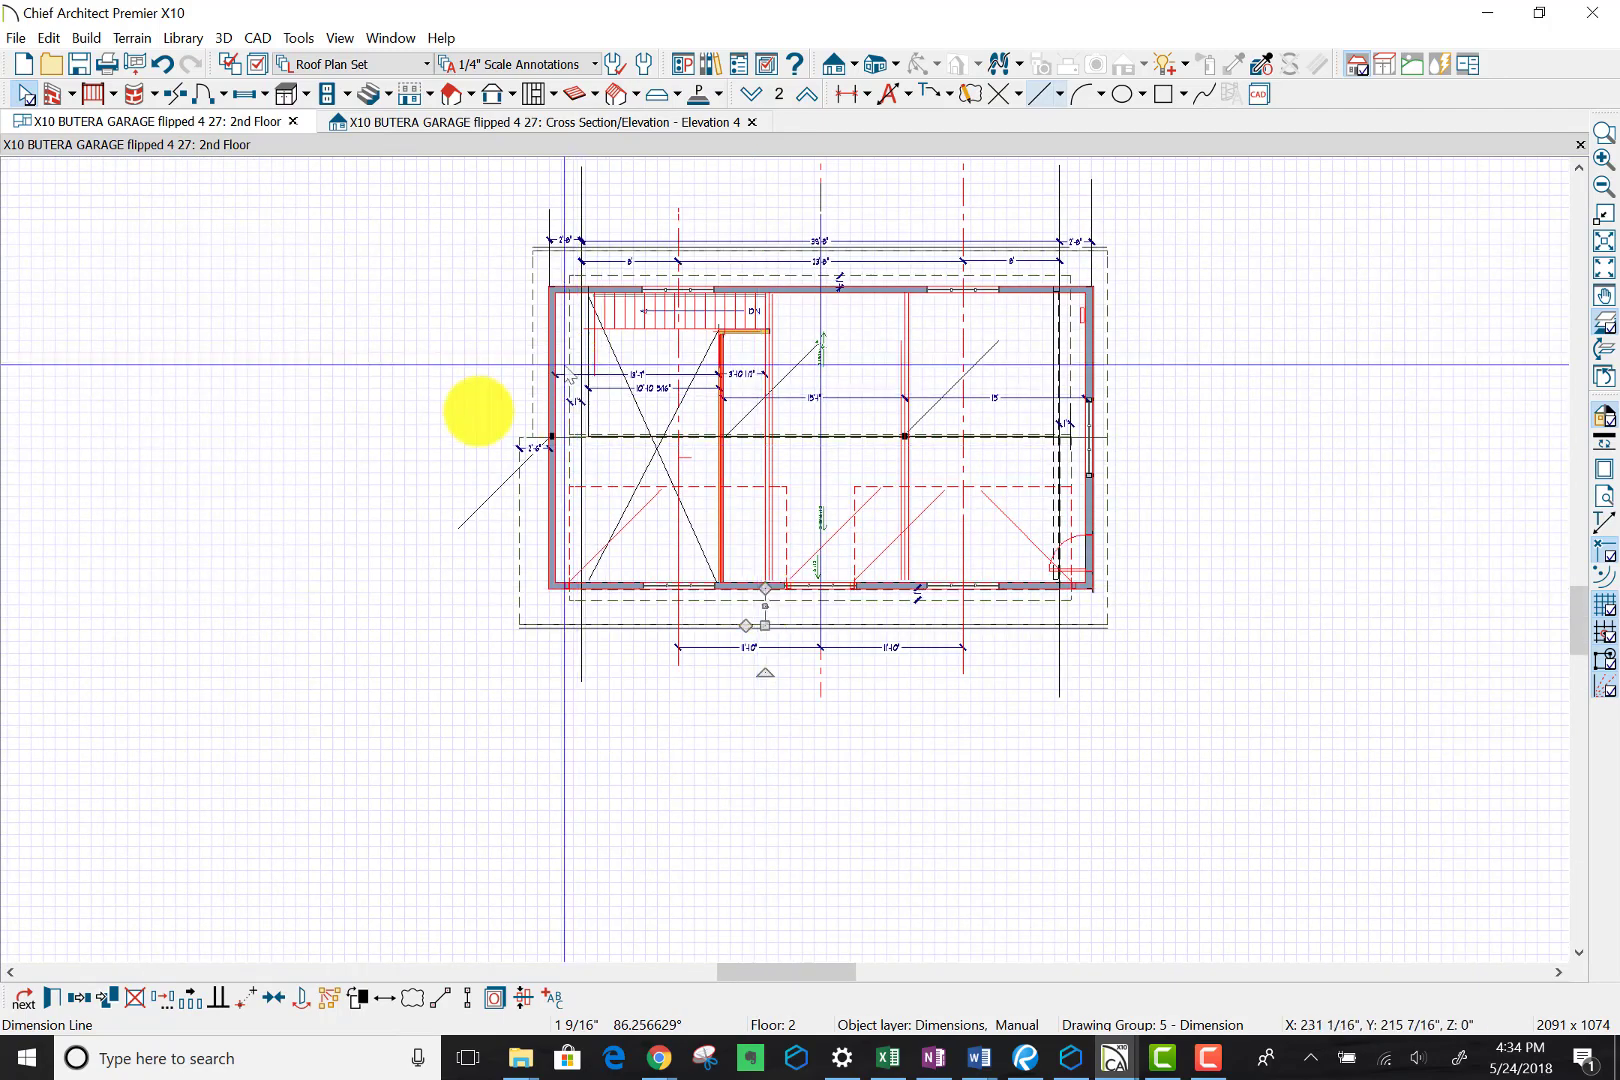
{"action": "scroll", "coordinate": [479, 411], "scroll_direction": "up", "scroll_amount": 6}
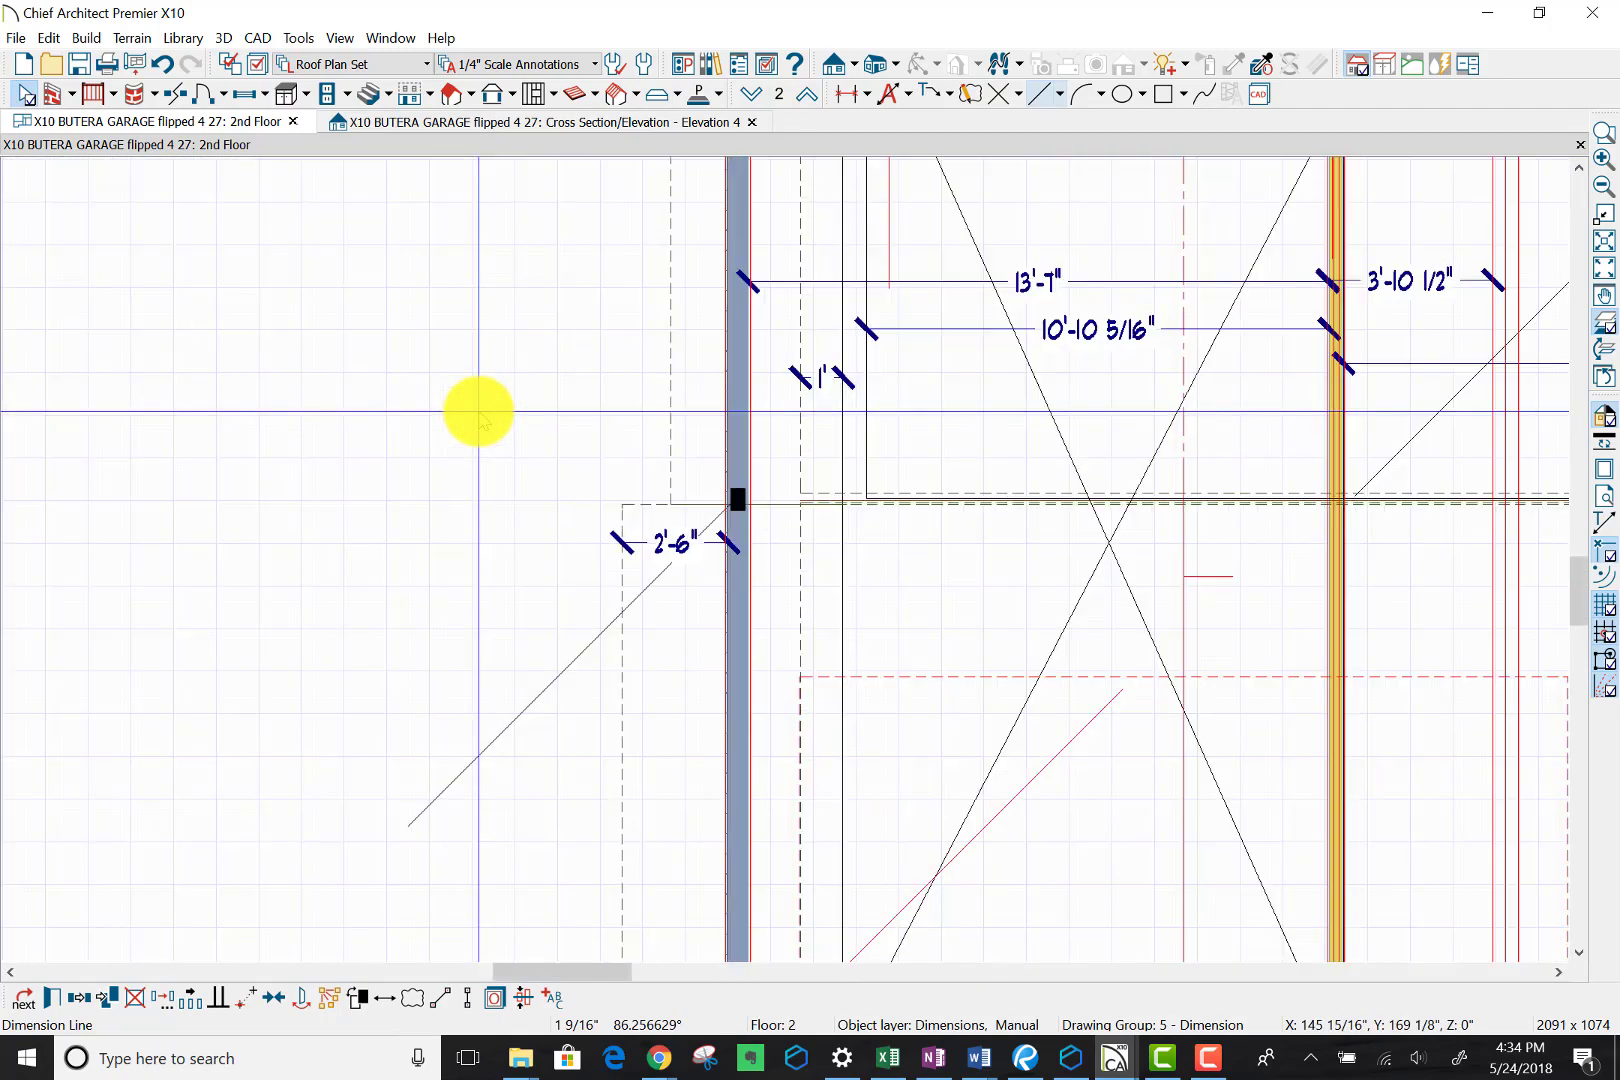
{"action": "scroll", "coordinate": [479, 411], "scroll_direction": "up", "scroll_amount": 4}
{"action": "scroll", "coordinate": [724, 570], "scroll_direction": "up", "scroll_amount": 2}
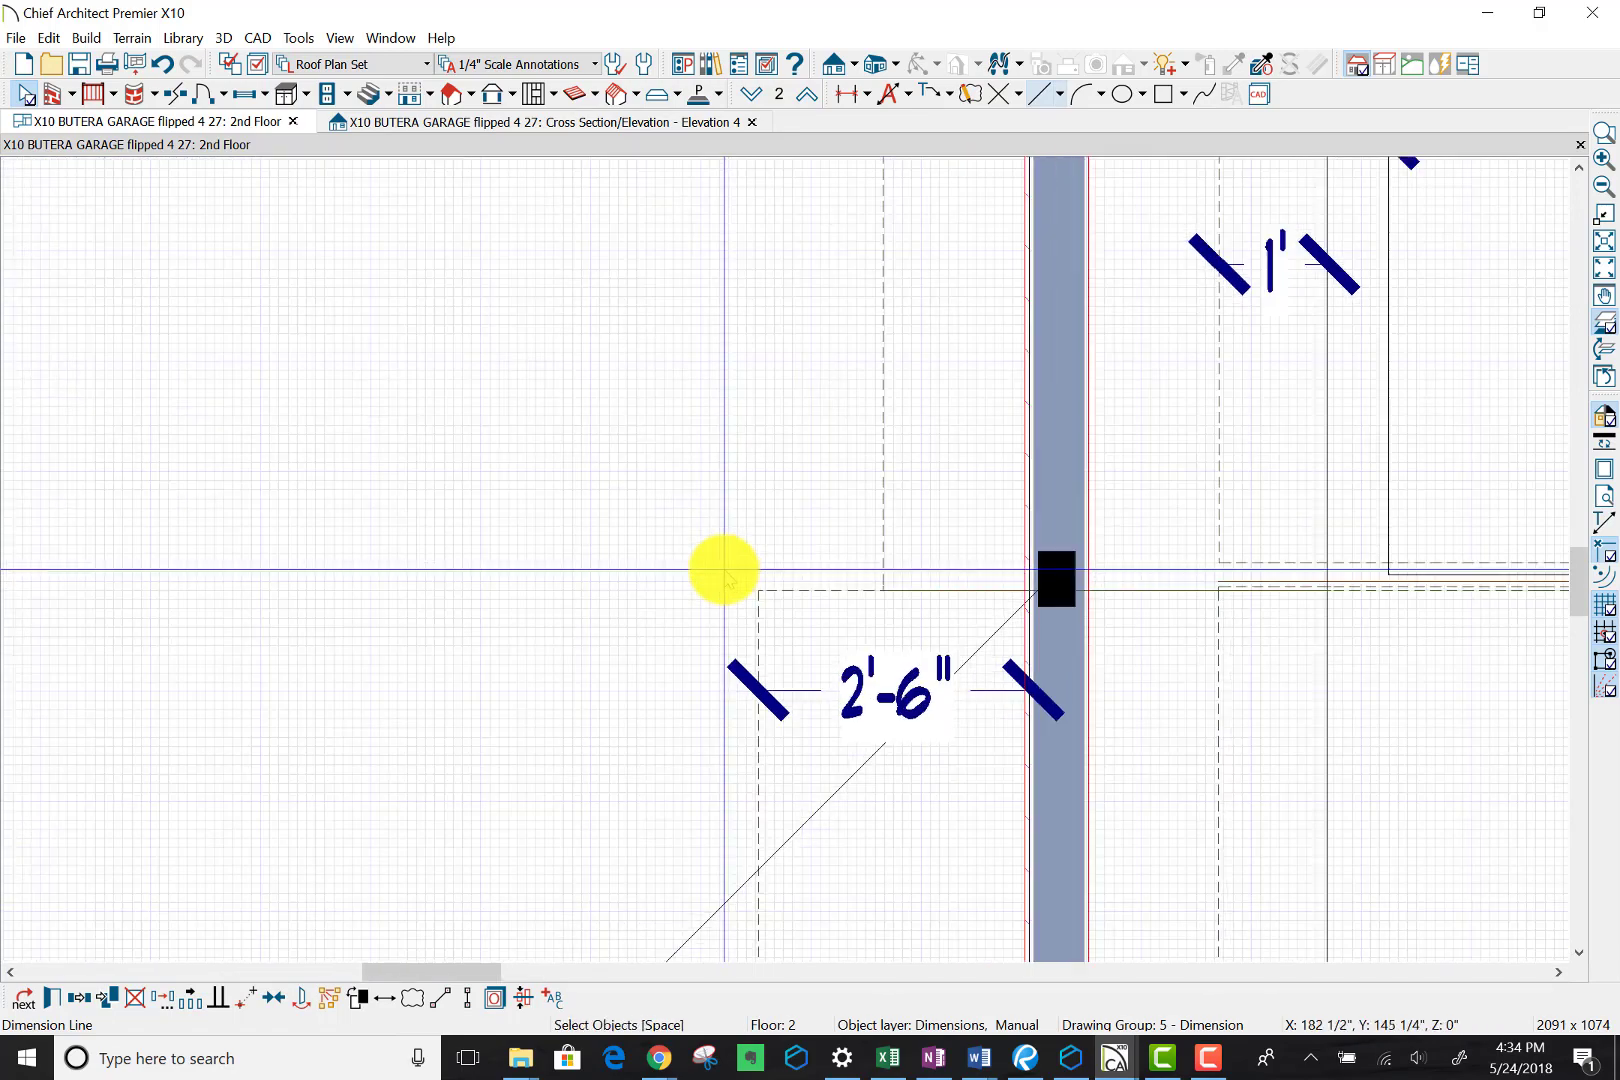
{"action": "left_click", "coordinate": [883, 328]}
{"action": "left_click_drag", "start_coordinate": [883, 328], "coordinate": [762, 328]}
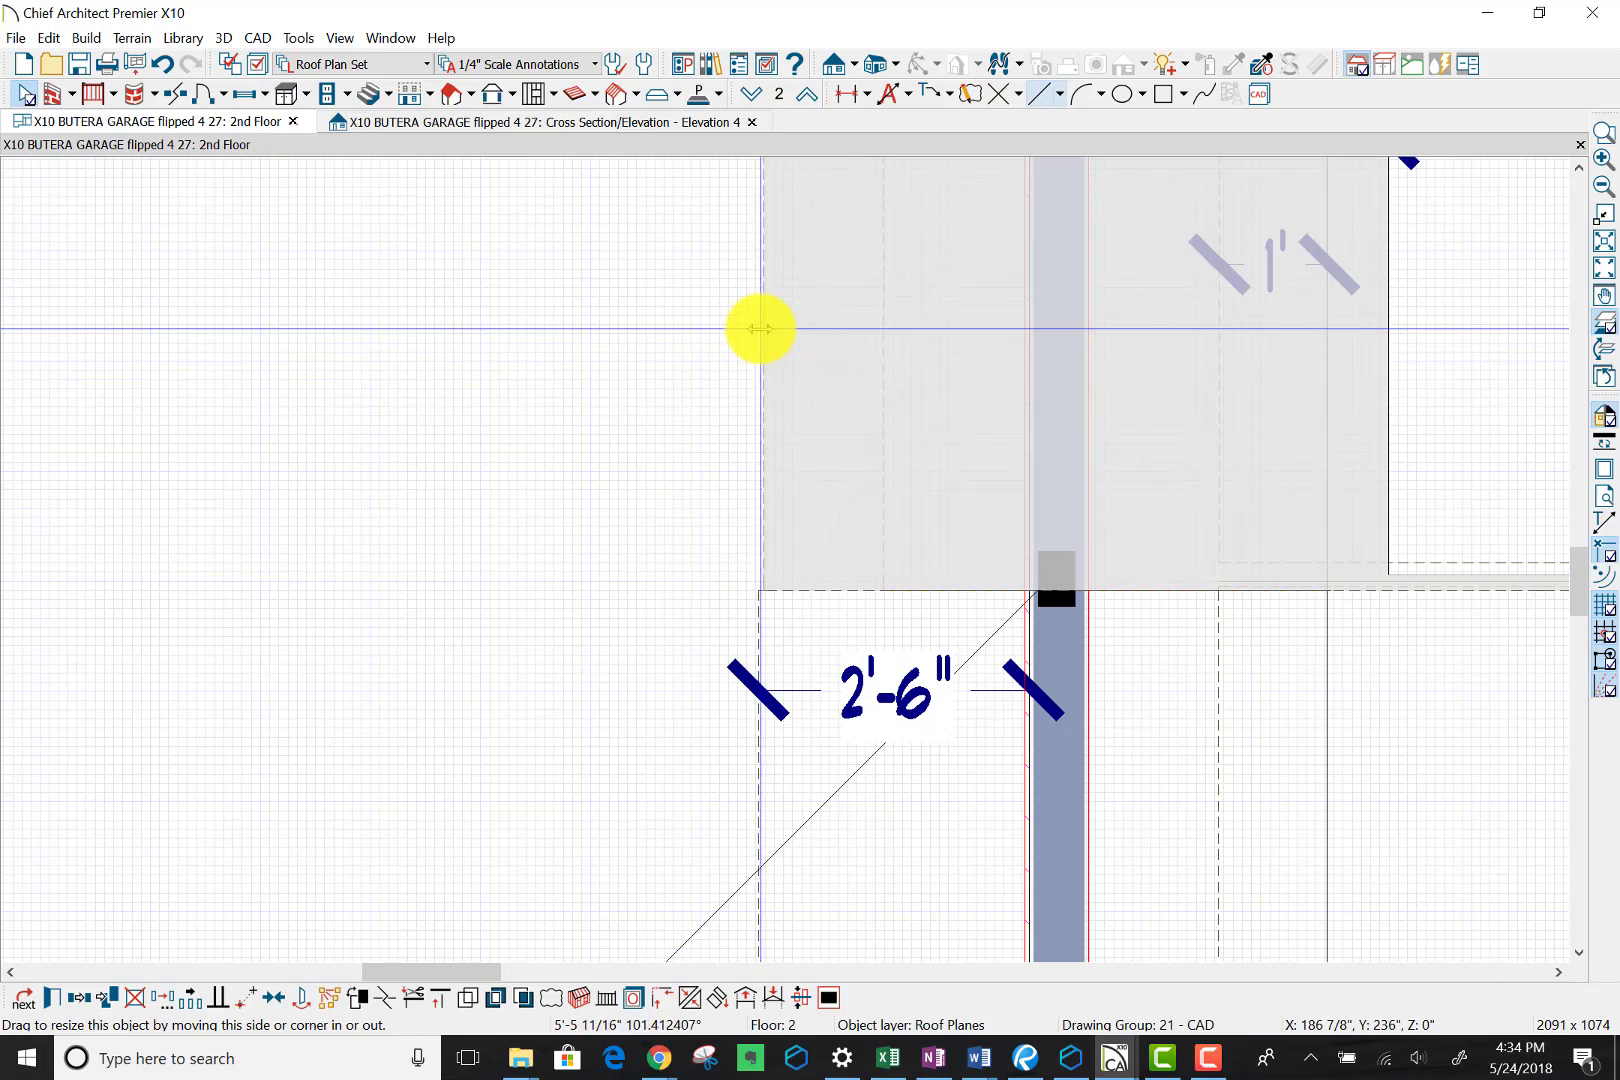
{"action": "left_click_drag", "start_coordinate": [760, 328], "coordinate": [757, 328]}
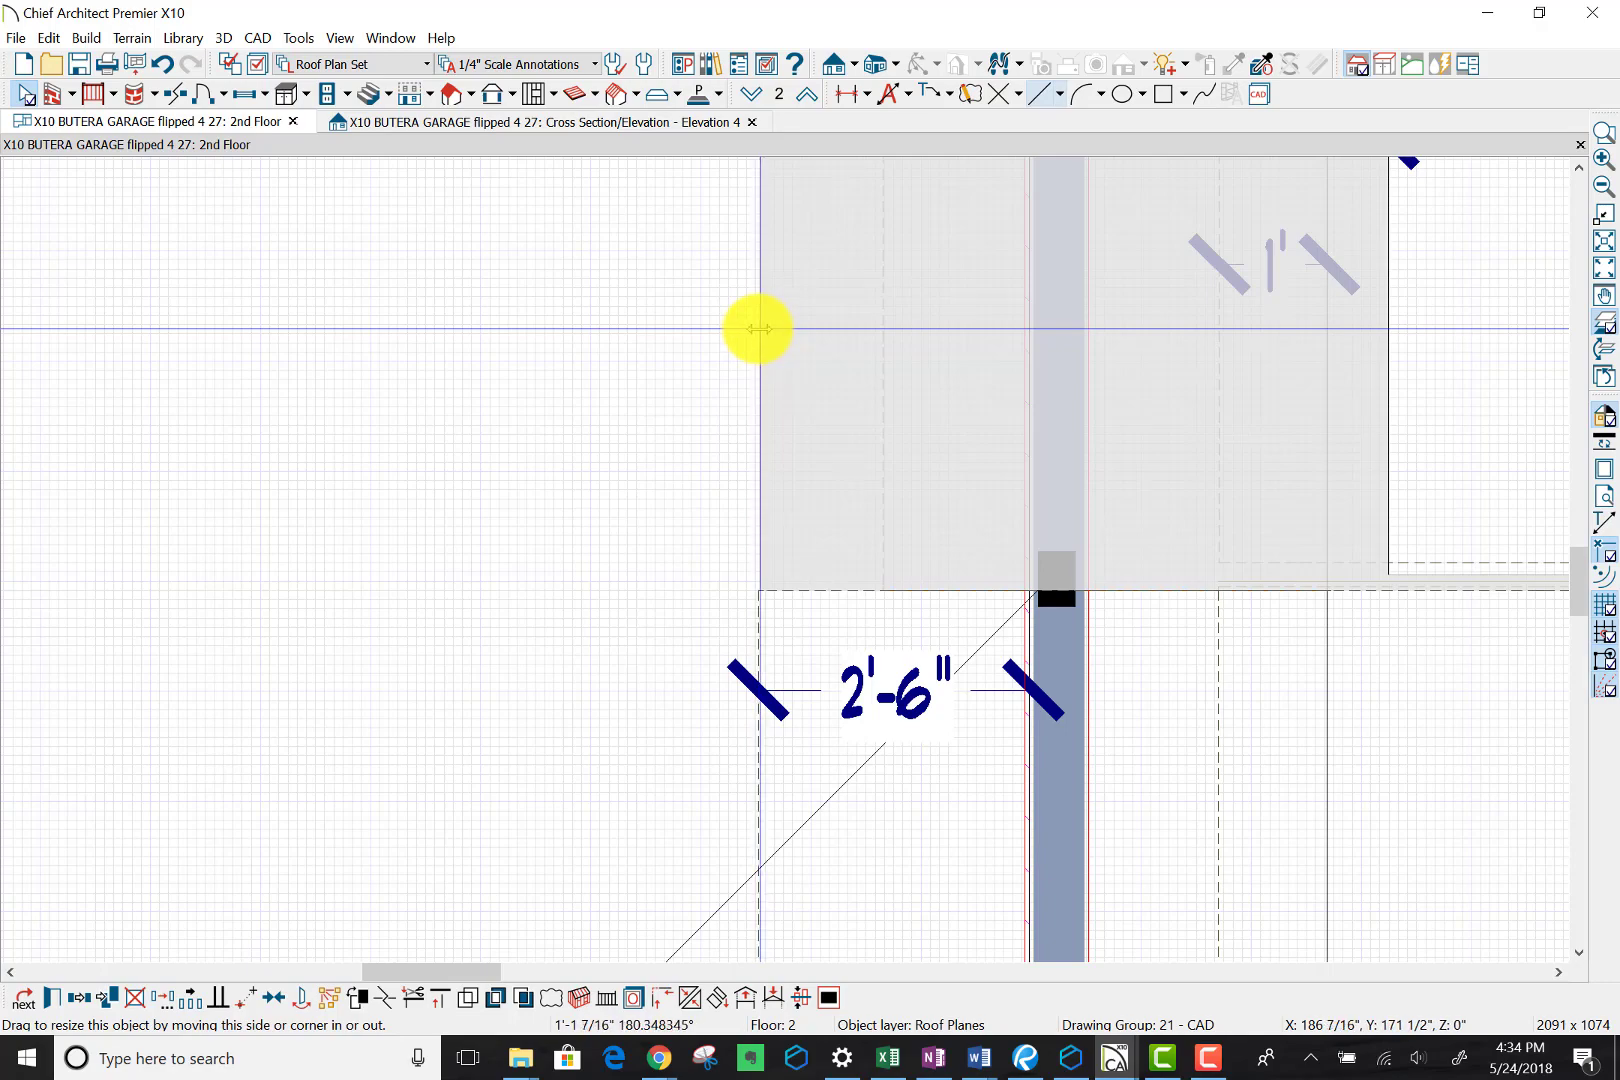
{"action": "left_click_drag", "start_coordinate": [759, 328], "coordinate": [756, 328]}
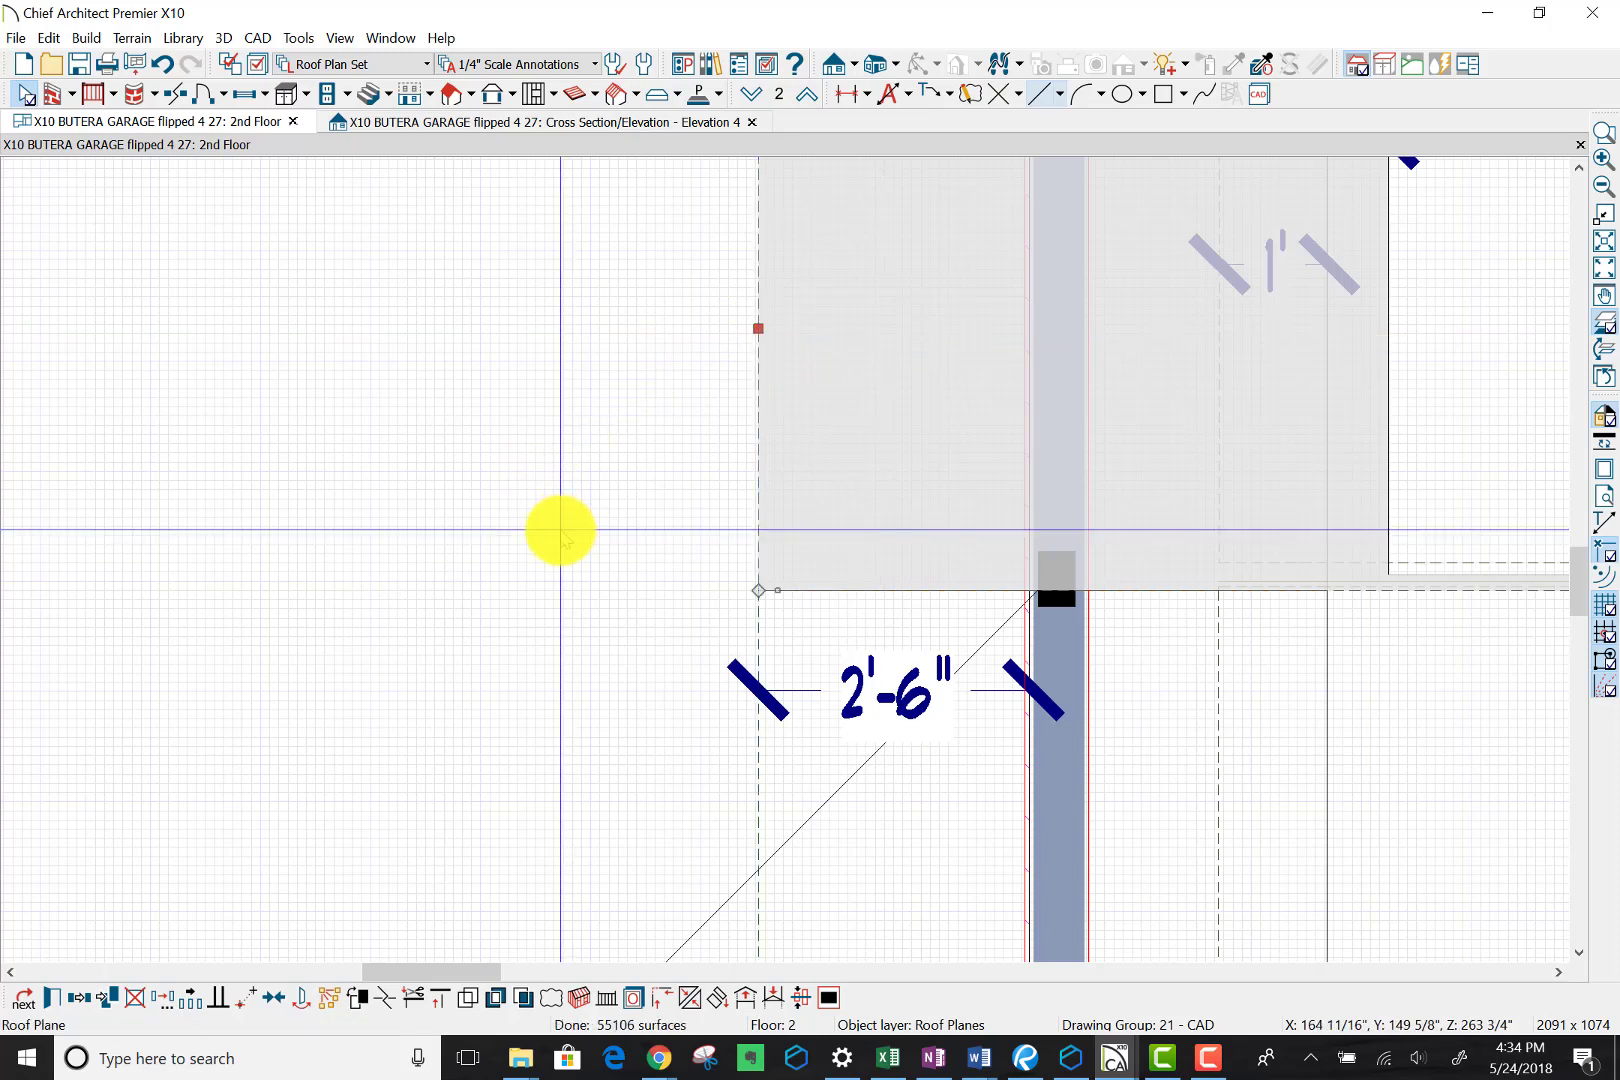
Step: Add an end-to-end dimension from the exterior wall opposite the stair side to the 8:12 roof plane's gable edge
{"action": "scroll", "coordinate": [560, 530], "scroll_direction": "down", "scroll_amount": 5}
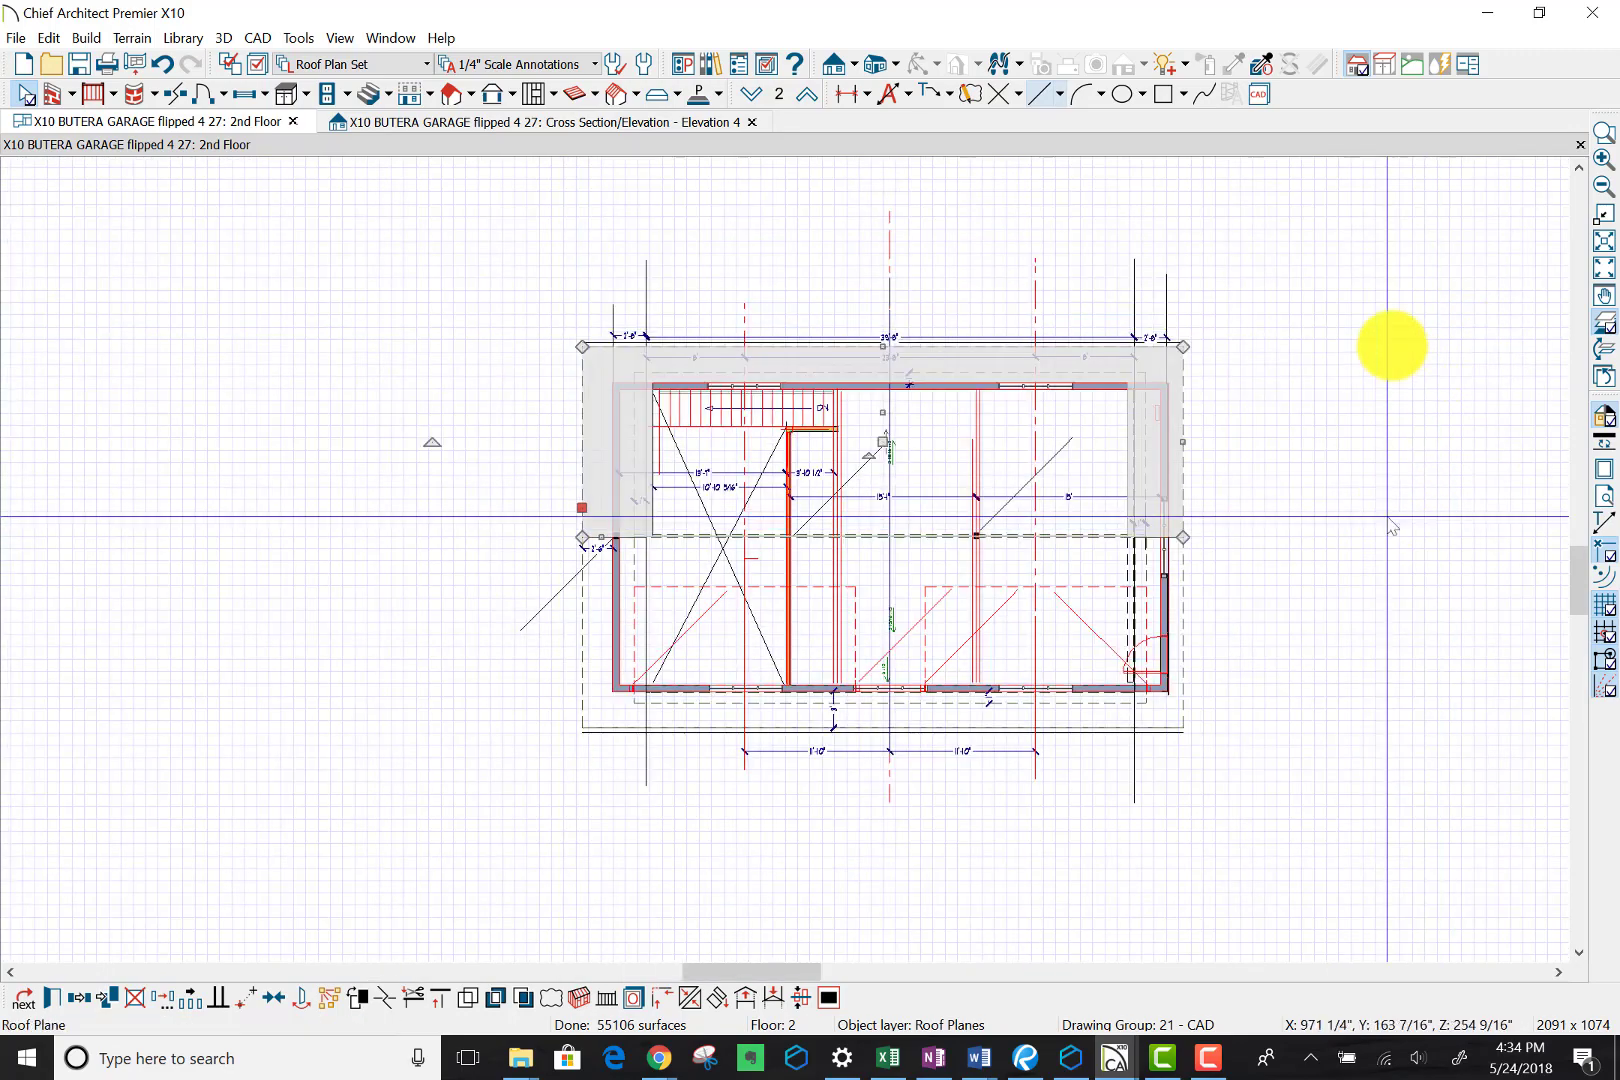
{"action": "scroll", "coordinate": [1195, 603], "scroll_direction": "up", "scroll_amount": 3}
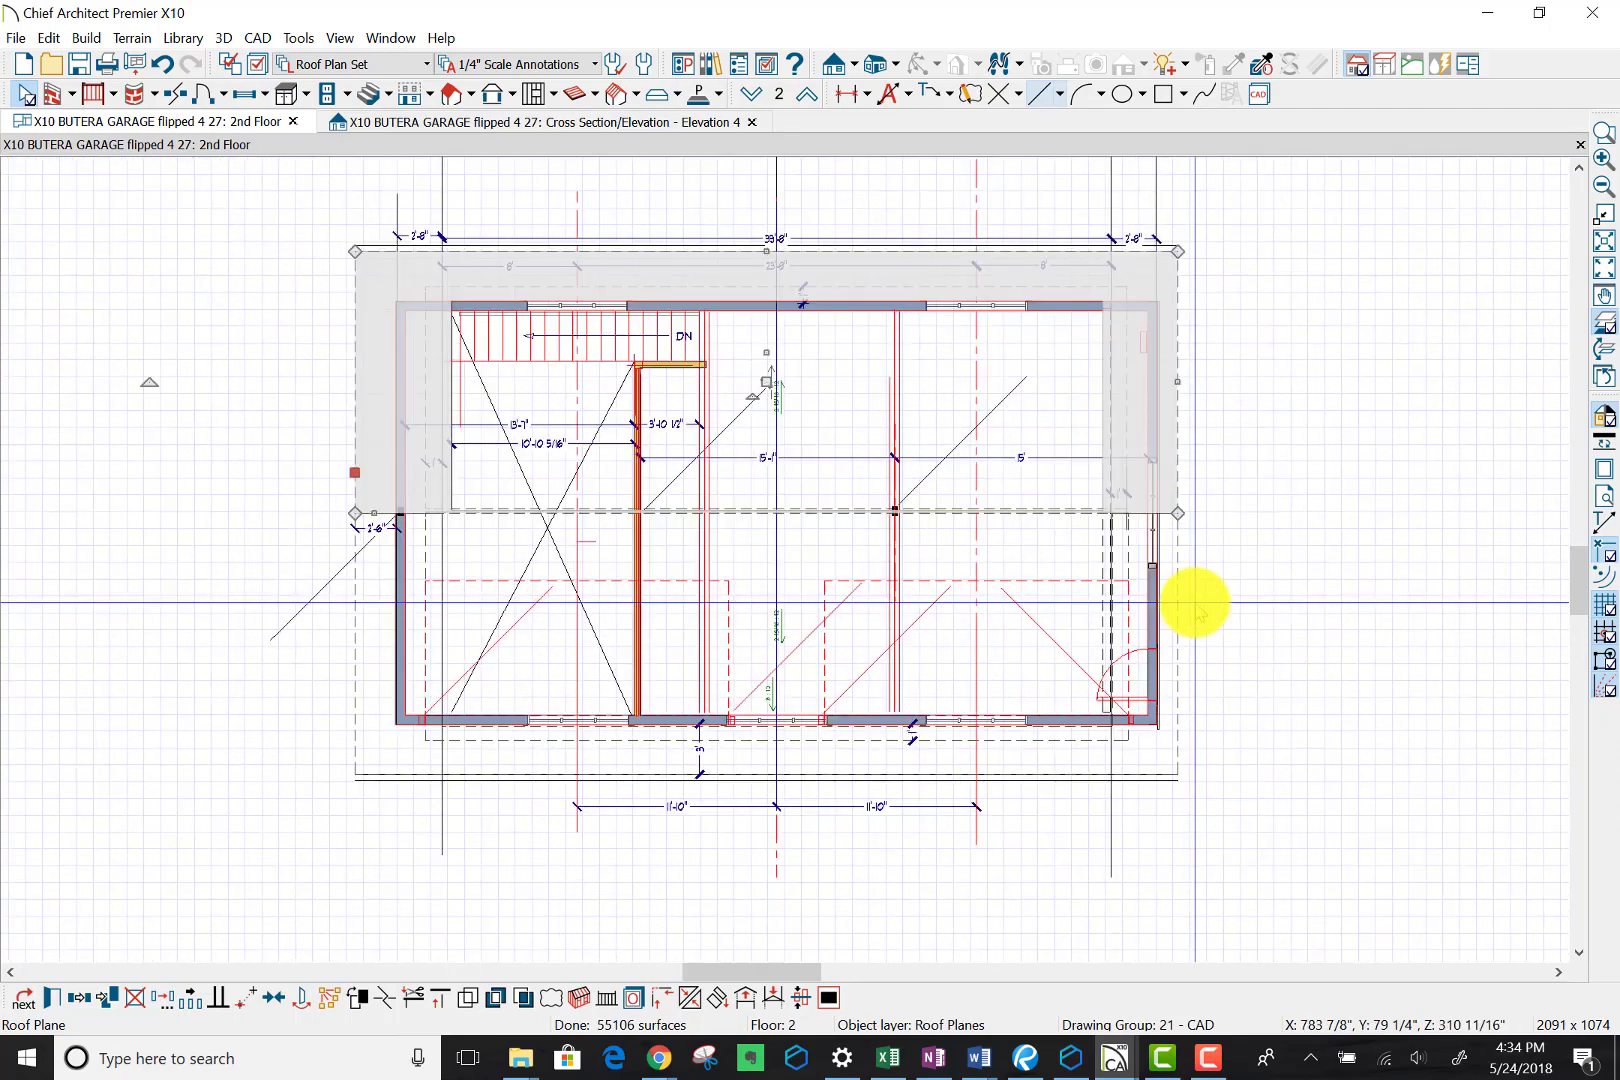
{"action": "scroll", "coordinate": [1195, 603], "scroll_direction": "up", "scroll_amount": 4}
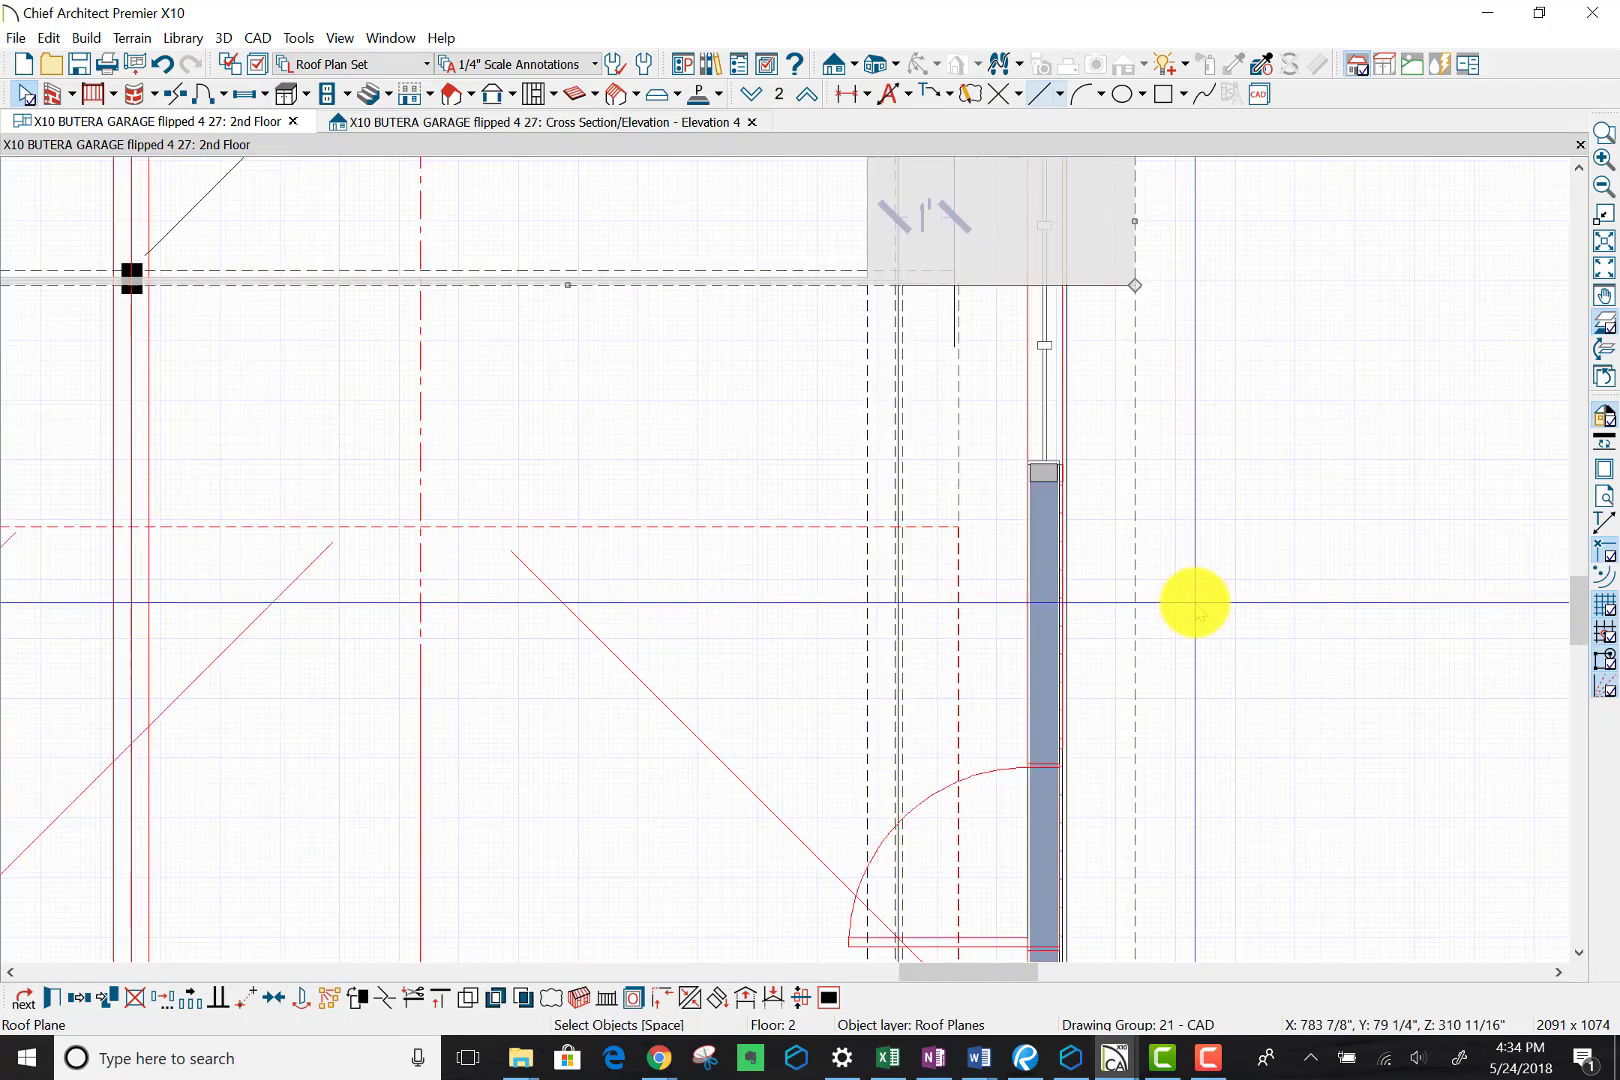
{"action": "left_click", "coordinate": [1133, 628]}
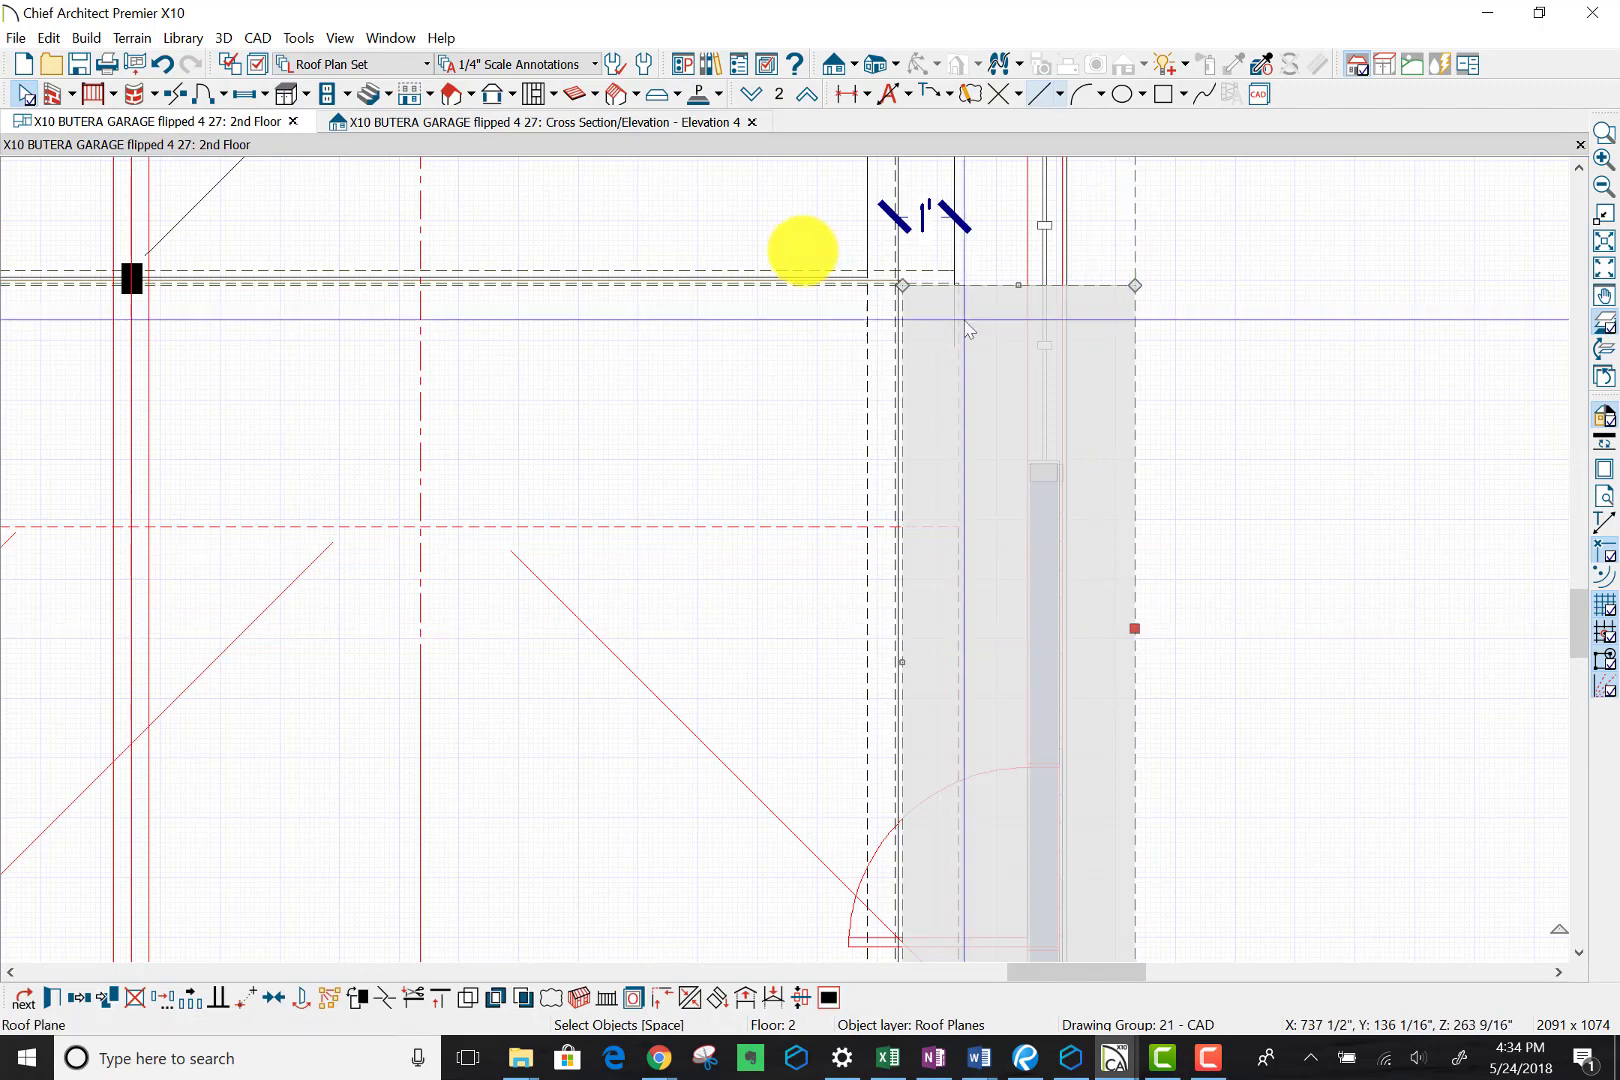
{"action": "left_click", "coordinate": [868, 97]}
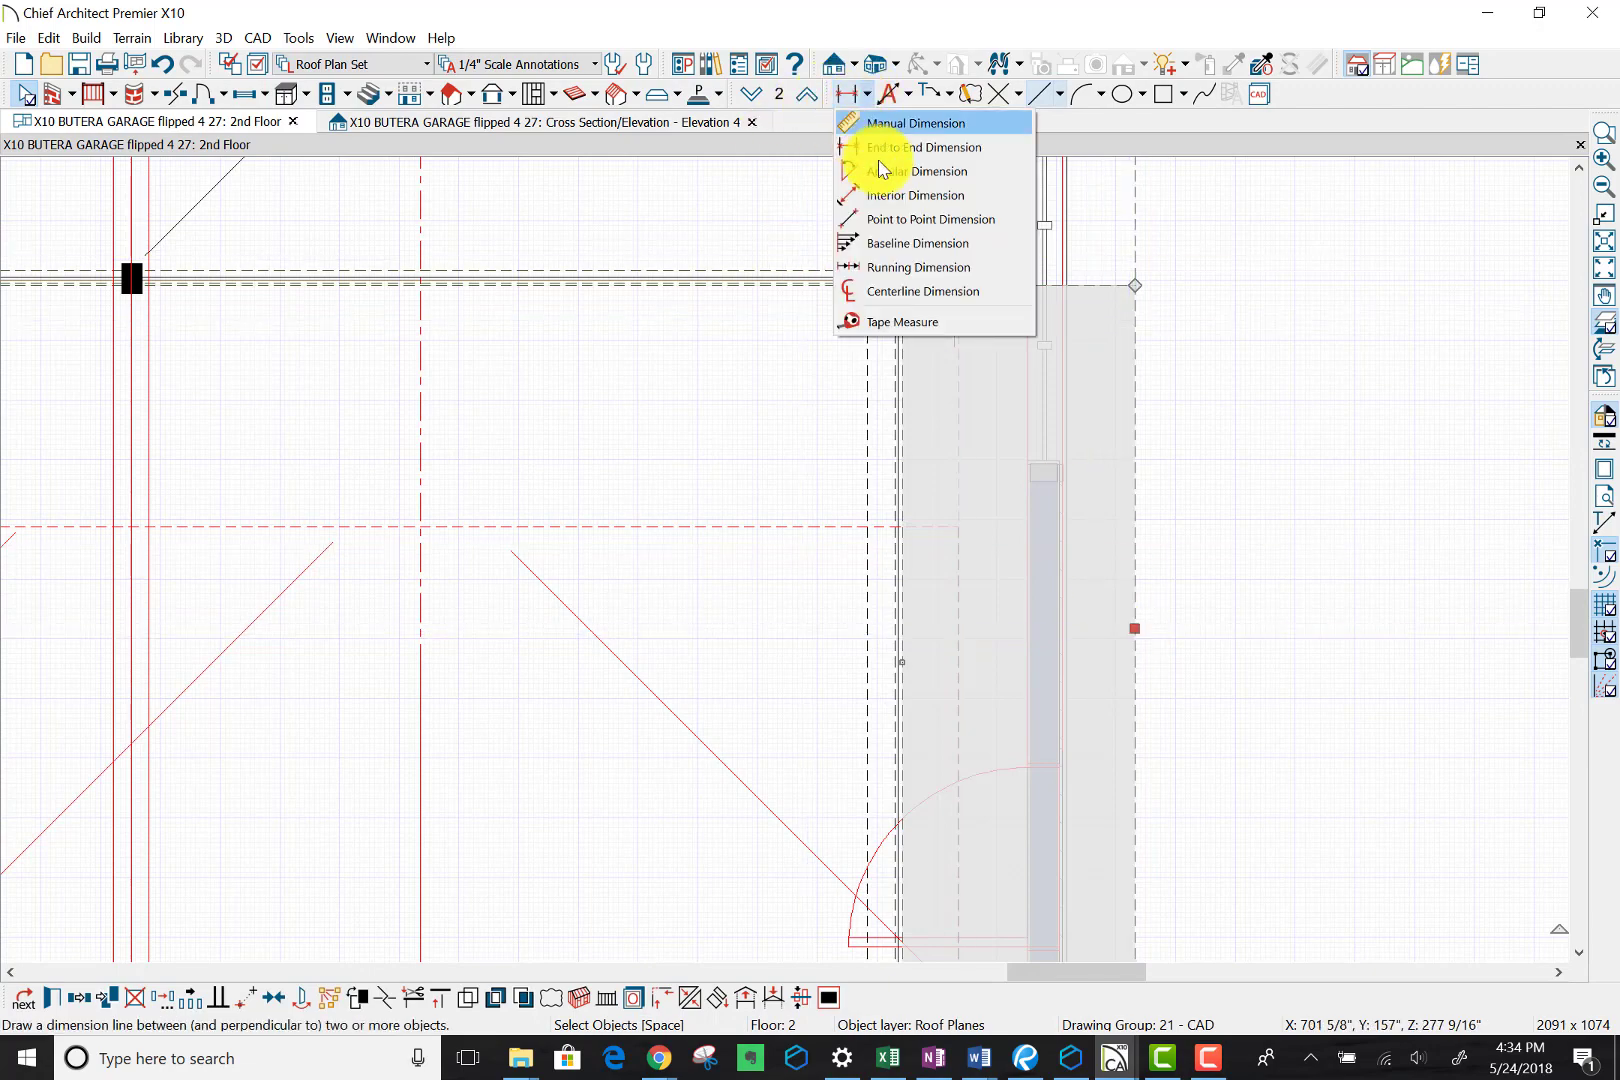
{"action": "left_click", "coordinate": [870, 146]}
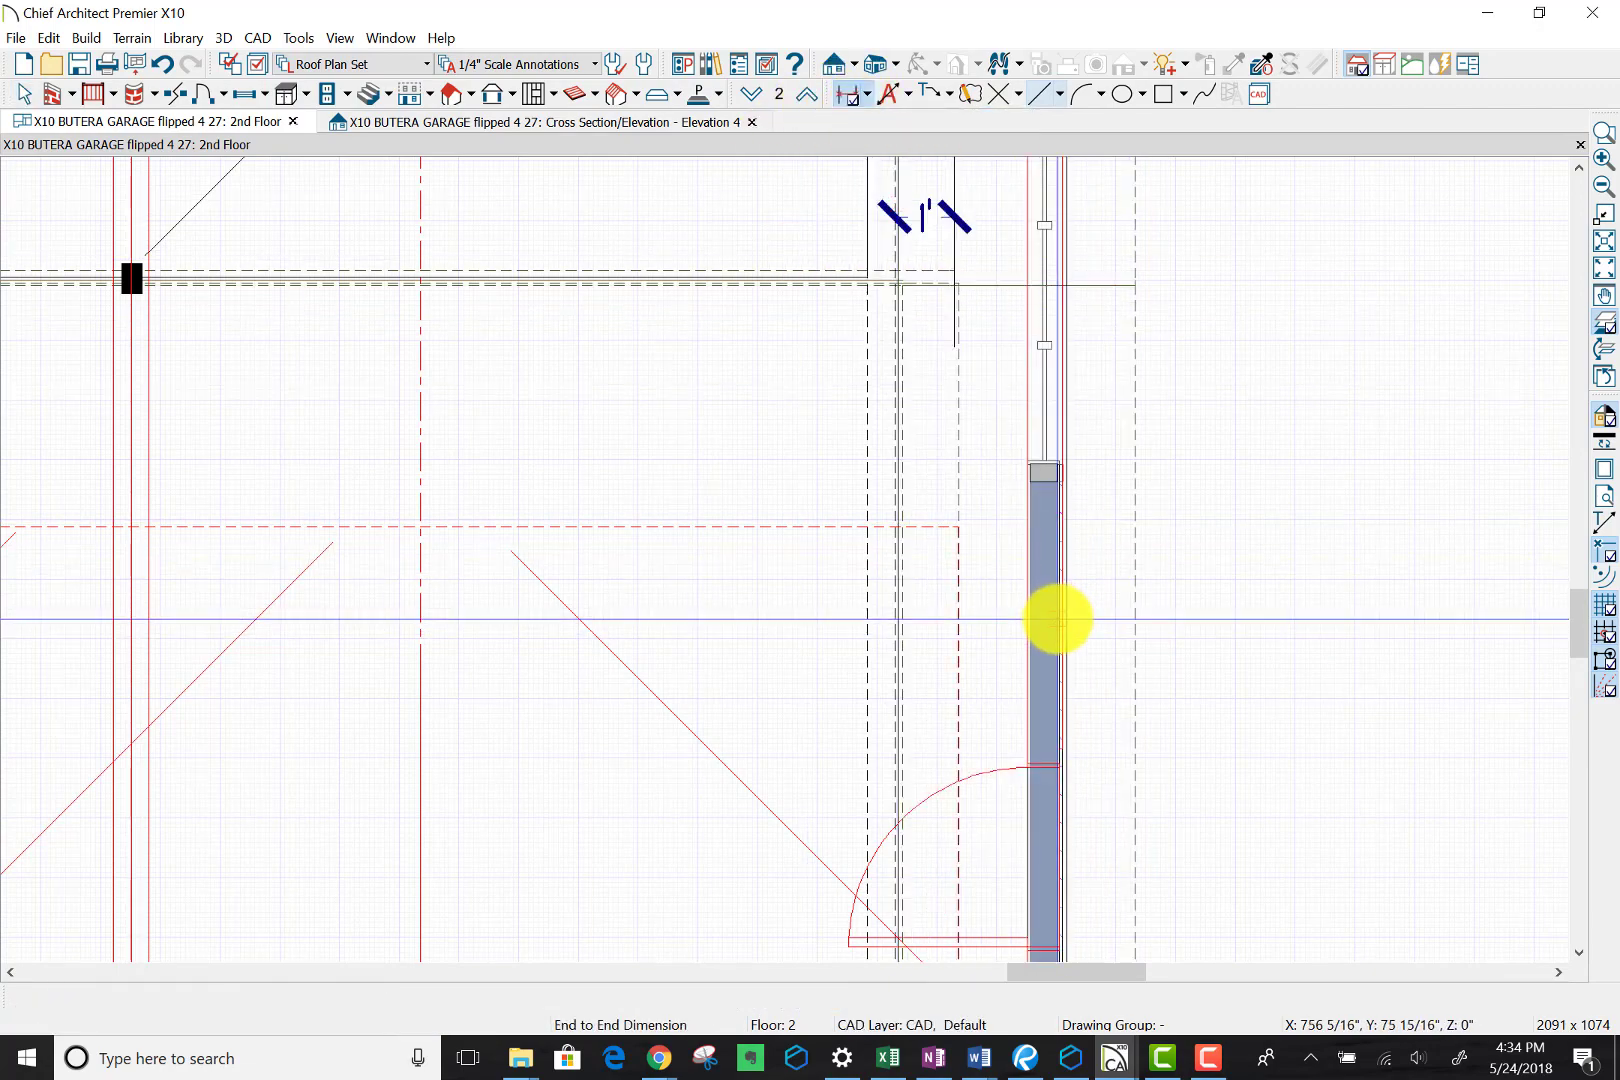
{"action": "left_click_drag", "start_coordinate": [1056, 620], "coordinate": [1131, 622]}
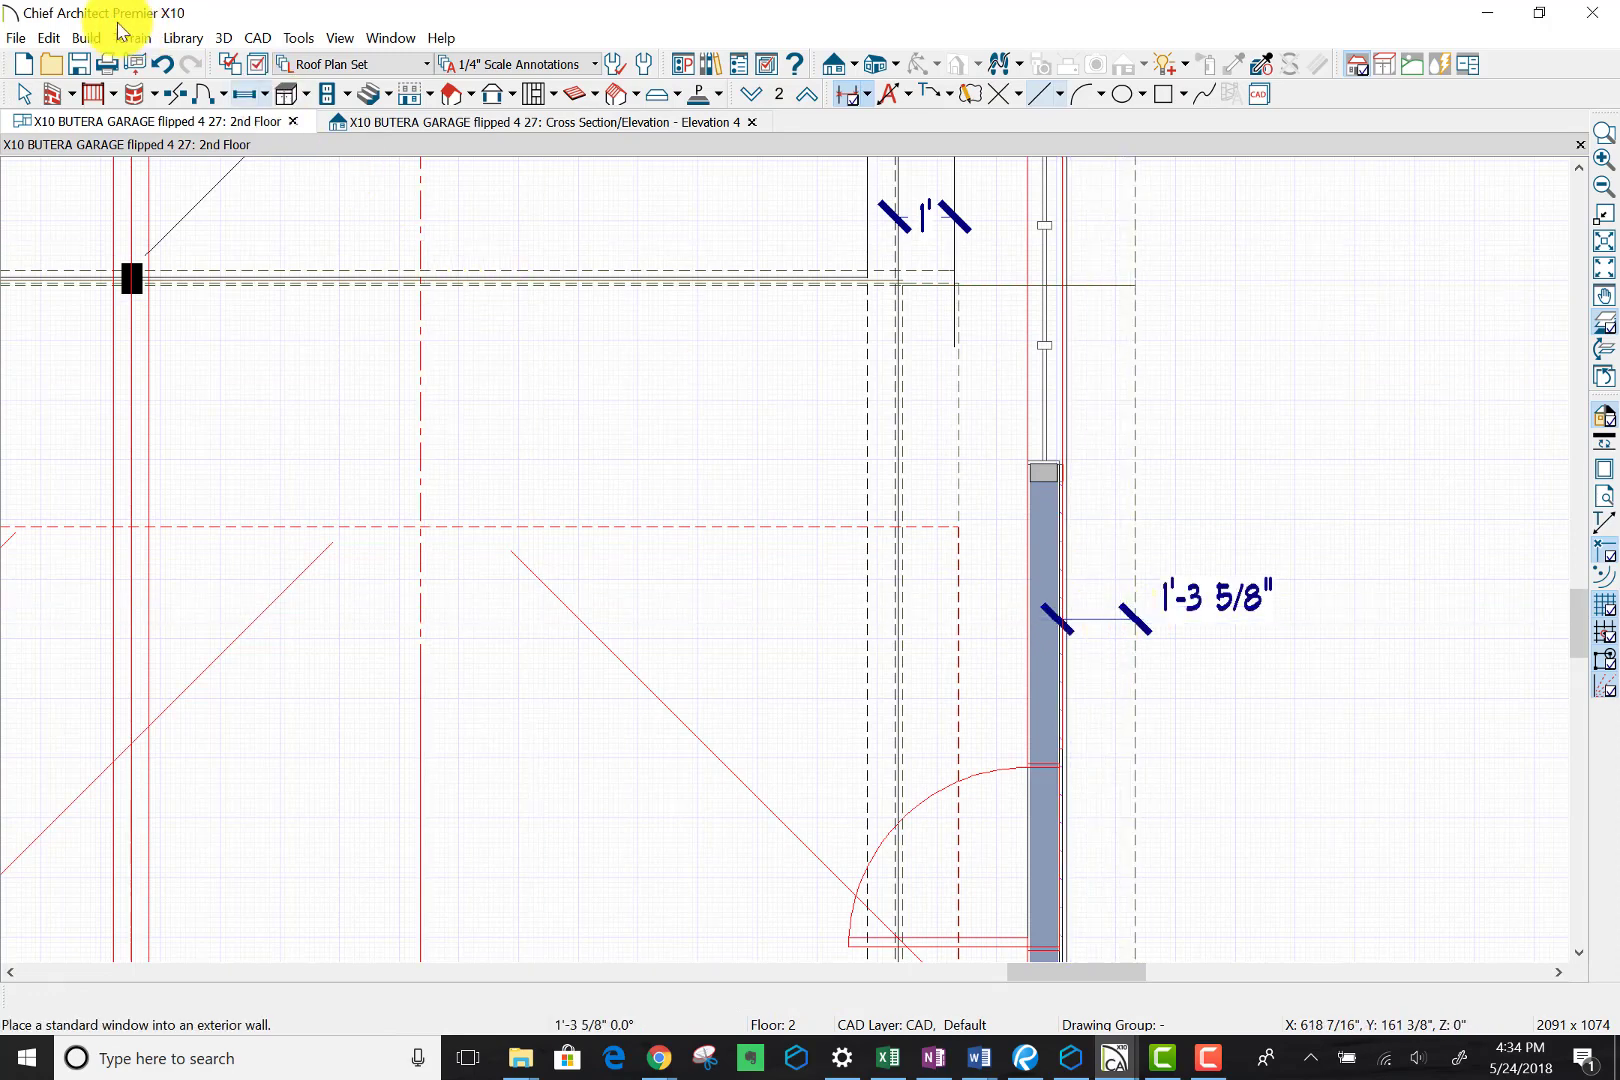
{"action": "left_click", "coordinate": [24, 94]}
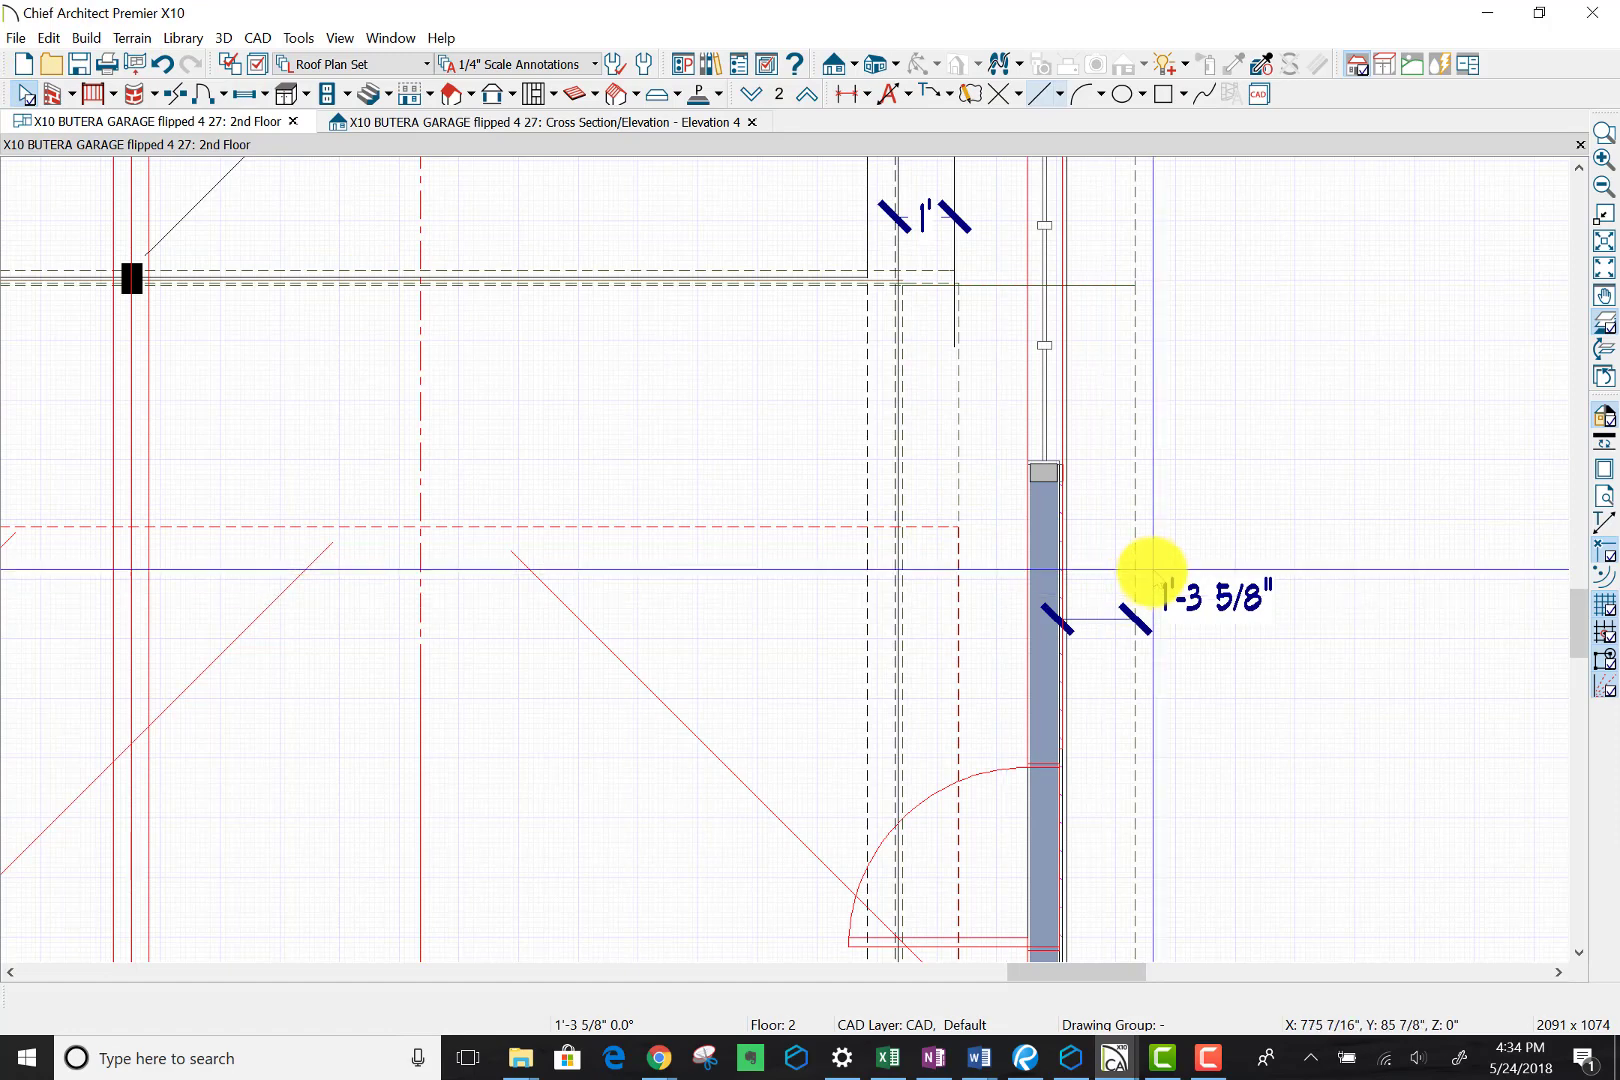
Step: Set the 8:12 roof plane's gable overhang at the wall opposite the stair side to 2'-6" through its dimension
{"action": "left_click", "coordinate": [1134, 581]}
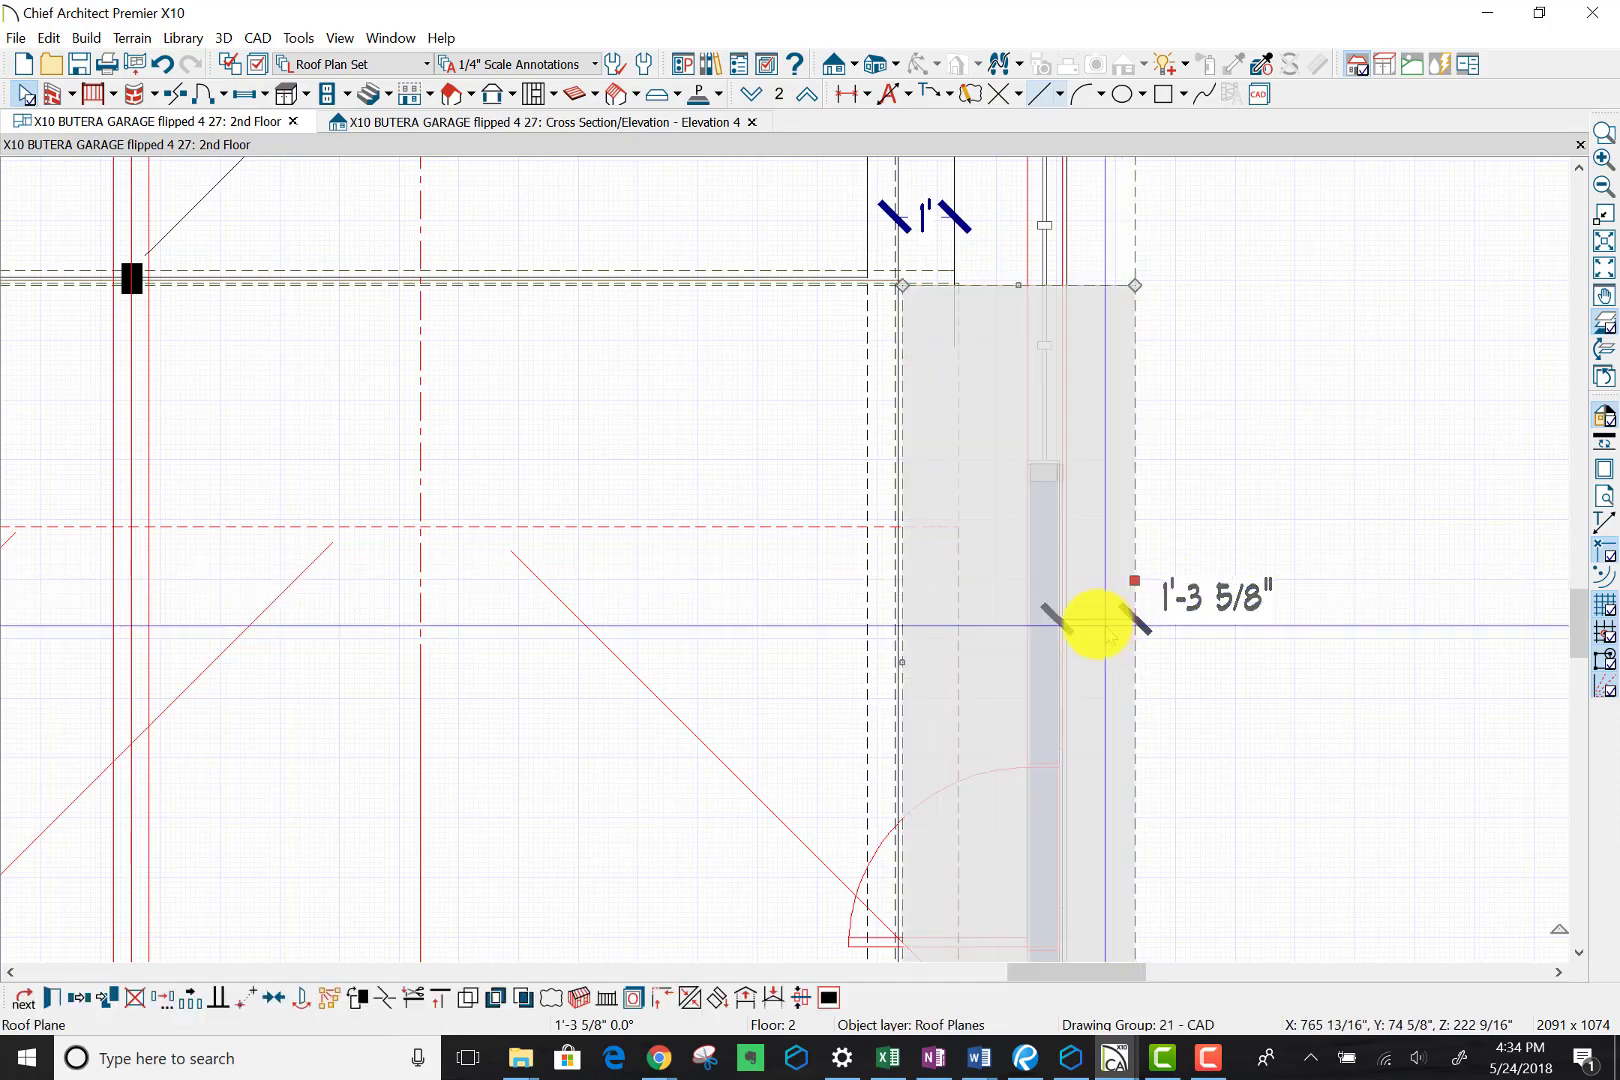
{"action": "left_click", "coordinate": [1198, 600]}
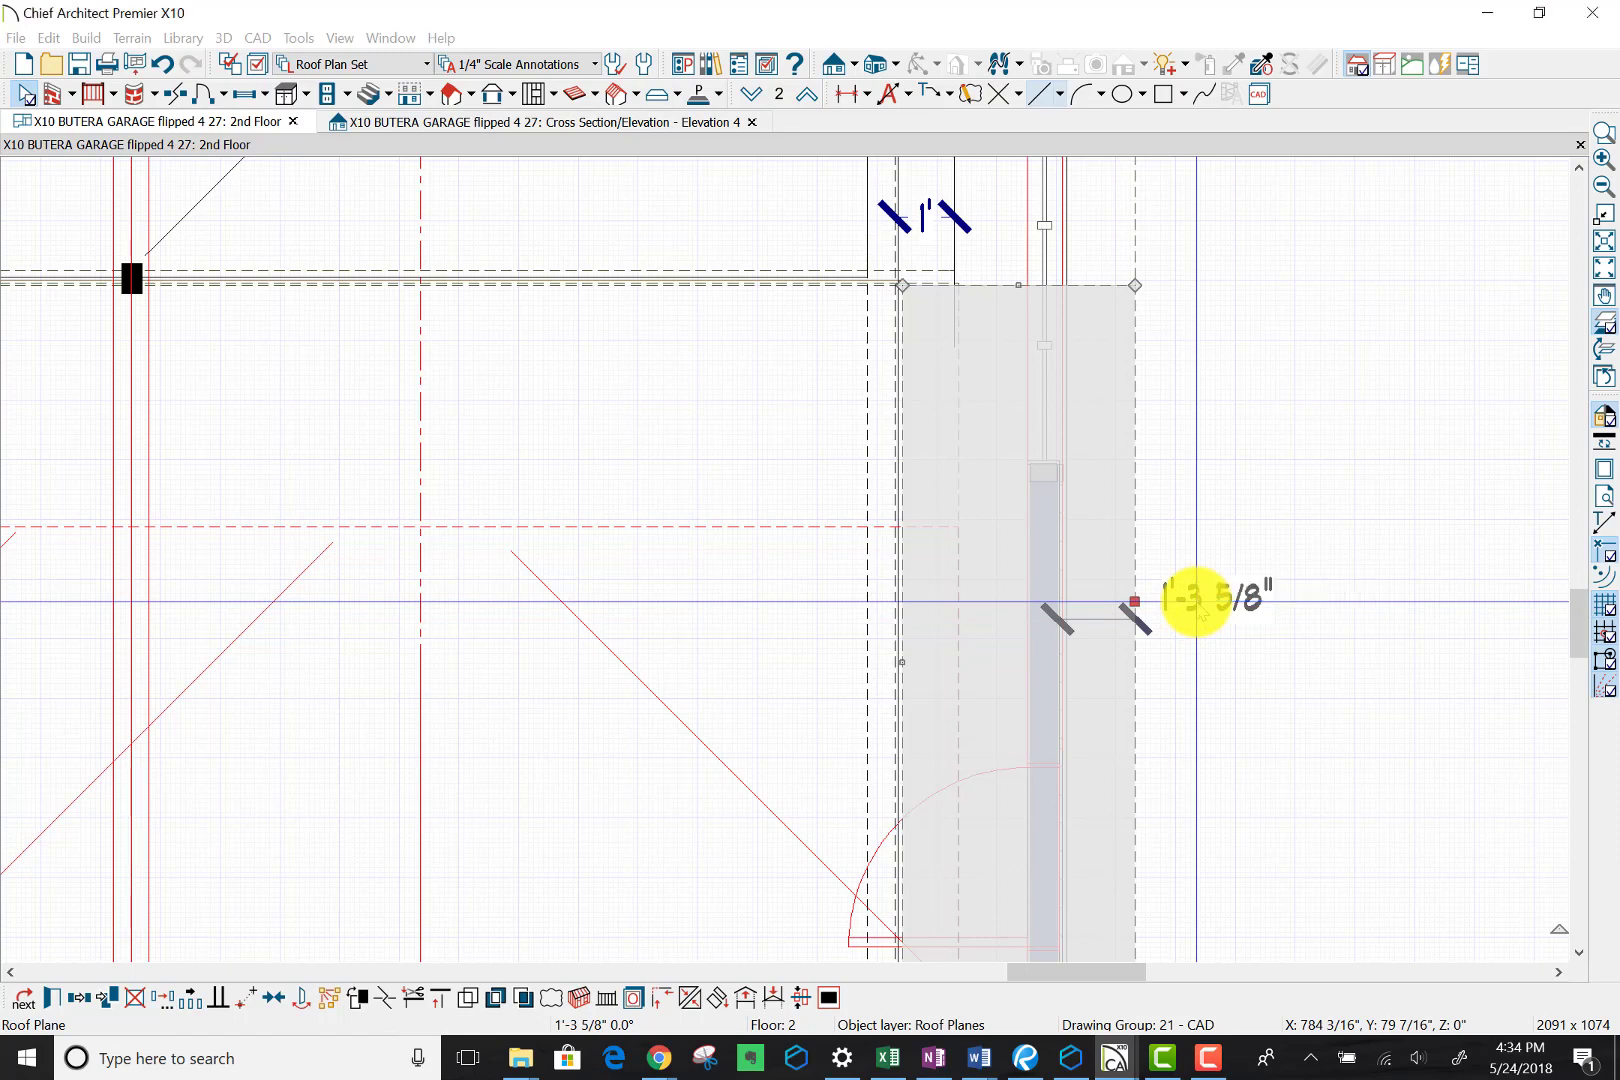
{"action": "key", "text": "Return"}
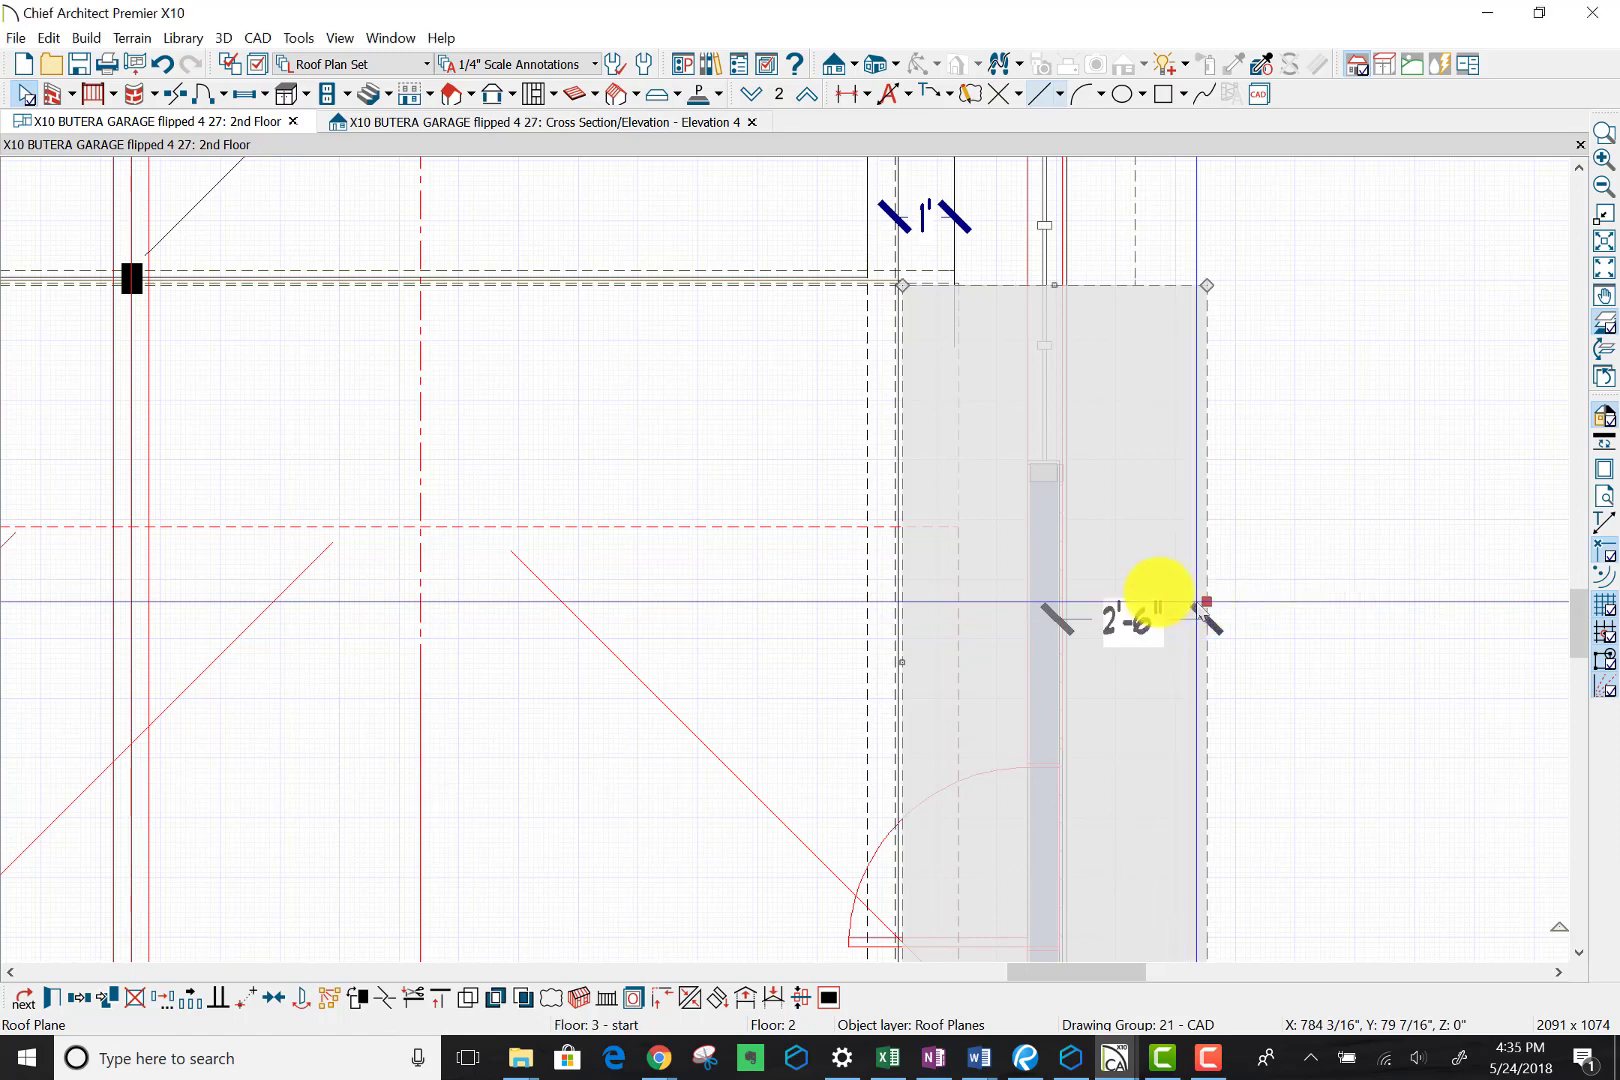
Step: Extend the other 8:12 roof plane's gable edge at this end to align with the 2'-6" overhang edge
{"action": "scroll", "coordinate": [1200, 605], "scroll_direction": "down", "scroll_amount": 1}
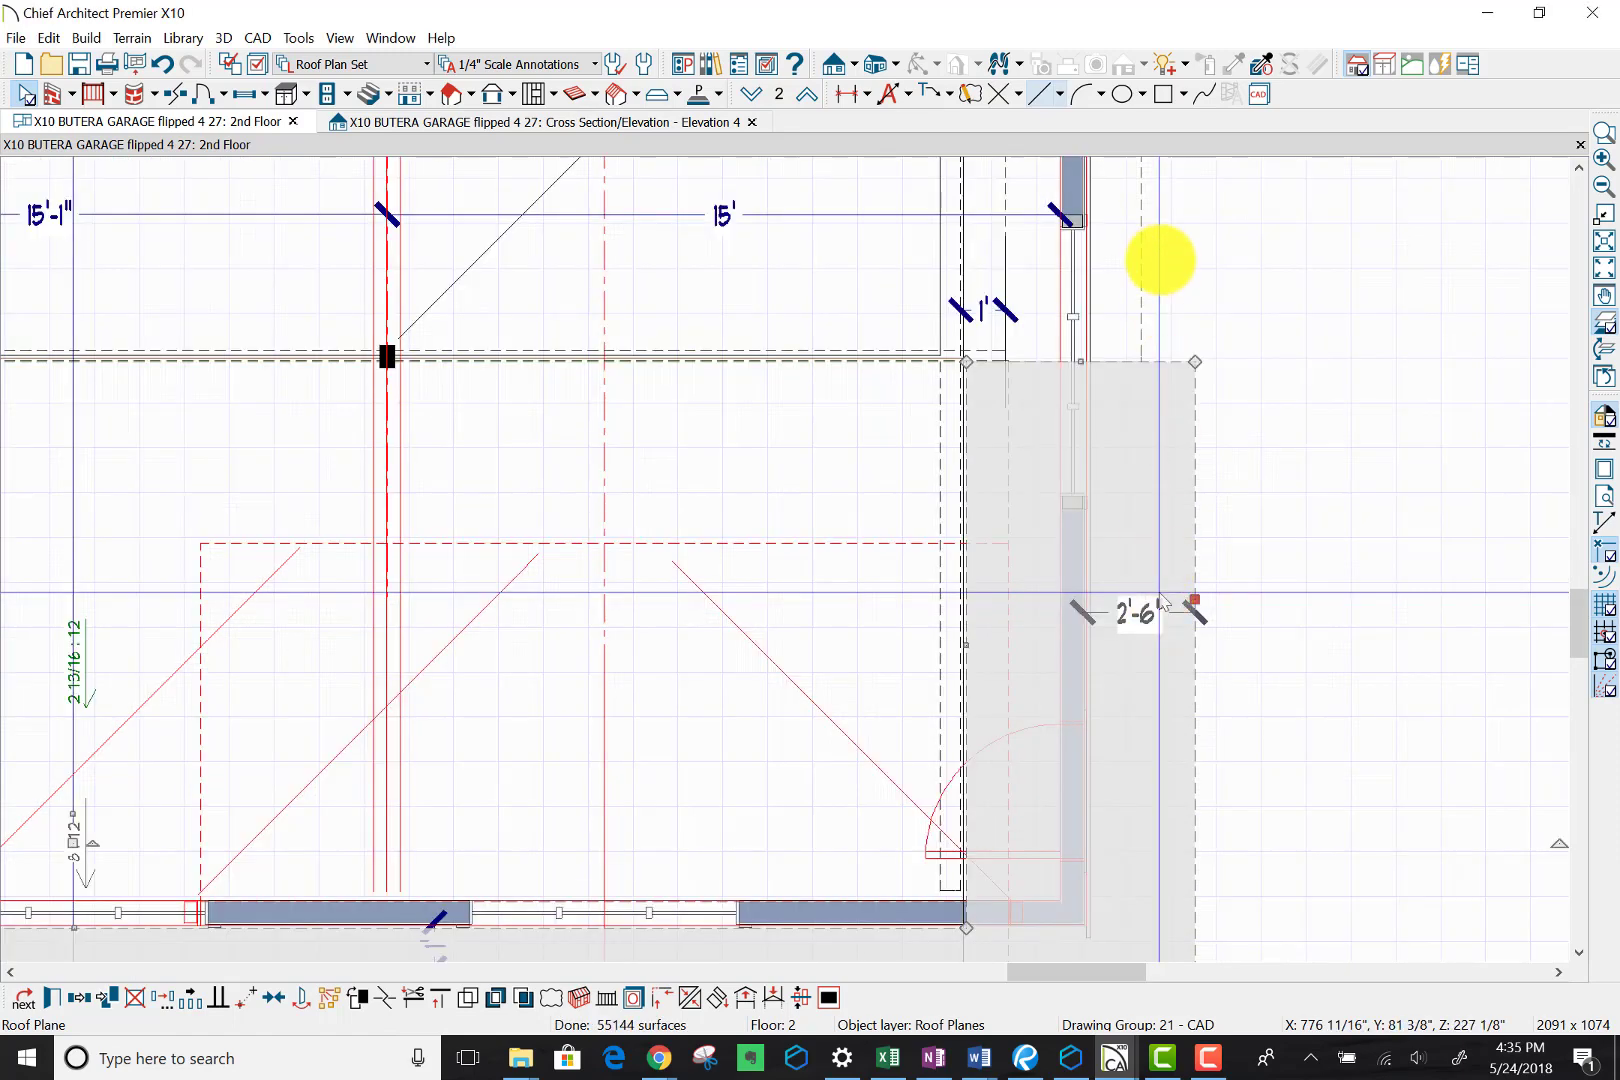
{"action": "scroll", "coordinate": [1162, 600], "scroll_direction": "down", "scroll_amount": 1}
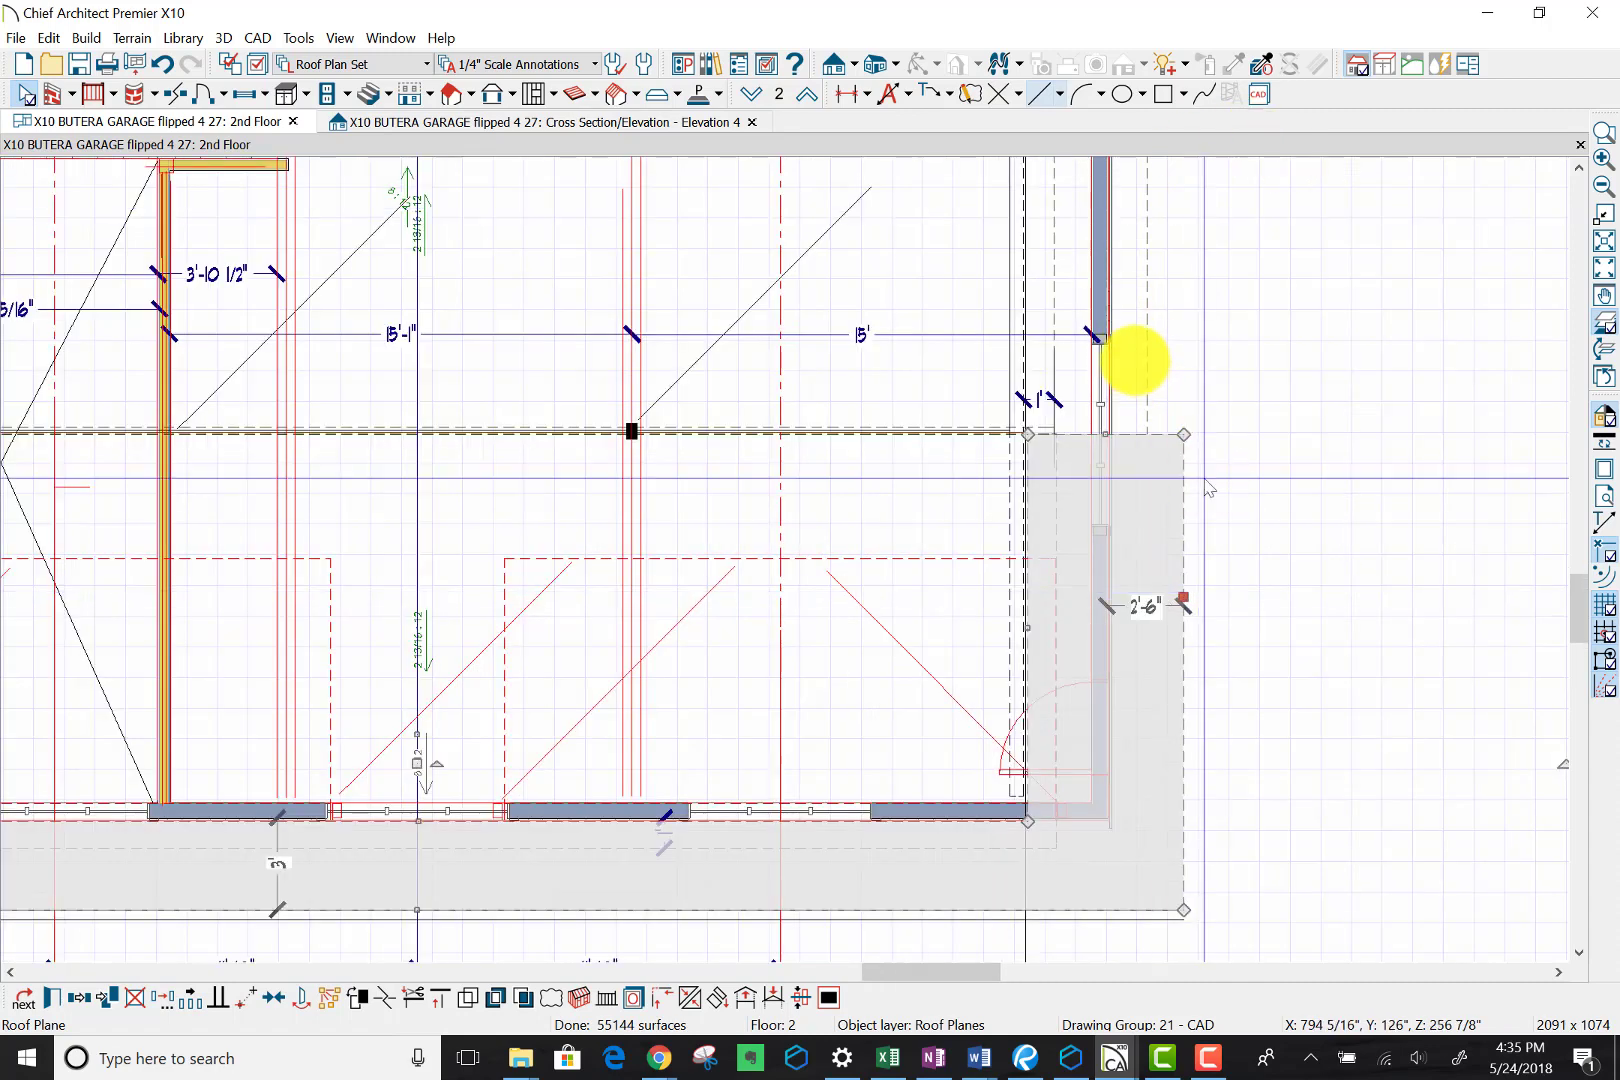
{"action": "scroll", "coordinate": [1135, 362], "scroll_direction": "up", "scroll_amount": 2}
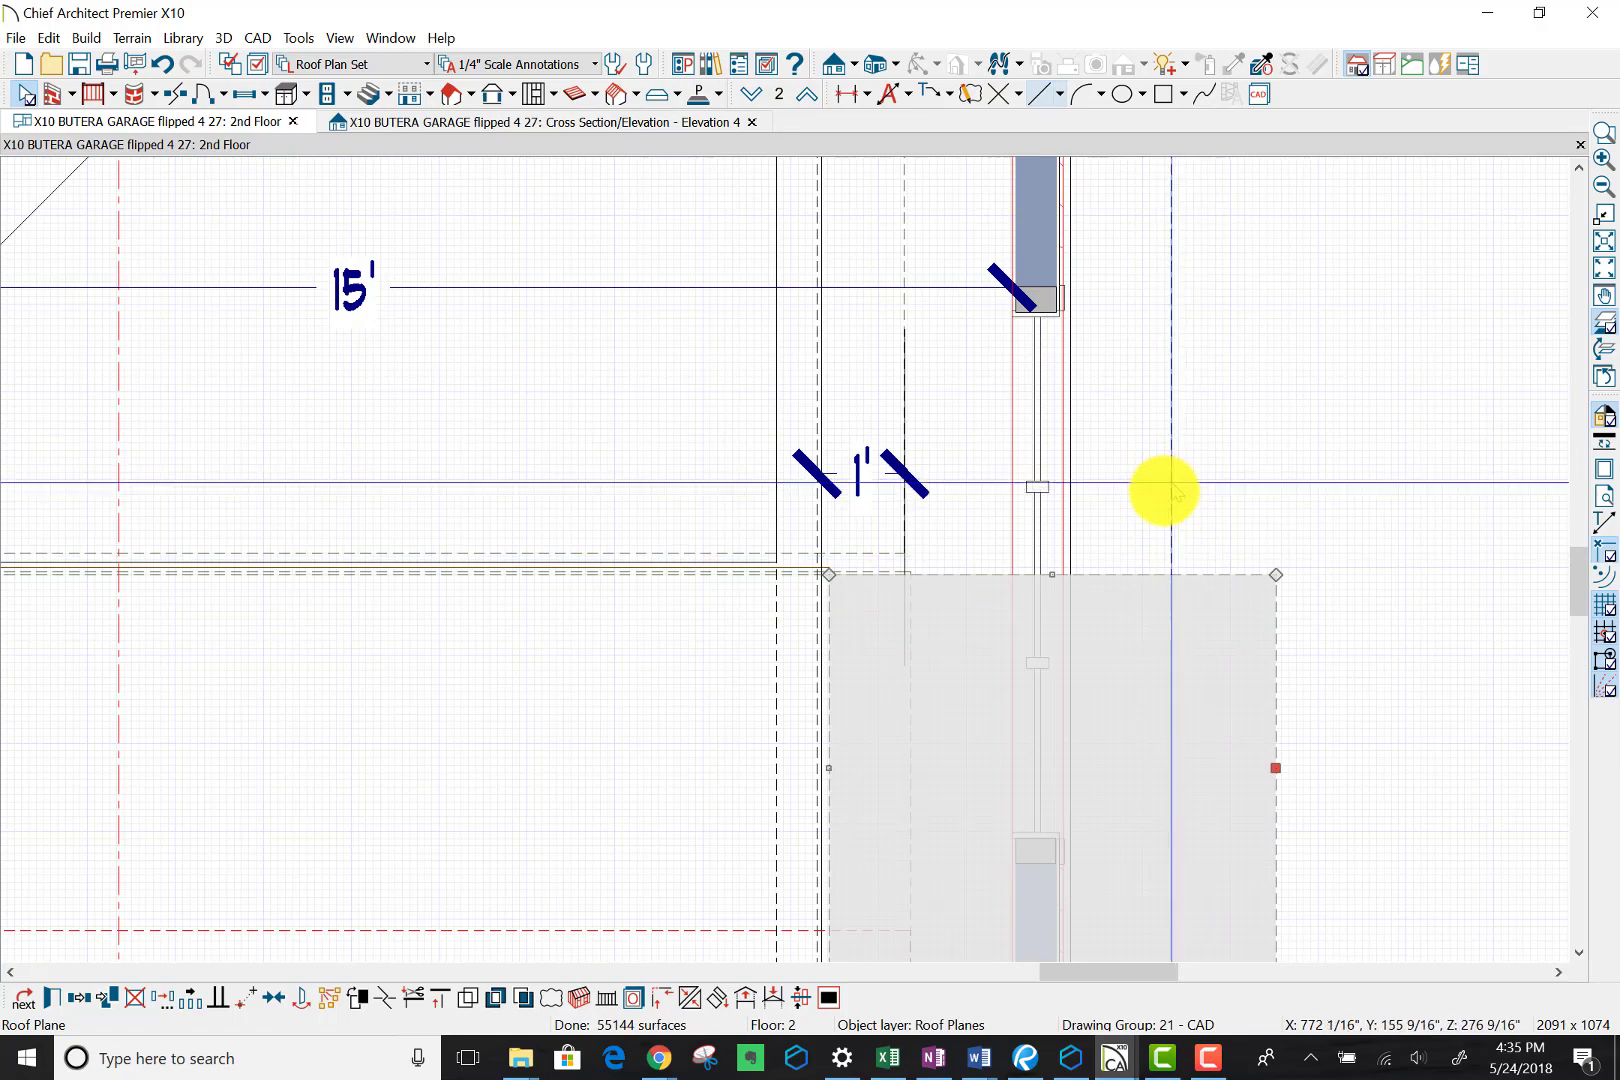
{"action": "left_click", "coordinate": [1170, 482]}
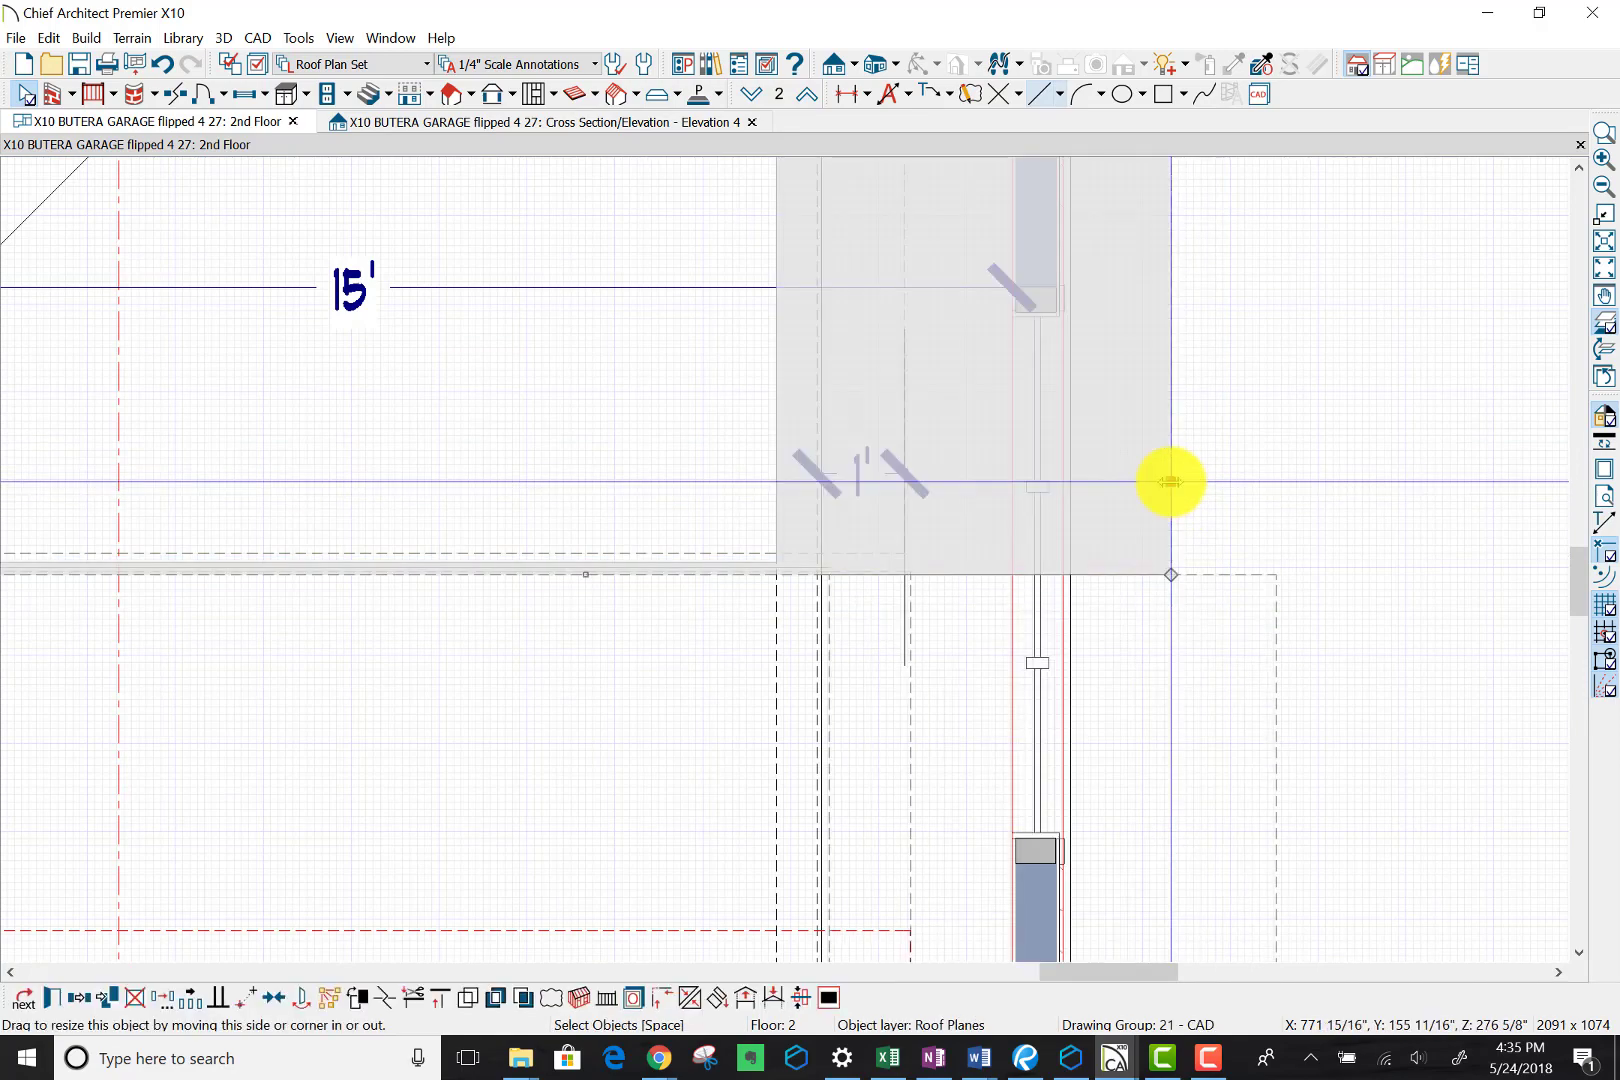
{"action": "left_click_drag", "start_coordinate": [1170, 482], "coordinate": [1271, 483]}
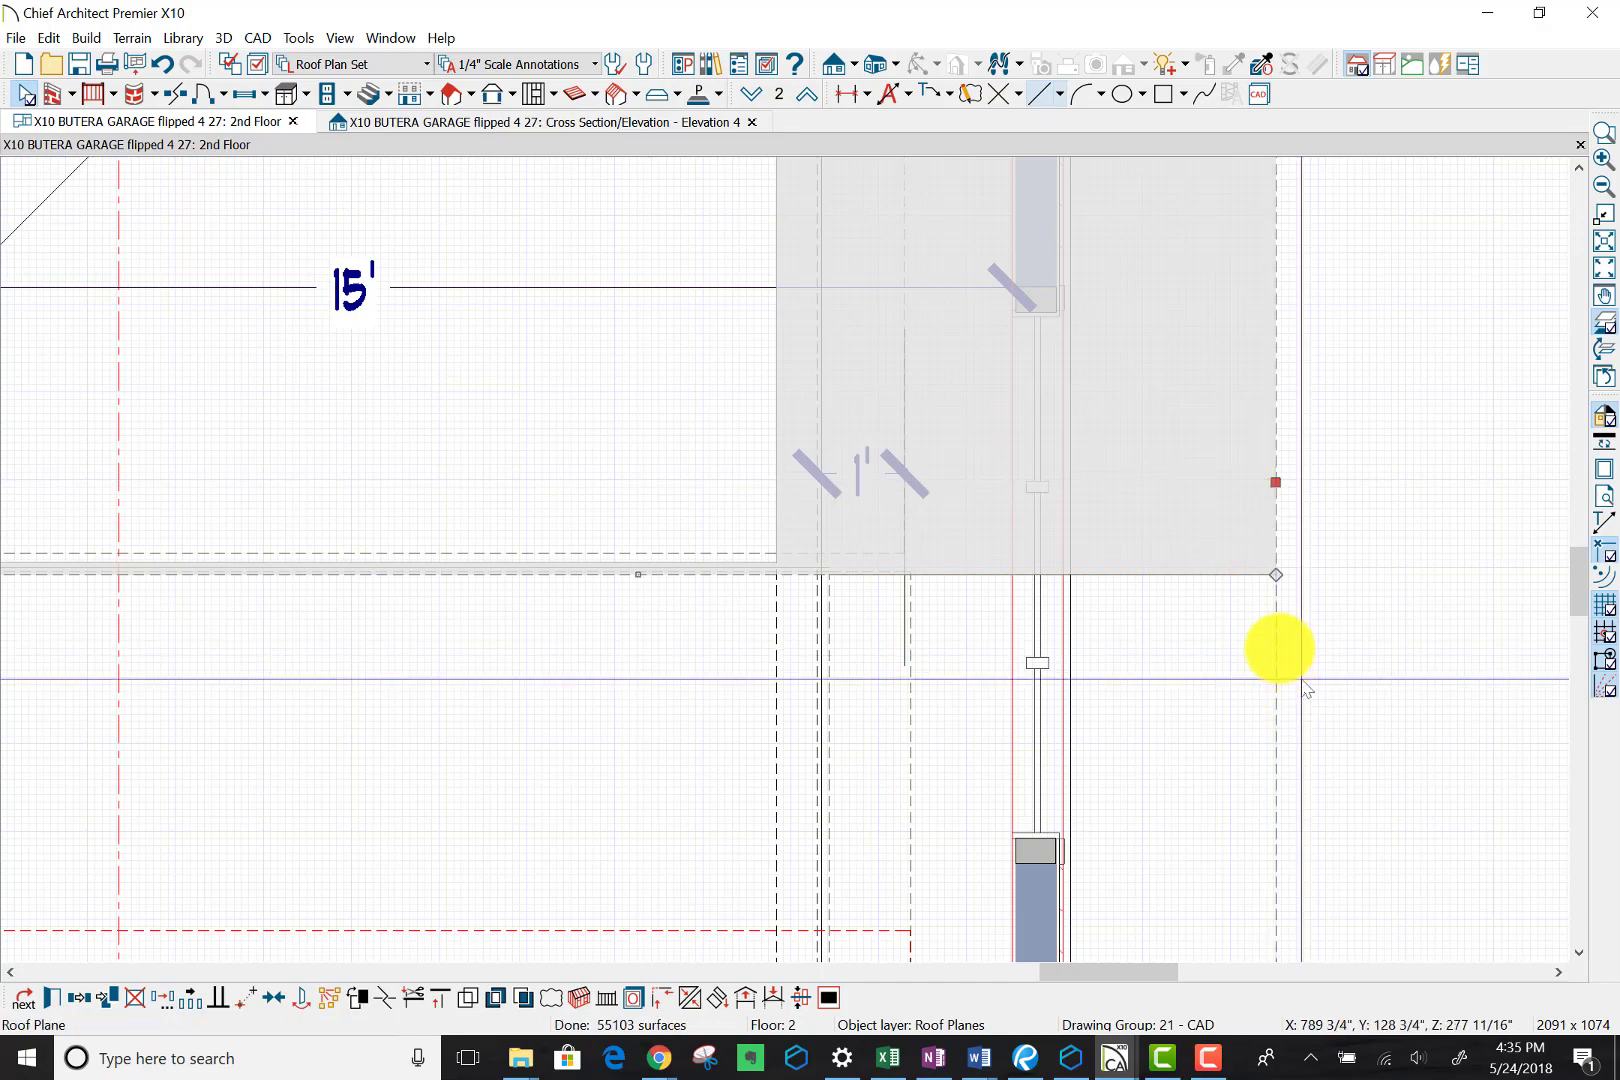
{"action": "scroll", "coordinate": [1305, 688], "scroll_direction": "down", "scroll_amount": 1}
{"action": "scroll", "coordinate": [1305, 688], "scroll_direction": "down", "scroll_amount": 5}
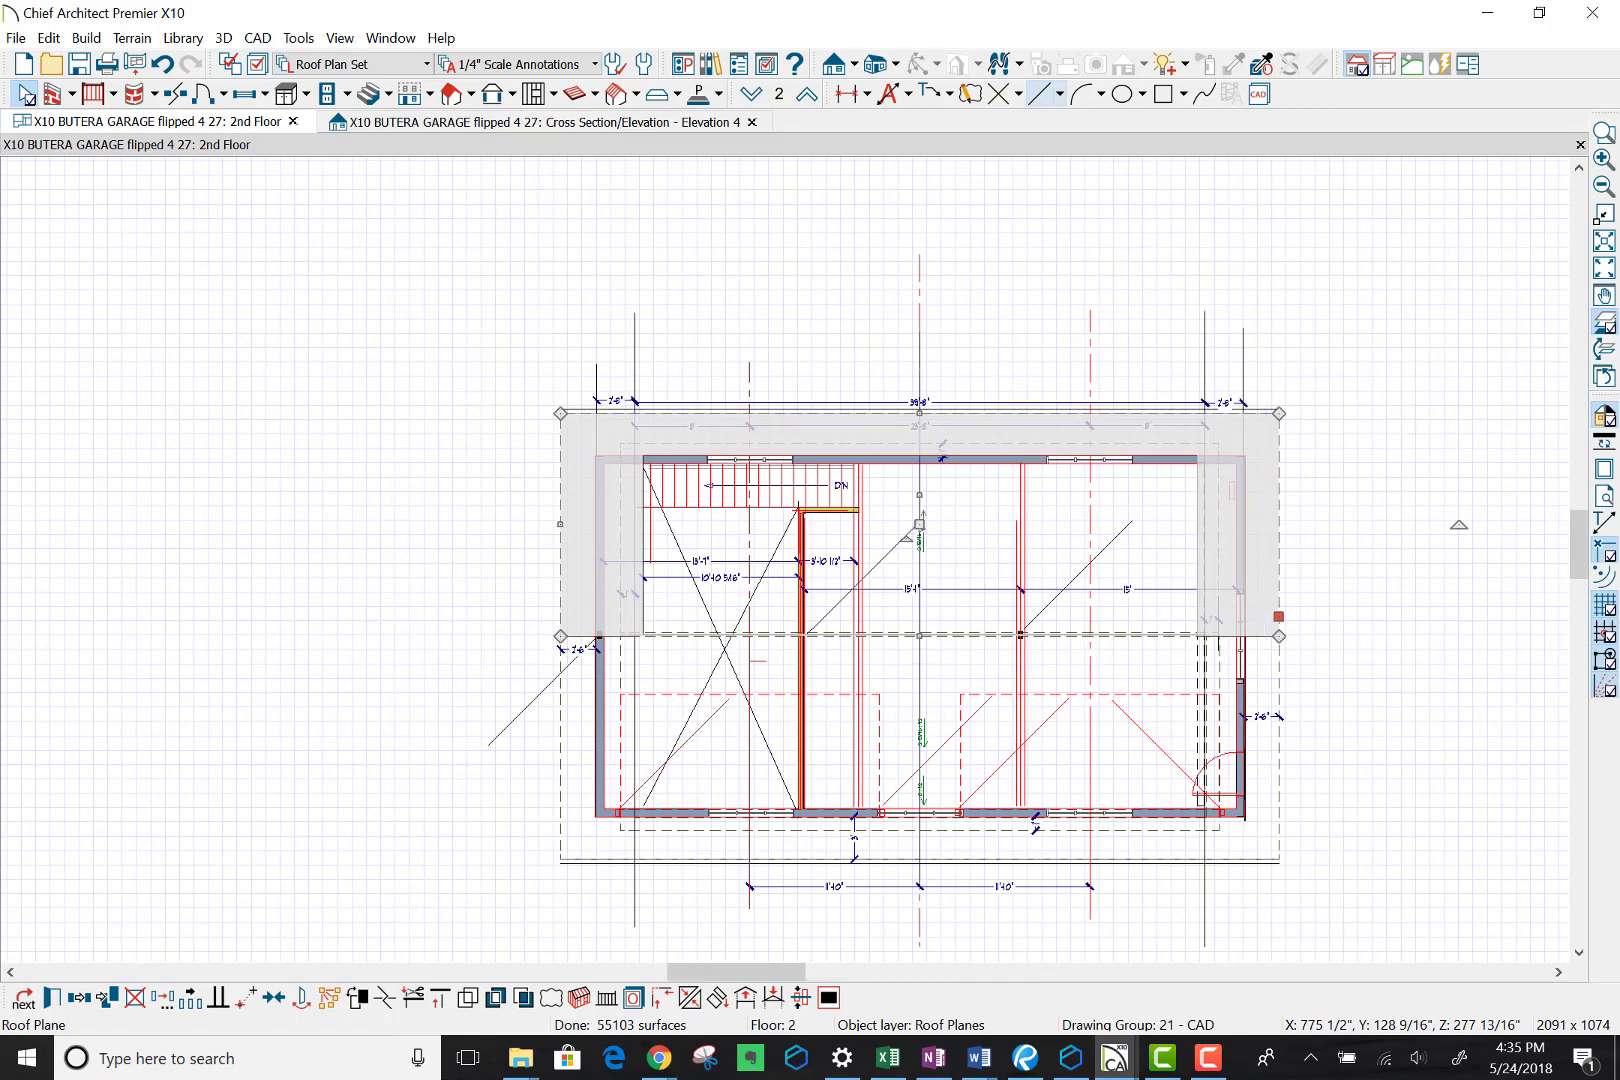
Step: Examine the roof overhangs from the gable ends and garage-door side in the 3D perspective camera view, and return to the floor plan
{"action": "left_click_drag", "start_coordinate": [977, 186], "coordinate": [806, 66]}
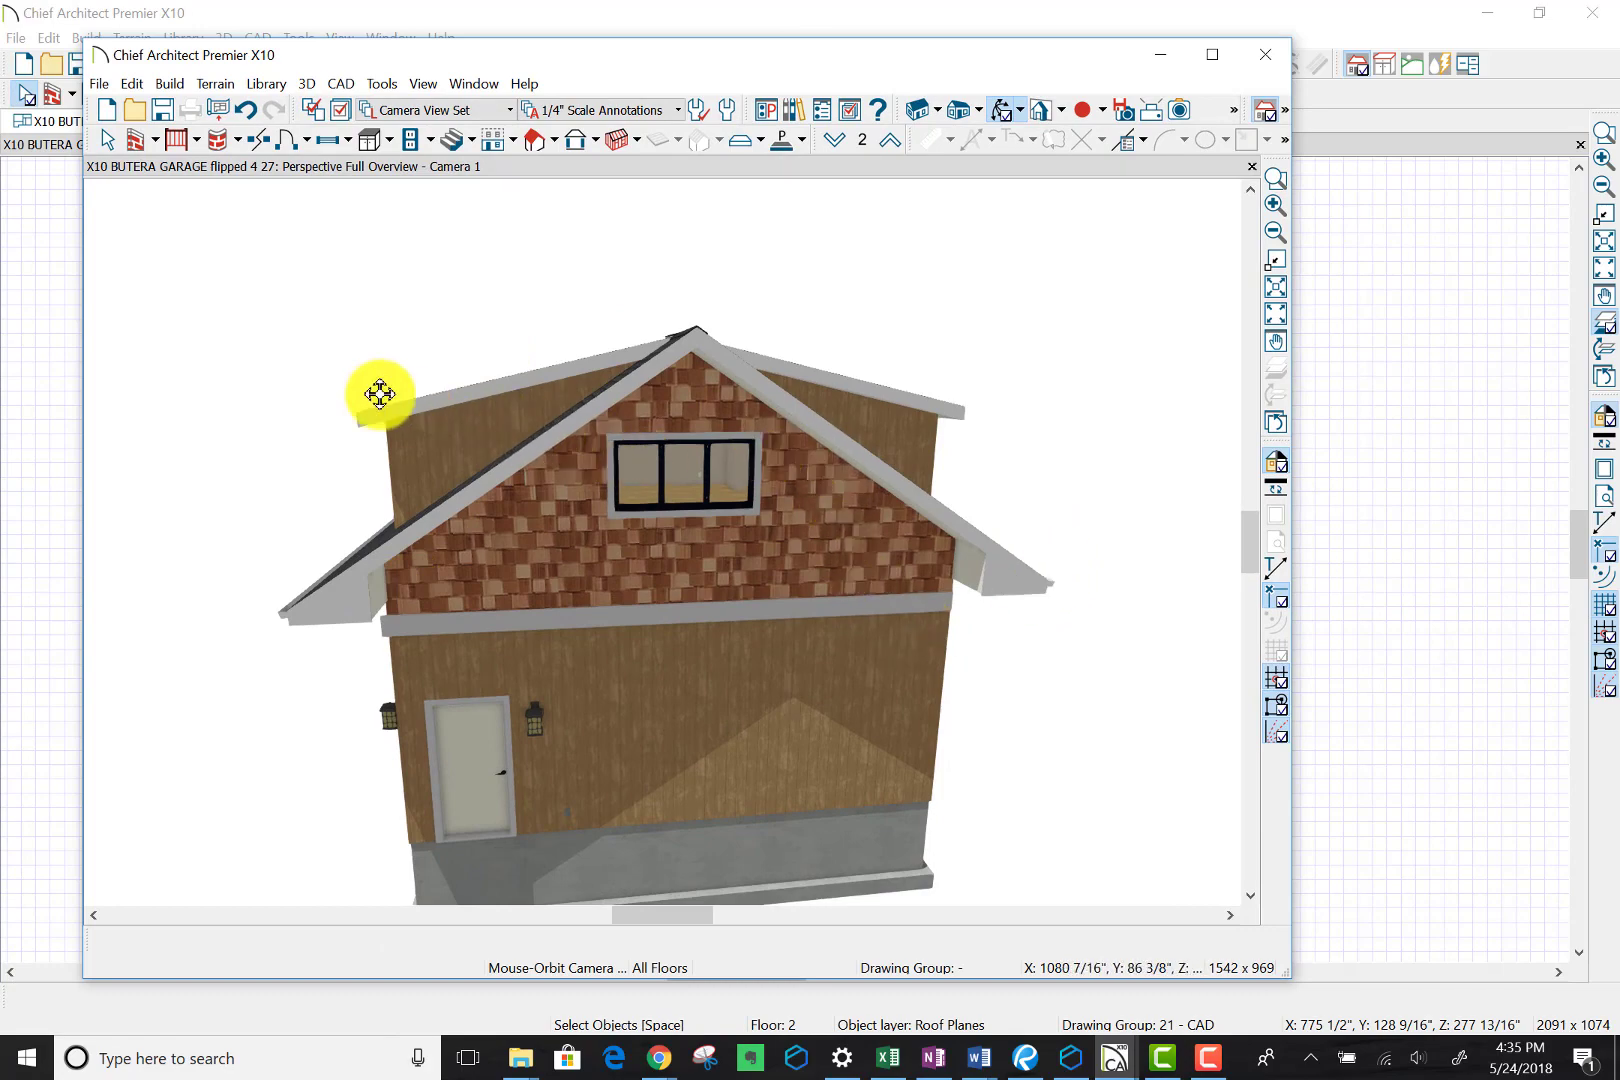
{"action": "left_click_drag", "start_coordinate": [532, 416], "coordinate": [635, 393]}
{"action": "scroll", "coordinate": [635, 393], "scroll_direction": "down", "scroll_amount": 5}
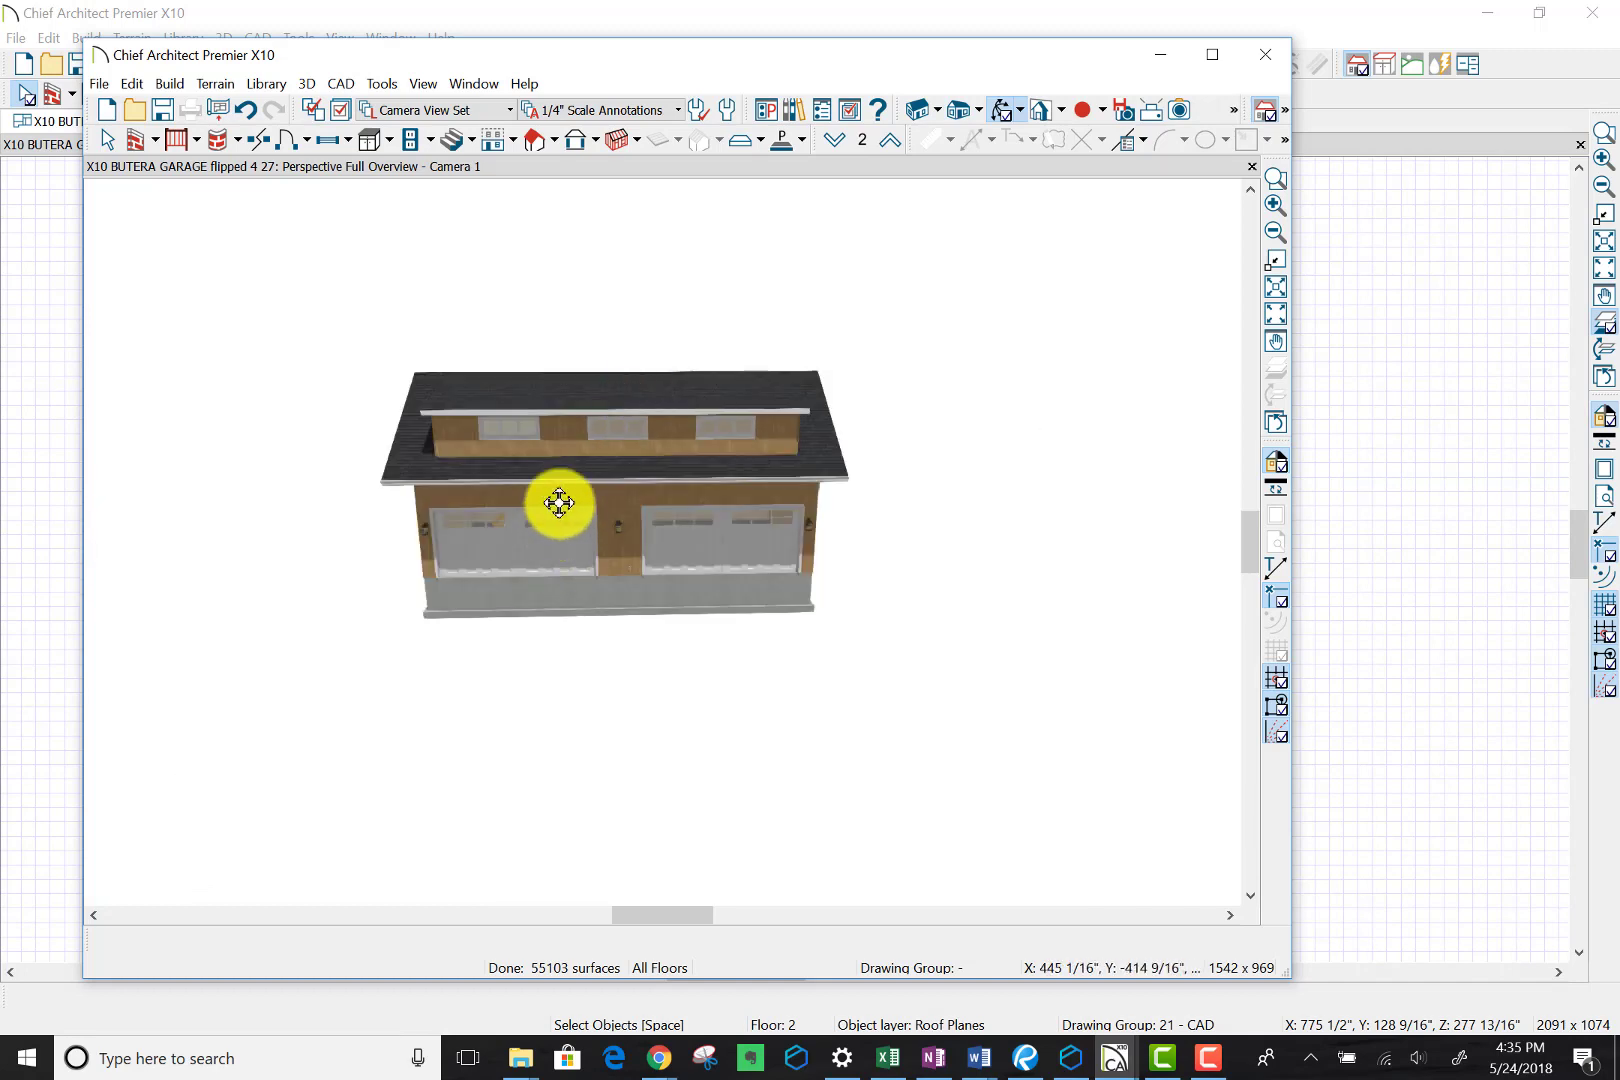
{"action": "left_click_drag", "start_coordinate": [556, 463], "coordinate": [546, 423]}
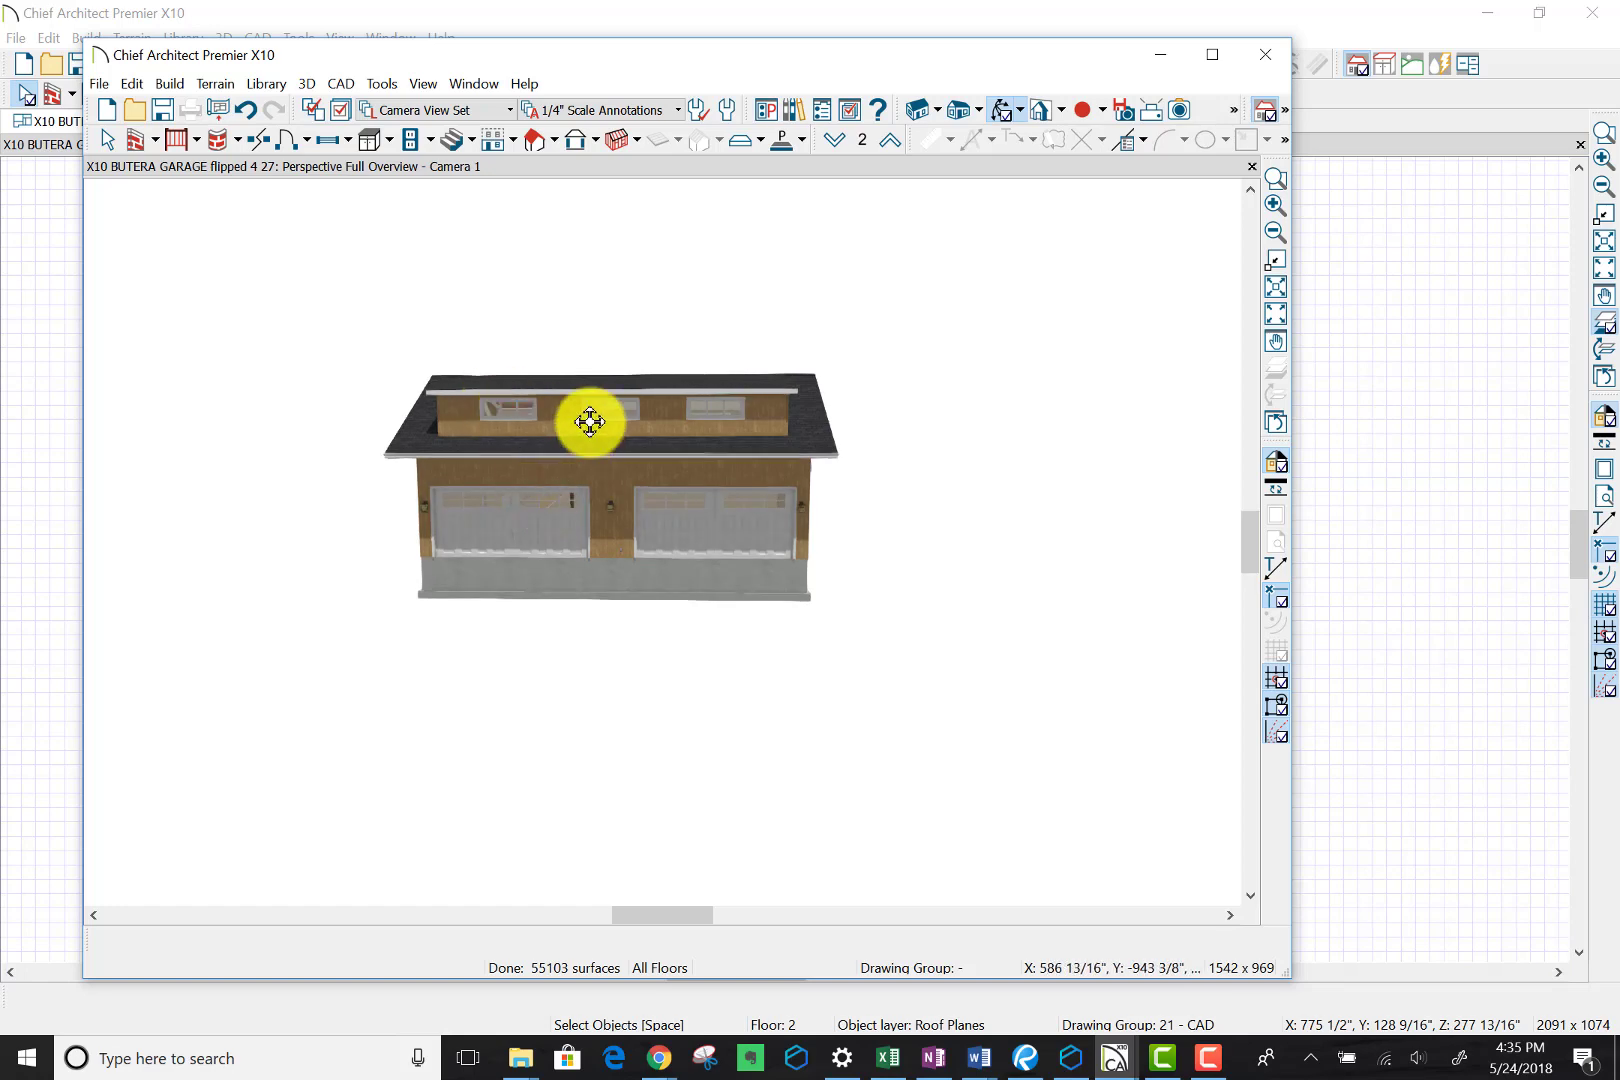
{"action": "scroll", "coordinate": [500, 418], "scroll_direction": "up", "scroll_amount": 3}
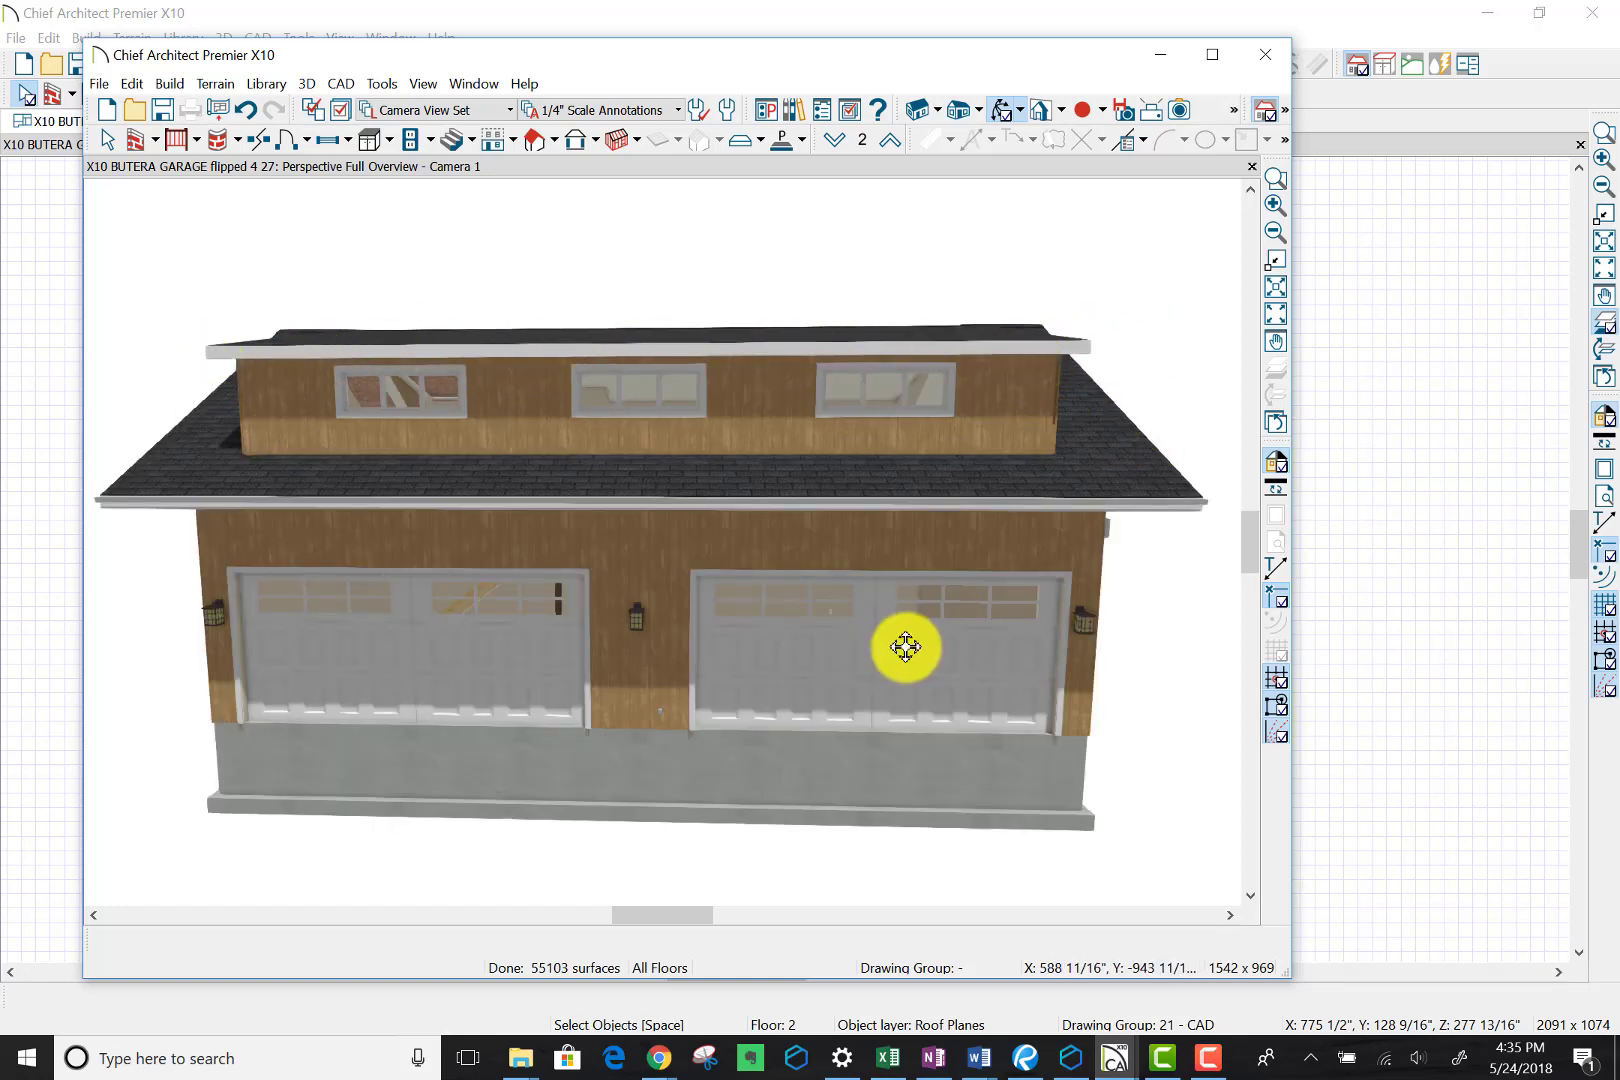
{"action": "scroll", "coordinate": [915, 621], "scroll_direction": "down", "scroll_amount": 3}
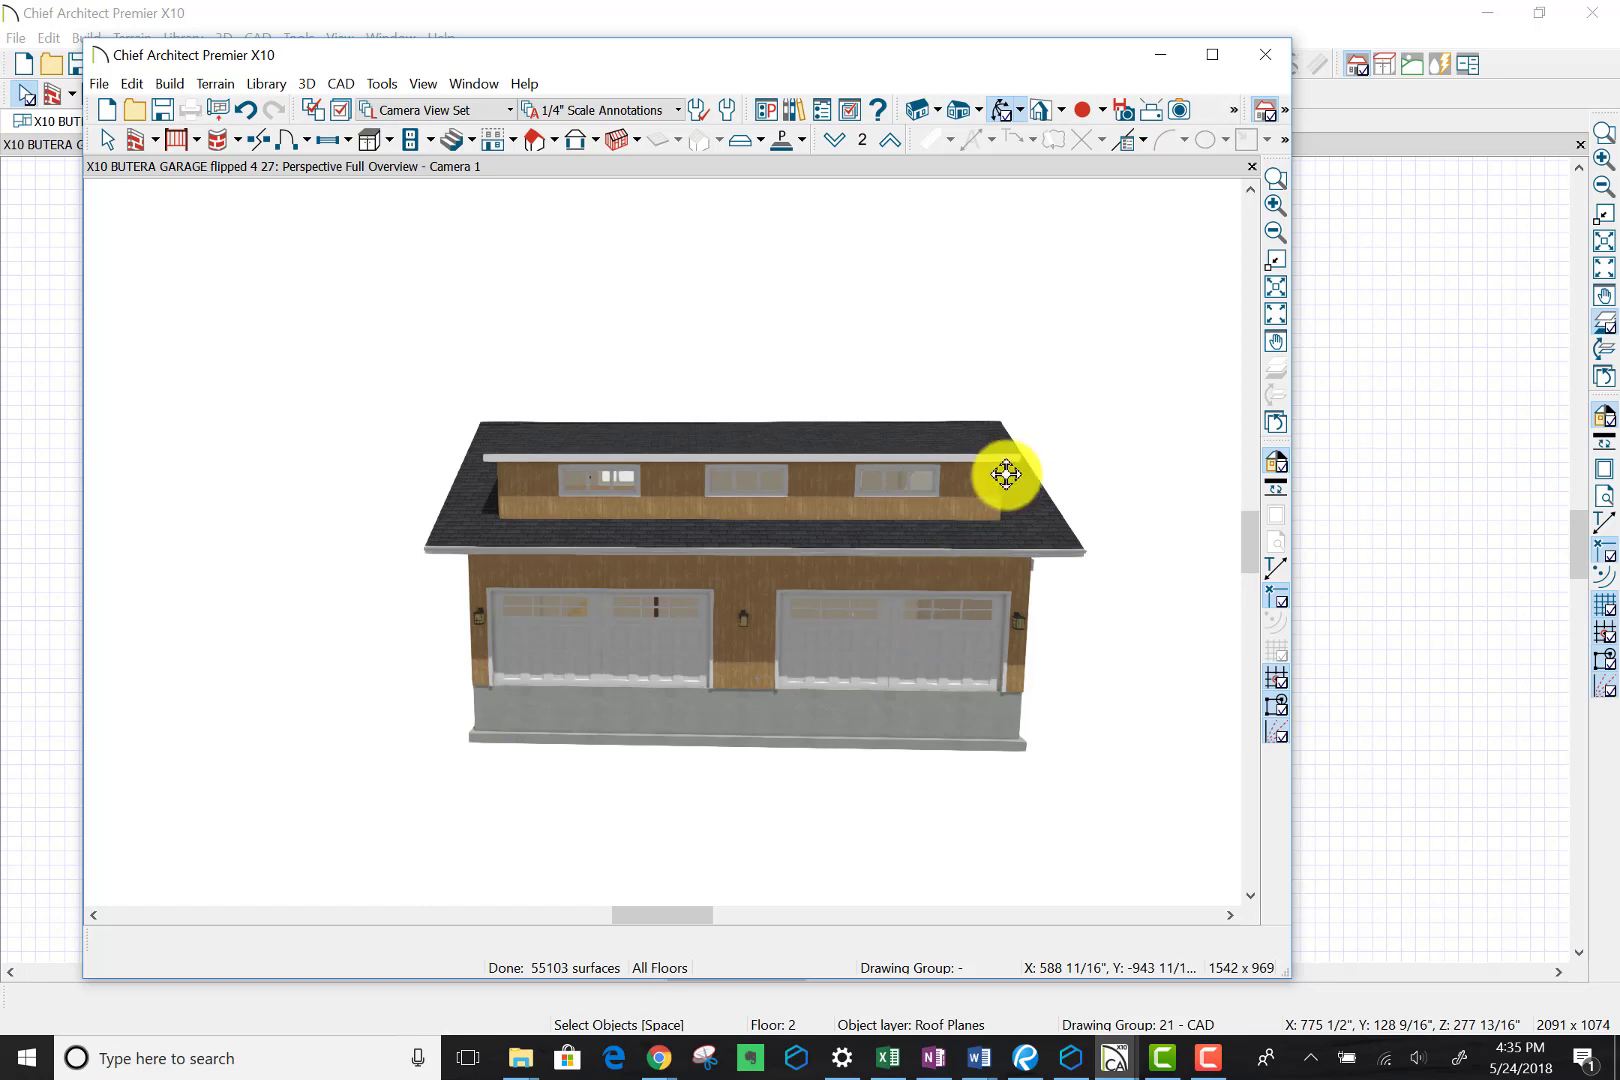
{"action": "left_click_drag", "start_coordinate": [1005, 474], "coordinate": [745, 622]}
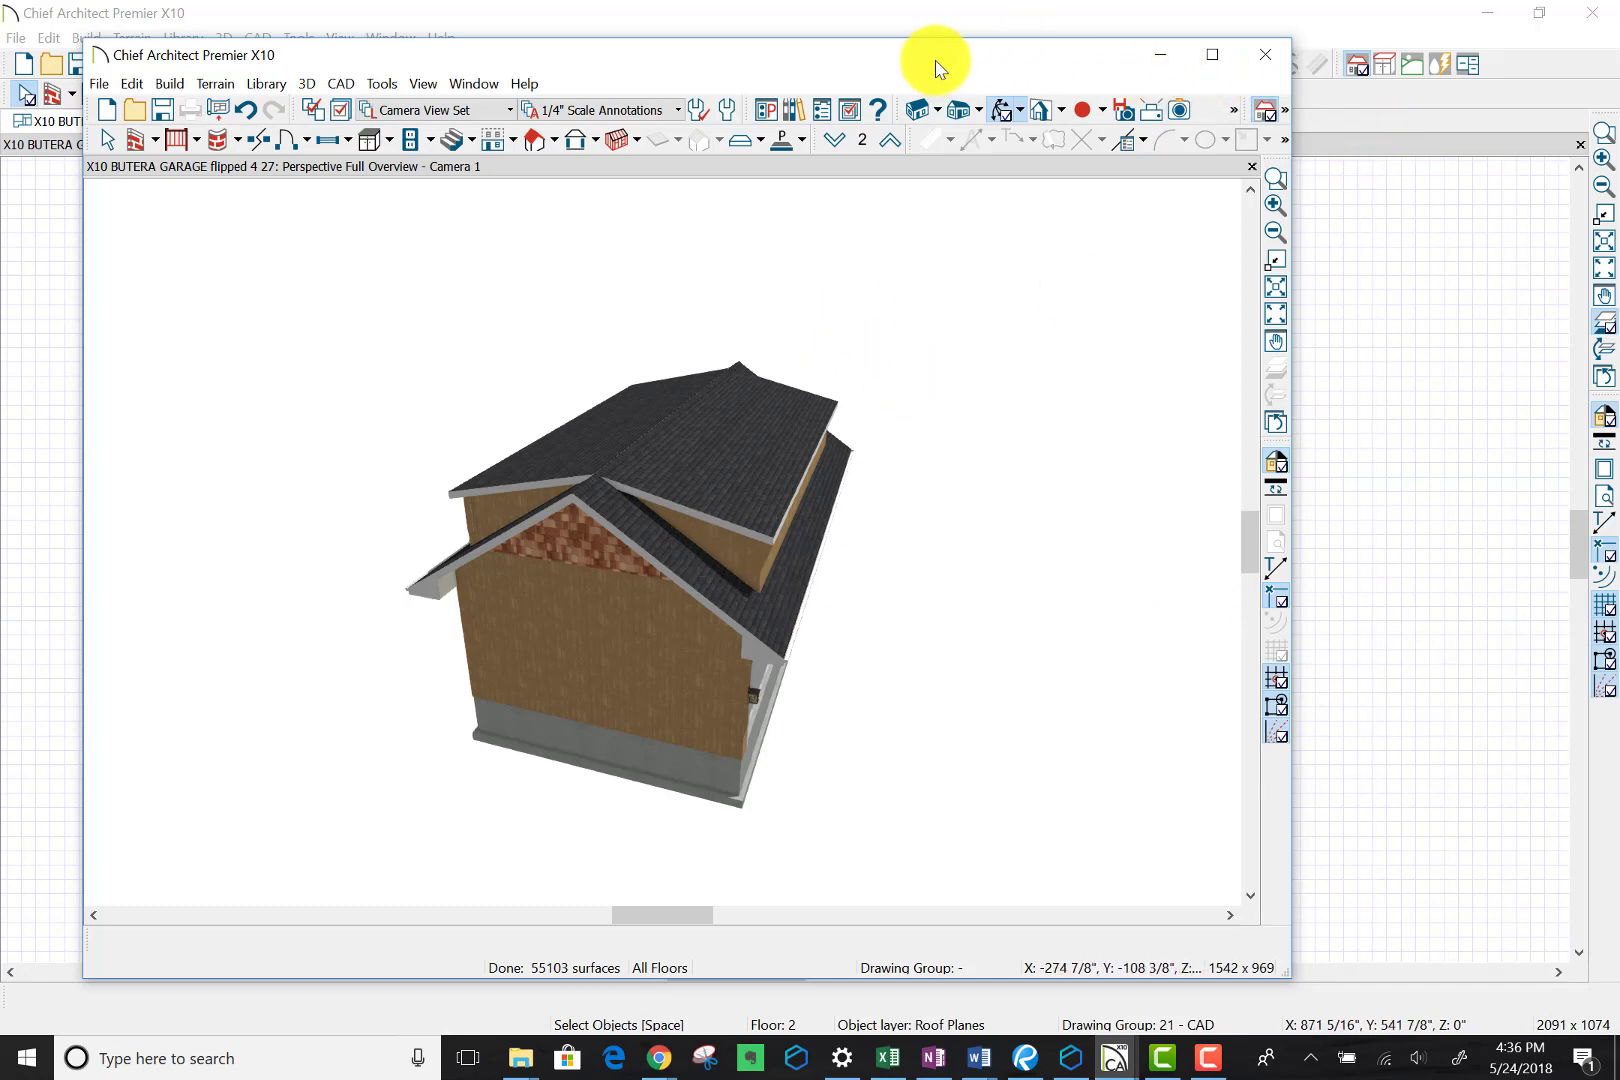
{"action": "left_click_drag", "start_coordinate": [936, 61], "coordinate": [1619, 240]}
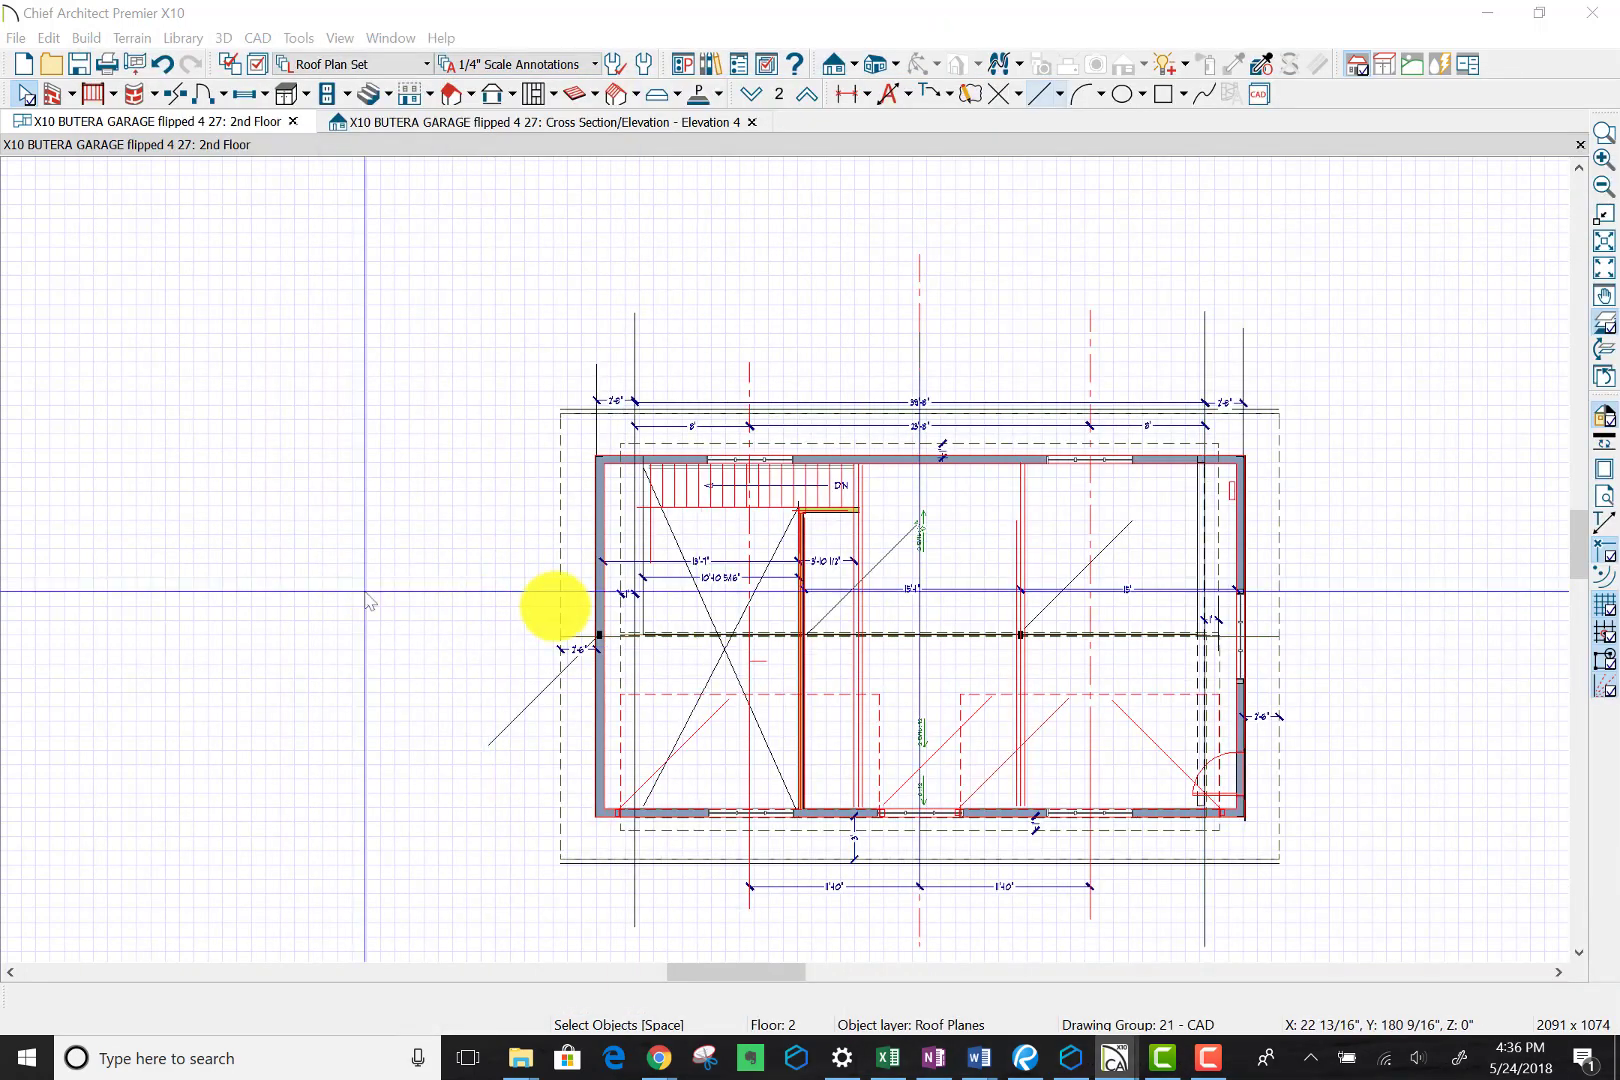
Step: Display the 2nd floor plan with the Section View Set layers
{"action": "left_click", "coordinate": [433, 66]}
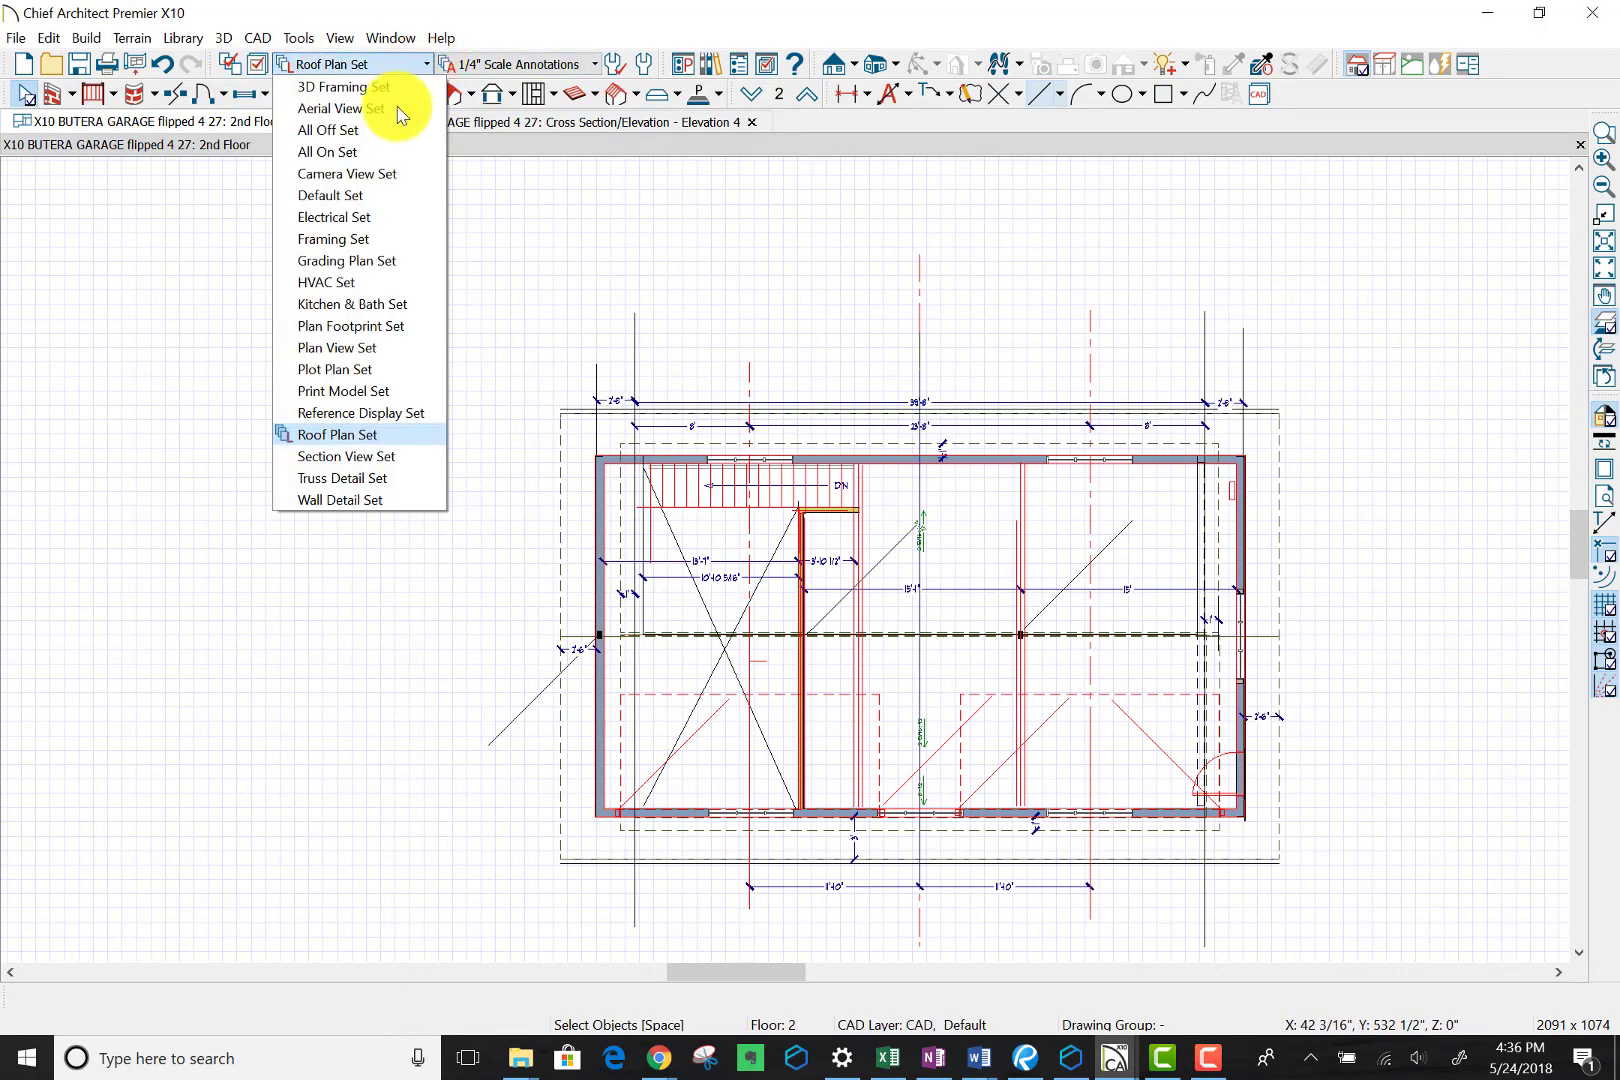
{"action": "left_click", "coordinate": [336, 457]}
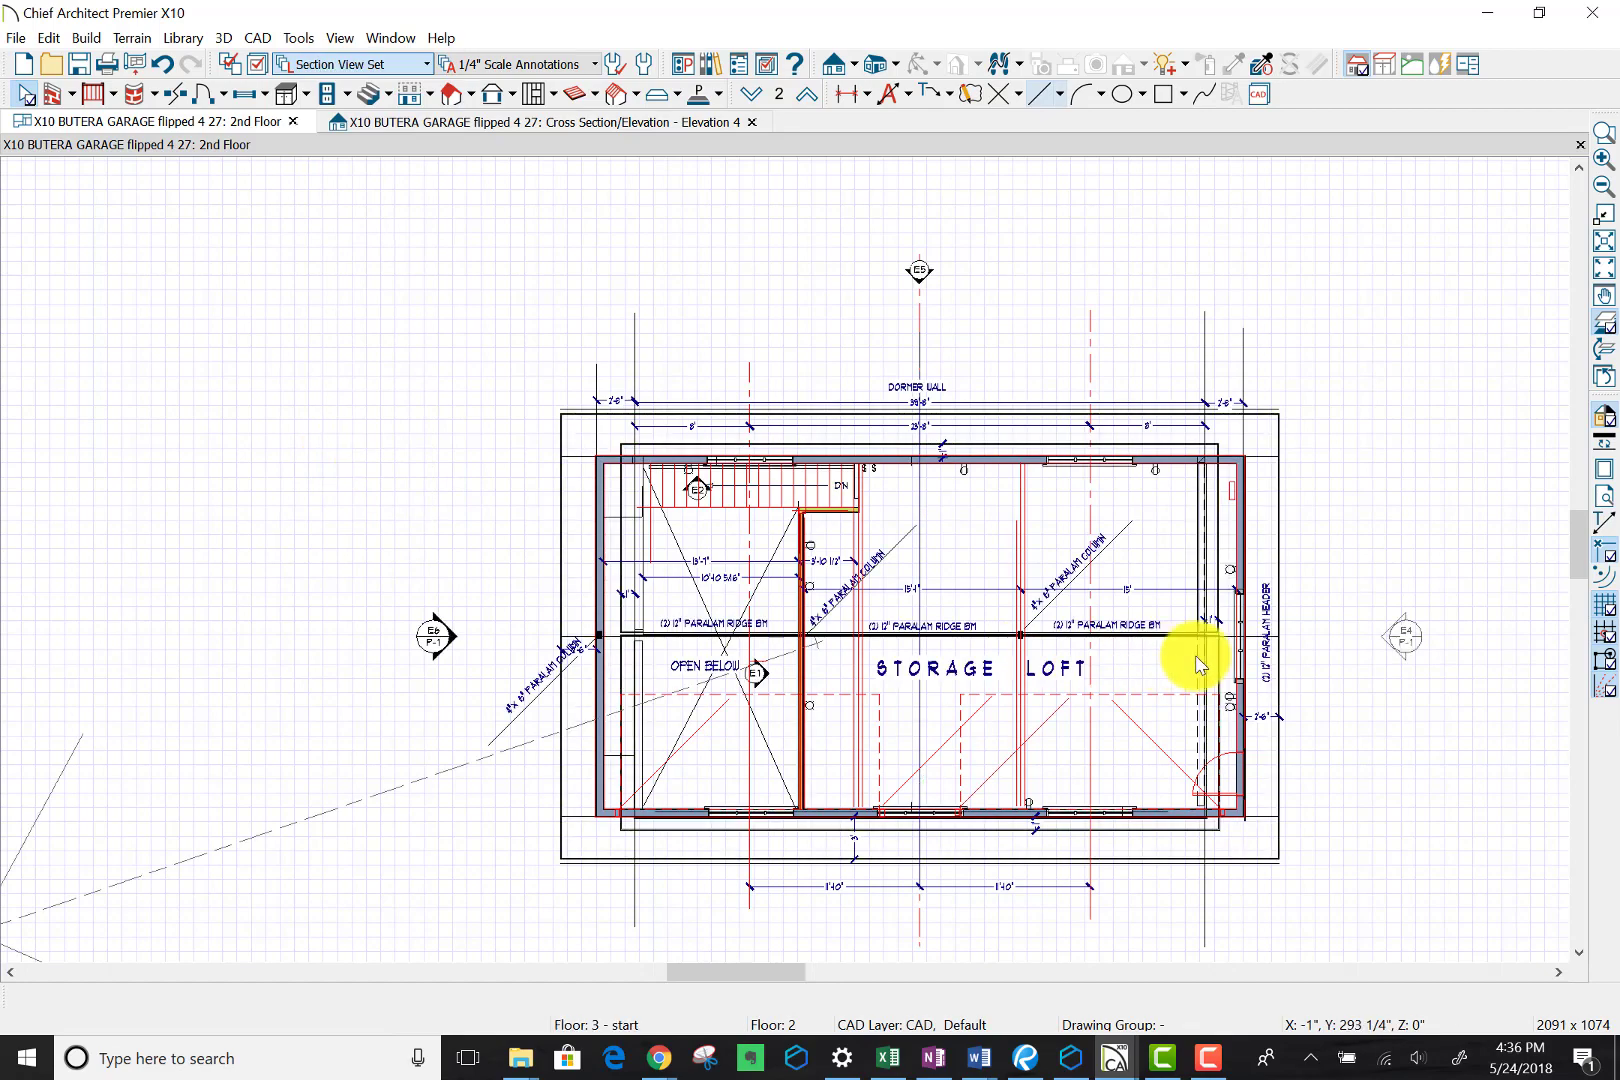
{"action": "scroll", "coordinate": [1197, 663], "scroll_direction": "up", "scroll_amount": 3}
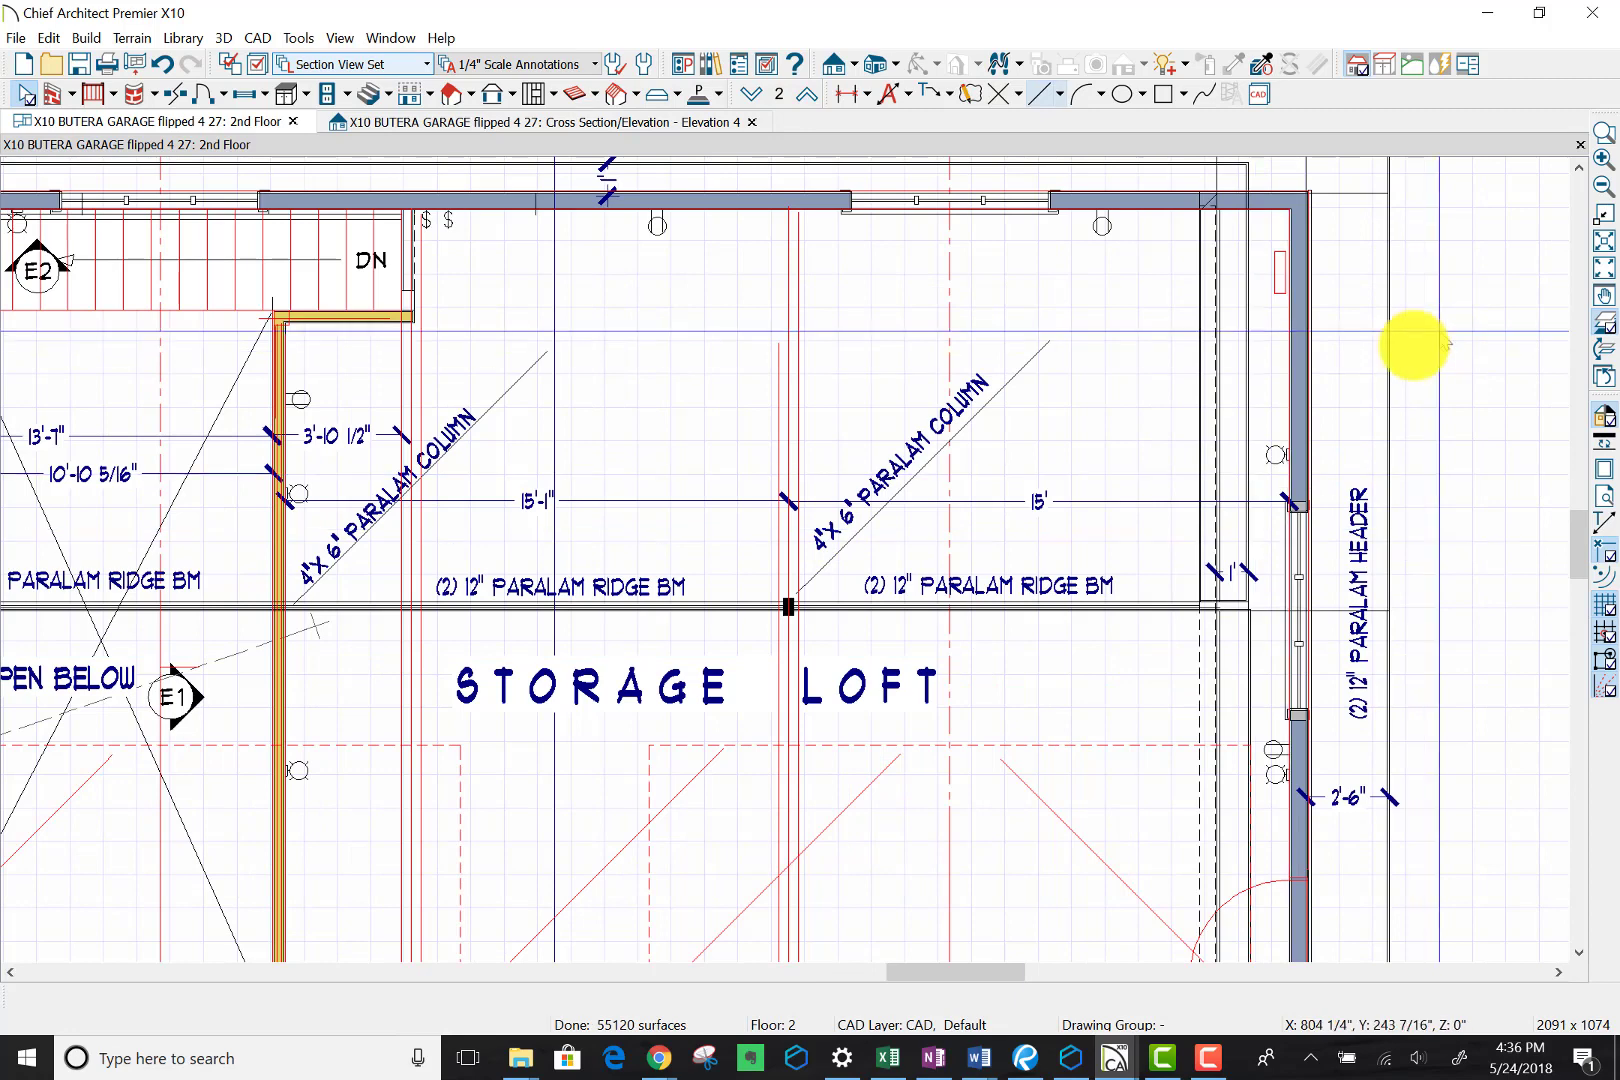
{"action": "scroll", "coordinate": [1410, 347], "scroll_direction": "up", "scroll_amount": 2}
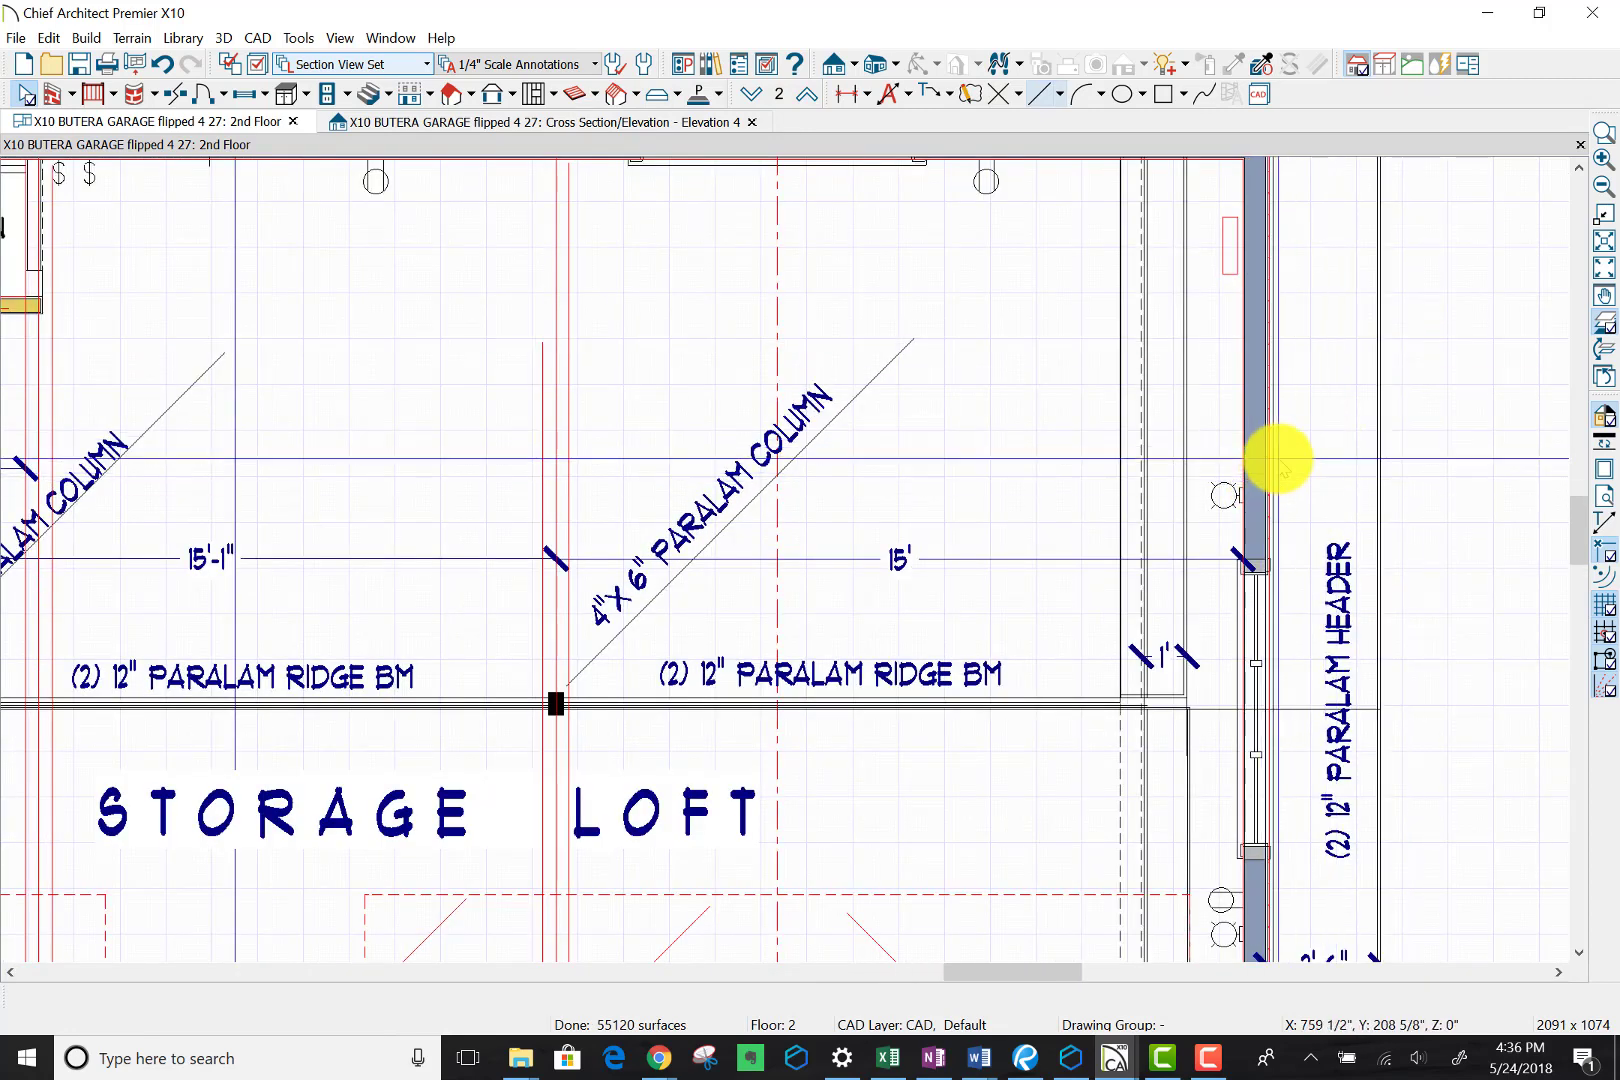
Step: Copy the trim solid from the gable wall with the Paralam header and paste it just outside the opposite gable wall
{"action": "left_click", "coordinate": [1267, 466]}
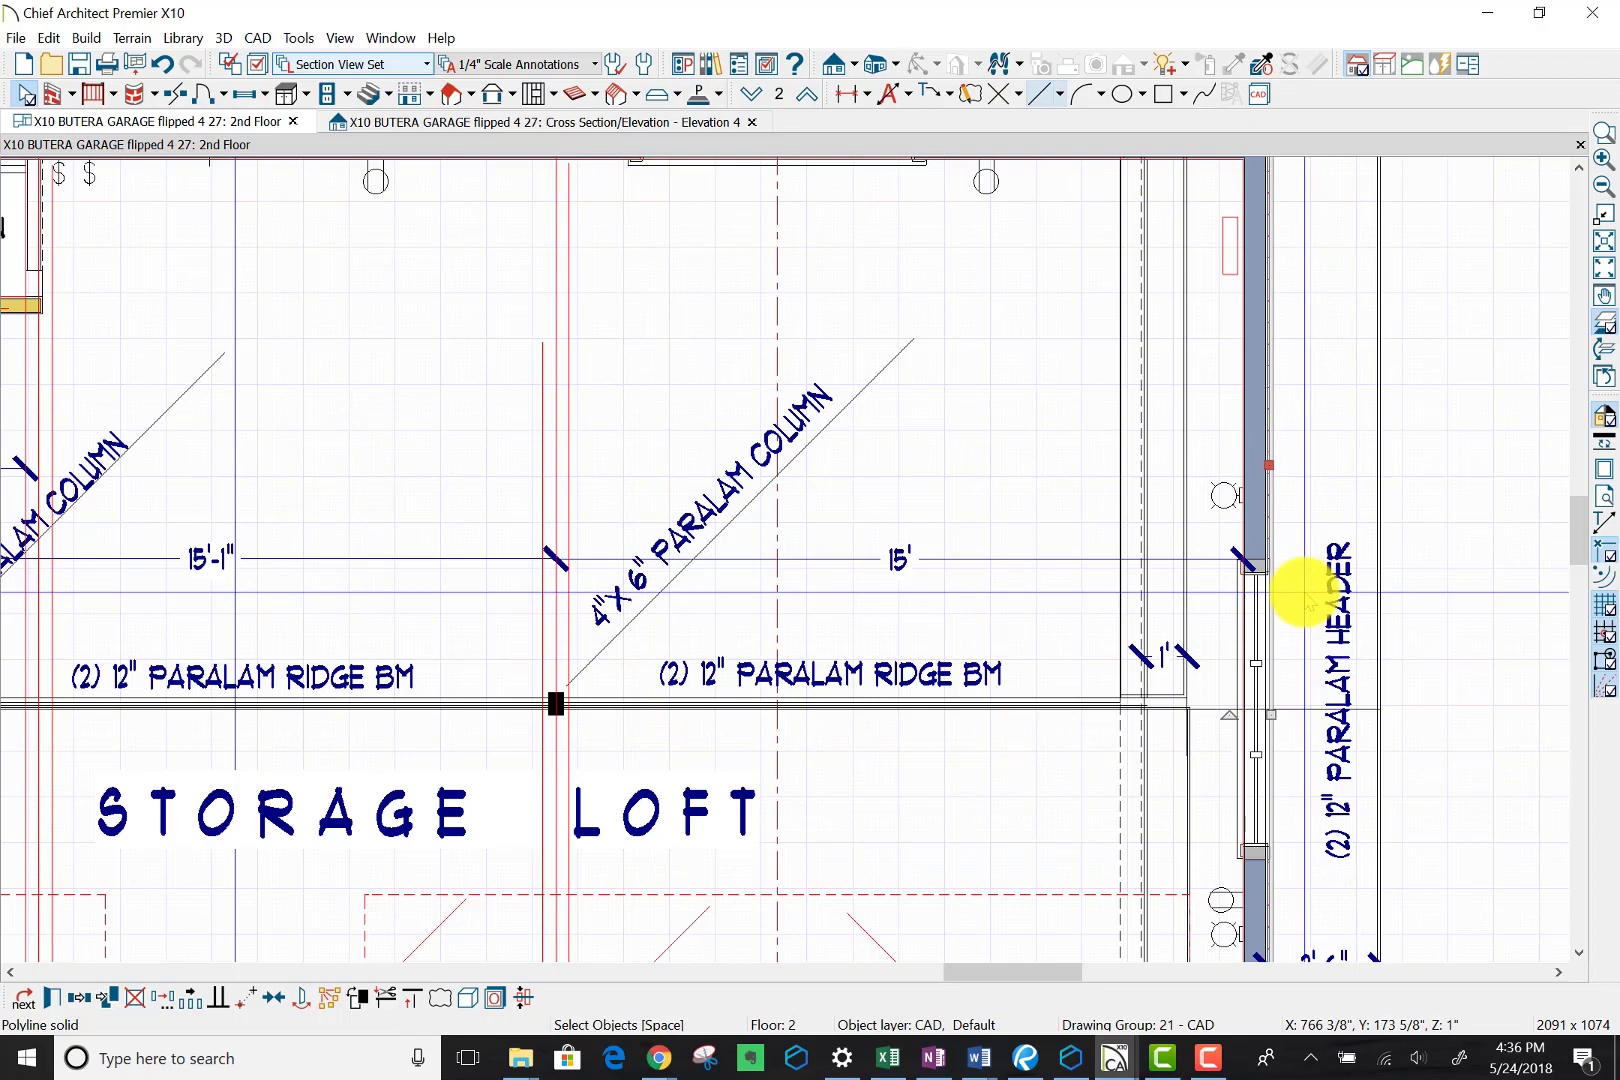
{"action": "scroll", "coordinate": [1305, 580], "scroll_direction": "down", "scroll_amount": 6}
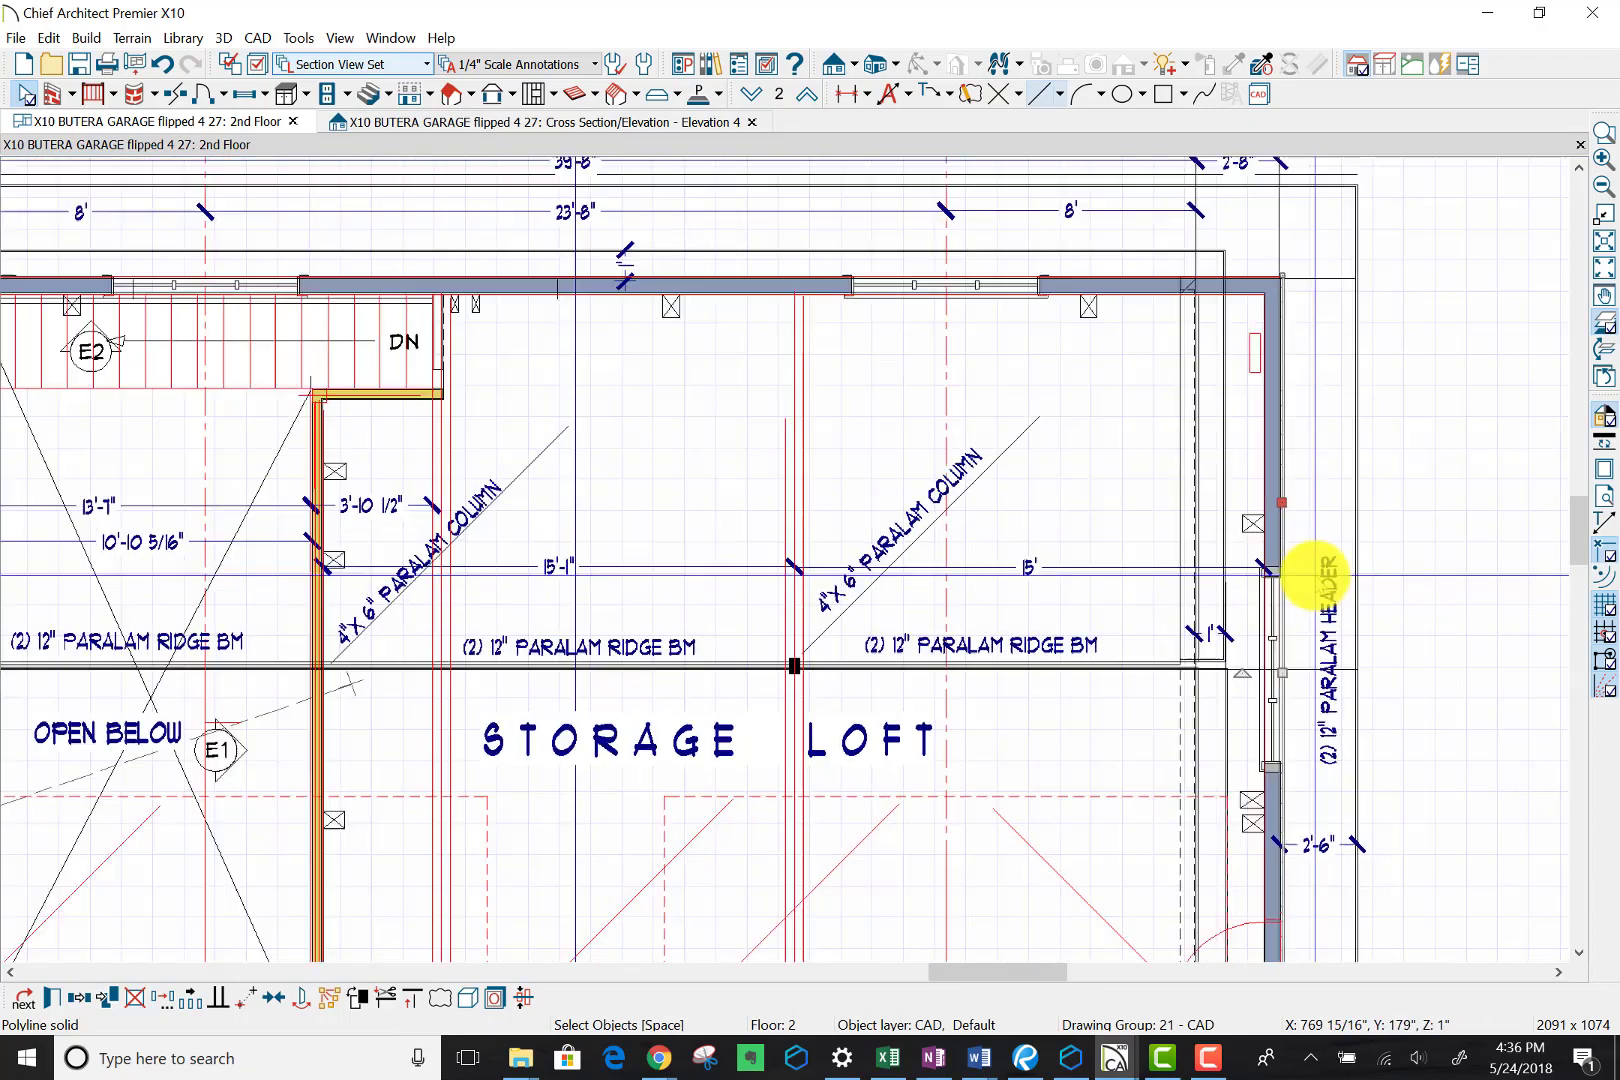
{"action": "scroll", "coordinate": [790, 685], "scroll_direction": "up", "scroll_amount": 6}
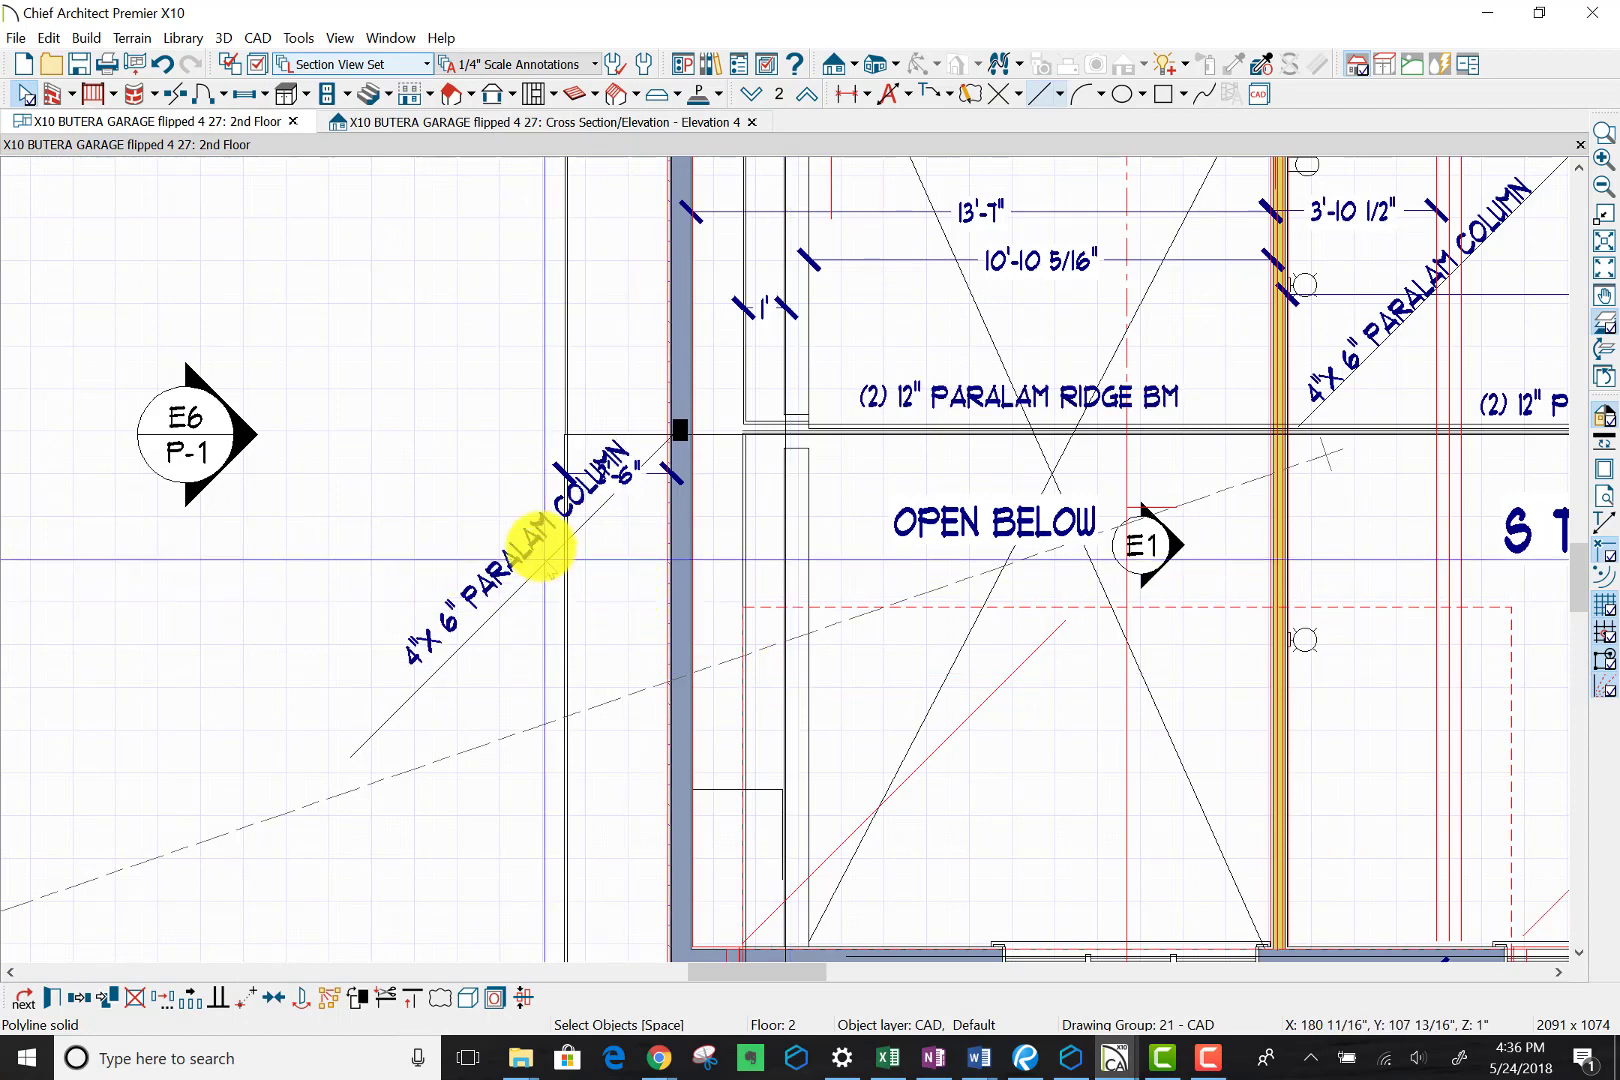
{"action": "key", "text": "ctrl+v"}
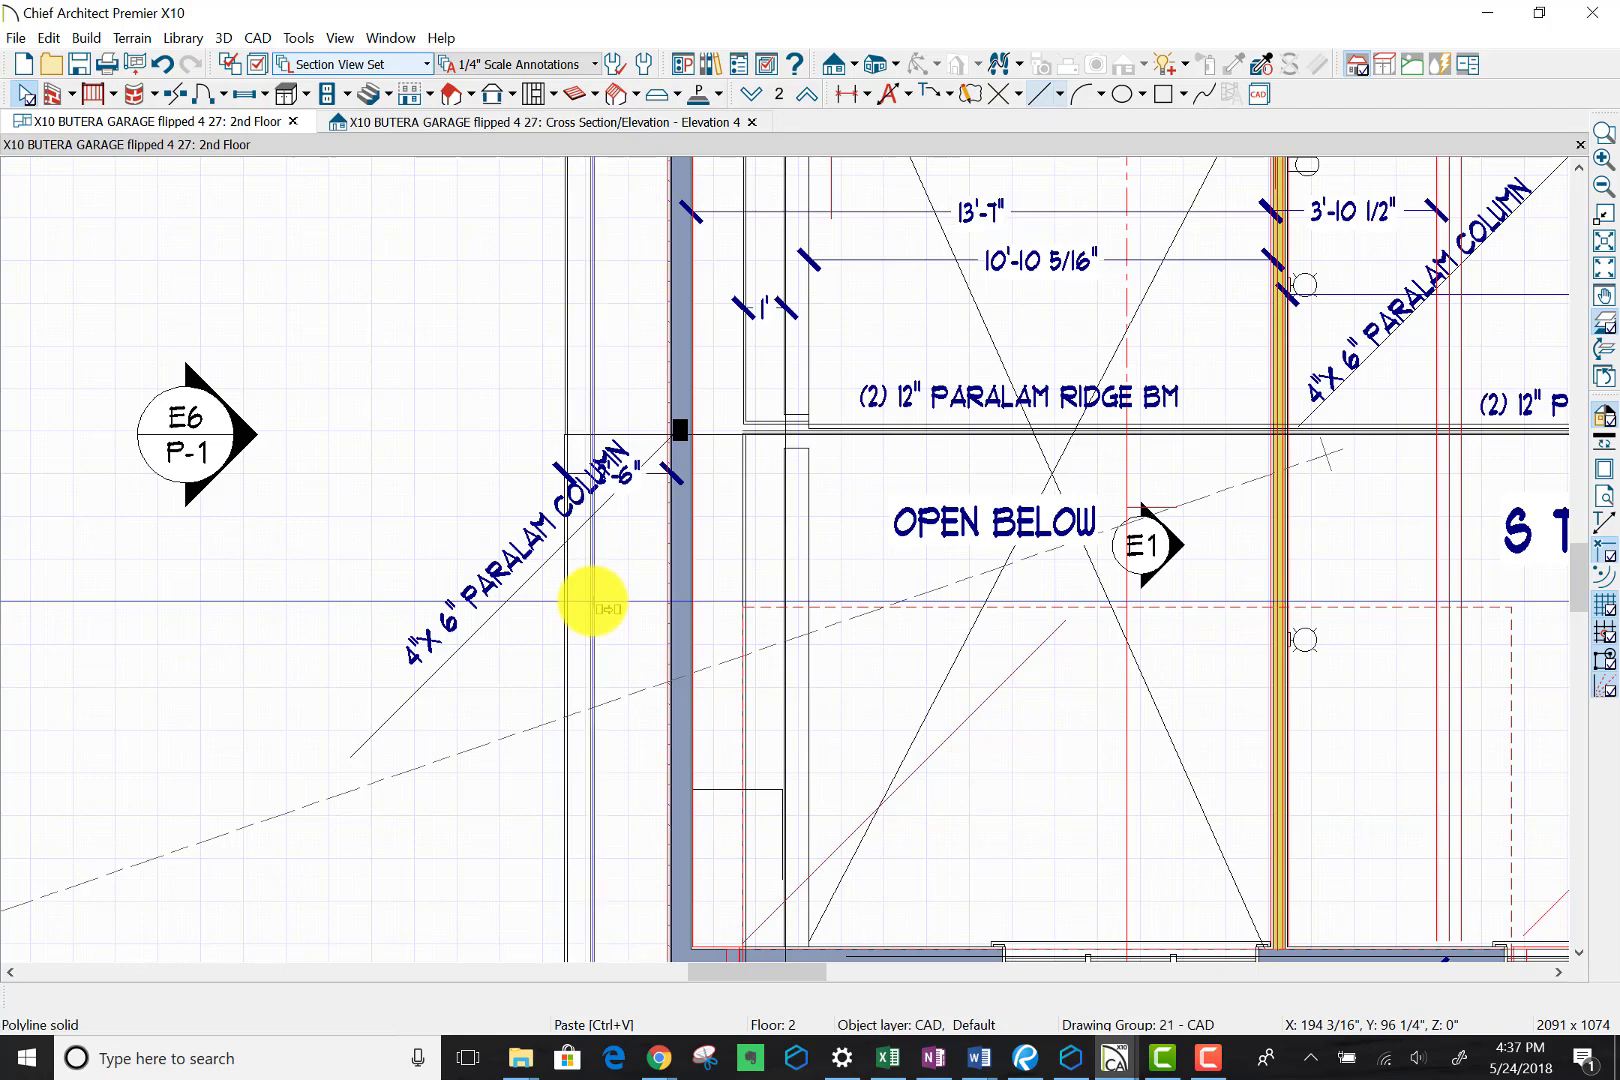
{"action": "left_click", "coordinate": [612, 668]}
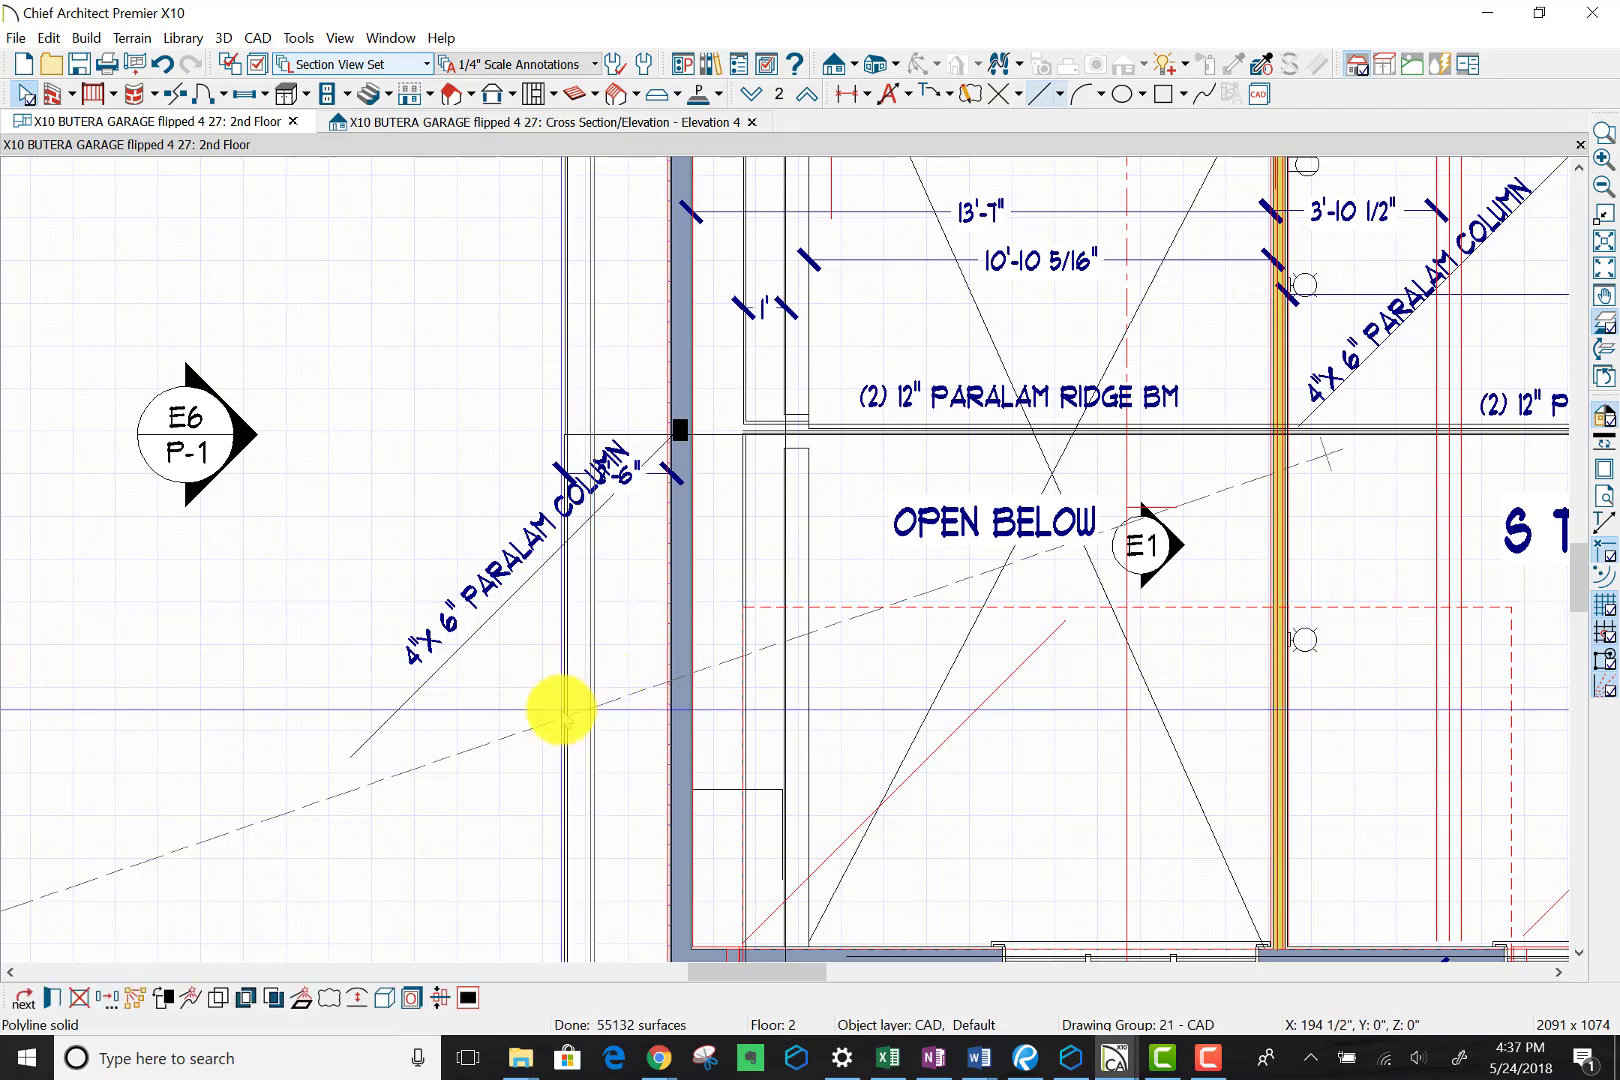
Step: Move the pasted trim solid against the exterior face of the stair-side gable wall
{"action": "scroll", "coordinate": [580, 595], "scroll_direction": "down", "scroll_amount": 1}
{"action": "scroll", "coordinate": [576, 590], "scroll_direction": "down", "scroll_amount": 2}
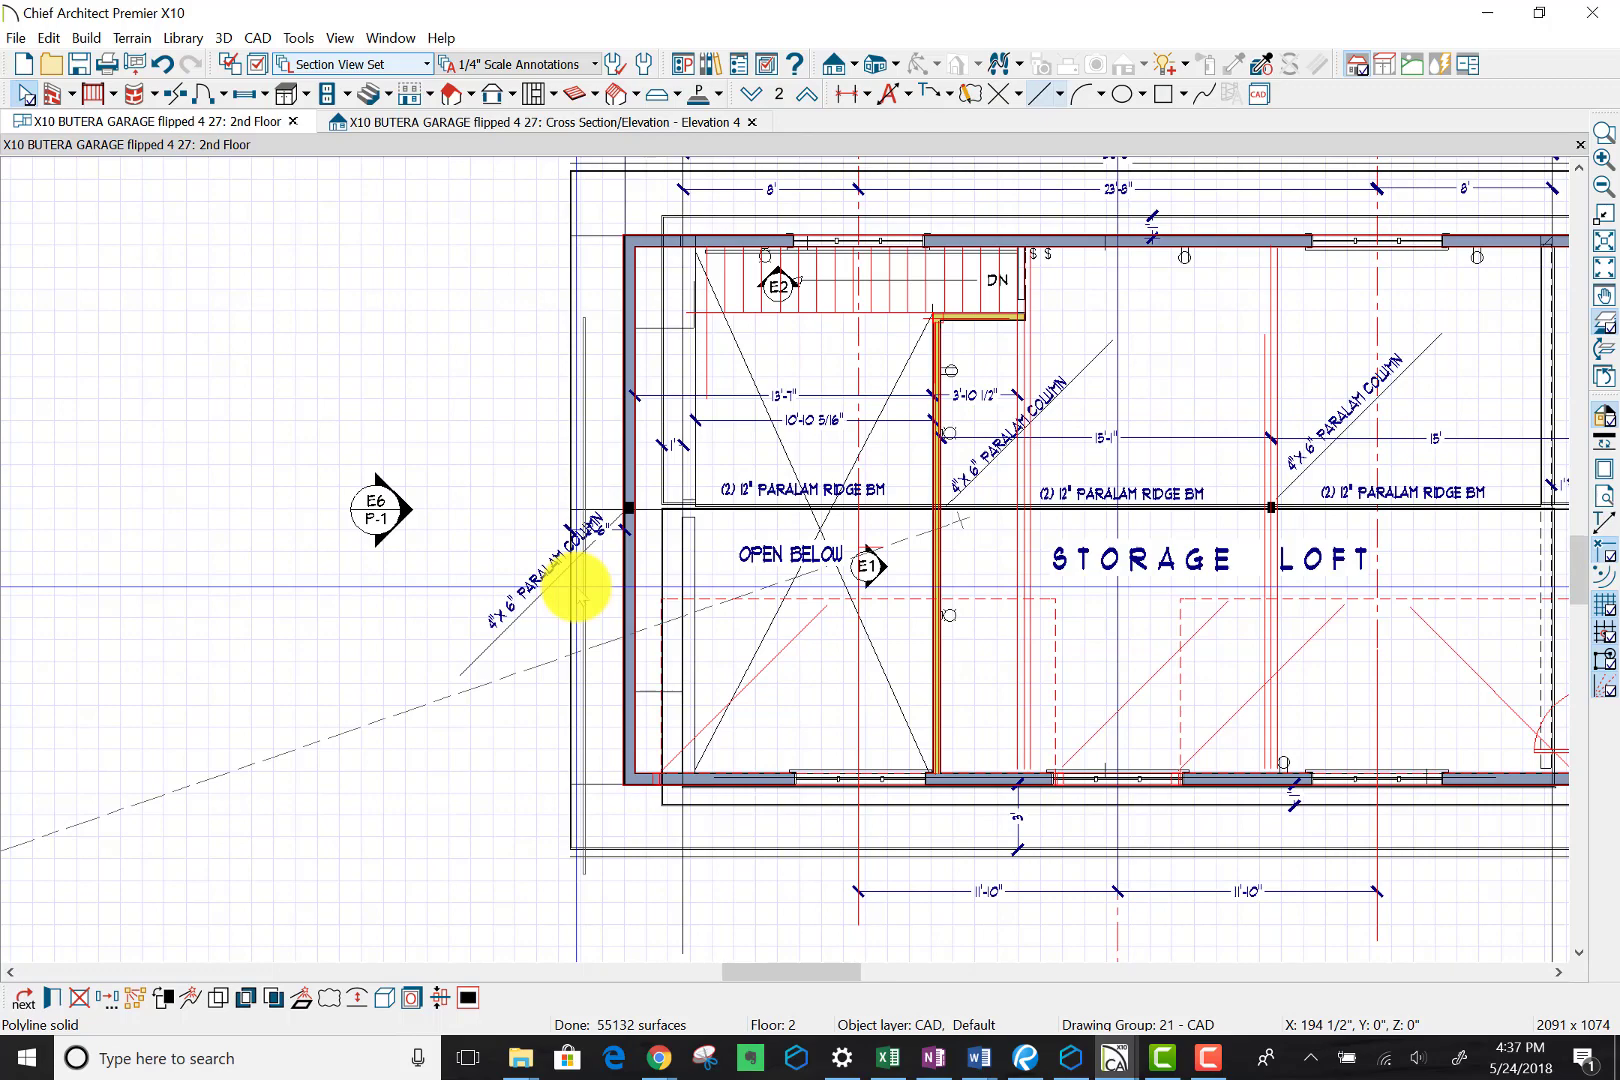
{"action": "scroll", "coordinate": [577, 590], "scroll_direction": "up", "scroll_amount": 4}
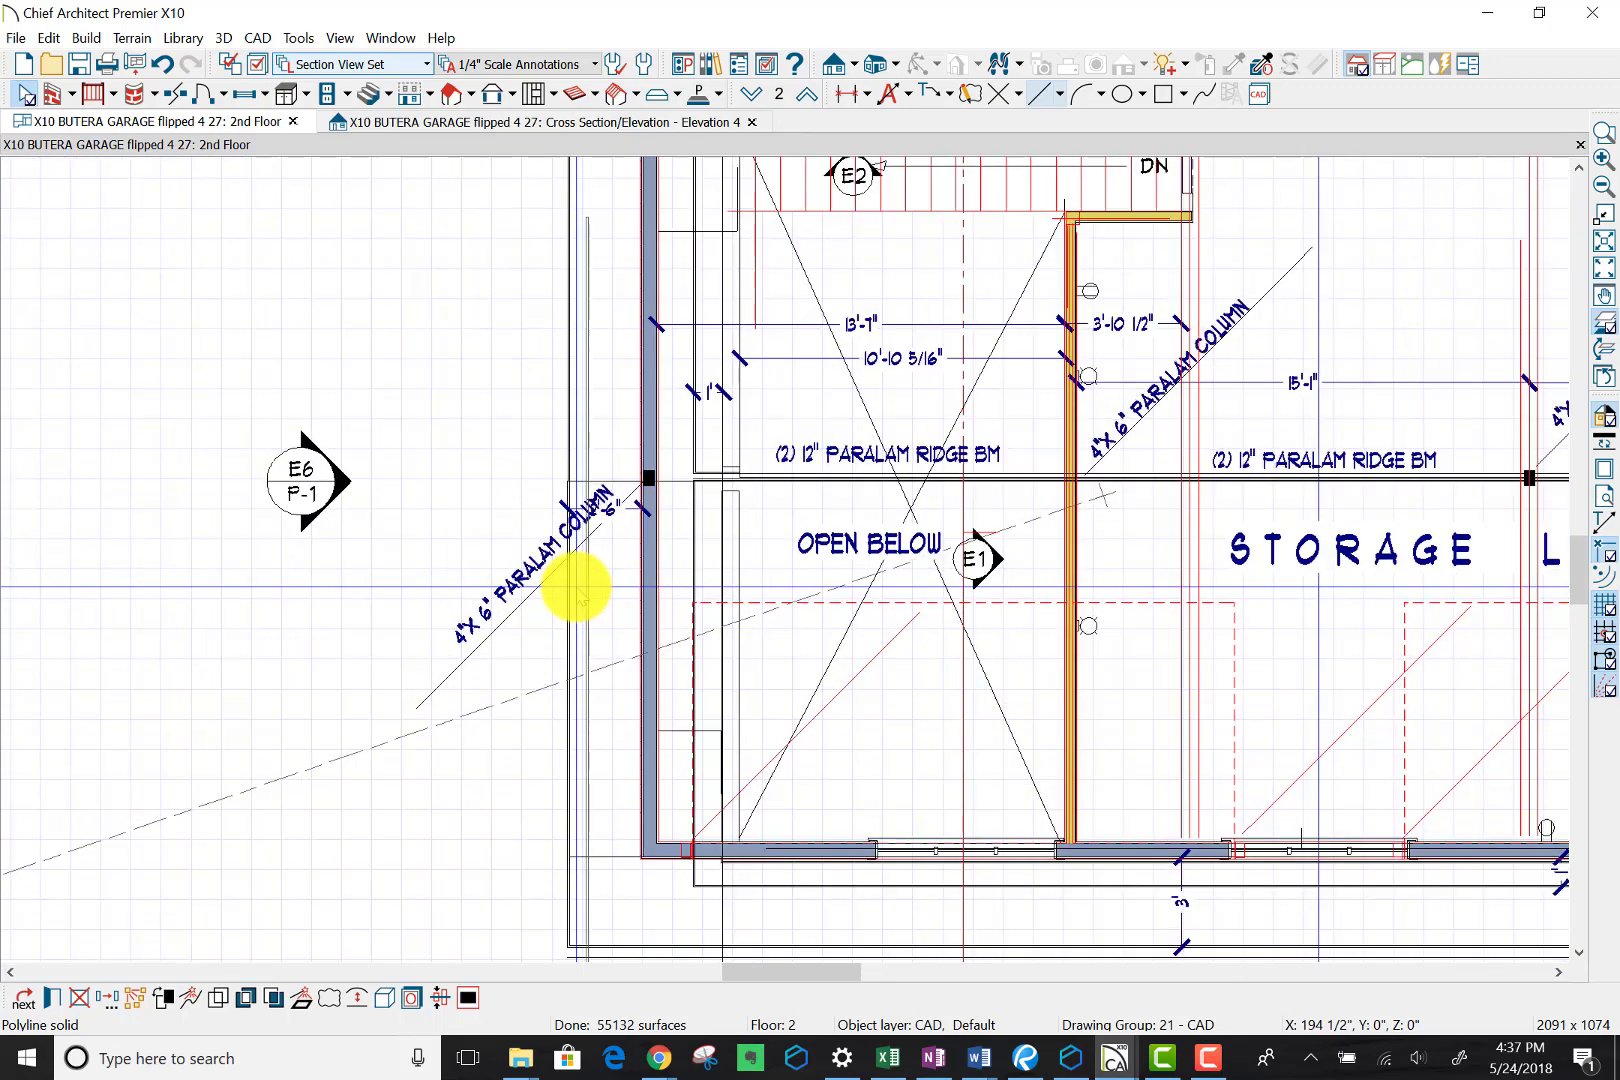
{"action": "left_click", "coordinate": [591, 669]}
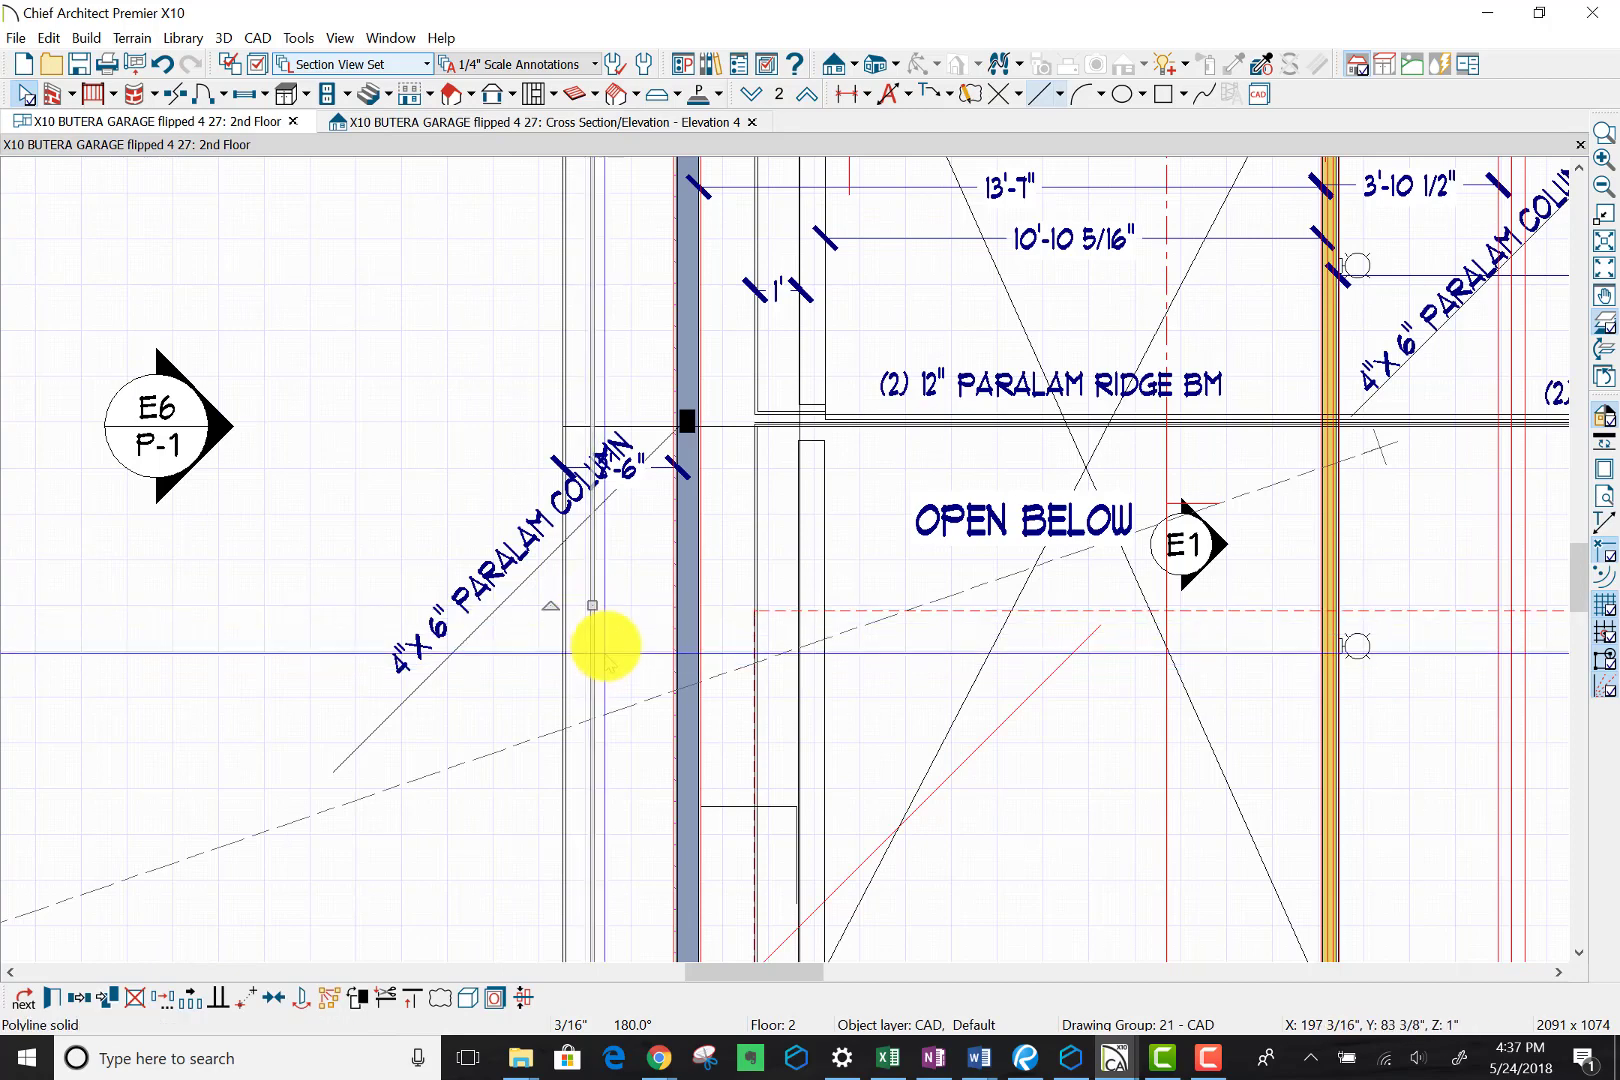
{"action": "scroll", "coordinate": [604, 648], "scroll_direction": "down", "scroll_amount": 1}
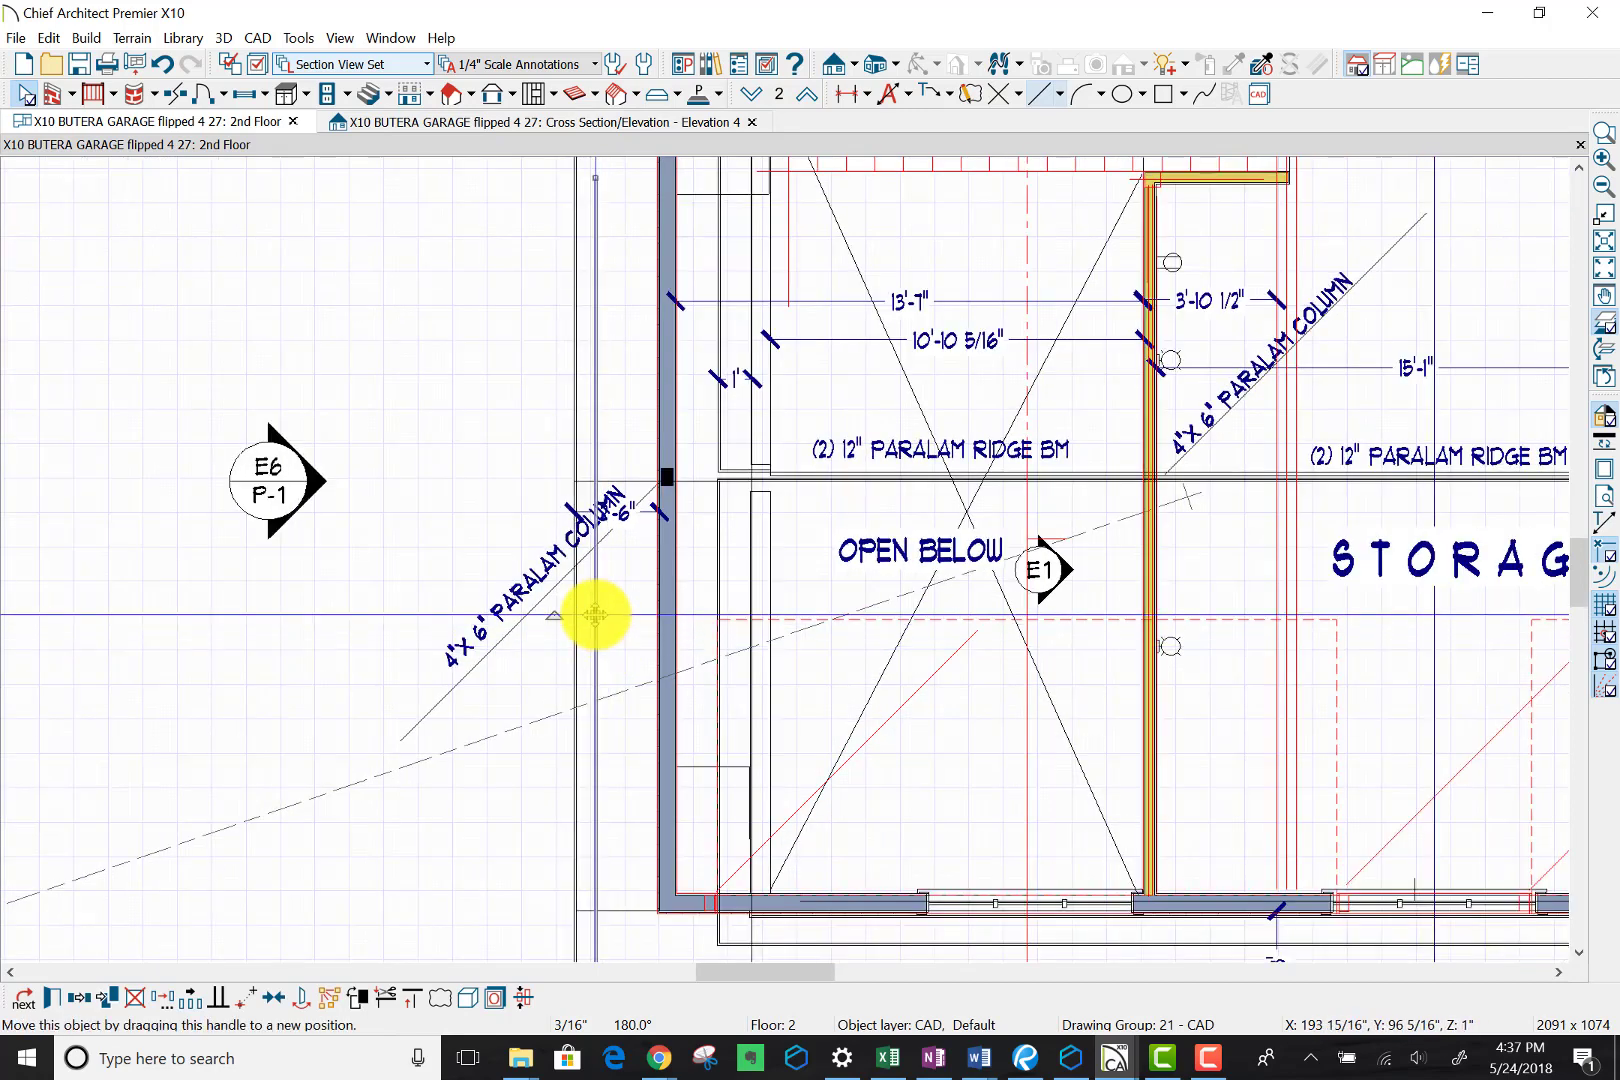
{"action": "left_click_drag", "start_coordinate": [597, 621], "coordinate": [651, 612]}
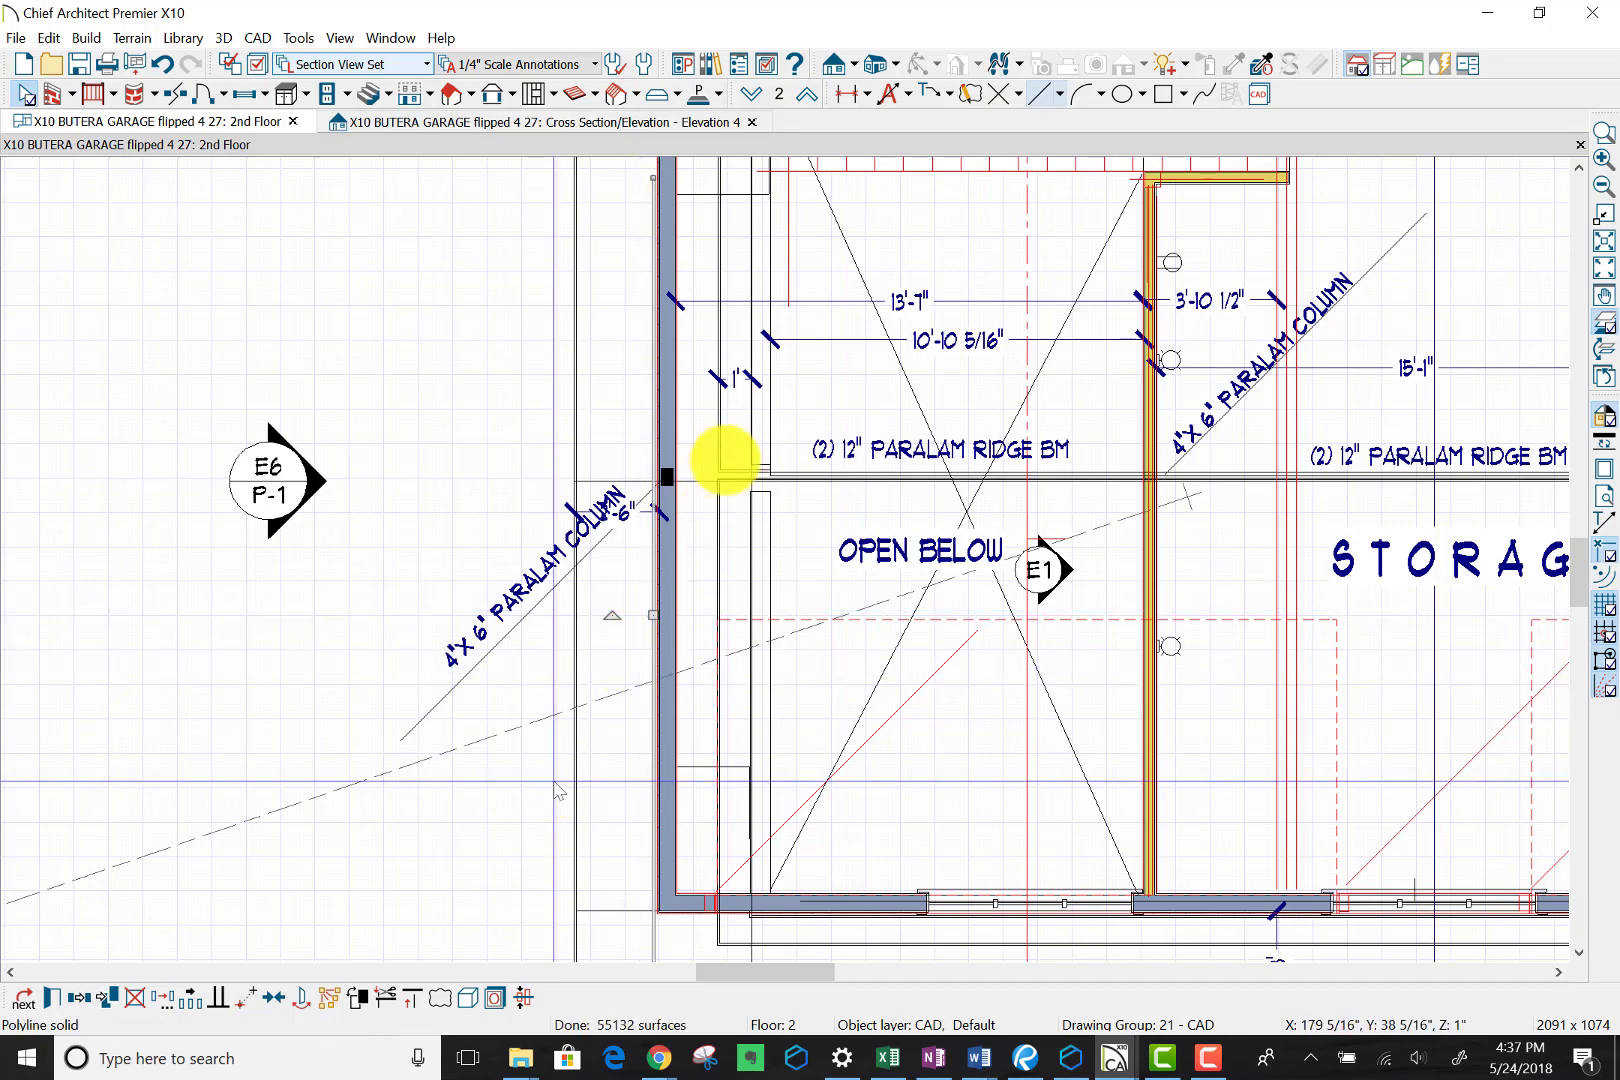
Step: Paste another trim solid outside the long wall facing the E3 marker and rotate it parallel to that wall
{"action": "scroll", "coordinate": [724, 455], "scroll_direction": "down", "scroll_amount": 1}
{"action": "scroll", "coordinate": [724, 455], "scroll_direction": "down", "scroll_amount": 2}
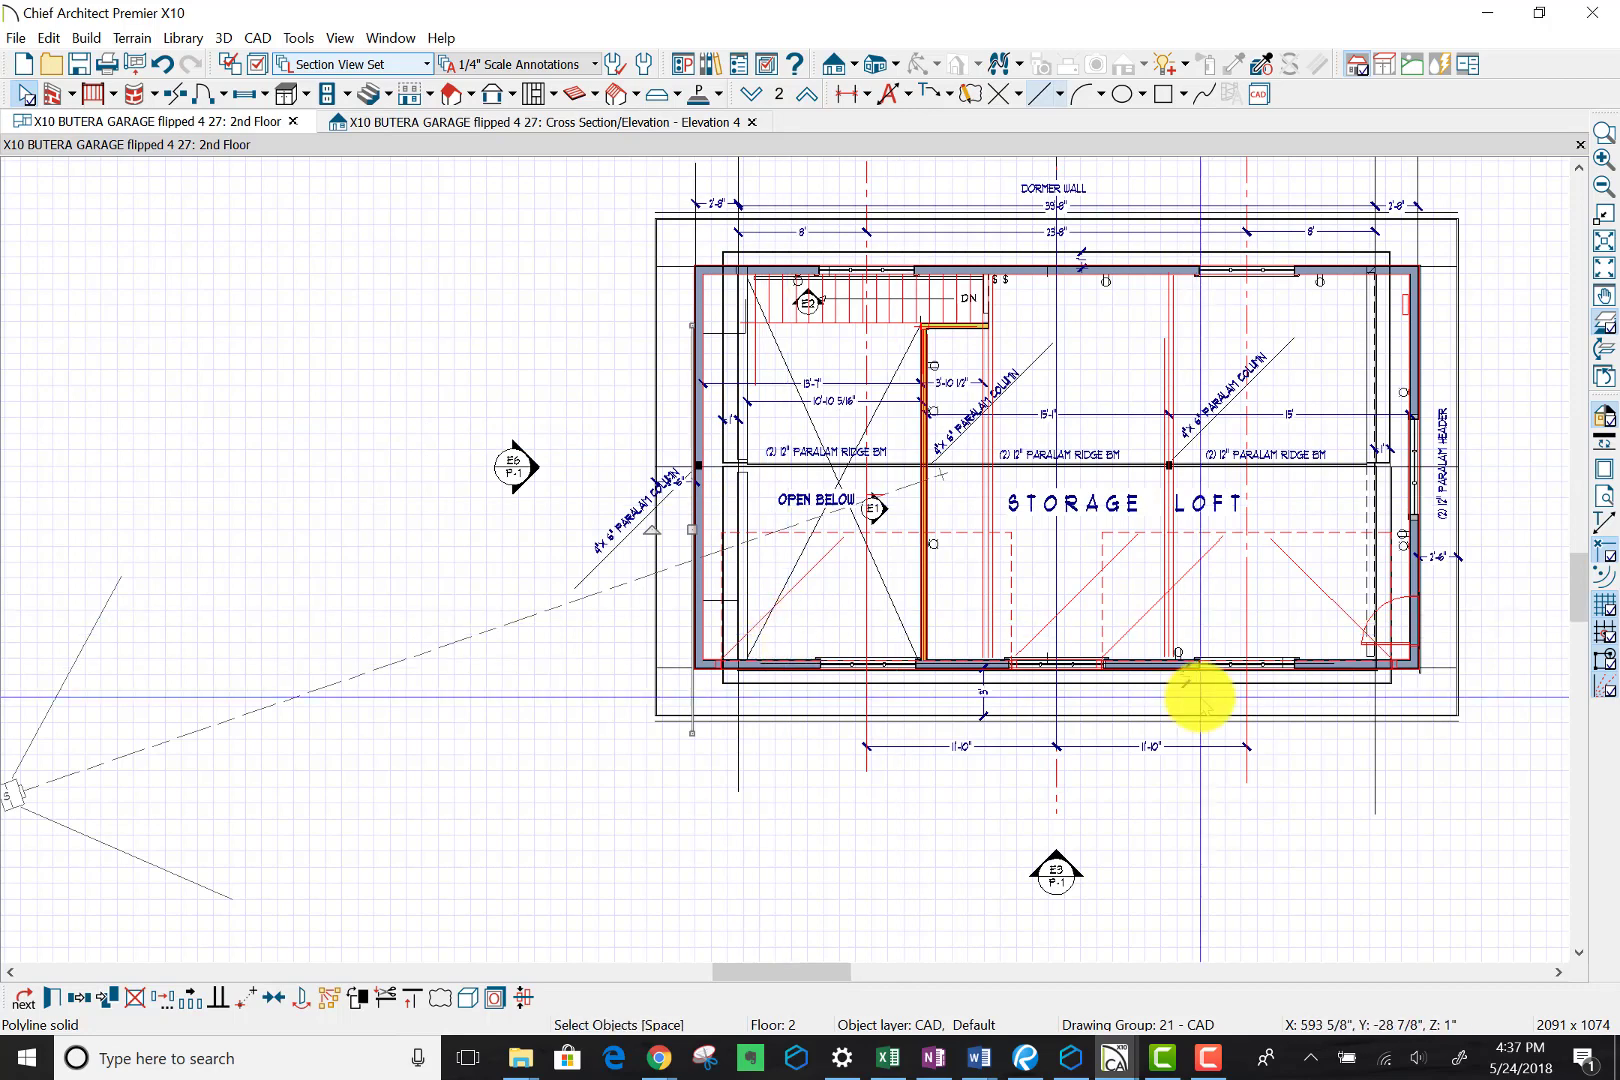
{"action": "key", "text": "ctrl+v"}
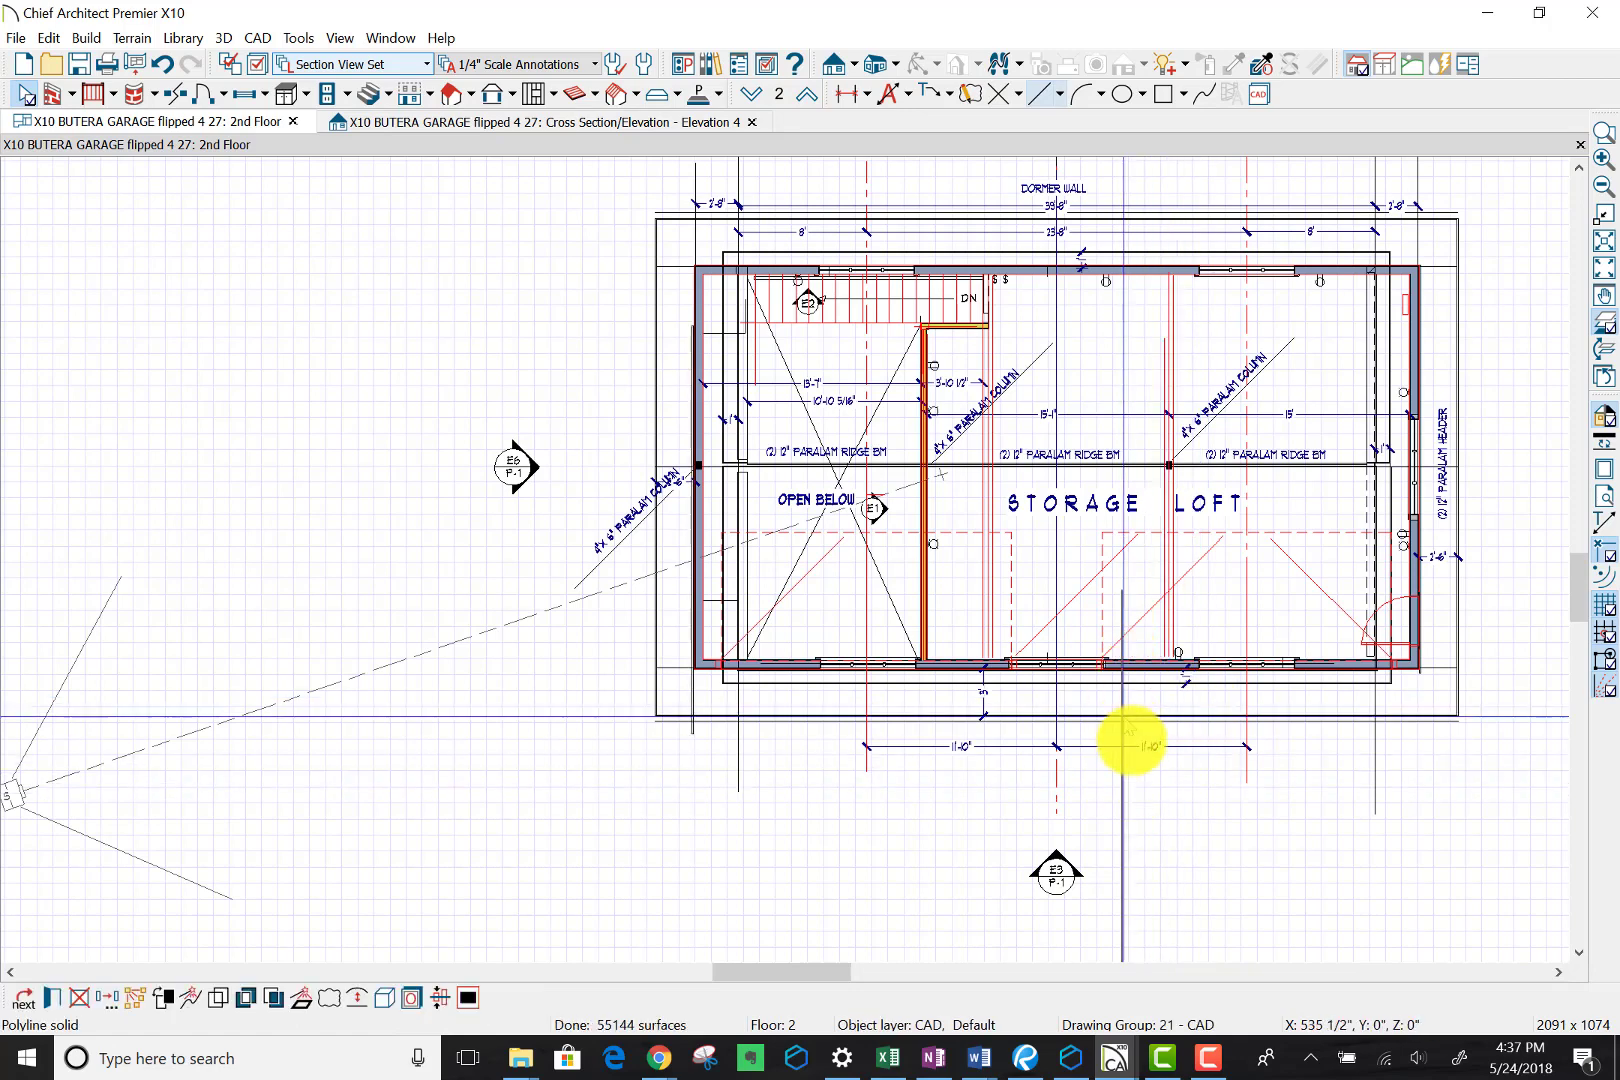
{"action": "left_click", "coordinate": [1108, 795]}
{"action": "scroll", "coordinate": [1108, 795], "scroll_direction": "down", "scroll_amount": 3}
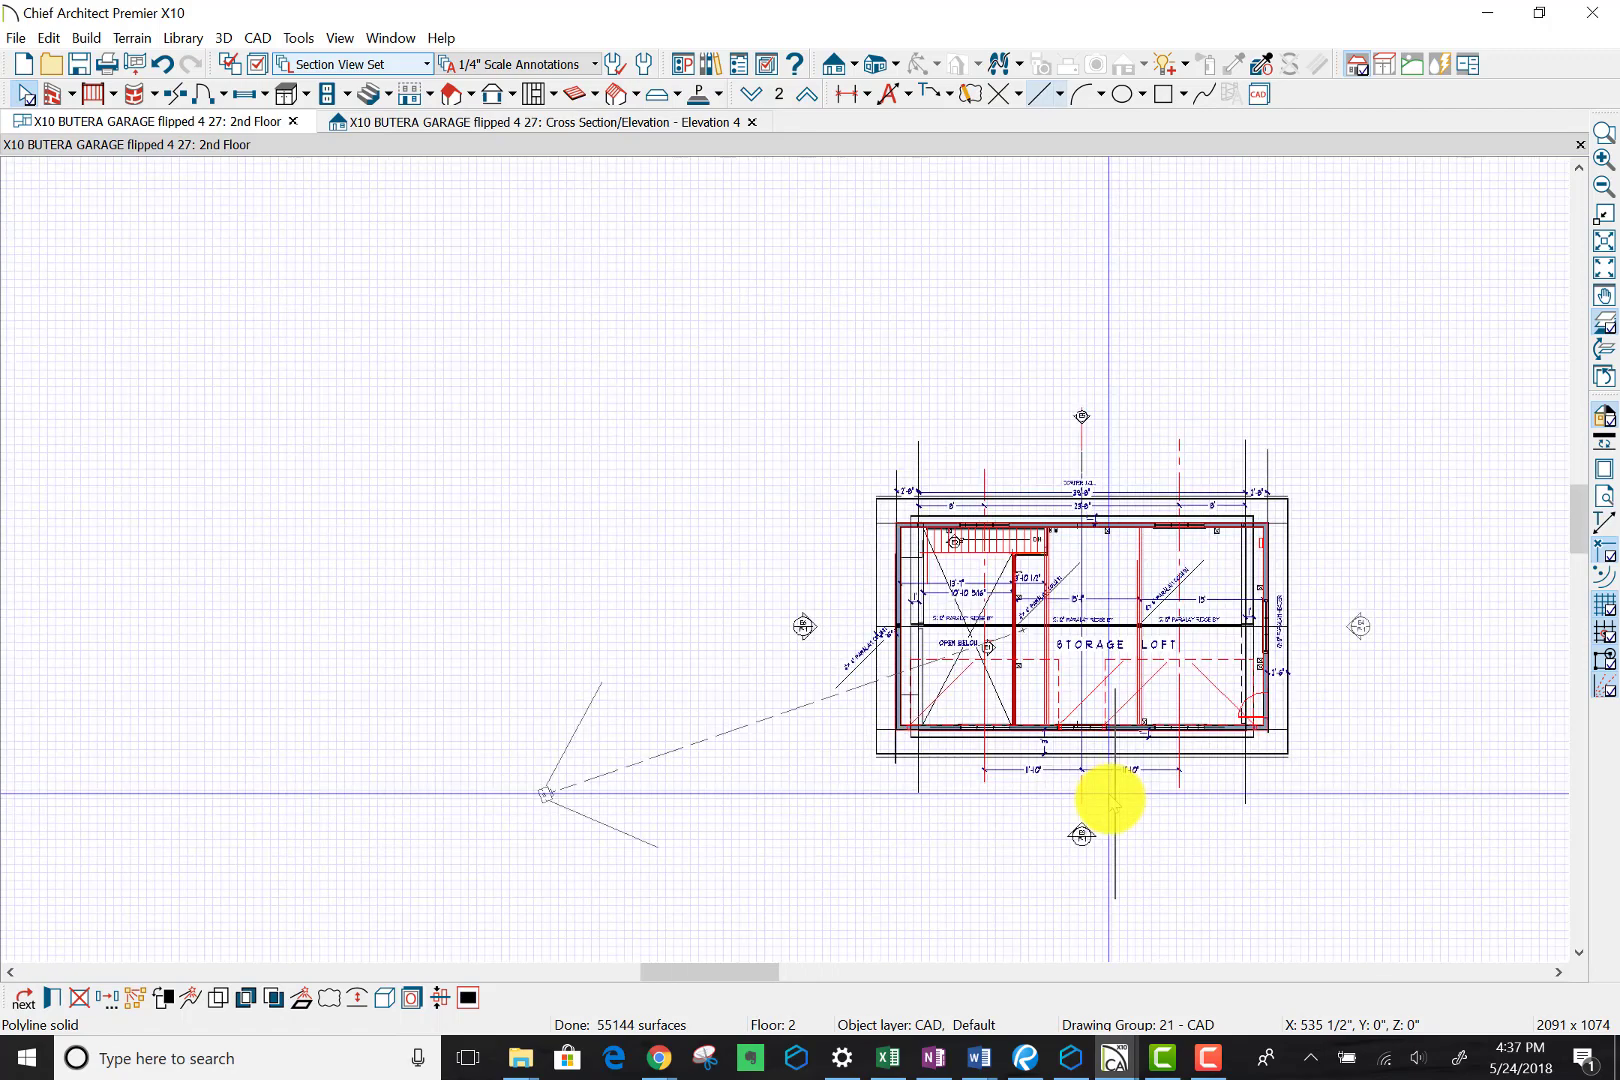
{"action": "left_click", "coordinate": [1116, 795]}
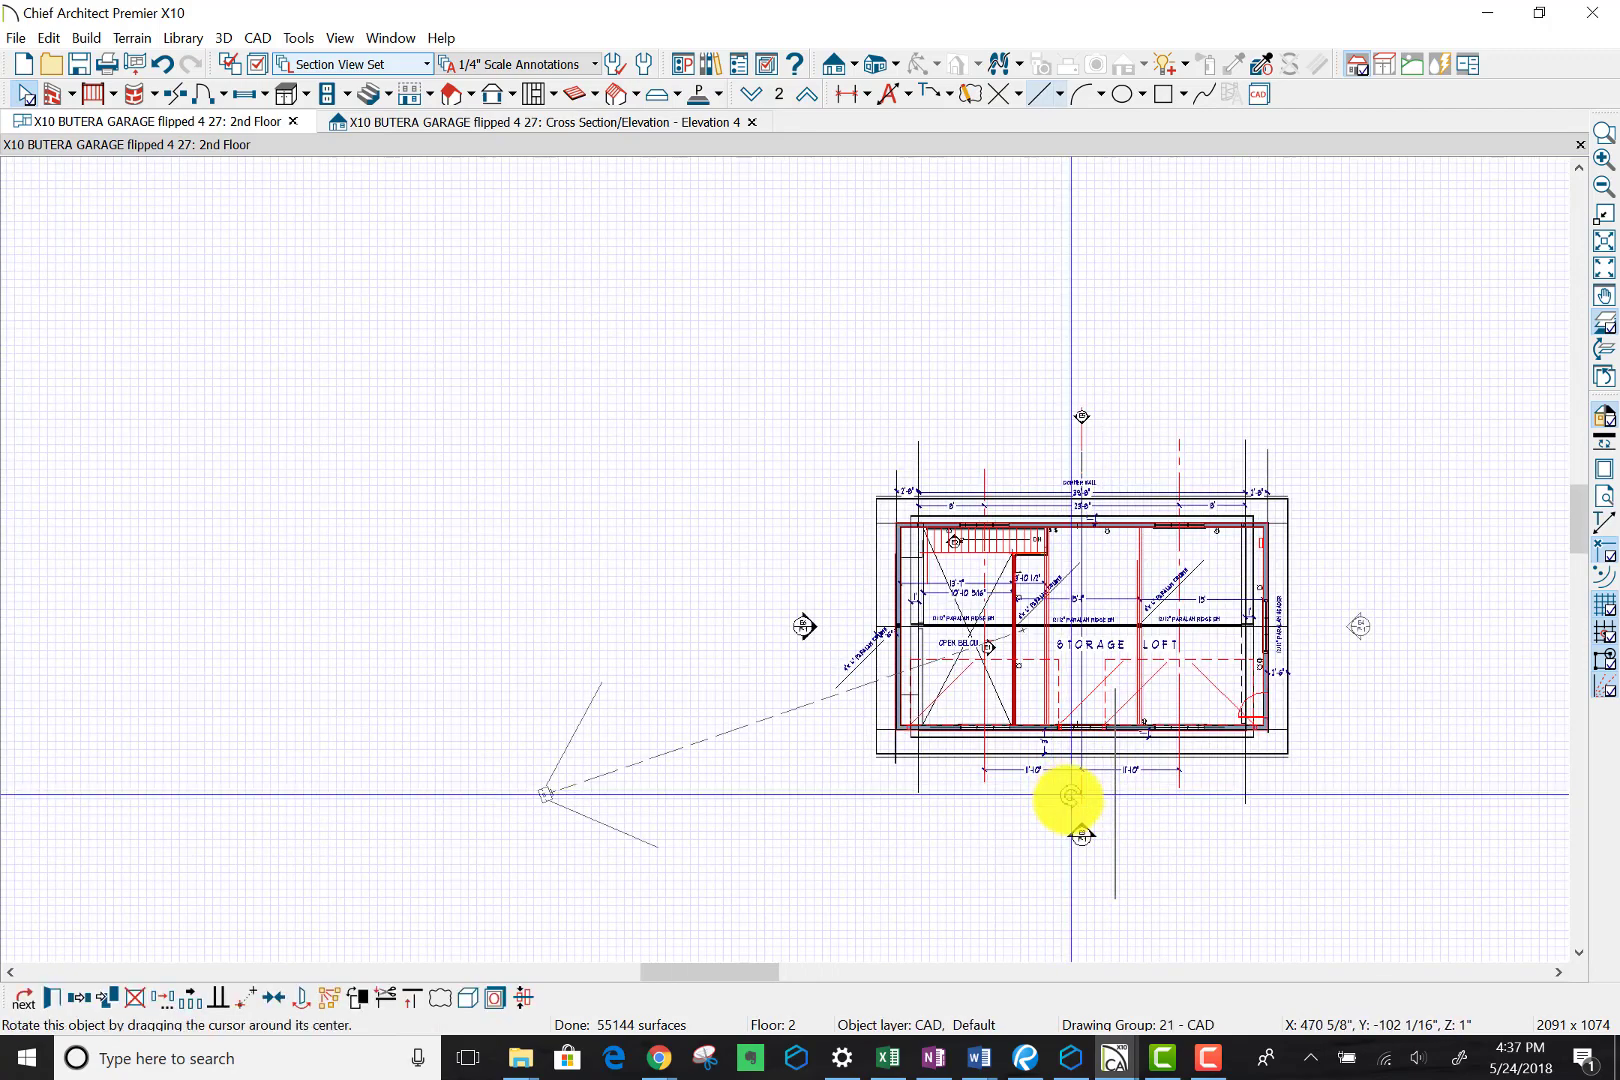
{"action": "left_click_drag", "start_coordinate": [1070, 795], "coordinate": [1113, 816]}
Step: Move the rotated trim solid against the exterior face of the long wall on the E3 side
{"action": "scroll", "coordinate": [1107, 812], "scroll_direction": "up", "scroll_amount": 2}
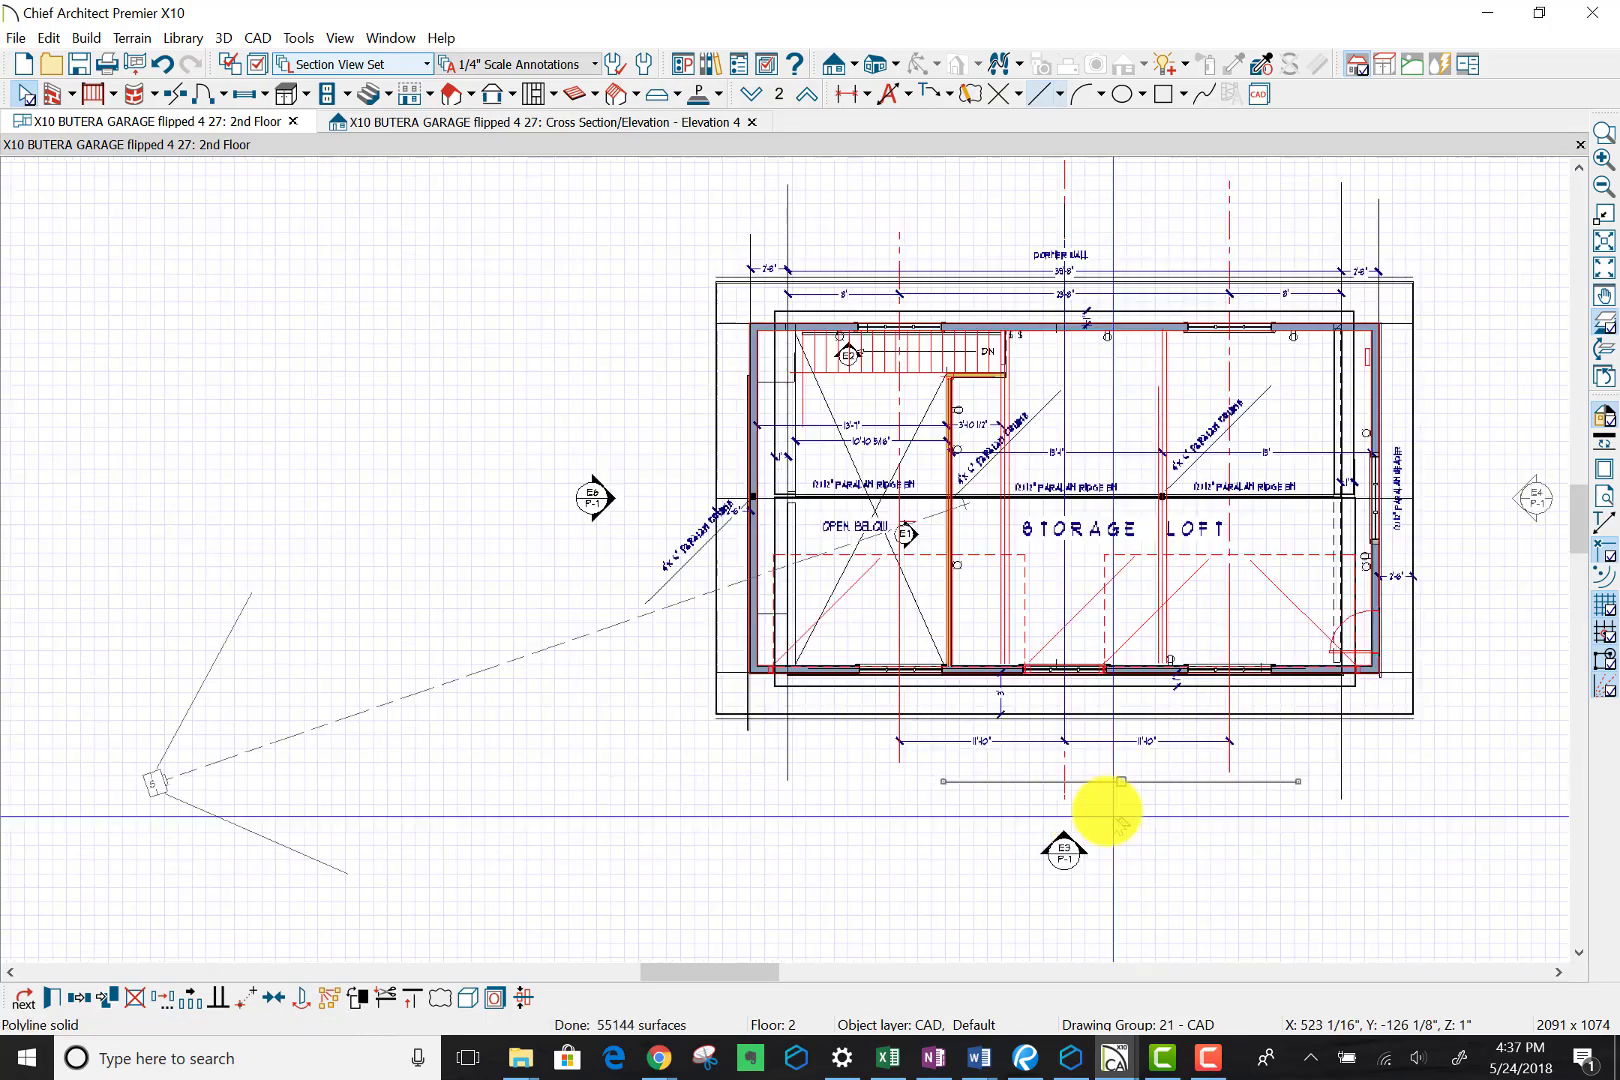
{"action": "scroll", "coordinate": [1105, 812], "scroll_direction": "up", "scroll_amount": 4}
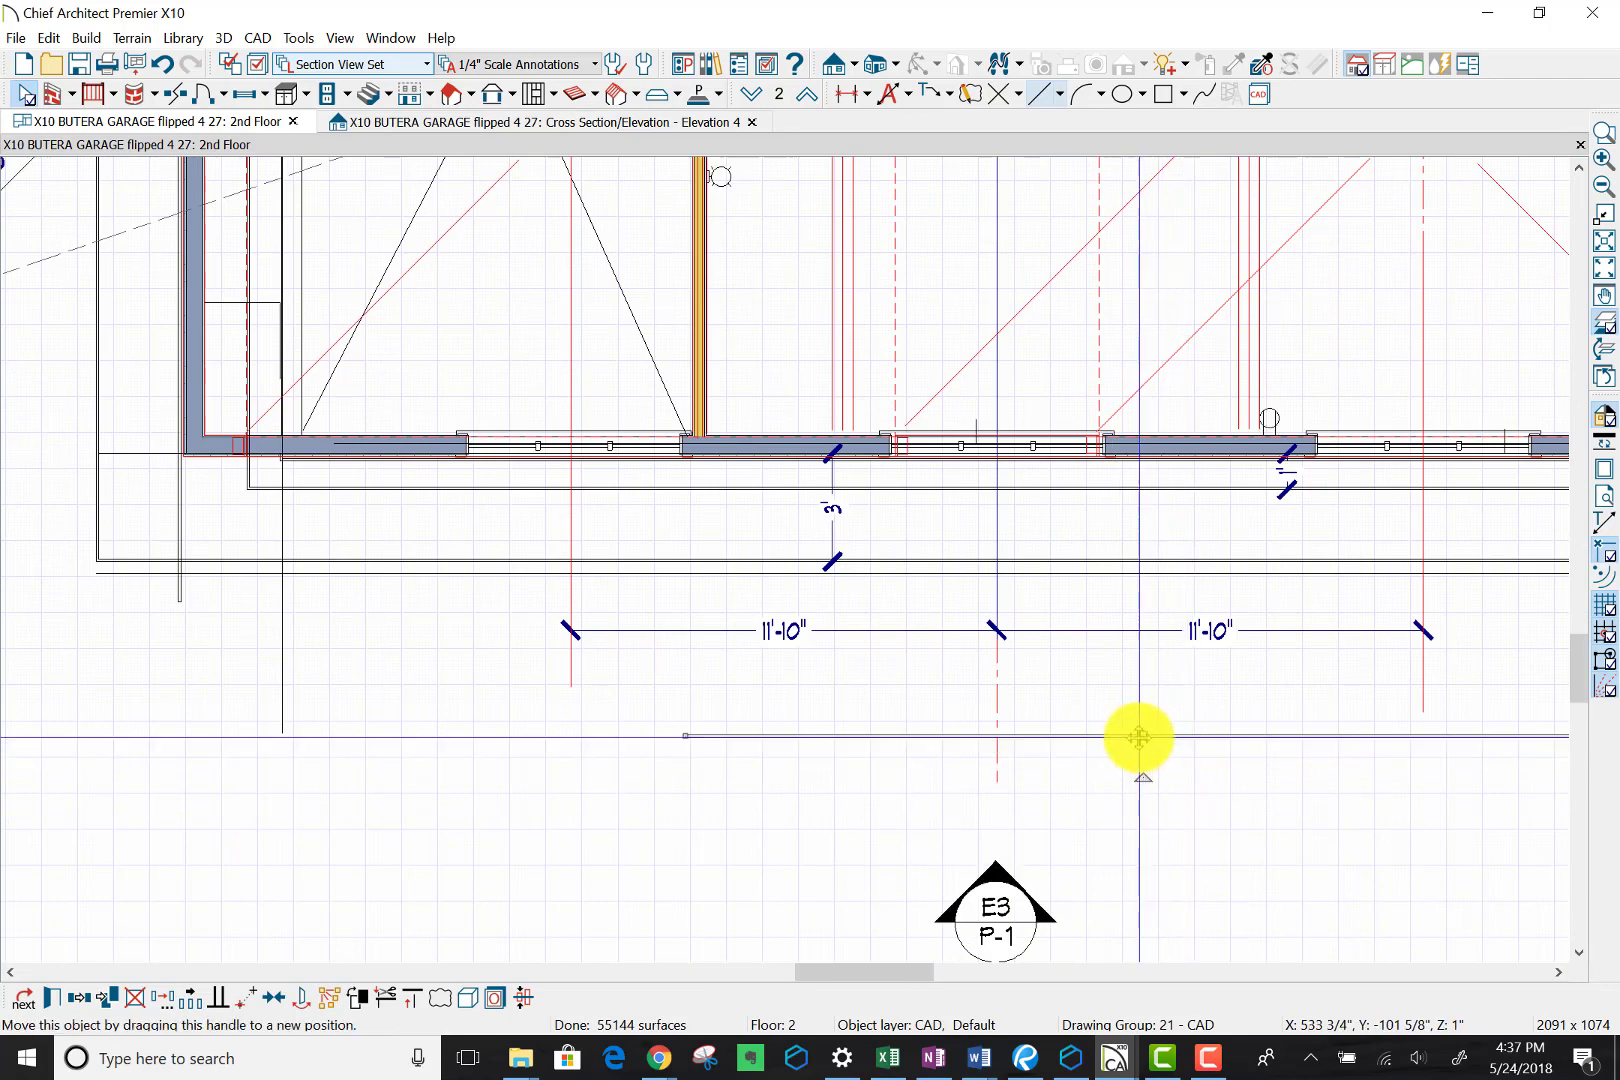
{"action": "left_click_drag", "start_coordinate": [1138, 737], "coordinate": [1117, 463]}
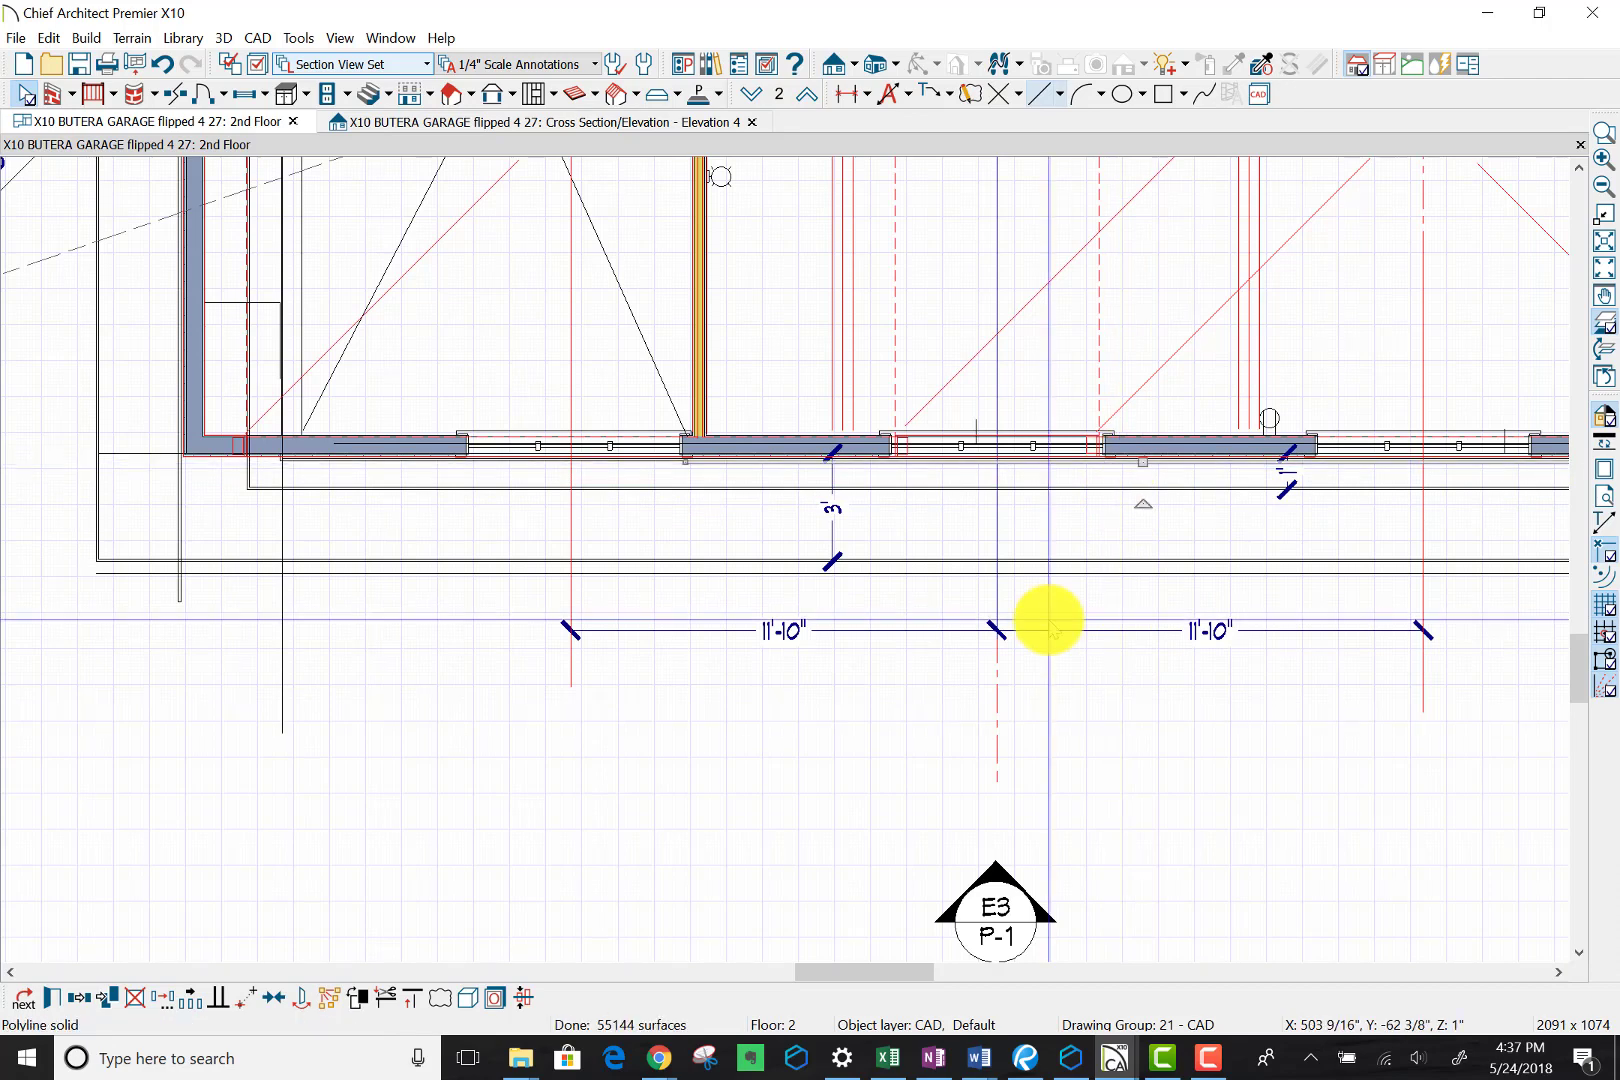
Step: Paste a parallel copy of the trim solid outside the dormer-side long wall and move it against the wall's exterior face
{"action": "scroll", "coordinate": [958, 728], "scroll_direction": "down", "scroll_amount": 4}
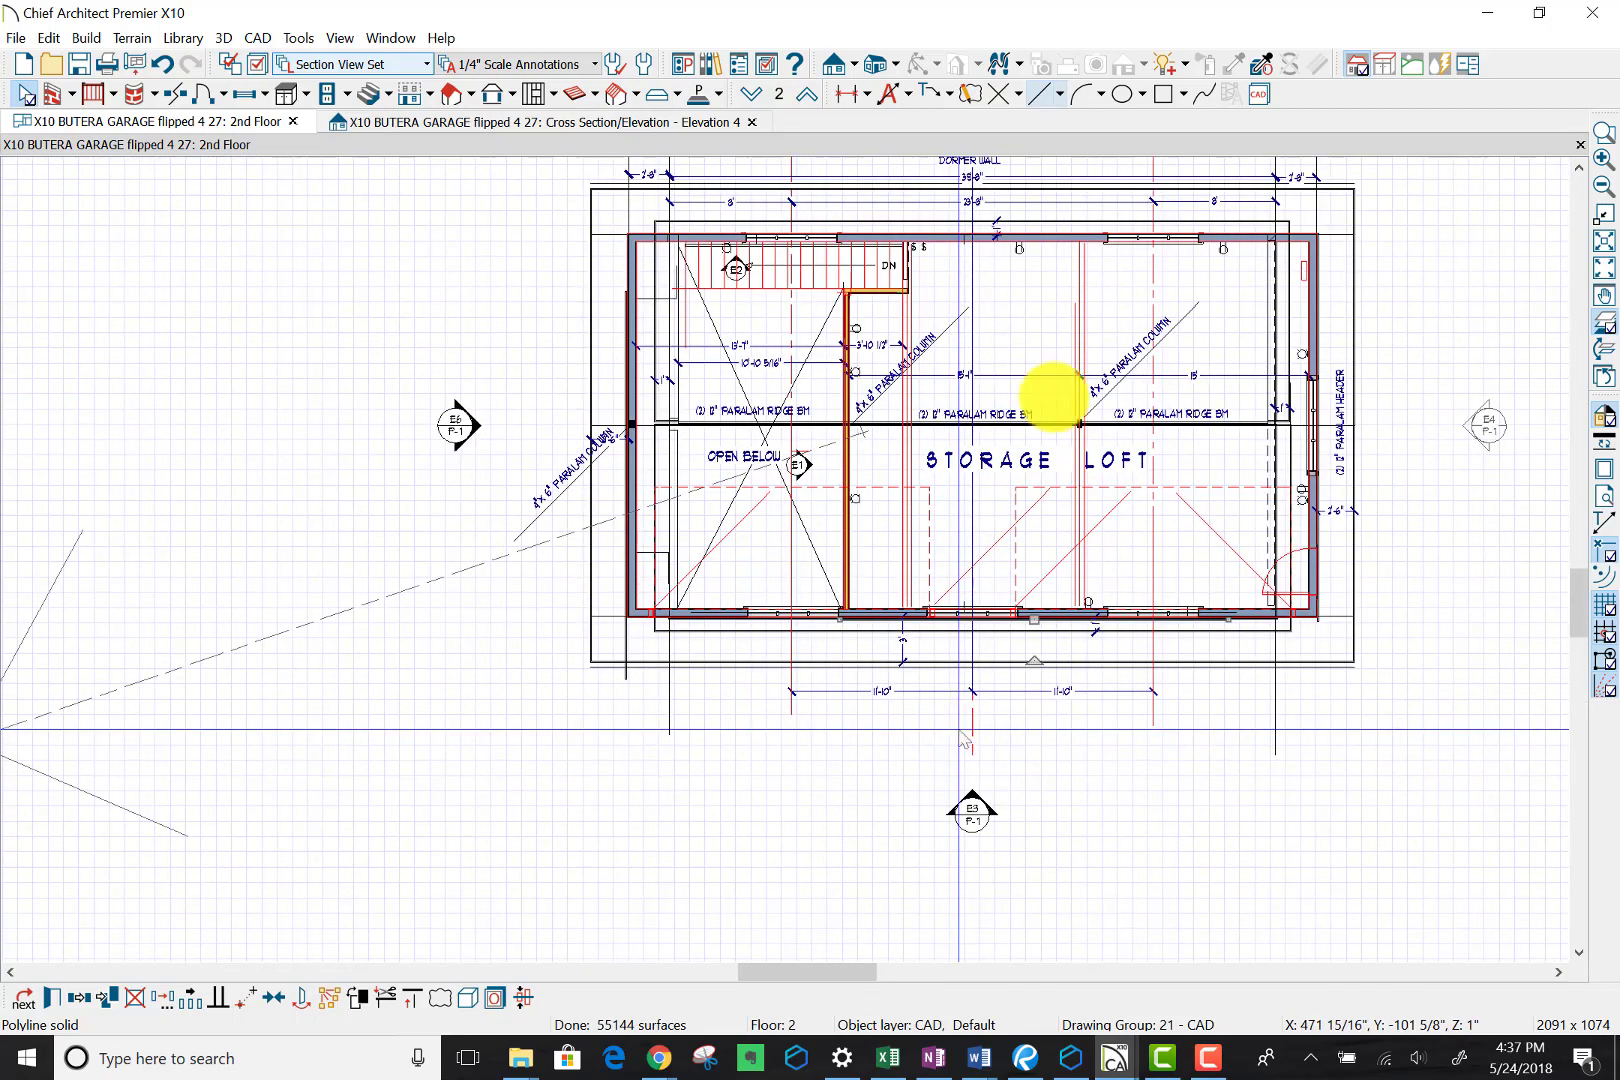
{"action": "scroll", "coordinate": [1035, 218], "scroll_direction": "up", "scroll_amount": 3}
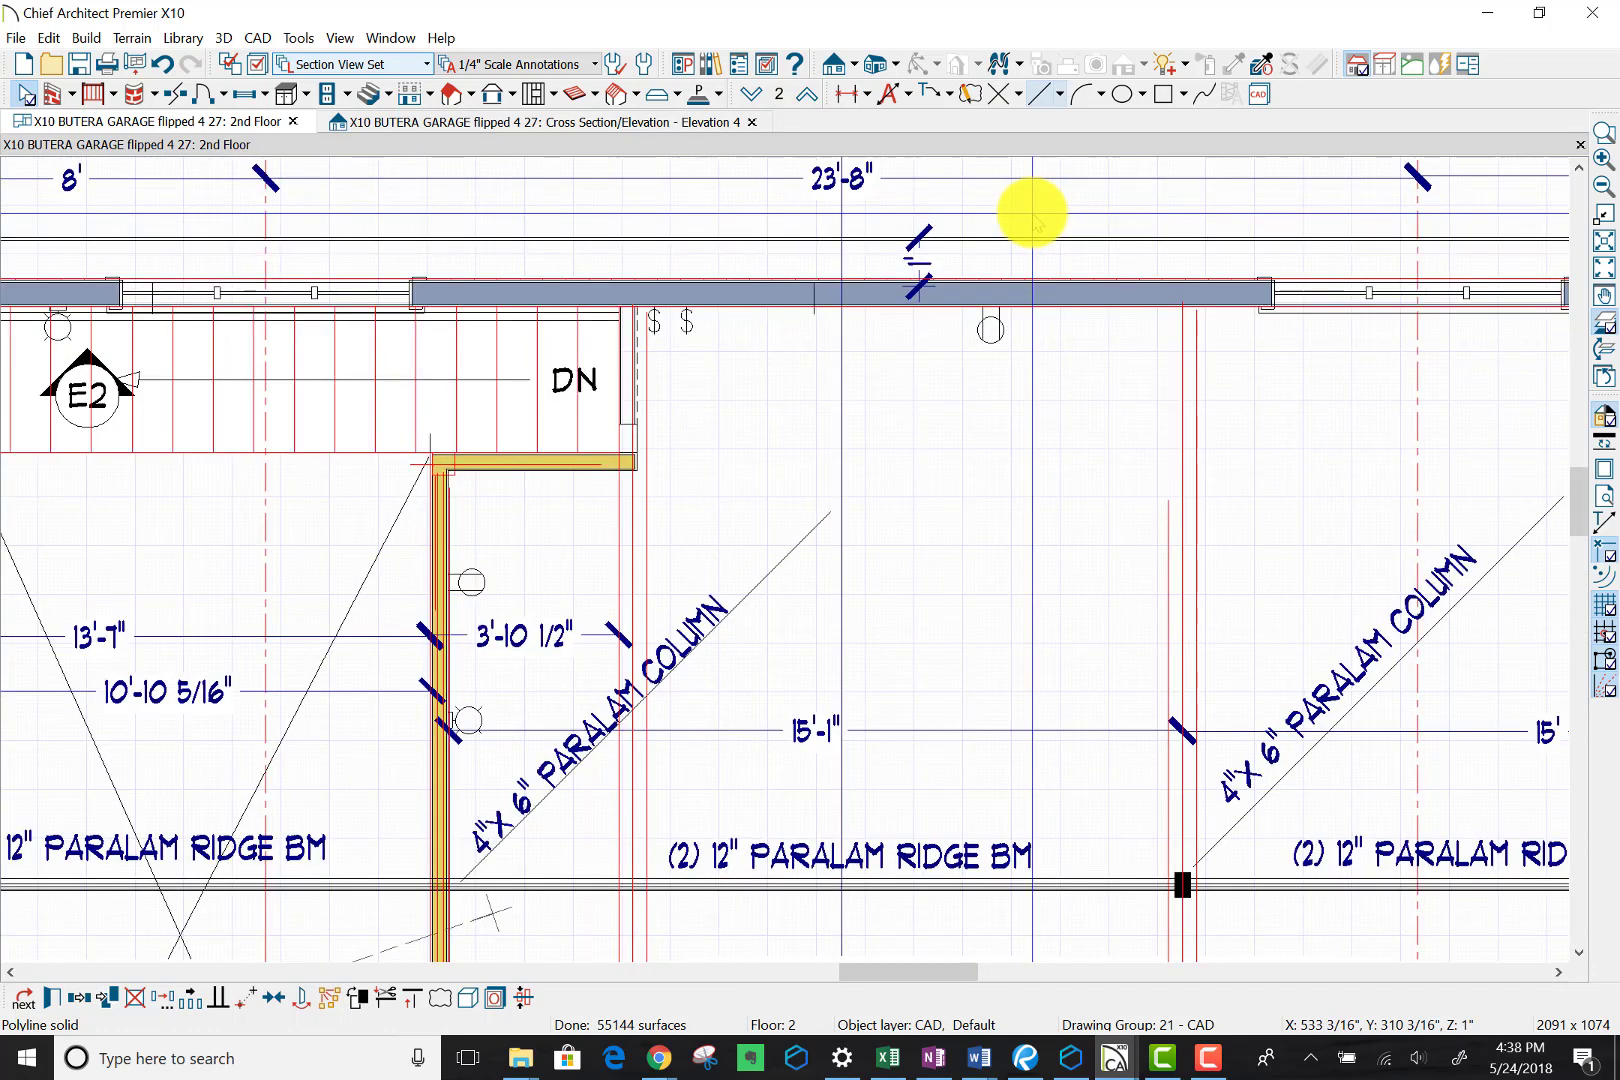
{"action": "key", "text": "ctrl+v"}
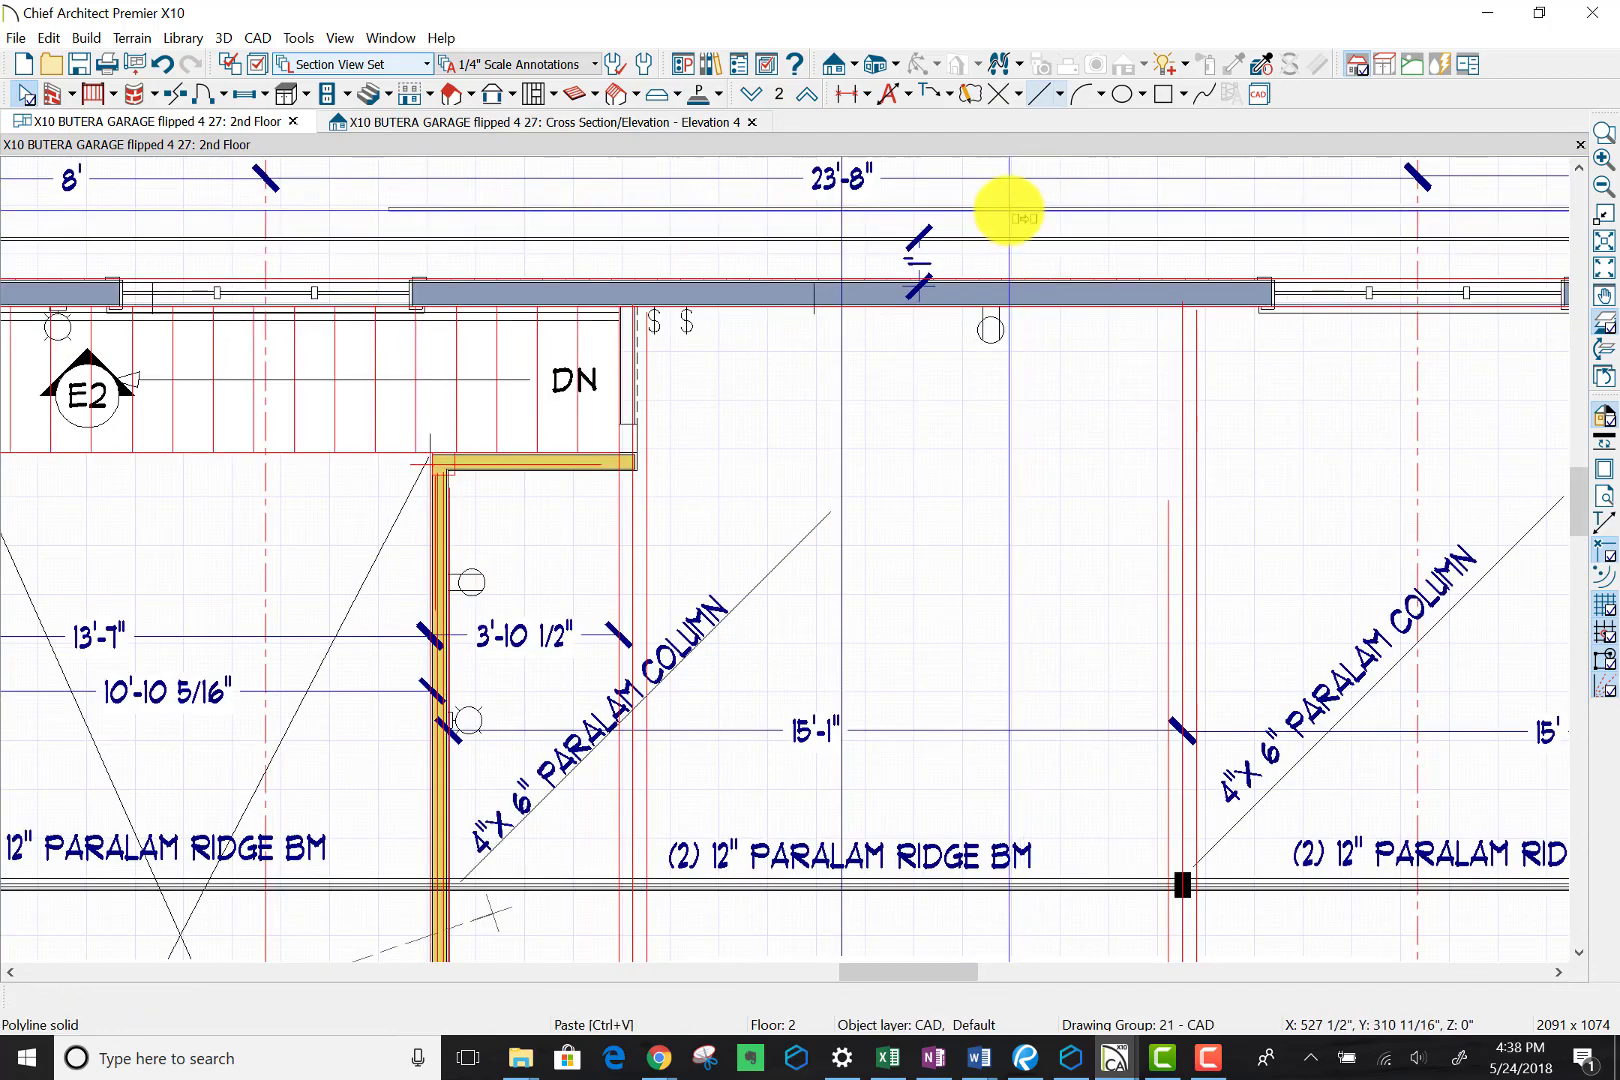
{"action": "left_click", "coordinate": [1011, 222]}
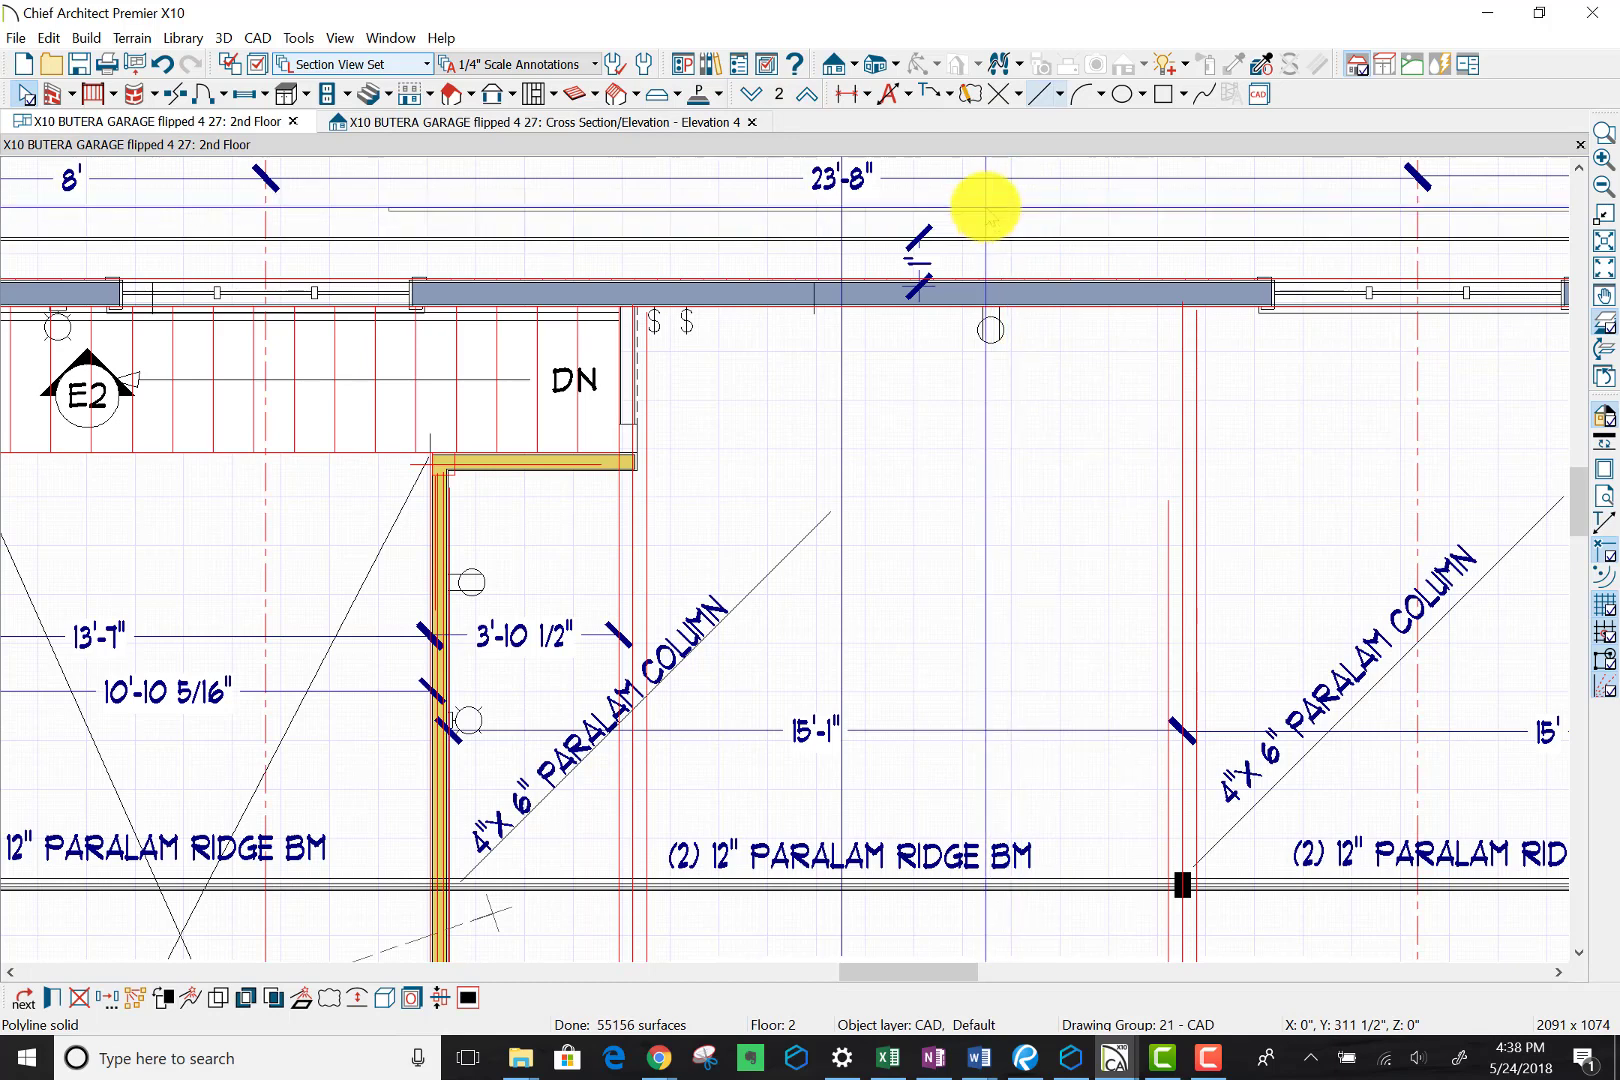
{"action": "left_click", "coordinate": [990, 209]}
{"action": "left_click_drag", "start_coordinate": [1007, 209], "coordinate": [1009, 275]}
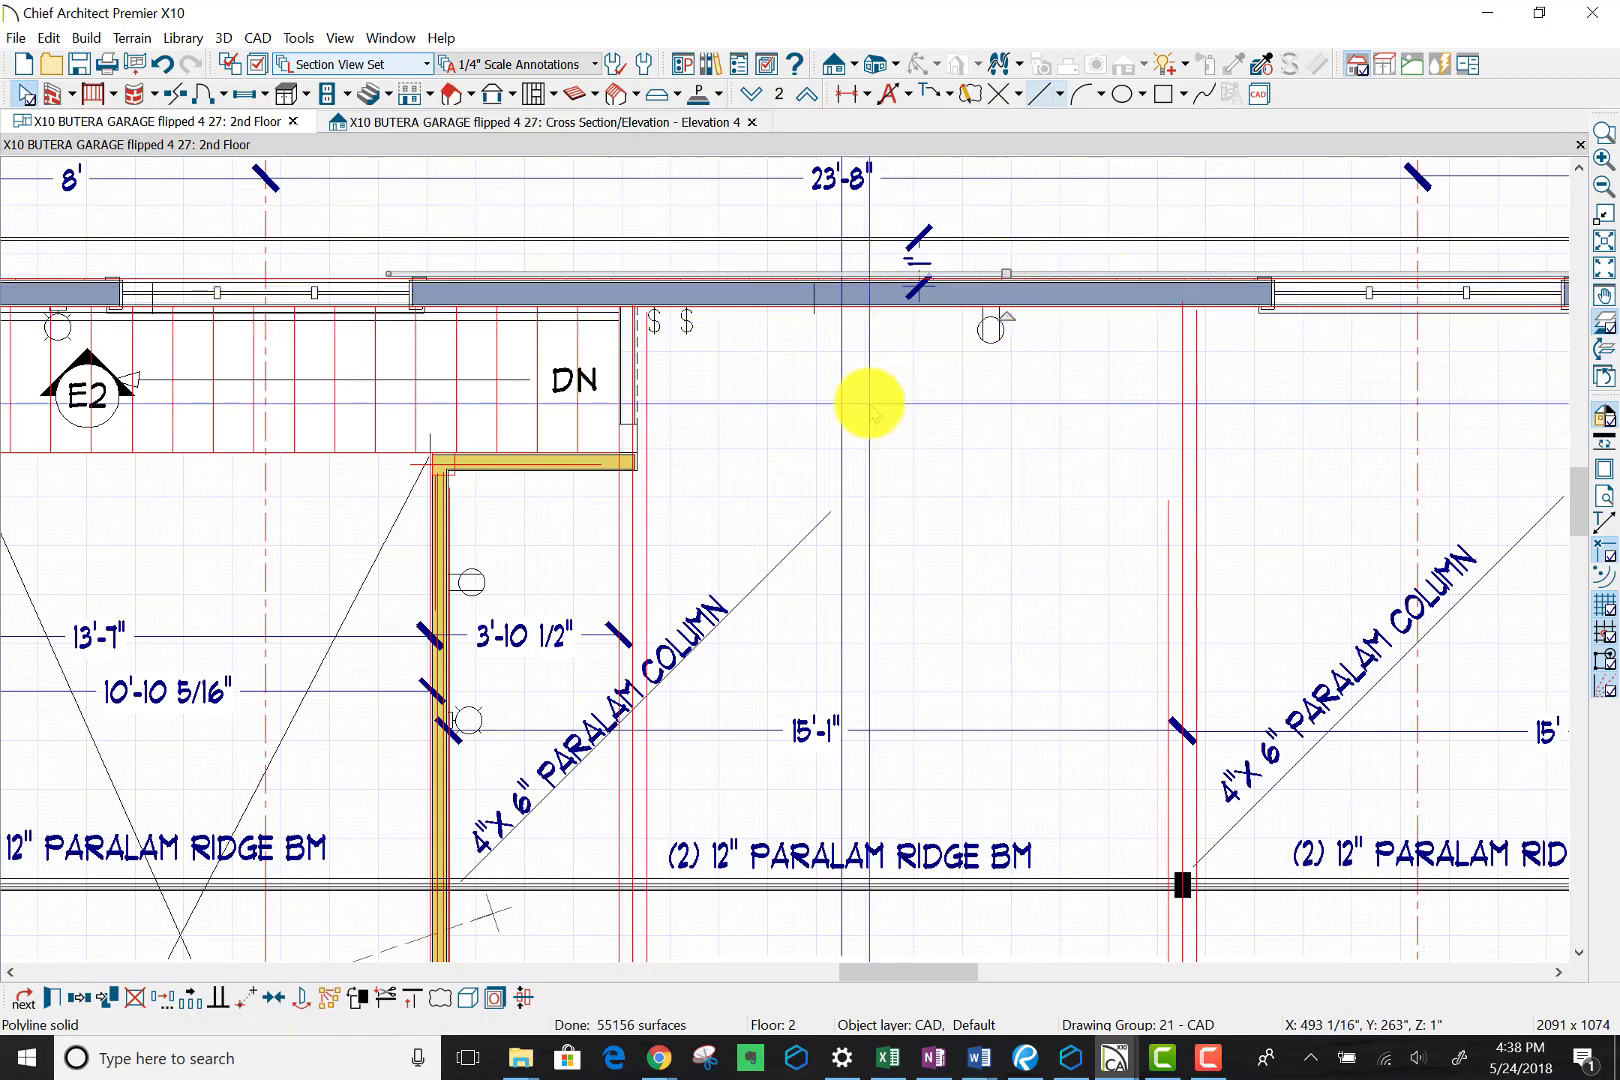
Step: Open the Elevation 5 view of the dormer side from its camera marker in the plan
{"action": "scroll", "coordinate": [870, 408], "scroll_direction": "down", "scroll_amount": 5}
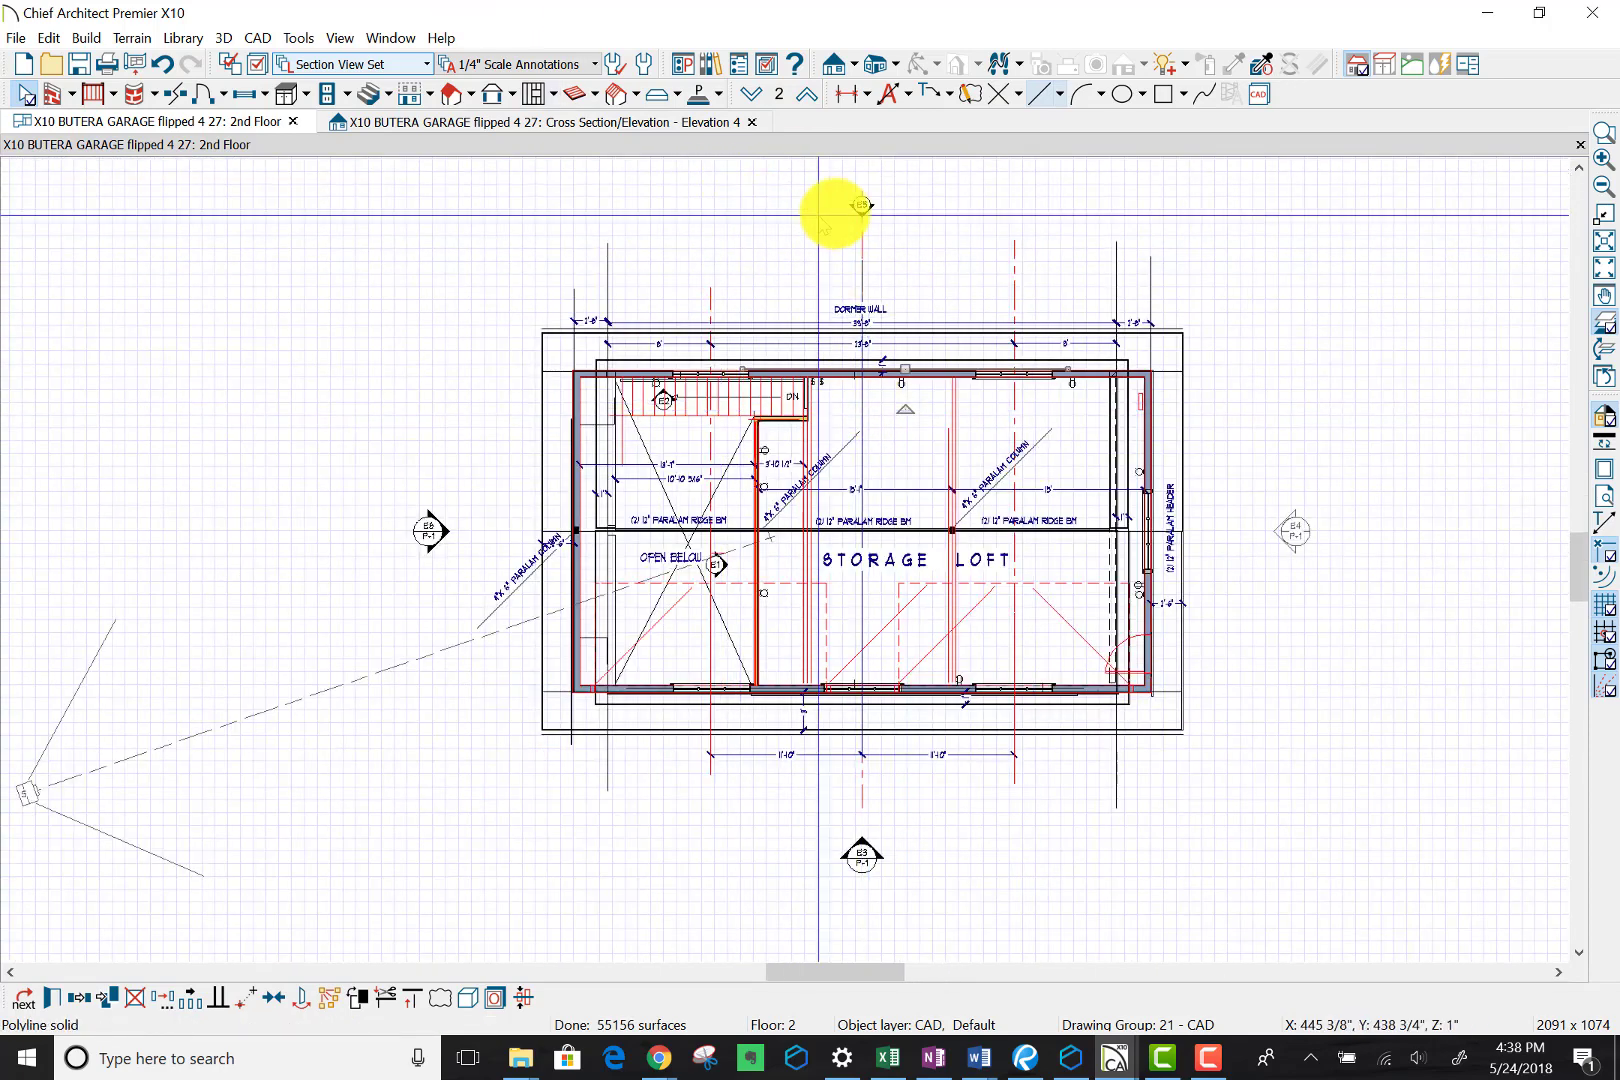
{"action": "double_click", "coordinate": [864, 204]}
{"action": "left_click", "coordinate": [864, 204]}
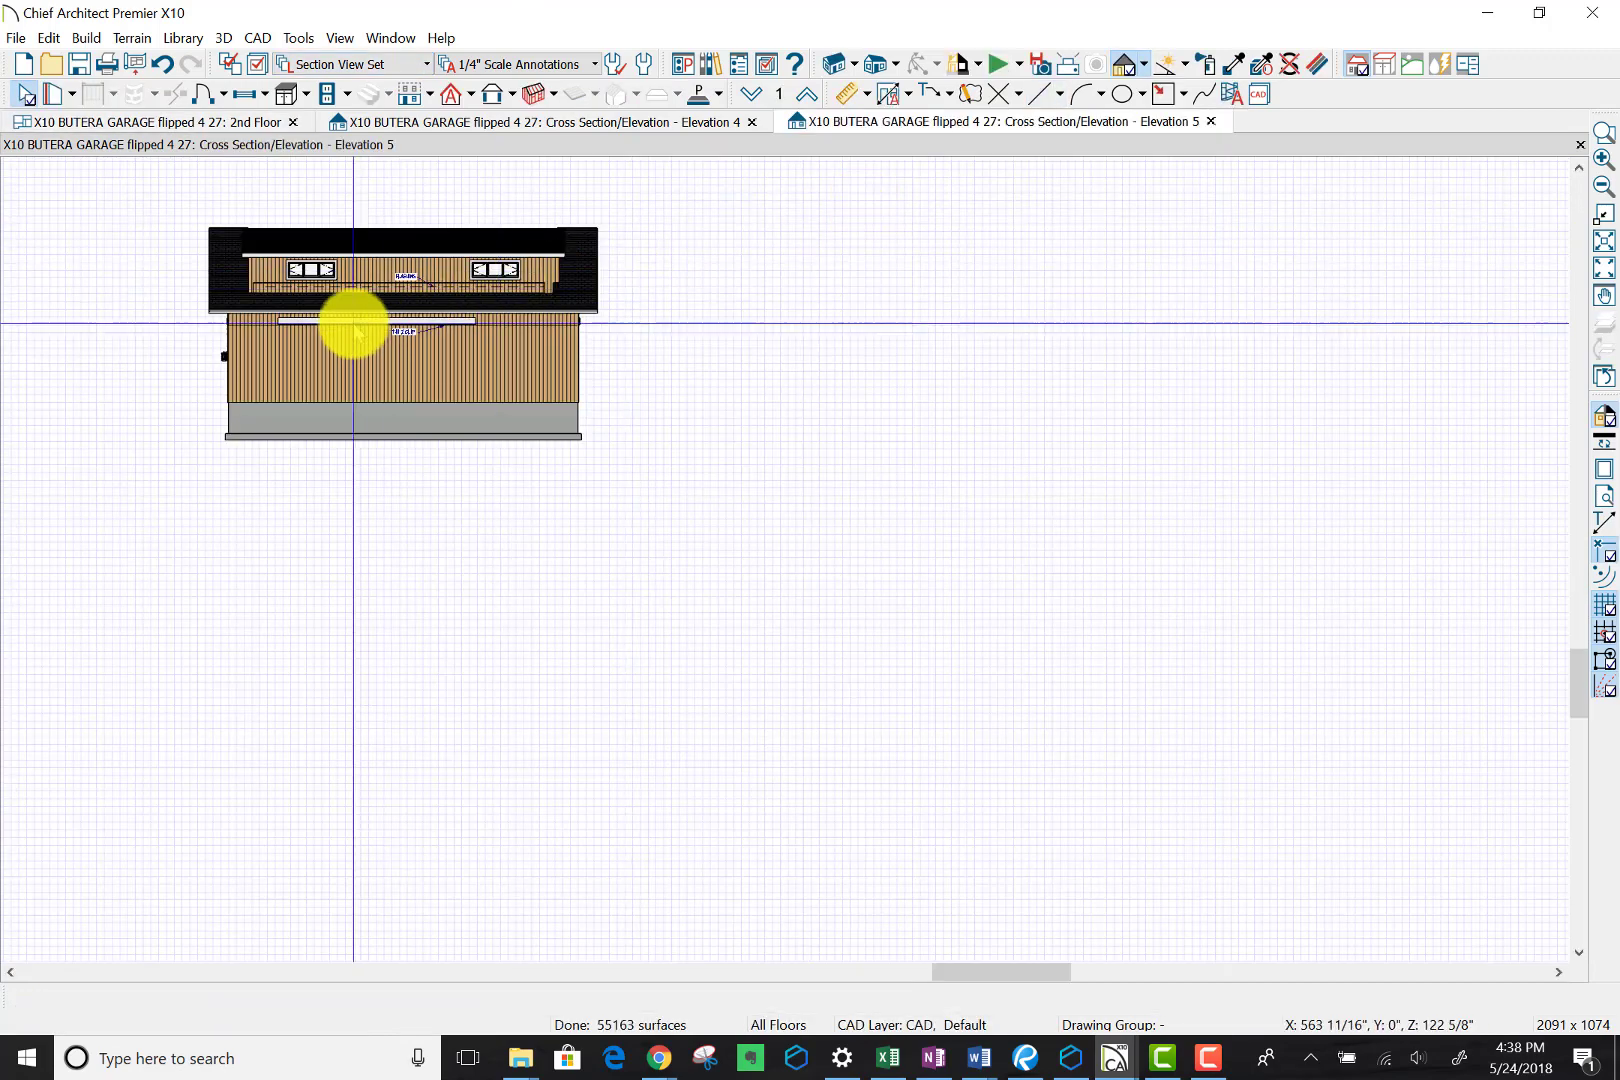
Step: Extend both ends of the trim band below the eave to the outer corners of the dormer-side wall
{"action": "scroll", "coordinate": [355, 325], "scroll_direction": "up", "scroll_amount": 4}
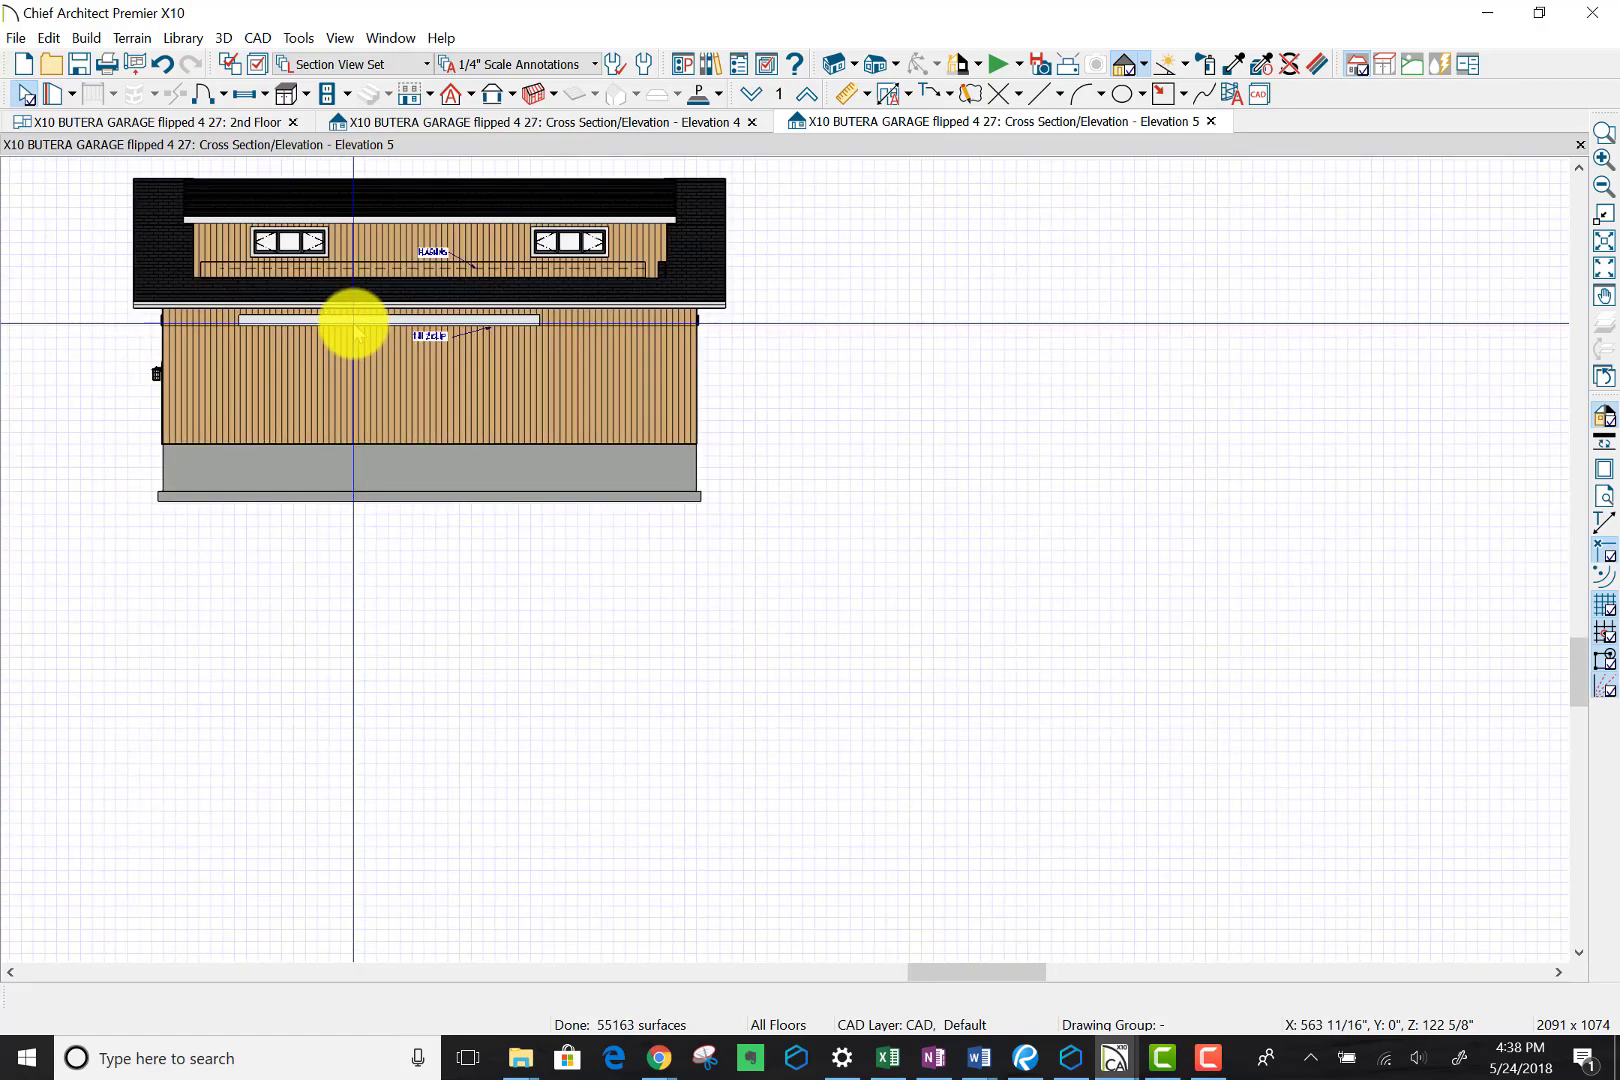
{"action": "scroll", "coordinate": [355, 325], "scroll_direction": "up", "scroll_amount": 3}
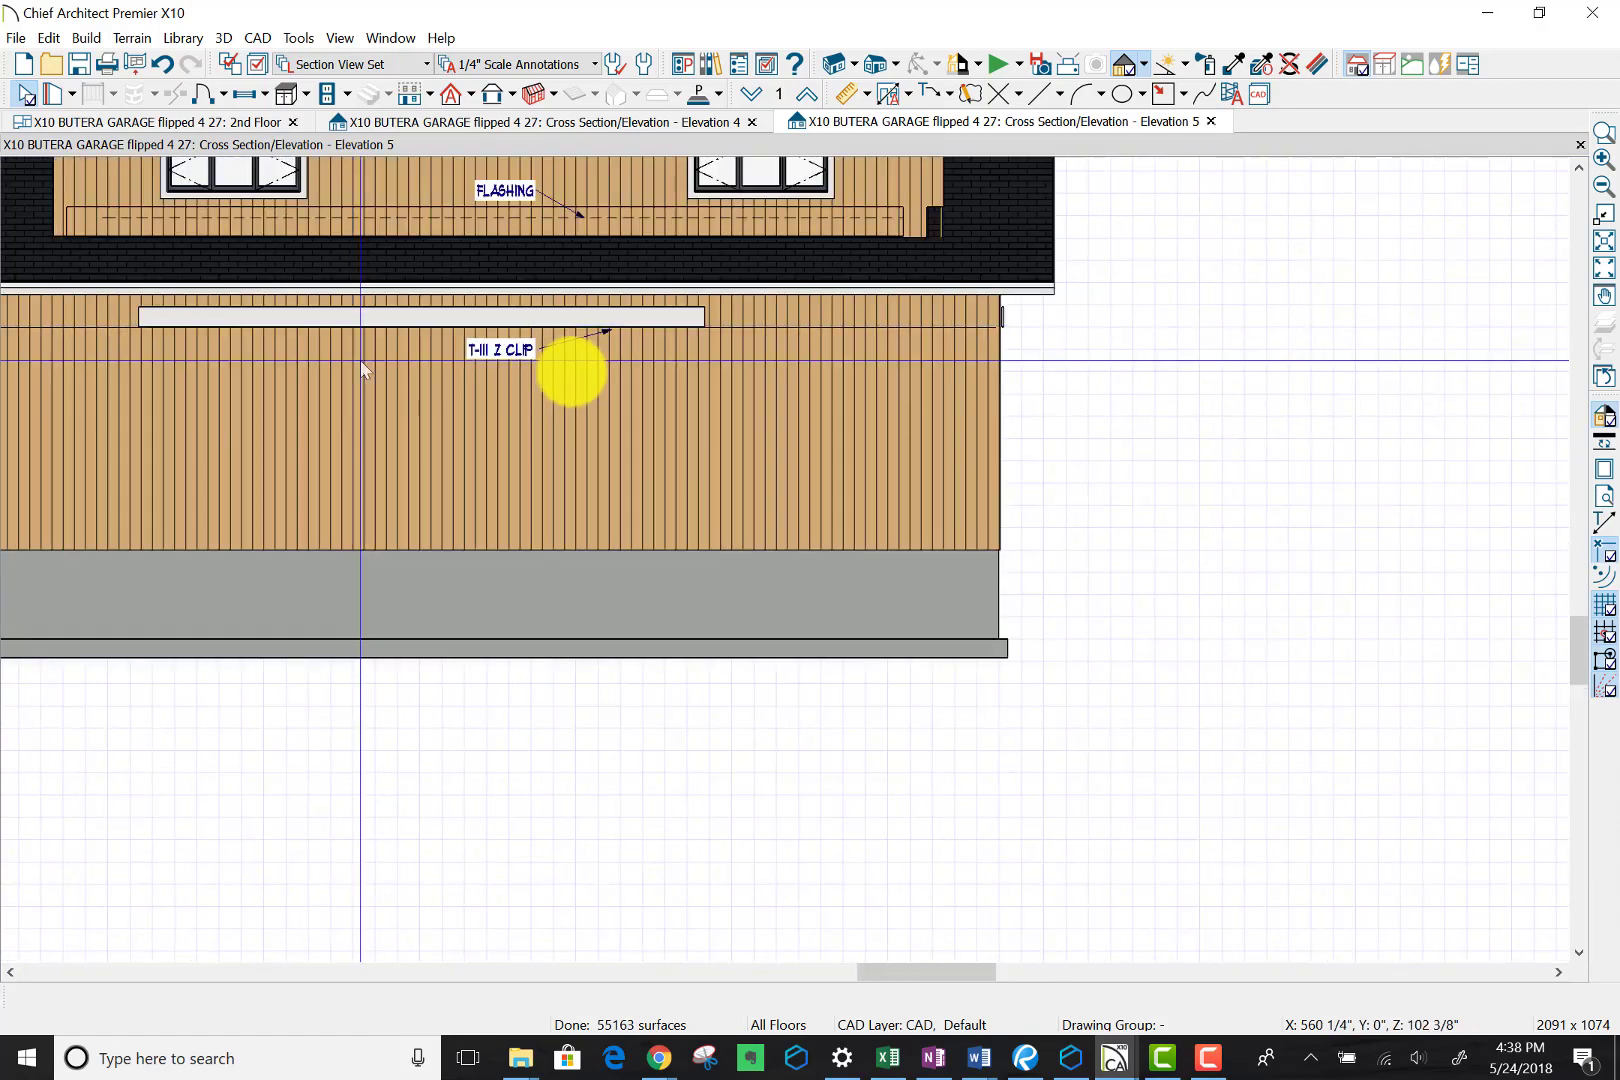
{"action": "left_click", "coordinate": [621, 317]}
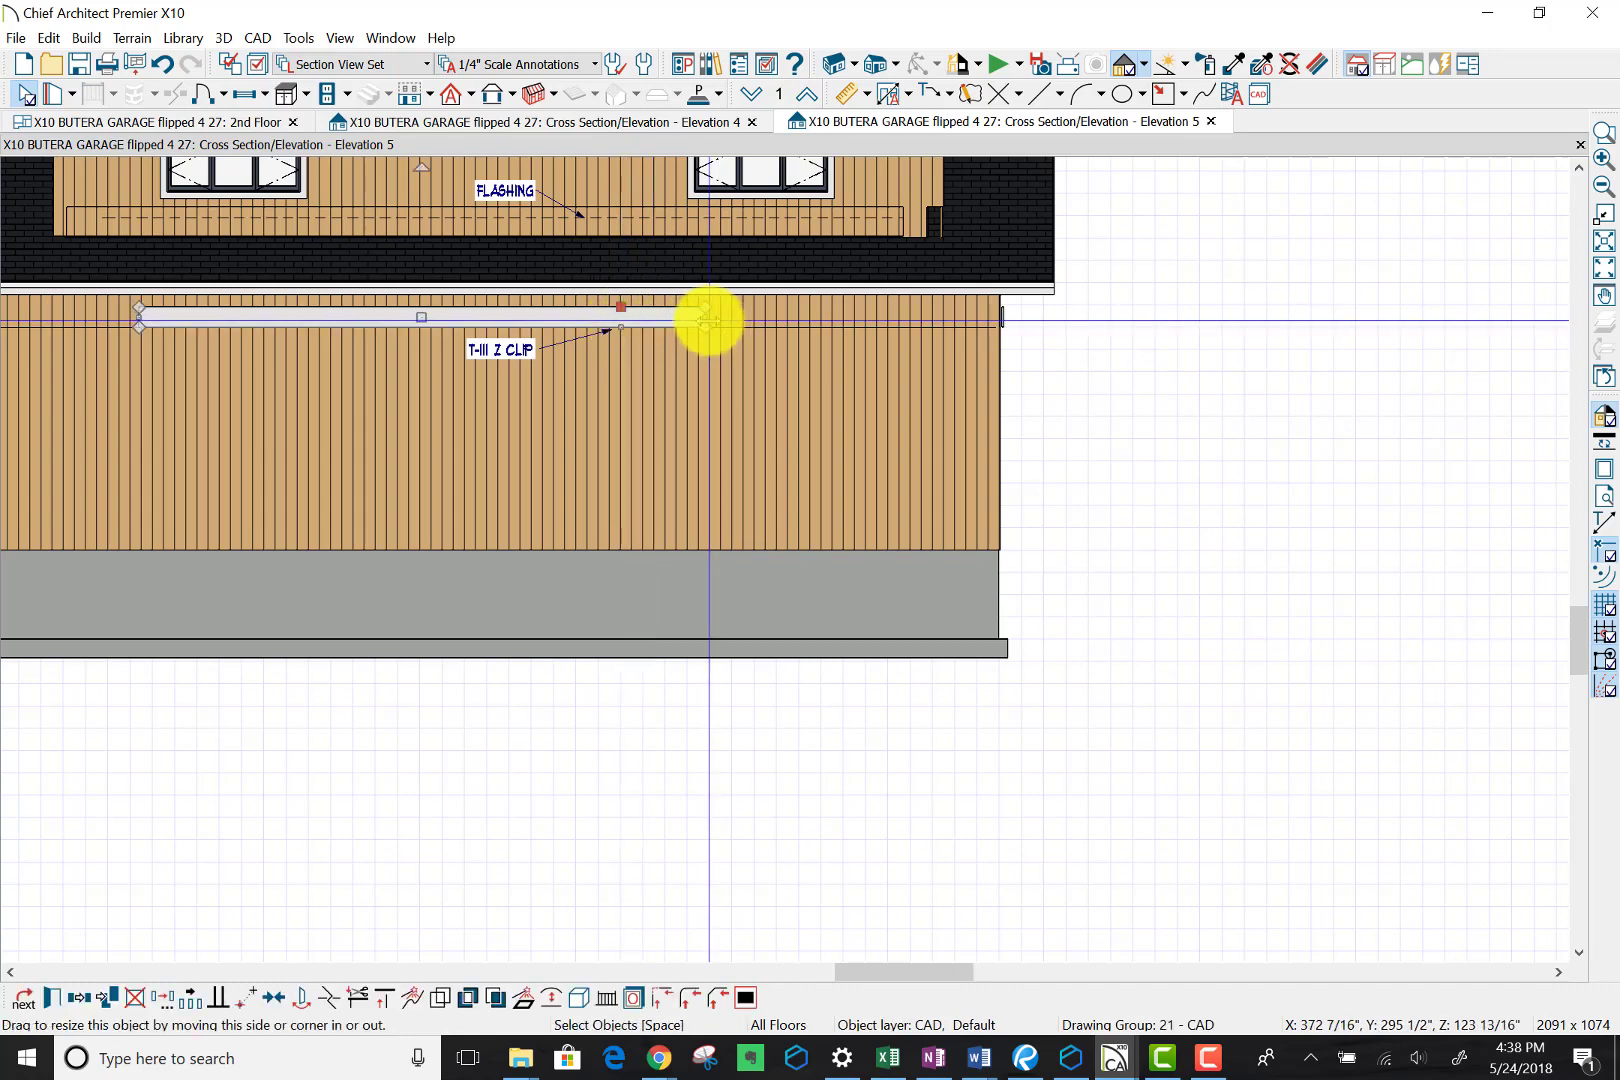
{"action": "left_click_drag", "start_coordinate": [706, 320], "coordinate": [983, 323]}
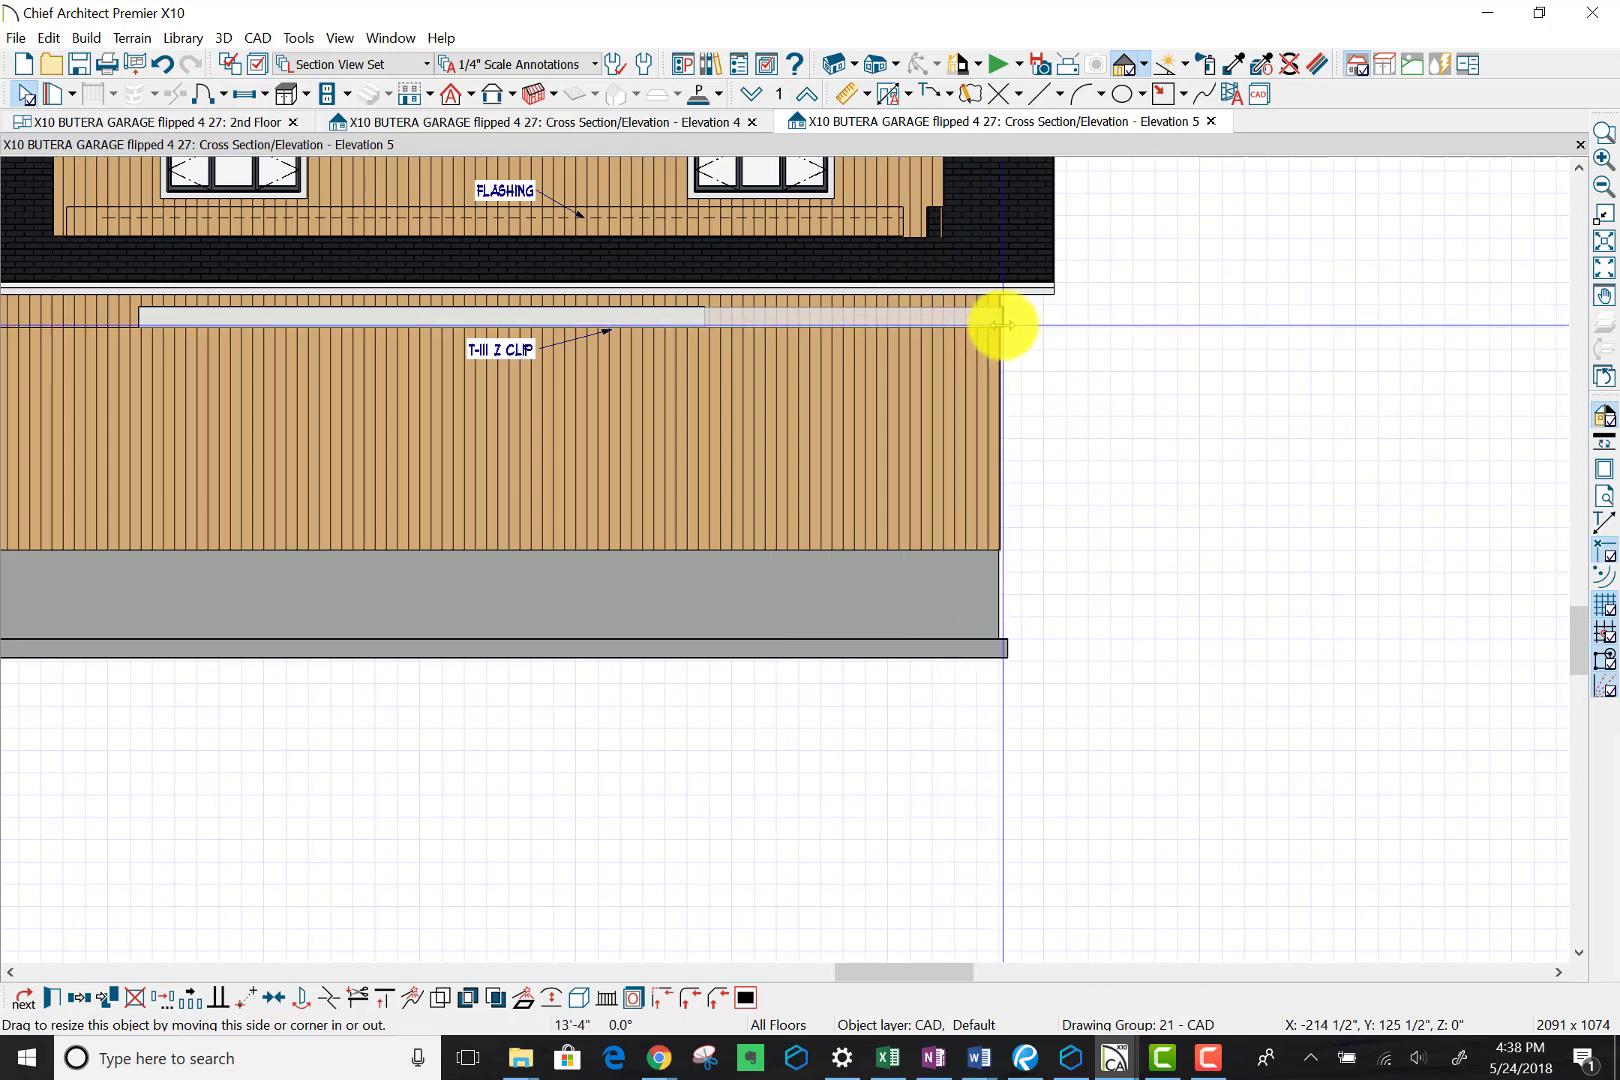
{"action": "left_click_drag", "start_coordinate": [1000, 324], "coordinate": [1003, 323]}
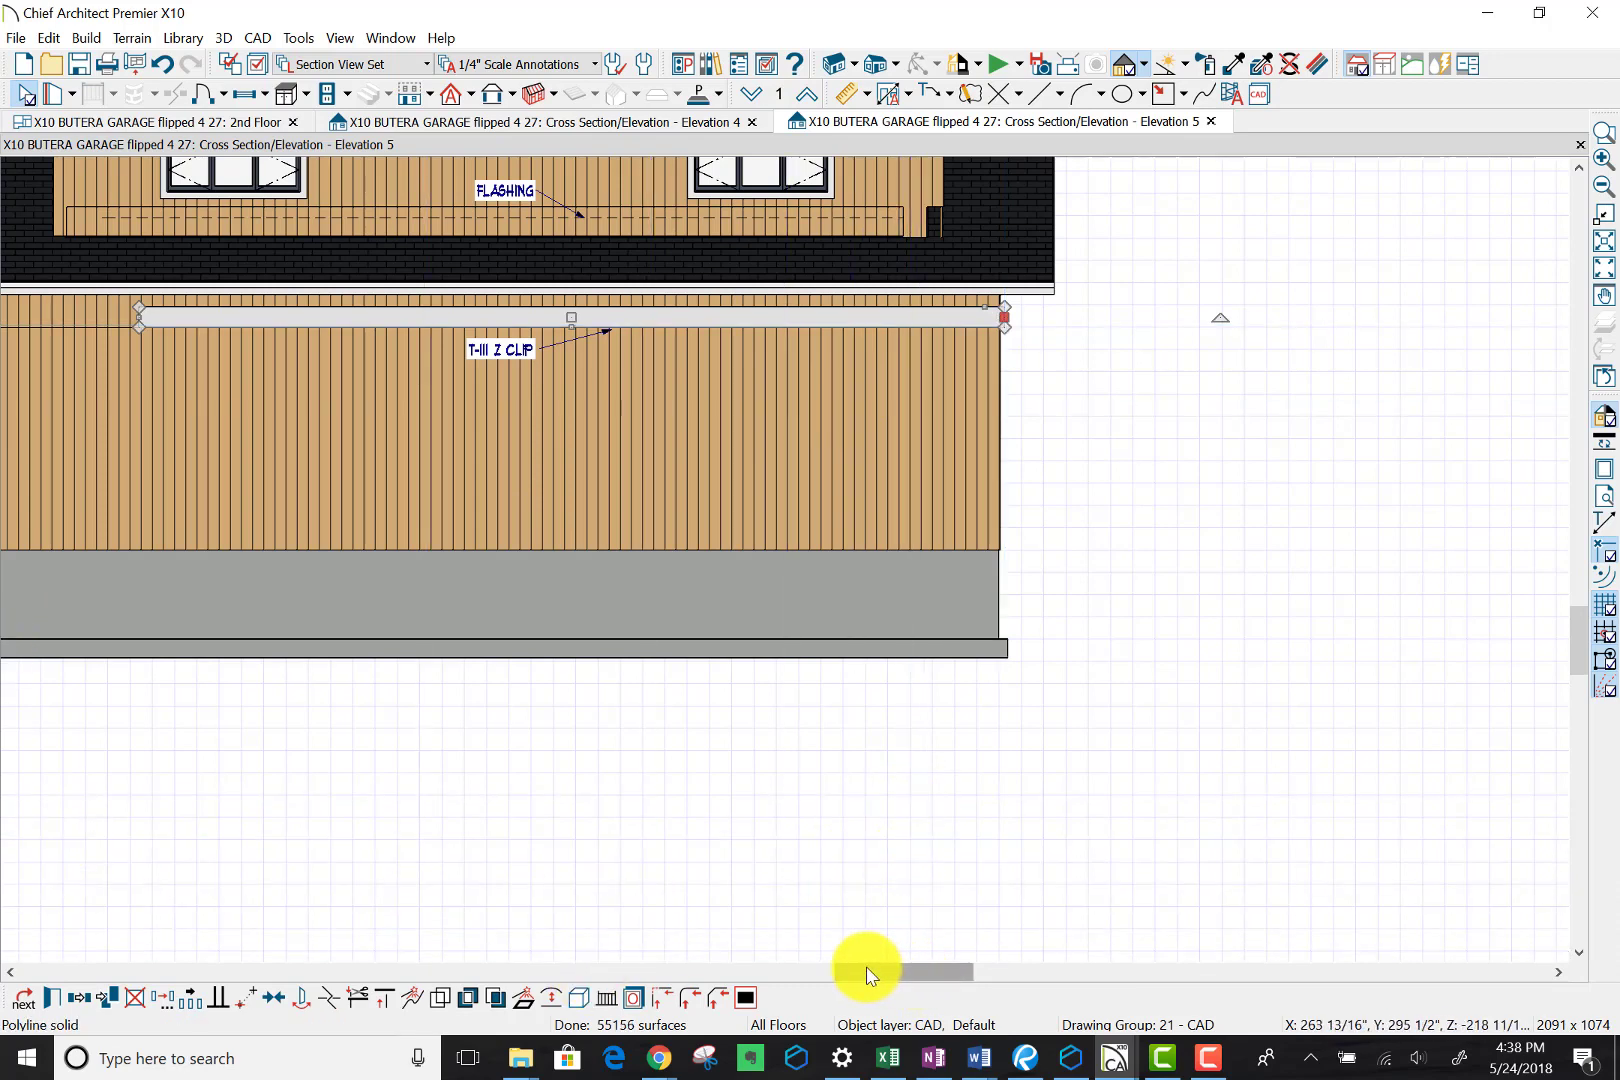
{"action": "mouse_move", "coordinate": [826, 967]}
{"action": "left_mouse_down"}
{"action": "mouse_move", "coordinate": [773, 990]}
{"action": "mouse_move", "coordinate": [690, 879]}
{"action": "left_mouse_up"}
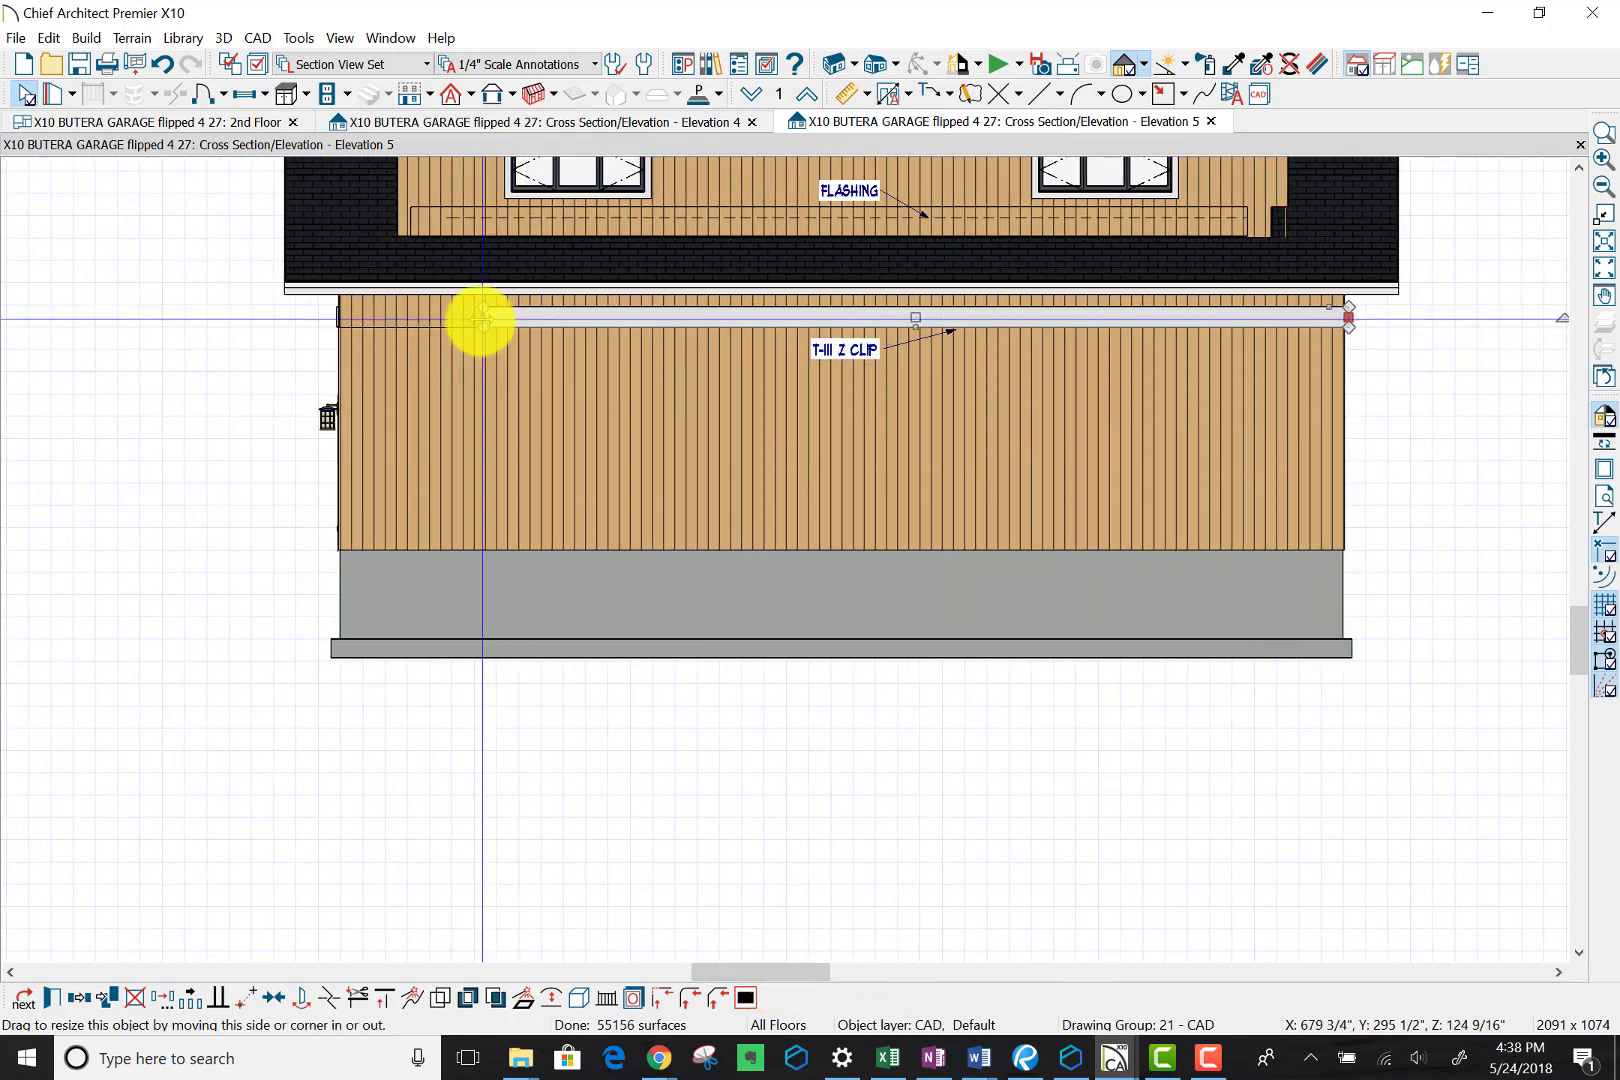
{"action": "left_click_drag", "start_coordinate": [481, 316], "coordinate": [337, 302]}
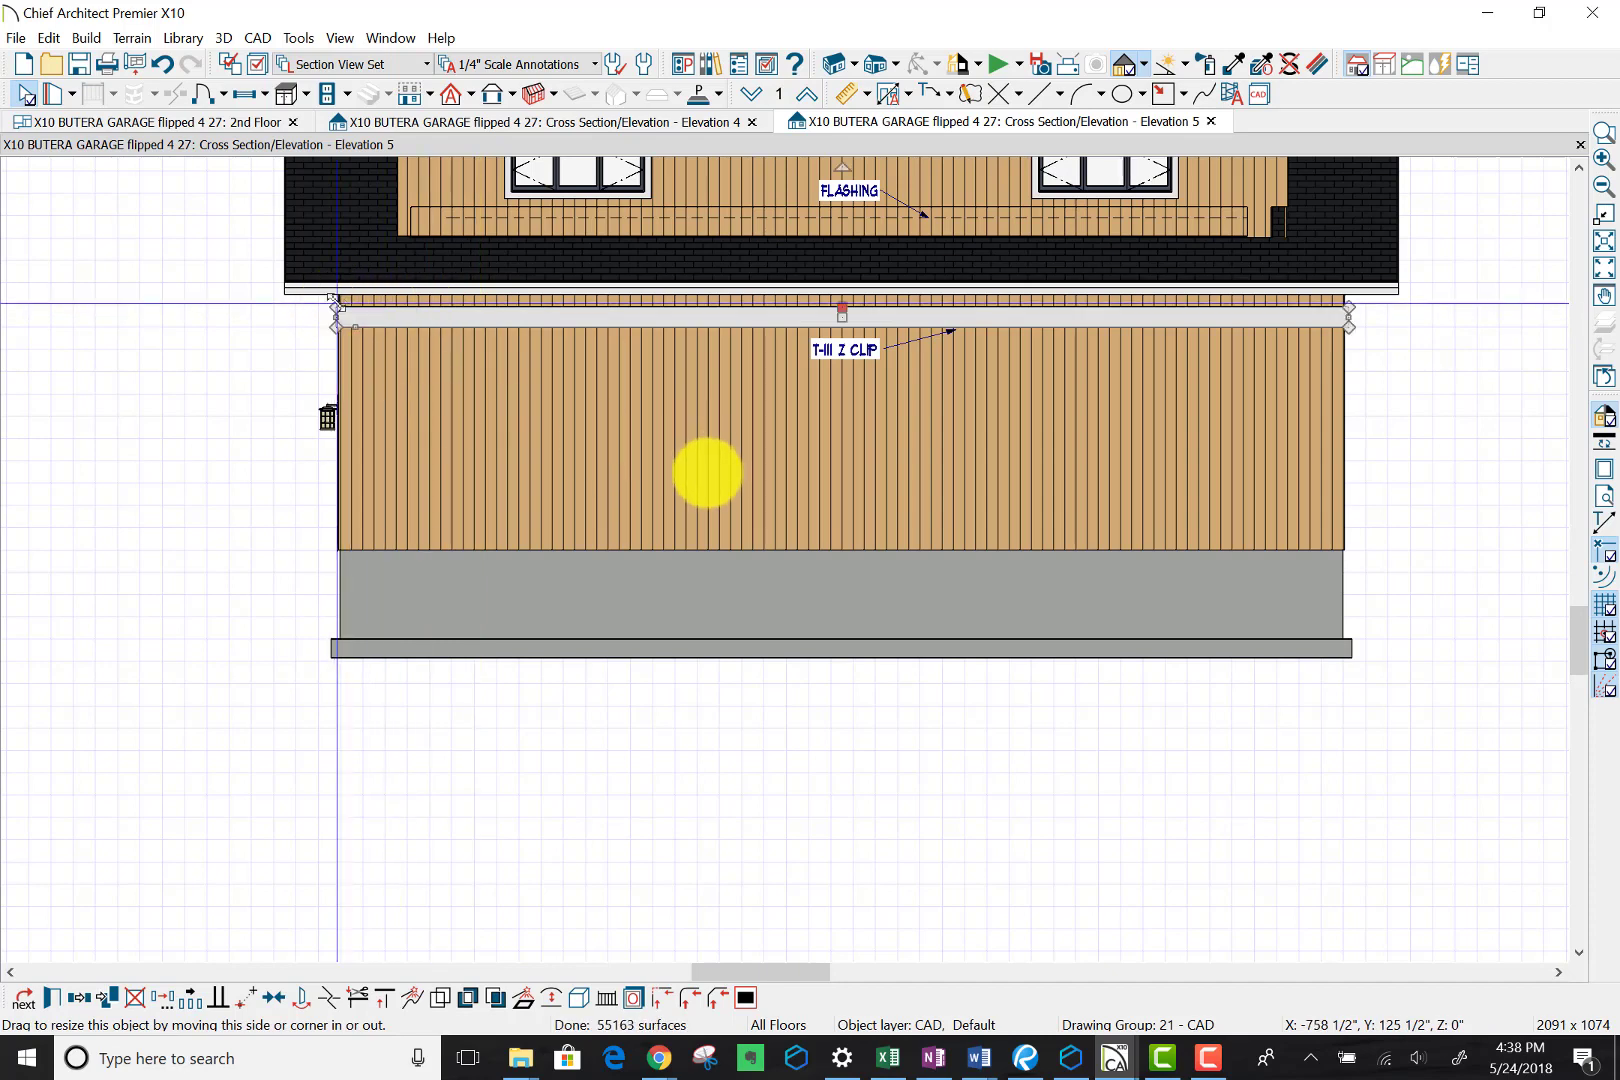
Step: Return to the 2nd floor plan and open the Elevation 6 view of the gable end from its camera marker
{"action": "scroll", "coordinate": [708, 478], "scroll_direction": "down", "scroll_amount": 1}
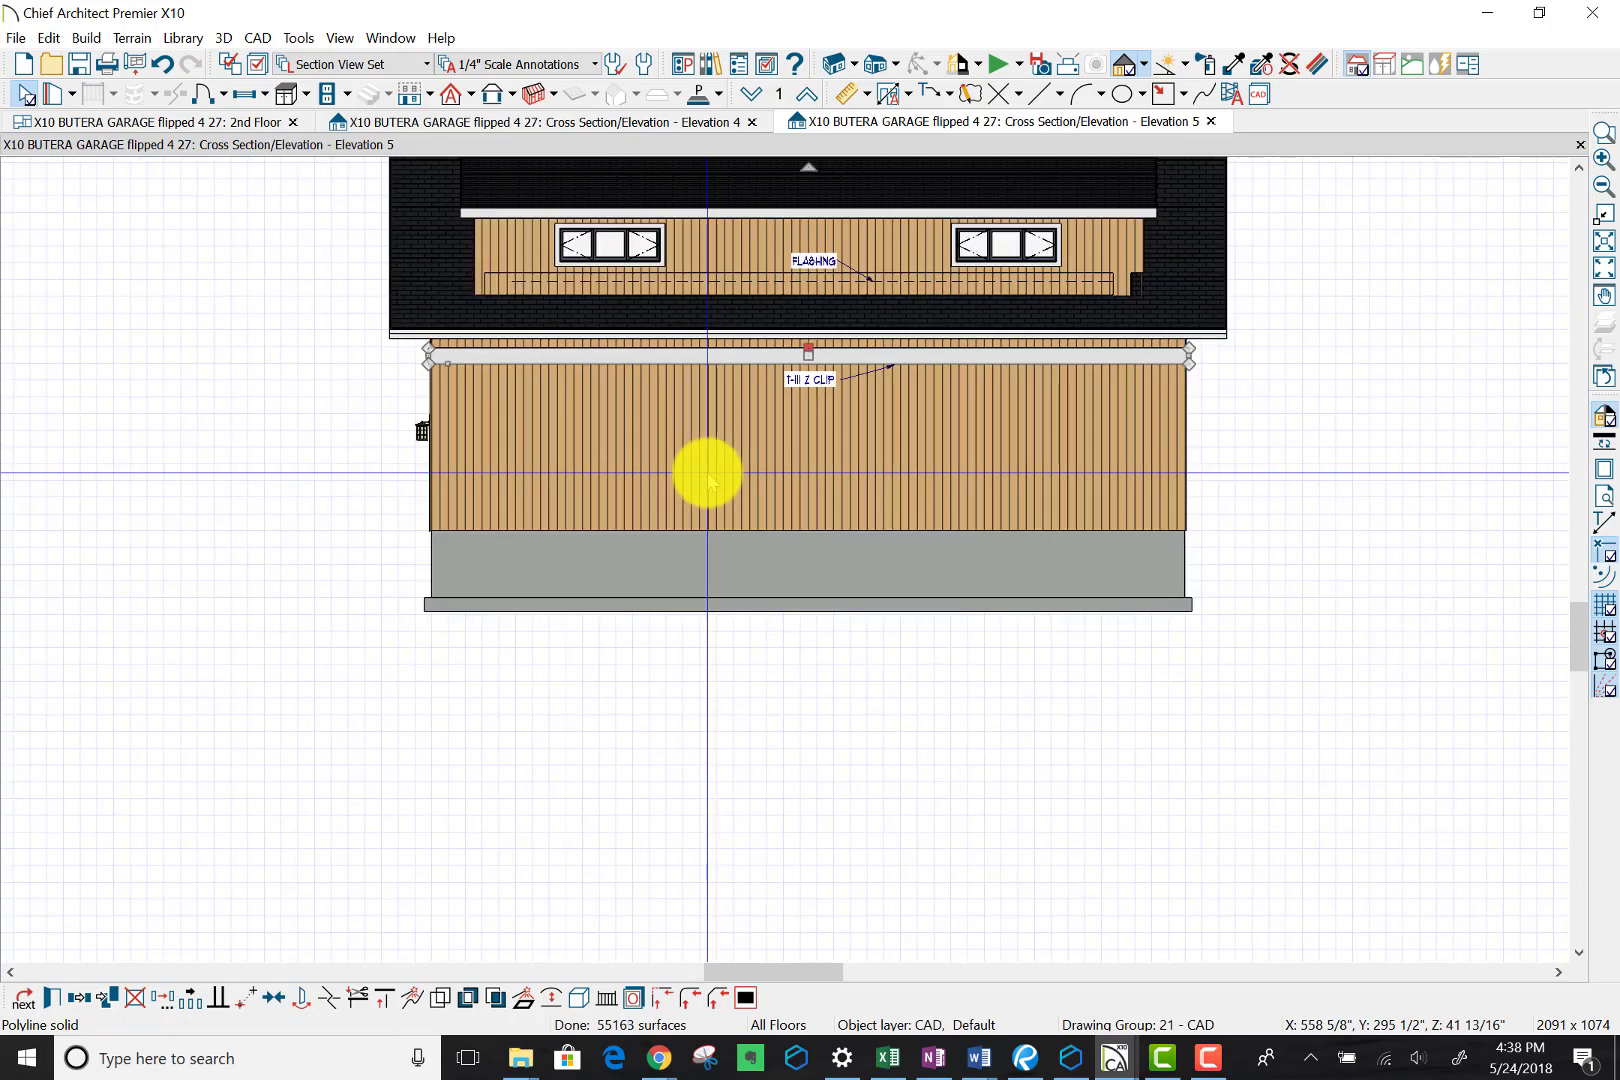
{"action": "scroll", "coordinate": [707, 473], "scroll_direction": "down", "scroll_amount": 1}
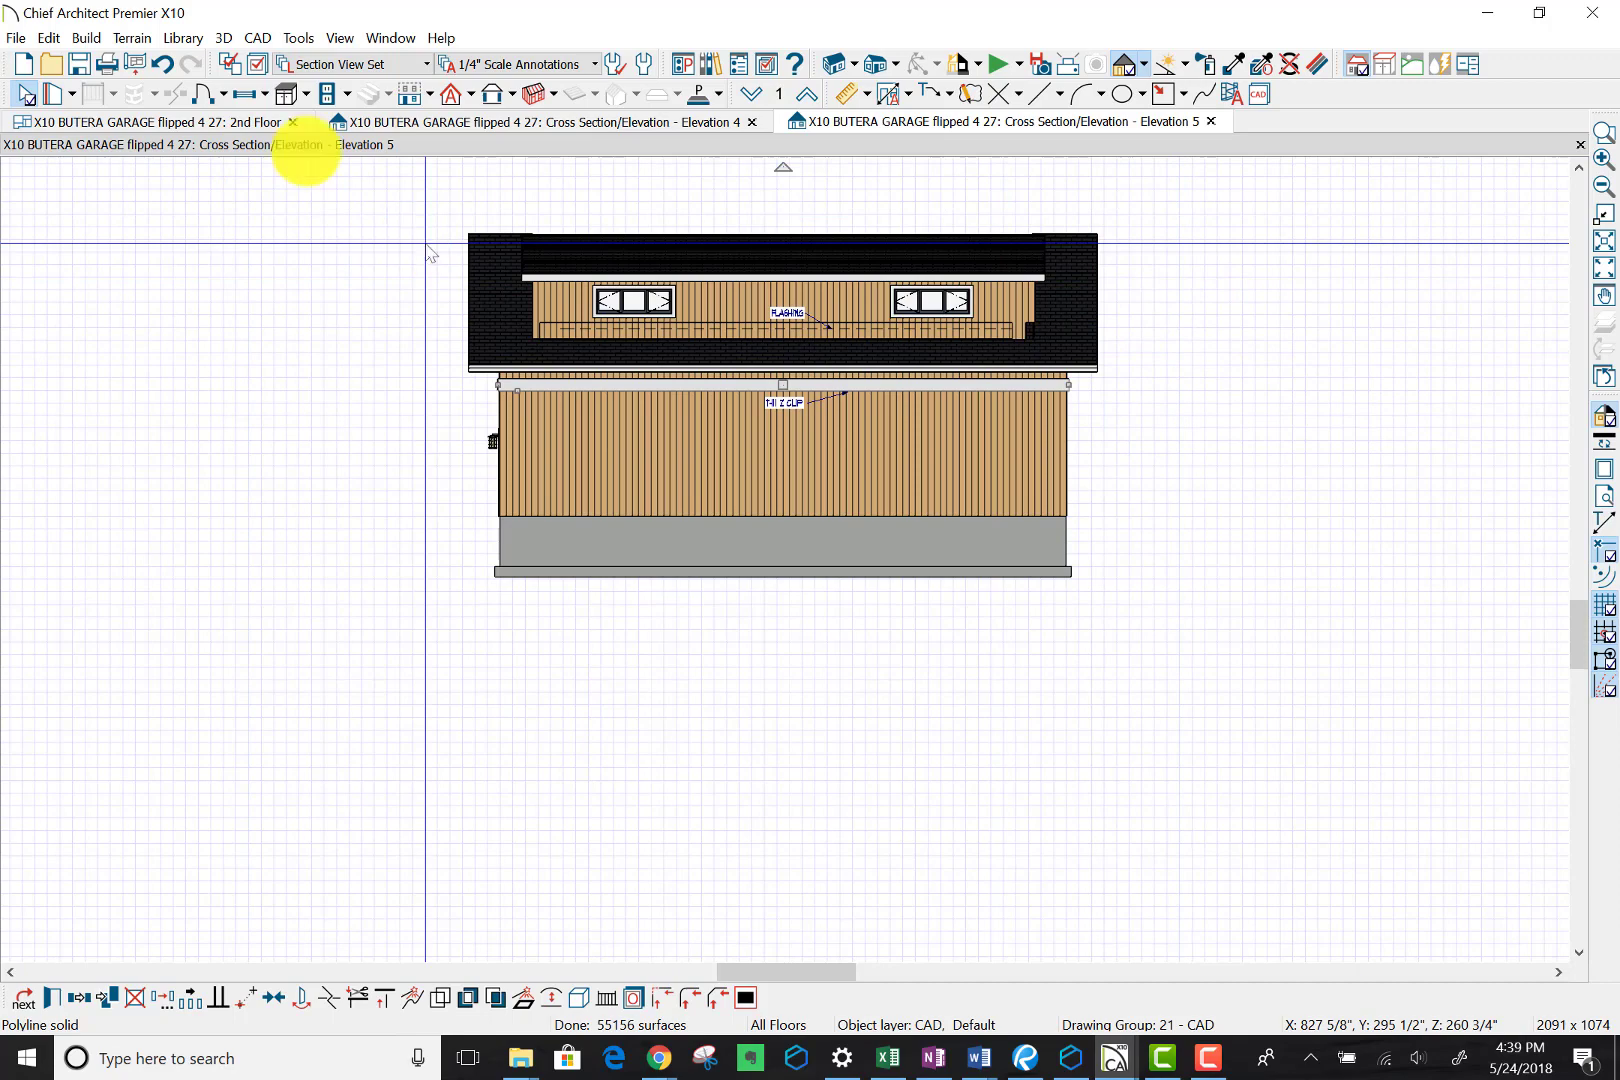
{"action": "left_click", "coordinate": [220, 123]}
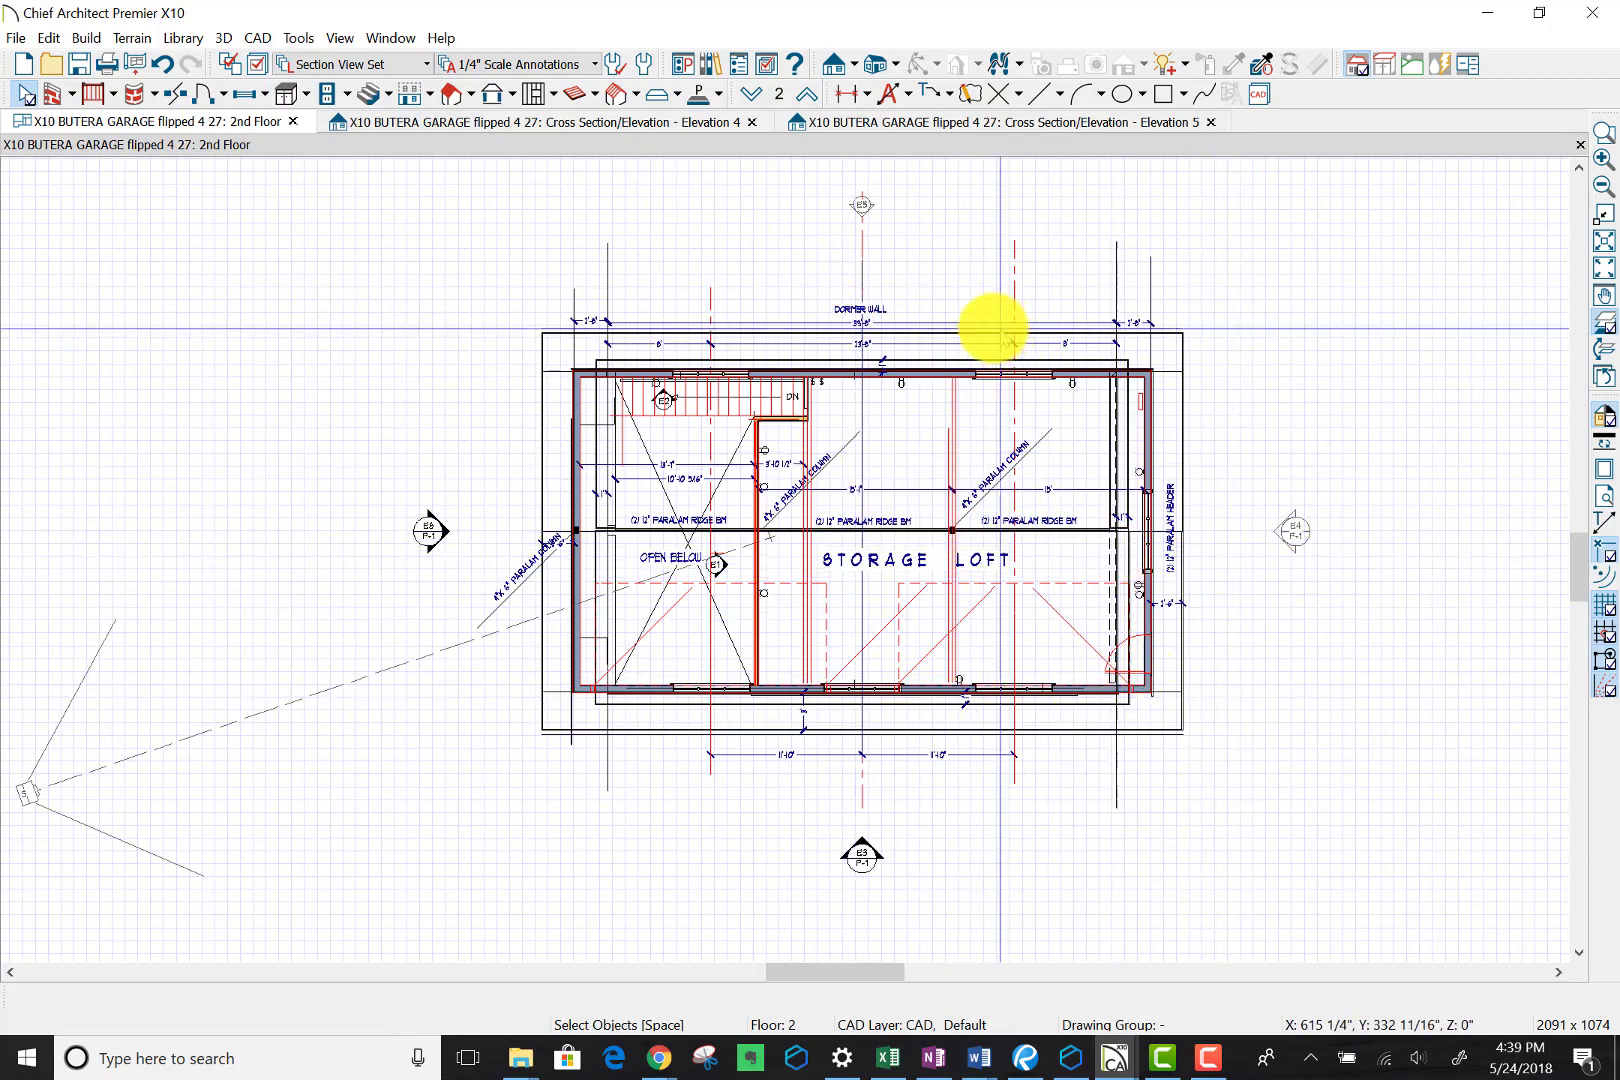
{"action": "left_click", "coordinate": [422, 530]}
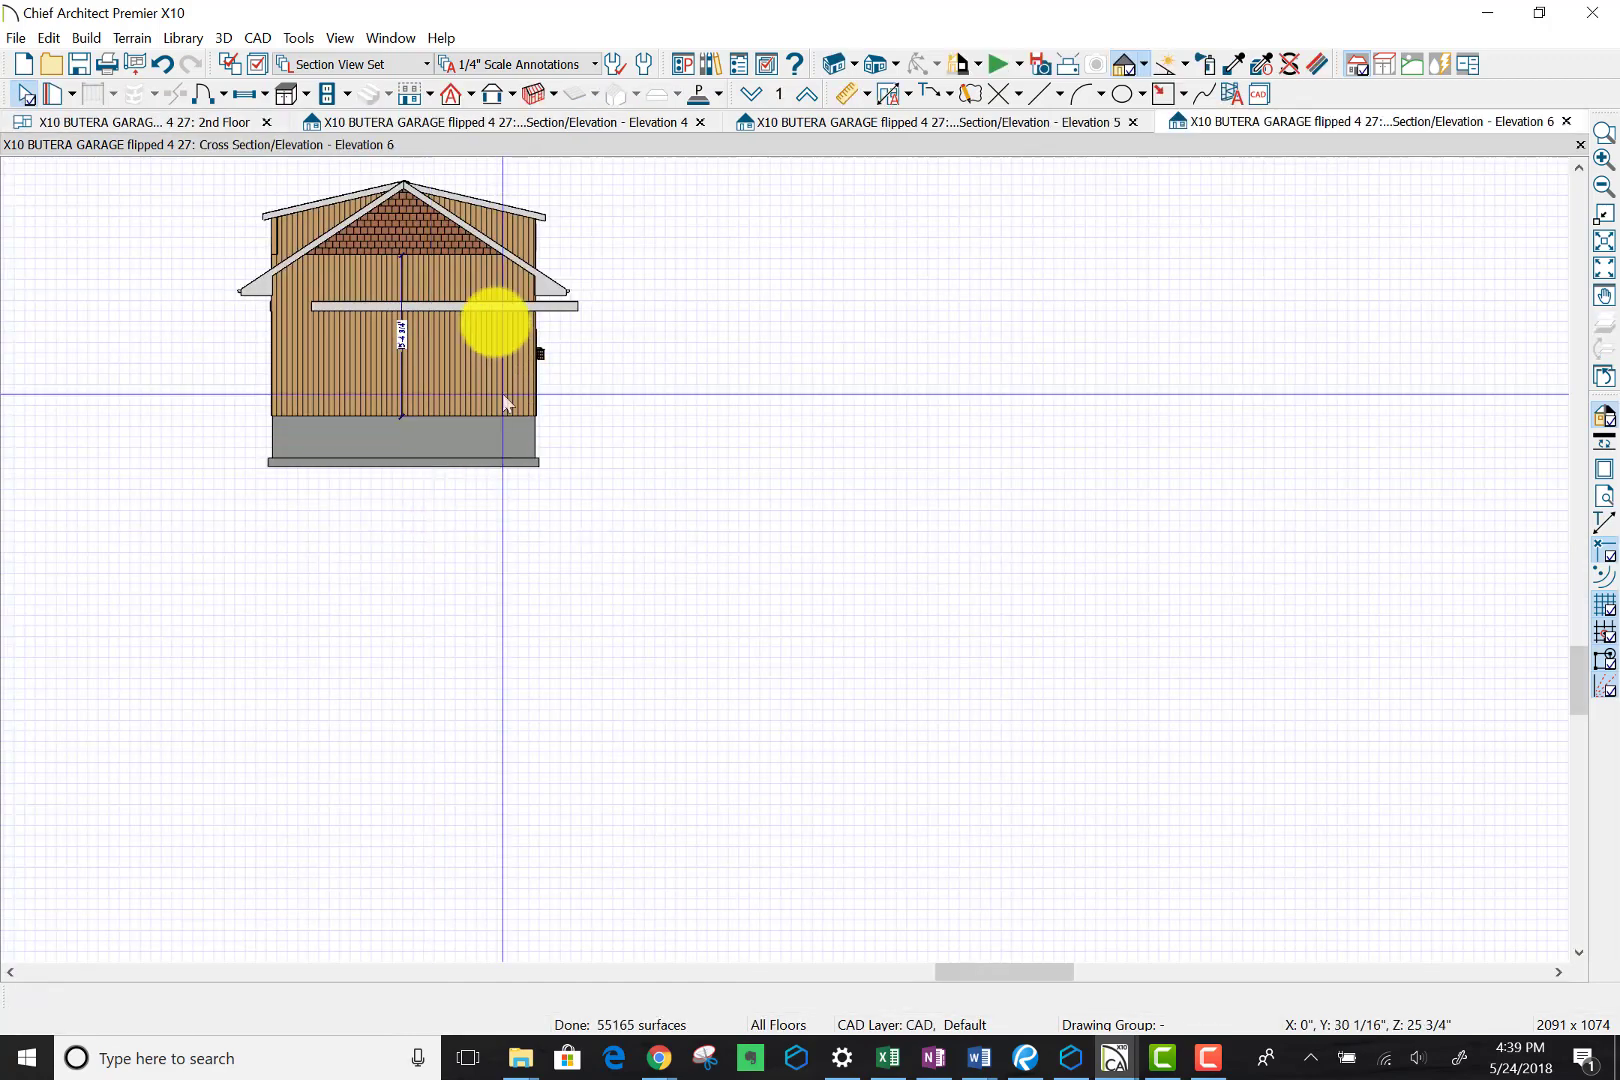
{"action": "scroll", "coordinate": [459, 320], "scroll_direction": "up", "scroll_amount": 4}
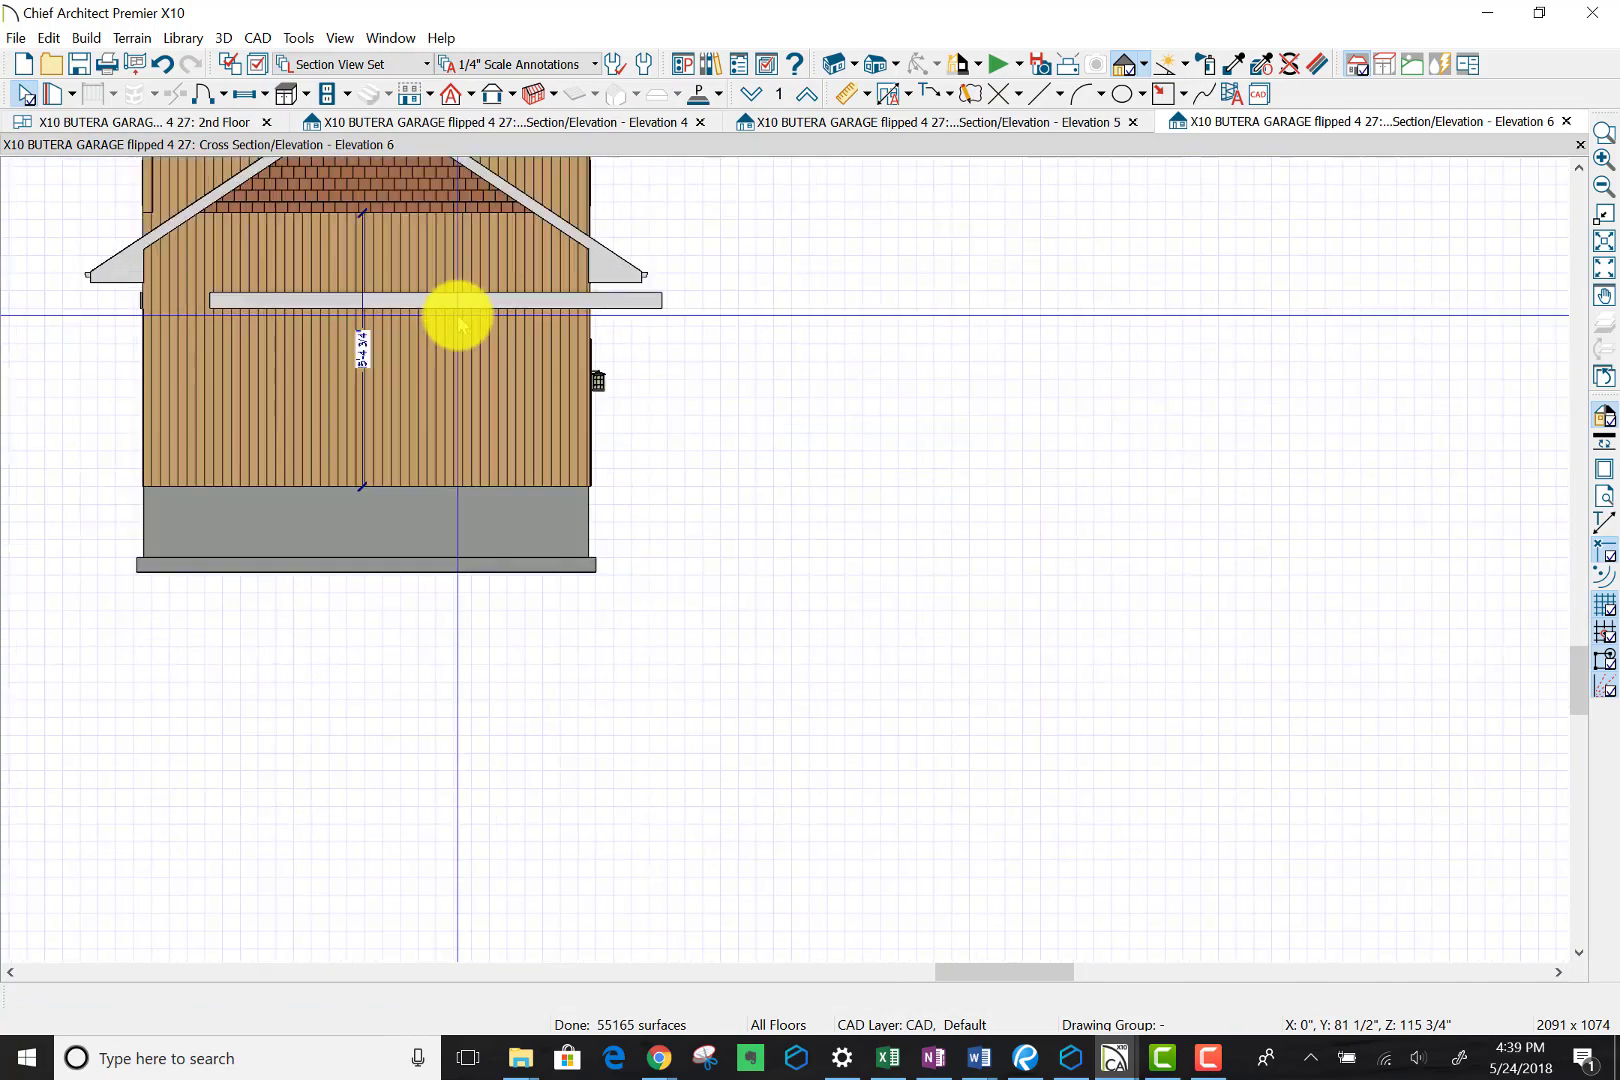
Step: Fit the gable-end trim band to the wall width by trimming its overhanging end and extending its short end to the outer corners
{"action": "left_click", "coordinate": [554, 297]}
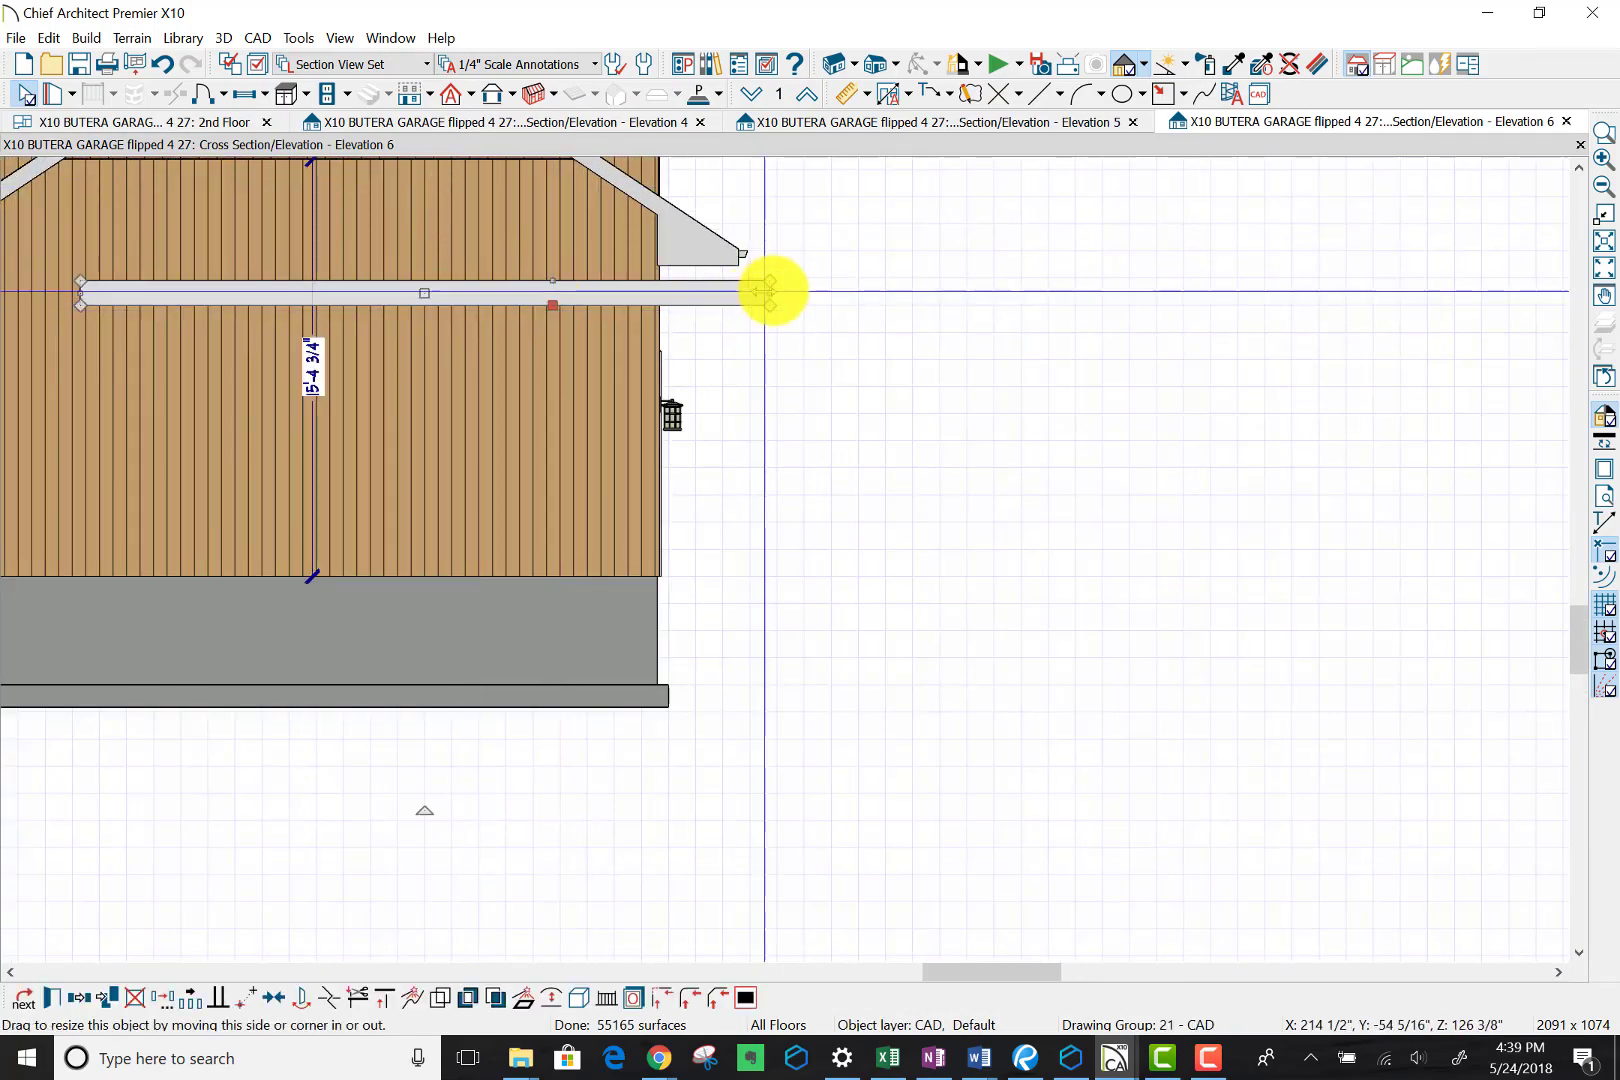
{"action": "left_click_drag", "start_coordinate": [770, 292], "coordinate": [655, 291]}
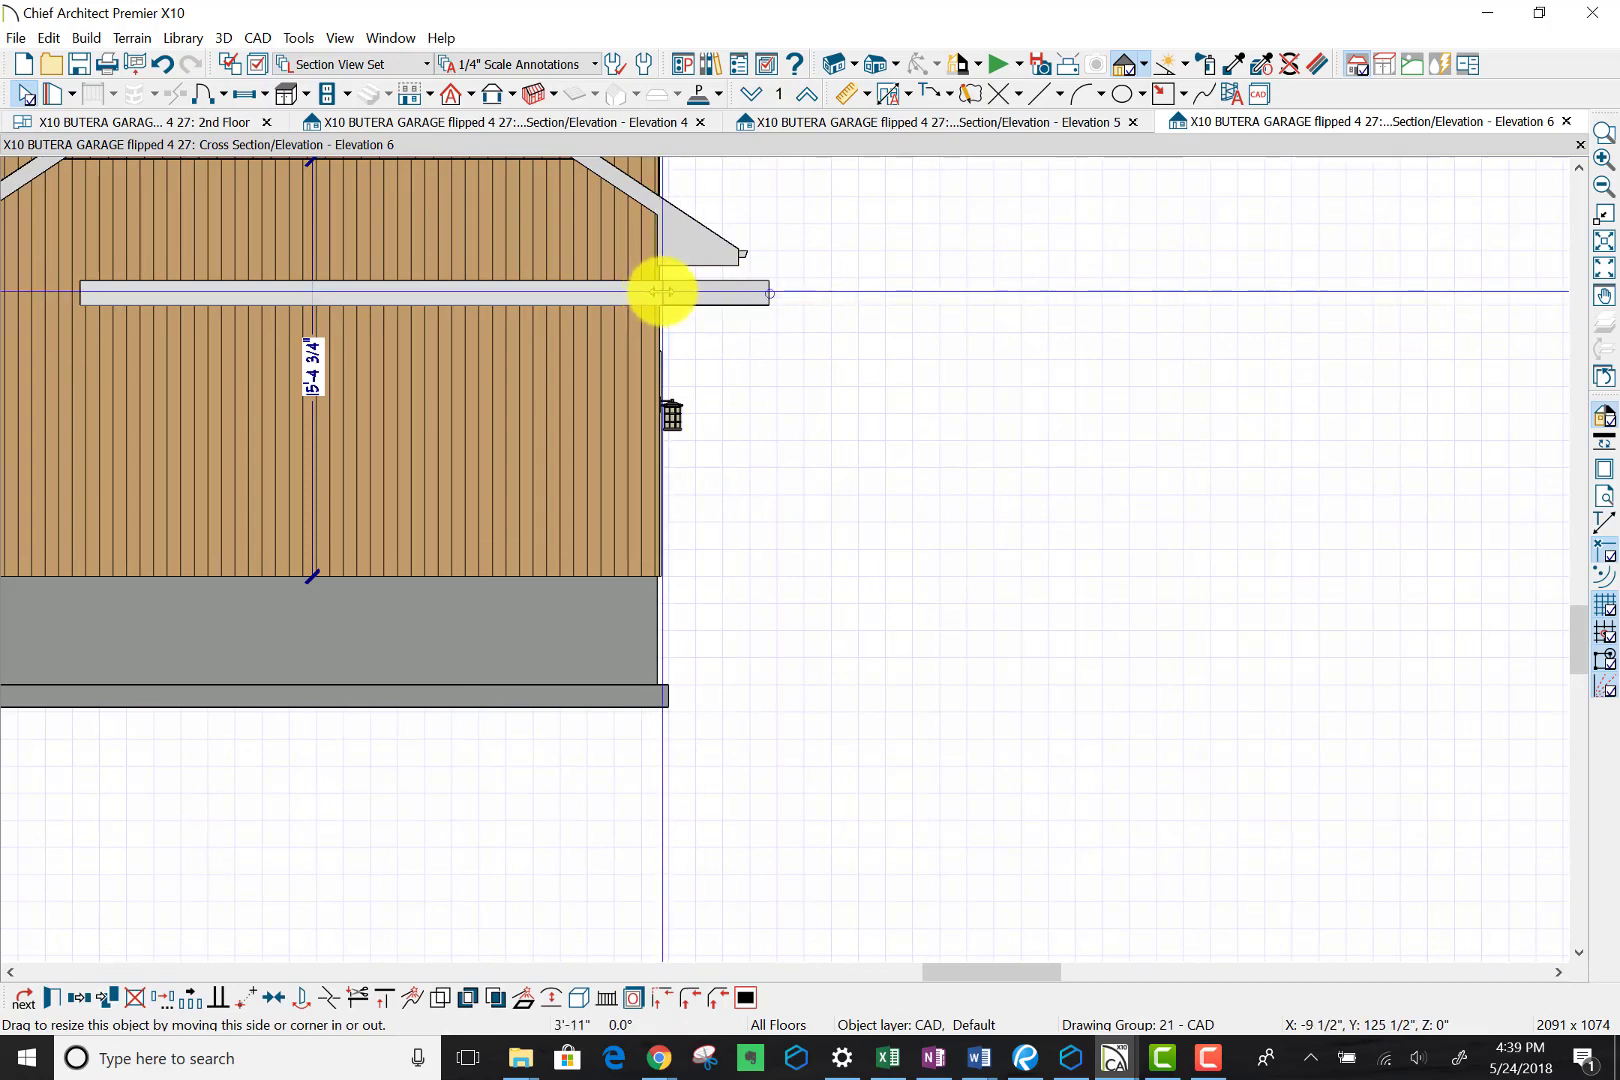
{"action": "left_click_drag", "start_coordinate": [660, 292], "coordinate": [662, 292]}
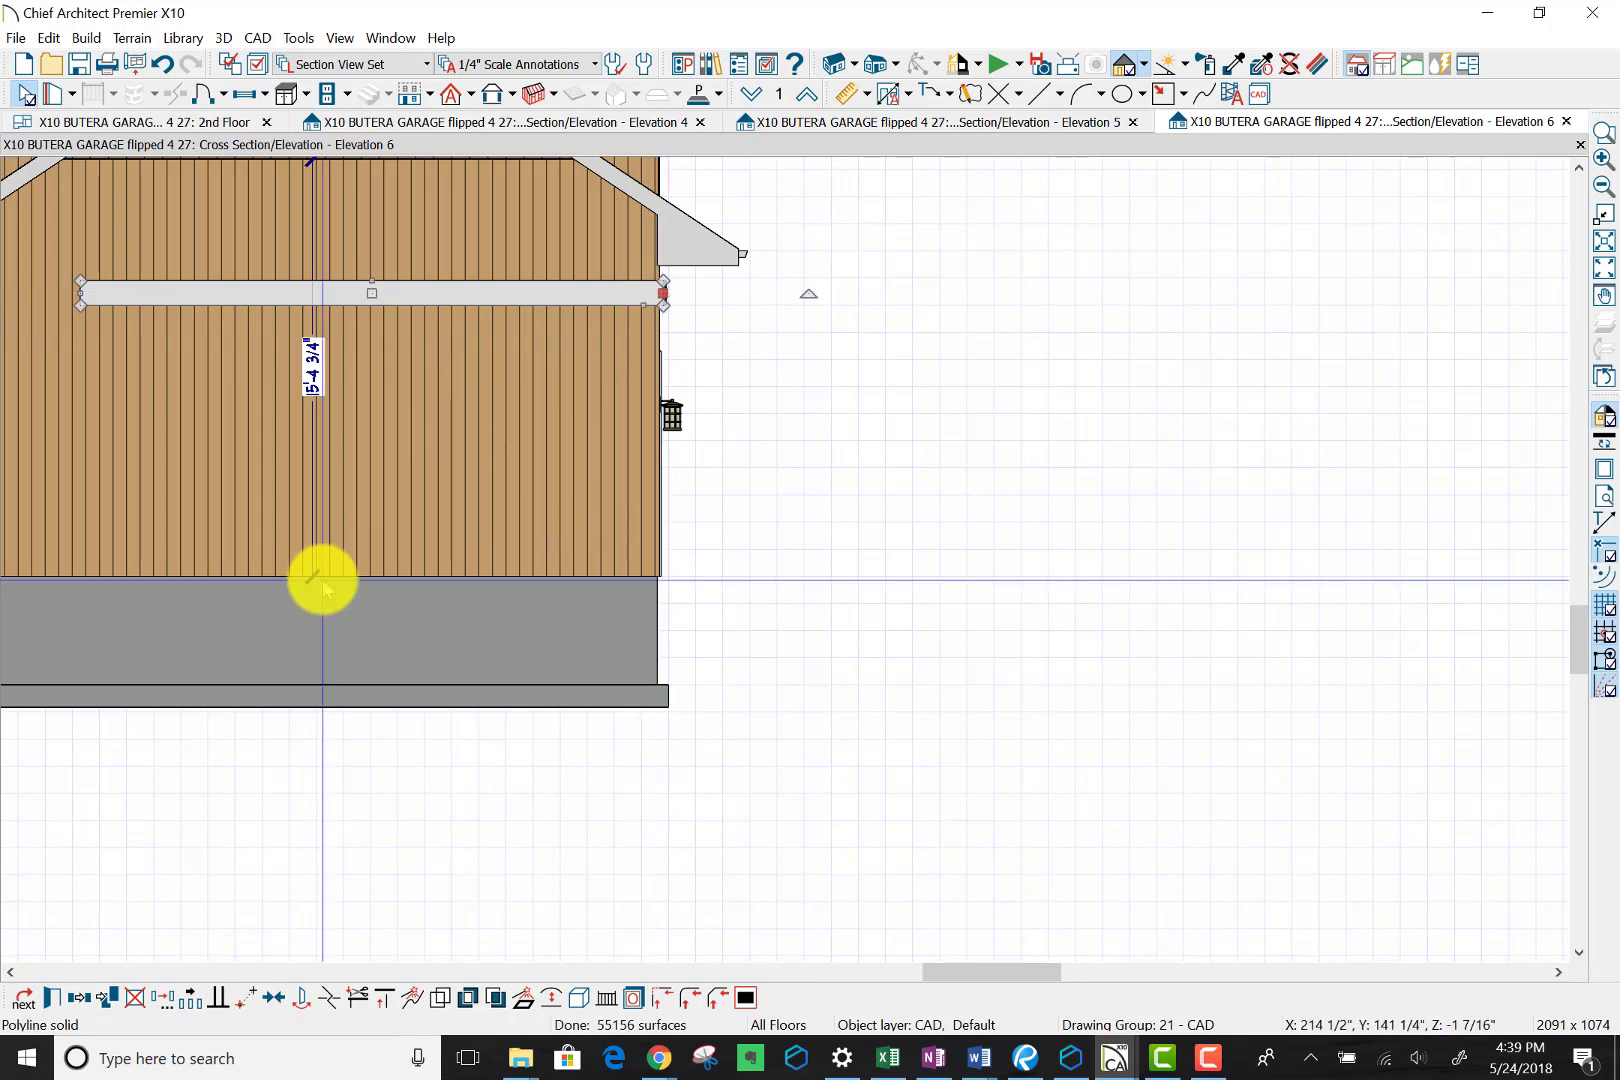
{"action": "scroll", "coordinate": [322, 580], "scroll_direction": "down", "scroll_amount": 2}
{"action": "scroll", "coordinate": [401, 701], "scroll_direction": "down", "scroll_amount": 2}
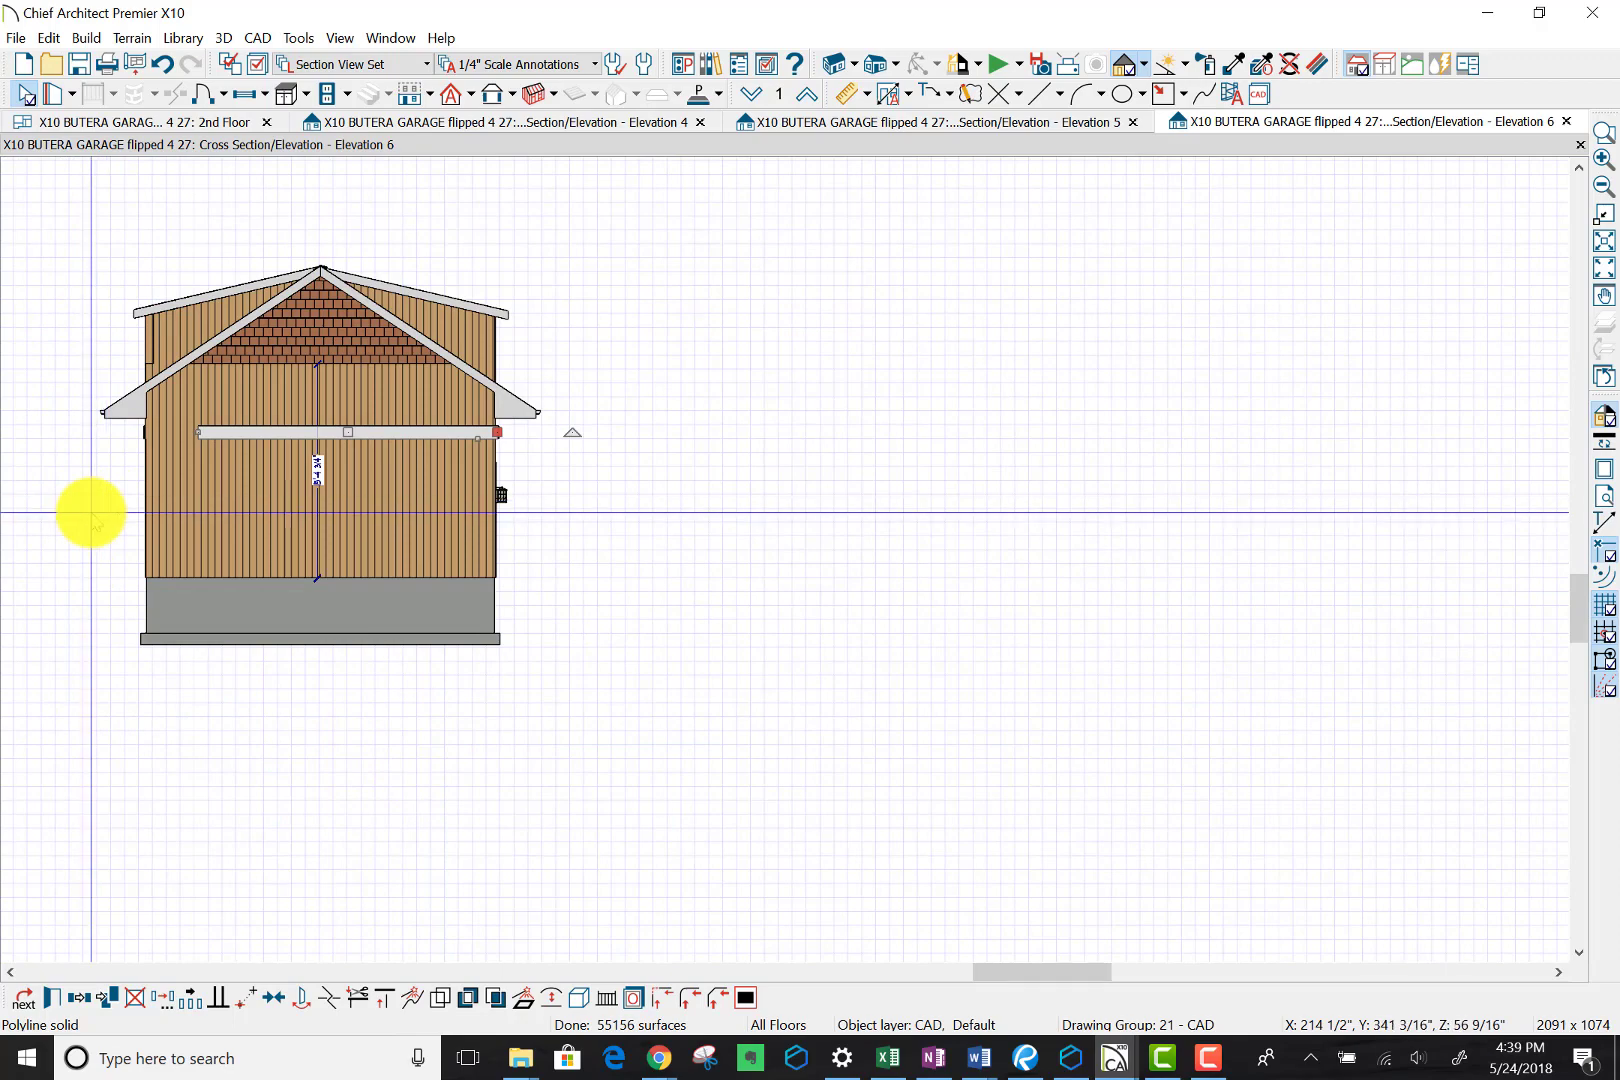
{"action": "scroll", "coordinate": [91, 513], "scroll_direction": "up", "scroll_amount": 2}
{"action": "scroll", "coordinate": [91, 513], "scroll_direction": "up", "scroll_amount": 2}
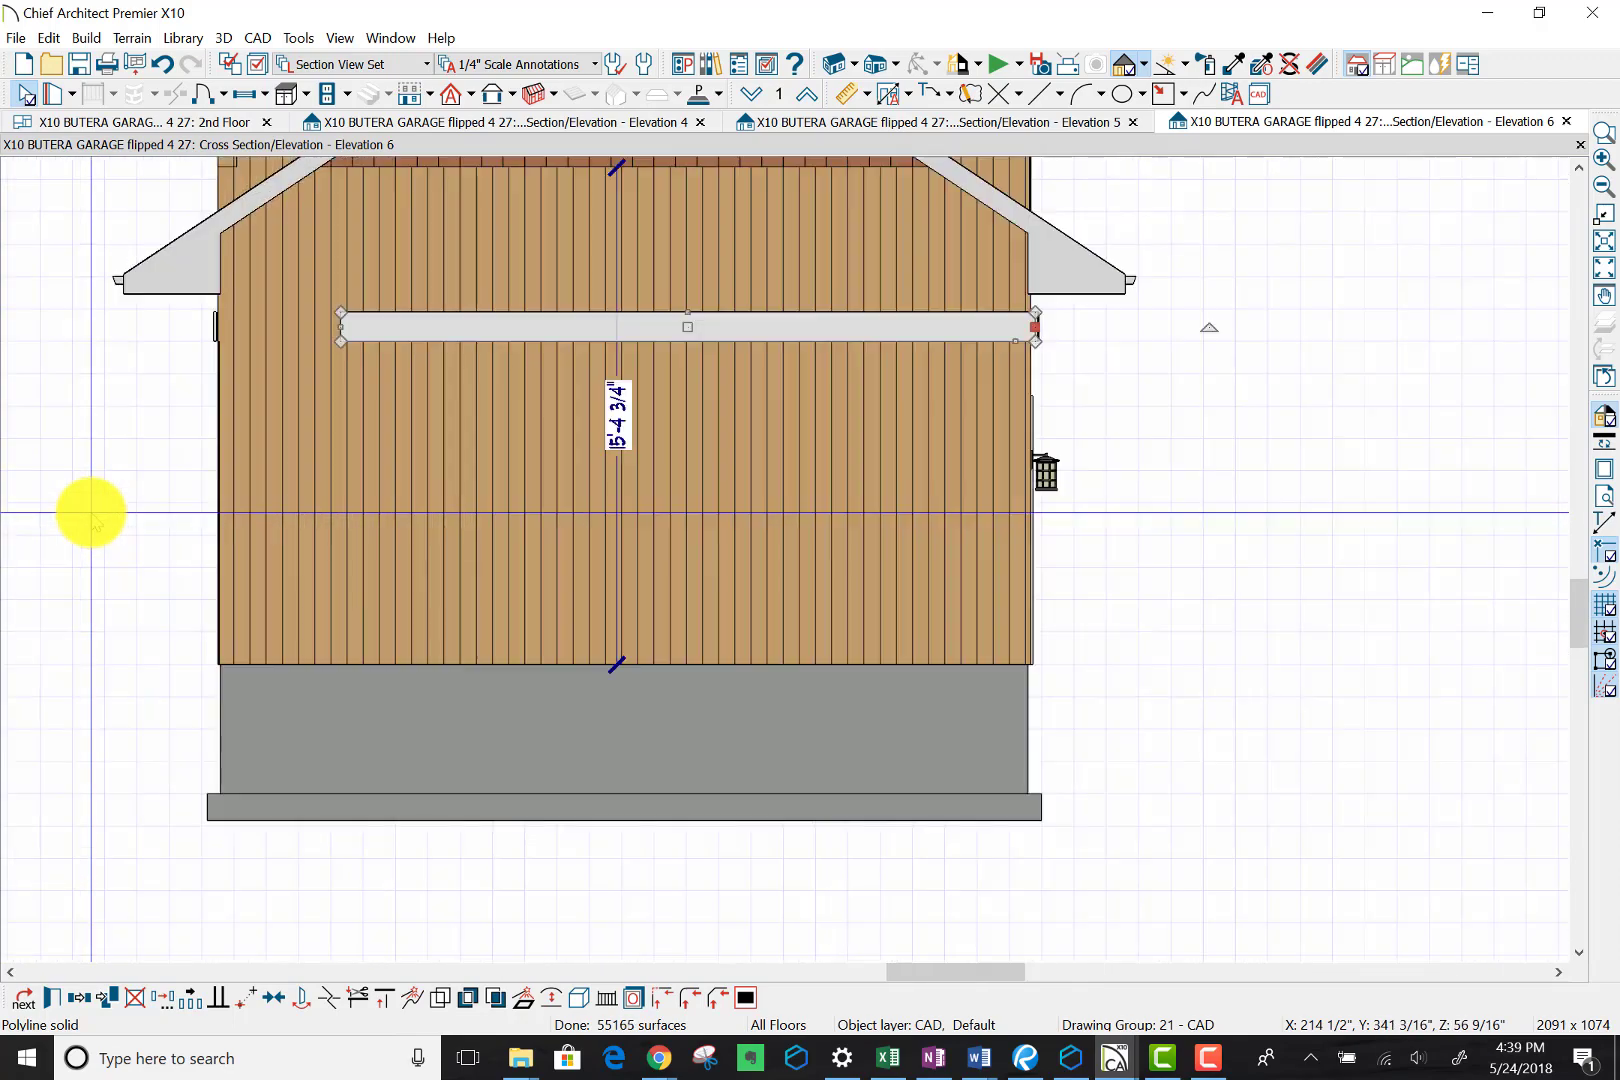
{"action": "scroll", "coordinate": [166, 441], "scroll_direction": "up", "scroll_amount": 1}
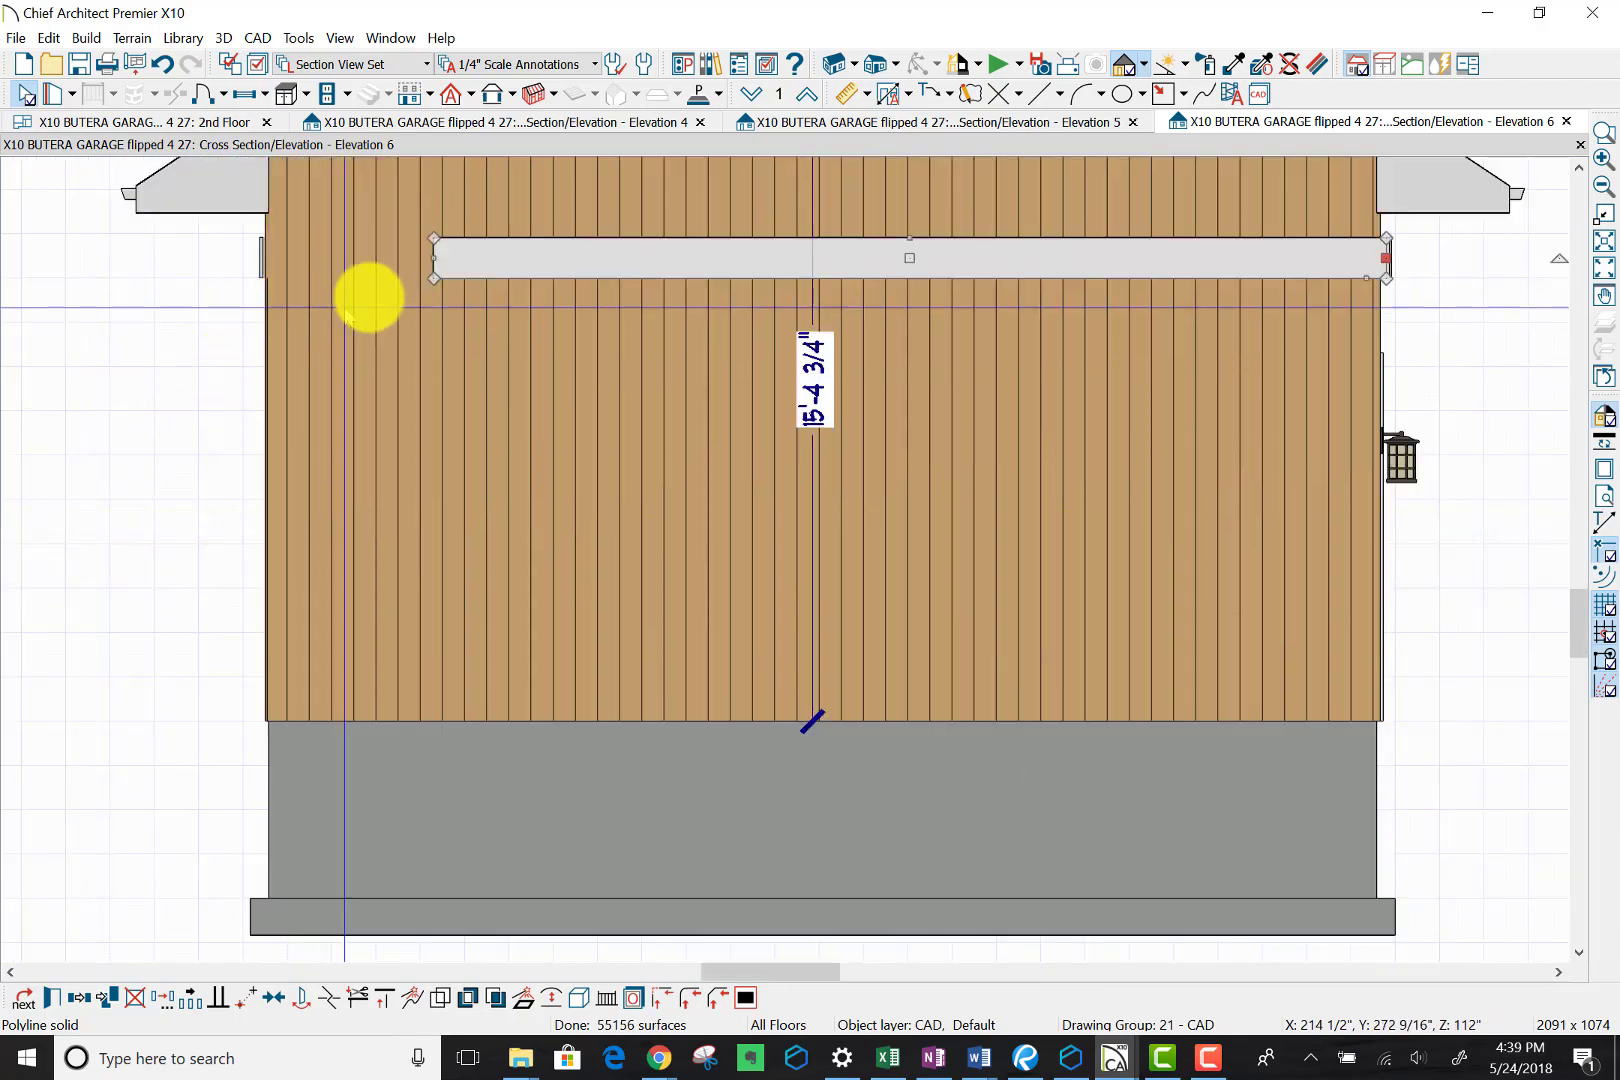
{"action": "left_click_drag", "start_coordinate": [430, 262], "coordinate": [259, 274]}
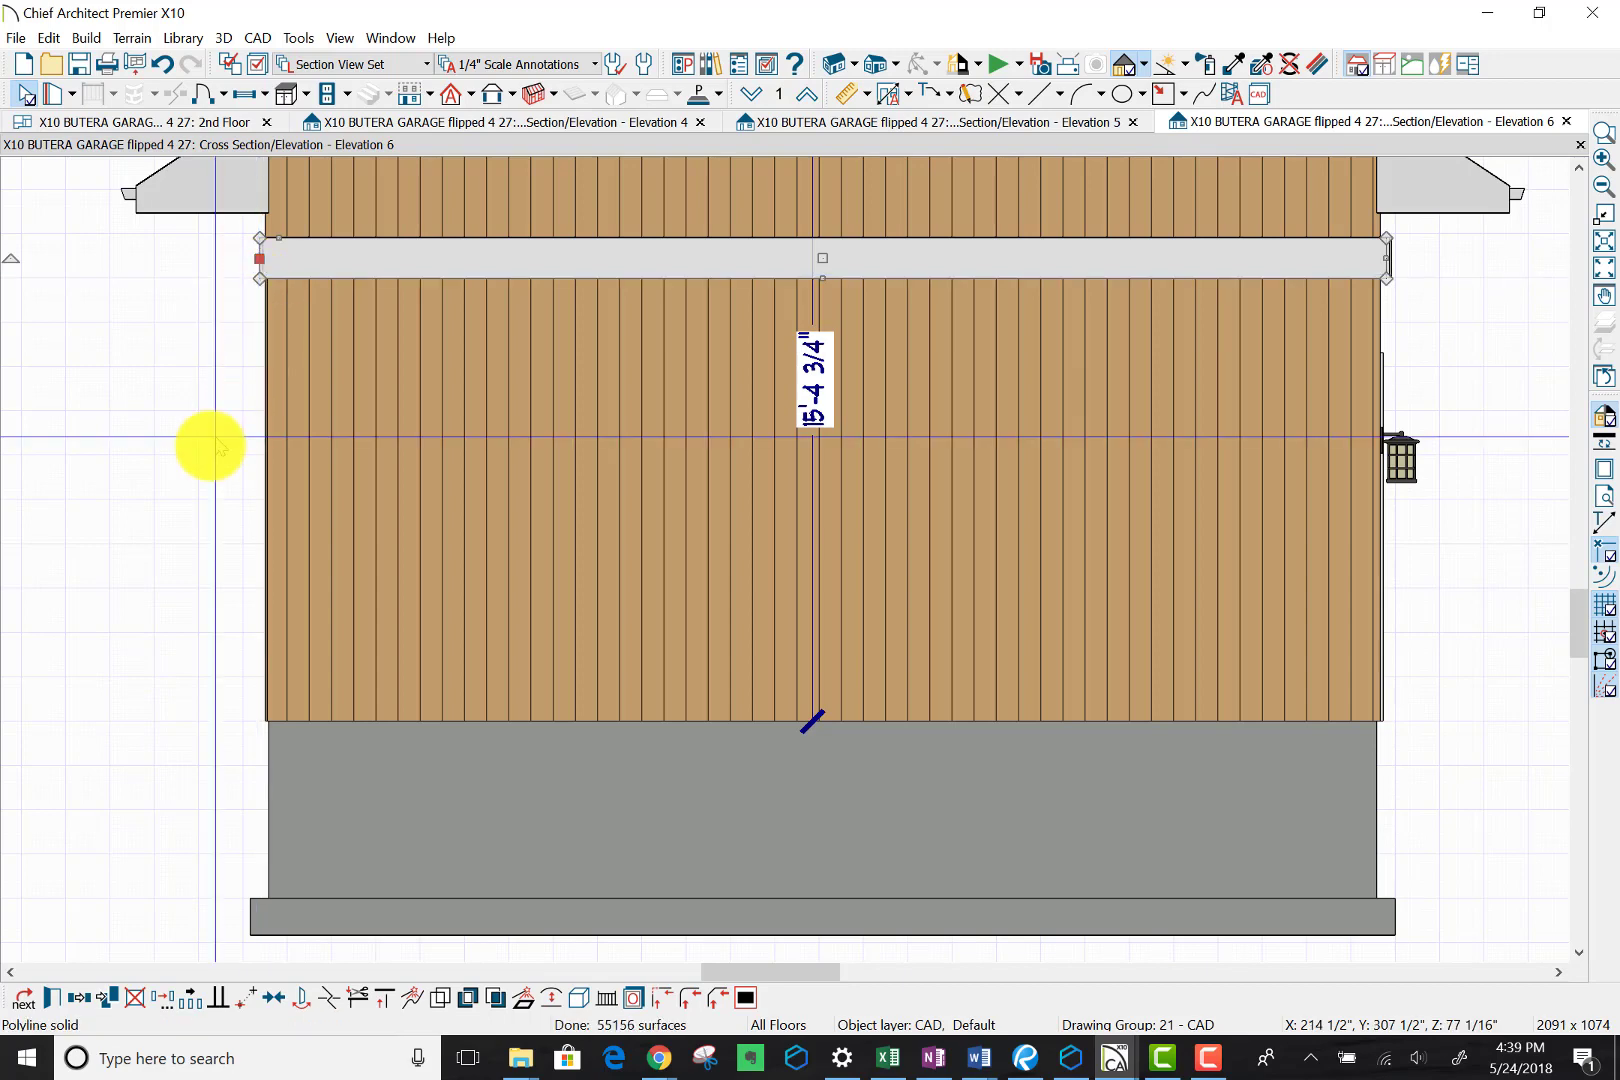
{"action": "scroll", "coordinate": [218, 445], "scroll_direction": "down", "scroll_amount": 2}
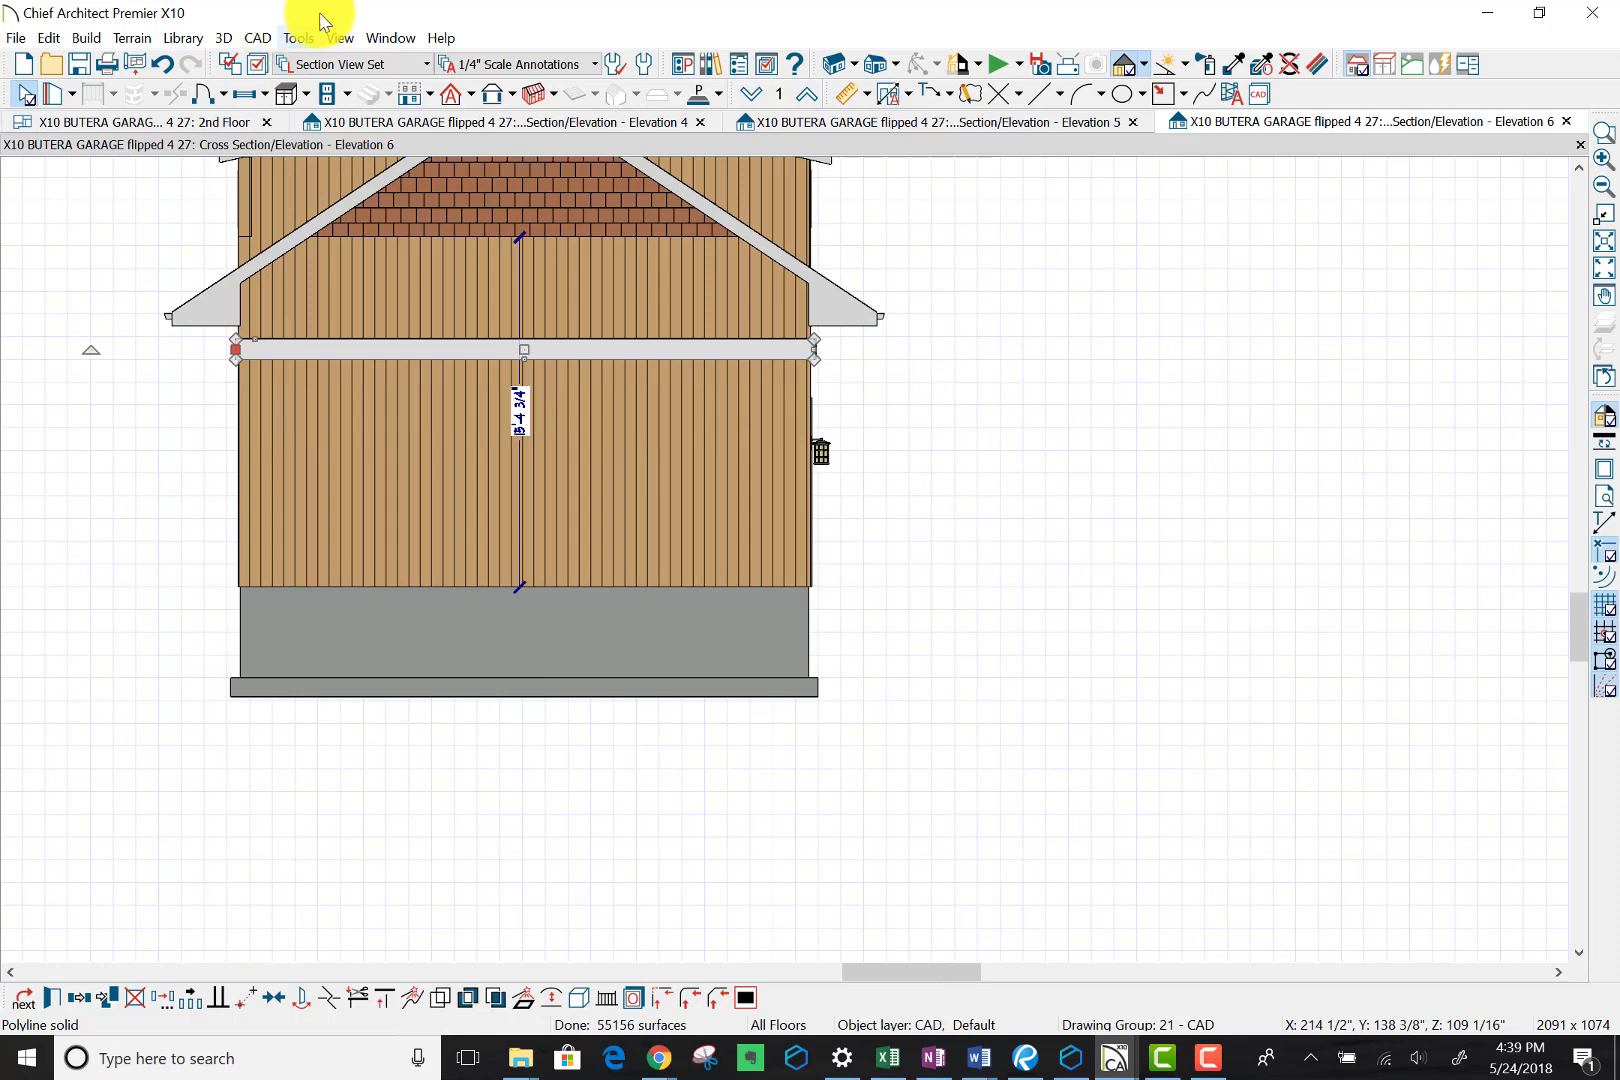
Step: Copy the Shake - Natural material from the gable peak onto the vertical paneling between the peak and the trim band
{"action": "left_click", "coordinate": [1232, 68]}
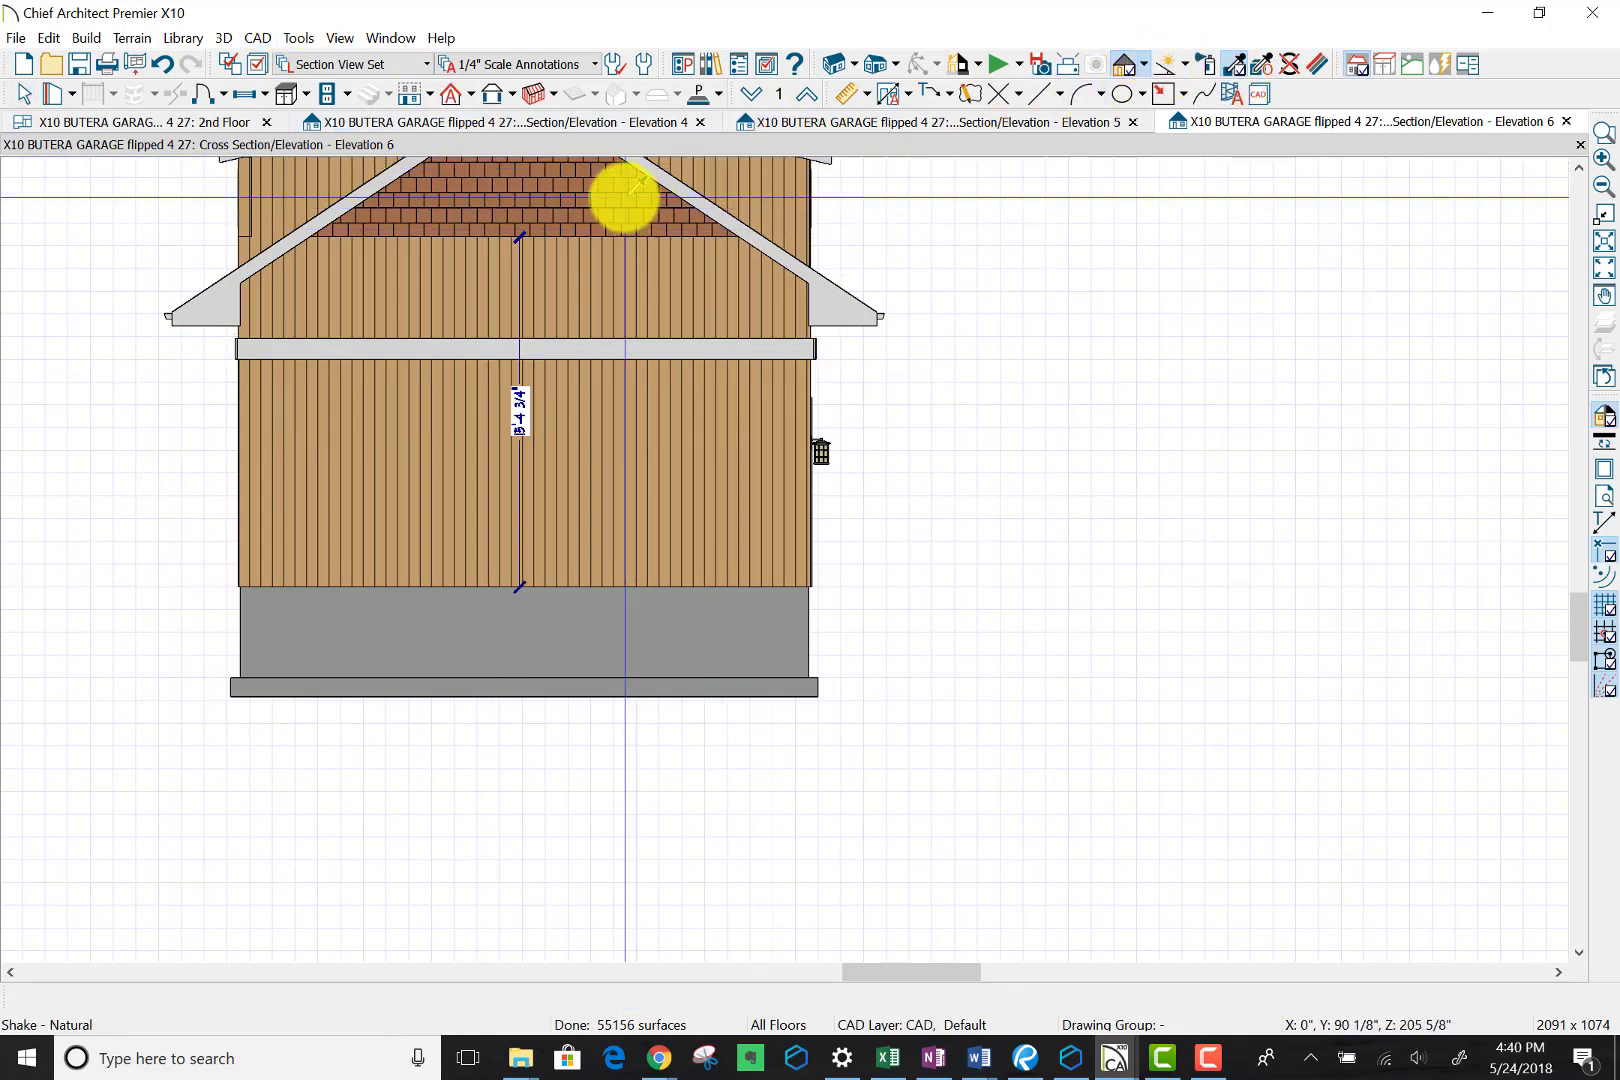
{"action": "left_click", "coordinate": [624, 197]}
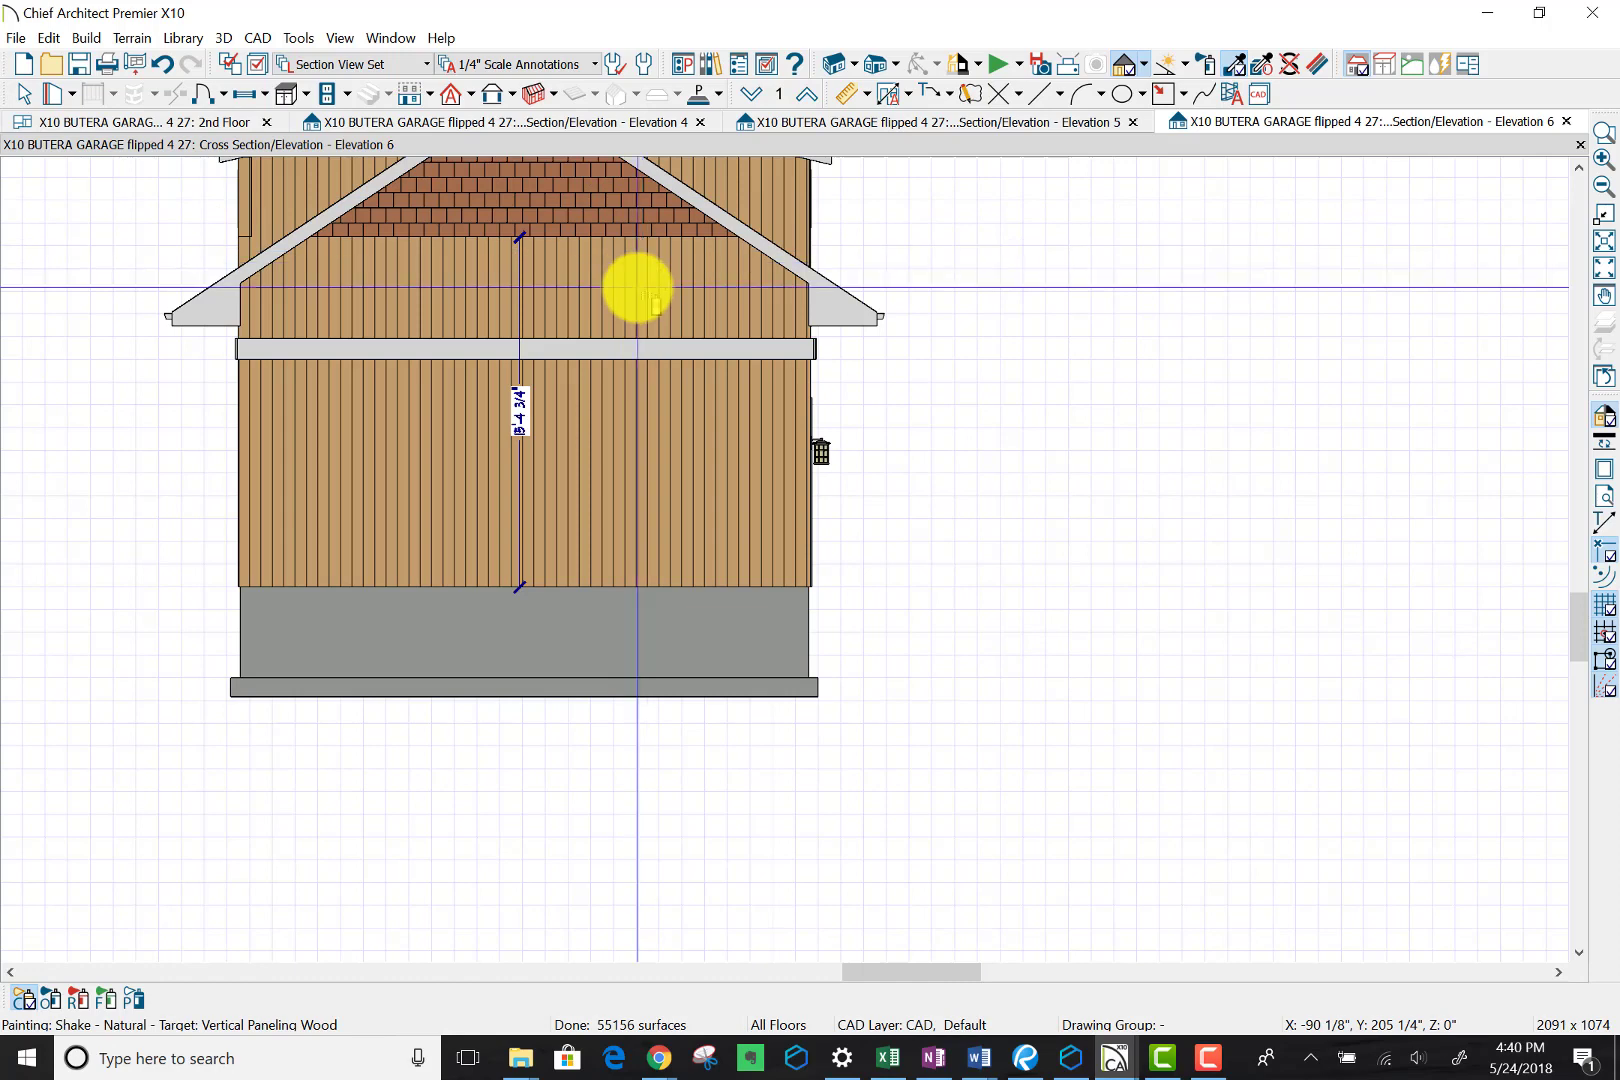
{"action": "left_click", "coordinate": [652, 302]}
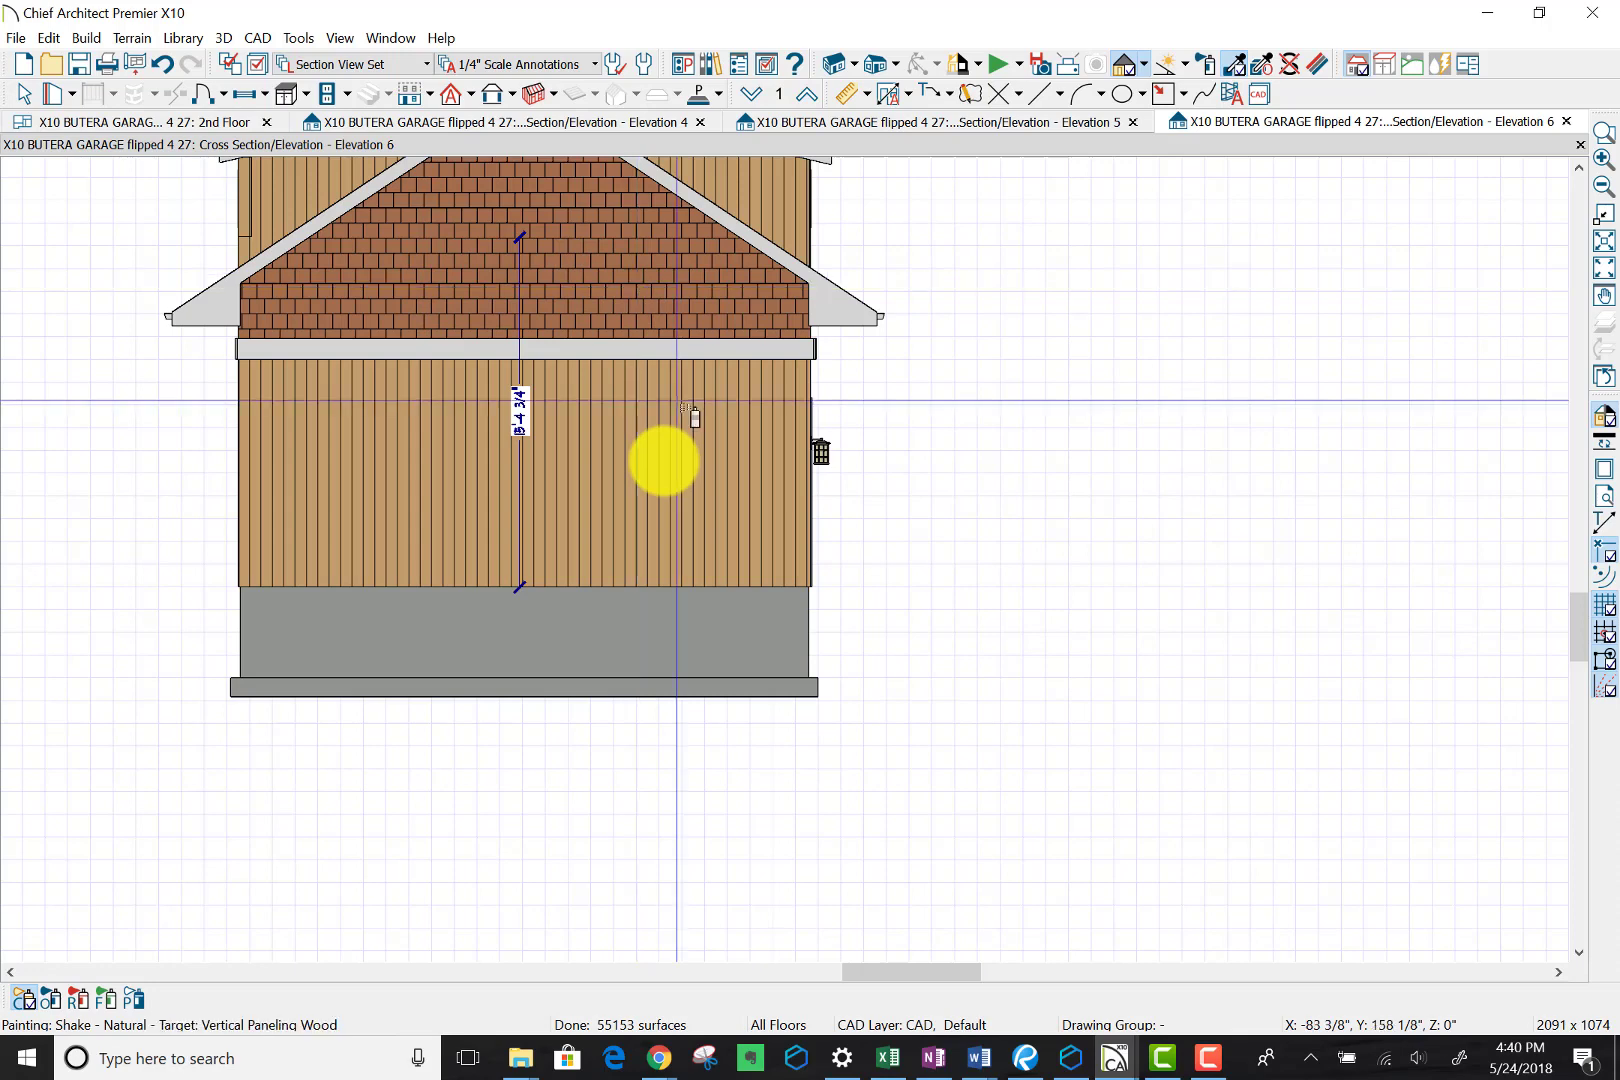
{"action": "scroll", "coordinate": [664, 460], "scroll_direction": "down", "scroll_amount": 1}
{"action": "scroll", "coordinate": [664, 460], "scroll_direction": "down", "scroll_amount": 1}
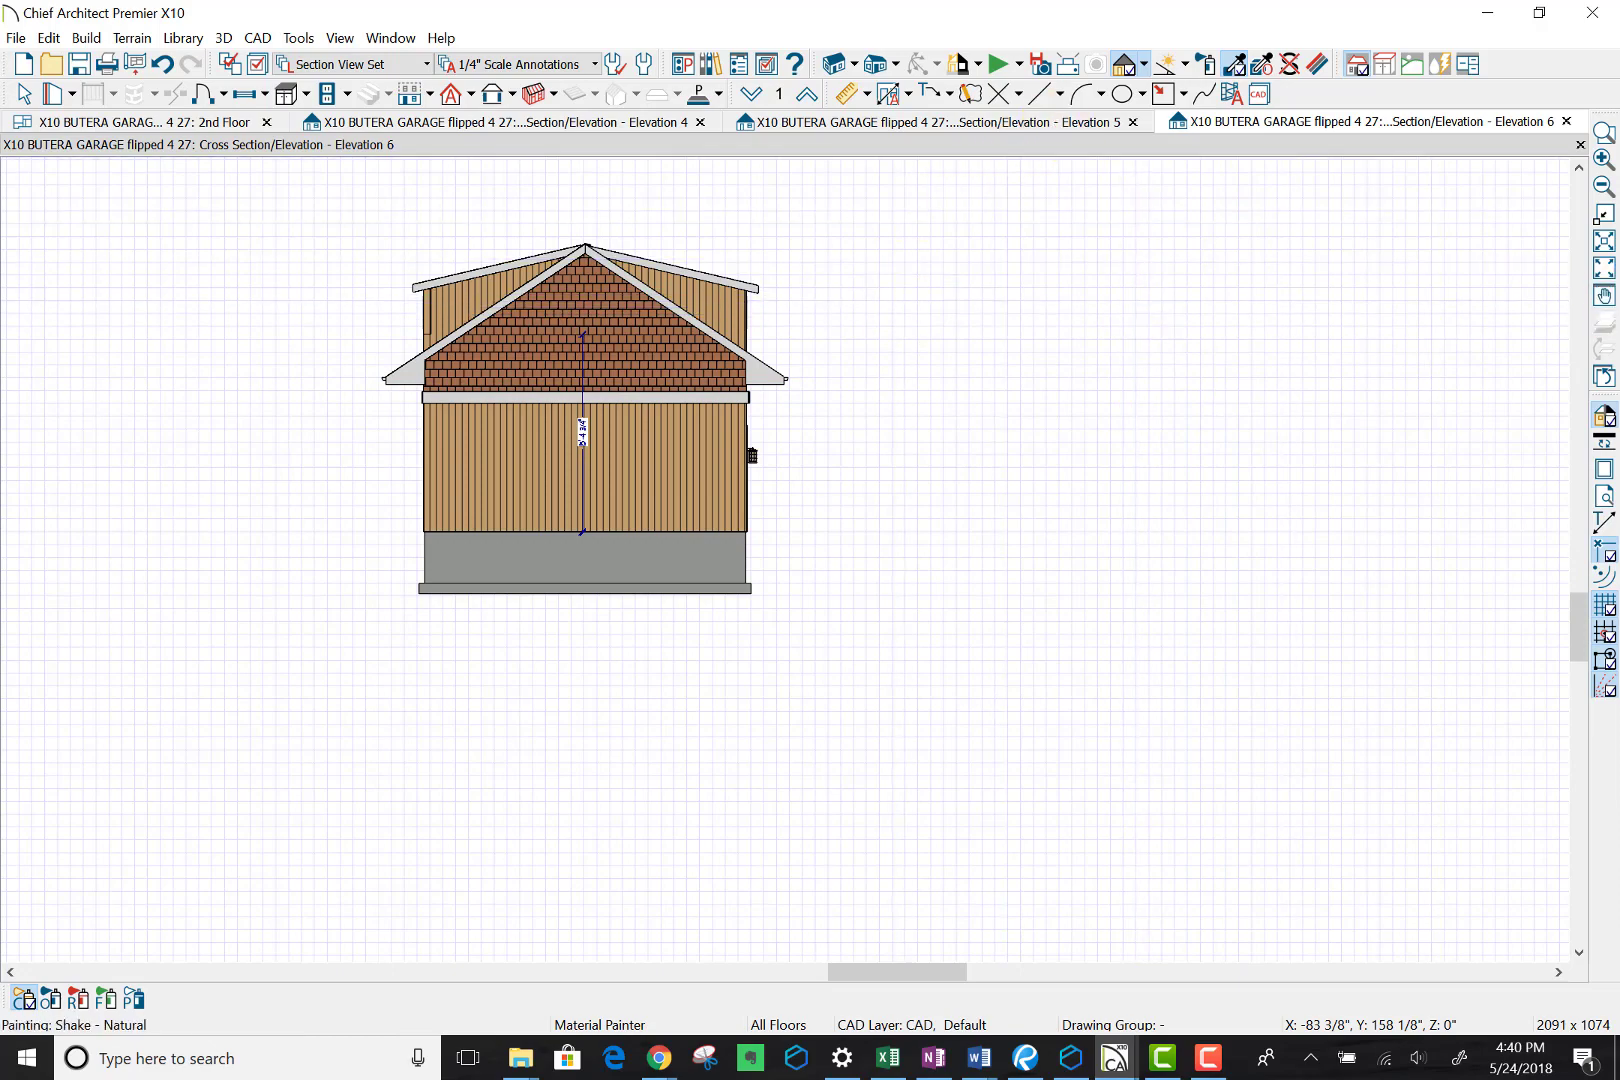
Step: Orbit the 3D perspective overview to examine the painted gable end and the trim band above the garage doors
{"action": "left_click_drag", "start_coordinate": [1619, 228], "coordinate": [728, 128]}
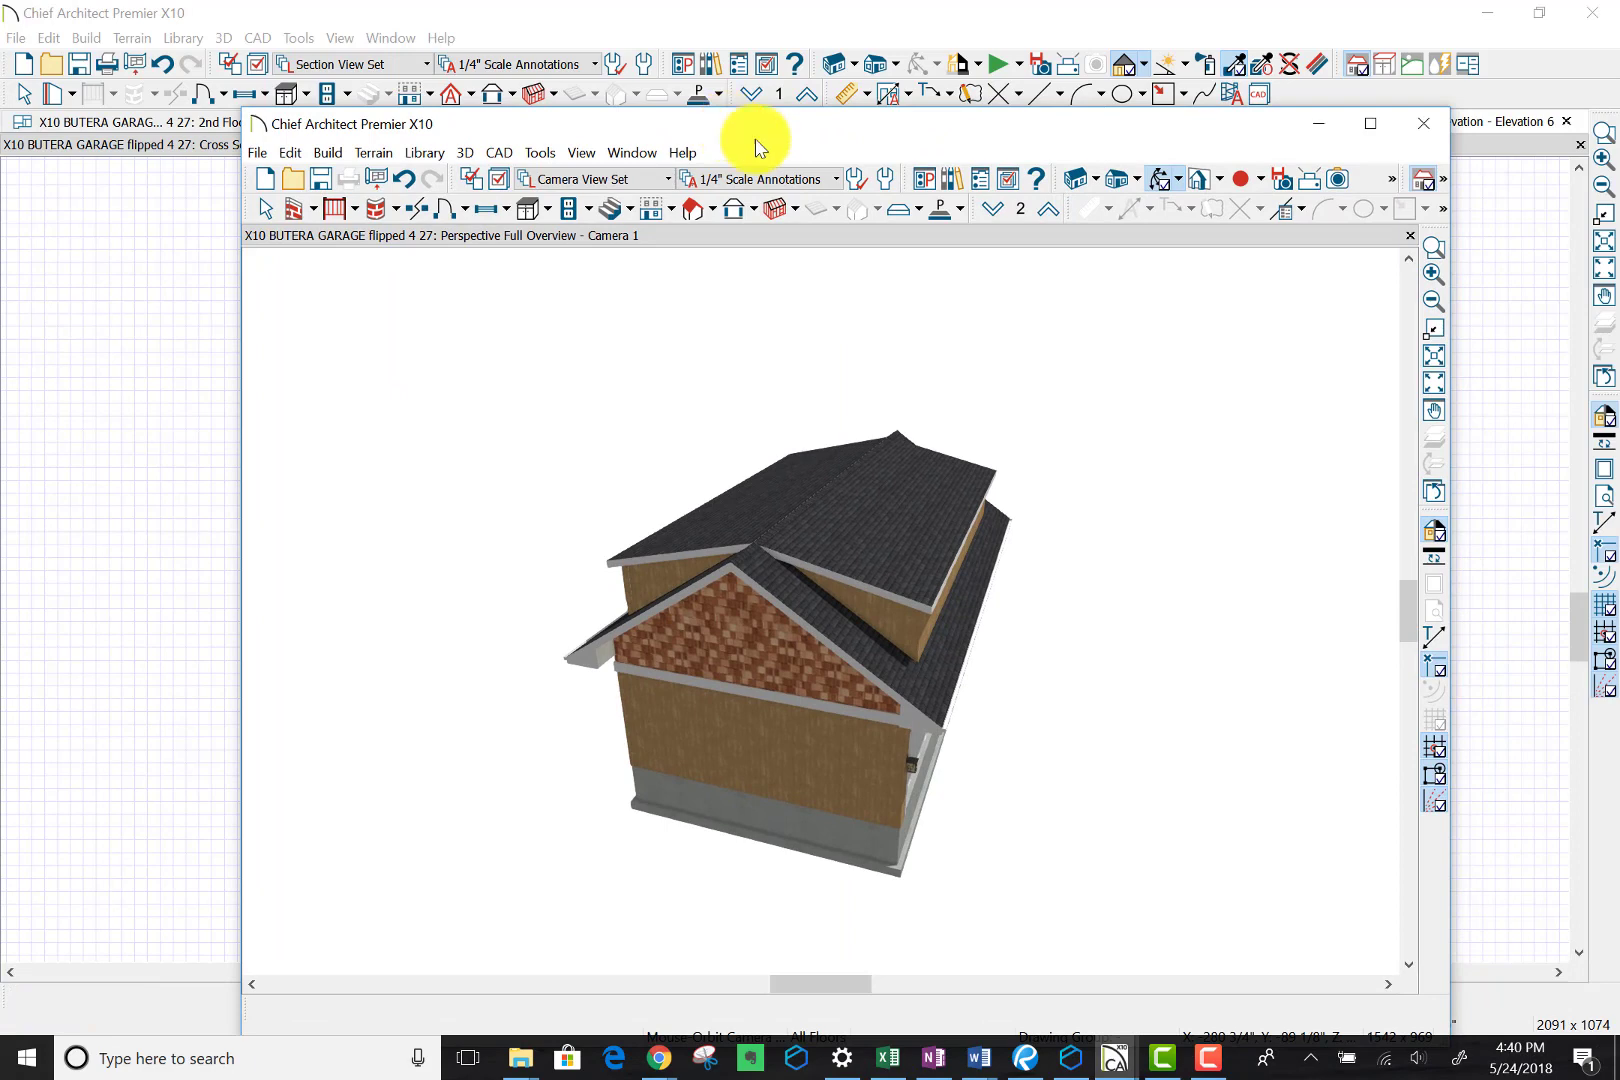
{"action": "left_click", "coordinate": [1158, 182]}
{"action": "left_click_drag", "start_coordinate": [738, 354], "coordinate": [947, 314]}
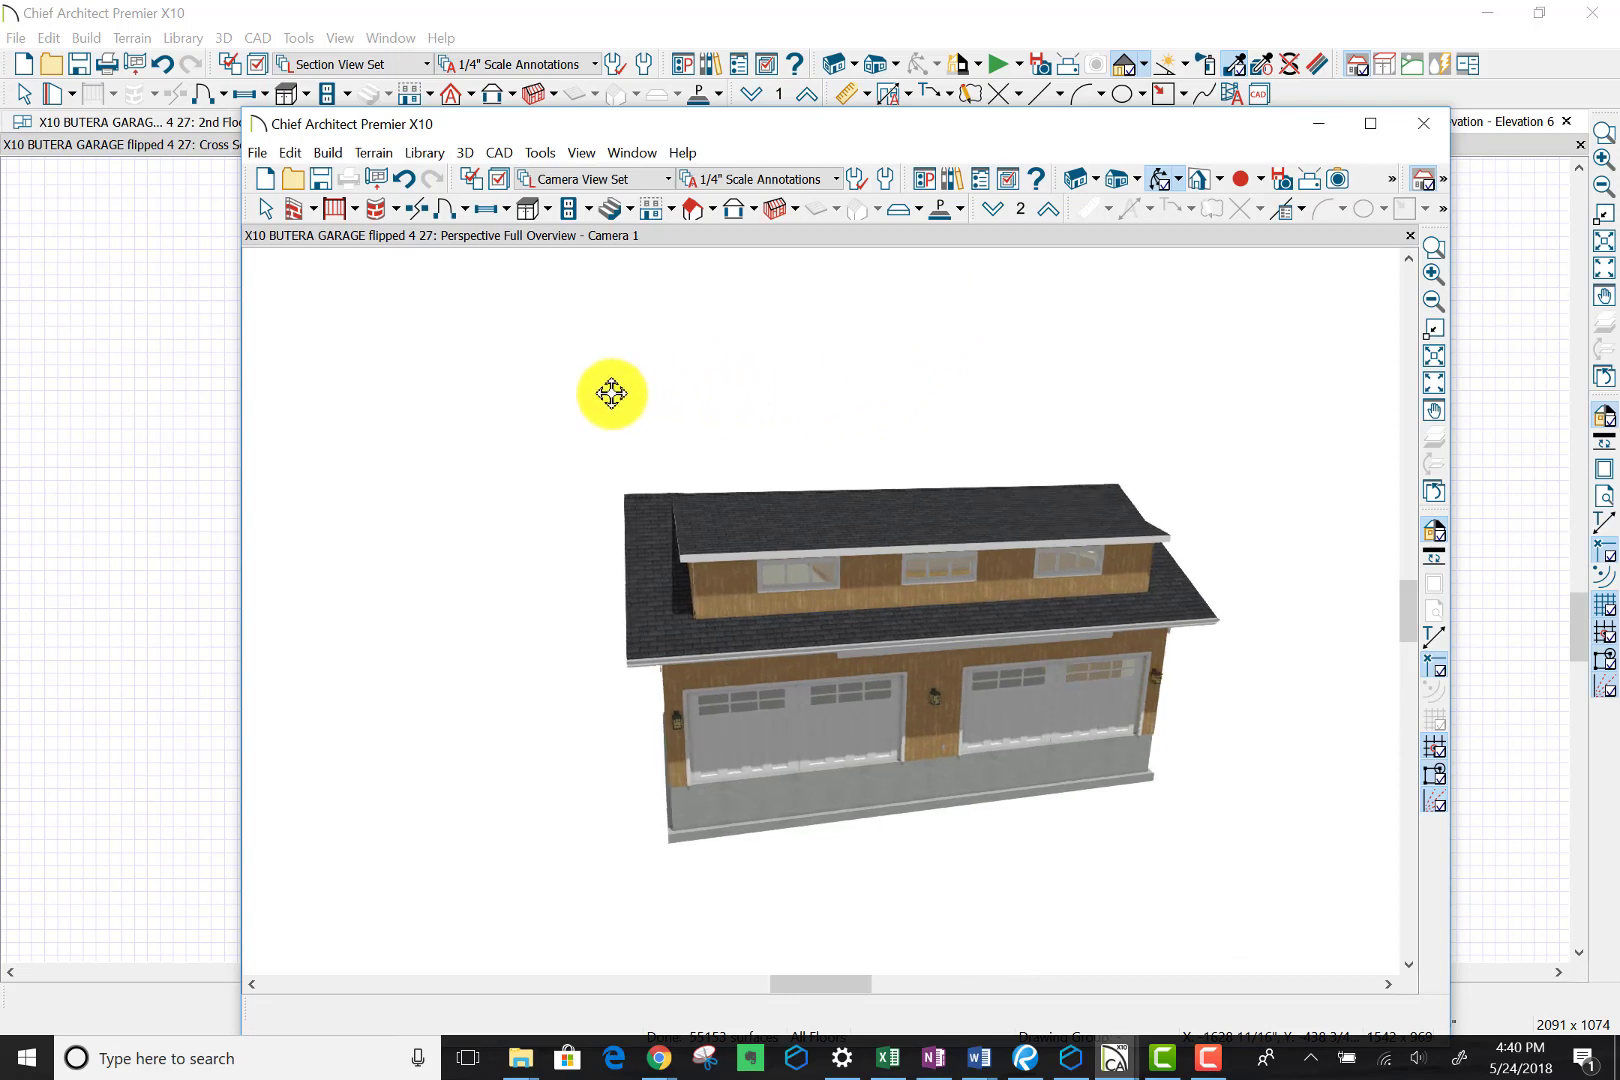
{"action": "left_click_drag", "start_coordinate": [611, 393], "coordinate": [585, 307]}
{"action": "left_click_drag", "start_coordinate": [1060, 438], "coordinate": [690, 414]}
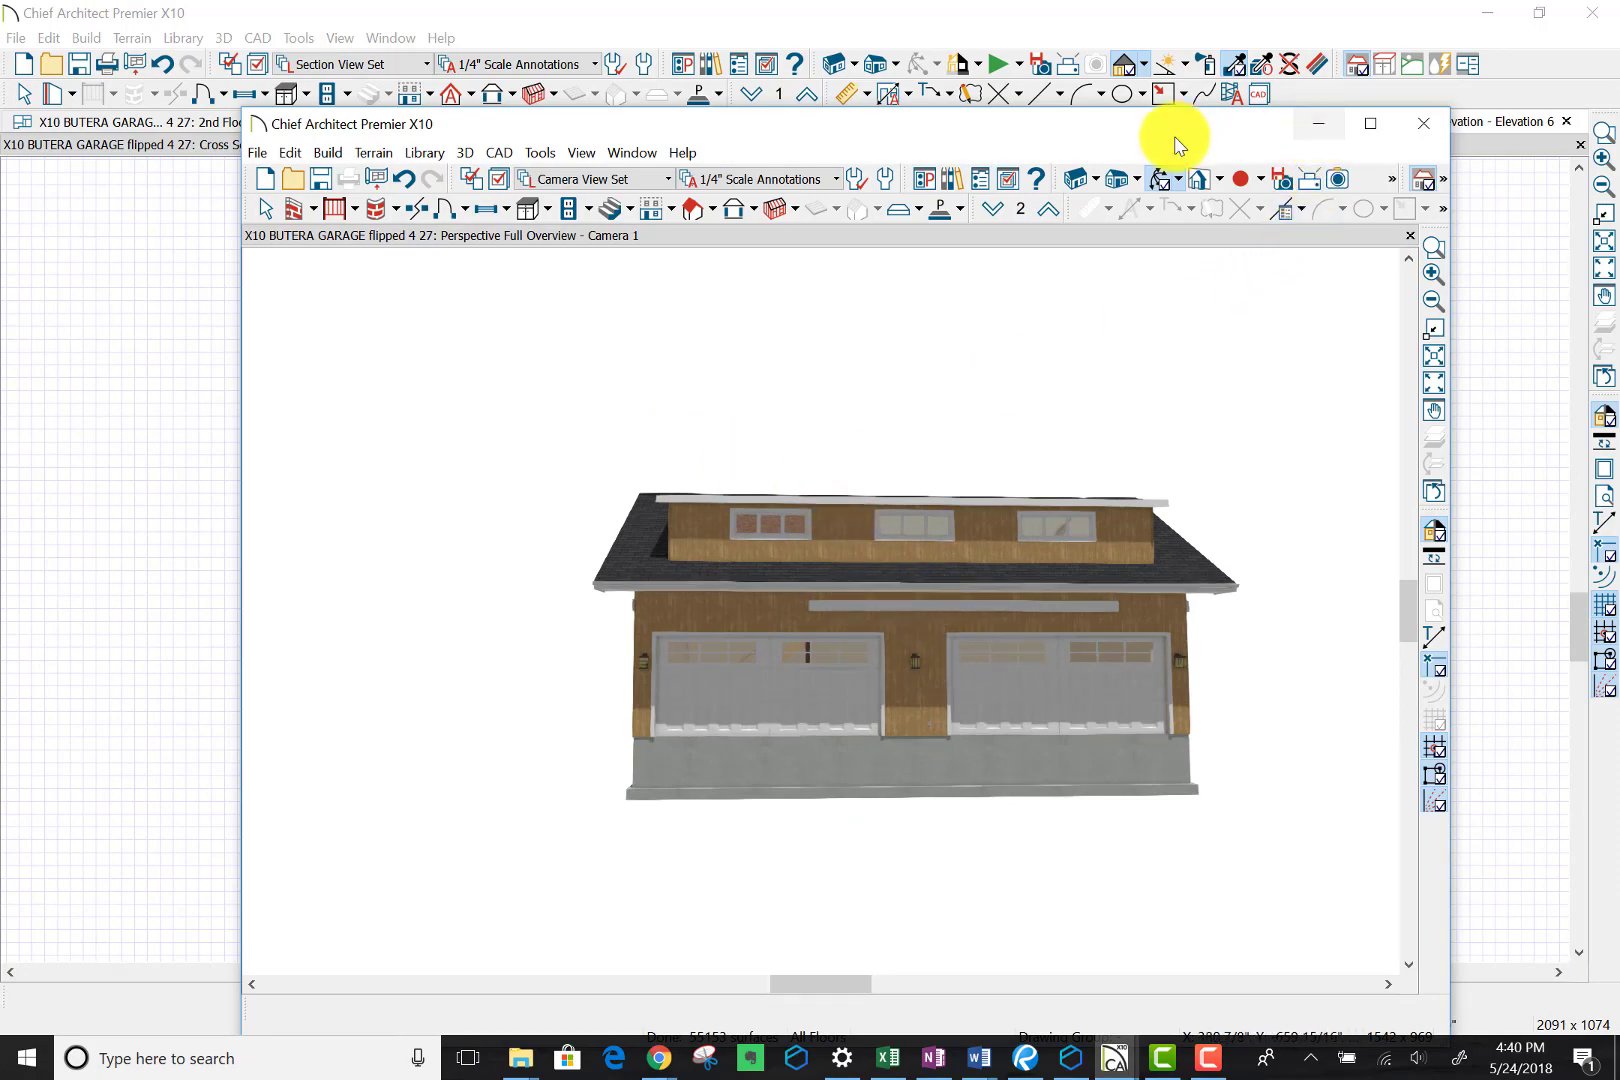
{"action": "left_click_drag", "start_coordinate": [1122, 130], "coordinate": [1619, 270]}
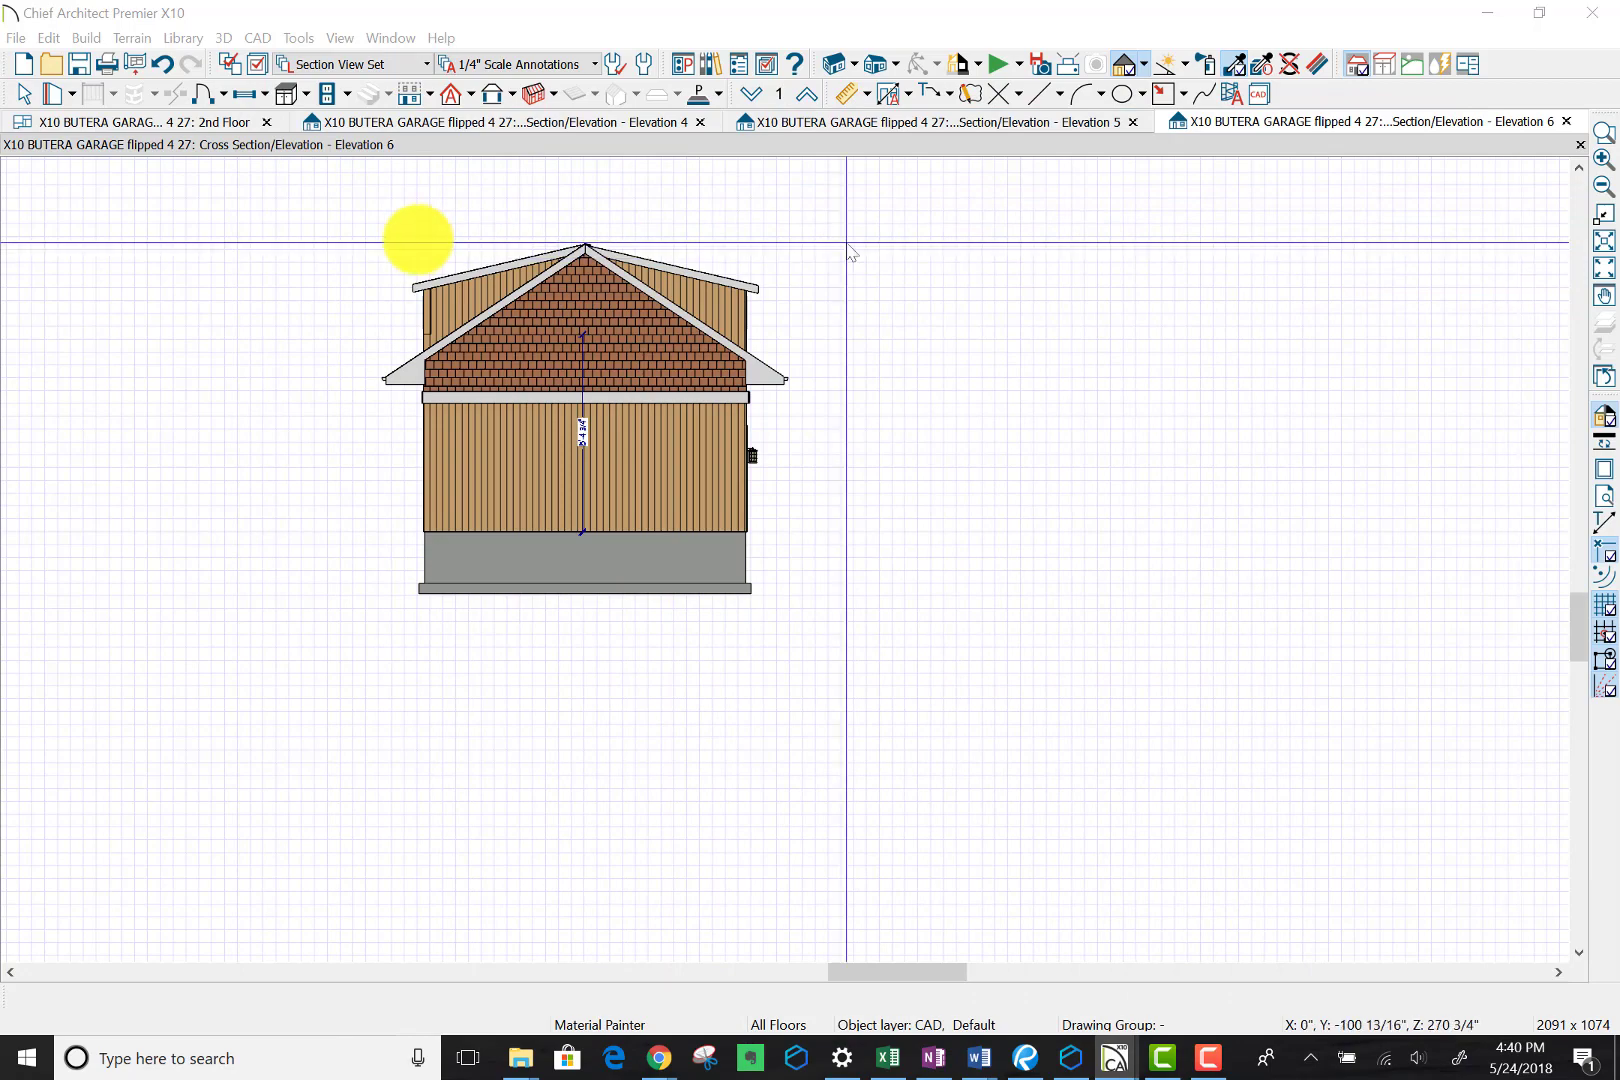
Step: Open the Exterior Elevation Front view from its camera marker in the 2nd floor plan and frame the garage
{"action": "left_click", "coordinate": [224, 122]}
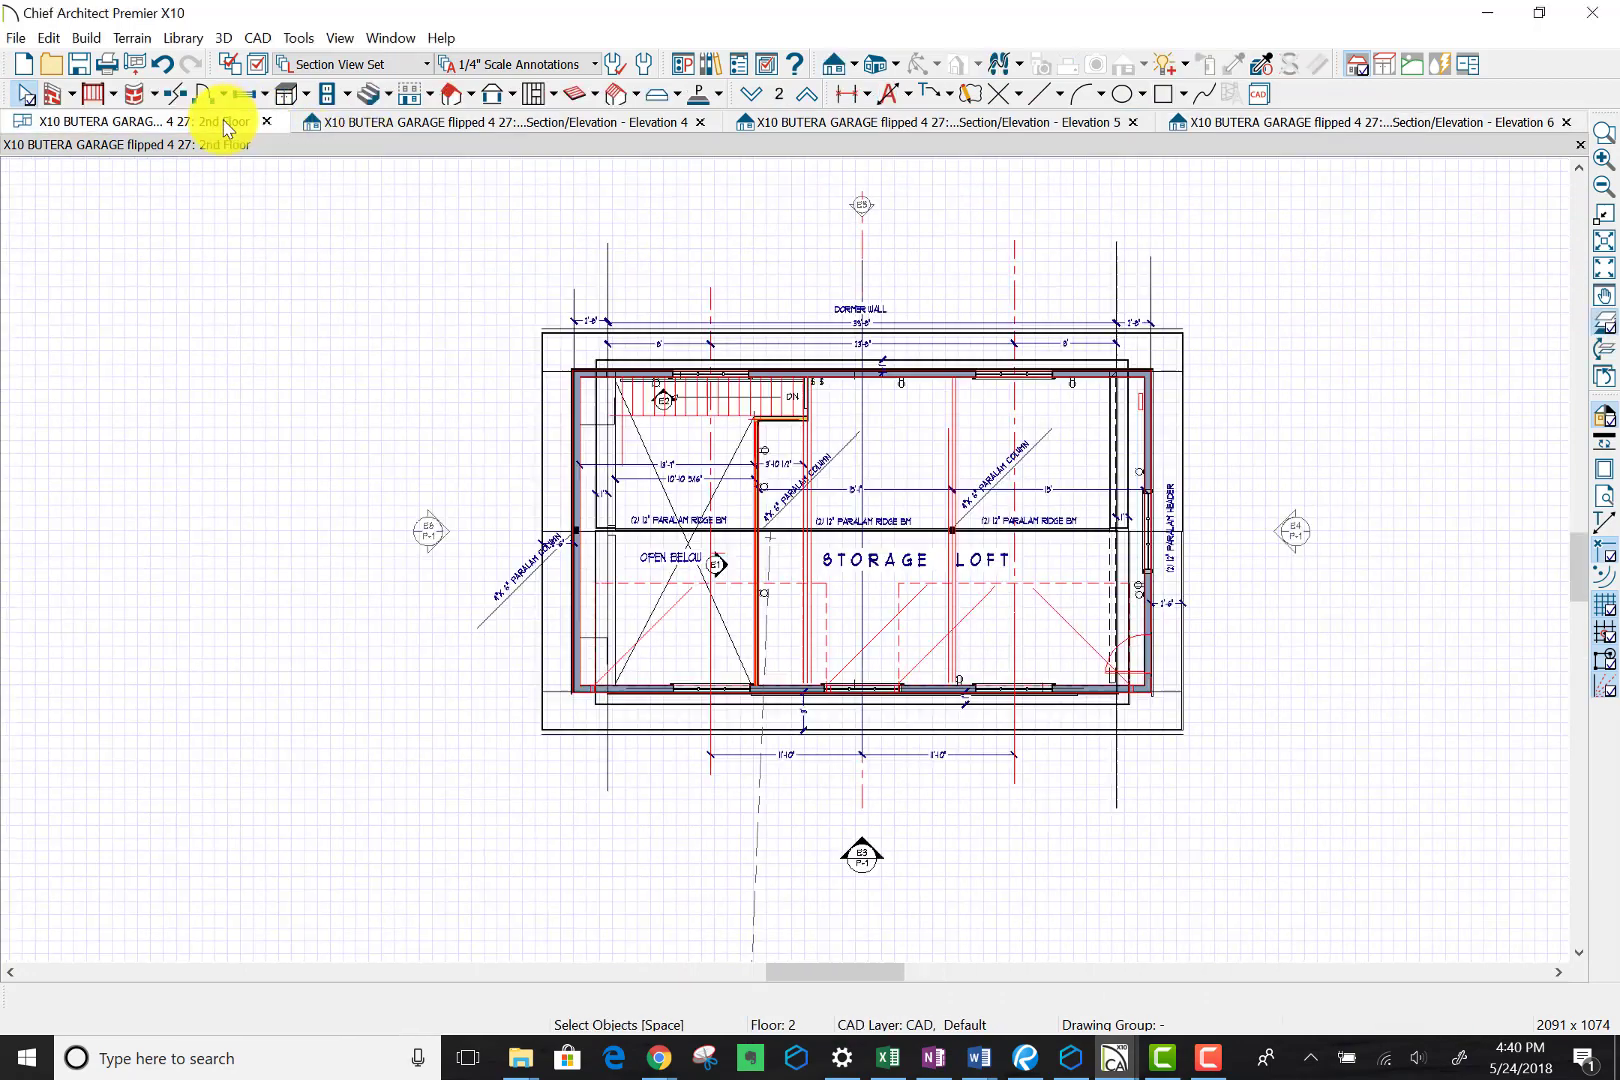
{"action": "left_click", "coordinate": [853, 860]}
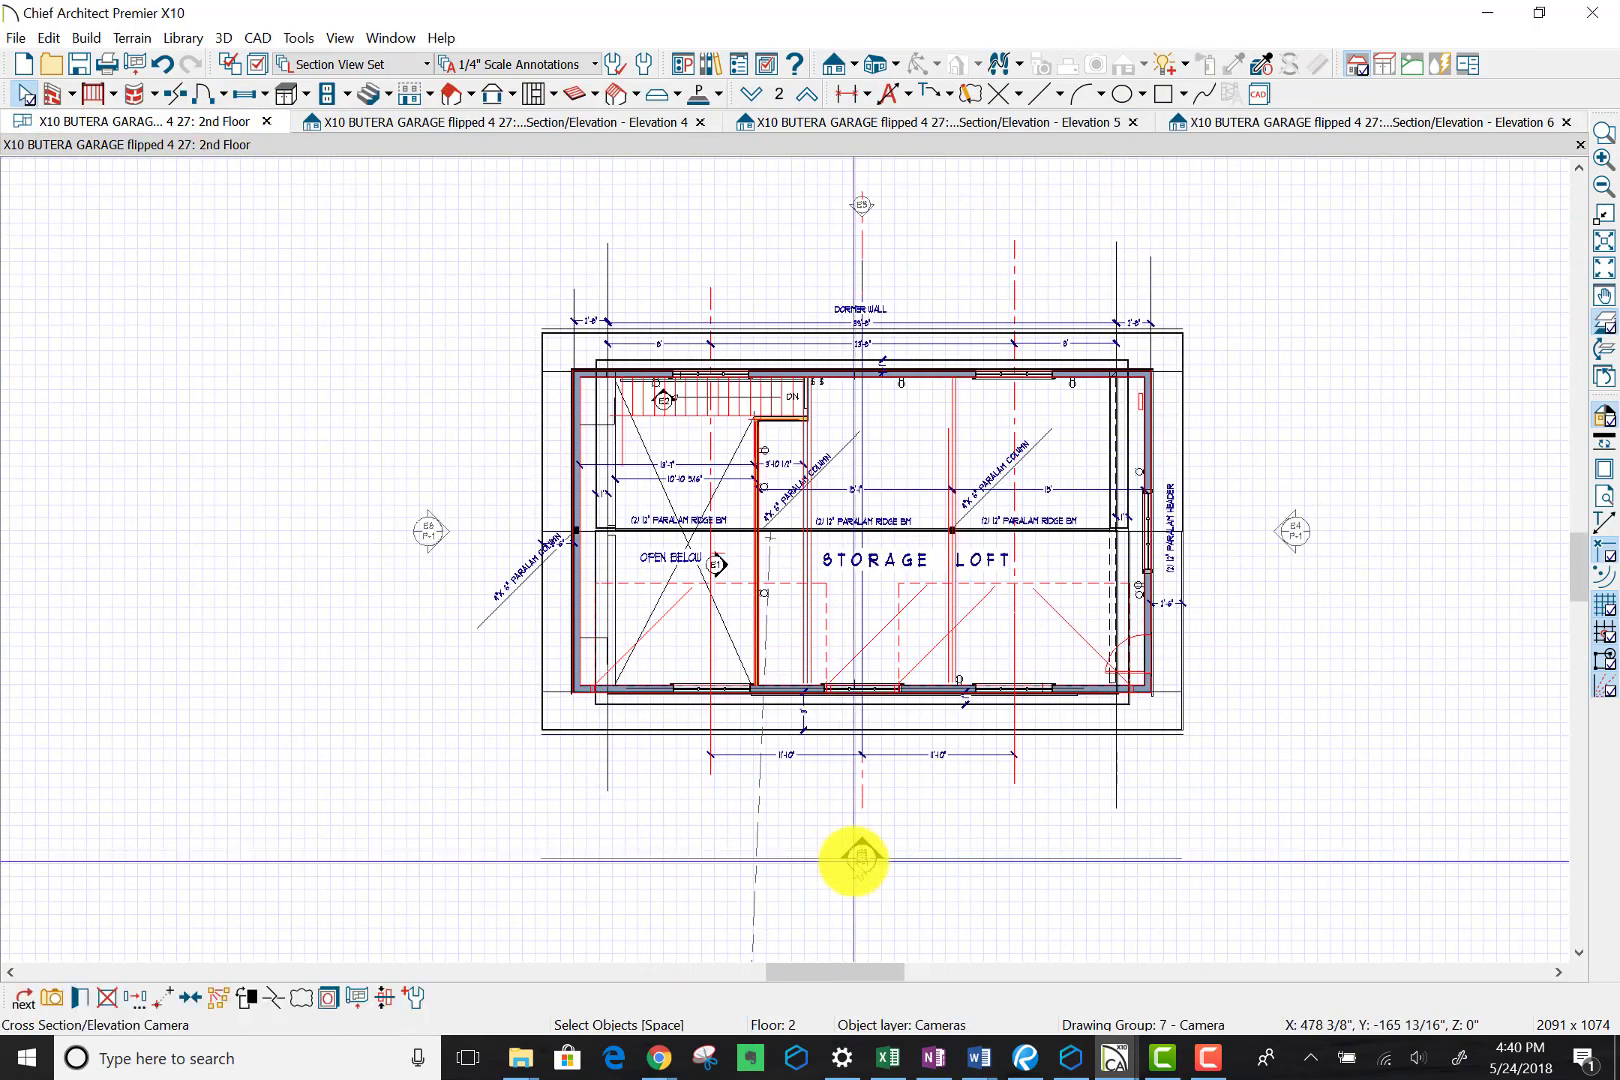
{"action": "double_click", "coordinate": [862, 857]}
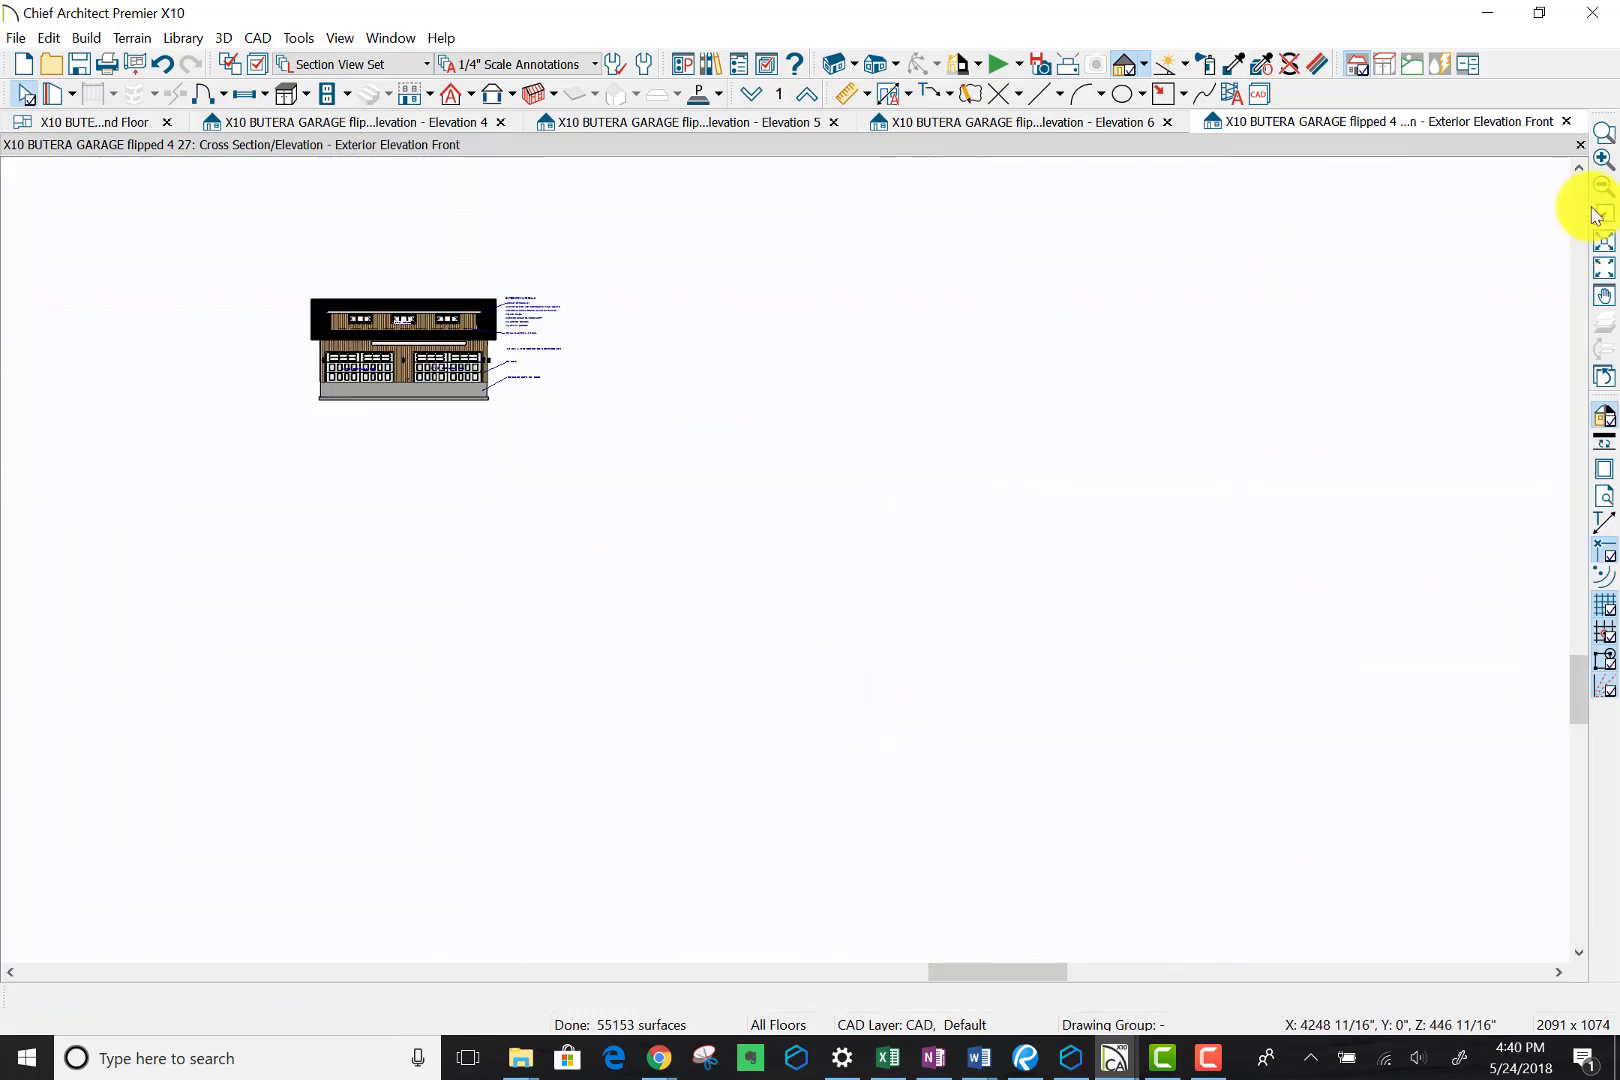
{"action": "left_click", "coordinate": [1604, 155]}
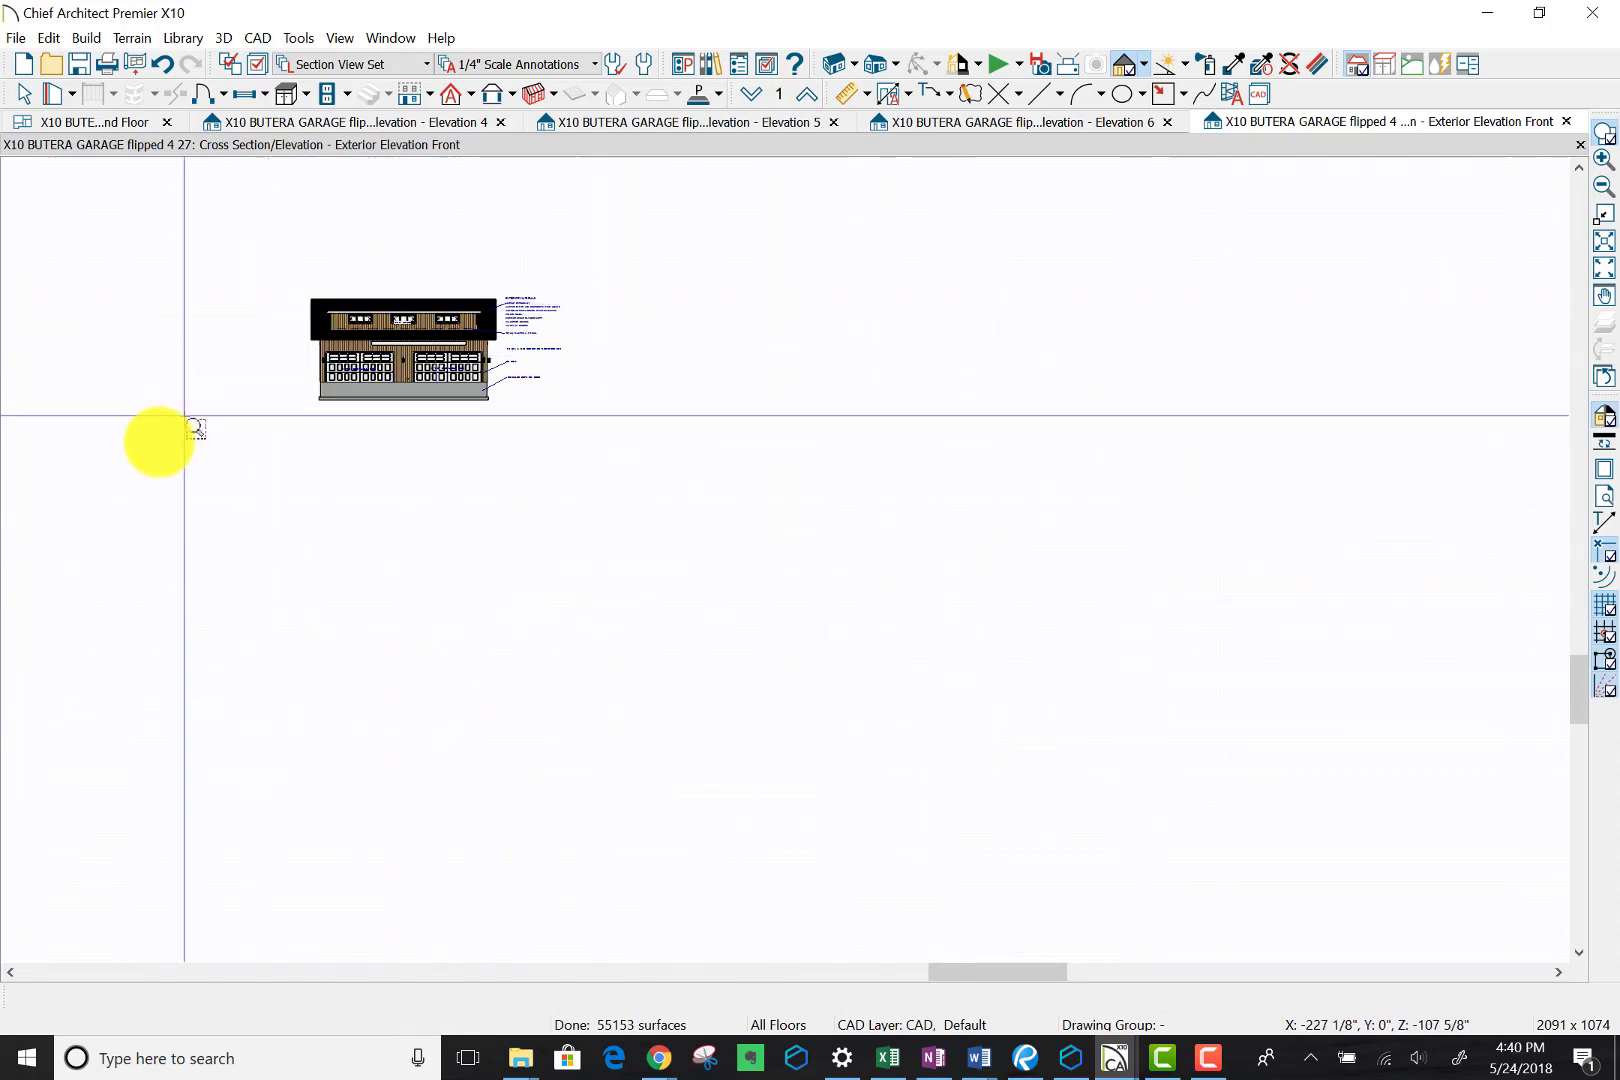
{"action": "mouse_move", "coordinate": [265, 419]}
{"action": "left_mouse_down"}
{"action": "mouse_move", "coordinate": [488, 347]}
{"action": "mouse_move", "coordinate": [604, 242]}
{"action": "mouse_move", "coordinate": [578, 274]}
{"action": "left_mouse_up"}
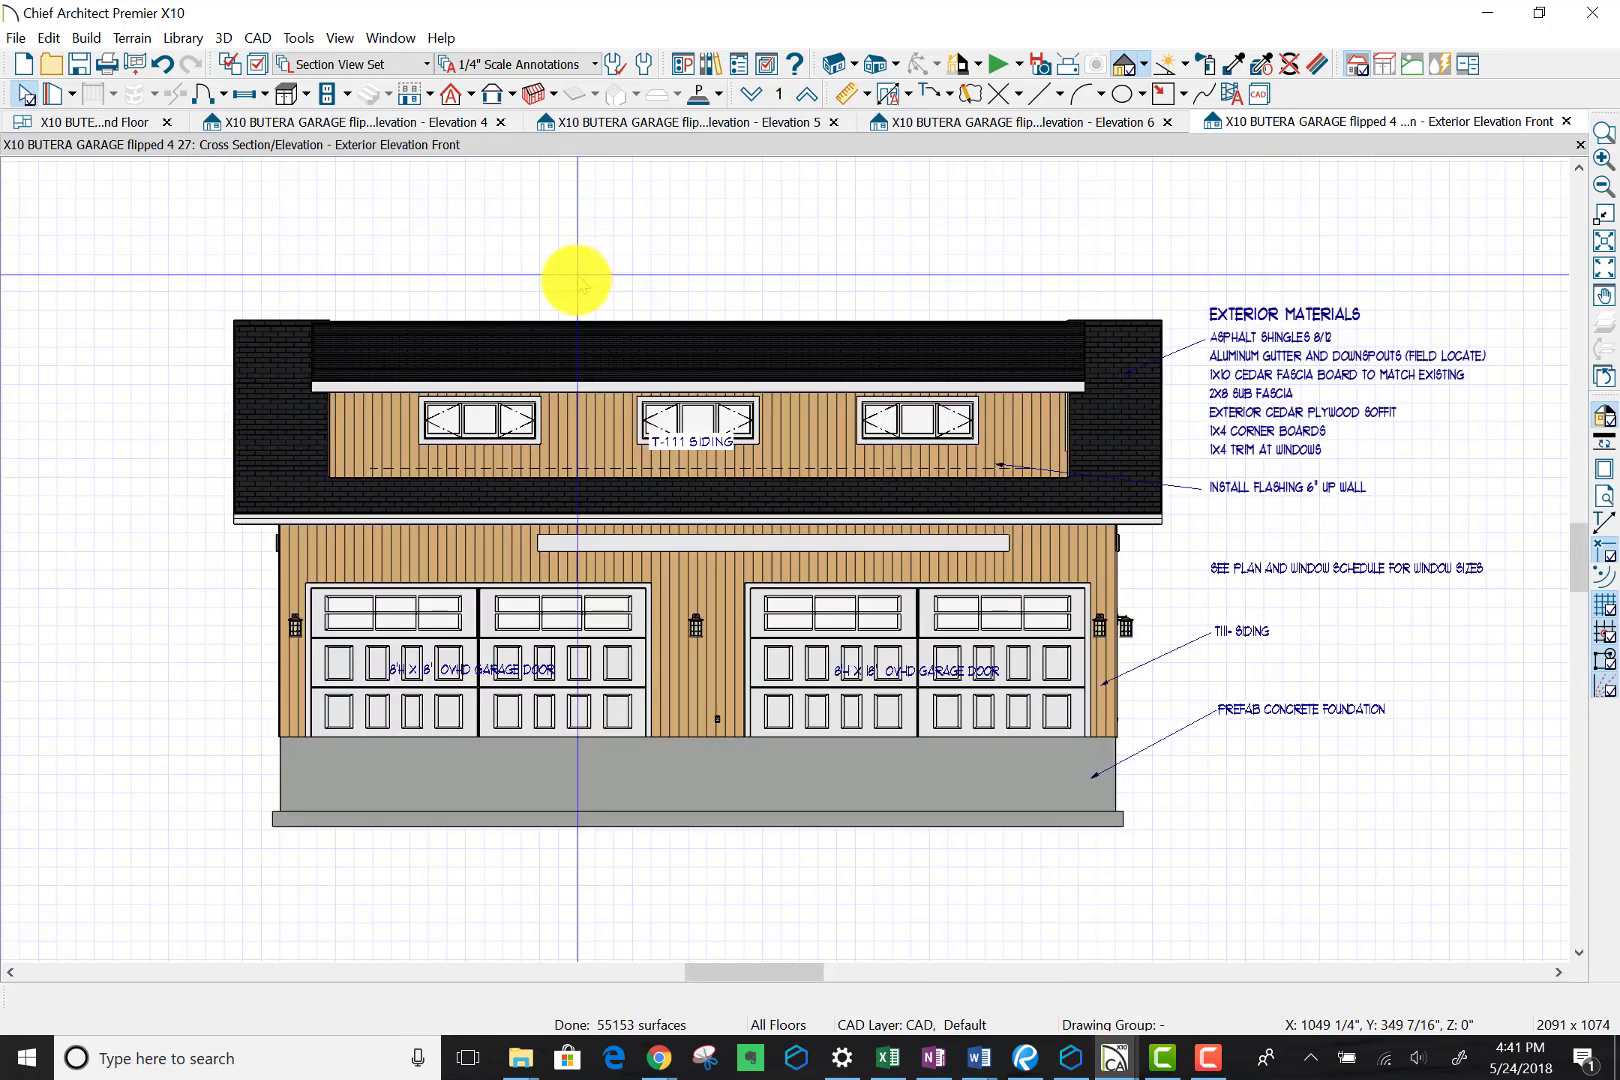
Step: Extend both ends of the trim band above the garage doors to the outer corners of the front wall
{"action": "left_click", "coordinate": [675, 540]}
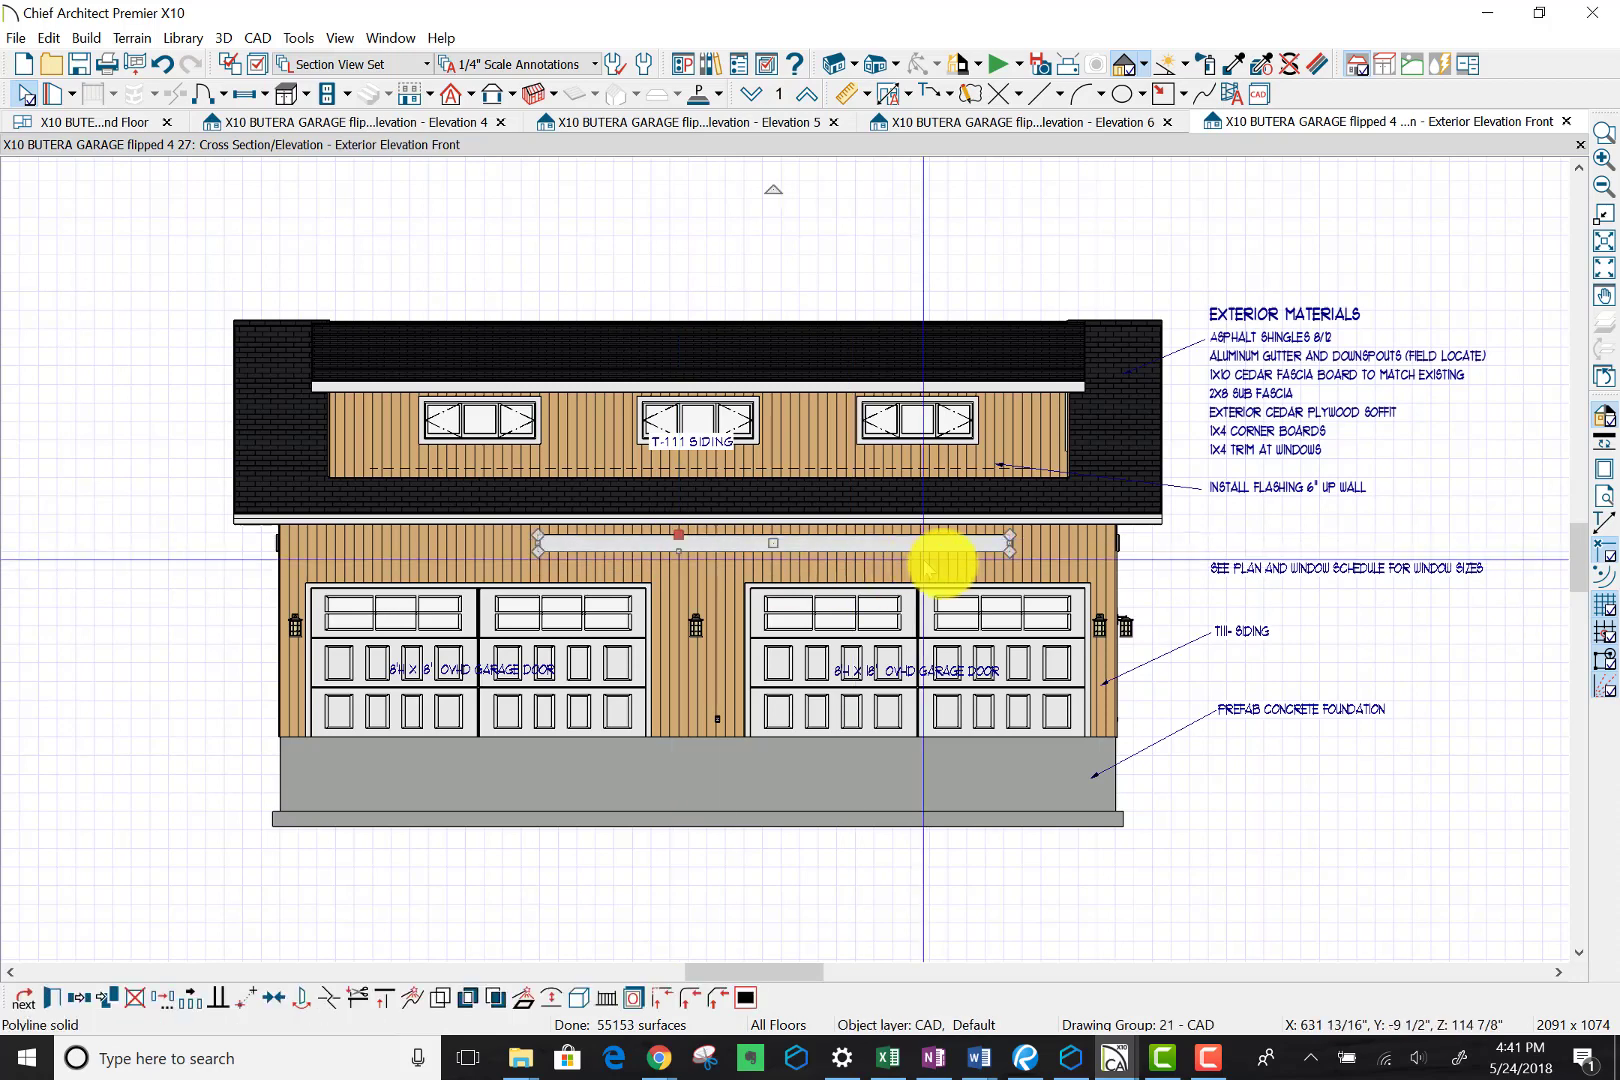
{"action": "left_click_drag", "start_coordinate": [1010, 543], "coordinate": [1118, 550]}
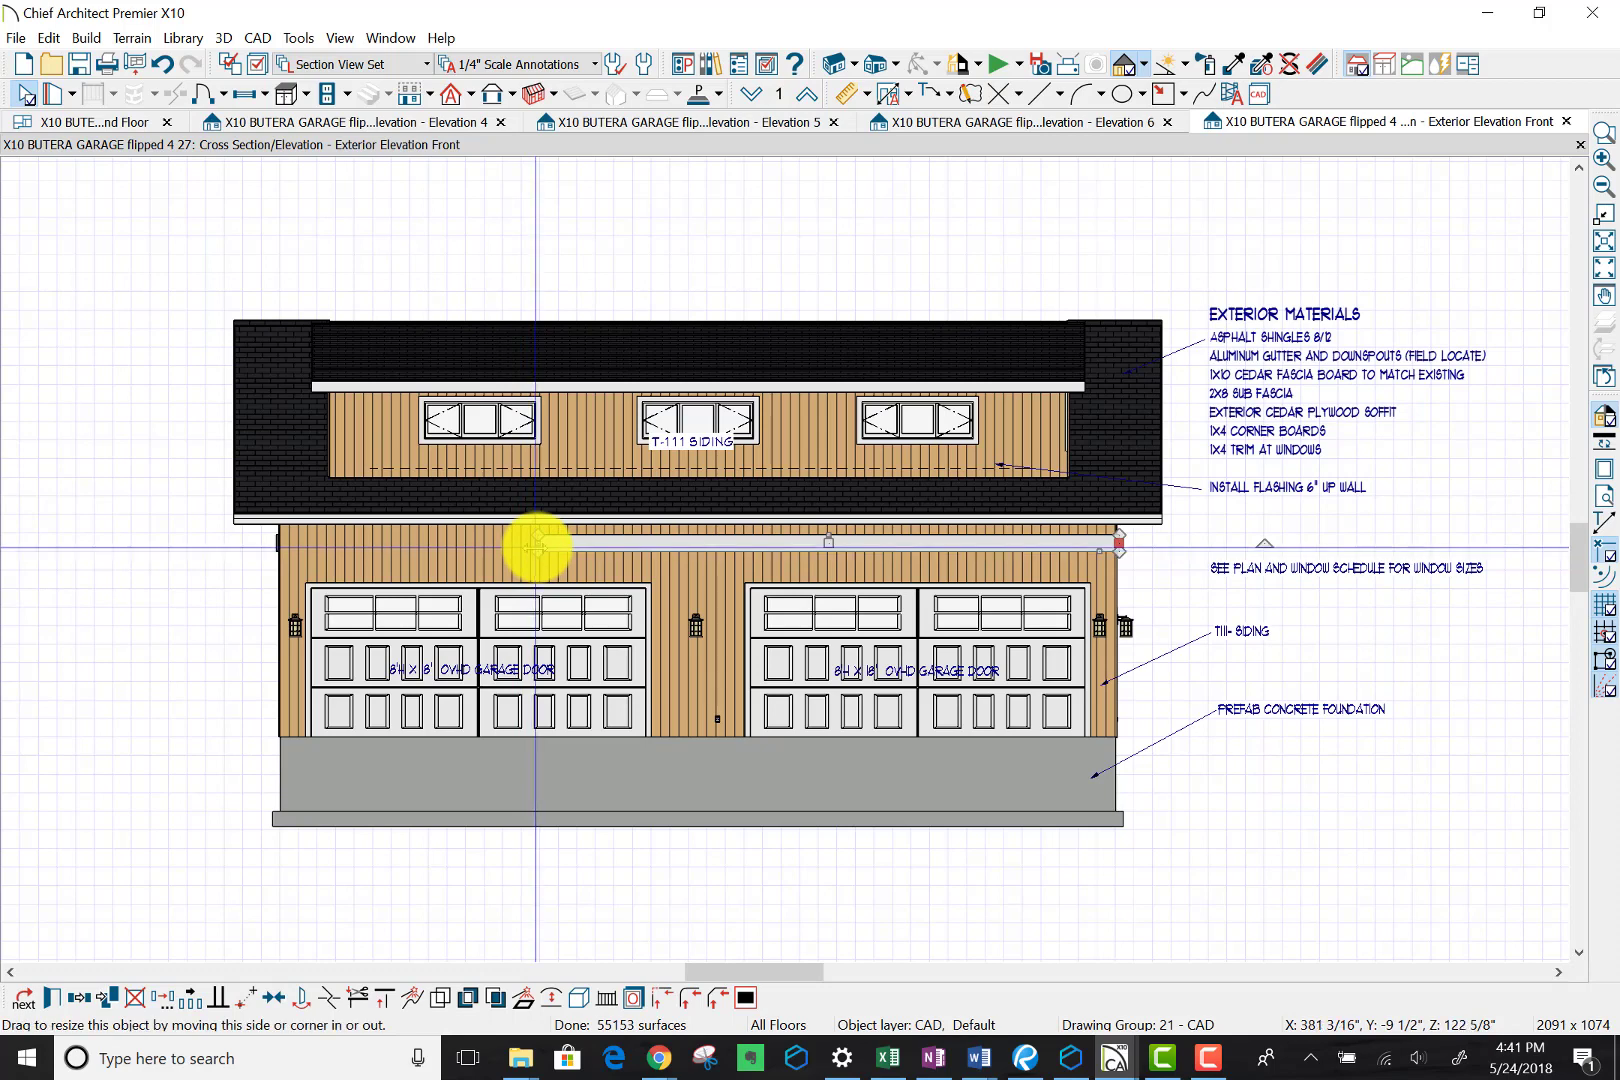
{"action": "left_click_drag", "start_coordinate": [537, 547], "coordinate": [272, 542]}
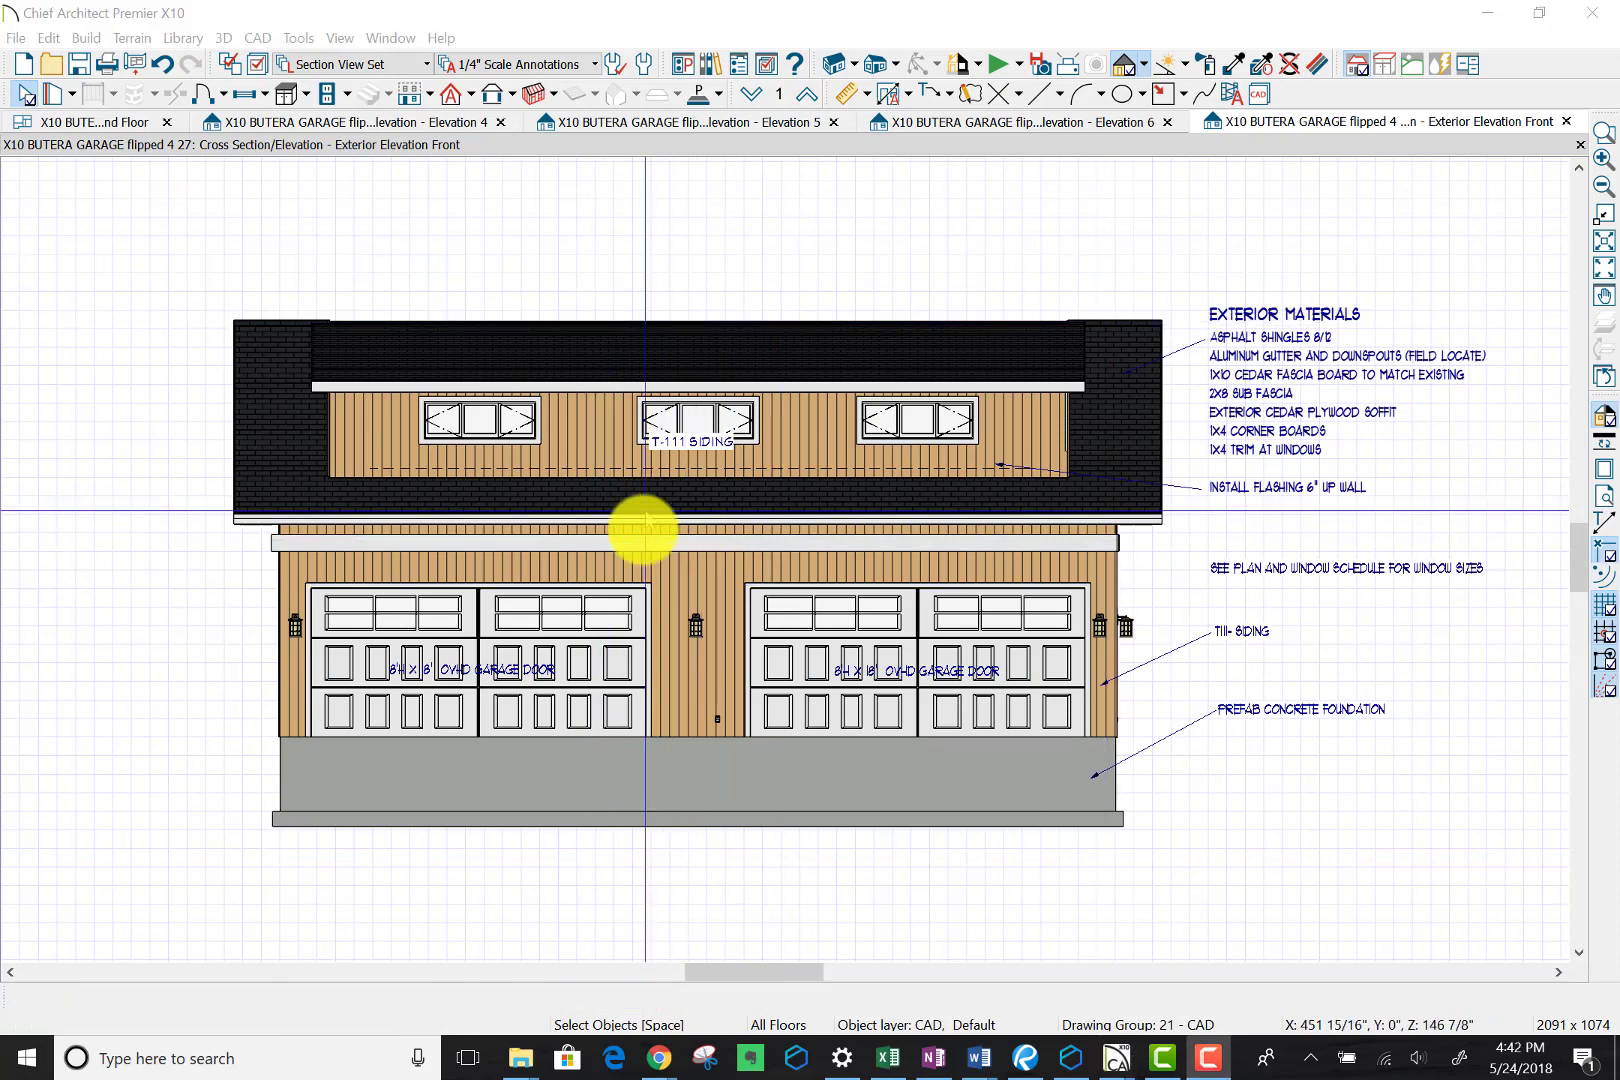
Step: Raise the upper edge of the front trim band to the underside of the eave and deselect it
{"action": "scroll", "coordinate": [624, 580], "scroll_direction": "up", "scroll_amount": 2}
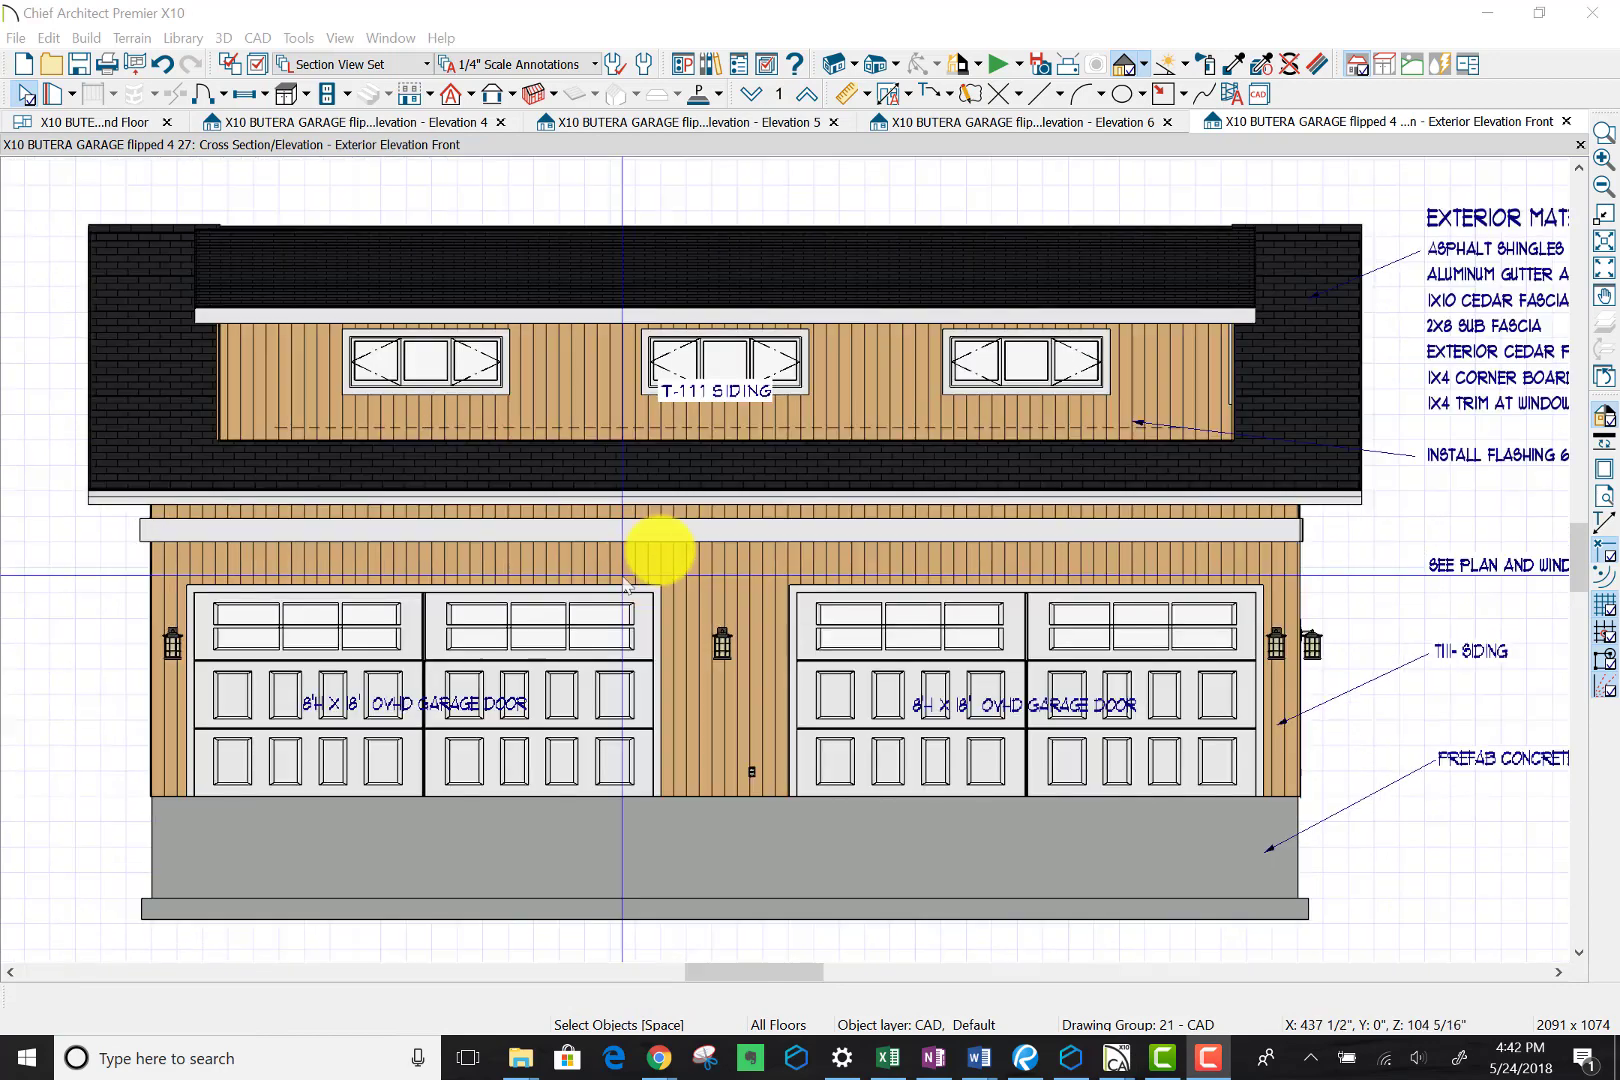
{"action": "scroll", "coordinate": [624, 583], "scroll_direction": "up", "scroll_amount": 1}
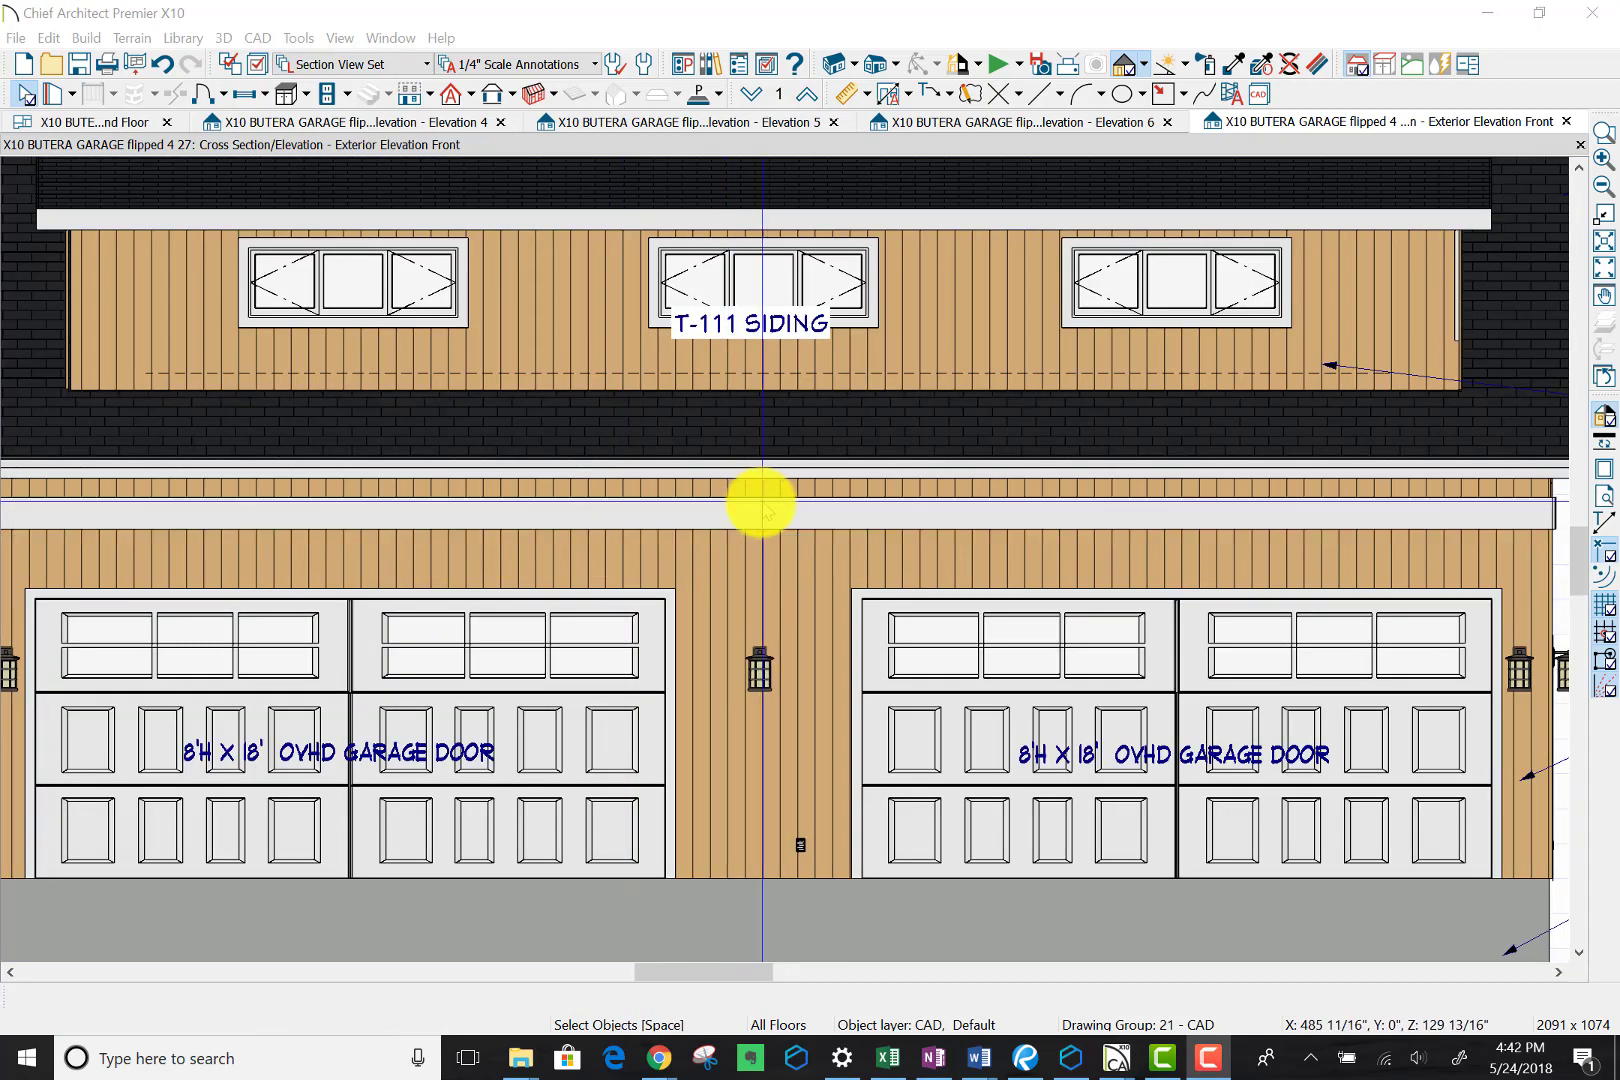
{"action": "left_click", "coordinate": [759, 505]}
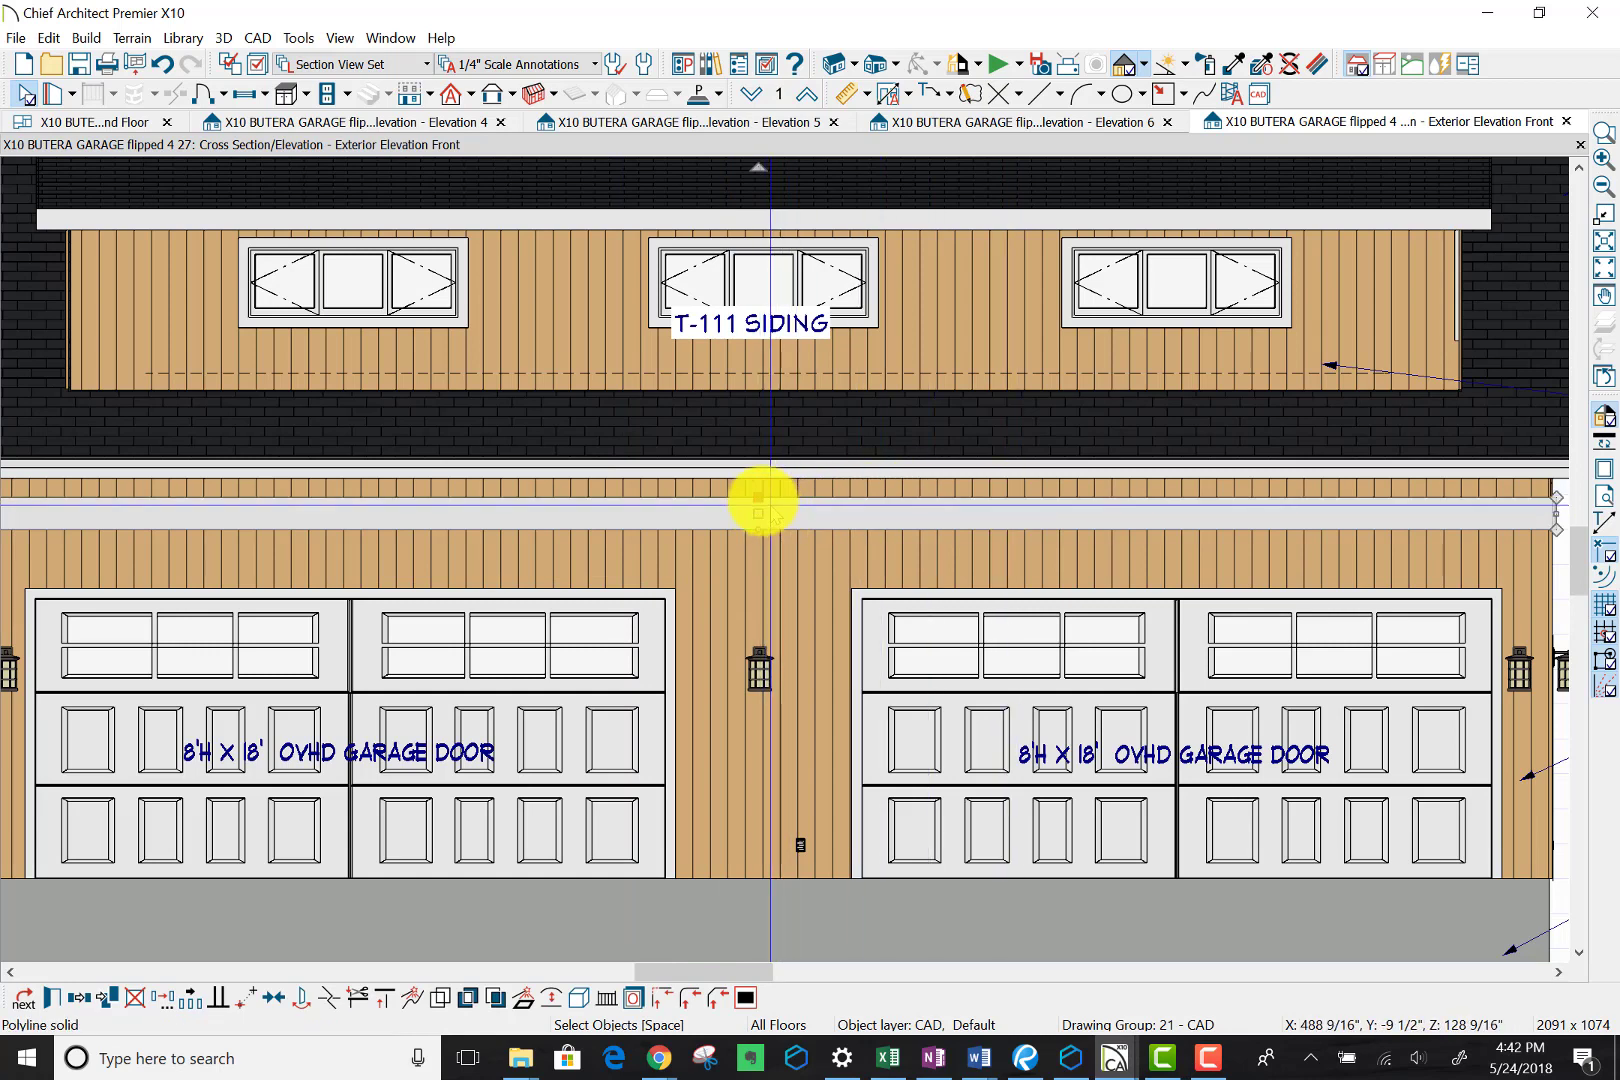
{"action": "left_click_drag", "start_coordinate": [758, 497], "coordinate": [758, 470]}
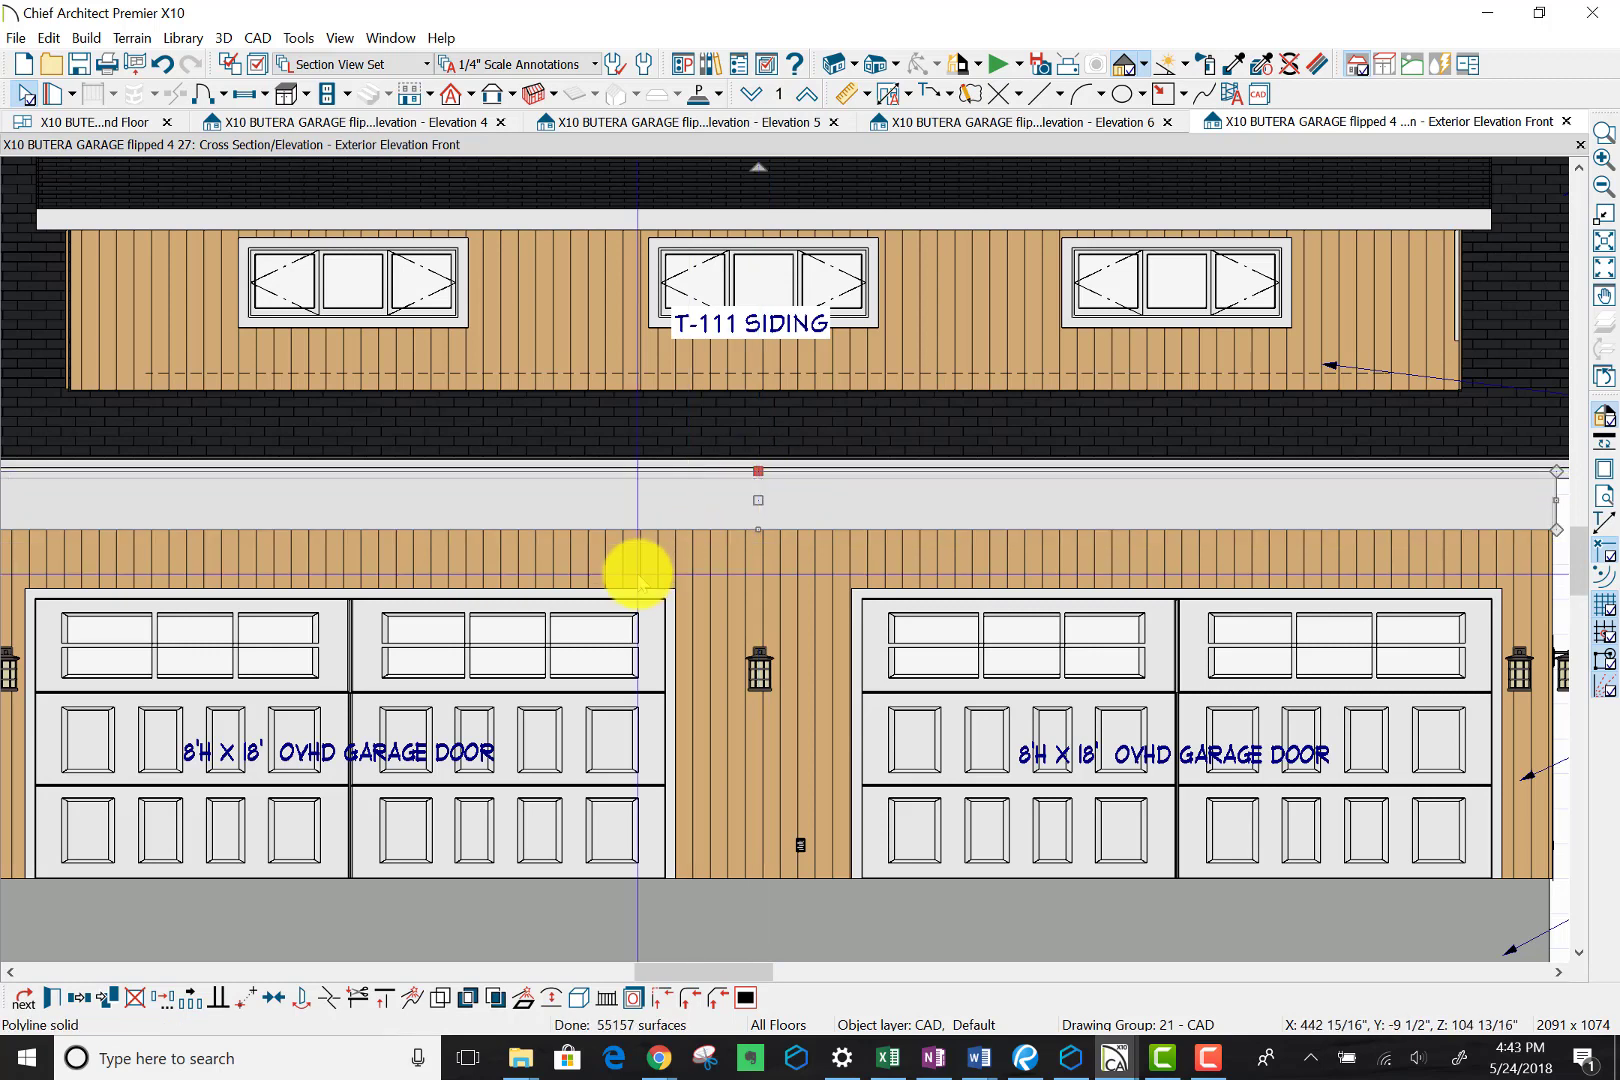
{"action": "scroll", "coordinate": [638, 578], "scroll_direction": "down", "scroll_amount": 1}
{"action": "scroll", "coordinate": [638, 578], "scroll_direction": "down", "scroll_amount": 3}
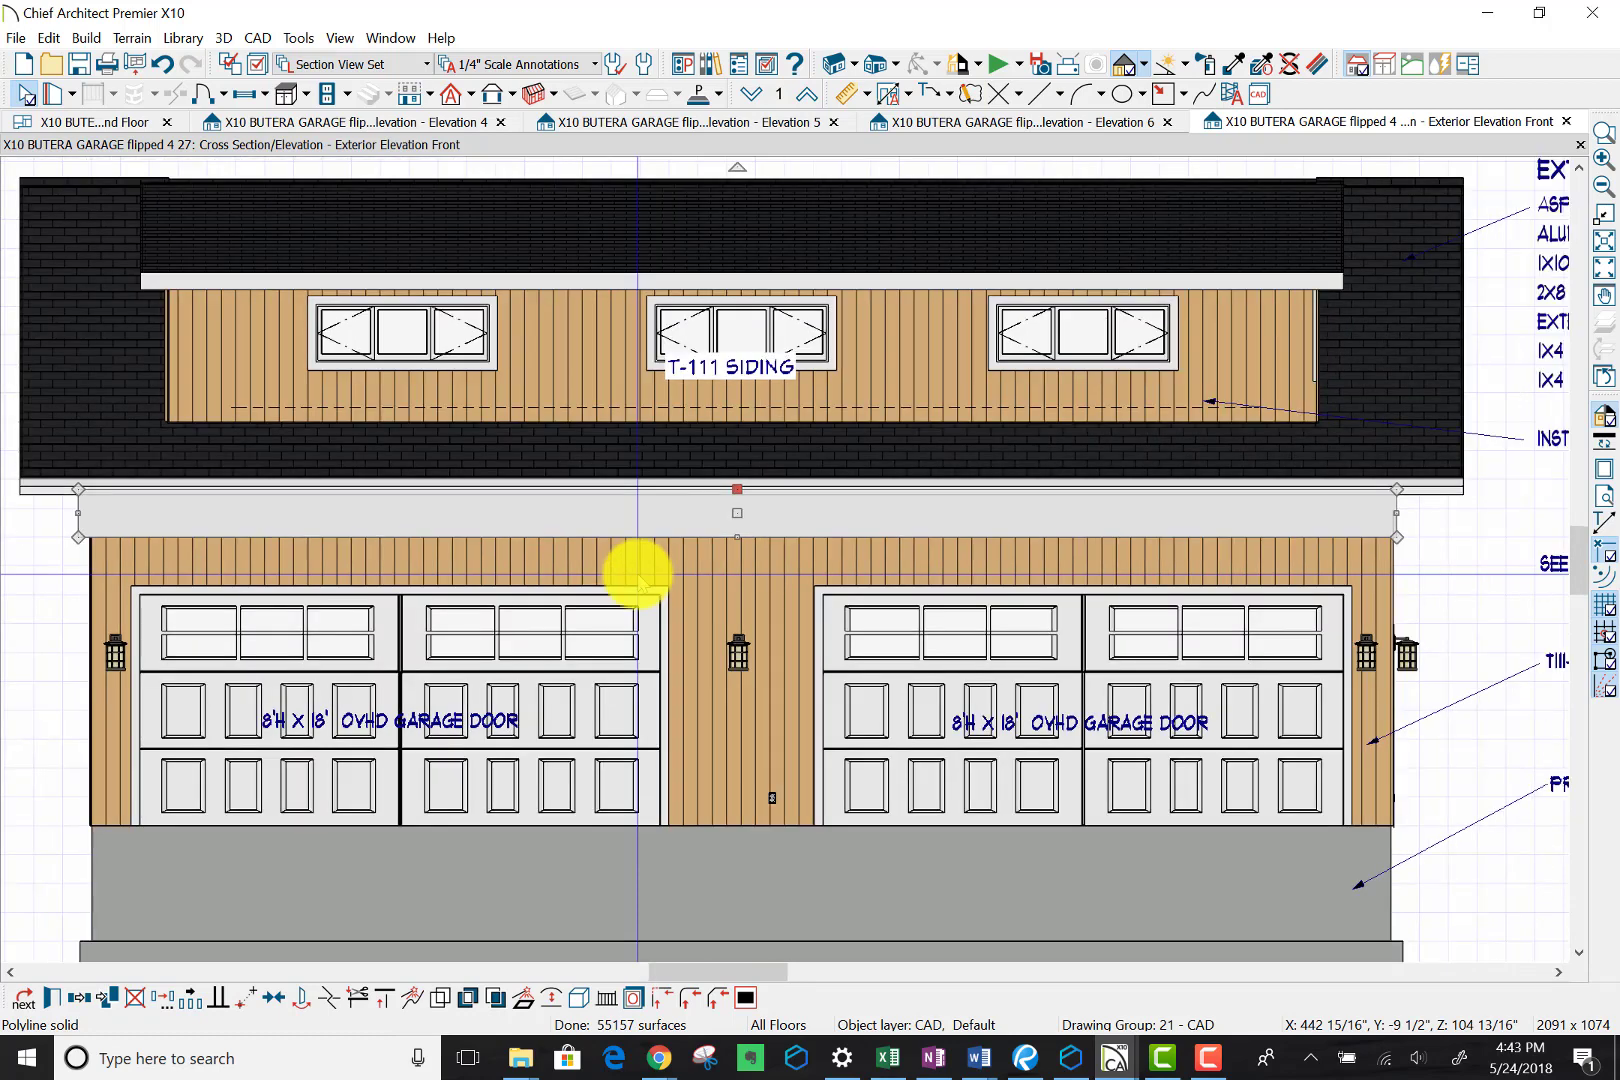
{"action": "key", "text": "Escape"}
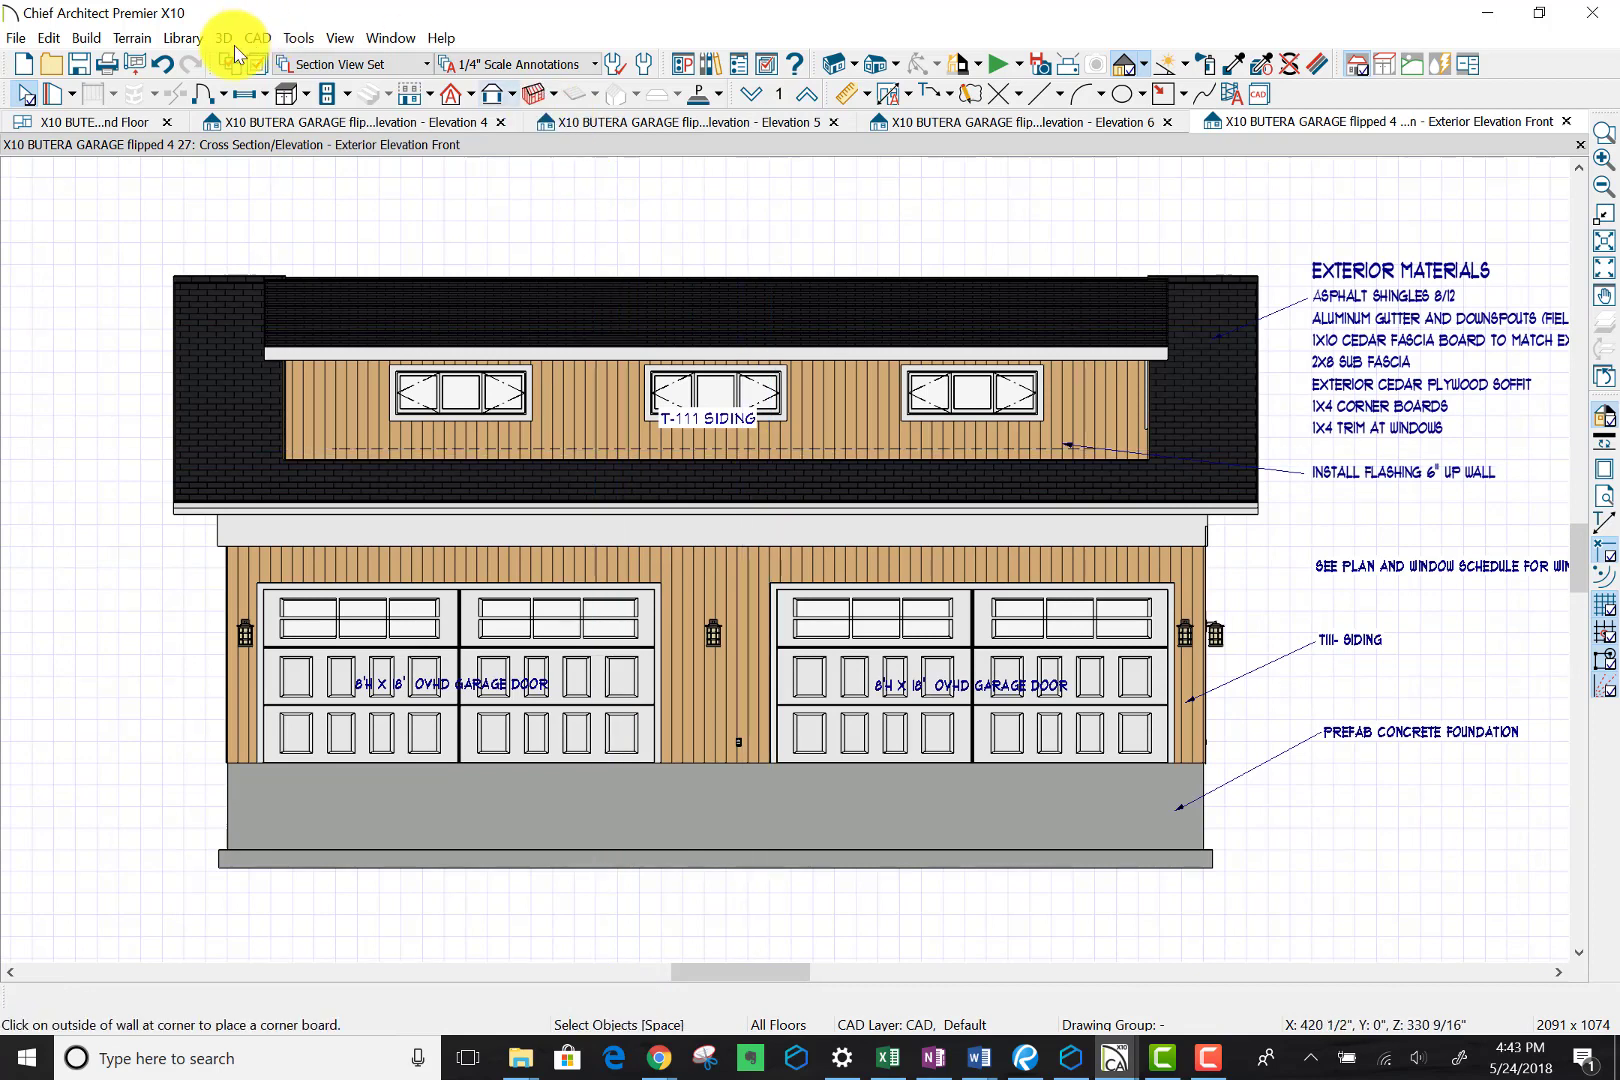
Step: Undo the front trim band's last height change and paste a copy of the band in place above the garage doors
{"action": "left_click", "coordinate": [162, 66]}
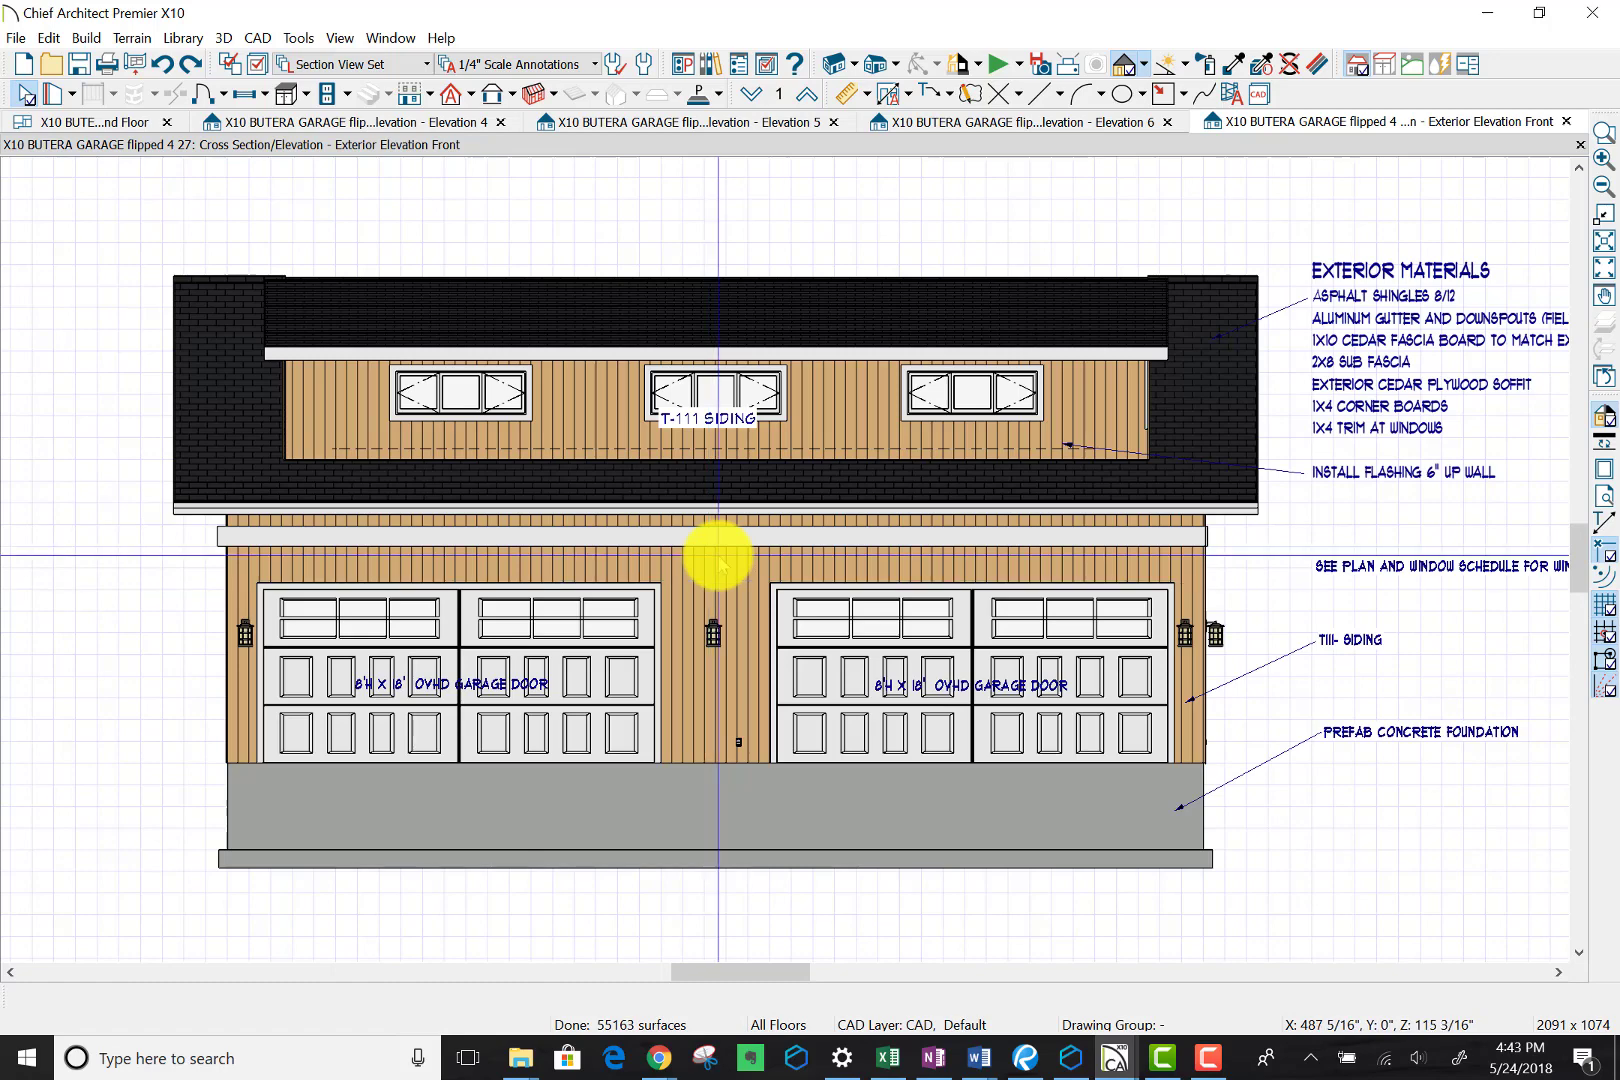
{"action": "scroll", "coordinate": [719, 553], "scroll_direction": "up", "scroll_amount": 2}
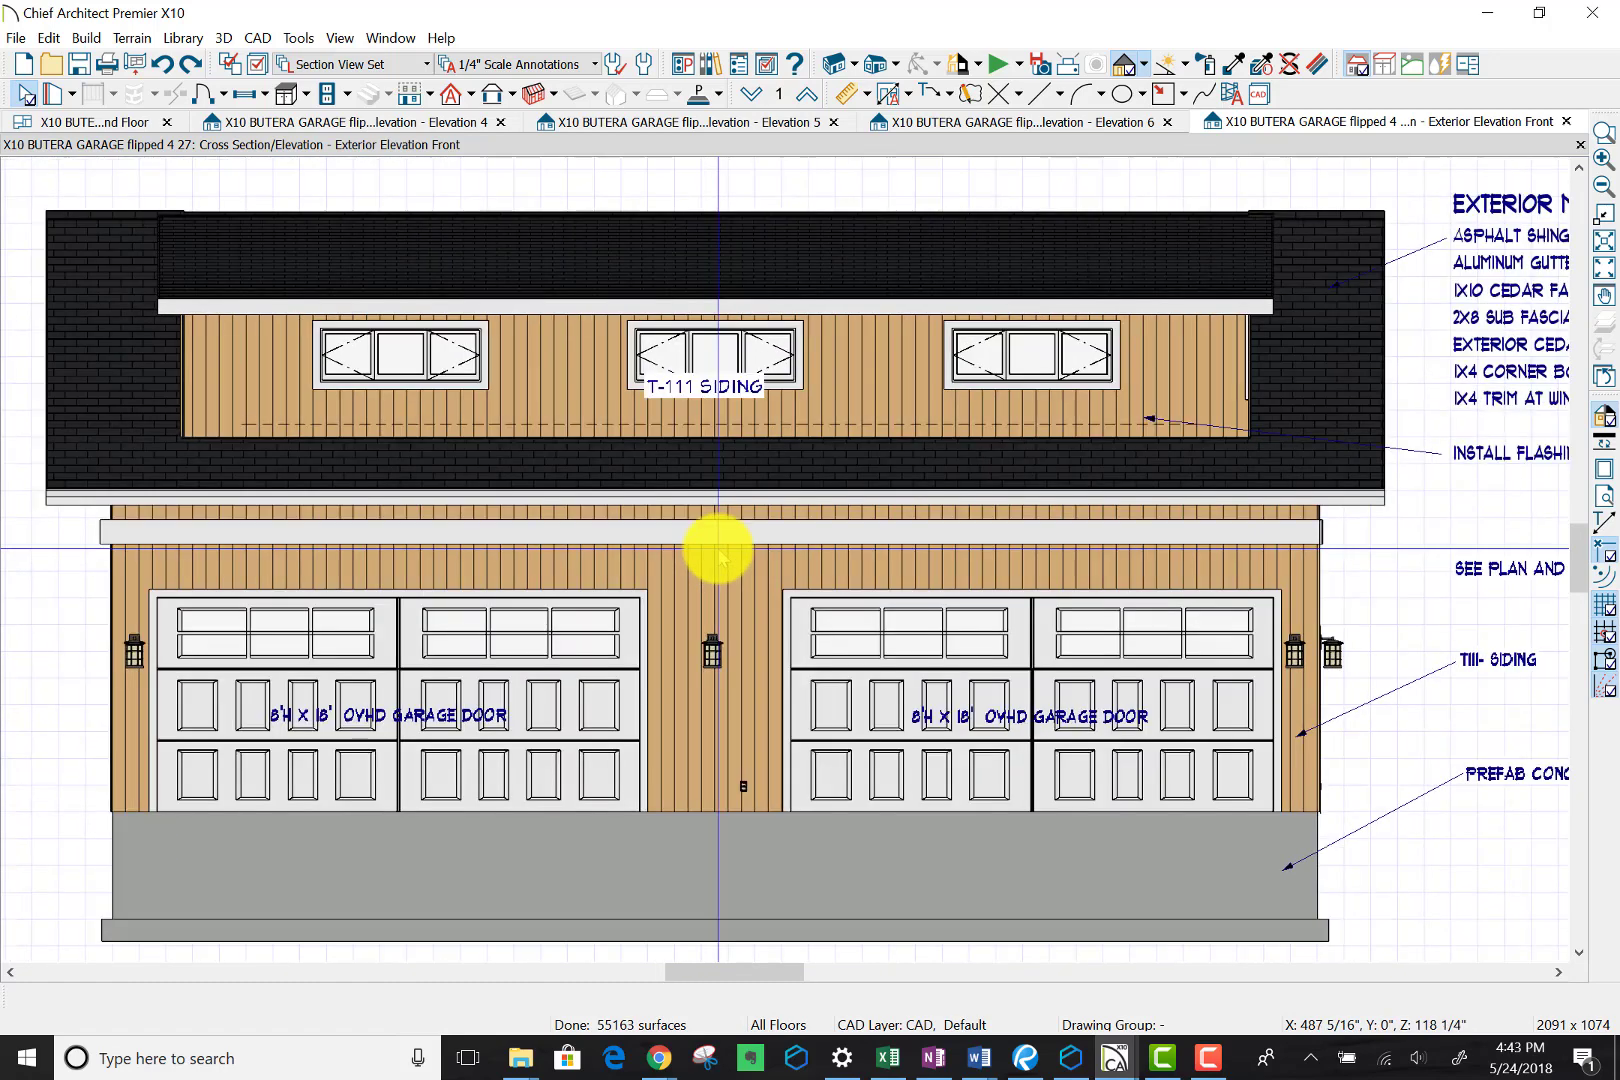
{"action": "scroll", "coordinate": [719, 553], "scroll_direction": "up", "scroll_amount": 1}
{"action": "scroll", "coordinate": [716, 550], "scroll_direction": "up", "scroll_amount": 1}
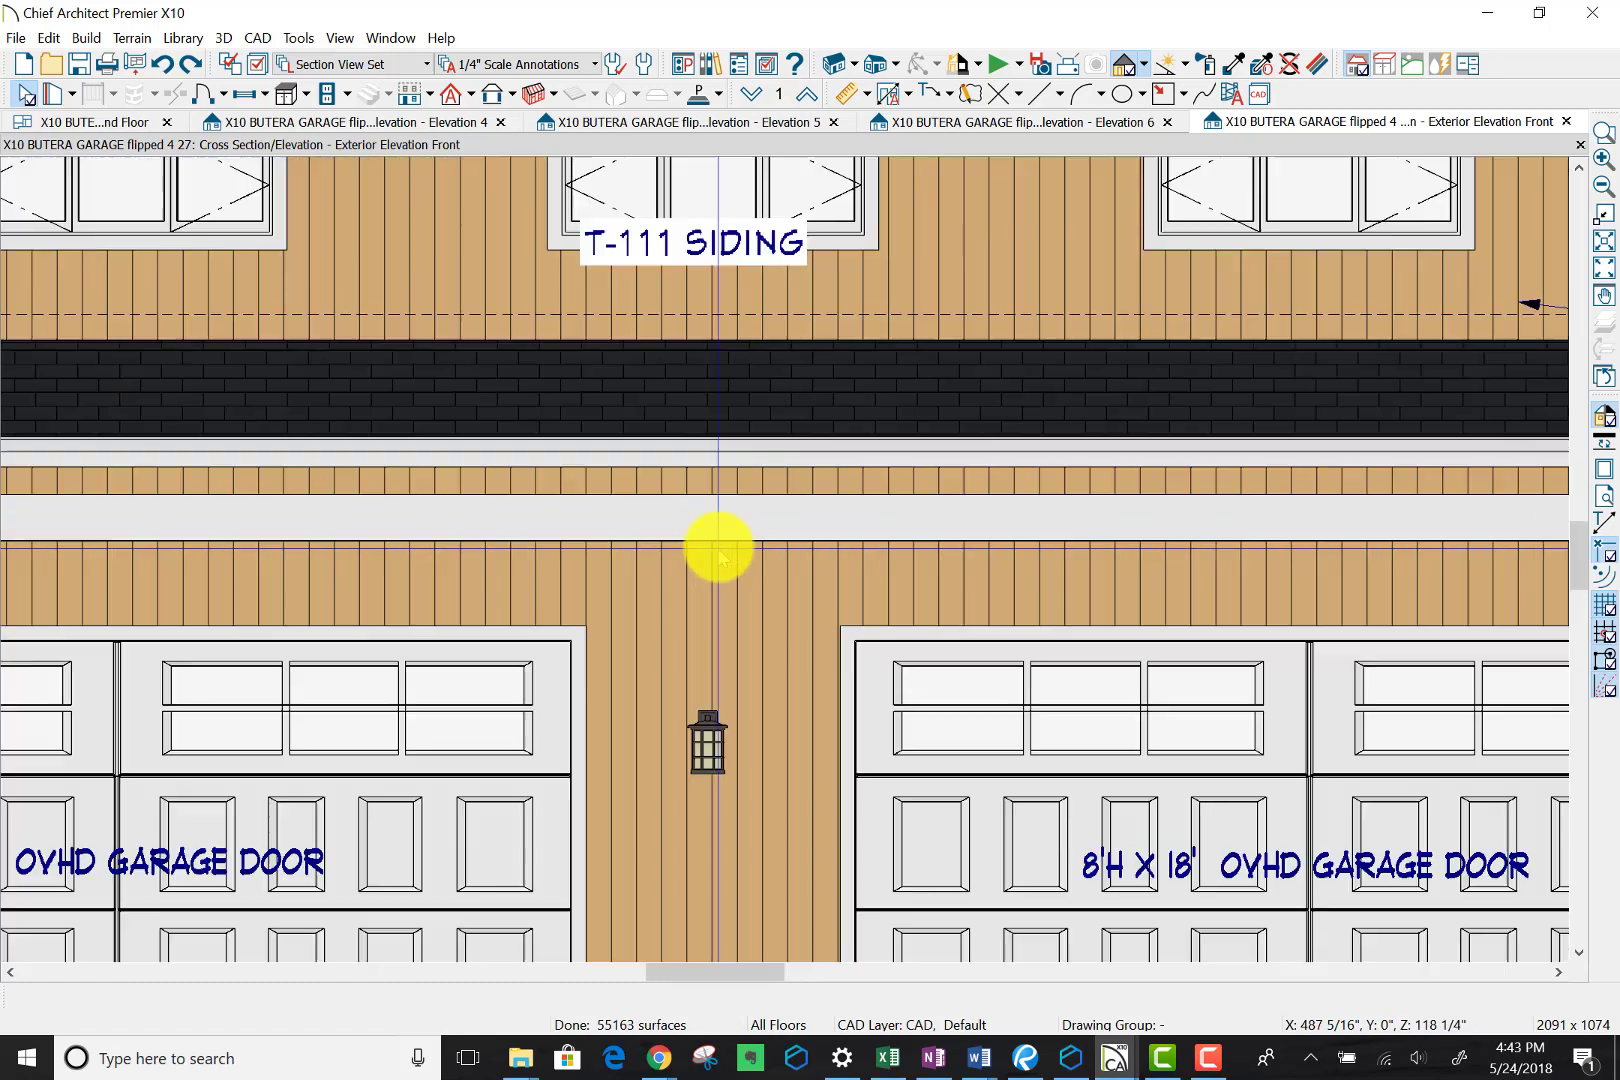
{"action": "left_click", "coordinate": [747, 520]}
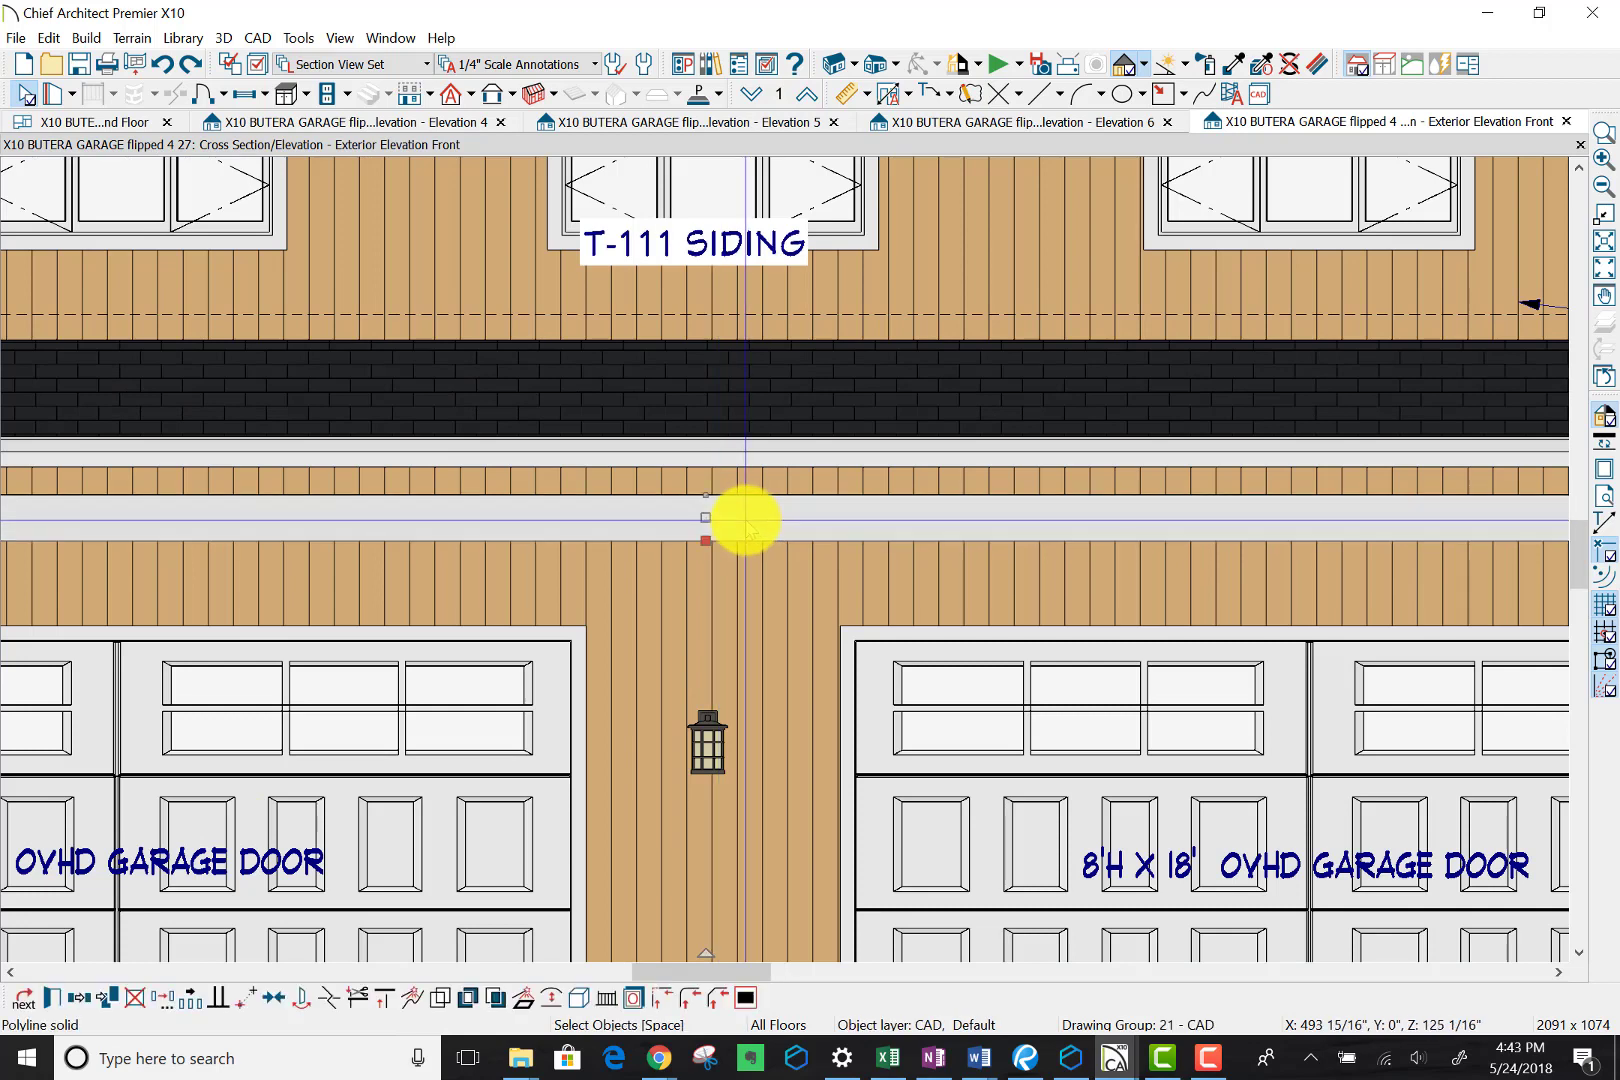
{"action": "key", "text": "ctrl+v"}
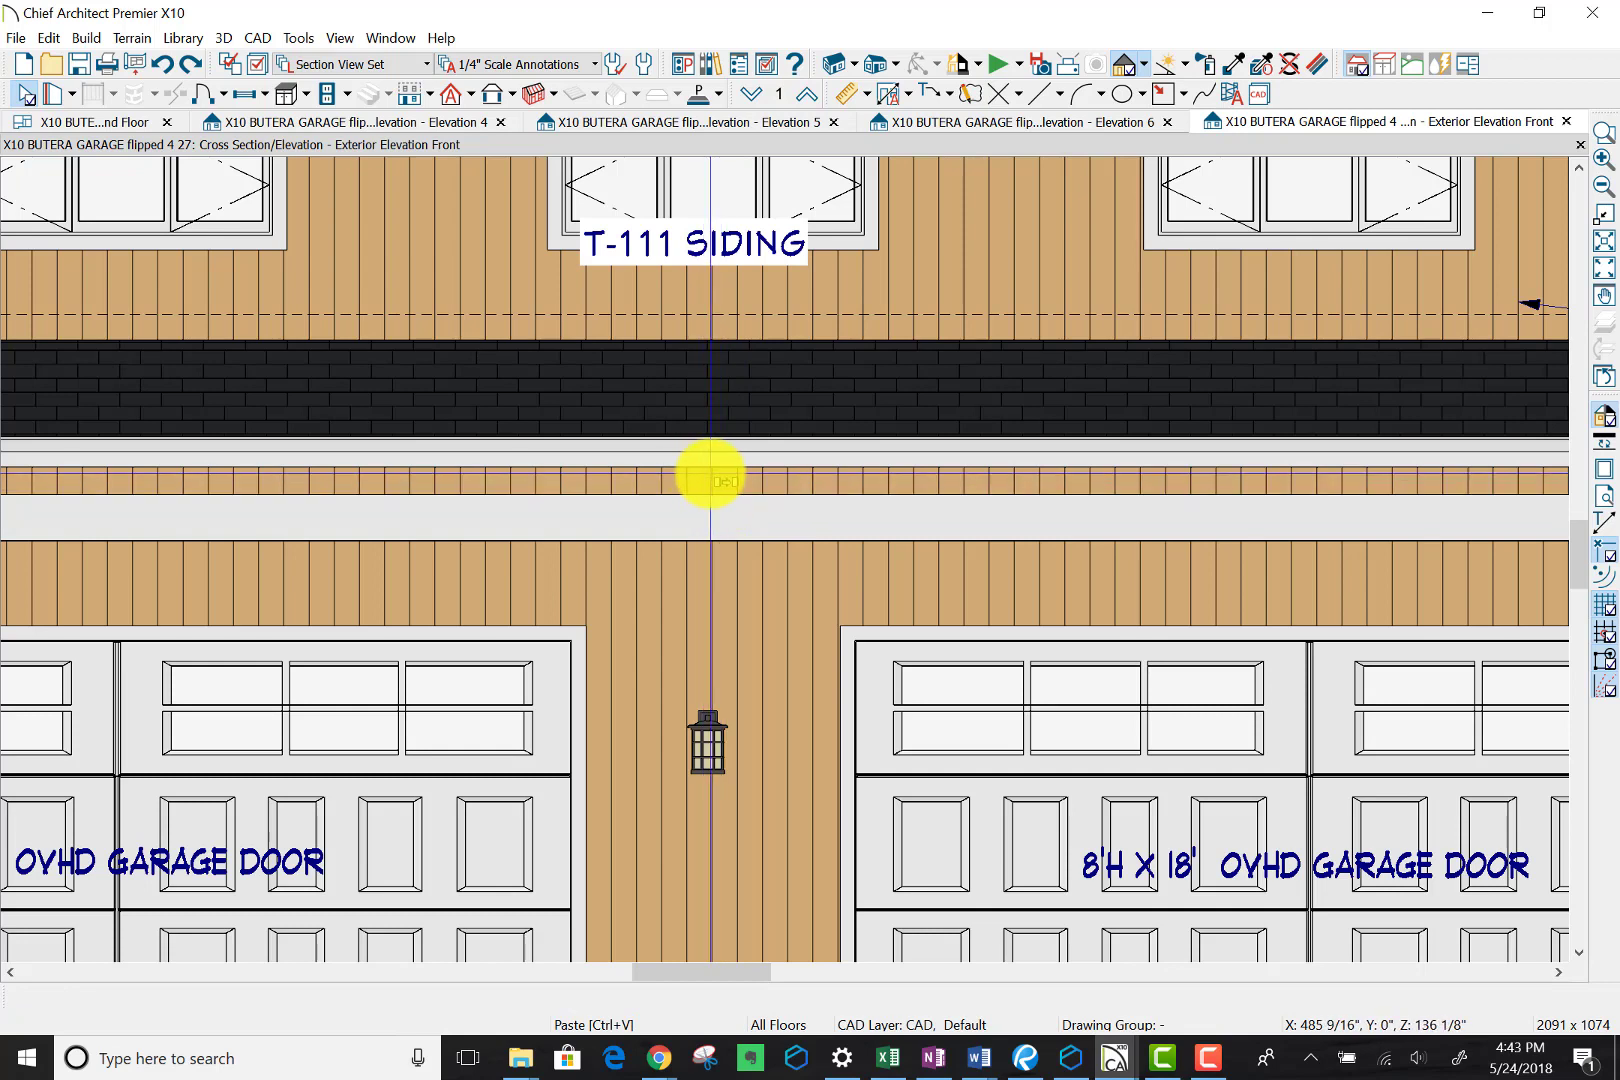
{"action": "left_click", "coordinate": [710, 478]}
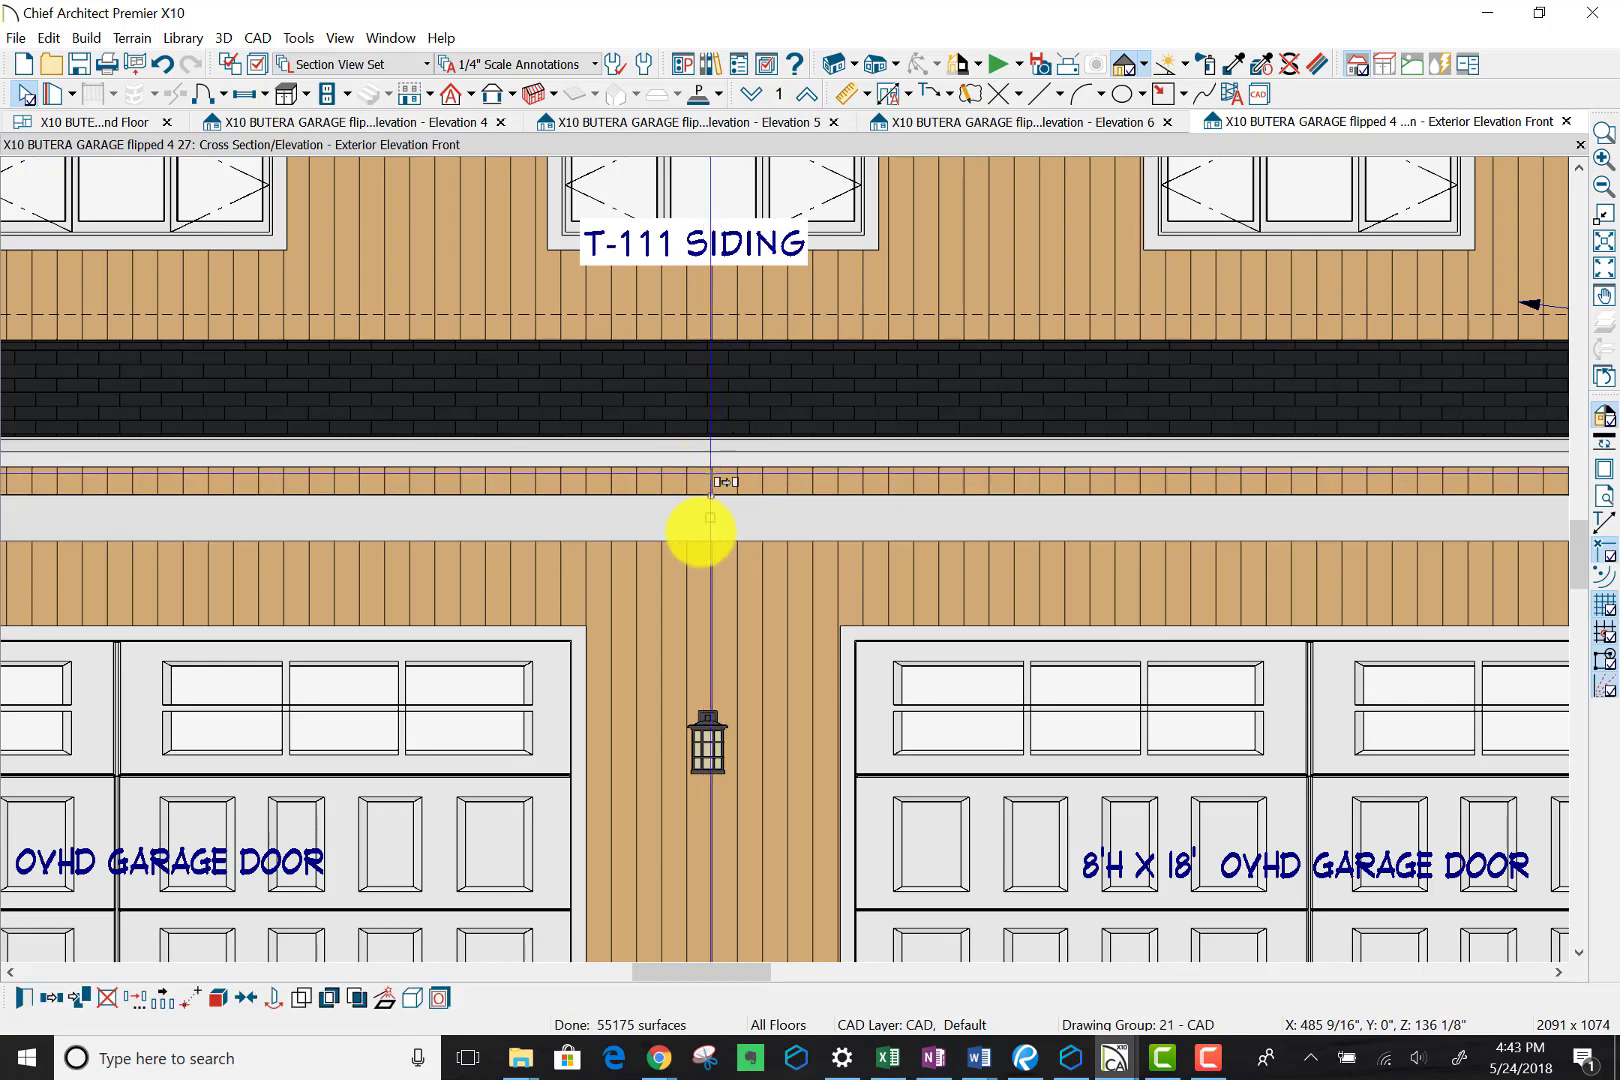
Step: Move the copied trim band straight up about 11 inches to fill the gap beneath the front eave, and deselect it
{"action": "mouse_move", "coordinate": [700, 531]}
{"action": "left_mouse_down"}
{"action": "mouse_move", "coordinate": [698, 550]}
{"action": "mouse_move", "coordinate": [713, 472]}
{"action": "left_mouse_up"}
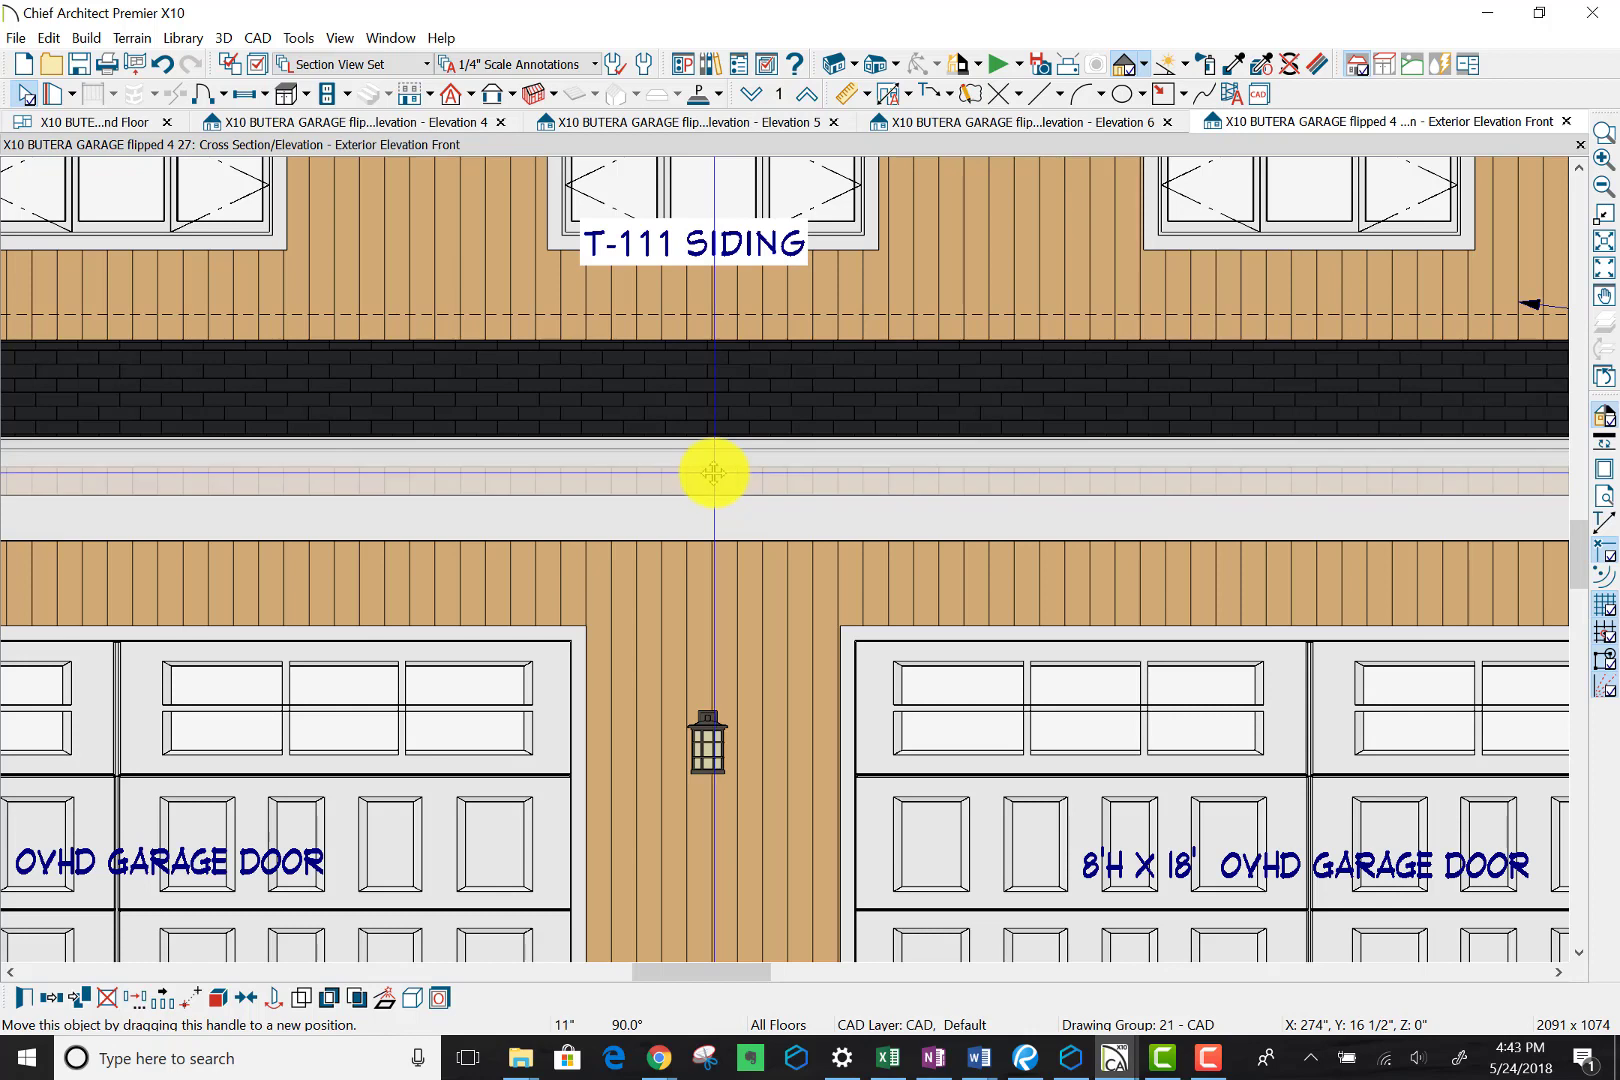
{"action": "left_click_drag", "start_coordinate": [713, 472], "coordinate": [713, 472]}
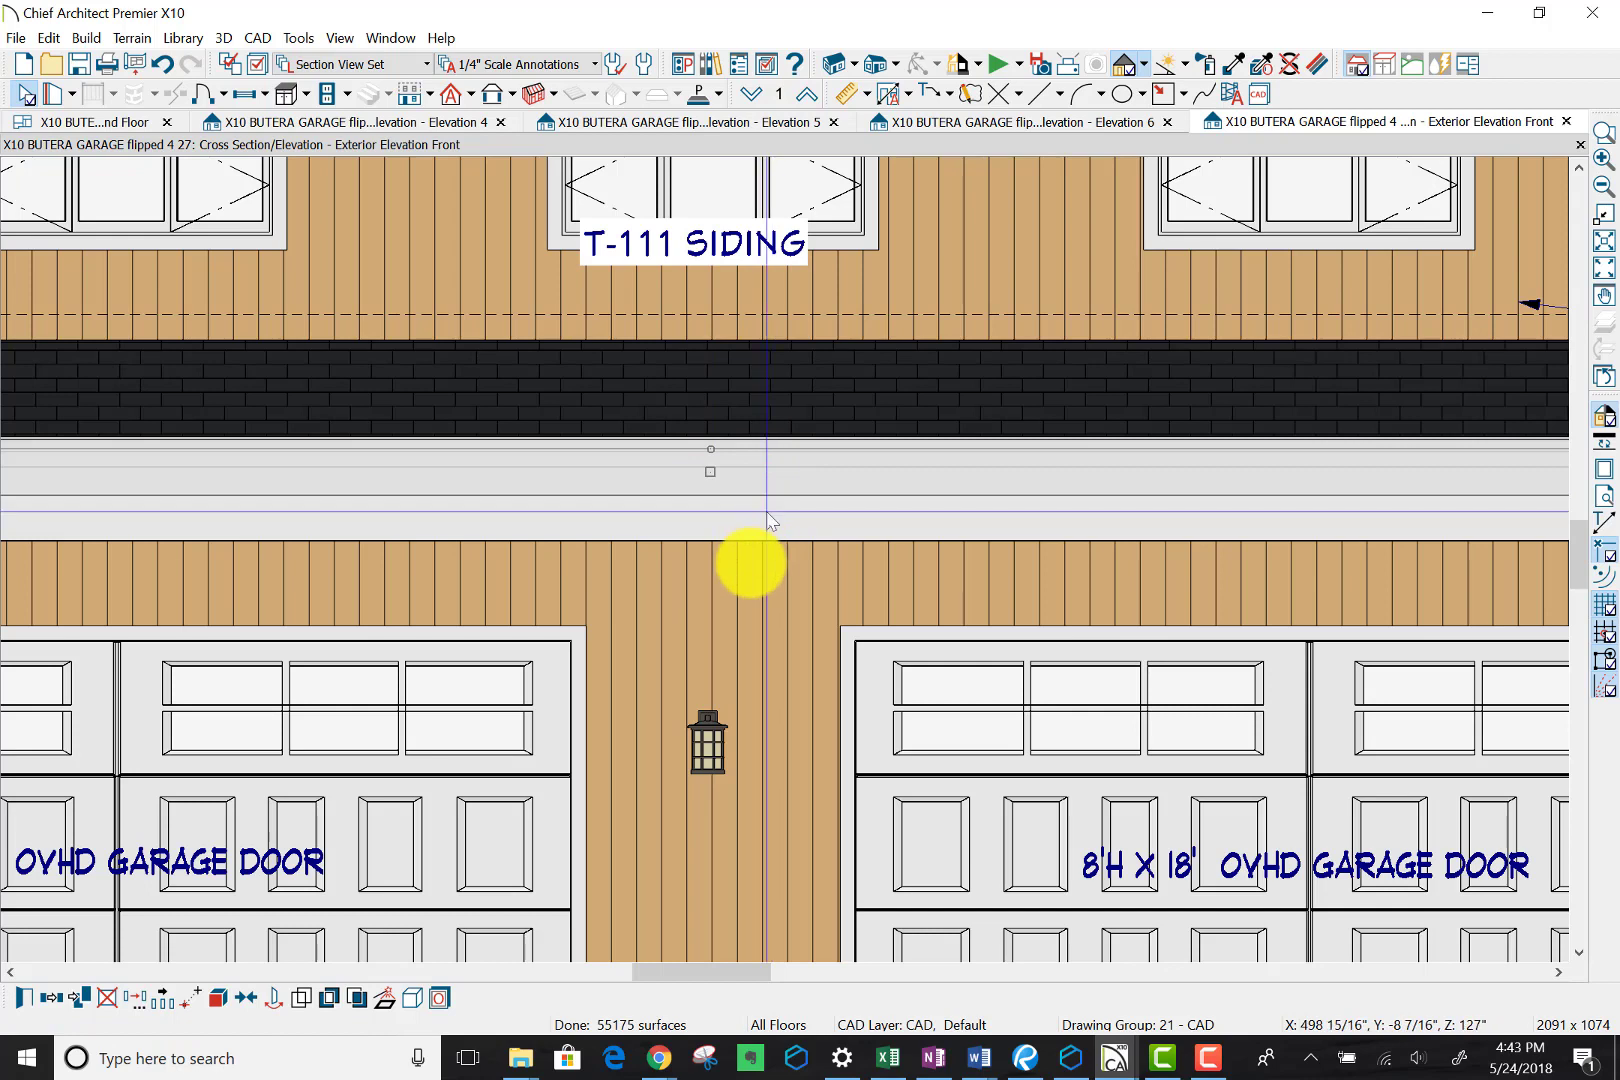
{"action": "left_click", "coordinate": [753, 571]}
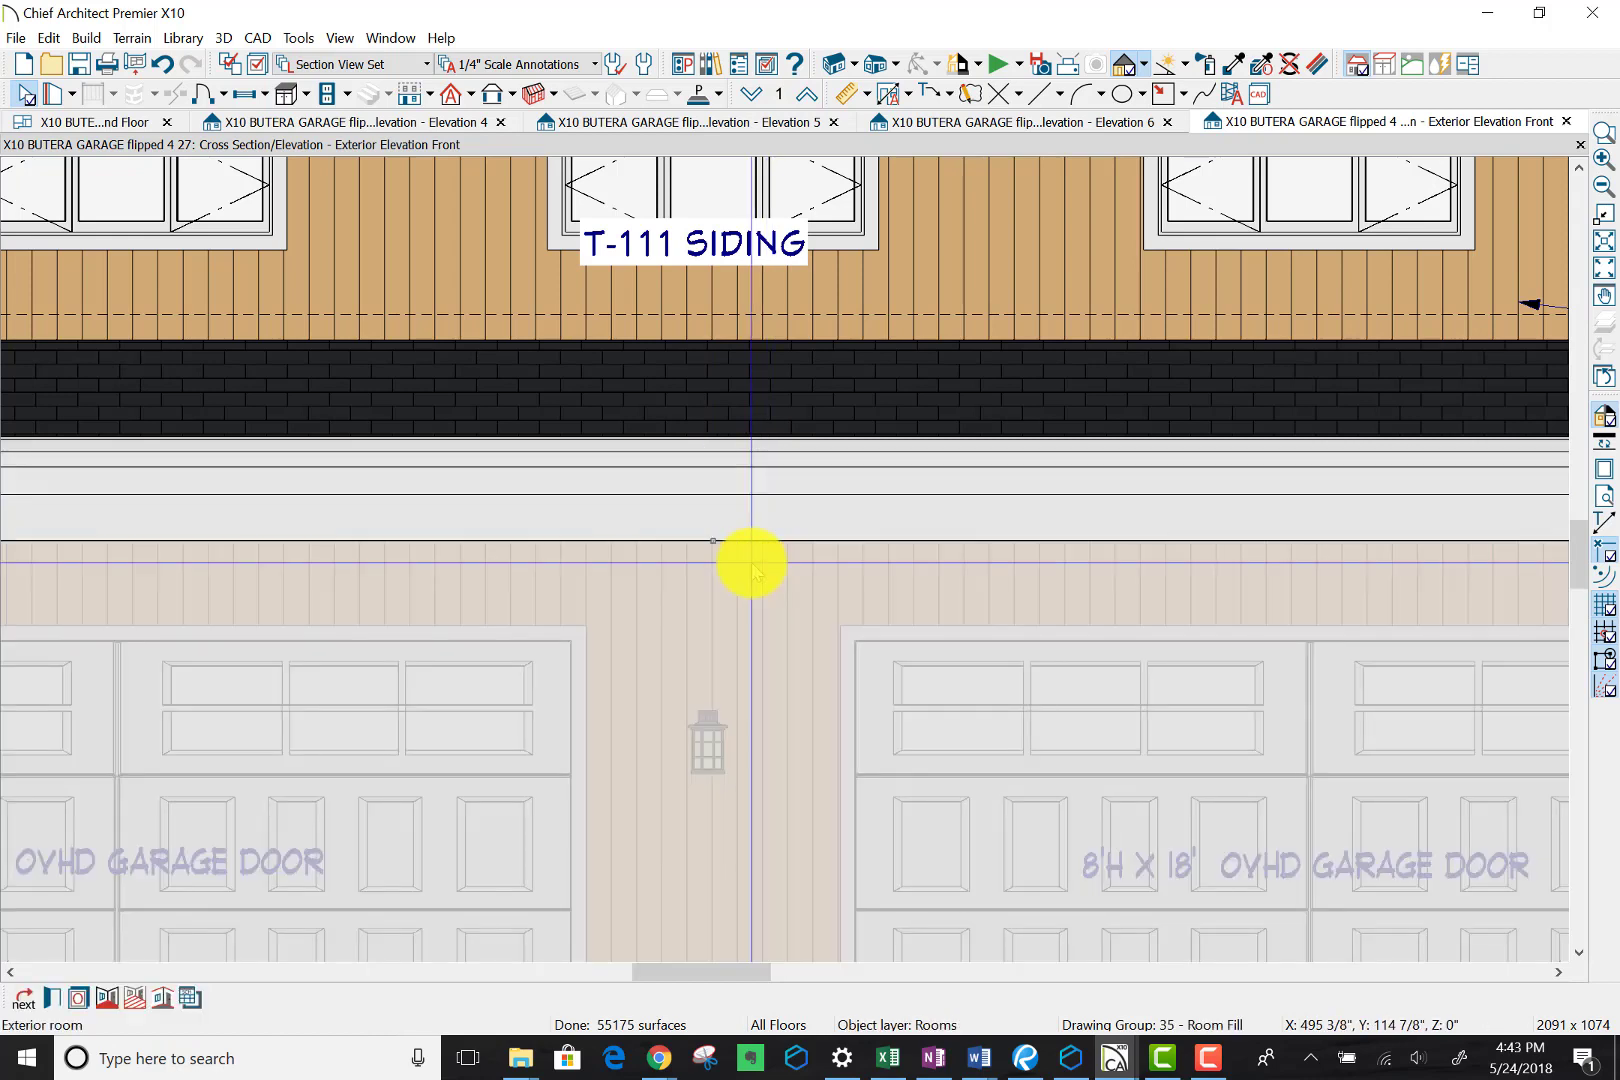
{"action": "left_click", "coordinate": [765, 480]}
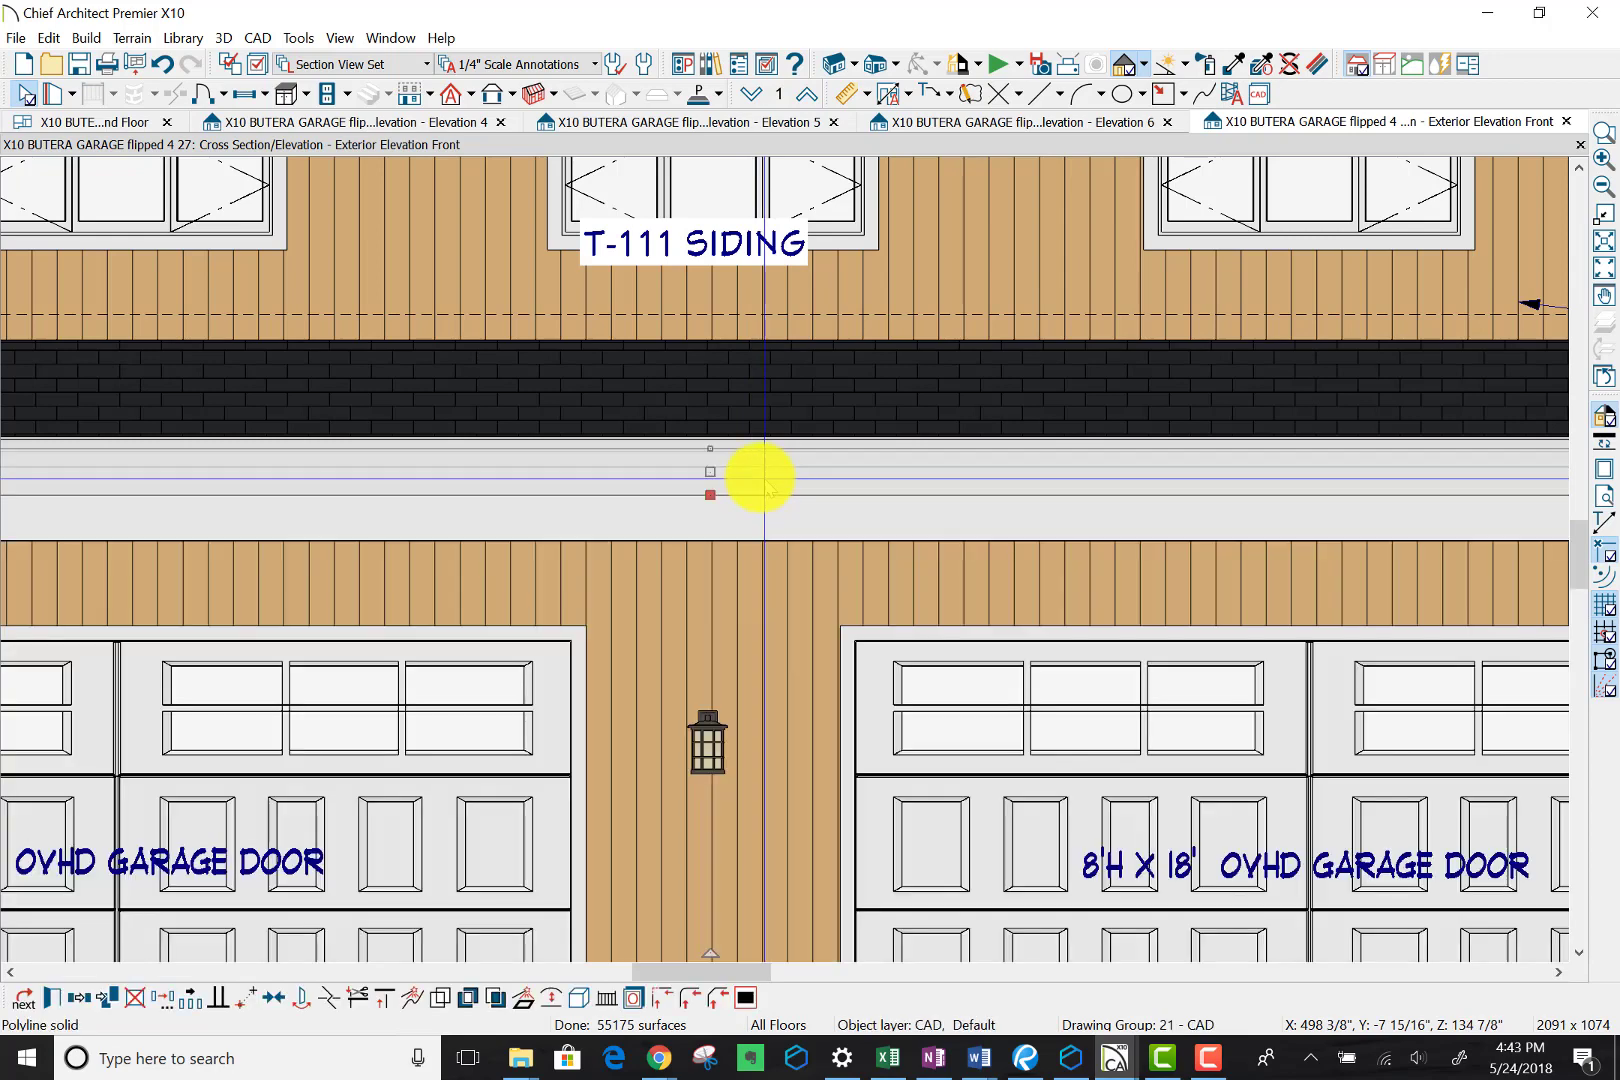
{"action": "left_click_drag", "start_coordinate": [765, 480], "coordinate": [733, 462]}
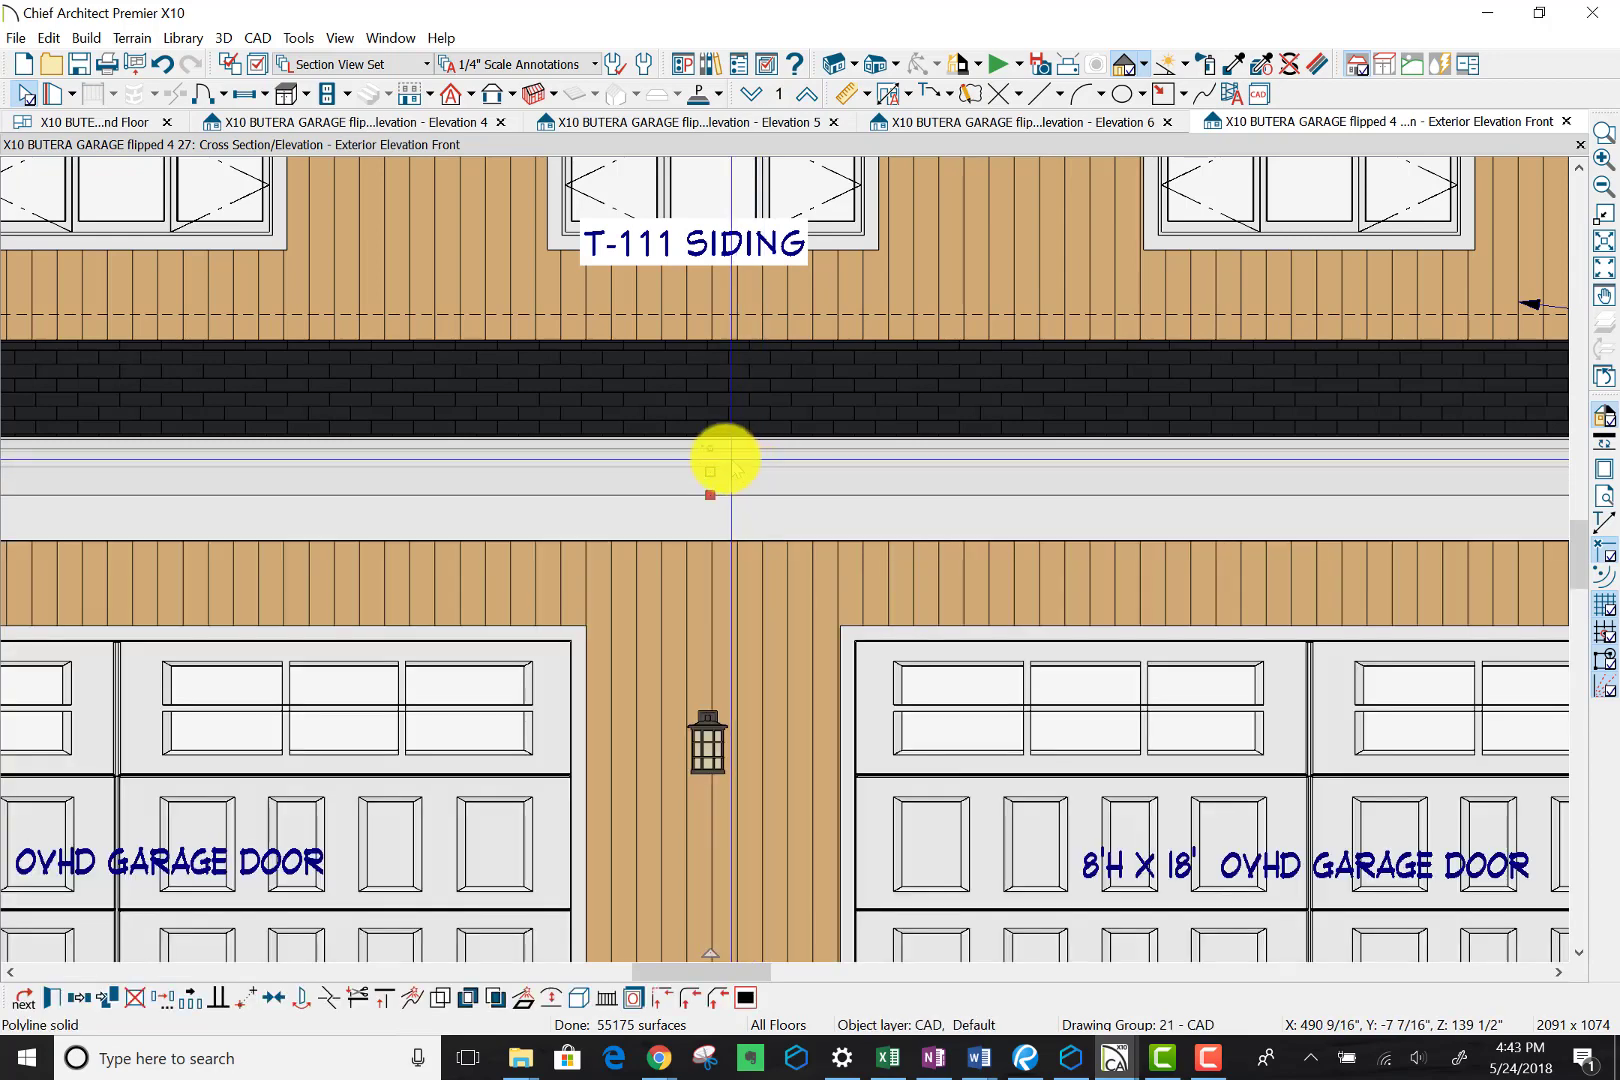
{"action": "left_click", "coordinate": [700, 570]}
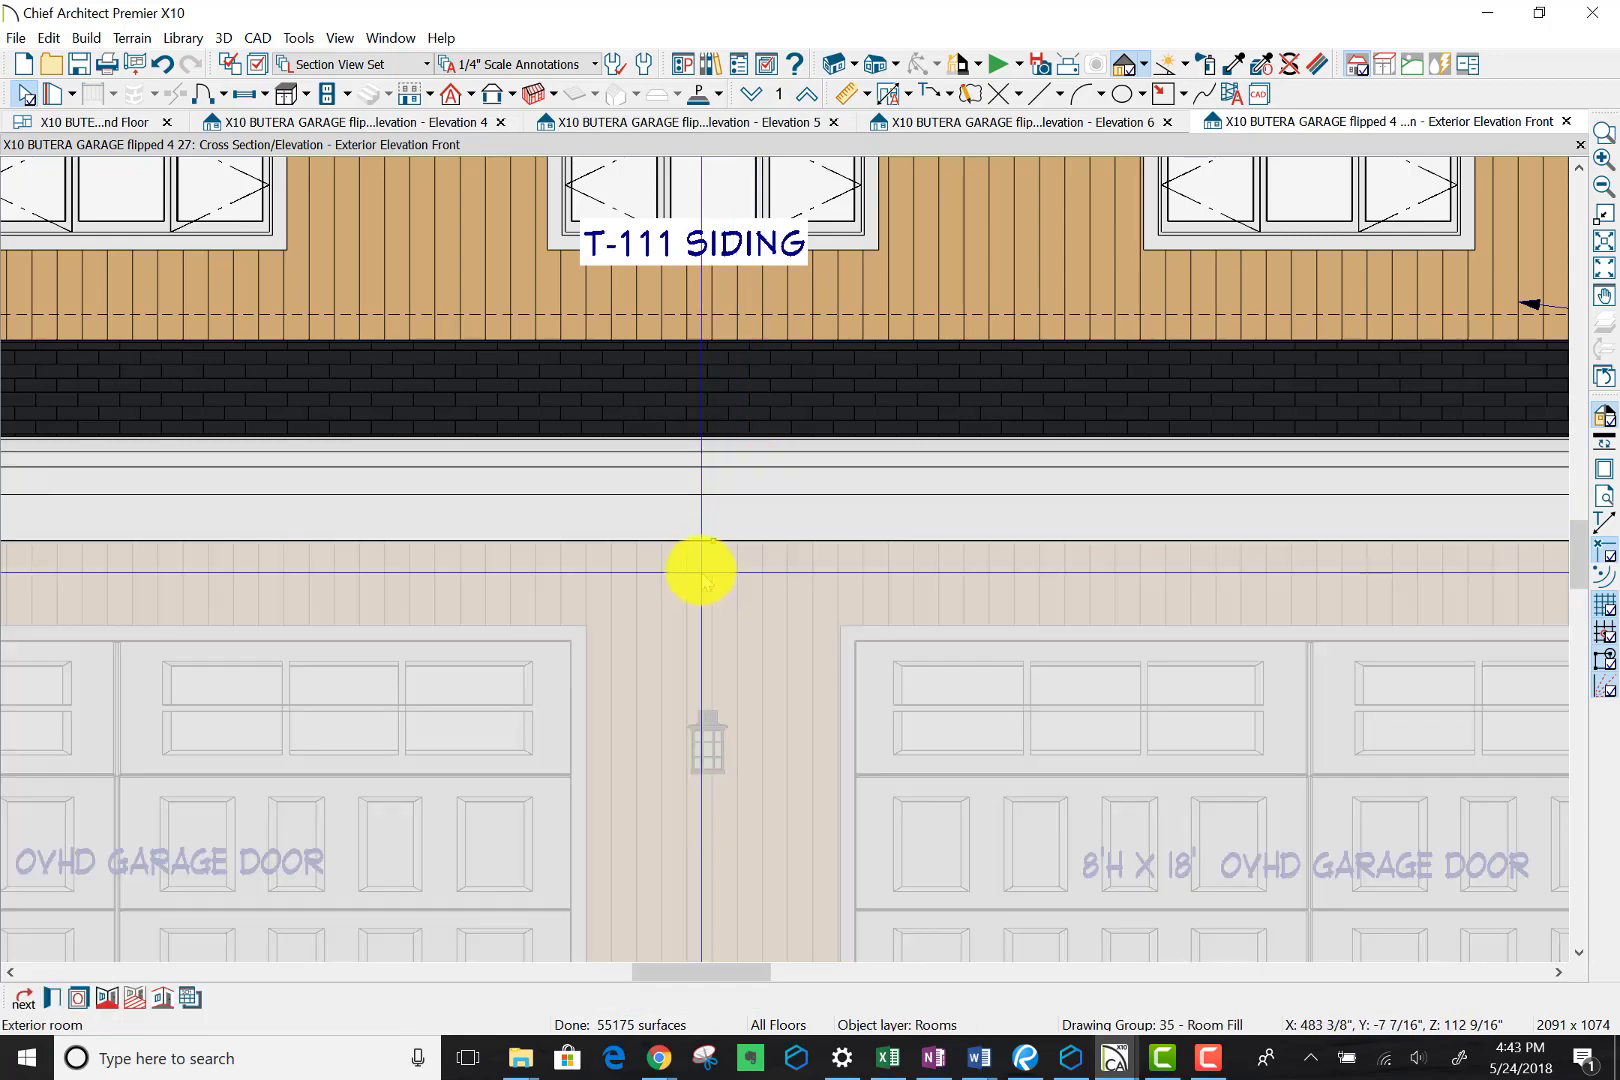
{"action": "key", "text": "Escape"}
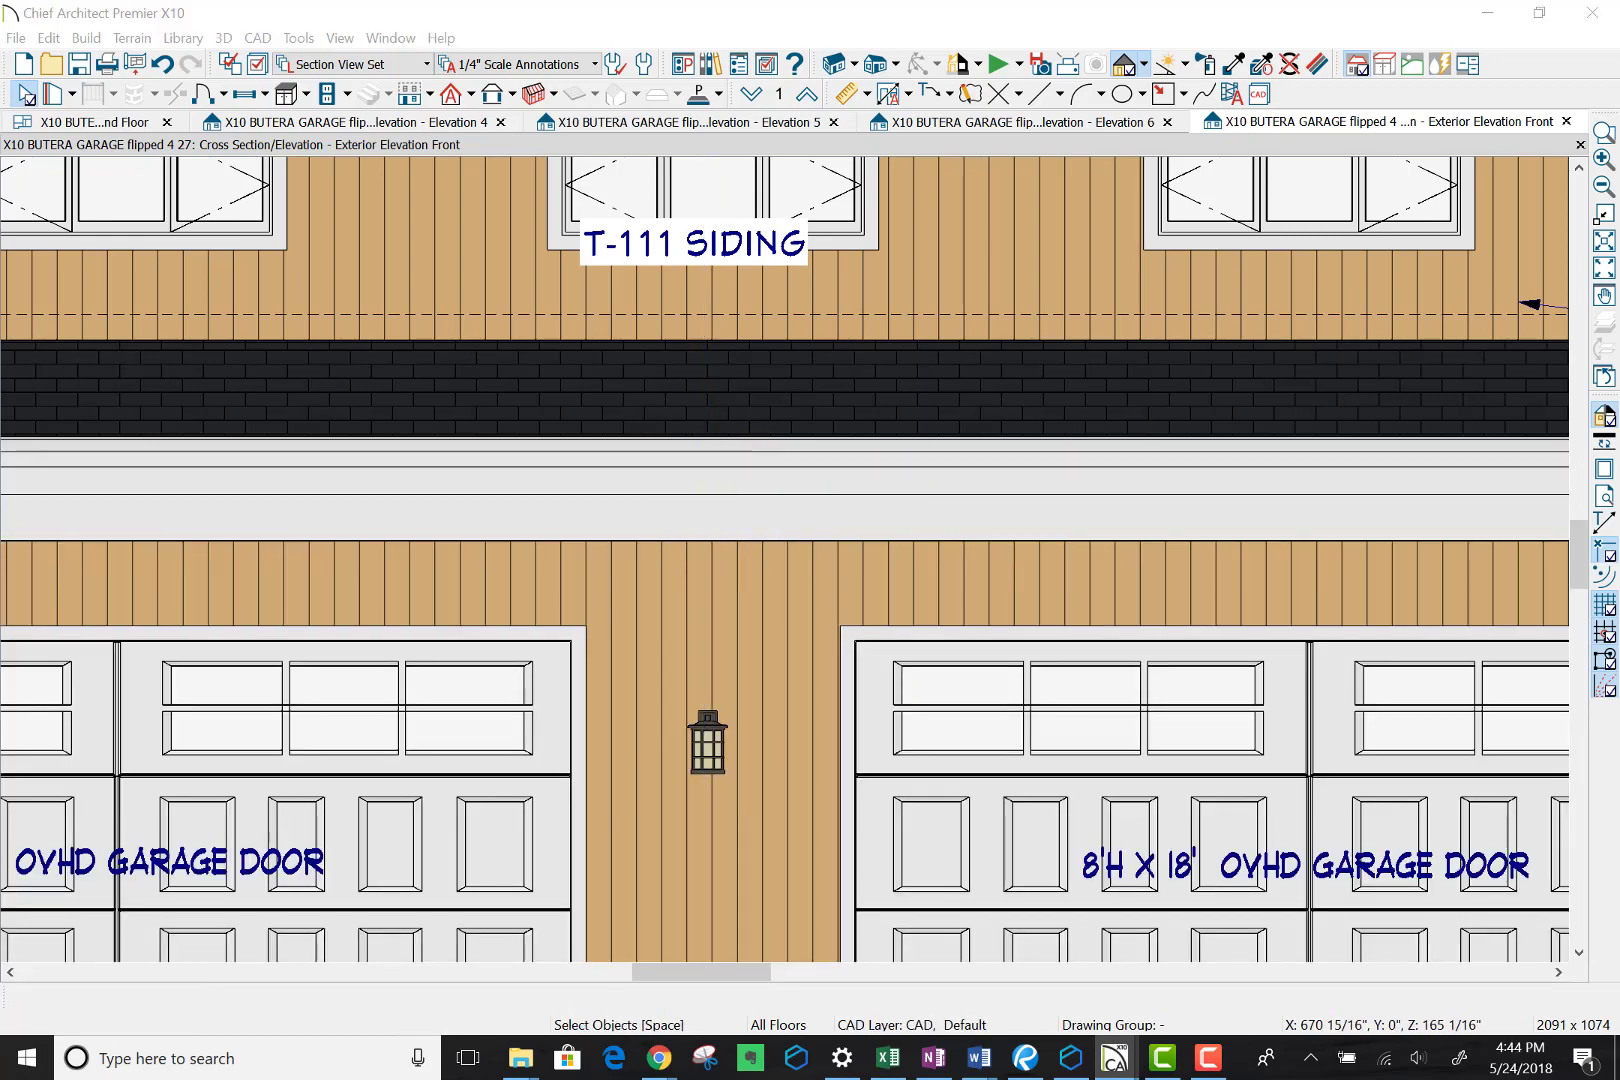
Step: Bring the 3D perspective overview into view and examine the corner where the front and gable-end trim bands meet under the eave
{"action": "left_click_drag", "start_coordinate": [1619, 240], "coordinate": [620, 115]}
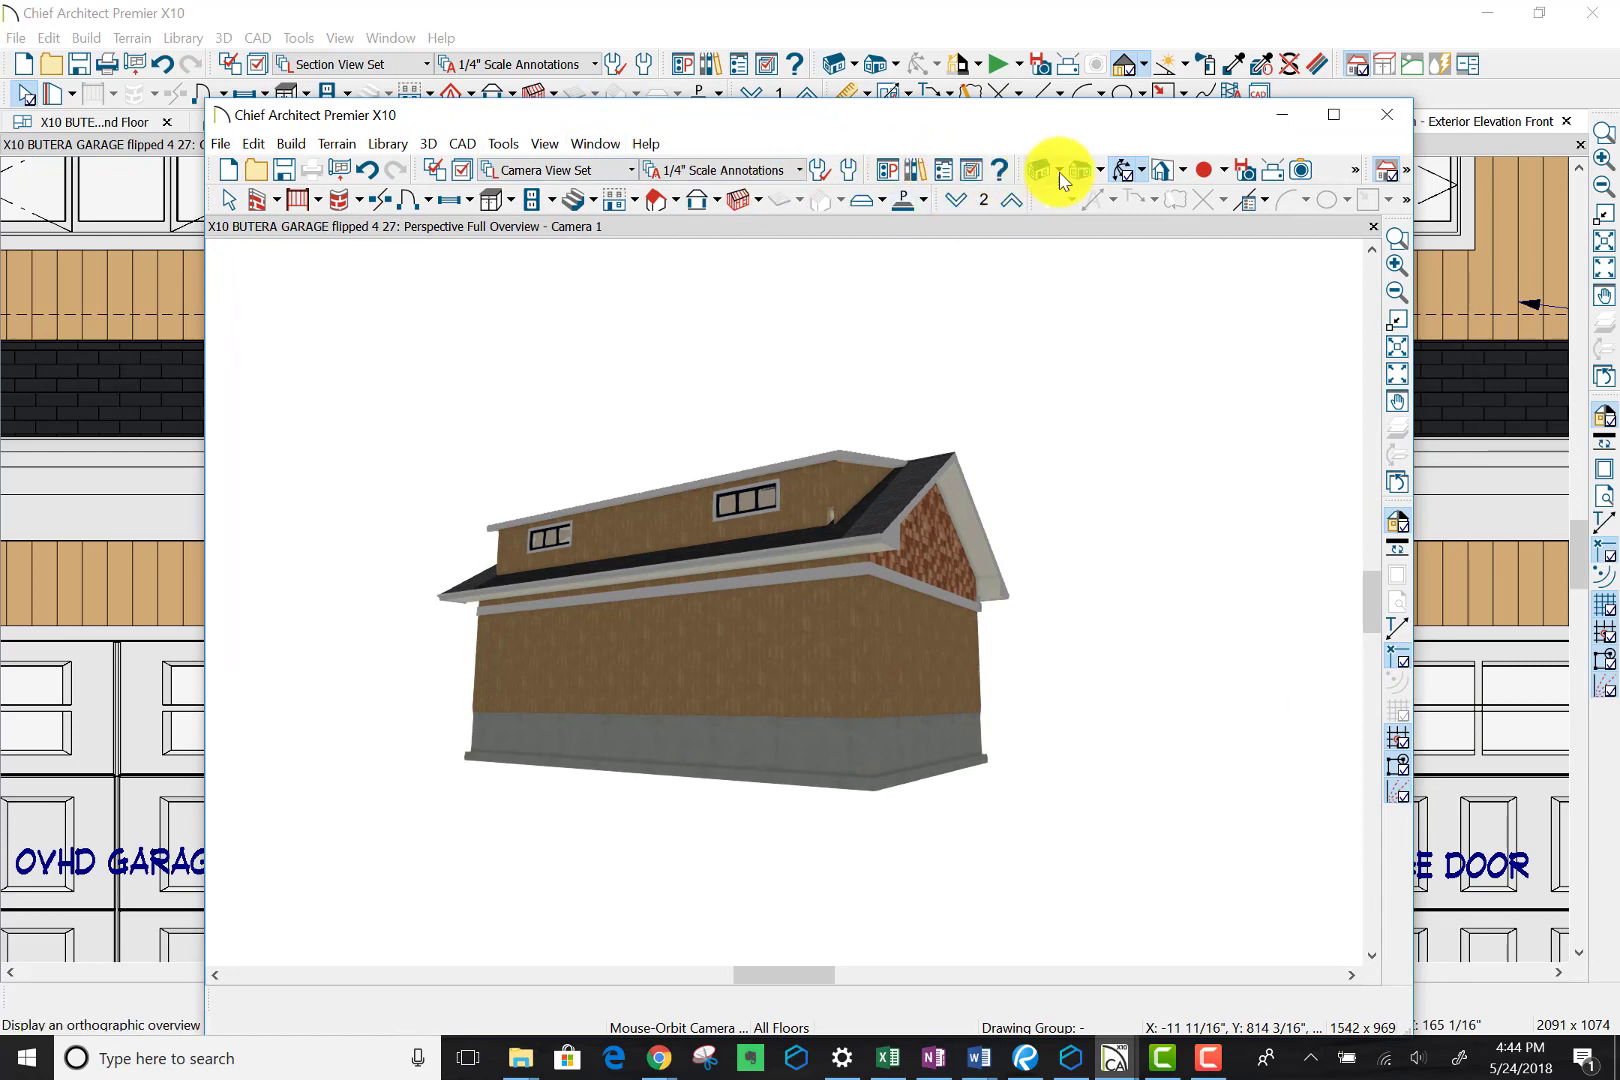
{"action": "left_click_drag", "start_coordinate": [861, 452], "coordinate": [806, 347]}
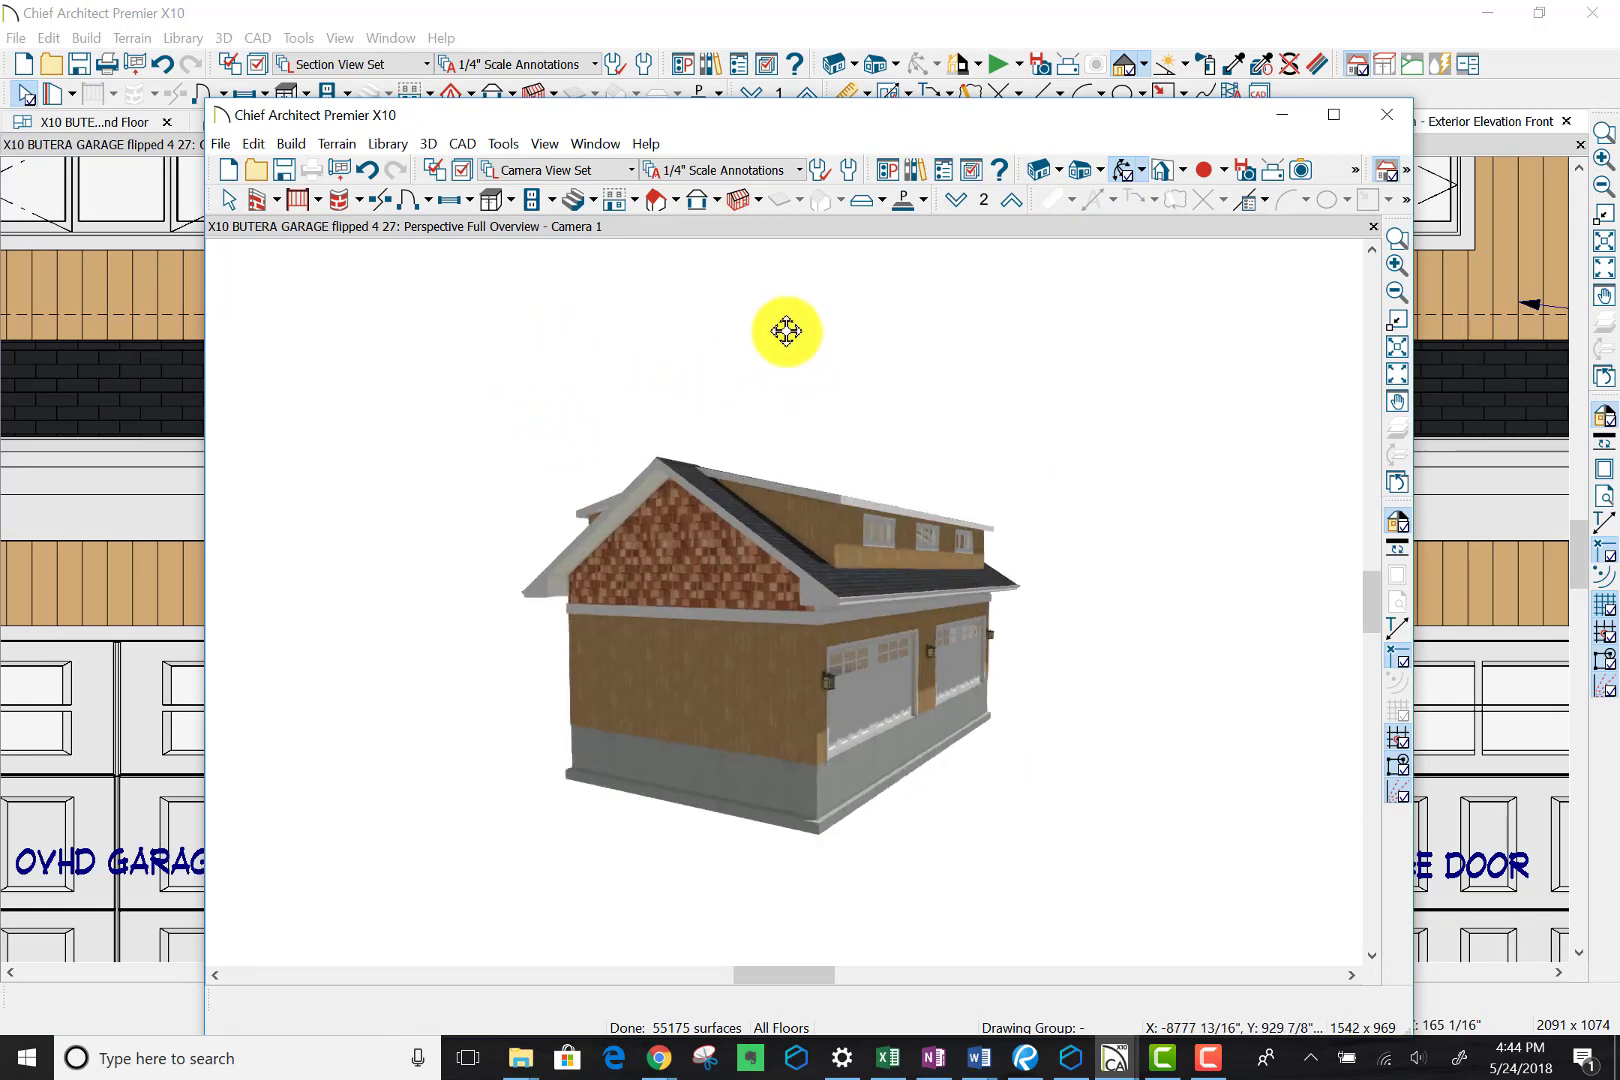
{"action": "left_click_drag", "start_coordinate": [786, 331], "coordinate": [688, 312]}
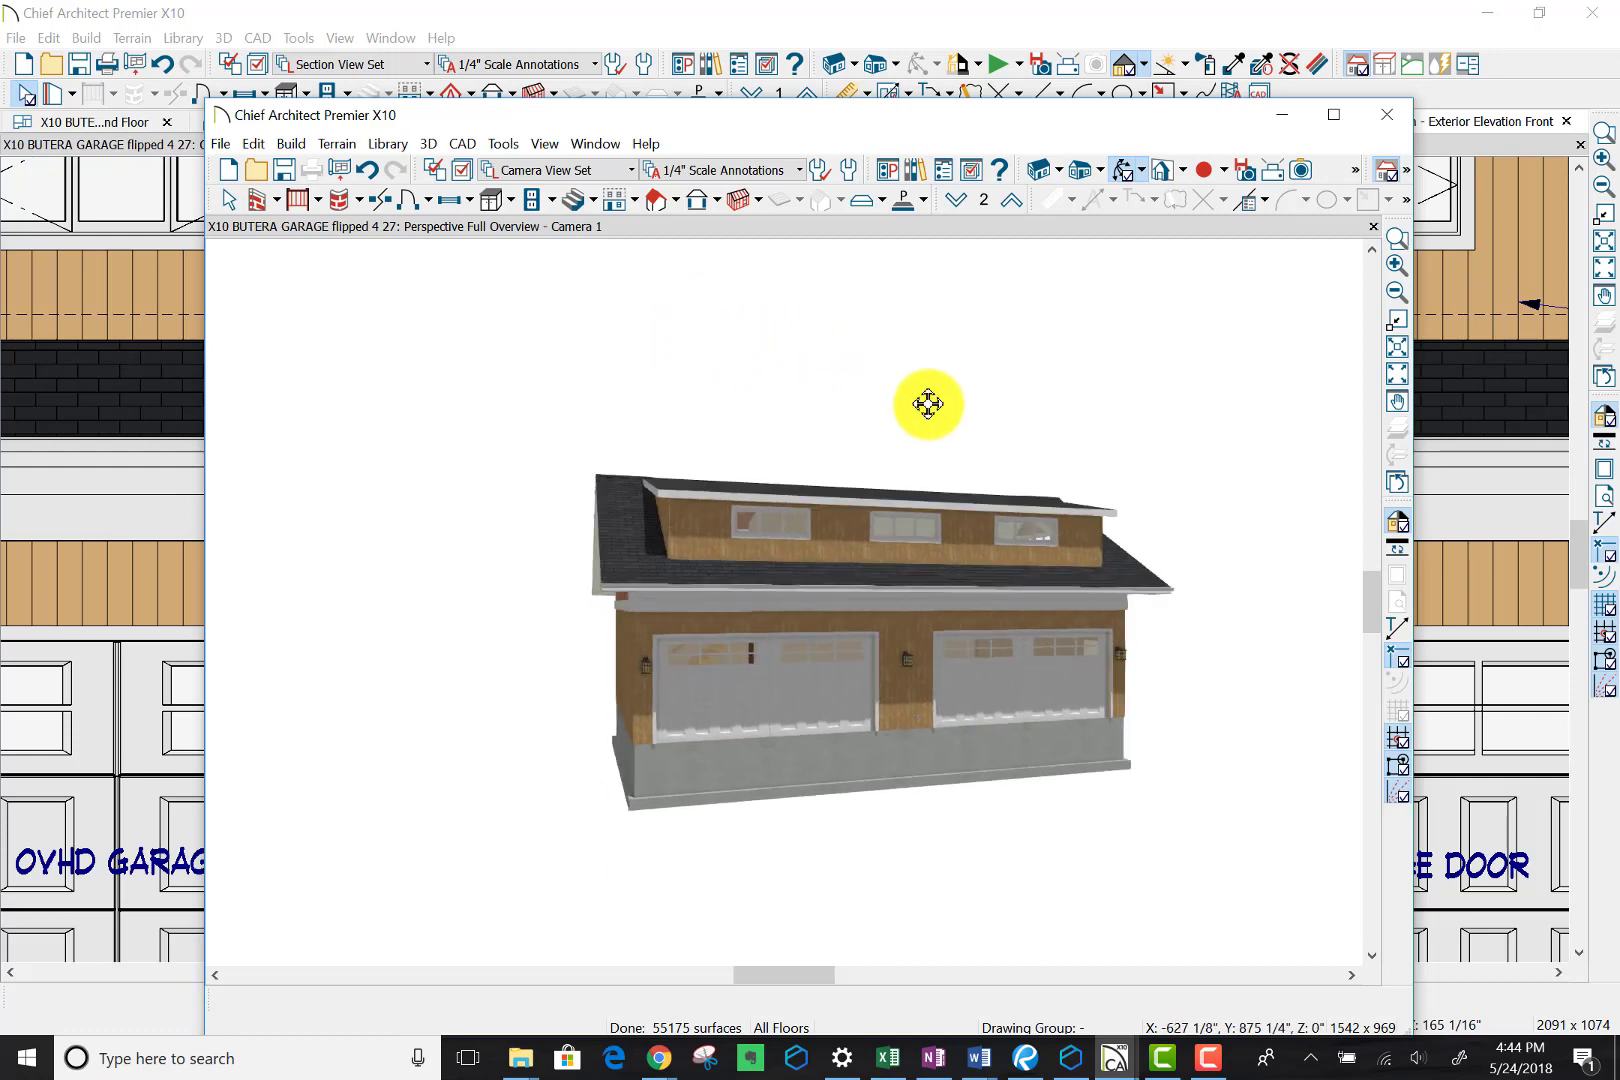
{"action": "left_click_drag", "start_coordinate": [933, 398], "coordinate": [991, 336]}
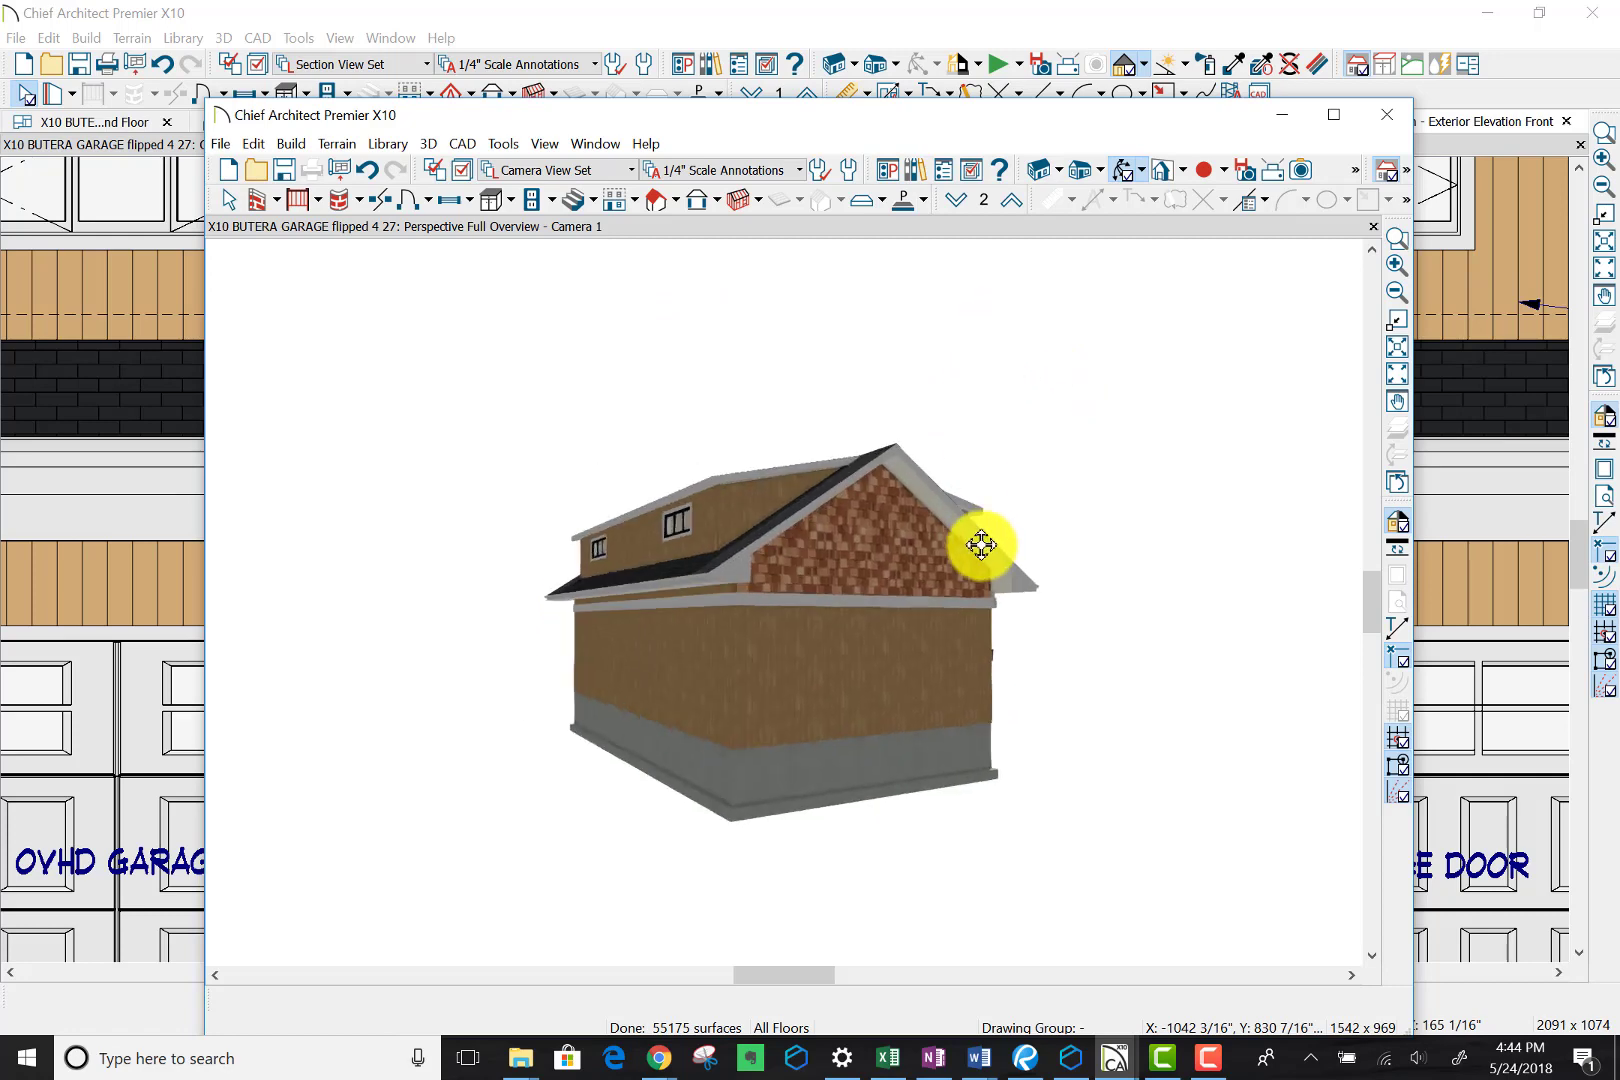
{"action": "scroll", "coordinate": [994, 590], "scroll_direction": "up", "scroll_amount": 10}
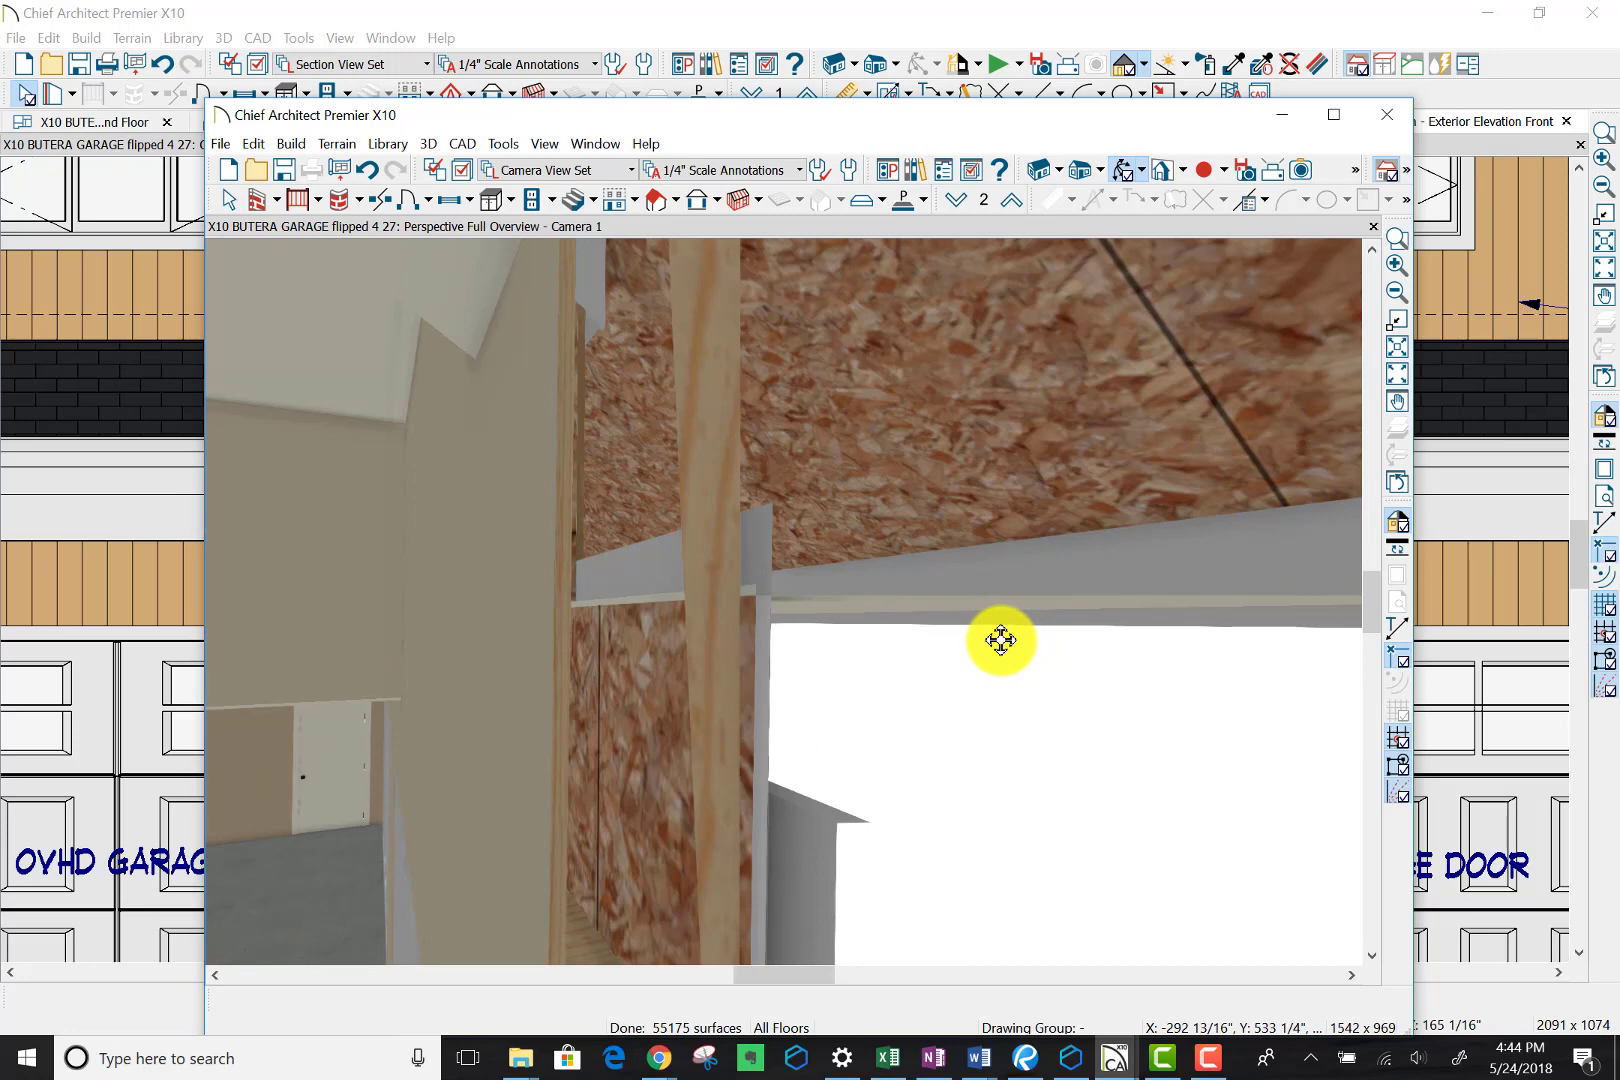
{"action": "scroll", "coordinate": [1000, 640], "scroll_direction": "up", "scroll_amount": 5}
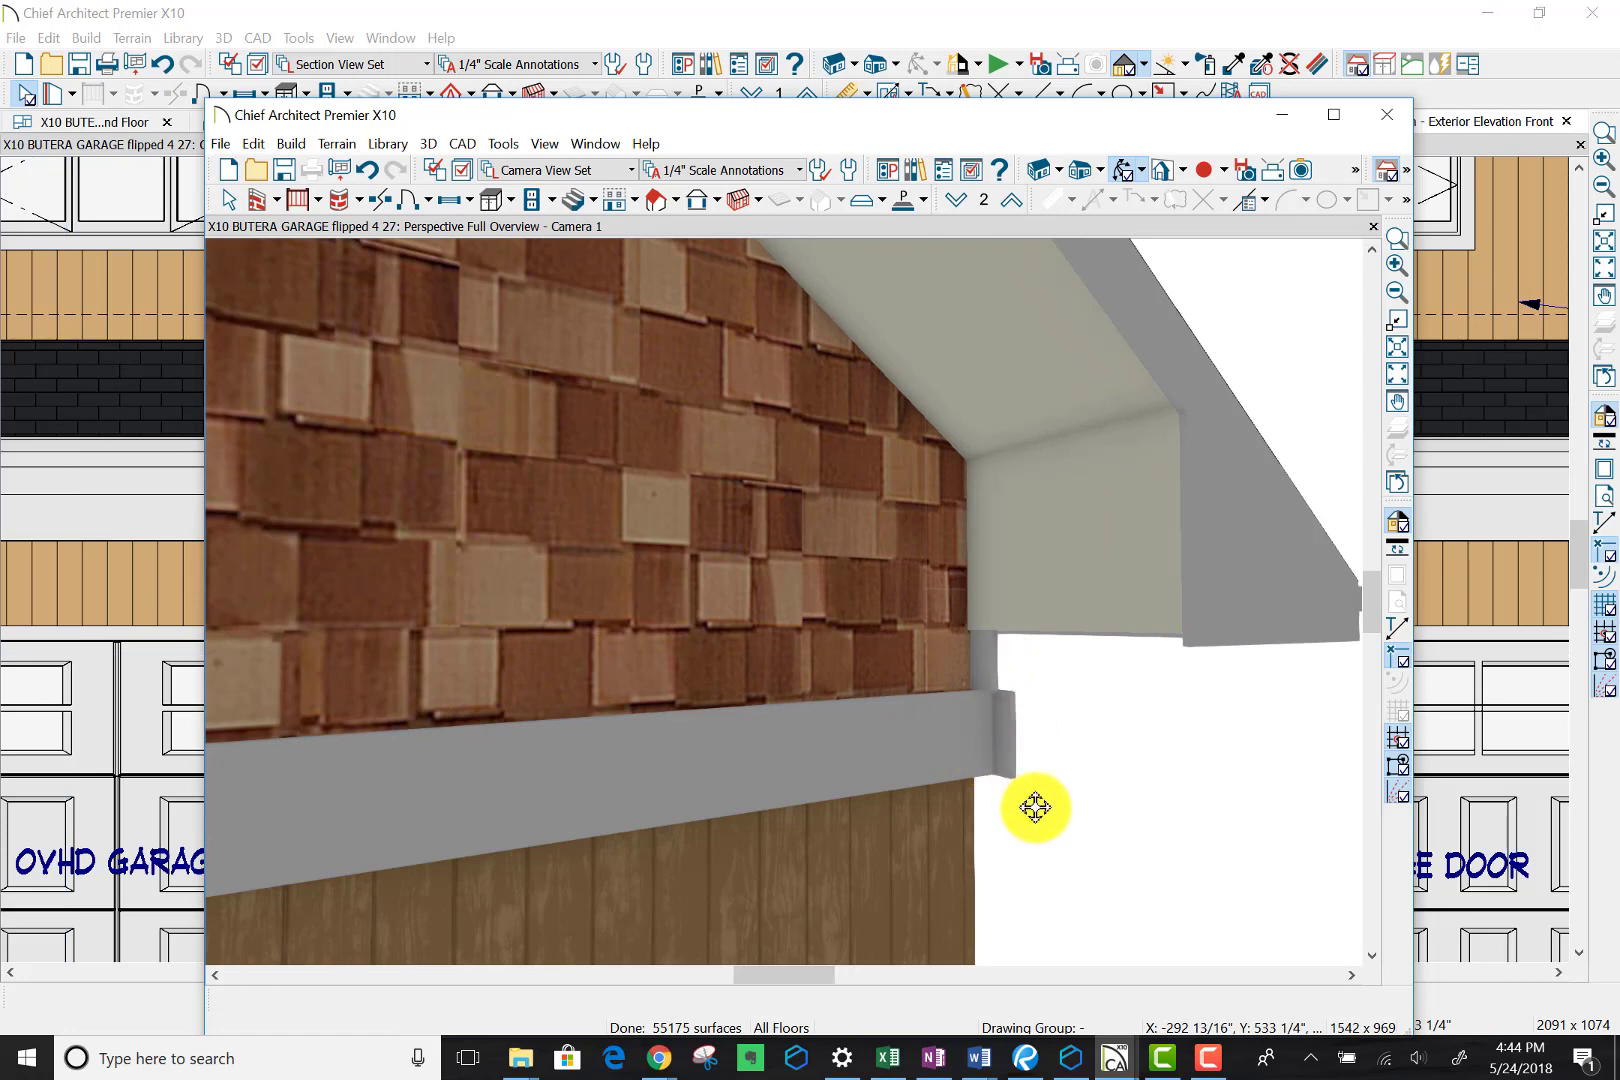
{"action": "scroll", "coordinate": [970, 548], "scroll_direction": "down", "scroll_amount": 1}
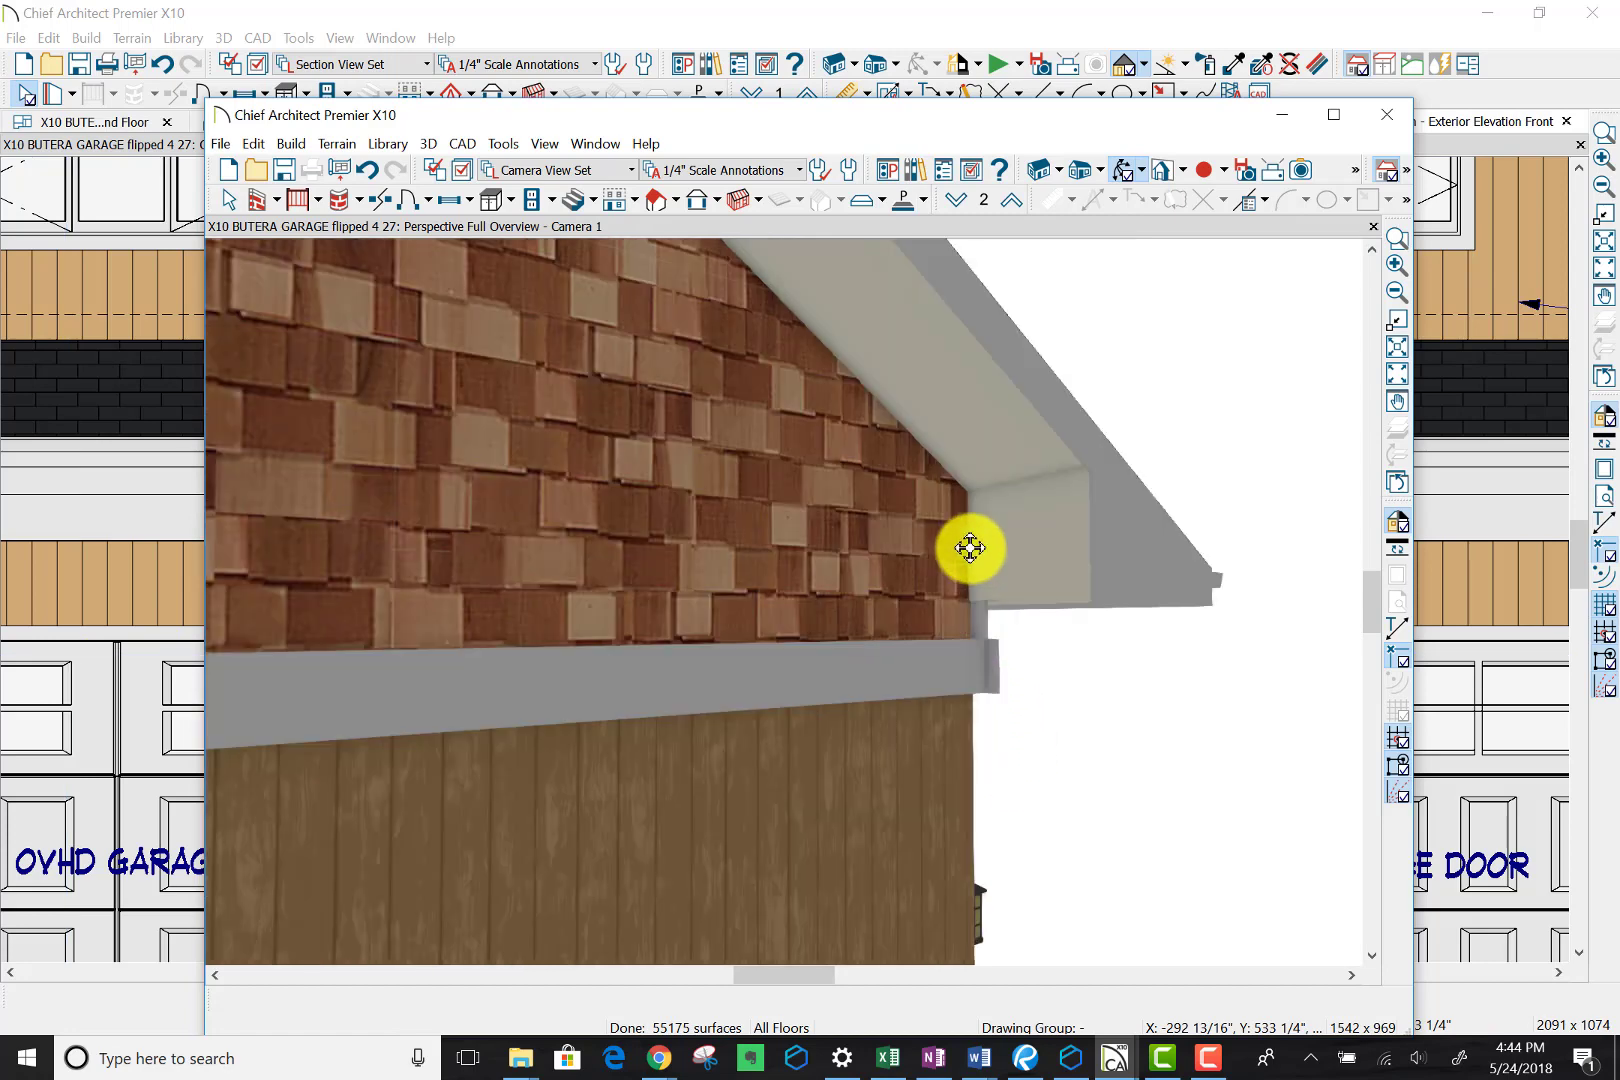
{"action": "scroll", "coordinate": [968, 545], "scroll_direction": "down", "scroll_amount": 2}
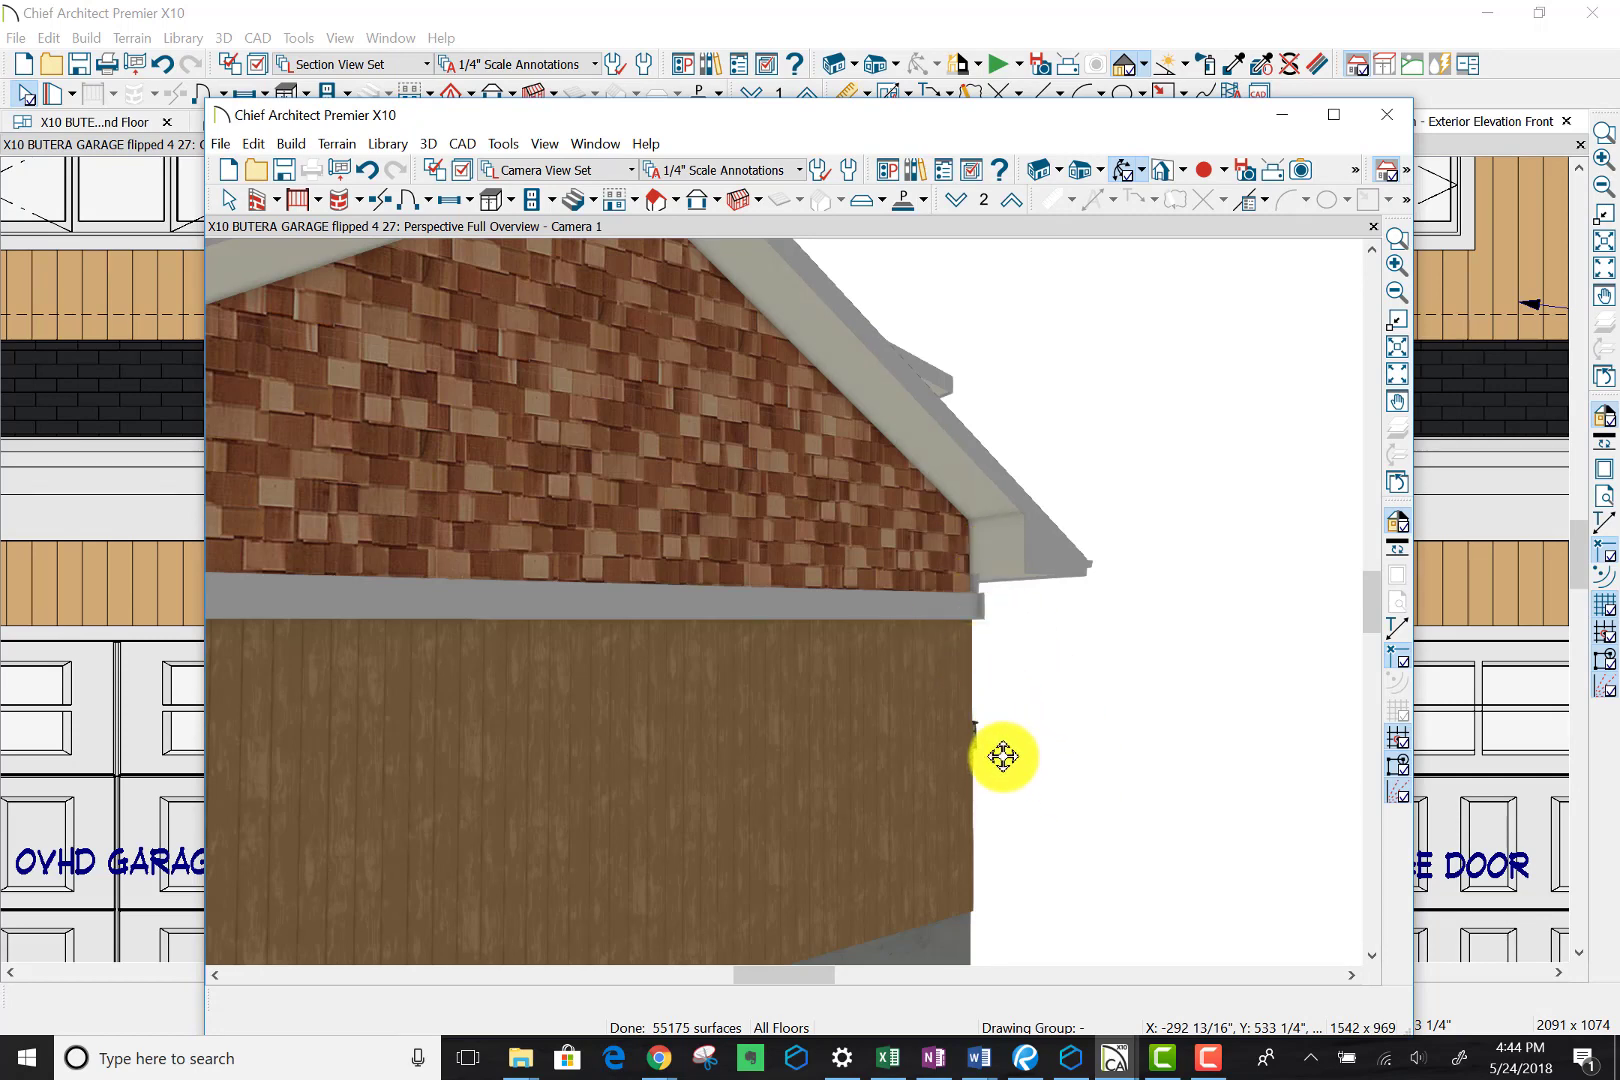
{"action": "scroll", "coordinate": [1003, 756], "scroll_direction": "down", "scroll_amount": 3}
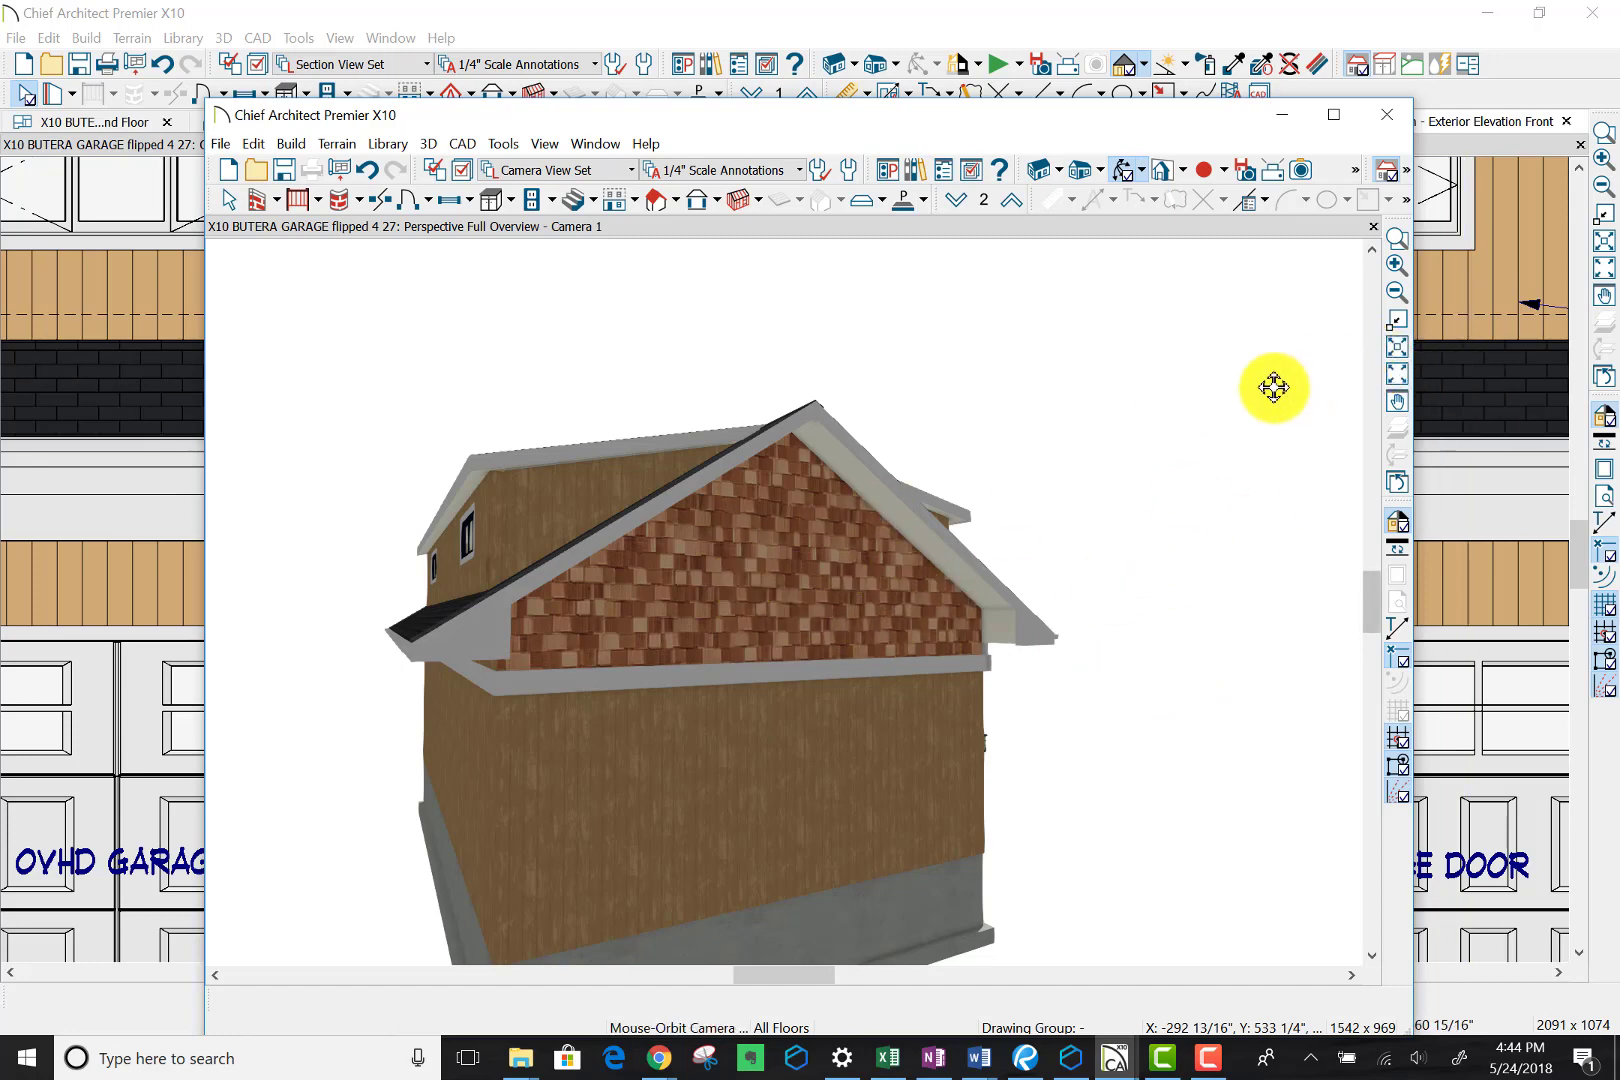
Step: Orbit the perspective overview past the garage-door front to the shake-sided gable end and inspect its trim band up close
{"action": "left_click_drag", "start_coordinate": [1050, 466], "coordinate": [983, 349]}
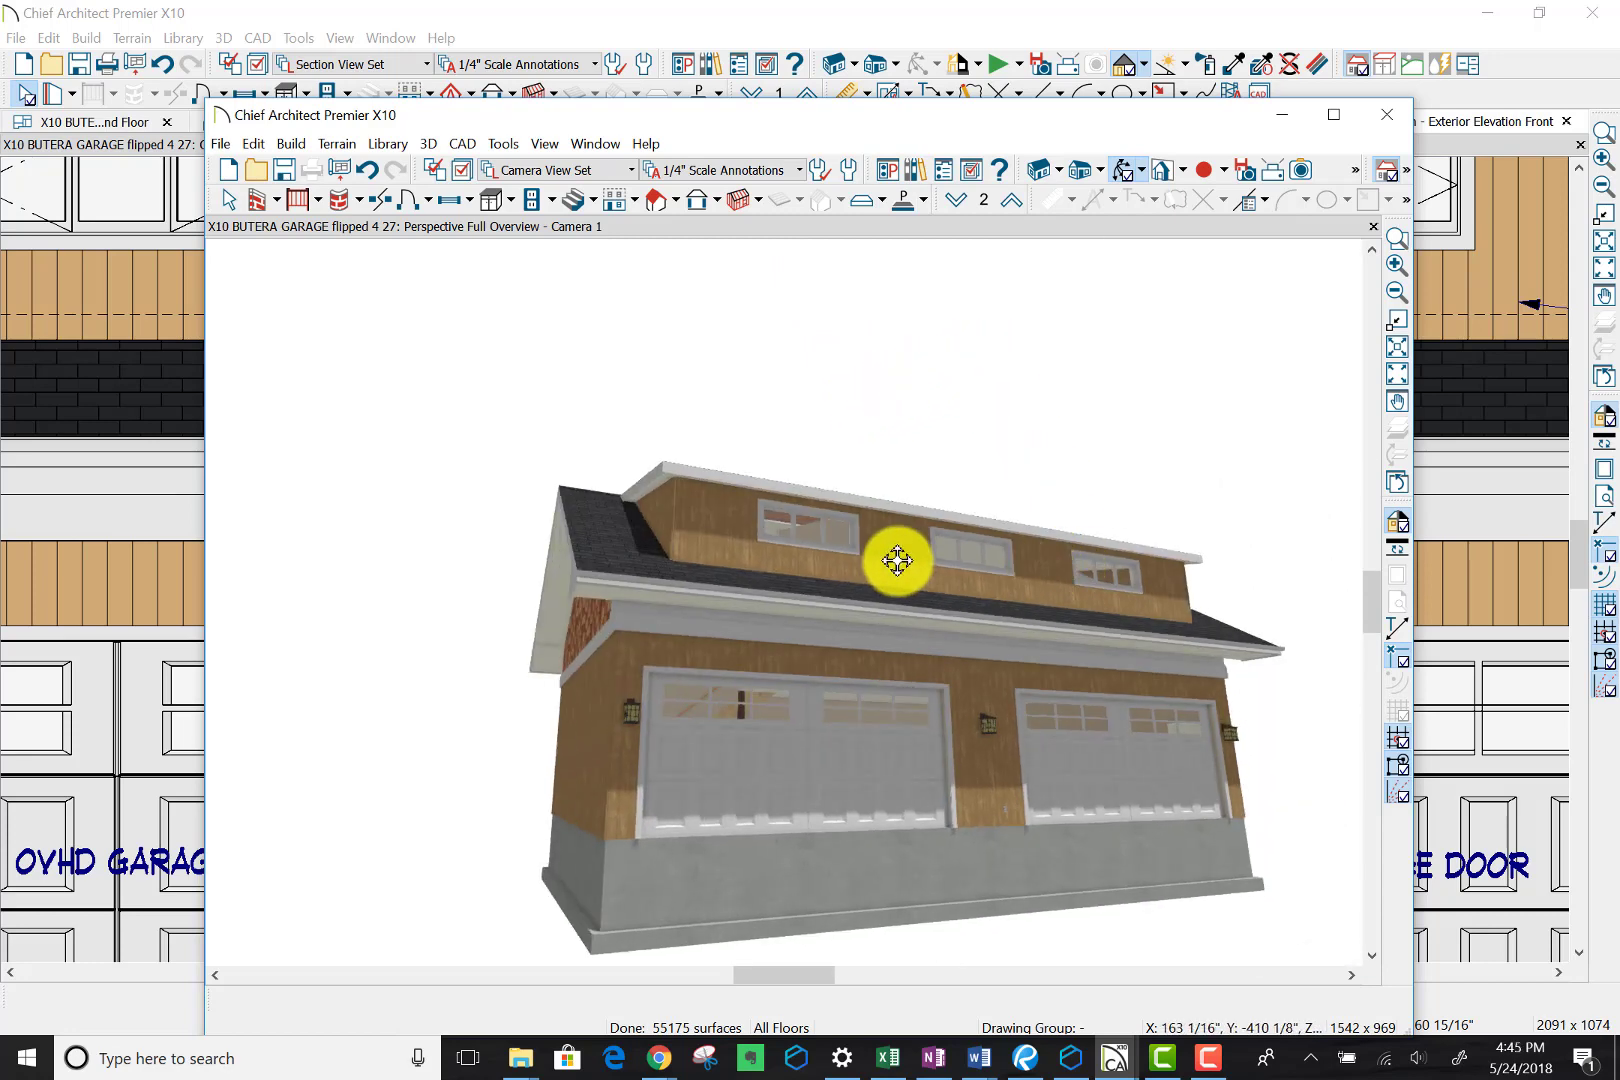
{"action": "left_click_drag", "start_coordinate": [976, 568], "coordinate": [1113, 586]}
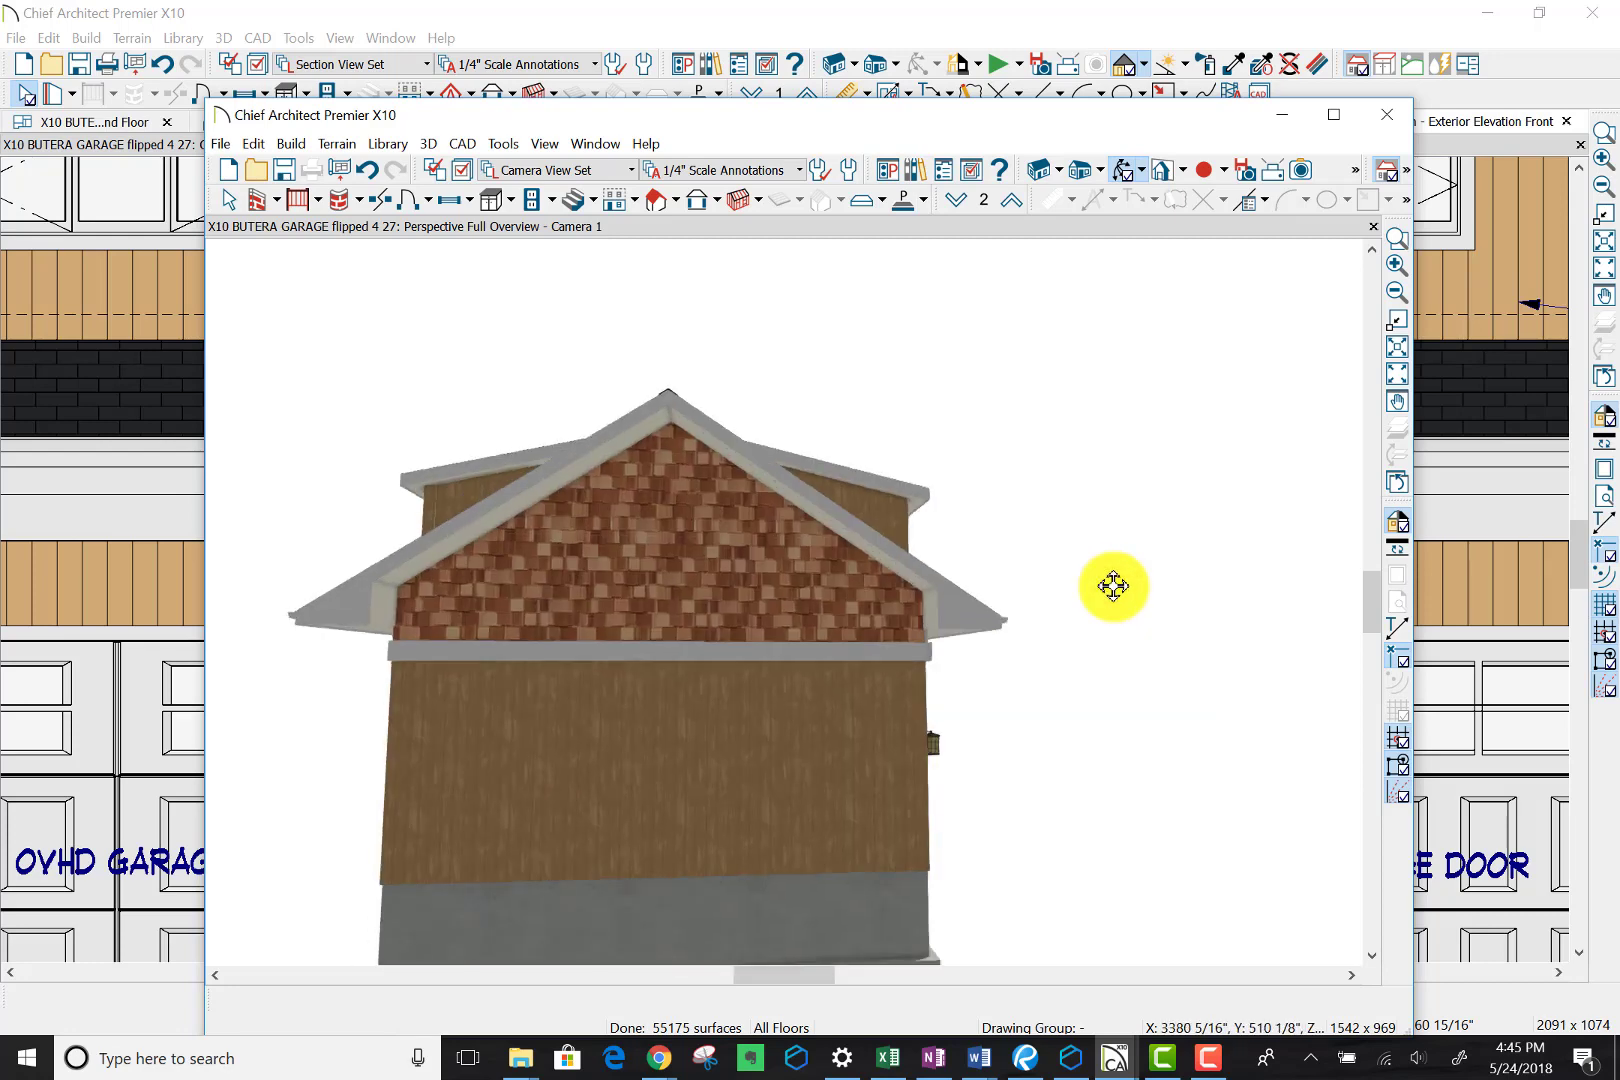
{"action": "scroll", "coordinate": [655, 681], "scroll_direction": "up", "scroll_amount": 5}
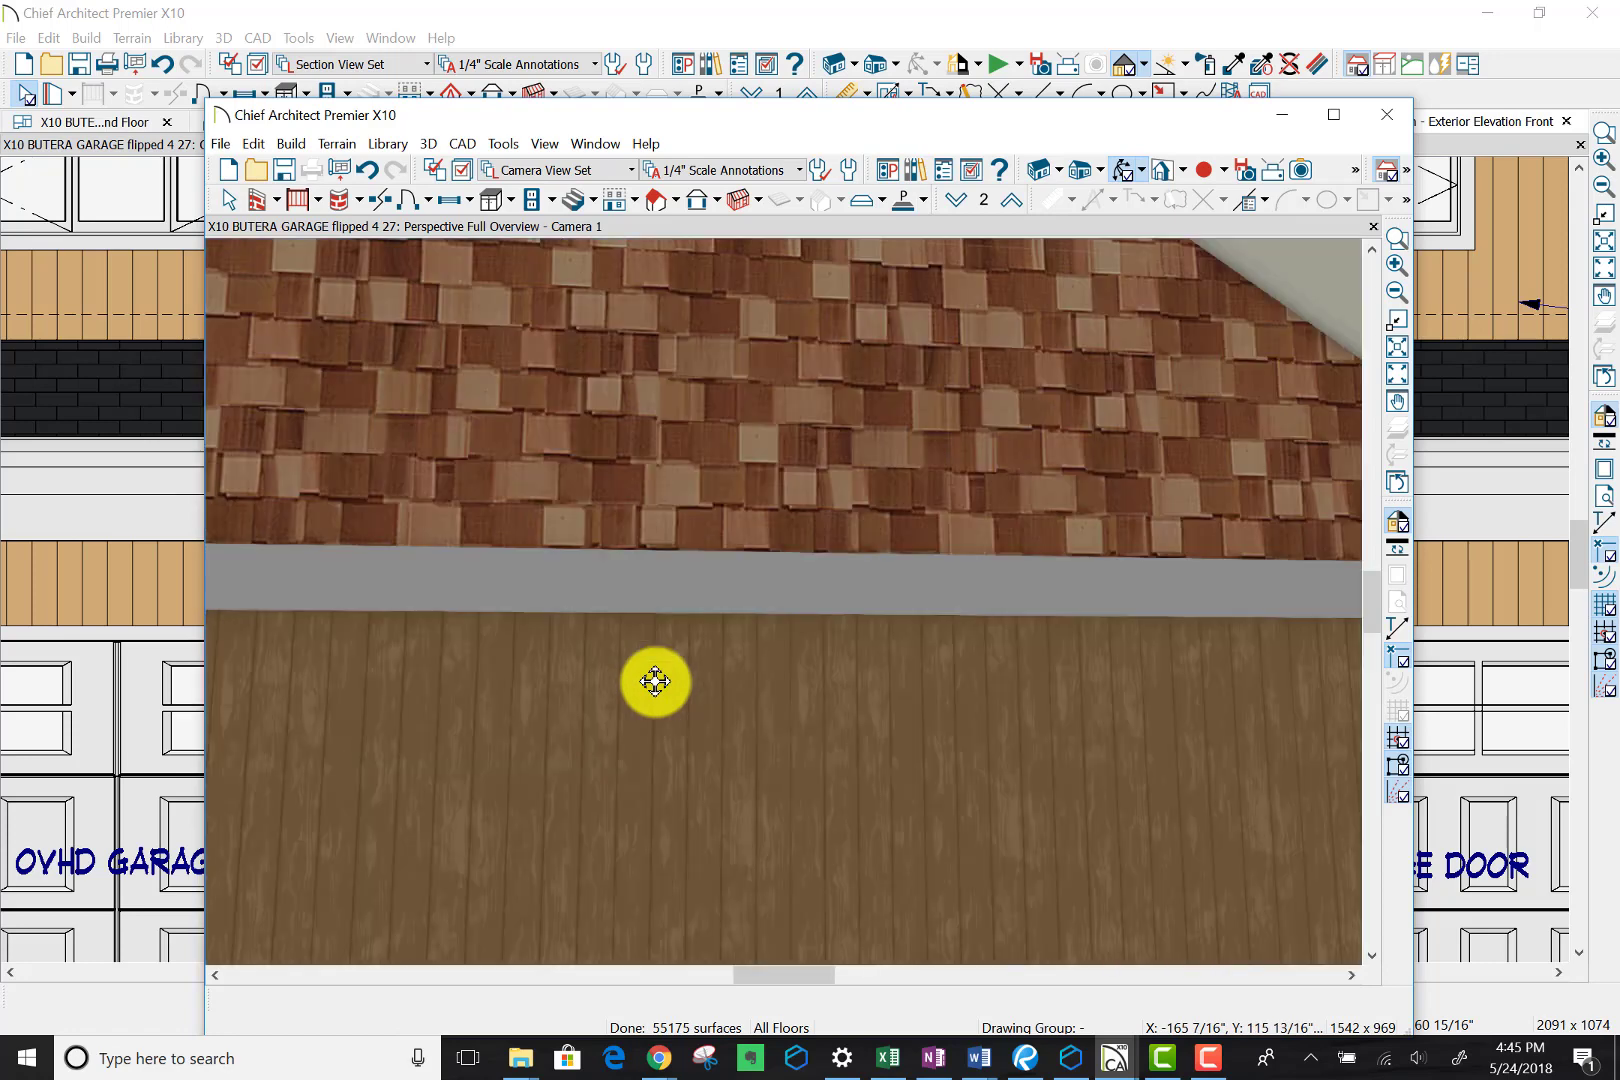
{"action": "scroll", "coordinate": [655, 681], "scroll_direction": "down", "scroll_amount": 5}
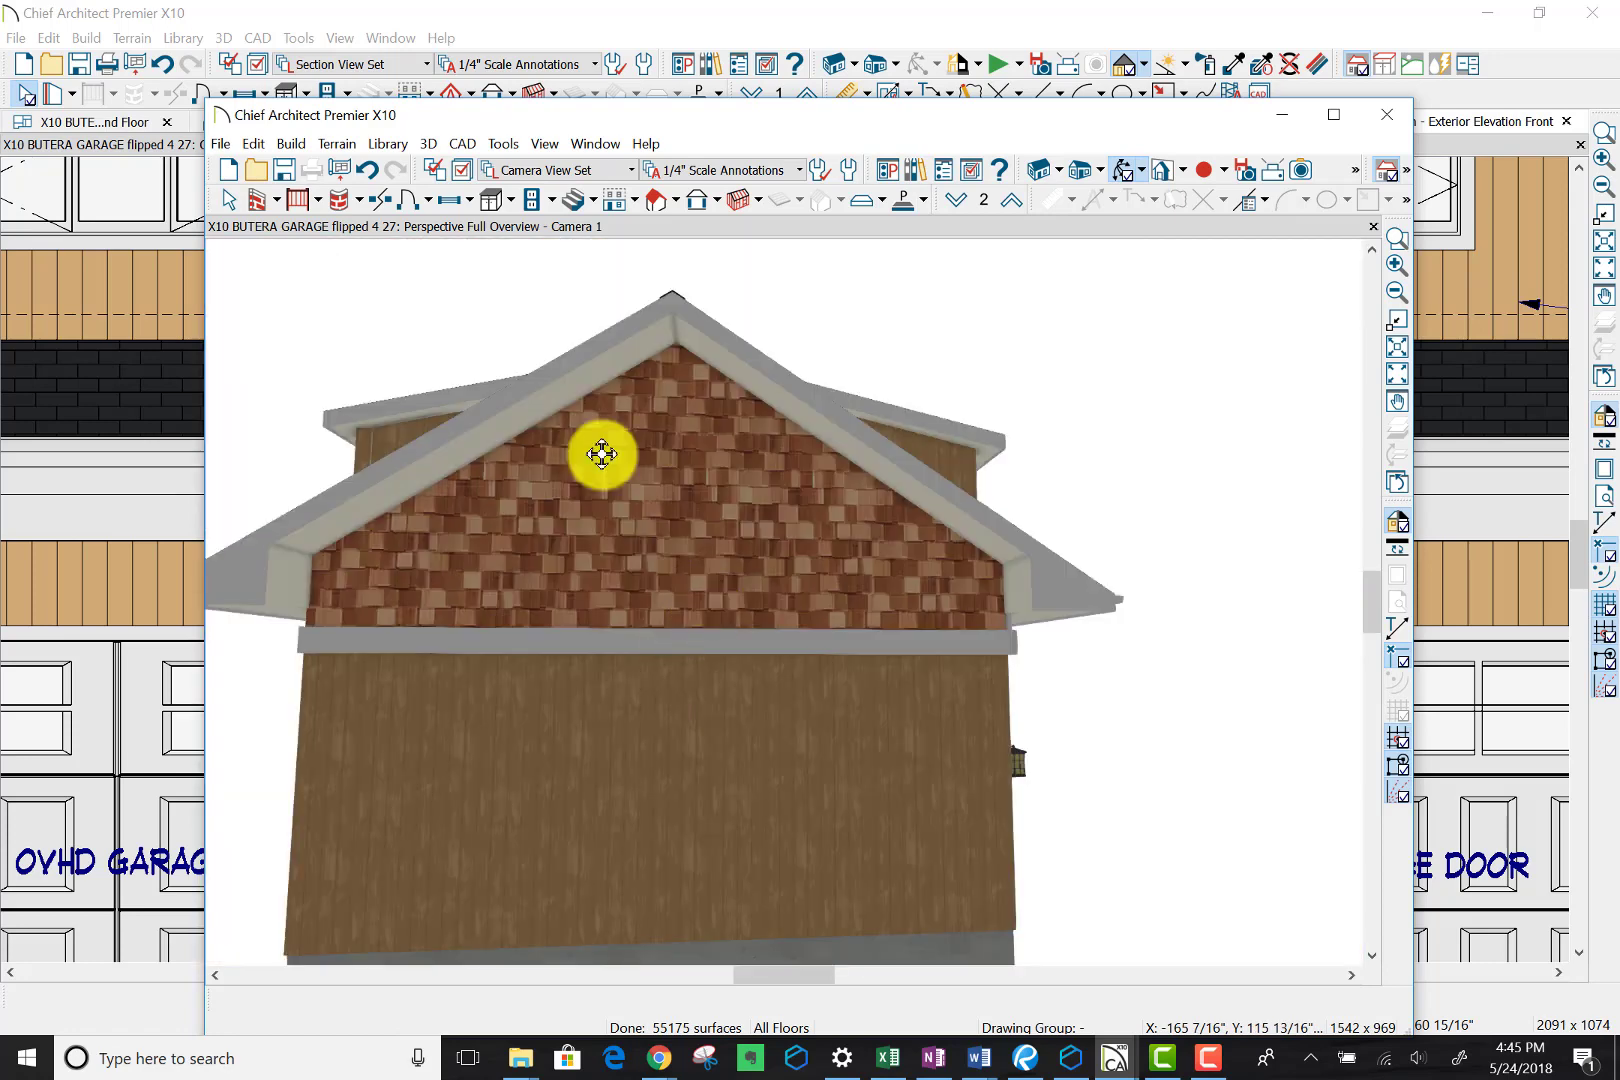
Step: Bring the Perspective Full Overview window back to the front, and move it aside to uncover the Exterior Elevation Front view
{"action": "left_click", "coordinate": [27, 133]}
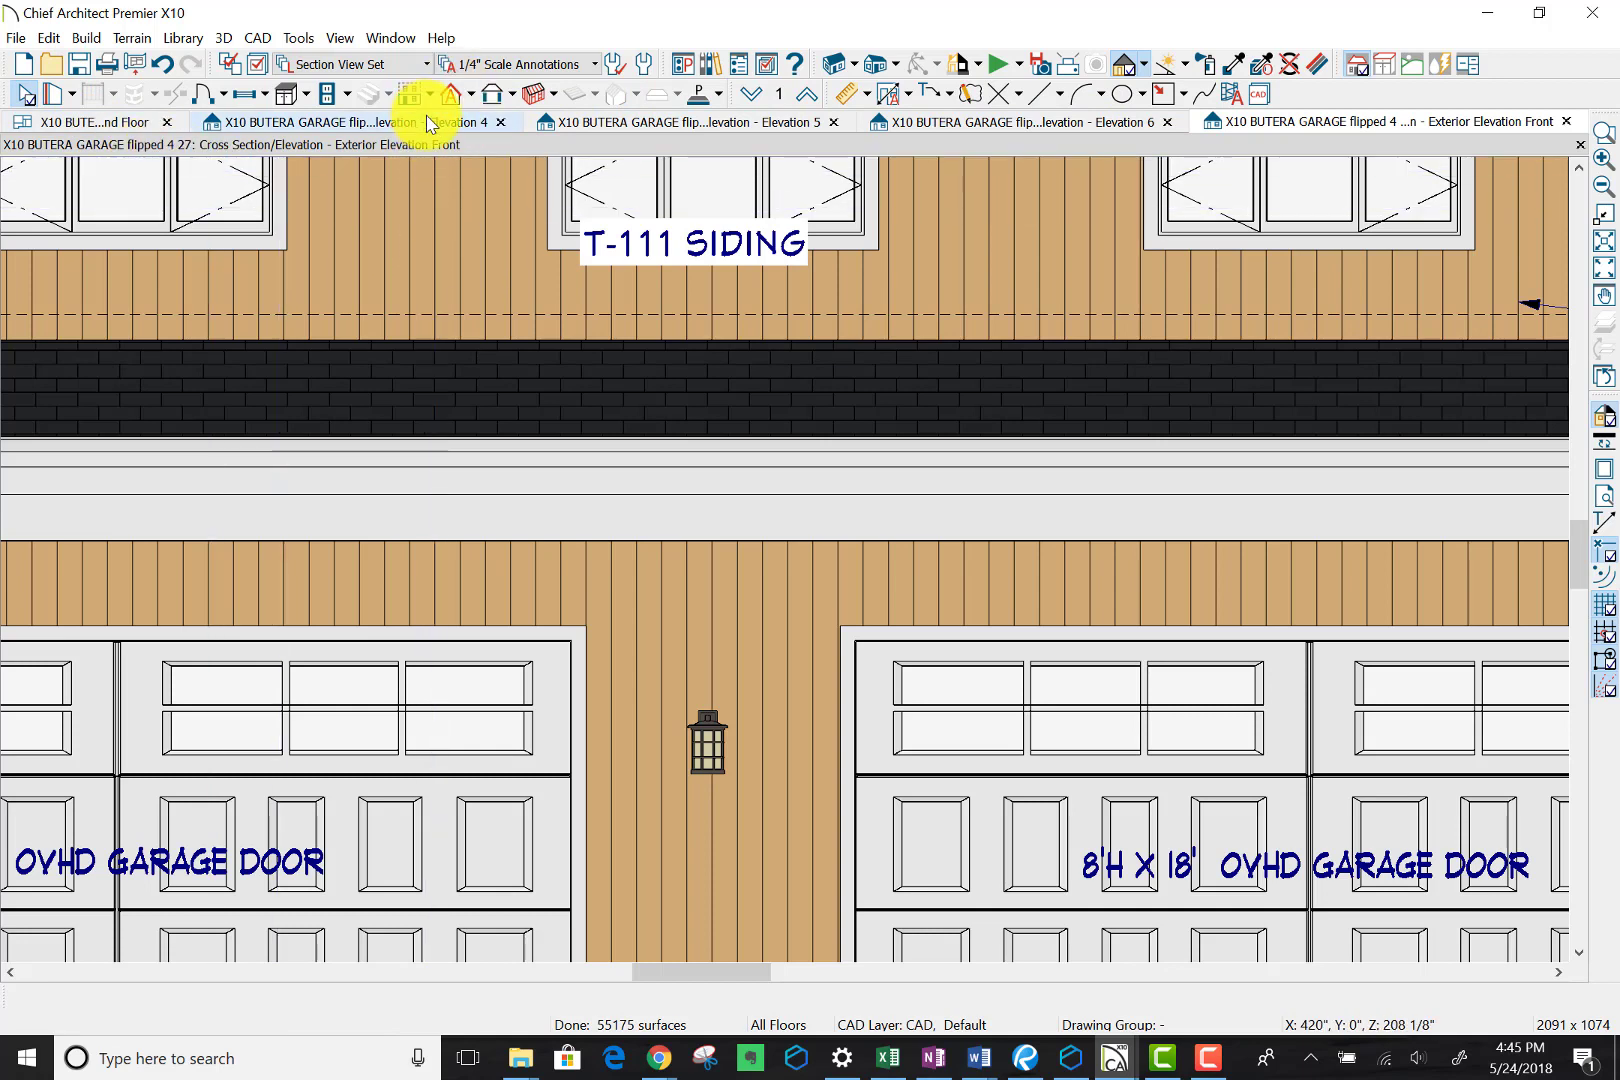
{"action": "left_click", "coordinate": [390, 37]}
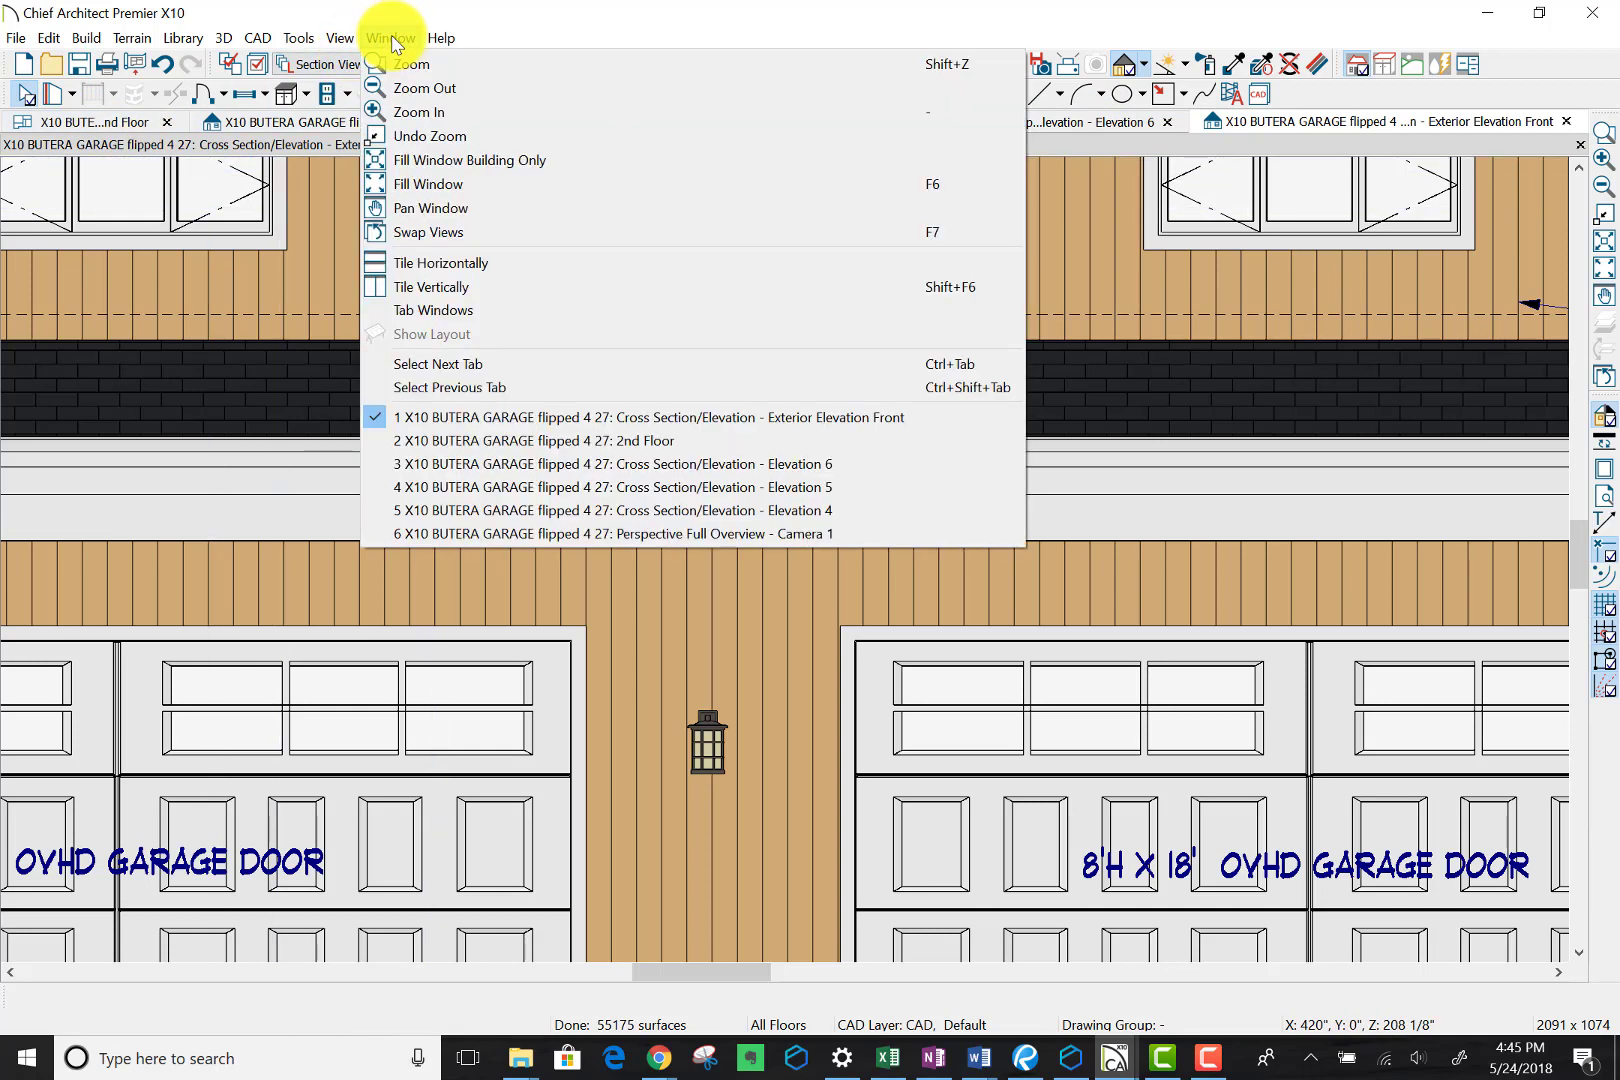
{"action": "left_click", "coordinate": [700, 533]}
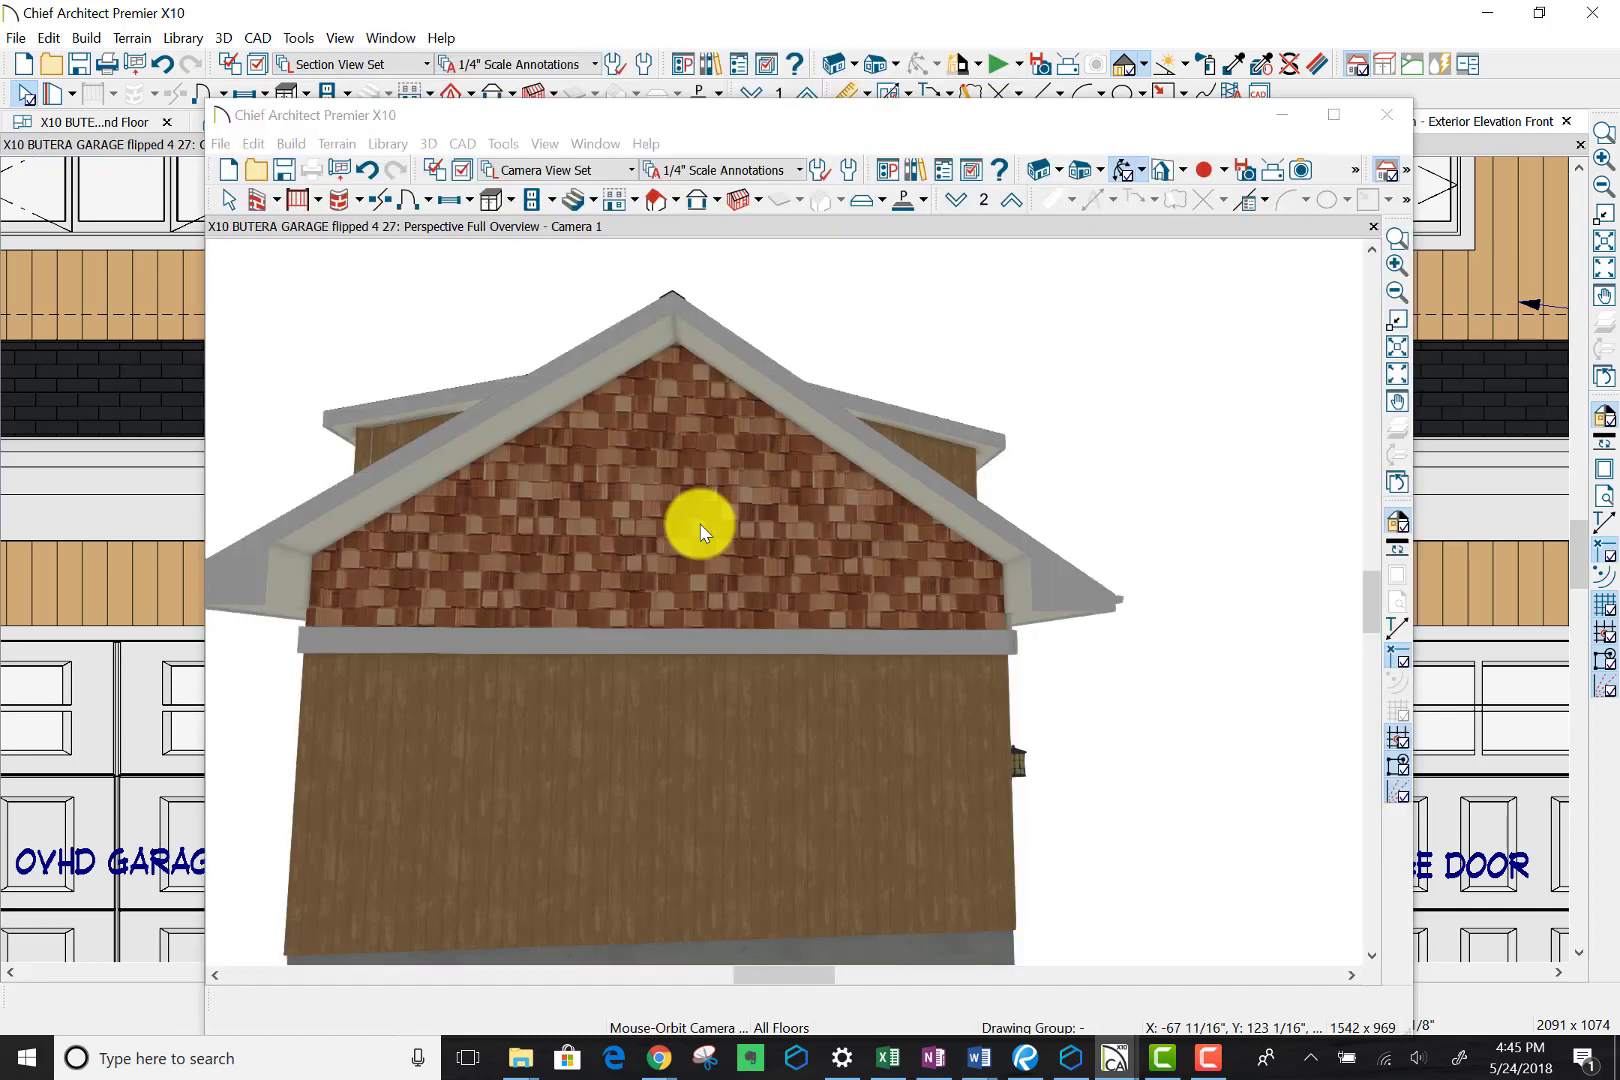
{"action": "left_click", "coordinate": [710, 642]}
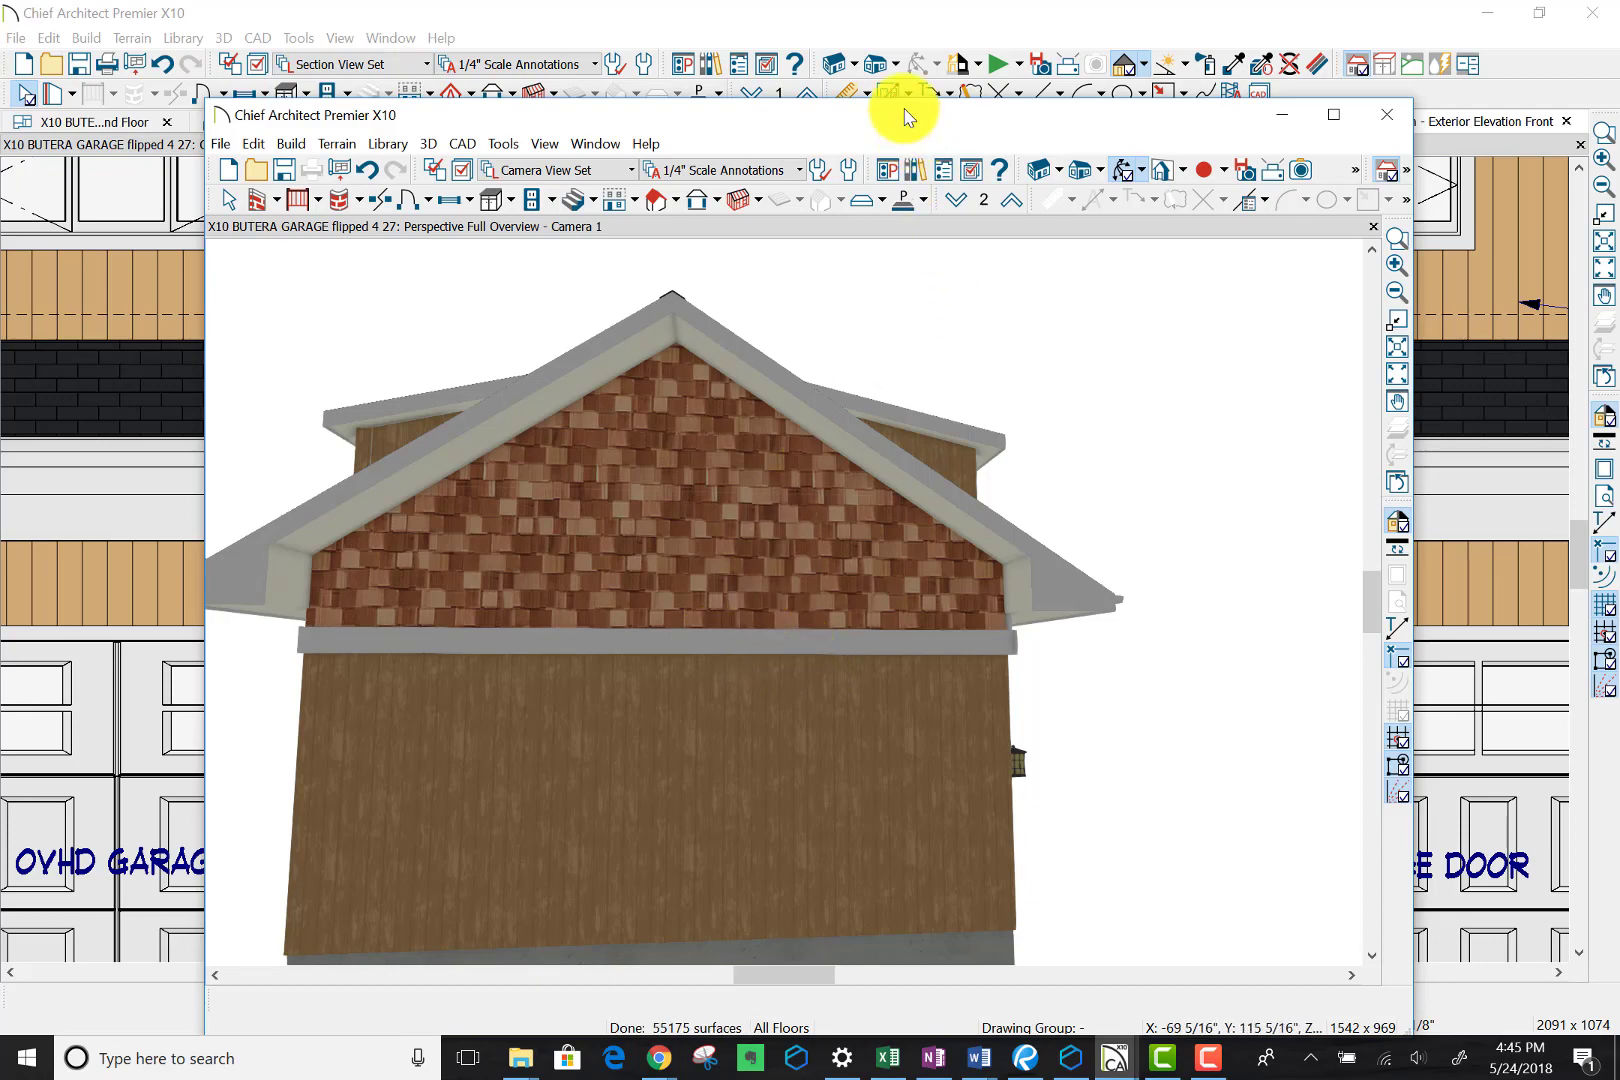
{"action": "left_click_drag", "start_coordinate": [905, 112], "coordinate": [1619, 300]}
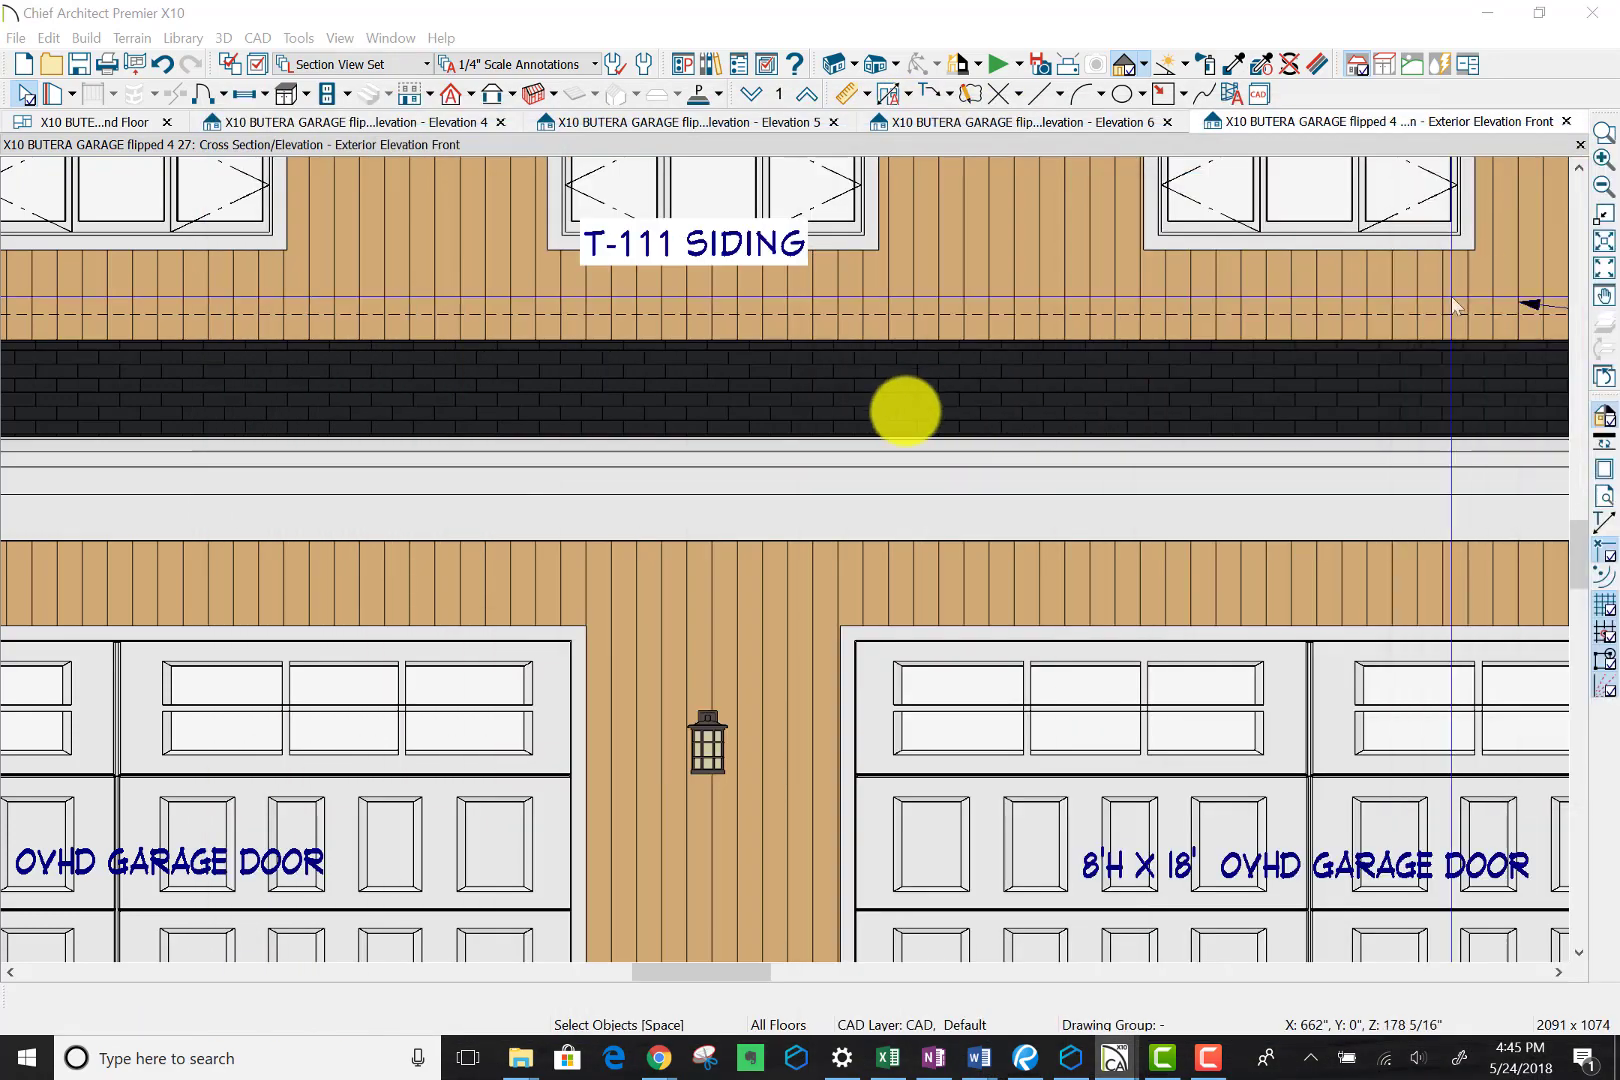
{"action": "scroll", "coordinate": [757, 466], "scroll_direction": "down", "scroll_amount": 1}
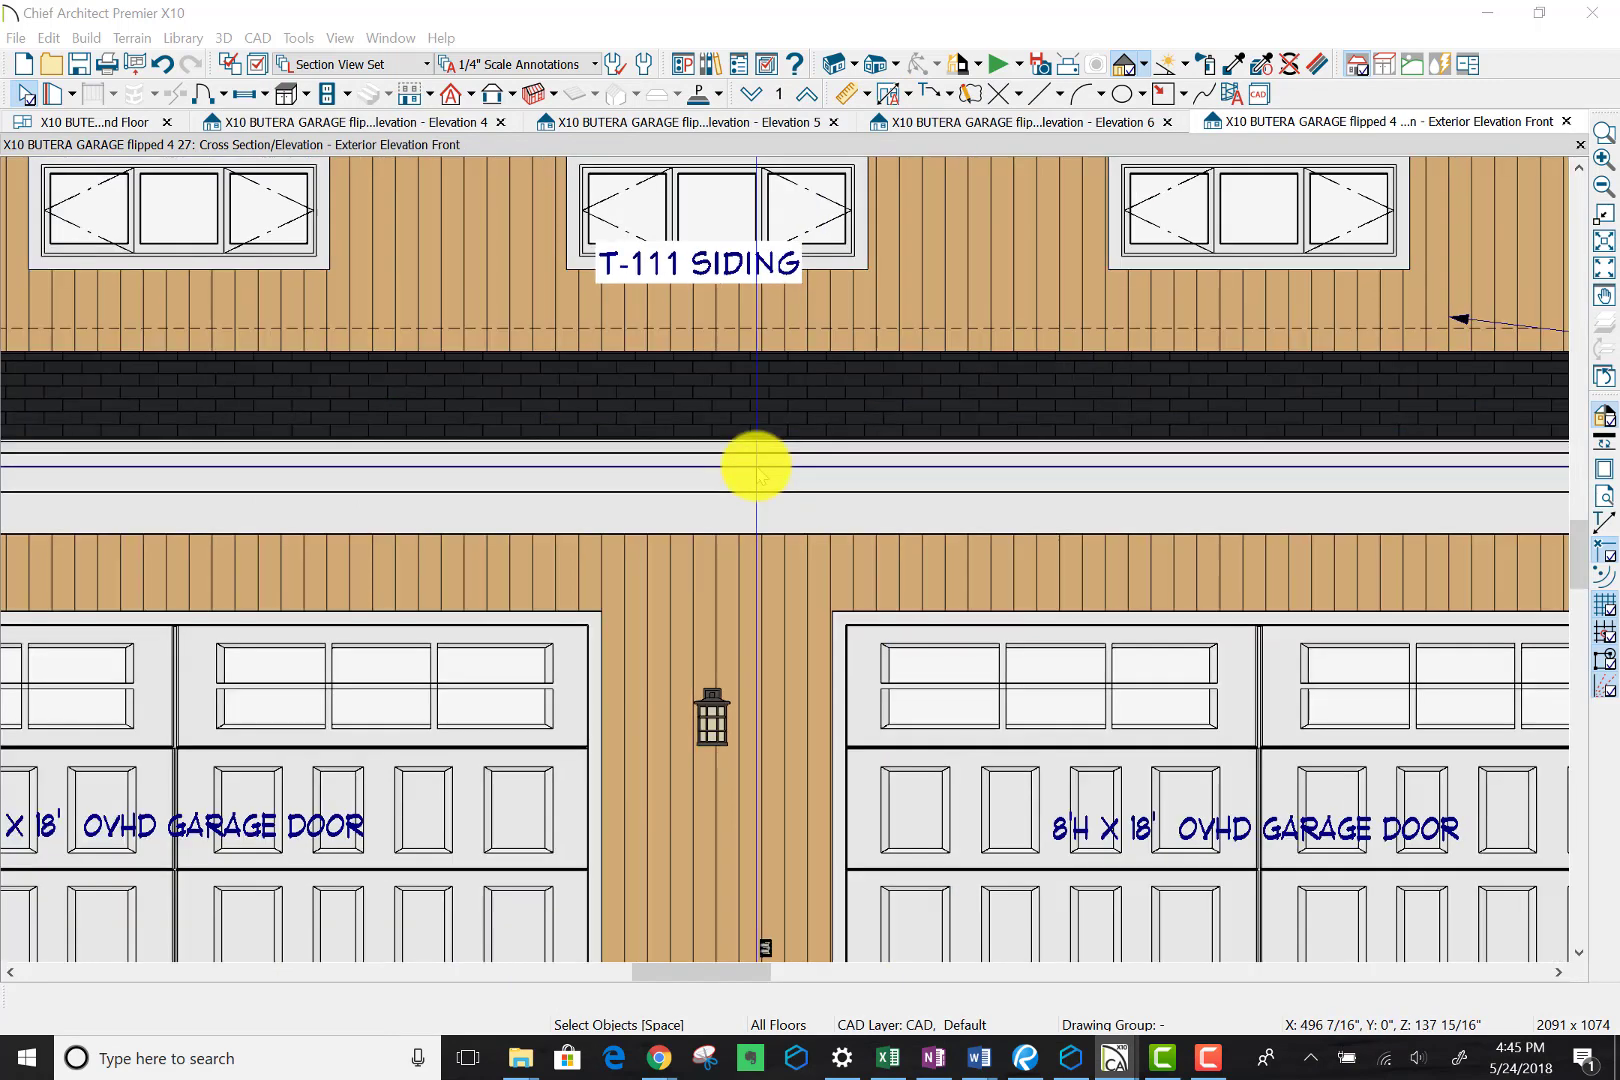
{"action": "scroll", "coordinate": [757, 466], "scroll_direction": "down", "scroll_amount": 3}
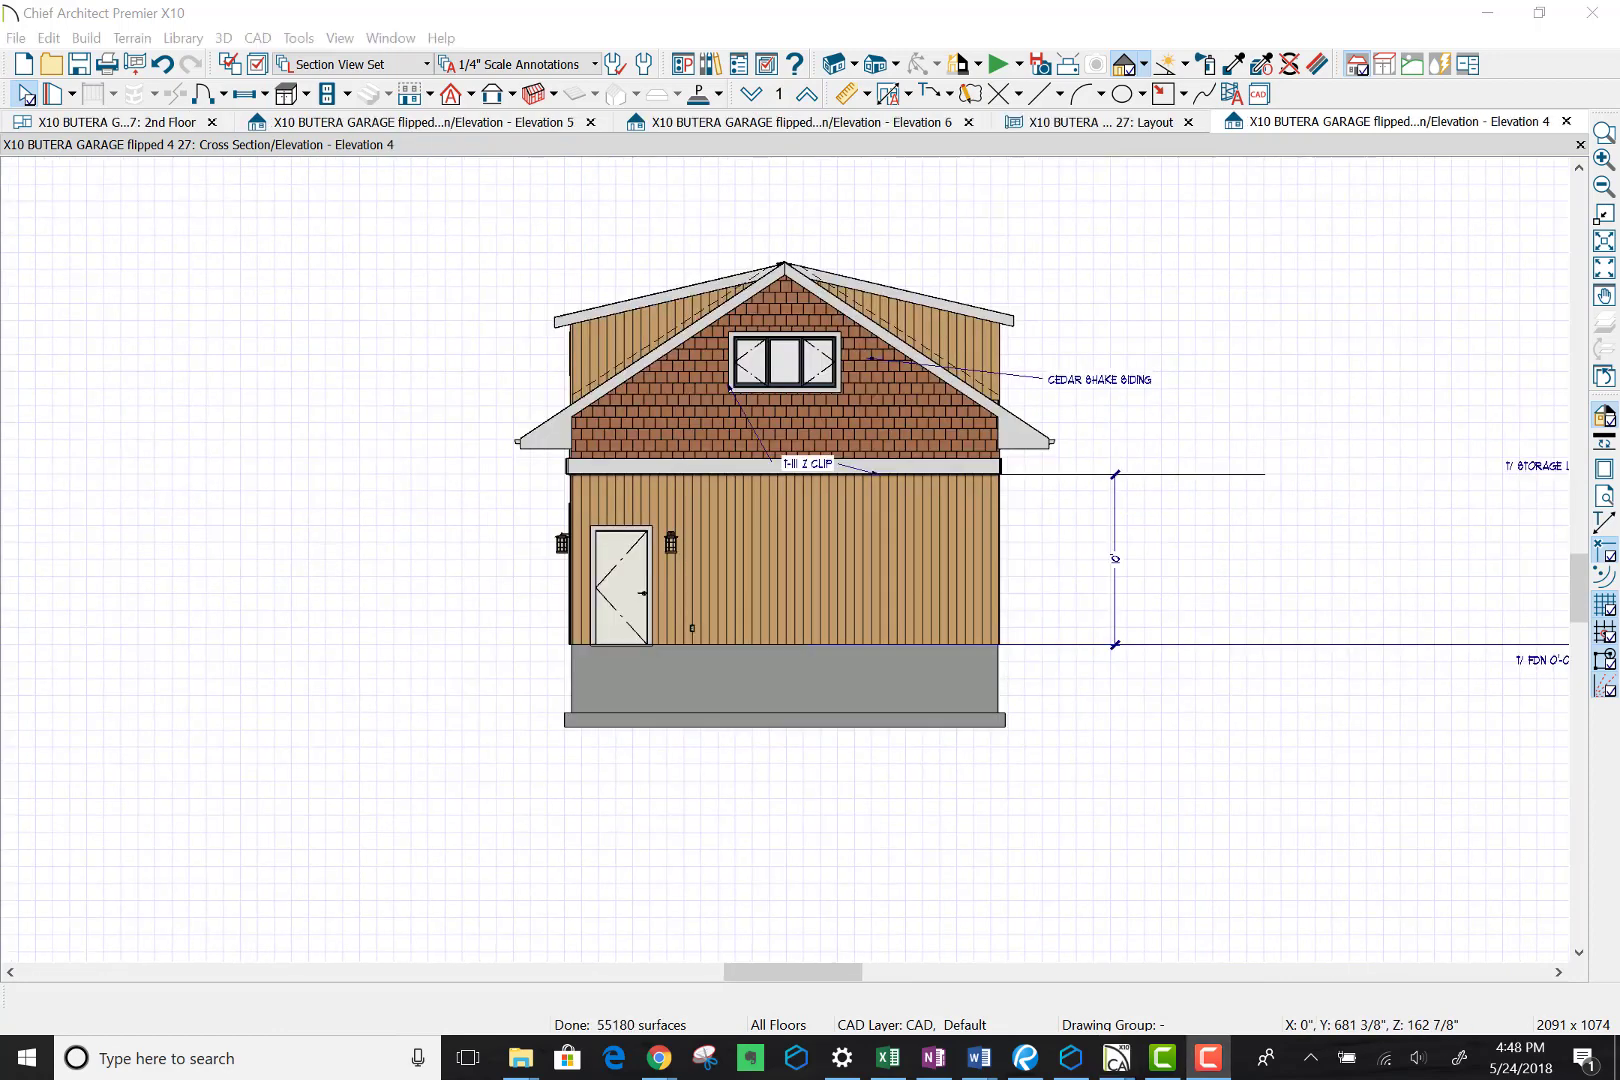
Step: Copy the trim band on the door-side gable wall and place the copy directly above it, its top level with the eave underside
{"action": "scroll", "coordinate": [762, 466], "scroll_direction": "up", "scroll_amount": 5}
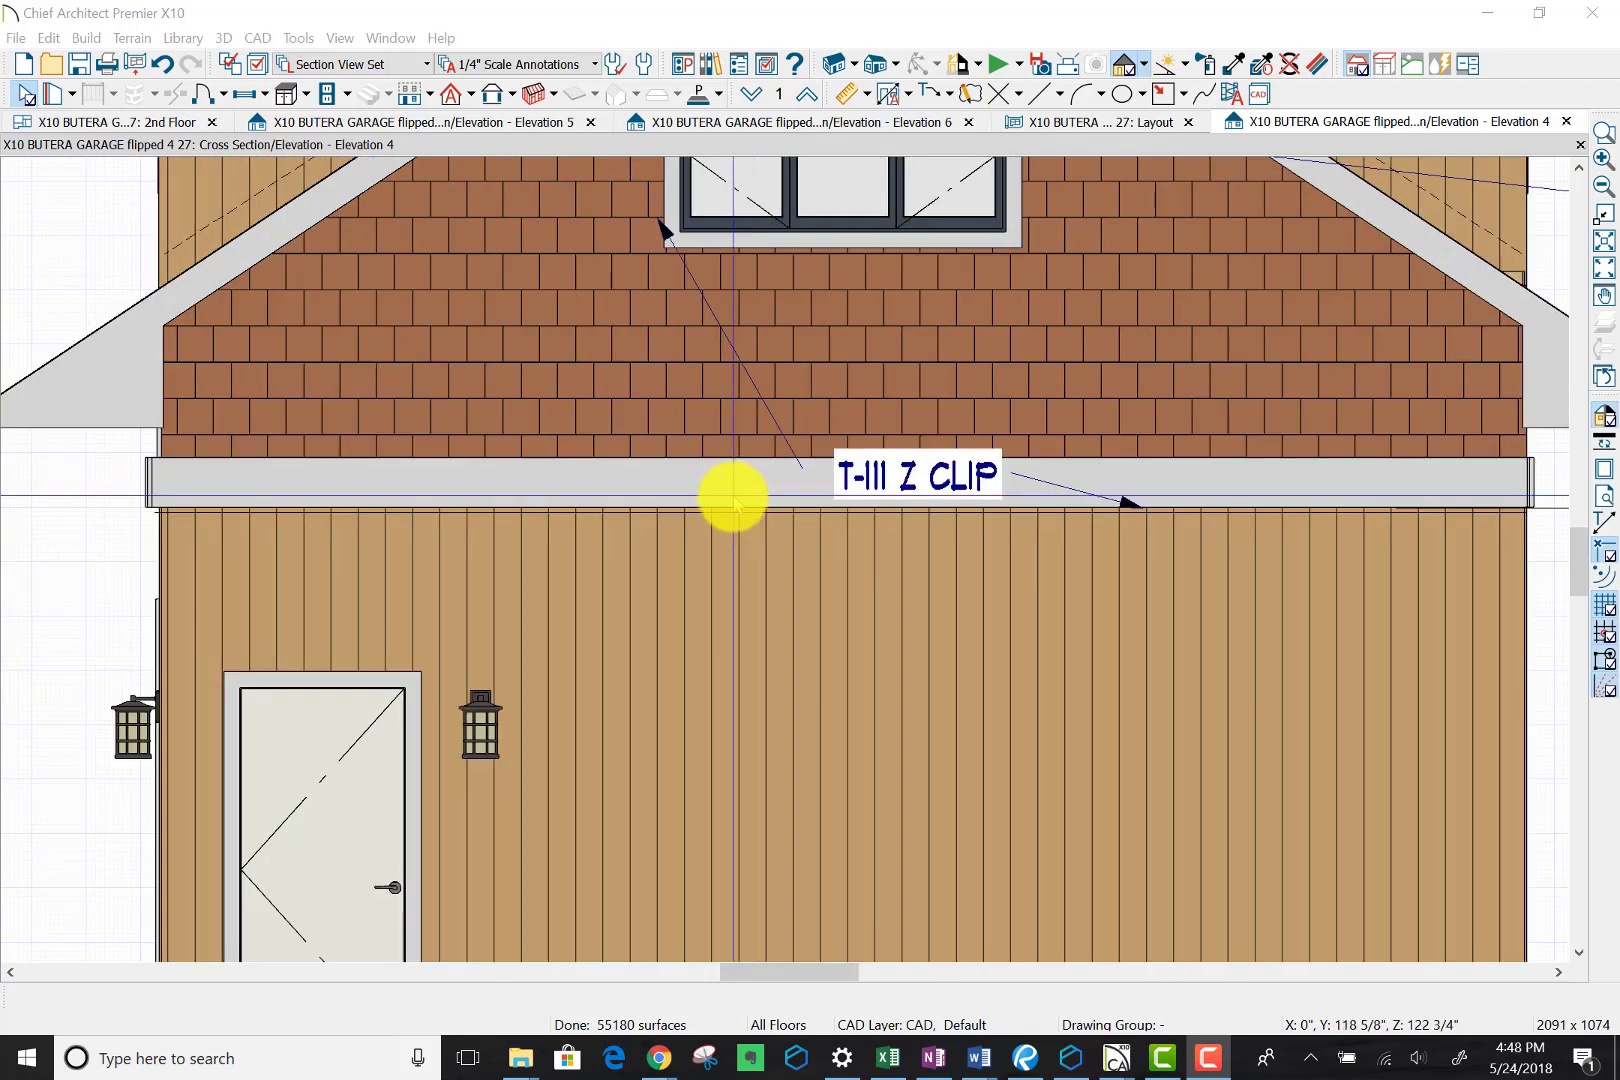
{"action": "left_click", "coordinate": [727, 490]}
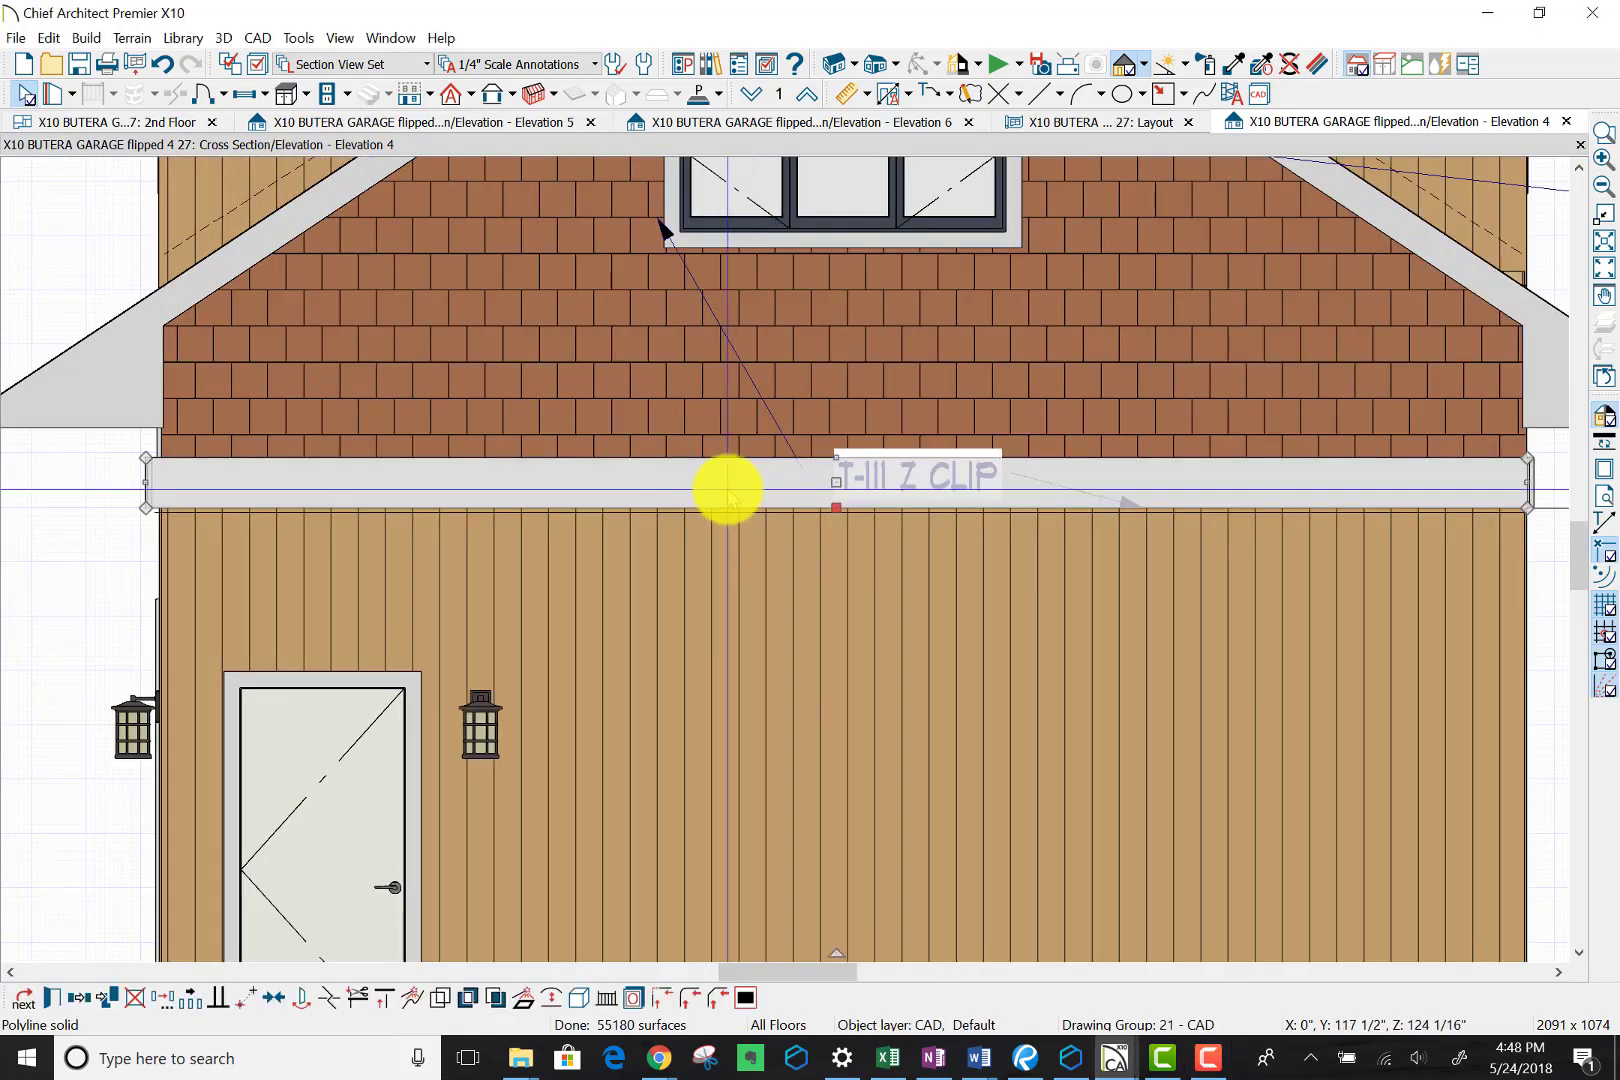
{"action": "key", "text": "ctrl+c"}
{"action": "key", "text": "ctrl+v"}
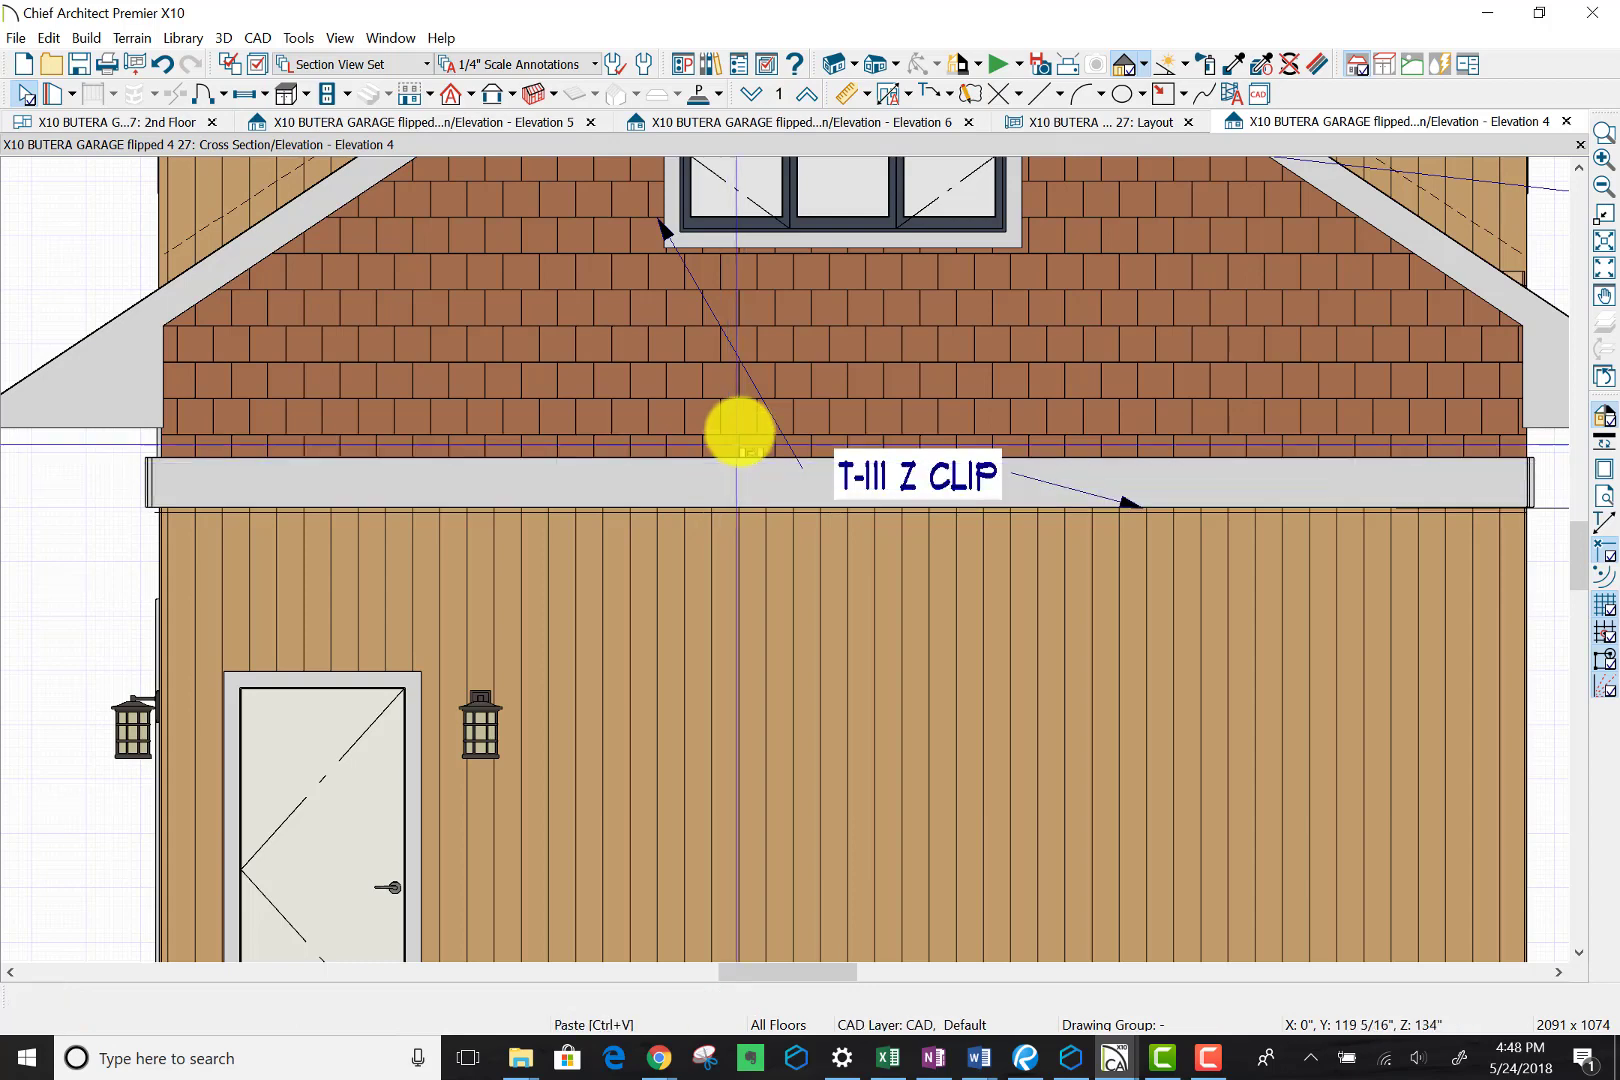
{"action": "left_click", "coordinate": [768, 418]}
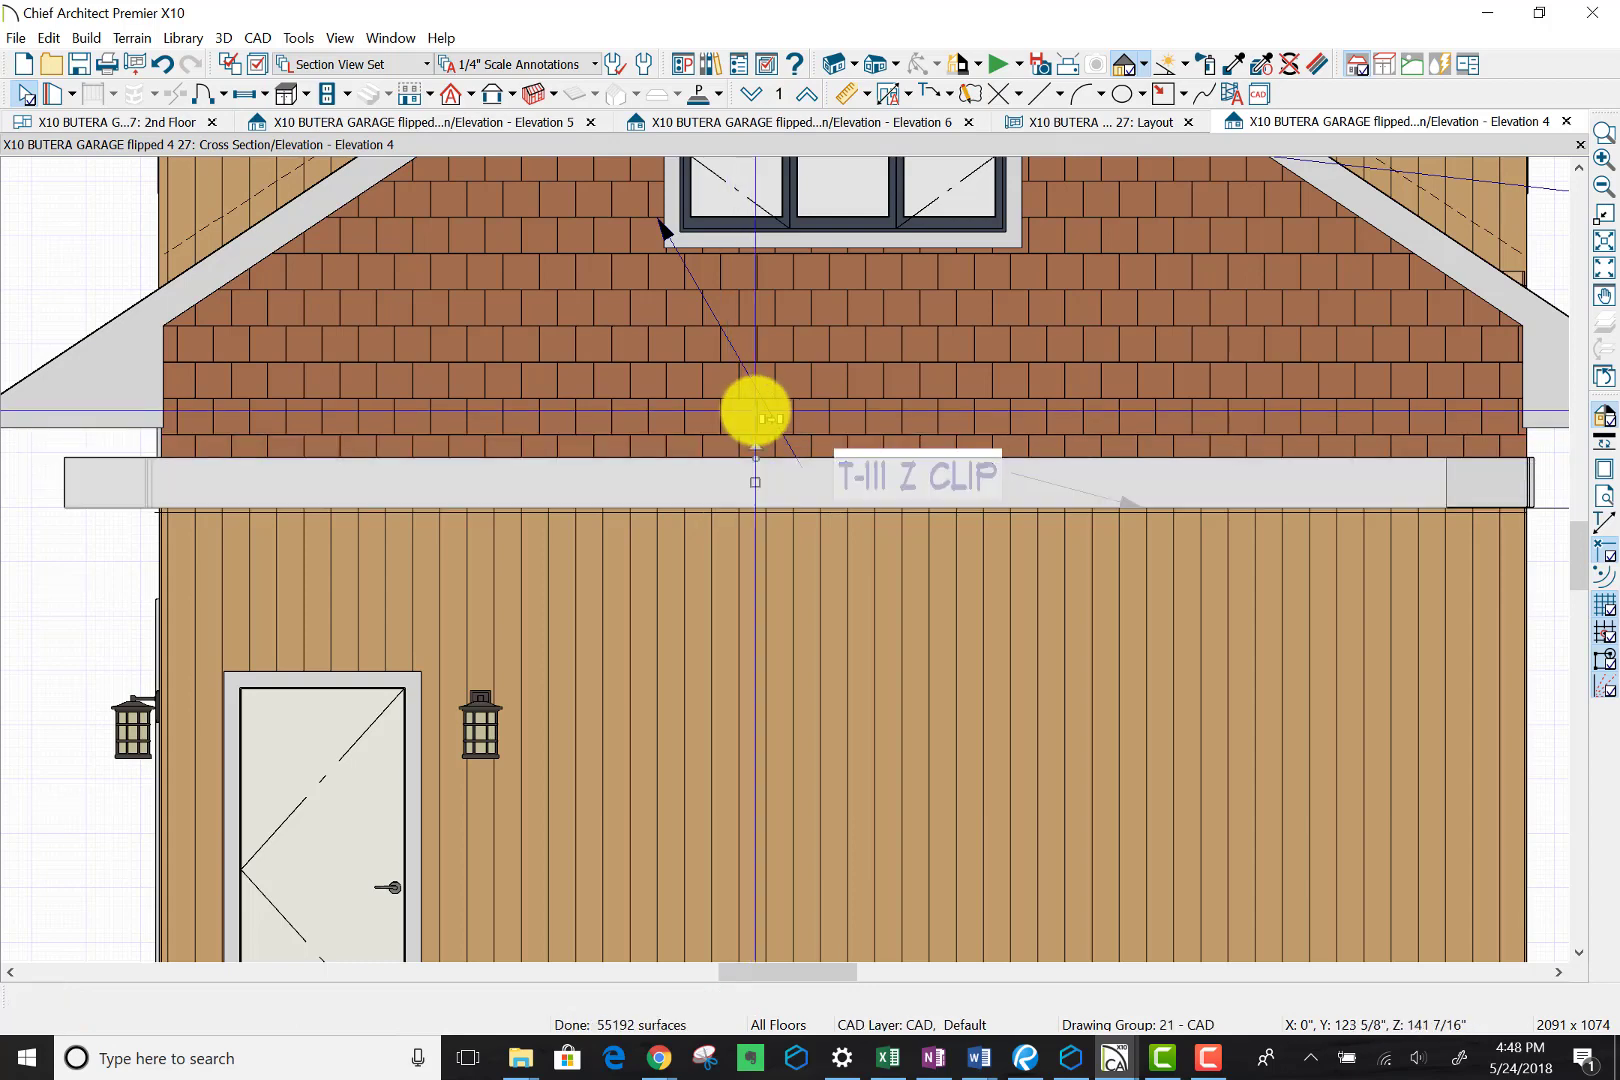
{"action": "left_click_drag", "start_coordinate": [755, 482], "coordinate": [837, 453]}
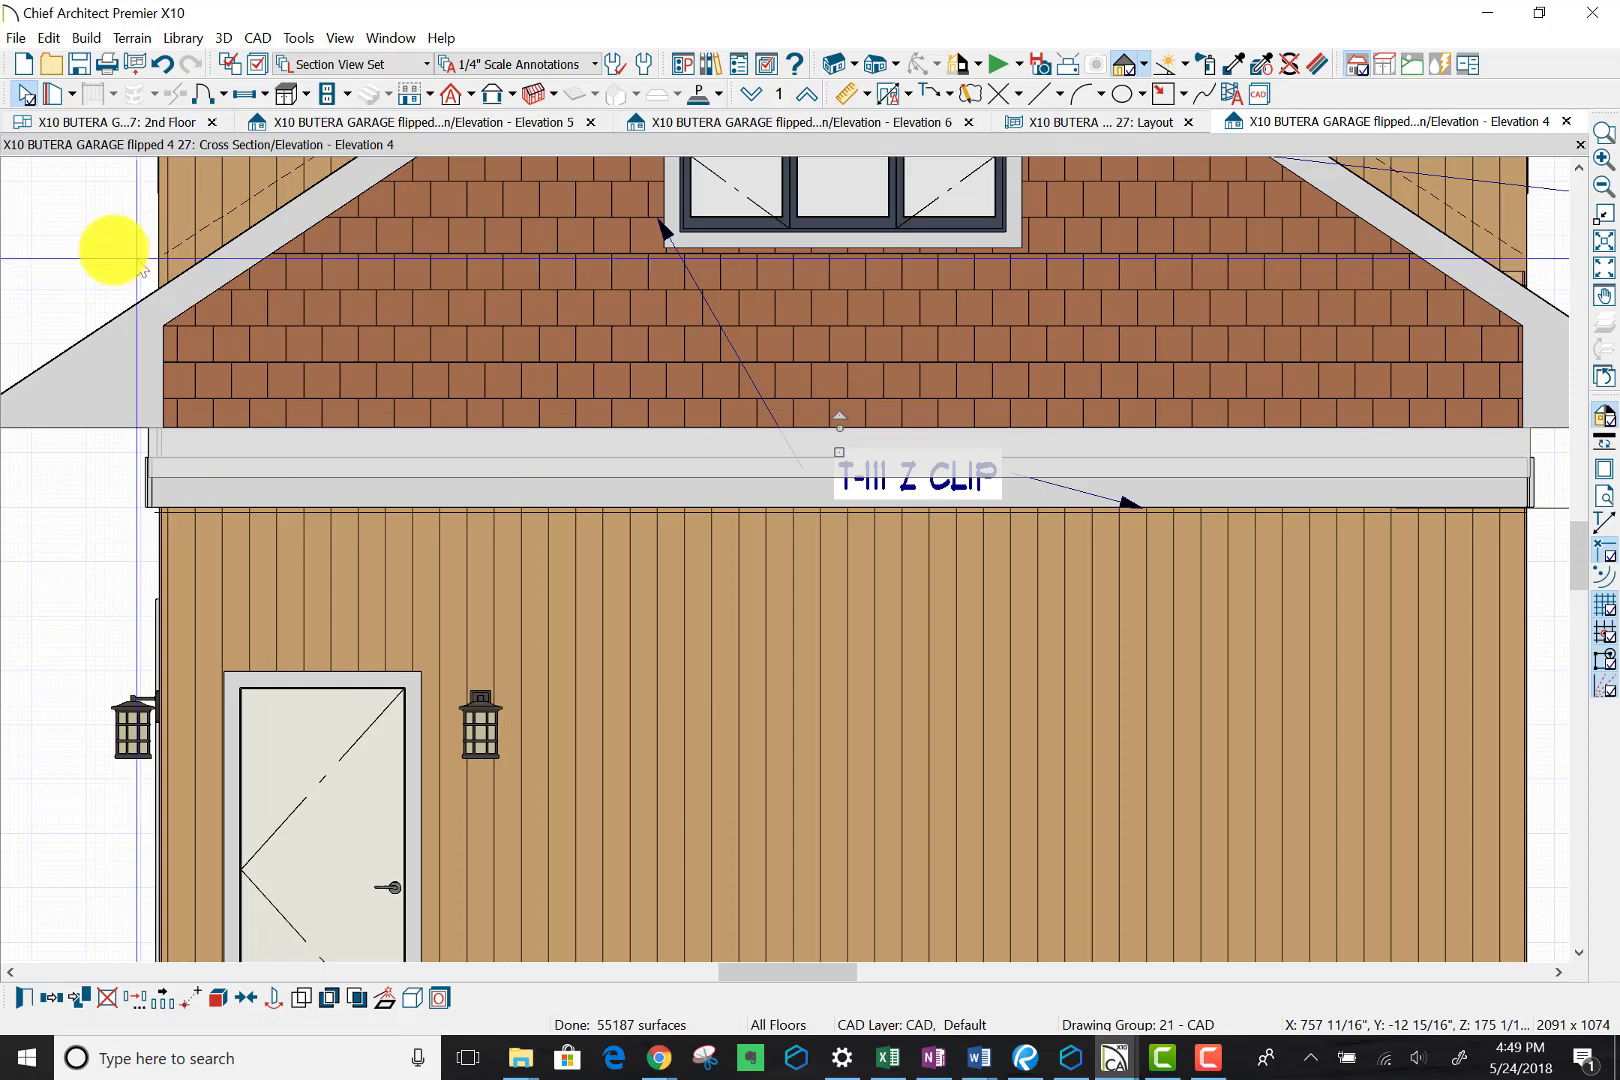
Step: Set the copied upper trim band's thickness to 2 inches and deselect it
{"action": "left_click", "coordinate": [476, 452]}
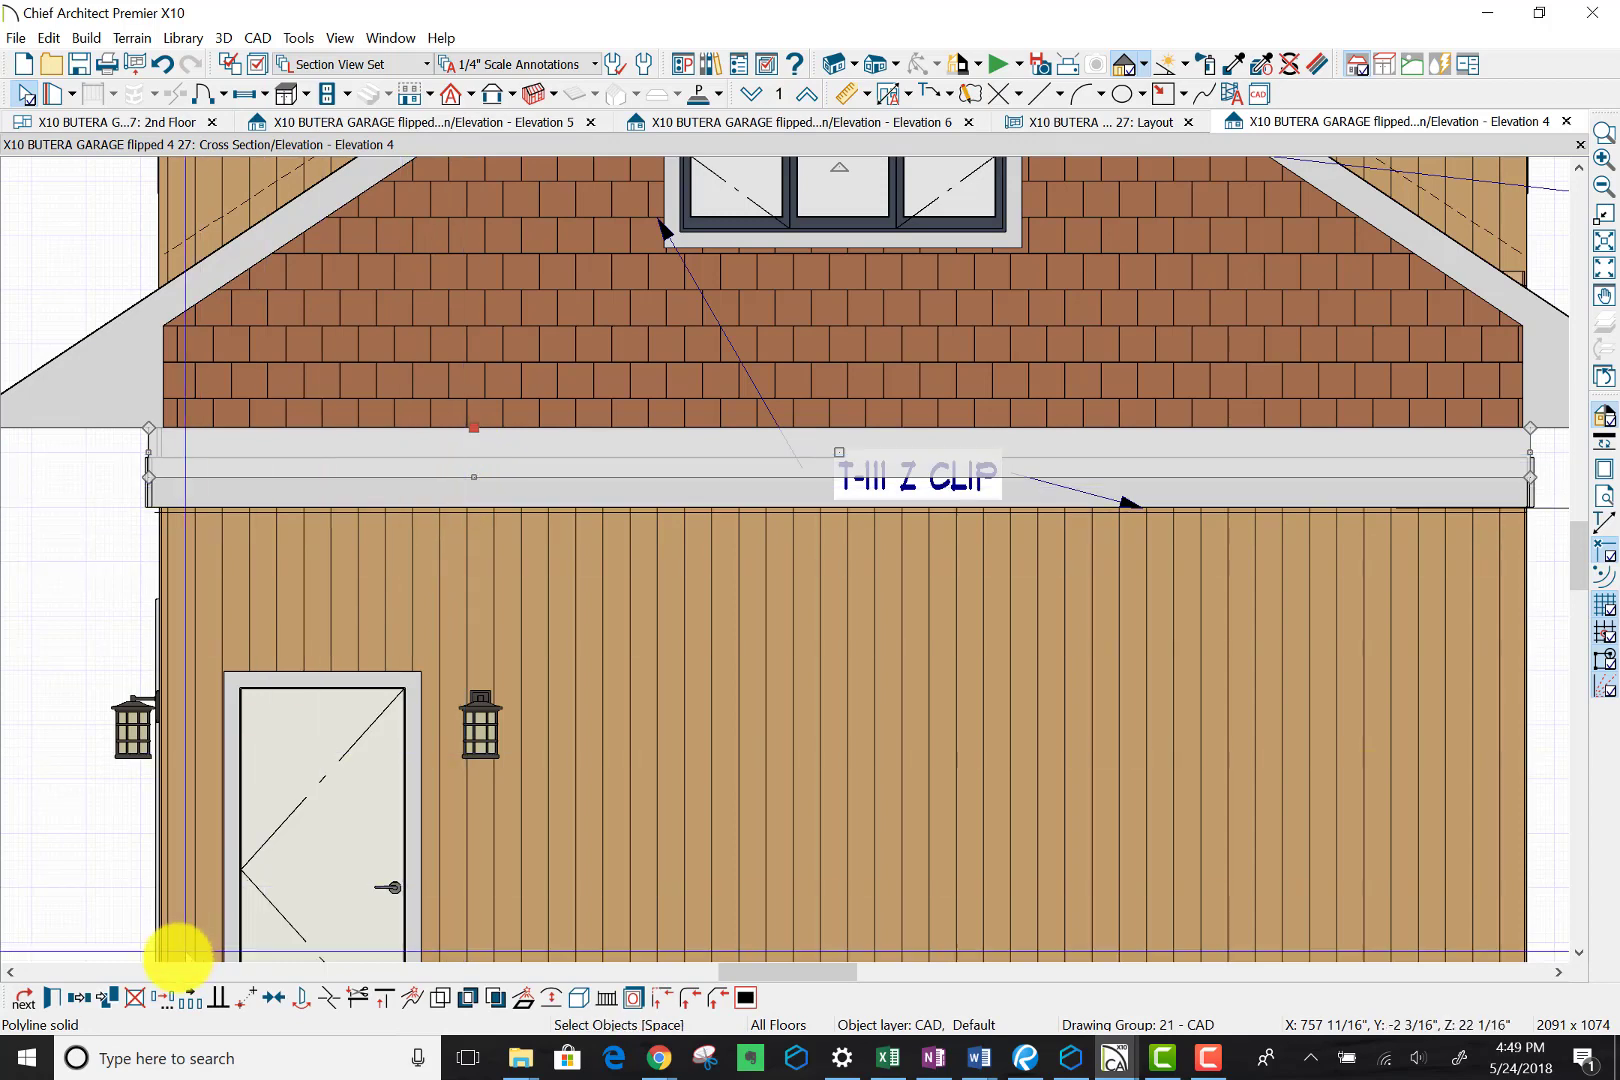
{"action": "left_click", "coordinate": [54, 998]}
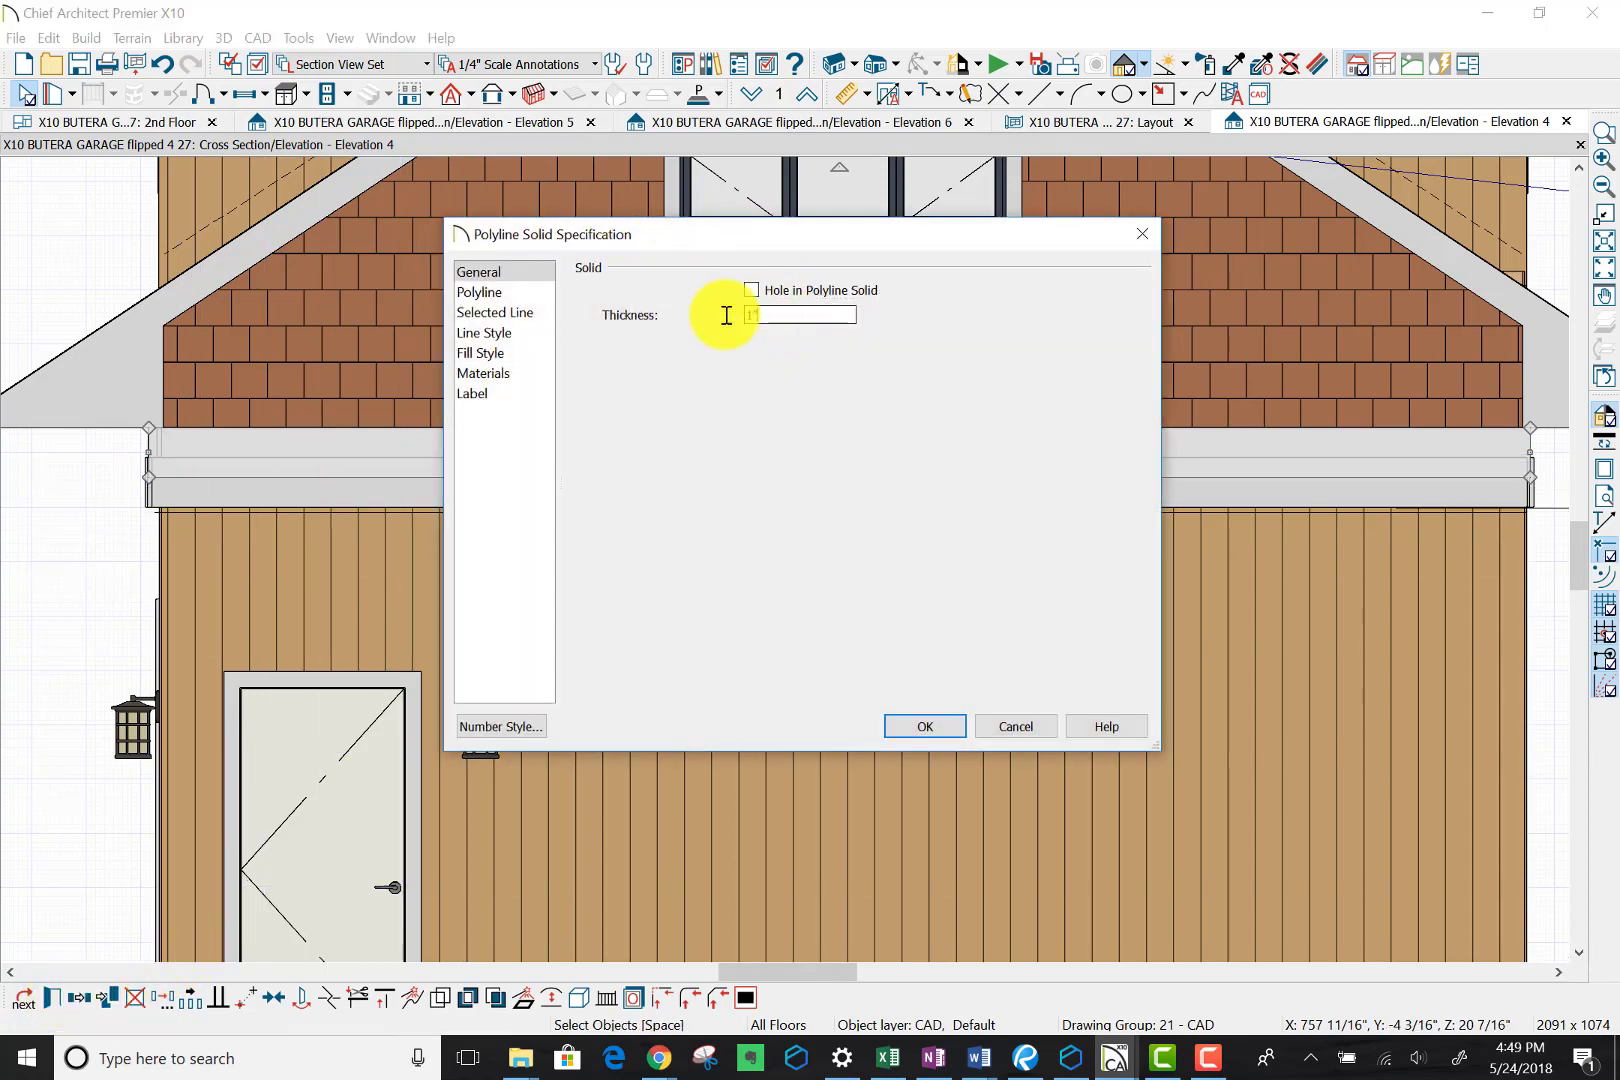
{"action": "type", "text": "2"}
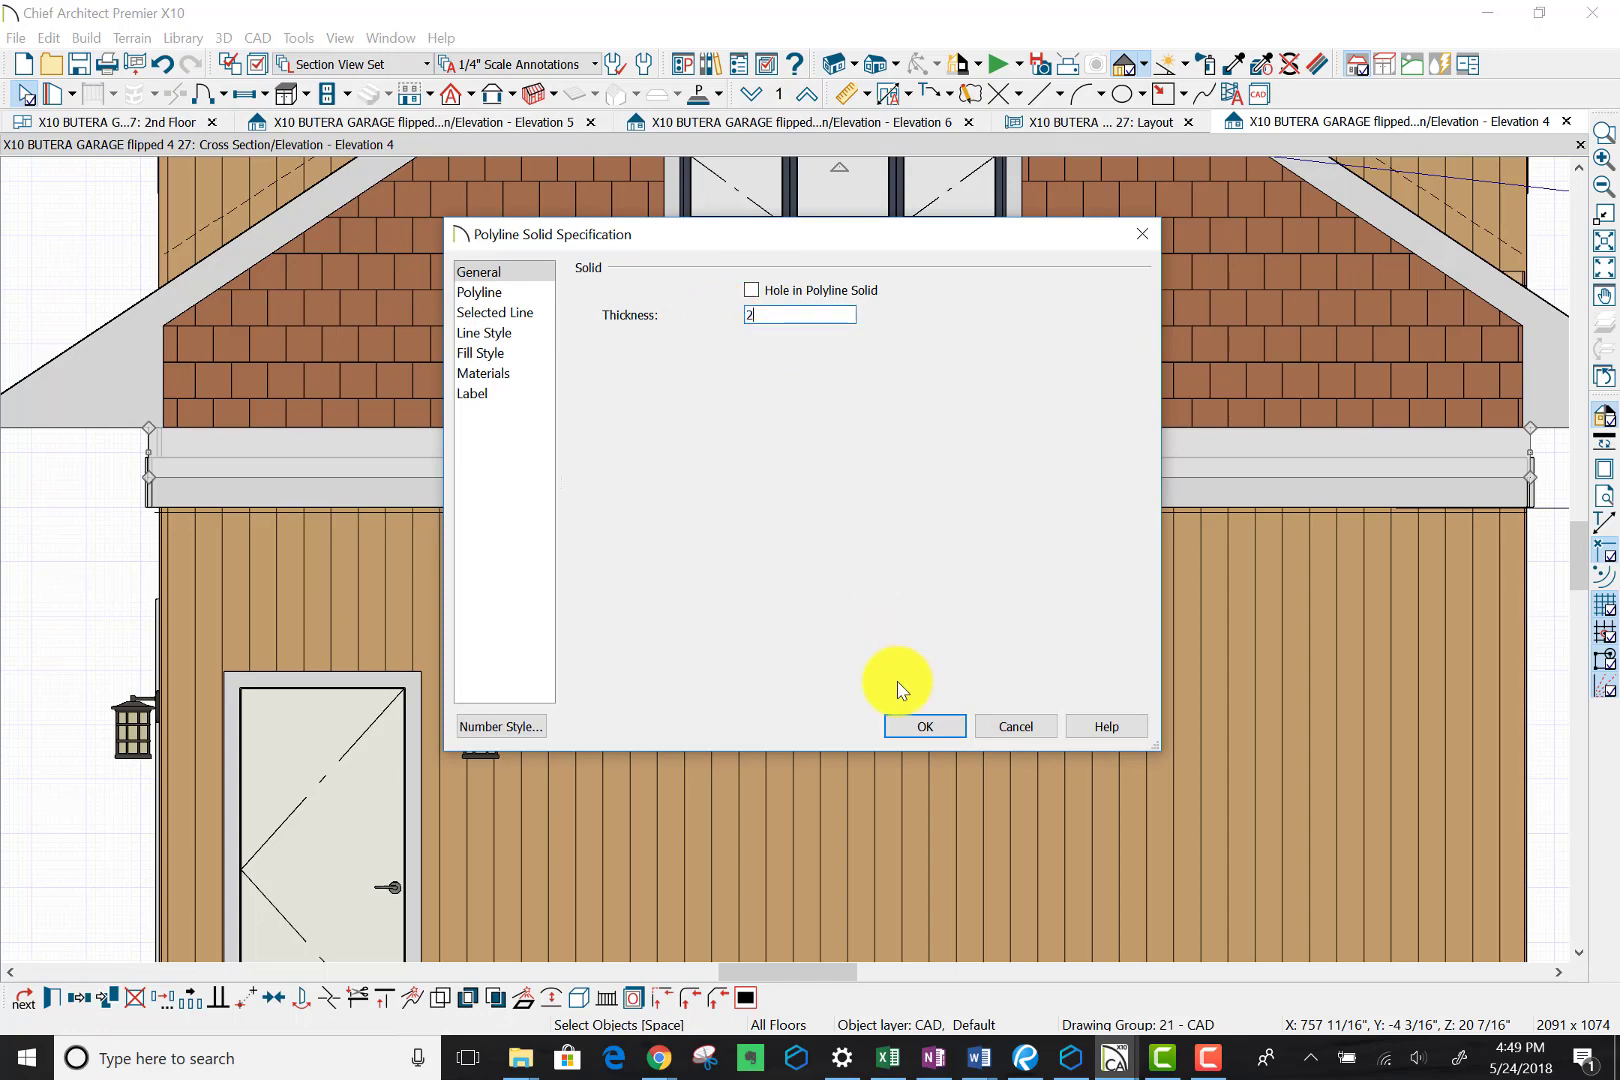
{"action": "left_click", "coordinate": [914, 732]}
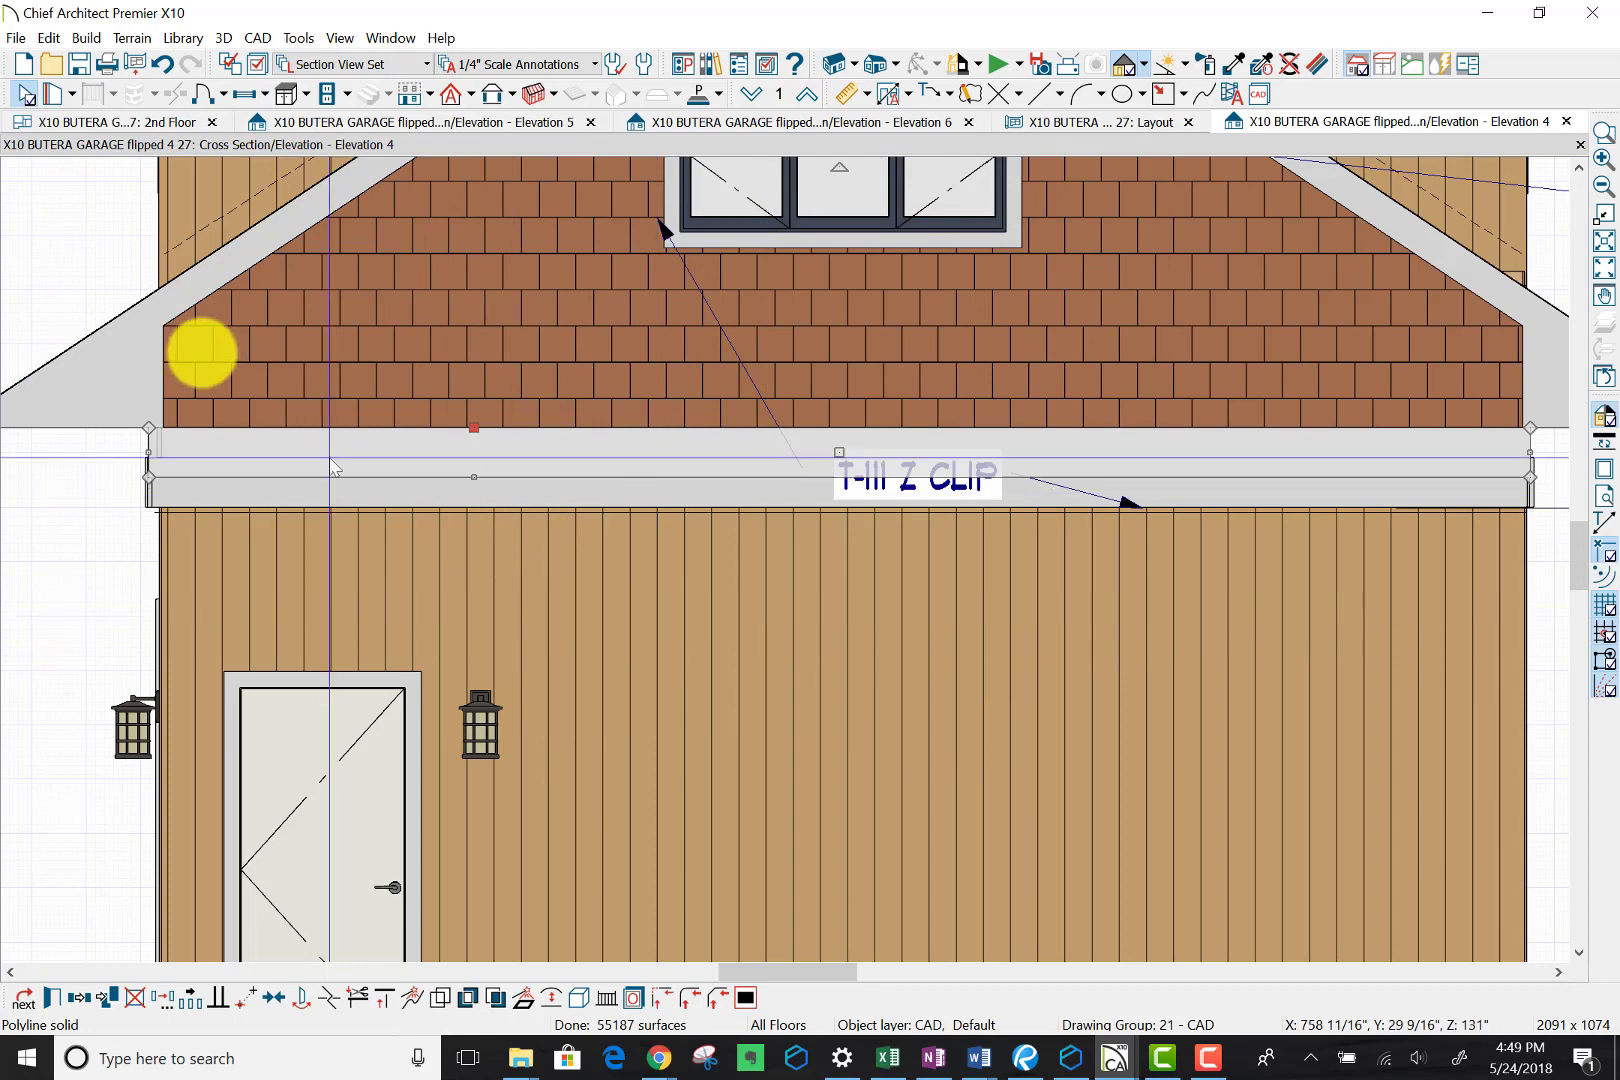
{"action": "left_click", "coordinate": [72, 192]}
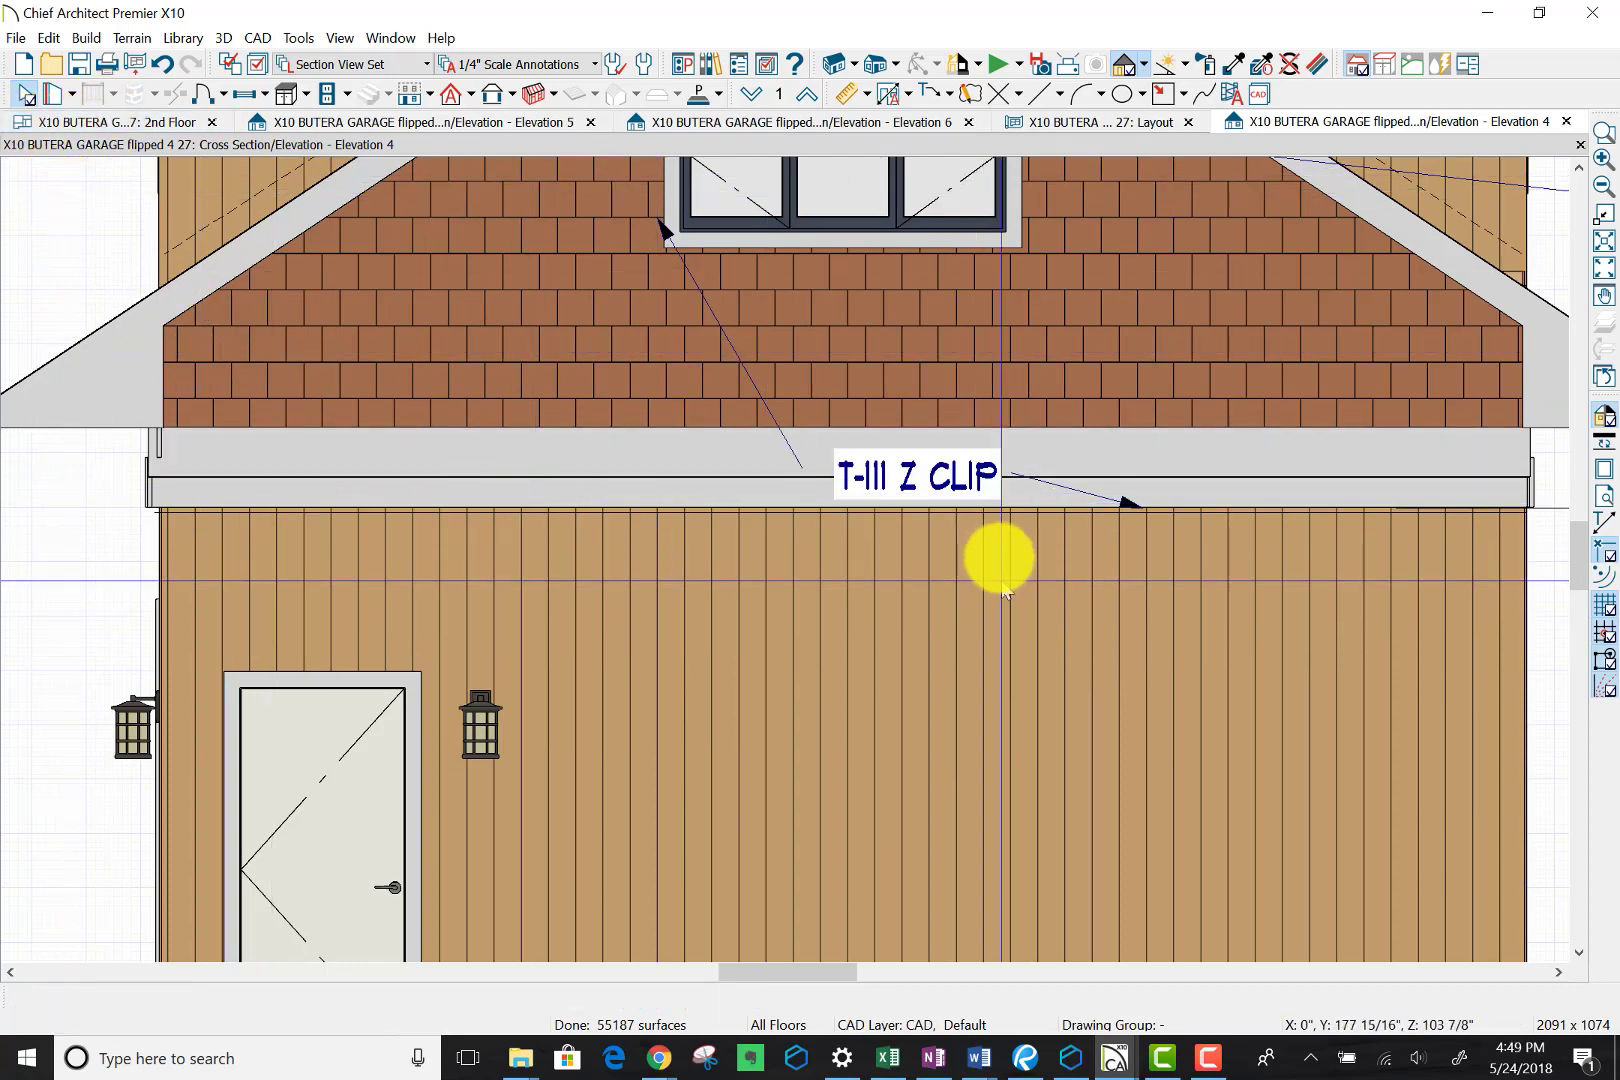
Step: Close the Elevation 4 view and update its layout view to reflect the changes
{"action": "scroll", "coordinate": [1004, 590], "scroll_direction": "down", "scroll_amount": 2}
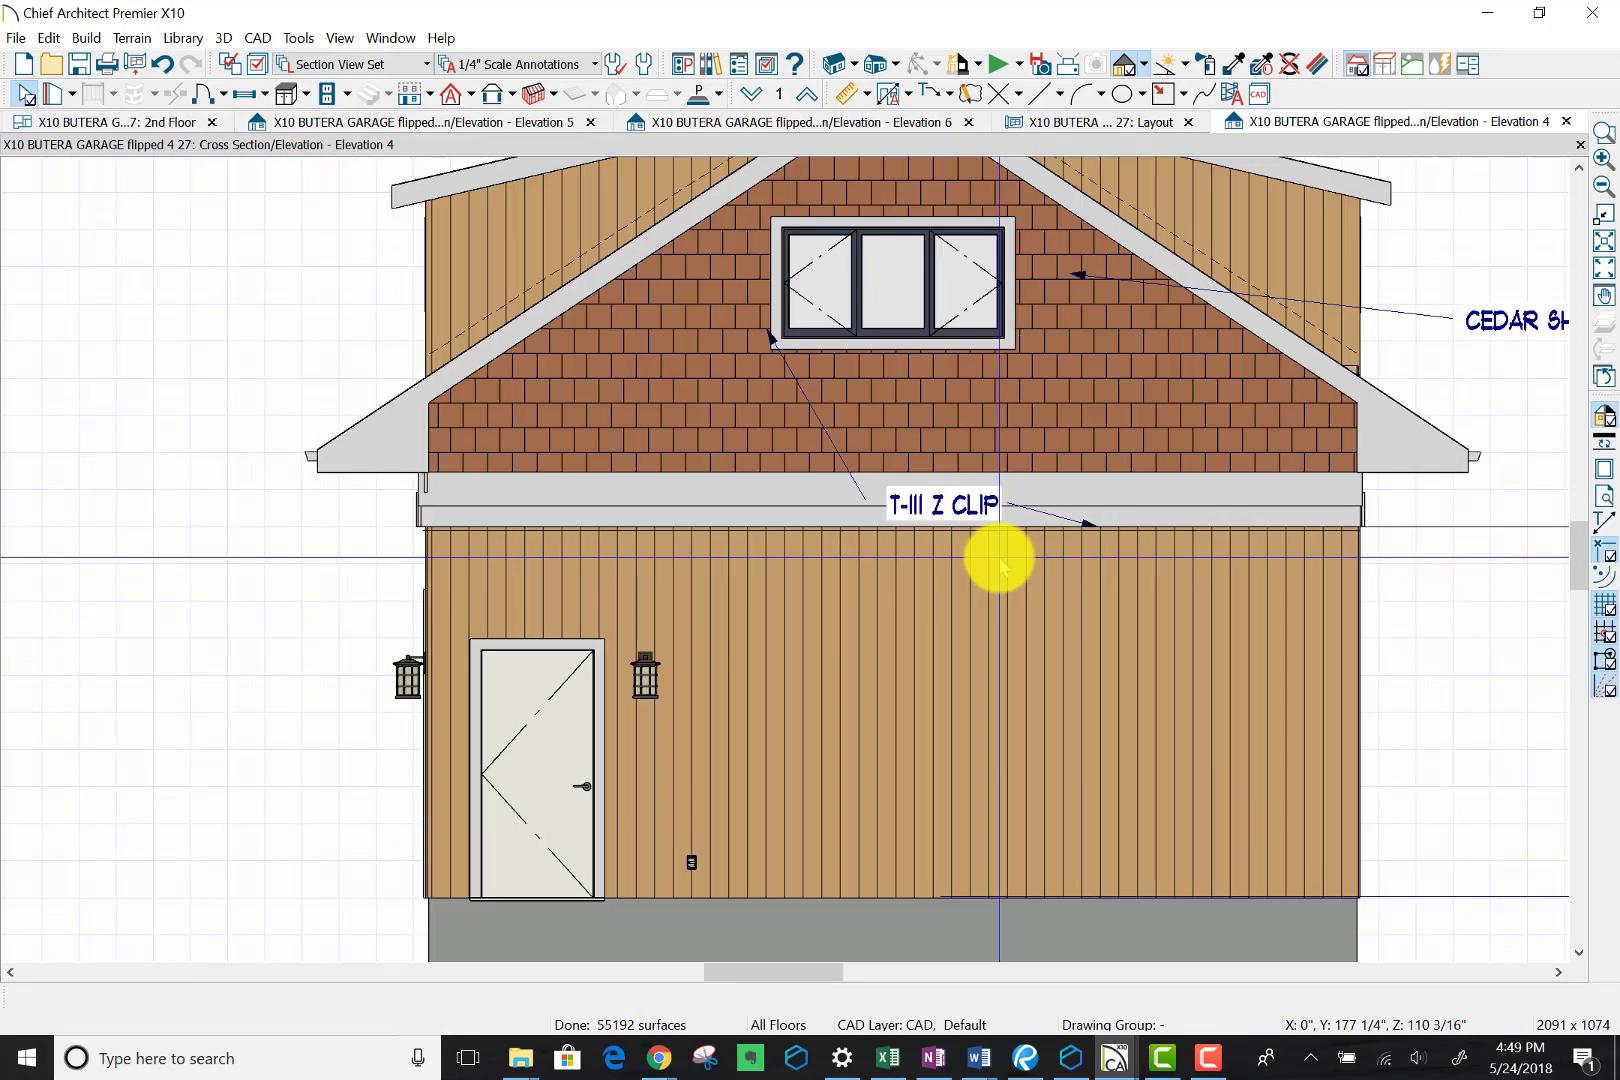
{"action": "scroll", "coordinate": [1000, 563], "scroll_direction": "down", "scroll_amount": 2}
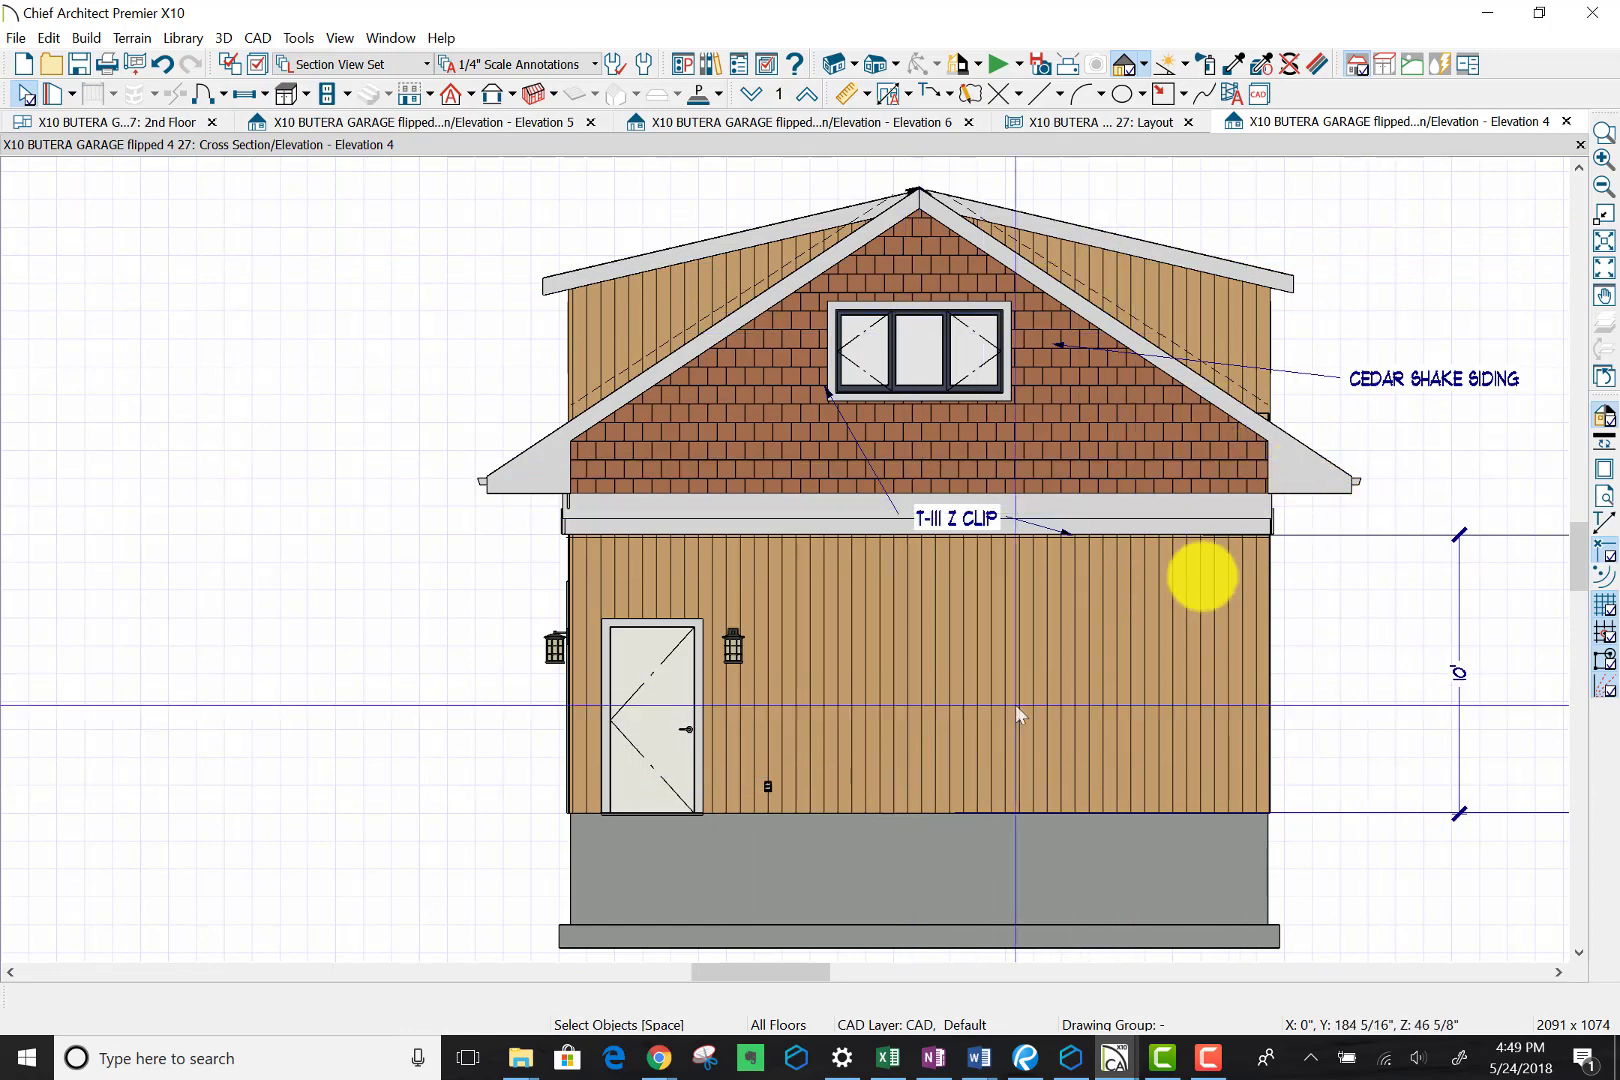
{"action": "left_click", "coordinate": [1580, 146]}
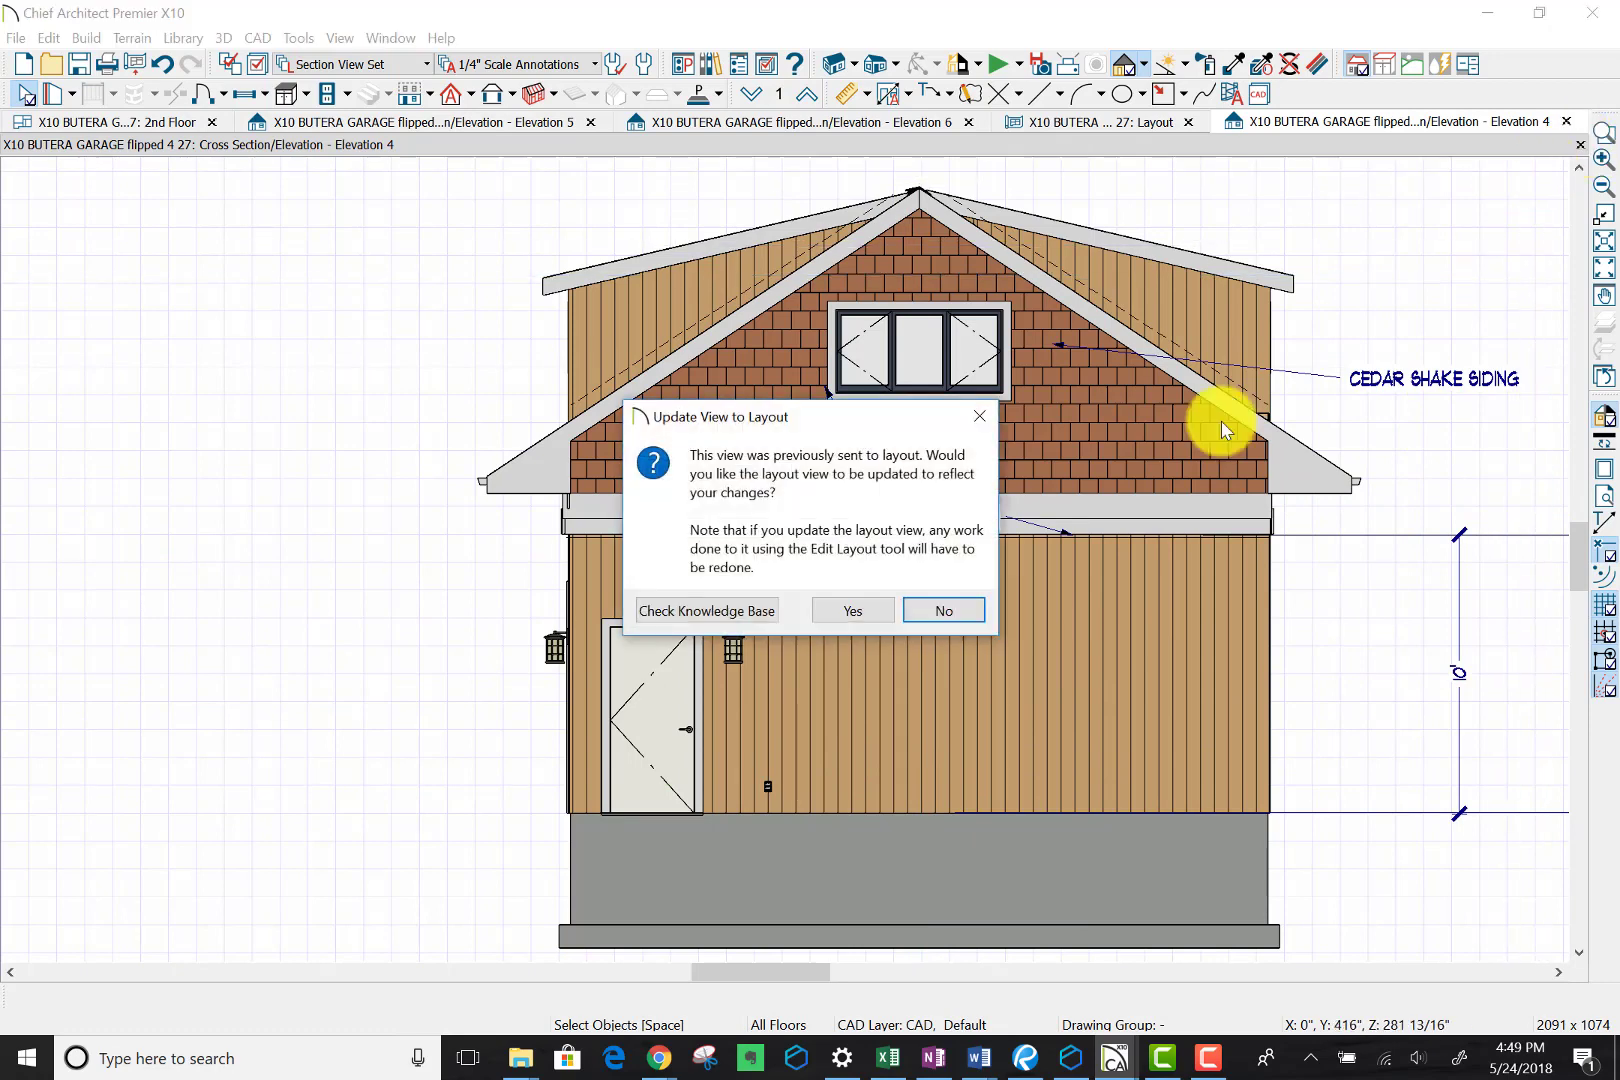
{"action": "left_click", "coordinate": [846, 611]}
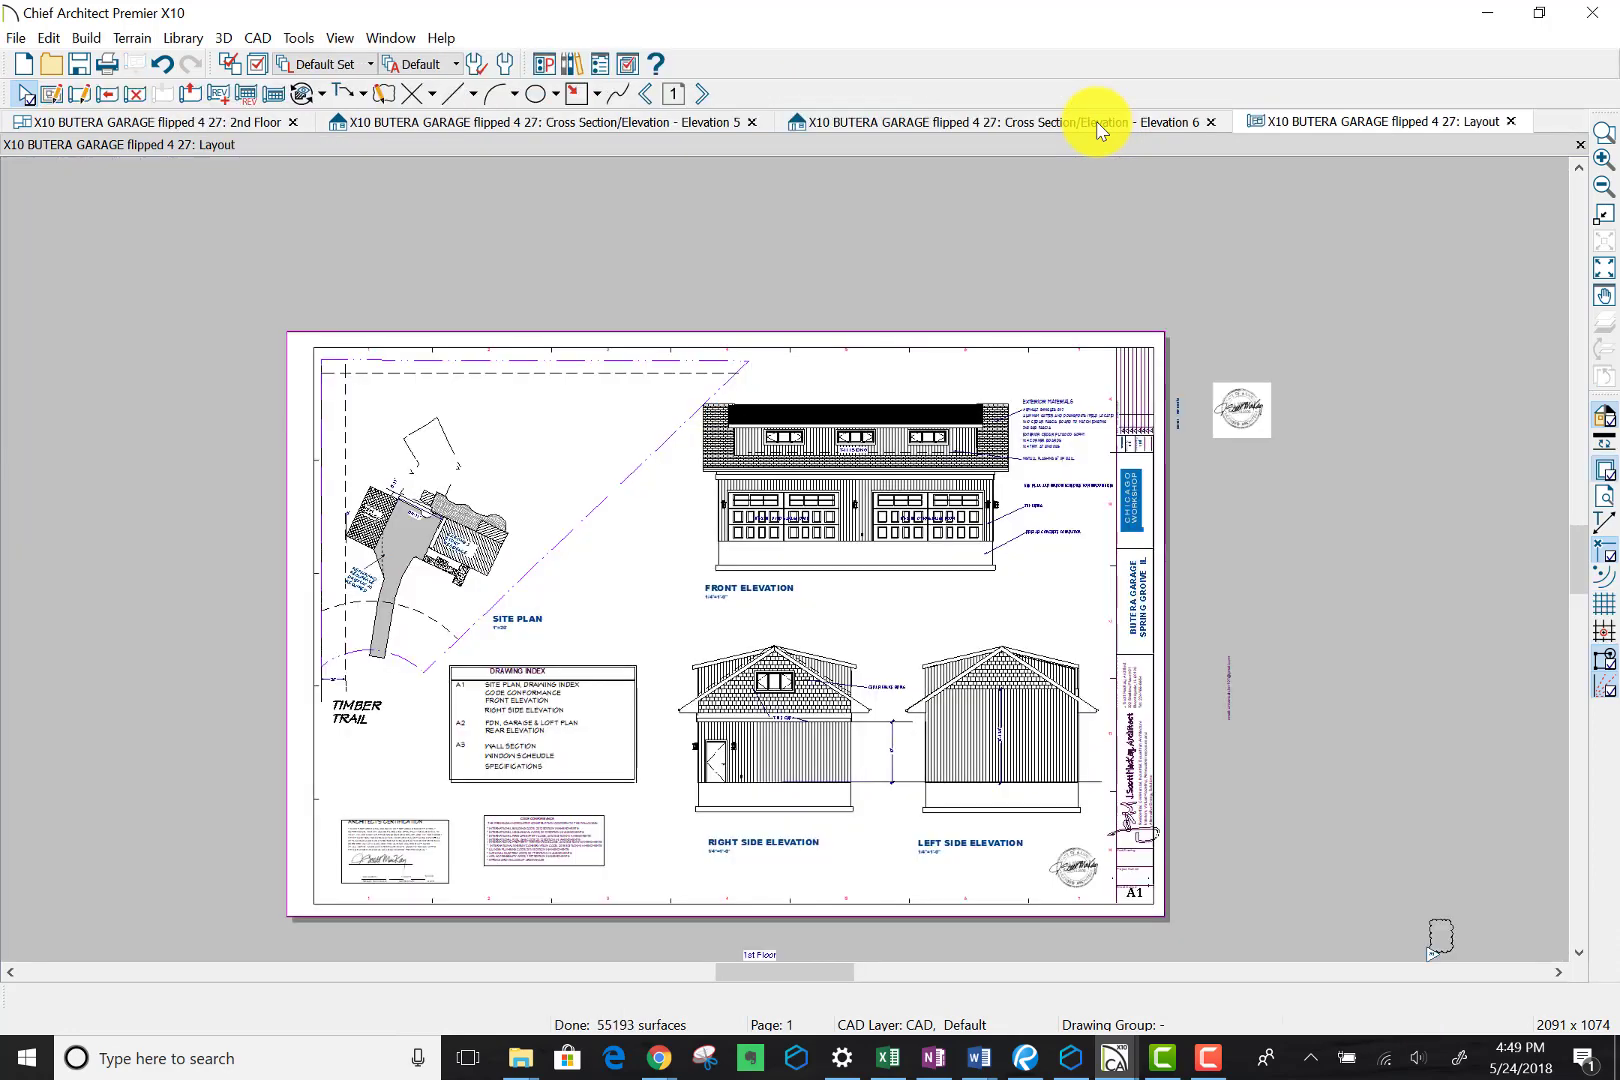
Step: Open the left side elevation from its box on the layout sheet and bring its gable-end trim band into view
{"action": "left_click", "coordinate": [1096, 122]}
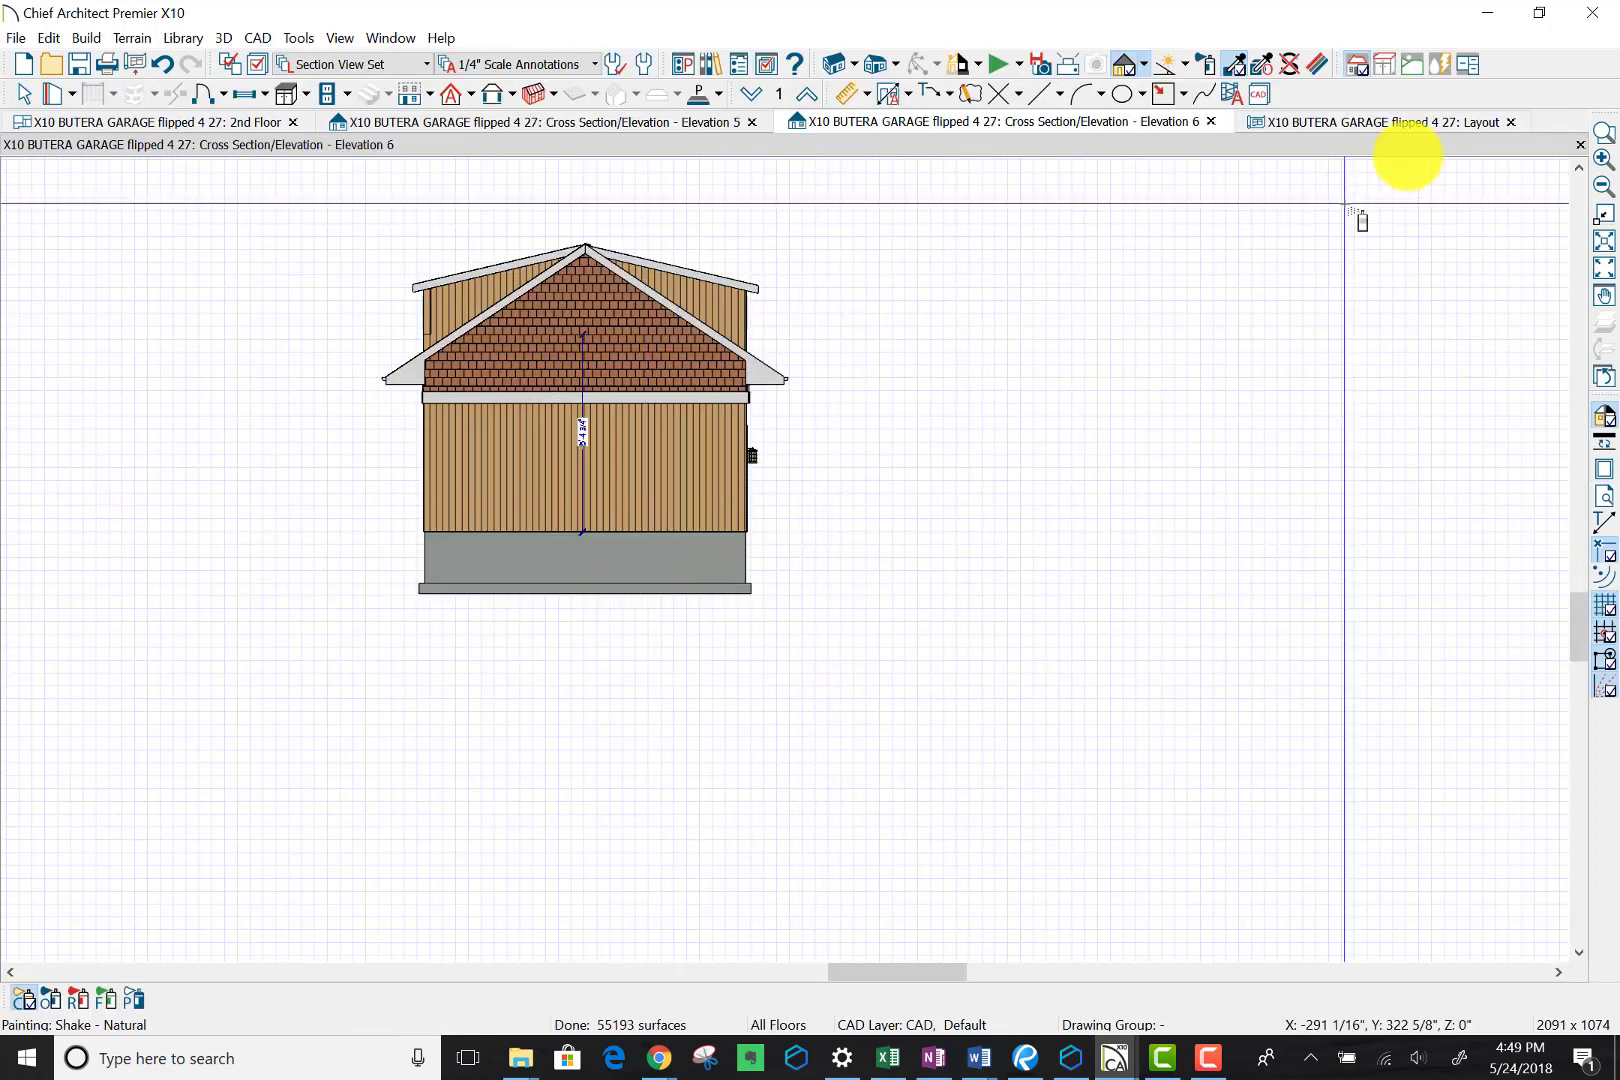
{"action": "left_click", "coordinate": [1370, 124]}
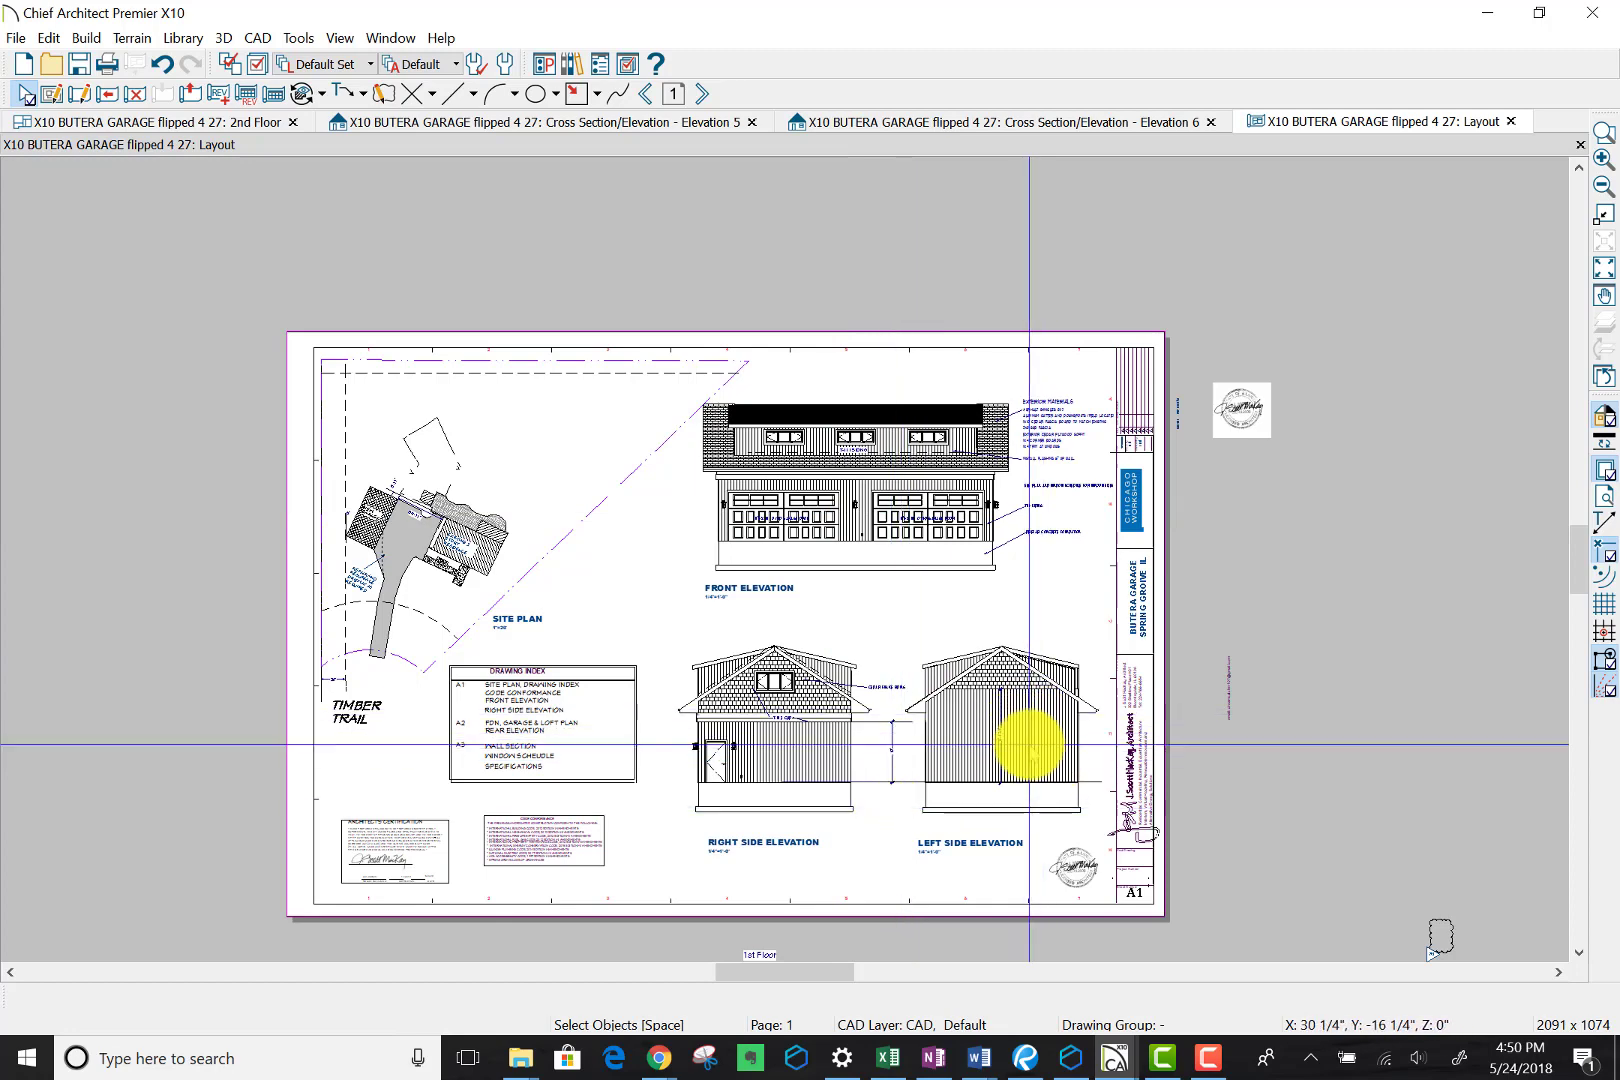
{"action": "left_click", "coordinate": [1030, 746]}
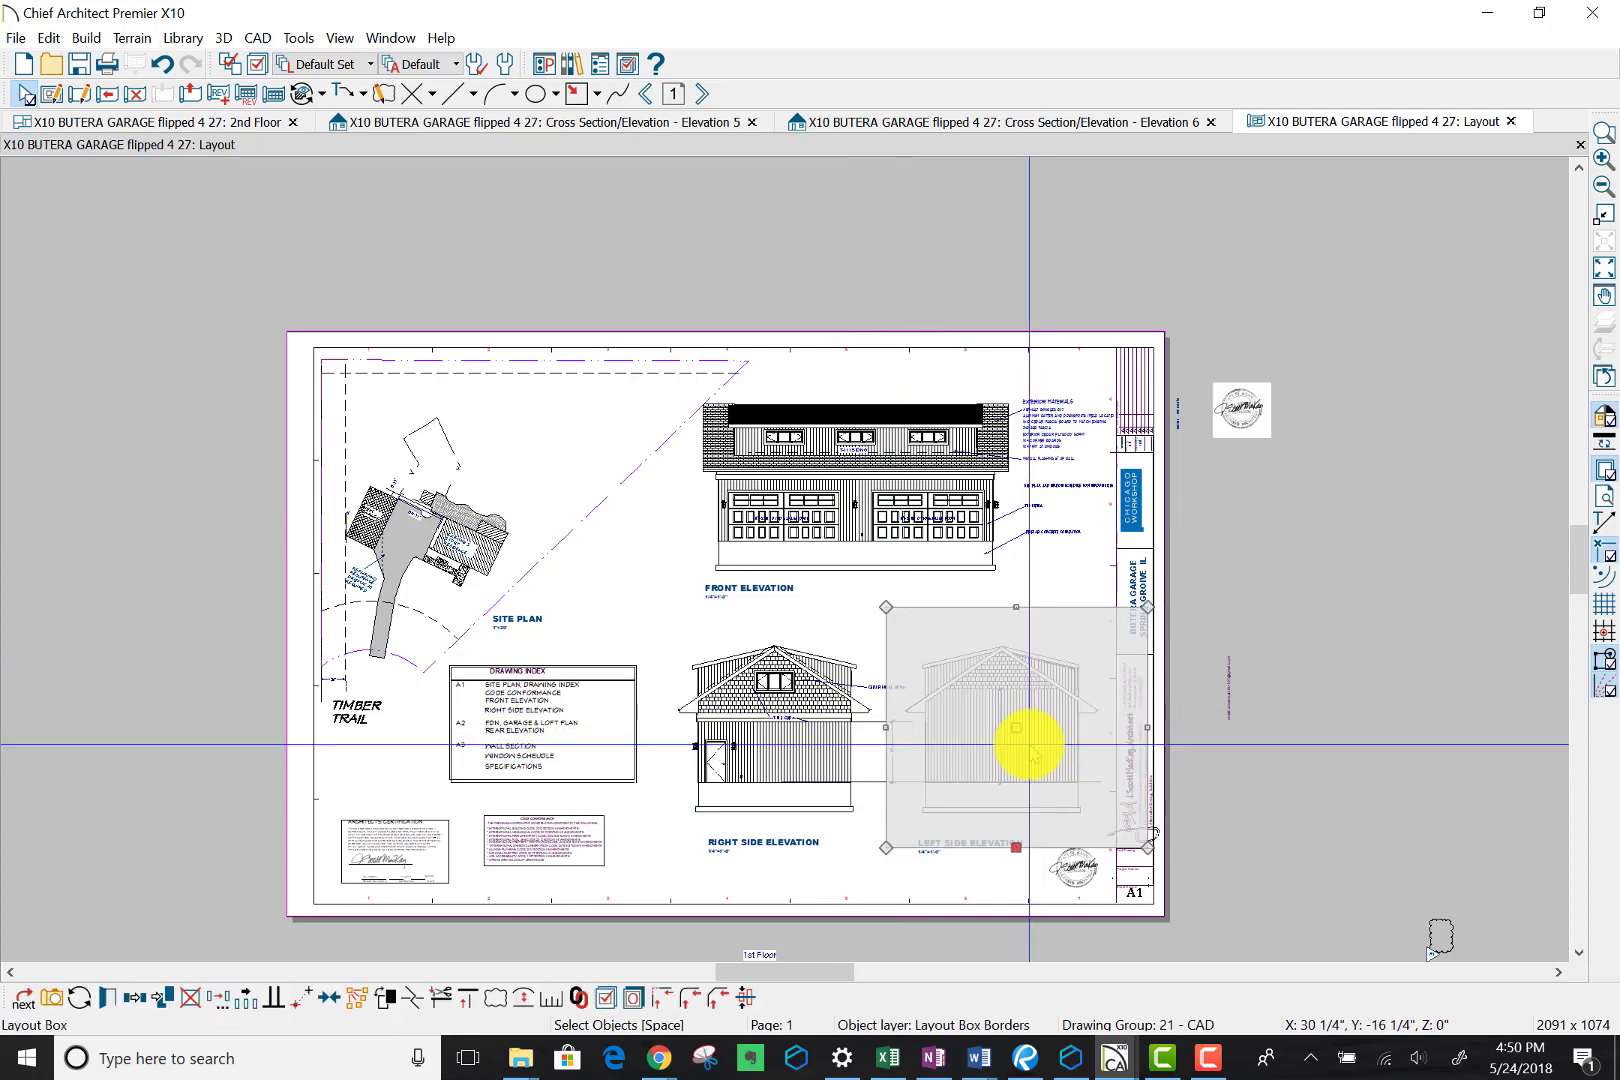
{"action": "double_click", "coordinate": [1030, 746]}
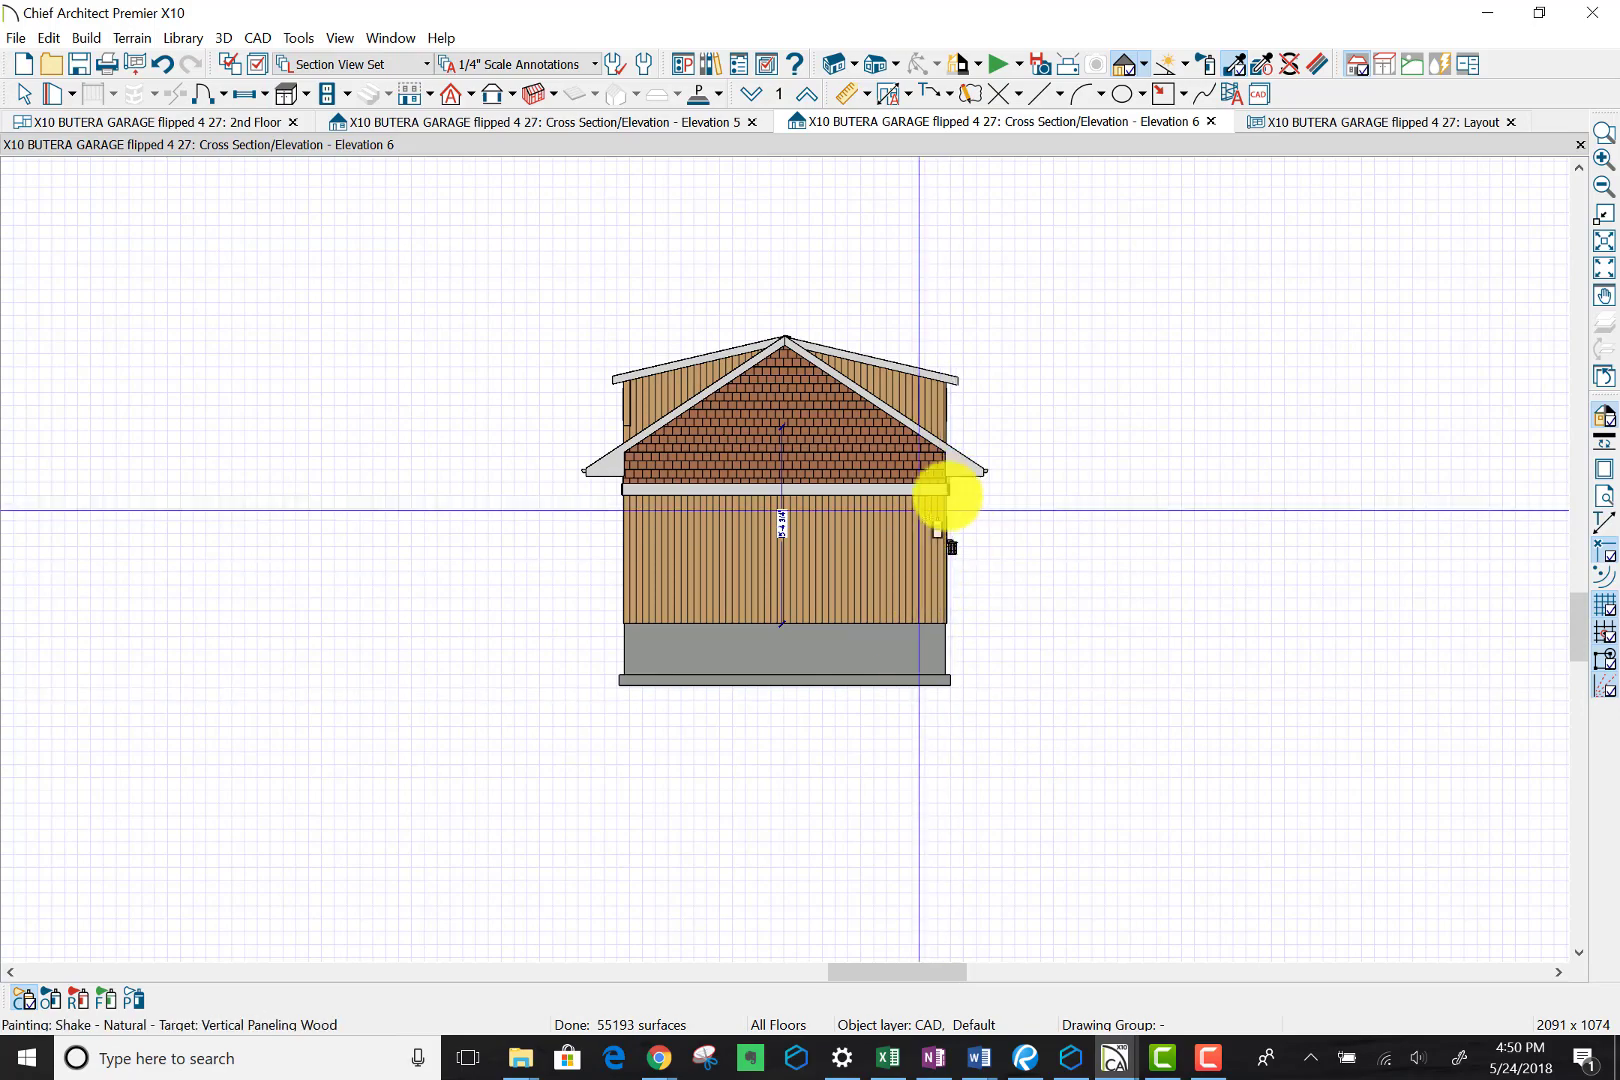
{"action": "scroll", "coordinate": [816, 481], "scroll_direction": "up", "scroll_amount": 2}
{"action": "scroll", "coordinate": [816, 481], "scroll_direction": "up", "scroll_amount": 3}
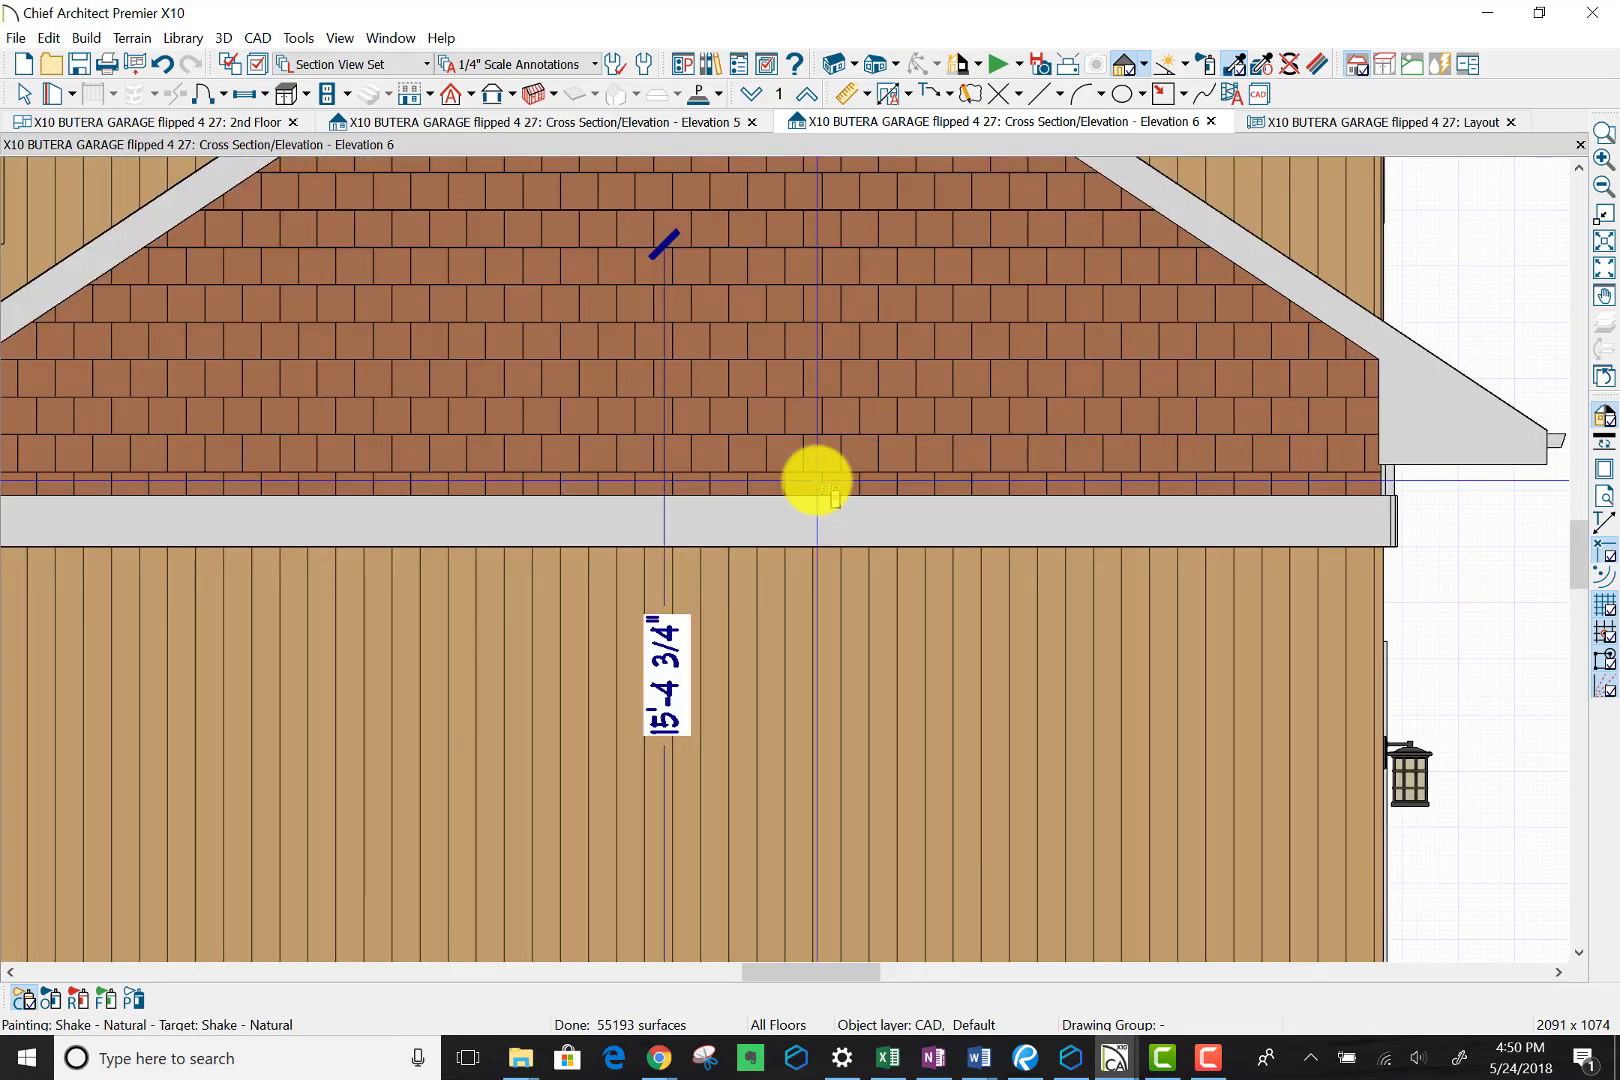
{"action": "scroll", "coordinate": [816, 481], "scroll_direction": "down", "scroll_amount": 4}
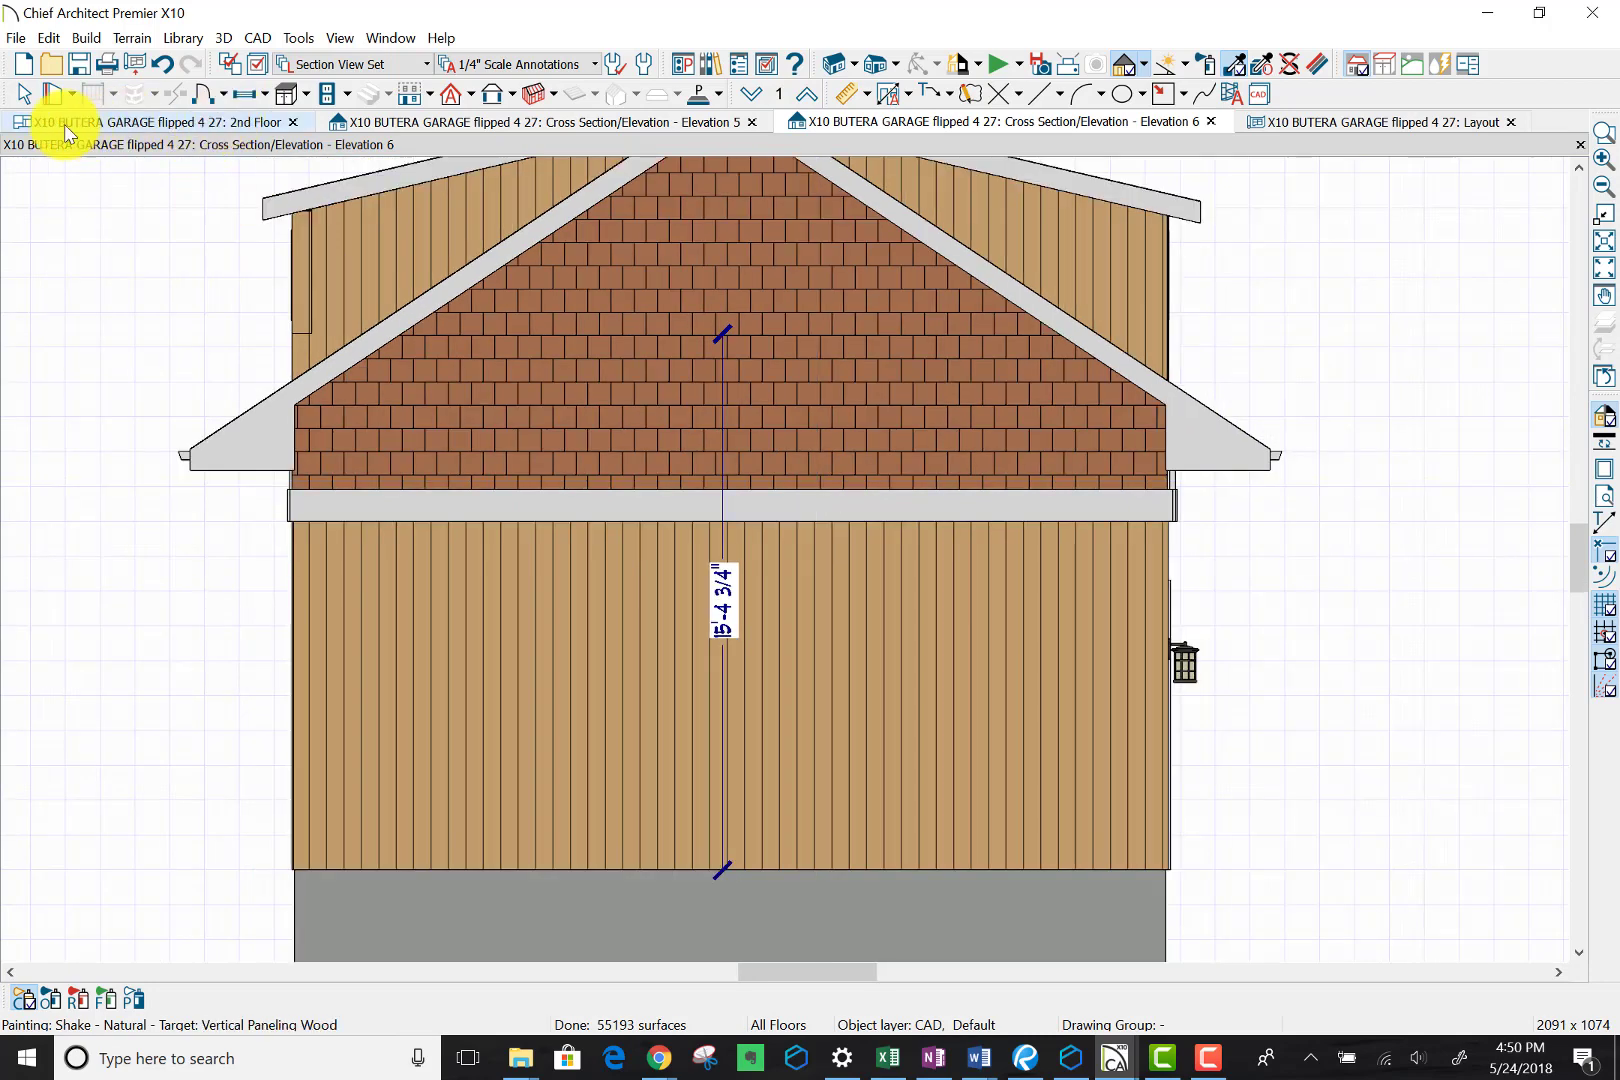
Step: Copy the left side elevation's trim band and raise the copy until its top edge meets the eave underside, aligned over the original
{"action": "left_click", "coordinate": [17, 97]}
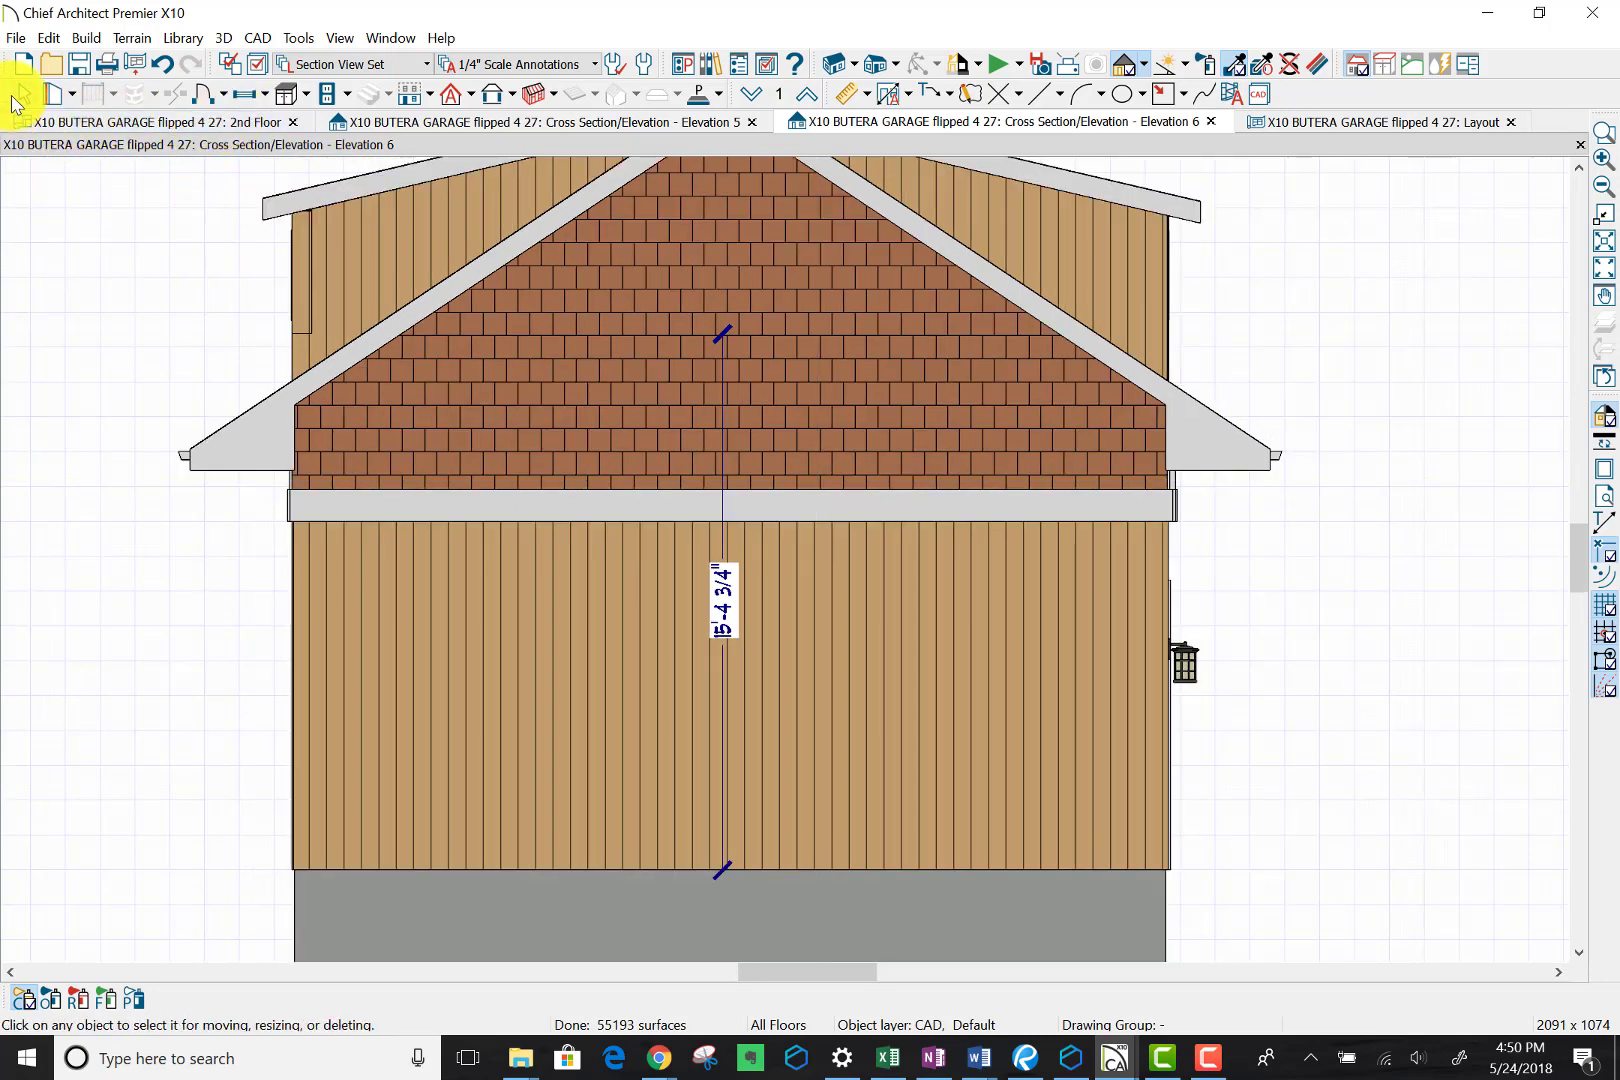
{"action": "left_click", "coordinate": [656, 508]}
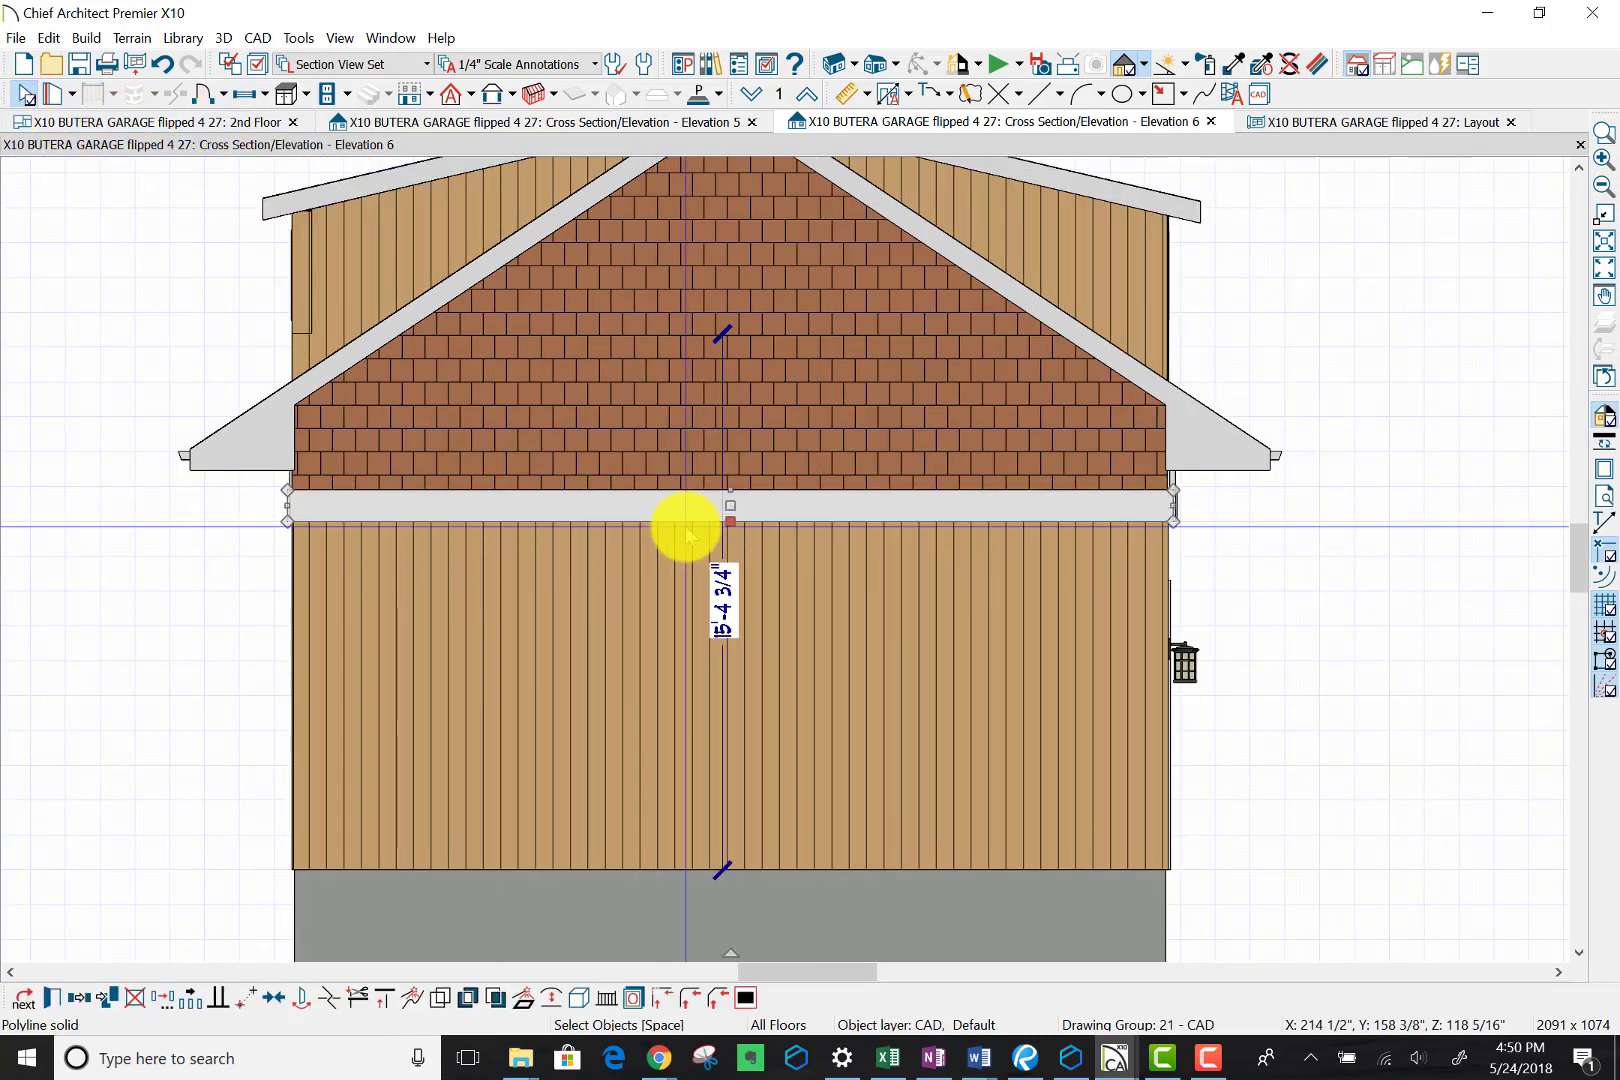
{"action": "key", "text": "ctrl+v"}
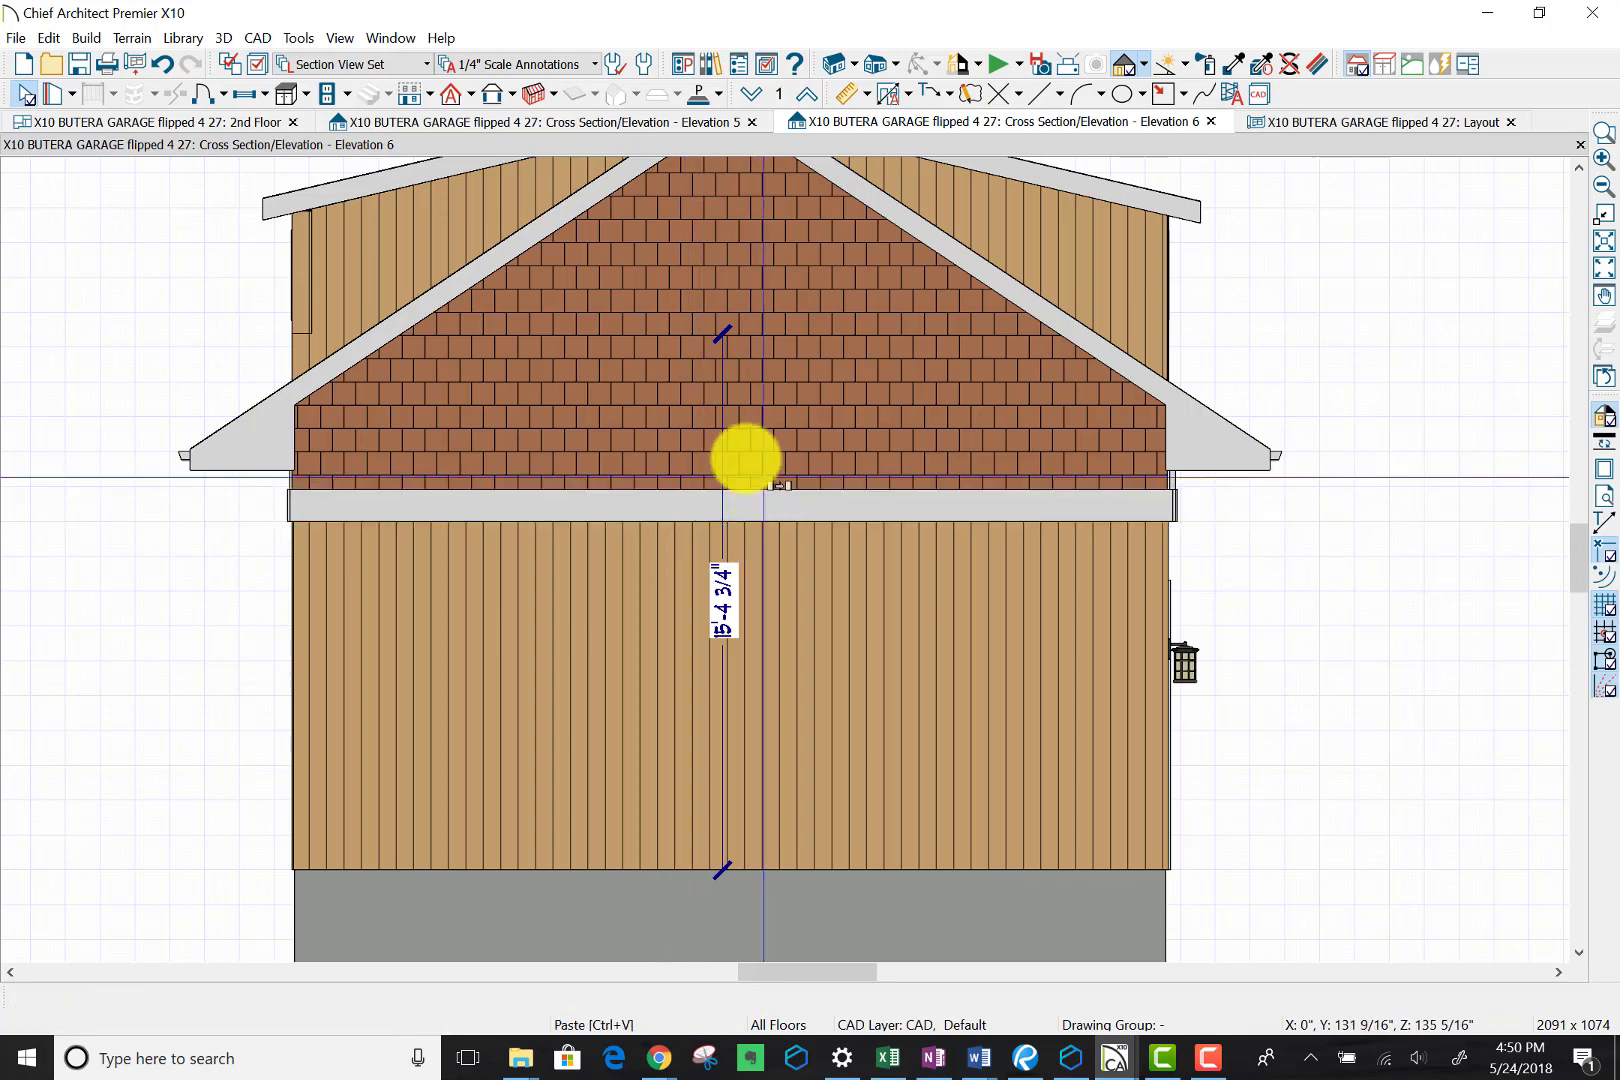
{"action": "left_click", "coordinate": [738, 446]}
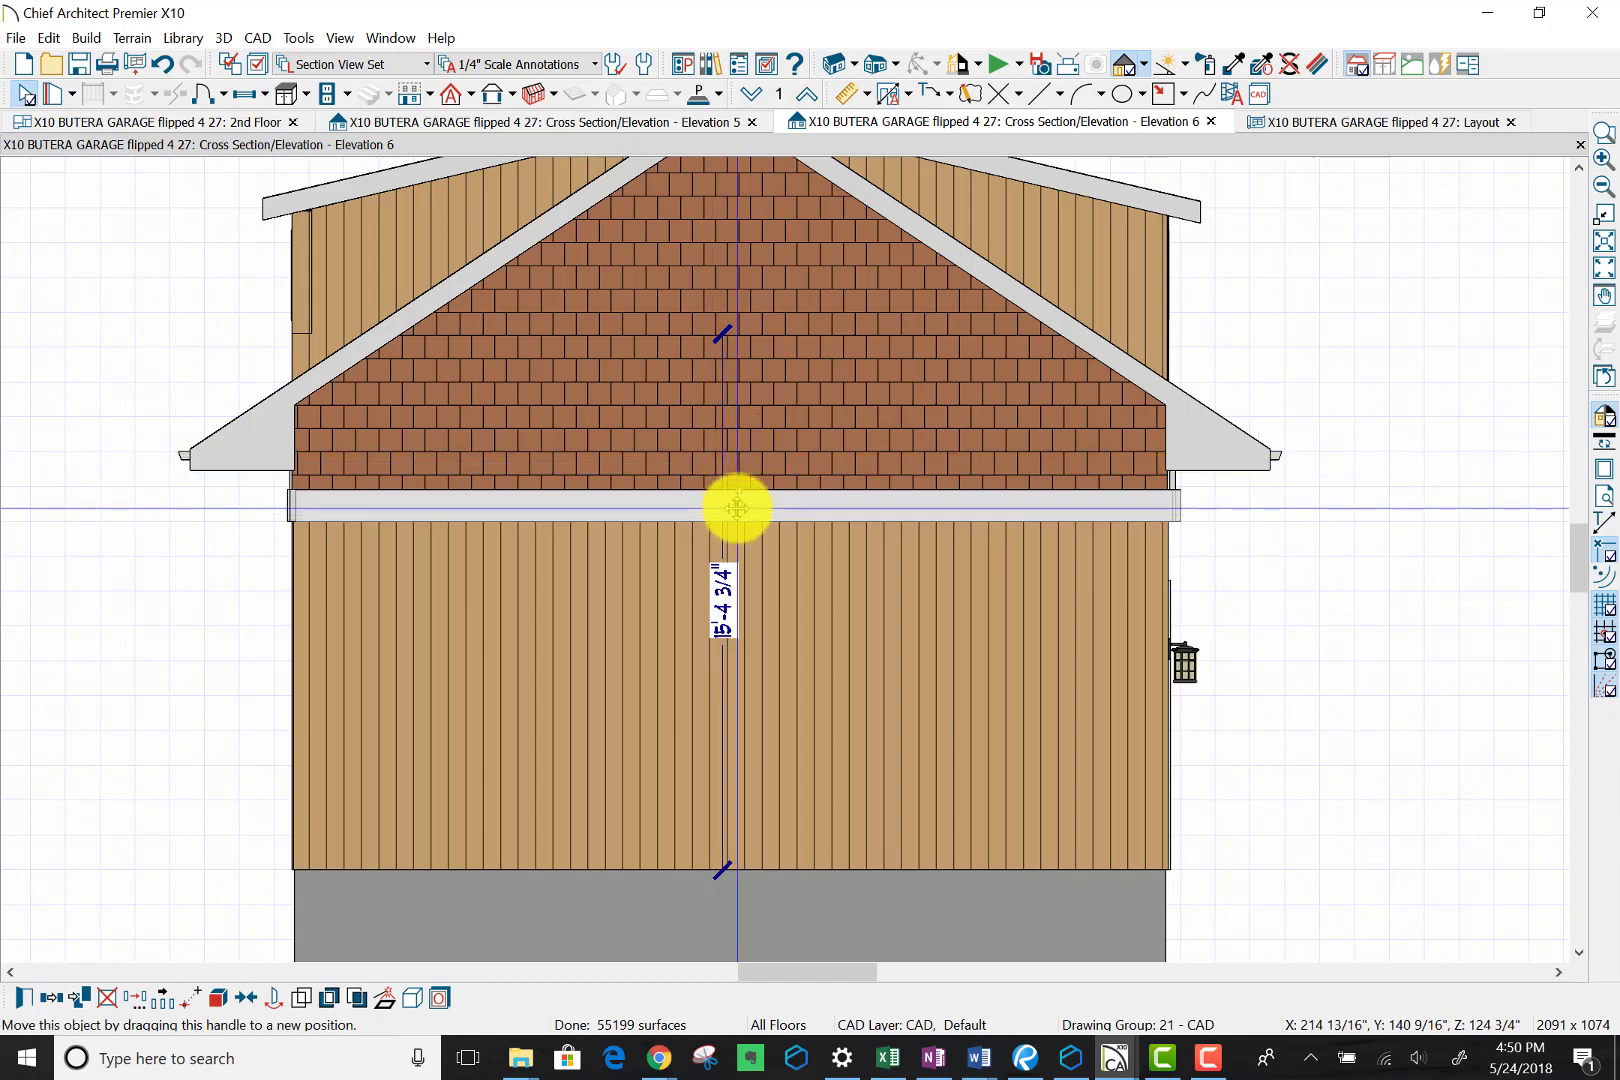
{"action": "mouse_move", "coordinate": [737, 508]}
{"action": "left_mouse_down"}
{"action": "mouse_move", "coordinate": [737, 471]}
{"action": "mouse_move", "coordinate": [726, 486]}
{"action": "left_mouse_up"}
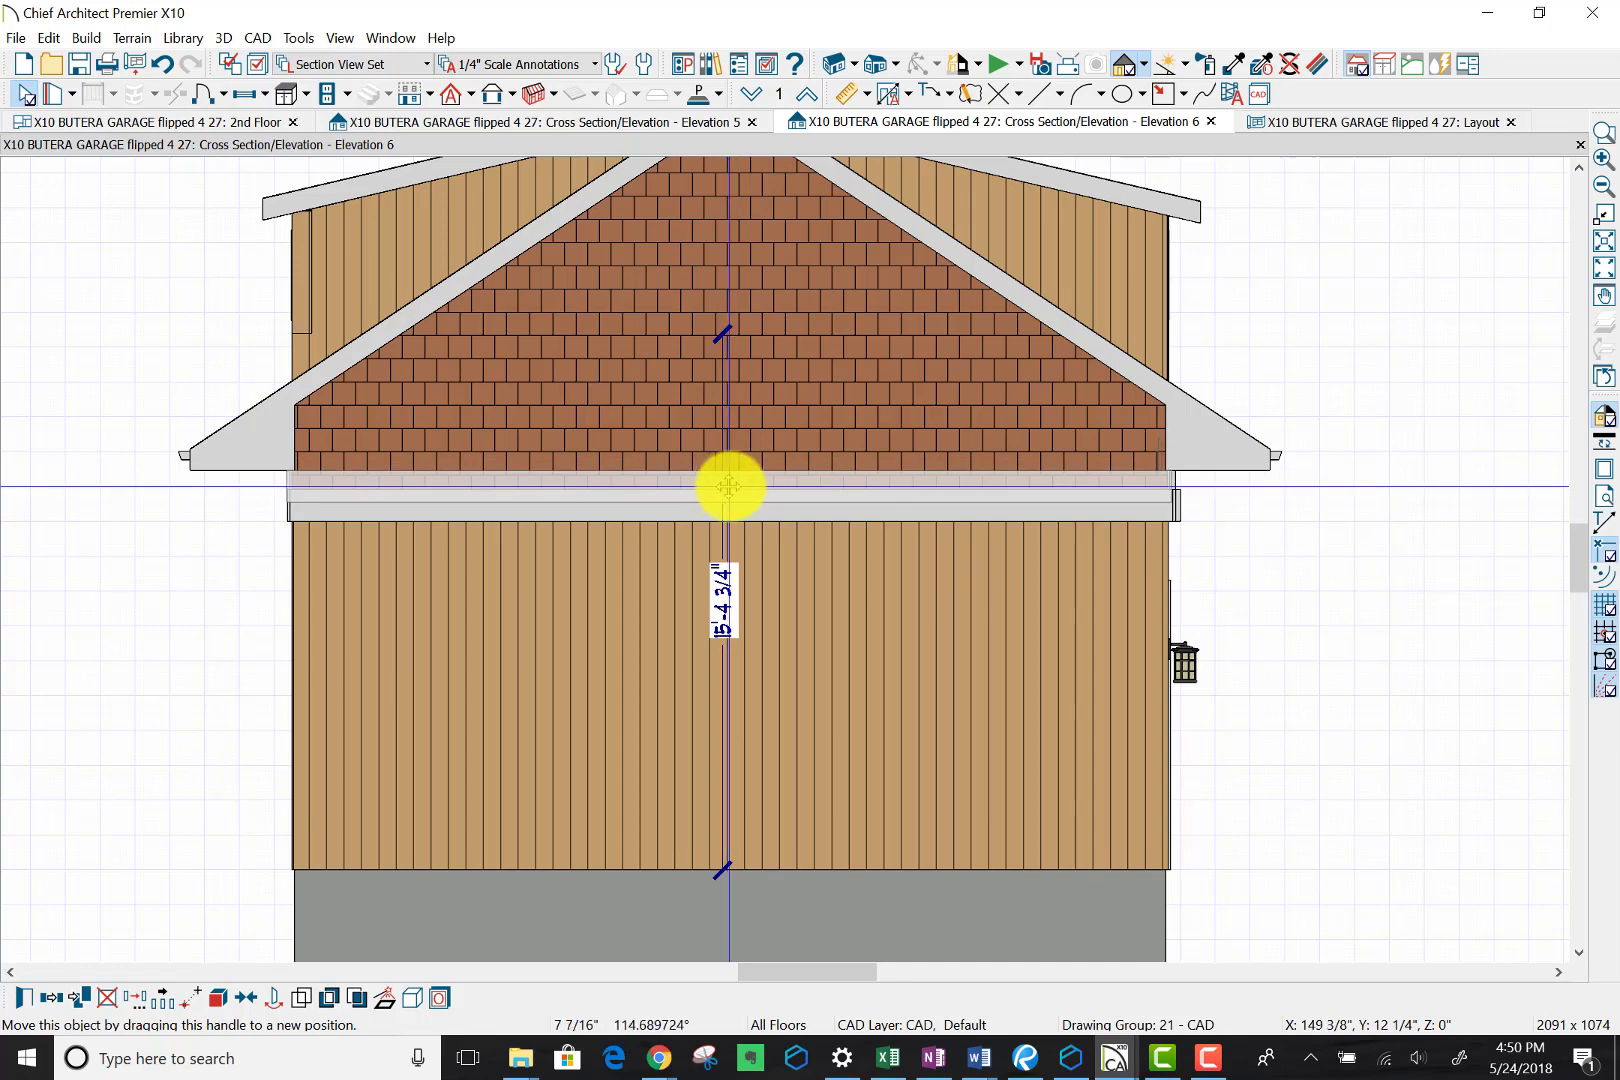
{"action": "left_click_drag", "start_coordinate": [728, 486], "coordinate": [732, 486]}
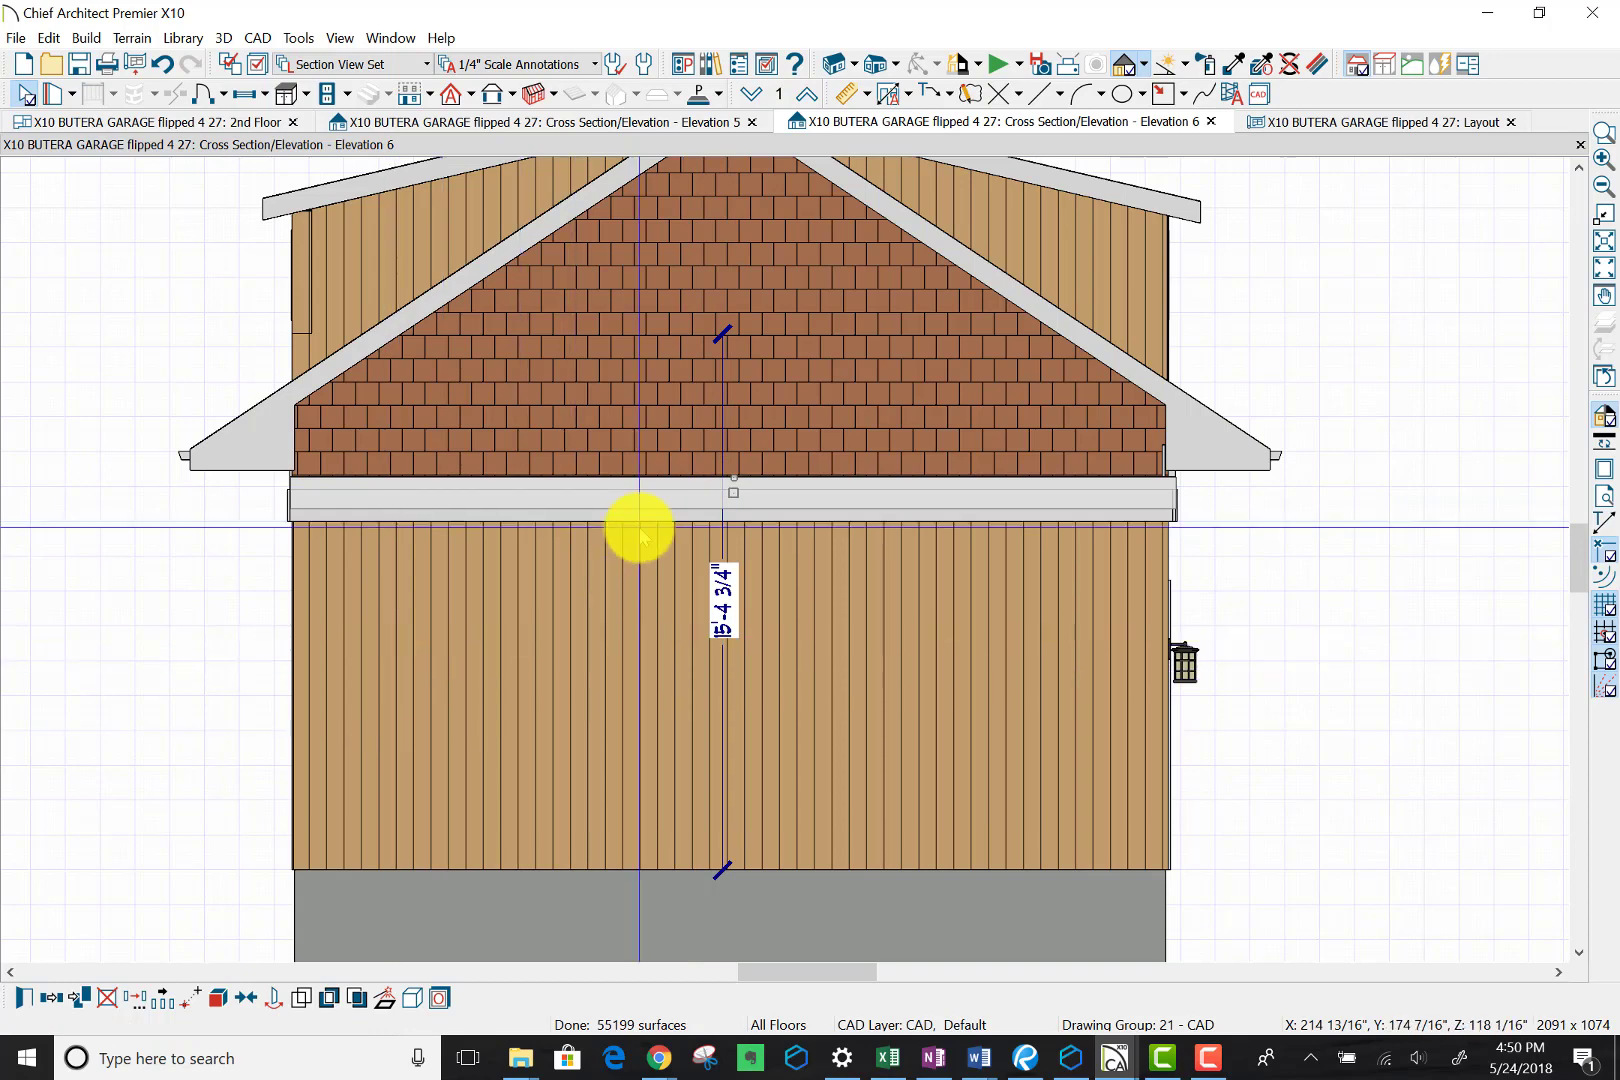
{"action": "scroll", "coordinate": [640, 532], "scroll_direction": "up", "scroll_amount": 1}
{"action": "scroll", "coordinate": [640, 532], "scroll_direction": "up", "scroll_amount": 1}
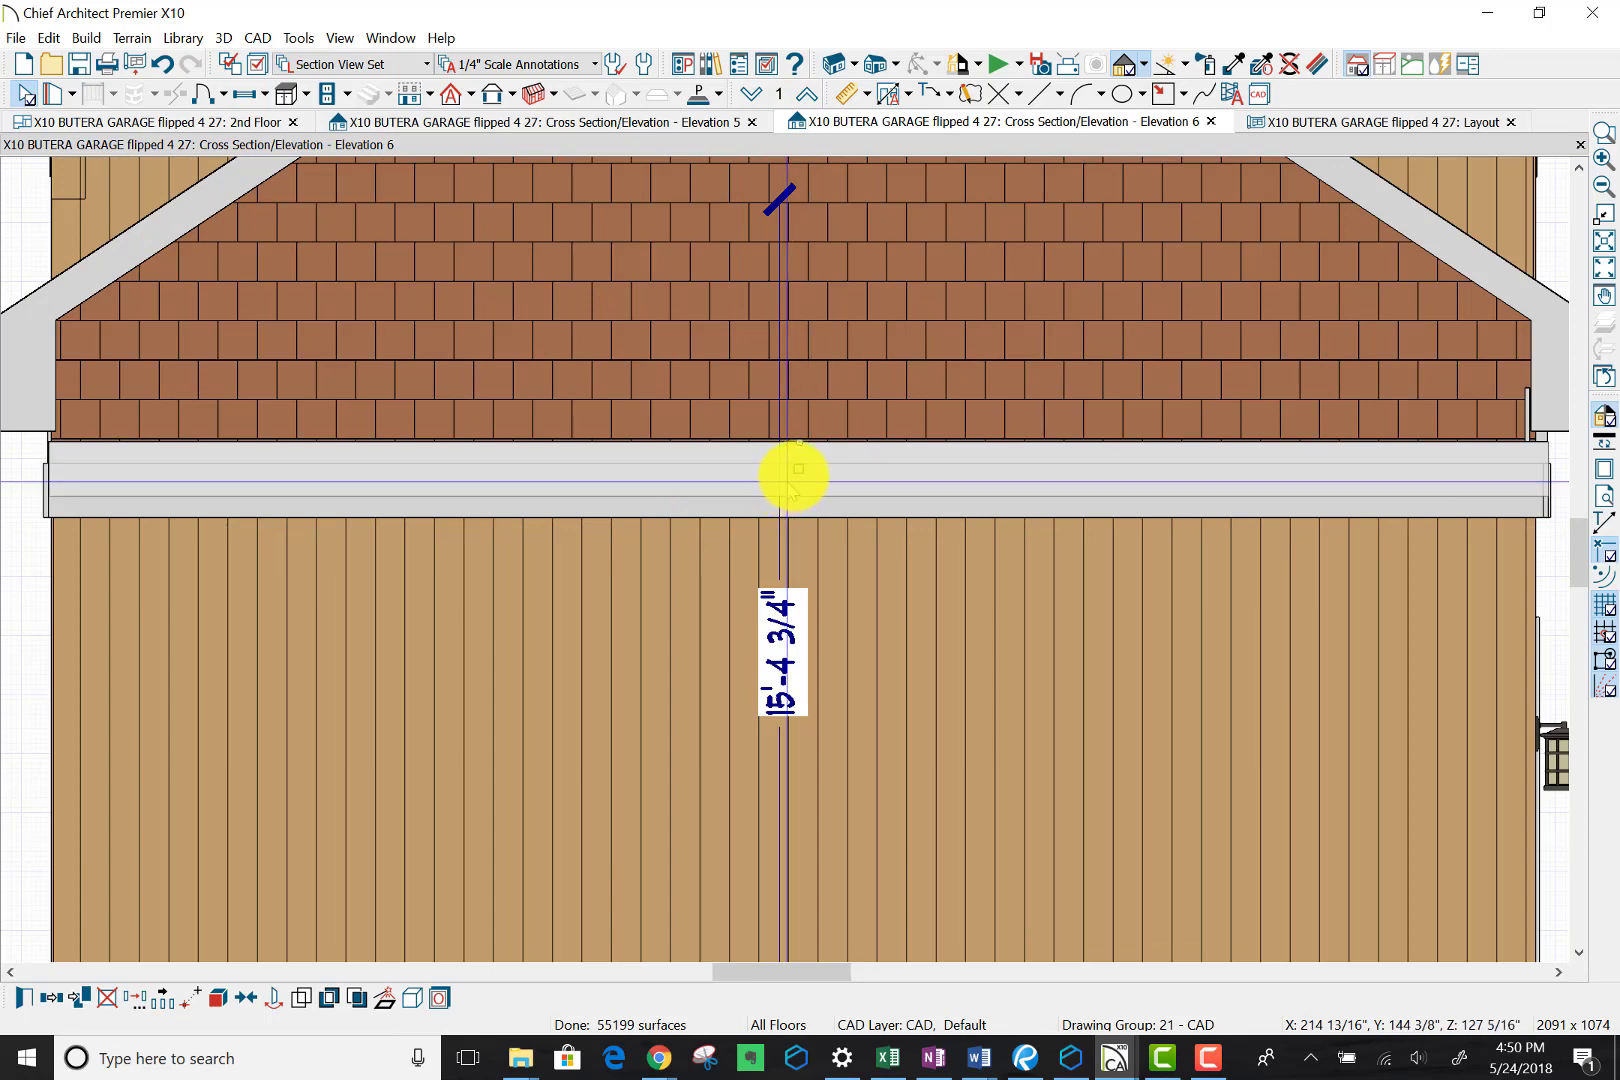
{"action": "left_click_drag", "start_coordinate": [795, 471], "coordinate": [797, 458]}
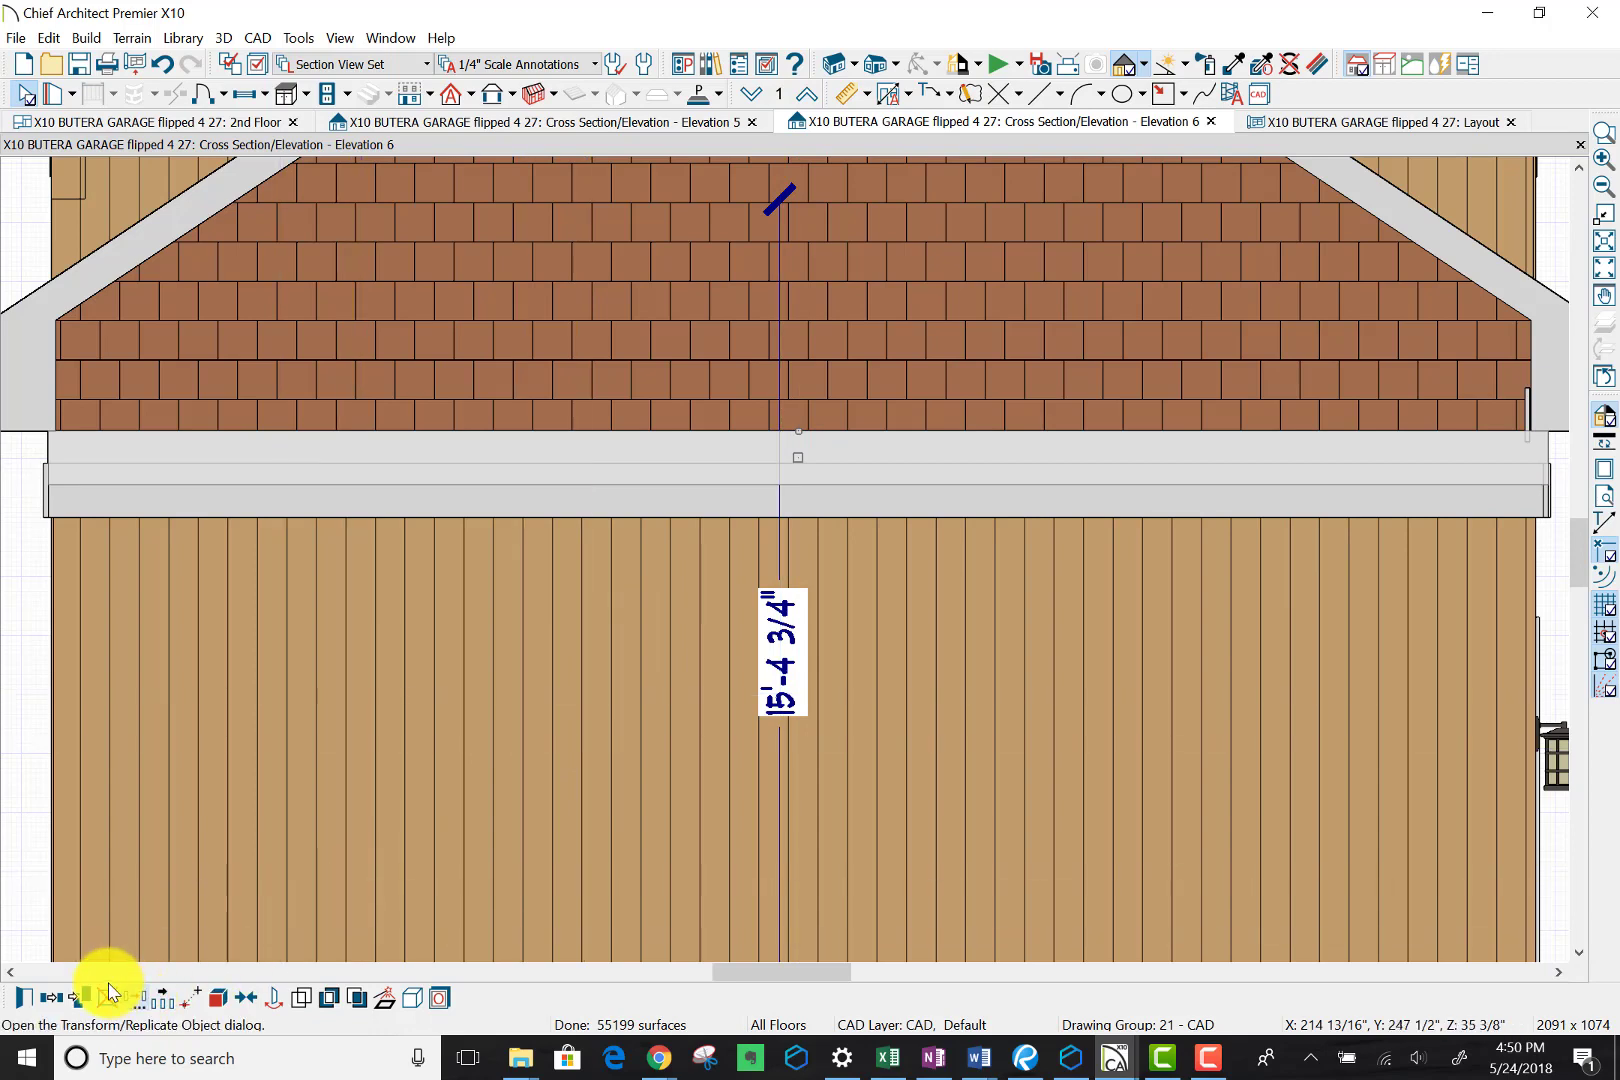
Step: Check the copied trim band's thickness in its specification, then deselect it
{"action": "left_click", "coordinate": [33, 1002]}
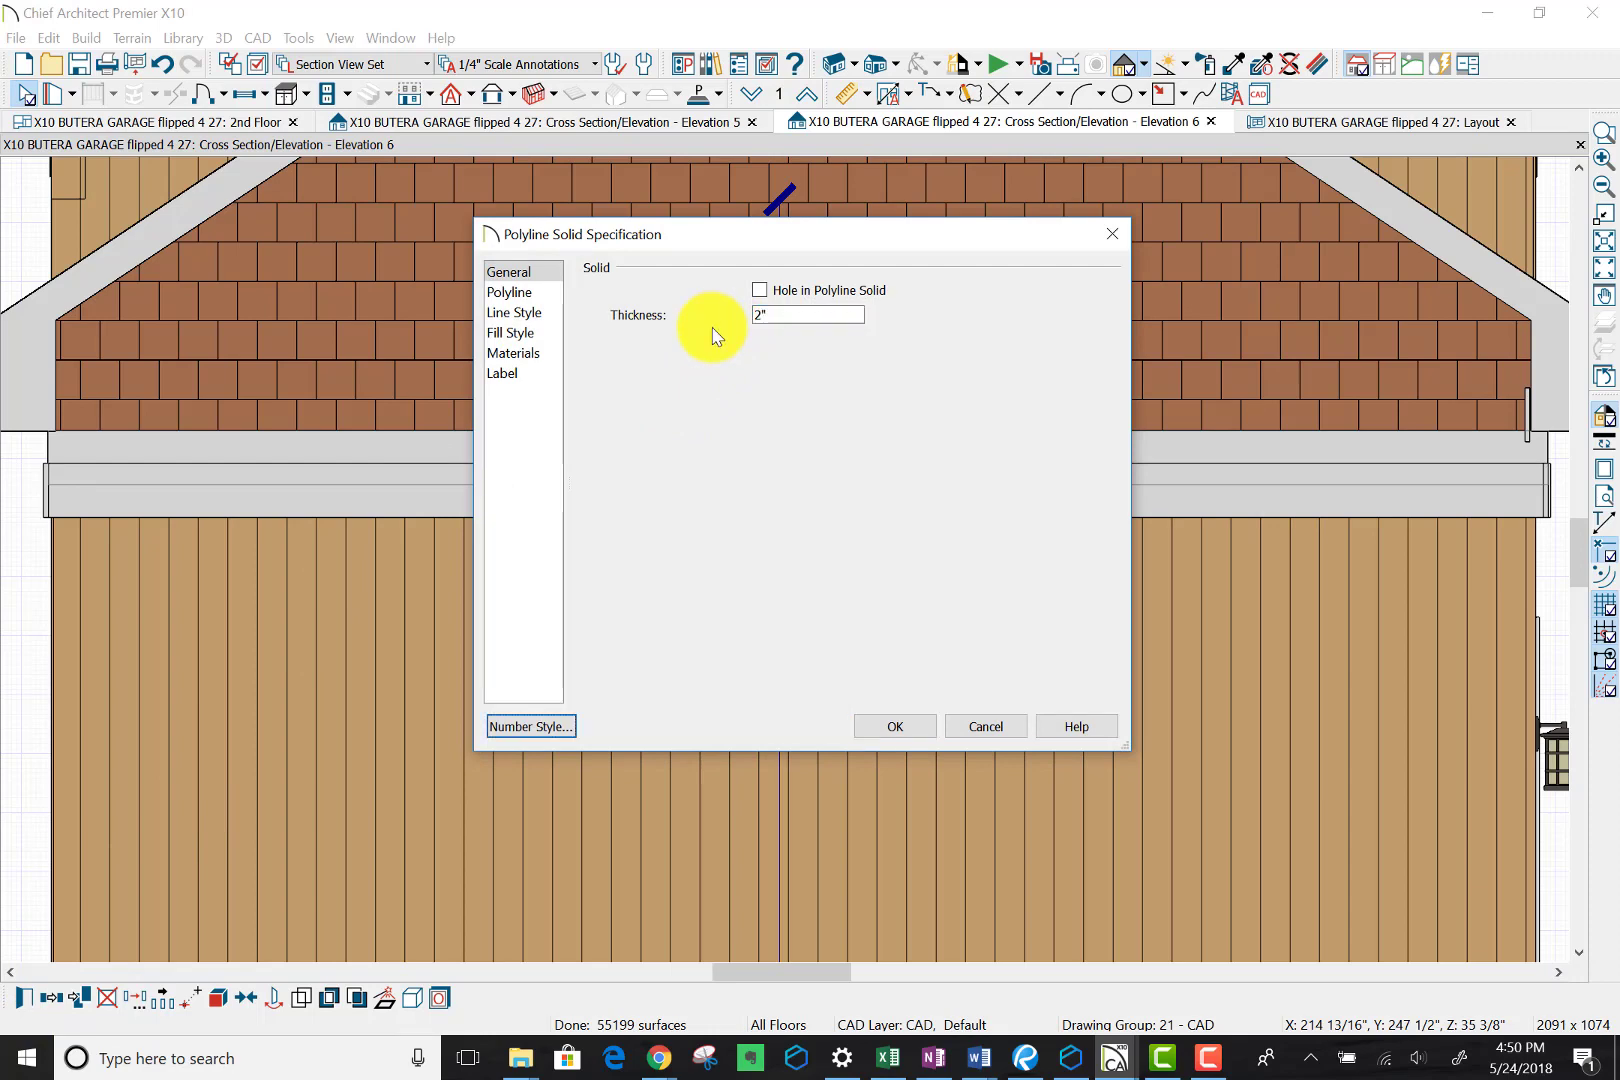
{"action": "left_click", "coordinate": [893, 733]}
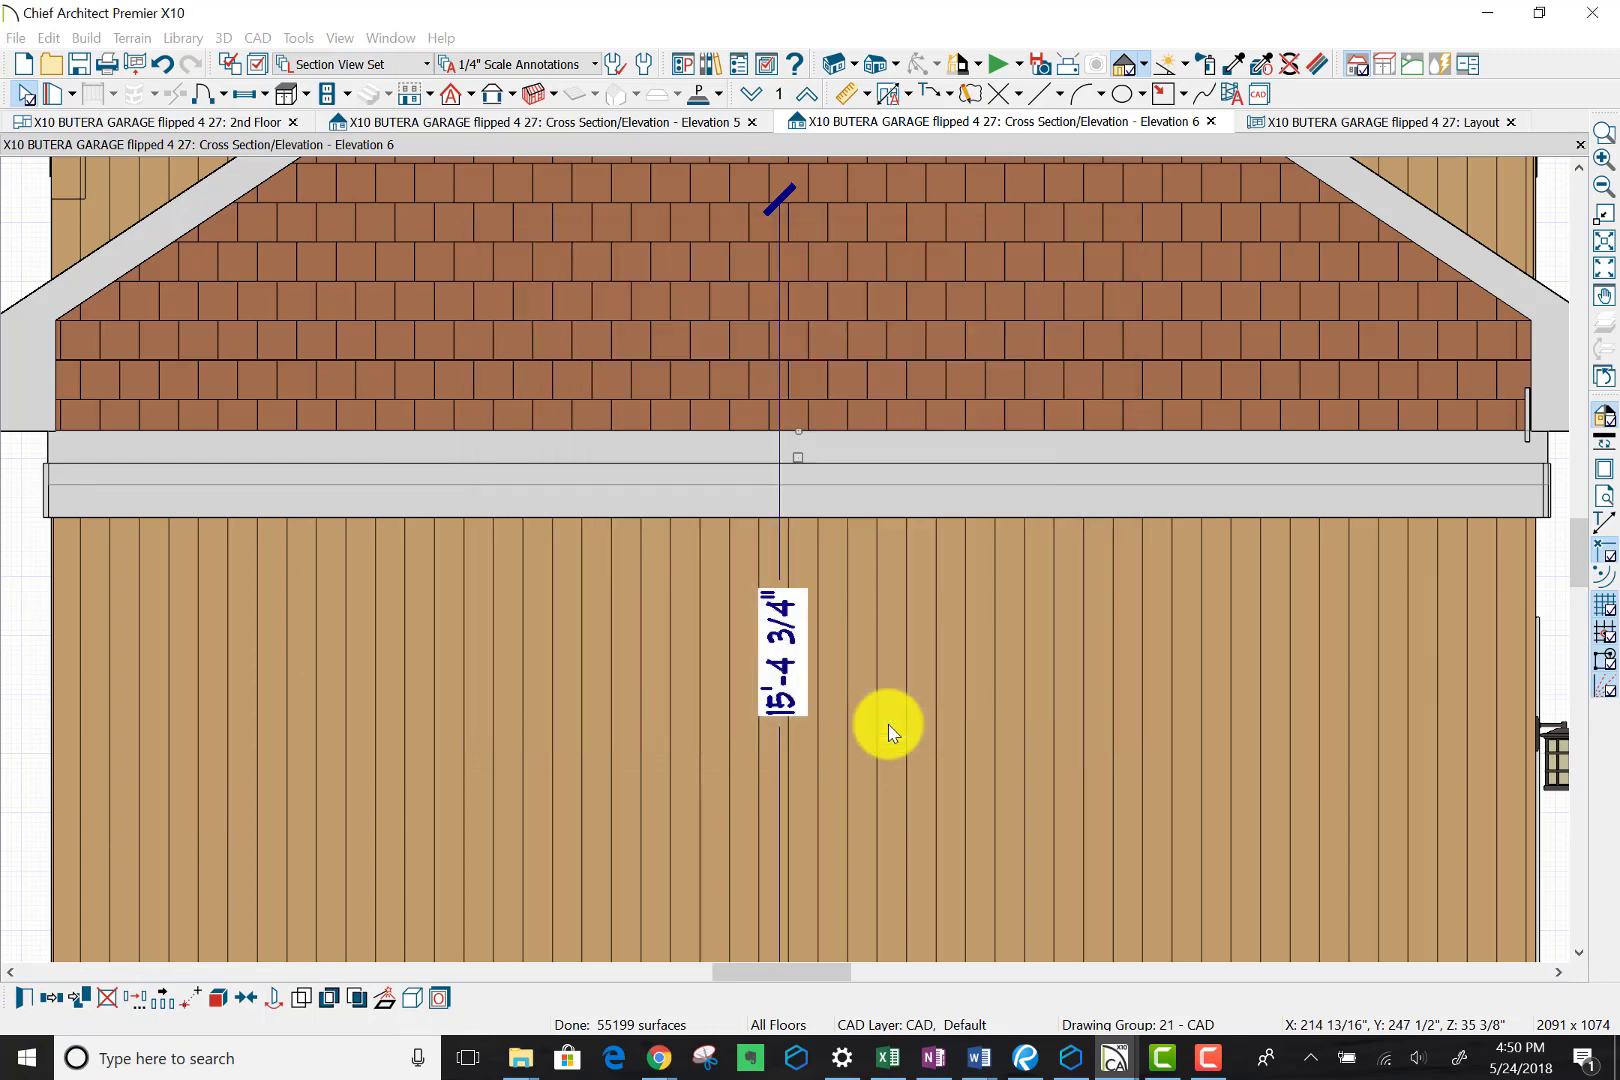
{"action": "left_click", "coordinate": [875, 683]}
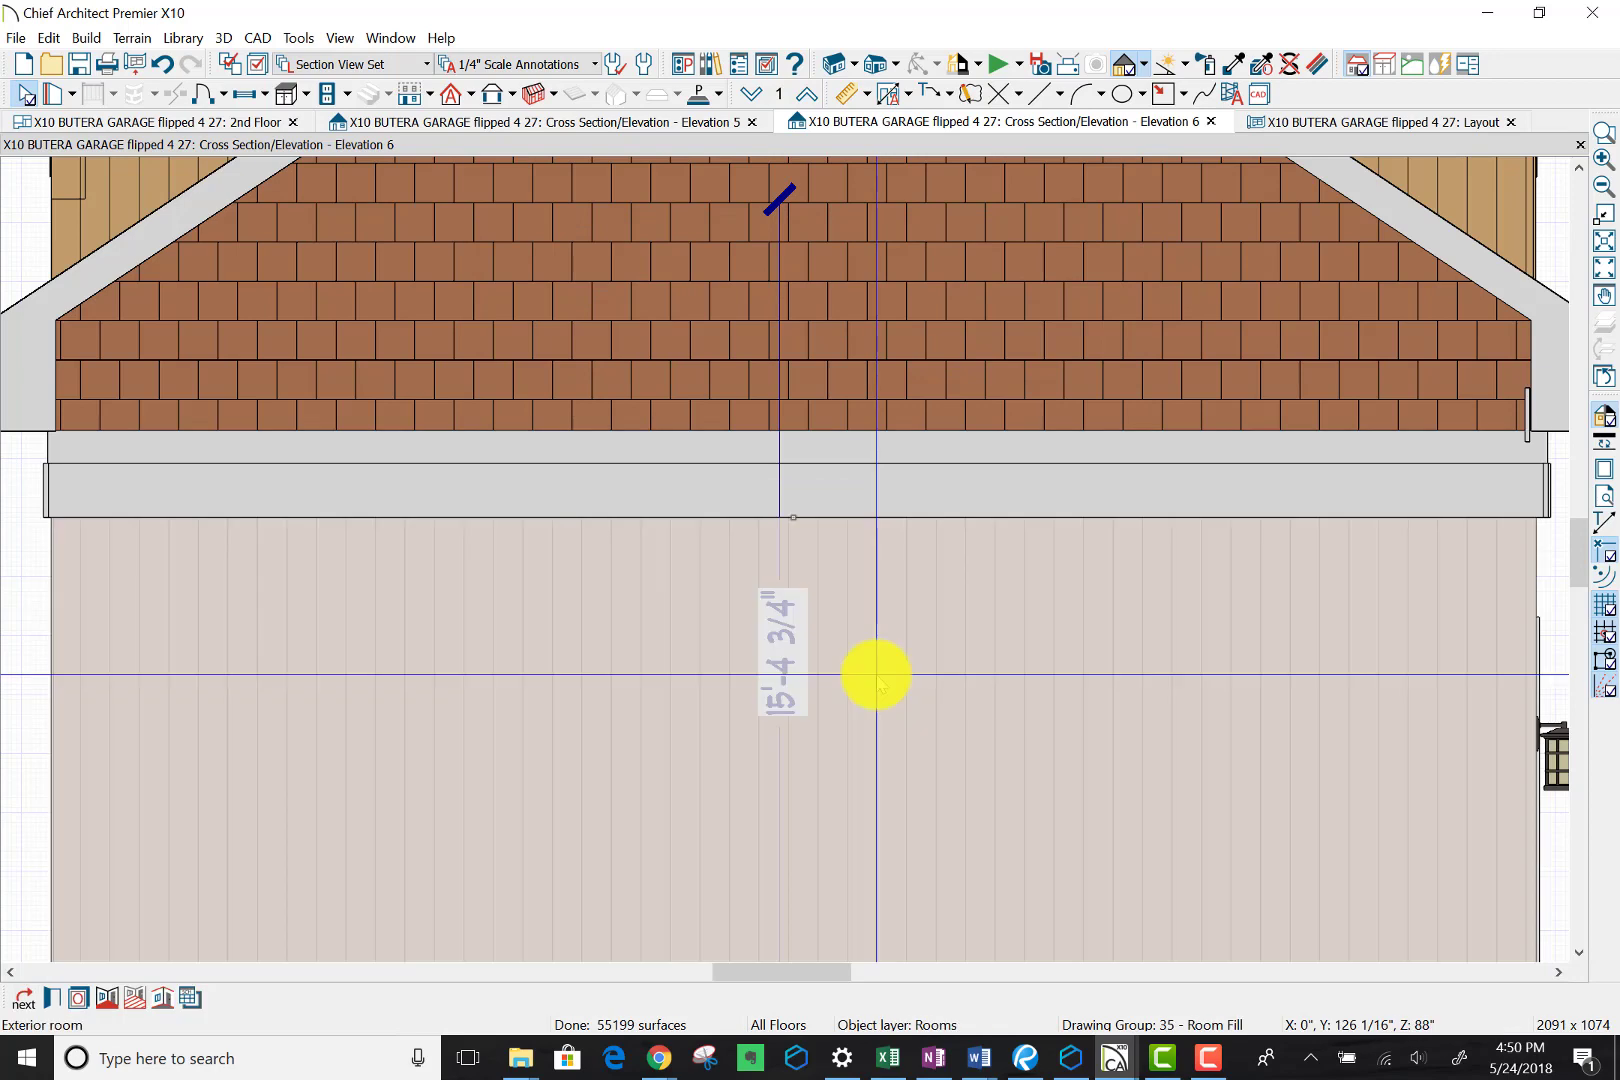
{"action": "key", "text": "Escape"}
{"action": "scroll", "coordinate": [815, 690], "scroll_direction": "down", "scroll_amount": 1}
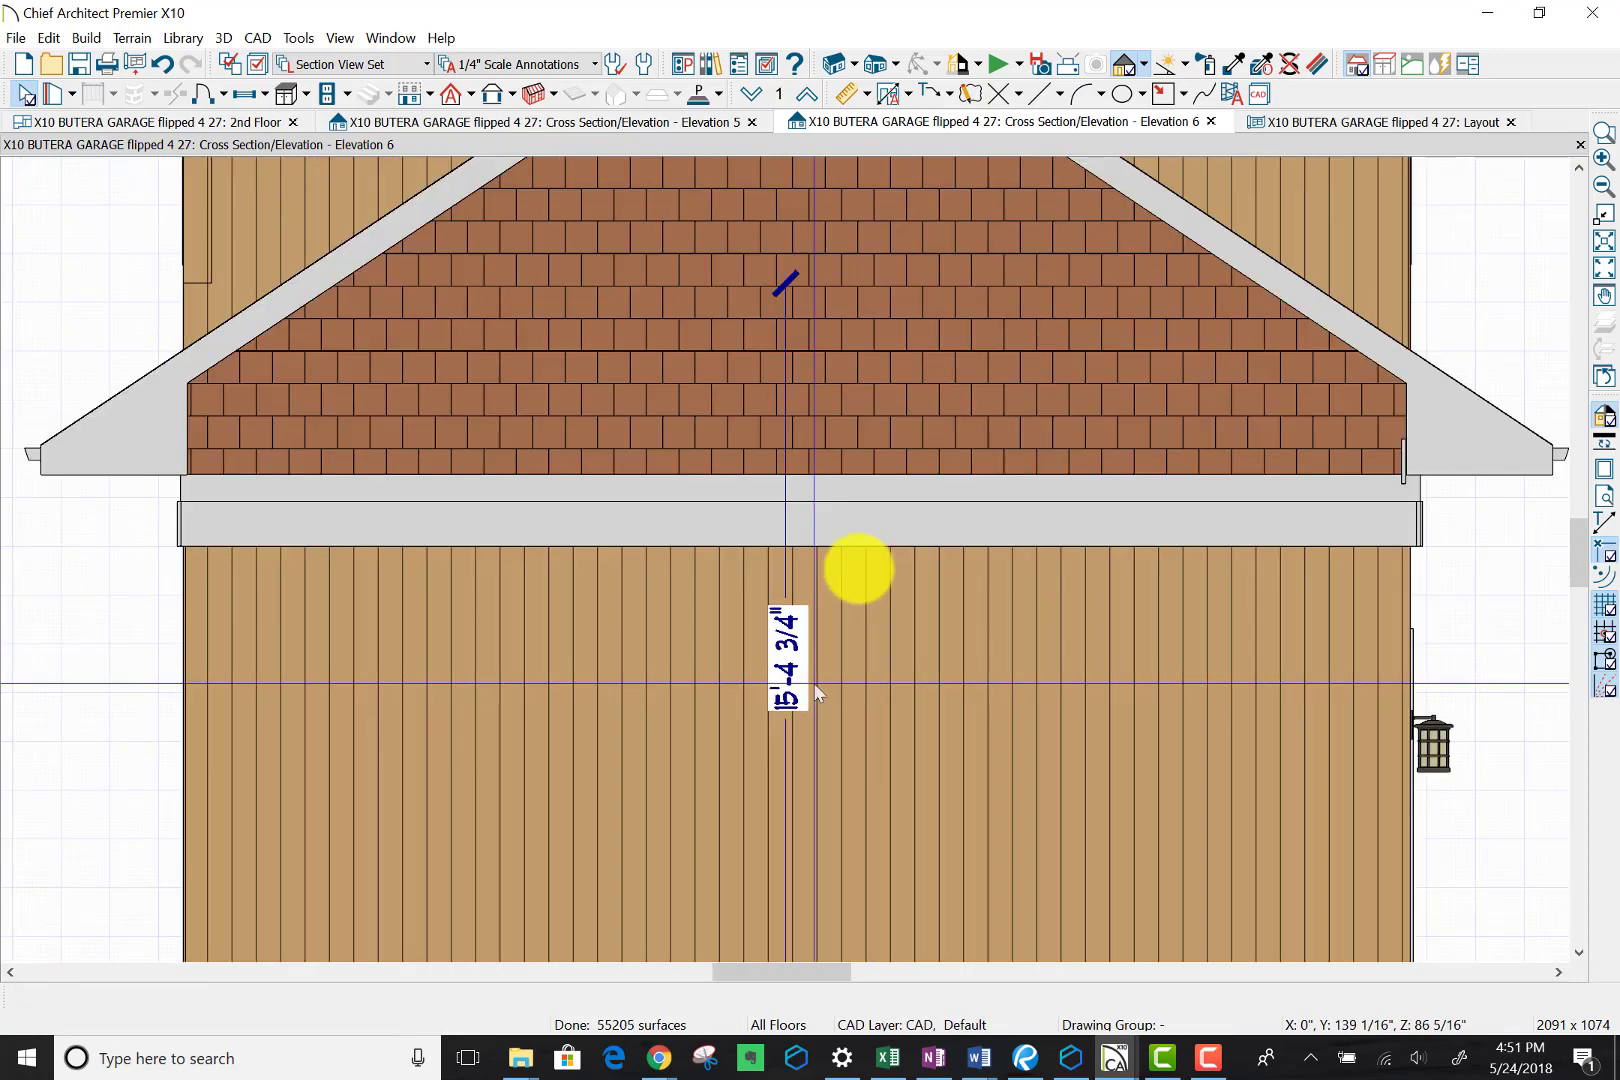
{"action": "scroll", "coordinate": [815, 690], "scroll_direction": "down", "scroll_amount": 1}
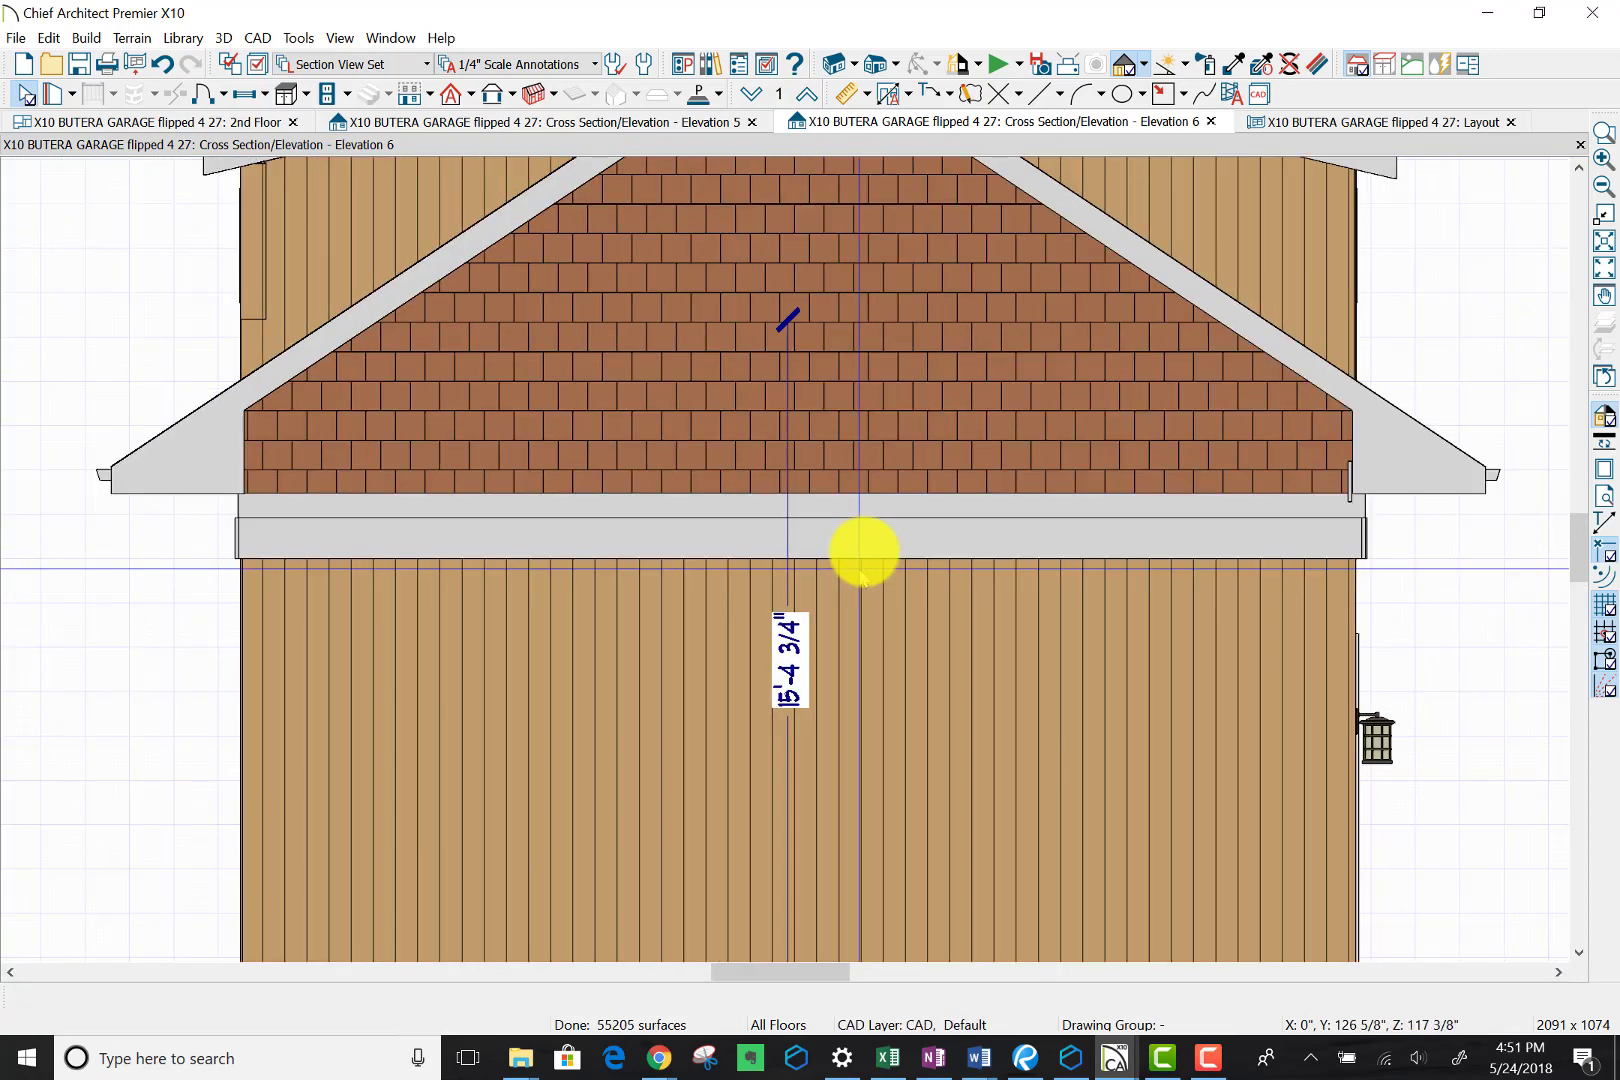
Step: Check the thickness of the lower and upper trim bands in their specifications, then clear the selection
{"action": "left_click", "coordinate": [856, 505]}
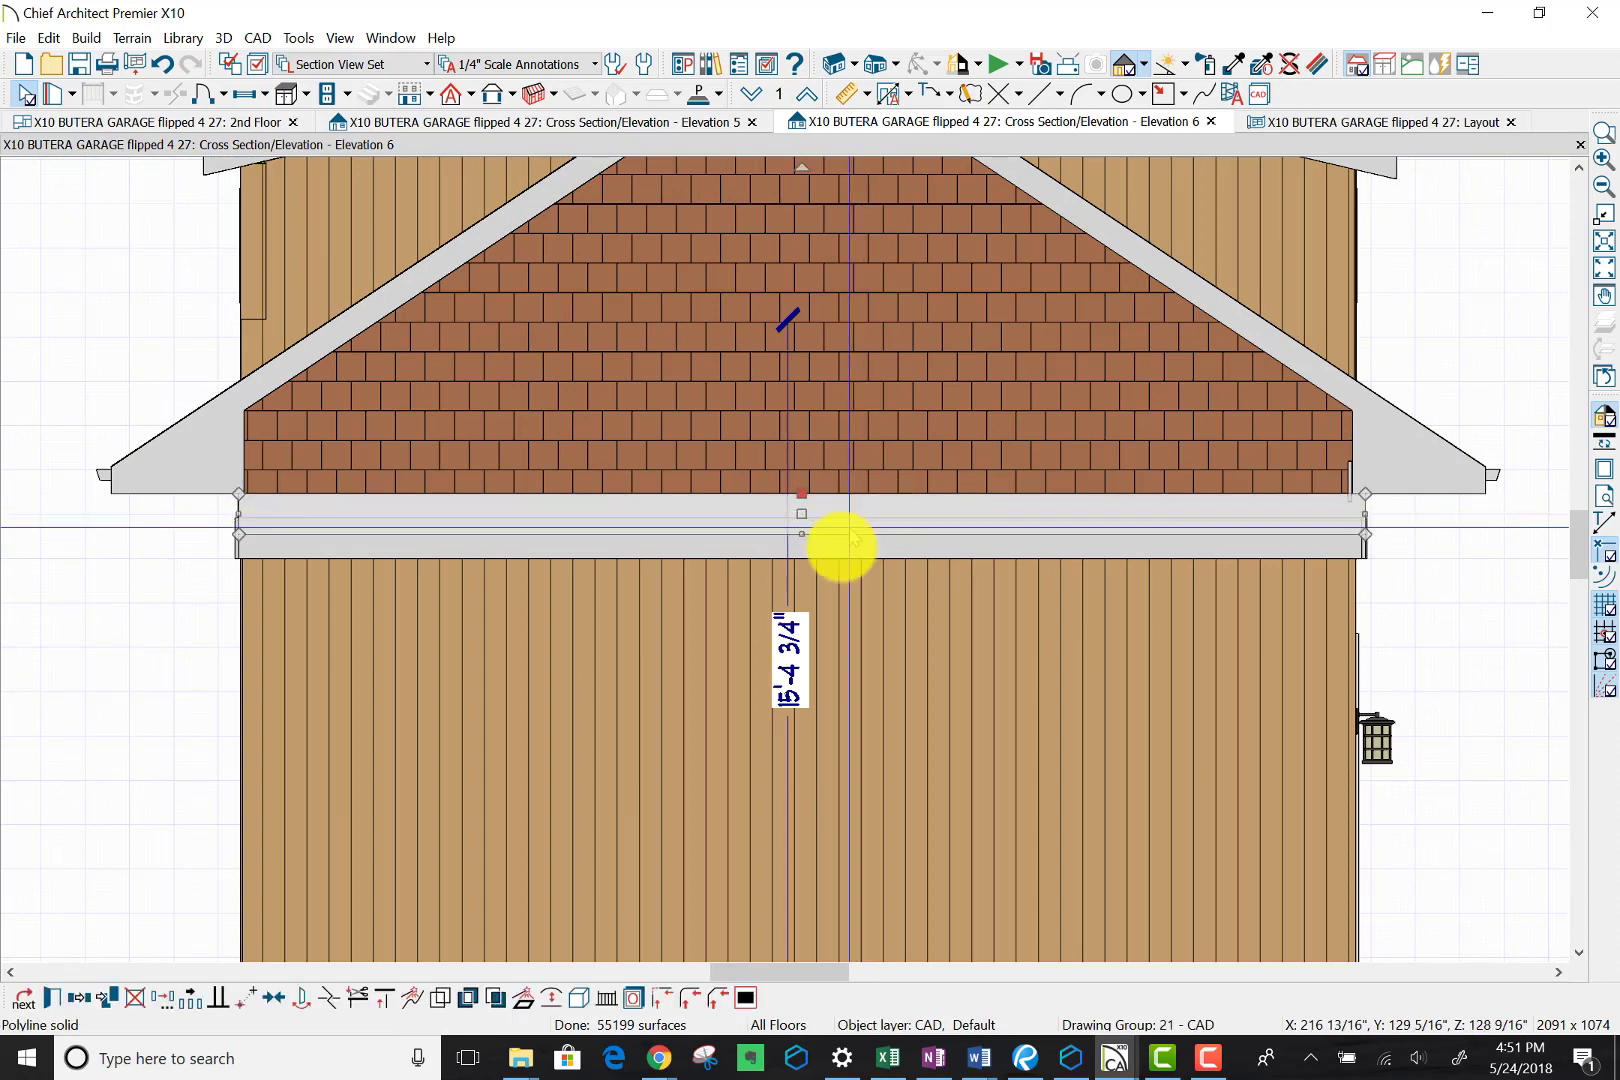
{"action": "left_click_drag", "start_coordinate": [837, 562], "coordinate": [837, 560]}
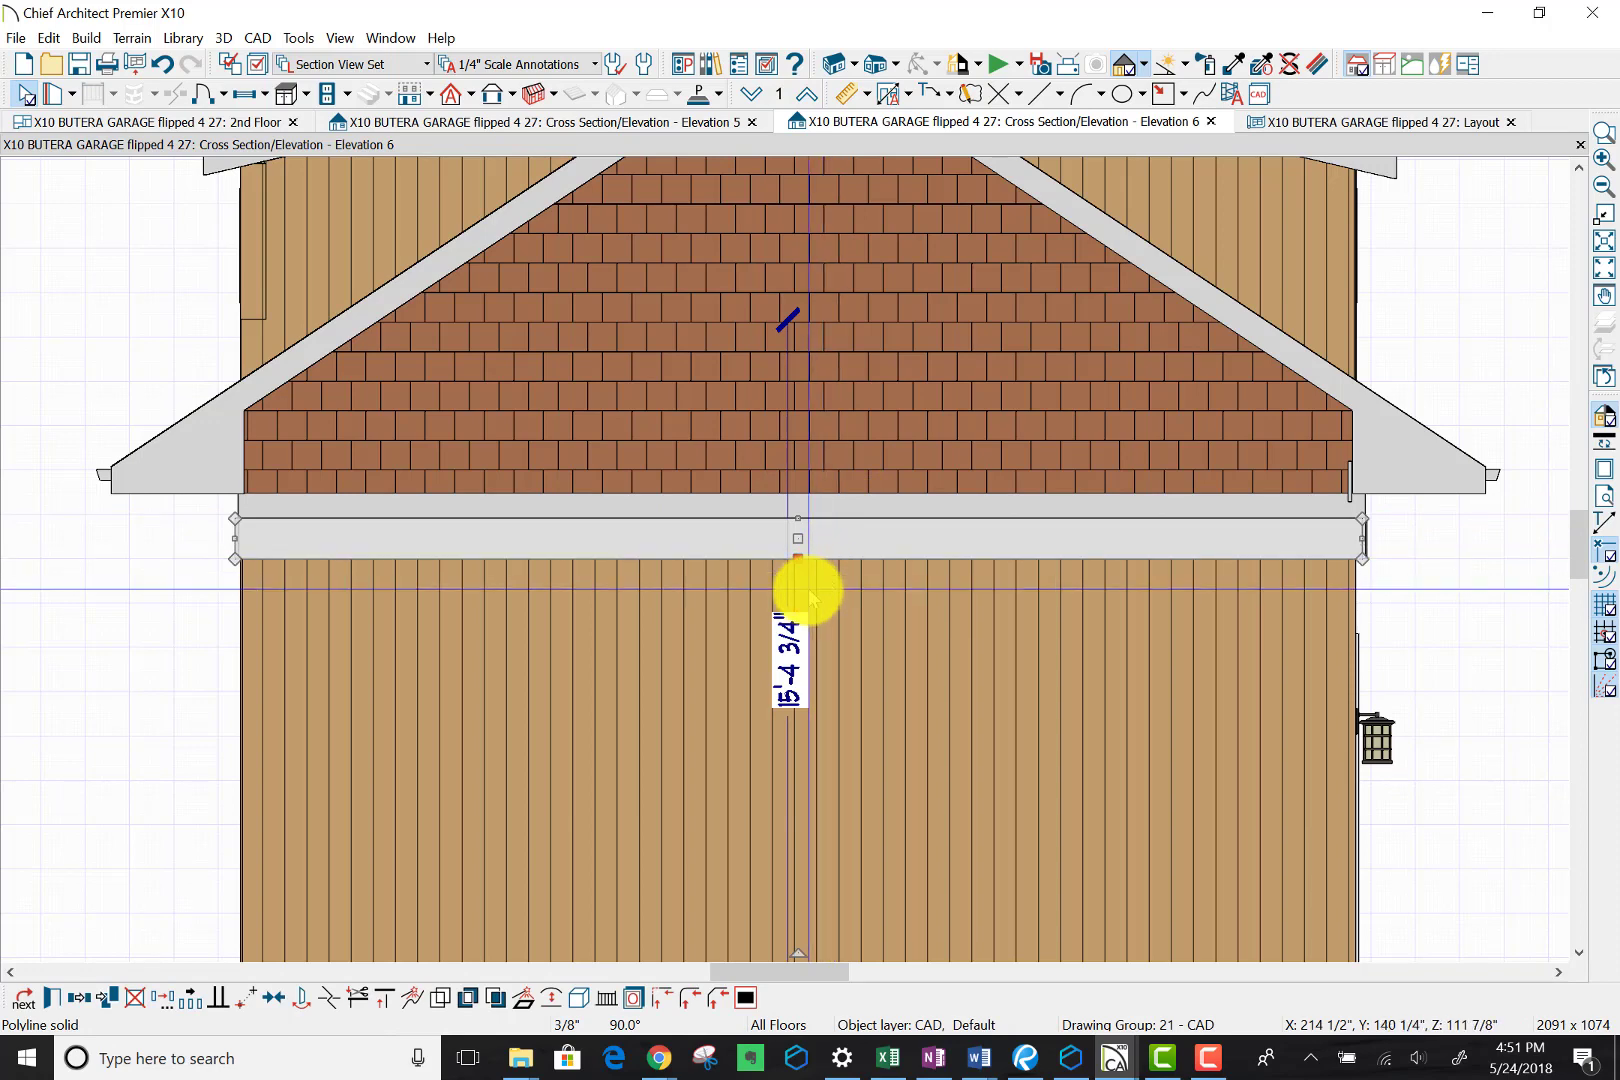
{"action": "left_click", "coordinate": [54, 999]}
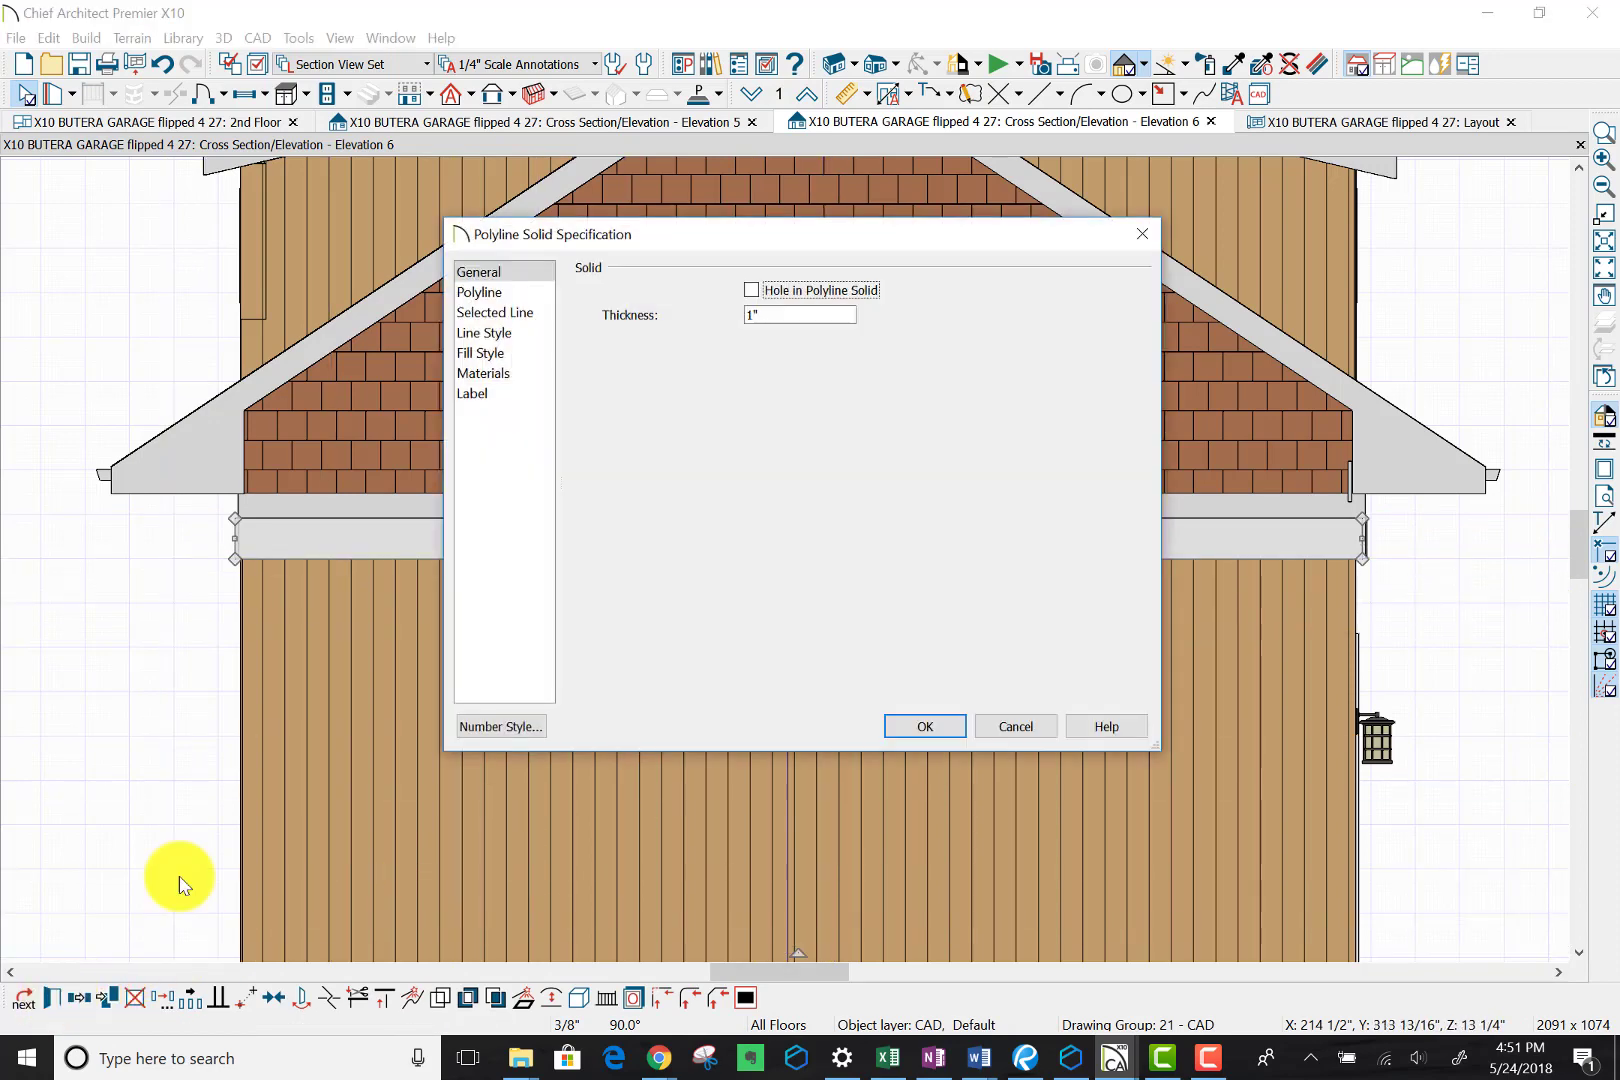
{"action": "left_click", "coordinate": [925, 726]}
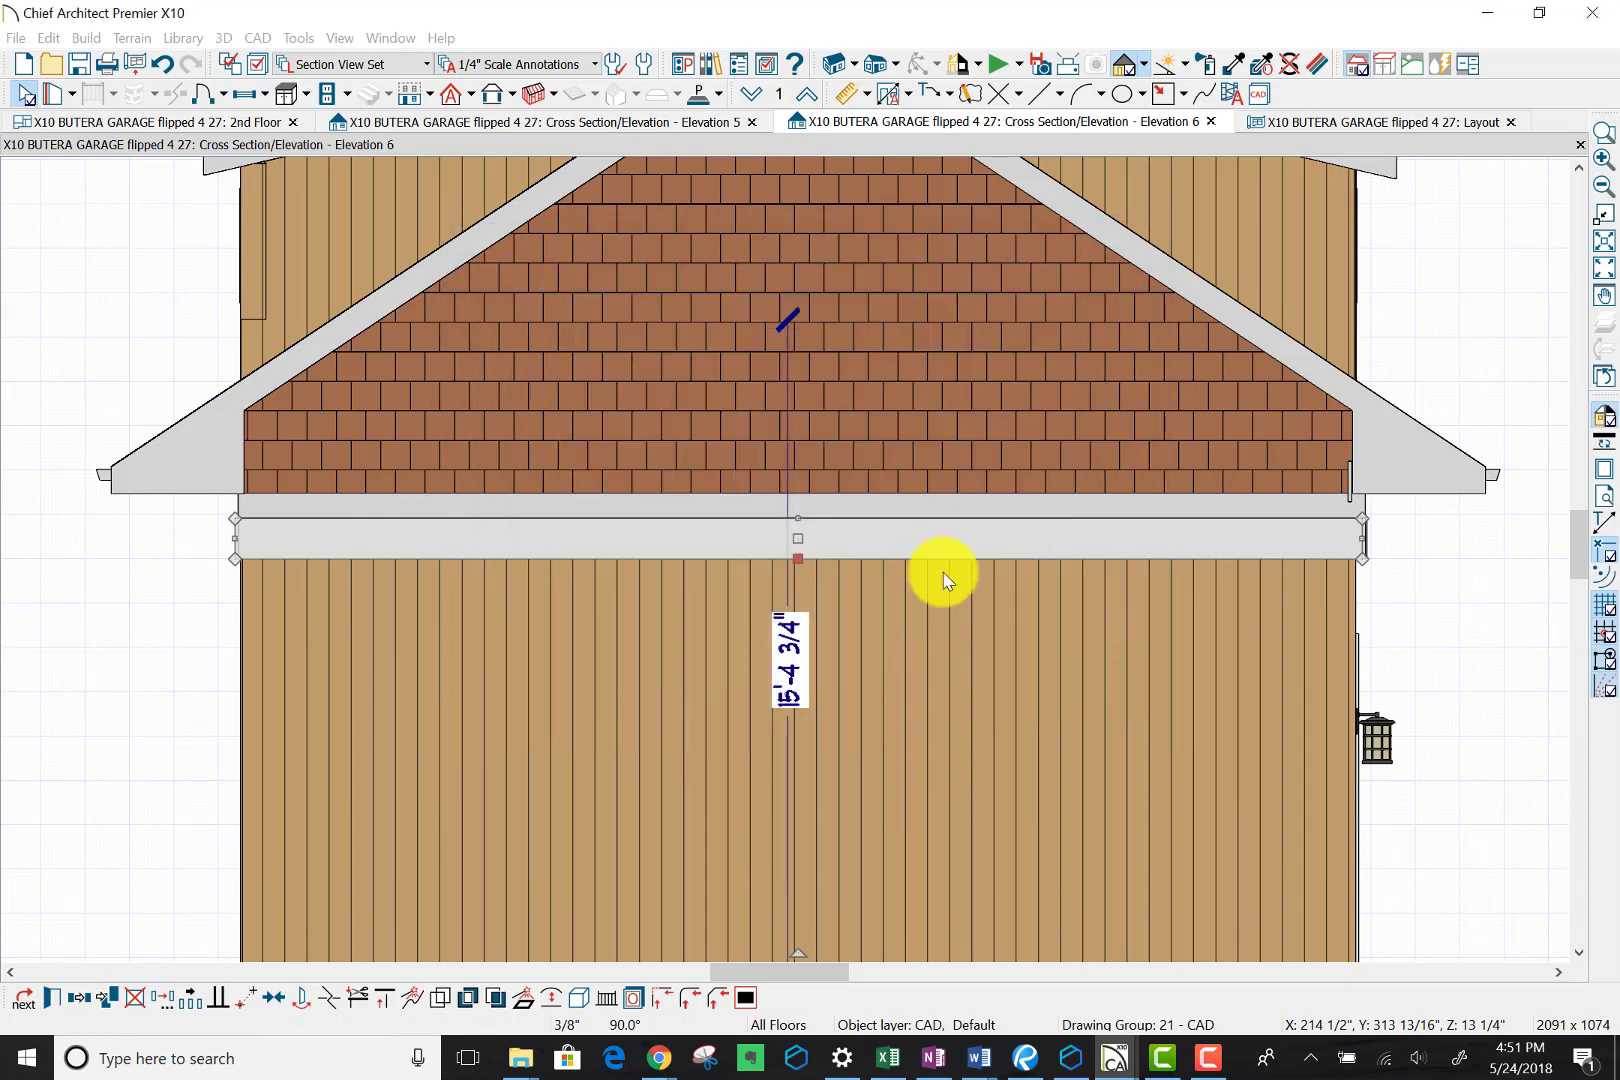
{"action": "left_click", "coordinate": [931, 505]}
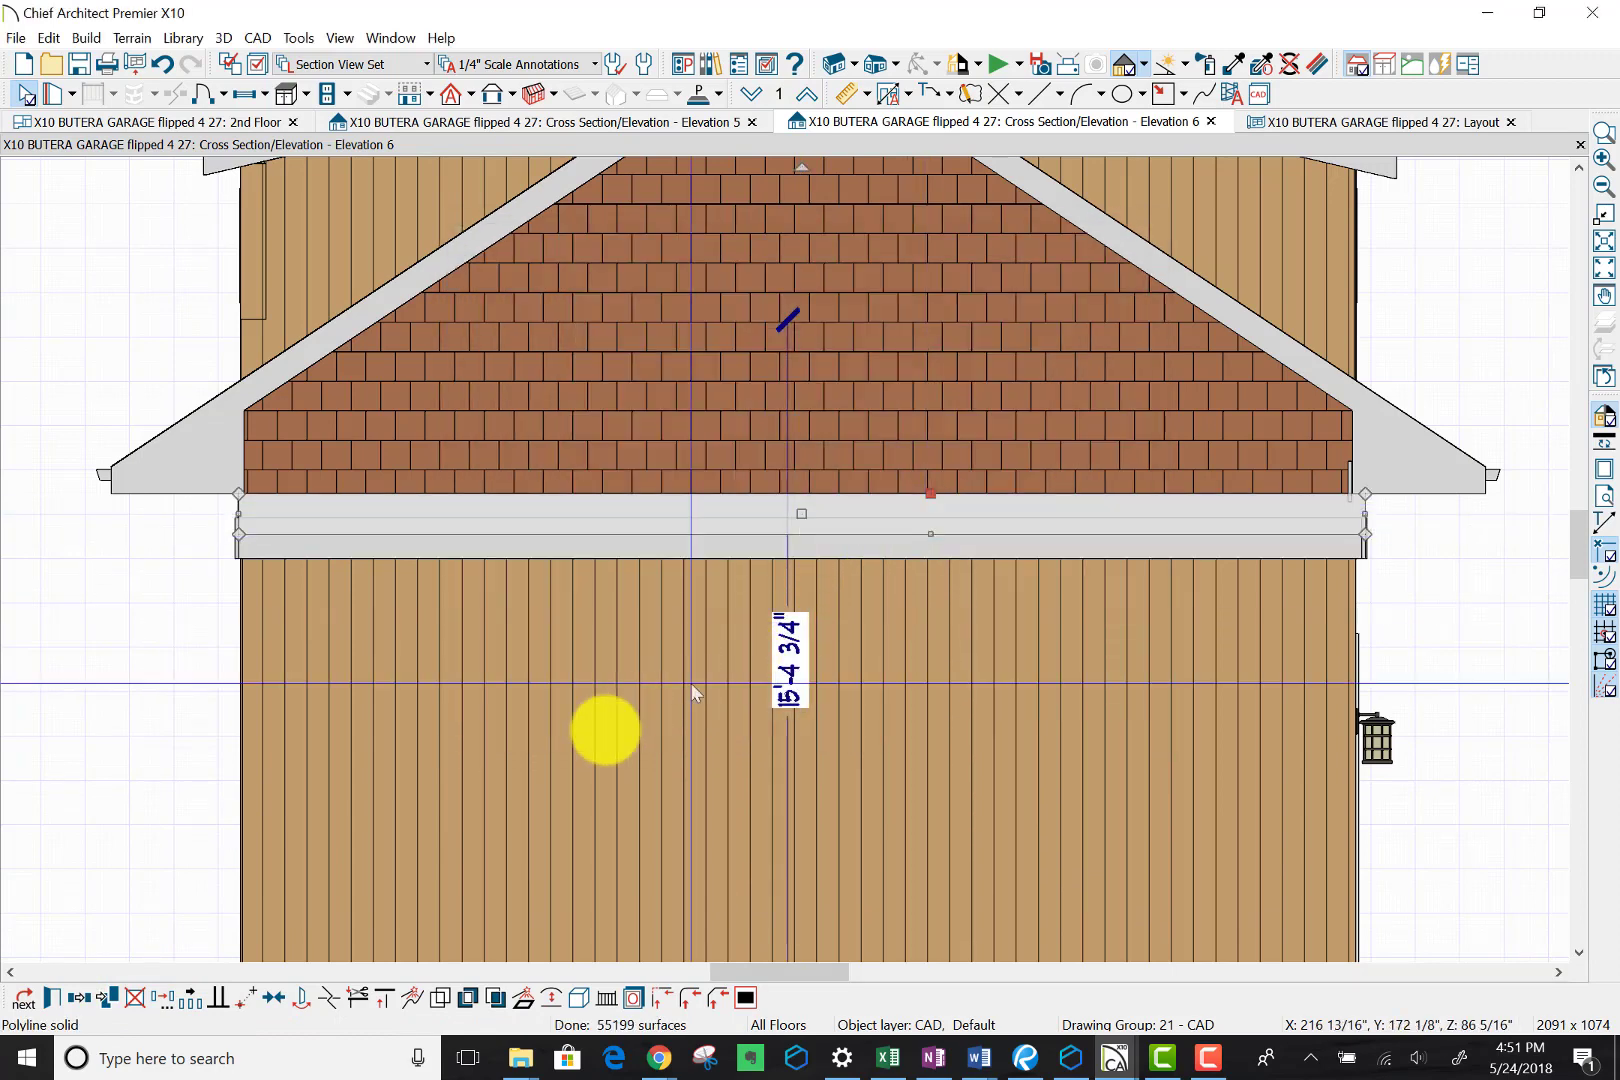
{"action": "left_click", "coordinate": [49, 1008]}
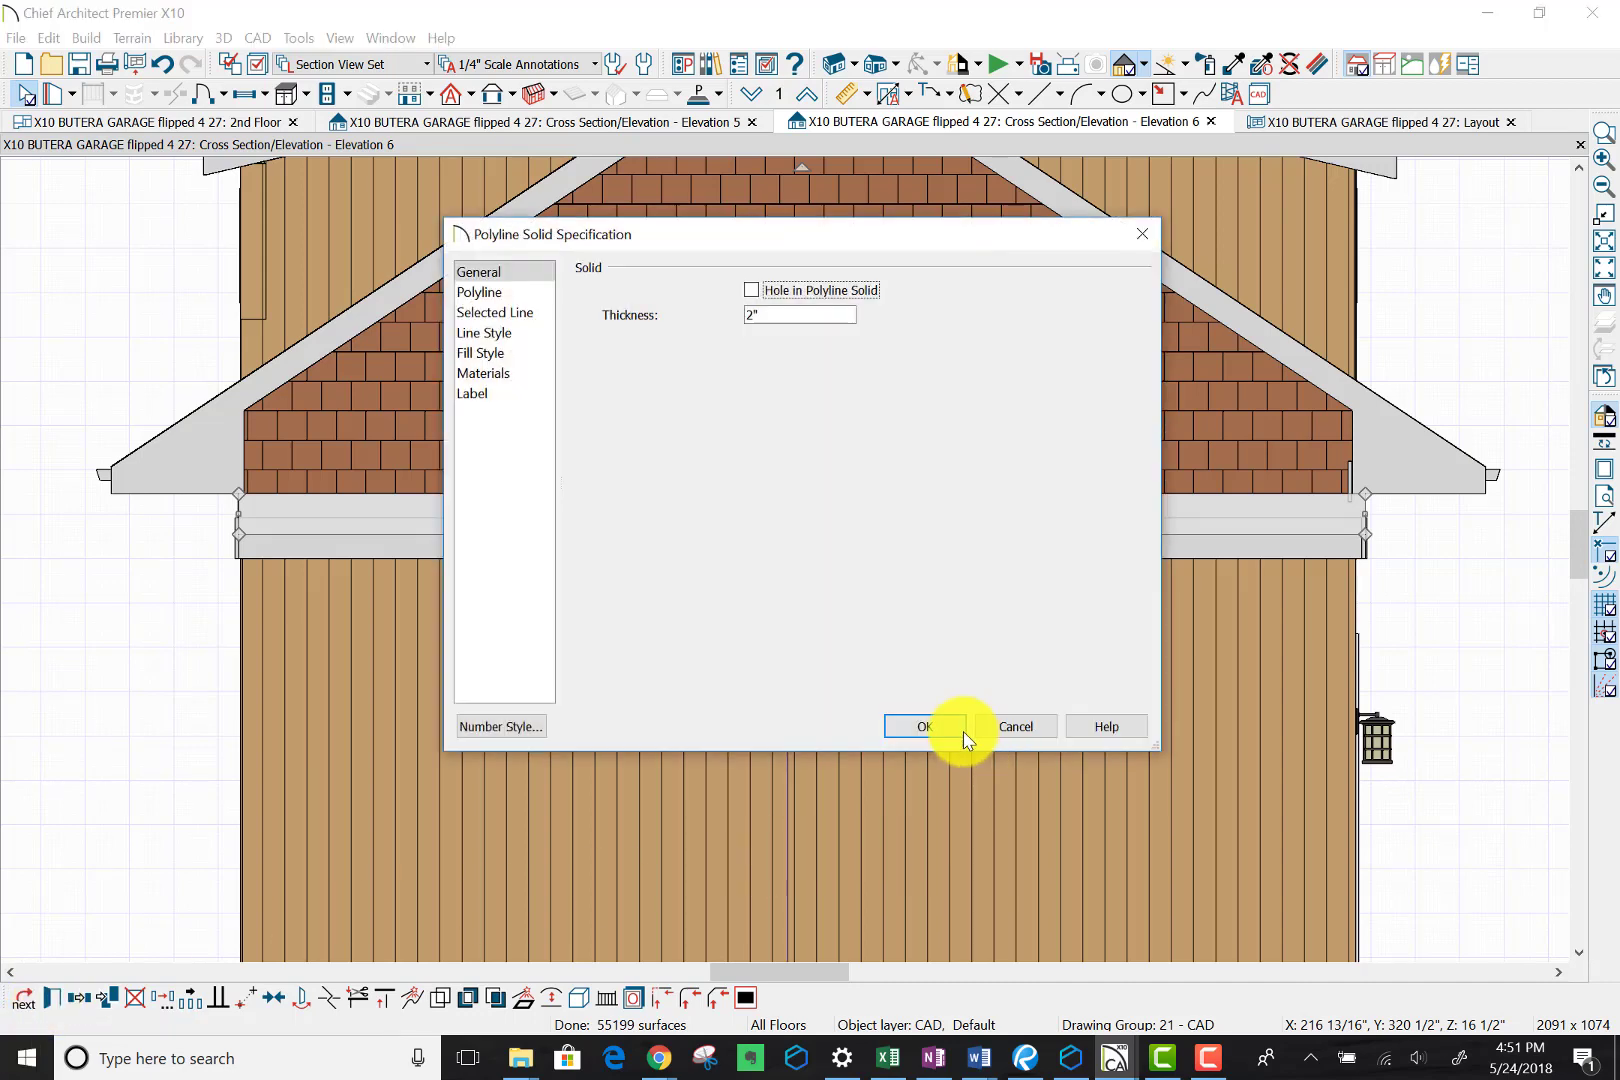
{"action": "left_click", "coordinate": [938, 728]}
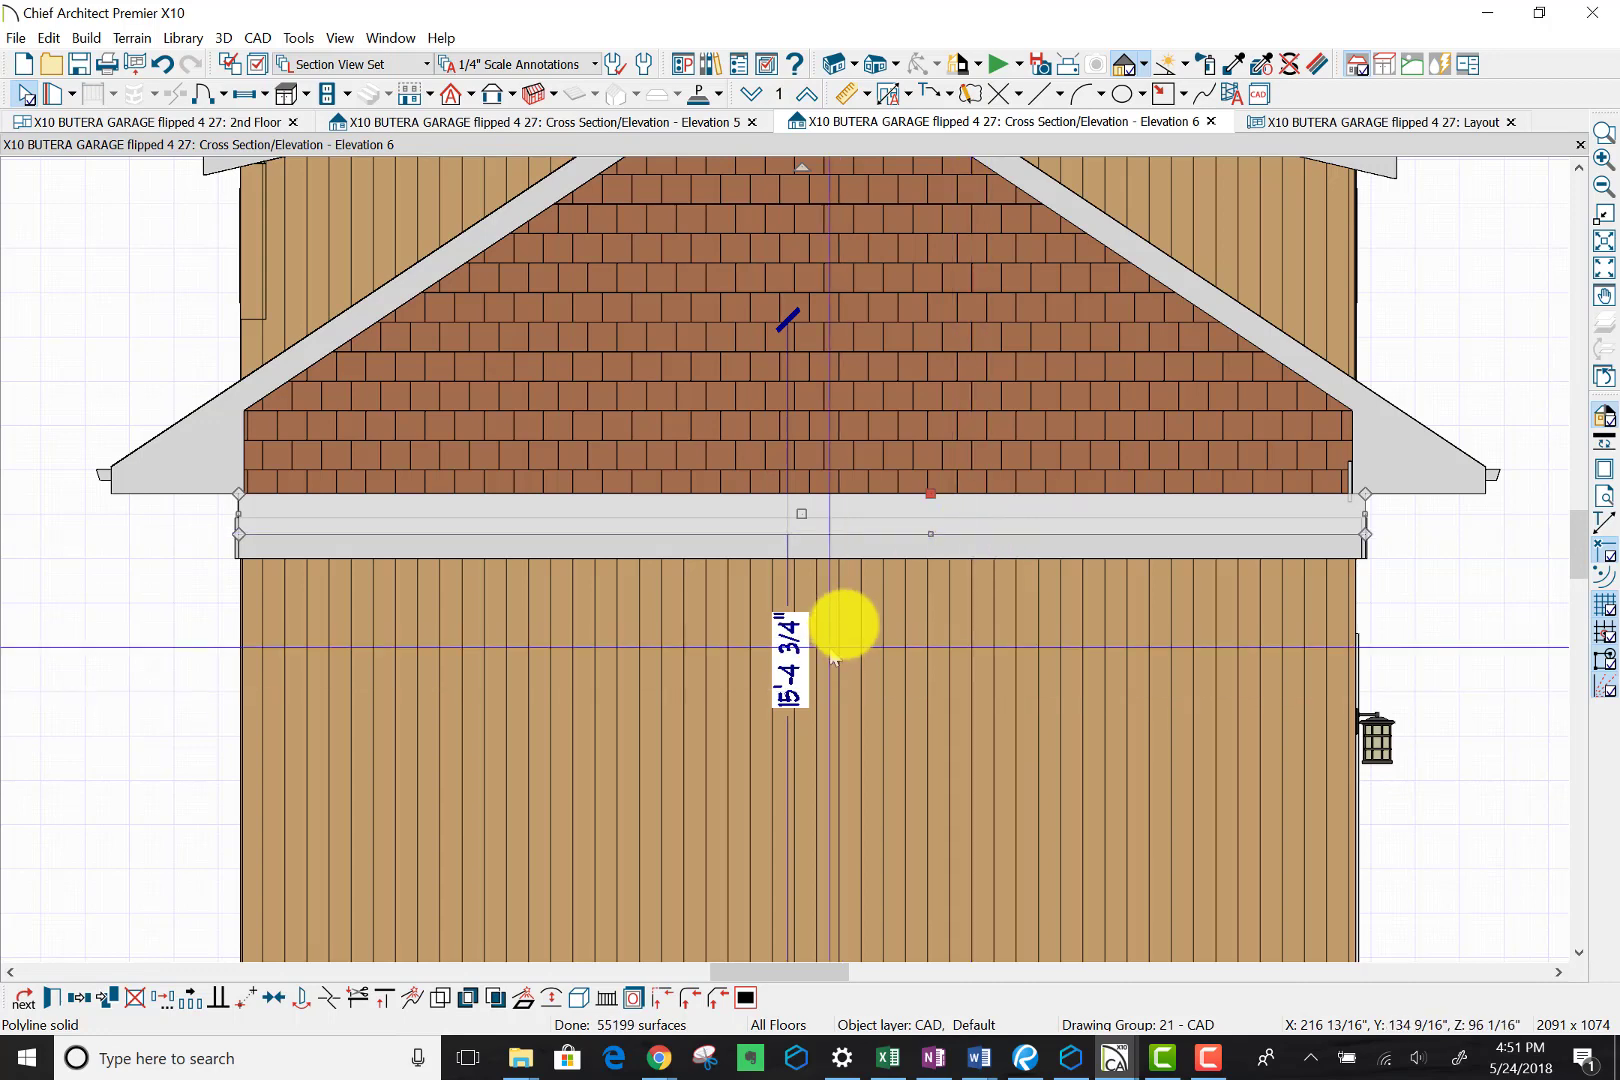
{"action": "left_click", "coordinate": [1512, 236]}
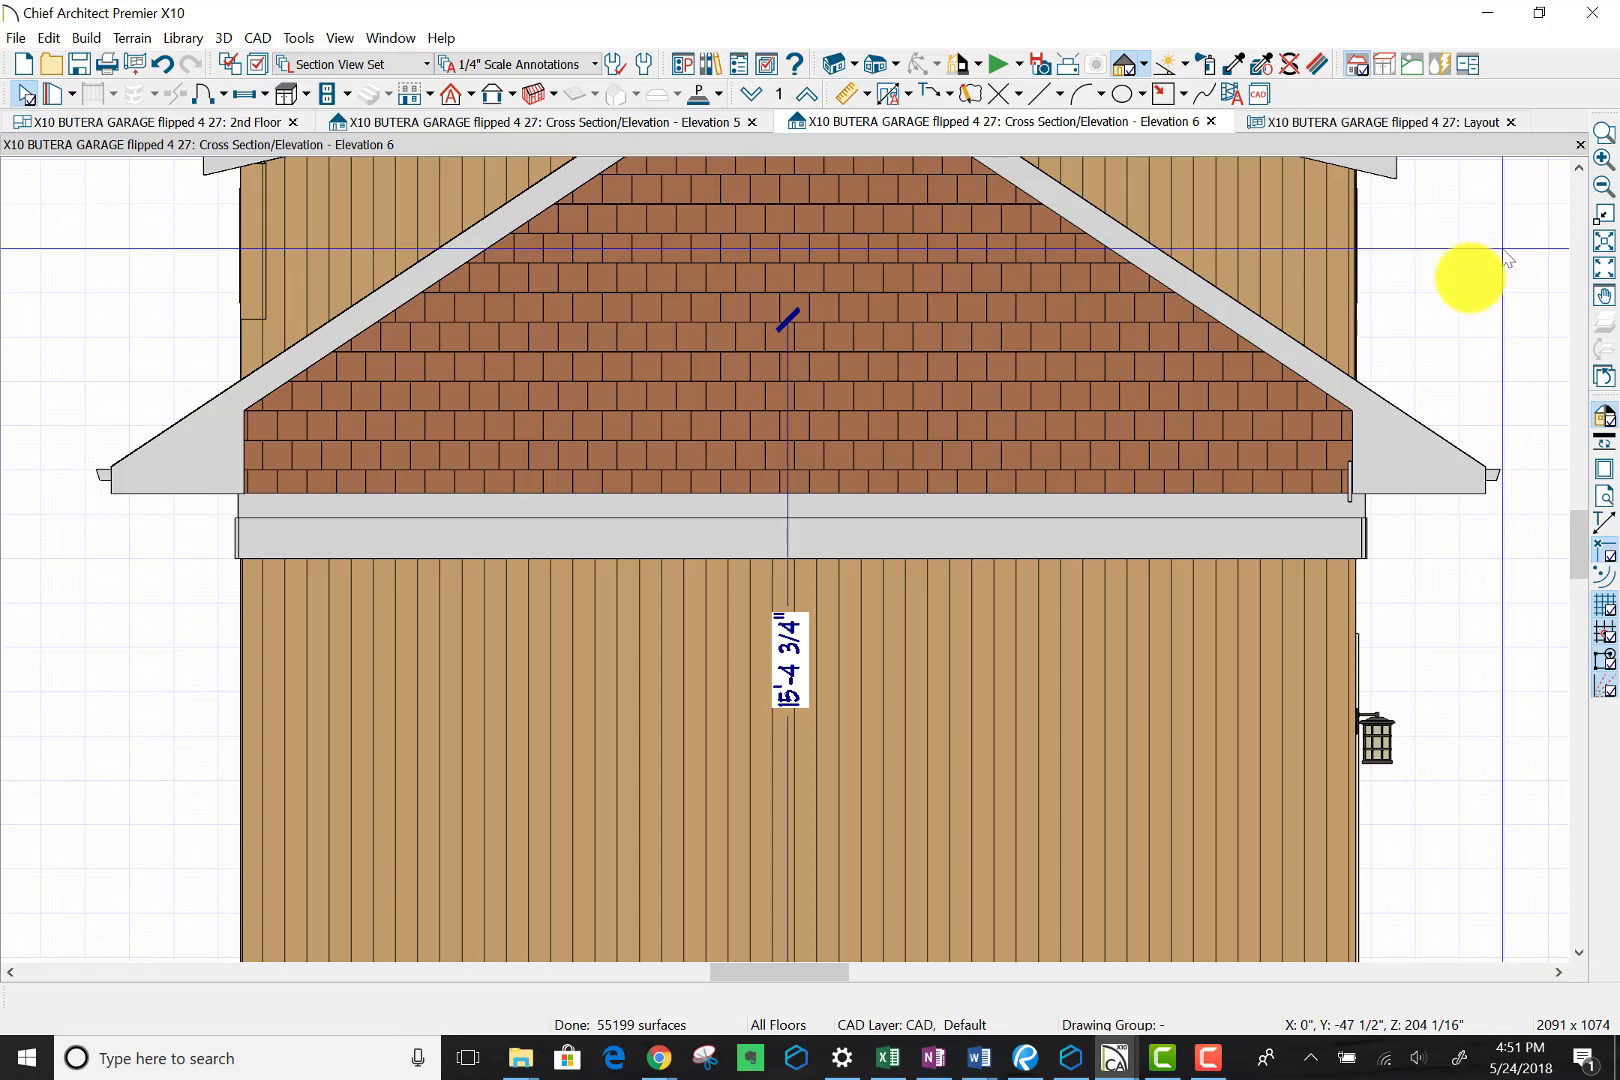
Step: Delete the small stray vertical polyline solid where the gable shakes meet the trim band beside the lantern-side eave
{"action": "scroll", "coordinate": [1240, 425], "scroll_direction": "down", "scroll_amount": 1}
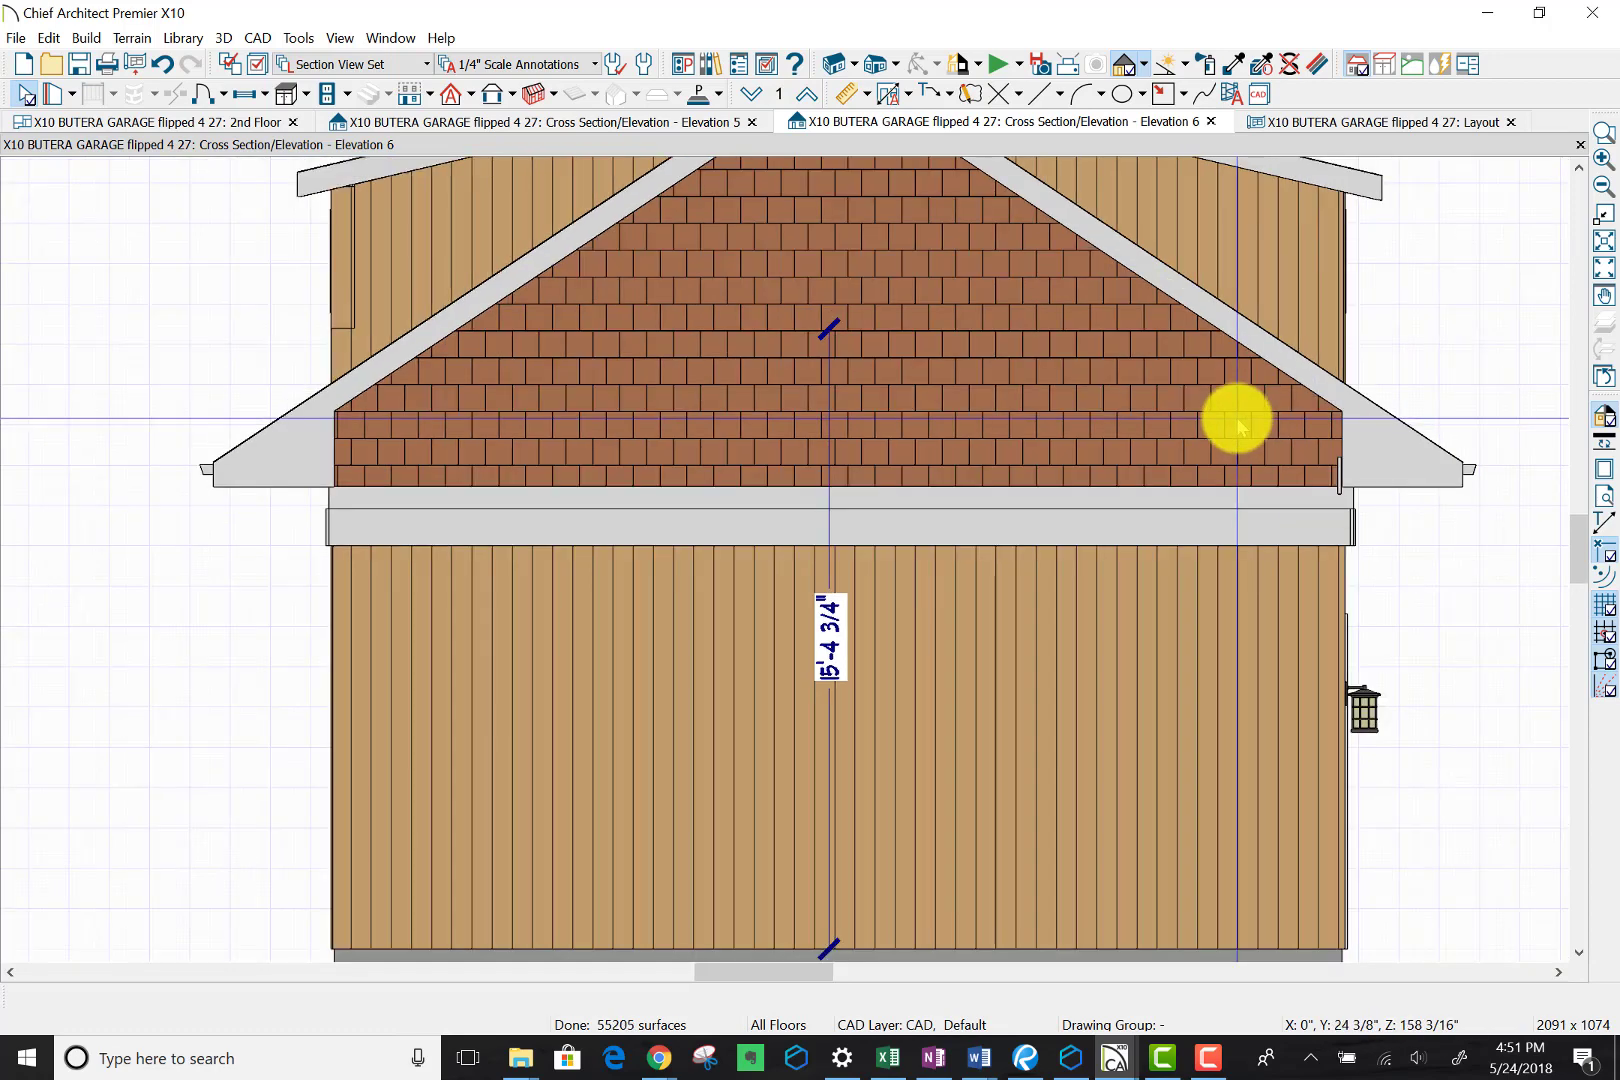
{"action": "scroll", "coordinate": [1240, 425], "scroll_direction": "down", "scroll_amount": 2}
{"action": "scroll", "coordinate": [1330, 490], "scroll_direction": "up", "scroll_amount": 1}
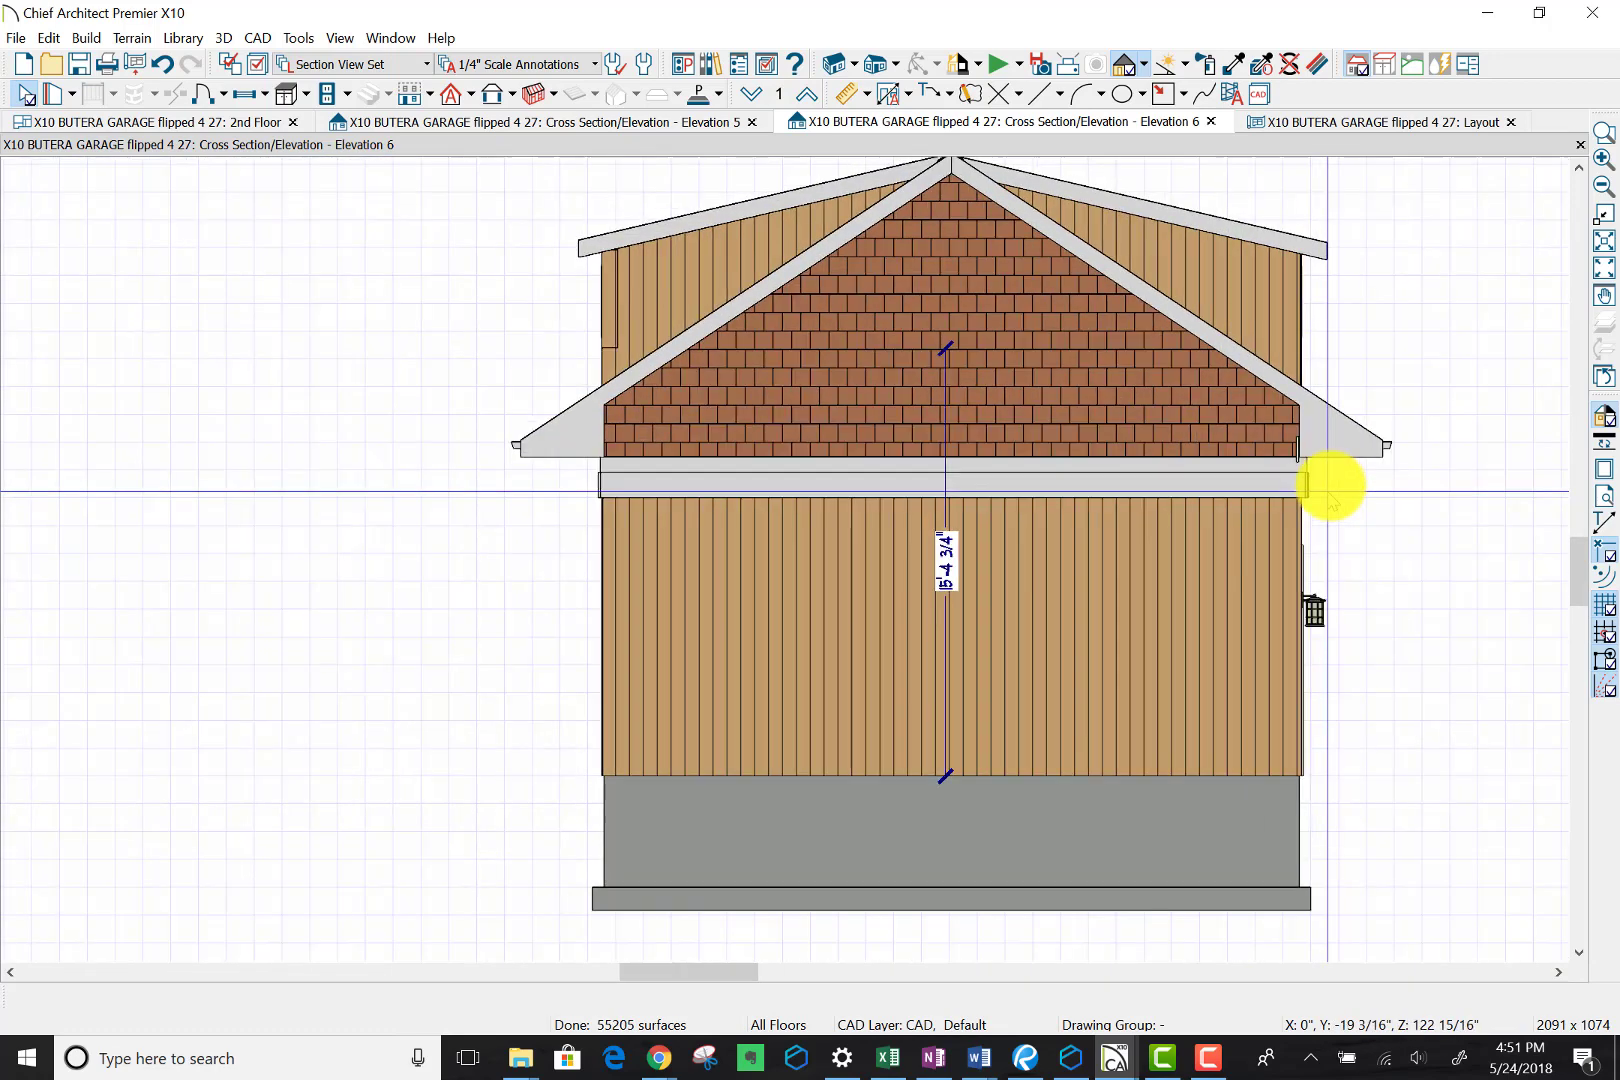
{"action": "scroll", "coordinate": [1330, 490], "scroll_direction": "up", "scroll_amount": 5}
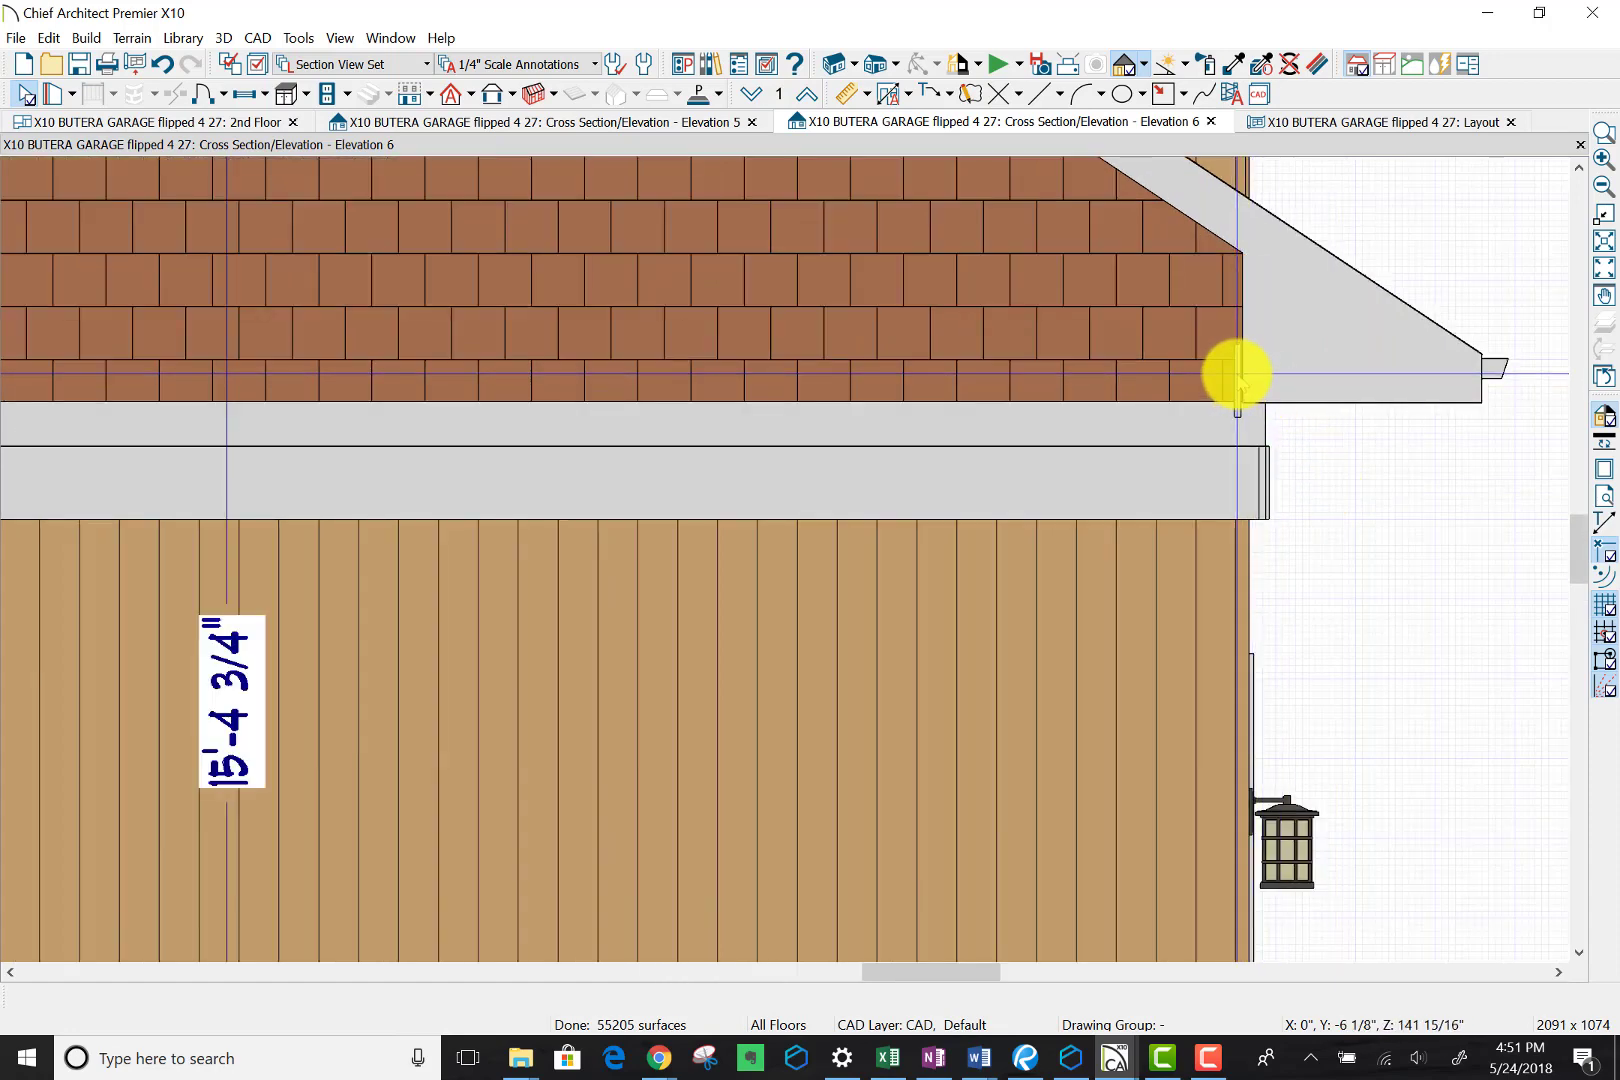
{"action": "left_click", "coordinate": [1239, 376]}
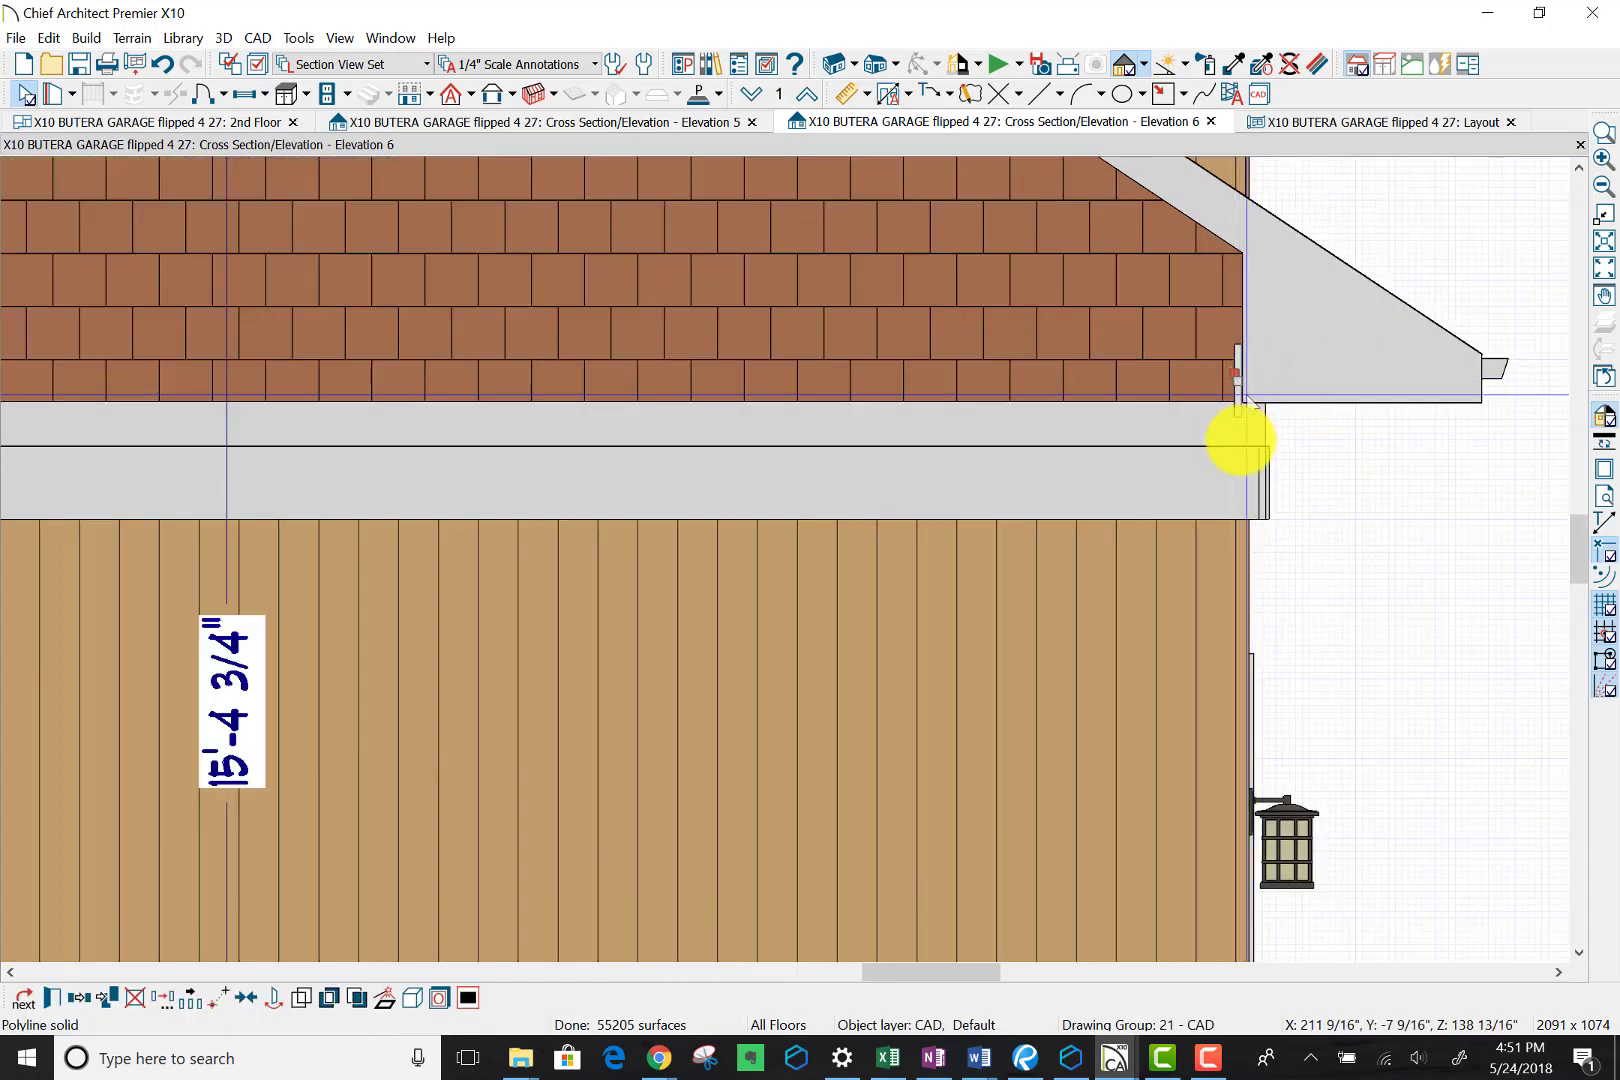
{"action": "left_click", "coordinate": [1340, 535]}
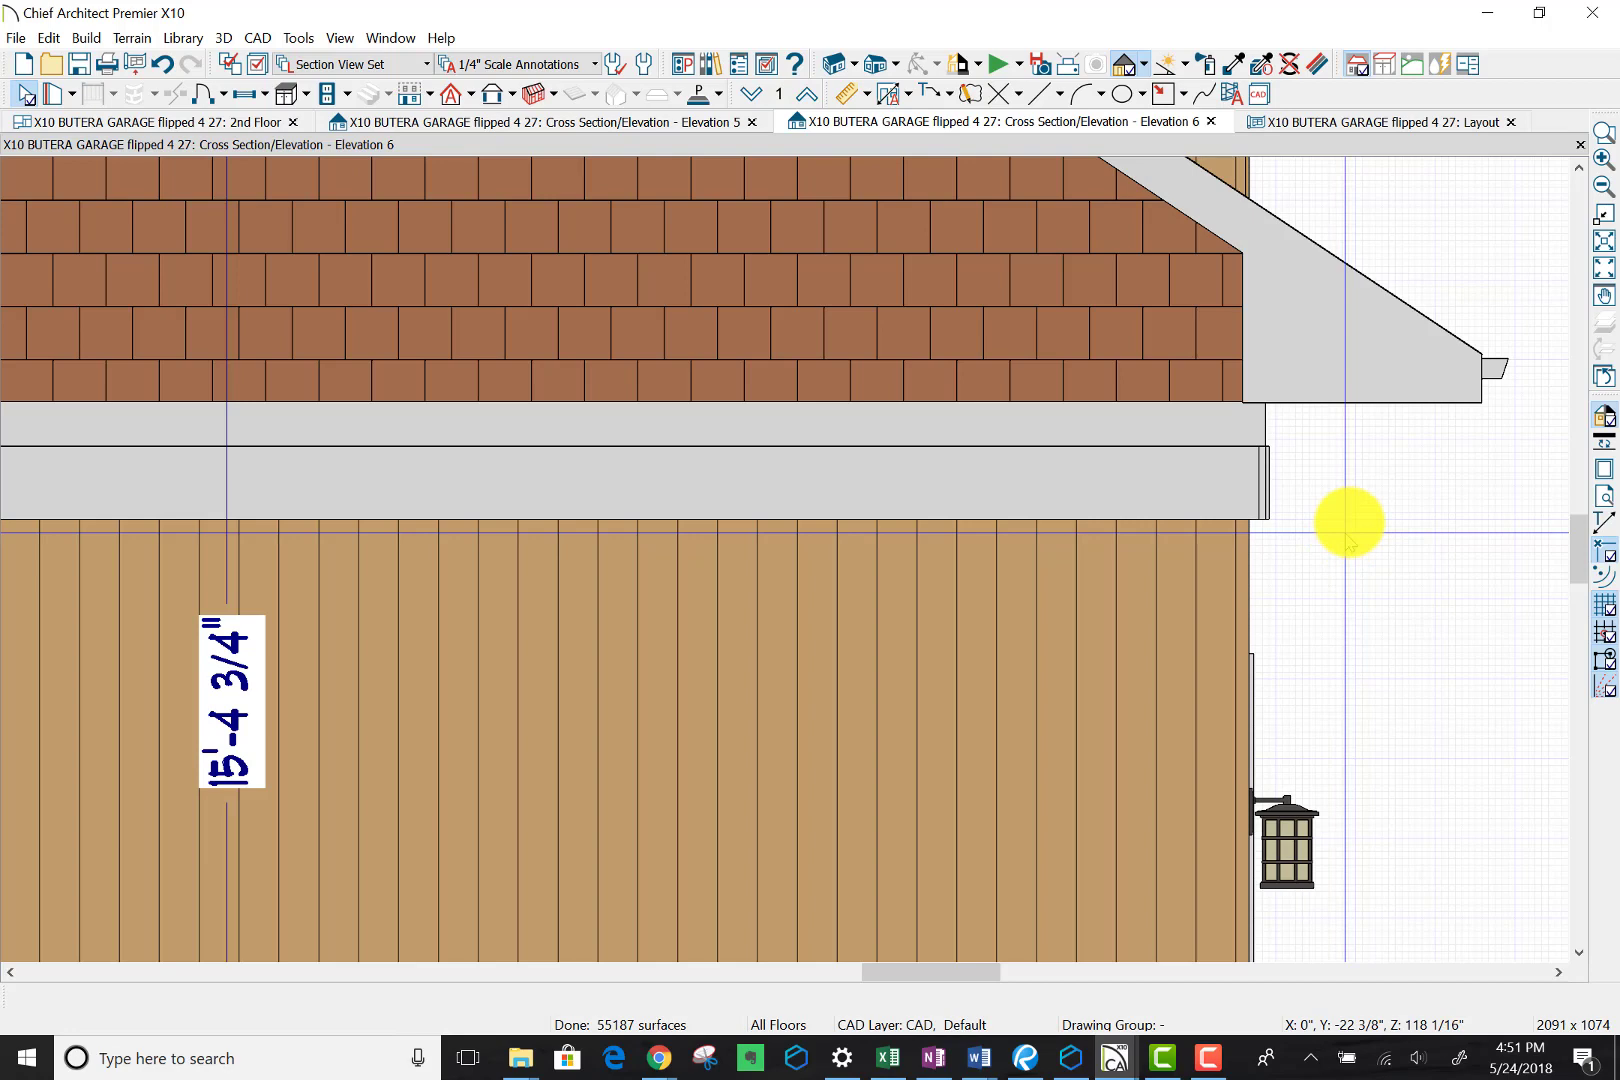
Step: Delete the vertical manual dimension line running down the middle of the gable-end elevation
{"action": "scroll", "coordinate": [1346, 540], "scroll_direction": "down", "scroll_amount": 2}
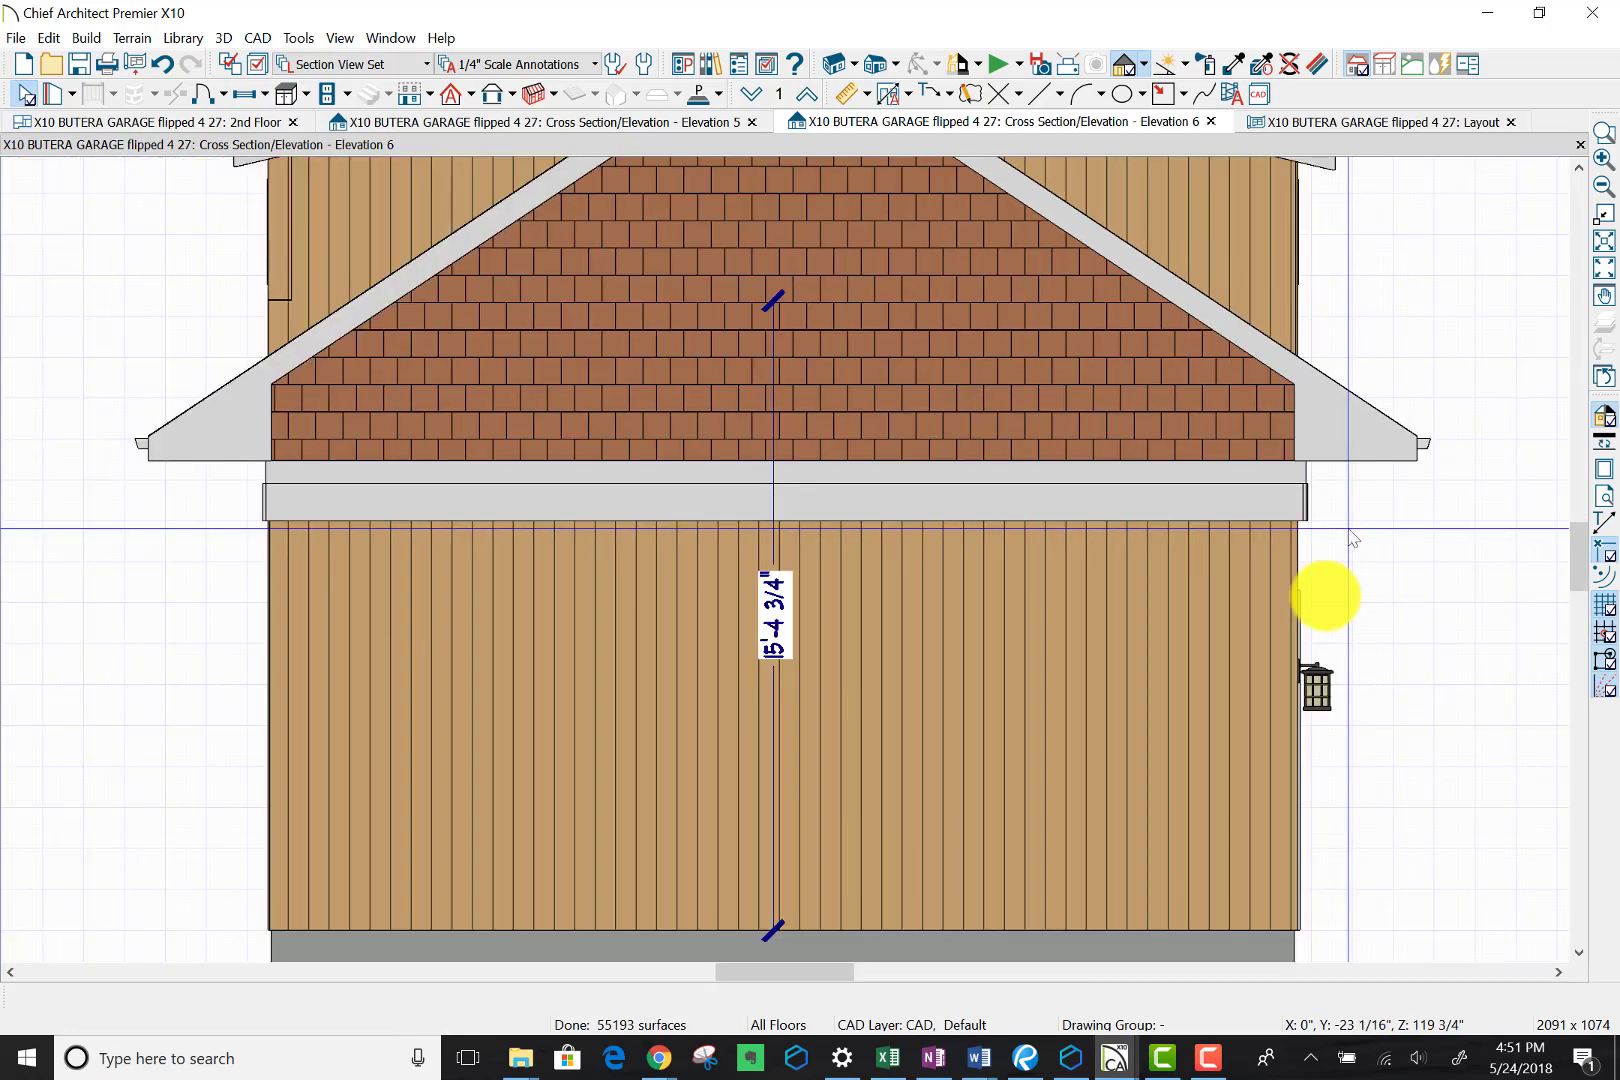
{"action": "scroll", "coordinate": [1328, 566], "scroll_direction": "up", "scroll_amount": 1}
{"action": "scroll", "coordinate": [1330, 570], "scroll_direction": "down", "scroll_amount": 1}
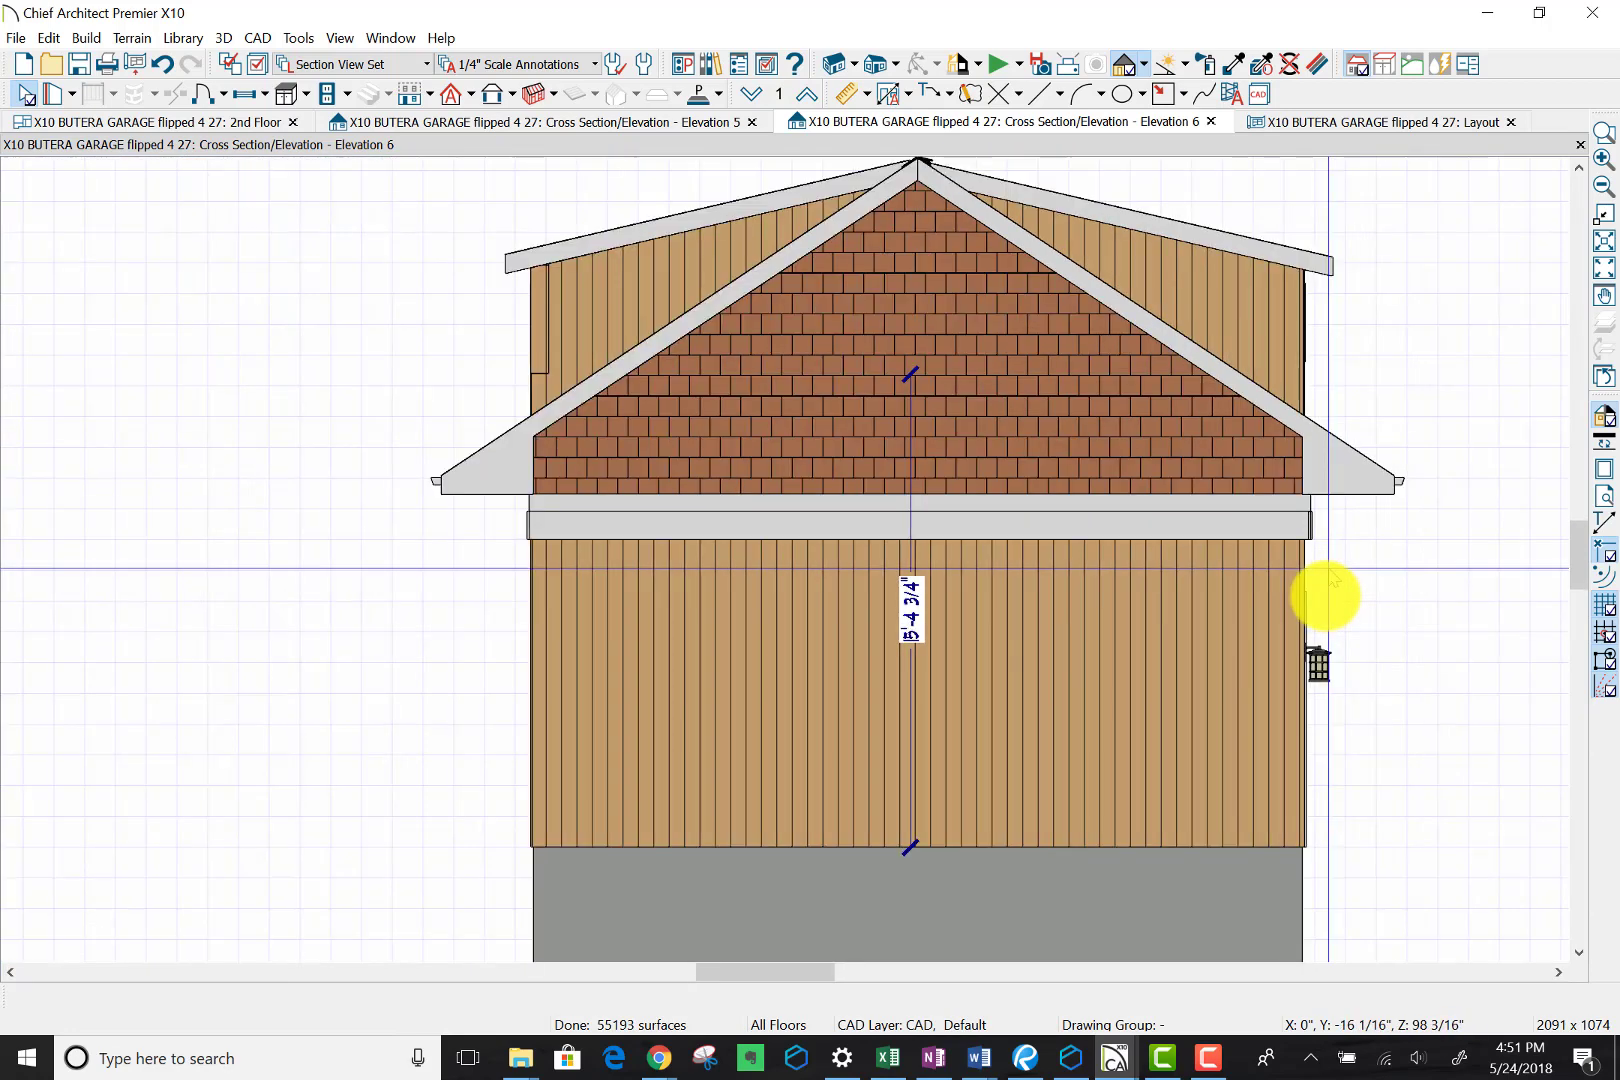
{"action": "scroll", "coordinate": [1330, 575], "scroll_direction": "down", "scroll_amount": 1}
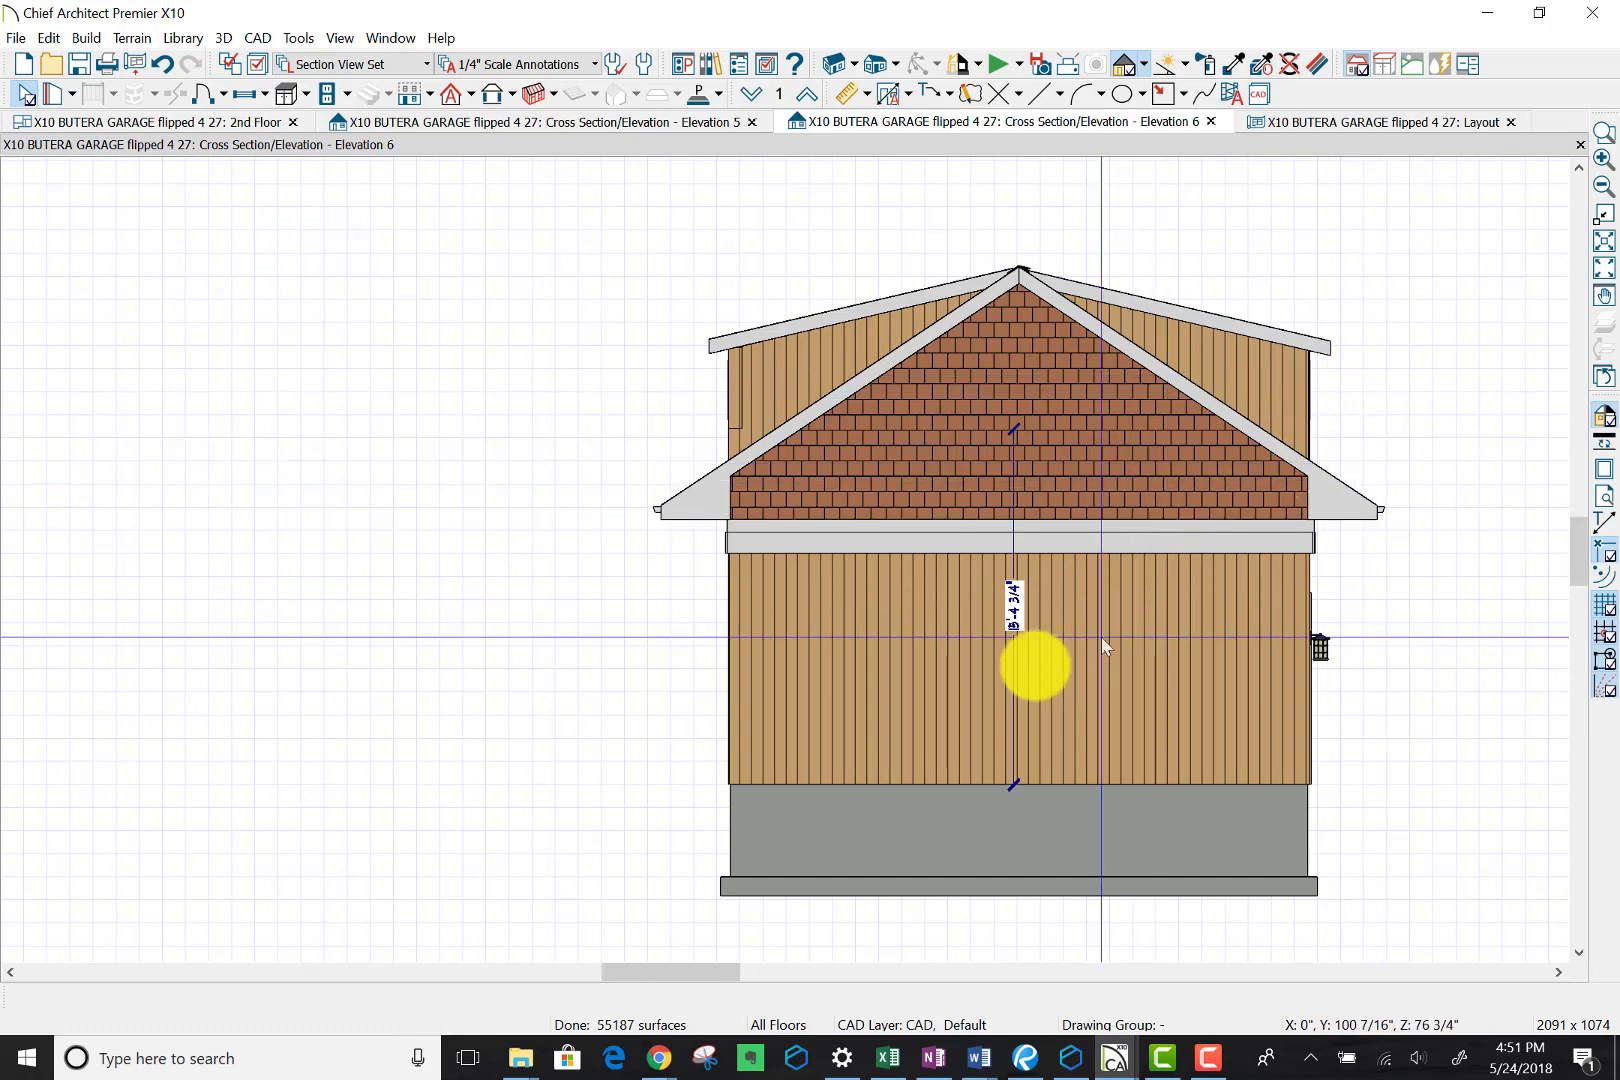
{"action": "left_click", "coordinate": [1010, 612]}
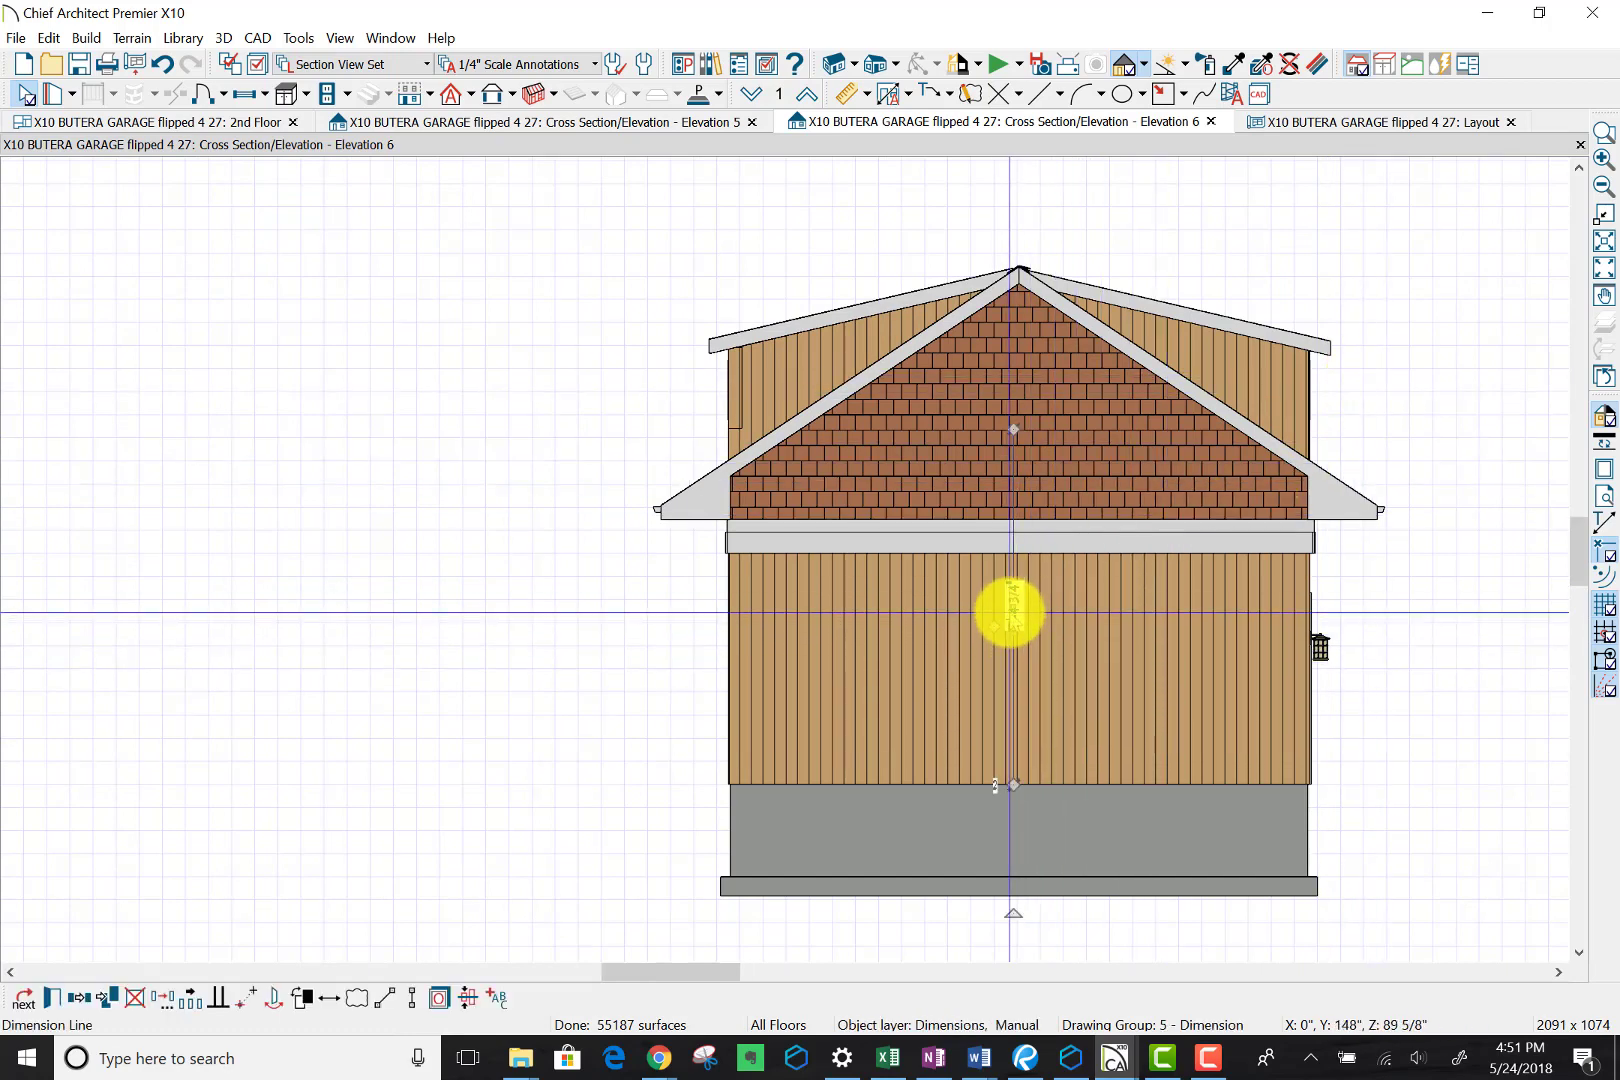
{"action": "key", "text": "Delete"}
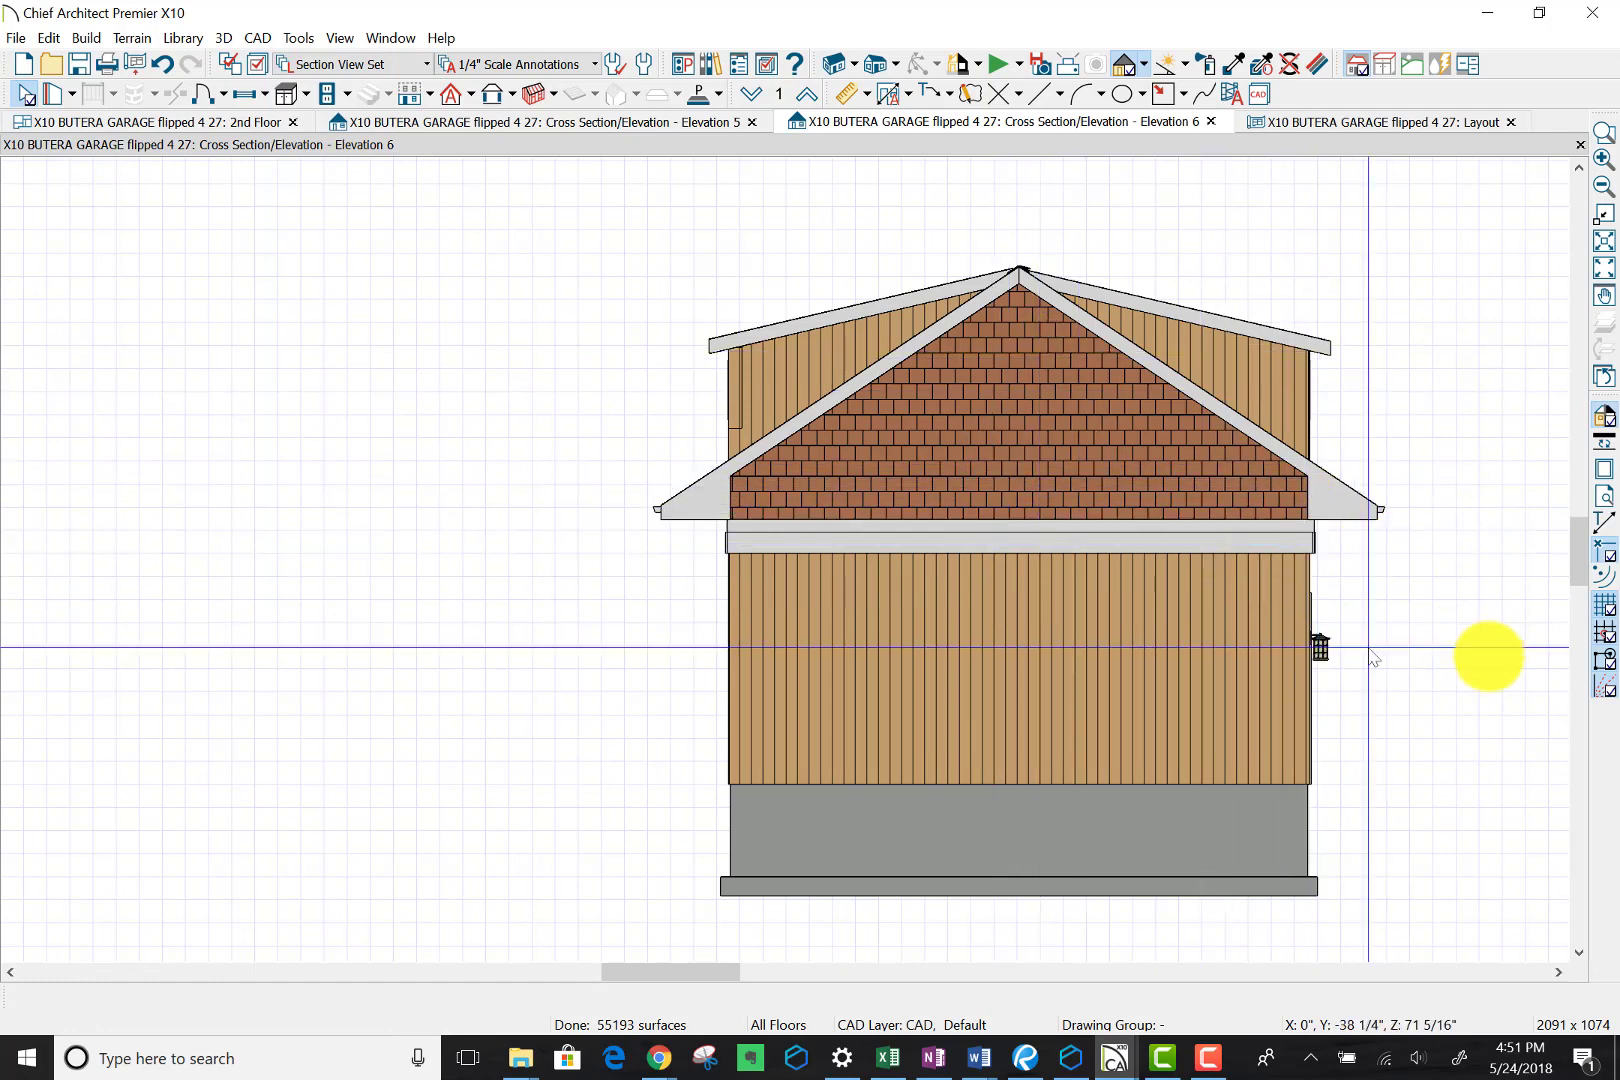
Step: Start the Material Painter with the Shake - Natural material
{"action": "key", "text": "space"}
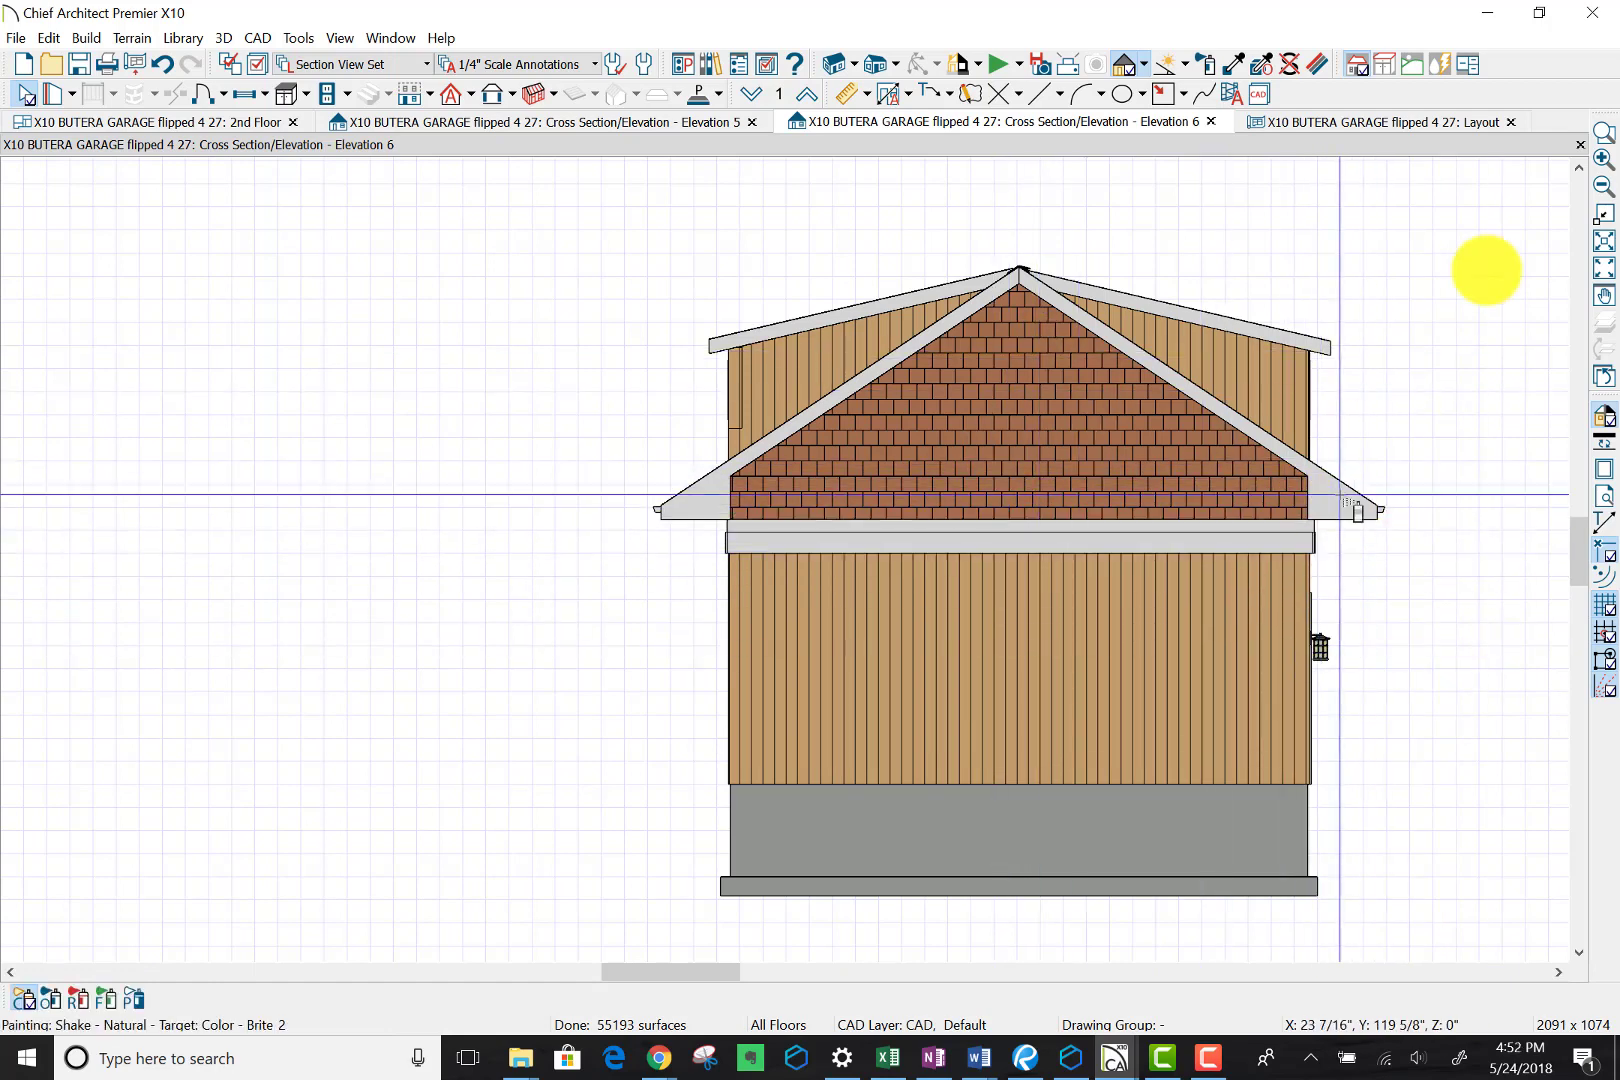